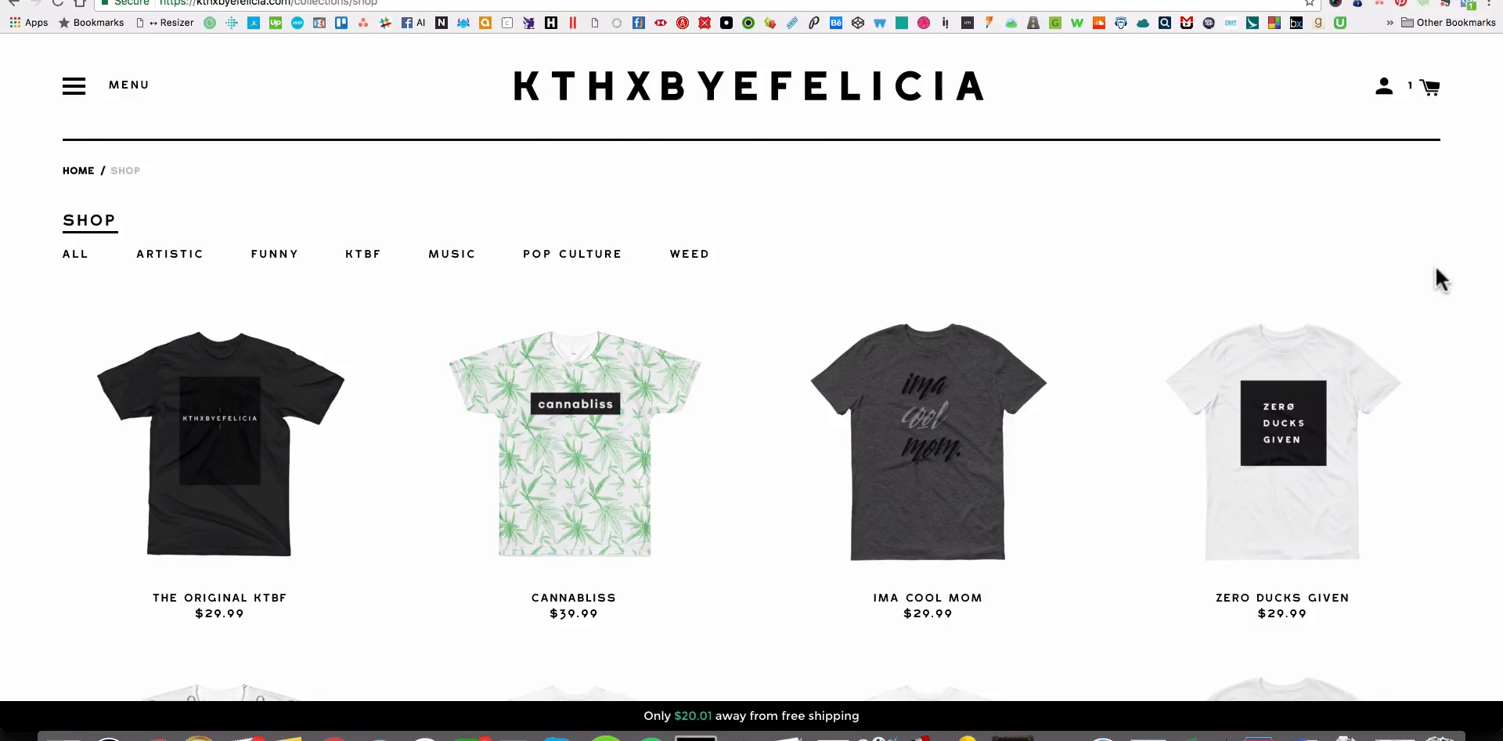
Browse the T-shirt designs and prices listed on the KTHXBYEFELICIA shop page.
scroll(1436, 268, "down", 10)
scroll(1437, 273, "up", 10)
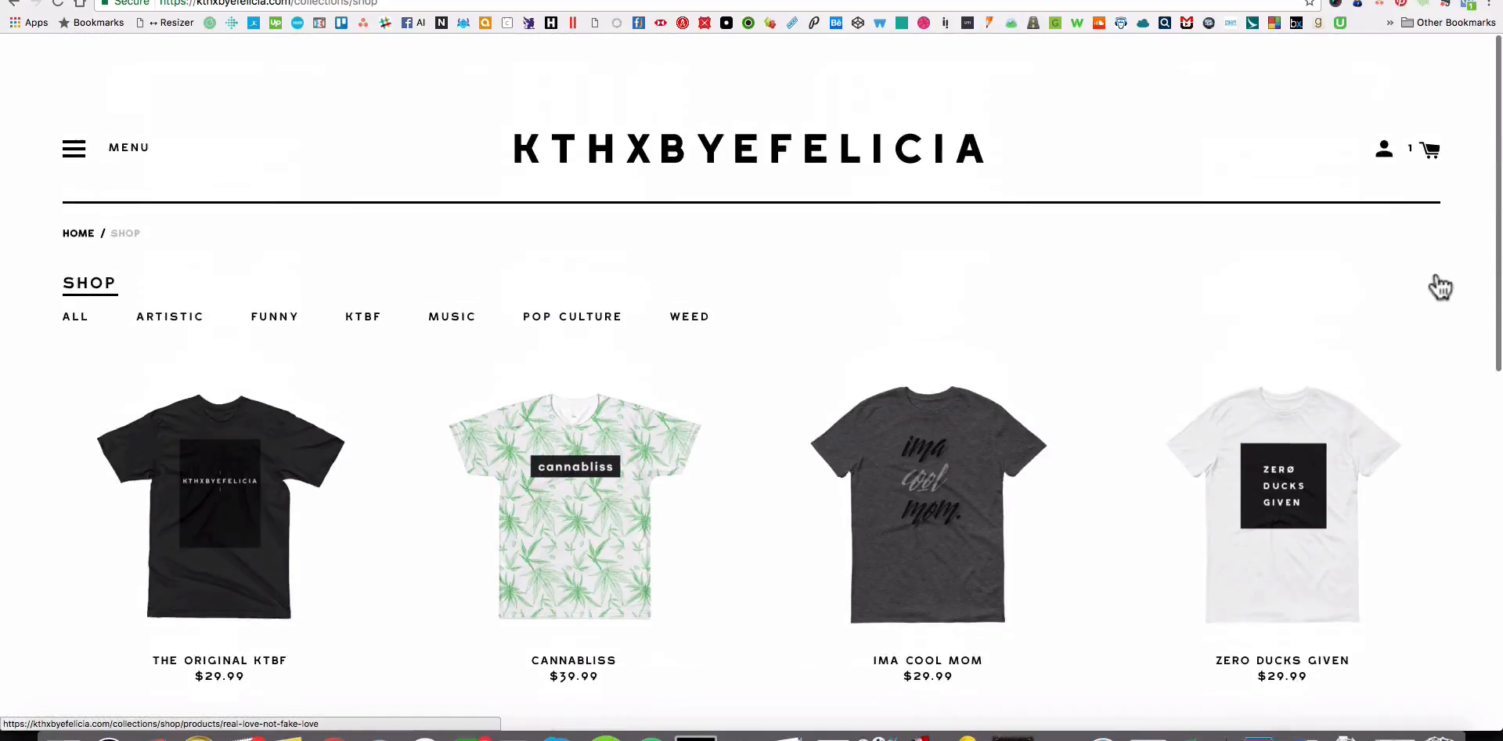
scroll(1442, 289, "down", 5)
scroll(1442, 288, "up", 3)
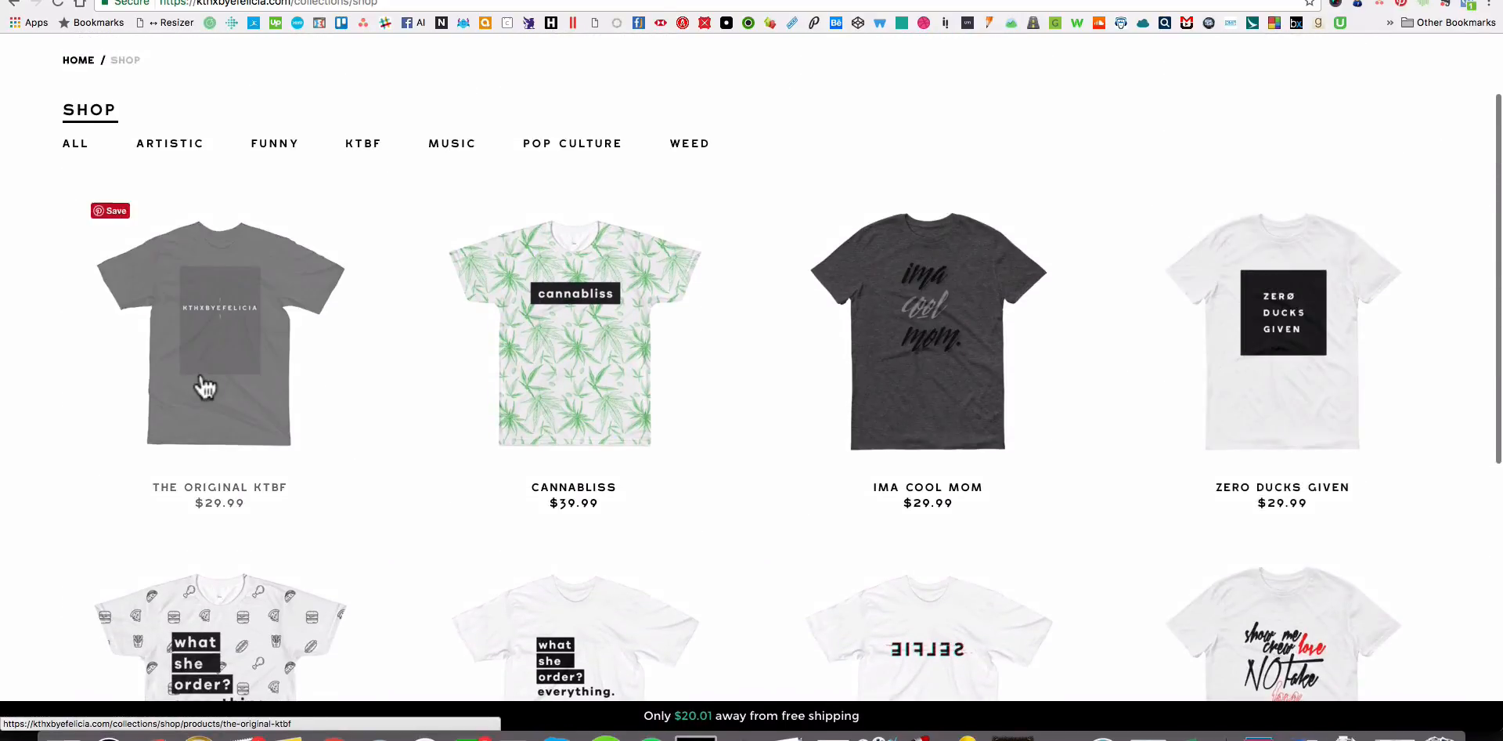
scroll(1195, 355, "down", 3)
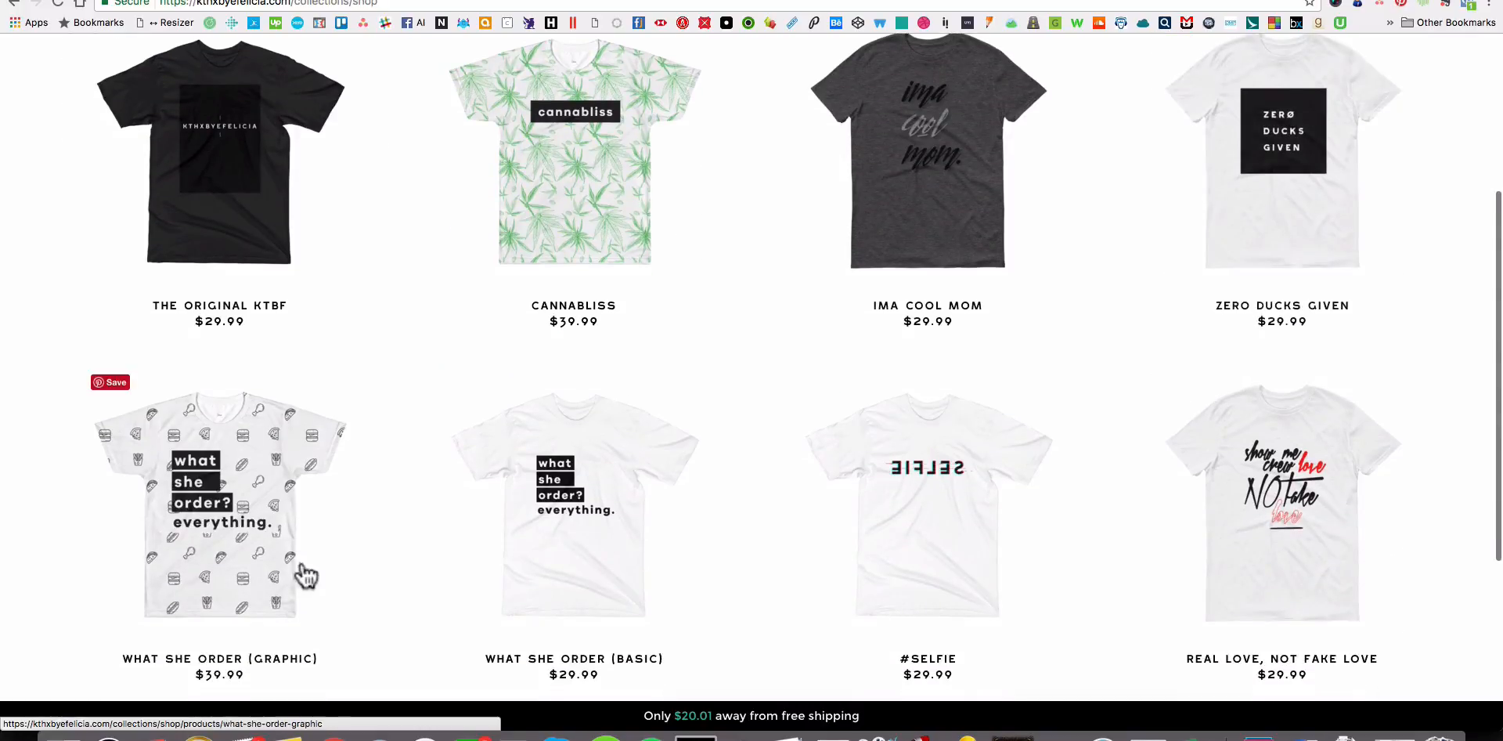
scroll(704, 211, "up", 3)
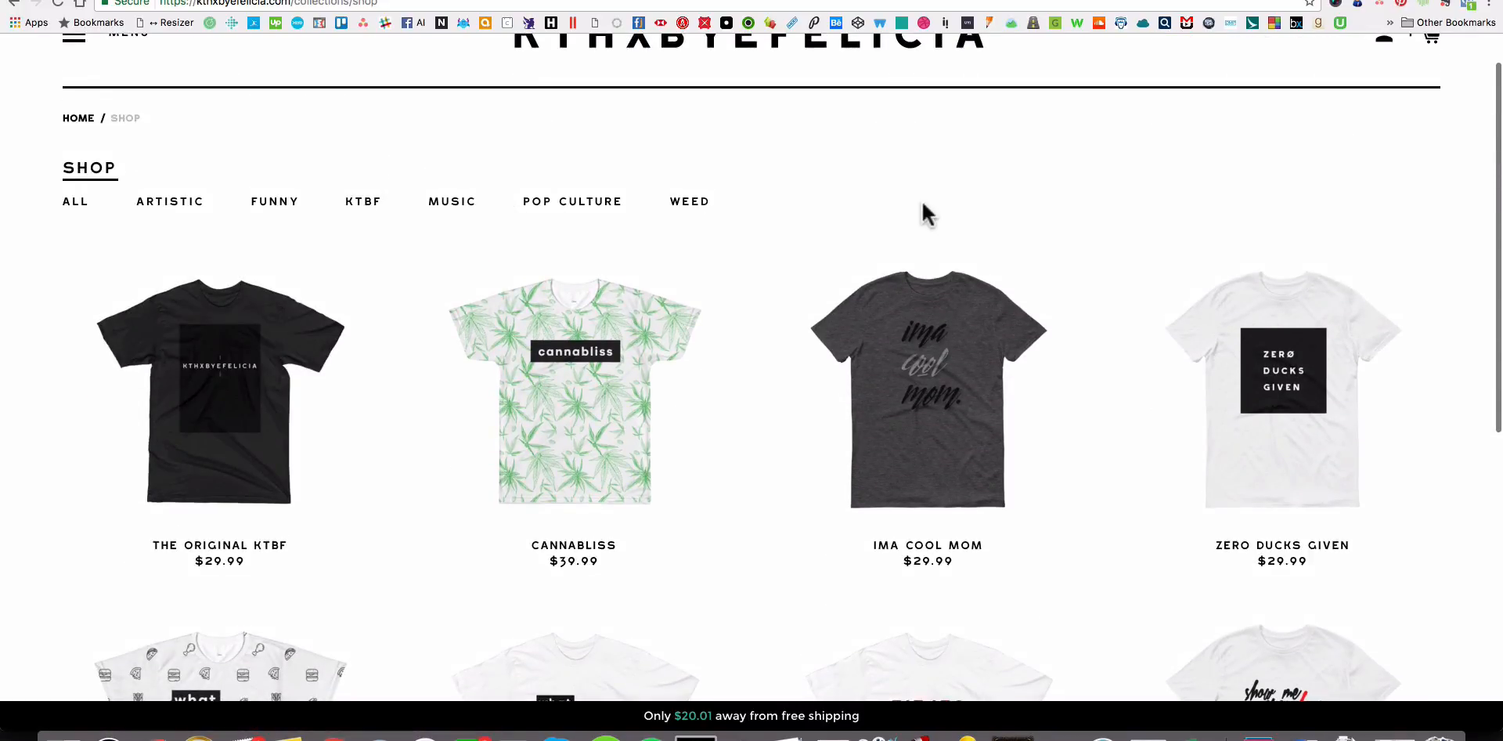
scroll(924, 211, "up", 1)
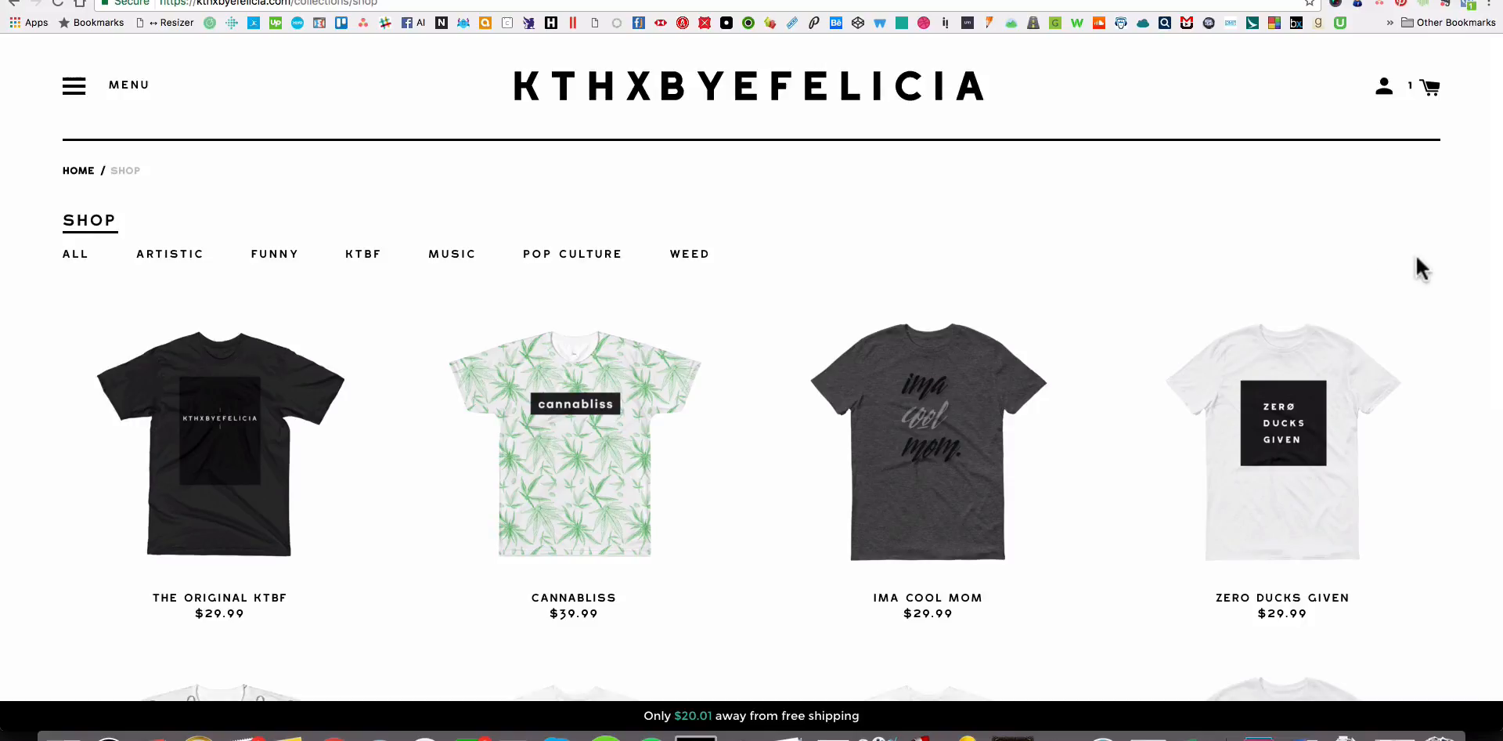
scroll(1415, 252, "down", 9)
scroll(1447, 448, "up", 9)
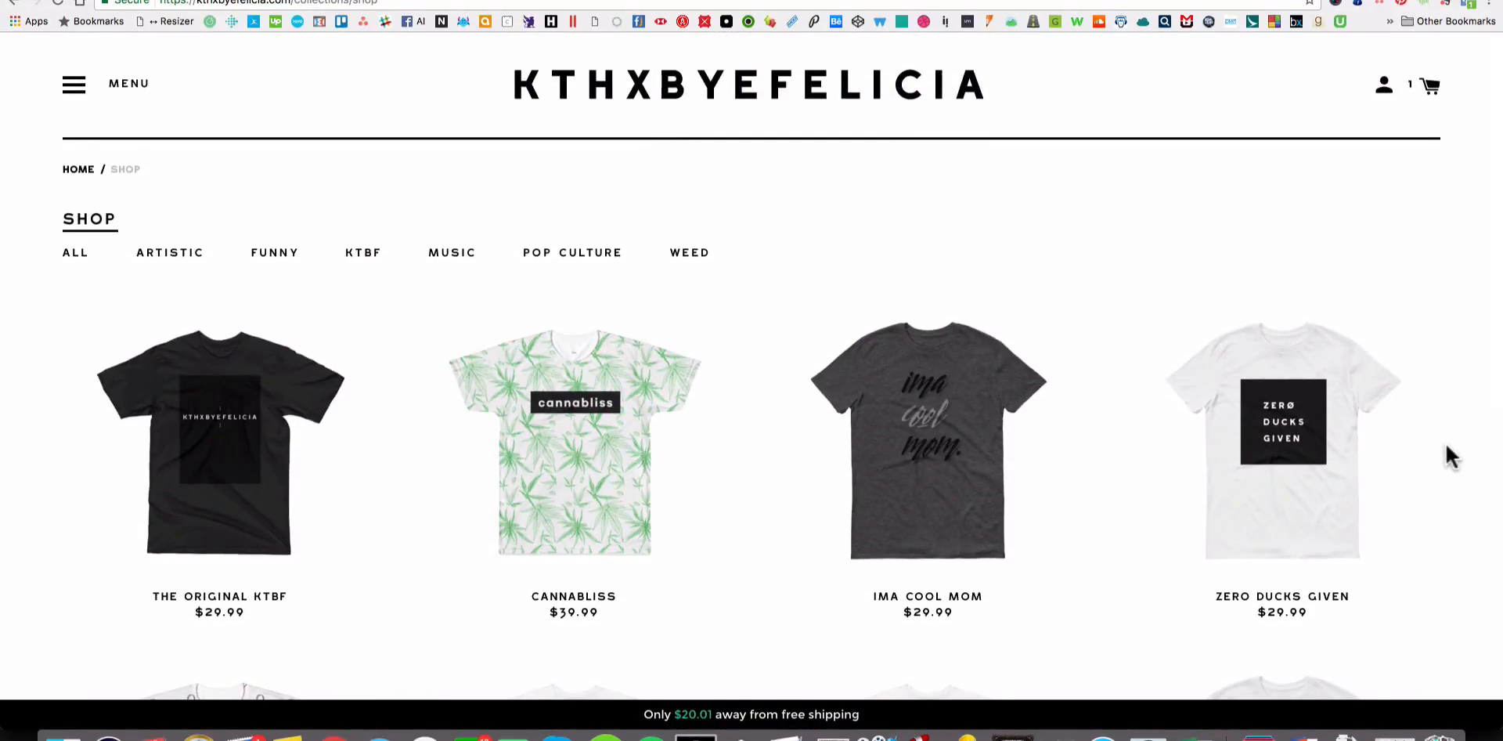
scroll(1445, 445, "down", 11)
scroll(1445, 445, "up", 5)
scroll(1446, 446, "up", 5)
Open the Cannabliss T-shirt in the shop and add it to the cart in size L.
left_click(584, 466)
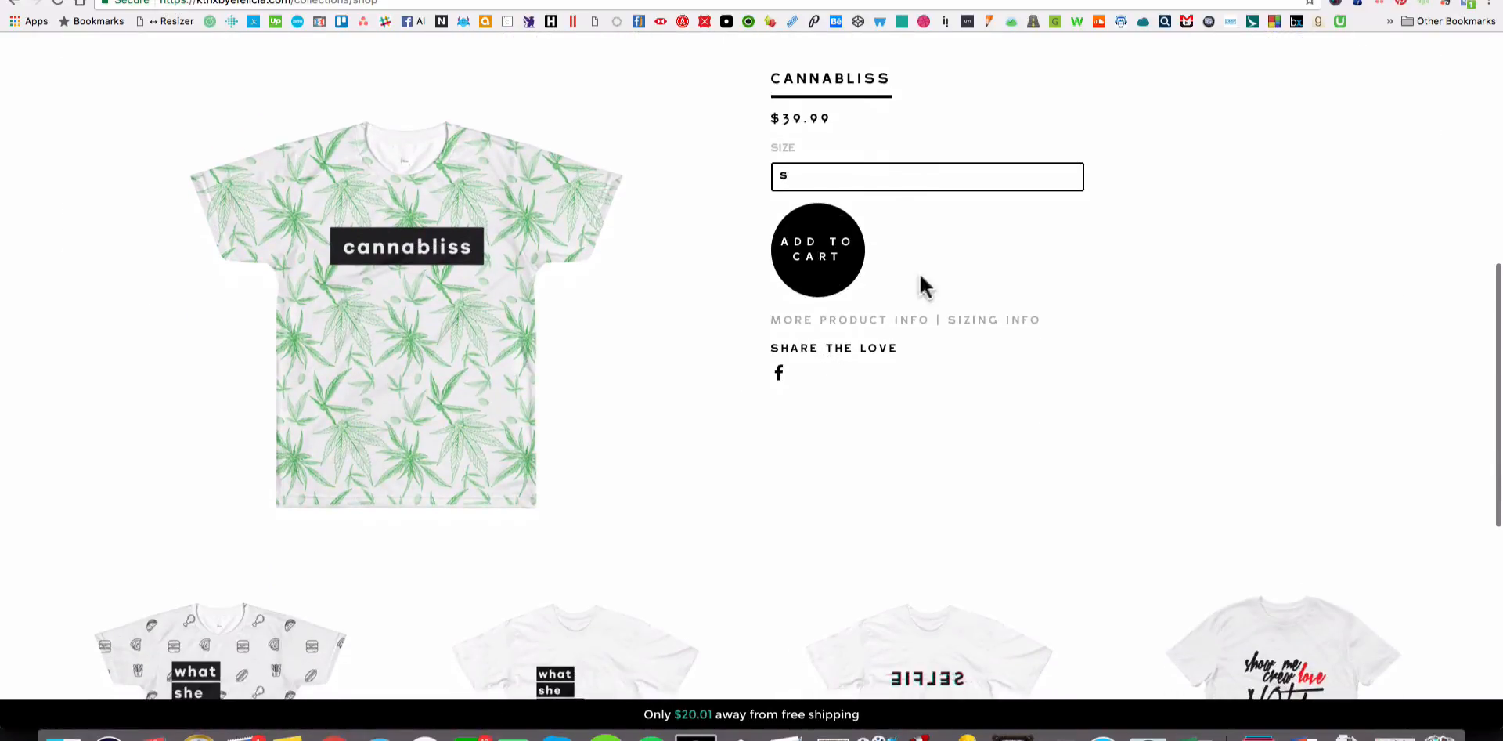
left_click(857, 185)
left_click(858, 196)
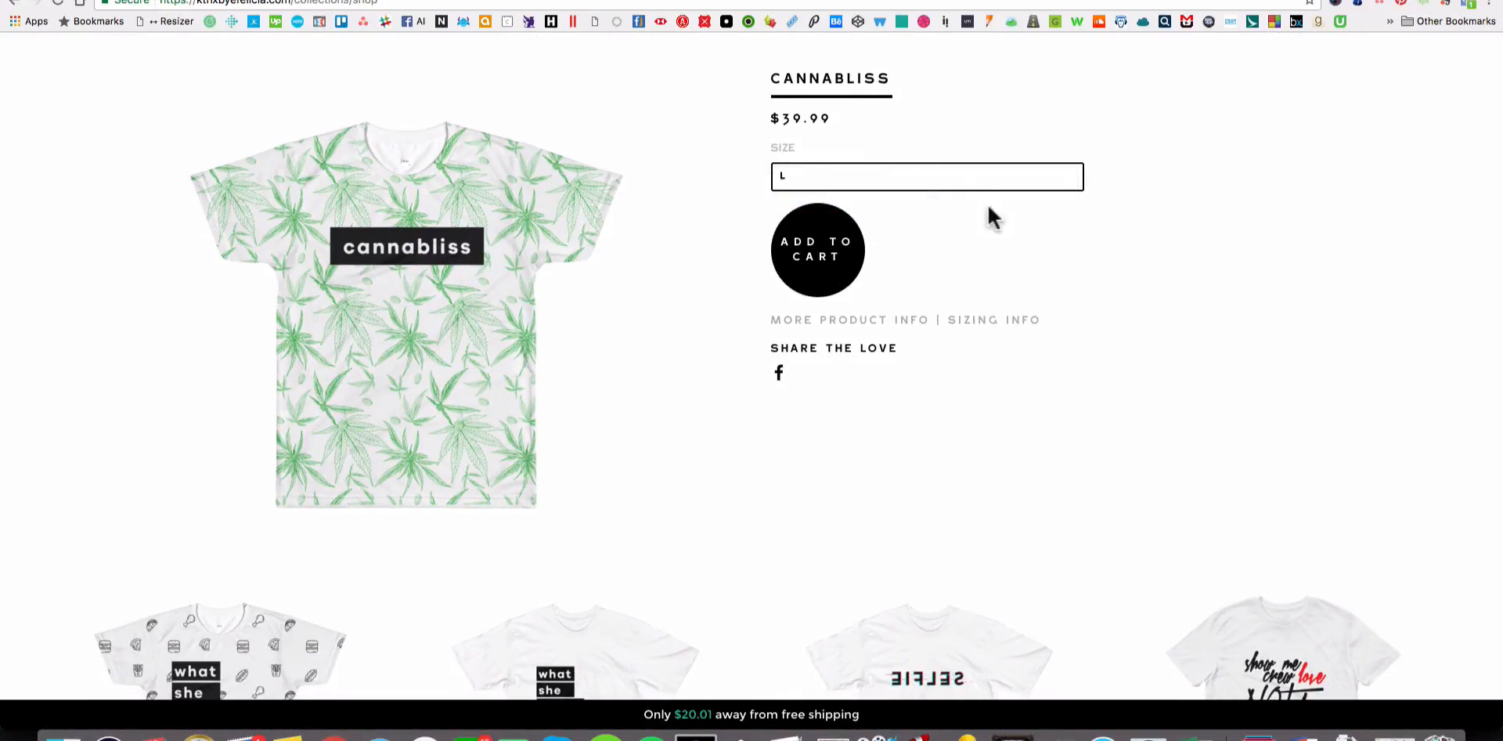
left_click(821, 266)
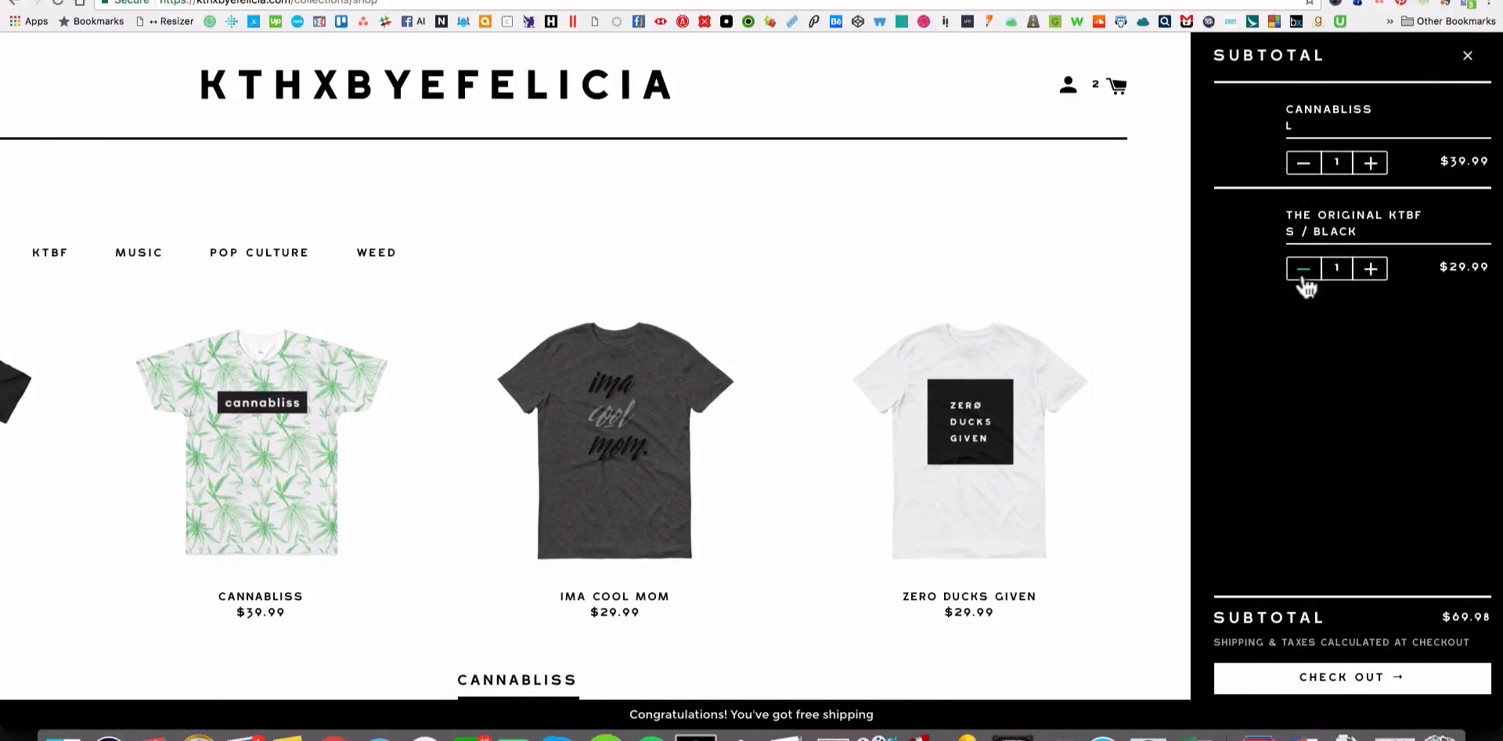
Remove The Original KTBF shirt from the cart and proceed to checkout.
left_click(1303, 270)
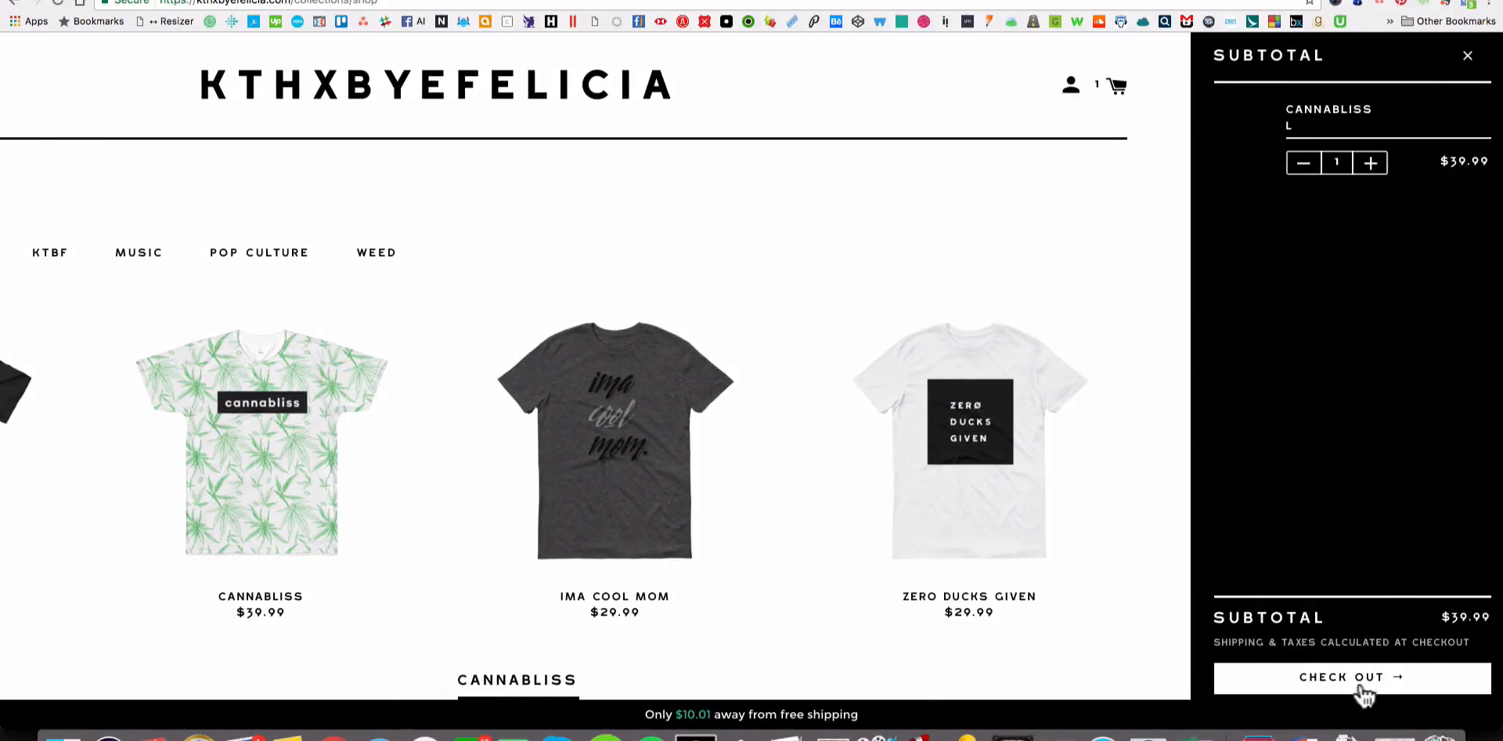
left_click(1402, 678)
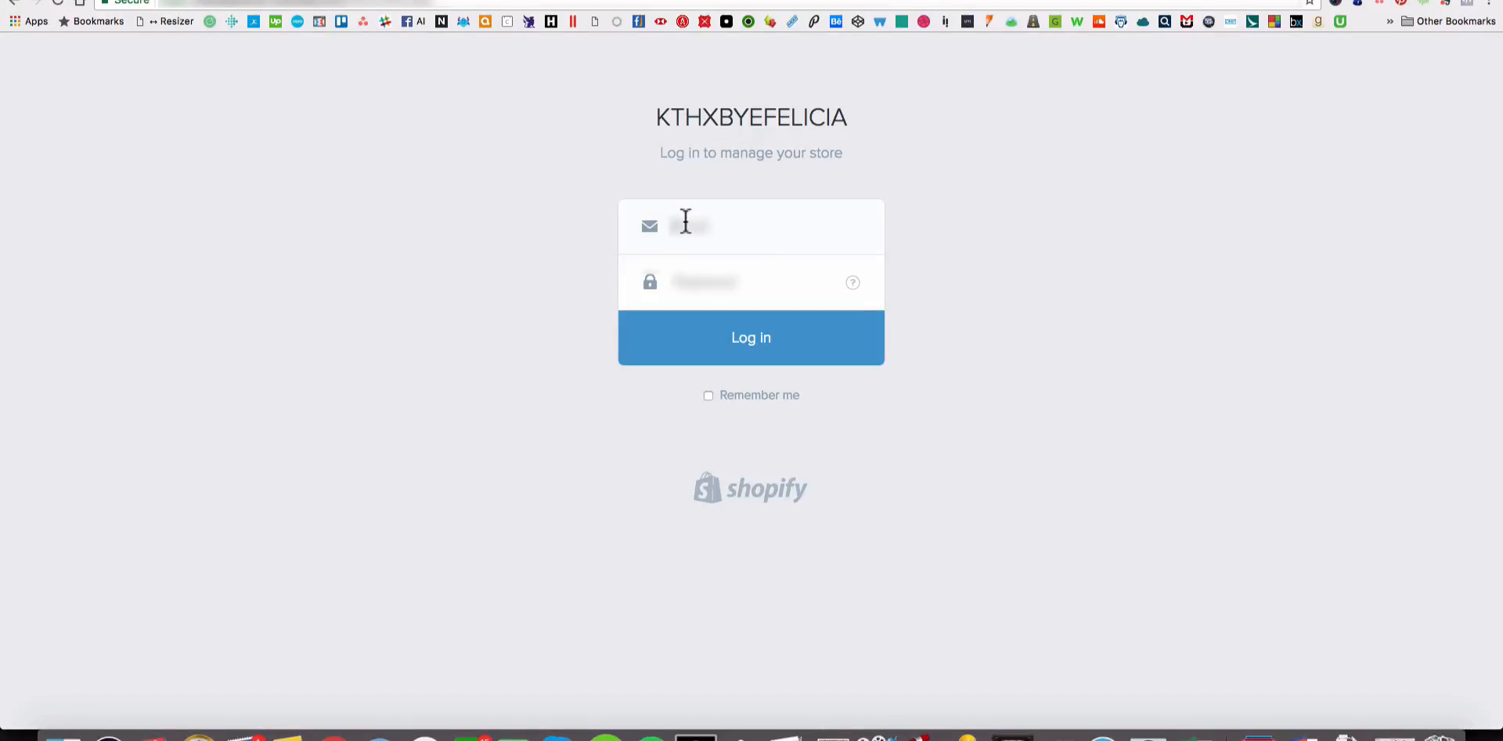
Log in to the store's Shopify admin with the account e-mail and password.
type("info")
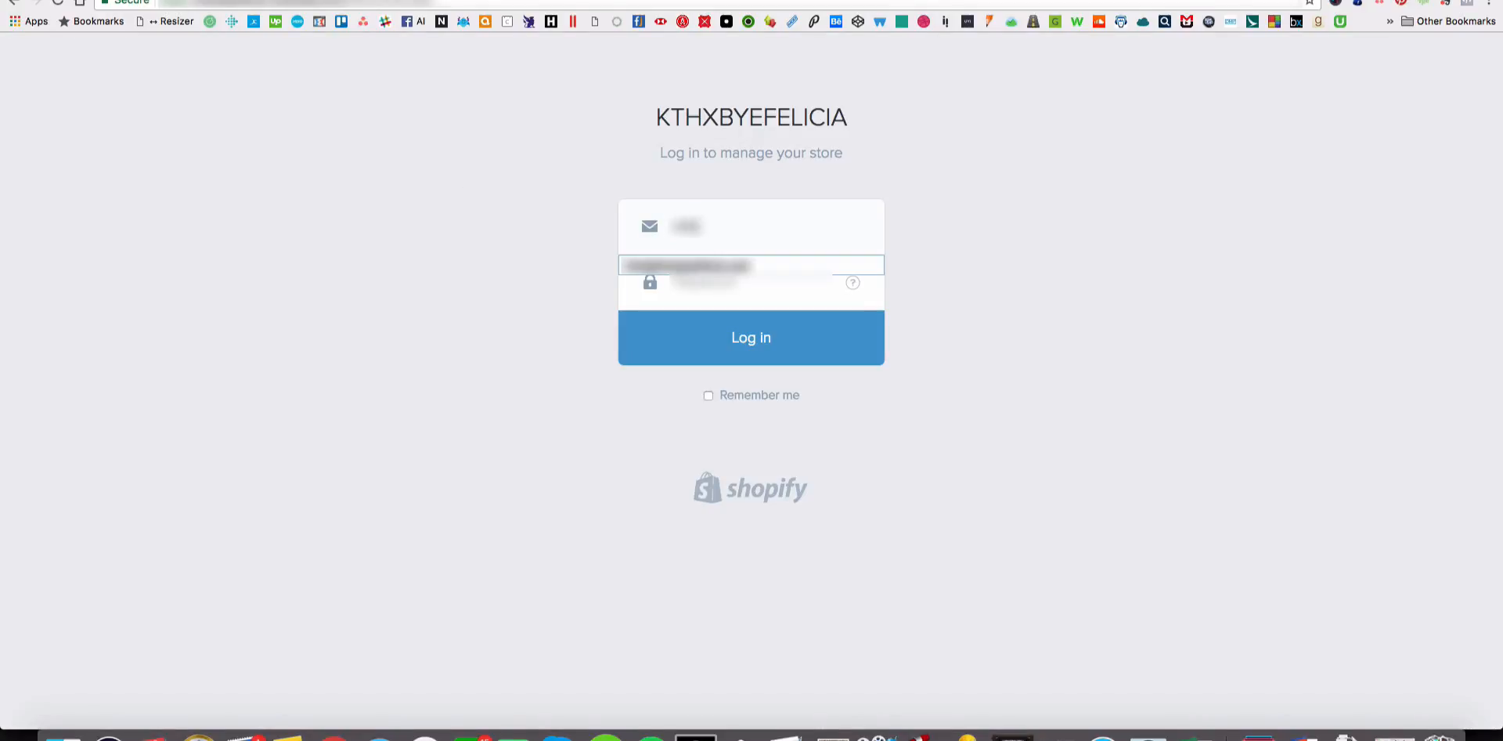
key("Down")
key("Tab")
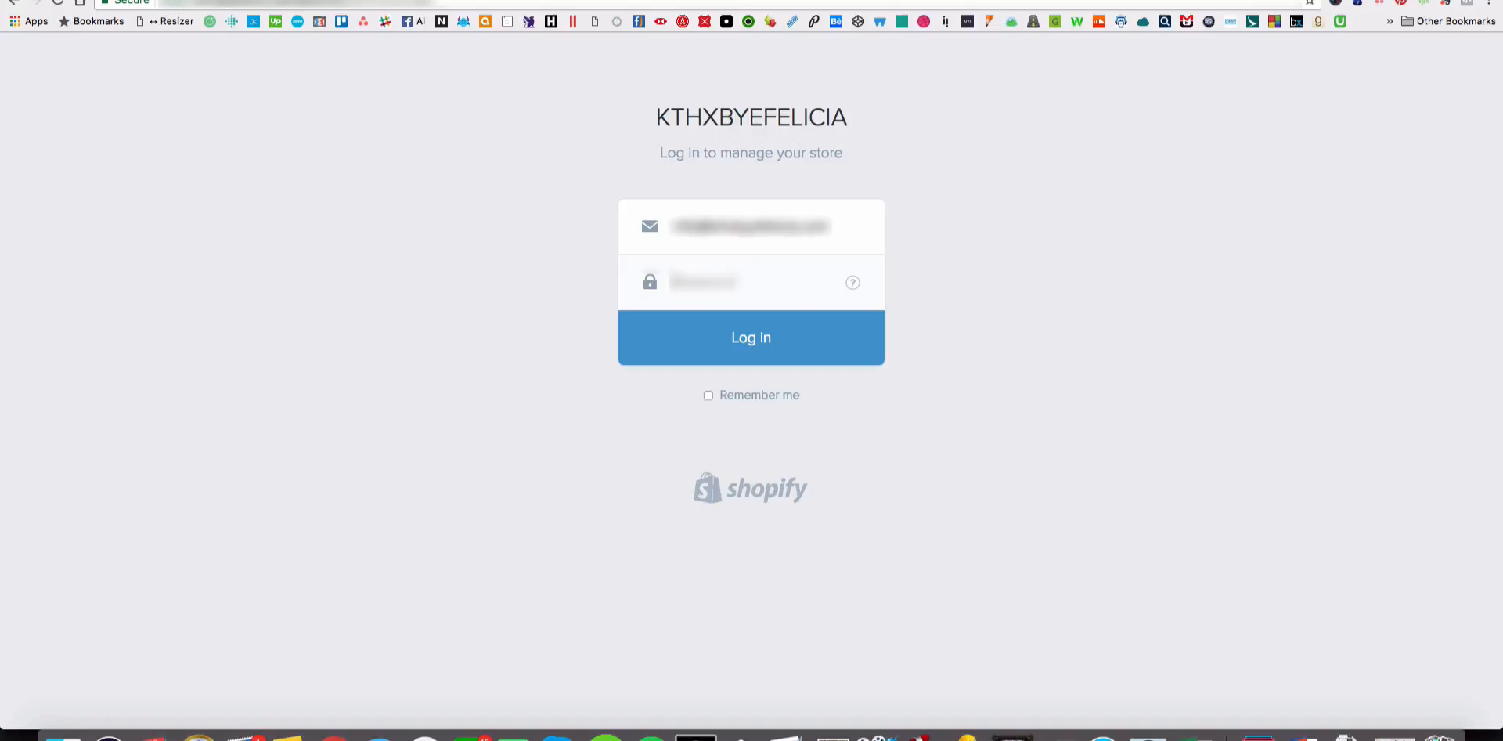
type("••")
key("Return")
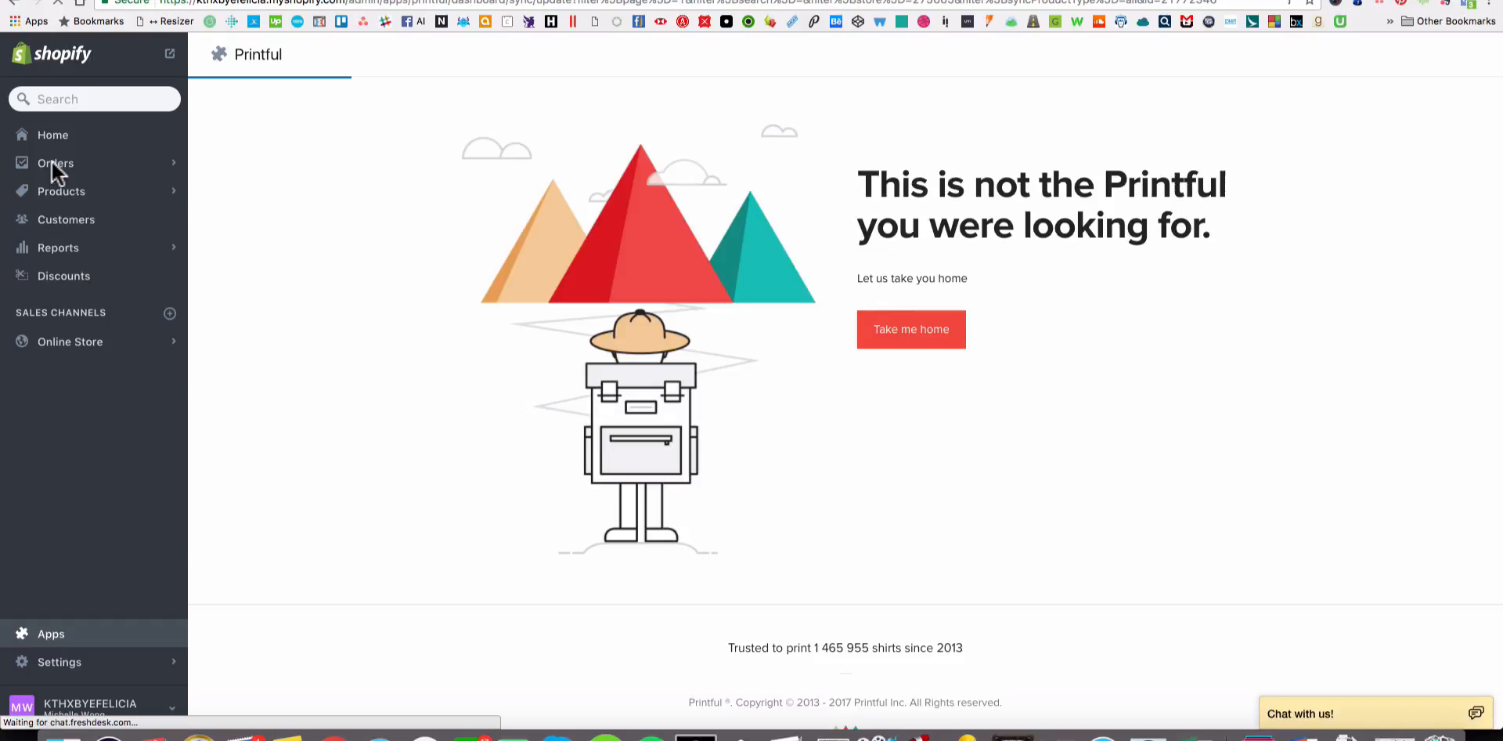
Look over the store's Products and Orders pages in the Shopify admin.
left_click(166, 161)
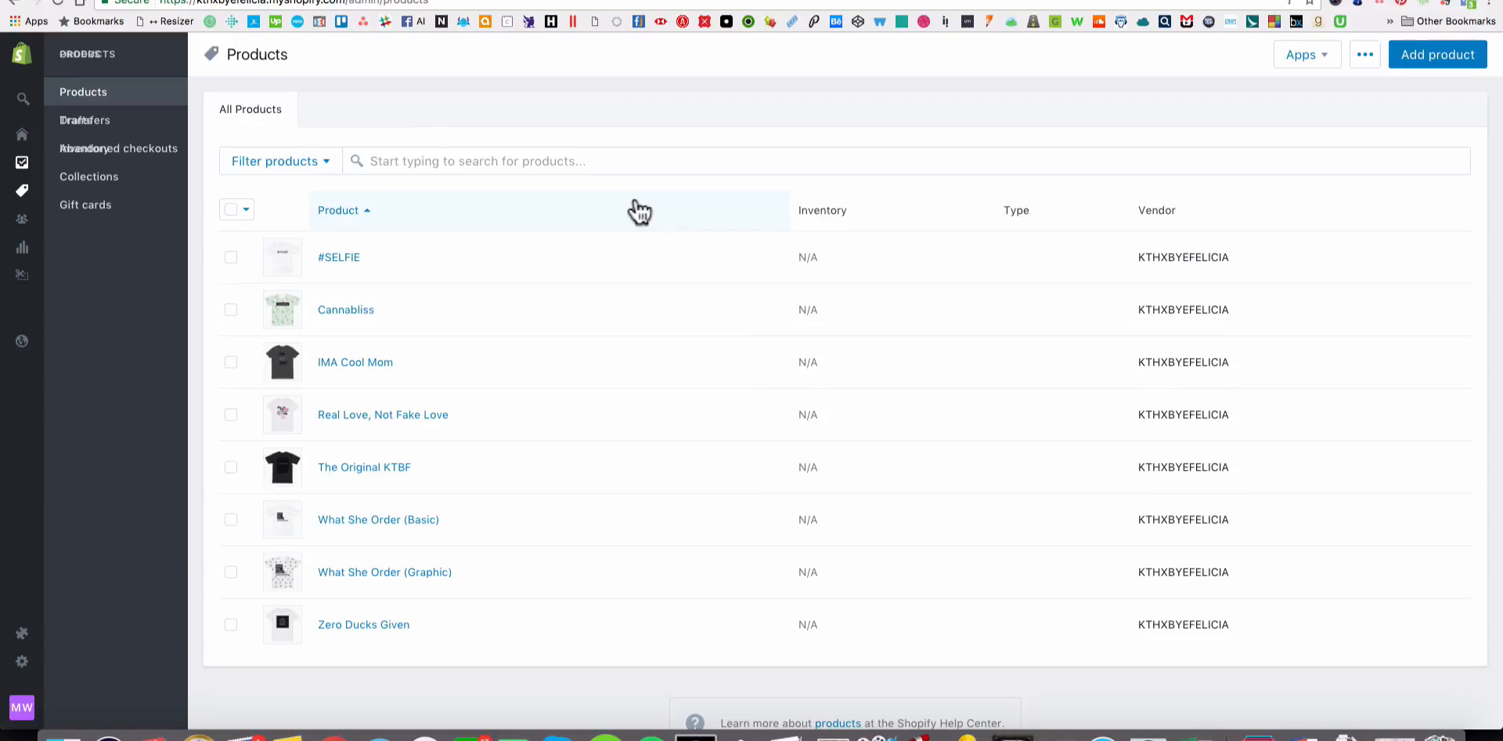
left_click(21, 165)
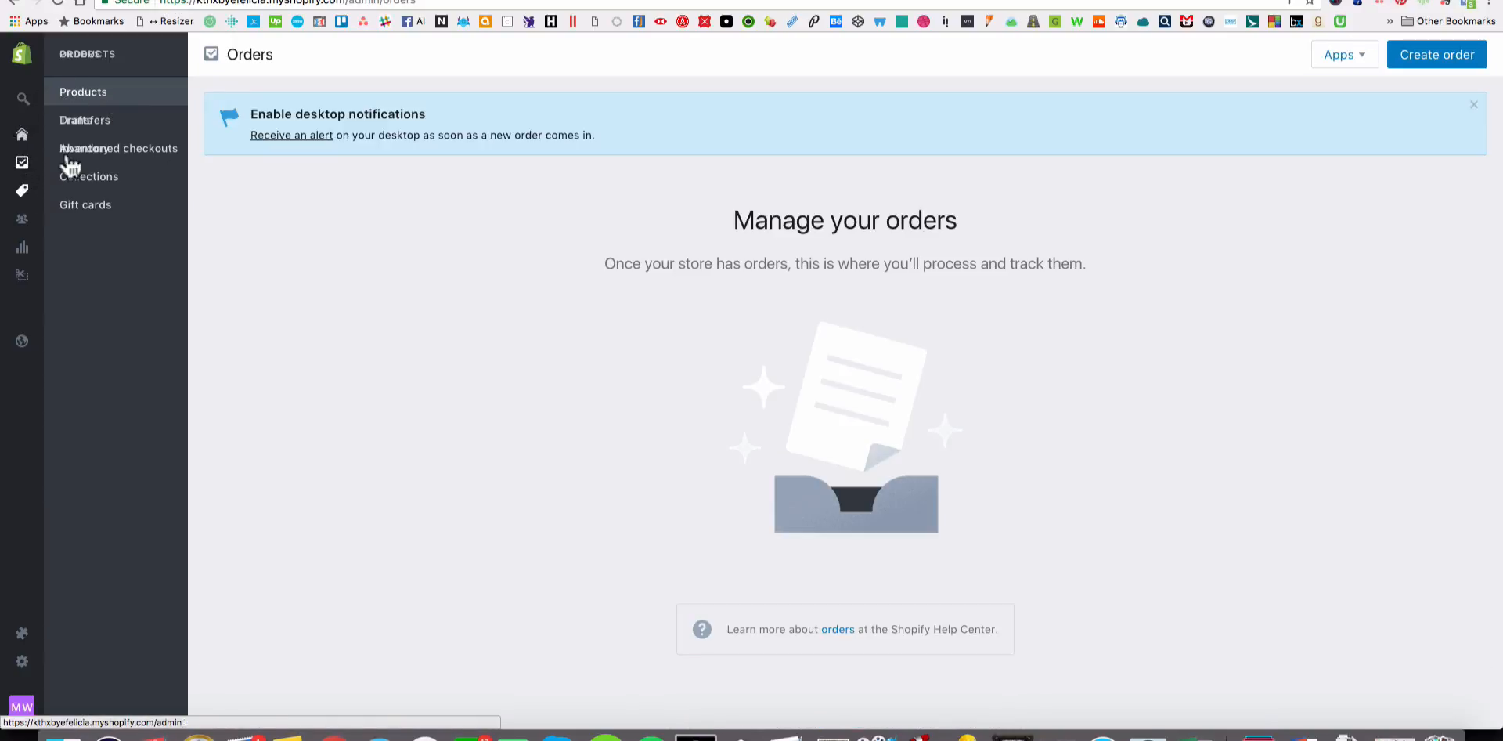
left_click(22, 135)
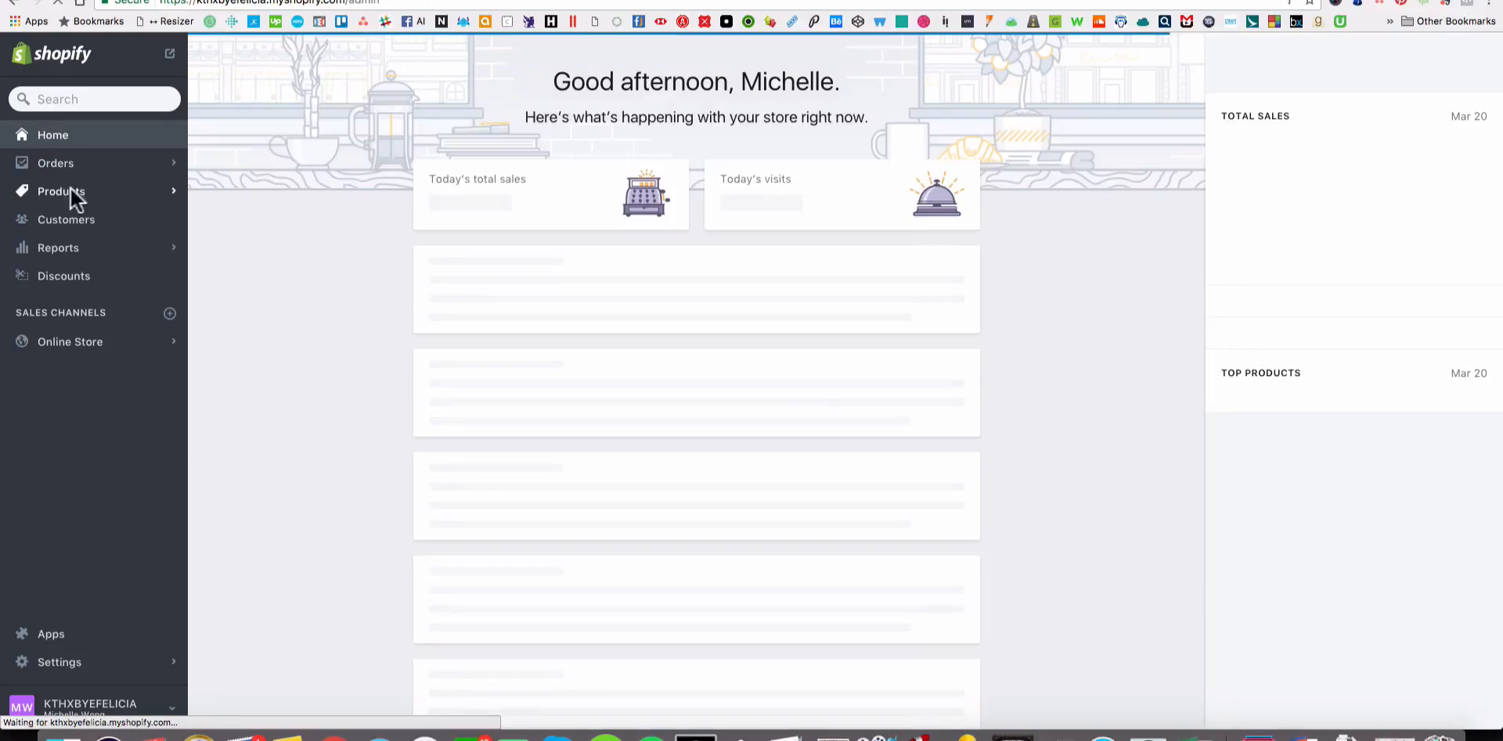
left_click(71, 191)
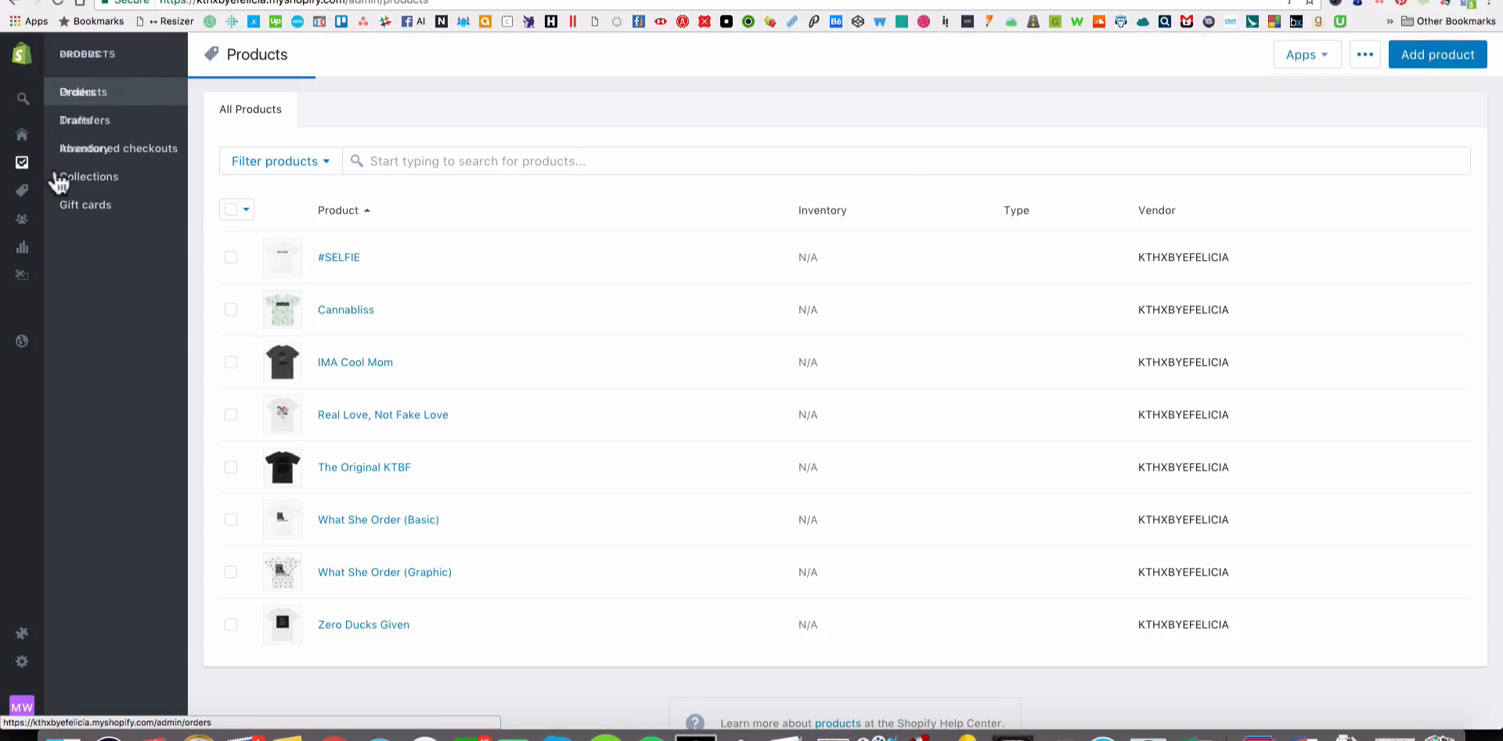
left_click(20, 161)
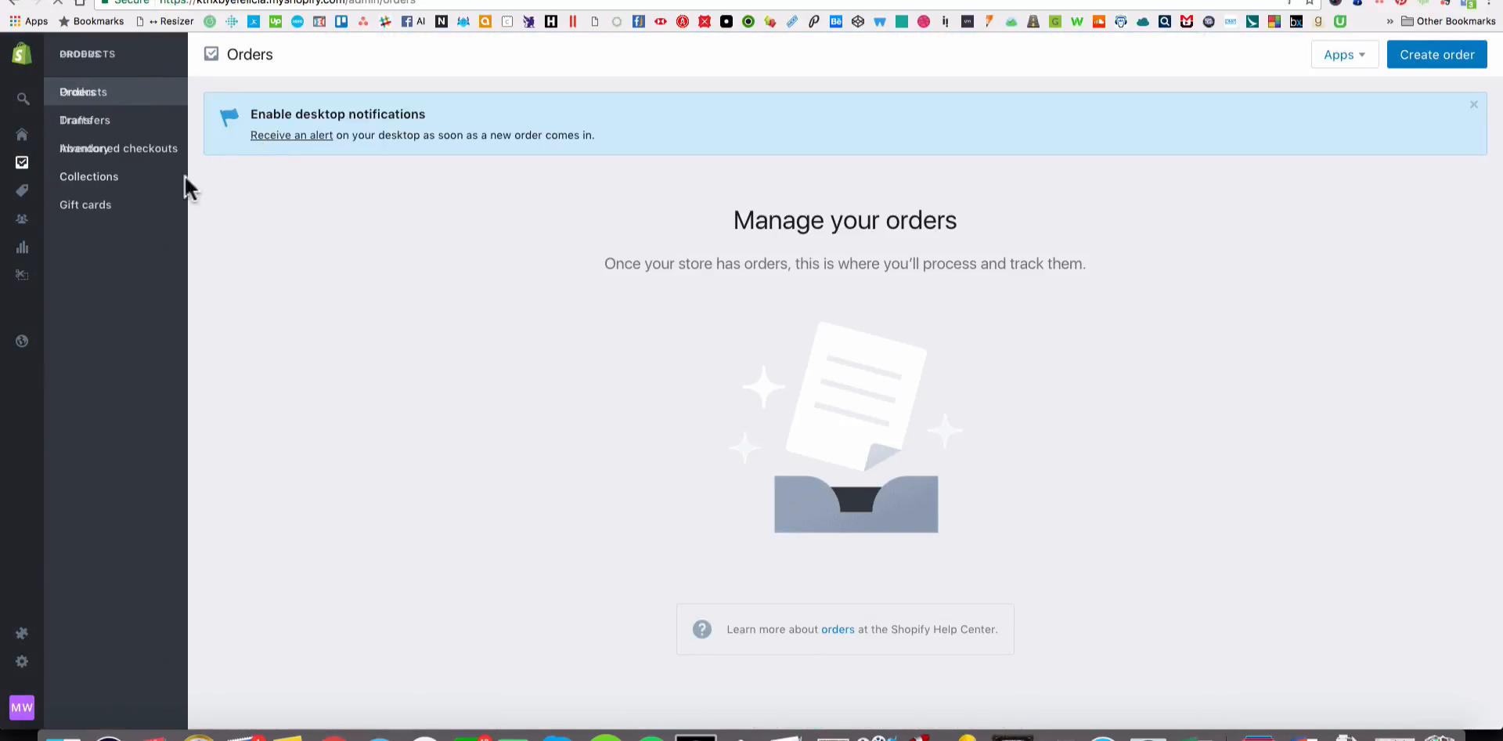
Switch to the Printful dashboard and go from there to the Printful home page.
left_click(825, 3)
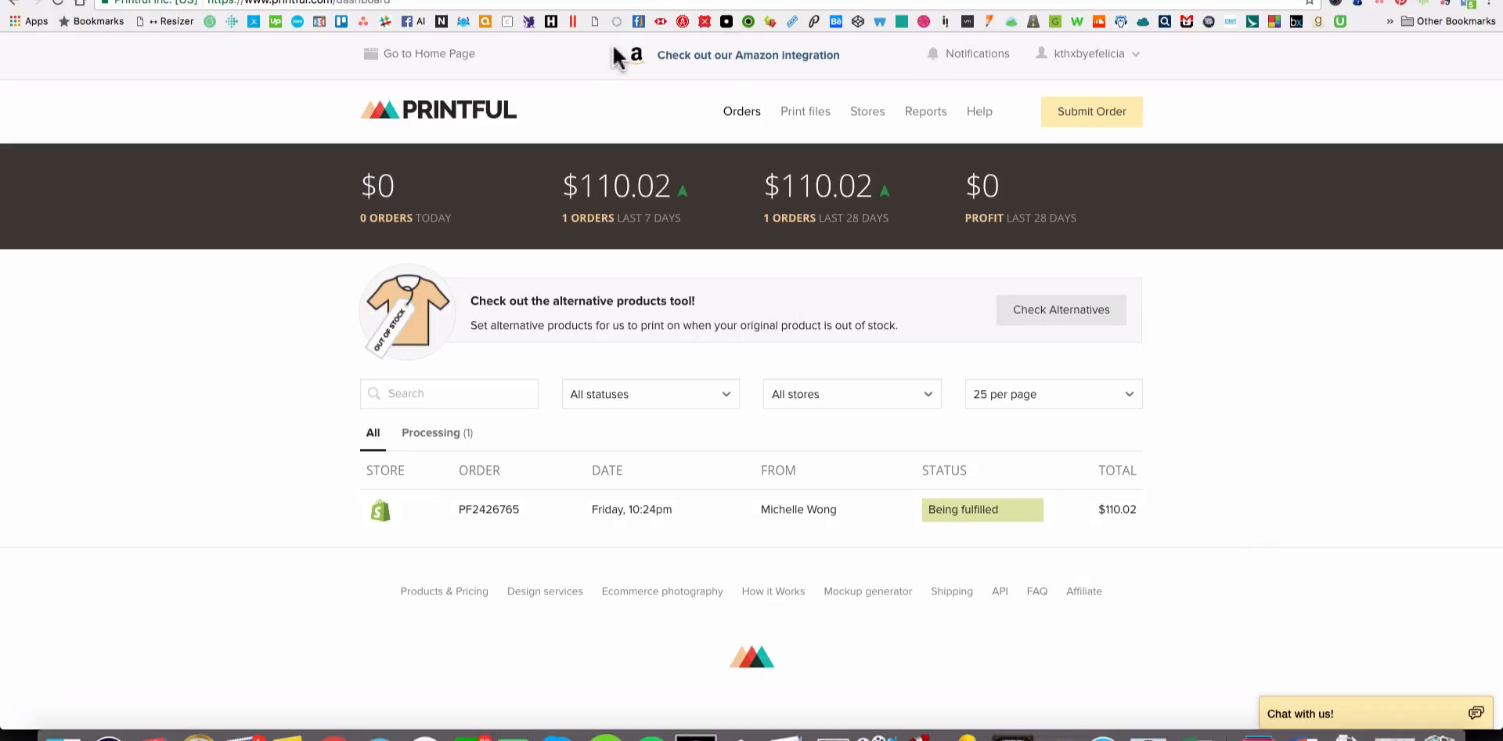
left_click(489, 108, "super")
left_click(1019, 0)
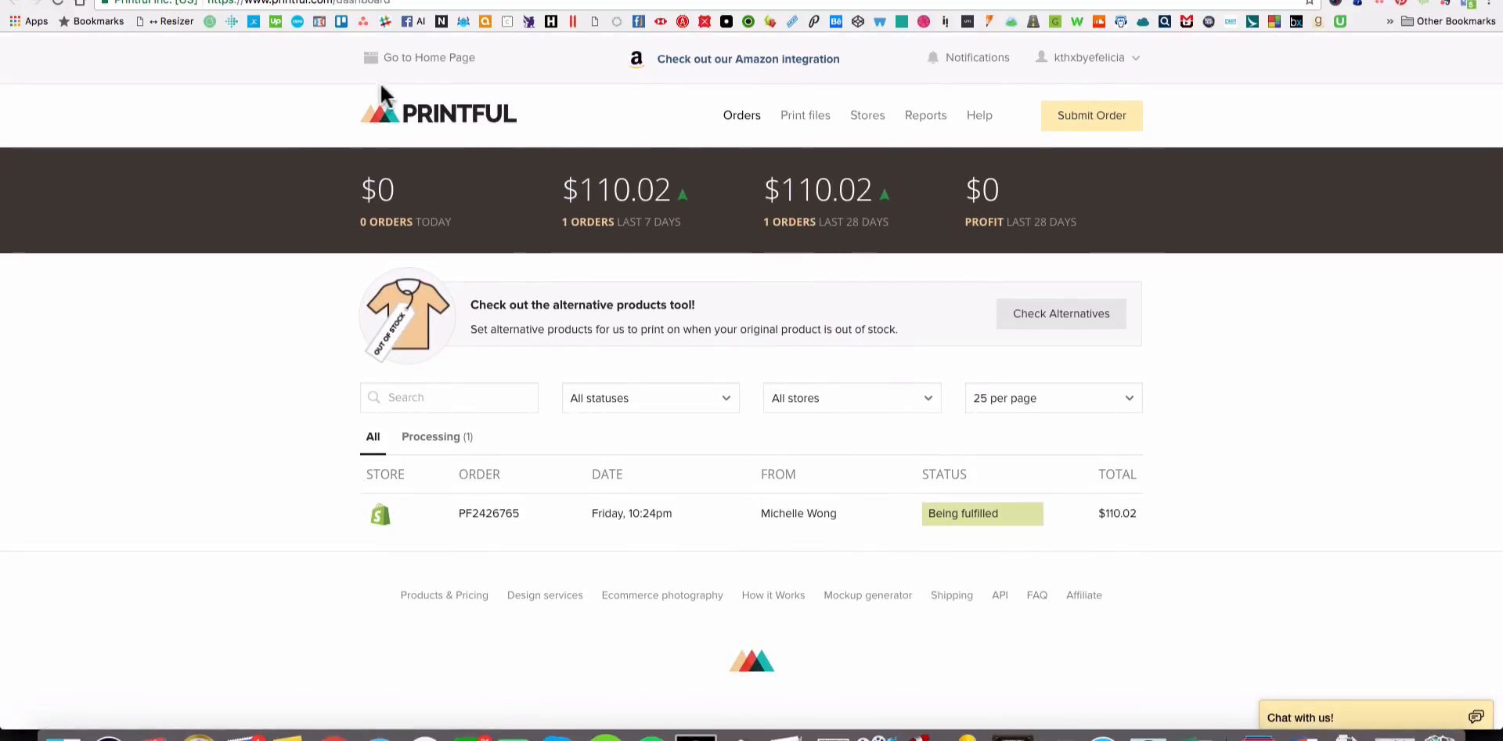
left_click(400, 62)
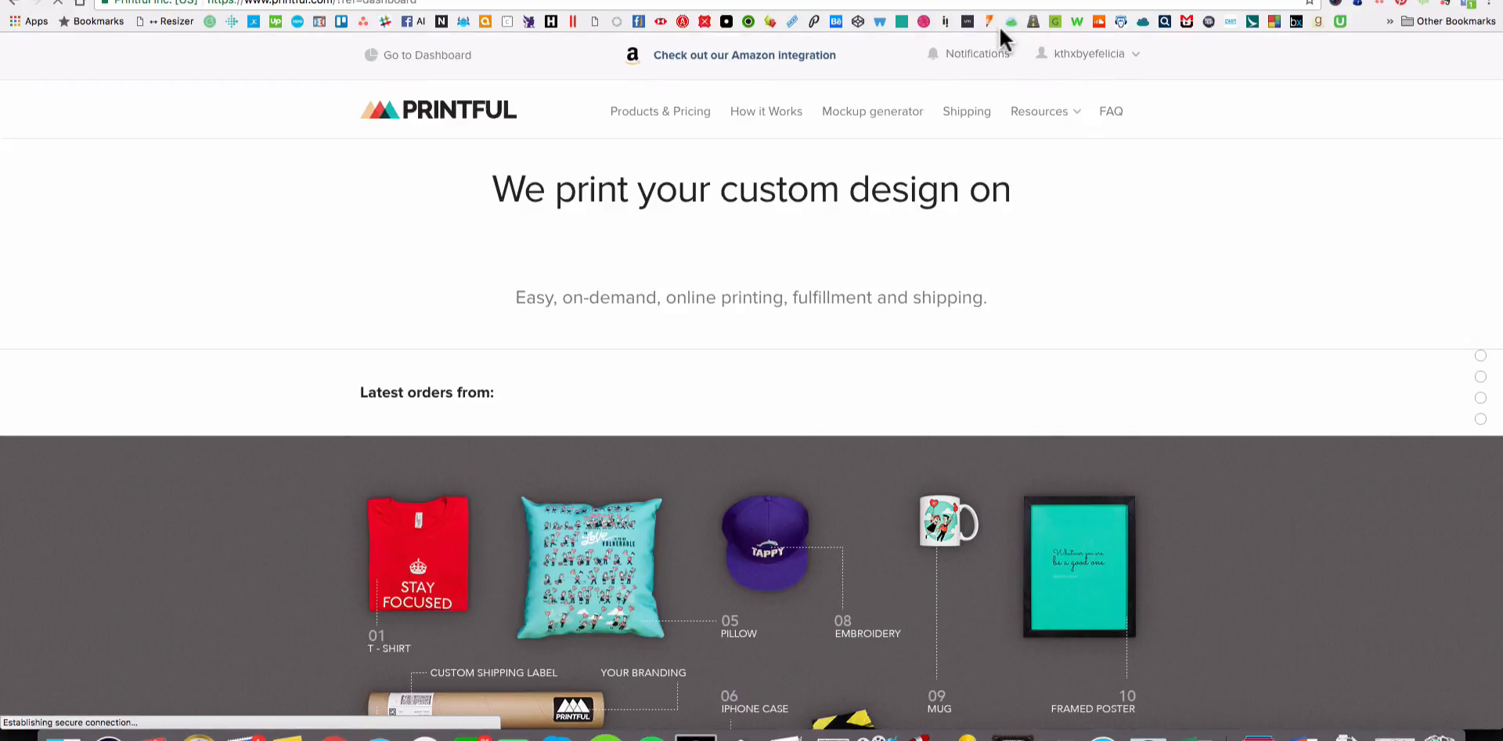
Examine the range of printable products shown on the Printful home page.
scroll(1094, 251, "down", 3)
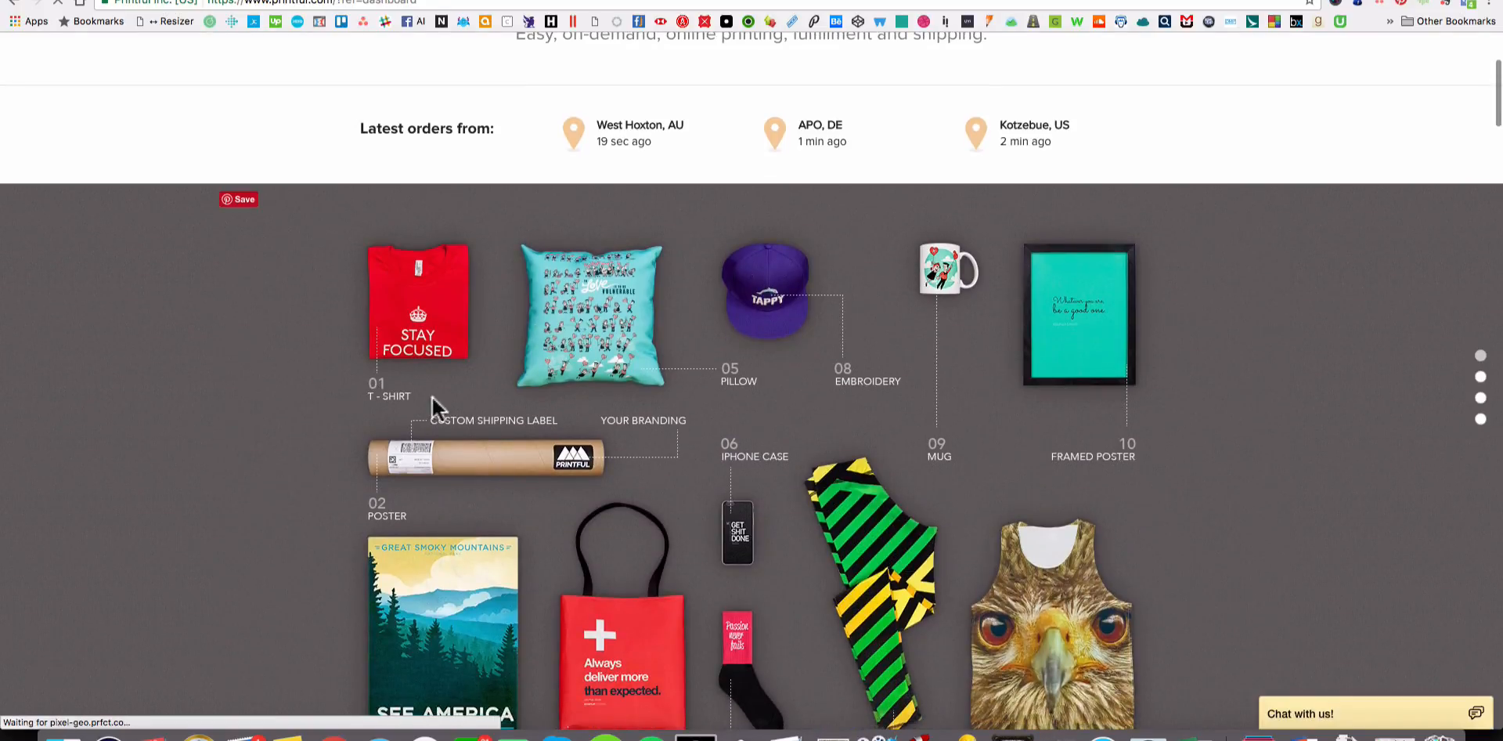
scroll(1206, 493, "down", 3)
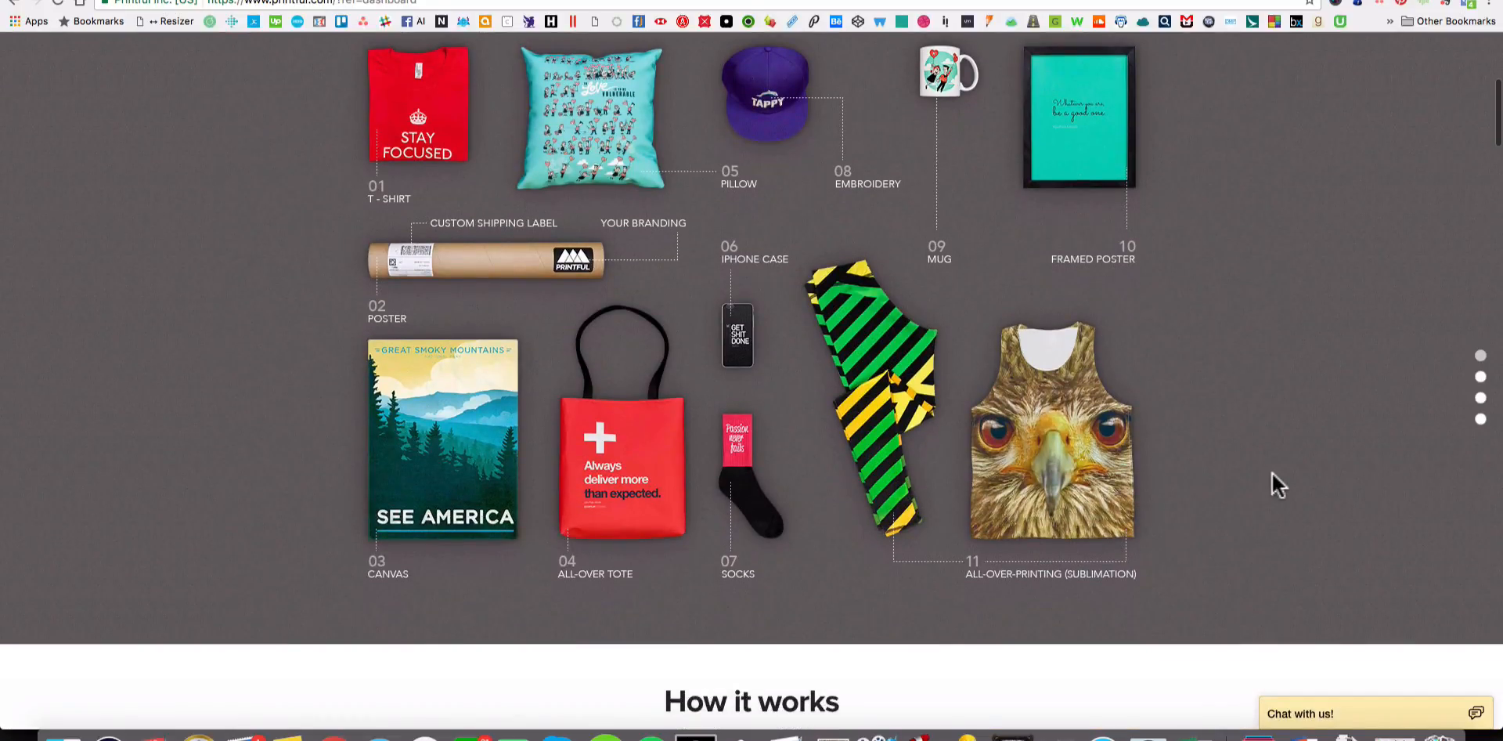
scroll(1110, 301, "down", 7)
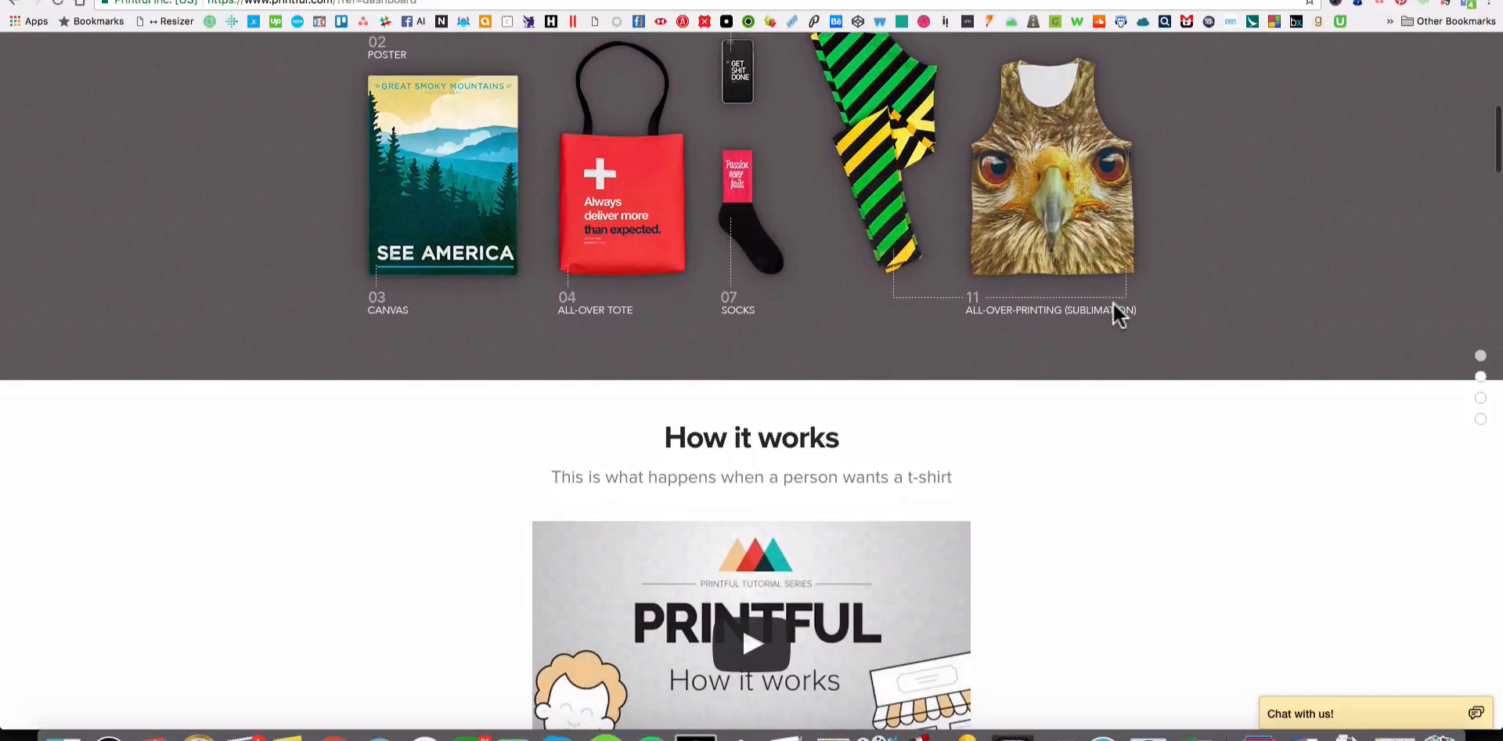
scroll(1112, 299, "up", 11)
scroll(1114, 316, "down", 5)
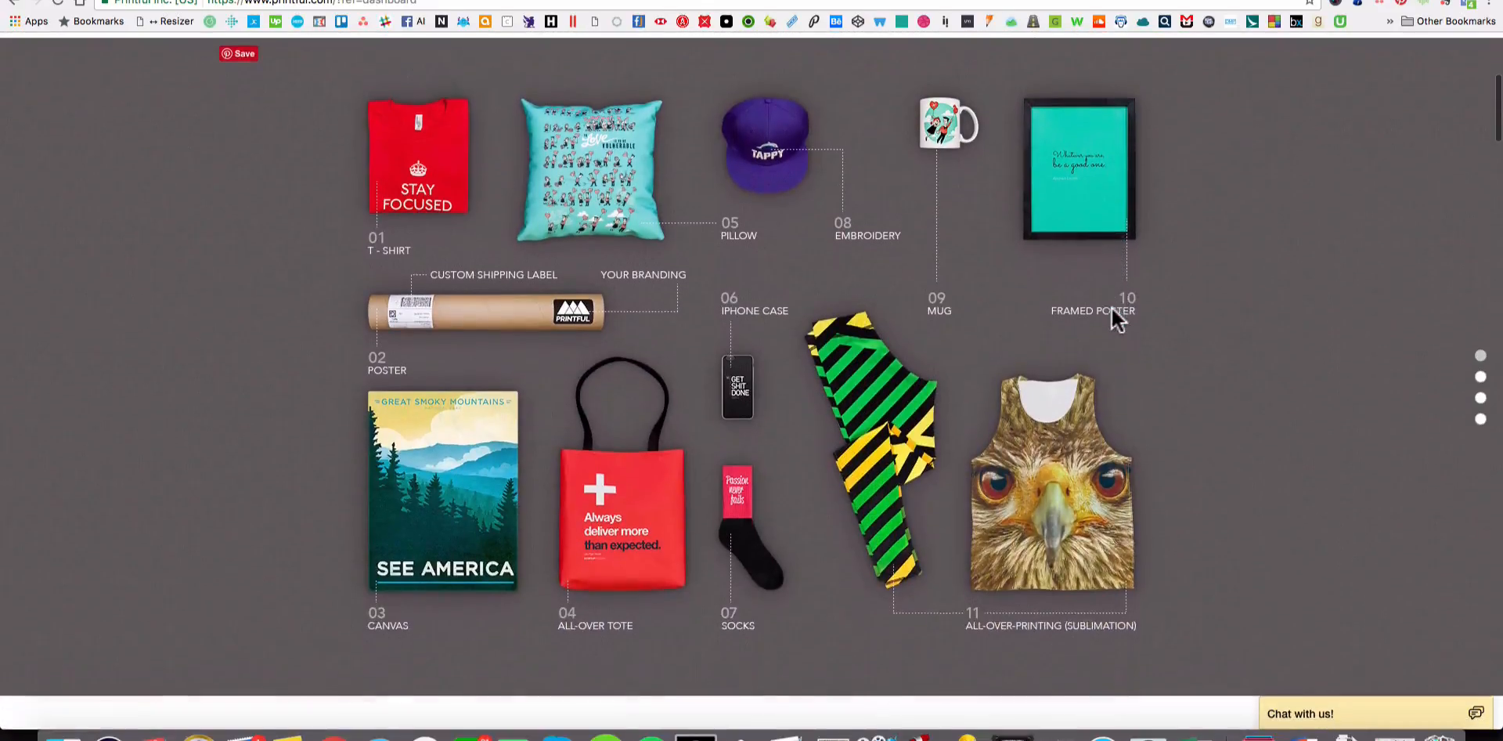
scroll(1114, 316, "up", 6)
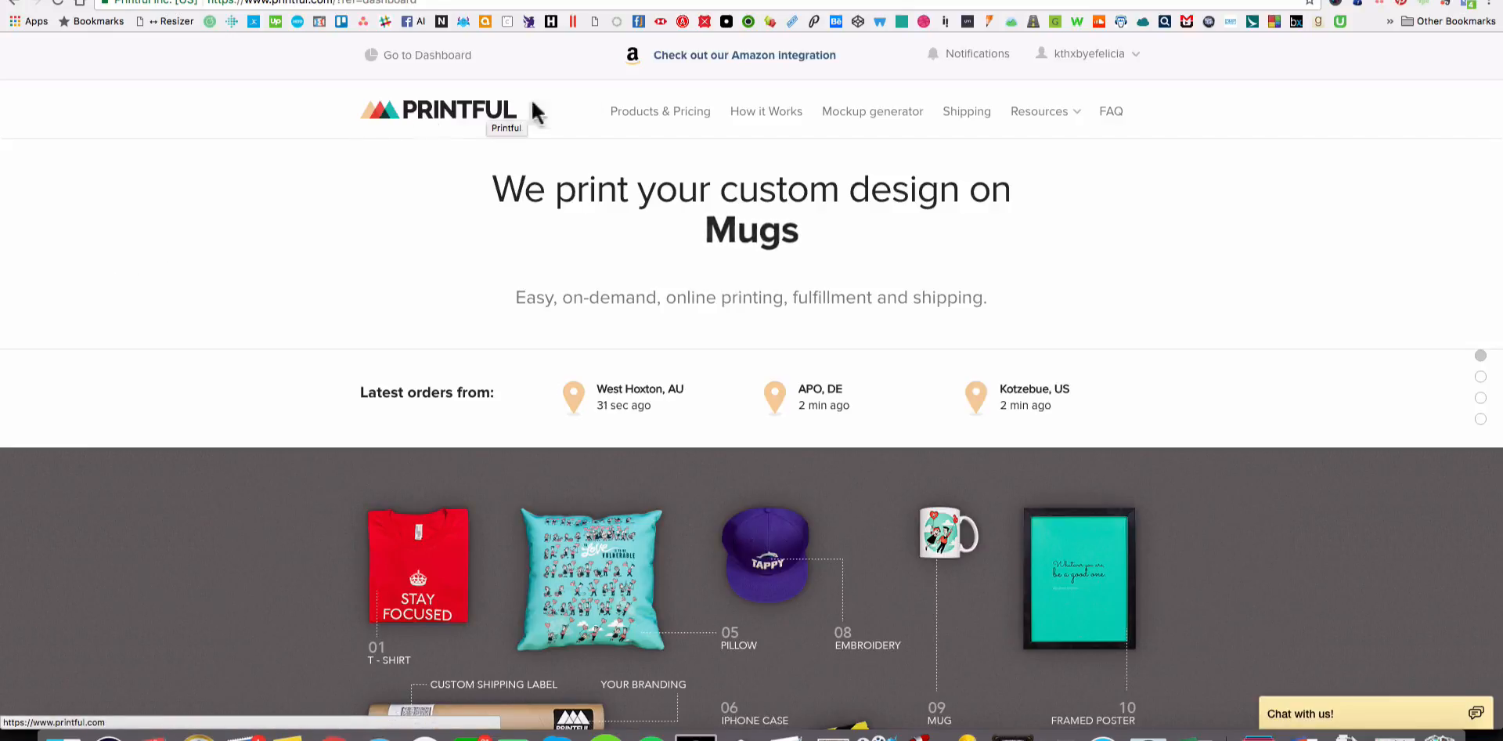
Review Printful's how-it-works overview, platform integrations and store benefits on the home page.
scroll(1211, 276, "down", 3)
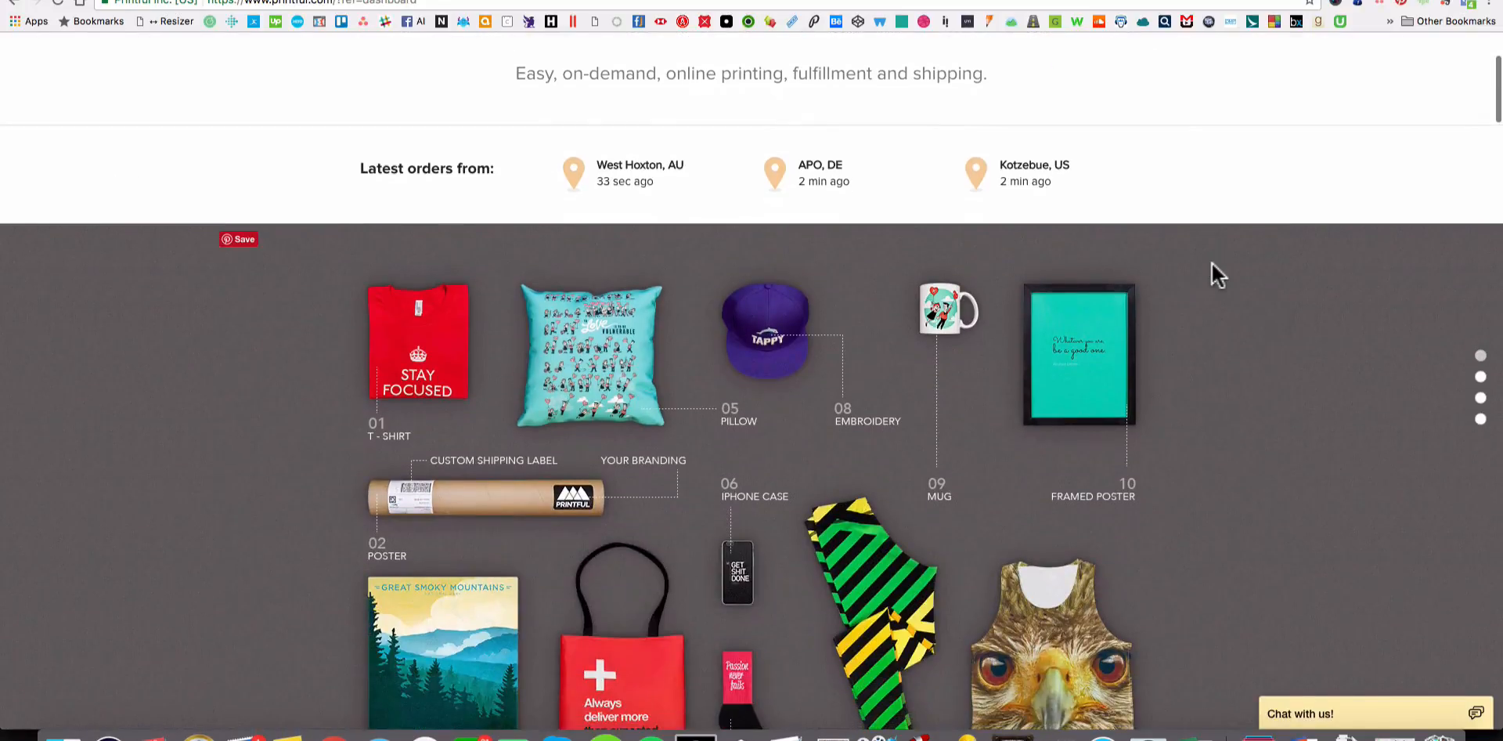
scroll(1211, 263, "down", 10)
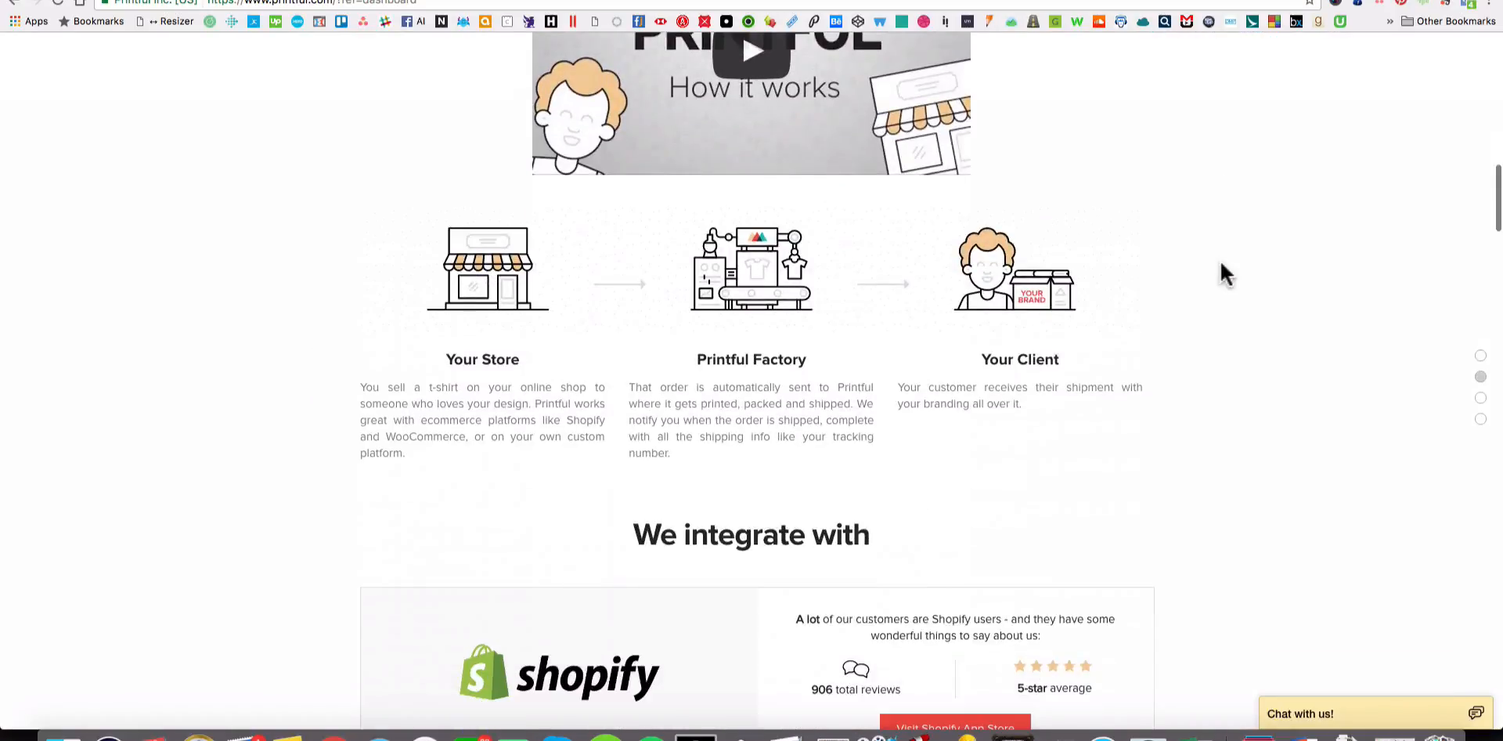
scroll(1220, 265, "down", 12)
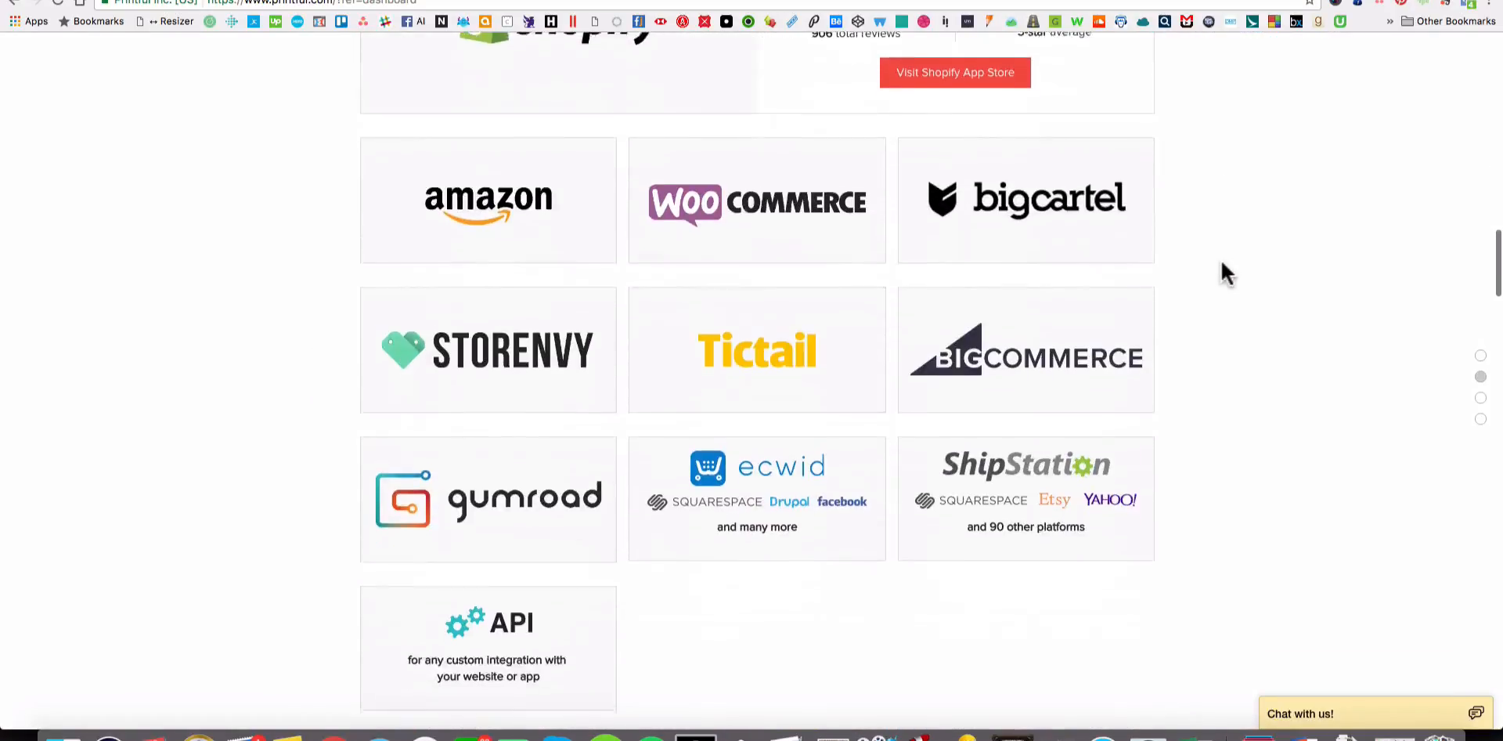
scroll(1222, 264, "down", 6)
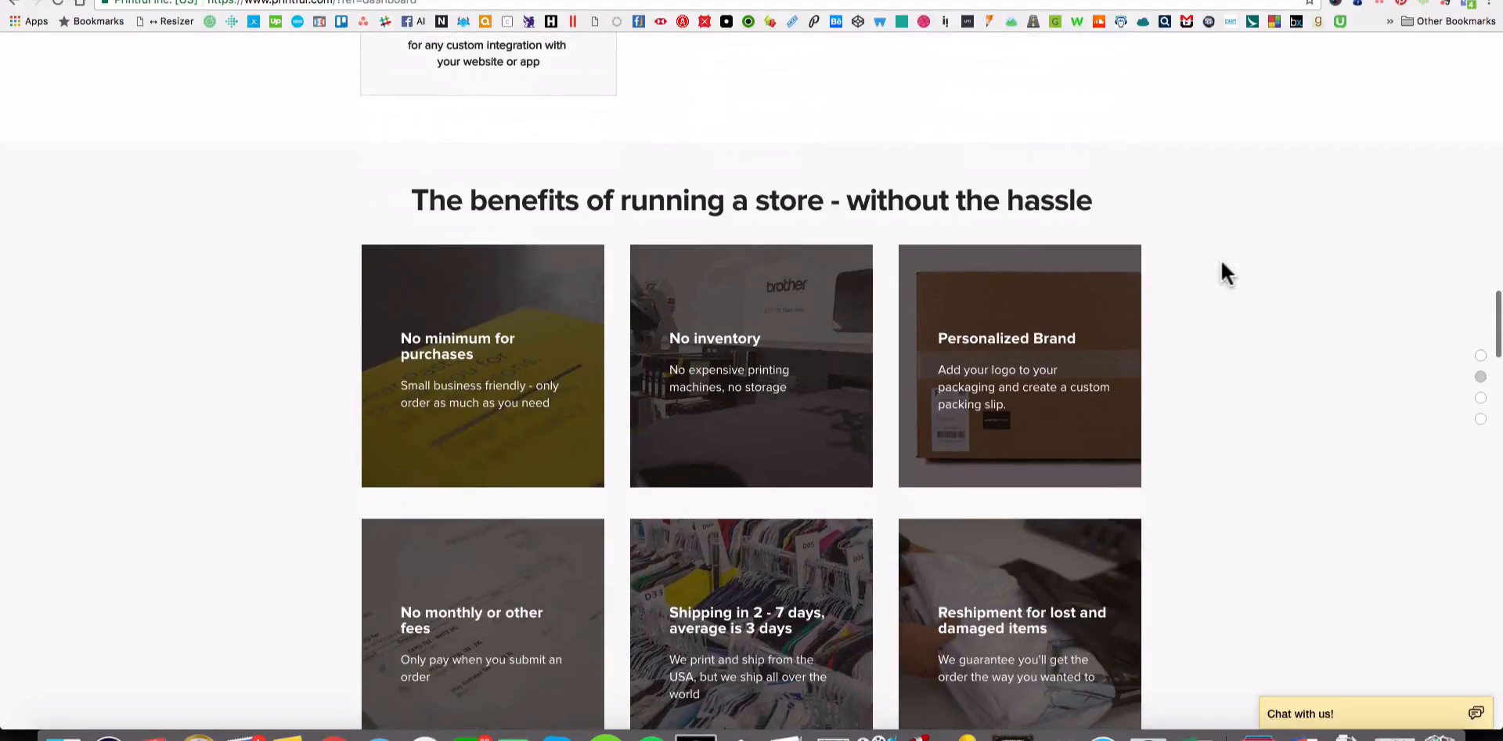
scroll(1268, 301, "down", 3)
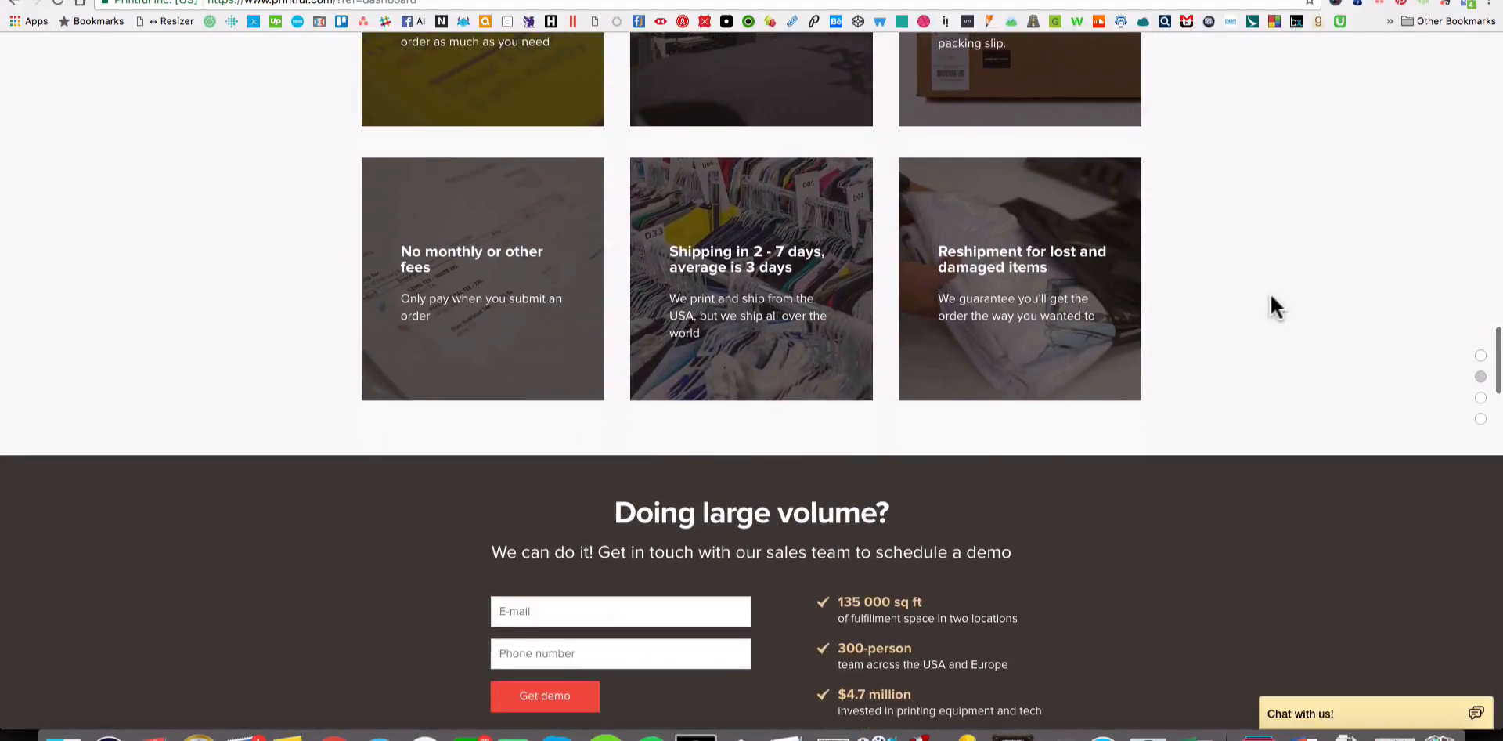
scroll(1270, 312, "up", 3)
scroll(1273, 312, "down", 2)
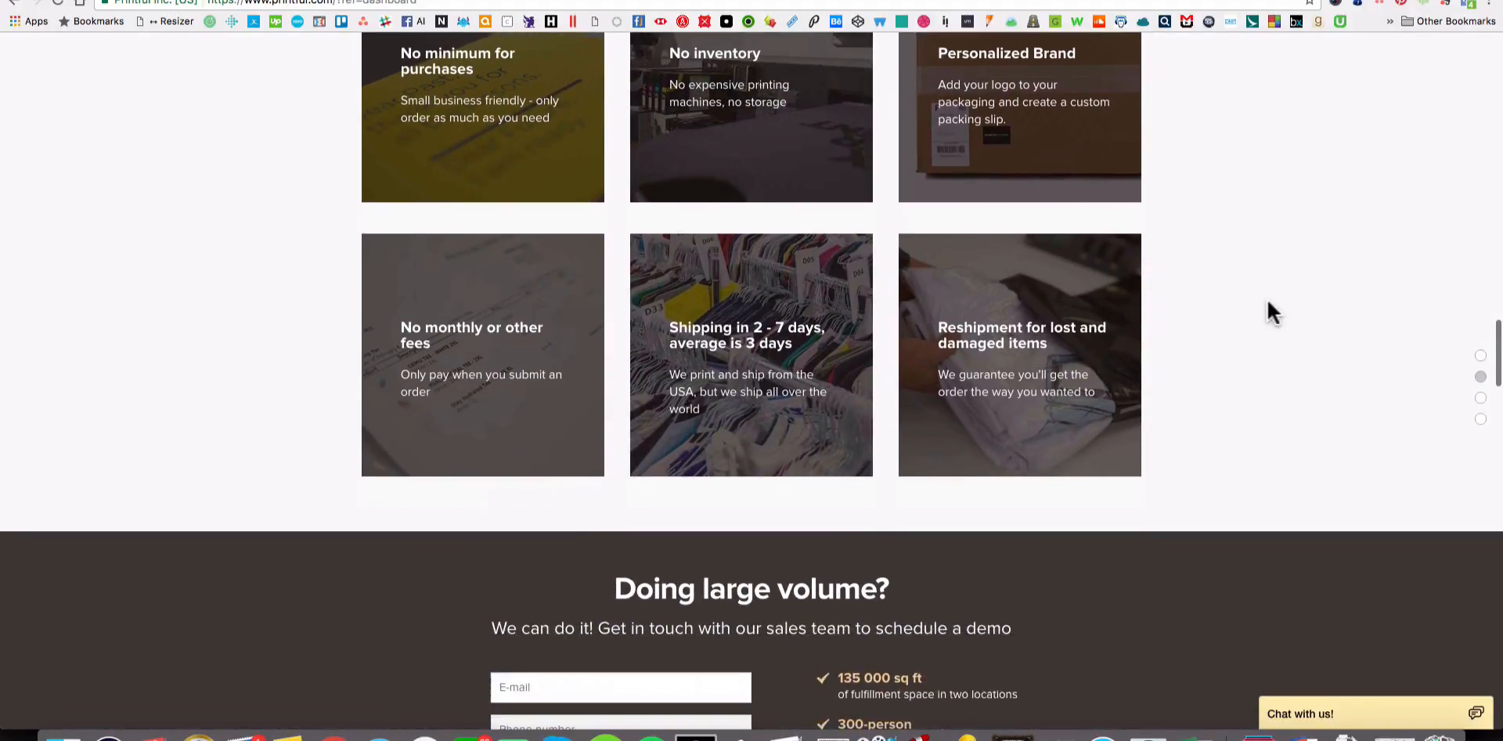
scroll(1272, 312, "up", 3)
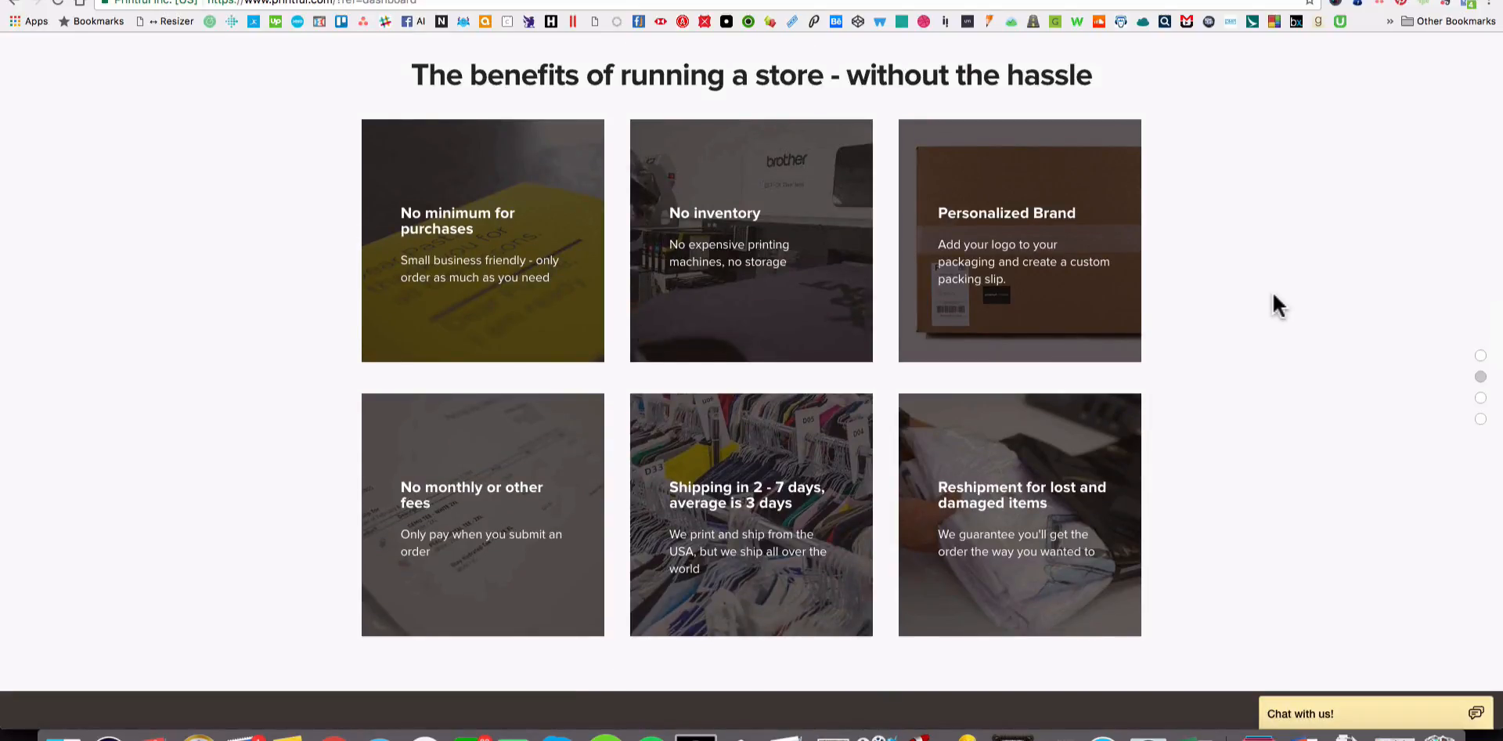
Show the second set of products in the "What our customers are selling" section.
scroll(1272, 296, "down", 10)
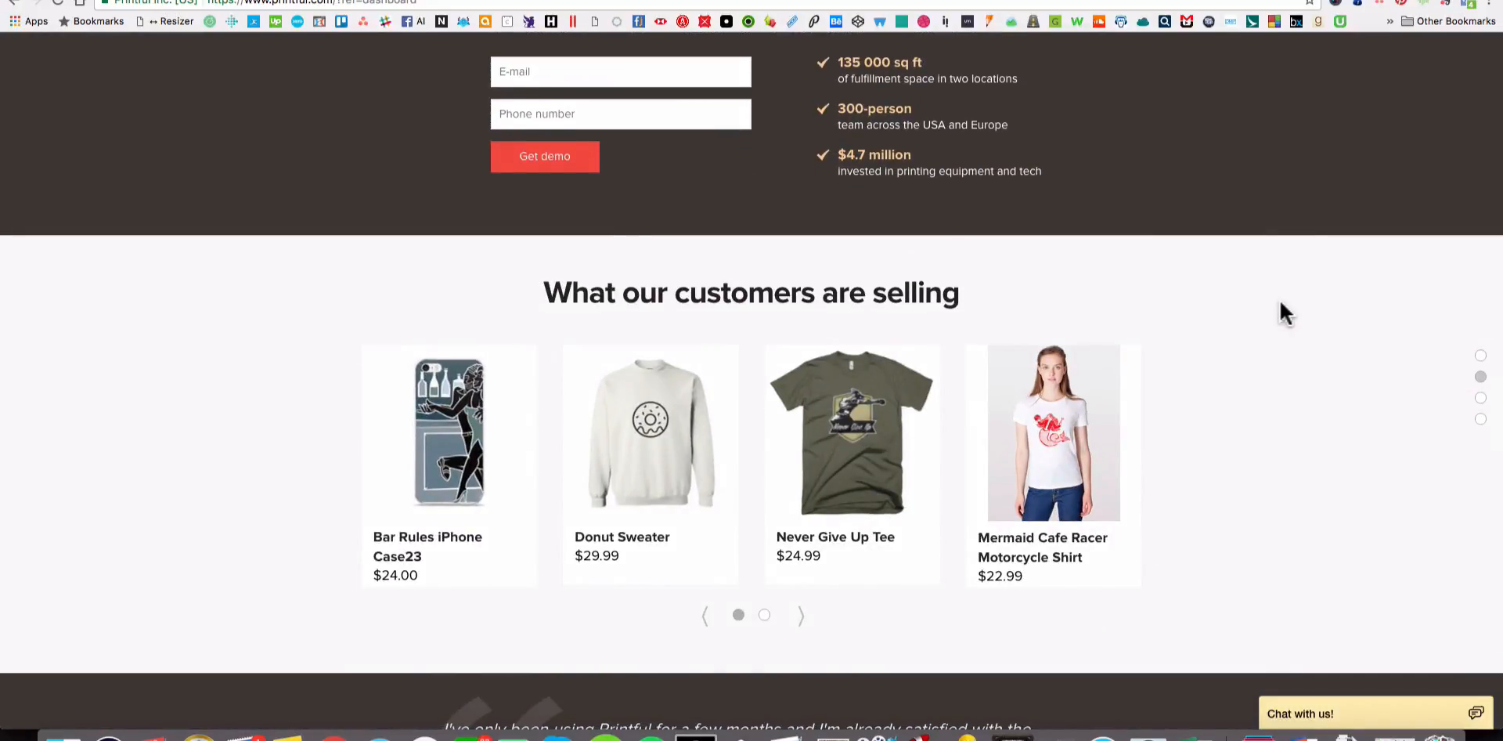
scroll(1283, 313, "down", 2)
left_click(801, 507)
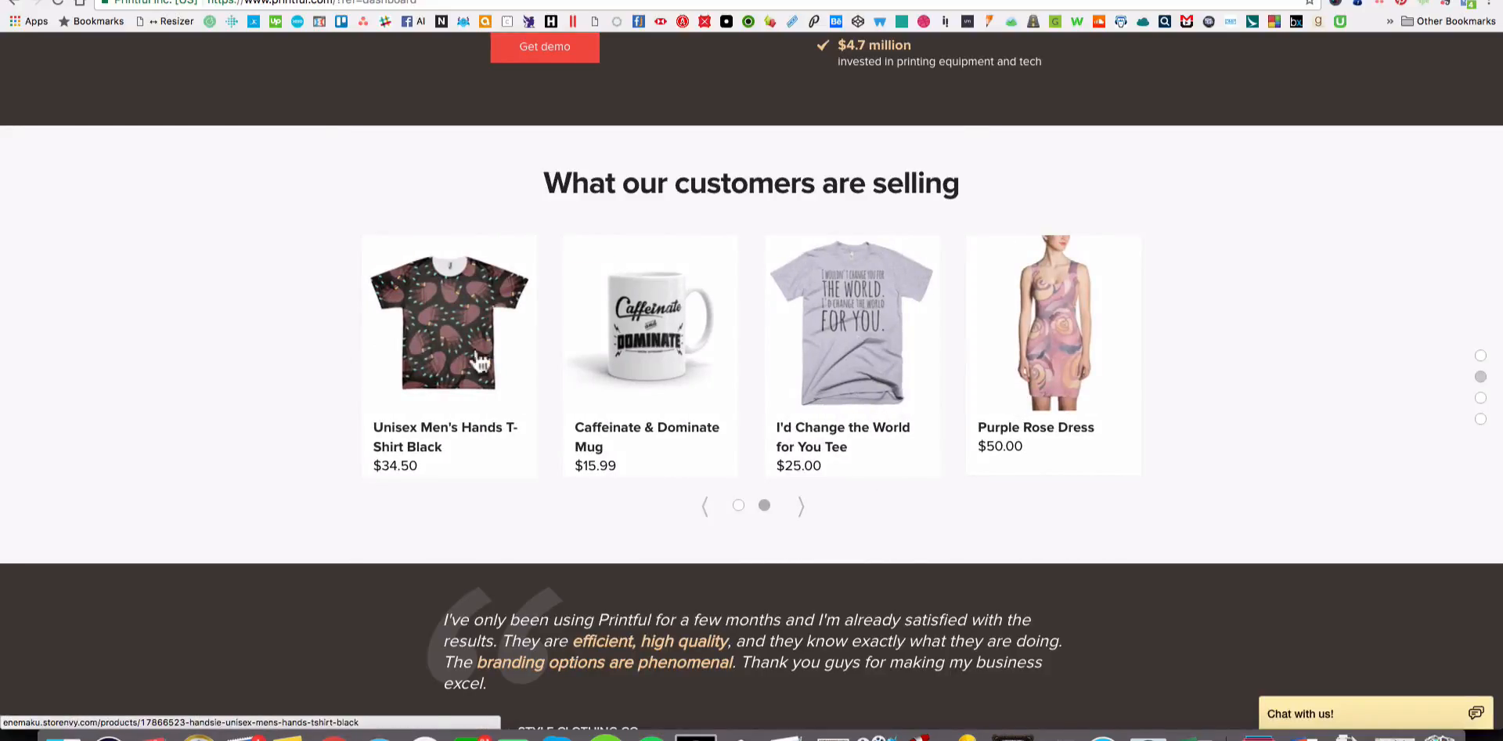
Review the featured customer products, the testimonial and the Startup-friendly pricing section on the Printful home page.
left_click(802, 508)
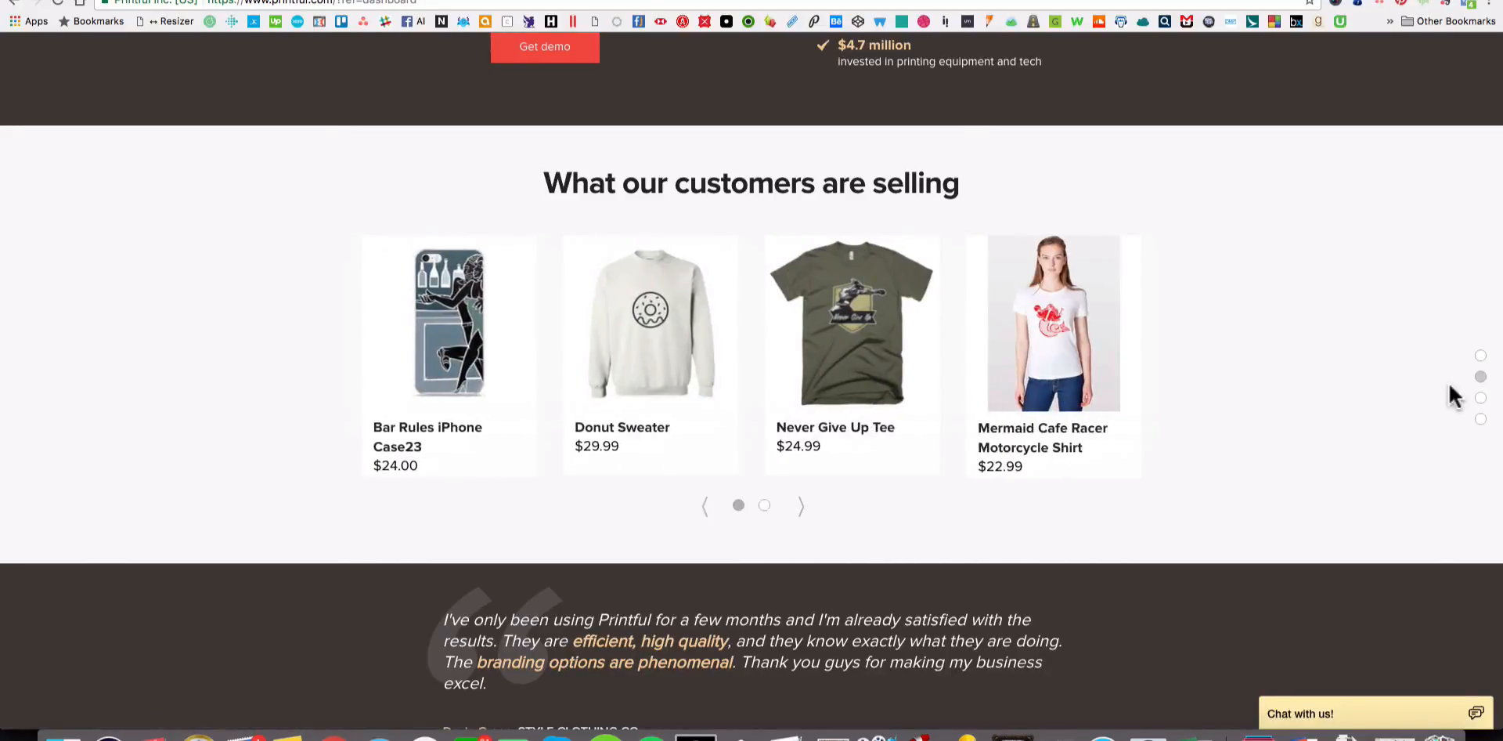
scroll(1243, 457, "down", 7)
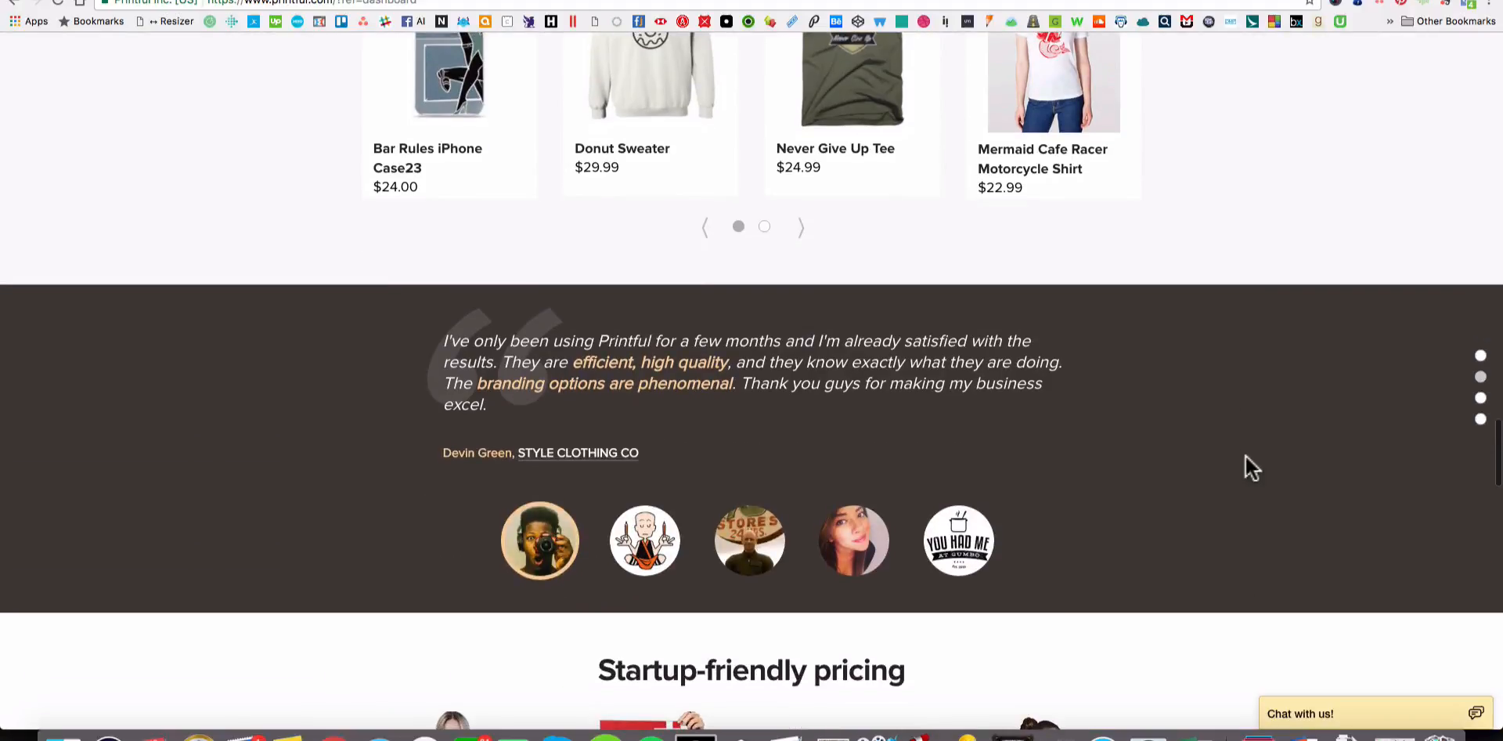
scroll(1256, 444, "down", 3)
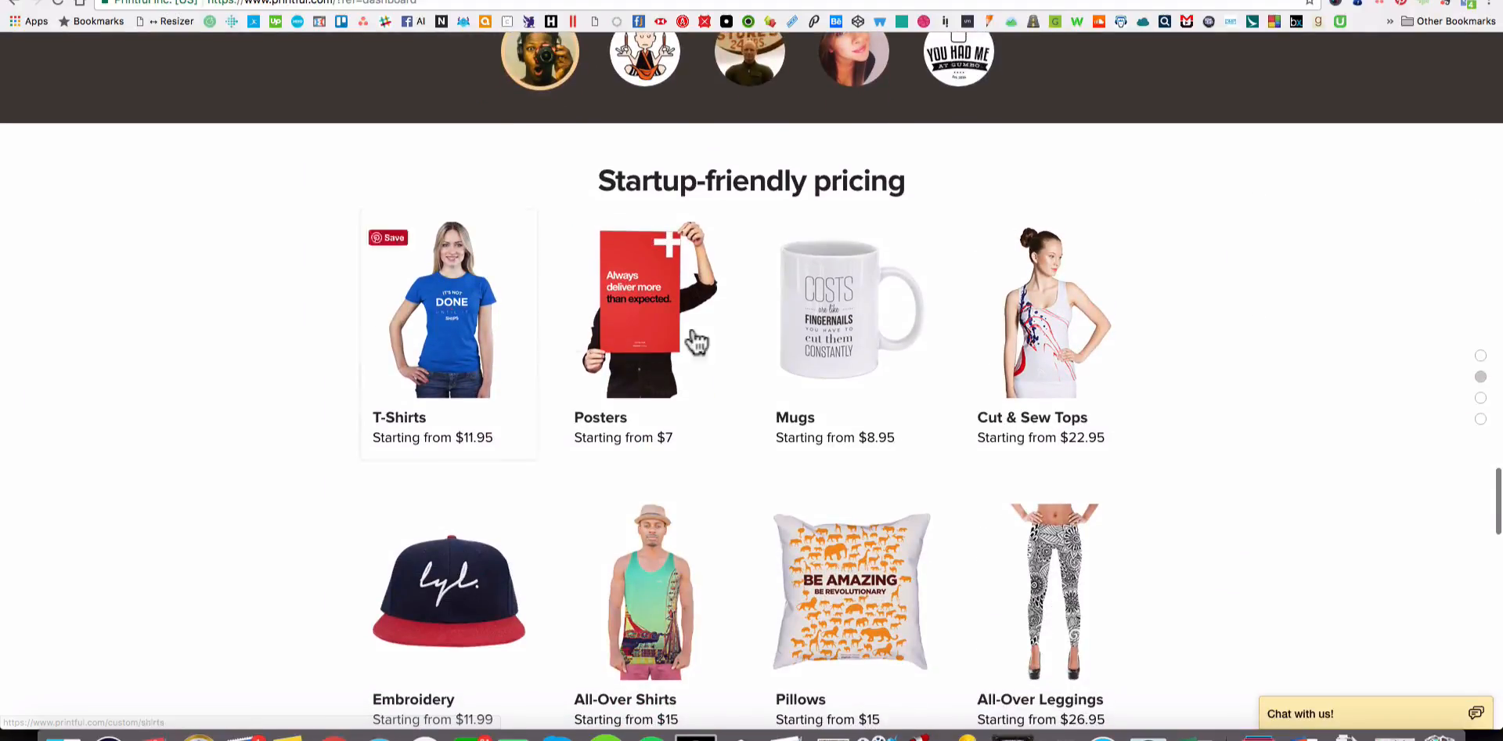
scroll(1177, 368, "down", 2)
scroll(1176, 368, "down", 2)
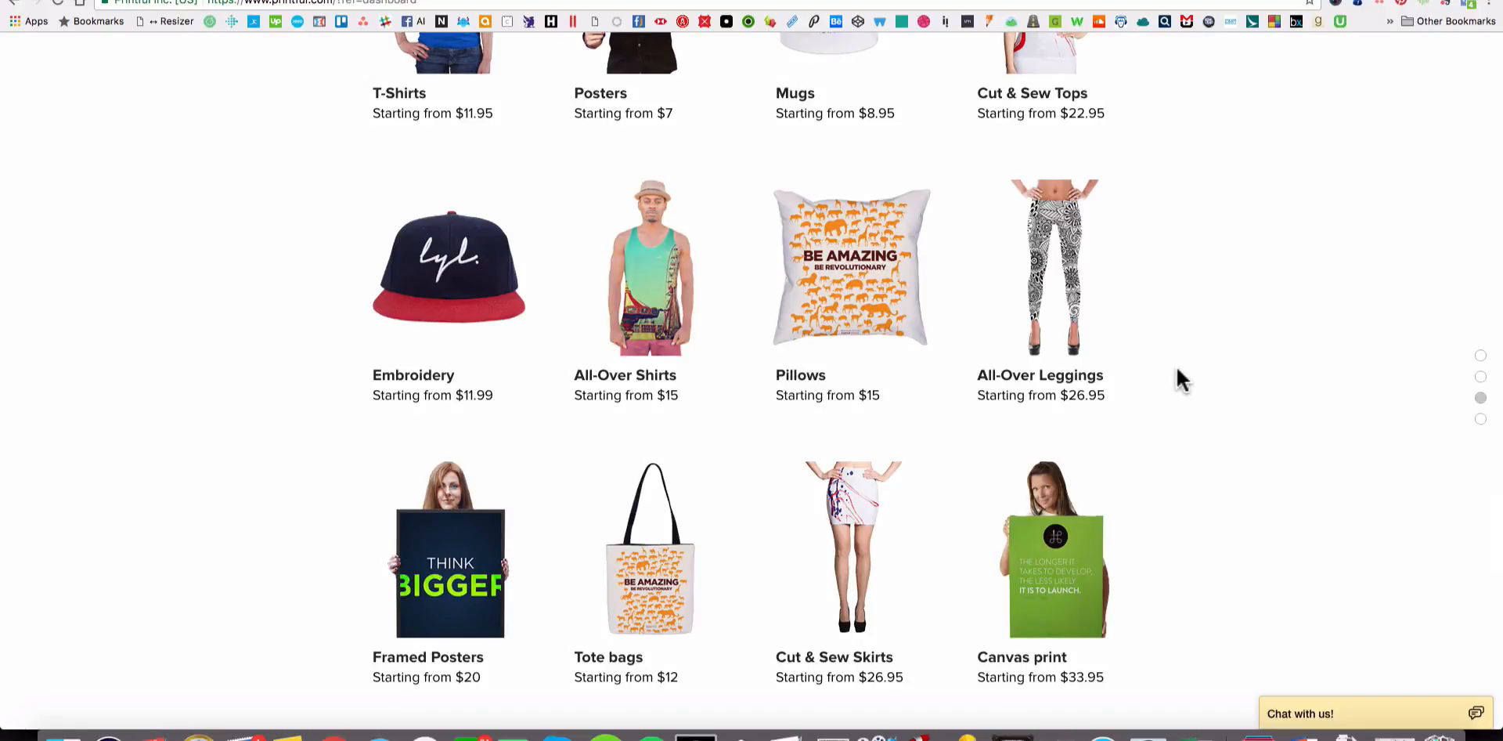
scroll(1176, 369, "down", 5)
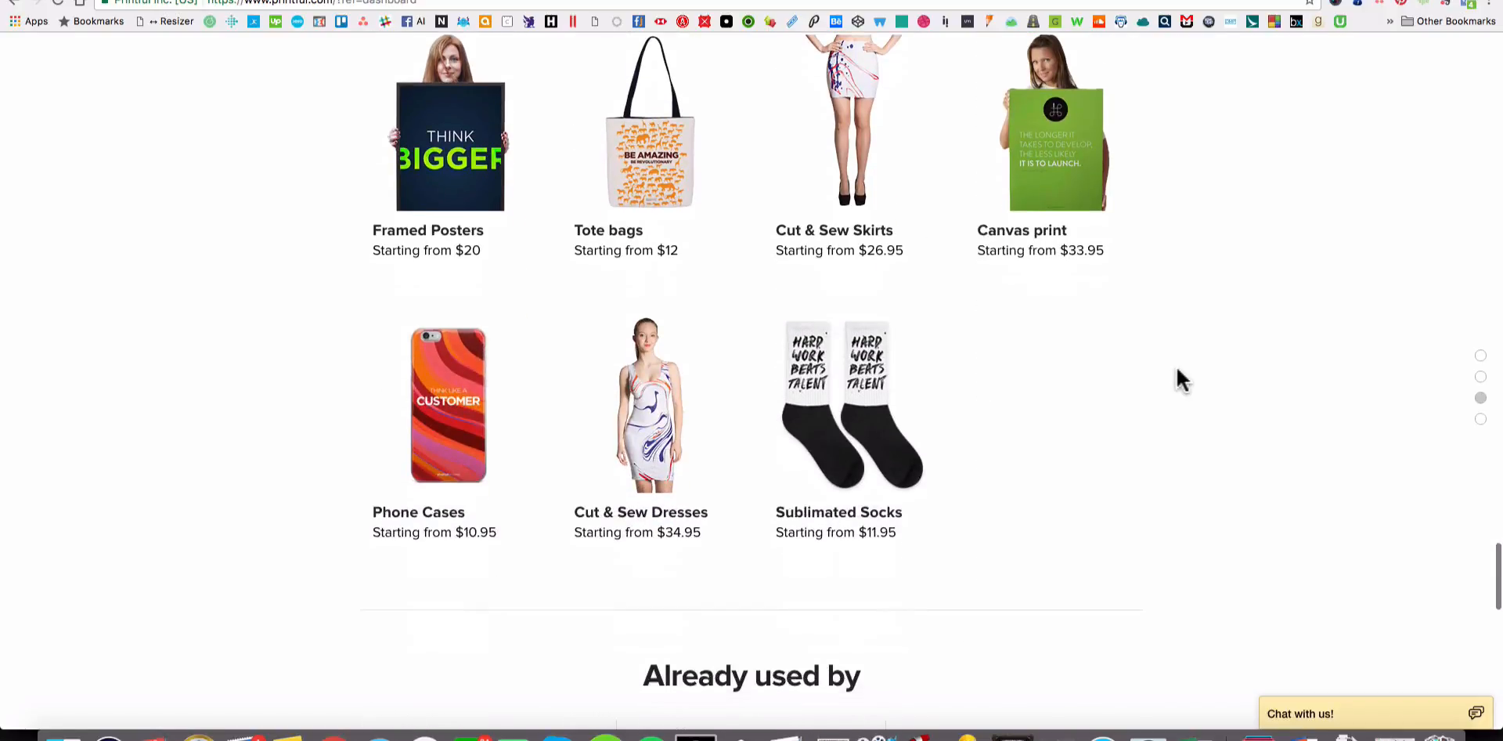
scroll(1176, 369, "up", 15)
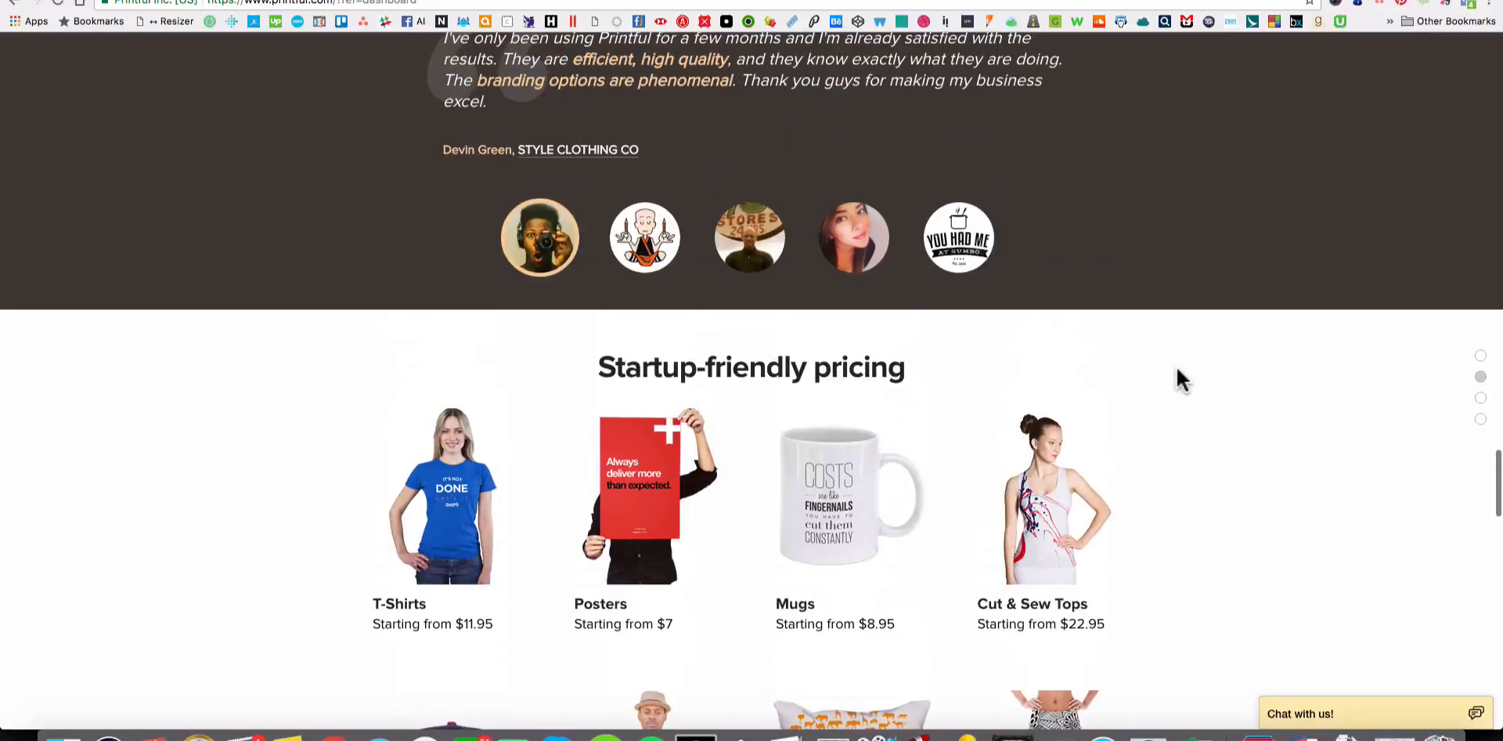
scroll(1176, 375, "up", 15)
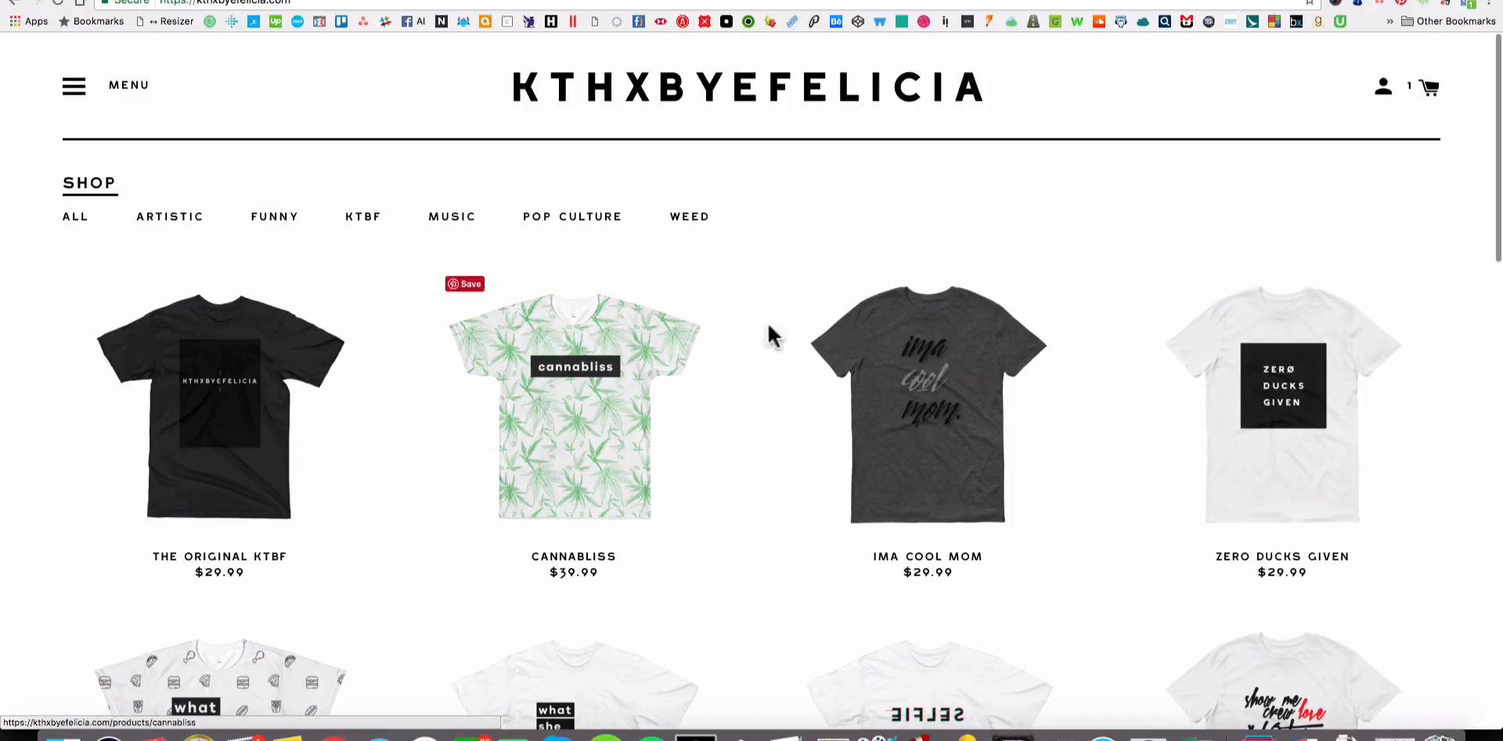
Switch to the KTHXBYEFELICIA storefront and look over its shirts, footer links and expandable navigation menu.
scroll(865, 358, "down", 5)
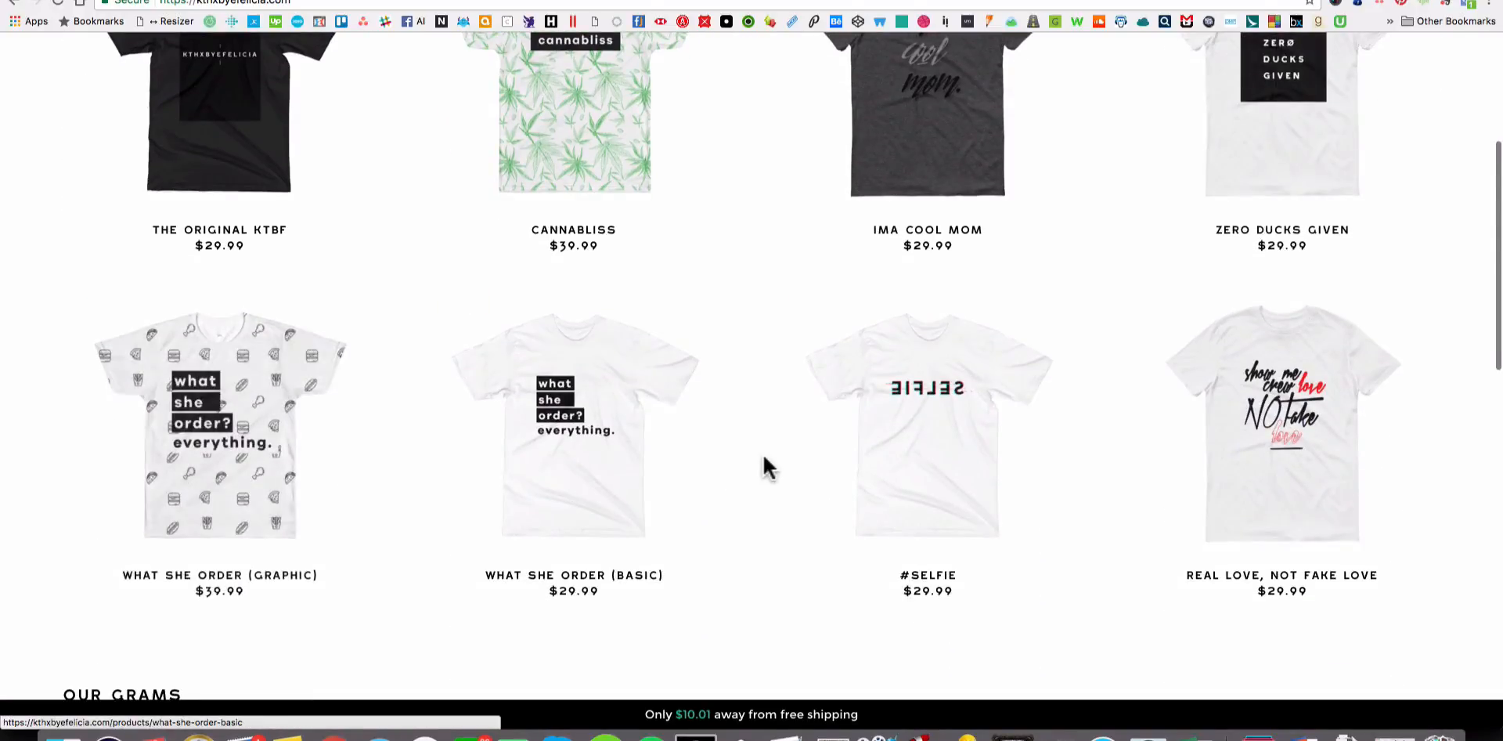
scroll(763, 454, "down", 4)
scroll(763, 463, "down", 10)
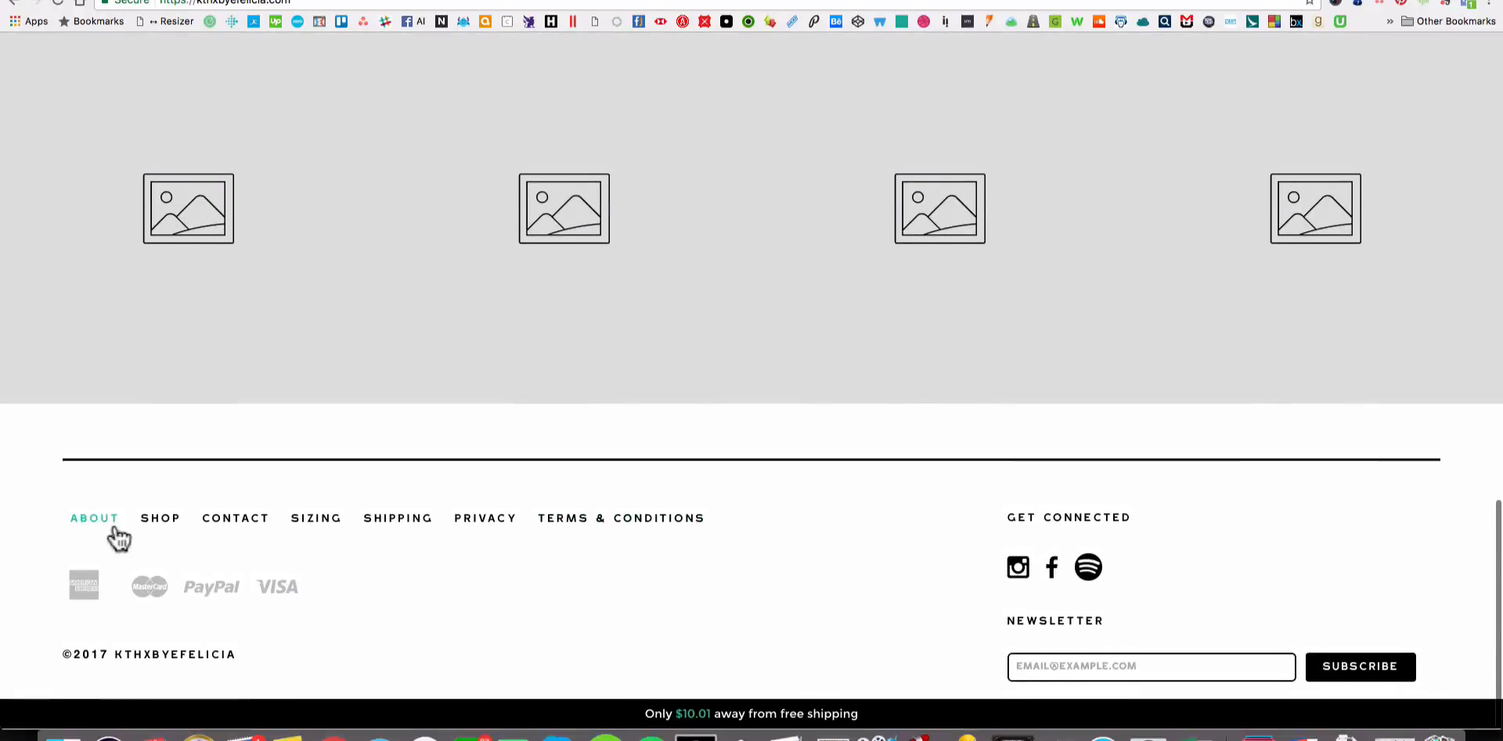
scroll(1182, 547, "up", 18)
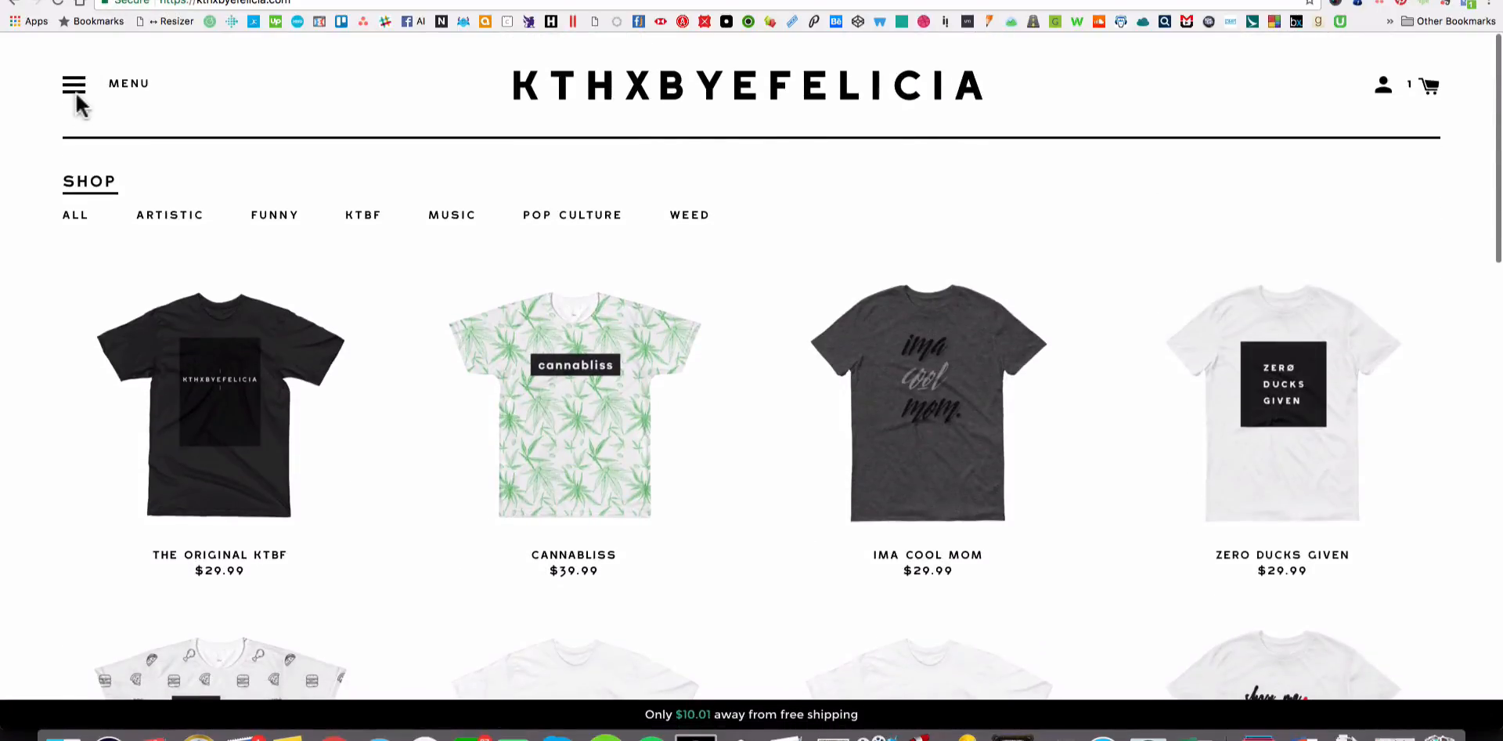
left_click(77, 92)
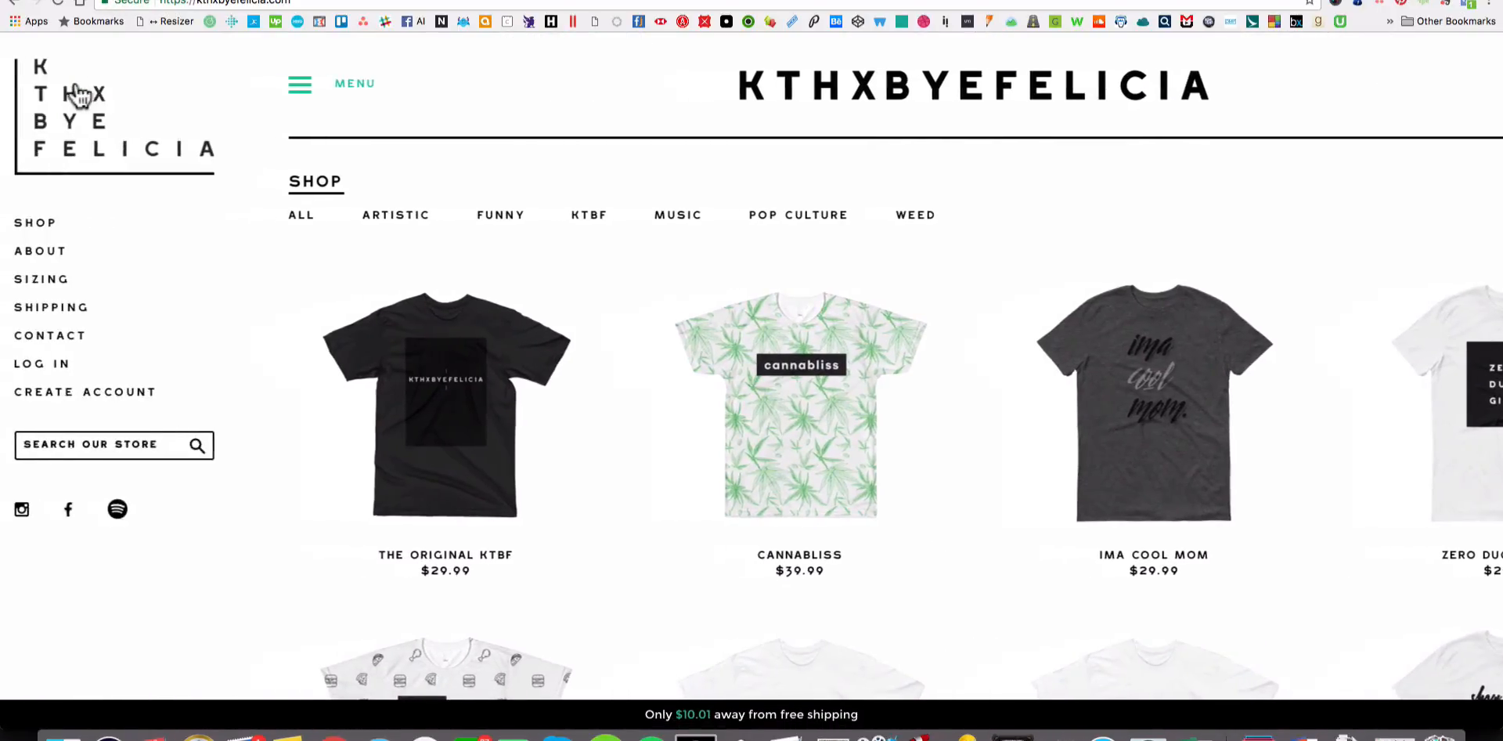
left_click(313, 93)
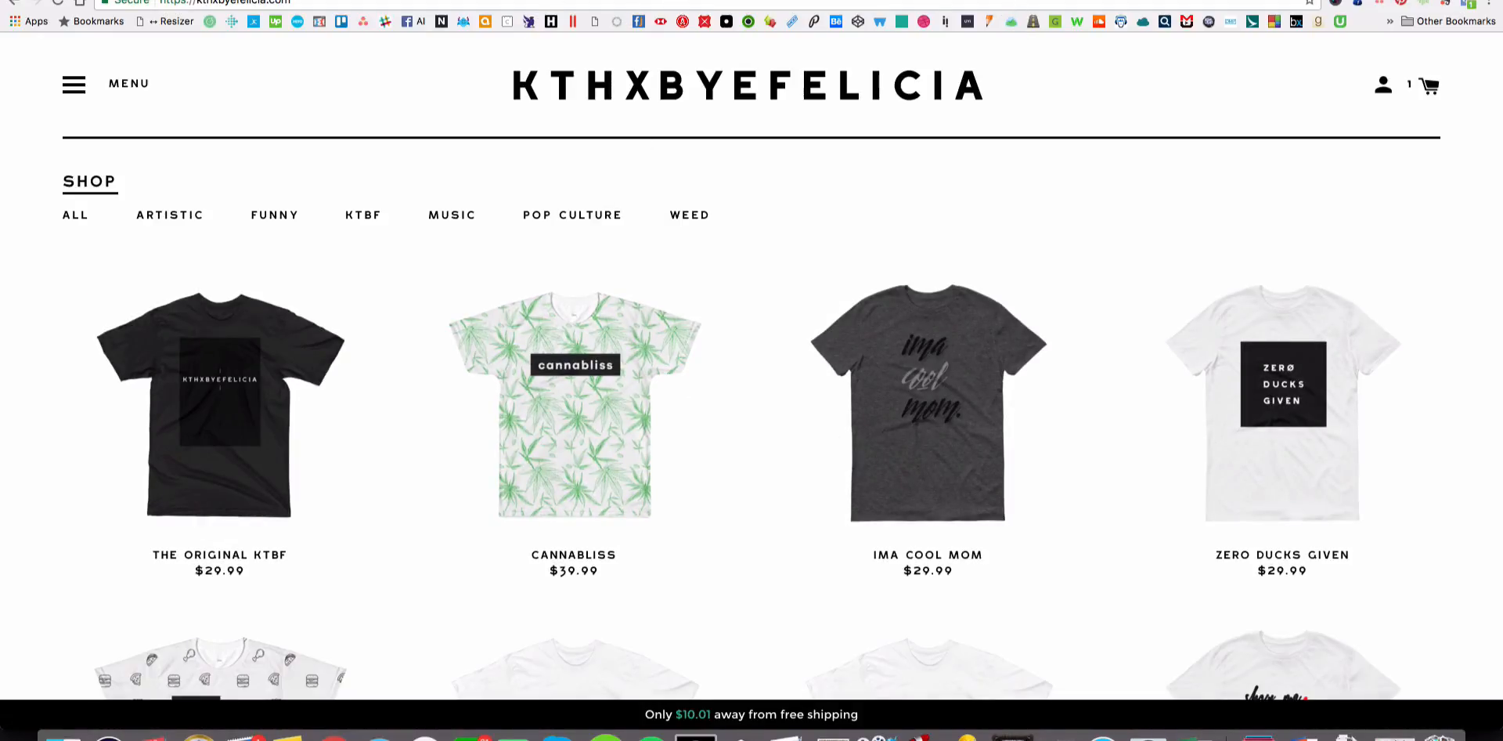
Switch to the Printful dashboard and review the items, production progress and costs of the order being fulfilled.
left_click(688, 1)
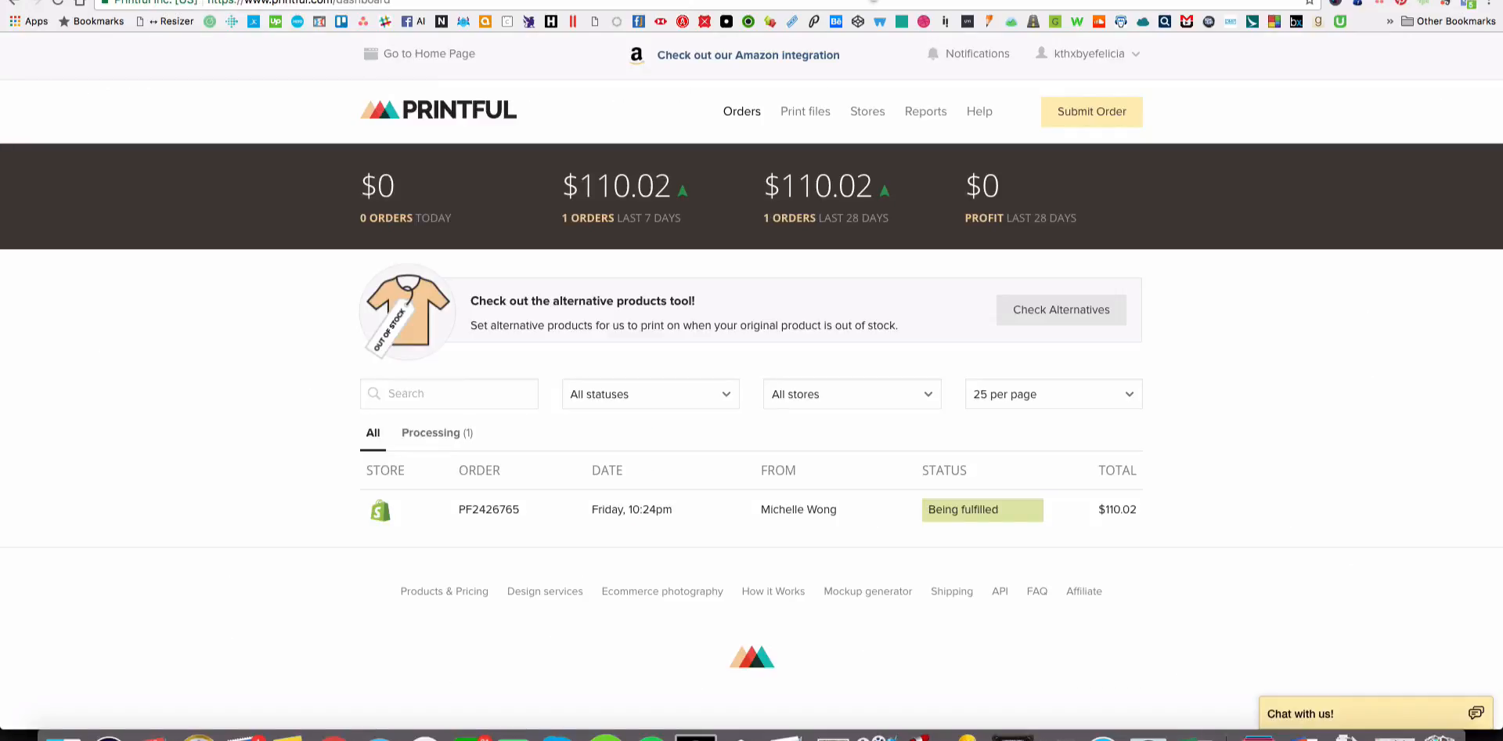
left_click(873, 1)
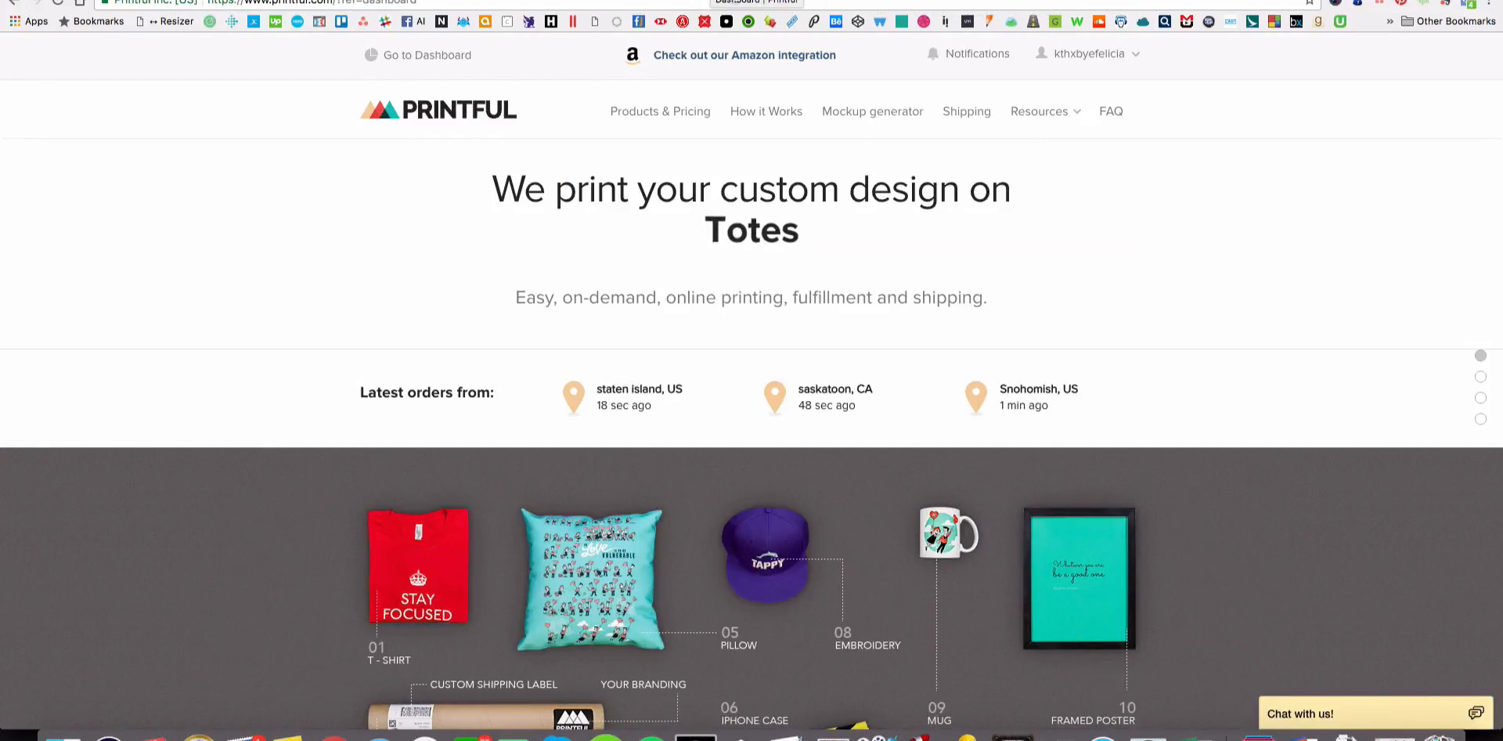
left_click(711, 1)
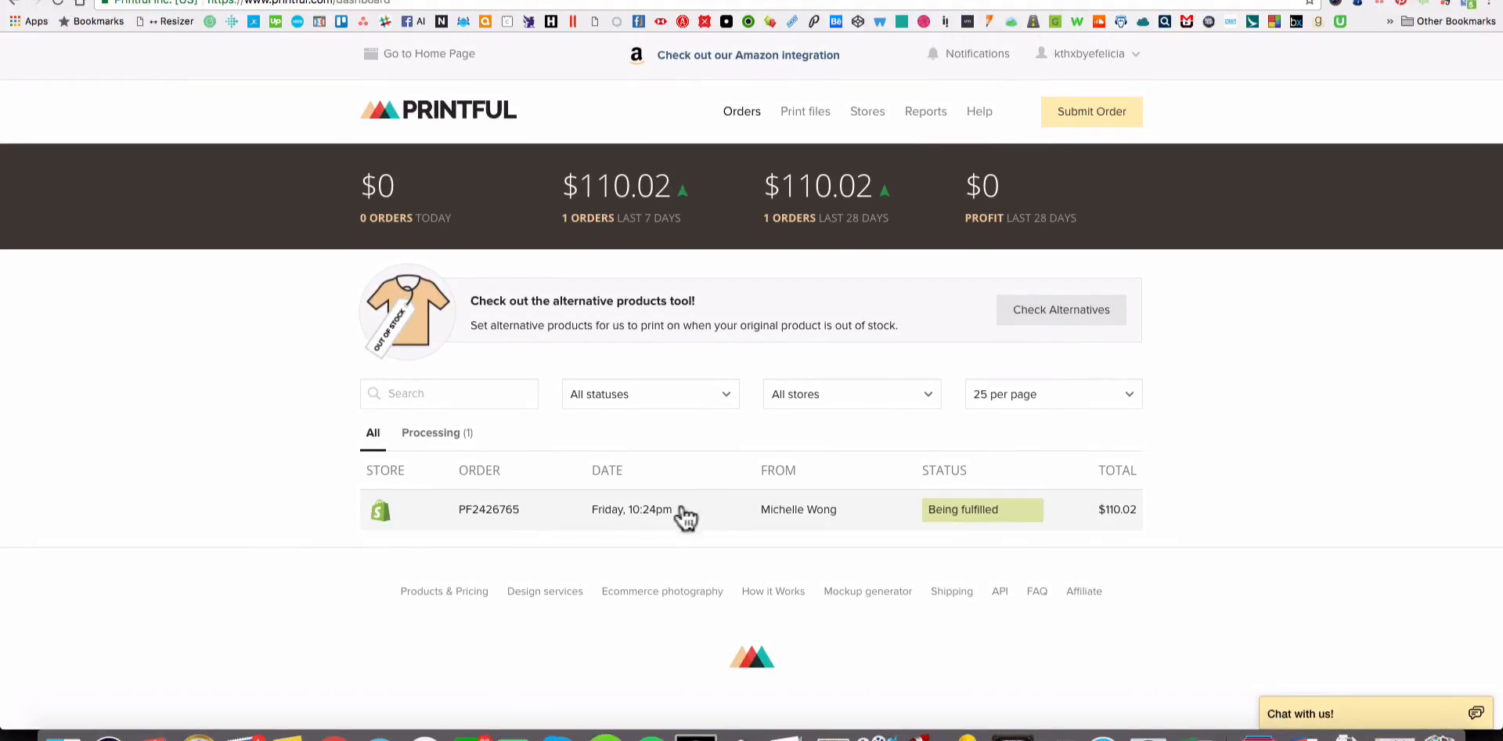
left_click(614, 513)
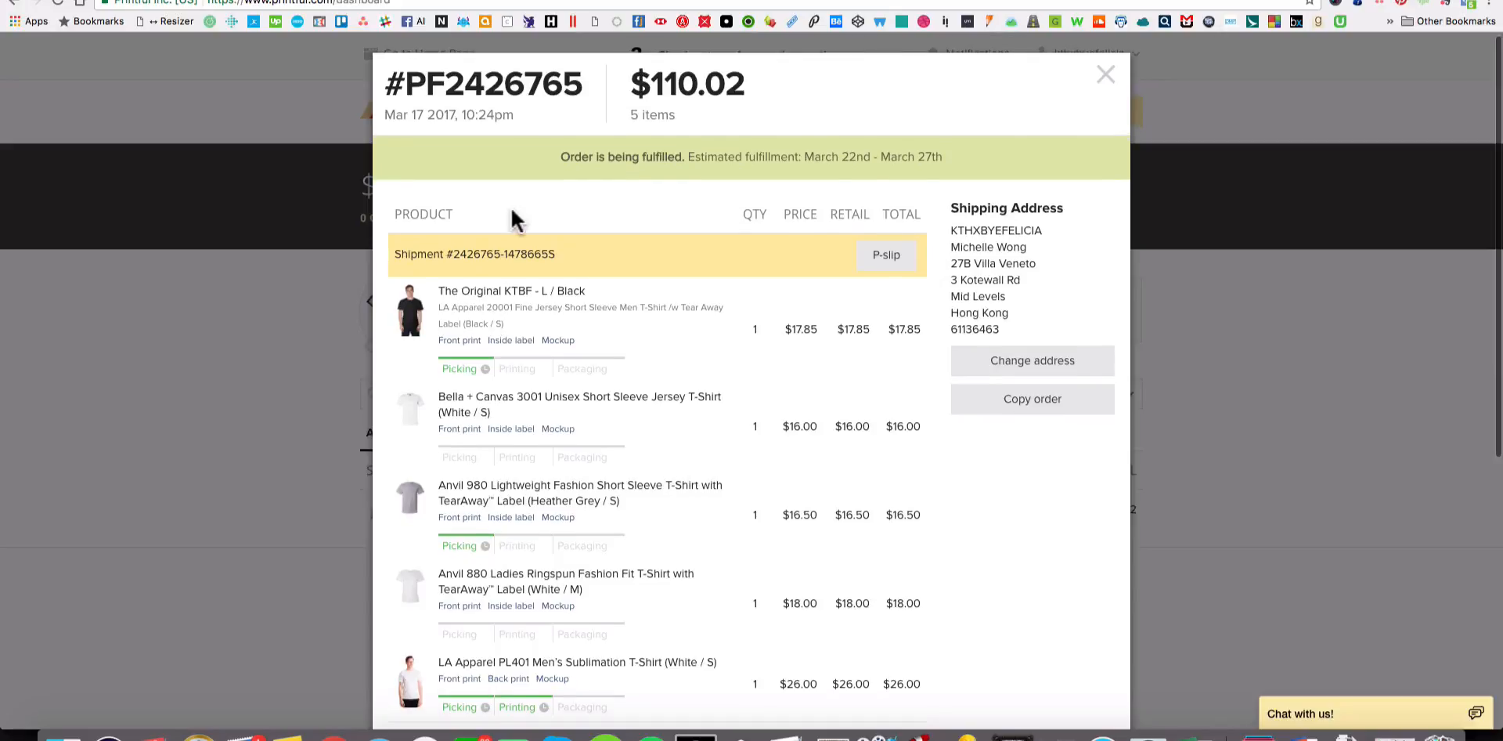
scroll(459, 563, "down", 5)
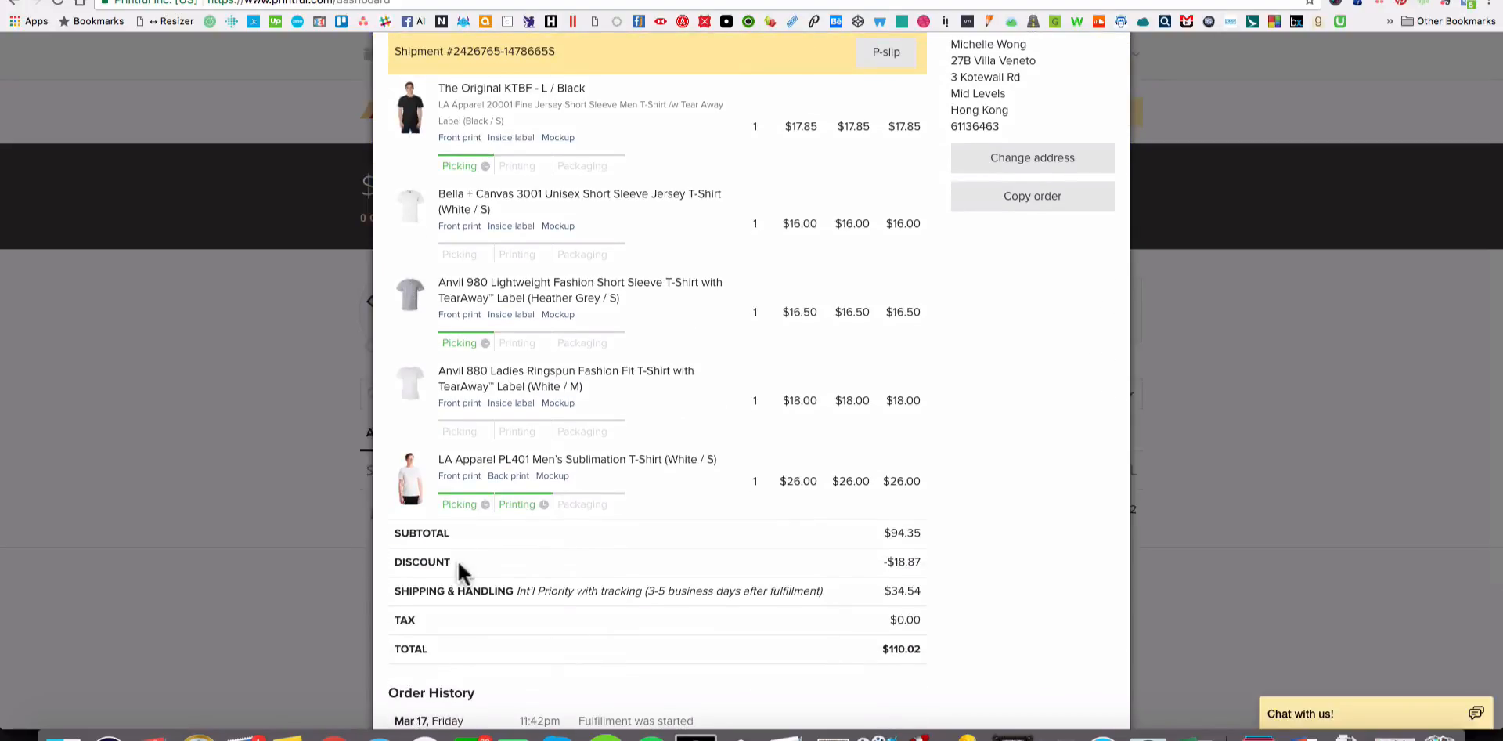
left_click(256, 473)
Submit a new order for the KTHXBYEFELICIA store as a sample order.
left_click(1065, 110)
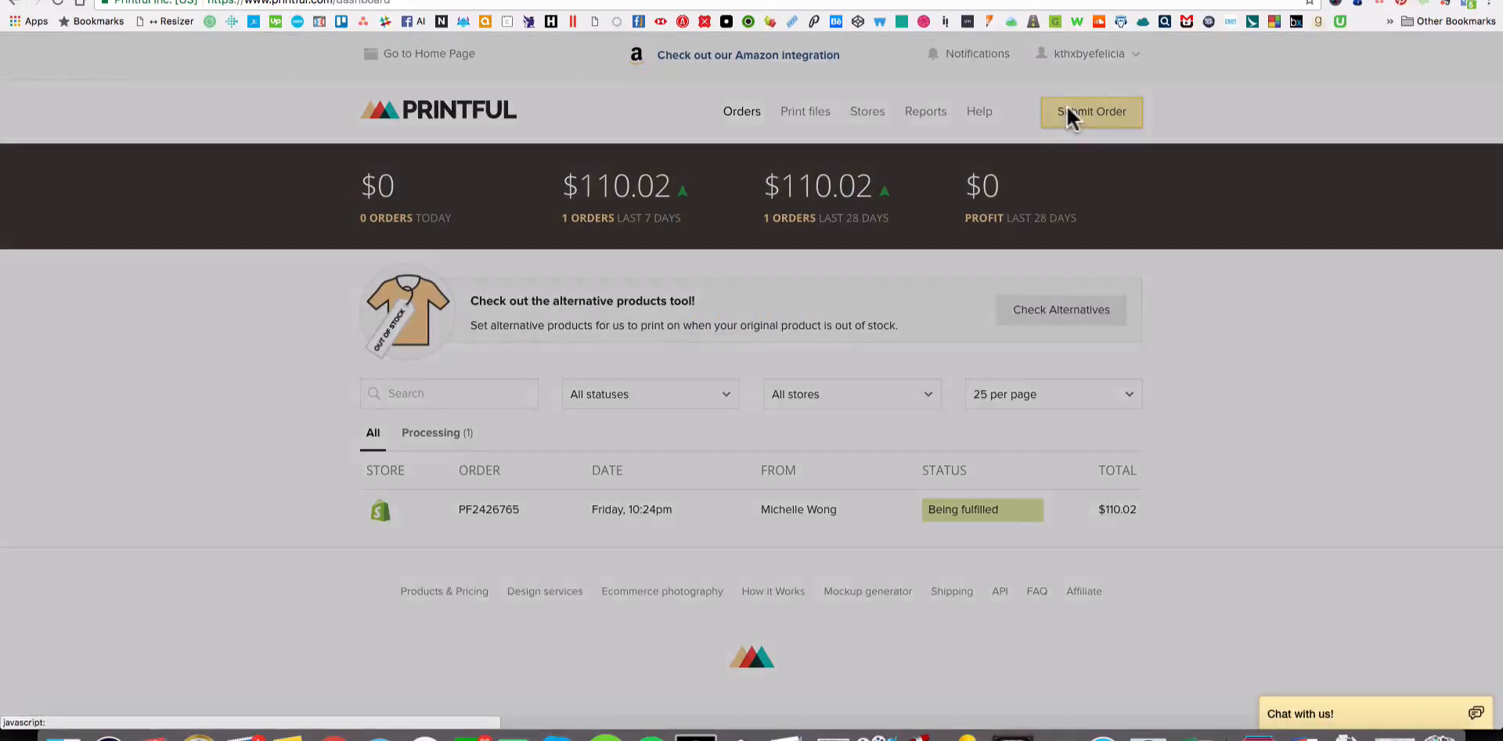
left_click(554, 222)
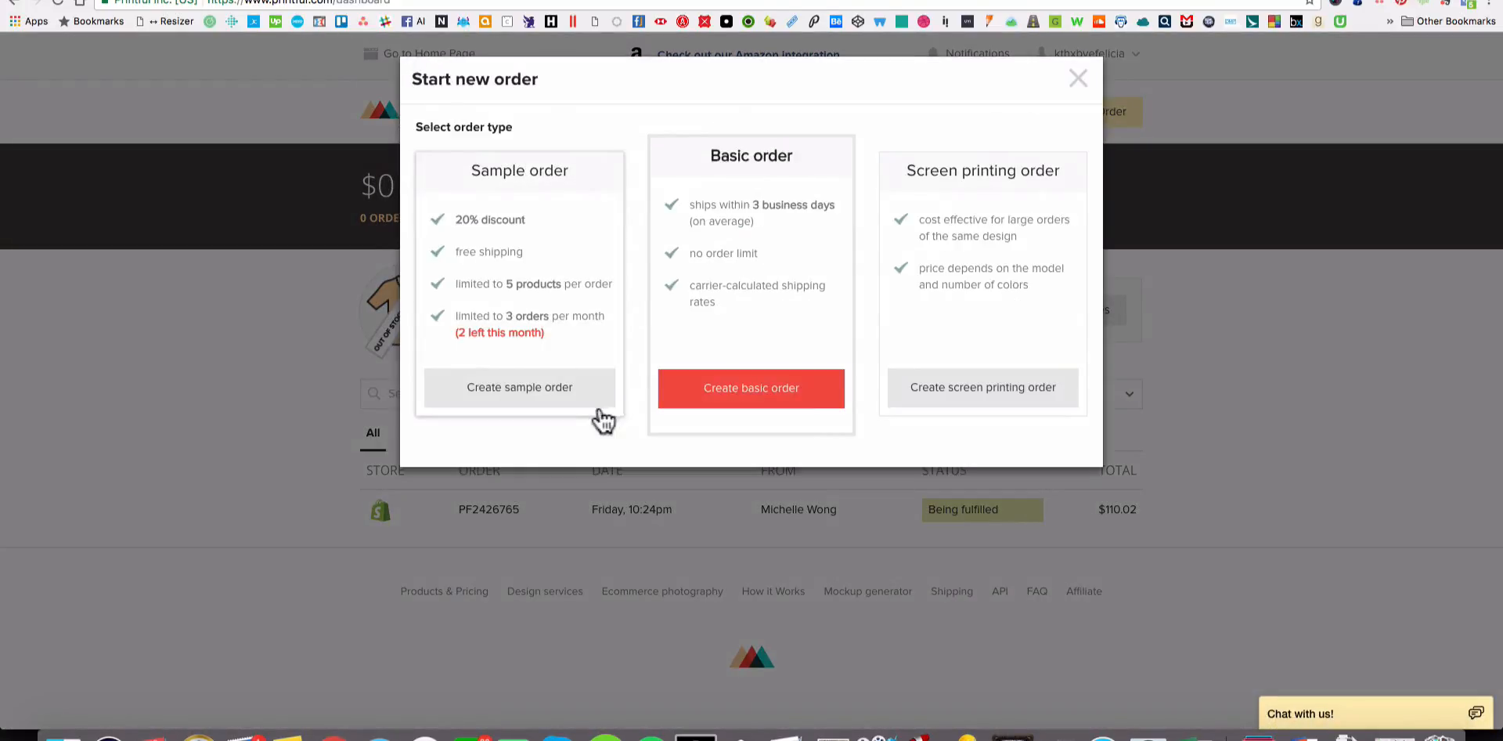
left_click(501, 401)
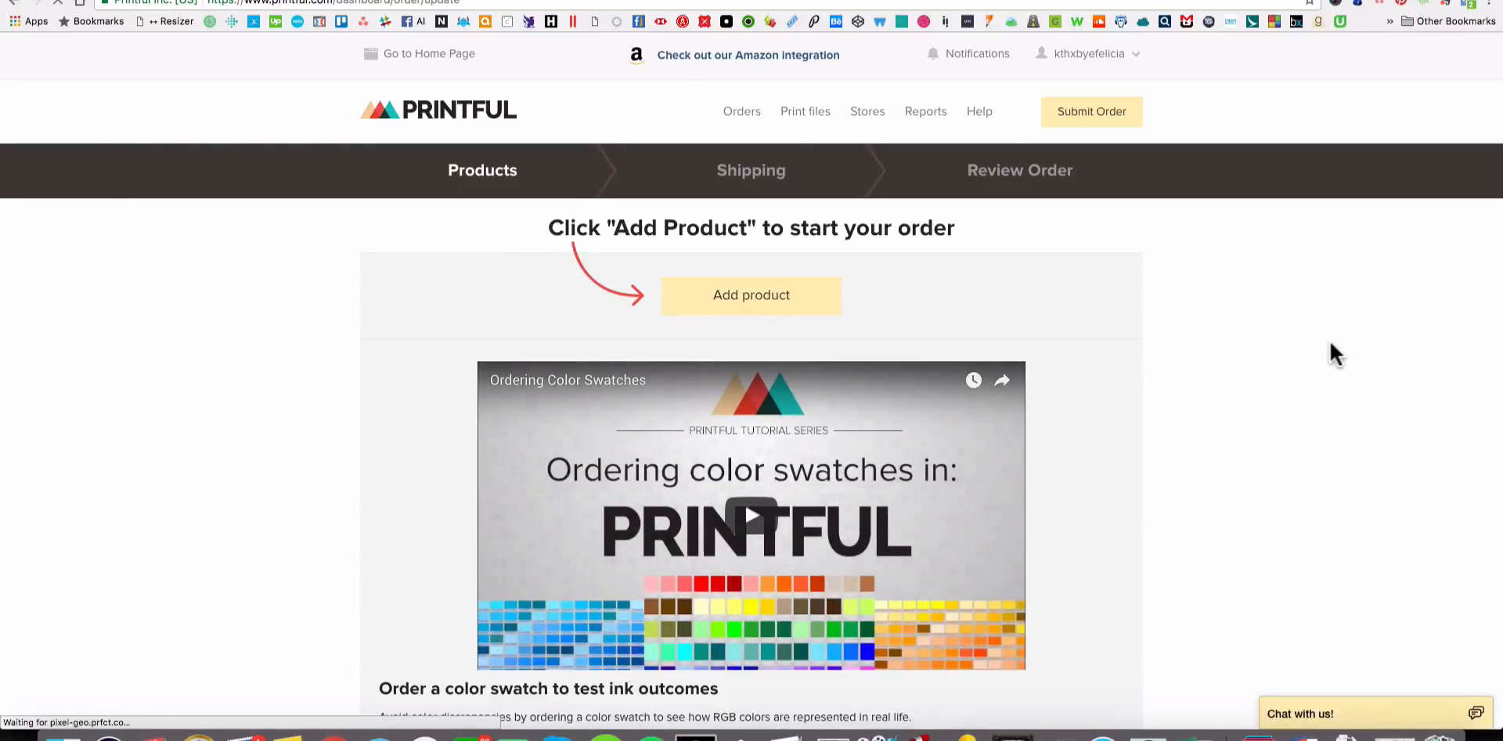
Look over the sample order's Products page, including the section on ordering color swatches to test ink outcomes.
scroll(1329, 342, "down", 3)
scroll(1331, 343, "up", 2)
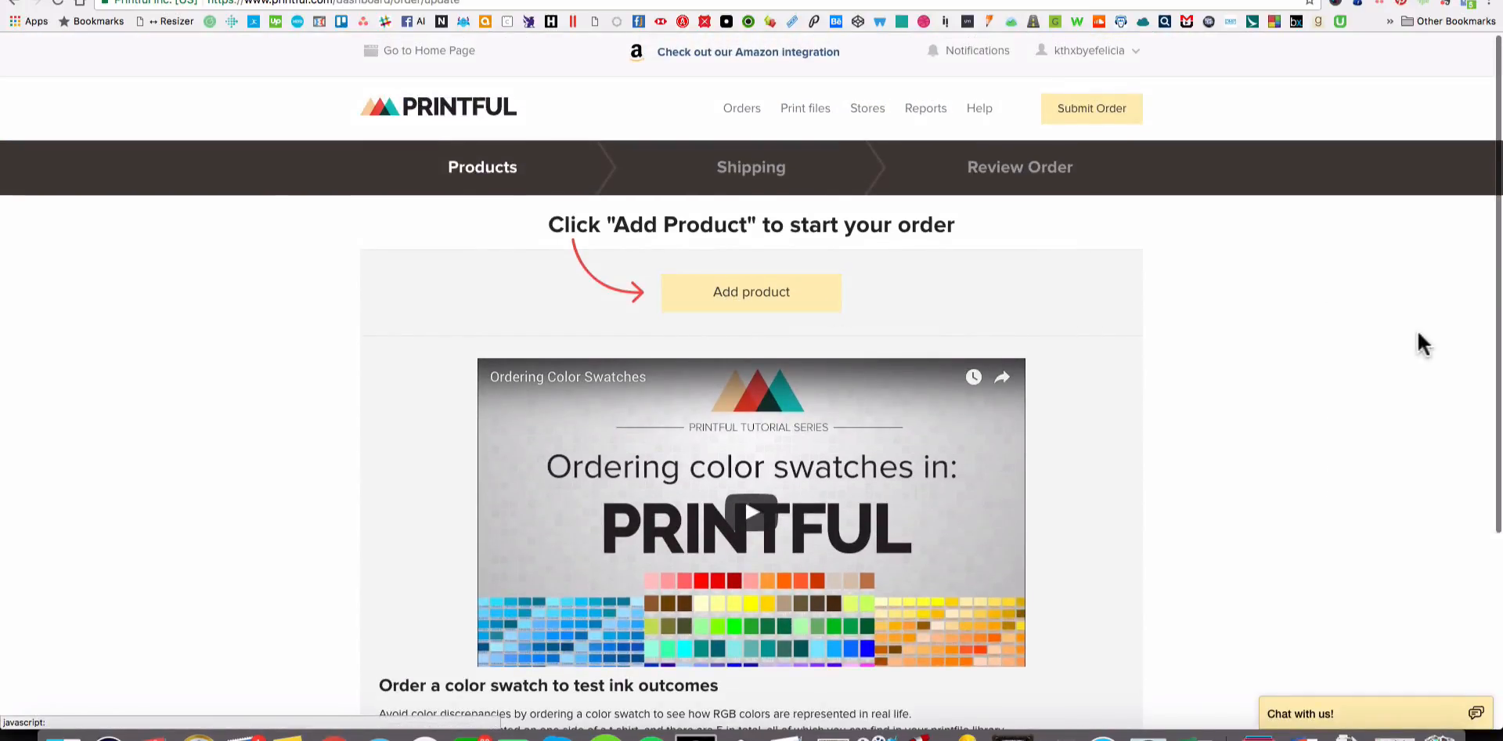
scroll(1396, 337, "down", 3)
scroll(1395, 336, "up", 3)
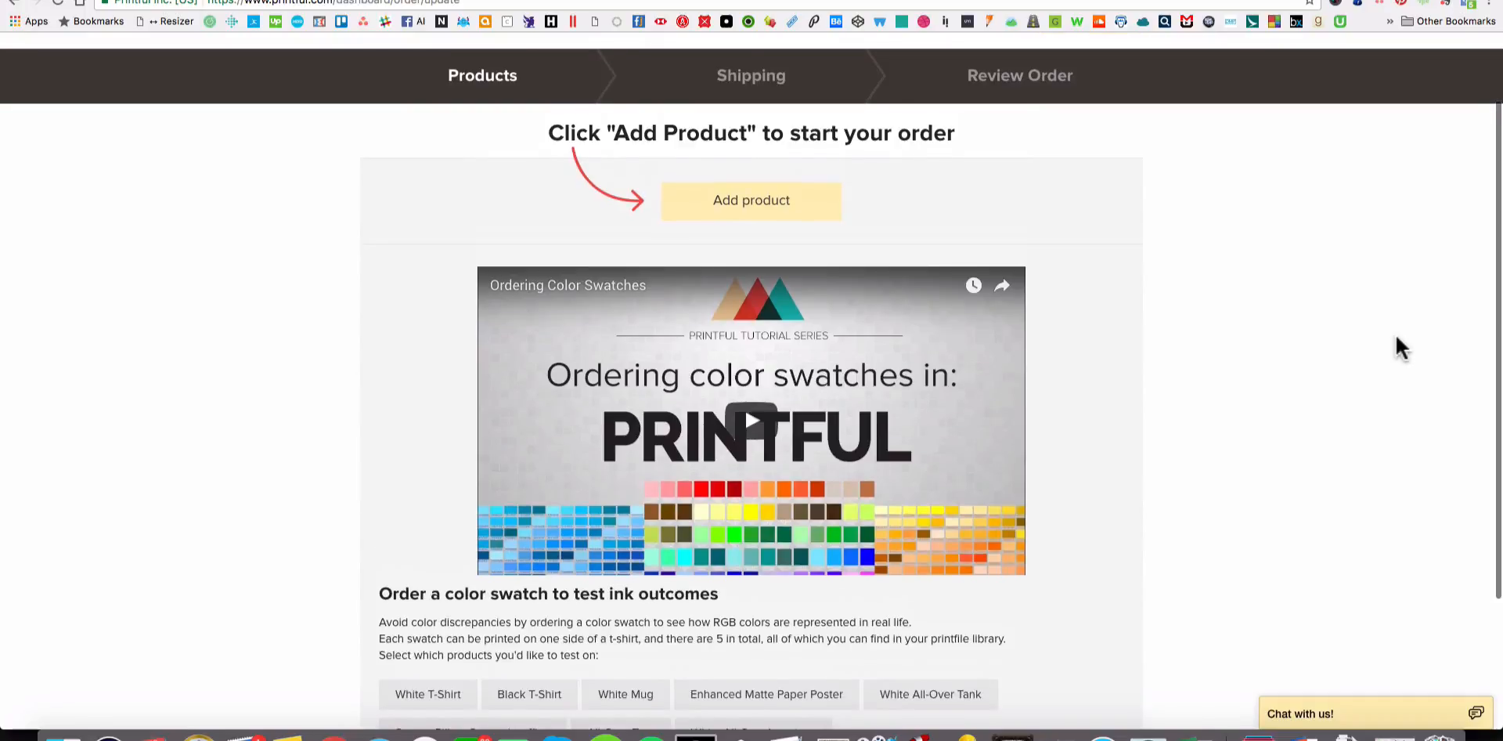
scroll(1397, 337, "up", 2)
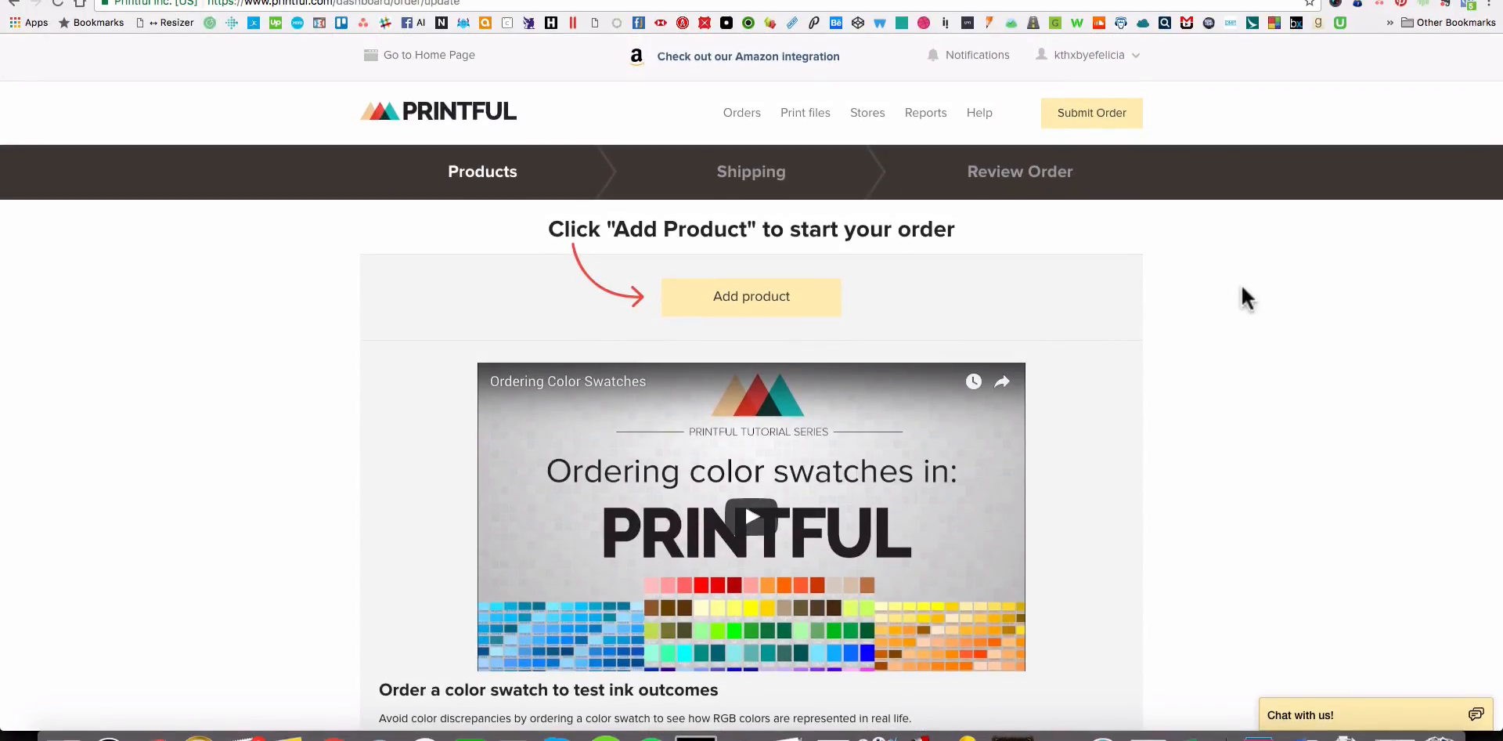
scroll(1243, 290, "down", 3)
scroll(1240, 287, "up", 3)
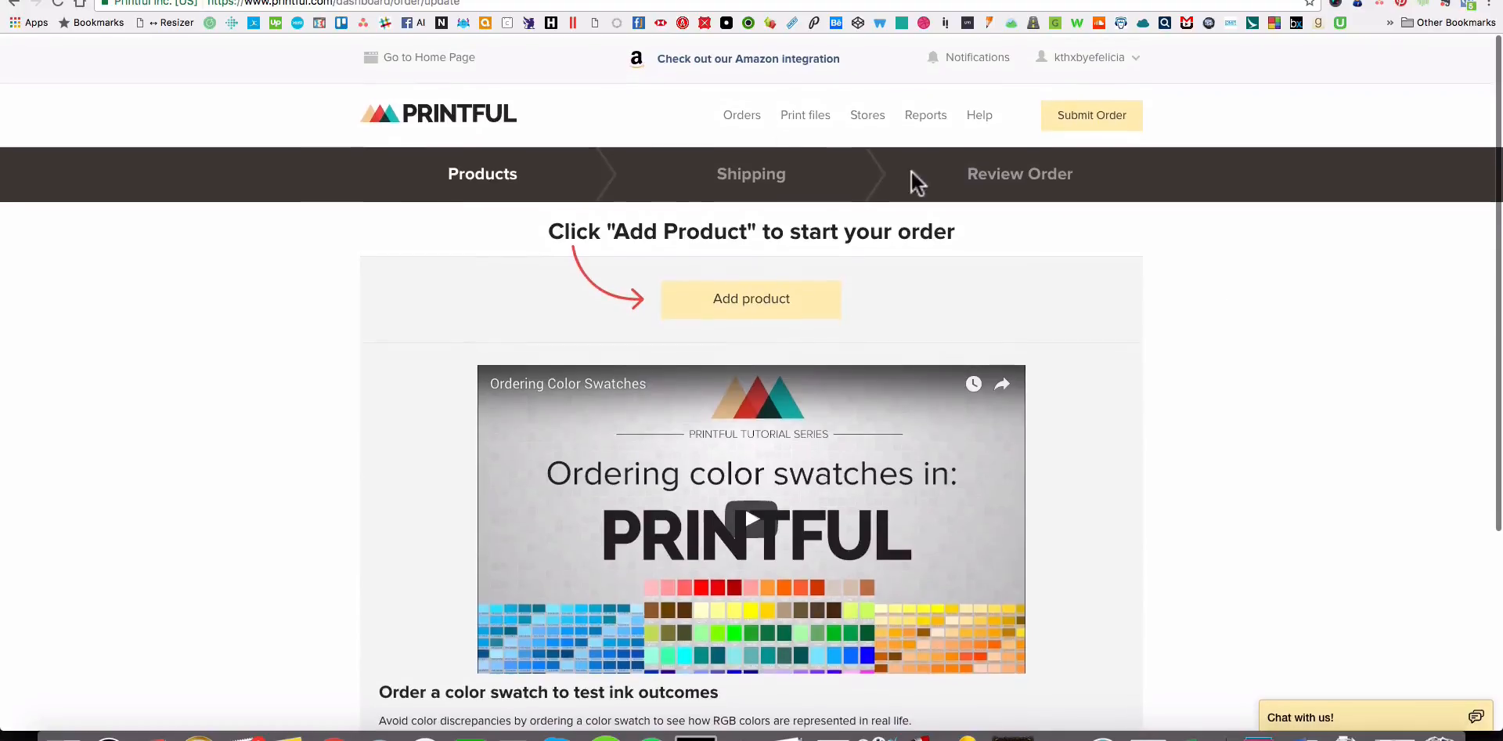
Start the new order process again, choosing the KTHXBYEFELICIA store and the sample order type.
left_click(1063, 125)
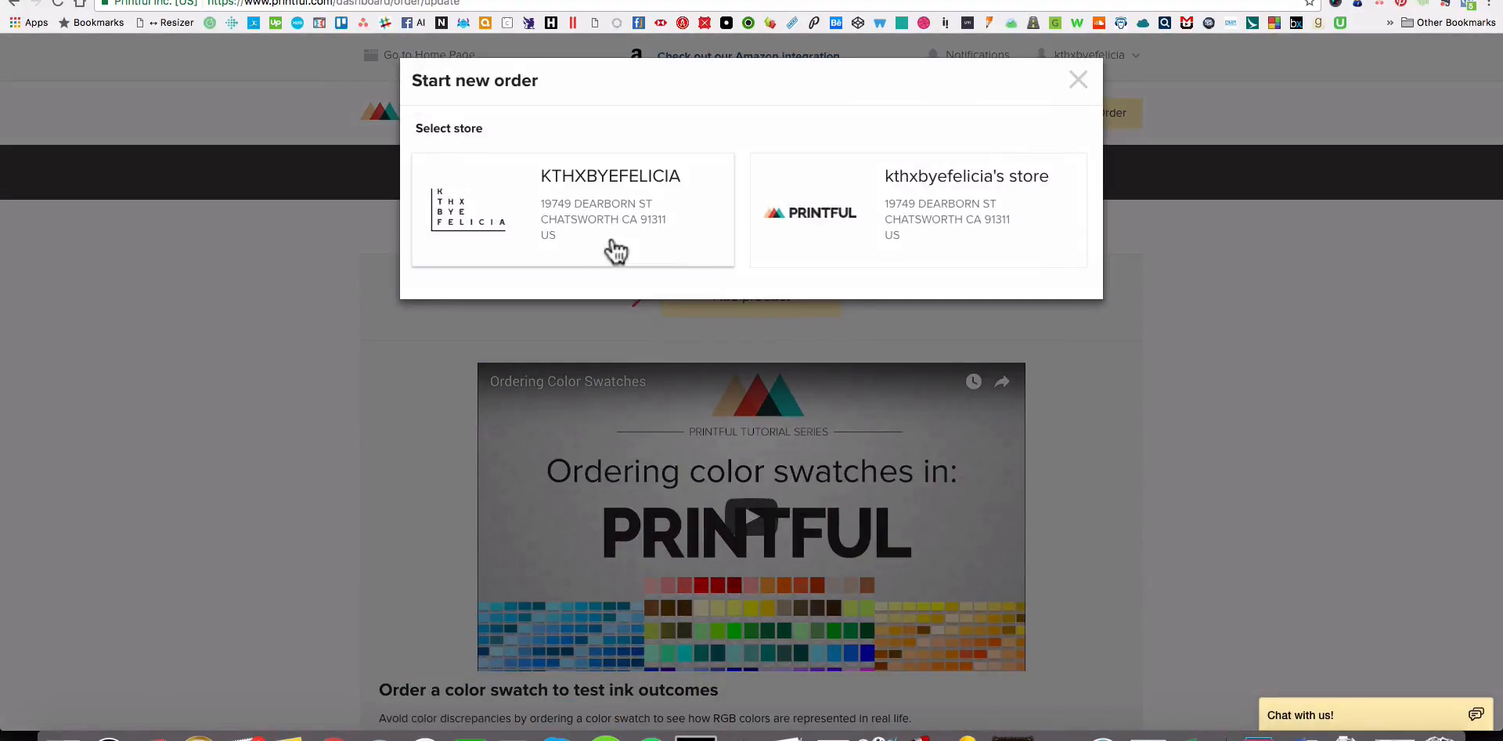
left_click(616, 250)
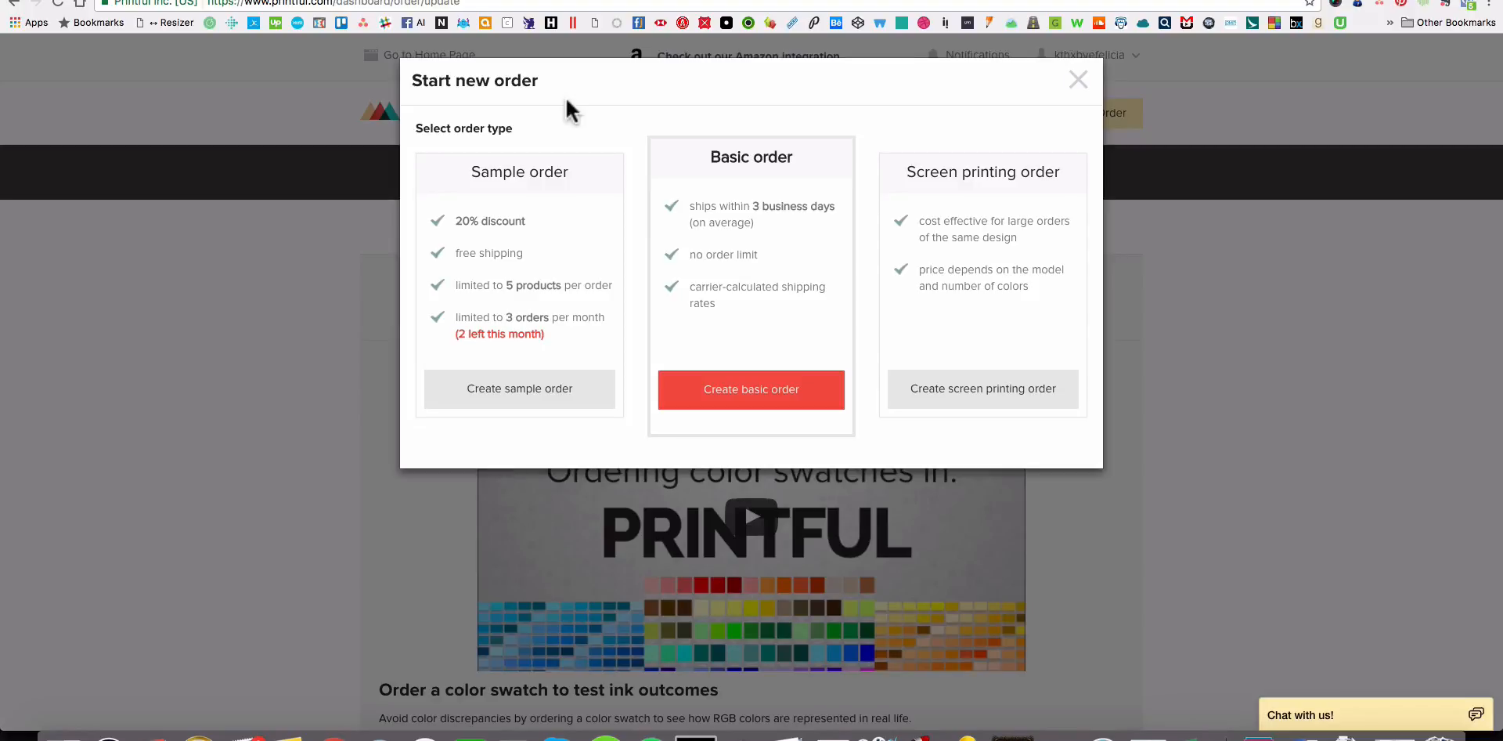
left_click(520, 392)
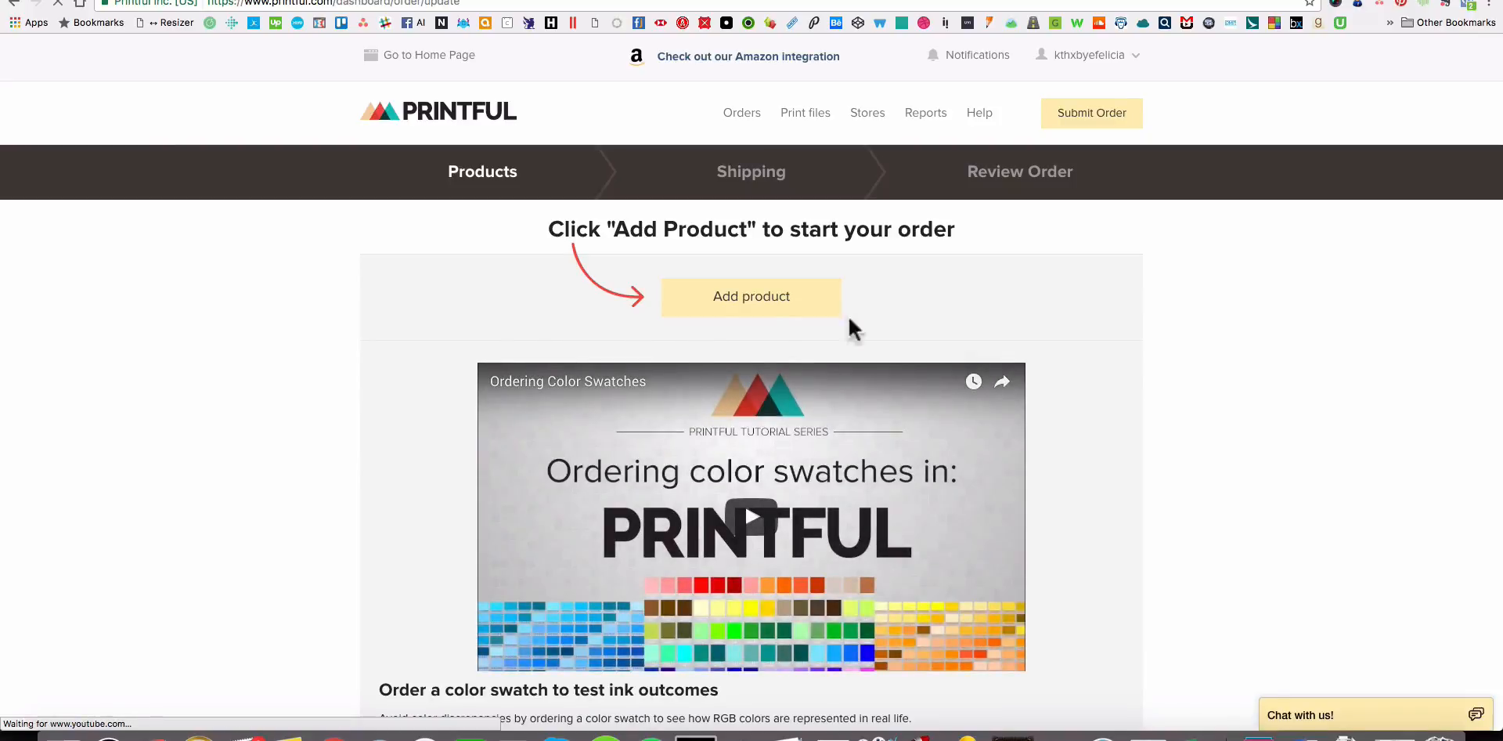
Begin adding a product to the sample order and go through the new shirts to the women's tank-tops.
left_click(789, 299)
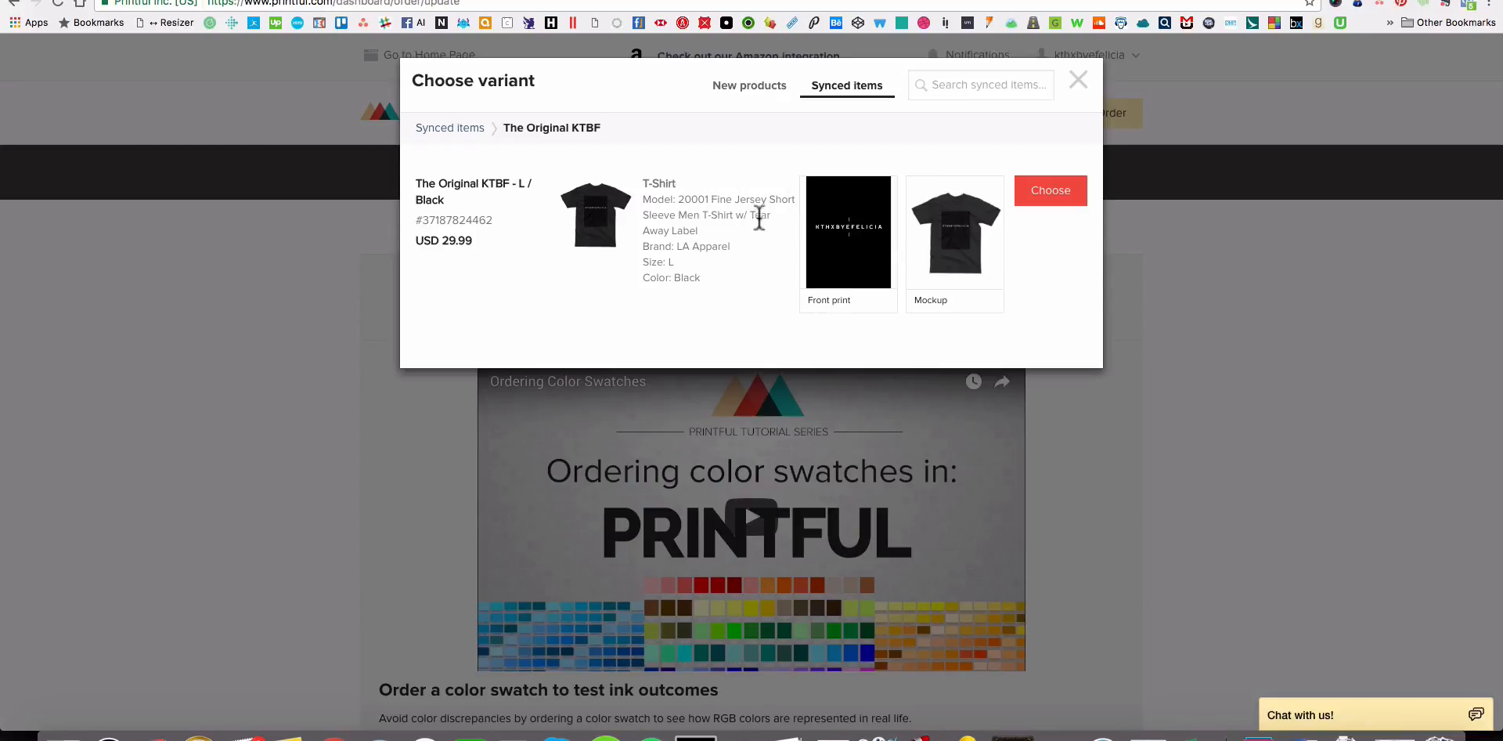
left_click(736, 94)
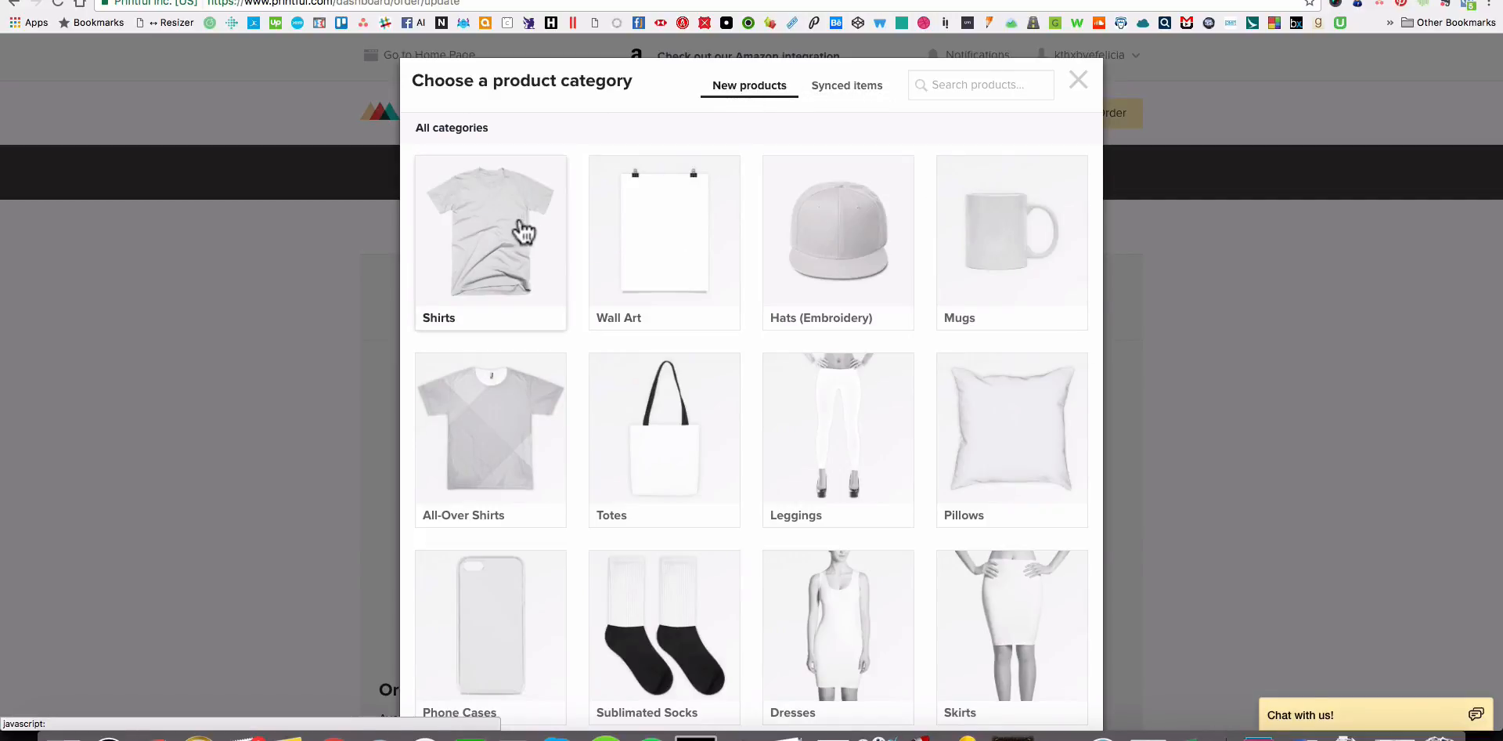
left_click(501, 229)
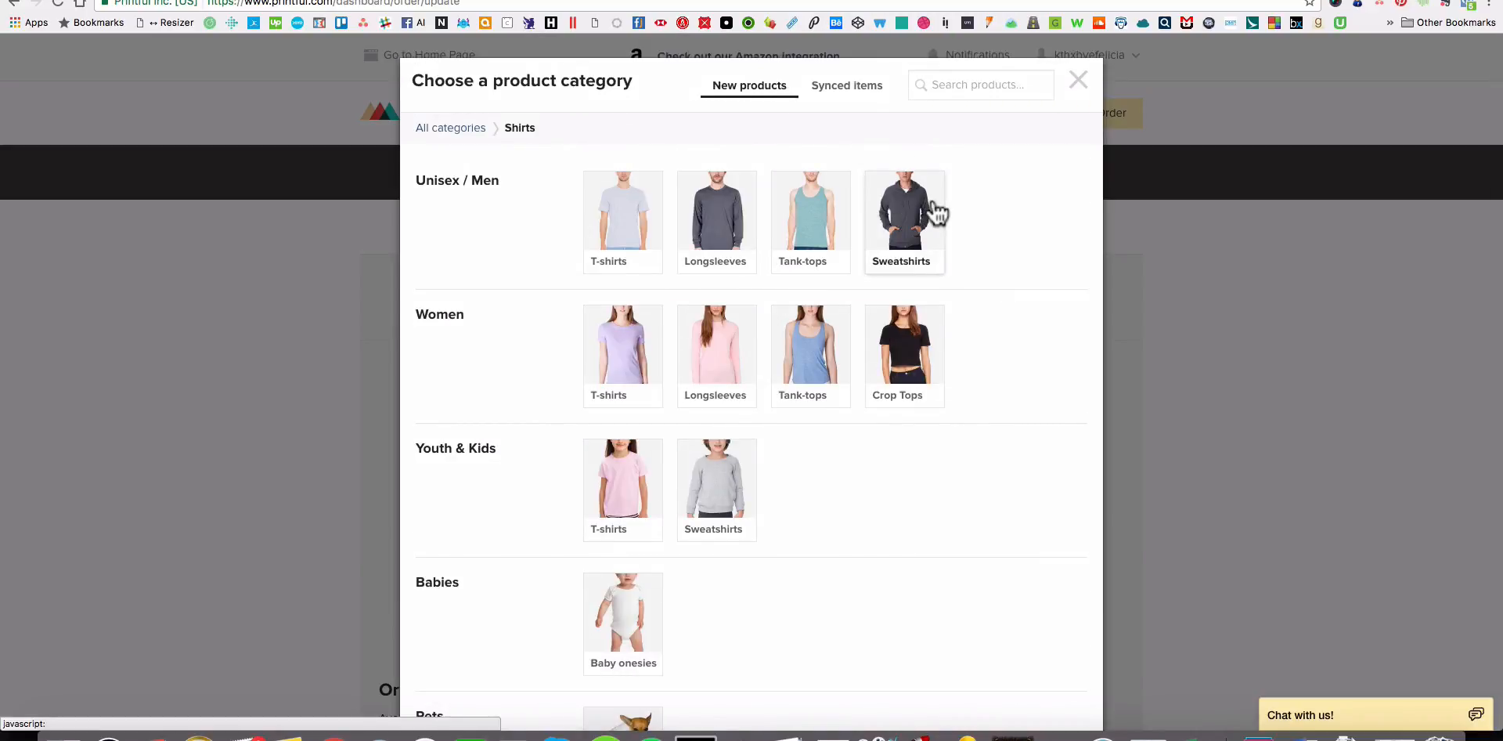
left_click(811, 346)
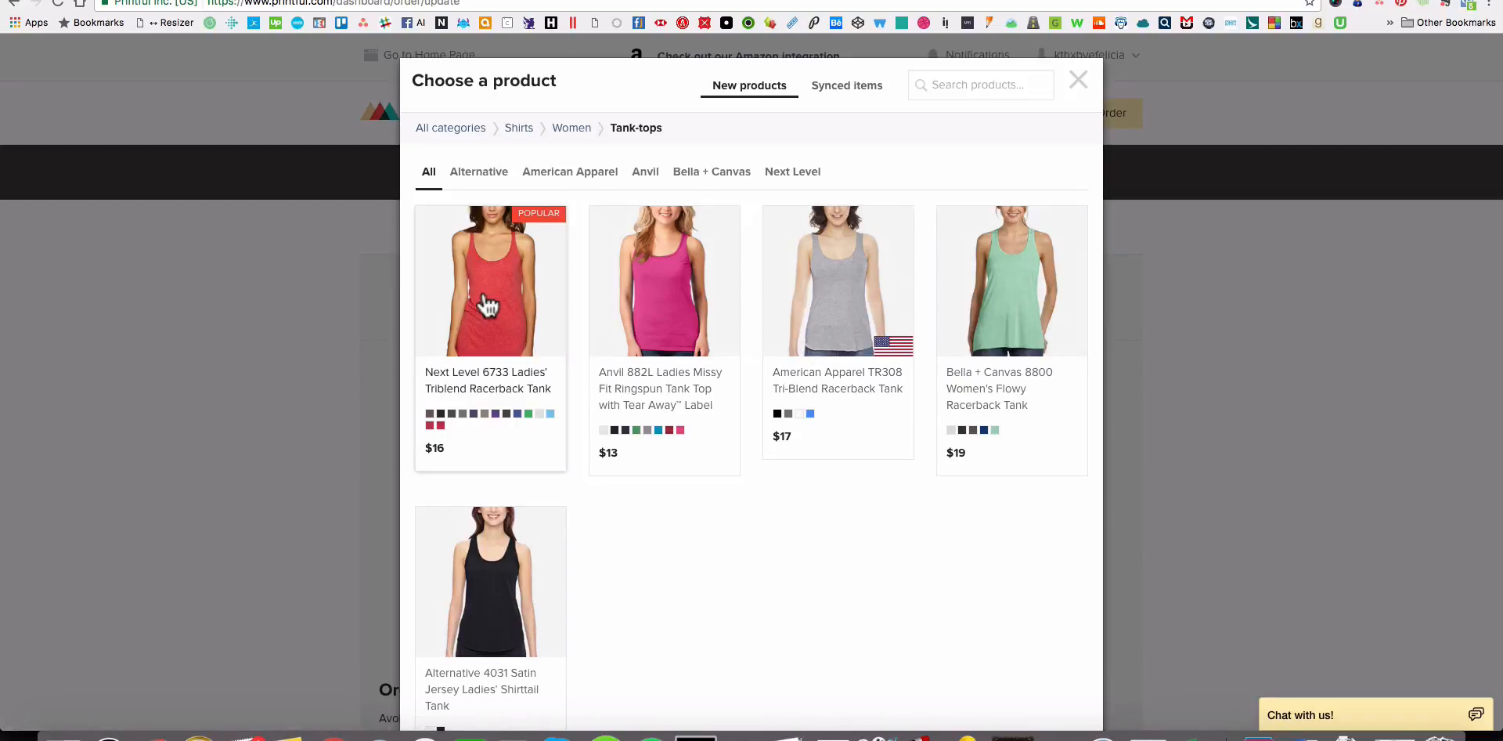
Switch to Finder, place its window beside the product chooser and open the KTBF folder inside Tshirt Design.
left_click(63, 734)
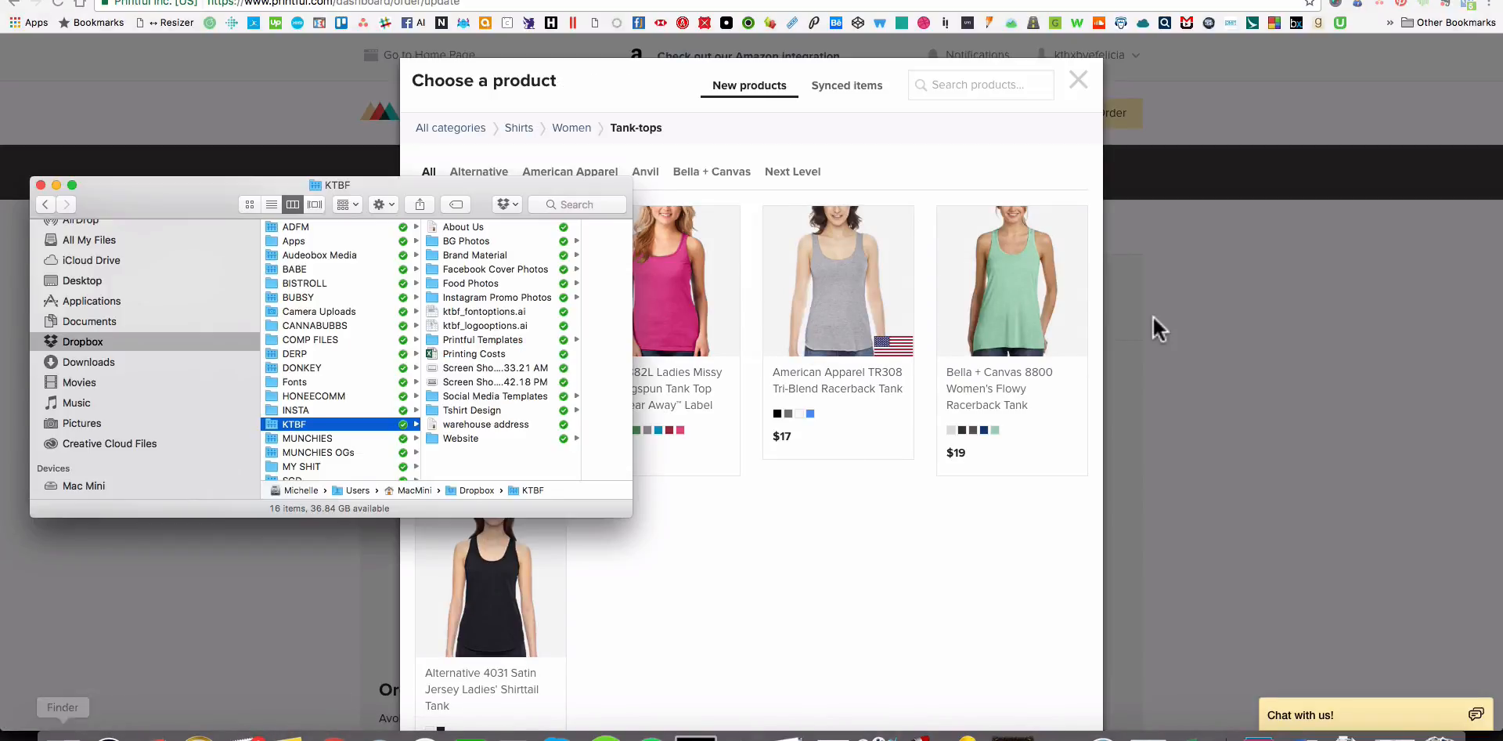
left_click(461, 411)
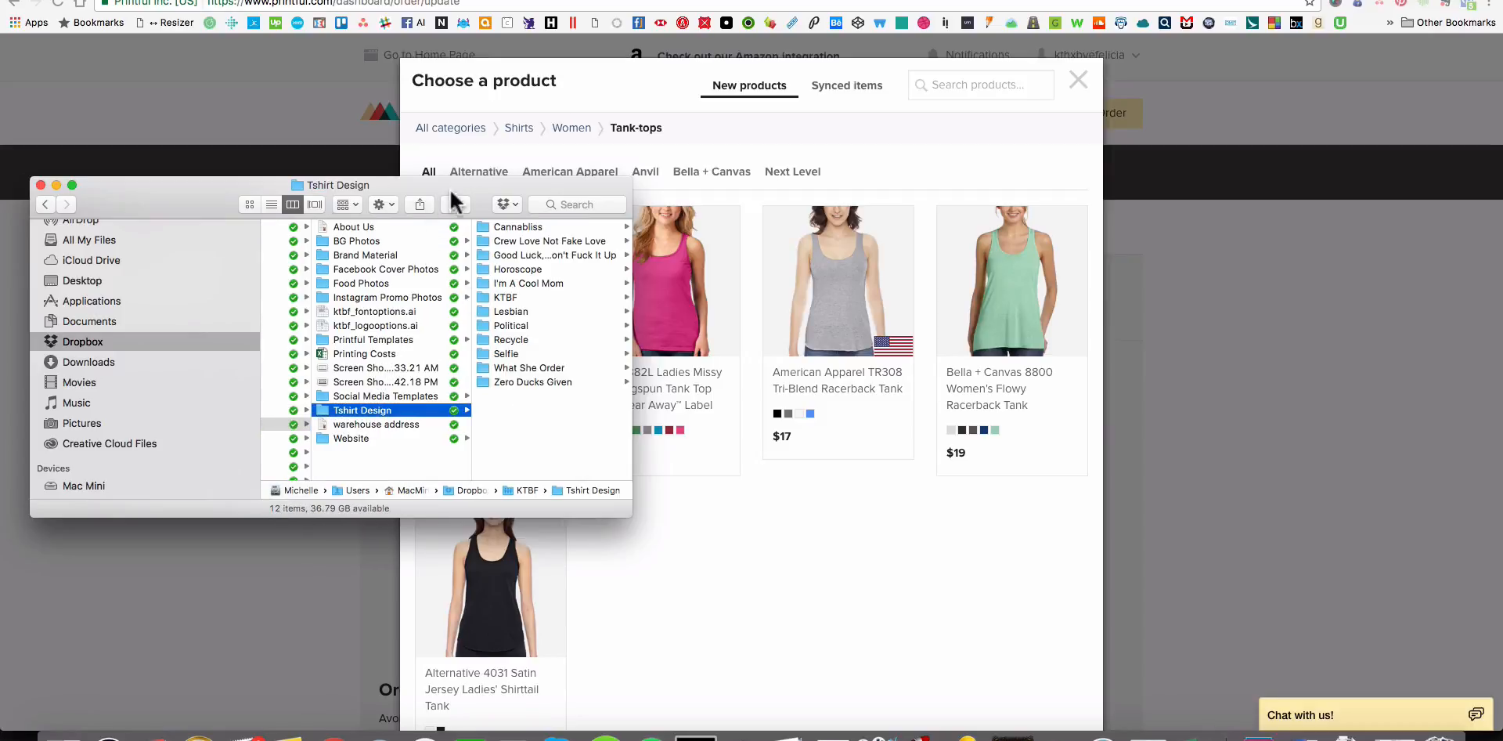
left_click_drag(477, 180, 194, 175)
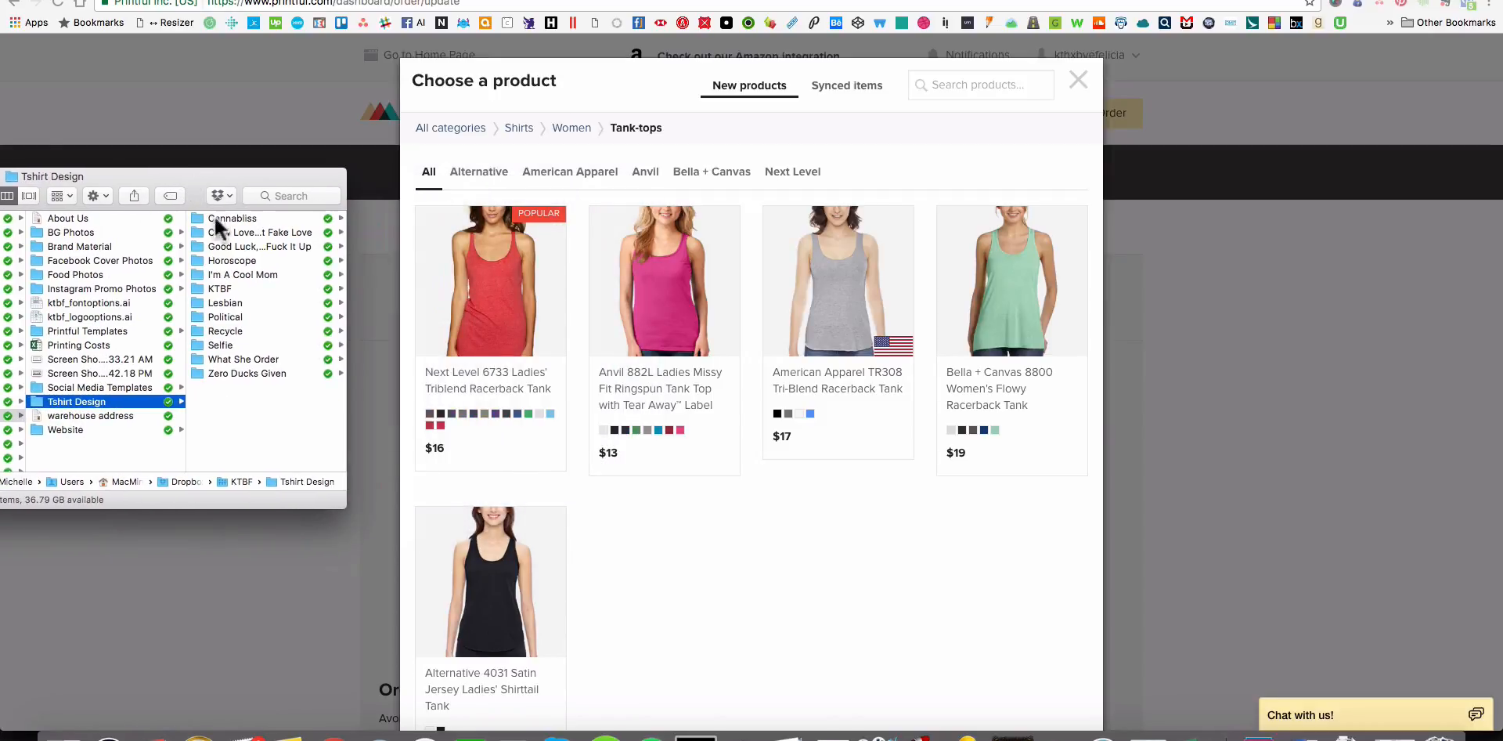
left_click(223, 288)
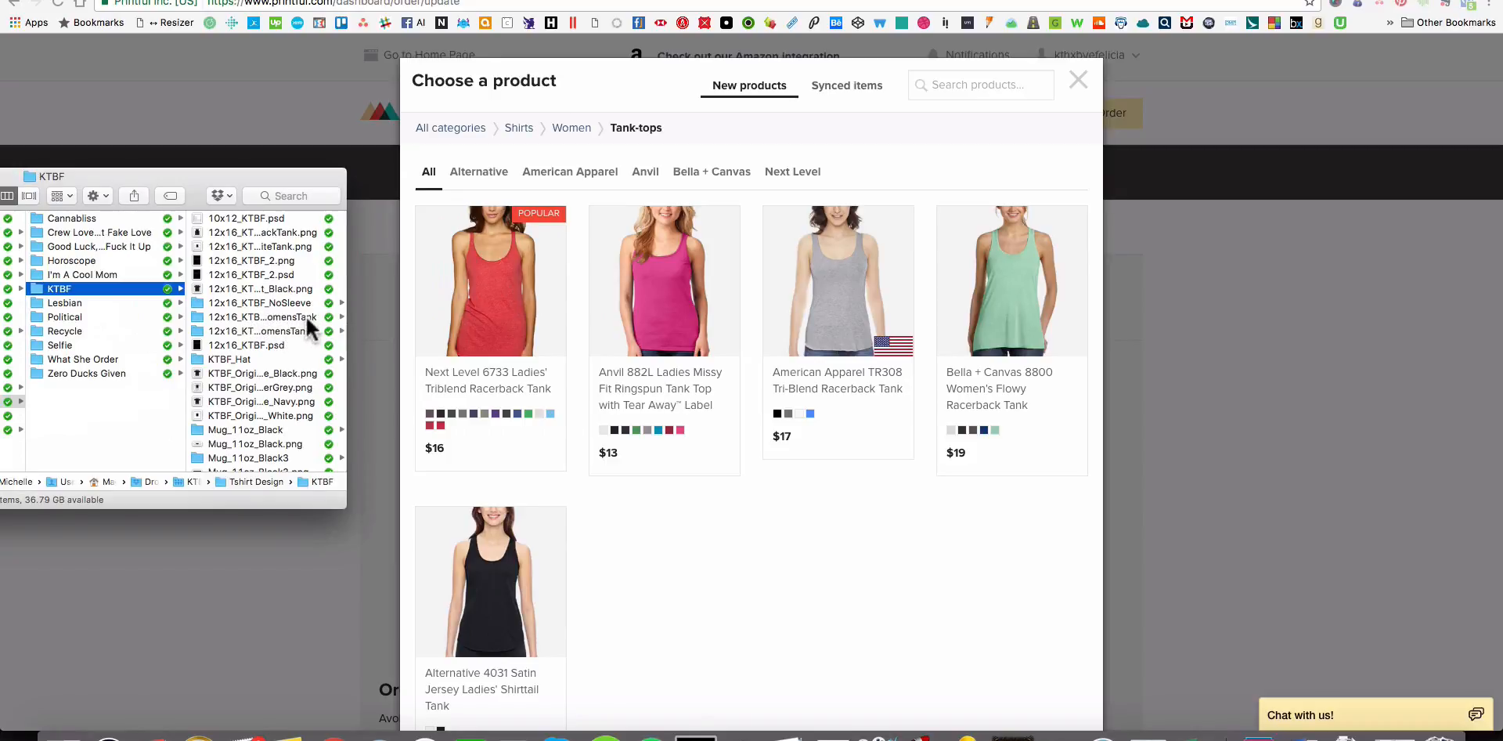
Widen the Finder window, open the 12x16_KTBF_WomensTank folder and preview the Heather-White tank mockup at full size.
left_click_drag(348, 313, 432, 310)
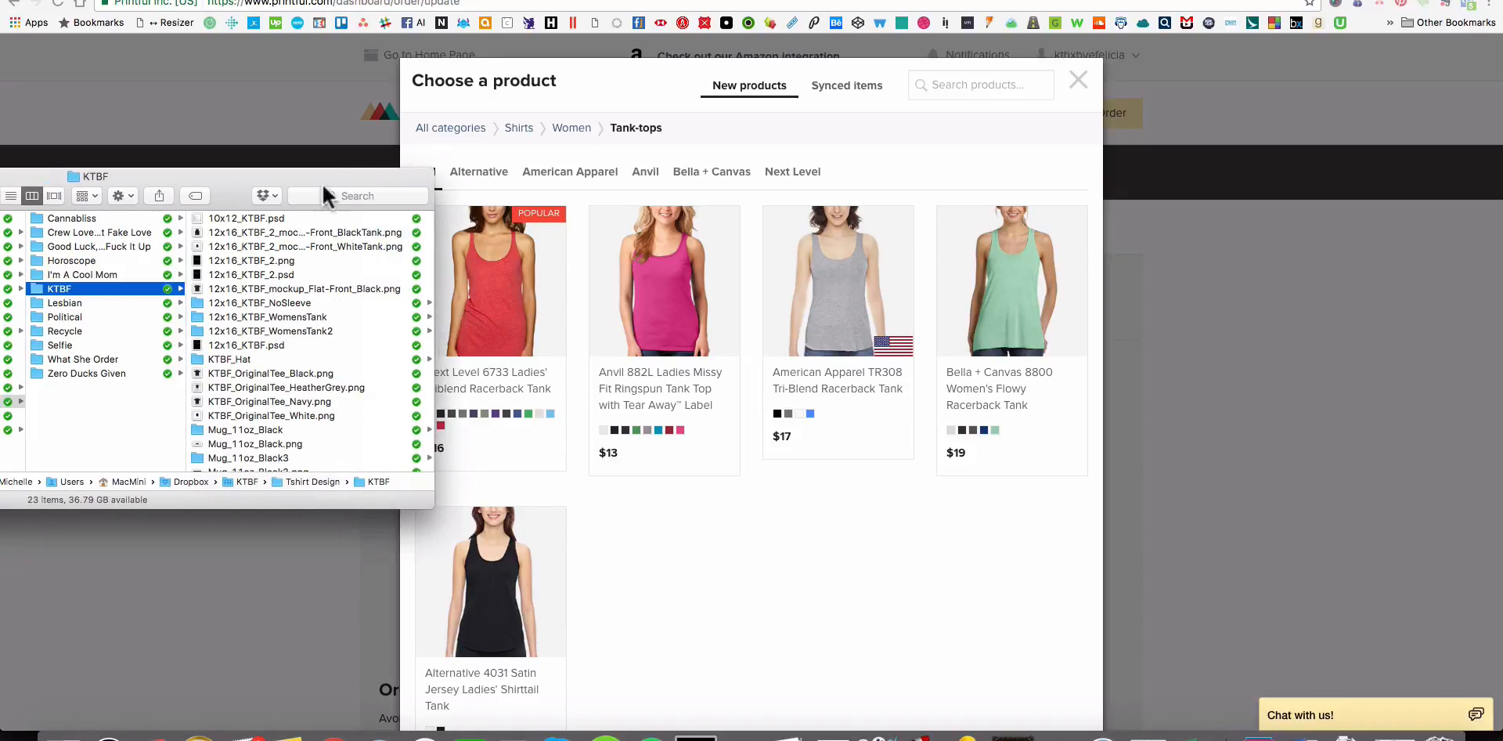
left_click_drag(323, 188, 254, 182)
left_click(200, 310)
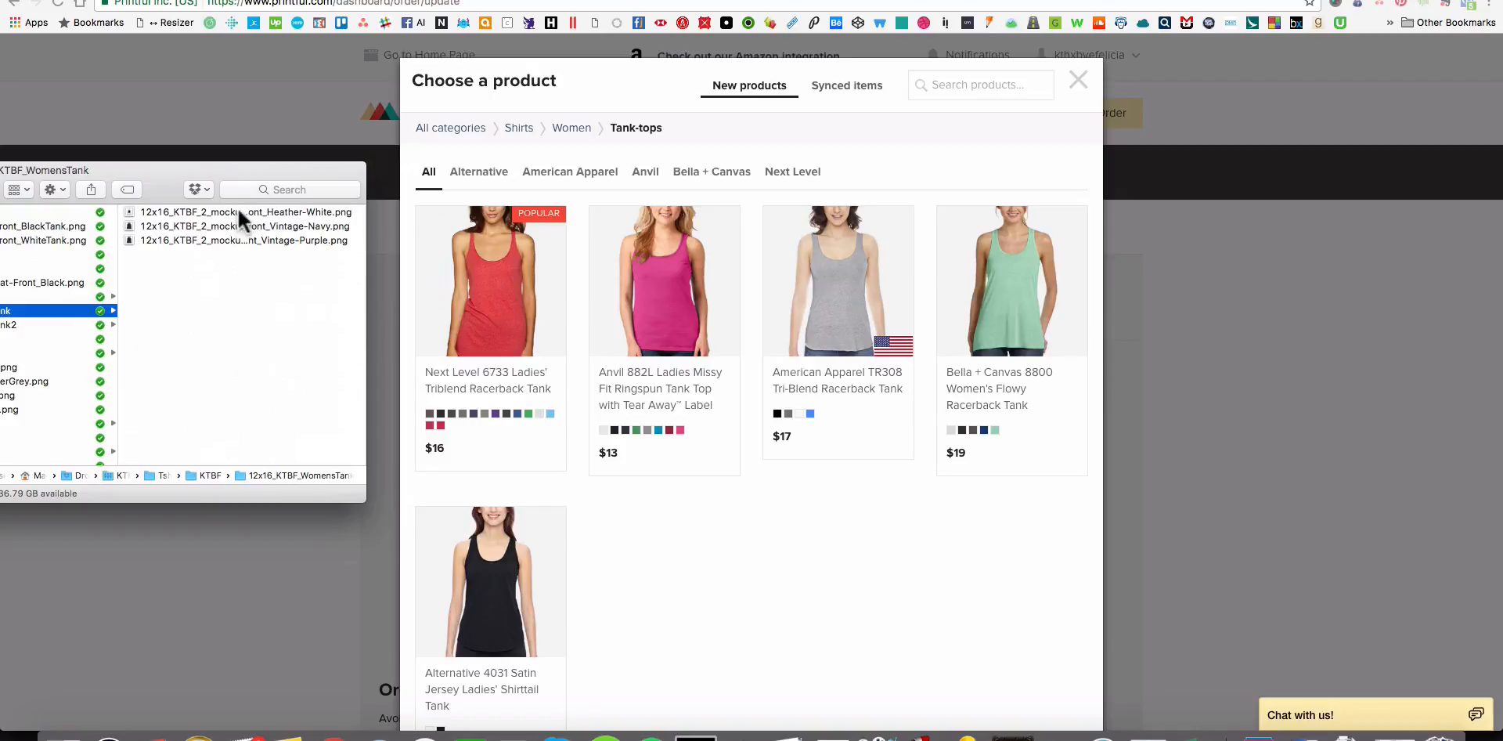
left_click(239, 211)
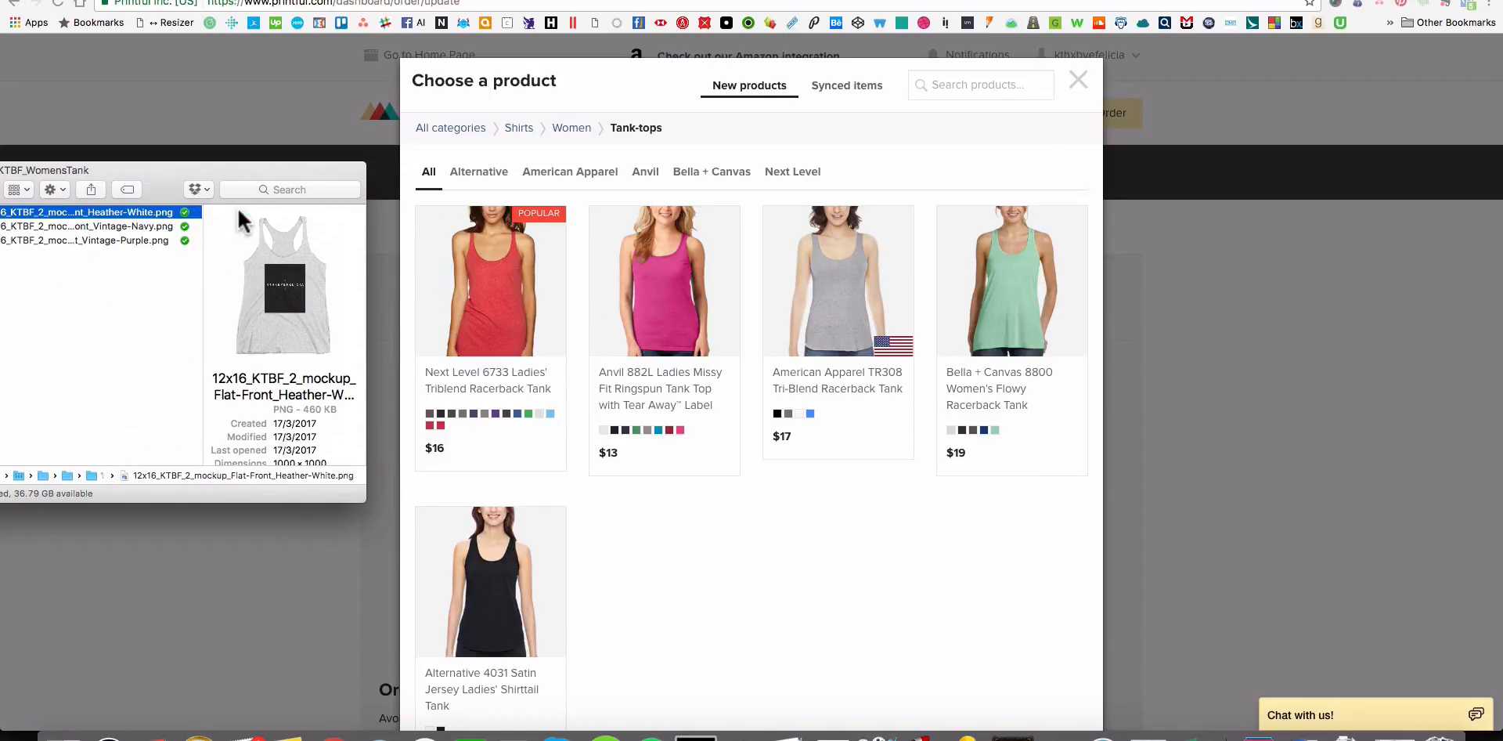
key("space")
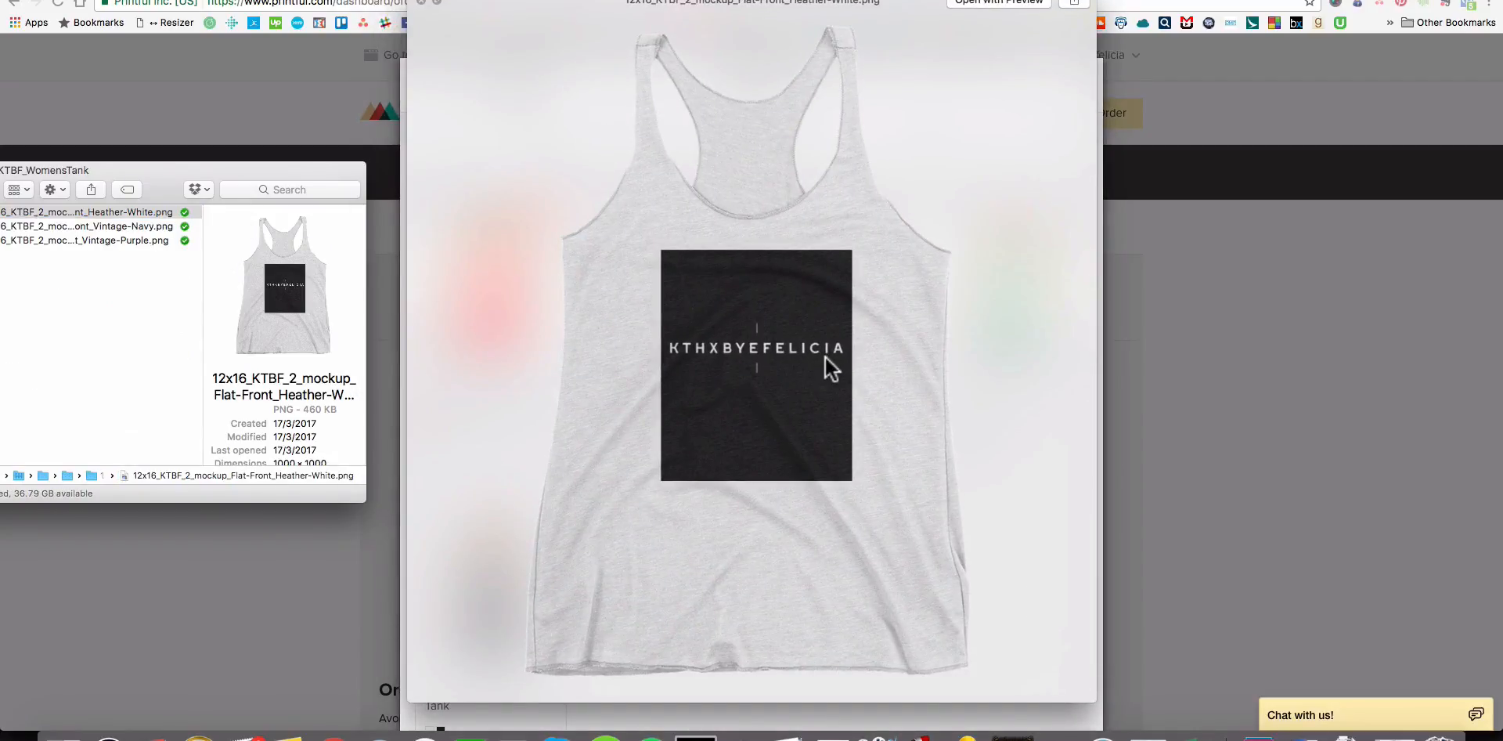
key("space")
key("space")
key("space")
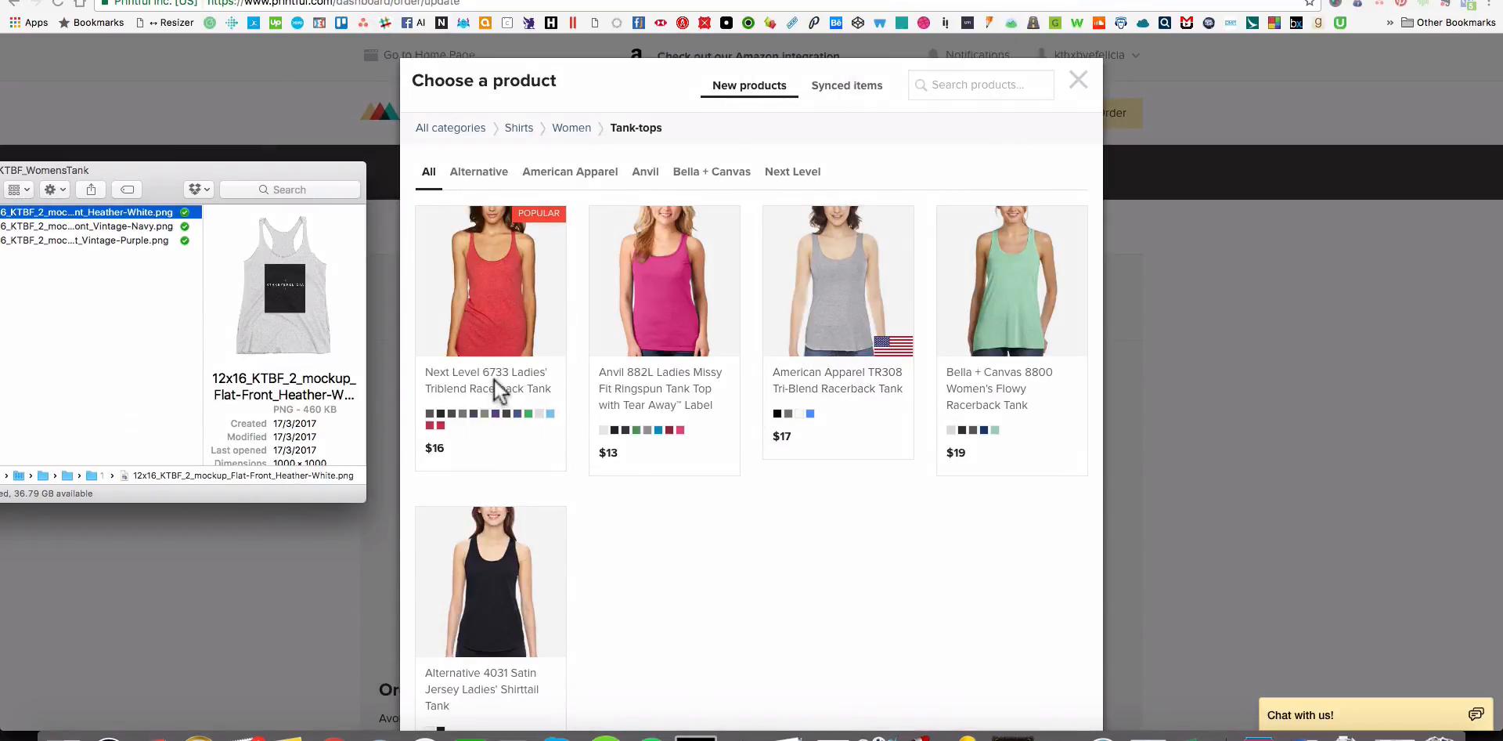
Choose the Next Level 6733 Ladies' Triblend Racerback Tank in size S and color Heather White.
left_click(495, 388)
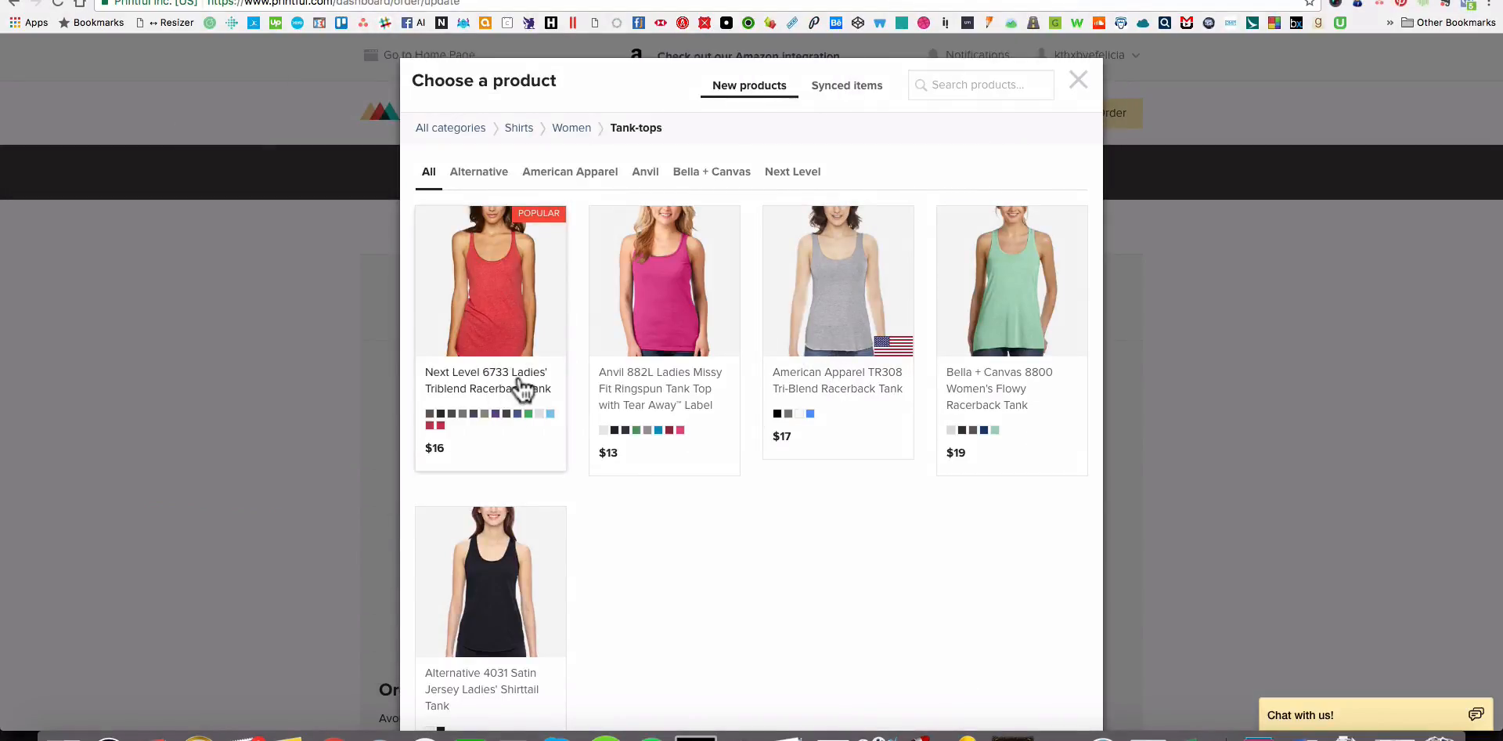
key("super+Tab")
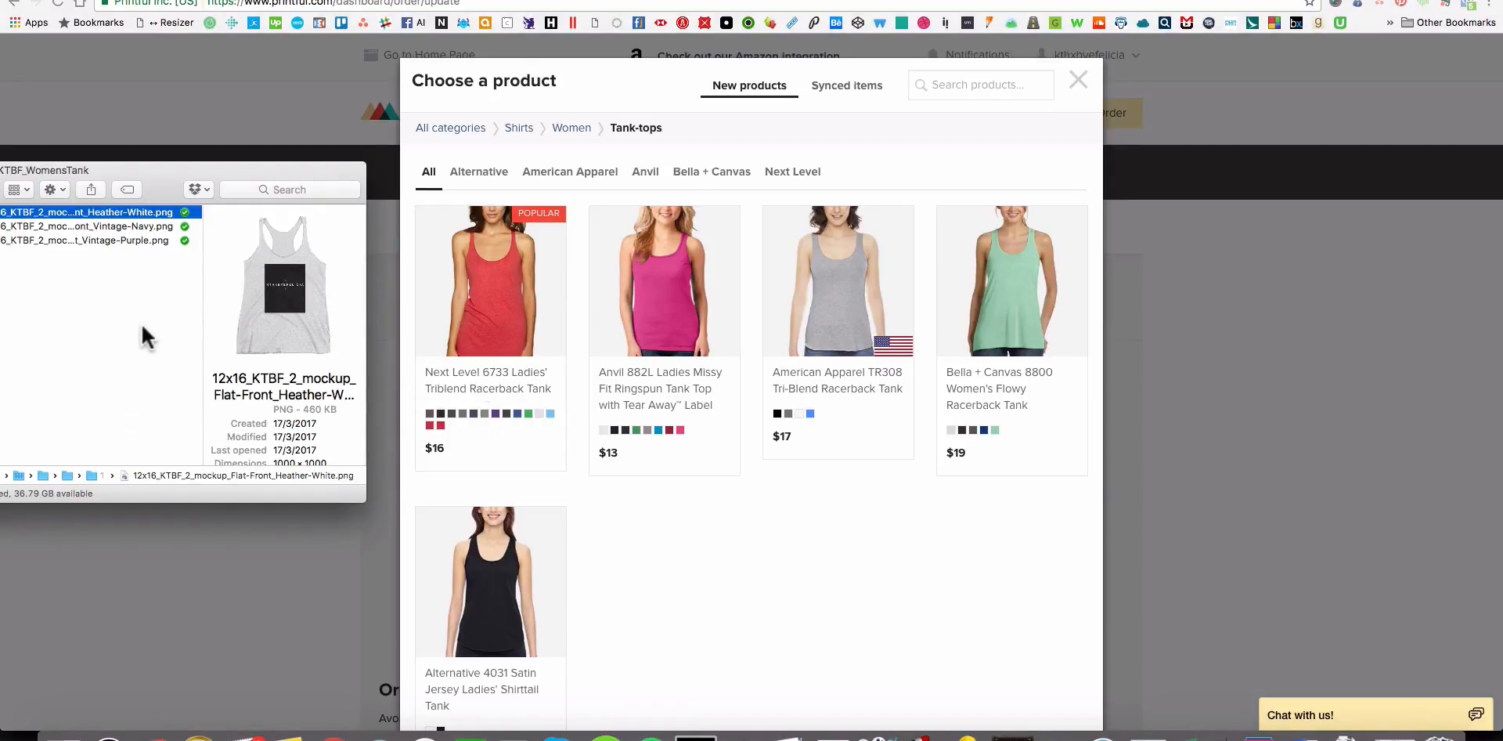
left_click_drag(166, 182, 181, 160)
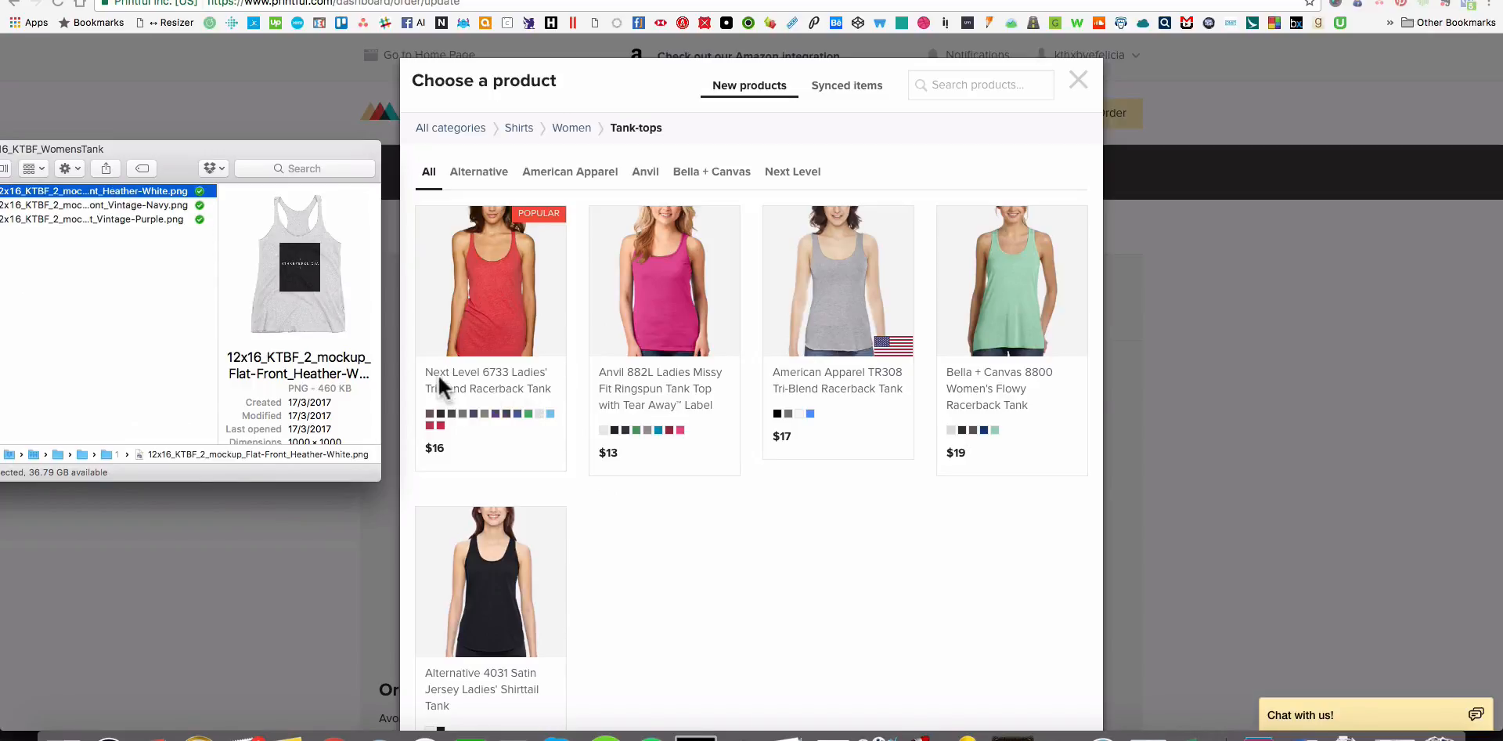
left_click(507, 370)
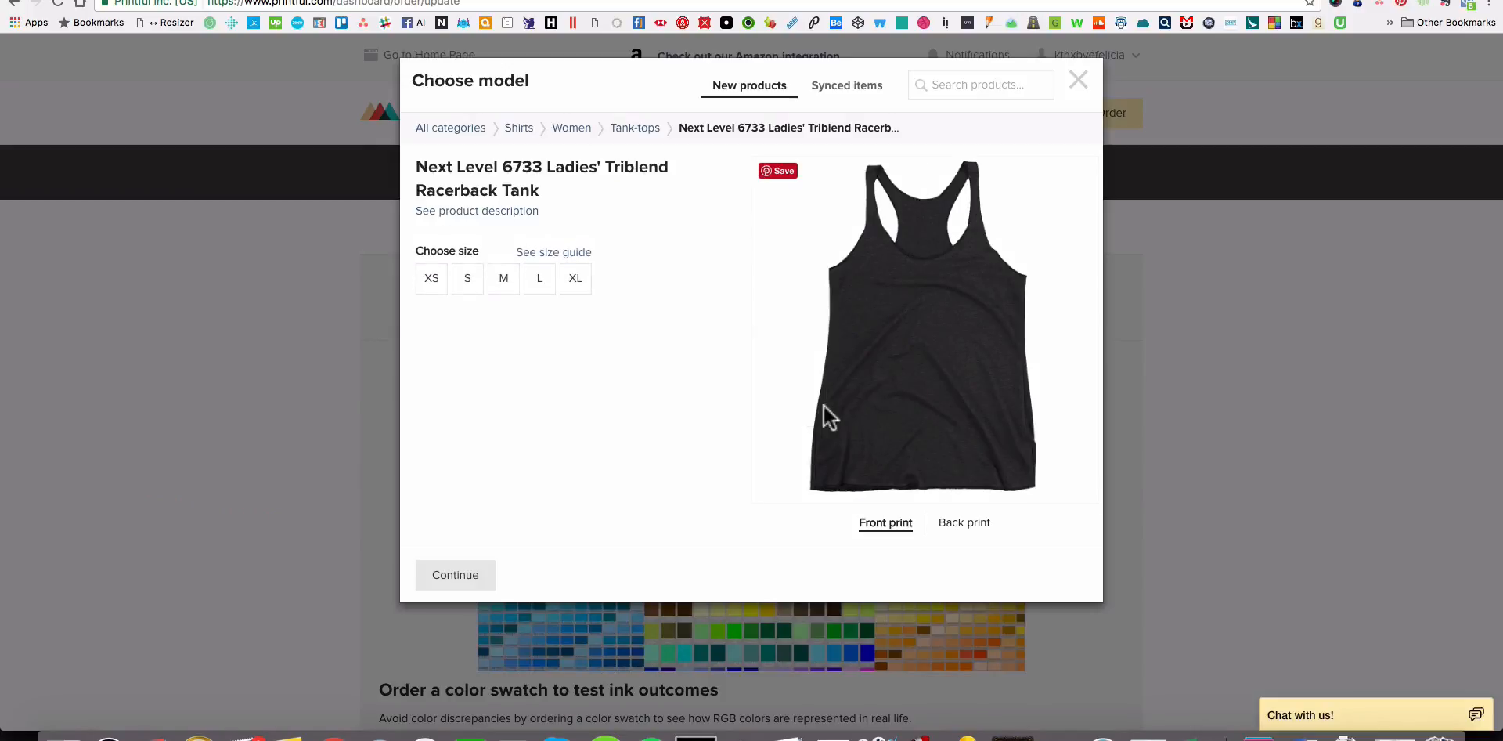
left_click(472, 283)
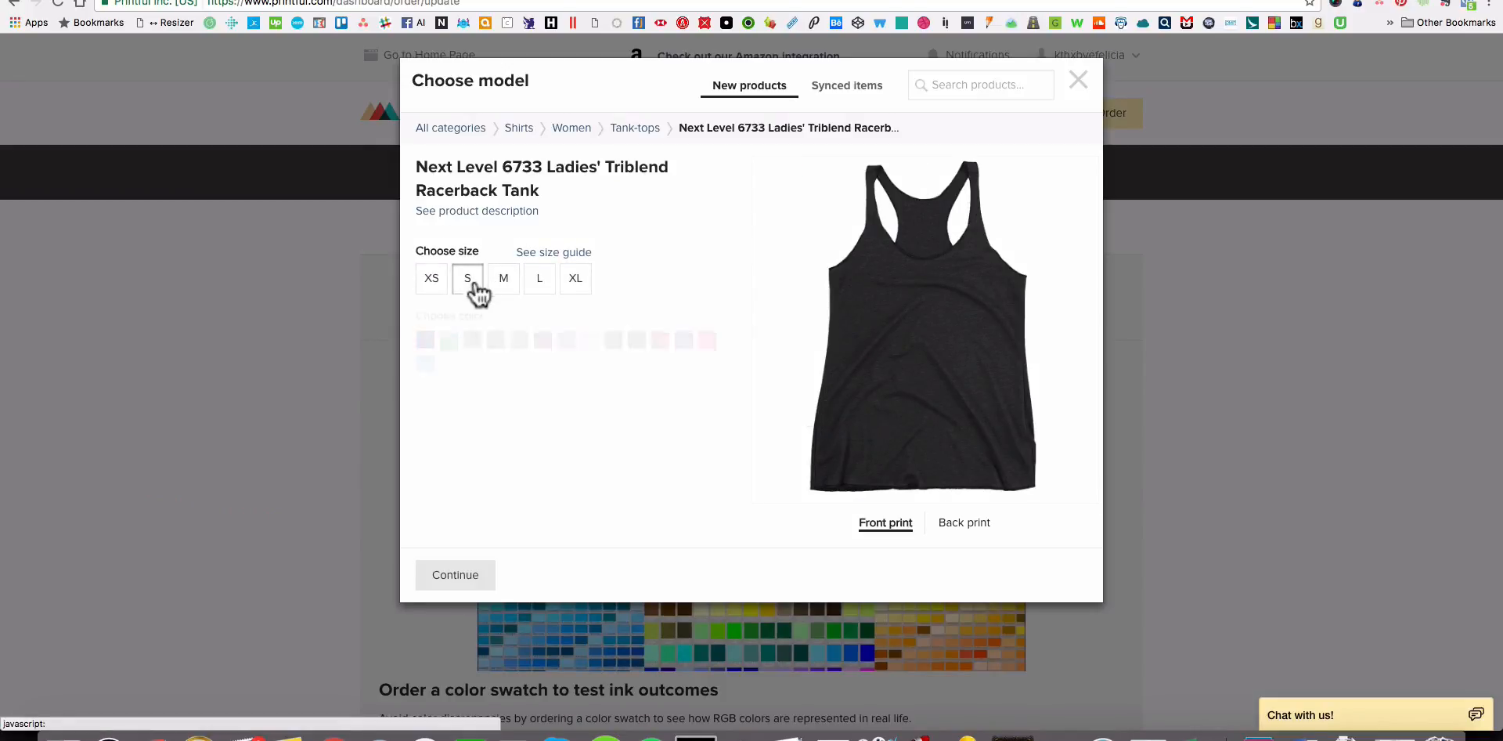
left_click(592, 353)
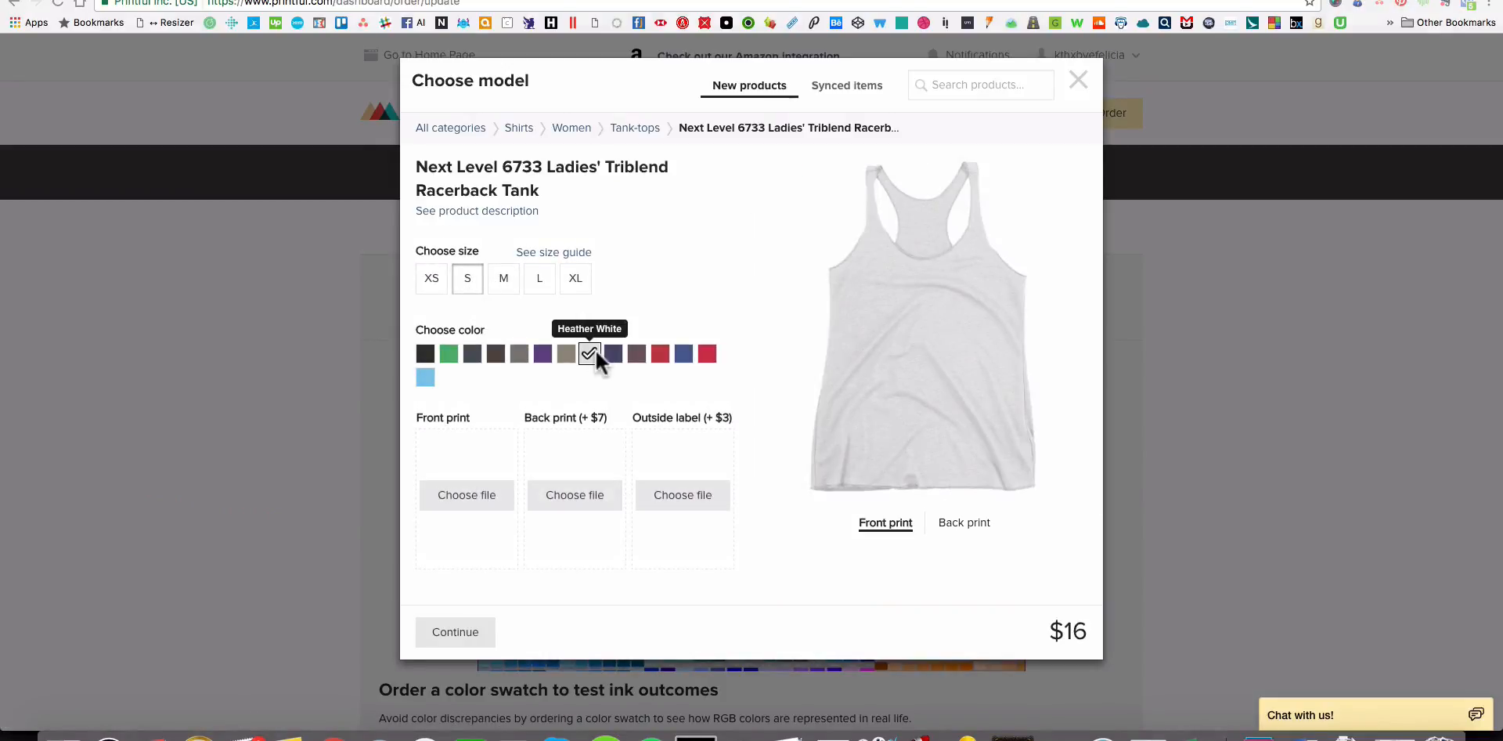
Set the black KTHXBYEFELICIA design 12x16_KTBF_2.psd from the store's file library as the front print and position it on the tank.
key("space")
key("space")
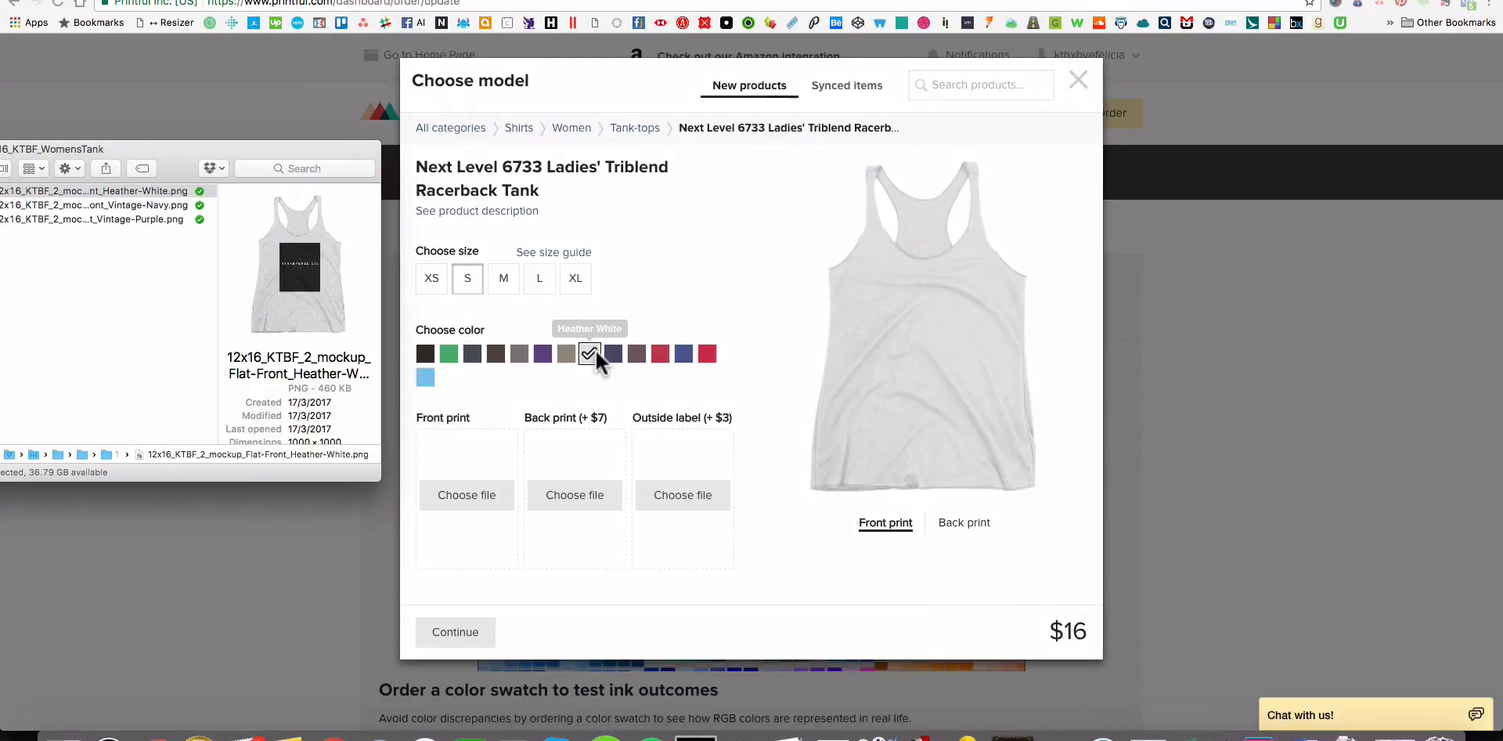
key("space")
key("space")
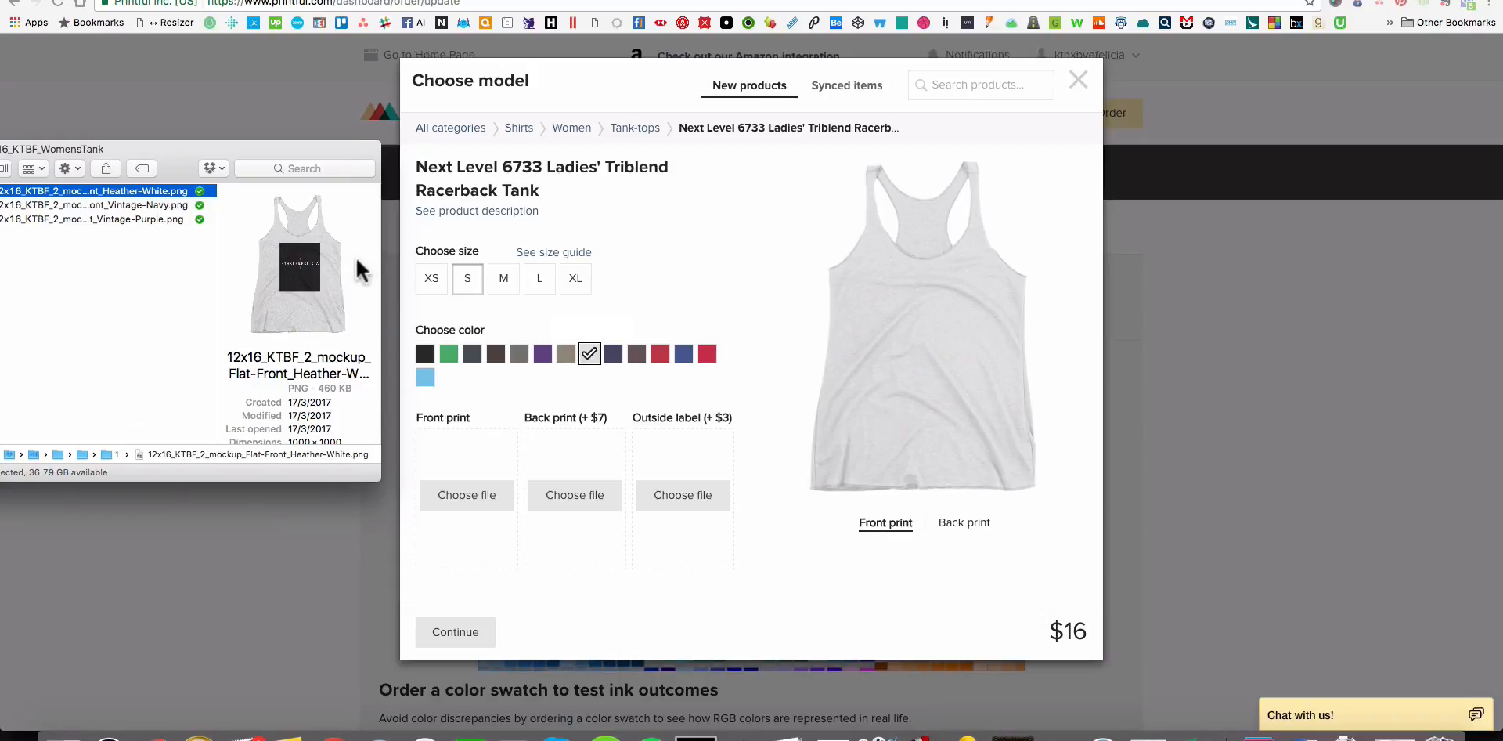
left_click(470, 493)
left_click(471, 485)
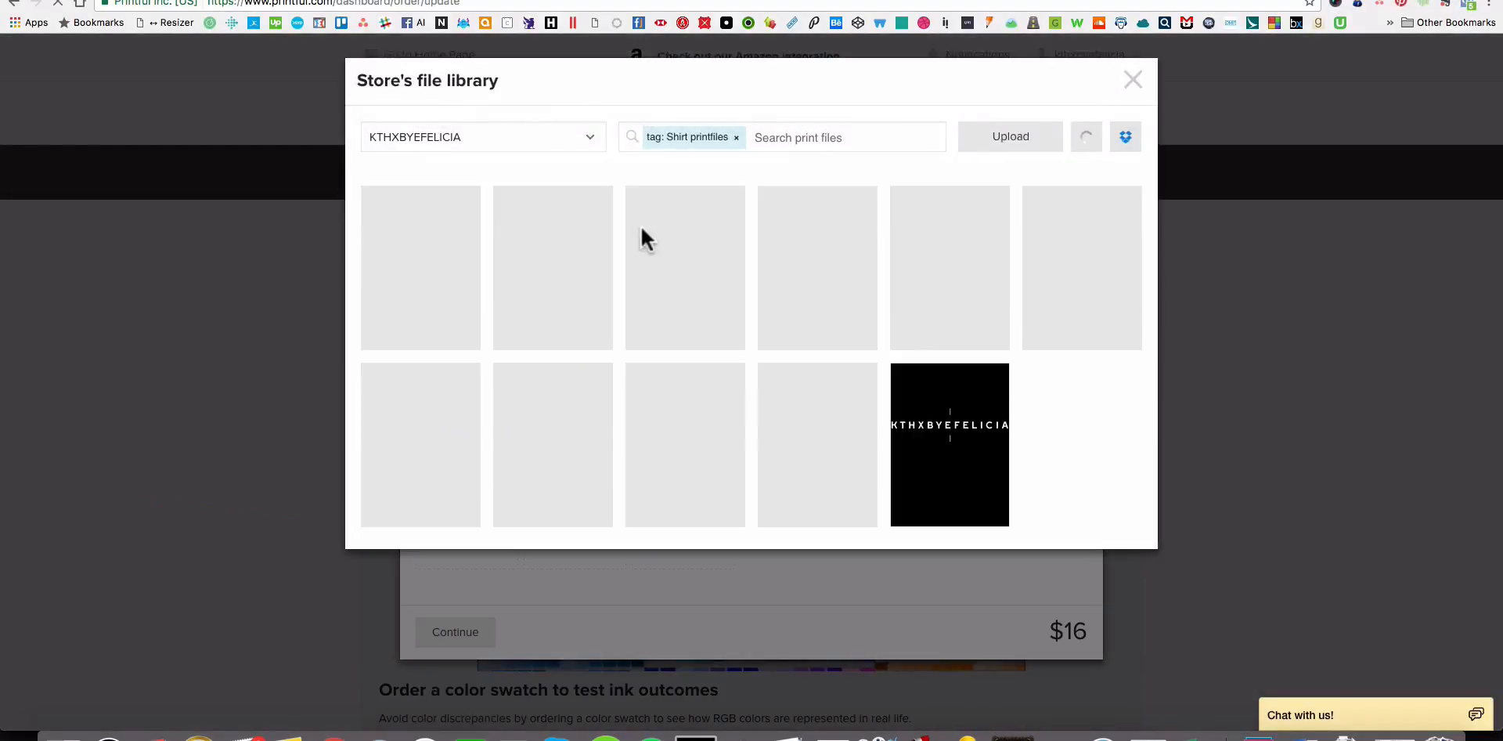
left_click(969, 438)
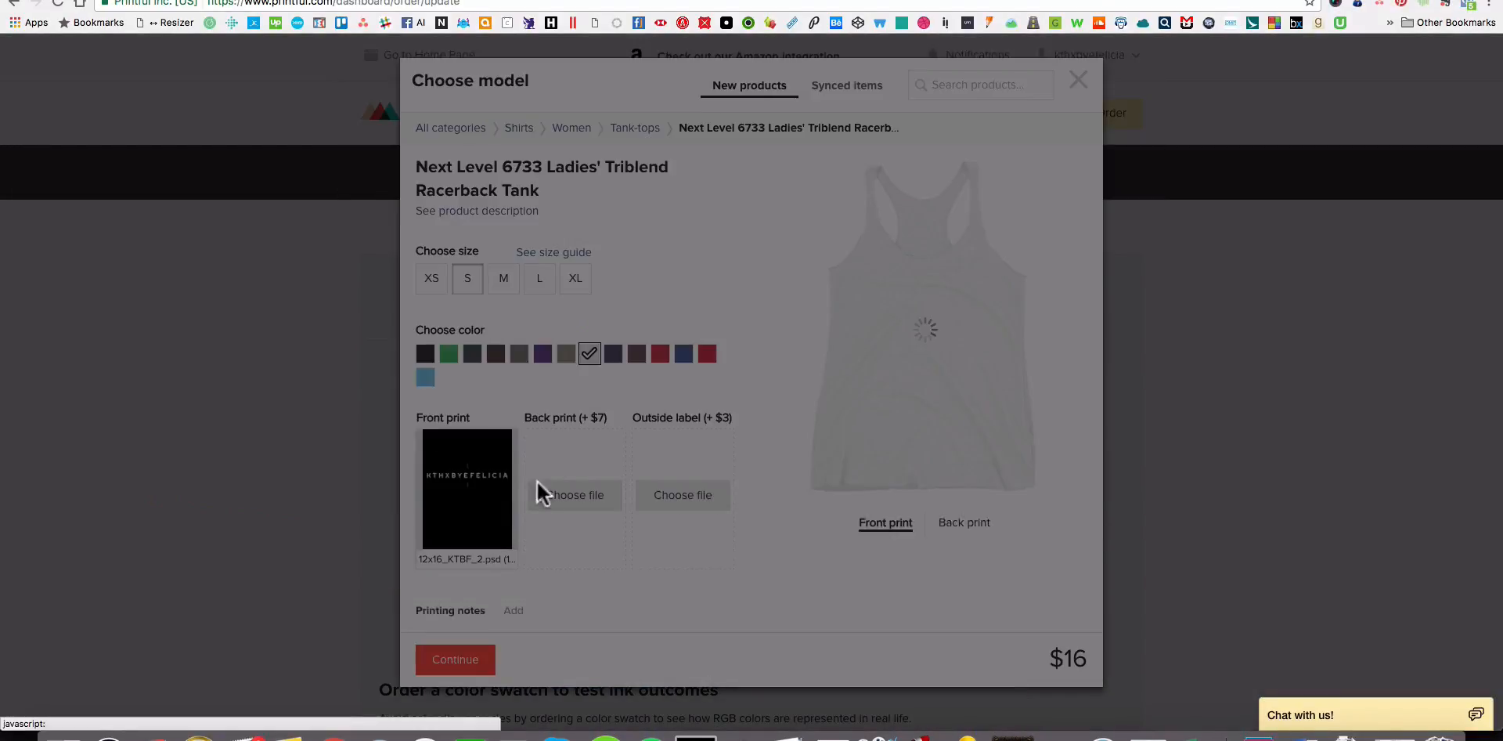
left_click_drag(934, 340, 946, 348)
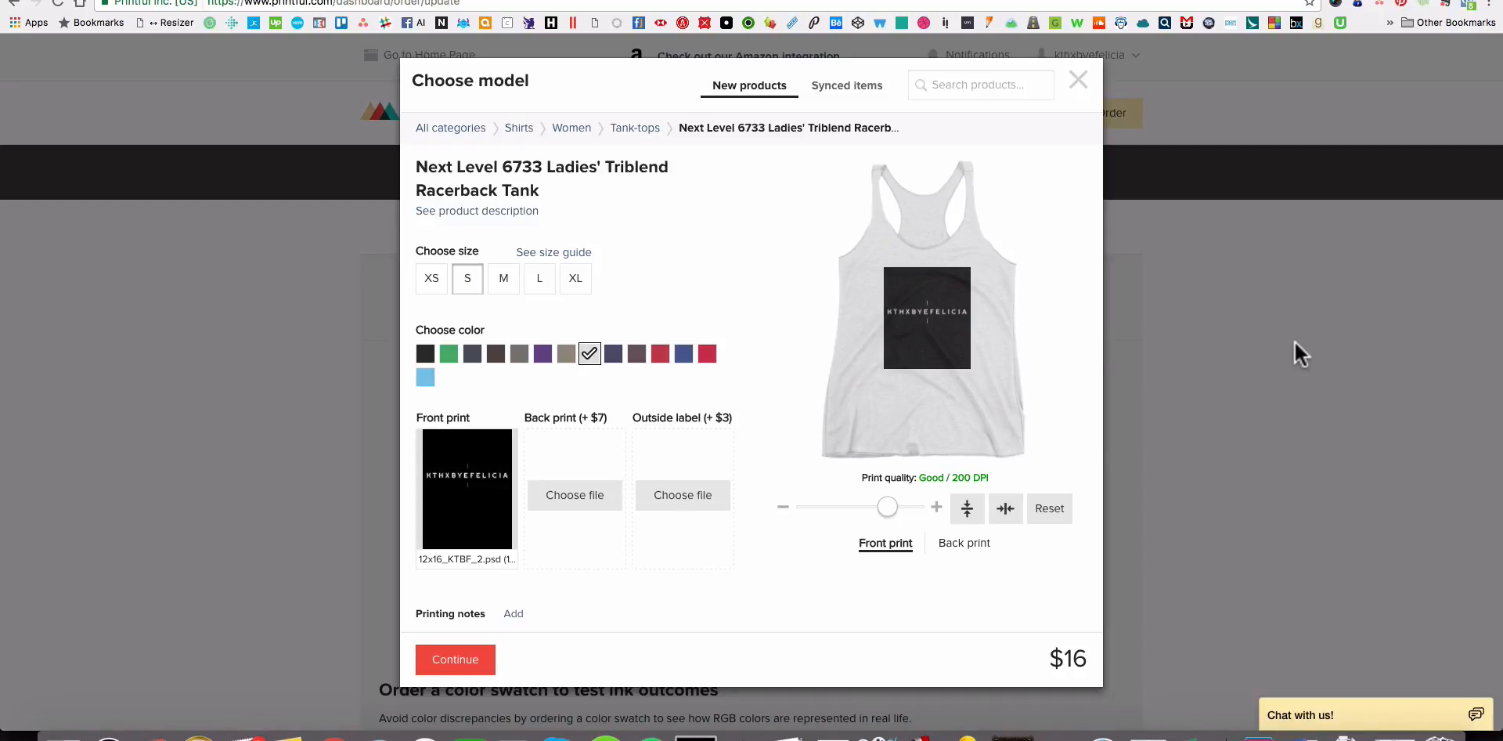
Switch to Finder and preview the women's tank mockups, going from Heather-White through Vintage-Navy to Vintage-Purple.
key("super+Tab")
key("space")
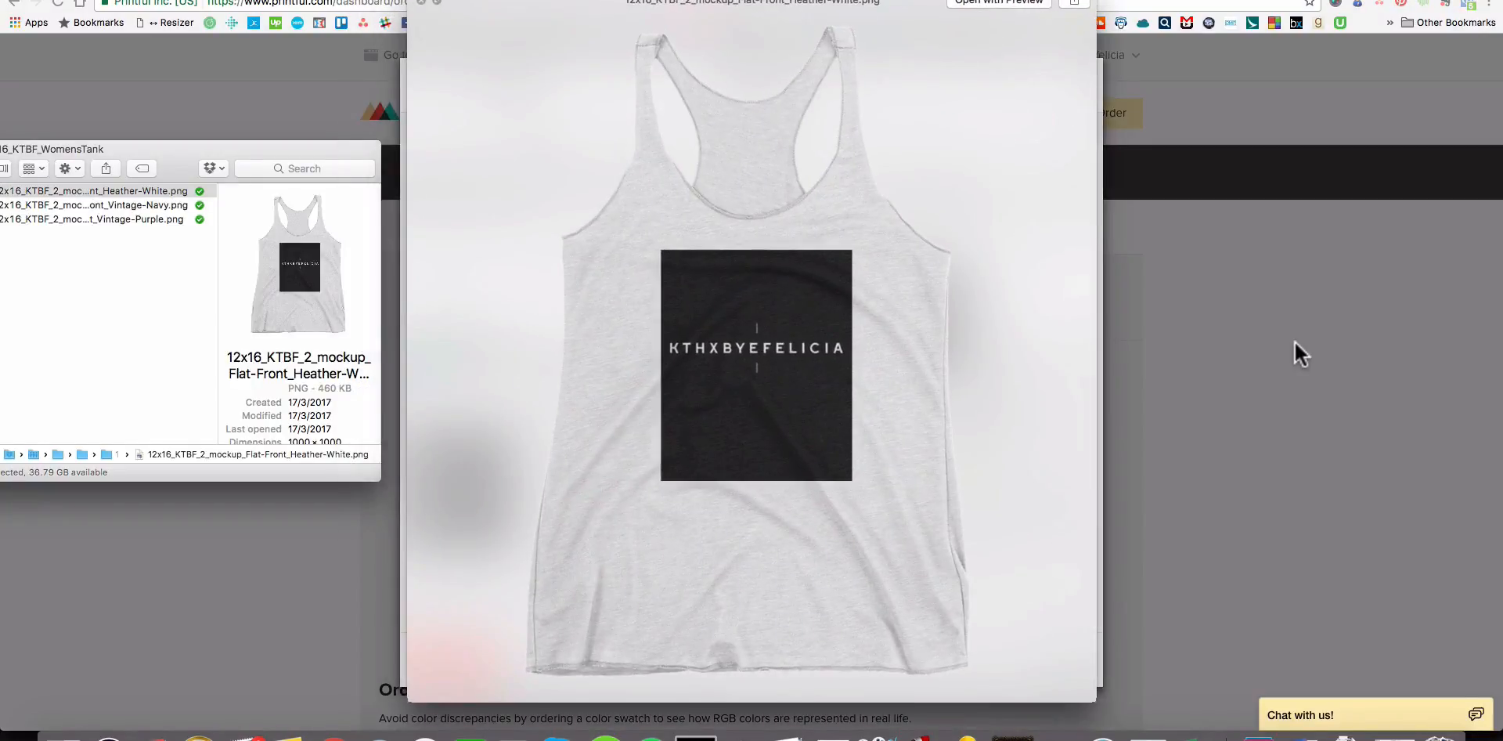
key("space")
key("space")
key("space")
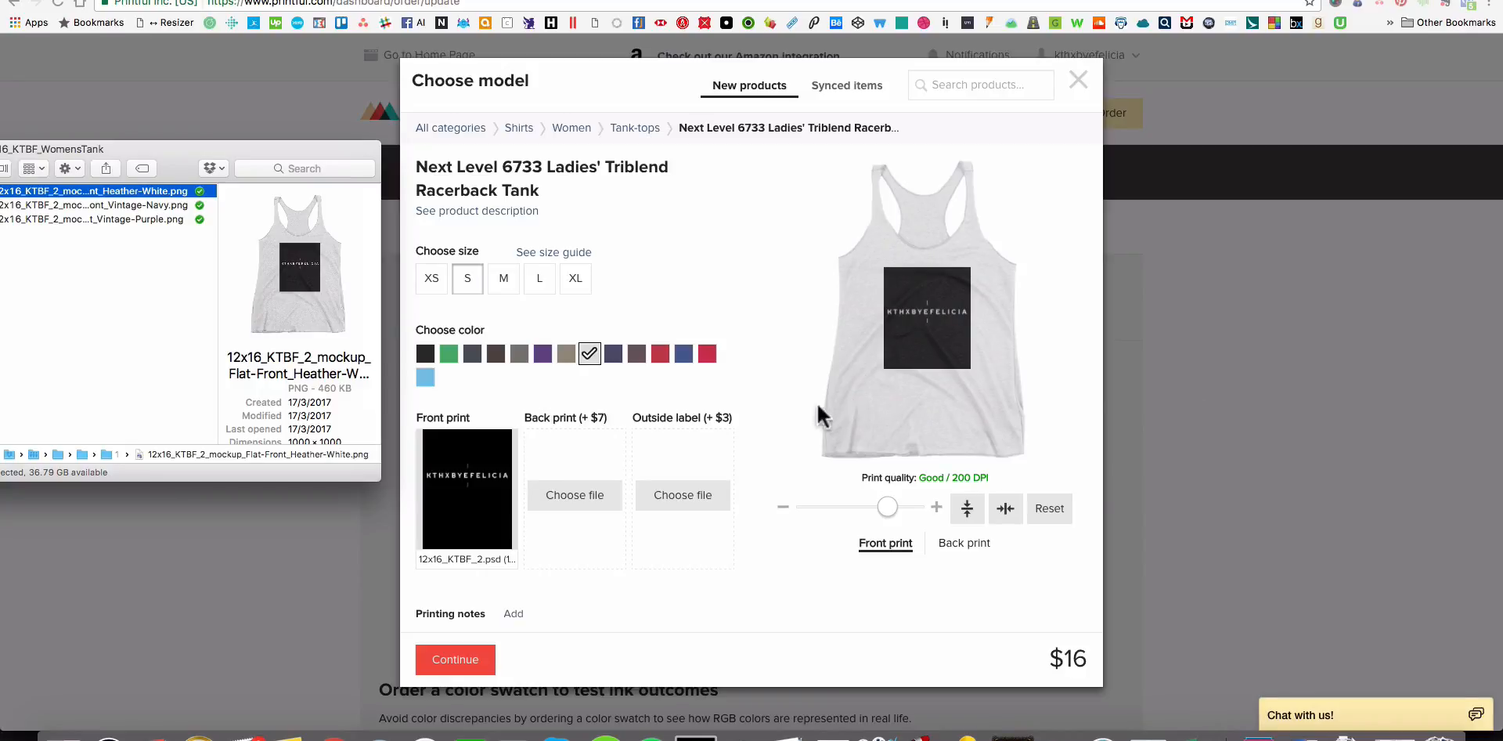
left_click(149, 263)
left_click(152, 190)
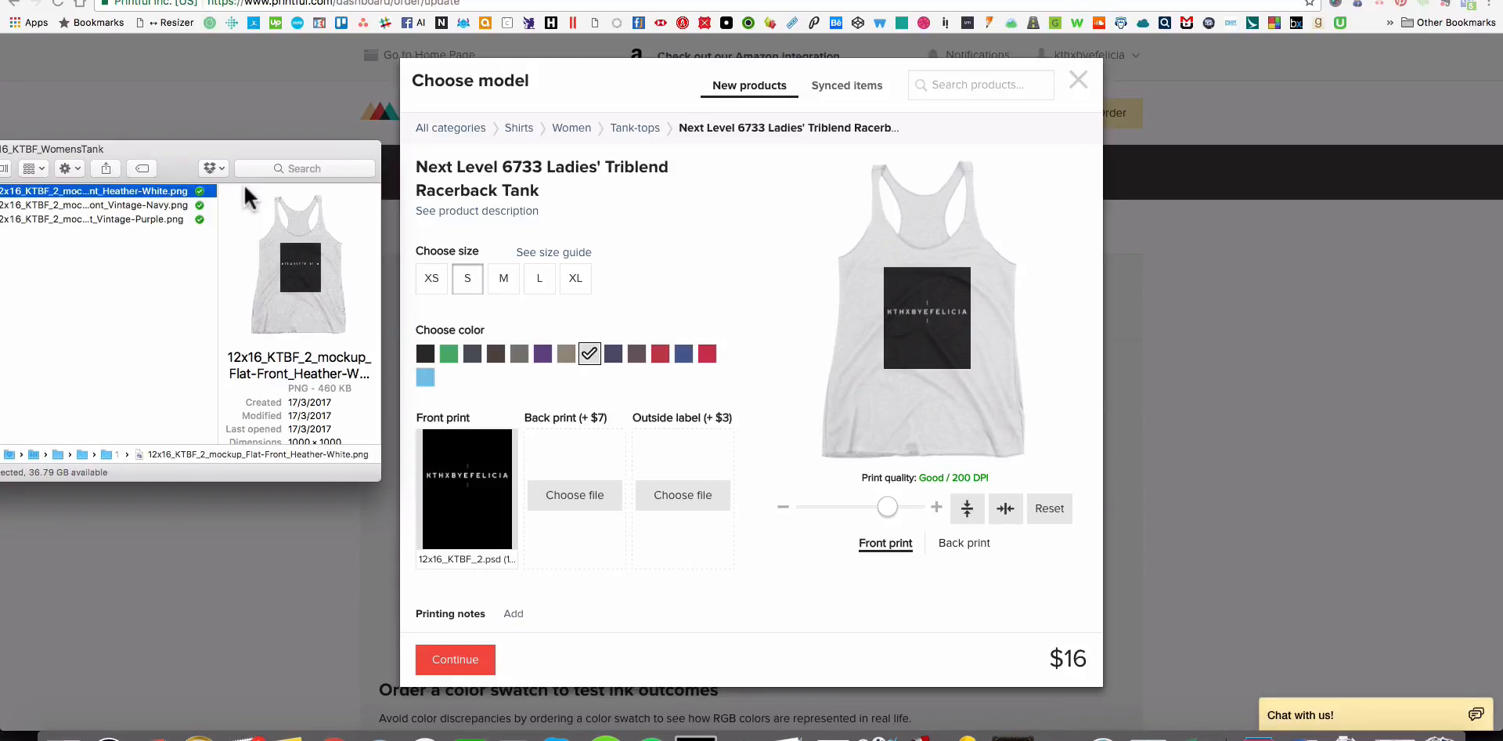
key("space")
key("Down")
key("Down")
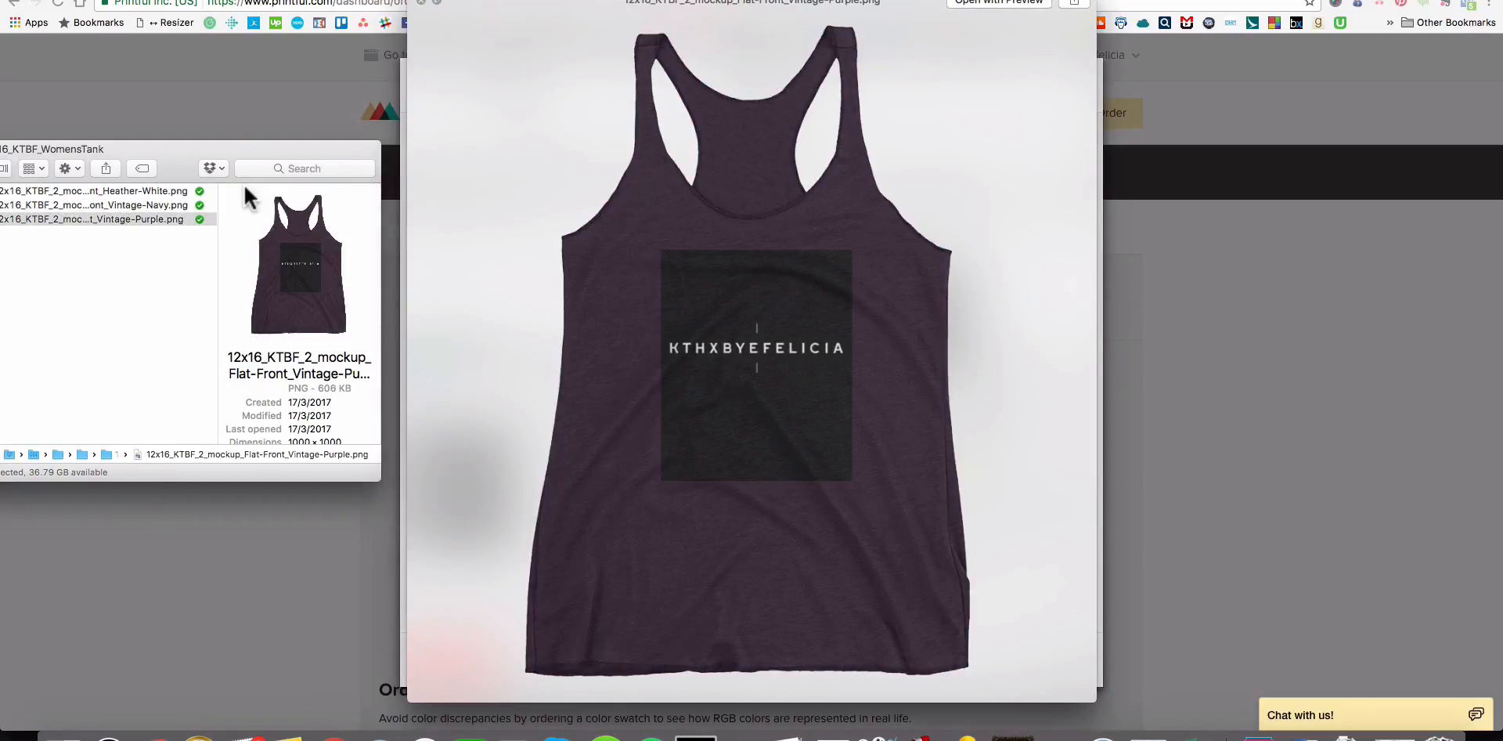
key("space")
Return to the Printful product setup and change the racerback tank's size to L.
left_click(800, 285)
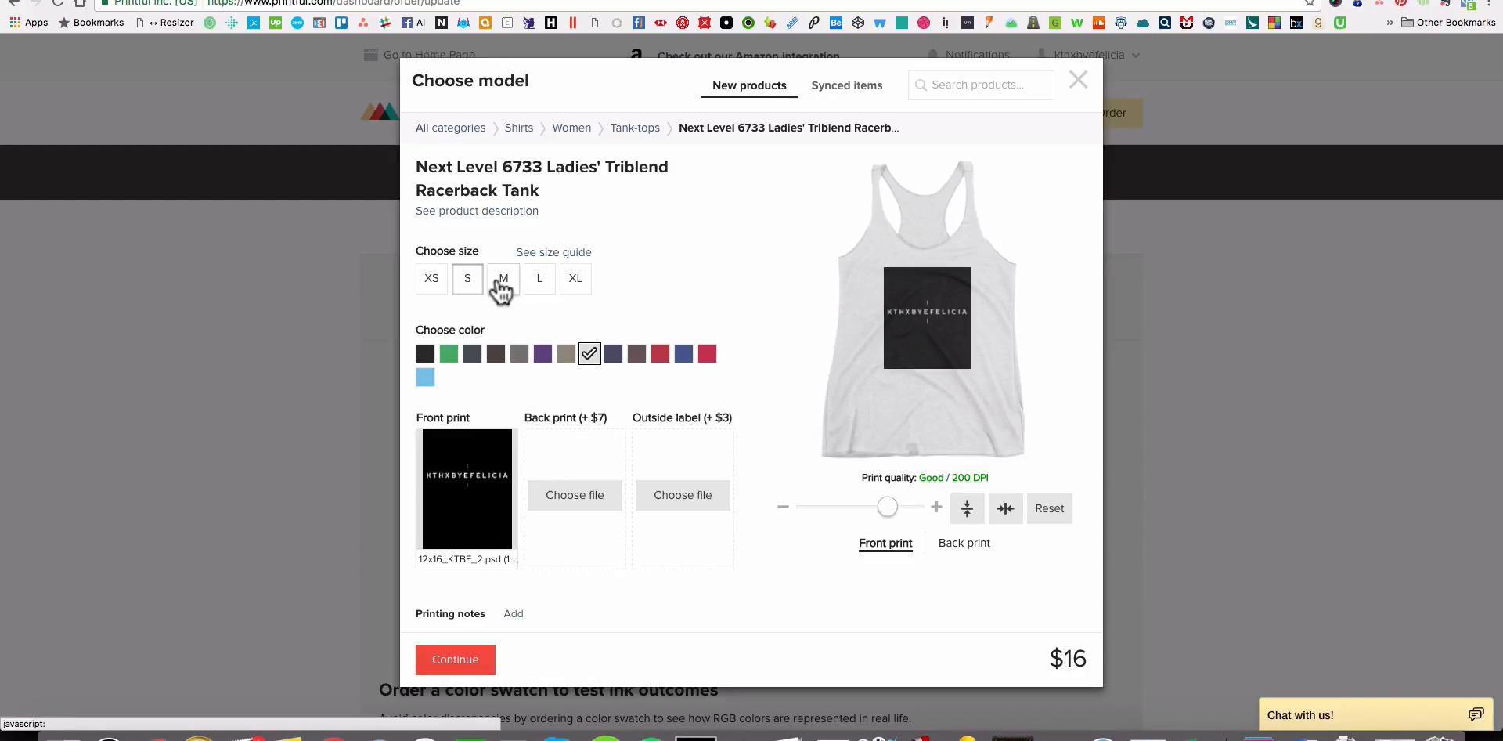
left_click(540, 284)
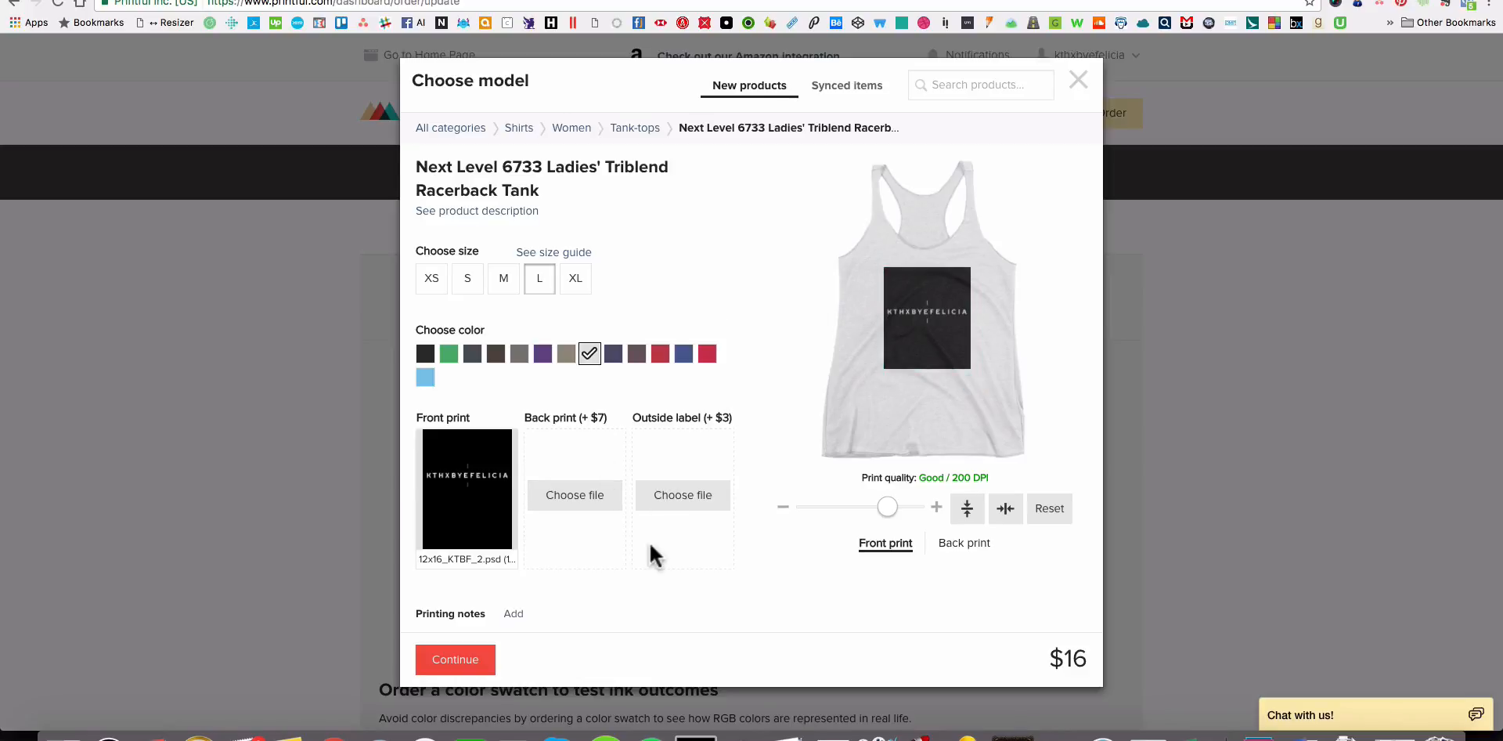
scroll(648, 552, "down", 2)
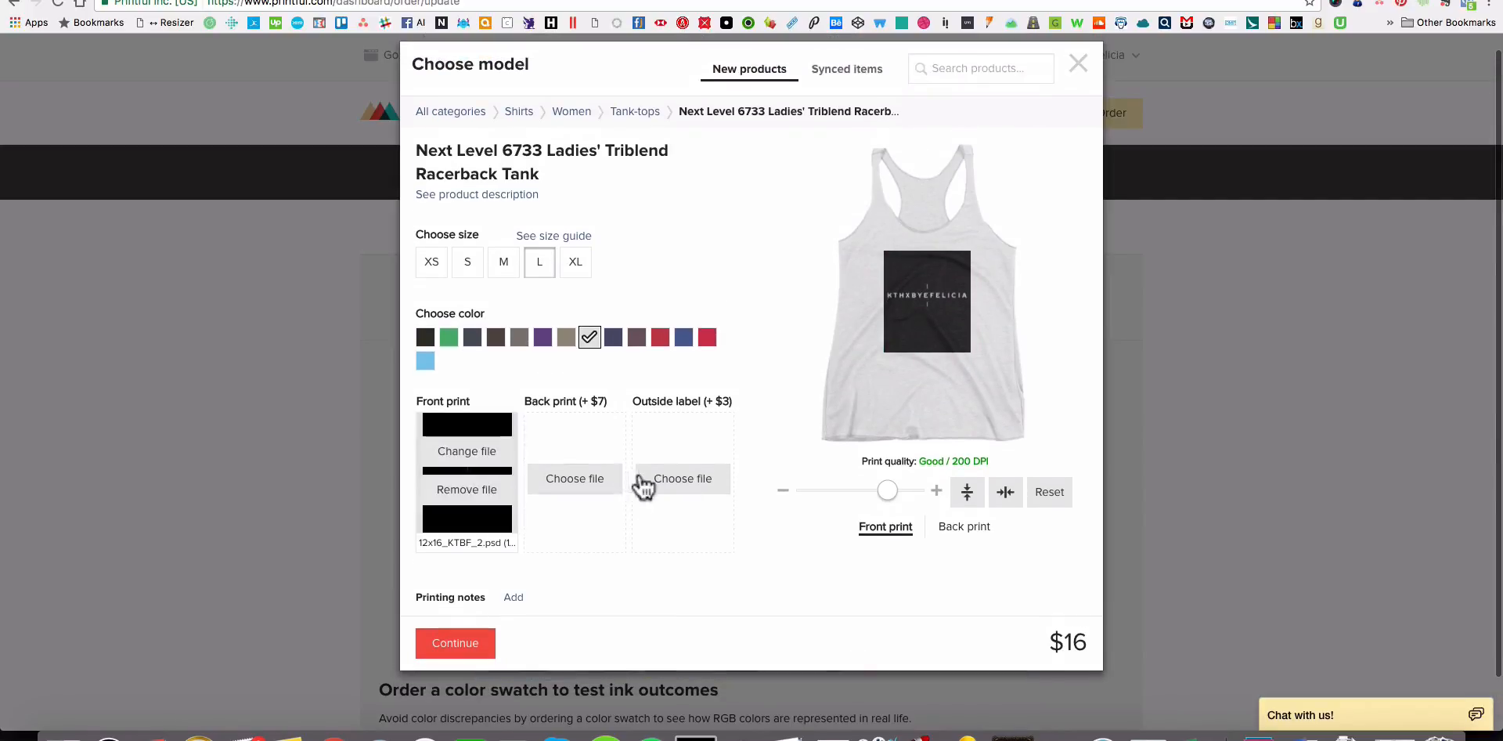
scroll(517, 395, "down", 1)
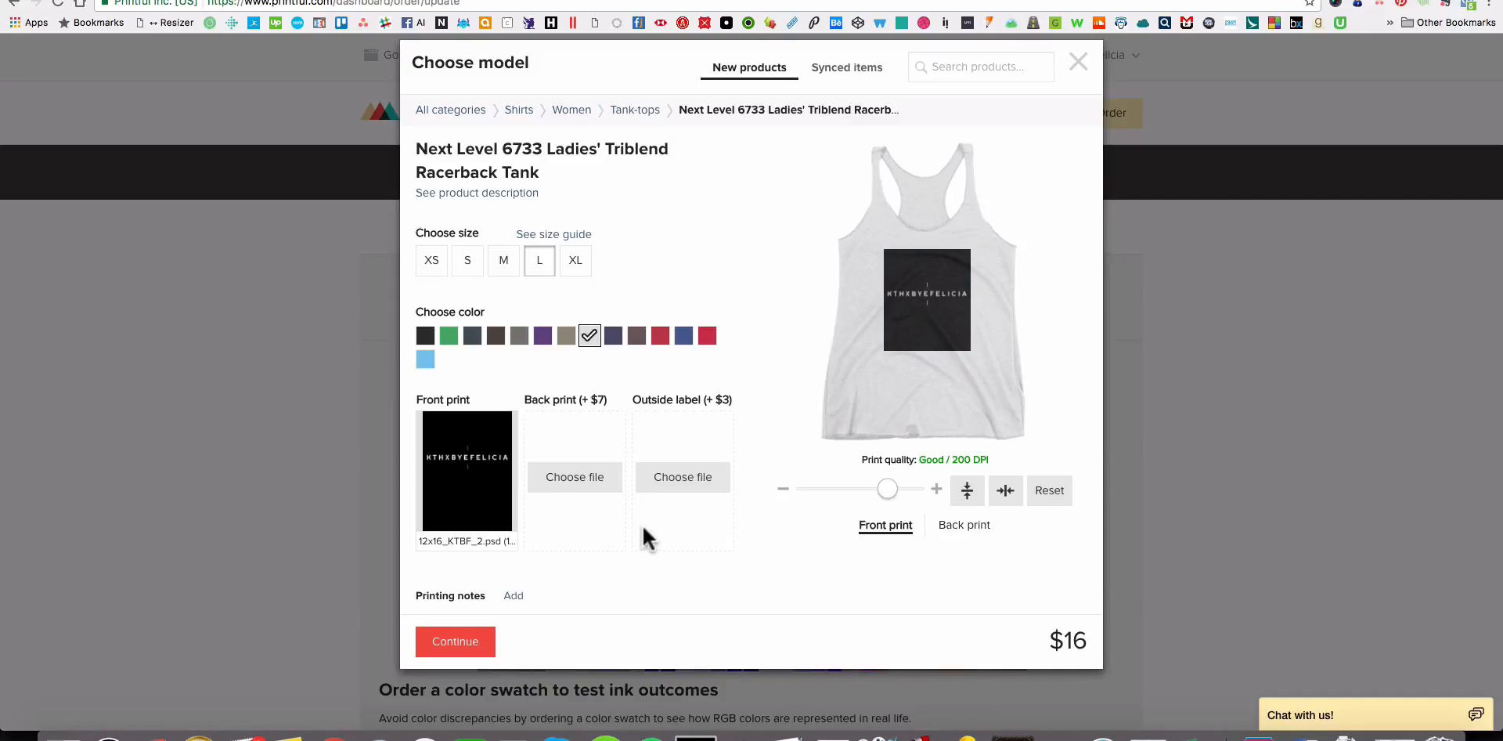
Use the ktbf_stickers_2.75x1.7 logo file with gray lettering as the outside label and add the tank to the order.
left_click(687, 485)
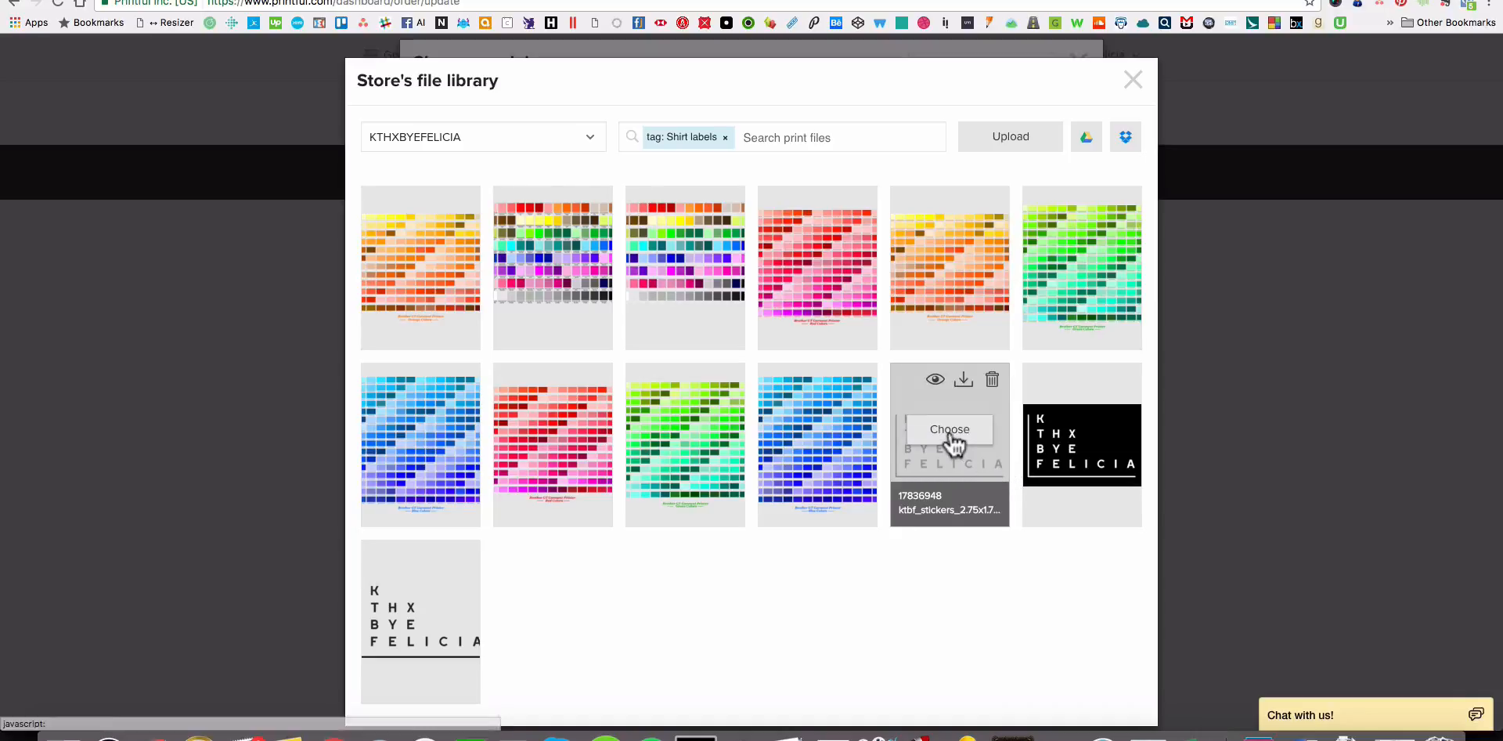
left_click(950, 430)
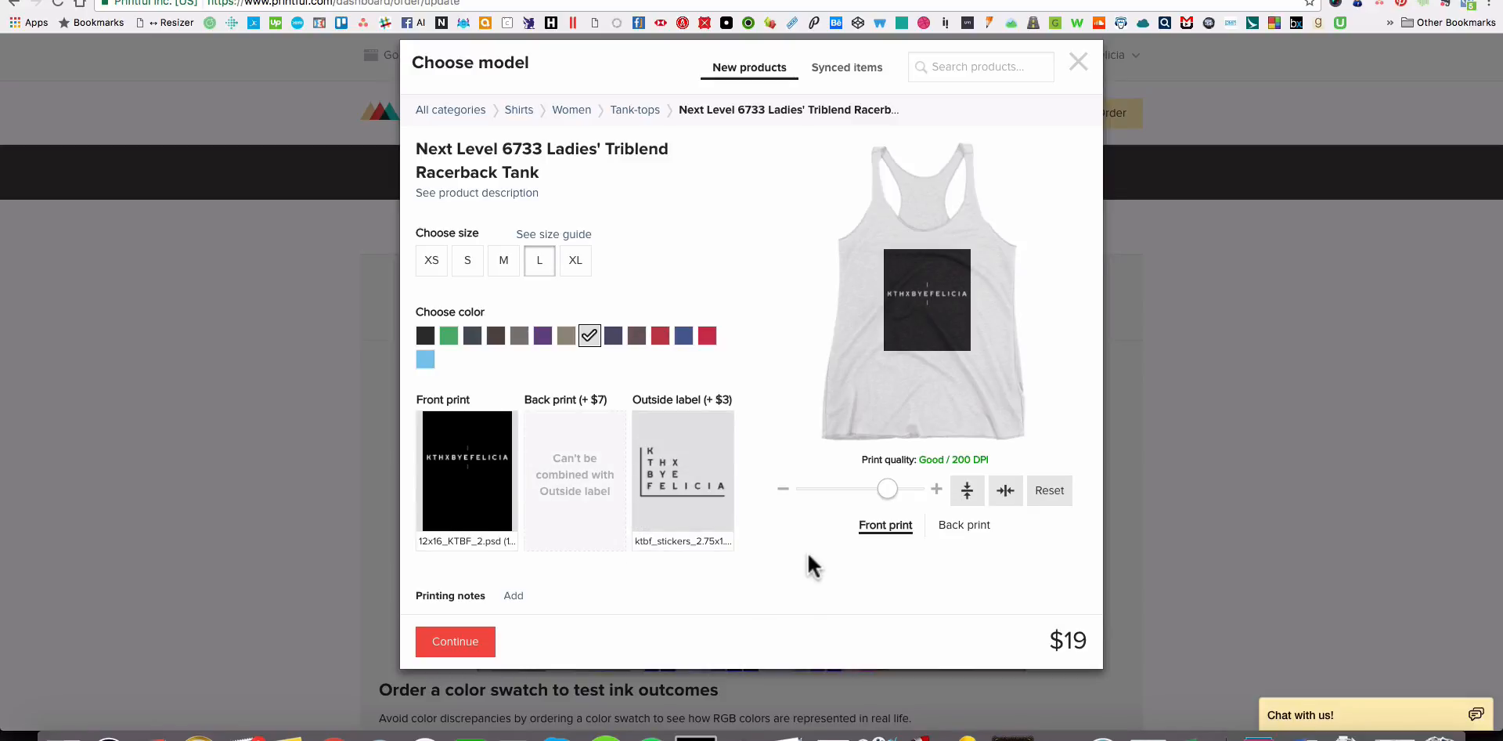
scroll(766, 562, "down", 2)
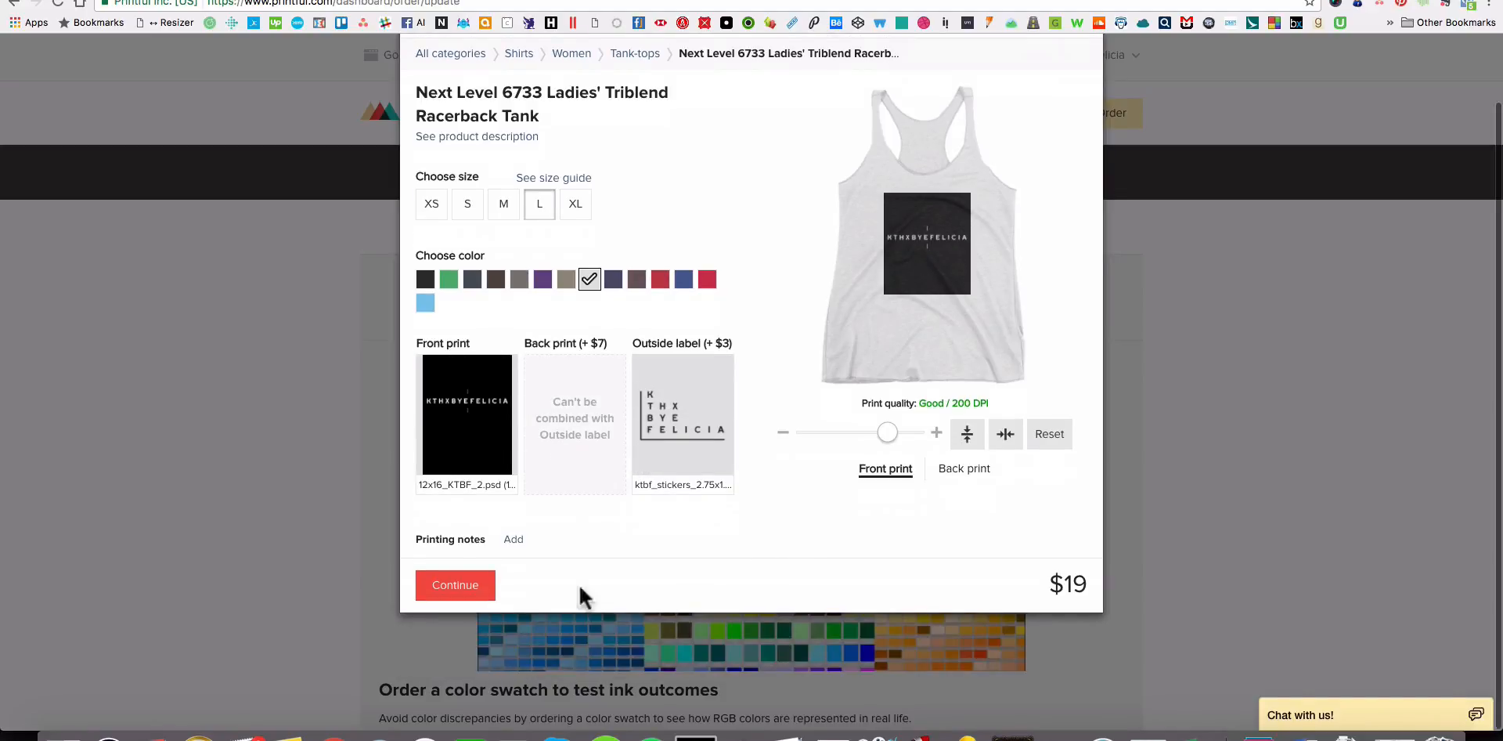
left_click(470, 593)
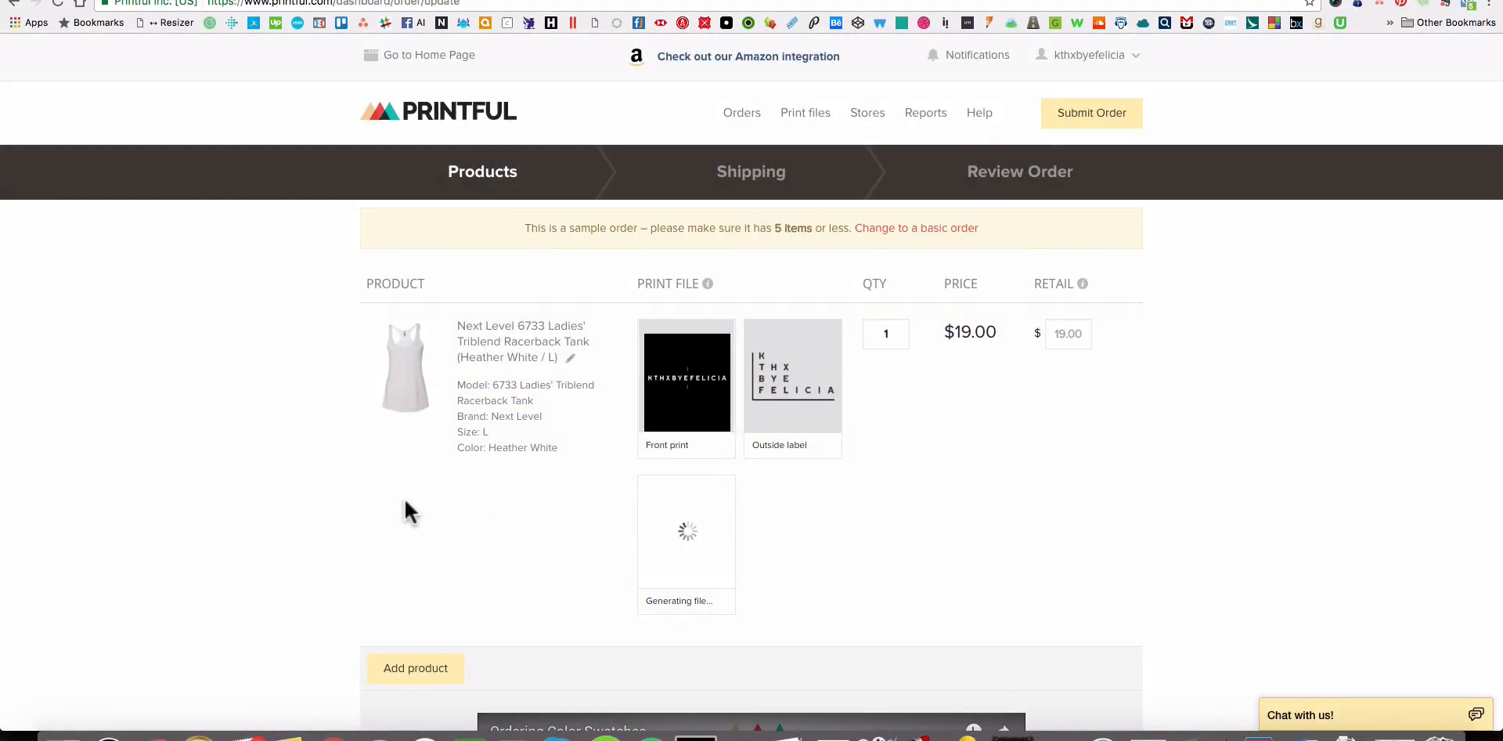
Review the sample order's subtotal, discount and total, and the notice about the sample item limit.
scroll(402, 513, "down", 10)
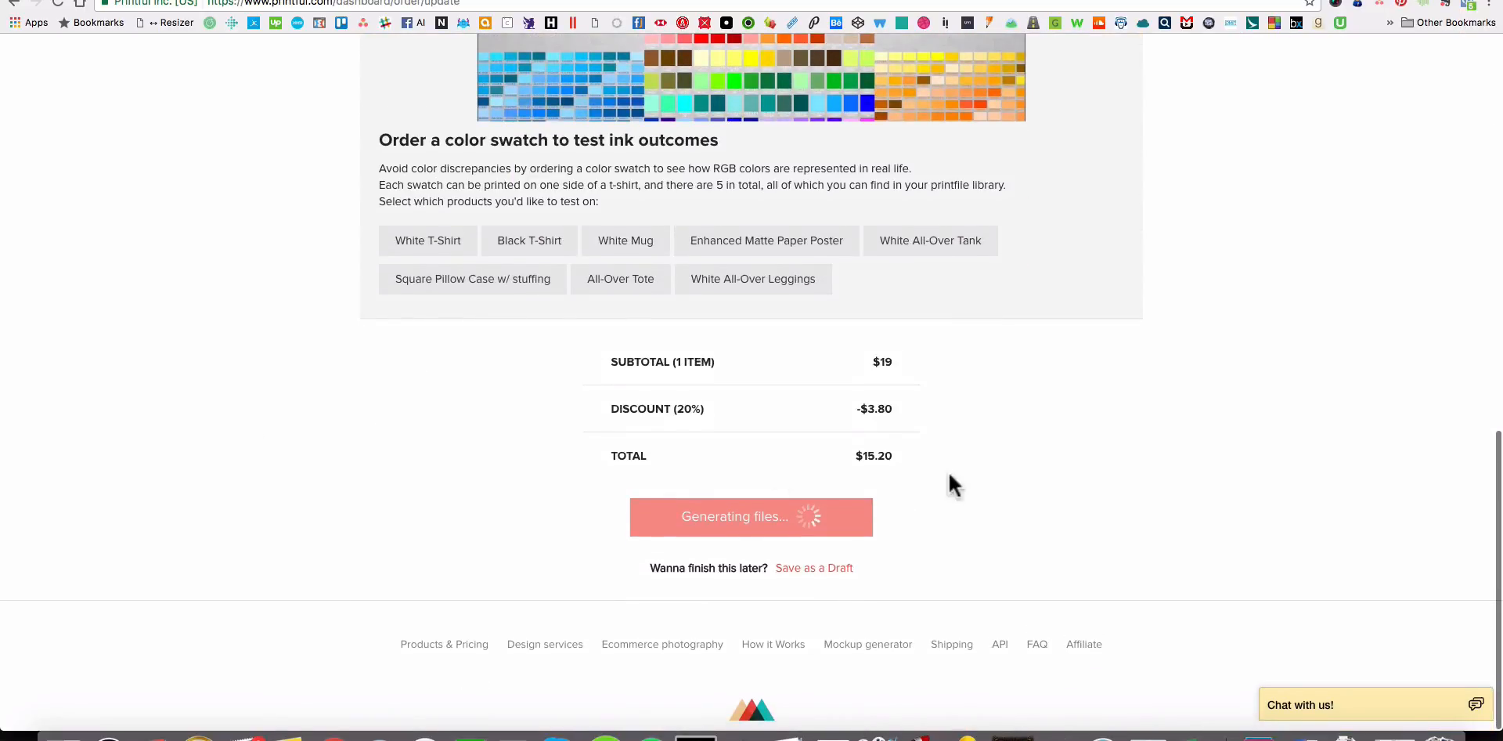
scroll(407, 443, "up", 15)
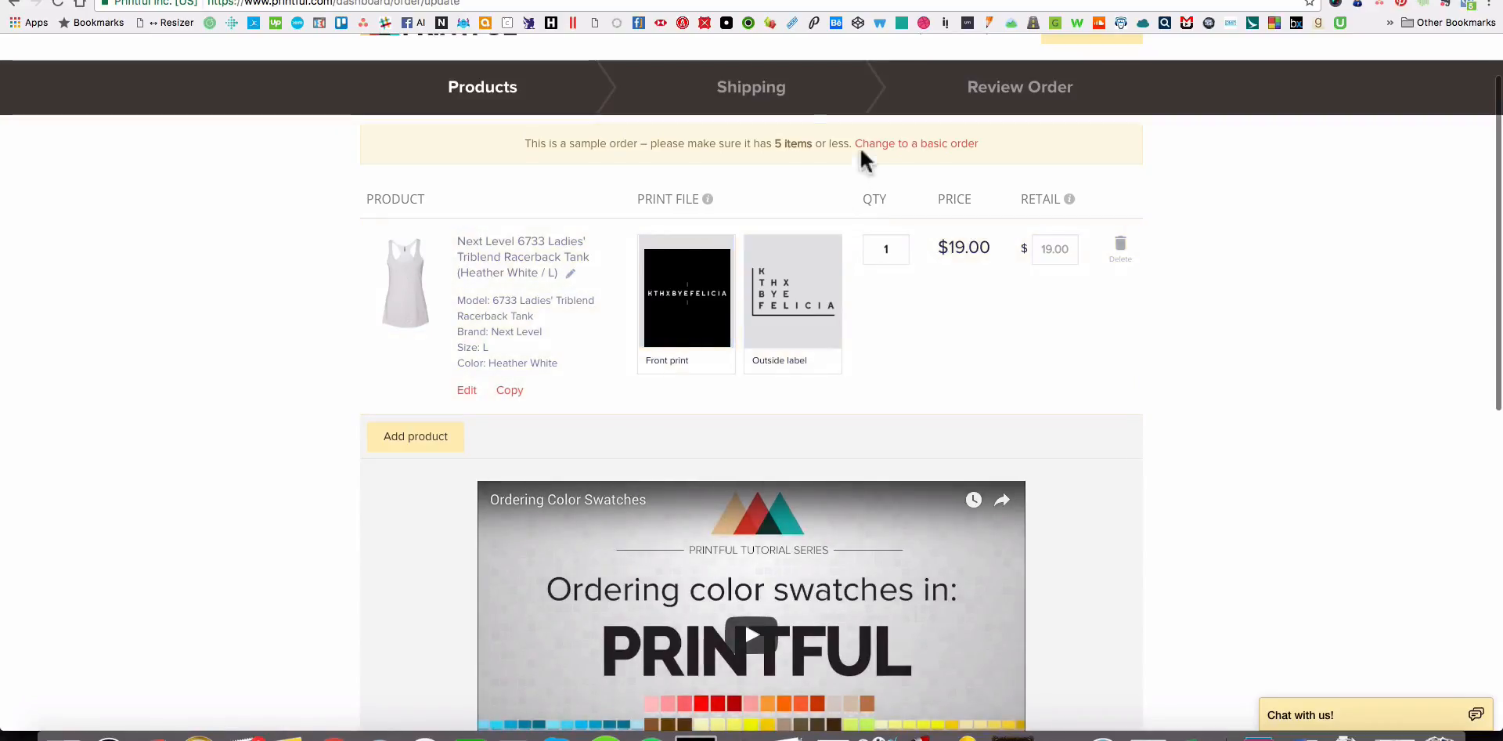
left_click_drag(814, 143, 769, 144)
left_click(1167, 398)
scroll(1167, 398, "down", 3)
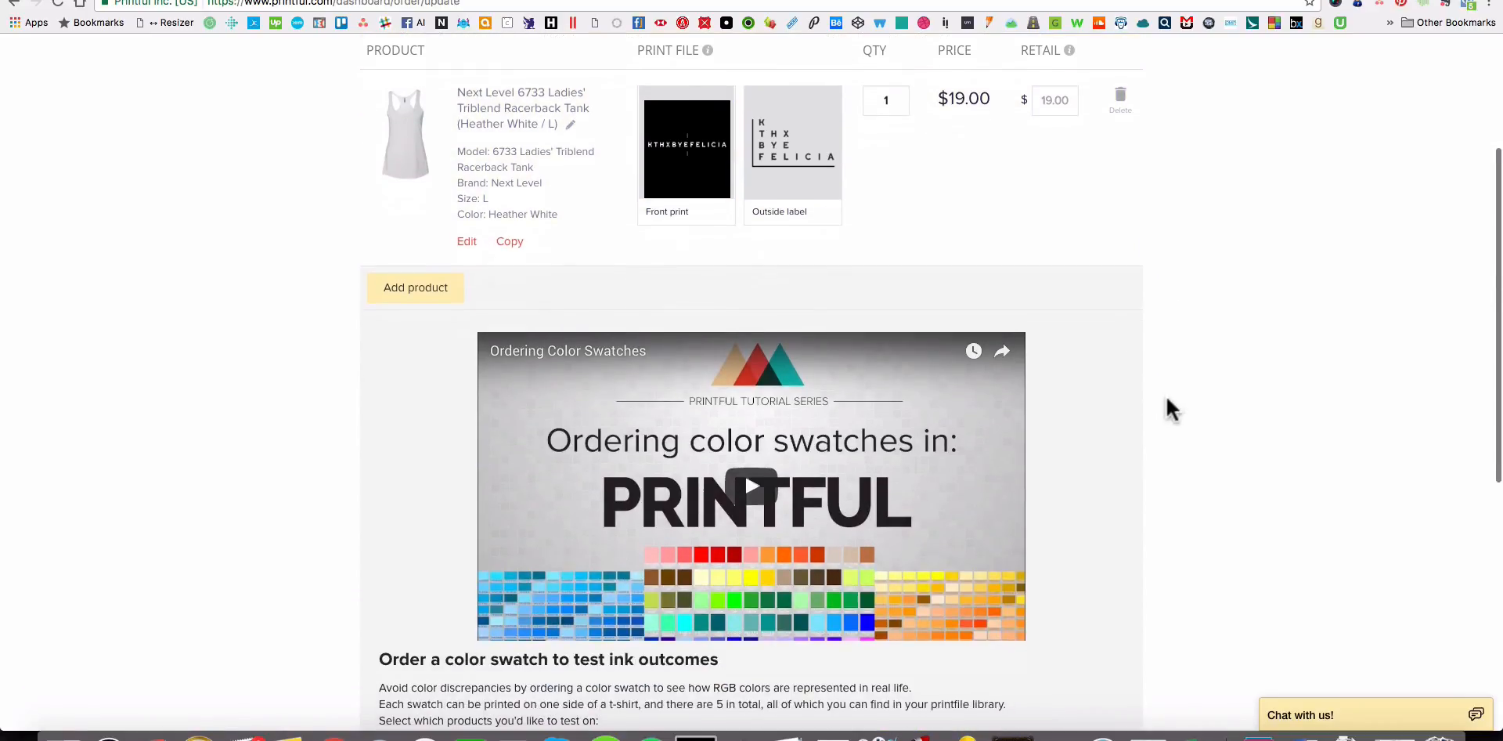
Start adding another product to the order and choose the Alternative 4031 Satin Jersey Ladies' Shirttail Tank from women's tank-tops.
left_click(387, 293)
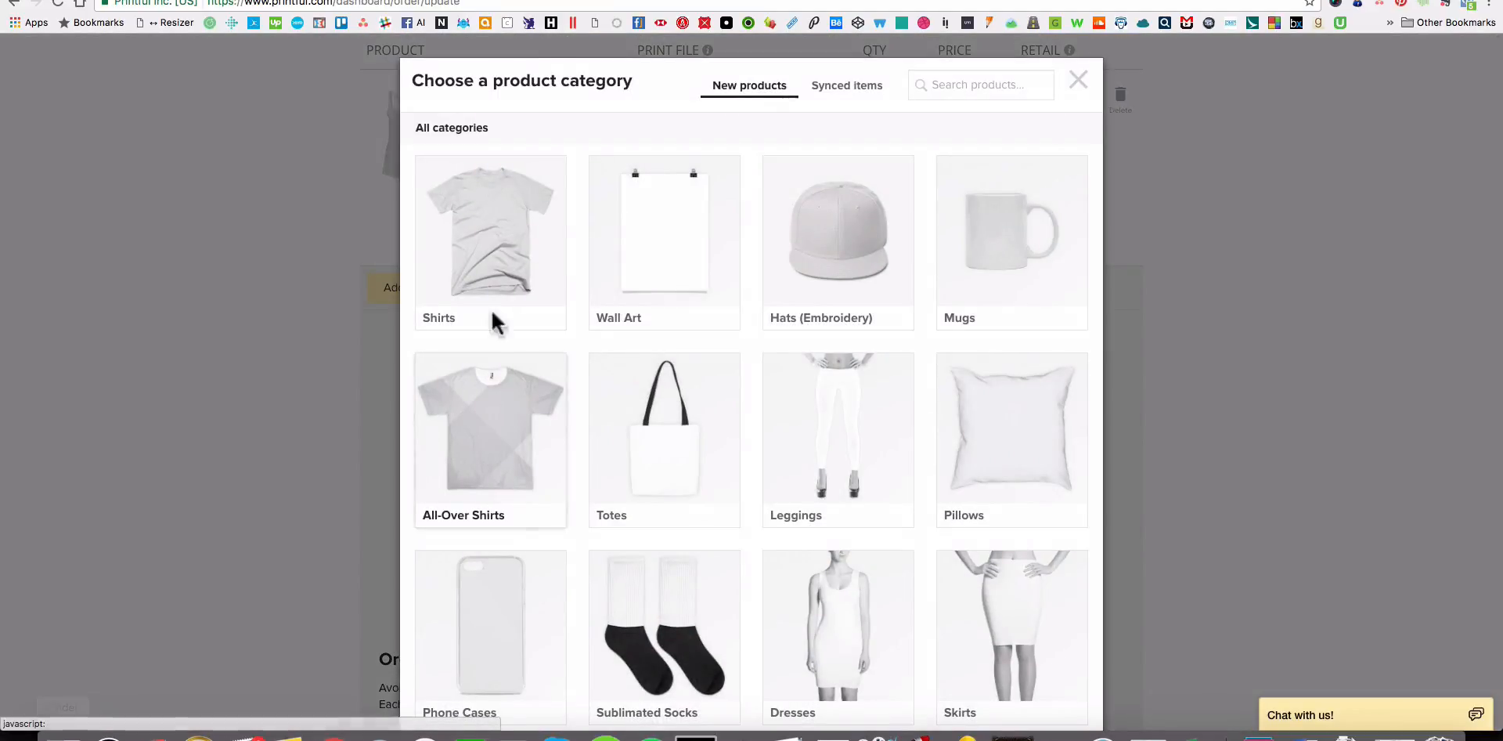
left_click(491, 313)
left_click(811, 370)
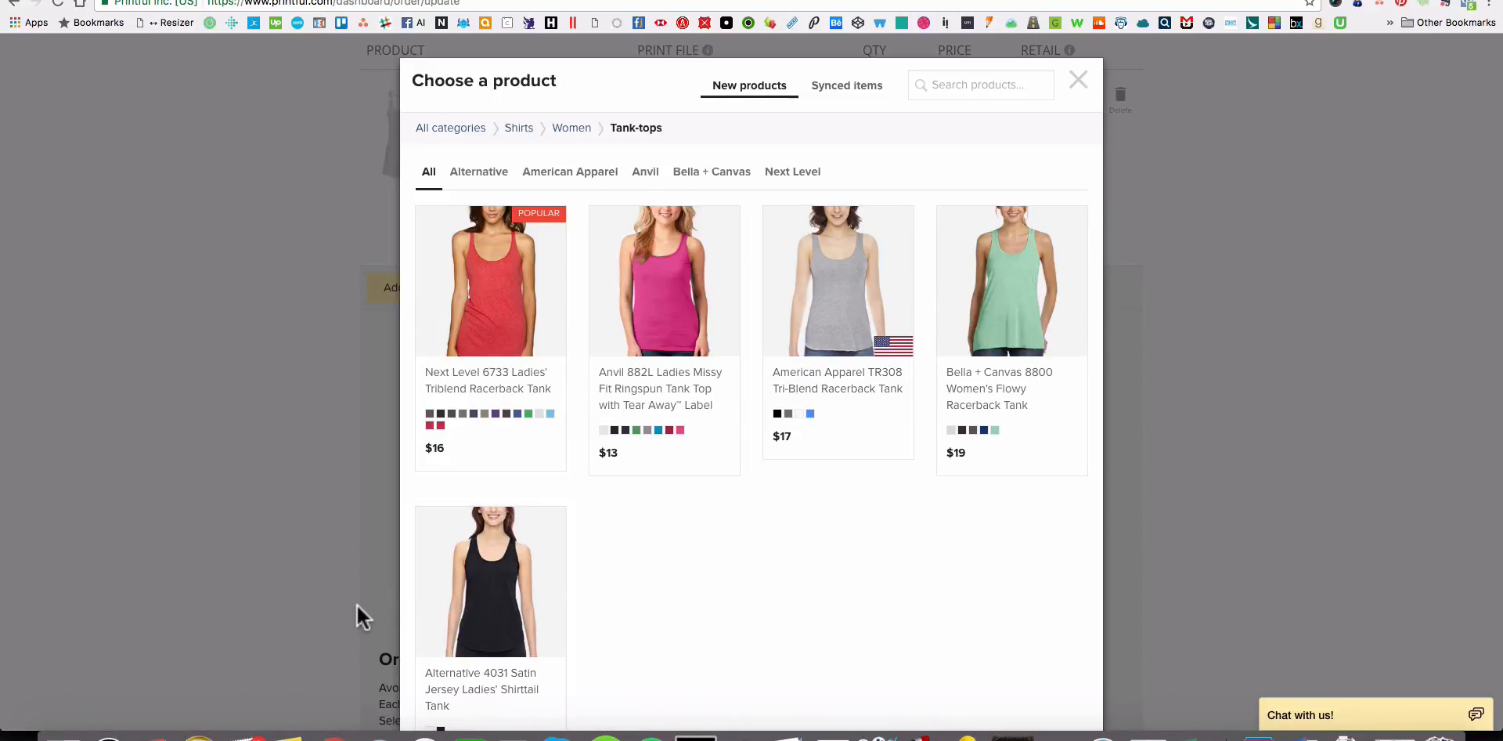
scroll(454, 610, "down", 2)
left_click(486, 521)
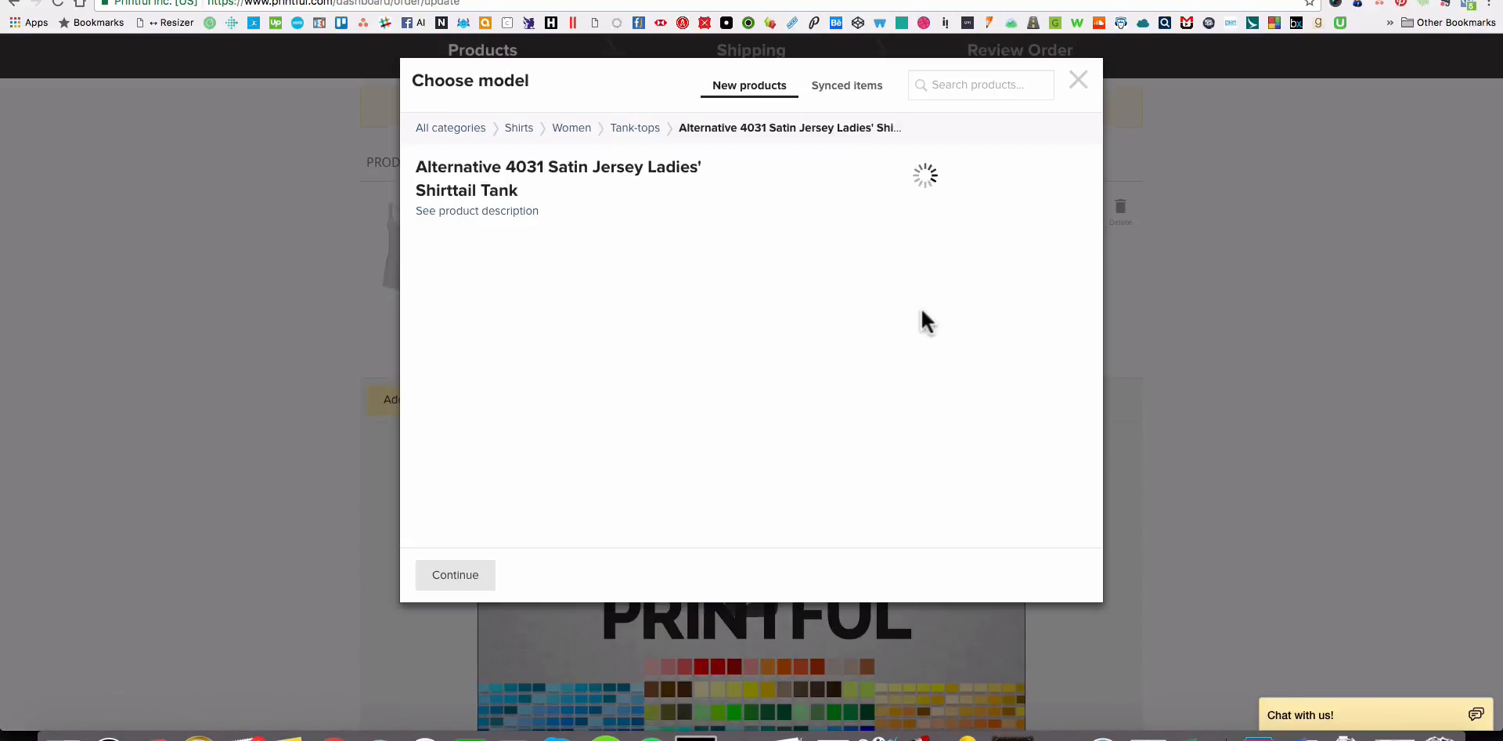
Set the shirttail tank to size L in black and use 12x16_KTBF_2.psd as its front print.
left_click(501, 282)
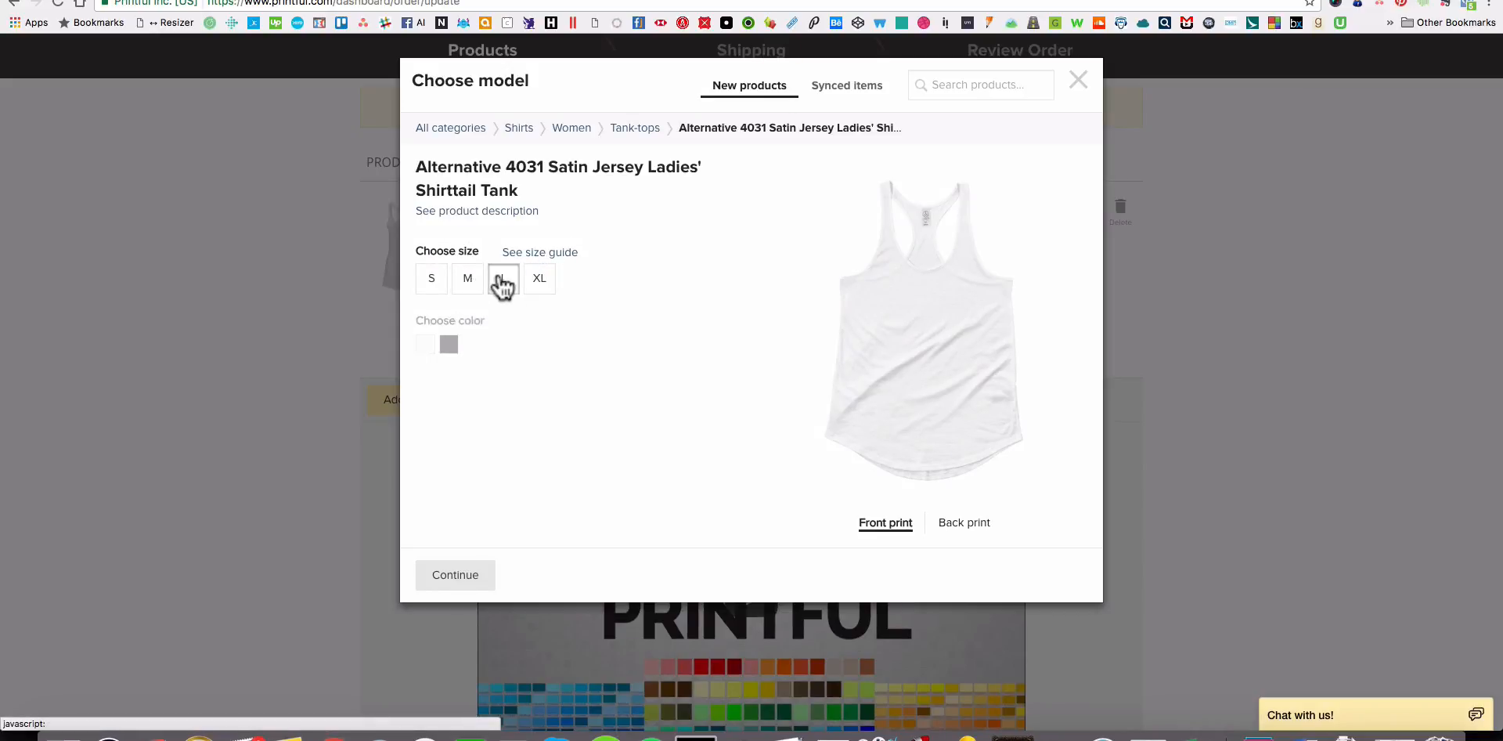
left_click(449, 354)
left_click(473, 474)
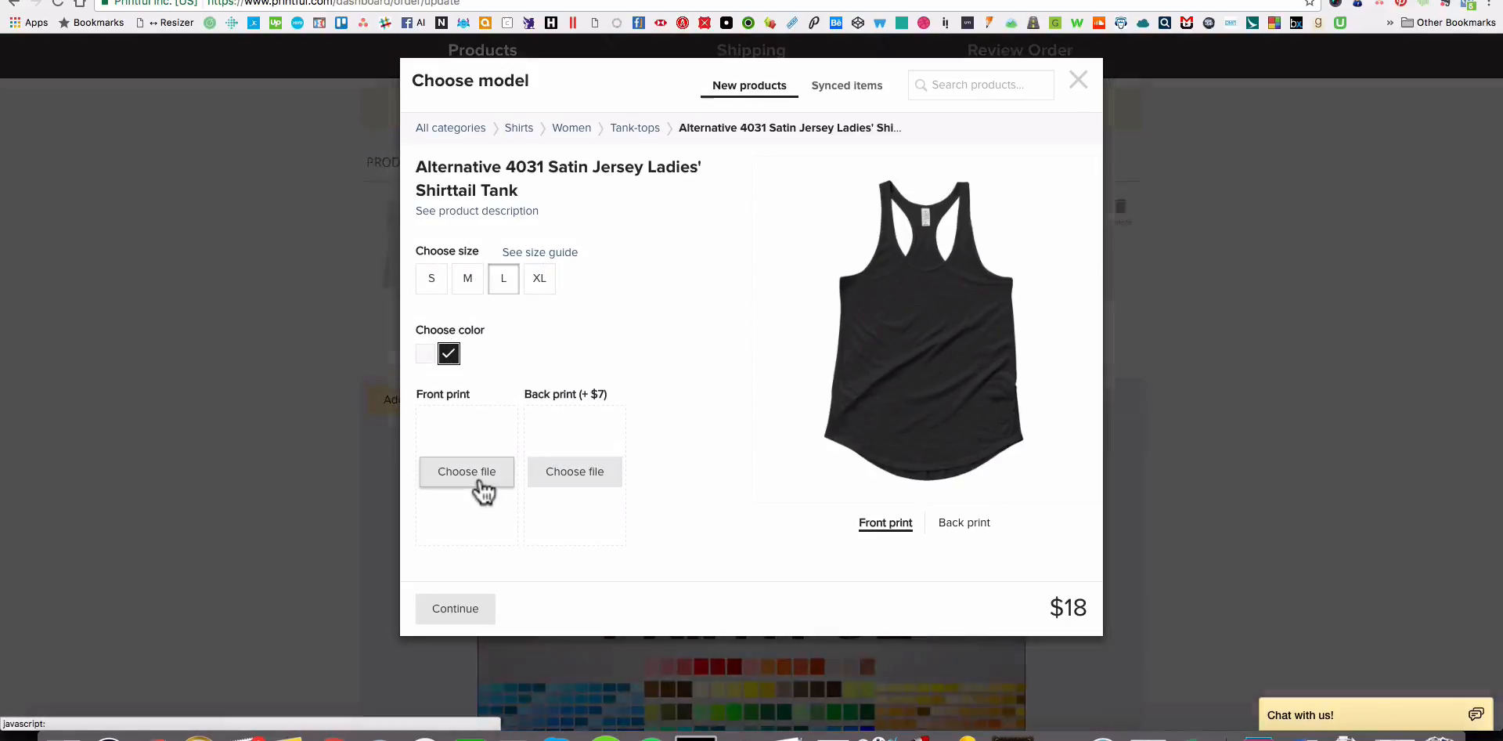
left_click(971, 435)
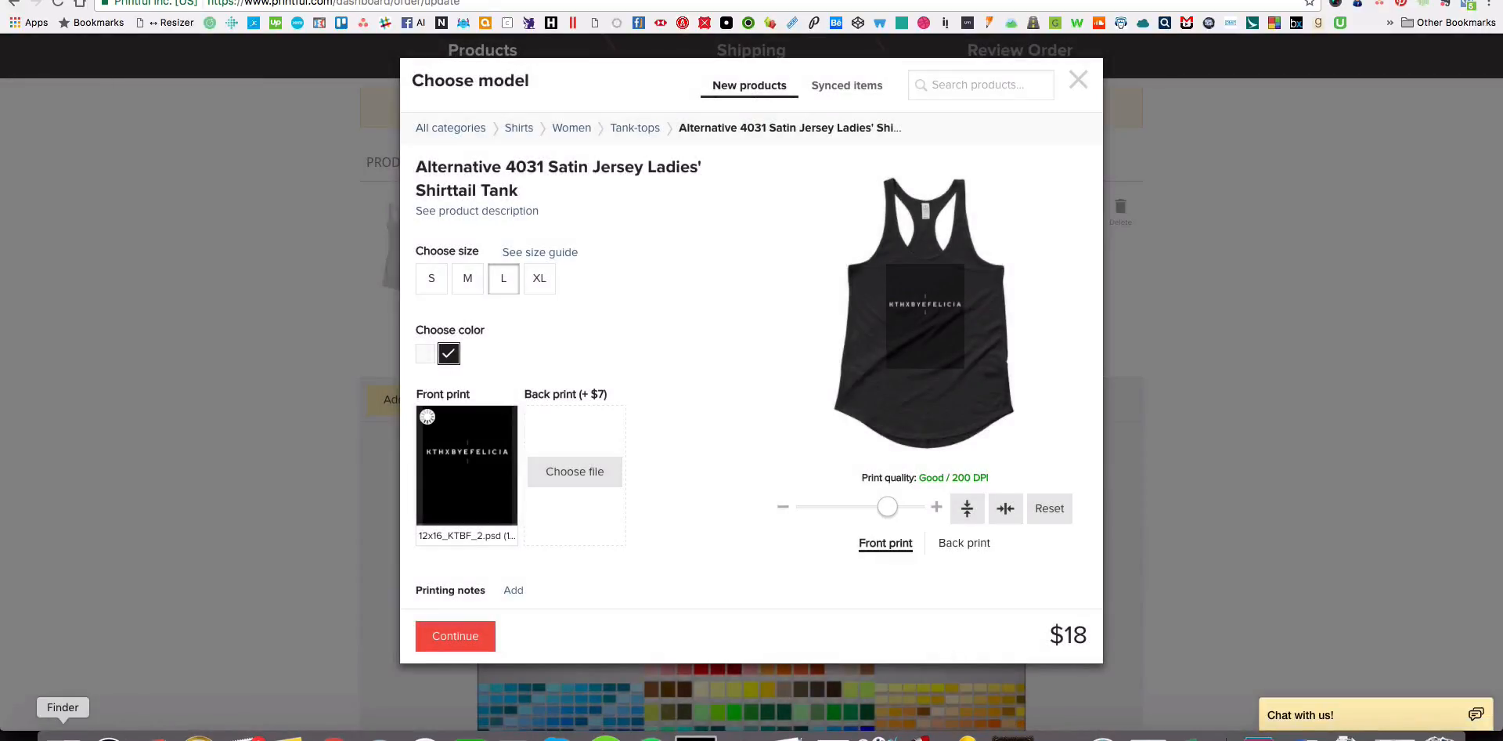
Check the tank mockup in Finder, shift the front print slightly lower on the shirttail tank, and add the tank to the order.
left_click(63, 735)
left_click(980, 349)
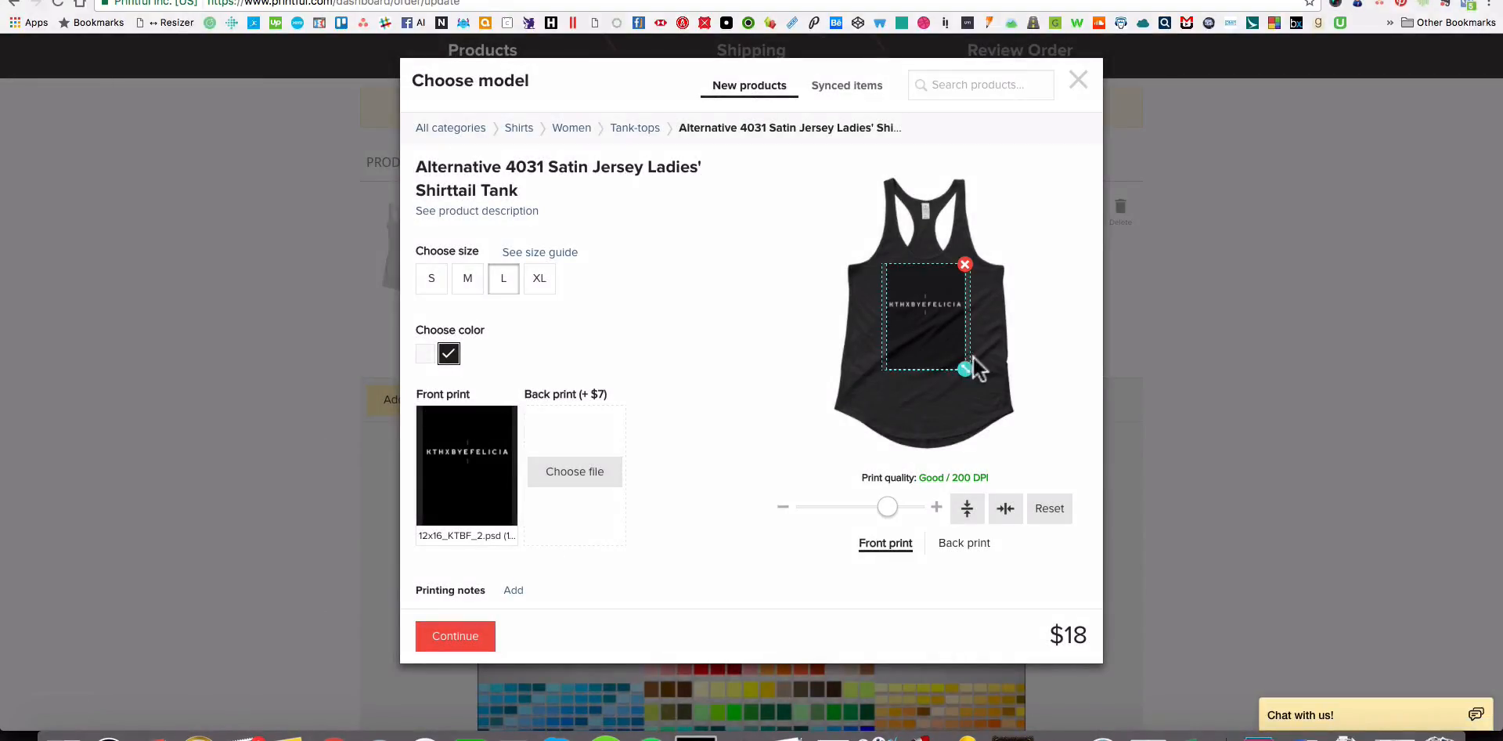
left_click_drag(944, 349, 943, 359)
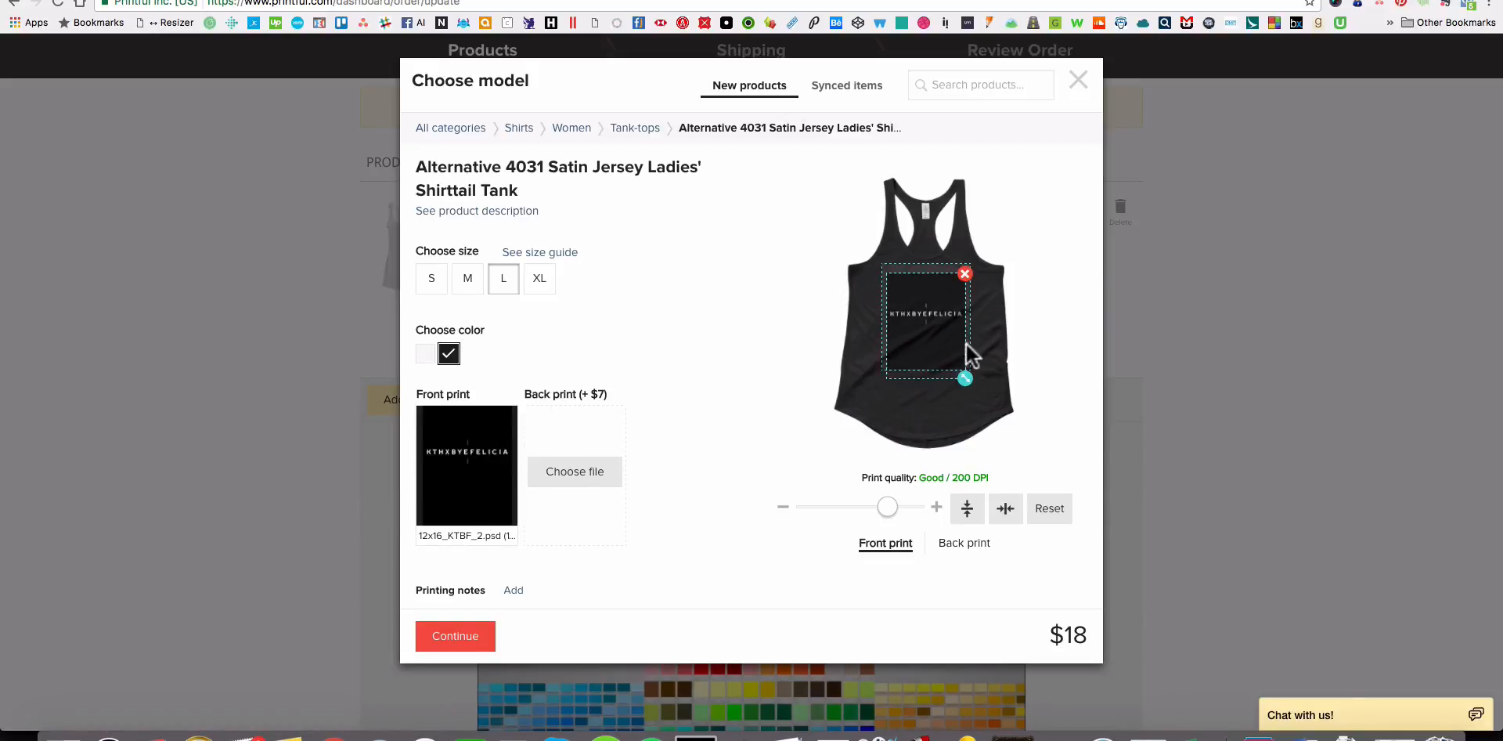
scroll(645, 537, "down", 1)
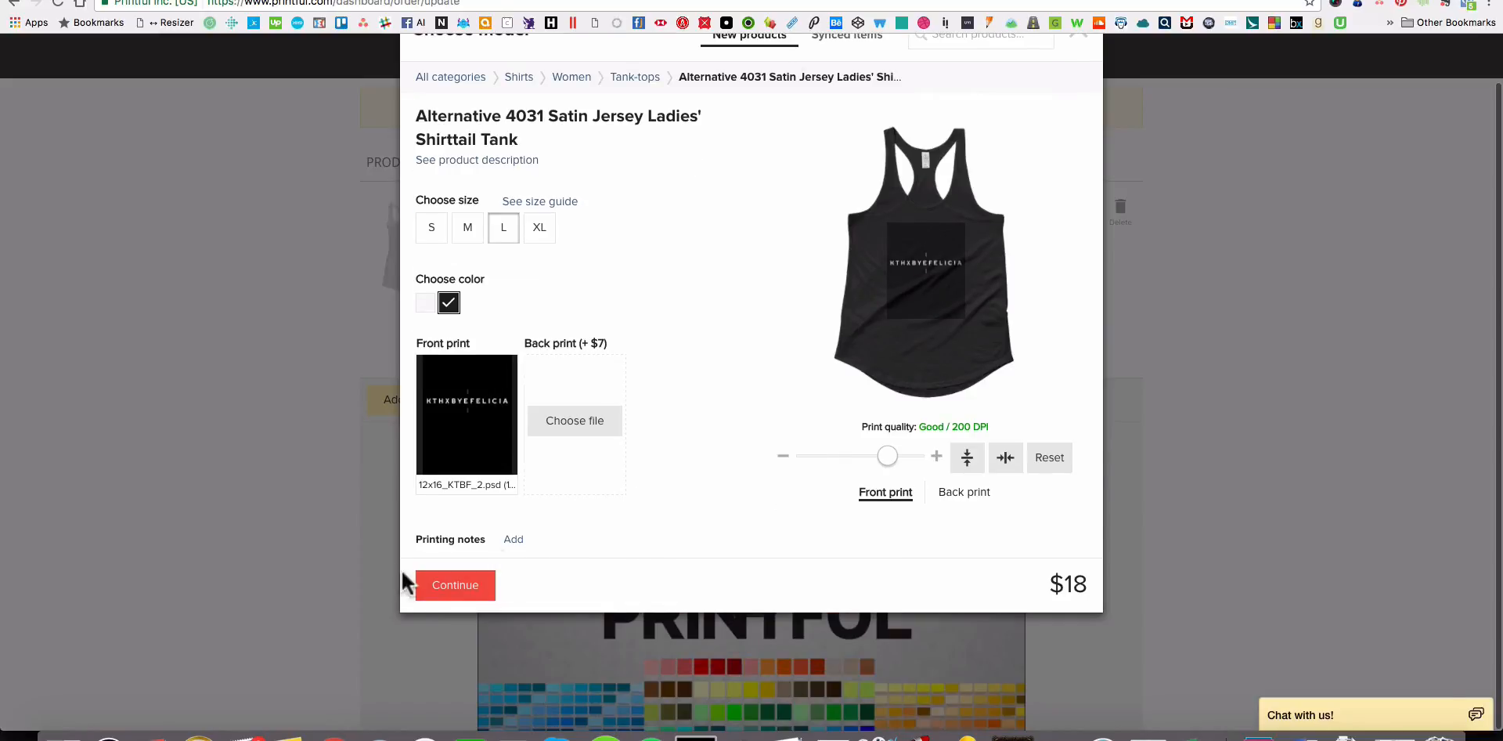
left_click(445, 595)
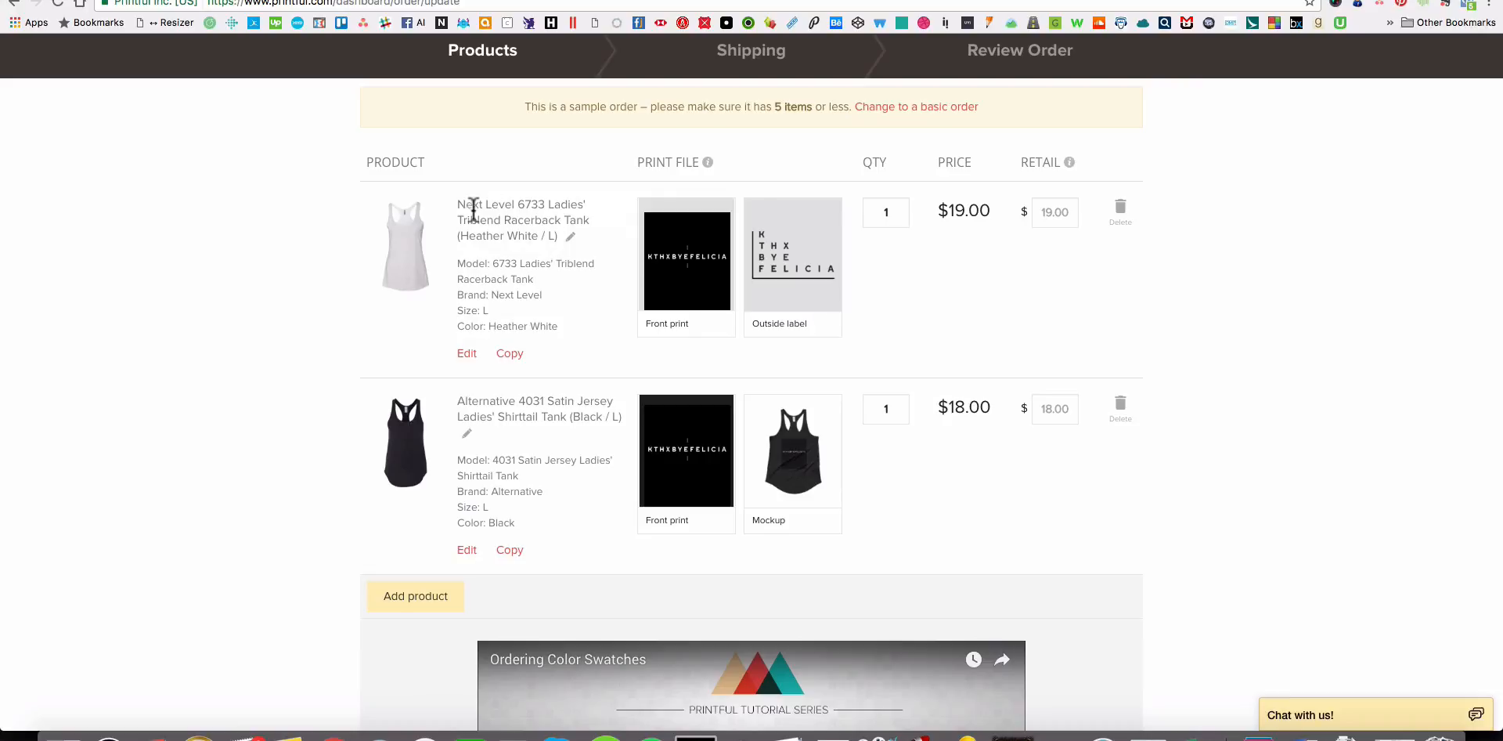
left_click_drag(465, 205, 587, 221)
left_click(533, 231)
Start adding another product, then open the 12x16_KTBF_NoSleeve mockup folder in Finder and move its window beside the product chooser.
left_click(405, 598)
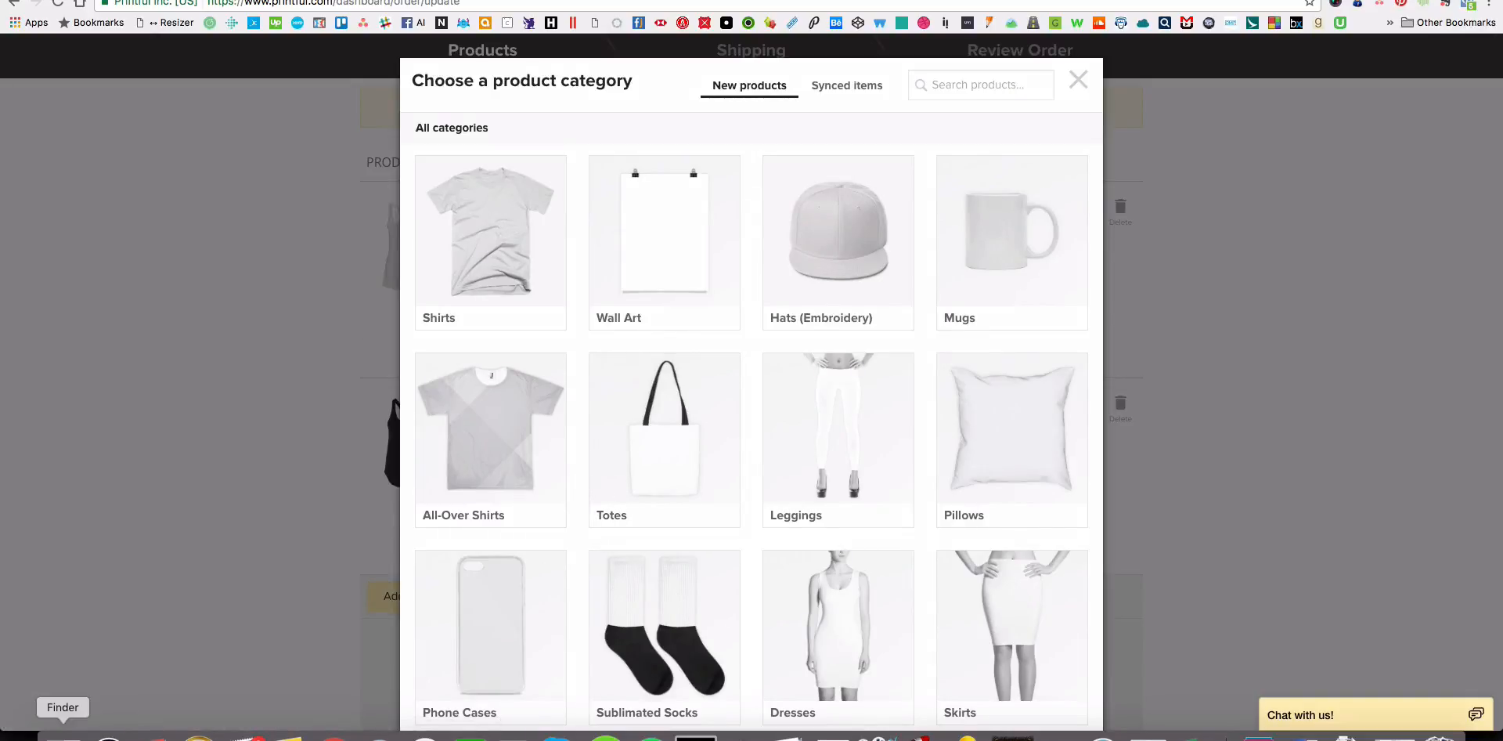
left_click(61, 736)
left_click_drag(144, 166, 282, 155)
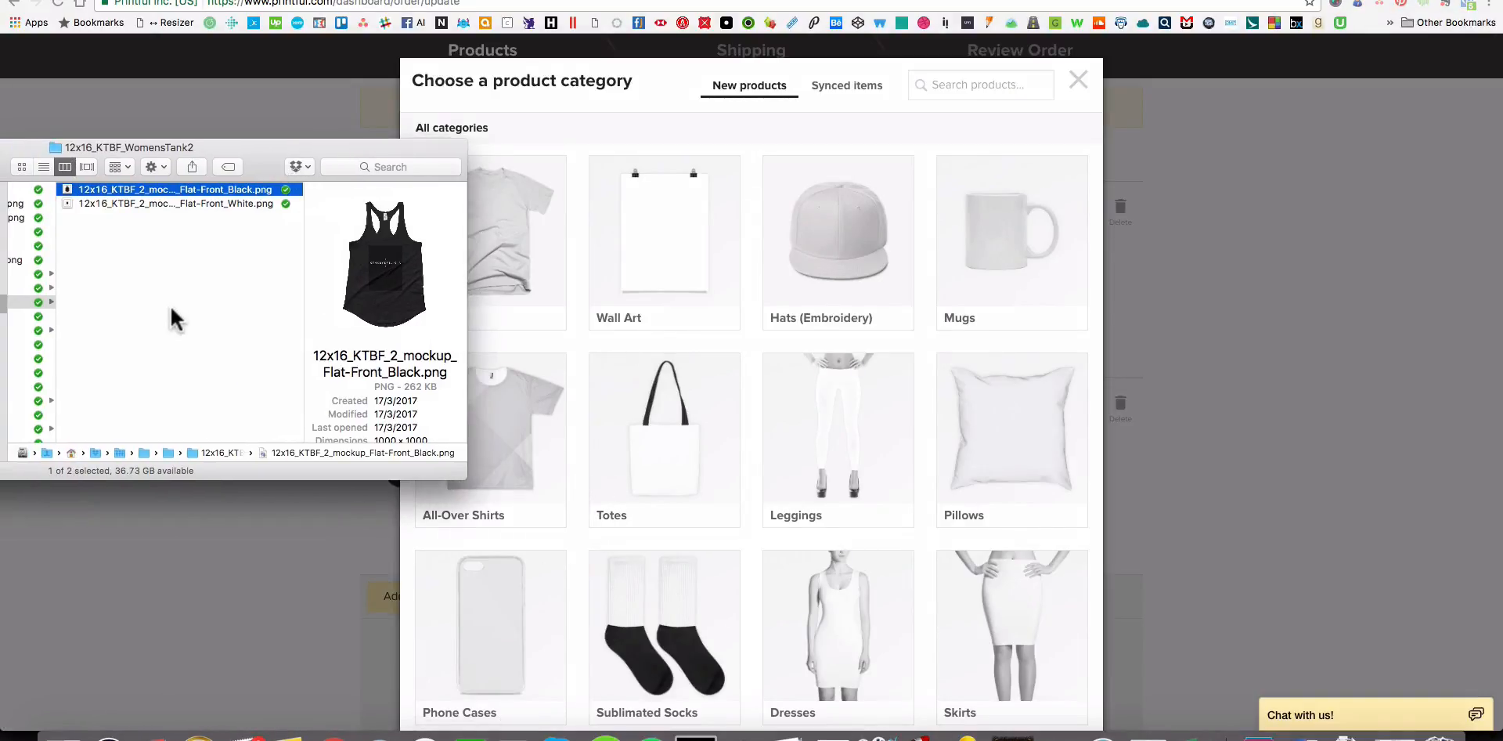
scroll(169, 303, "left", 5)
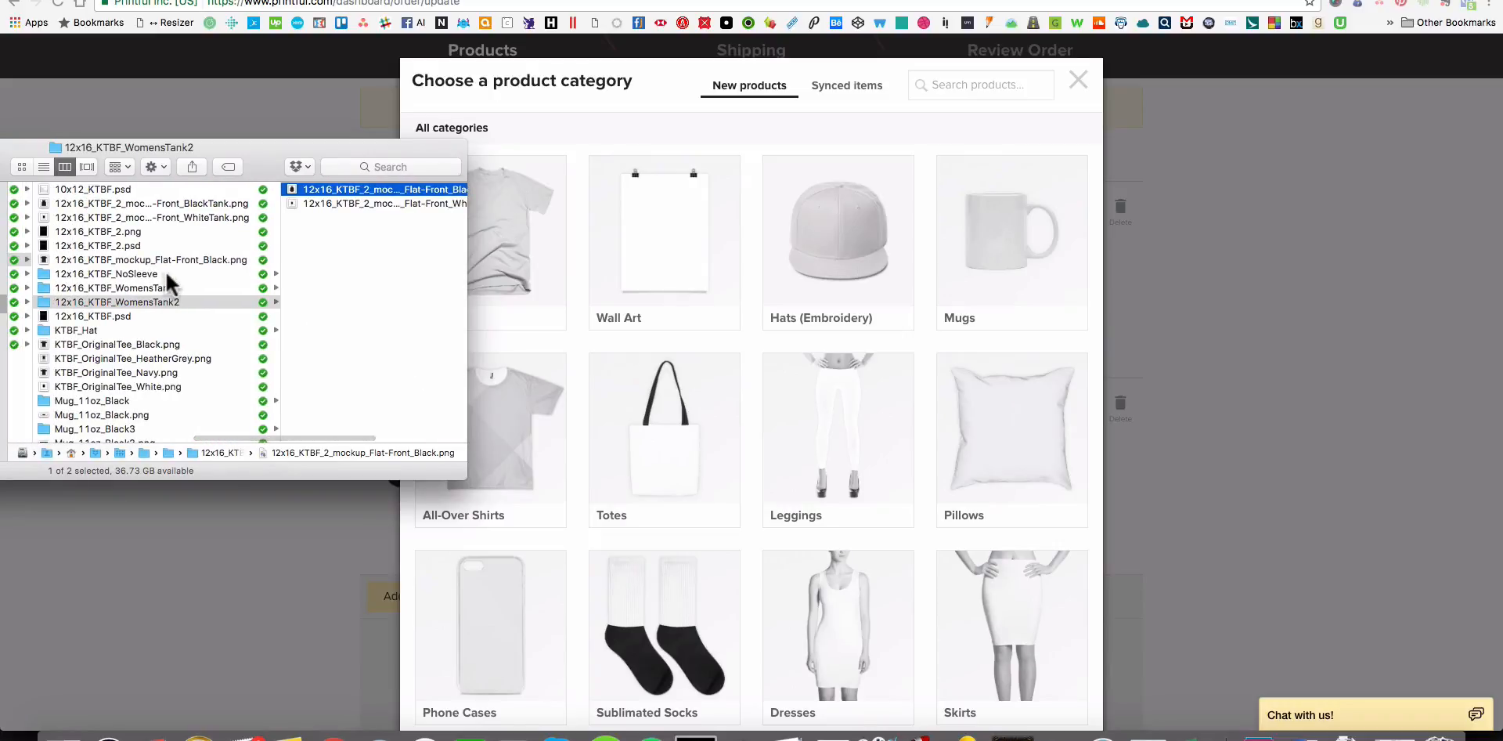
left_click(166, 274)
left_click_drag(285, 152, 208, 166)
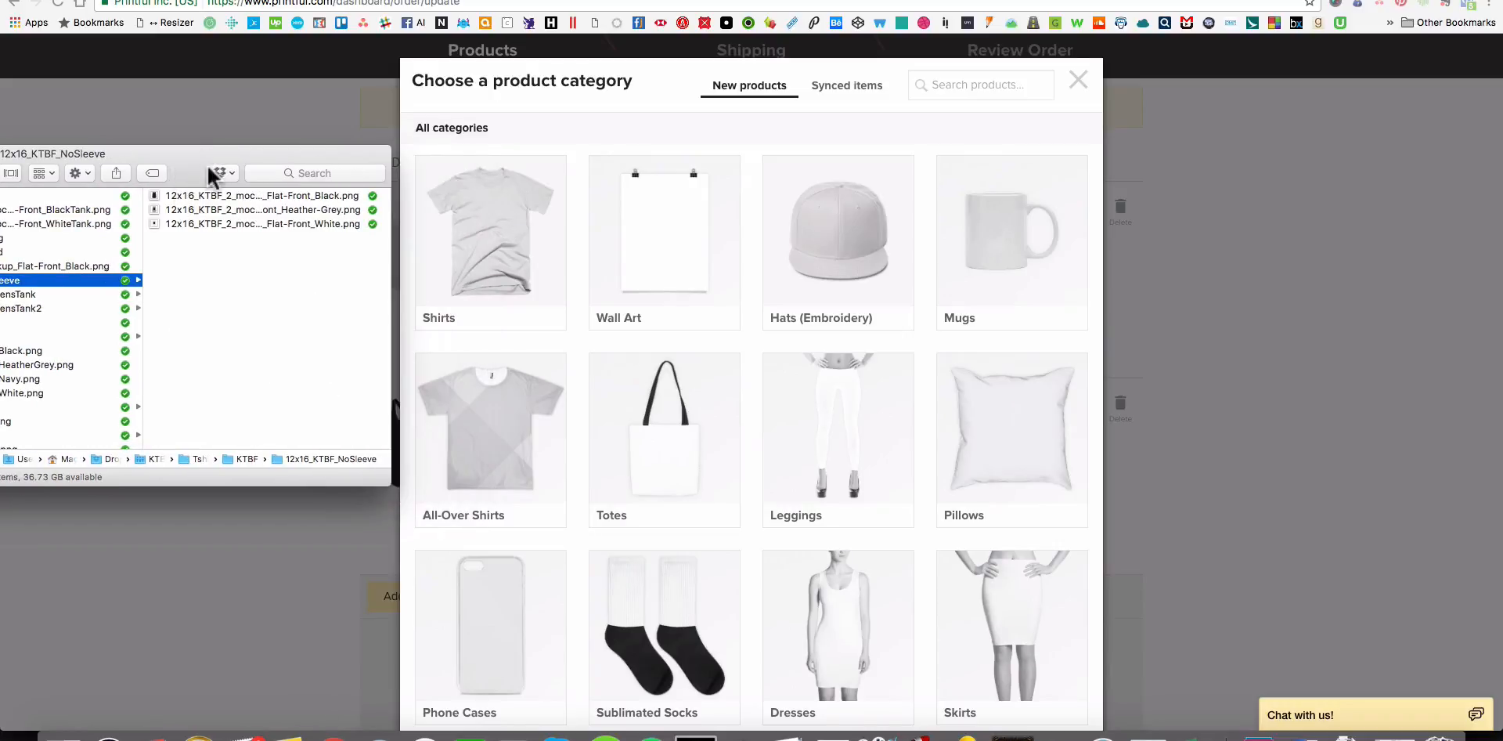
Open the women's T-shirts in the Printful catalogue and look through the models for a sleeveless style.
left_click(461, 249)
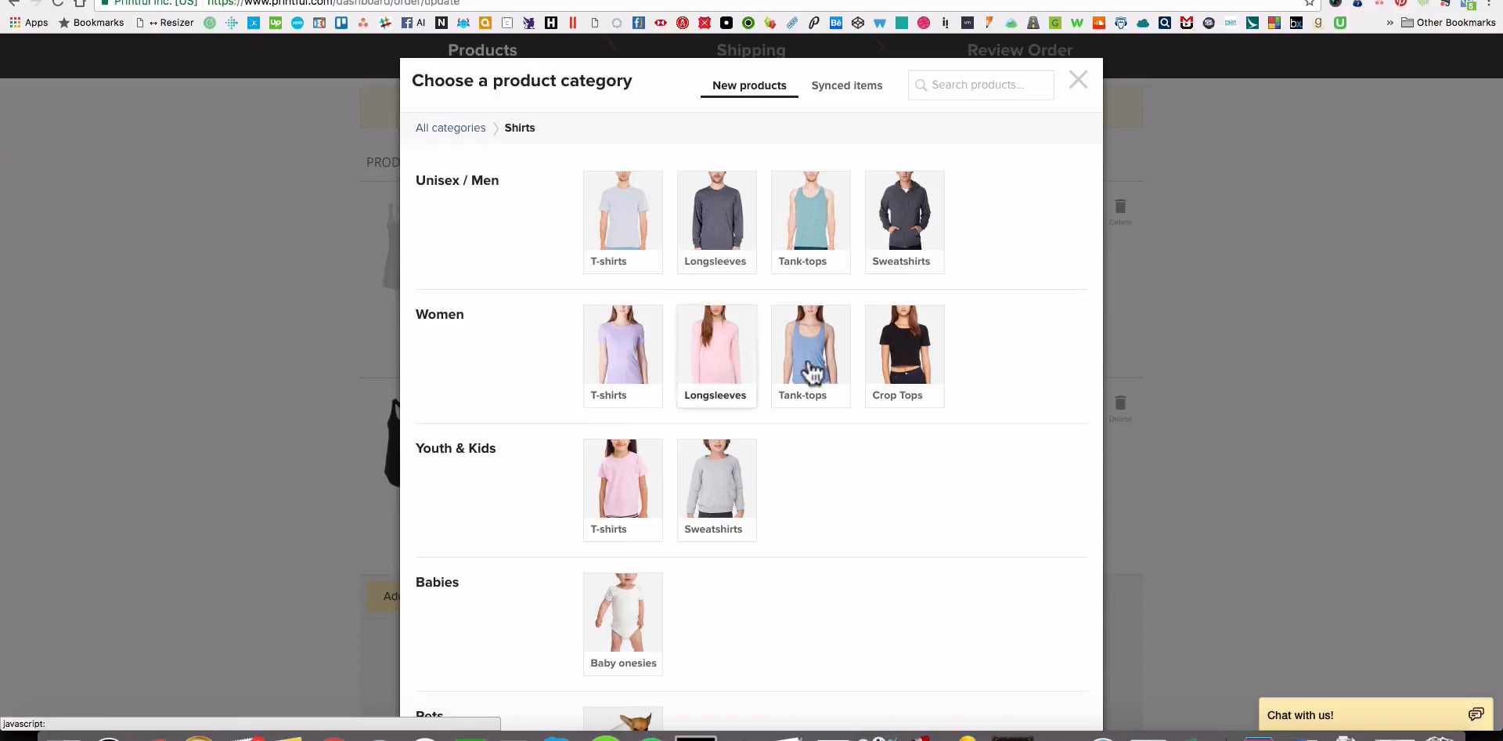
left_click(614, 369)
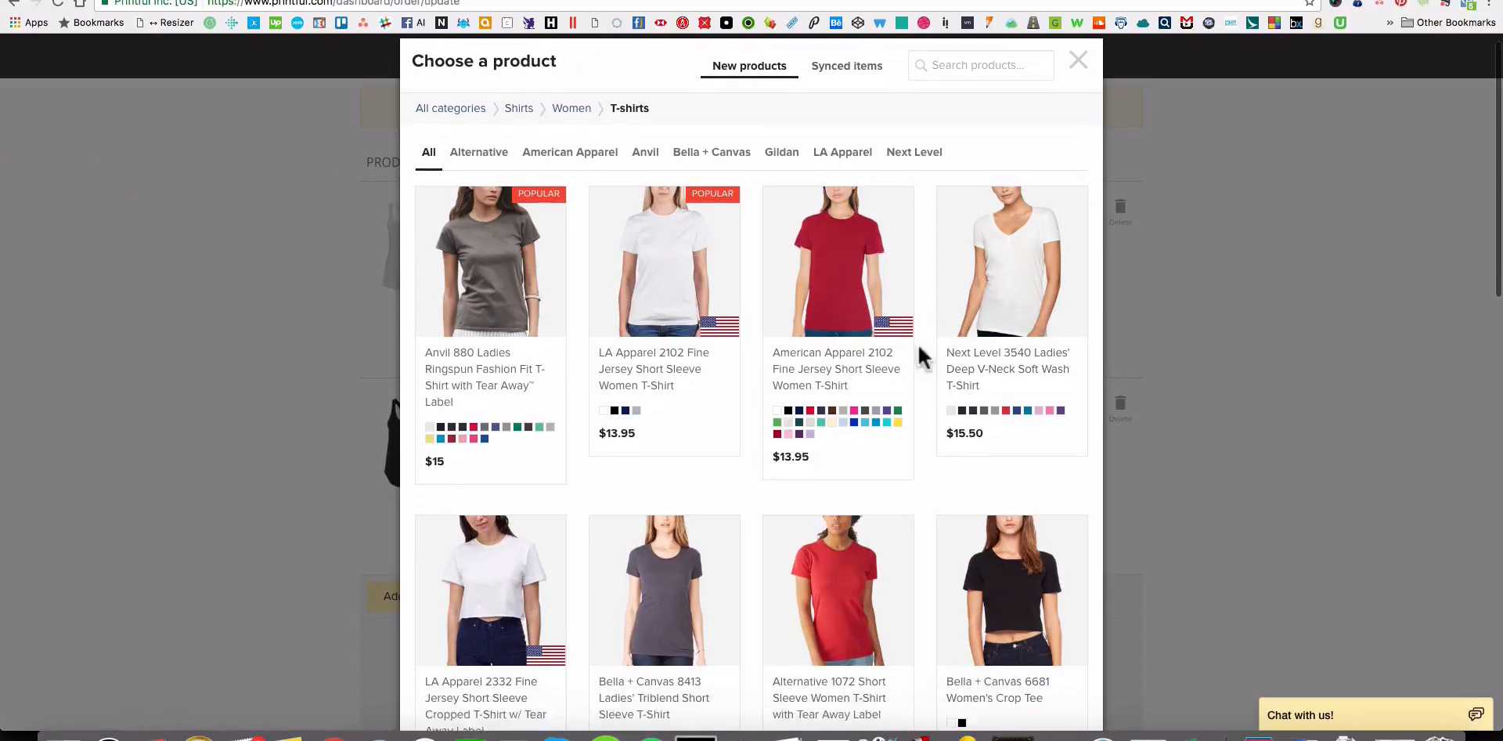
scroll(920, 344, "down", 2)
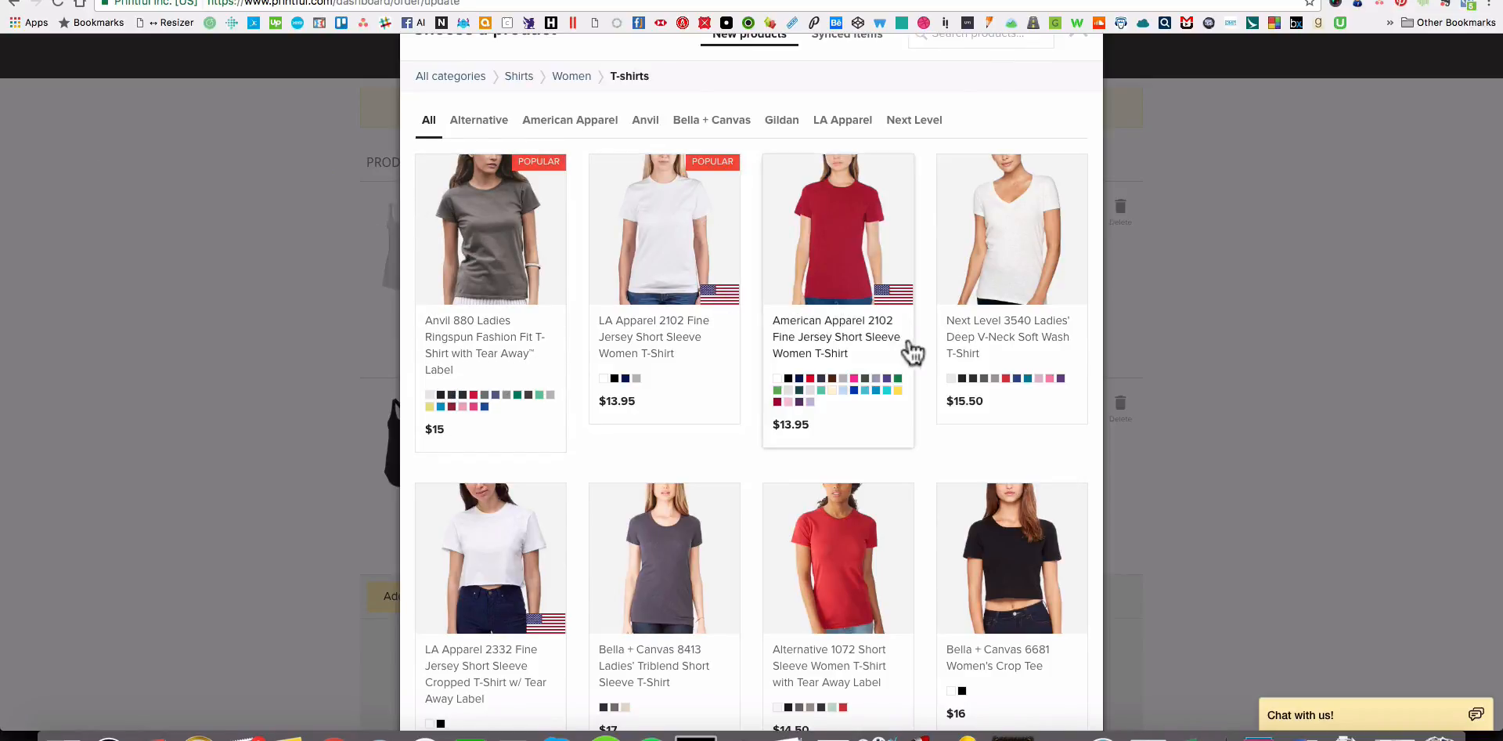
scroll(908, 289, "down", 4)
scroll(908, 290, "down", 3)
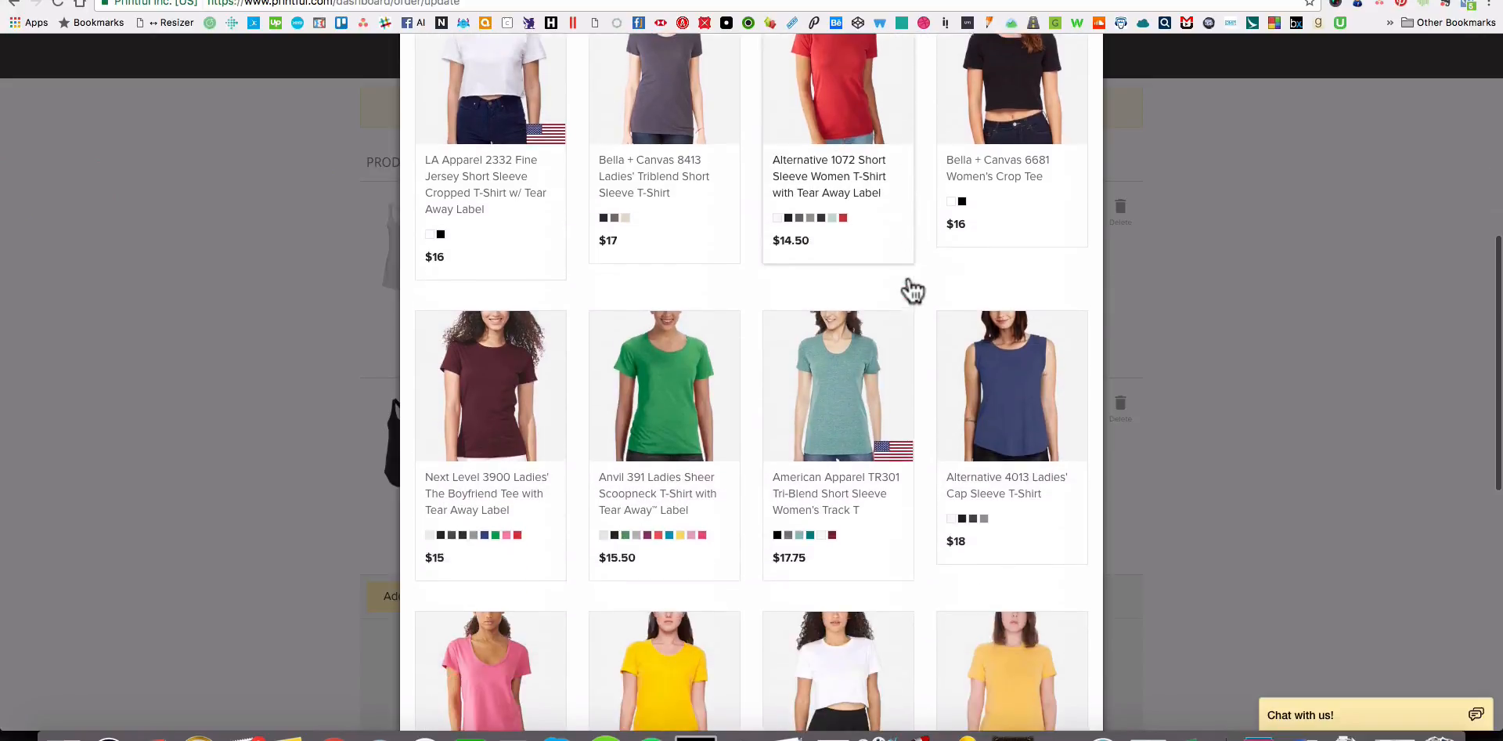
scroll(906, 289, "down", 3)
scroll(905, 289, "up", 3)
scroll(914, 292, "up", 8)
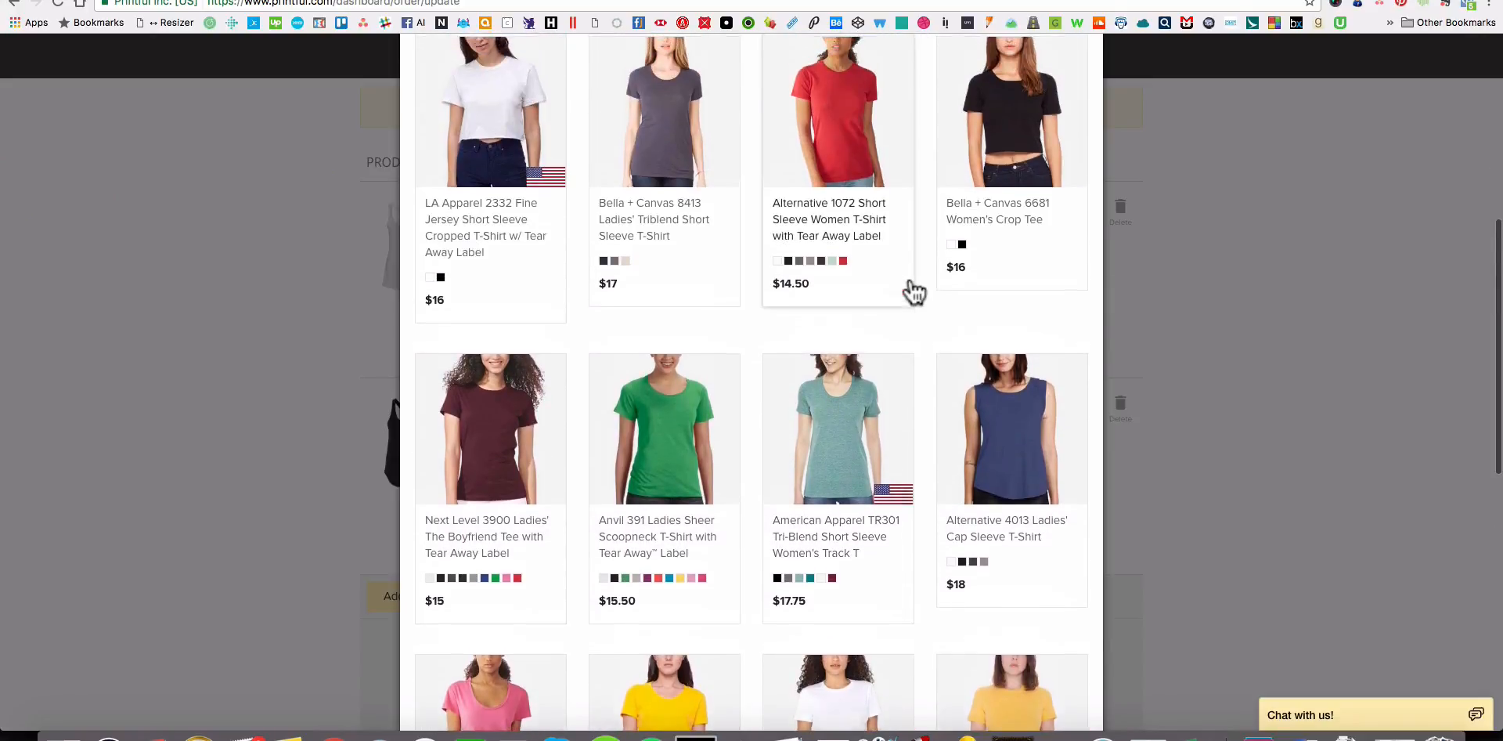
scroll(912, 295, "down", 5)
scroll(913, 295, "down", 13)
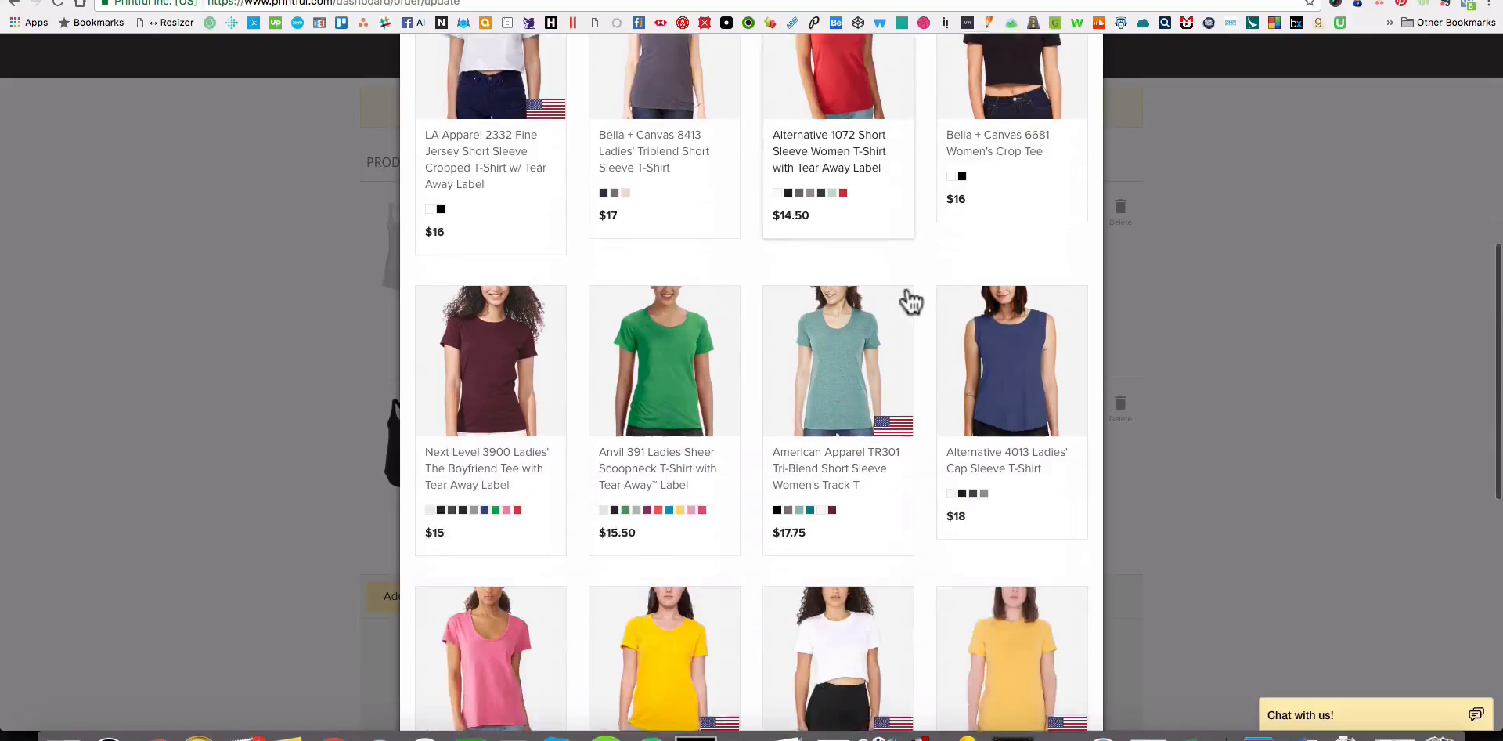
scroll(904, 298, "up", 13)
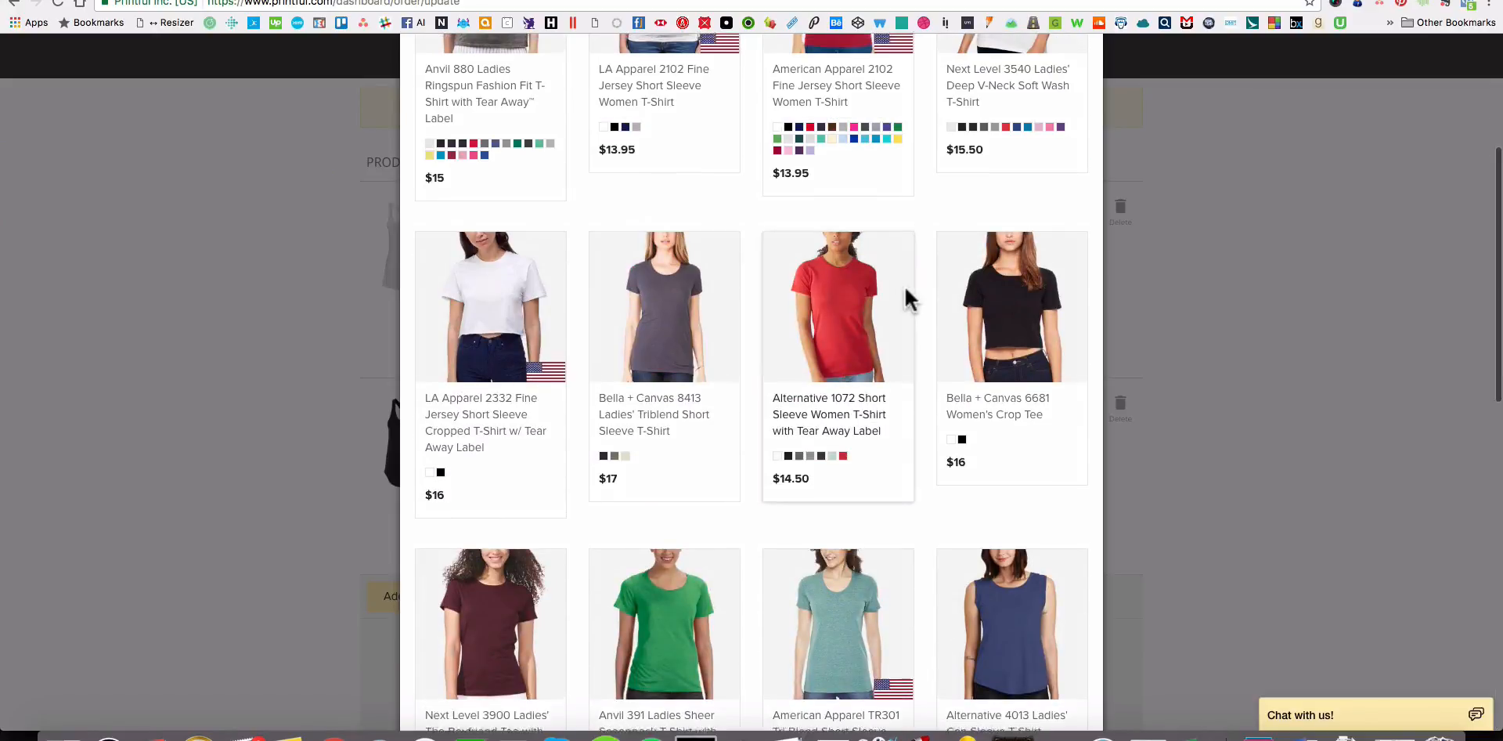
scroll(905, 295, "up", 3)
scroll(906, 295, "down", 5)
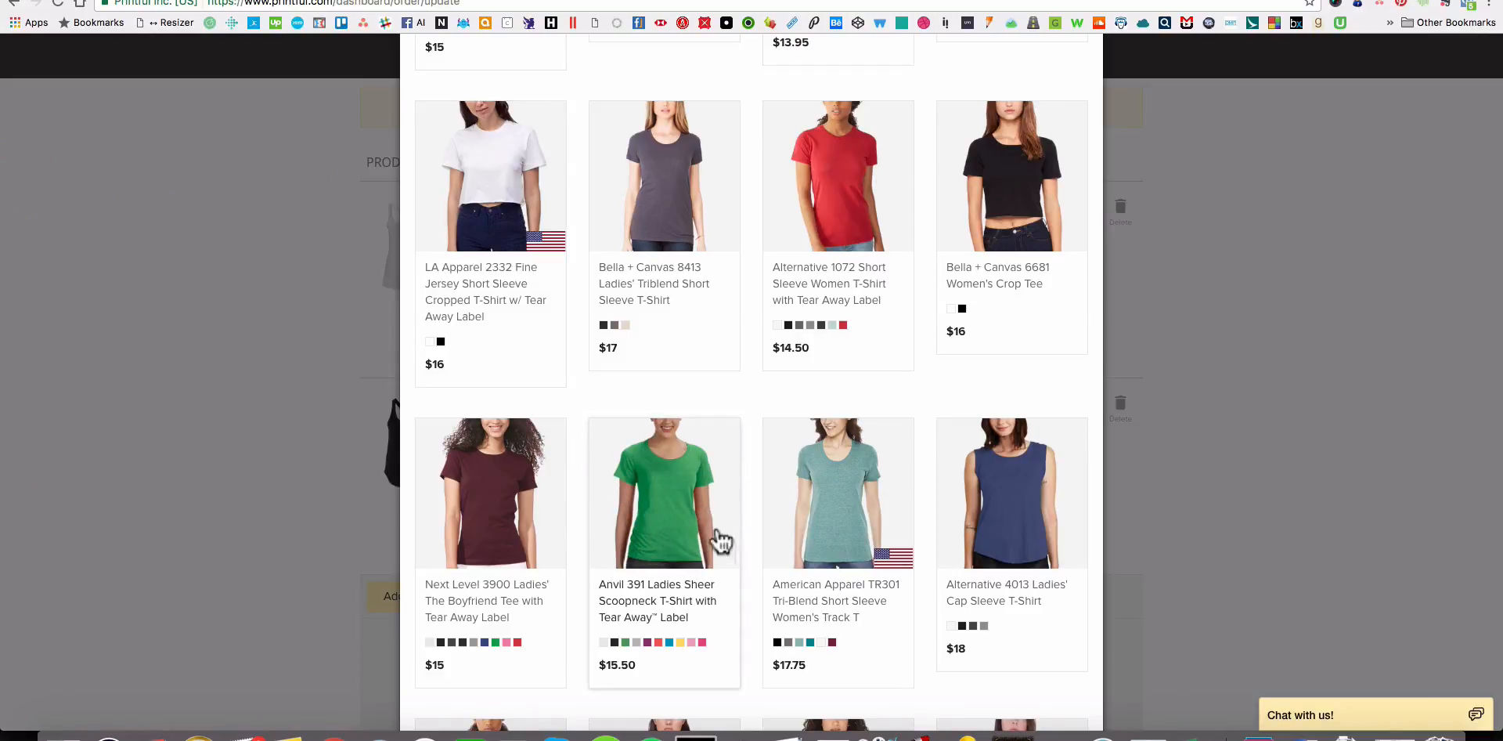
scroll(714, 508, "up", 3)
scroll(715, 510, "down", 3)
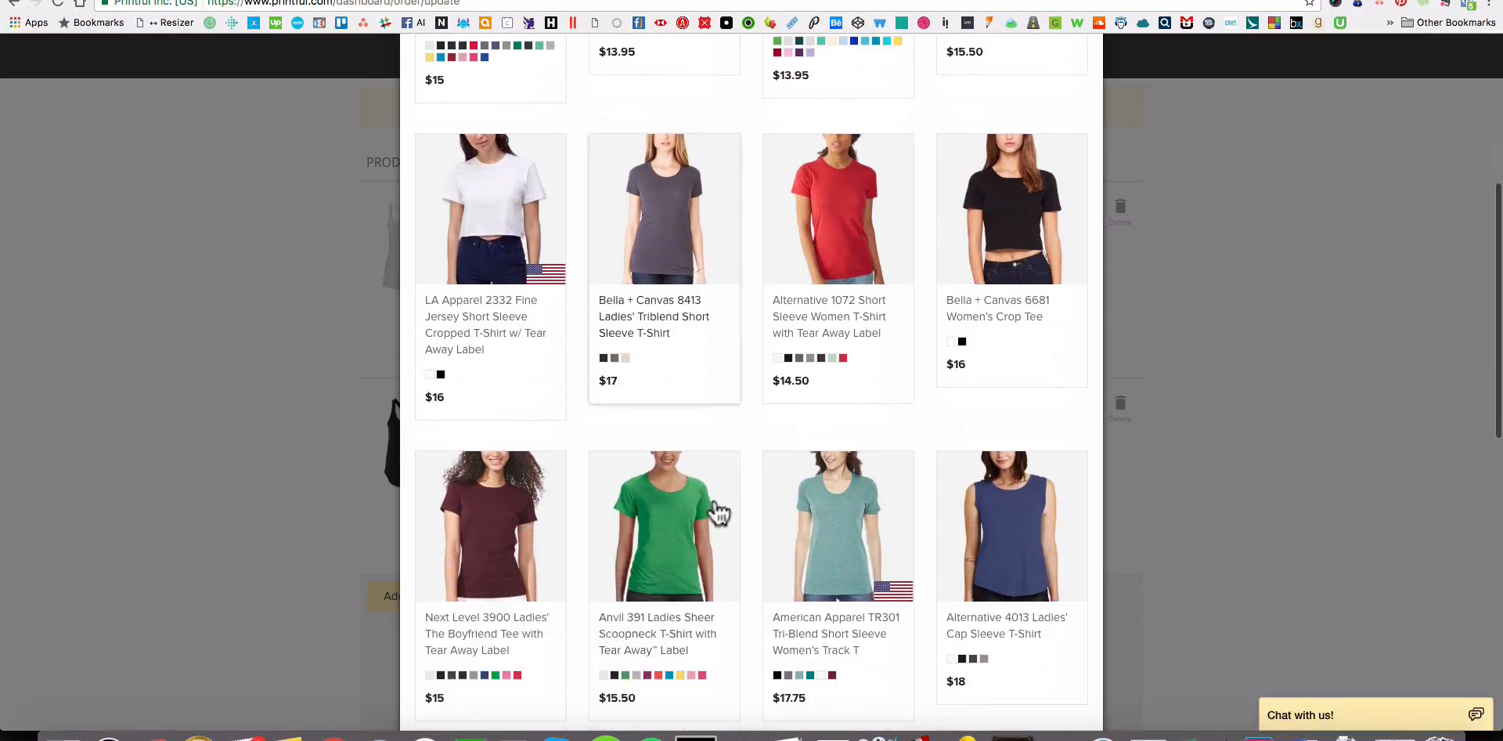
scroll(1032, 494, "up", 5)
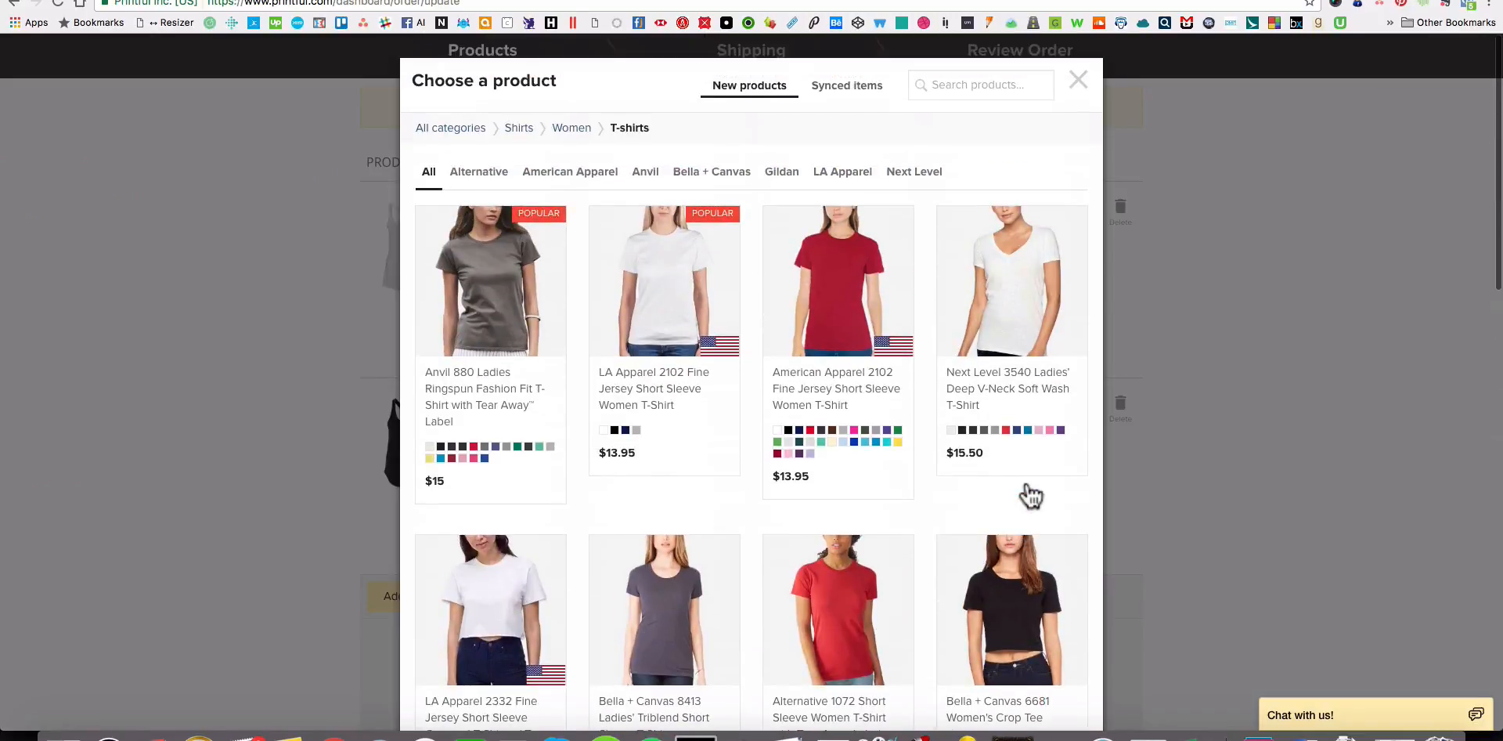
Choose the Alternative 4013 Ladies' Cap Sleeve T-Shirt and set its size to L.
scroll(1032, 493, "down", 5)
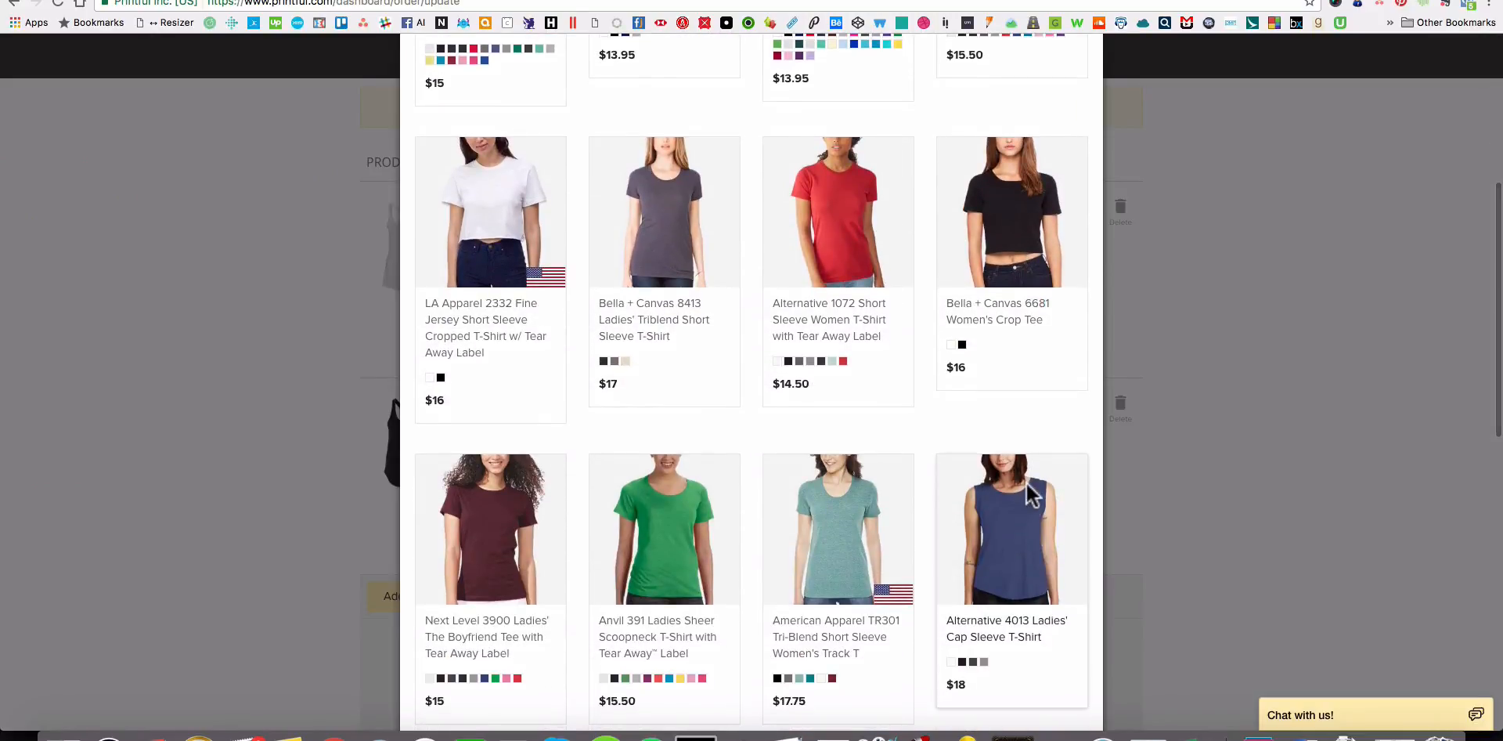
left_click(1014, 526)
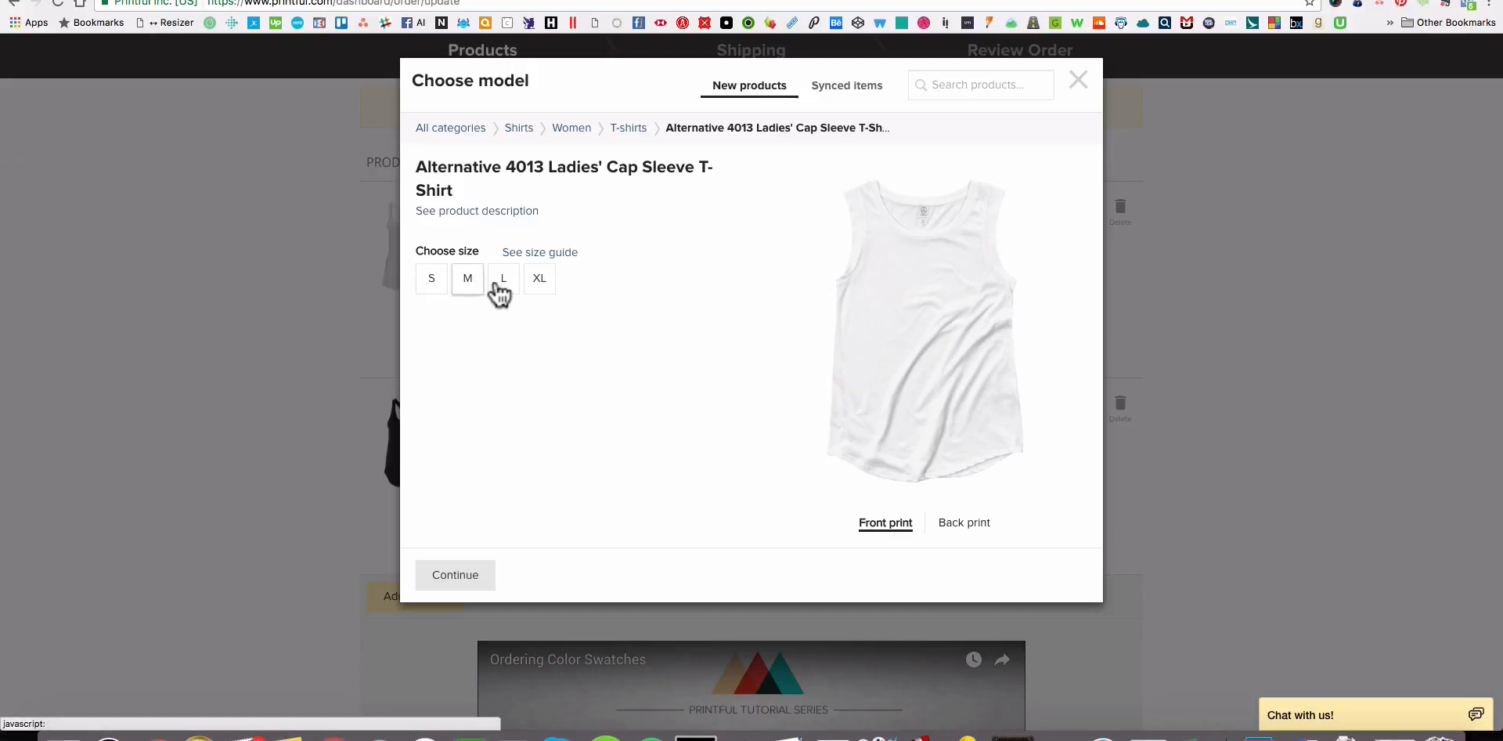
left_click(503, 291)
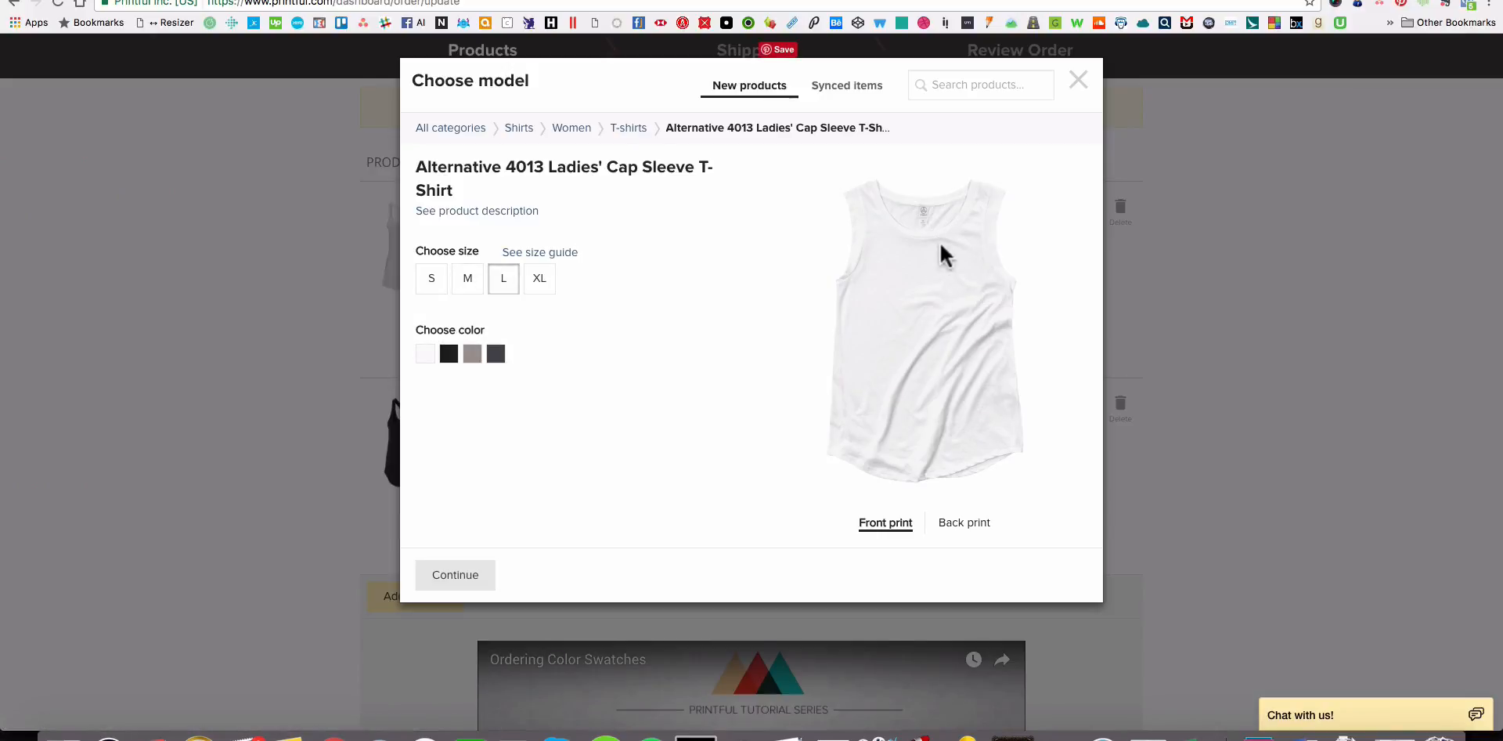
Switch to Finder and preview the black, heather-grey and white mockups in the 12x16_KTBF_NoSleeve folder.
left_click(63, 736)
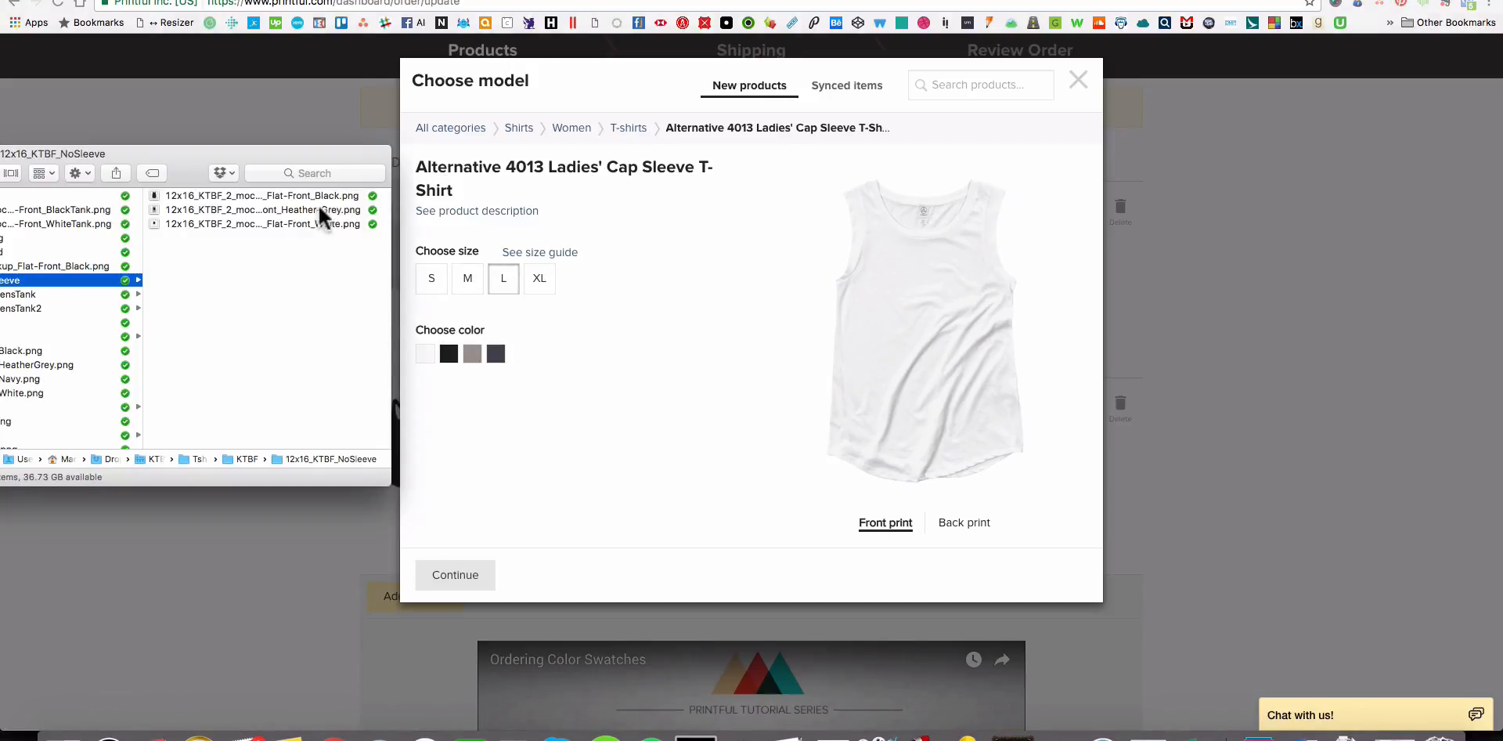
left_click(248, 199)
key("space")
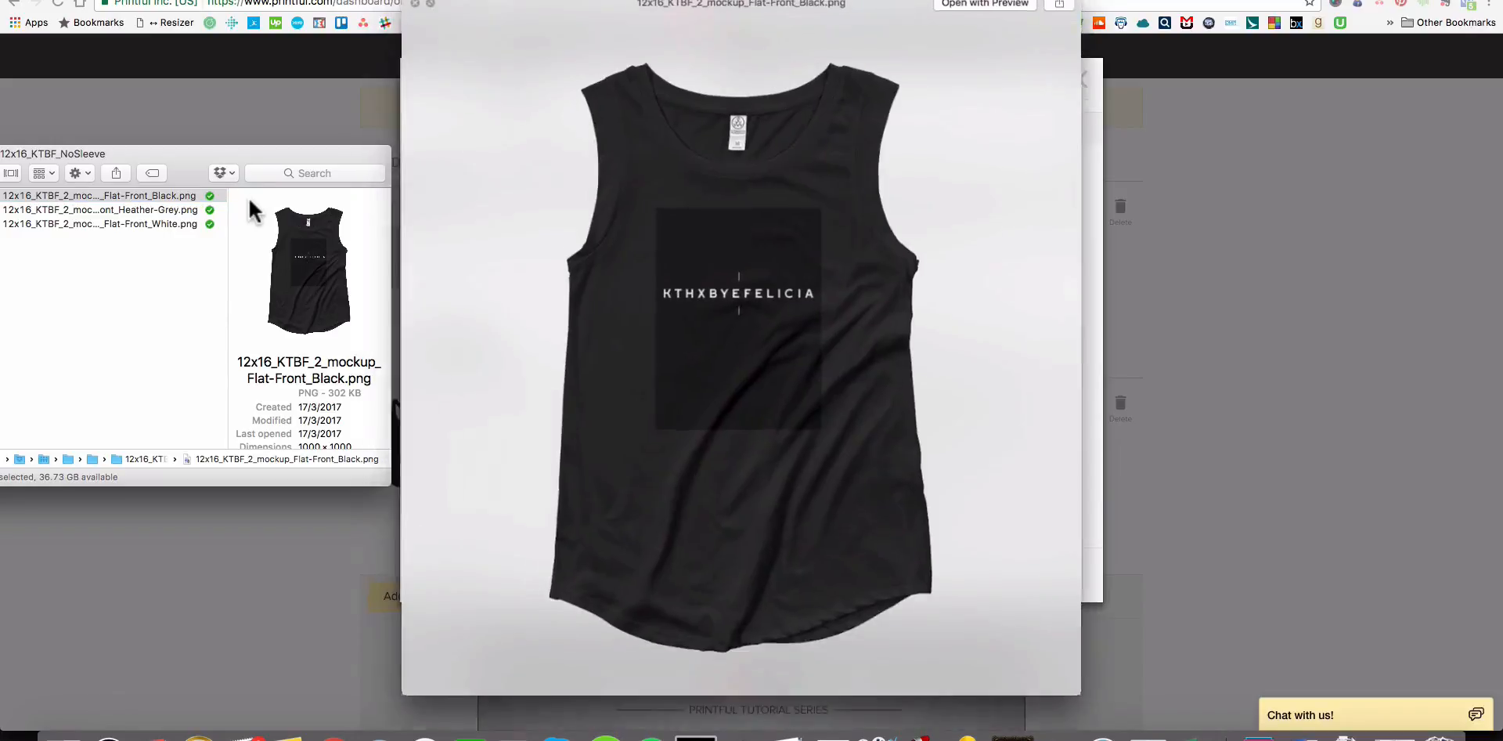
key("Down")
key("Down")
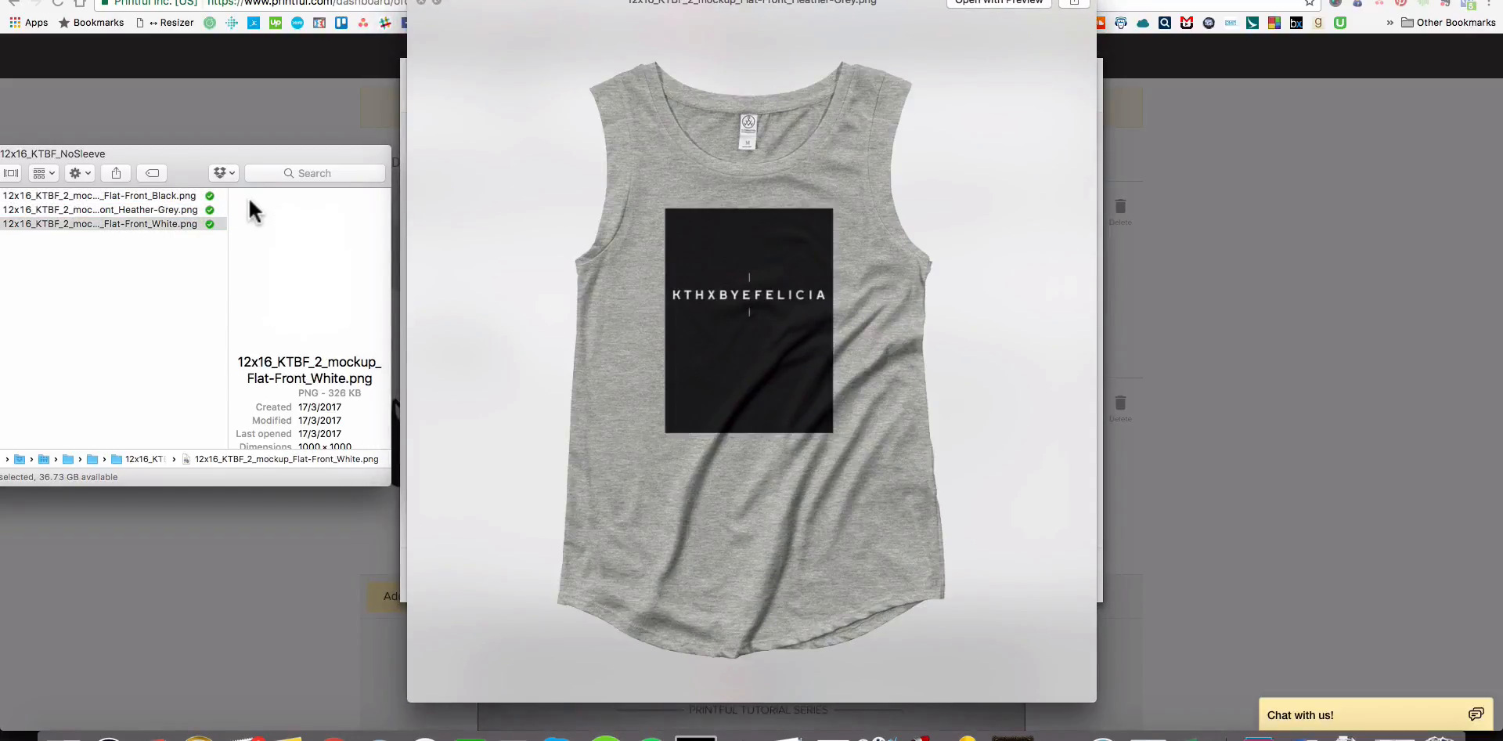
key("Up")
key("Up")
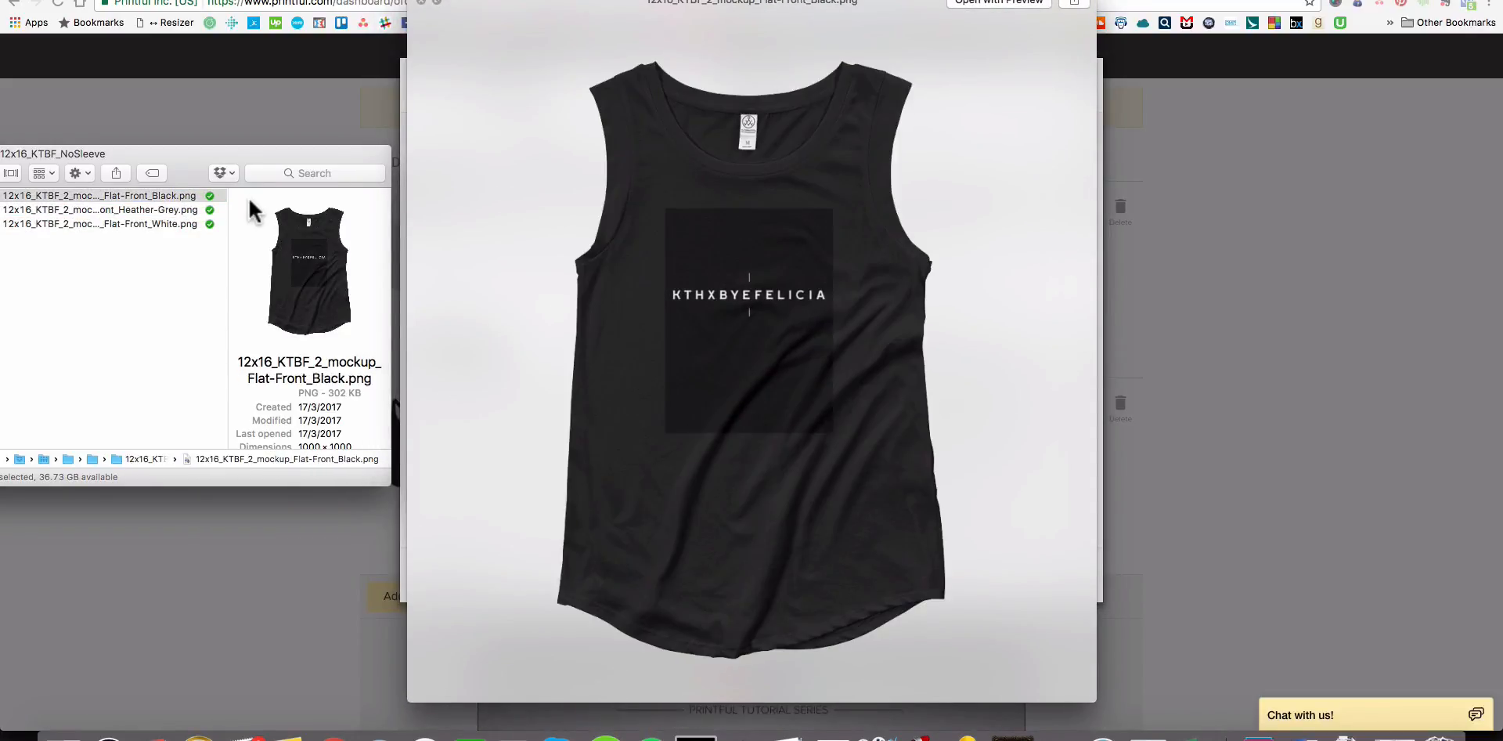
key("Down")
key("Up")
key("space")
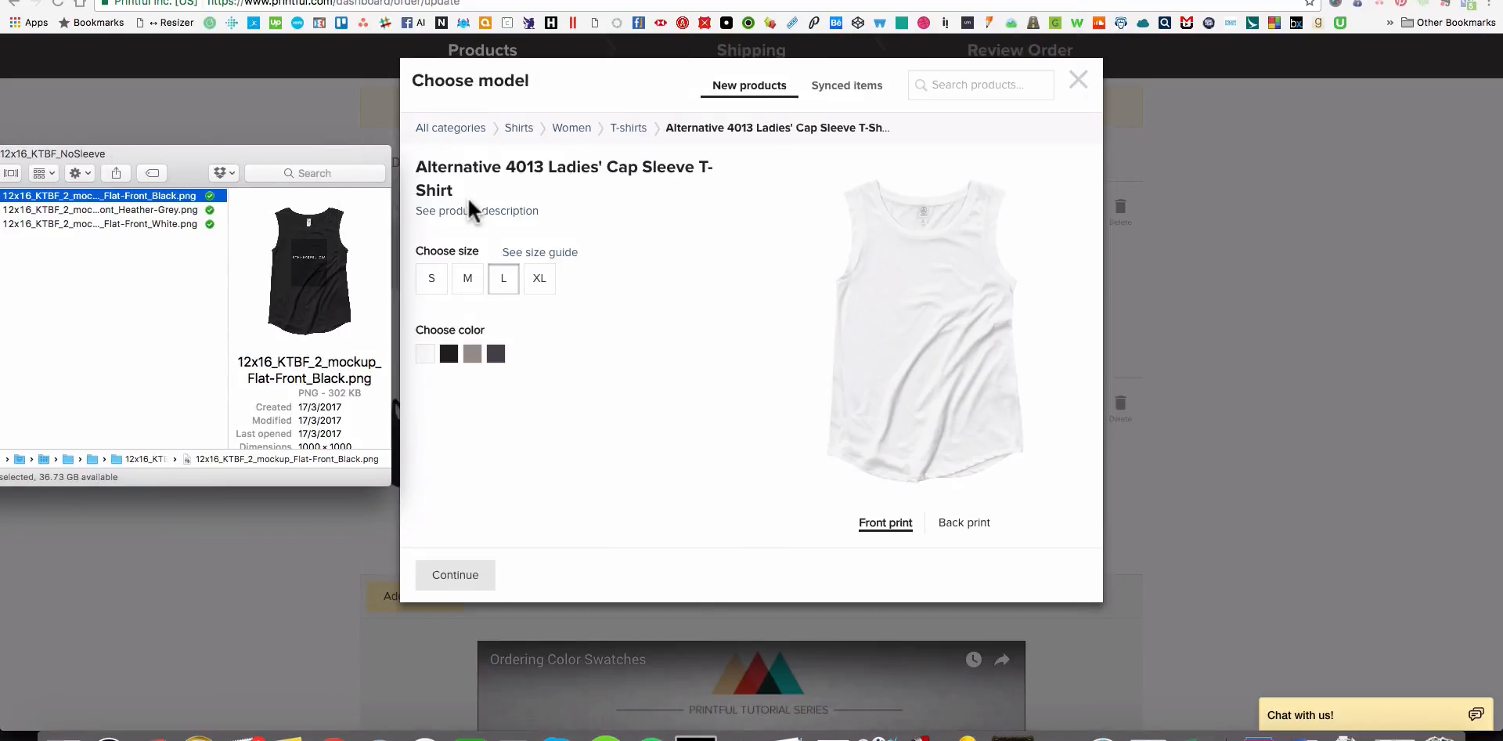
Return to the cap sleeve T-shirt setup, set its color to Black and use 12x16_KTBF_2.psd as the front print.
left_click(446, 357)
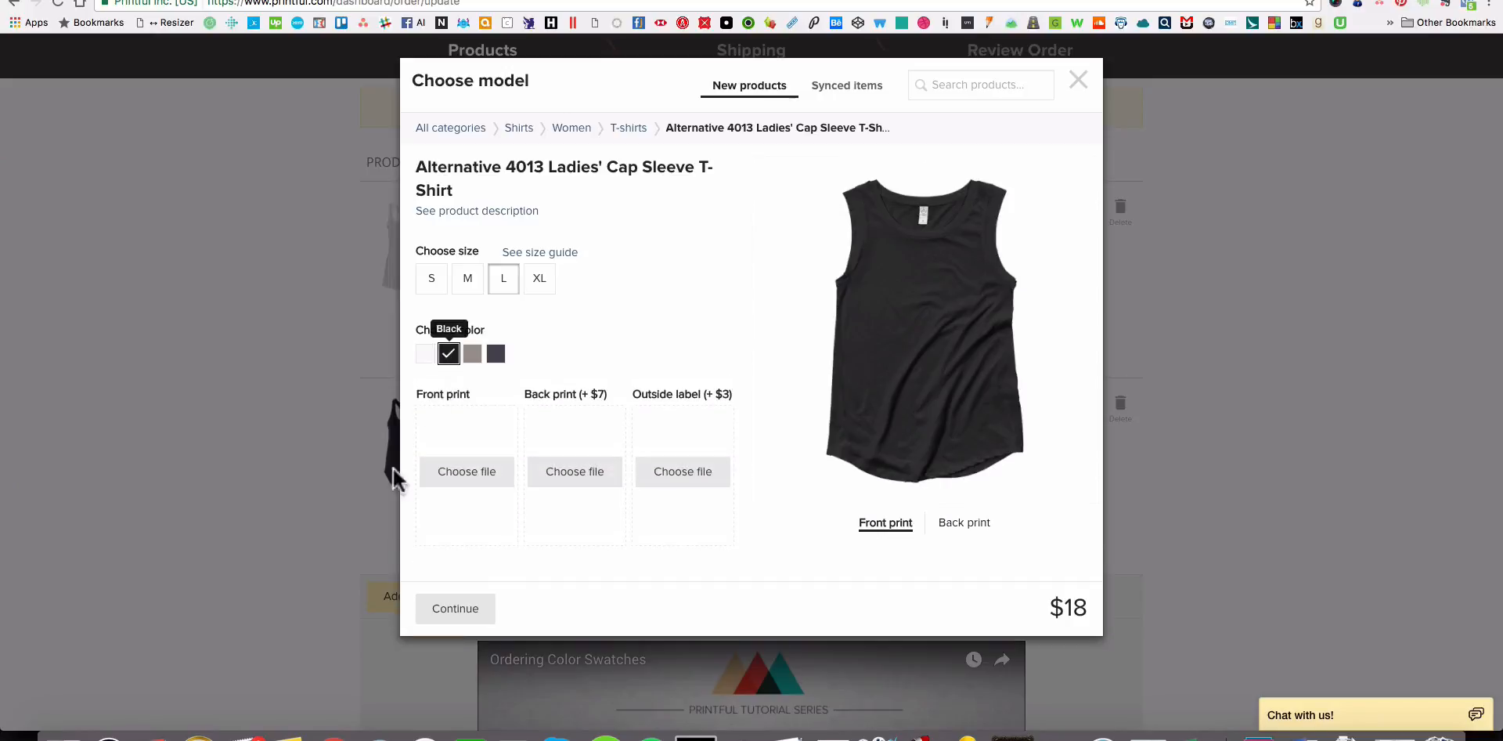
left_click(472, 481)
left_click(968, 431)
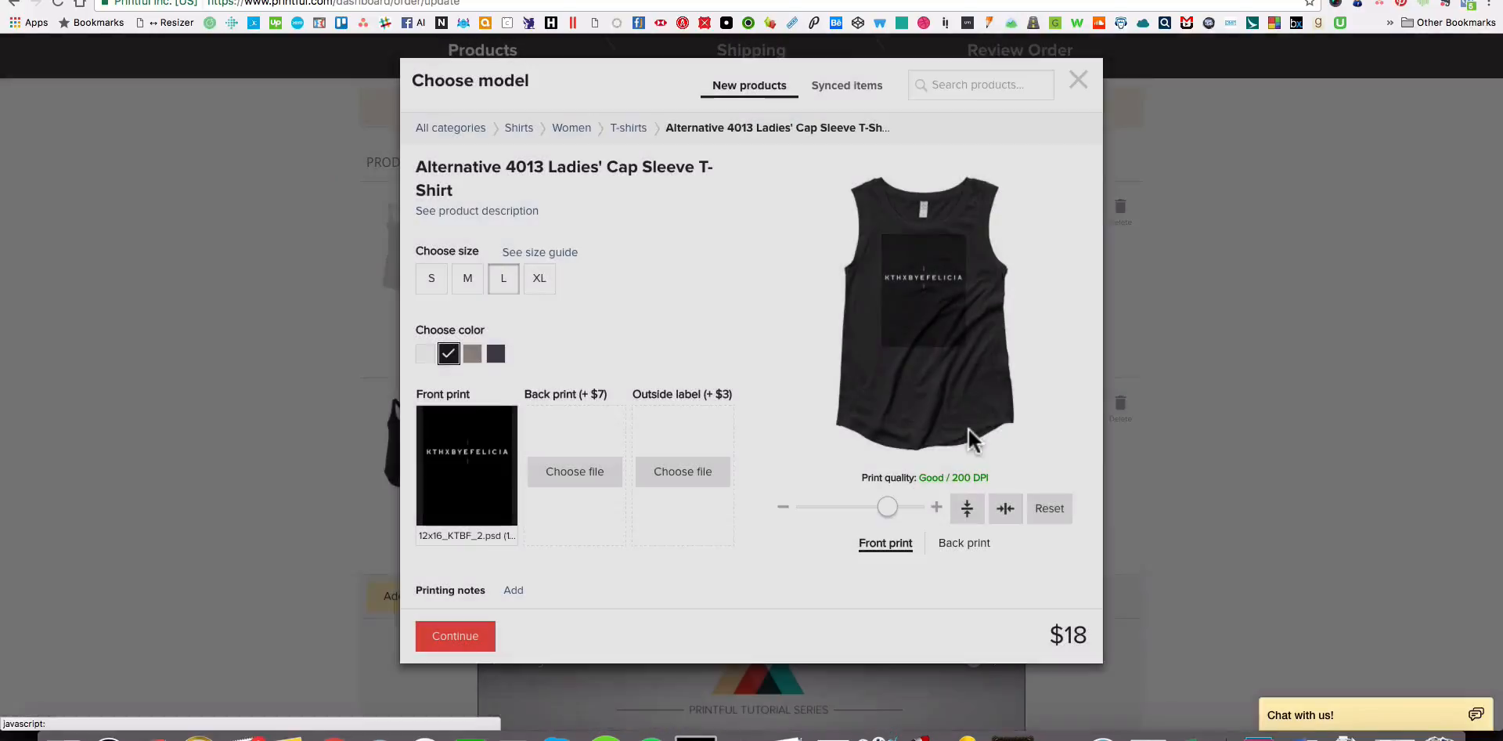
Nudge the front print down on the black cap sleeve T-shirt and compare it with the black mockup in Finder.
left_click_drag(943, 321, 944, 327)
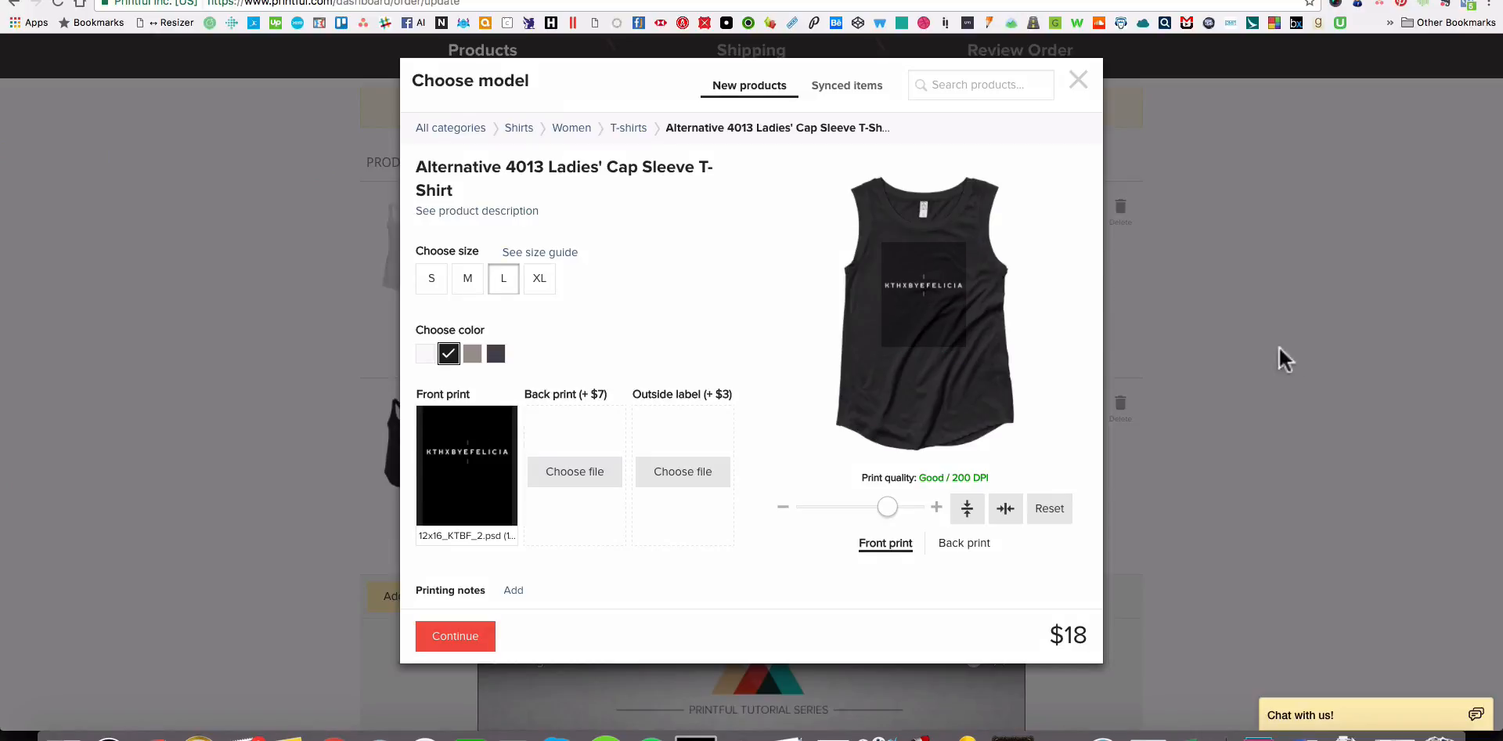
left_click_drag(948, 331, 950, 331)
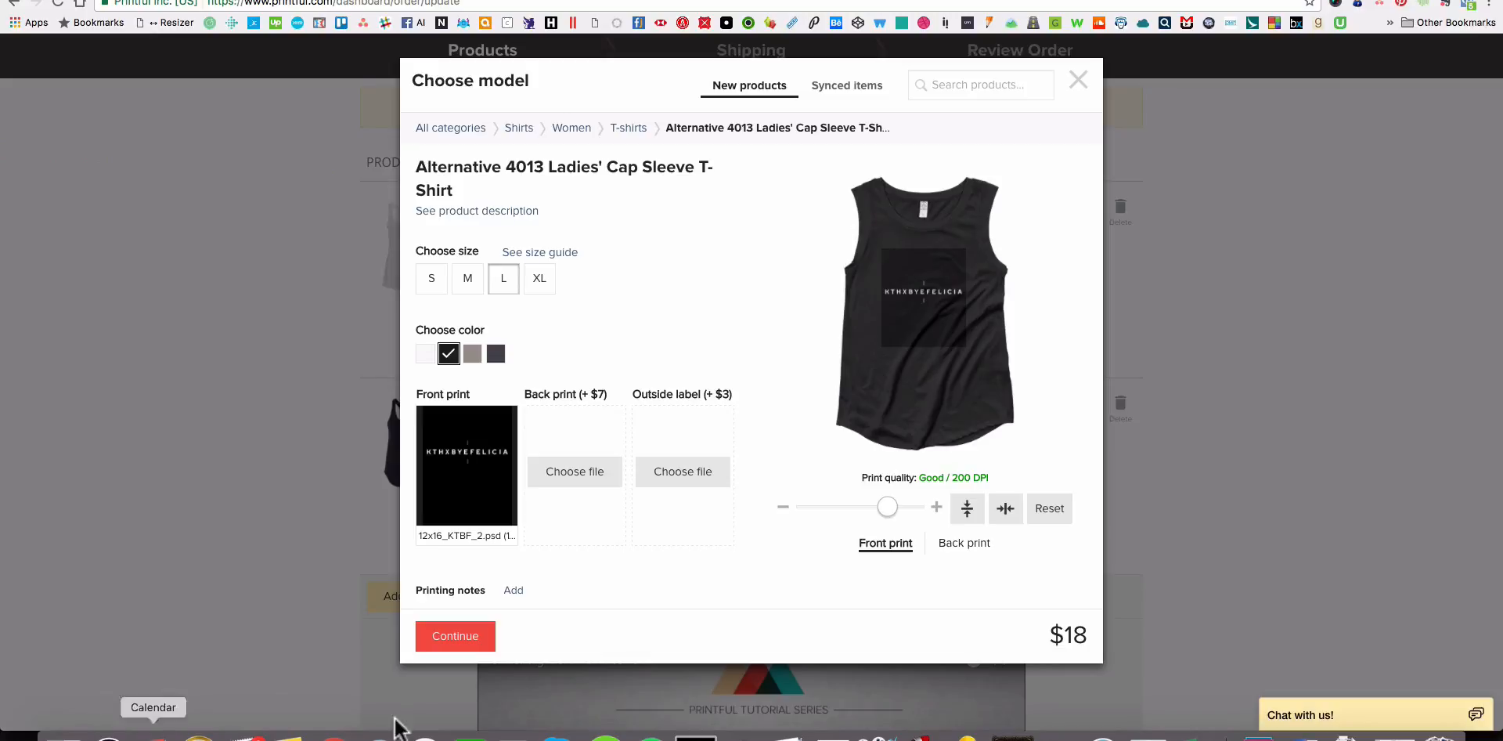
left_click(62, 736)
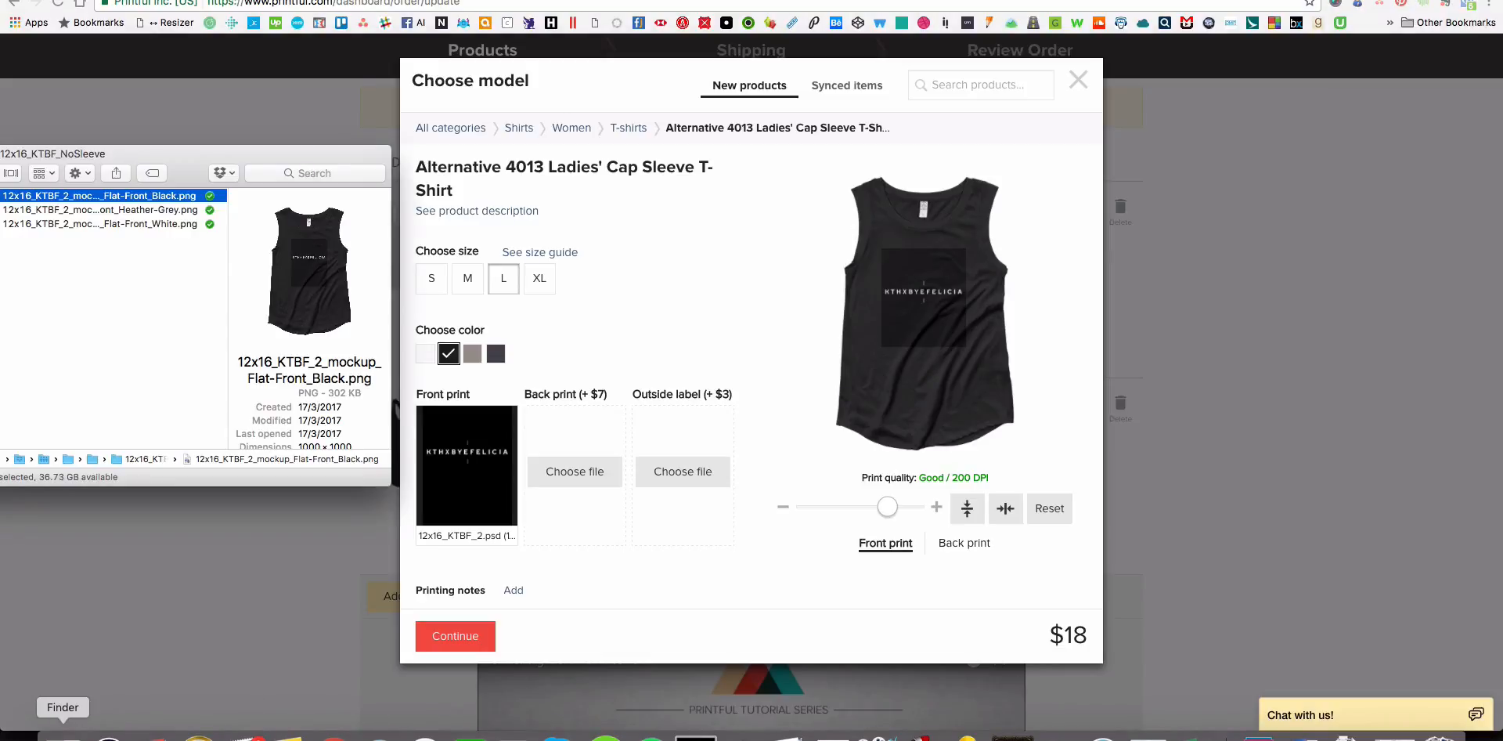
key("space")
key("space")
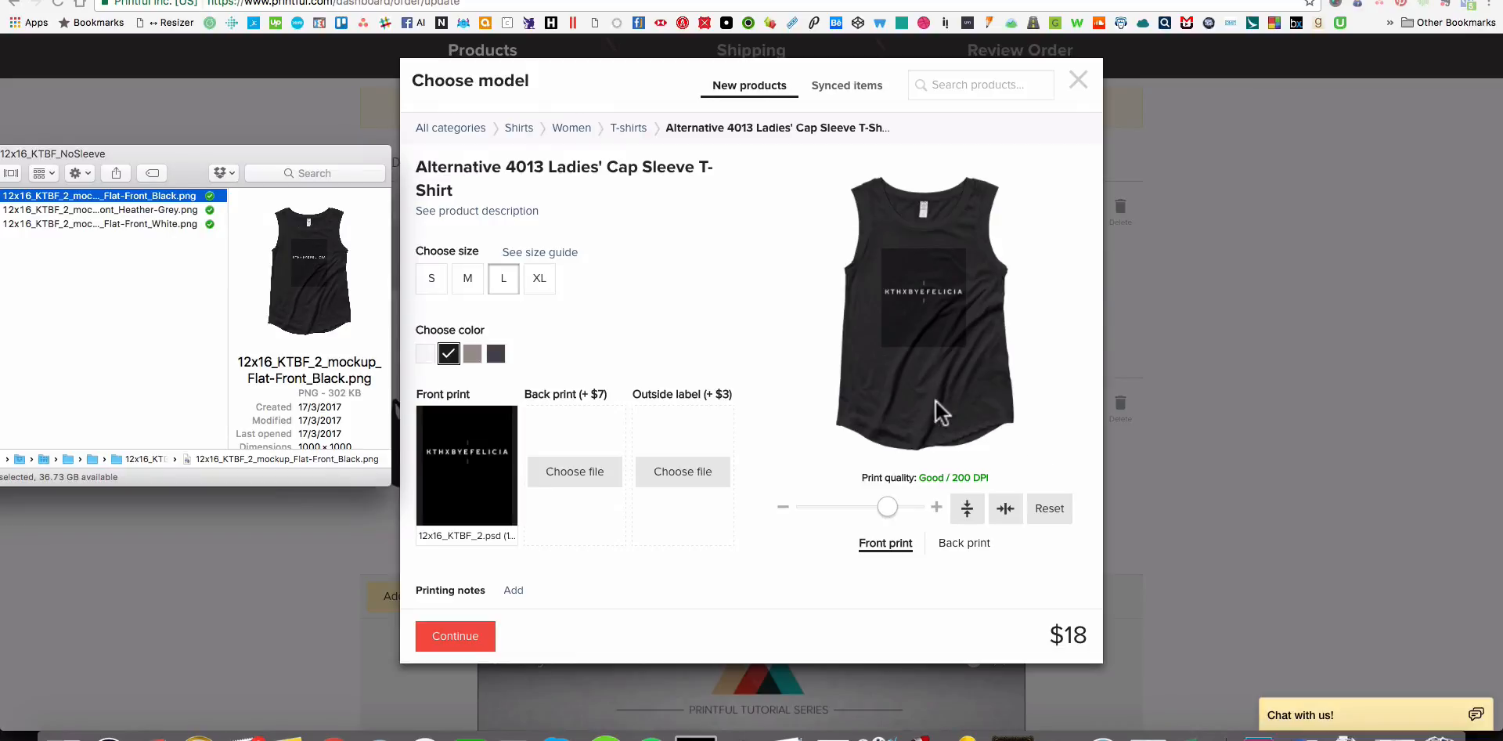
key("space")
key("space")
Reposition and slightly shrink the front print to match the black mockup, and add the cap sleeve T-shirt to the sample order.
left_click(934, 308)
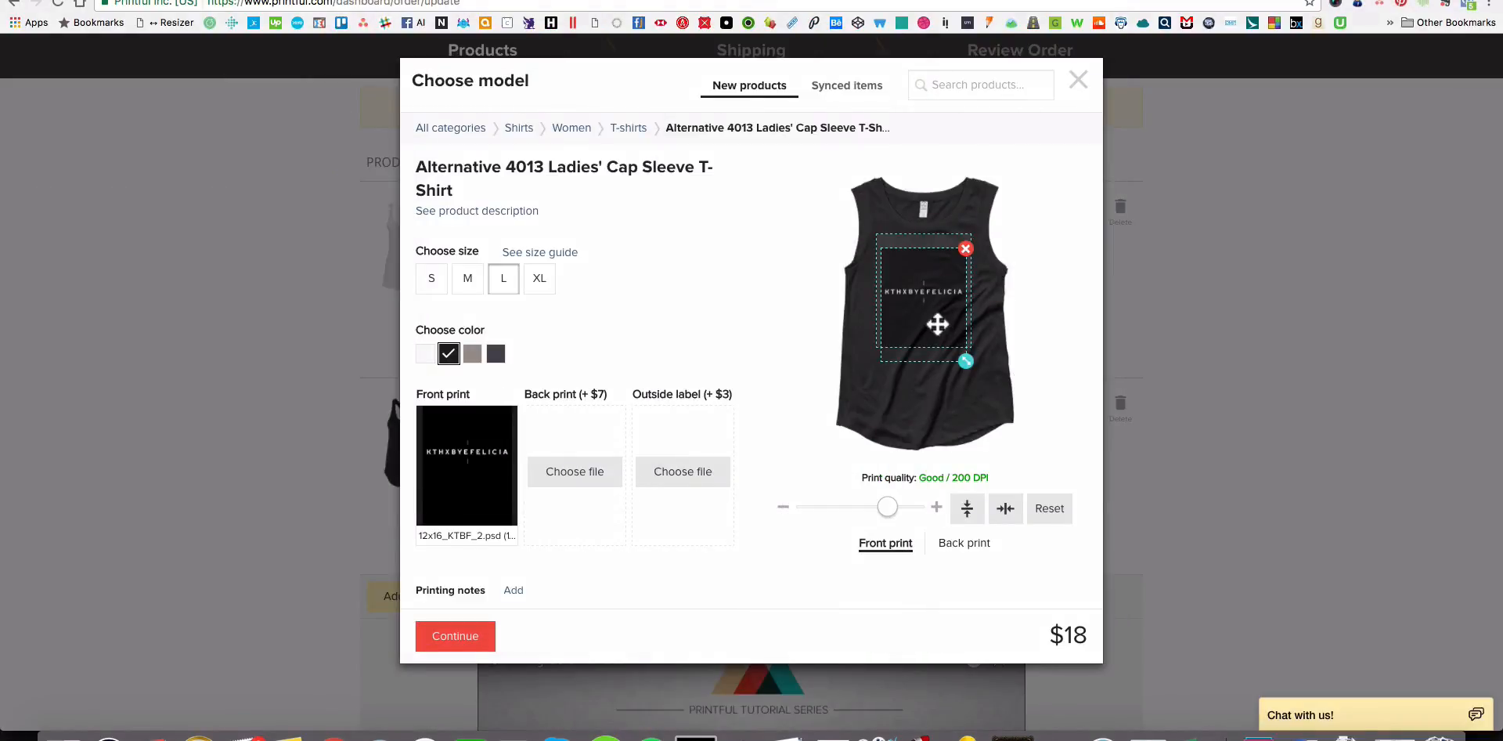
left_click_drag(939, 321, 937, 321)
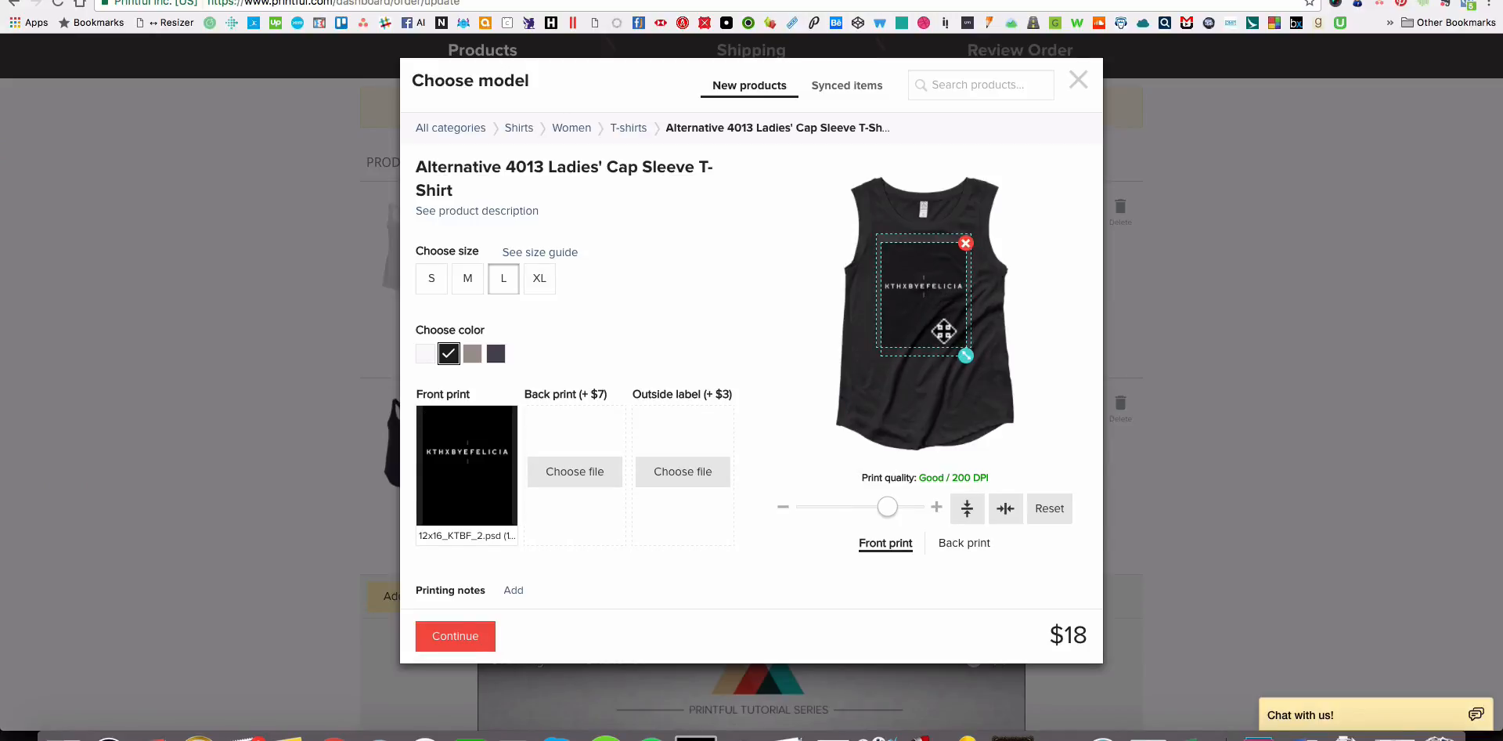
left_click_drag(944, 332, 944, 334)
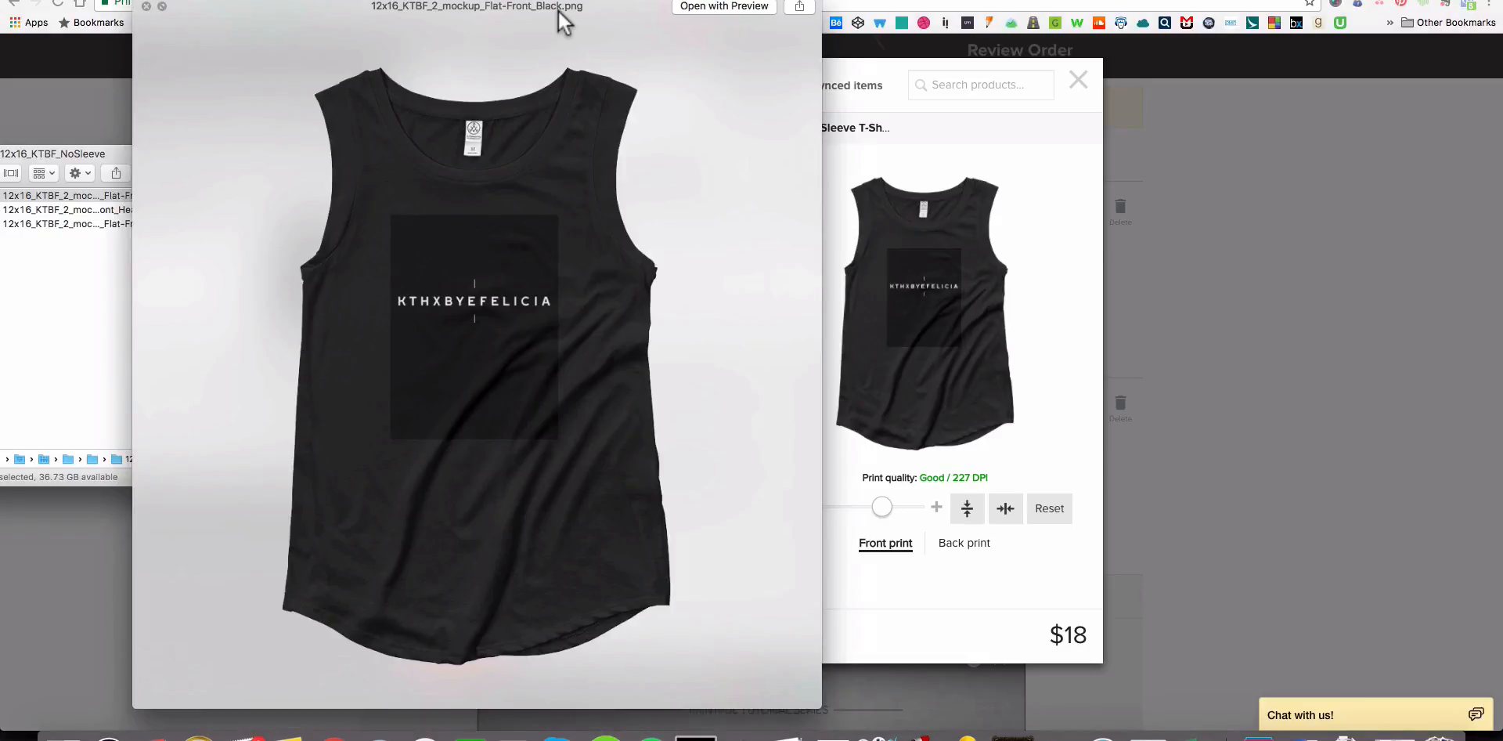
key("space")
left_click(656, 288)
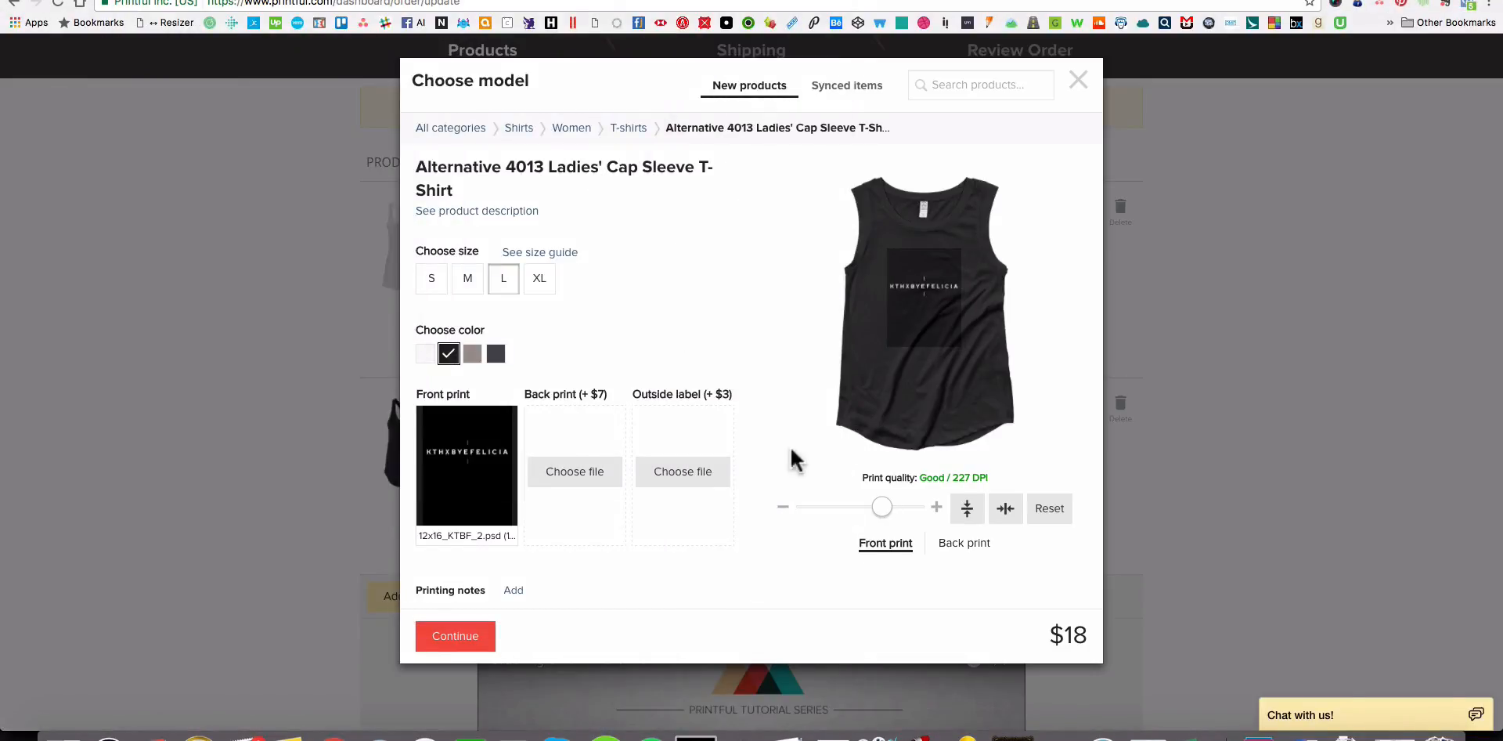
left_click(460, 637)
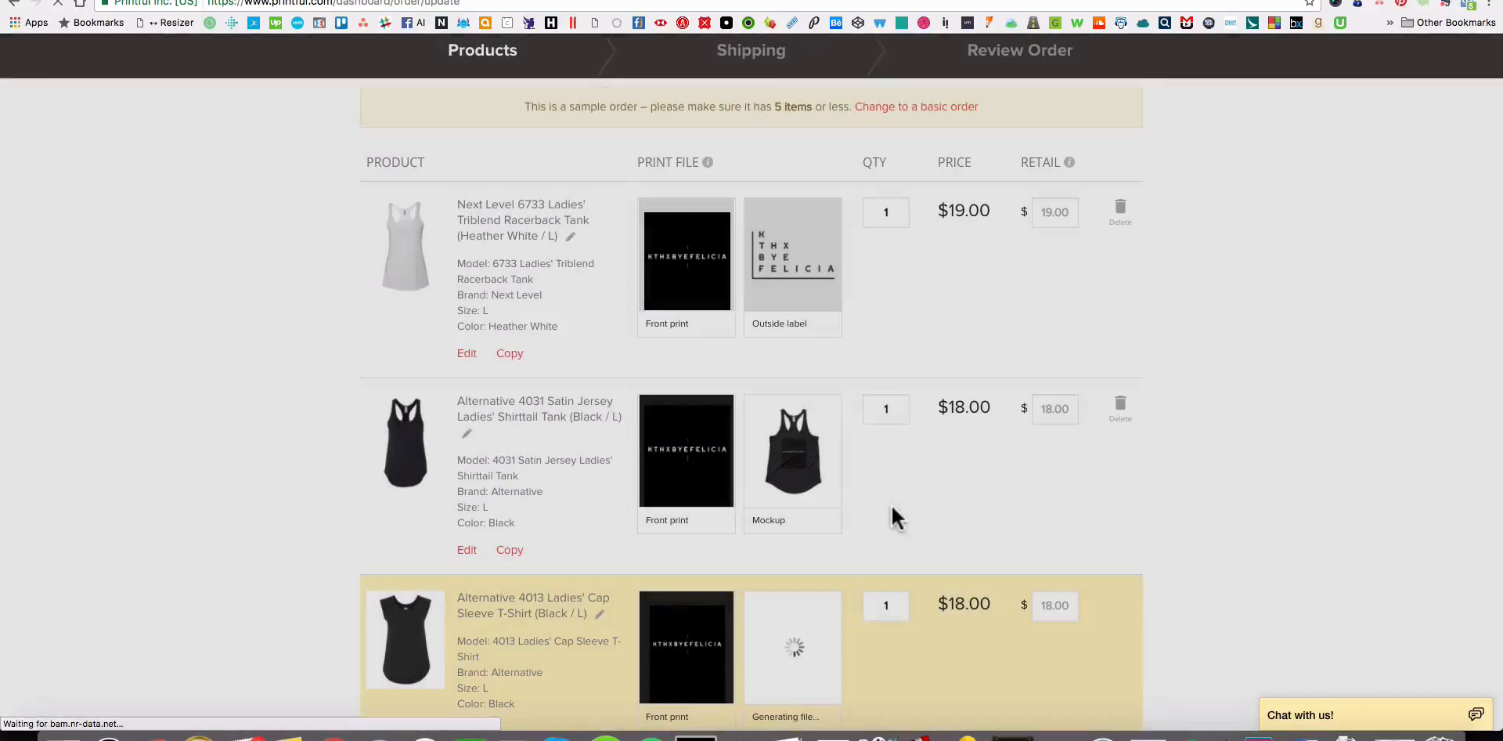
Review the order's products and start adding another one from the Unisex / Men tank-tops category.
scroll(976, 478, "down", 4)
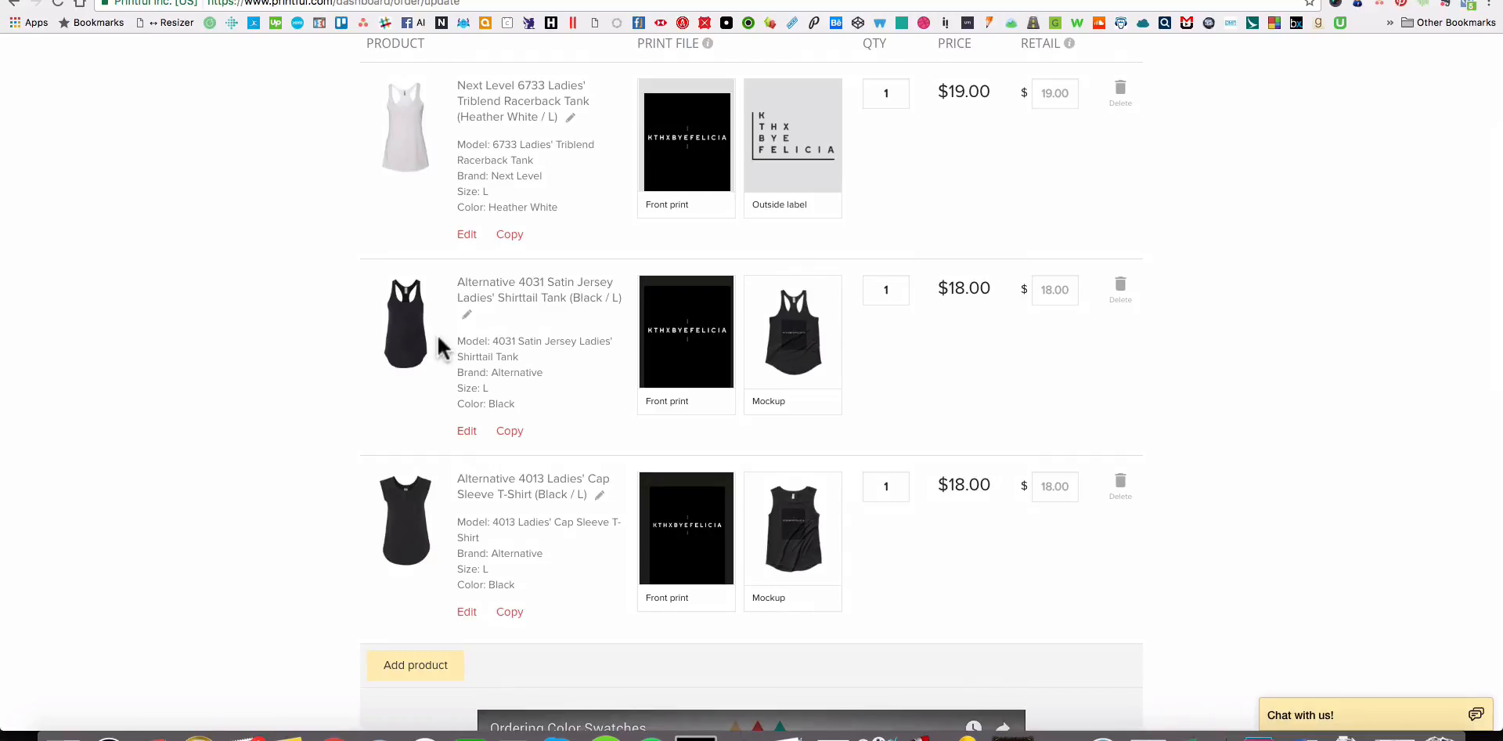
scroll(420, 324, "up", 3)
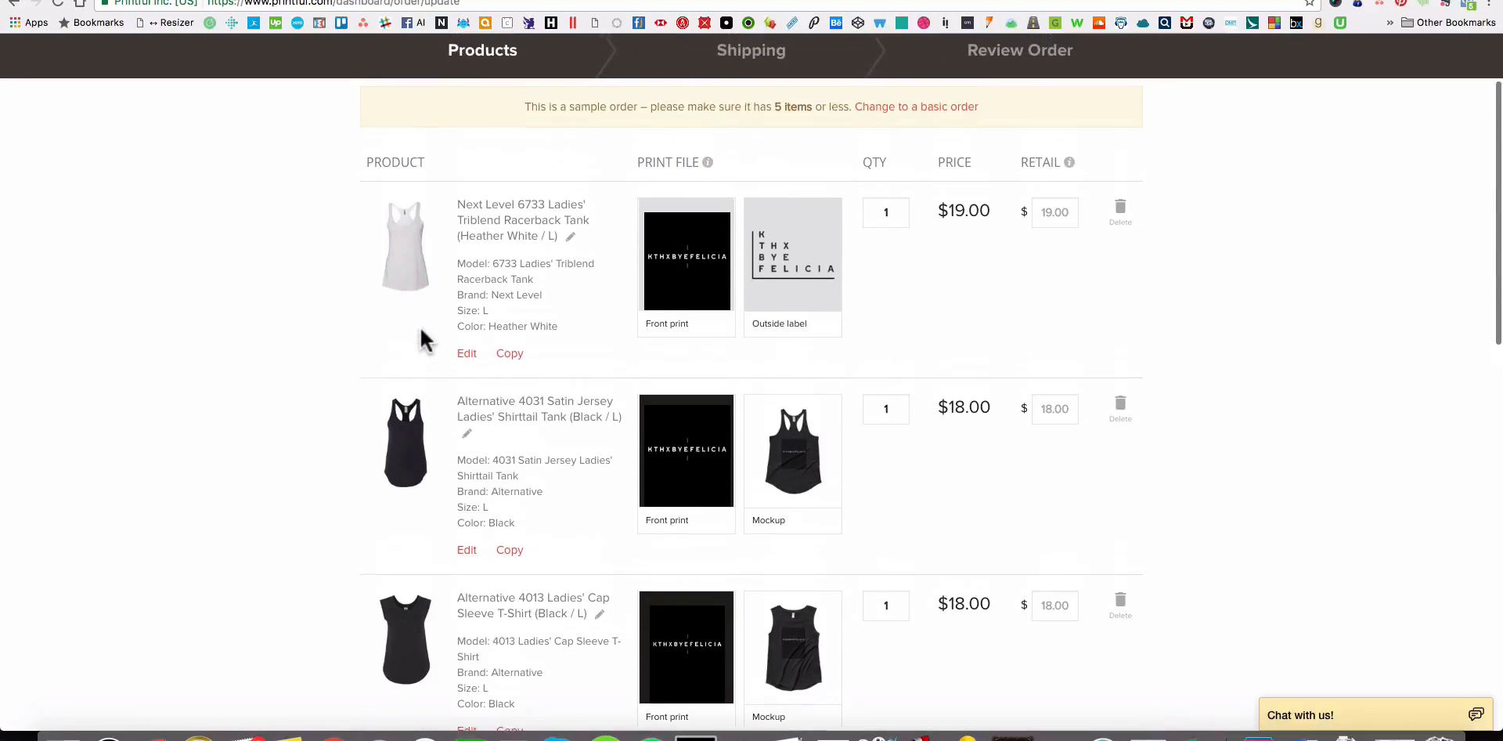
scroll(421, 329, "down", 10)
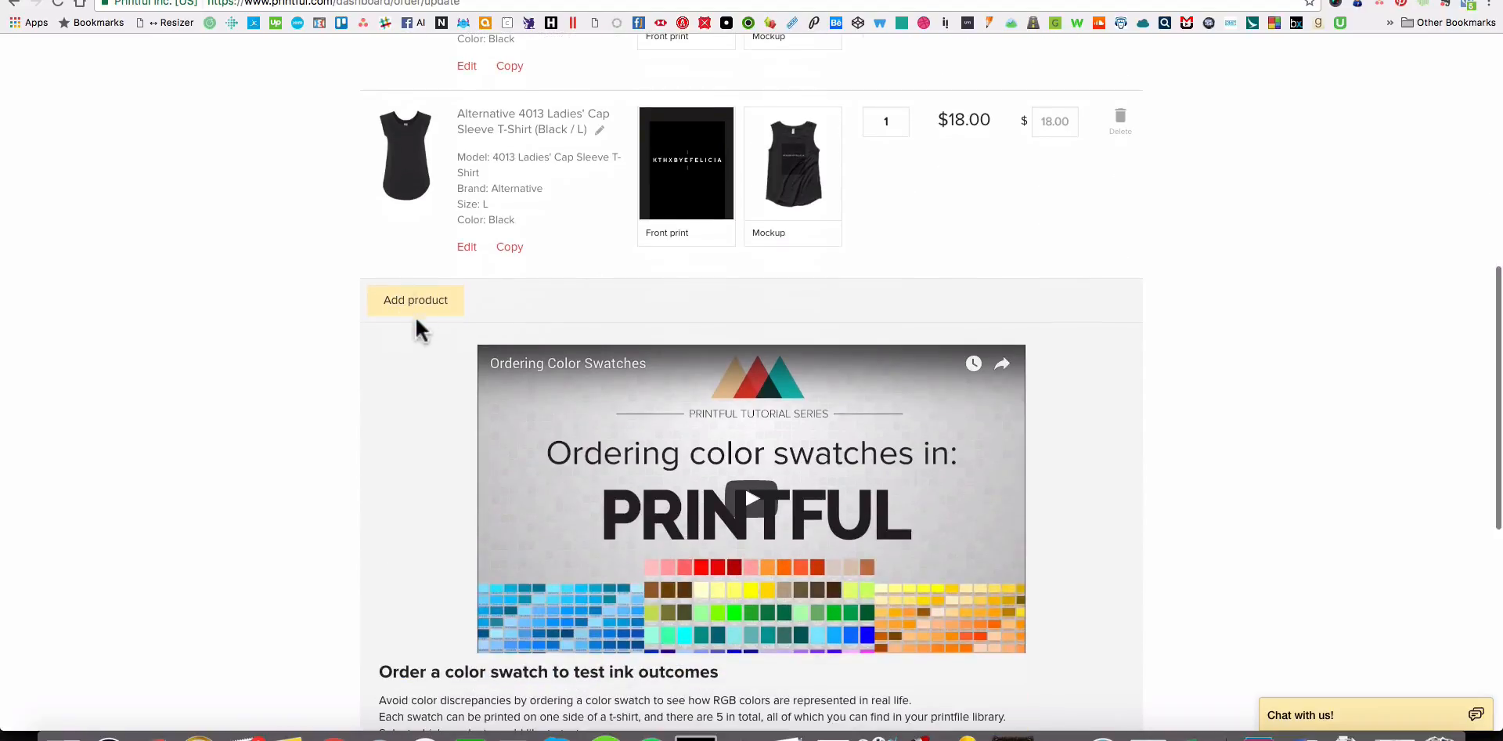
left_click(415, 304)
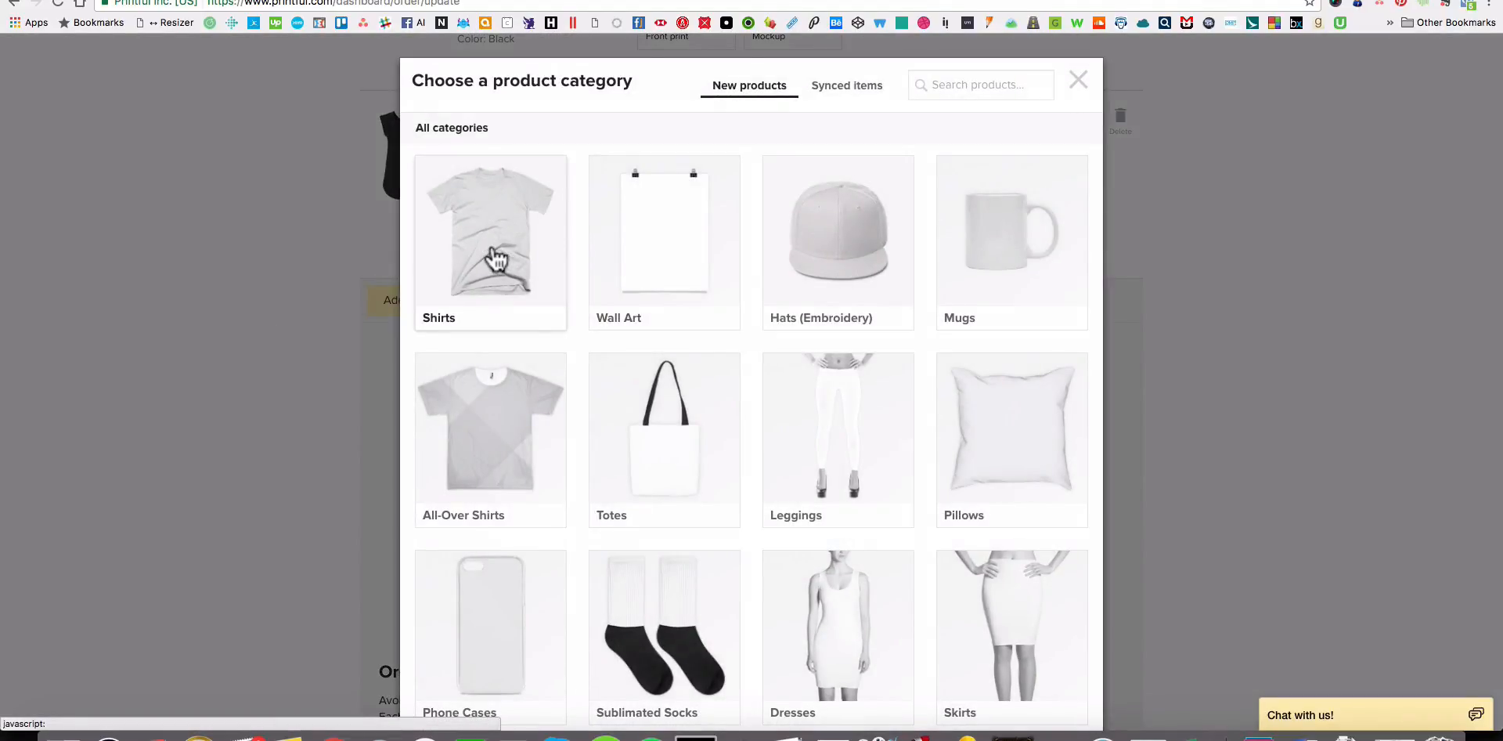
left_click(495, 257)
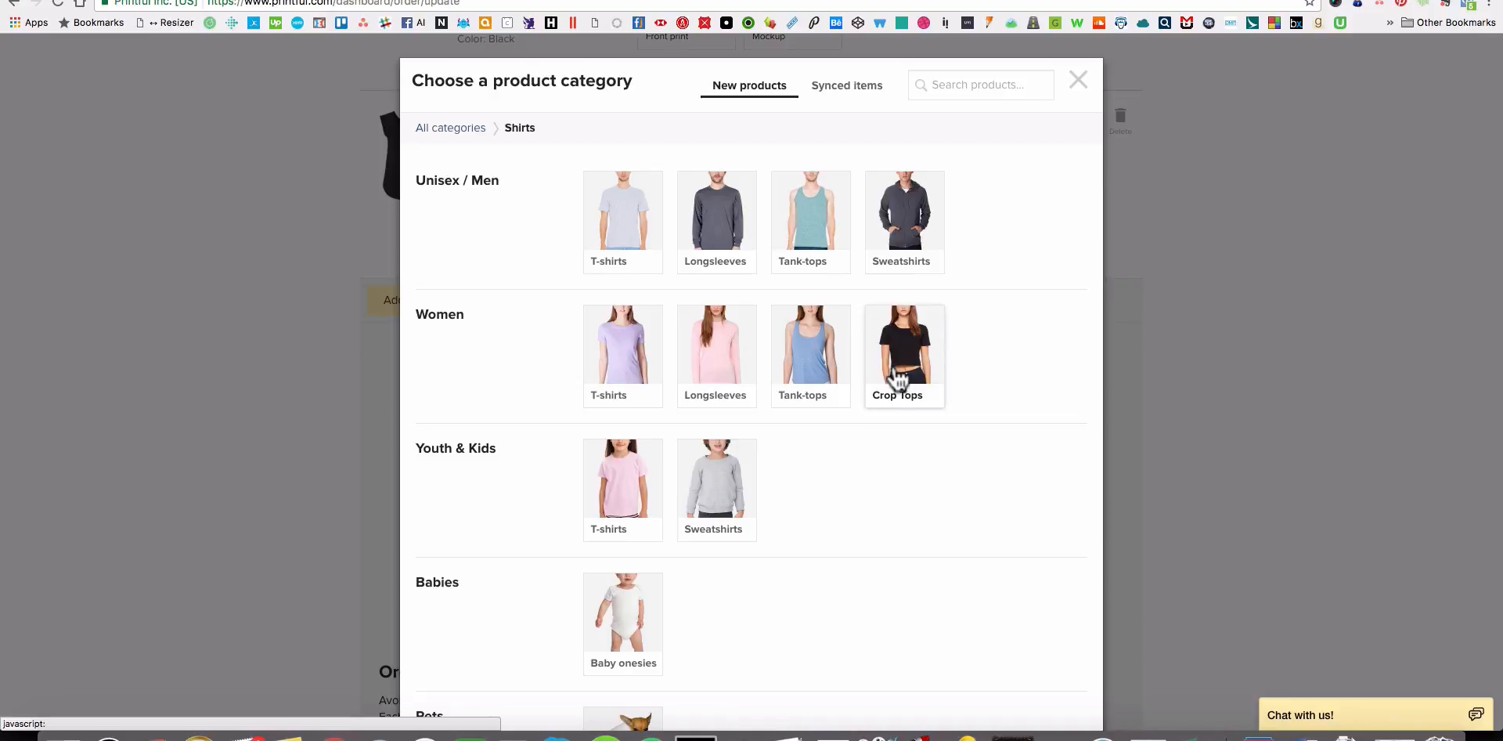
left_click(819, 224)
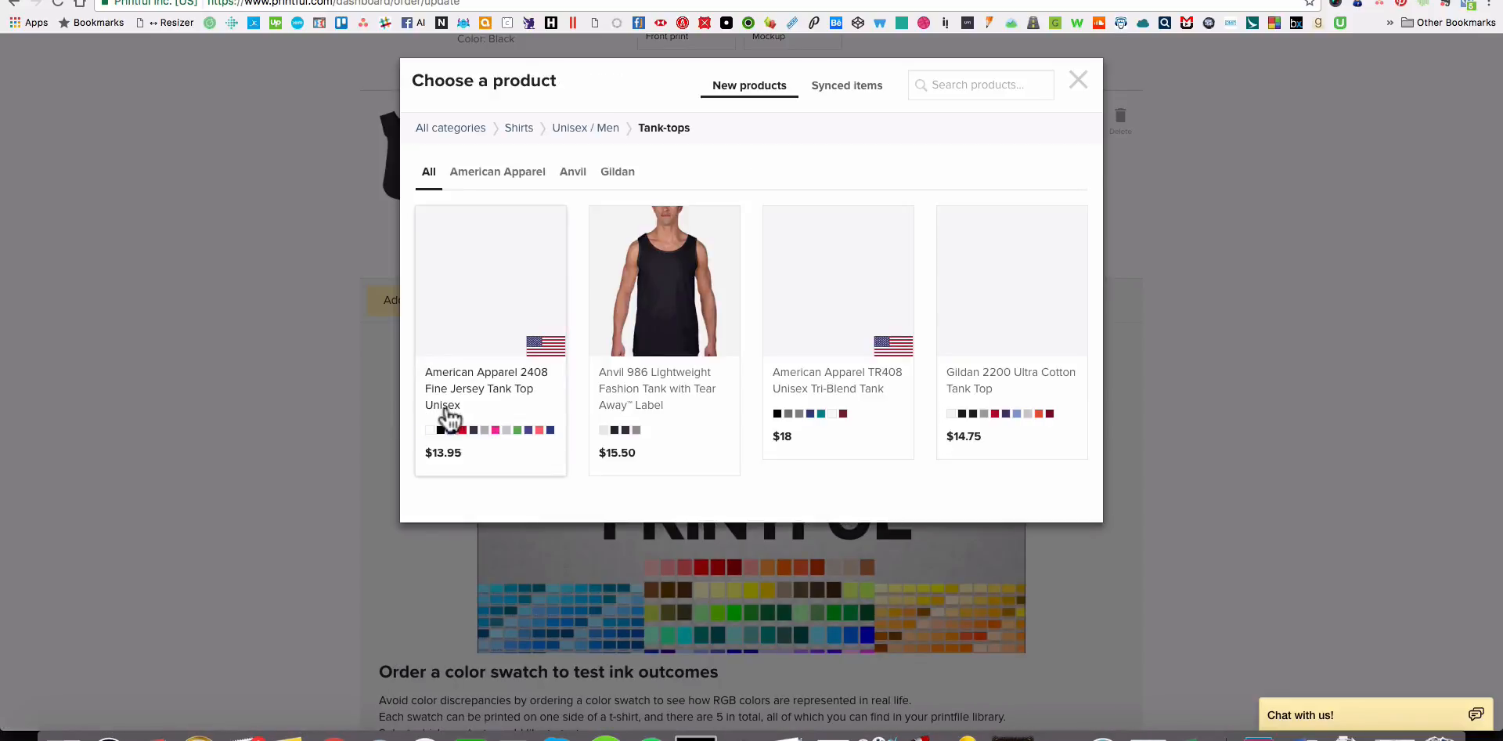
Switch to Finder and preview the black and white tank mockups in the KTBF folder.
key("super+Tab")
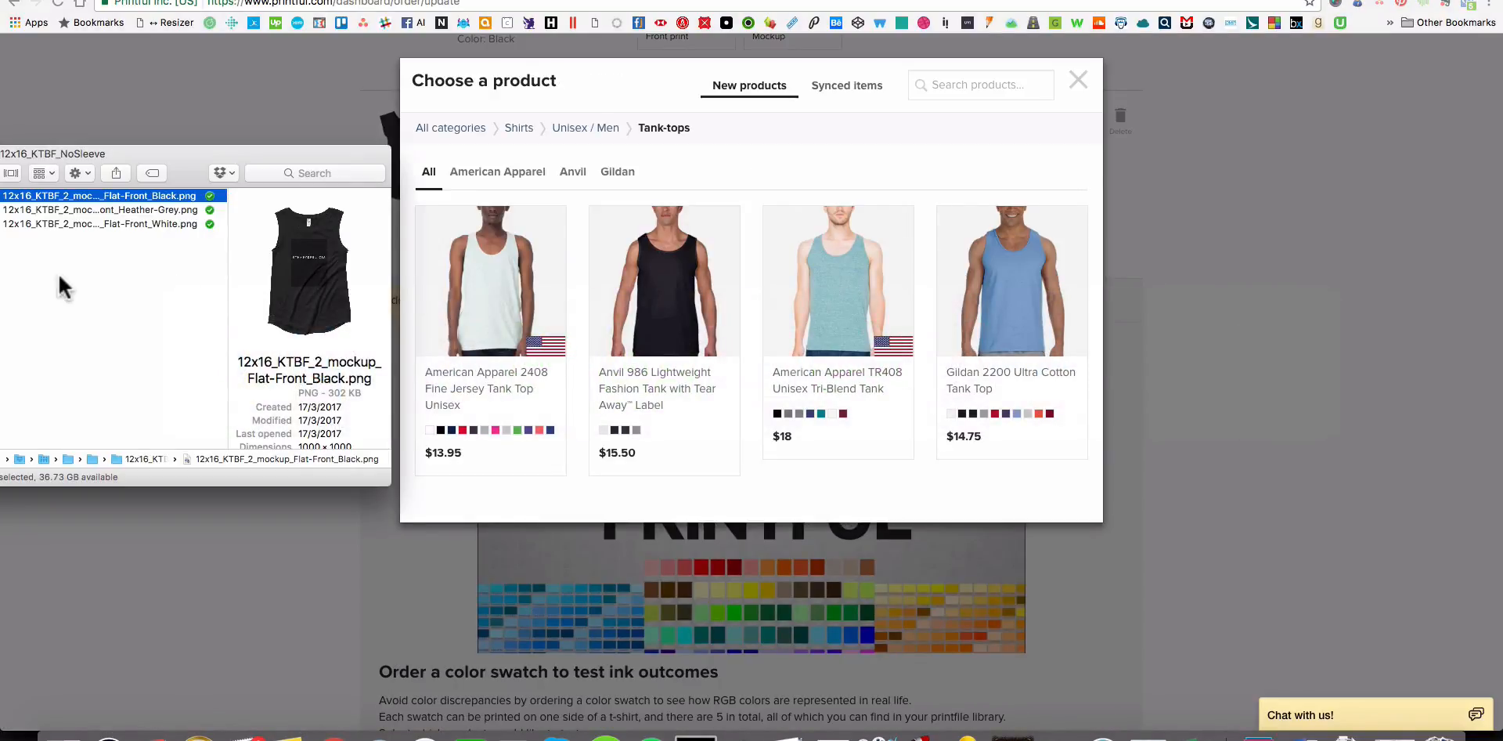
scroll(329, 294, "down", 5)
scroll(328, 294, "right", 2)
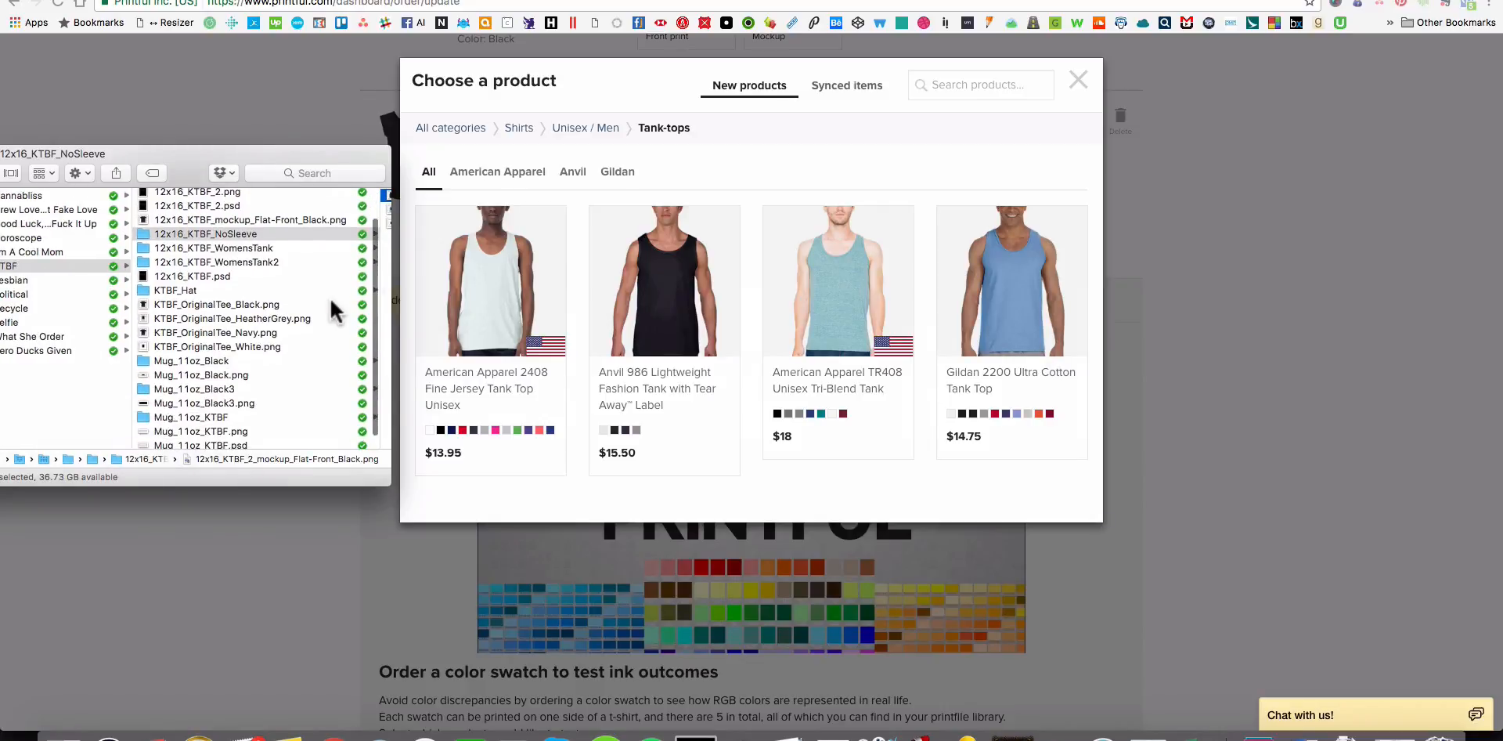
scroll(334, 311, "up", 5)
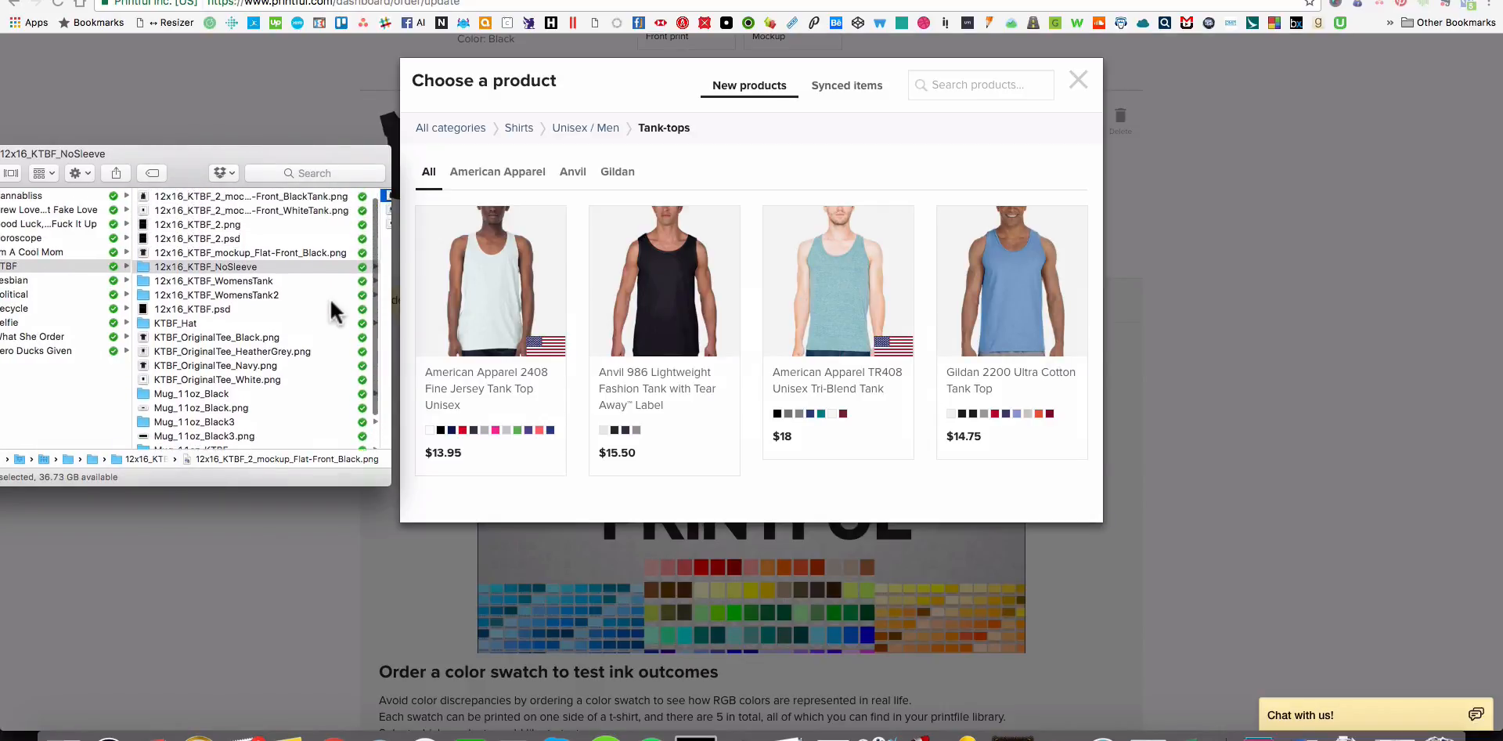
scroll(330, 301, "up", 1)
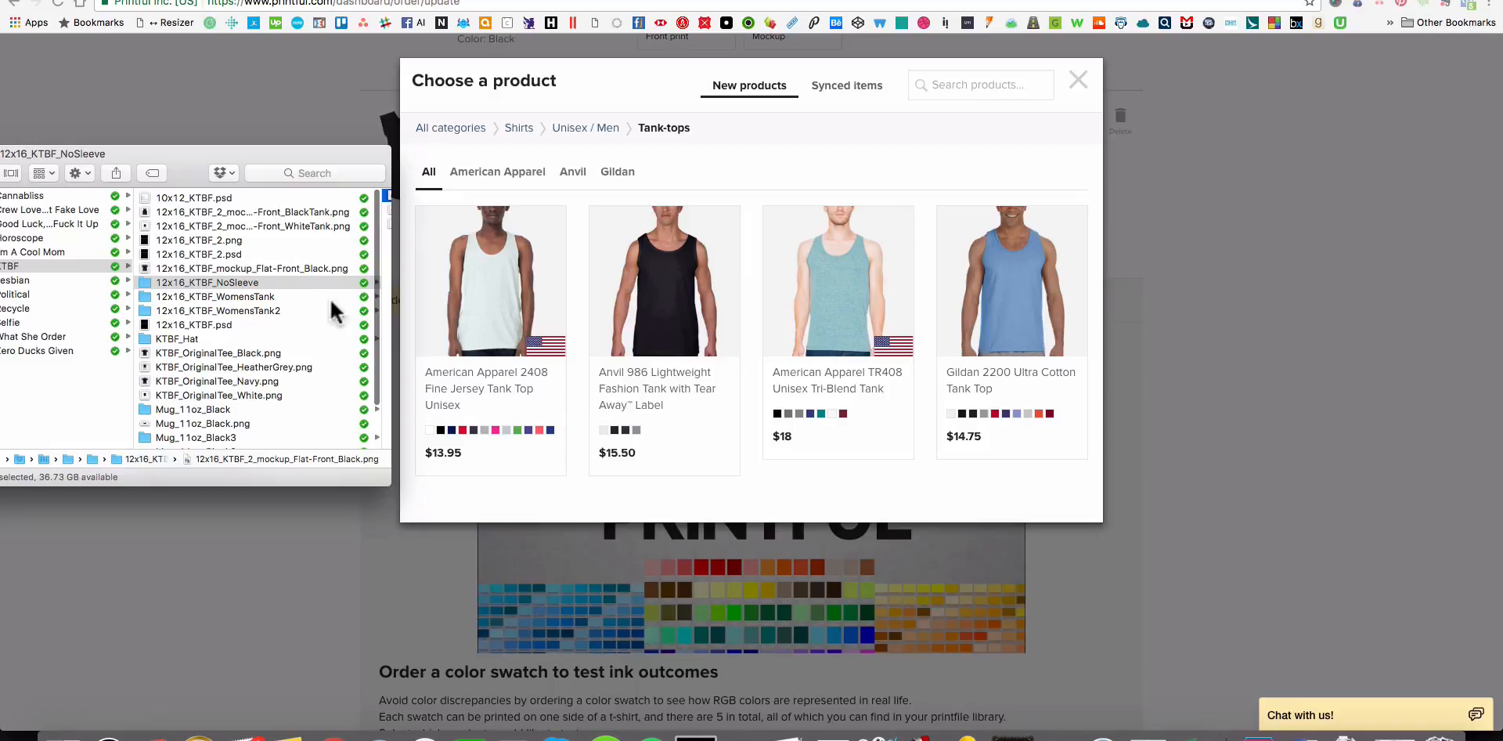
left_click(255, 348)
left_click(255, 349)
left_click(156, 209)
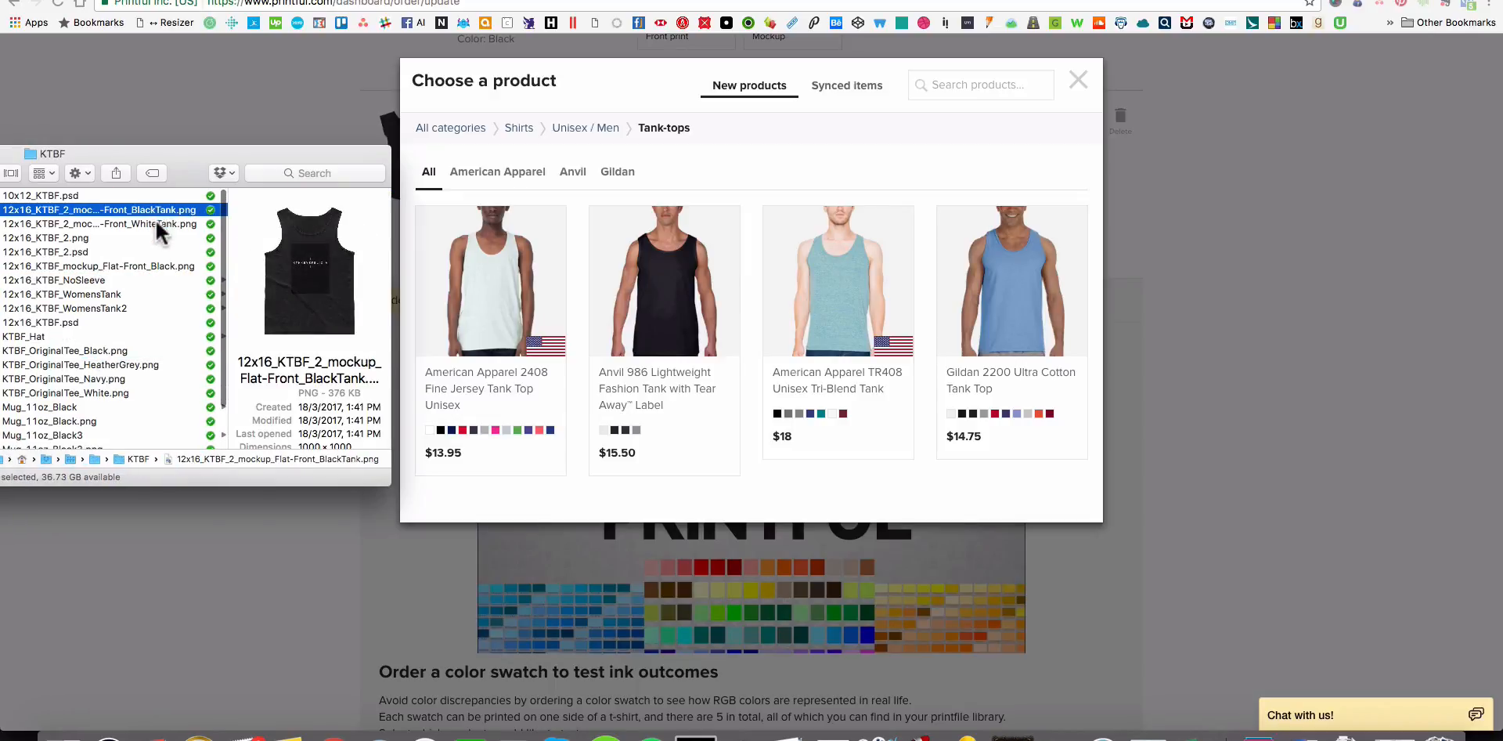
left_click(156, 222)
left_click(162, 207)
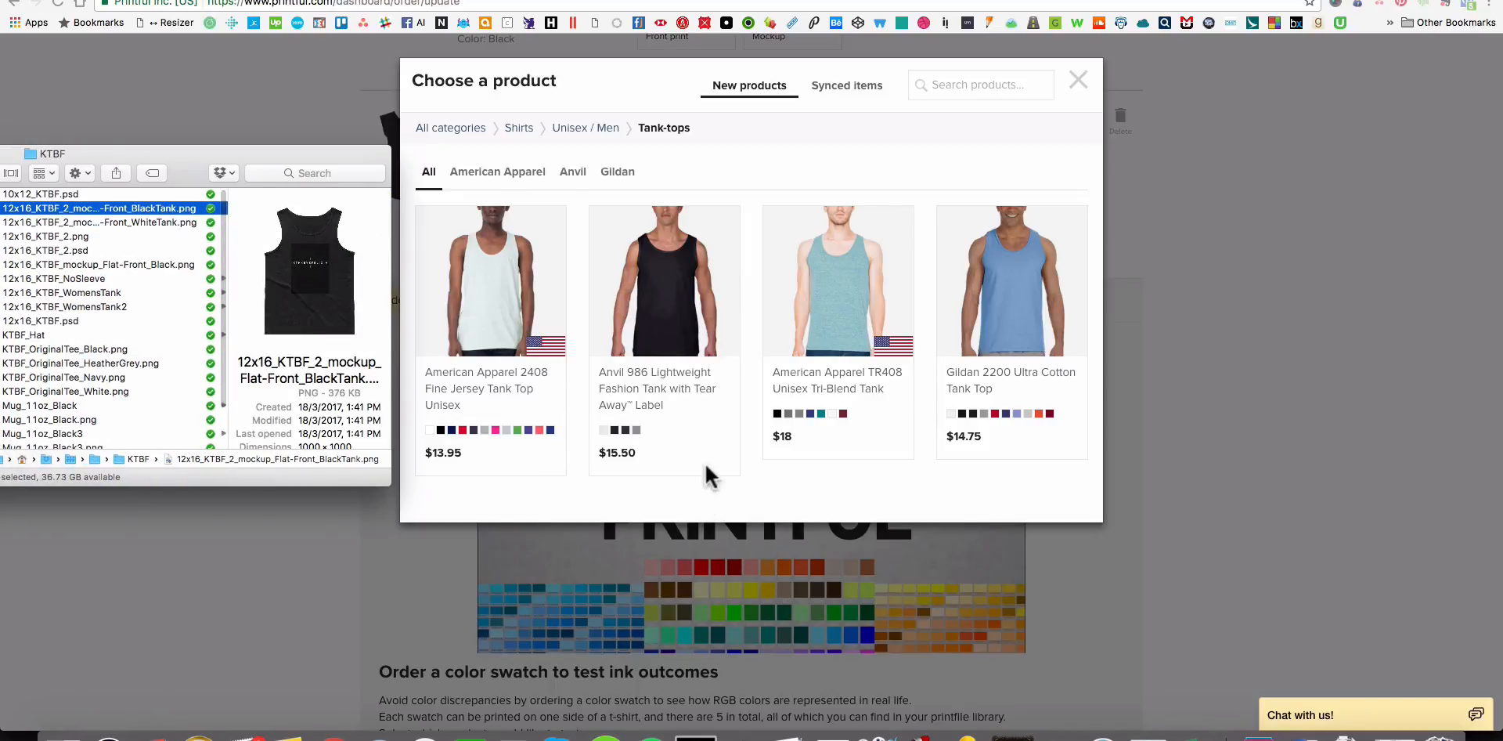
Return to the Printful tank-tops, choose the American Apparel 2408 Fine Jersey Tank Top Unisex and set its size to S.
left_click(708, 475)
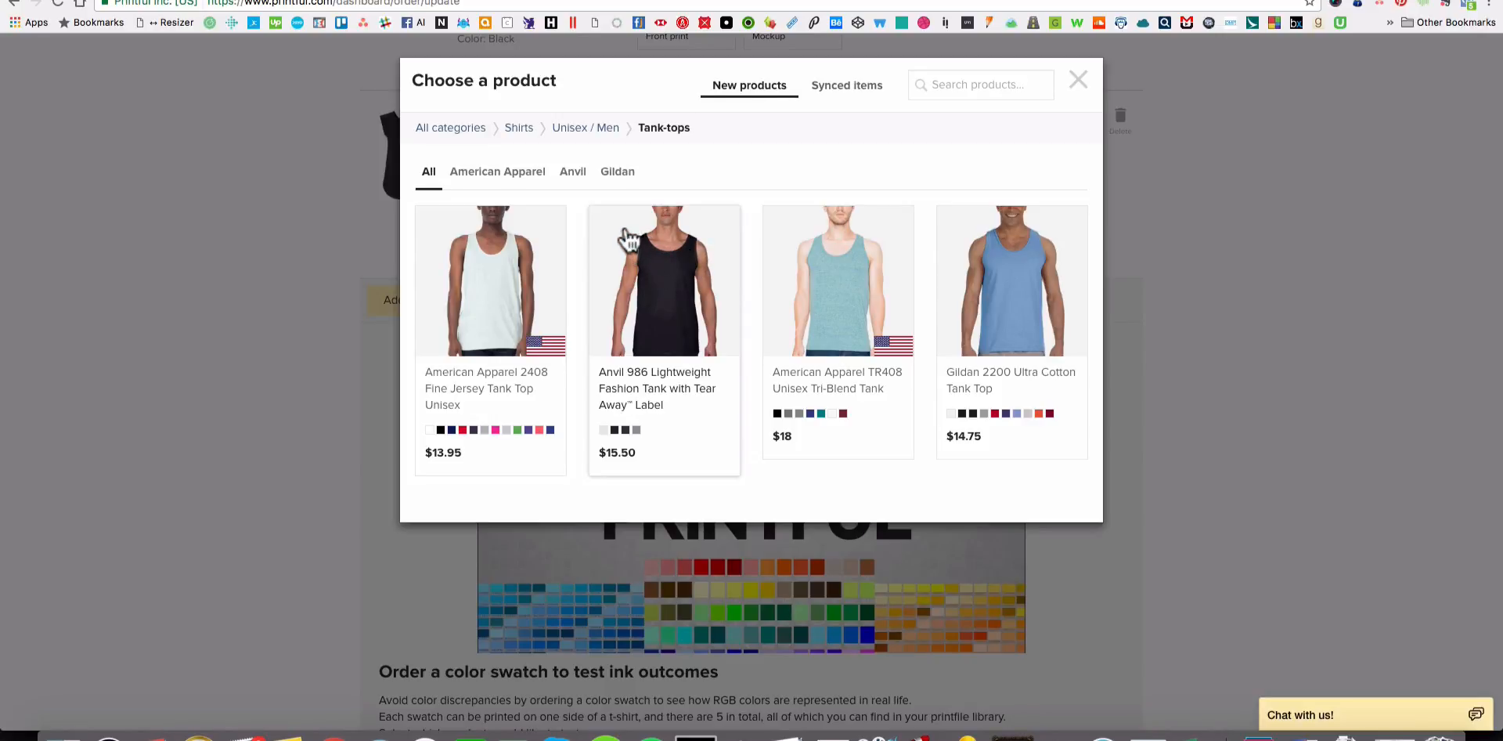
left_click(492, 285)
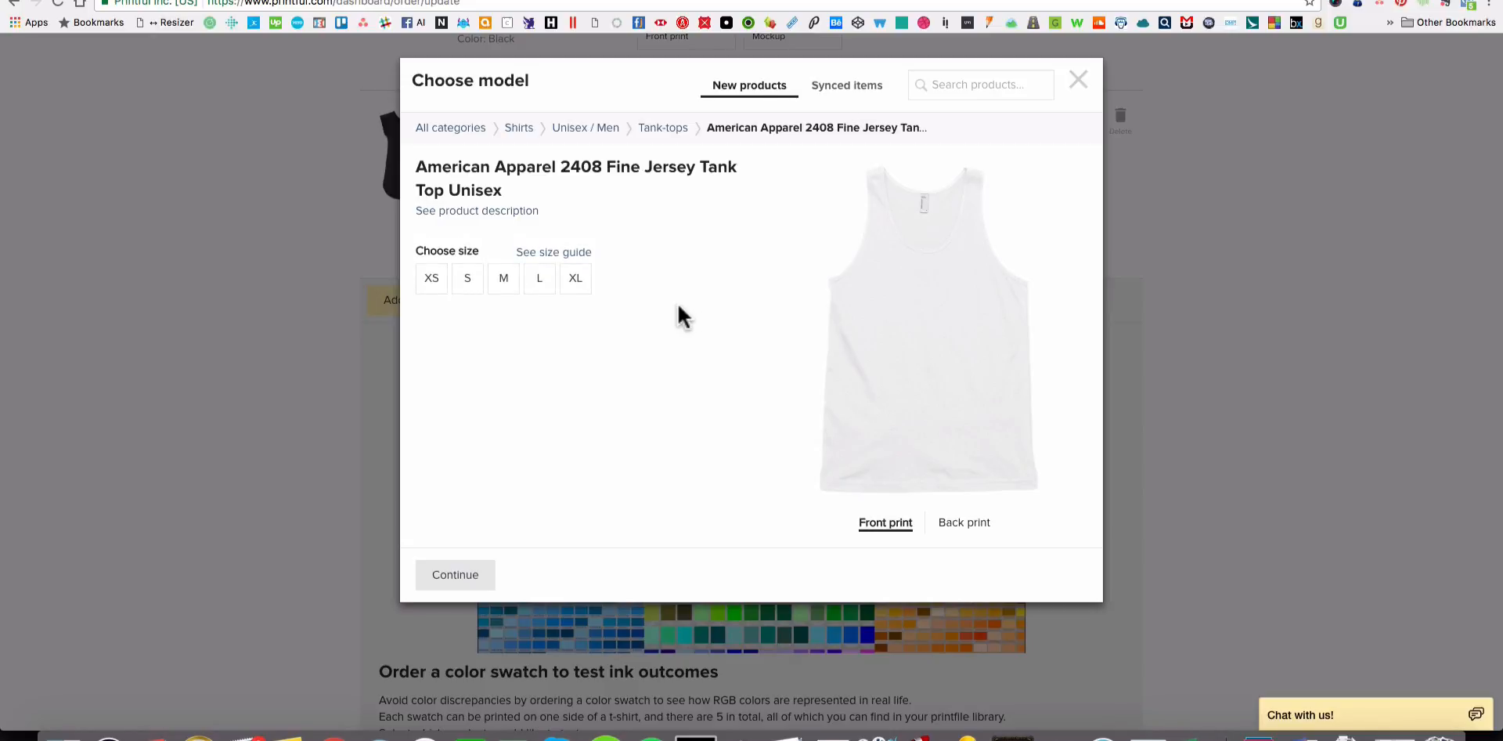
left_click(547, 286)
left_click(575, 284)
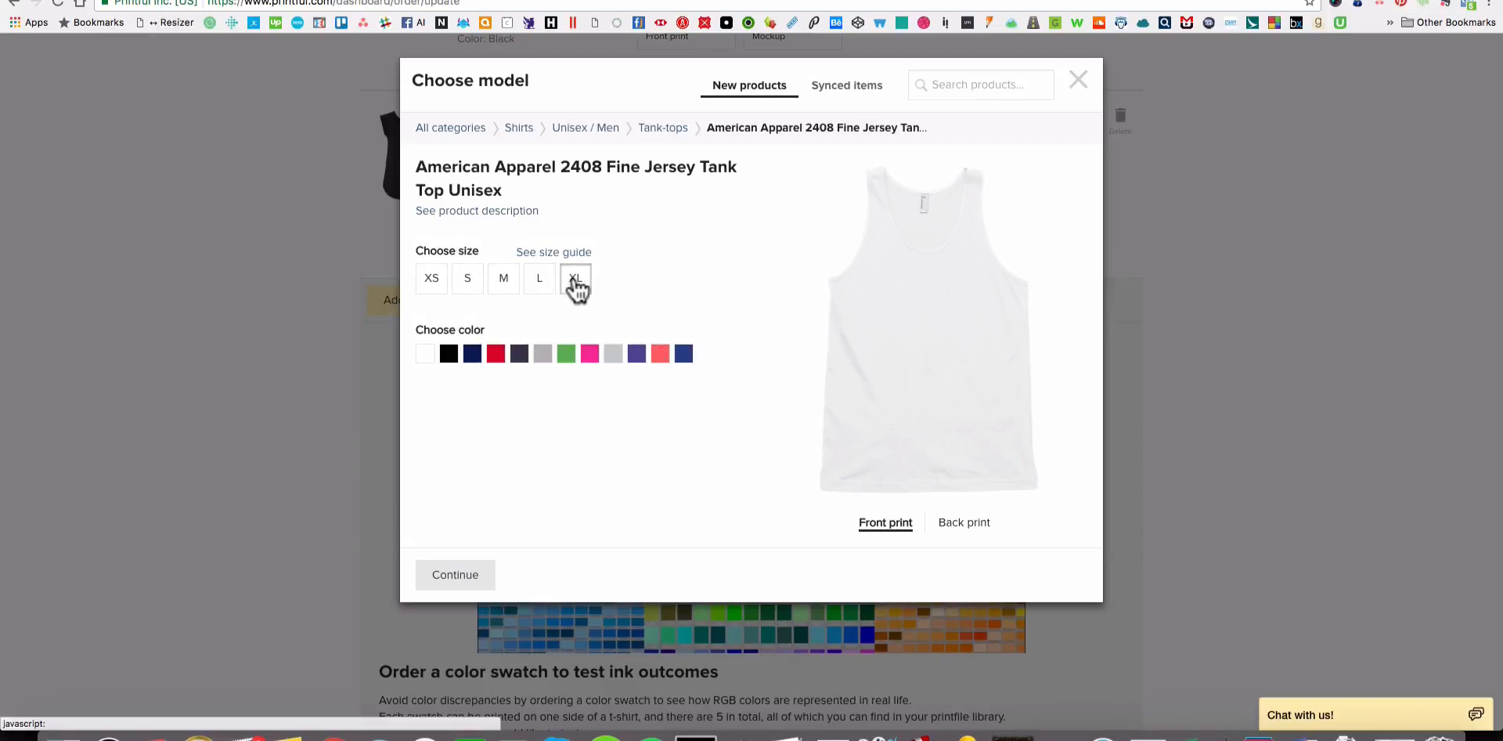
left_click(541, 288)
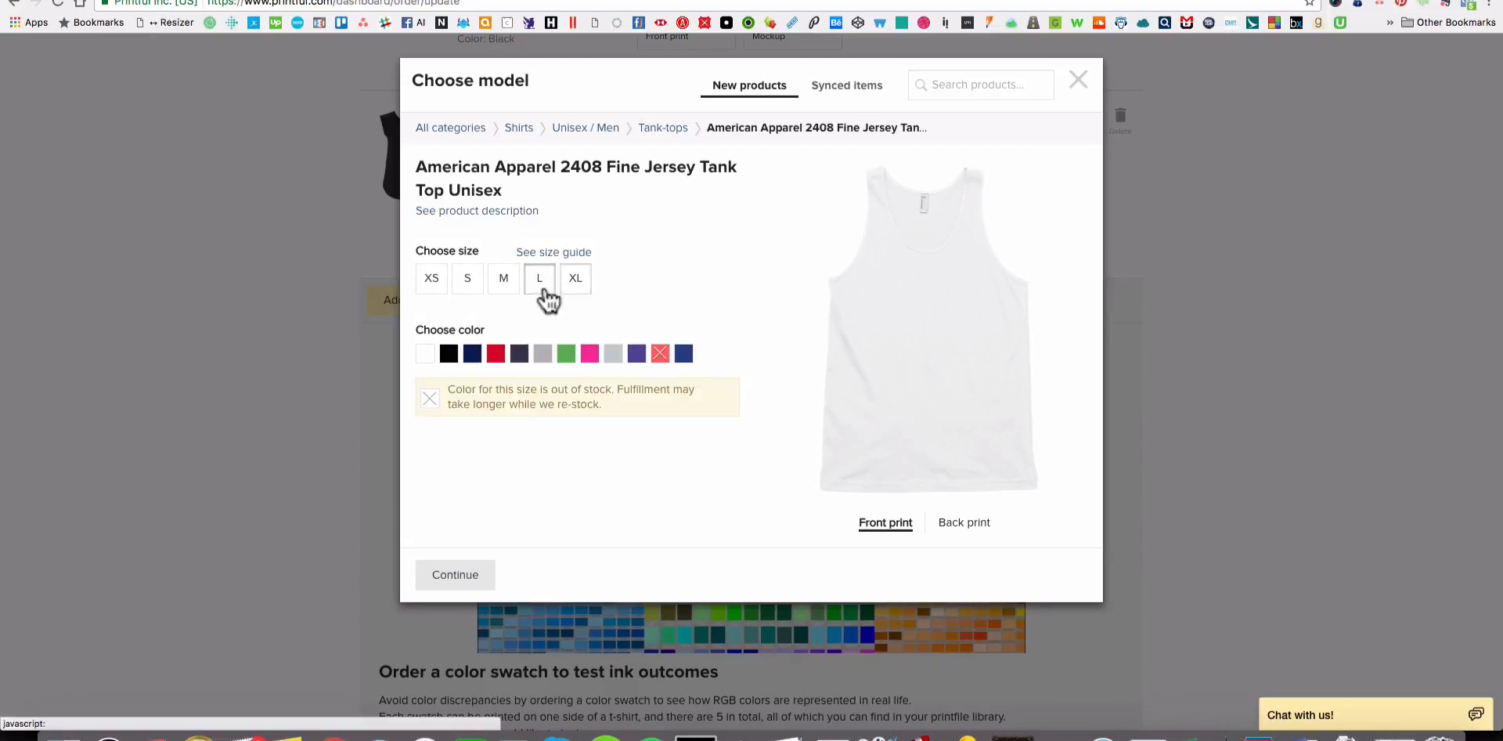
left_click(504, 288)
left_click(468, 288)
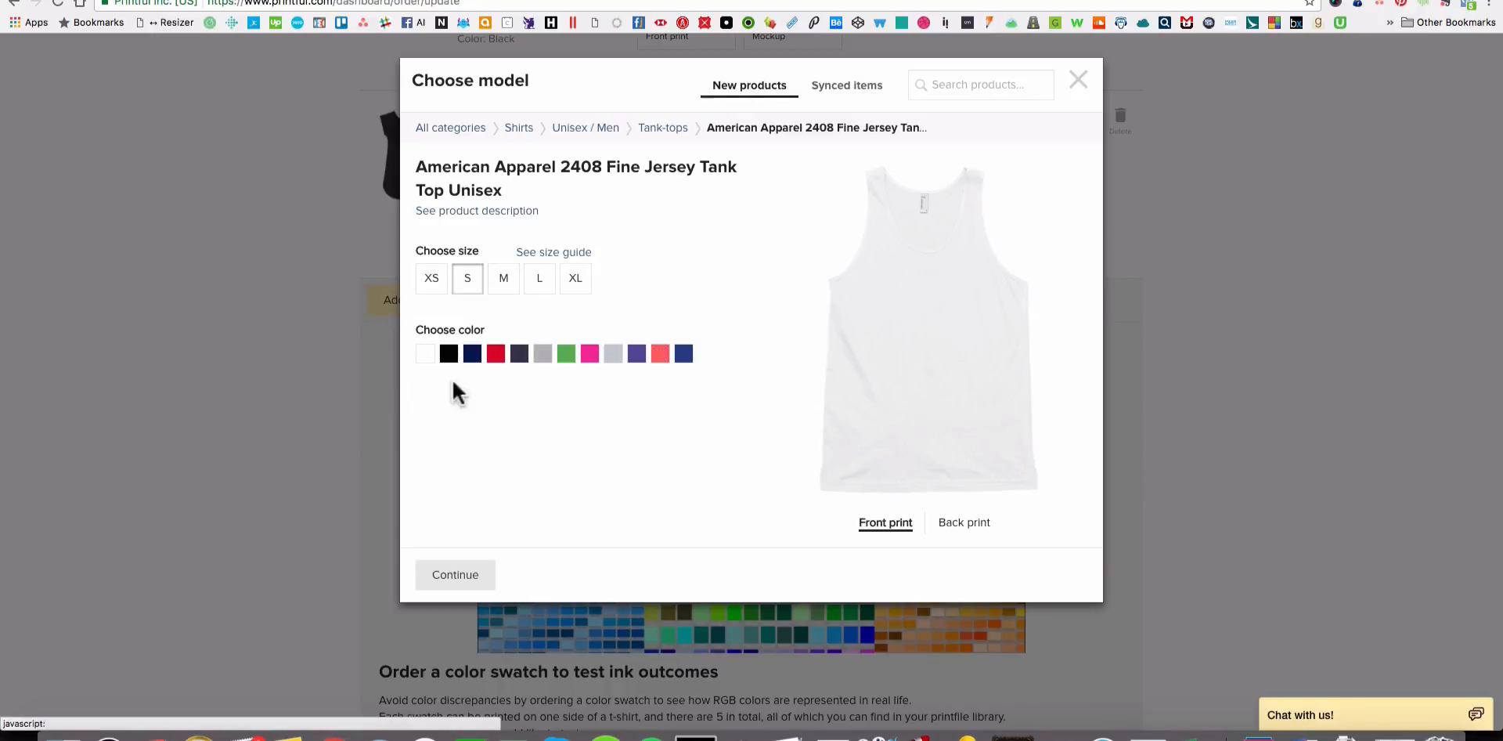
Try the tank top in black, dark, purple and light grey color options.
left_click(449, 354)
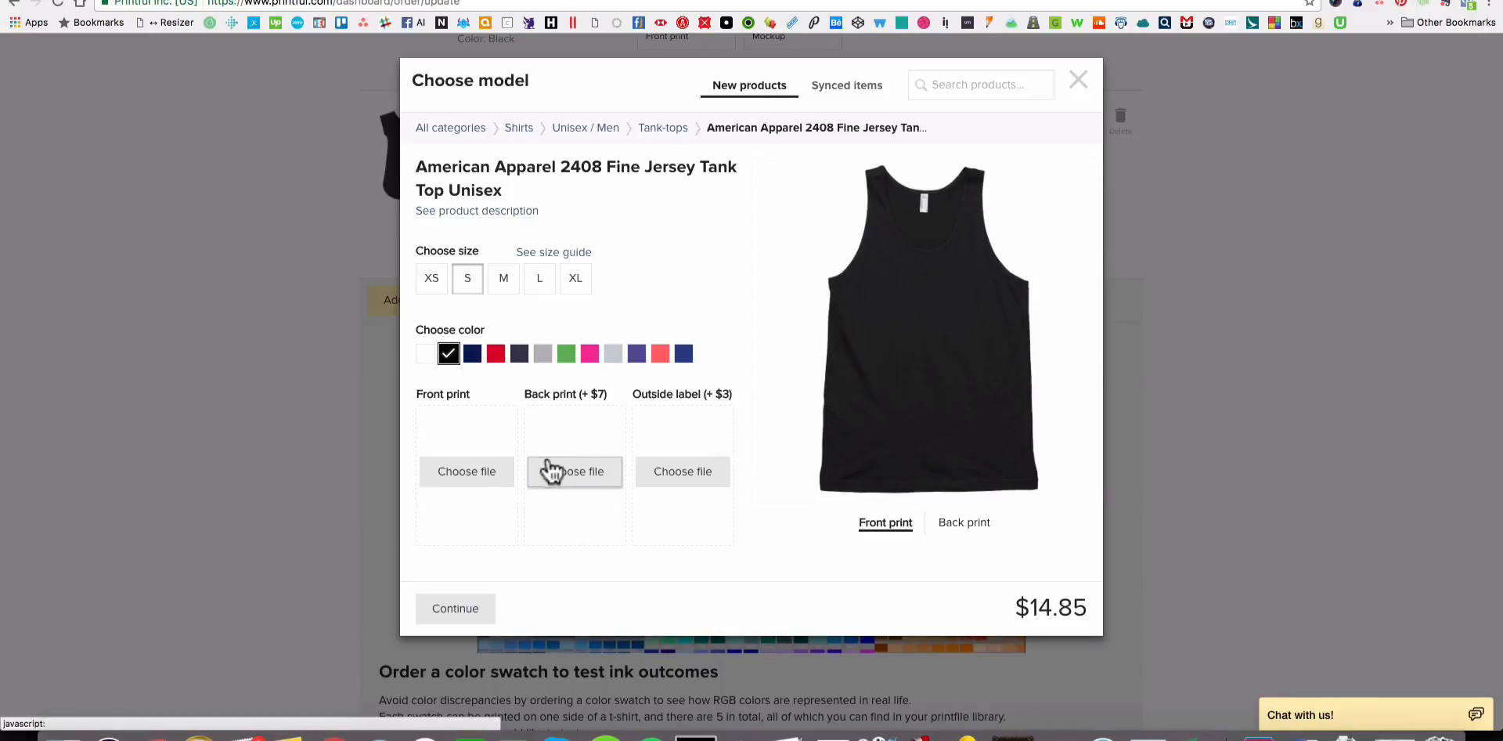
left_click(519, 354)
left_click(472, 353)
left_click(519, 354)
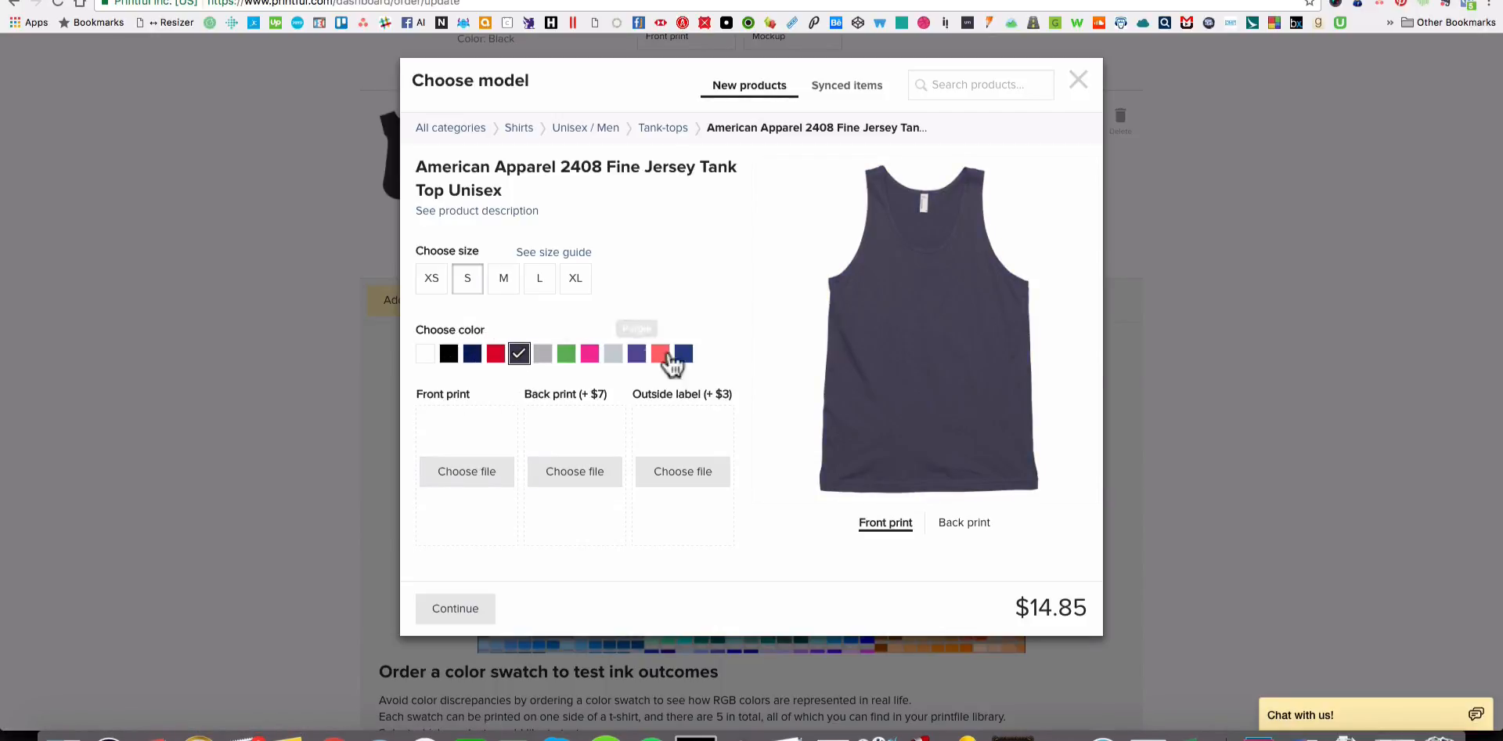
left_click(683, 354)
left_click(637, 353)
left_click(613, 354)
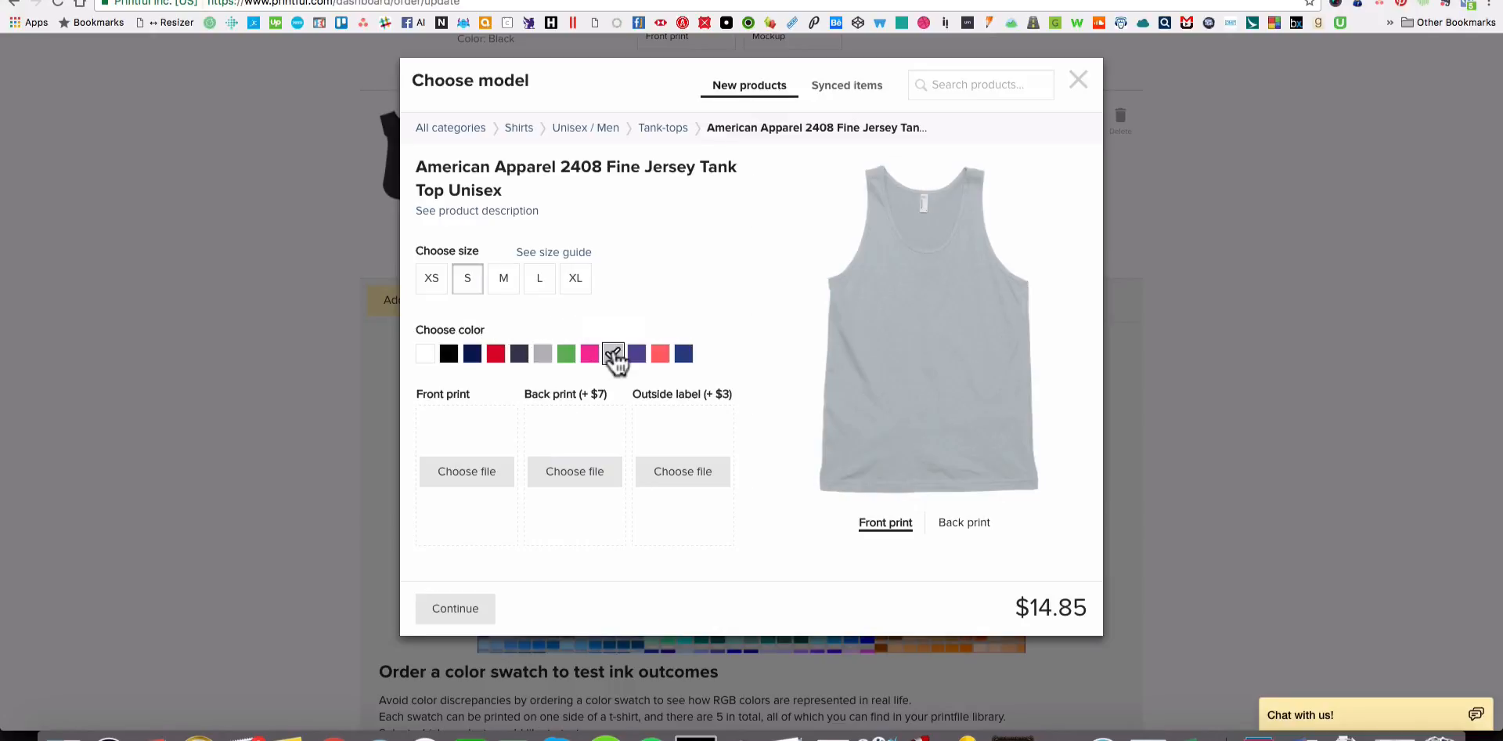
Set the tank top's color to White and use 12x16_KTBF_2.psd from the store's file library as the front print.
left_click(425, 354)
left_click(467, 470)
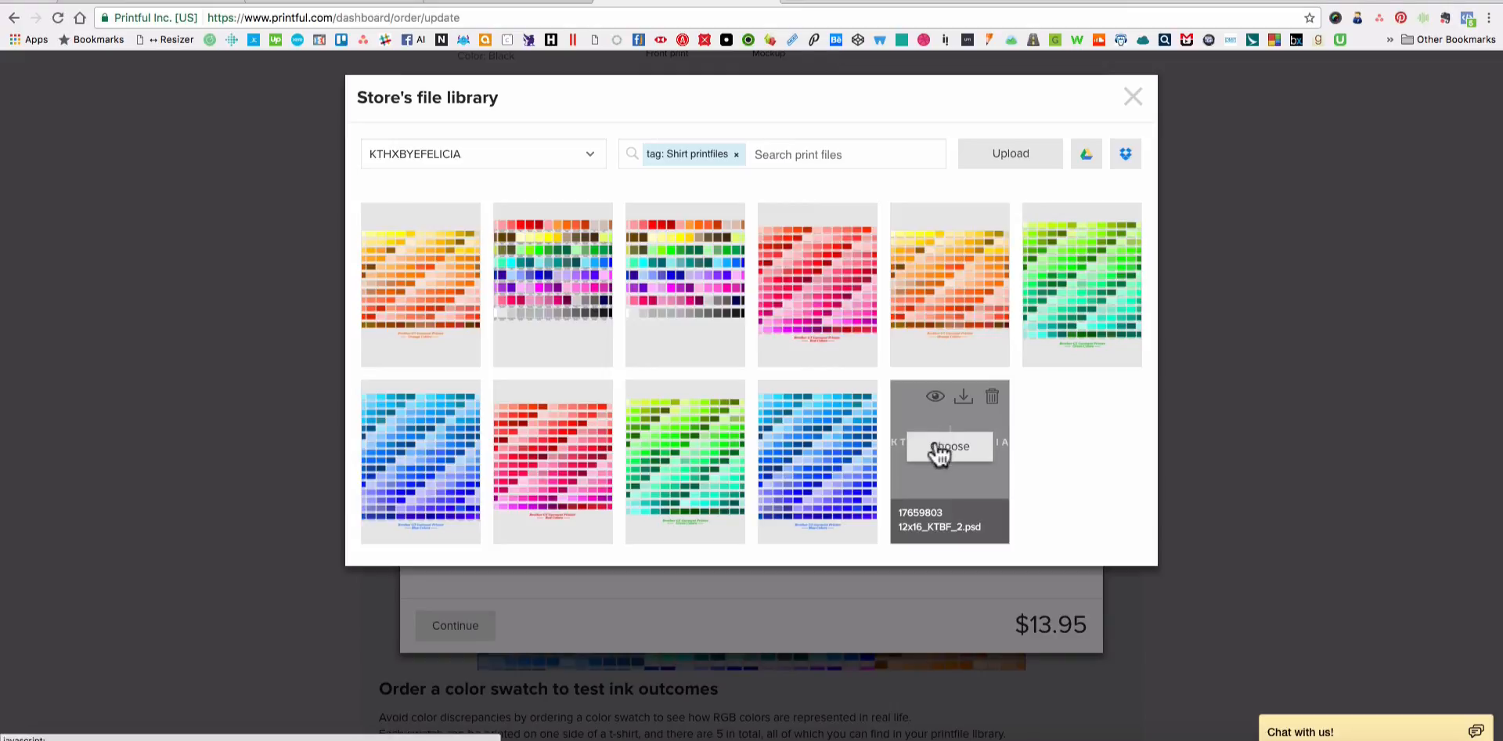
left_click(950, 446)
Position and slightly shrink the front print on the white tank top, and add the tank to the sample order.
left_click_drag(983, 423, 948, 381)
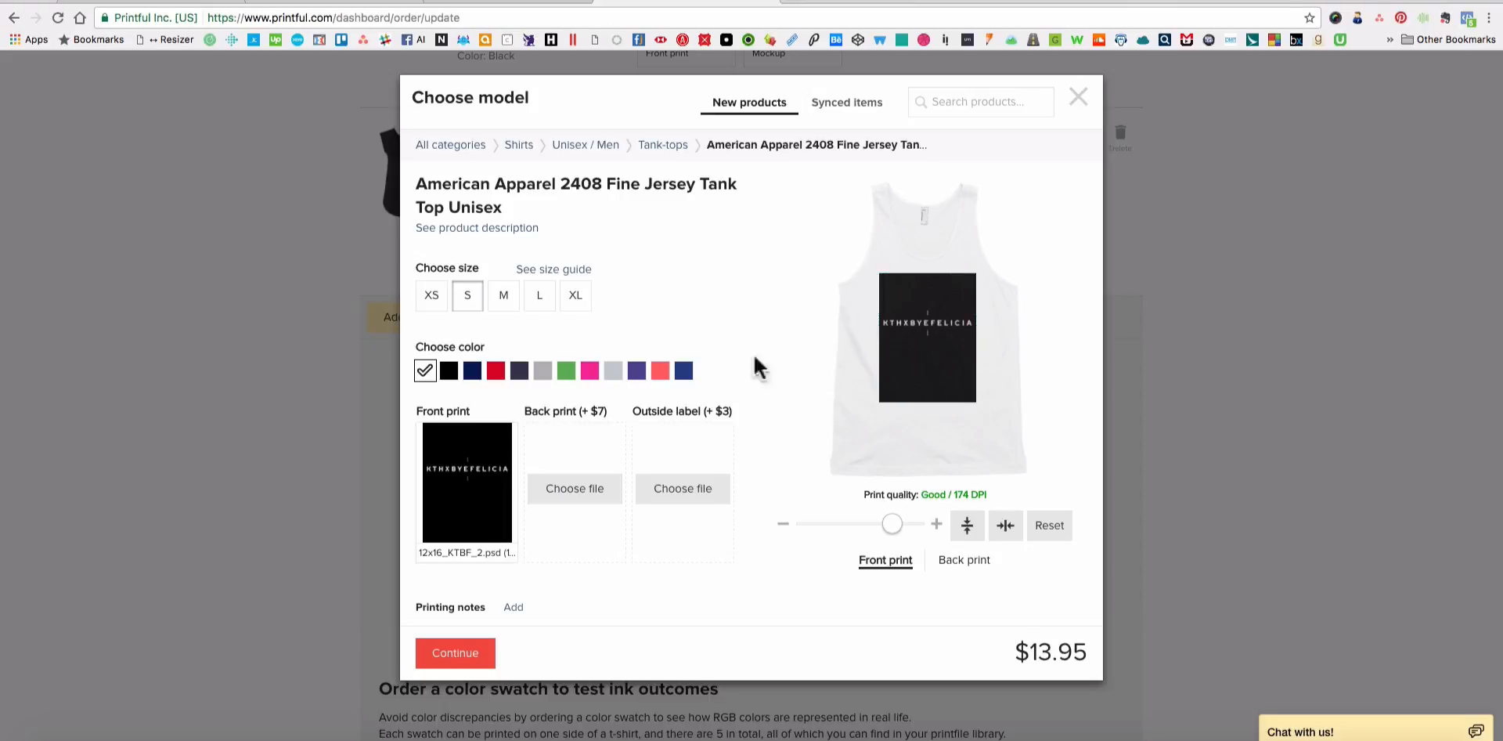
mouse_move(953, 386)
left_click_drag(953, 392, 953, 388)
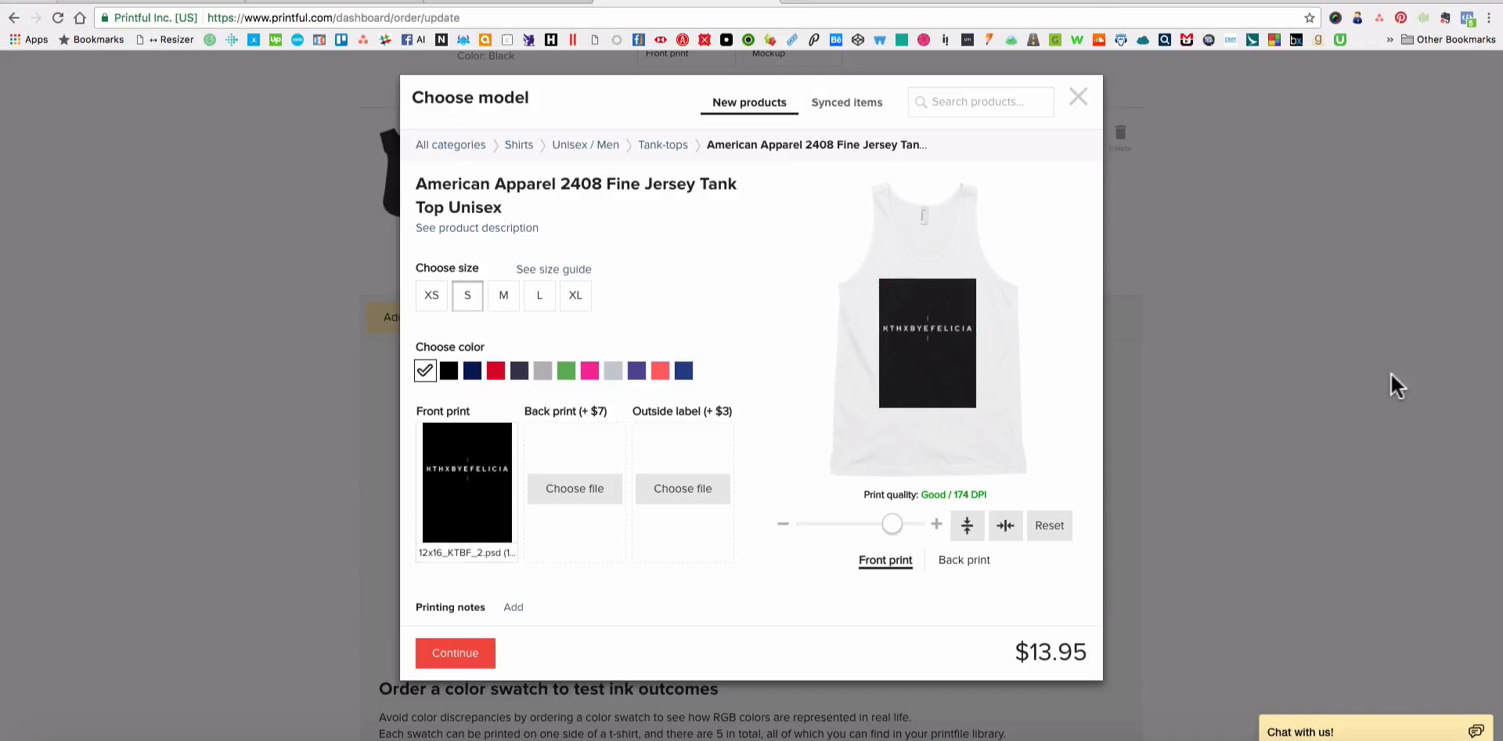
mouse_move(985, 395)
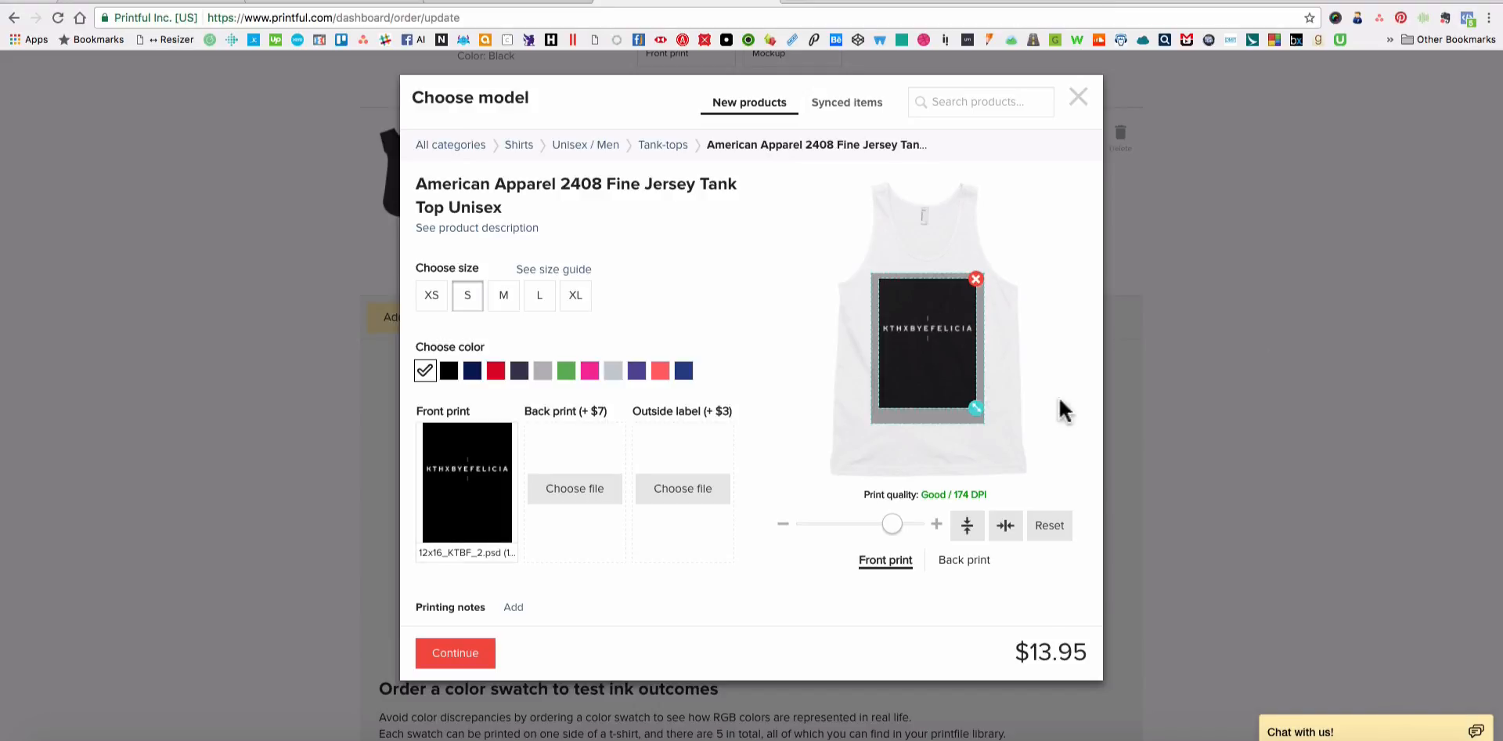
left_click_drag(975, 407, 972, 402)
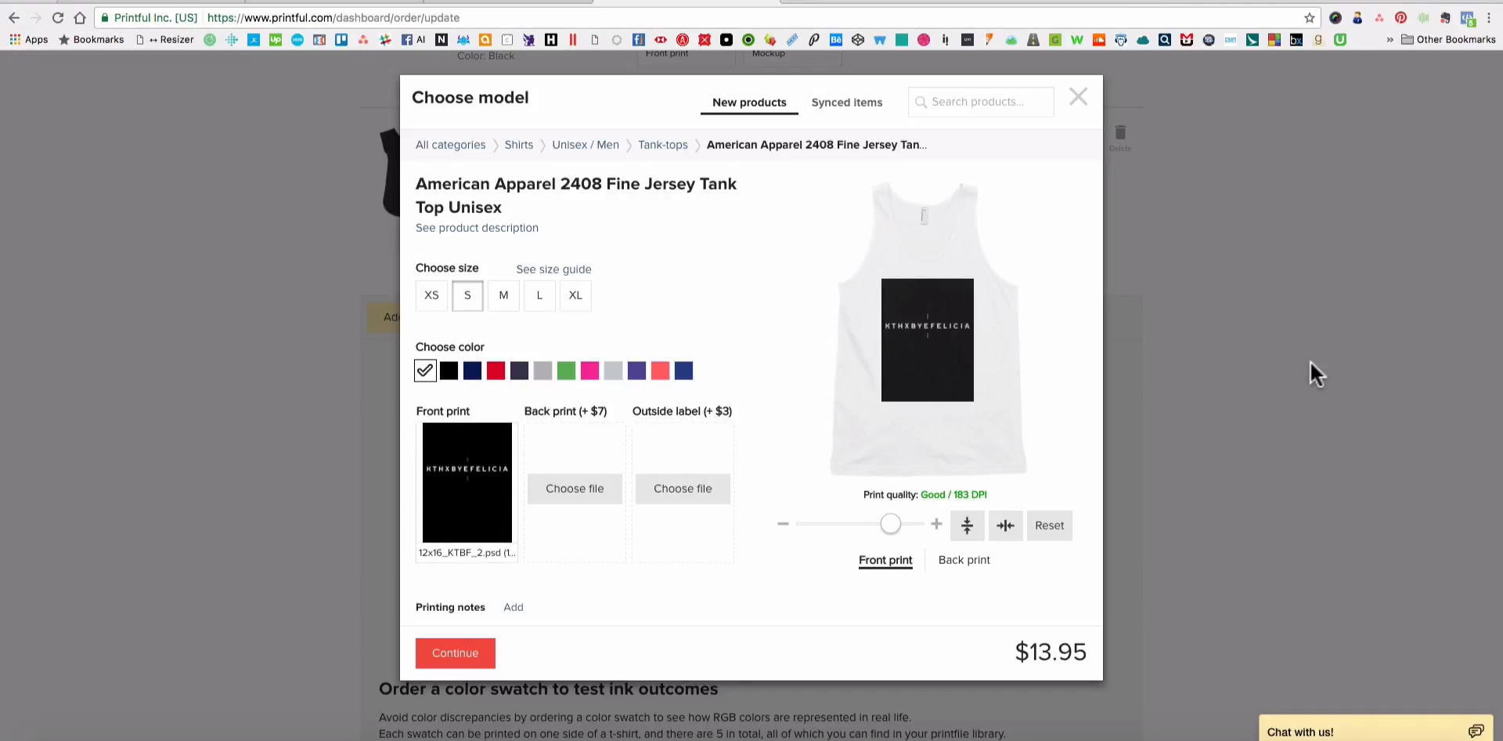
left_click(463, 654)
scroll(279, 341, "up", 6)
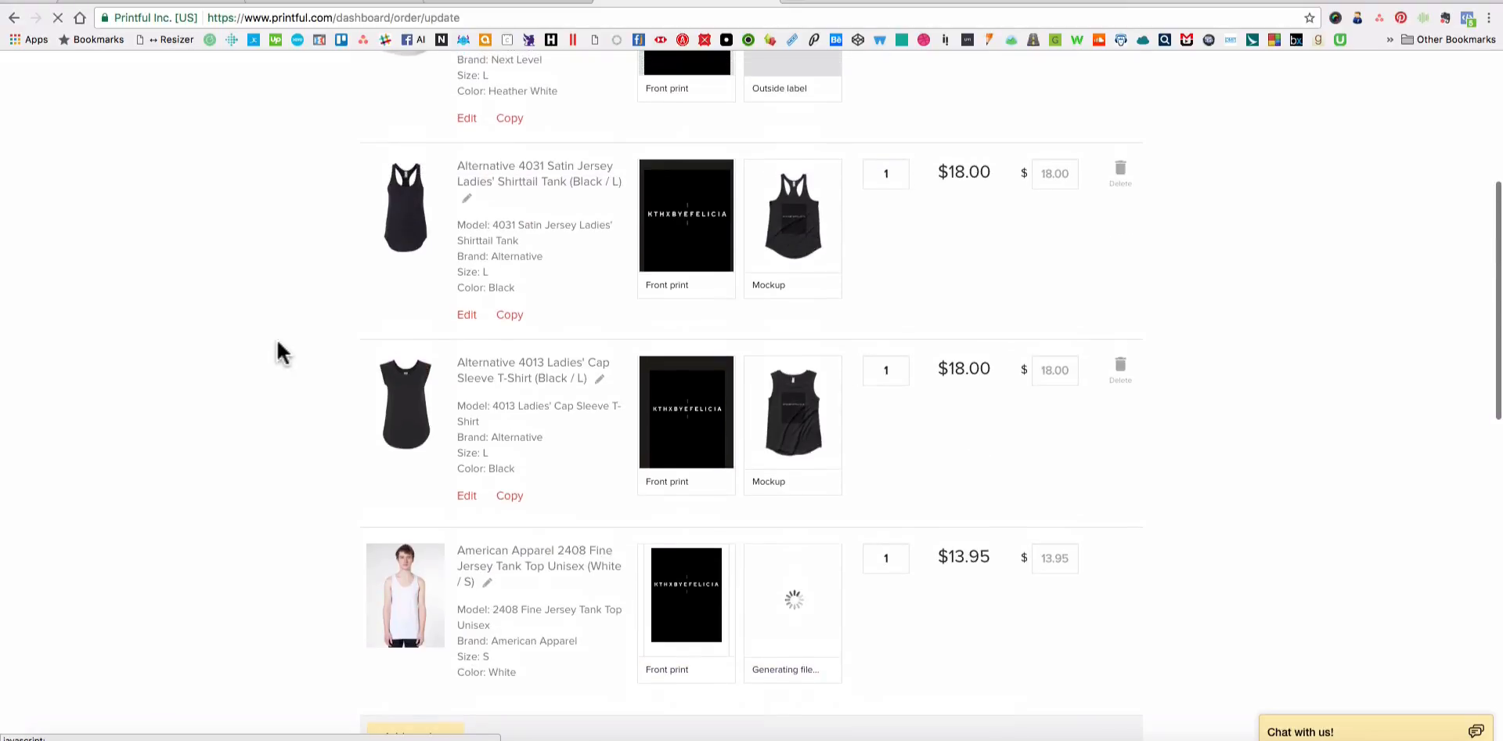
Review the tanks and tees listed in the sample order, checking their print files, mockups and prices.
scroll(301, 307, "down", 5)
scroll(301, 307, "down", 2)
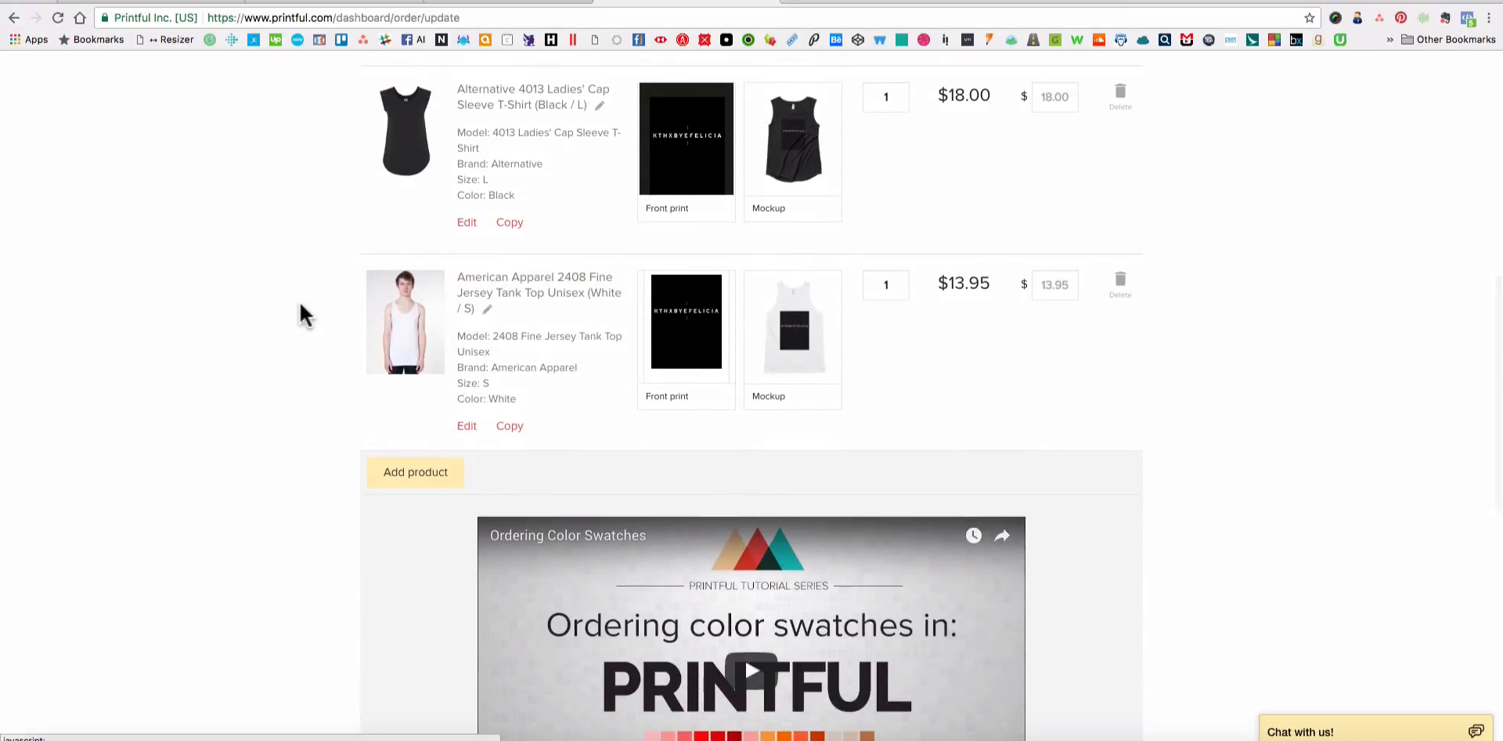
scroll(297, 329, "up", 3)
scroll(296, 324, "up", 4)
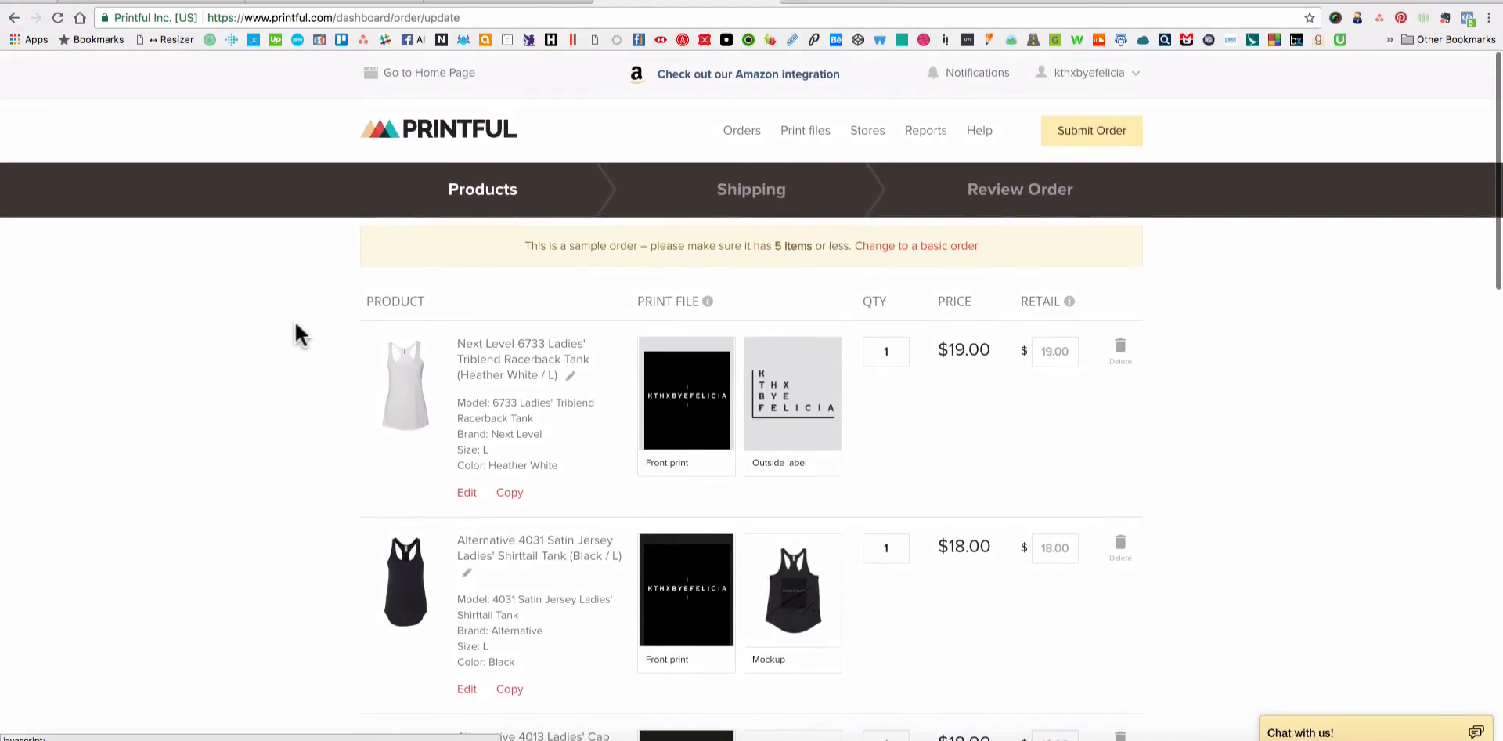
scroll(296, 324, "down", 8)
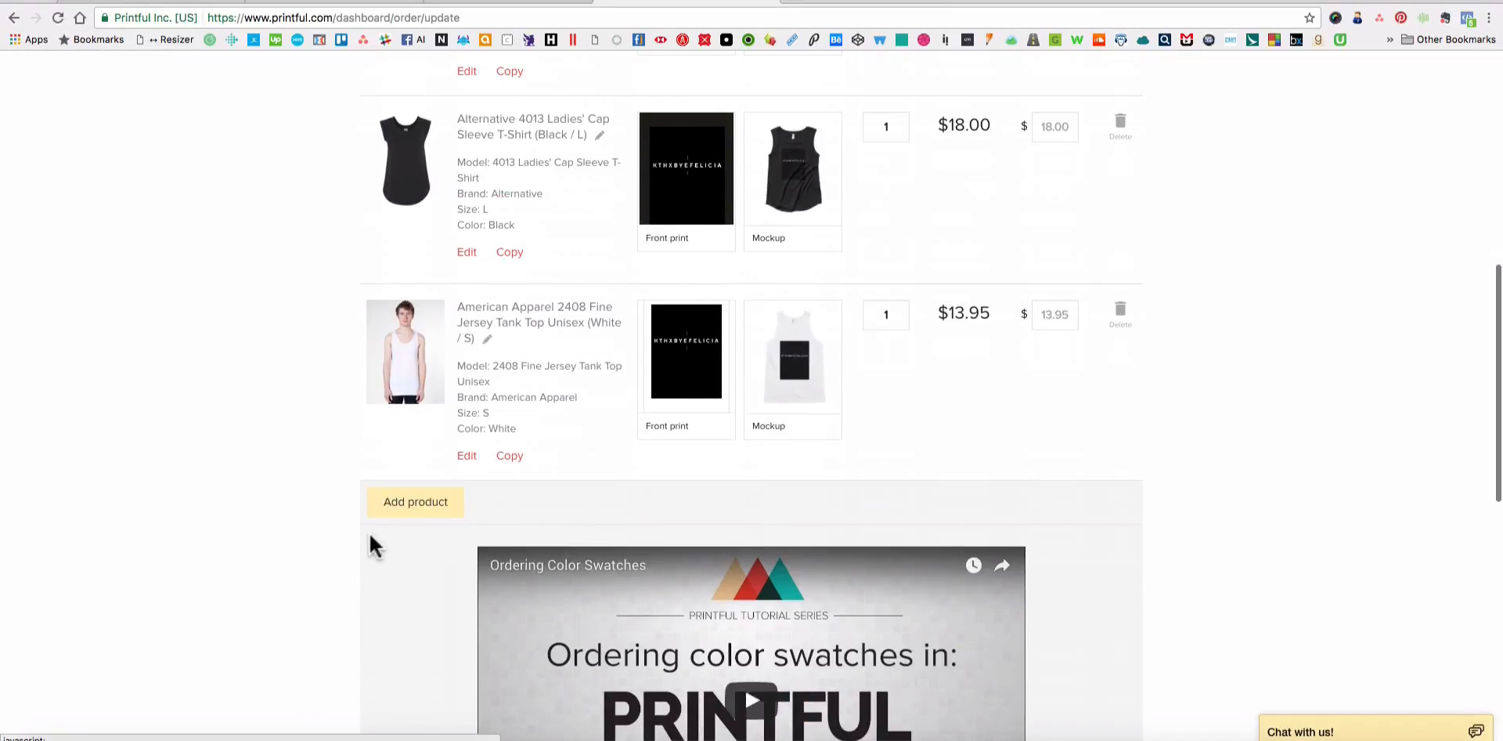
scroll(298, 533, "up", 8)
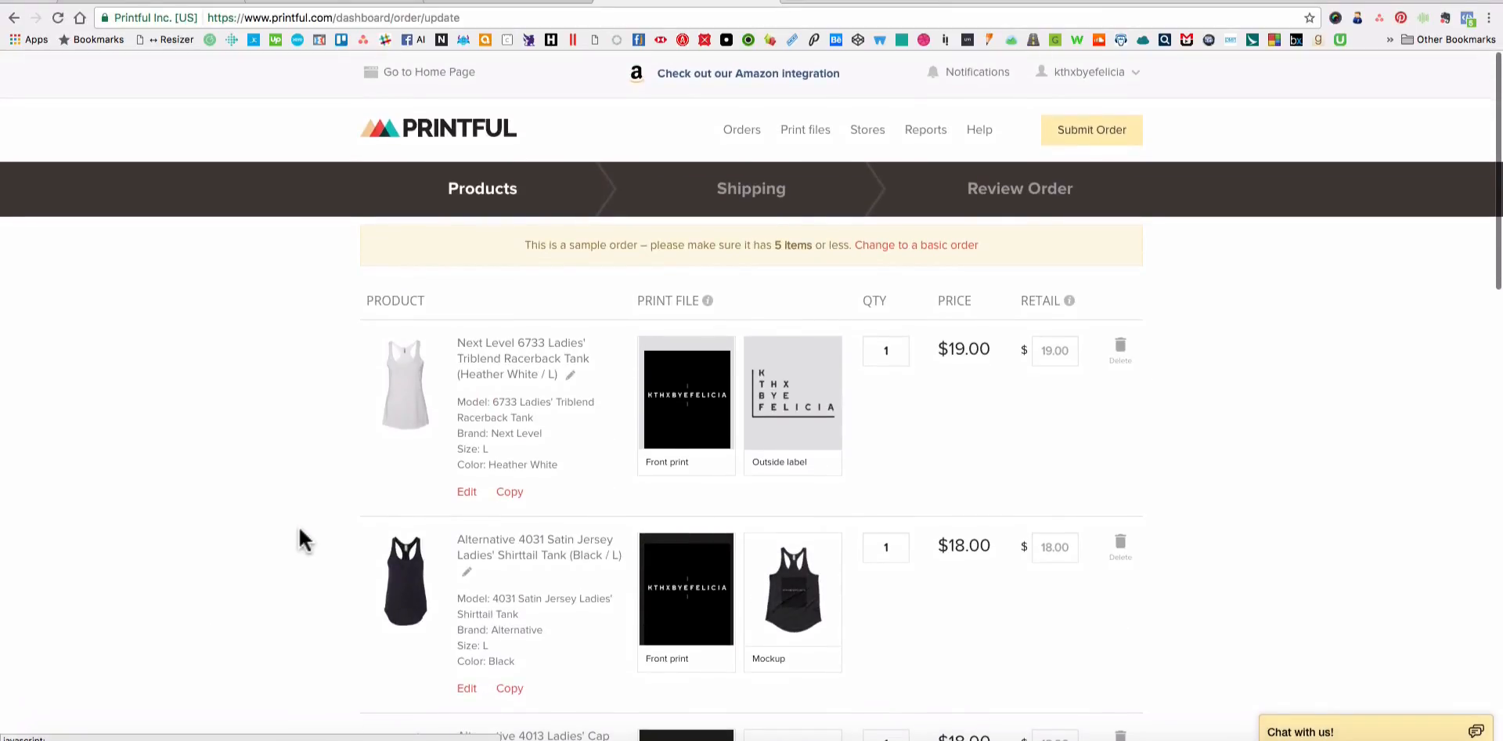
scroll(299, 530, "down", 7)
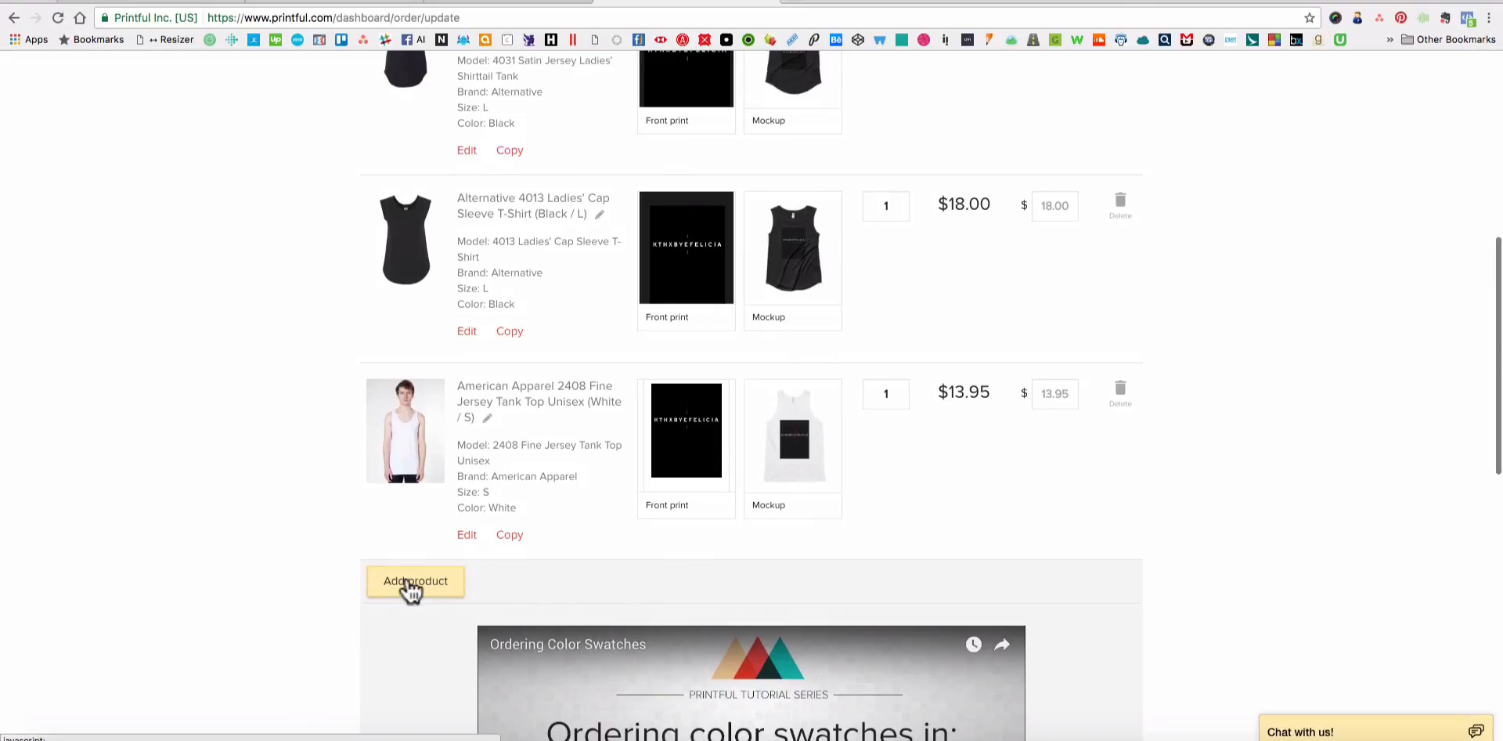
scroll(285, 557, "up", 10)
scroll(443, 470, "down", 8)
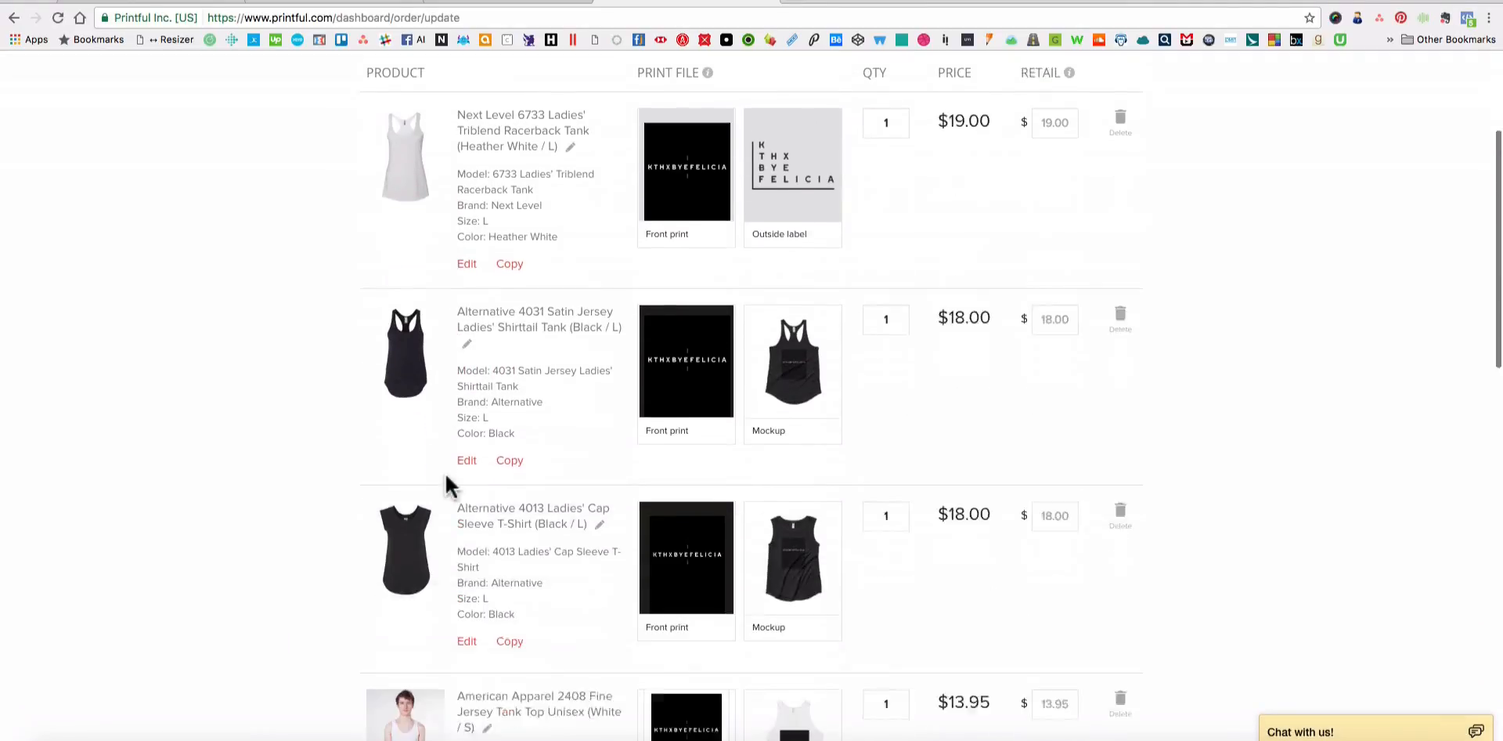
Choose the White Glossy Mug as a new product for the sample order and set its size to 11oz.
left_click(416, 505)
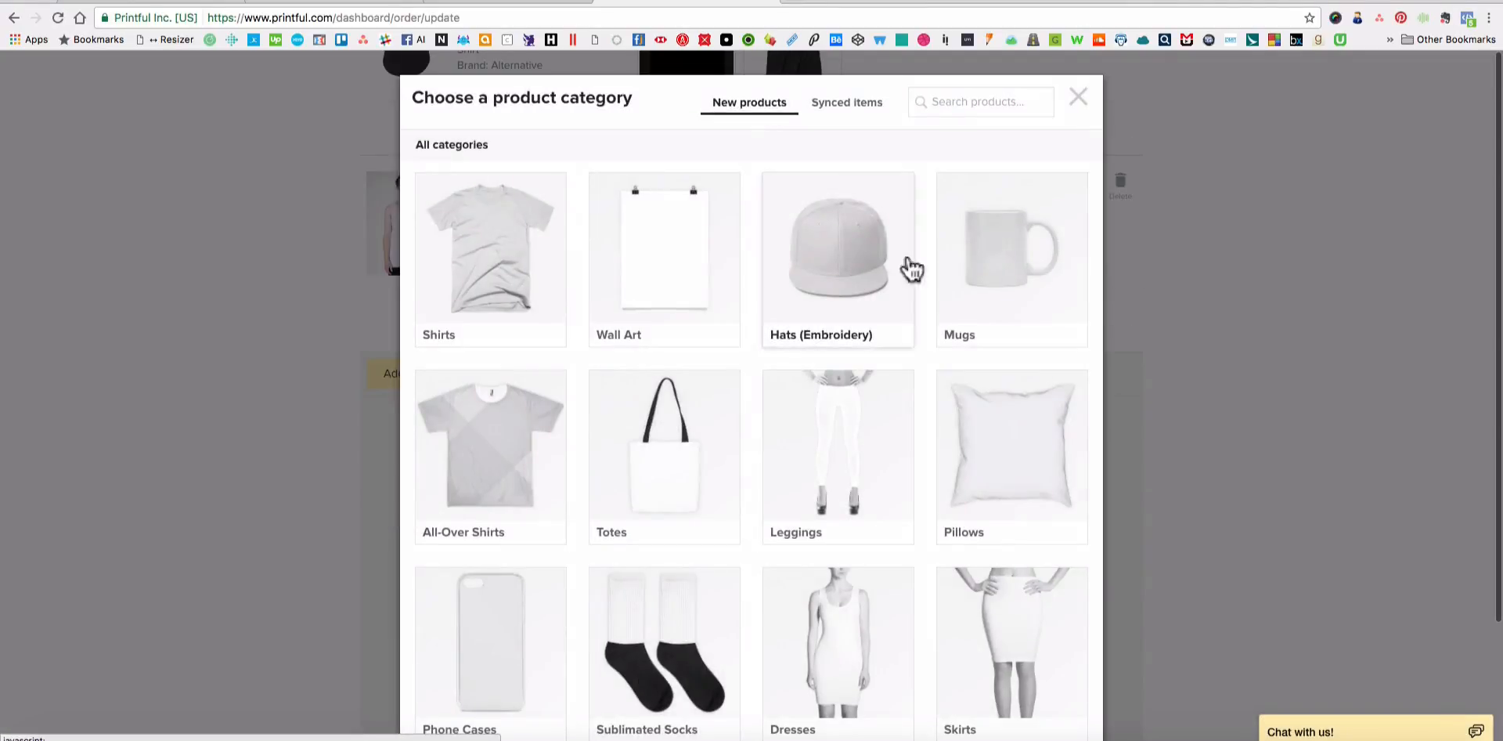
left_click(940, 263)
left_click(503, 313)
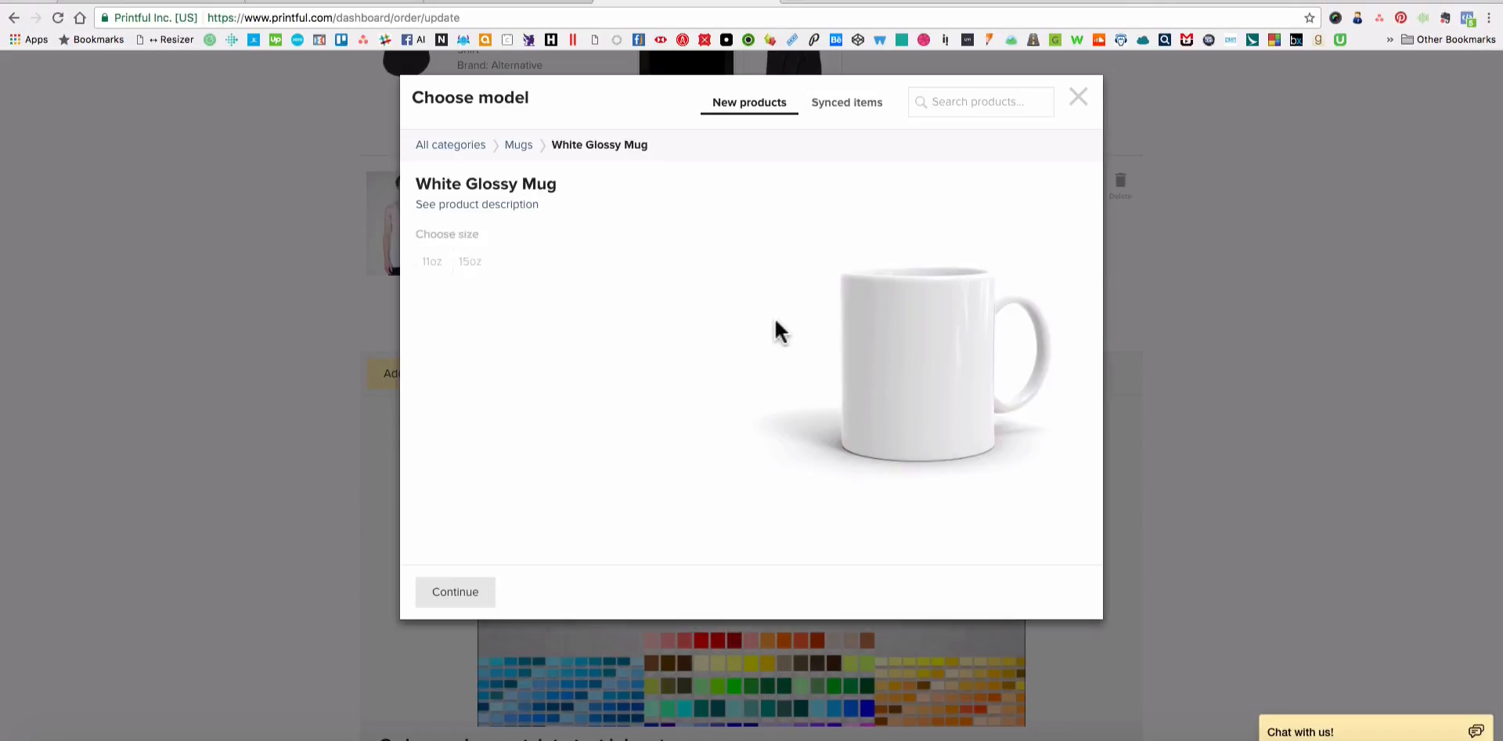
left_click(430, 275)
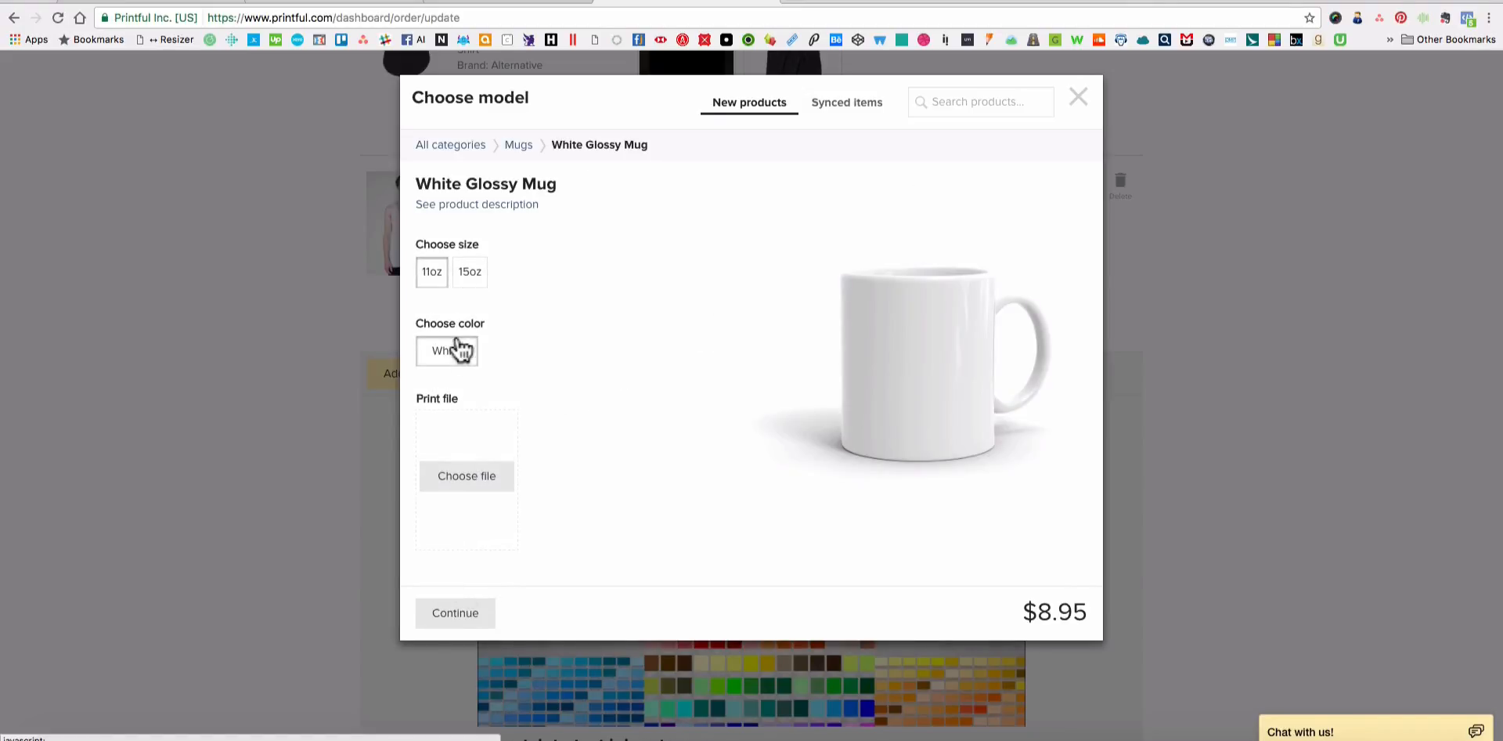
Upload Mug_11oz.png to the store's file library, use it as the mug's print file, and add the mug to the order.
left_click(474, 479)
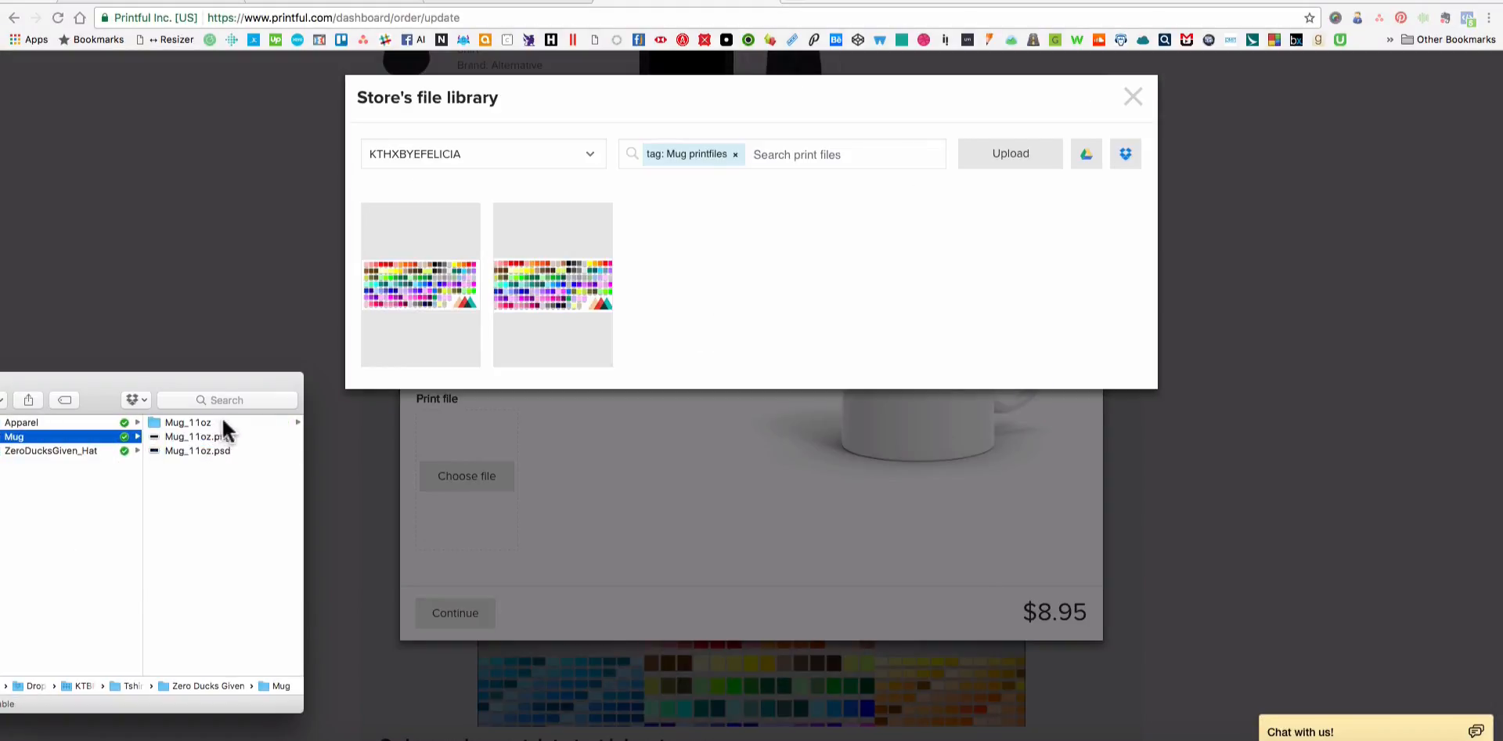
left_click(226, 435)
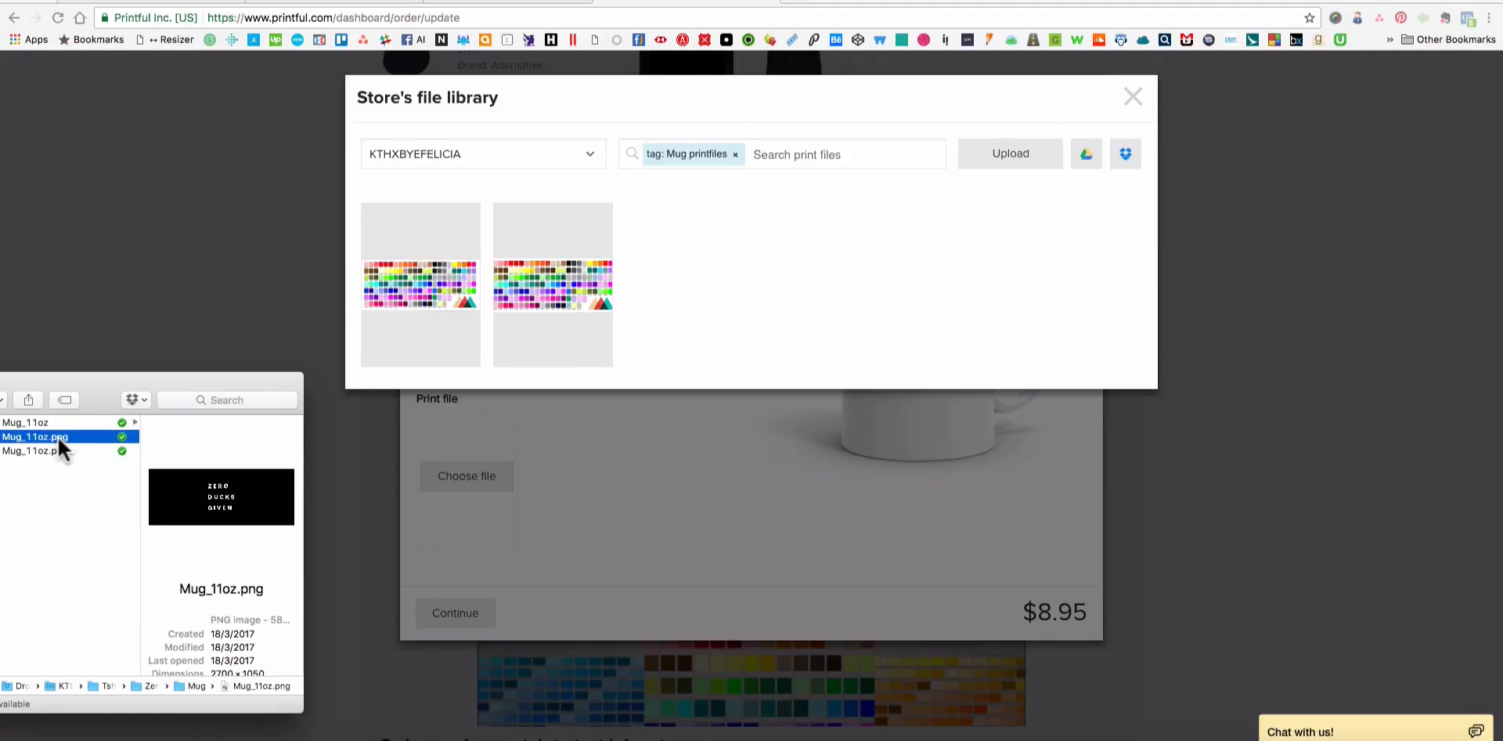
left_click_drag(58, 435, 646, 312)
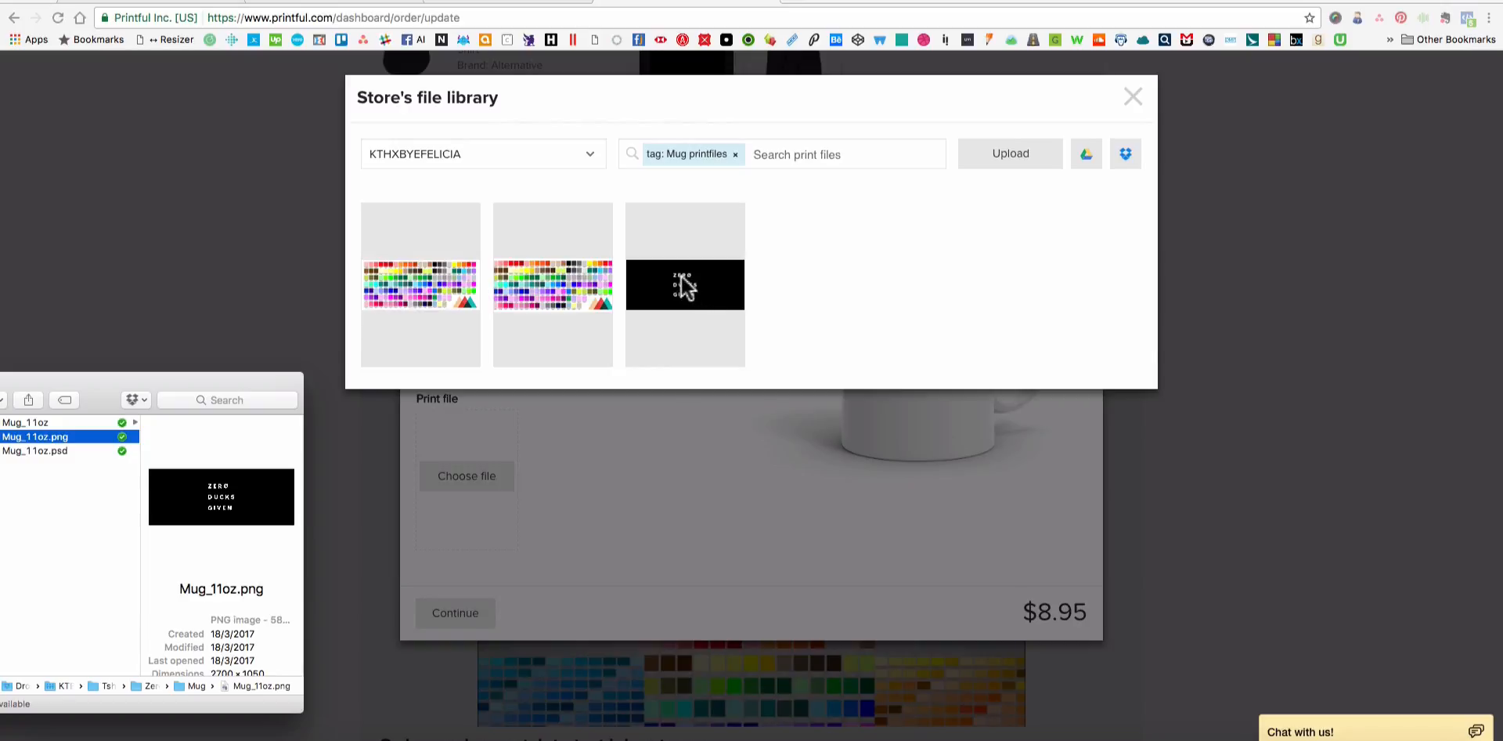
left_click(685, 270)
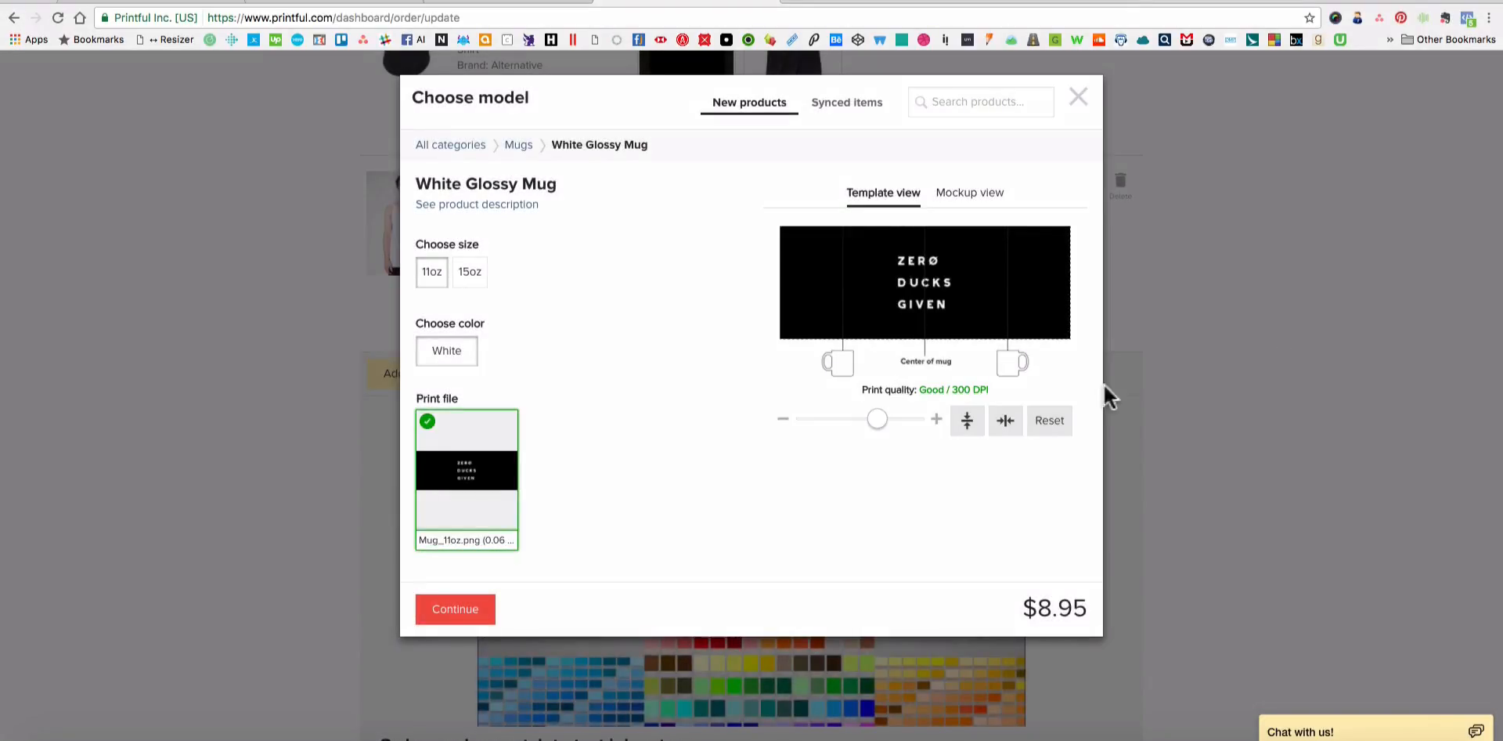
left_click(452, 610)
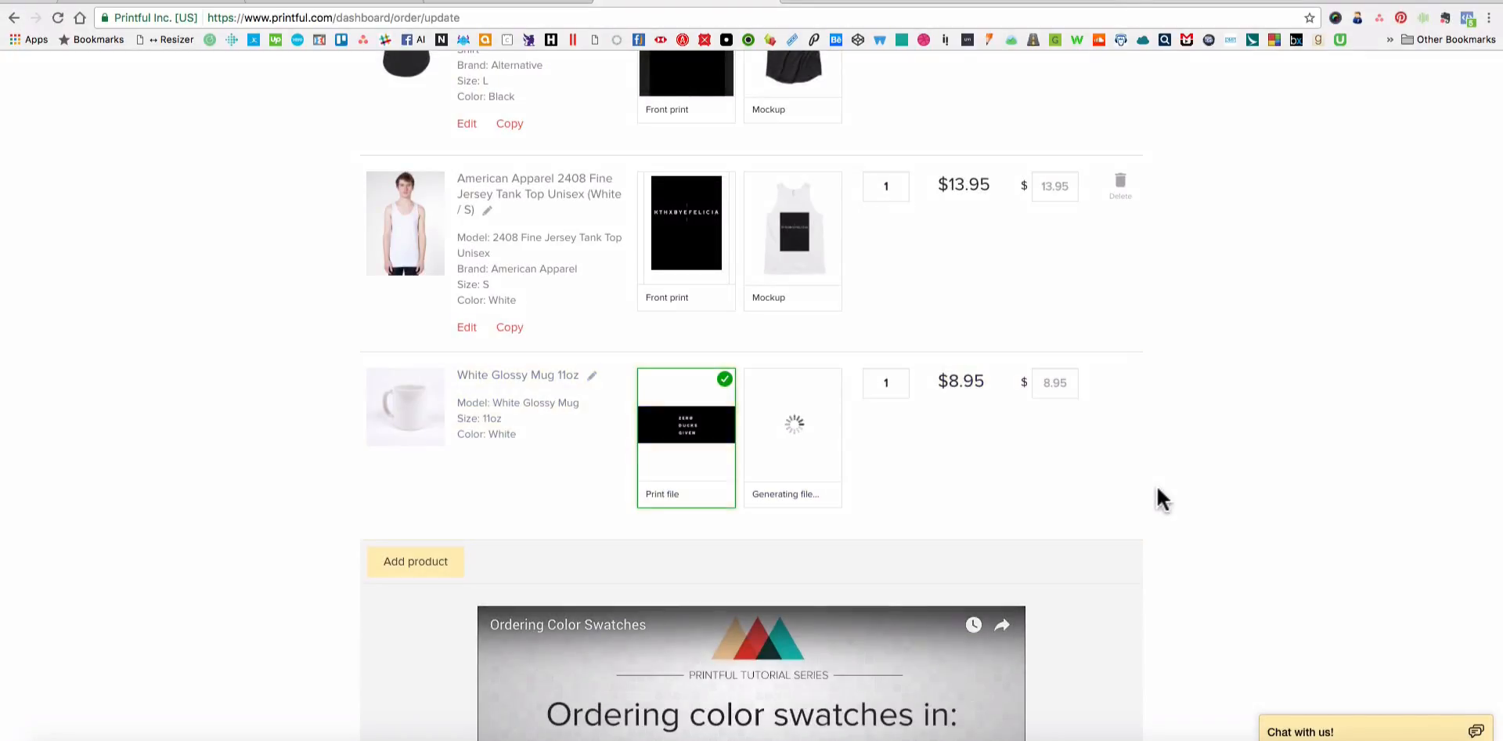
Switch to Finder, open the Mug_11oz folder and preview the front-view mug mockup.
scroll(1229, 469, "down", 3)
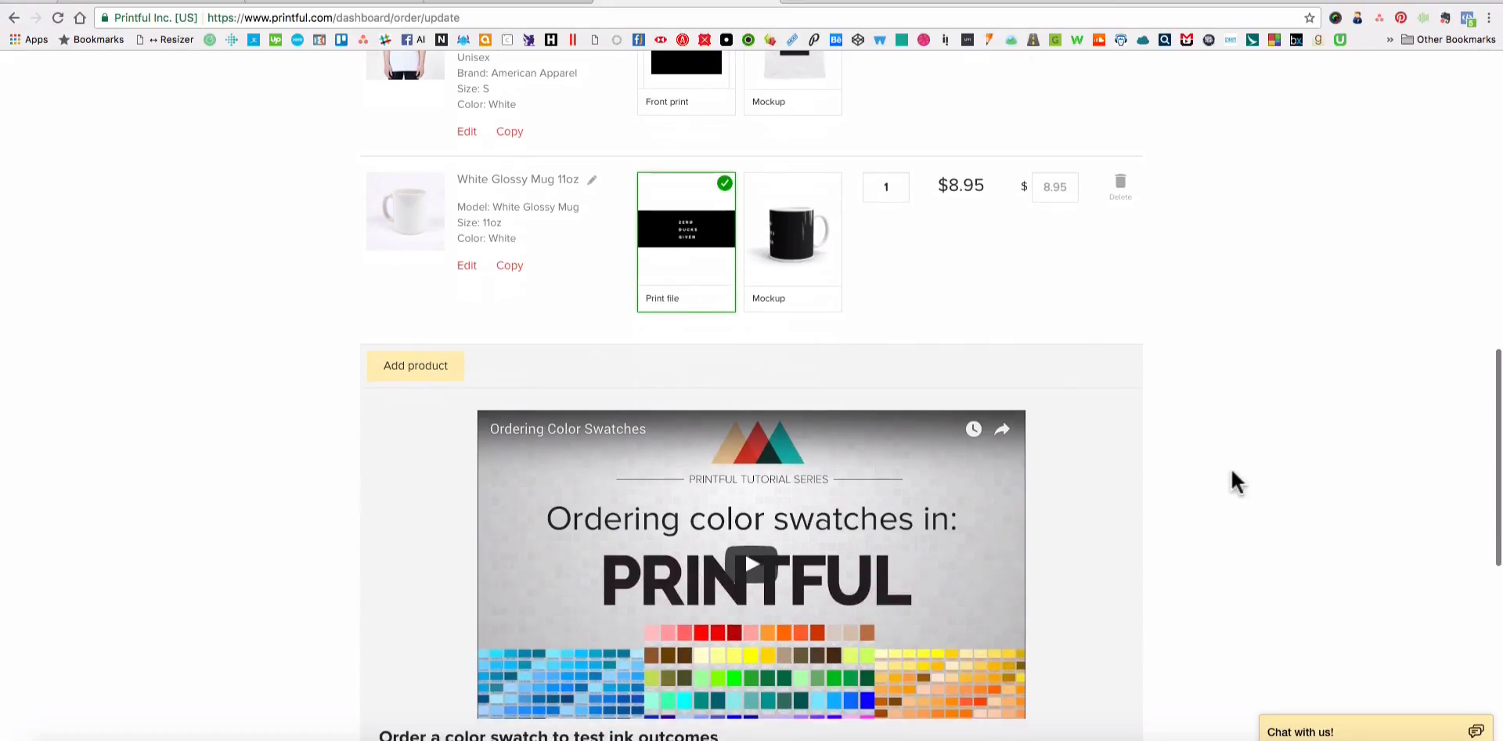
left_click(63, 739)
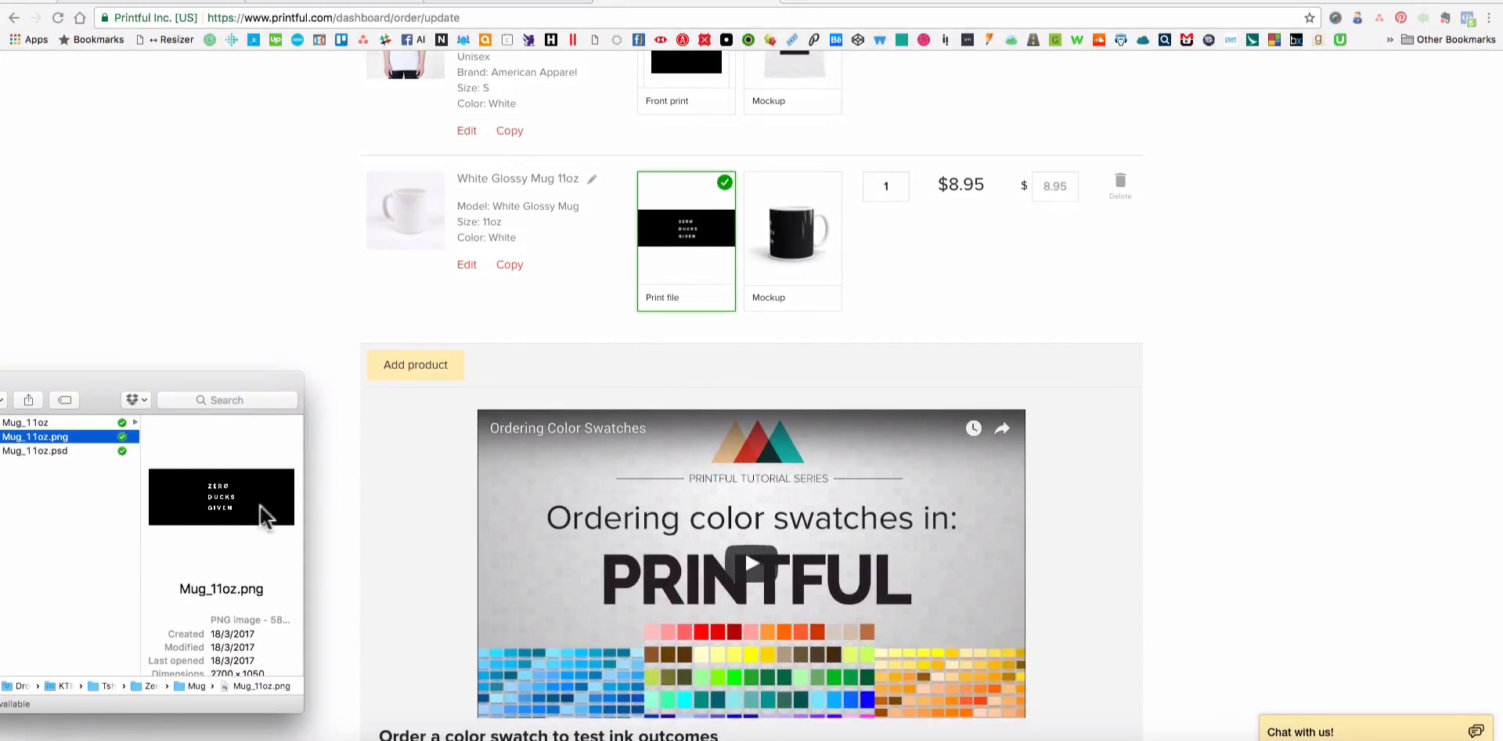
left_click(79, 422)
left_click(191, 421)
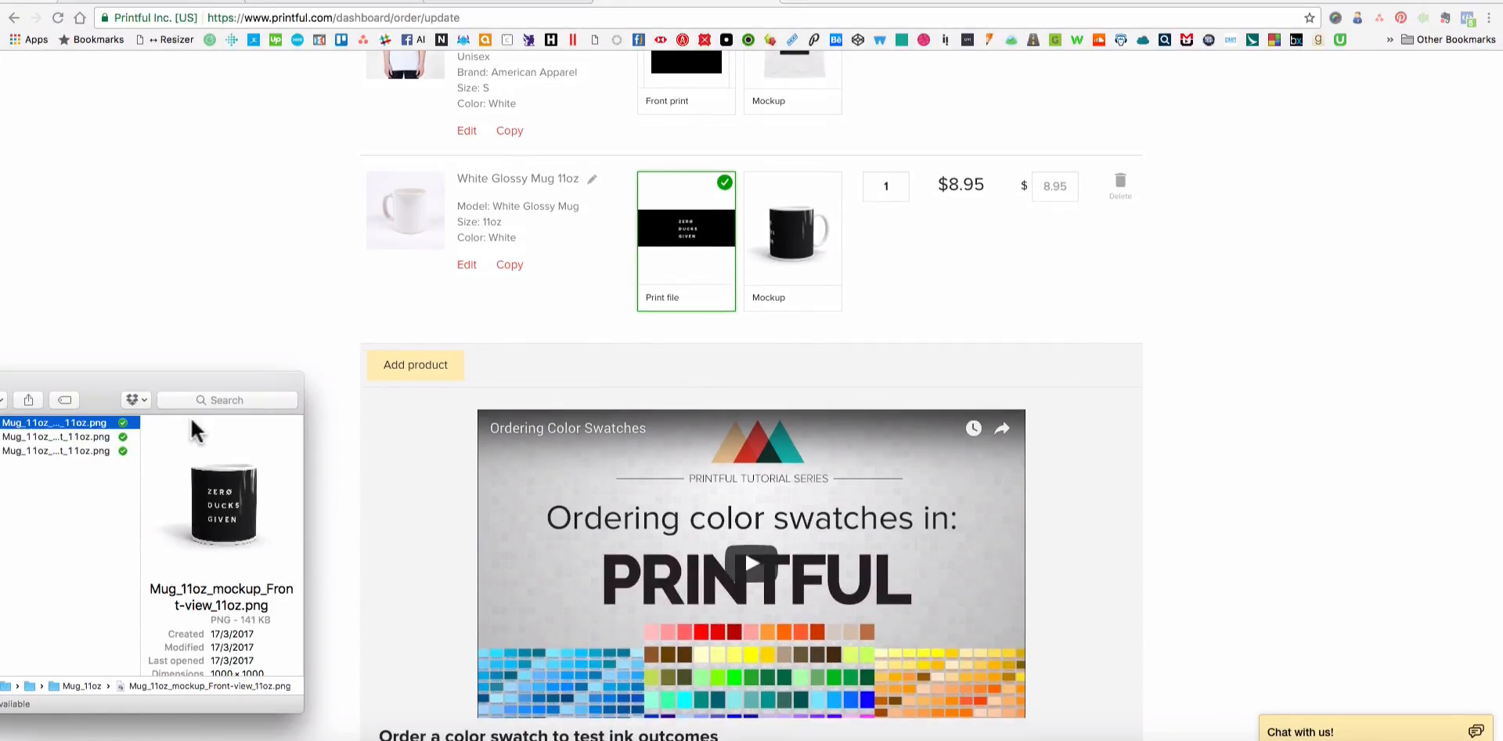
key("space")
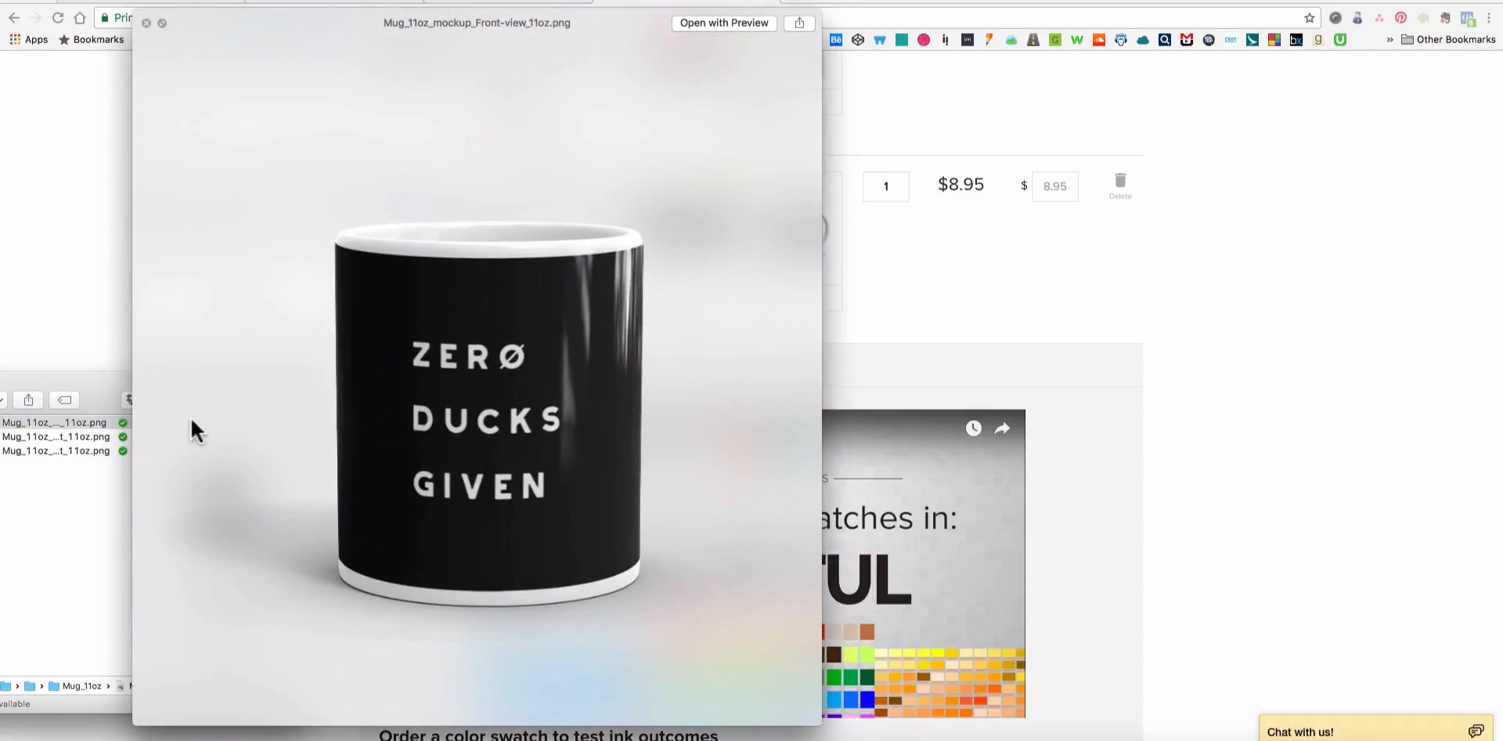
Compare the front-view and handle mockups of the 11oz mug, finishing on the front view, and close the preview.
key("Down")
key("Down")
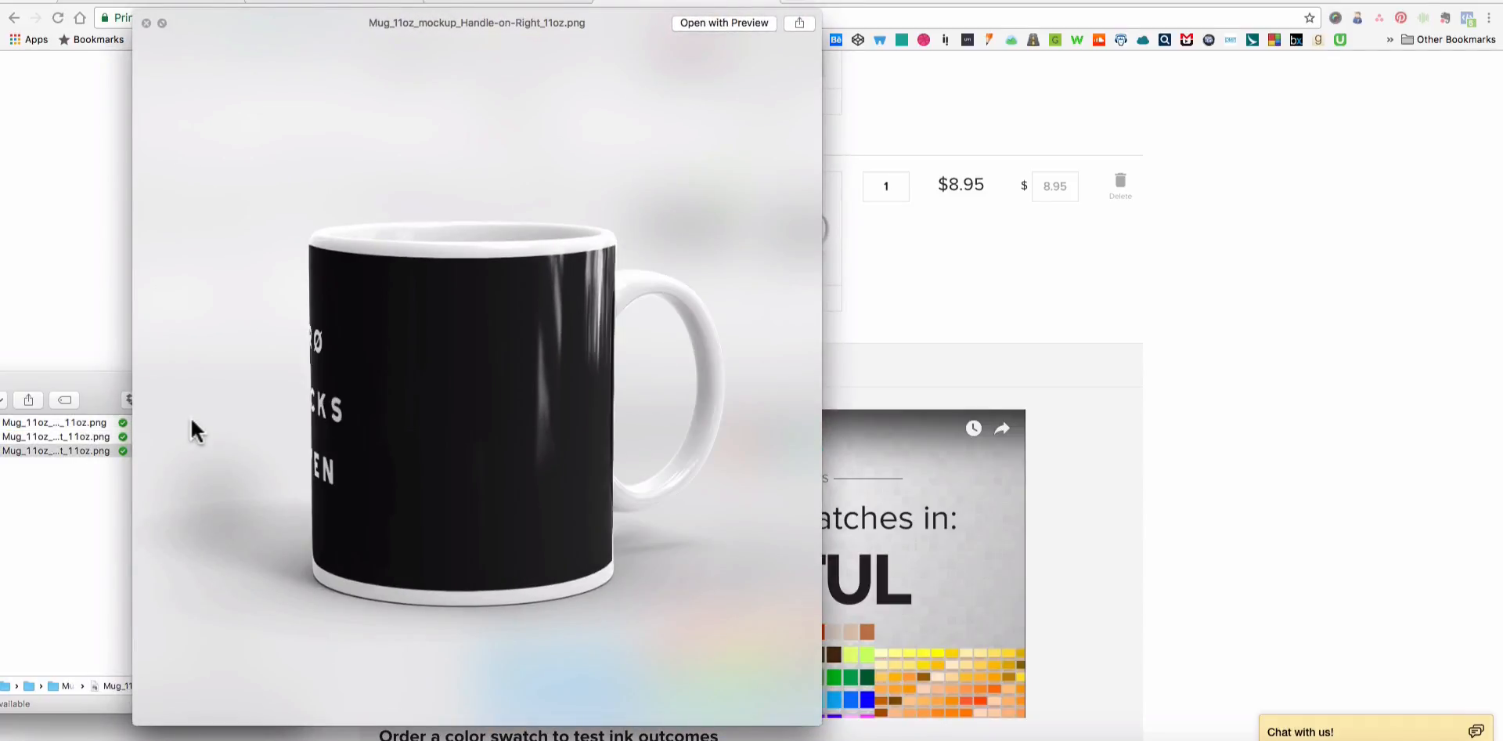
key("Up")
key("Up")
key("Down")
key("Down")
key("Up")
key("Up")
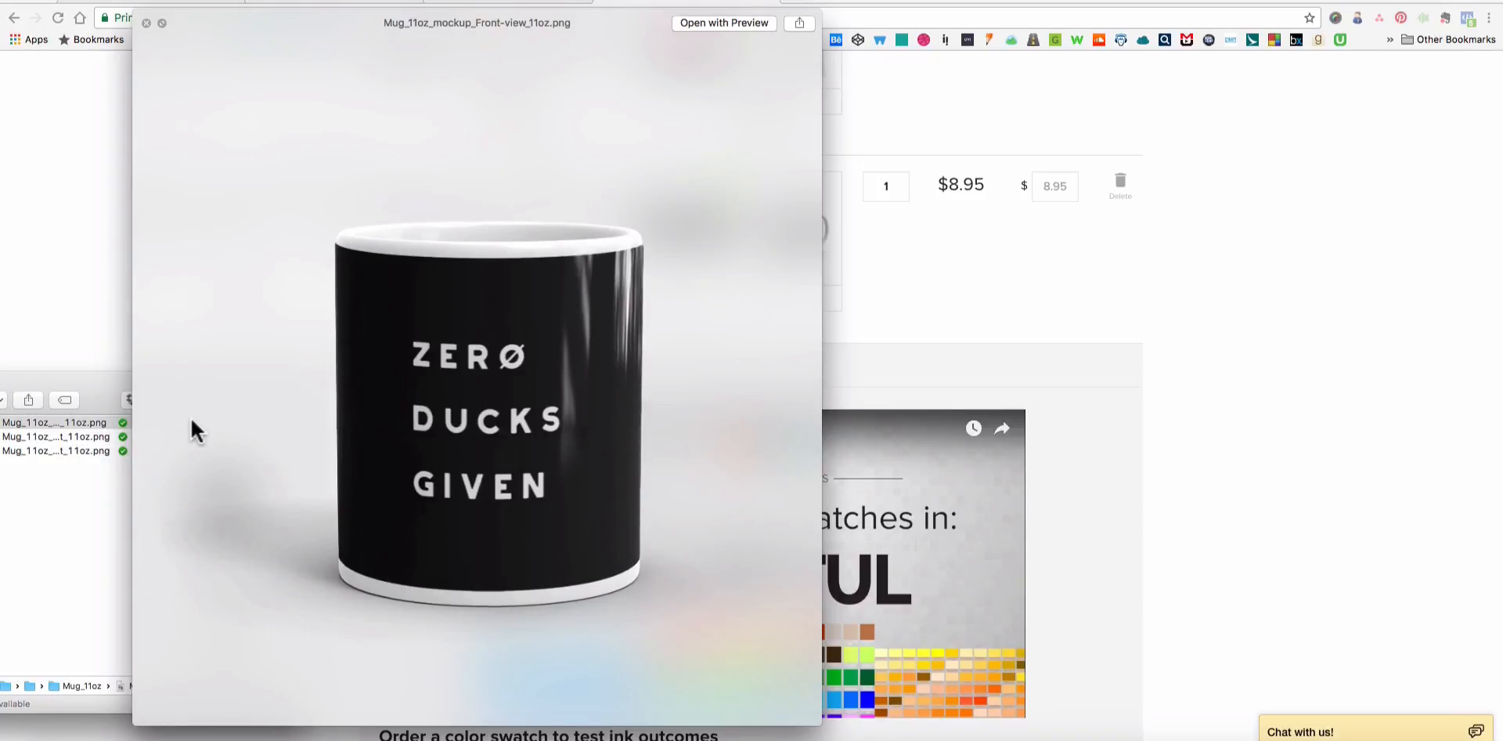
key("space")
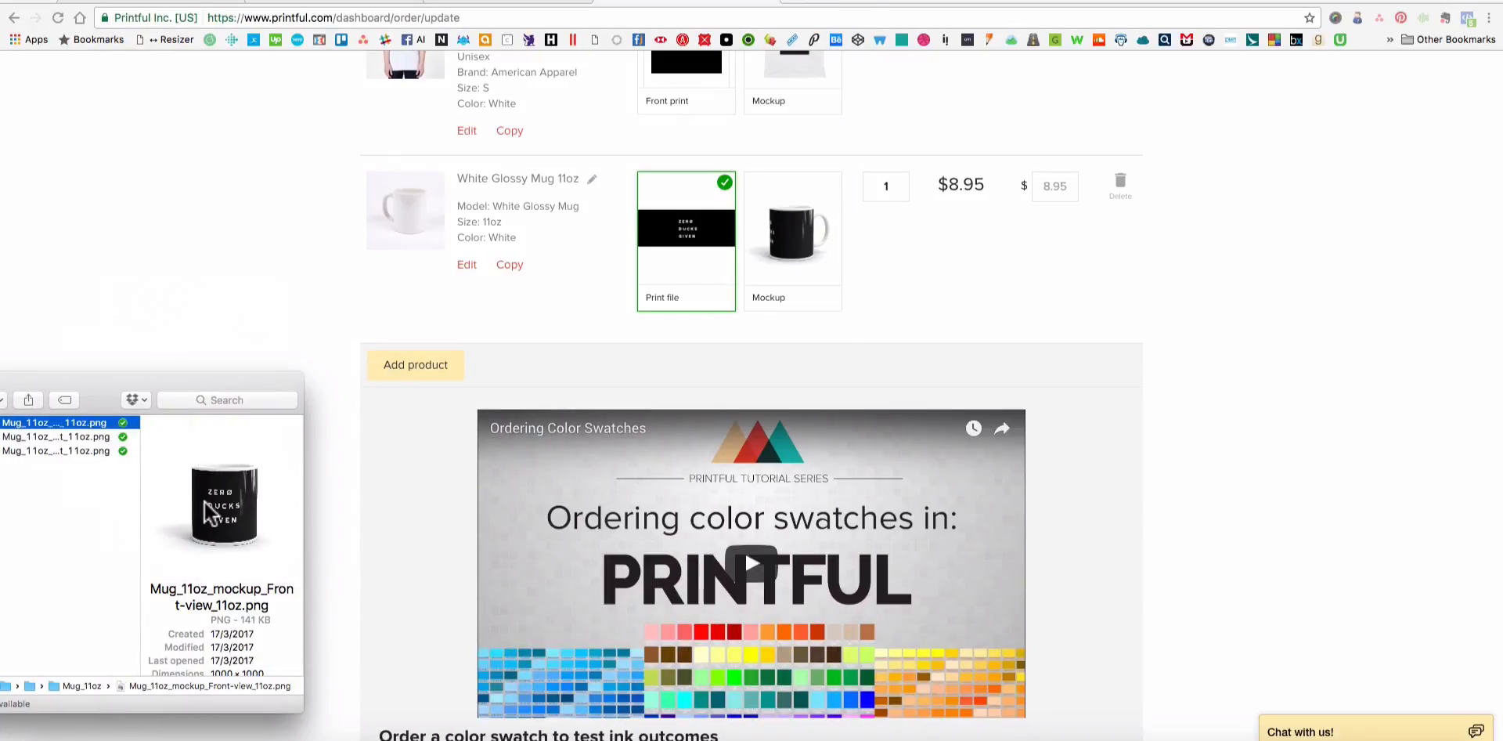
key("space")
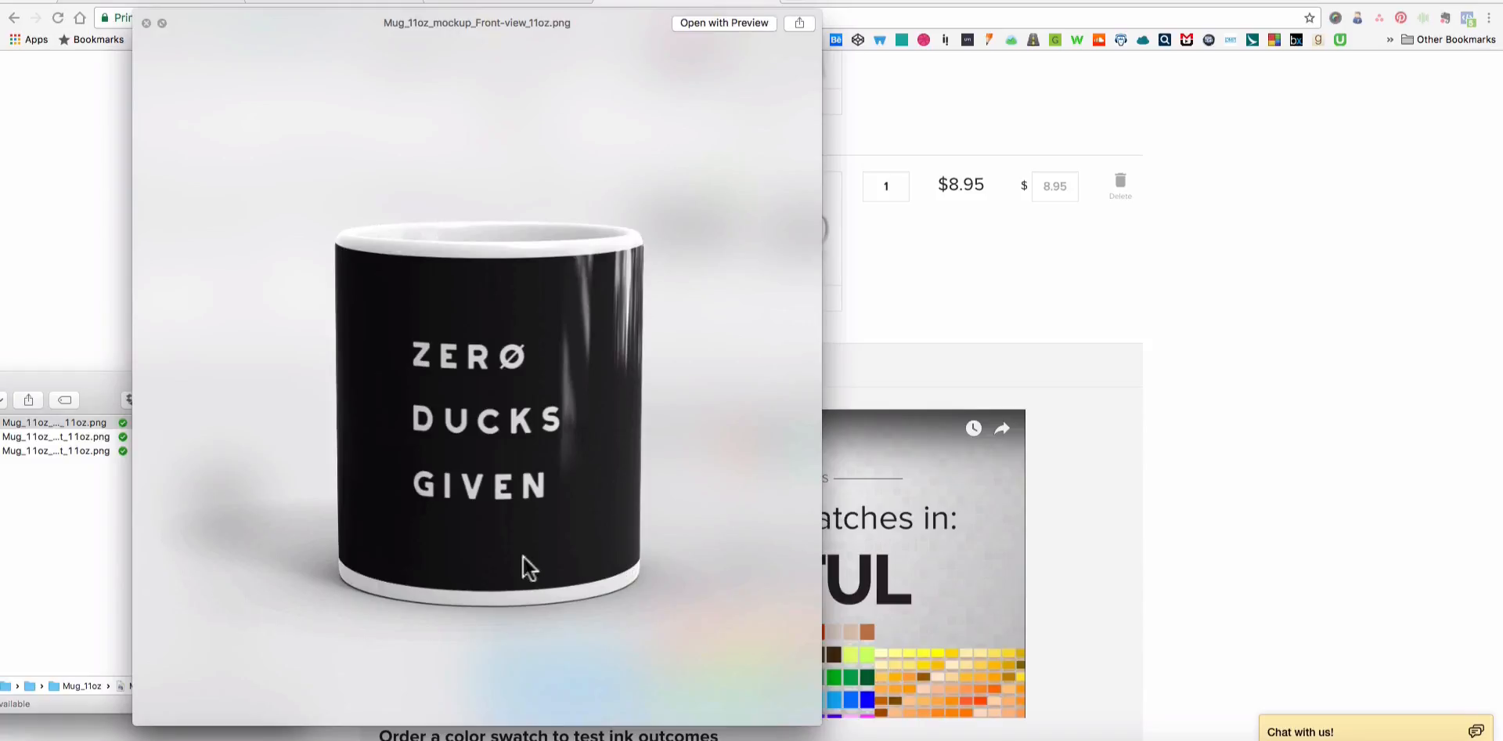
left_click(147, 23)
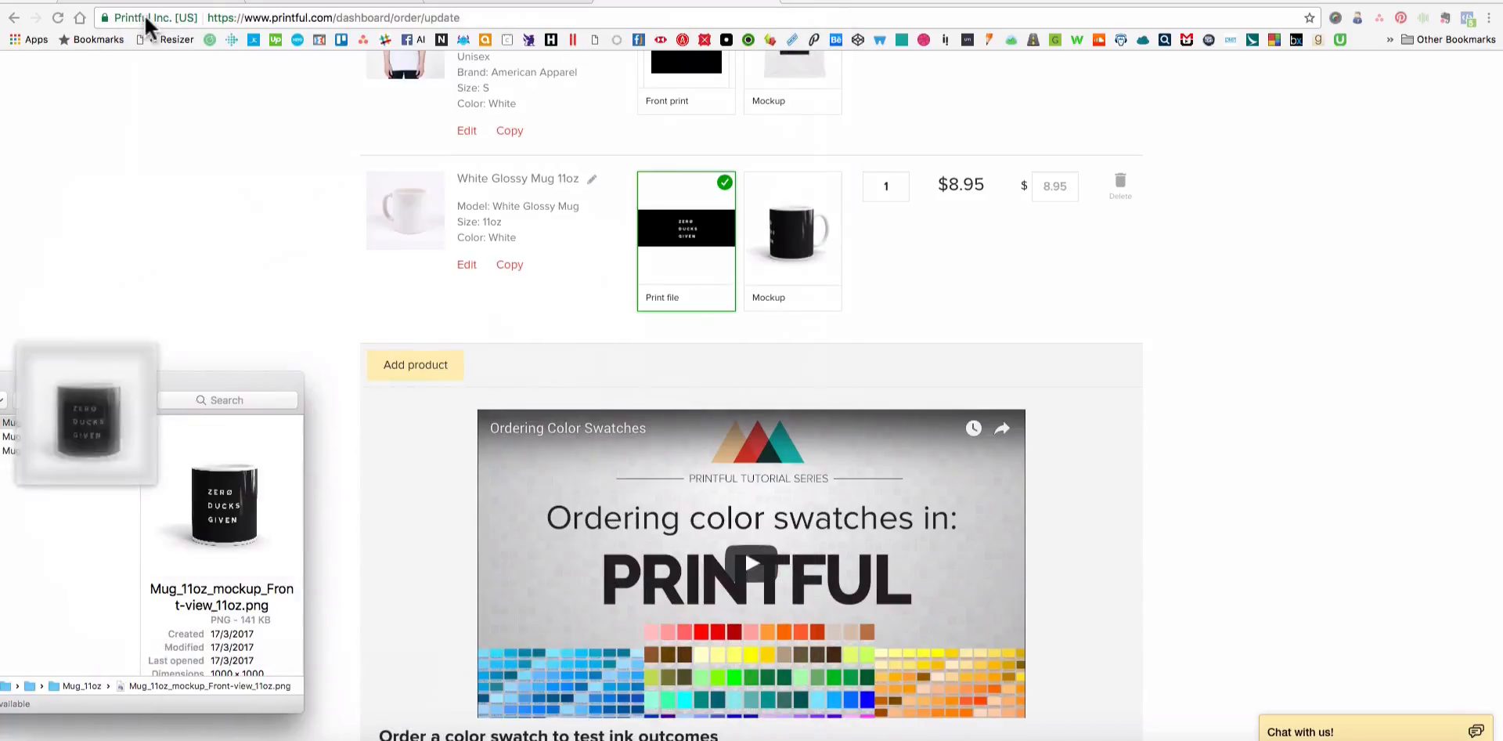
Return to the Printful sample order and continue from its product list to shipping.
left_click(308, 191)
scroll(1275, 335, "down", 5)
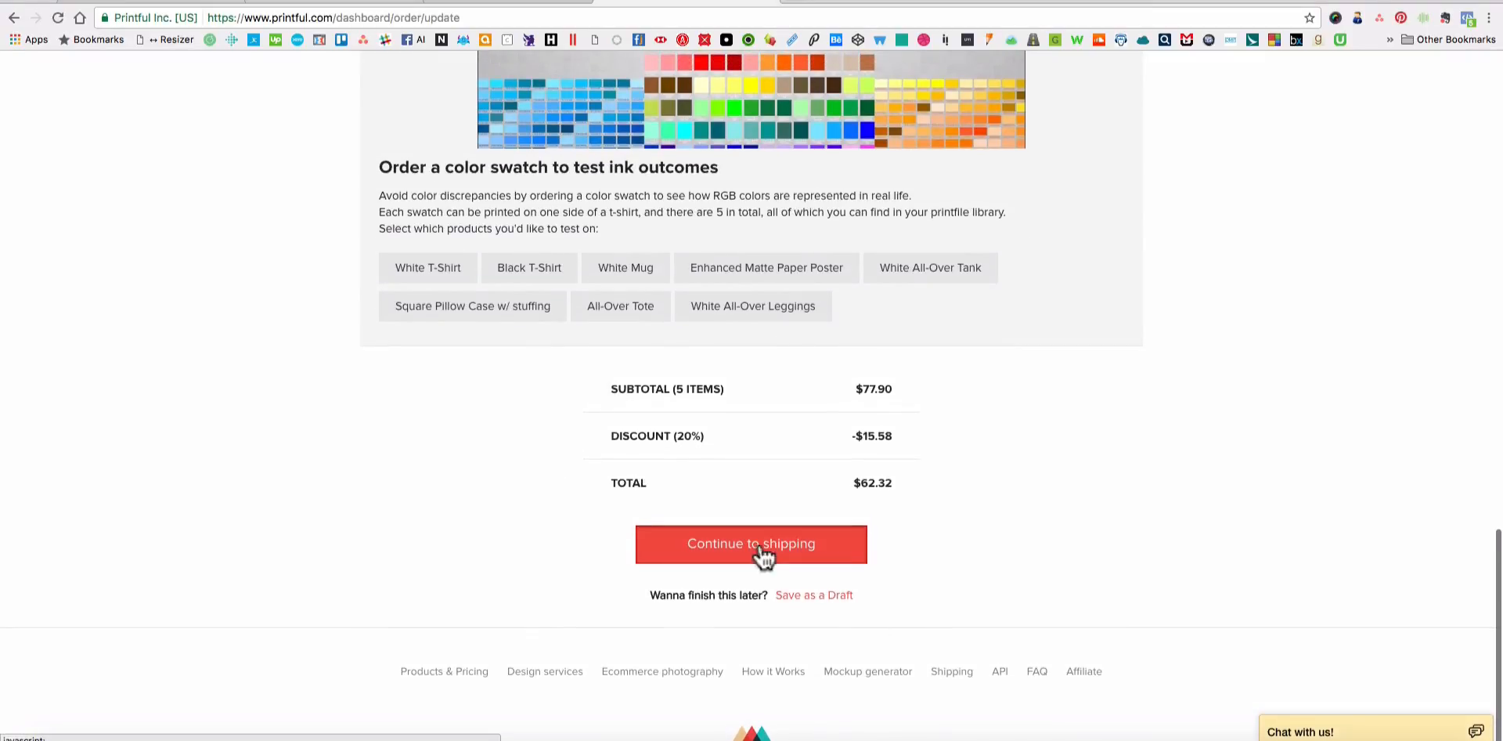
left_click(765, 557)
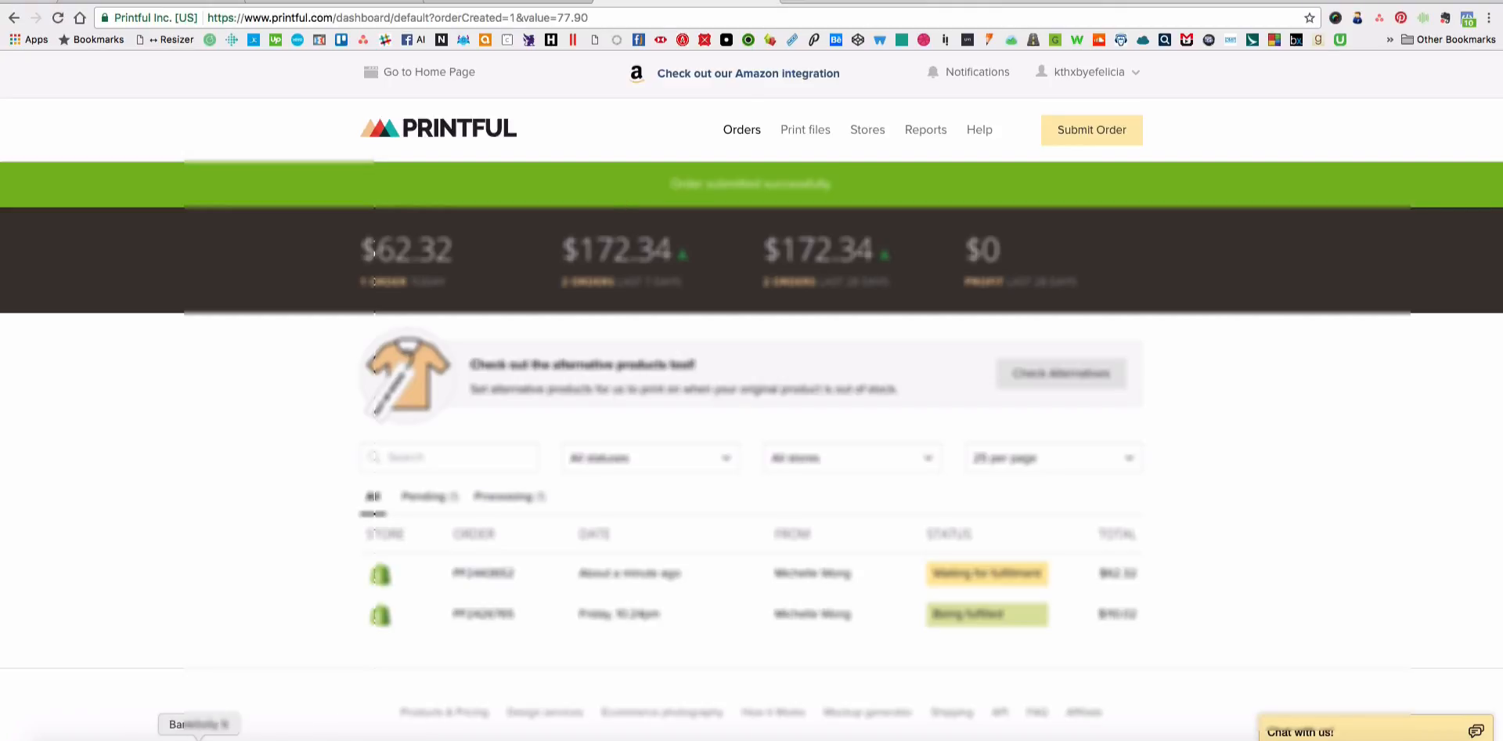
Switch to Calendar and assign Monday's noon event "test print tanks + hat" to the Completed calendar.
left_click(154, 737)
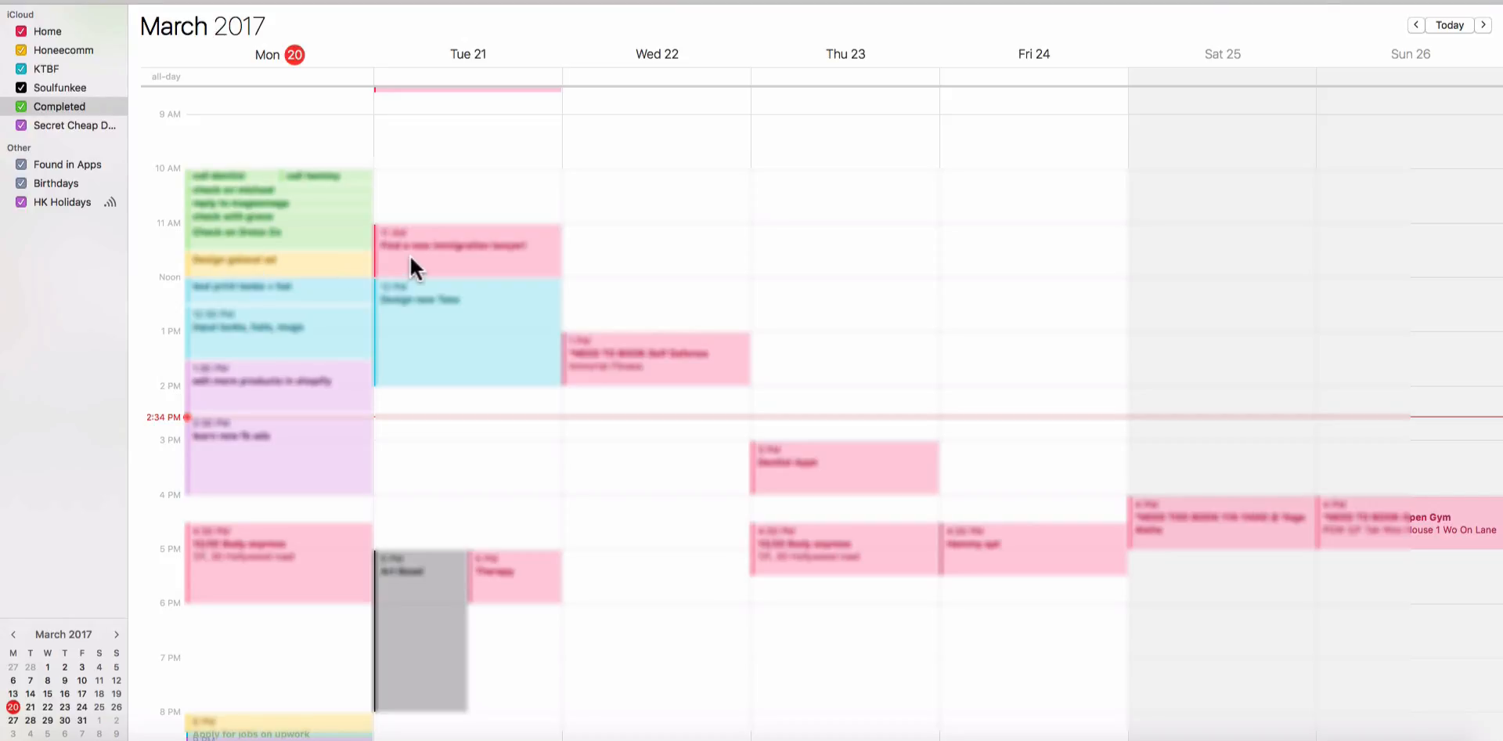
right_click(249, 291)
mouse_move(340, 318)
left_click(458, 375)
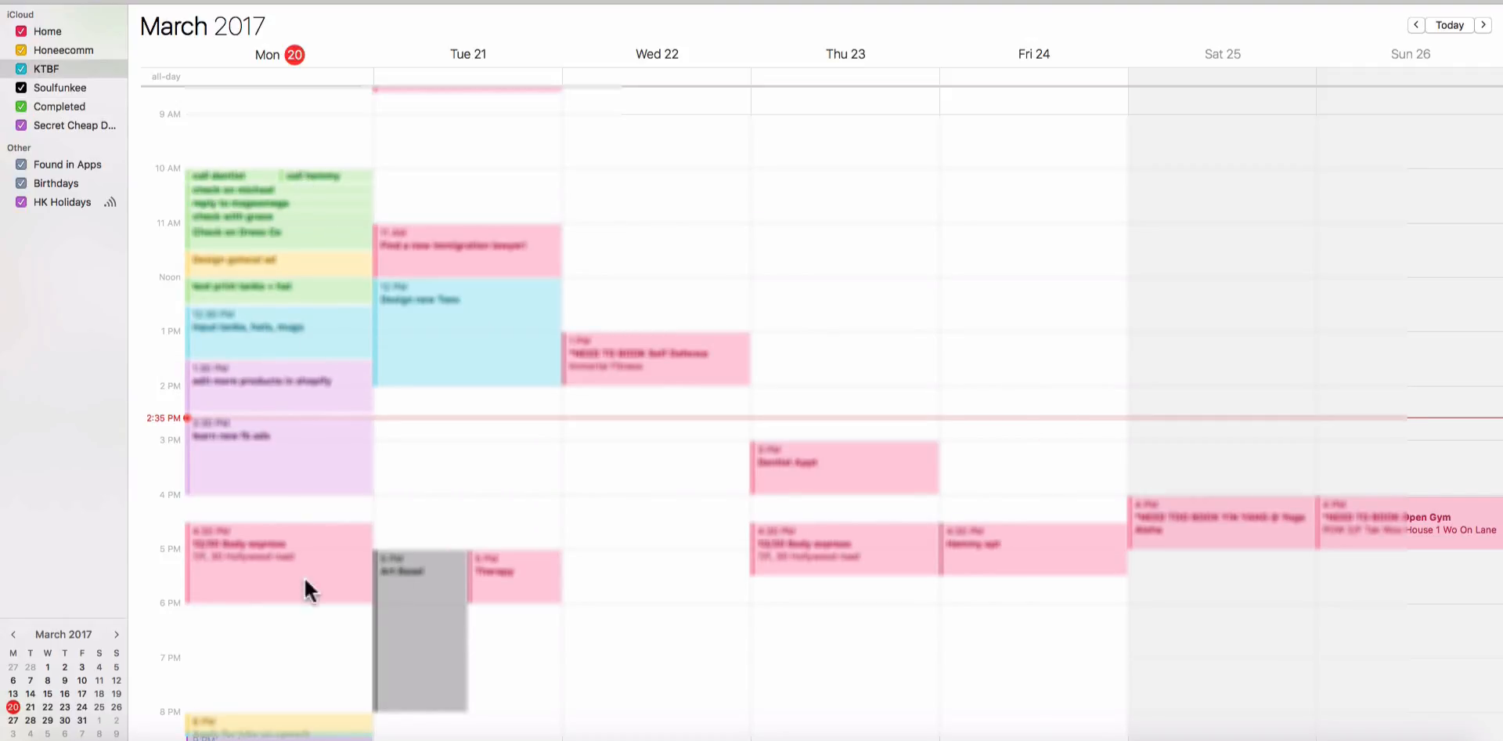
Look through the week's schedule for 20 to 26 March, from the morning tasks to the late-evening ones.
scroll(1252, 417, "down", 5)
scroll(1252, 417, "up", 5)
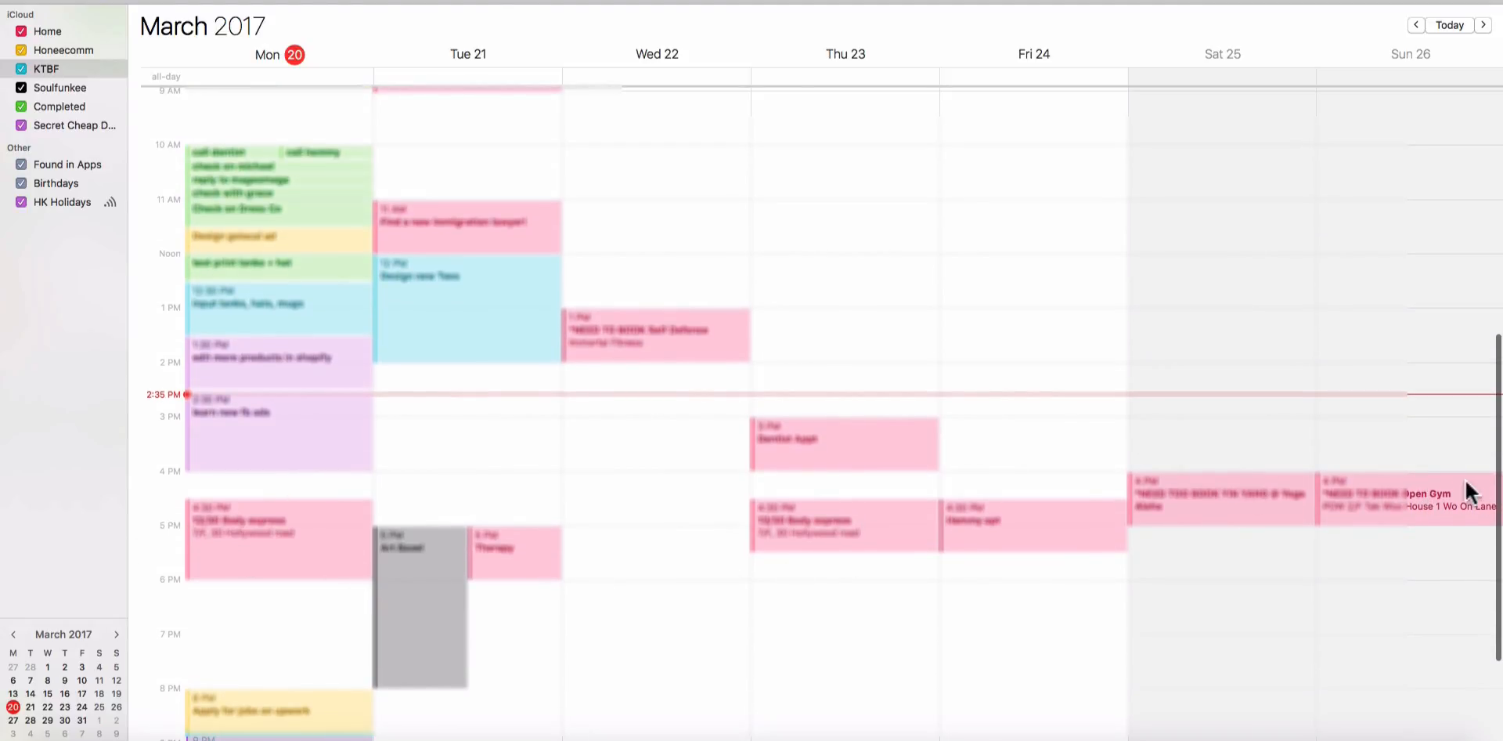
scroll(504, 536, "down", 5)
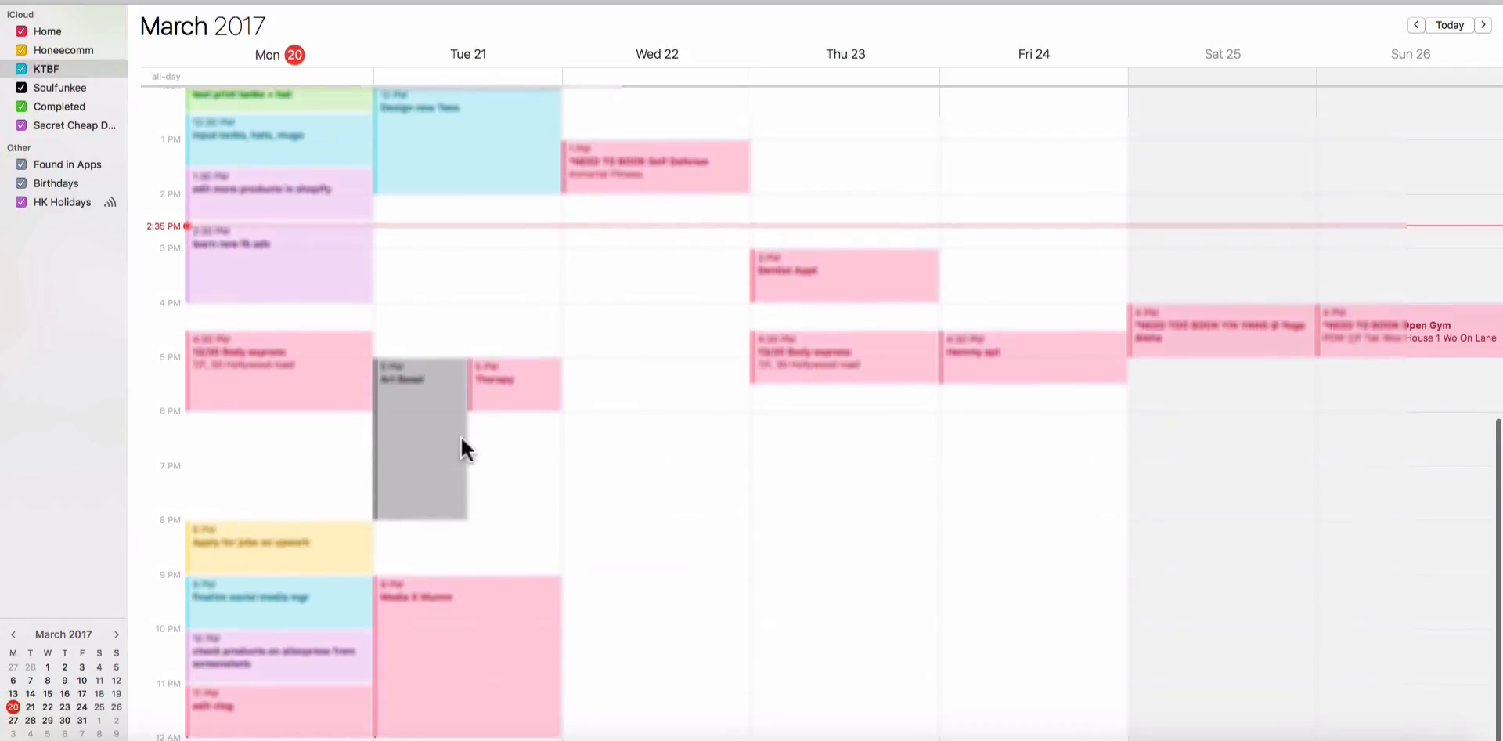
scroll(375, 407, "up", 8)
scroll(306, 454, "down", 8)
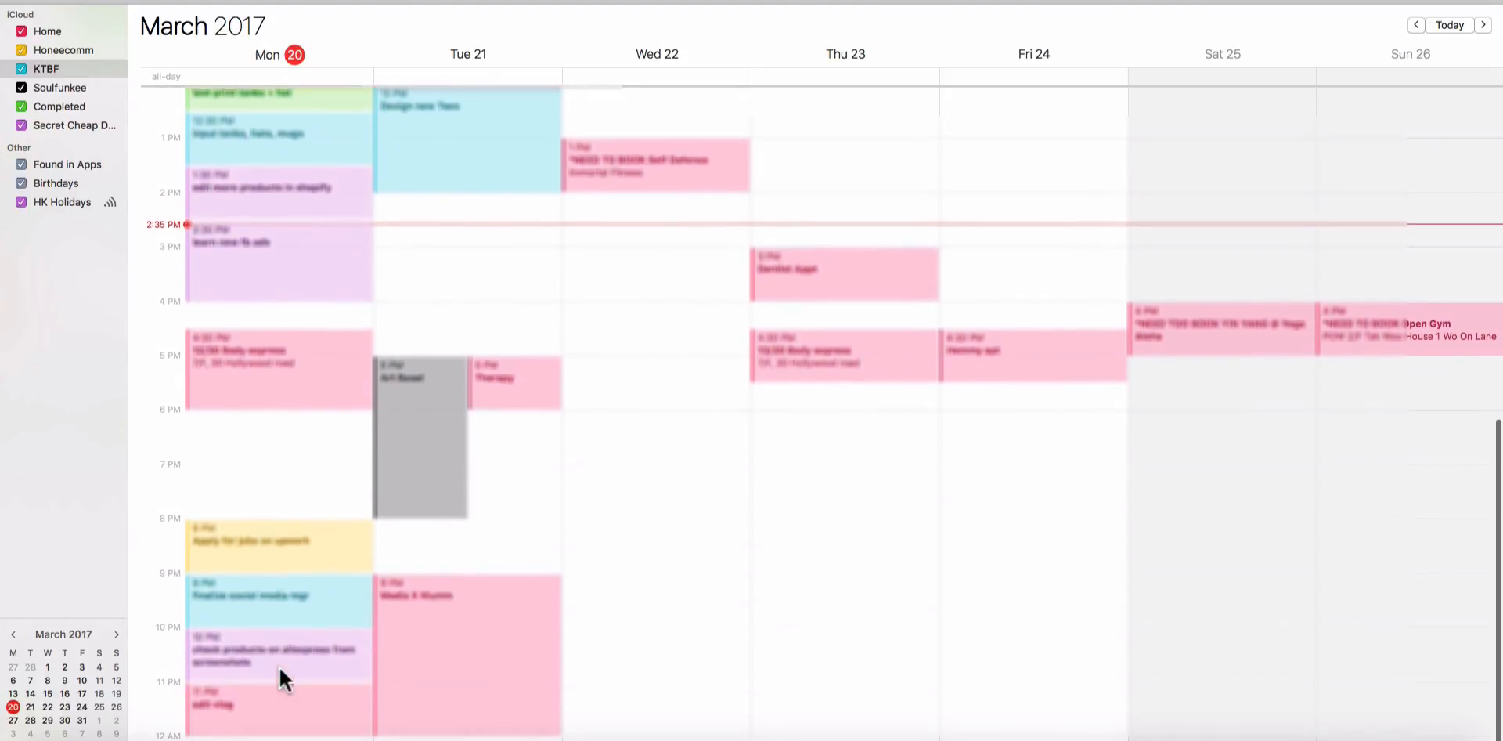
scroll(282, 173, "up", 4)
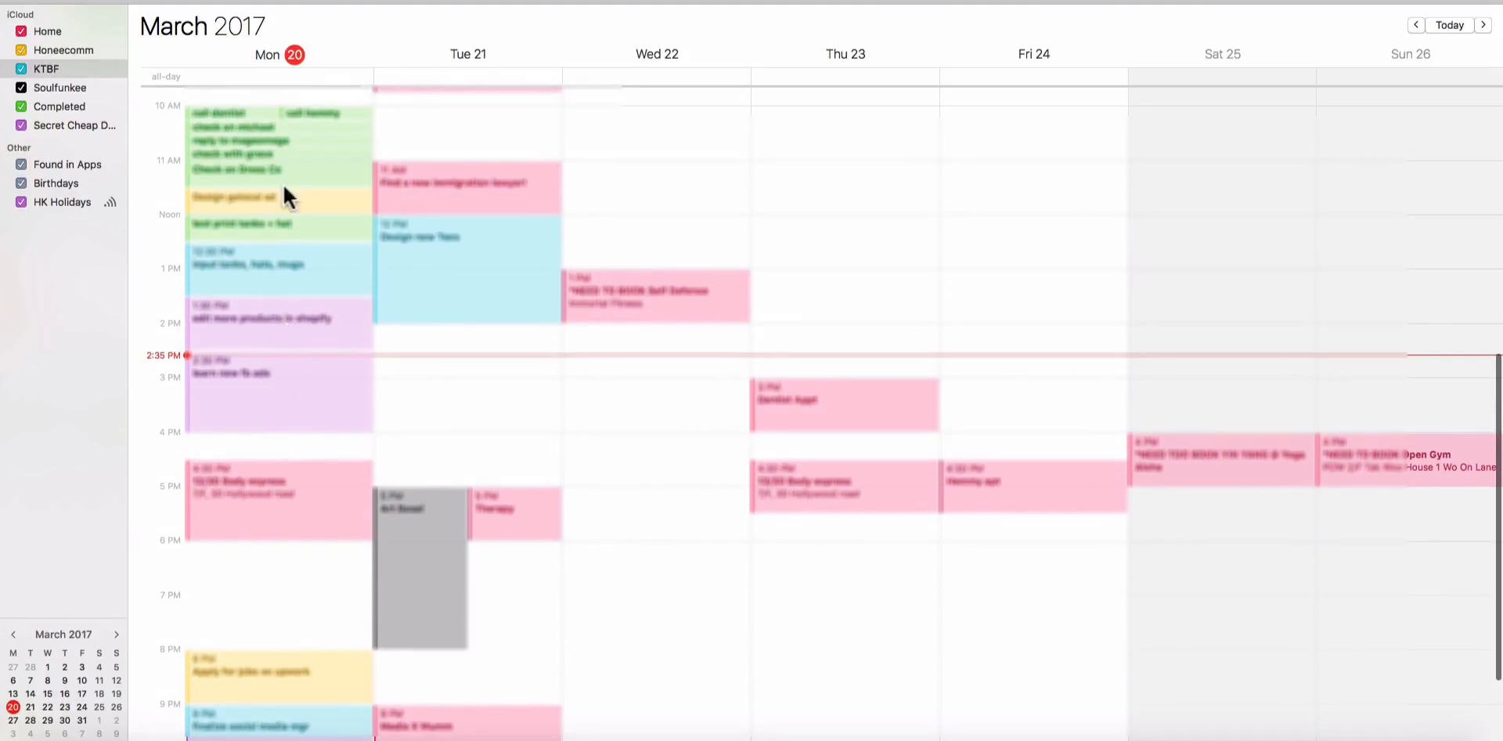
scroll(269, 396, "down", 4)
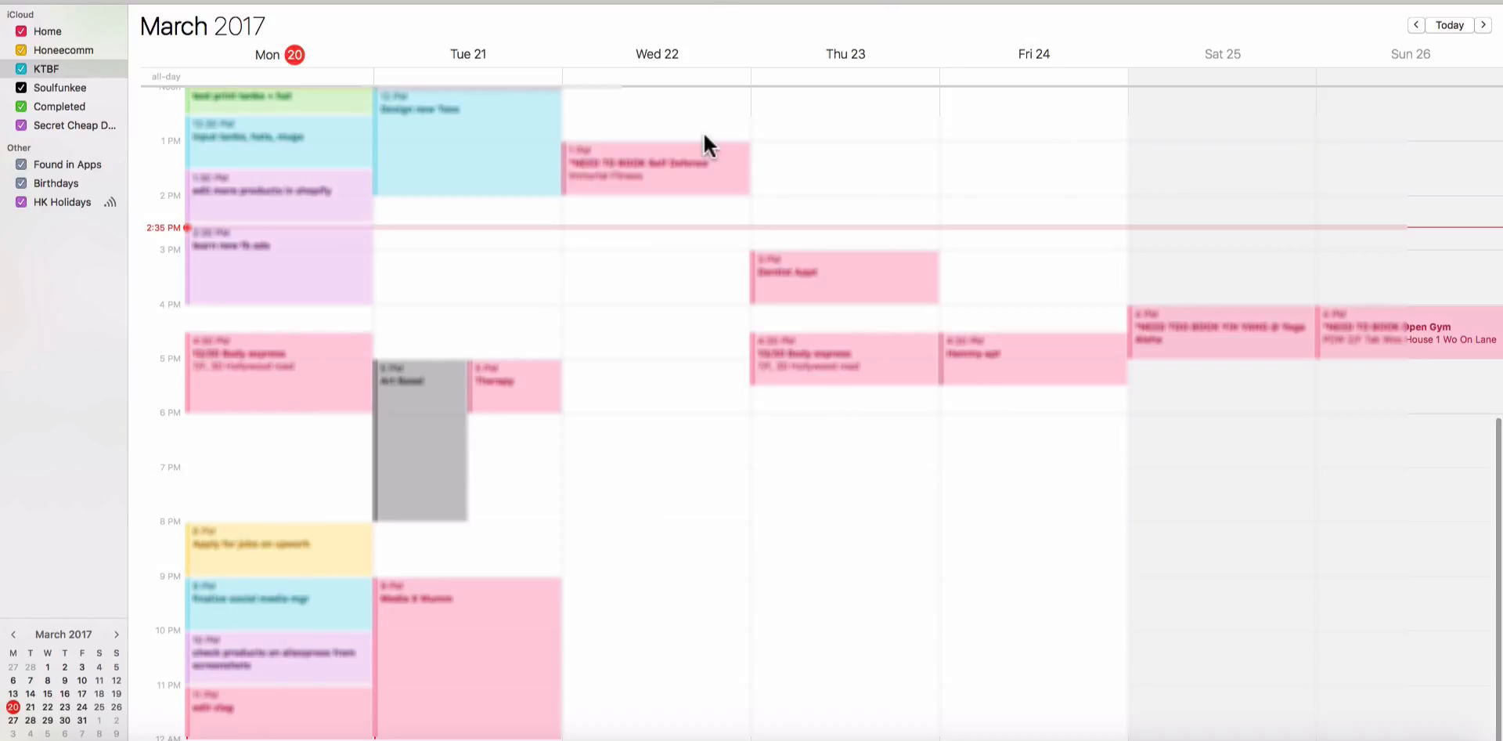
Change the calendar to the day view and examine the schedules for Tuesday 21 March and Monday 20 March.
key("super+1")
scroll(839, 426, "up", 10)
scroll(839, 425, "down", 12)
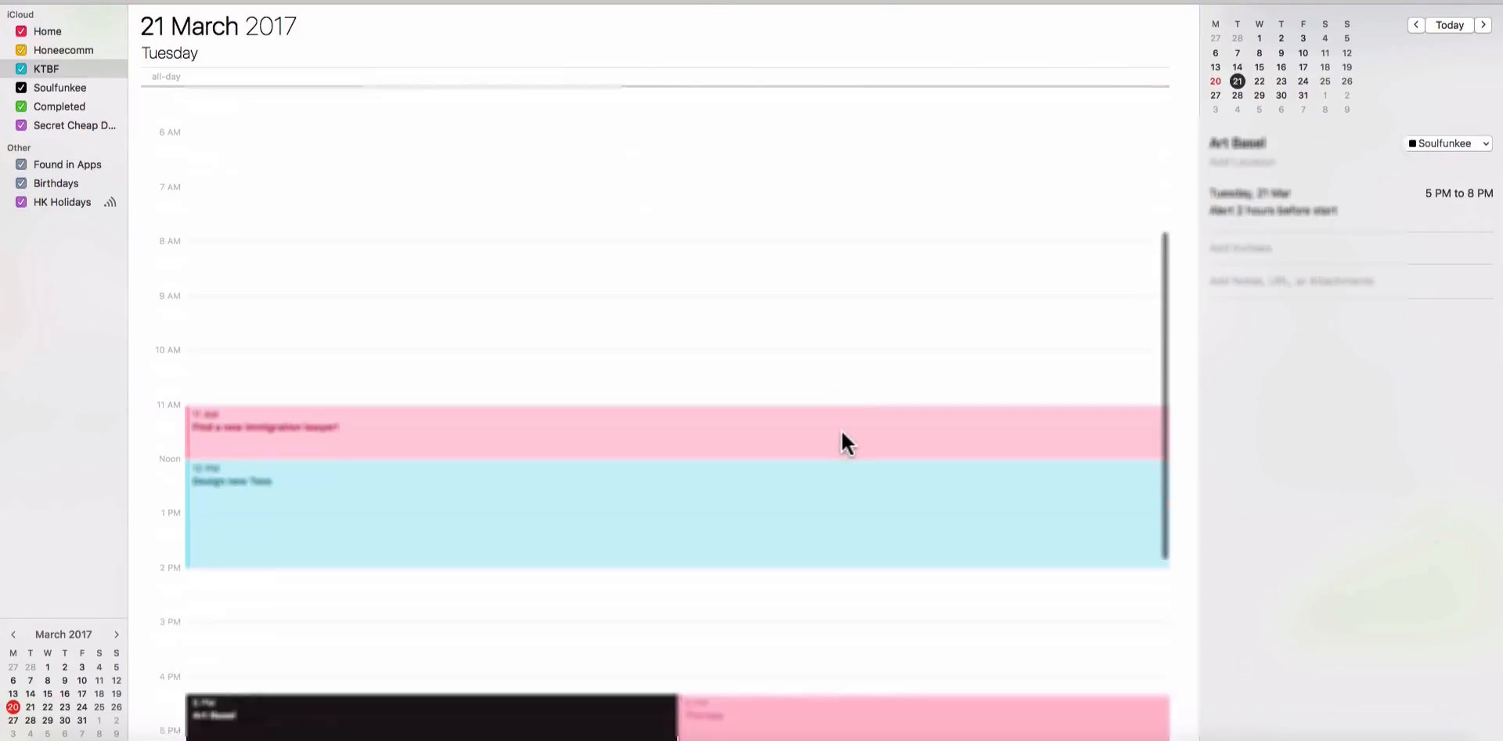
scroll(839, 429, "up", 8)
scroll(856, 418, "left", 3)
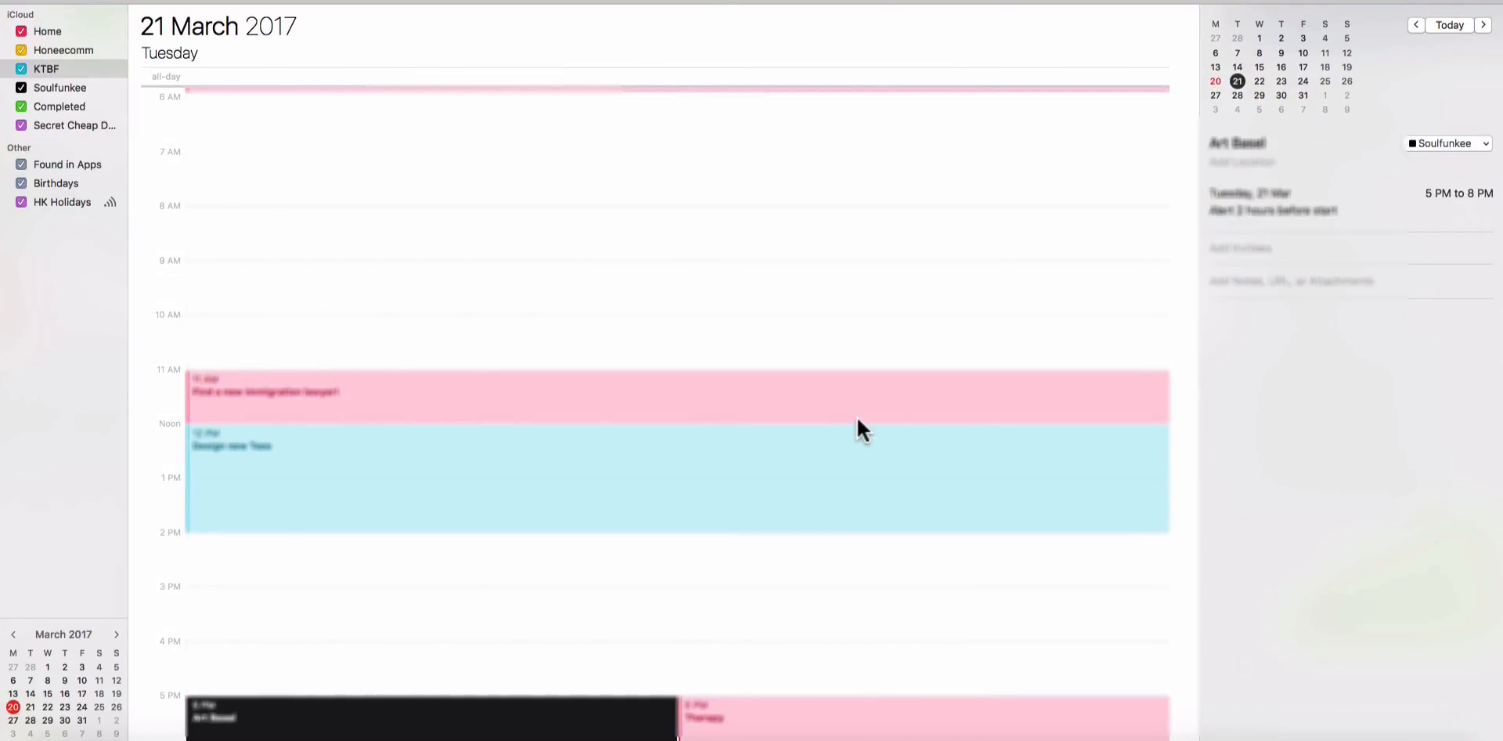
left_click(1215, 79)
scroll(999, 383, "down", 5)
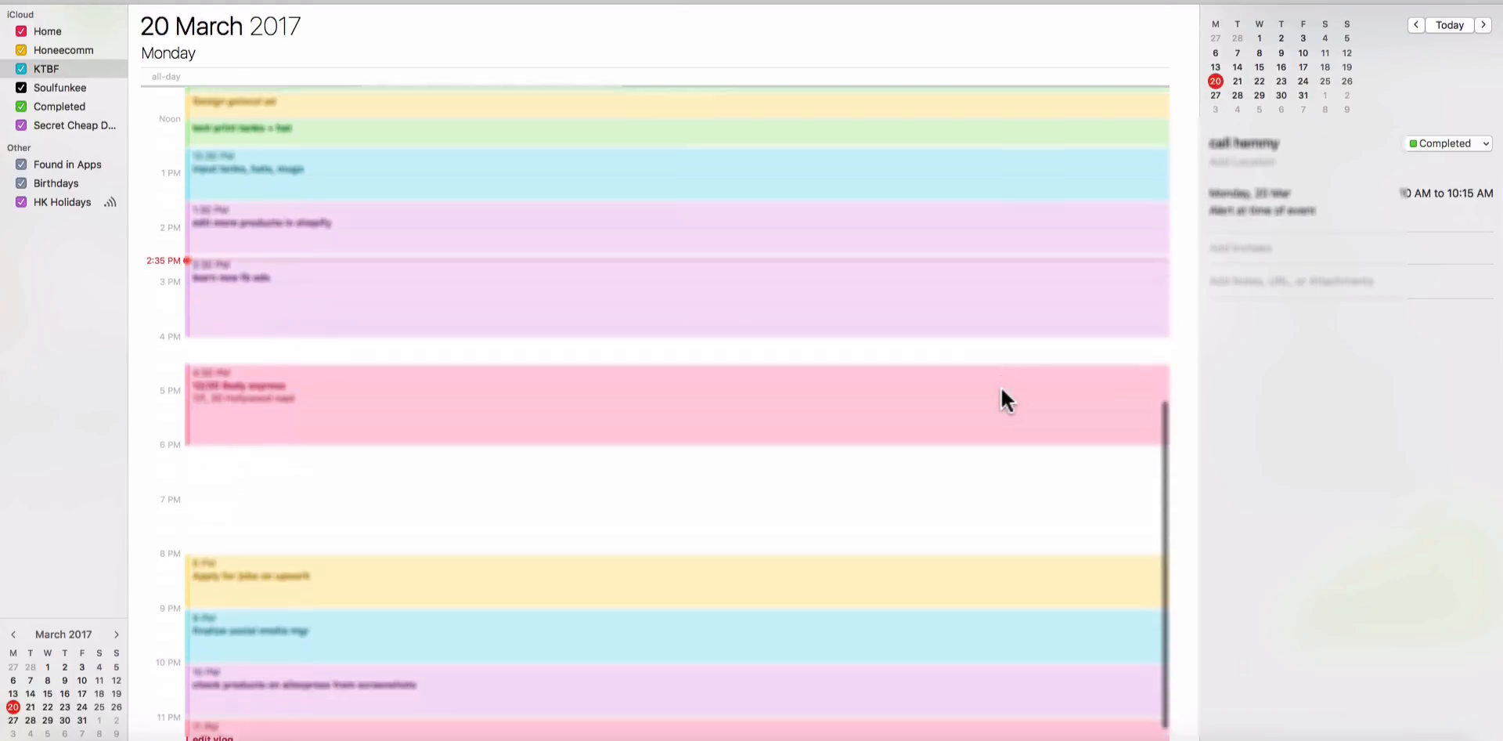
Examine Monday 20 March's day schedule from the morning tasks through to the late-evening ones.
scroll(999, 383, "up", 5)
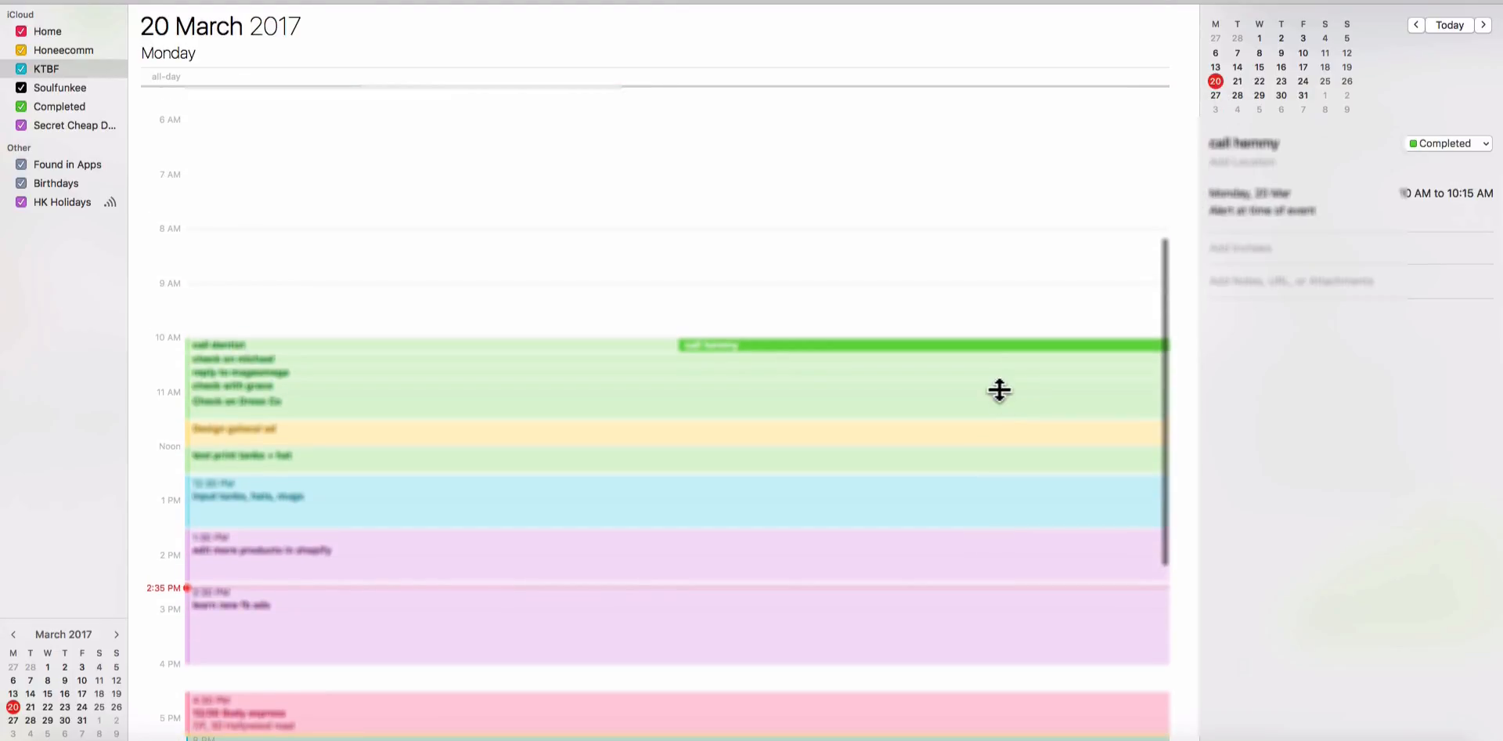
scroll(993, 382, "down", 8)
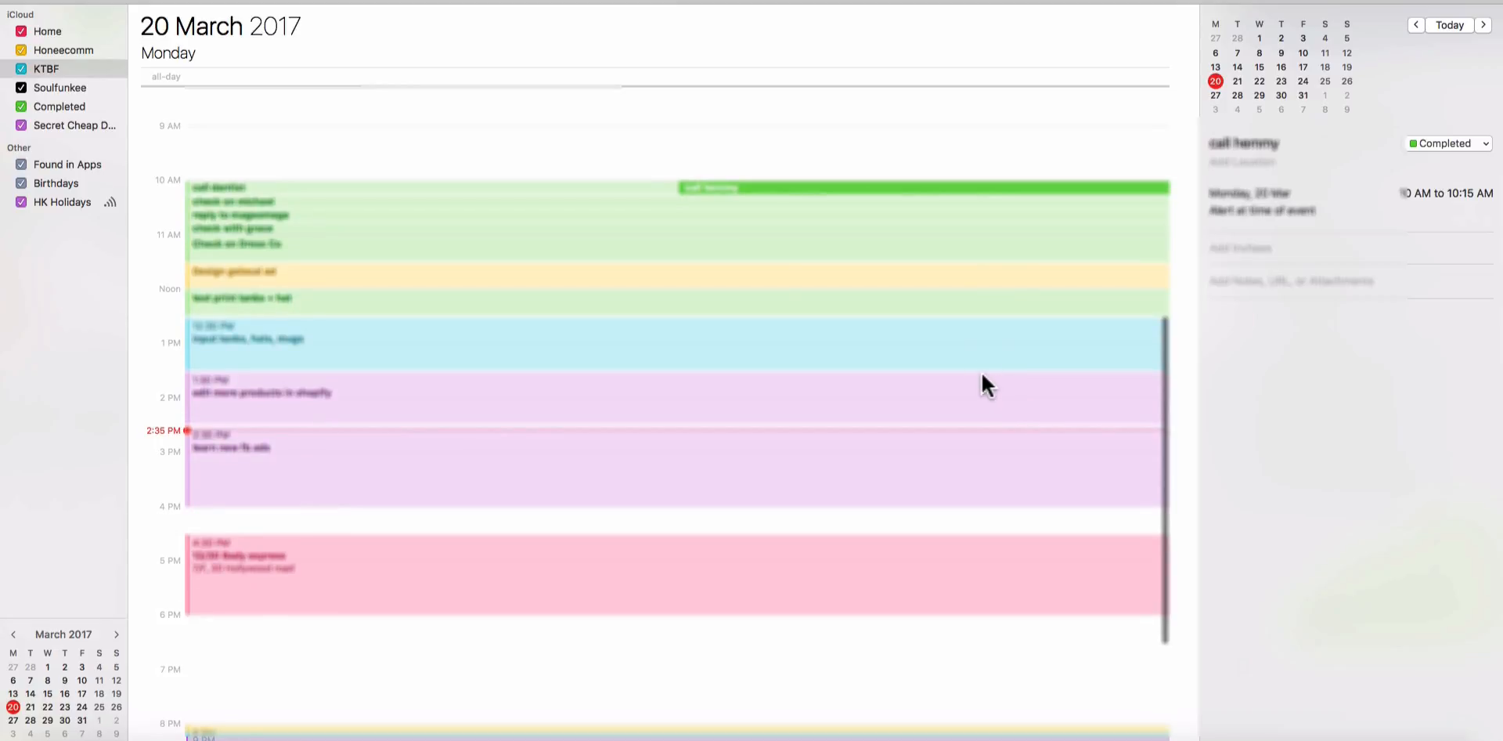
scroll(980, 376, "up", 3)
scroll(975, 379, "up", 3)
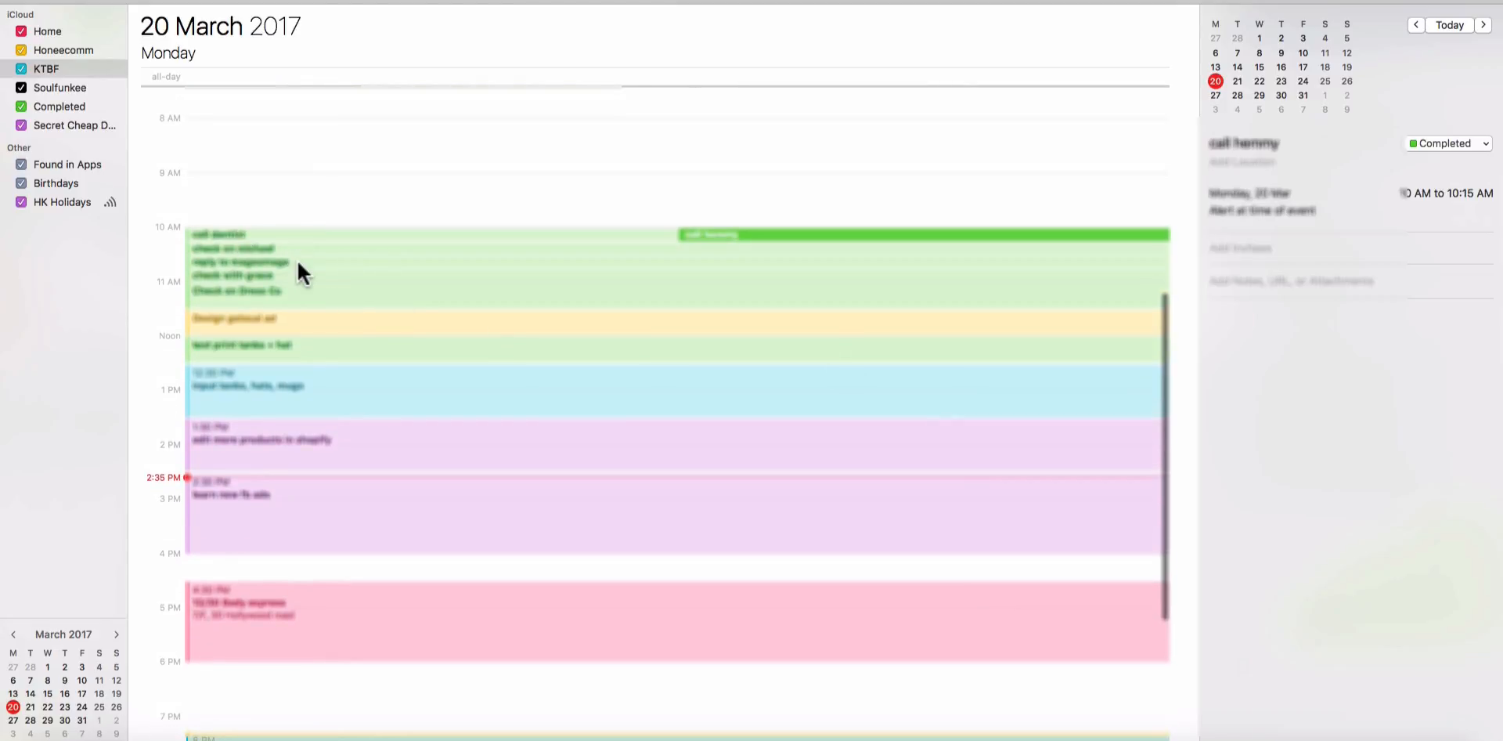
scroll(279, 265, "down", 2)
scroll(279, 265, "down", 5)
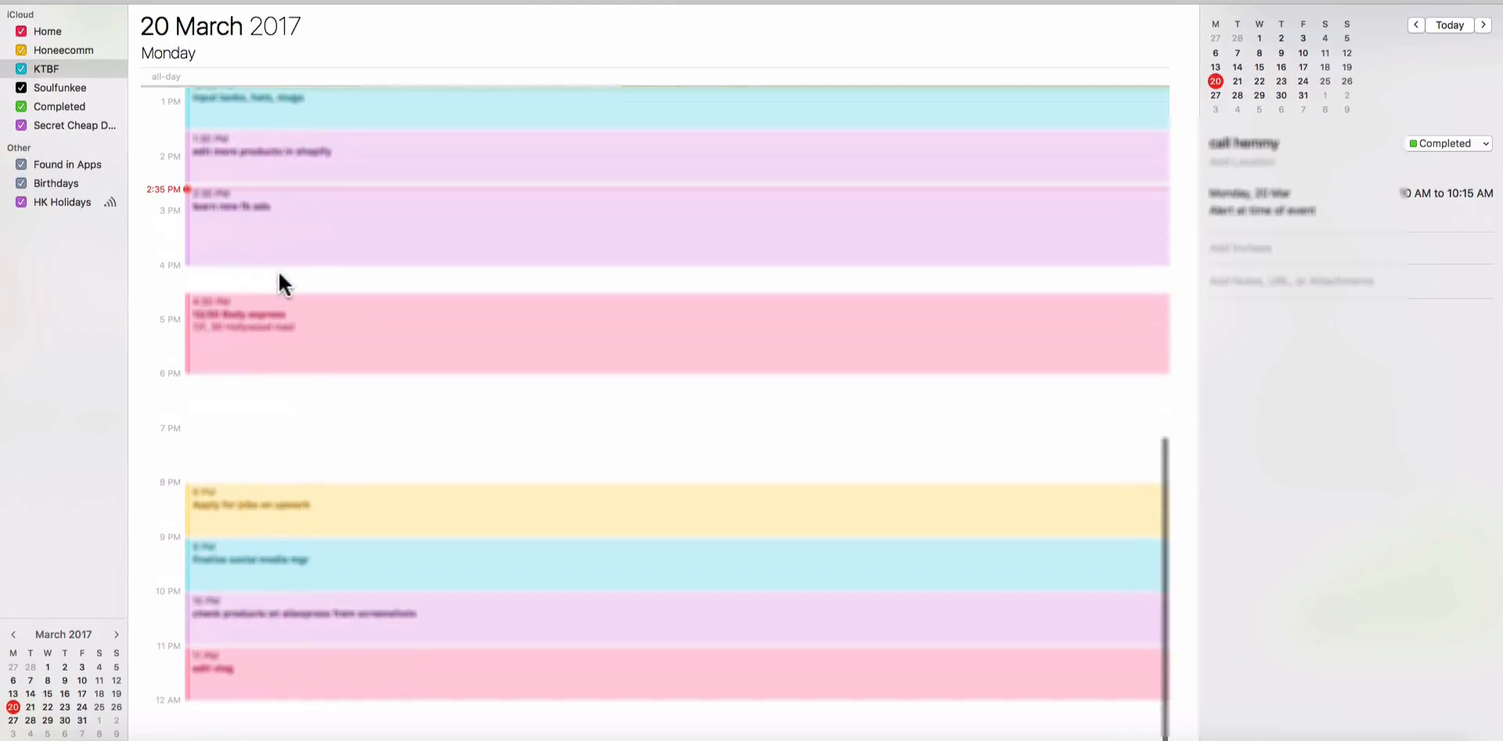
scroll(393, 285, "up", 6)
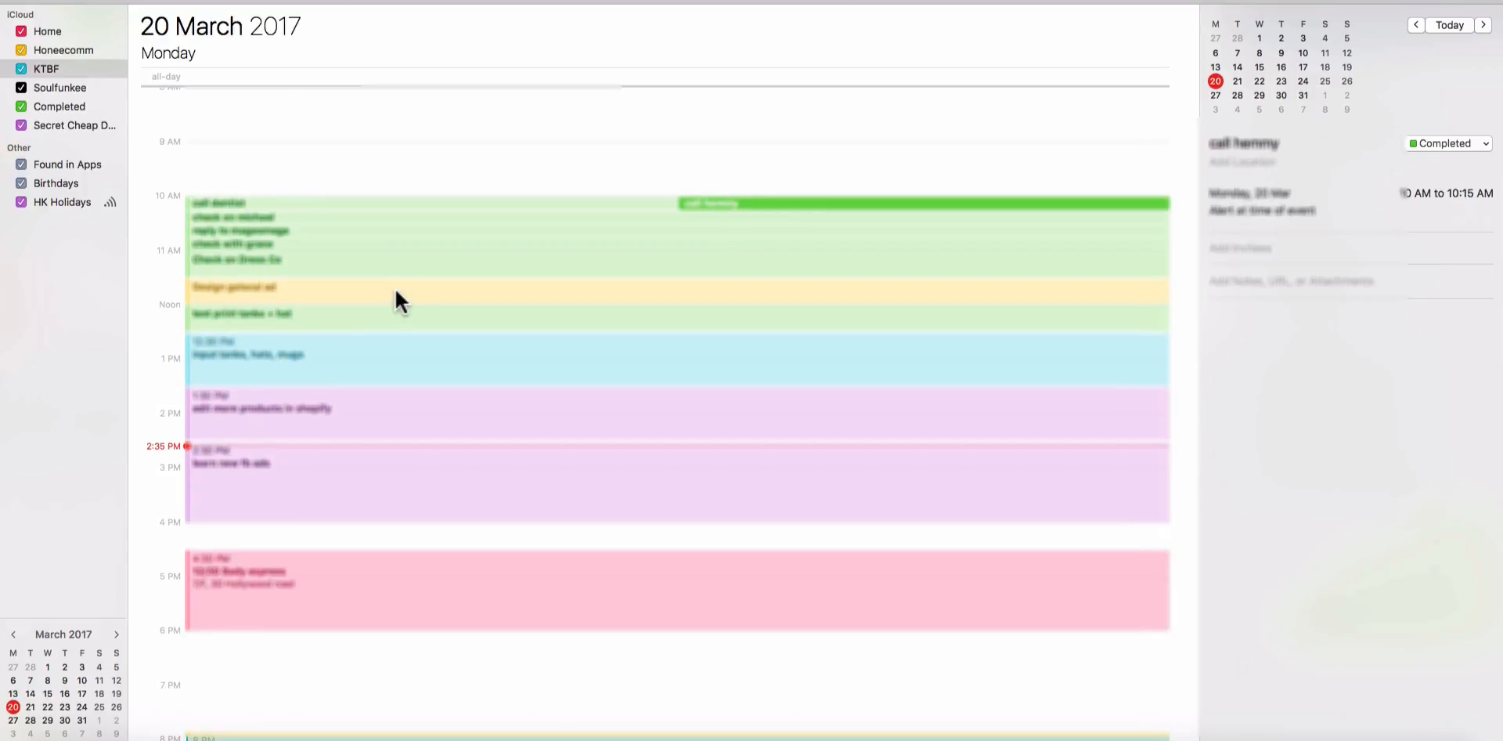
scroll(397, 301, "down", 4)
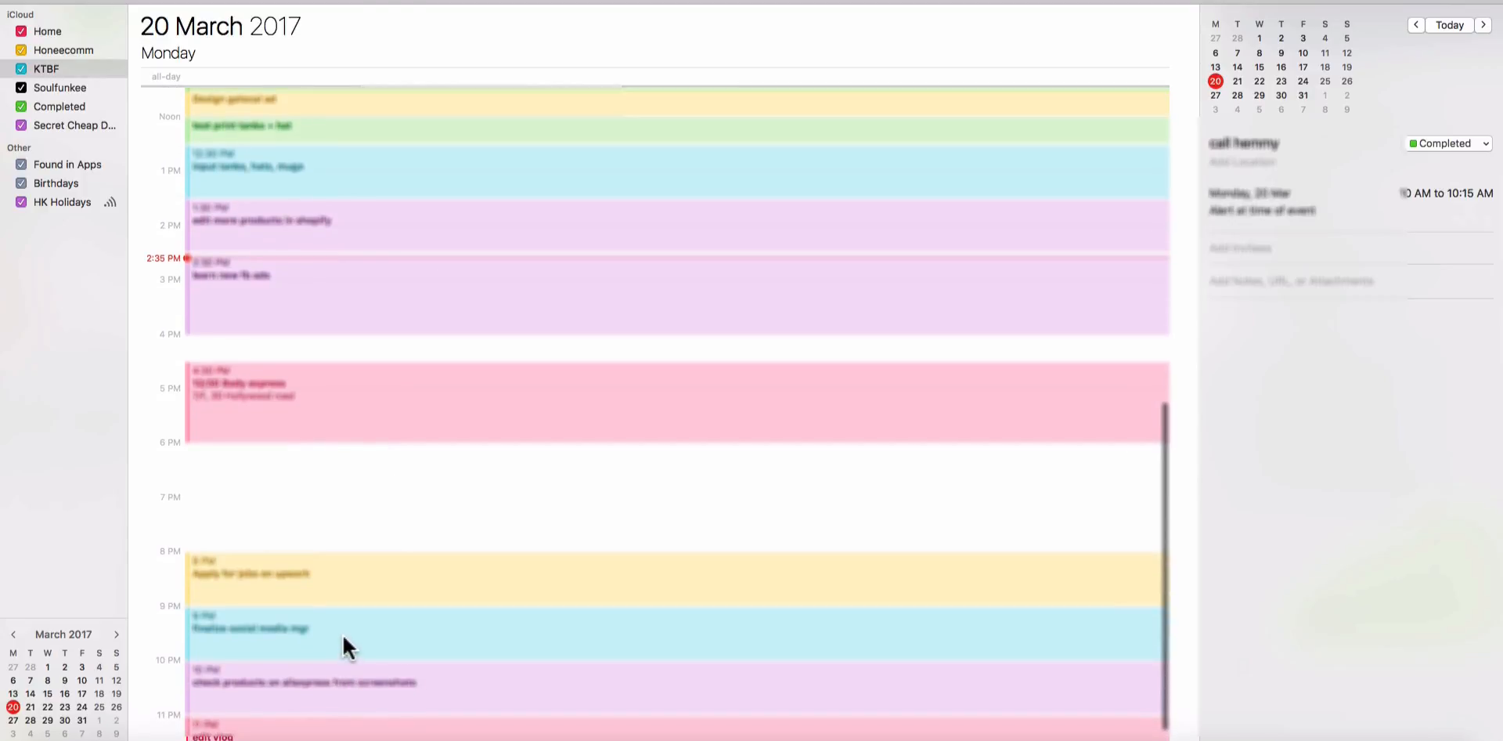
scroll(327, 656, "up", 4)
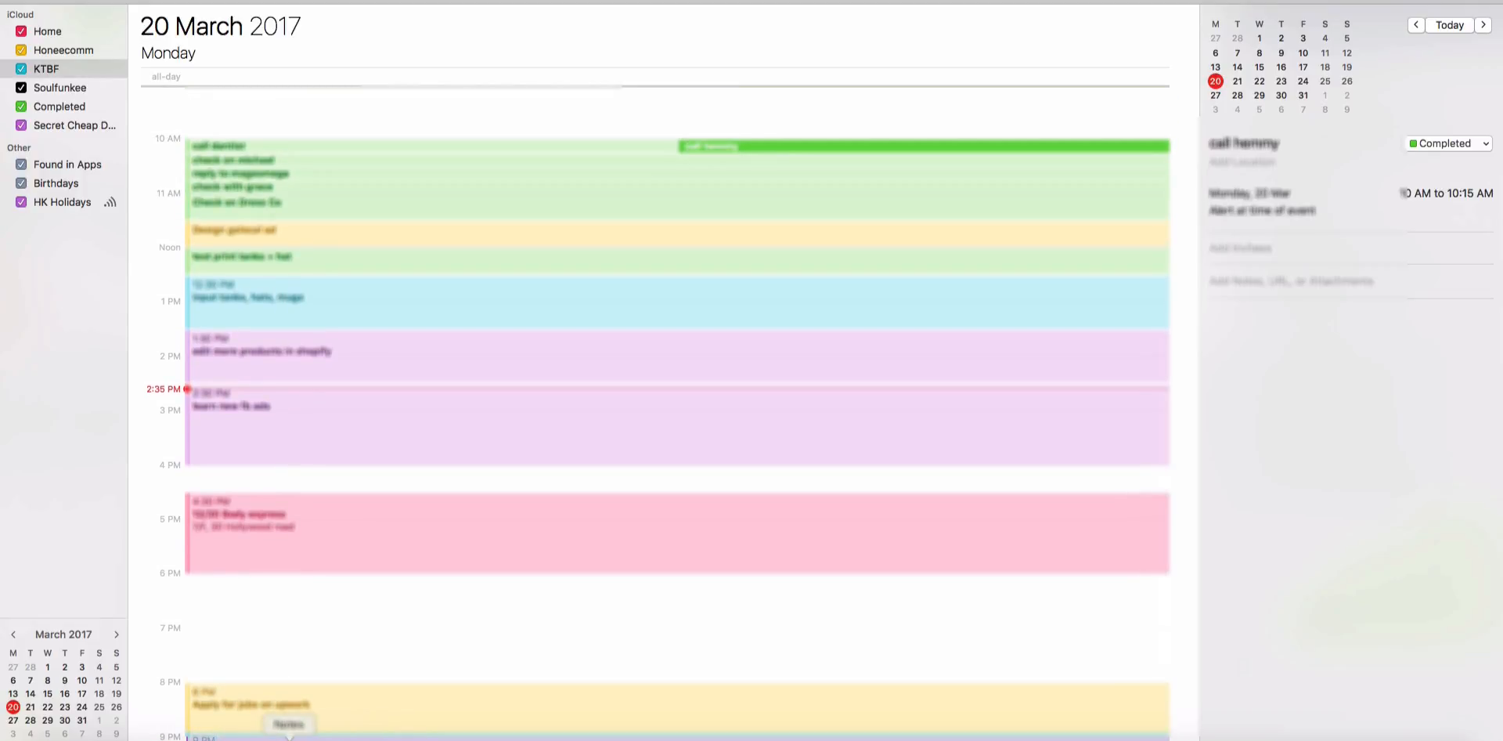
scroll(584, 577, "up", 4)
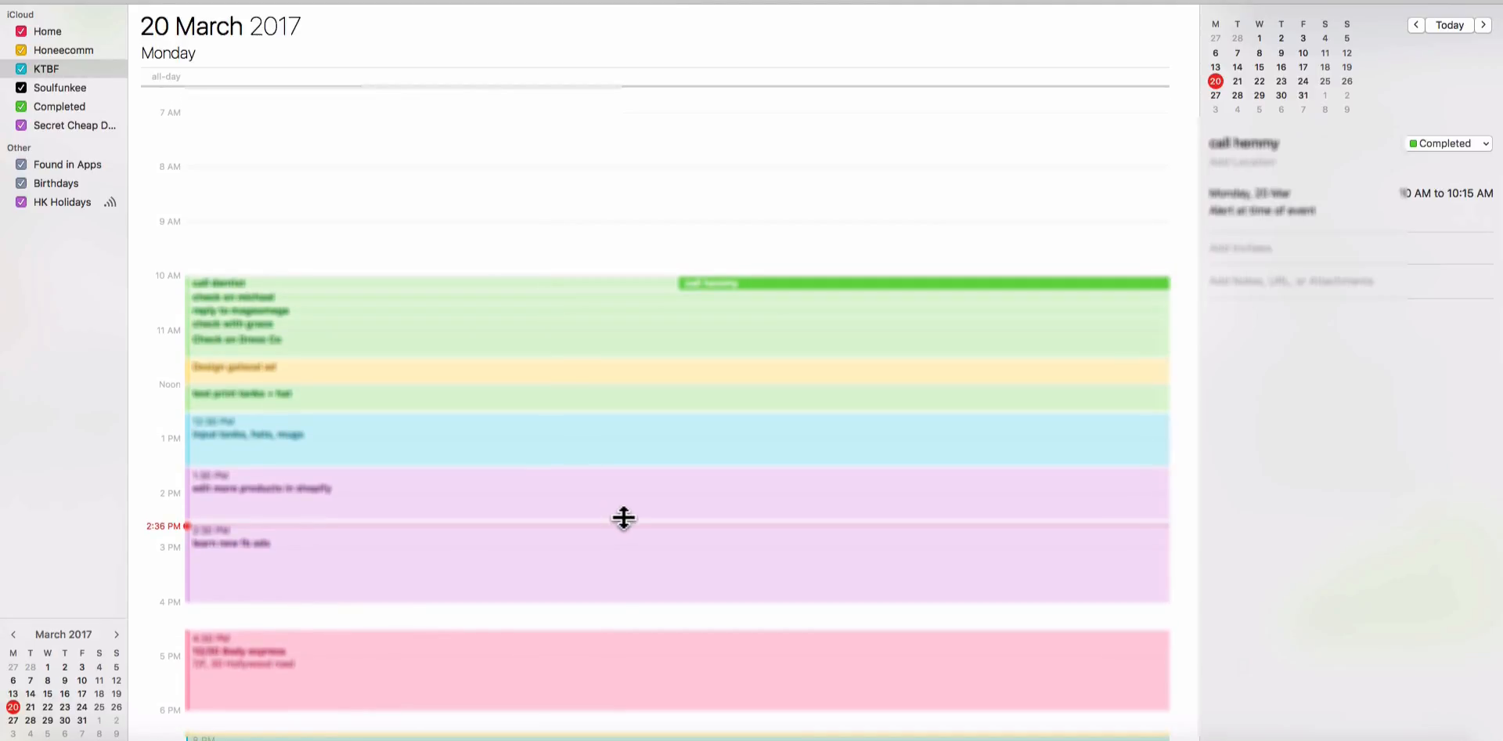
Deselect the 10 AM call event and review Monday's completed and remaining tasks once more.
left_click(512, 229)
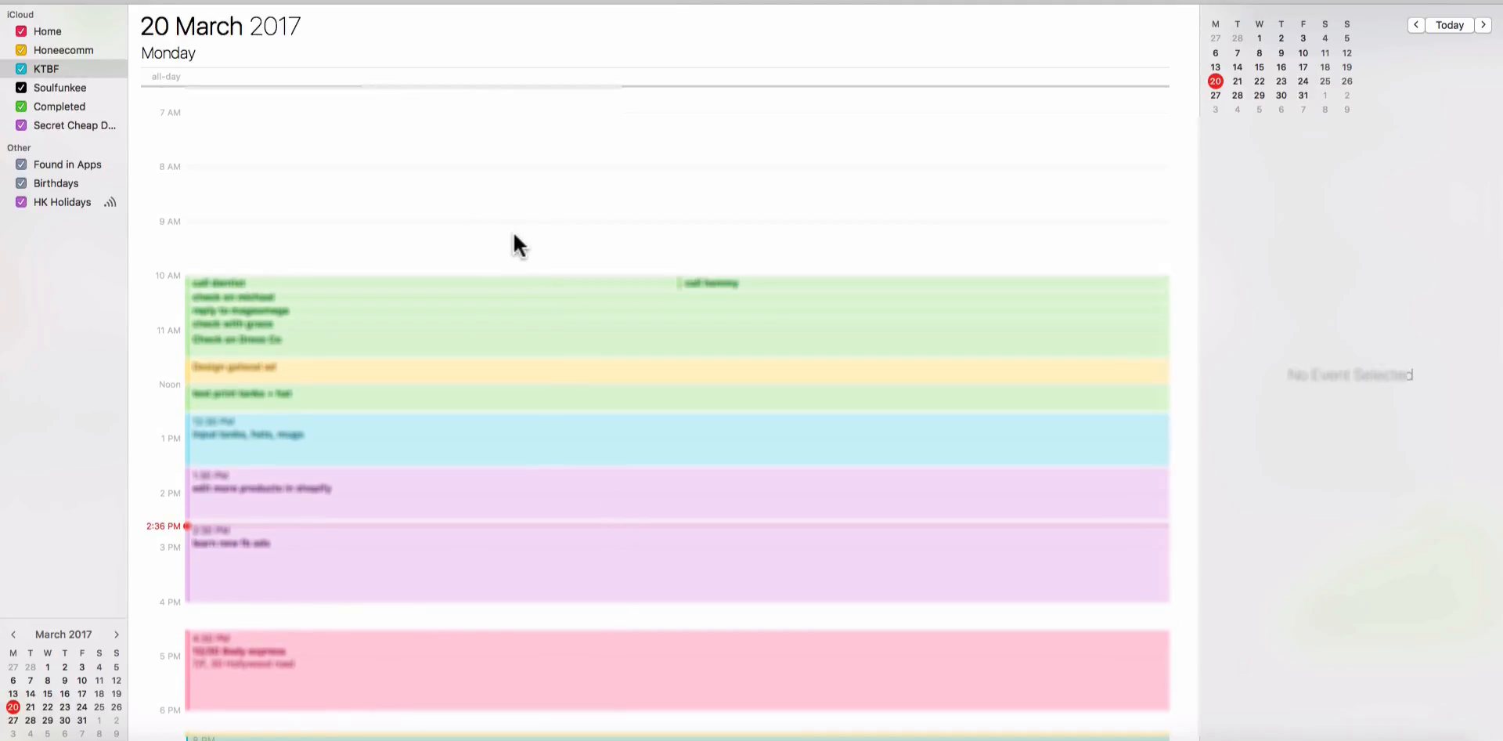
scroll(514, 236, "down", 5)
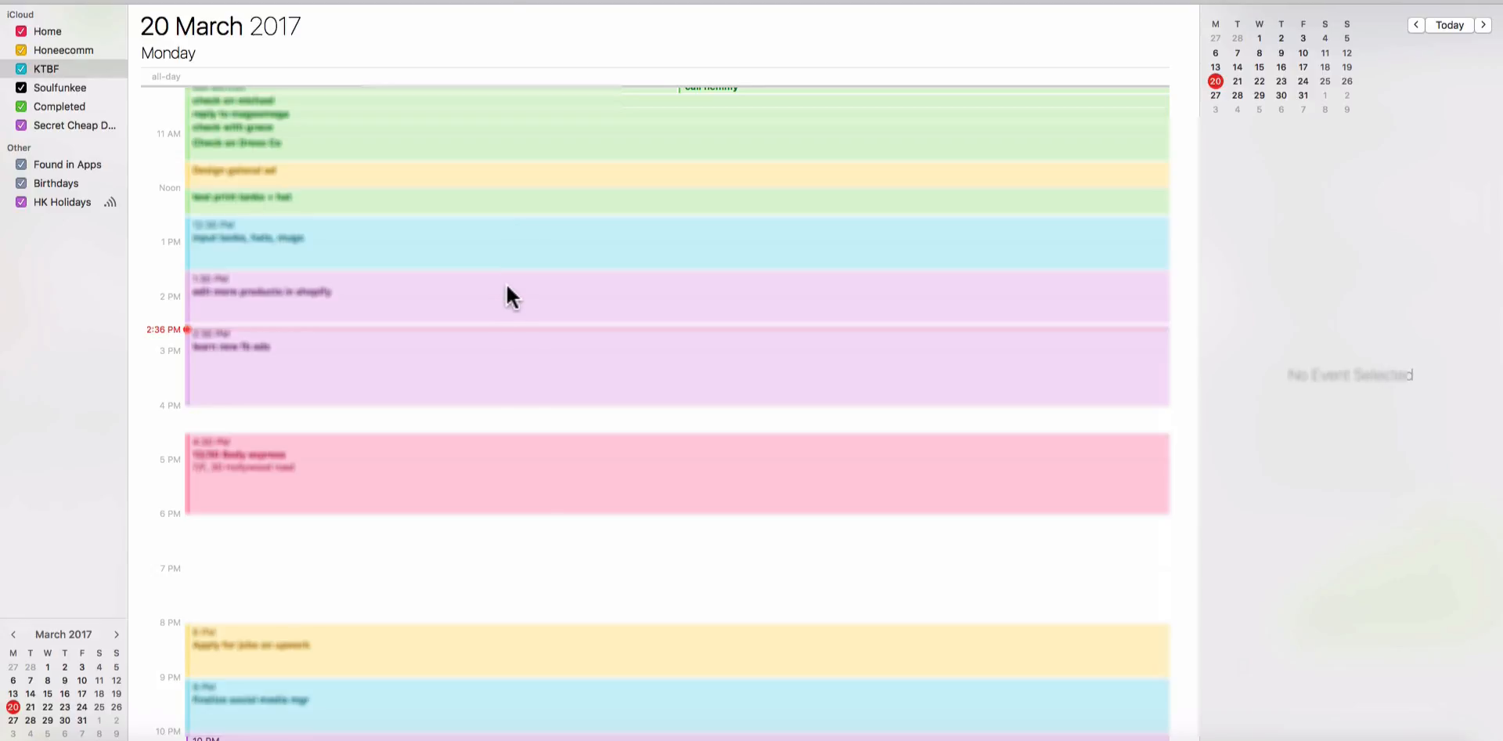
scroll(506, 290, "up", 5)
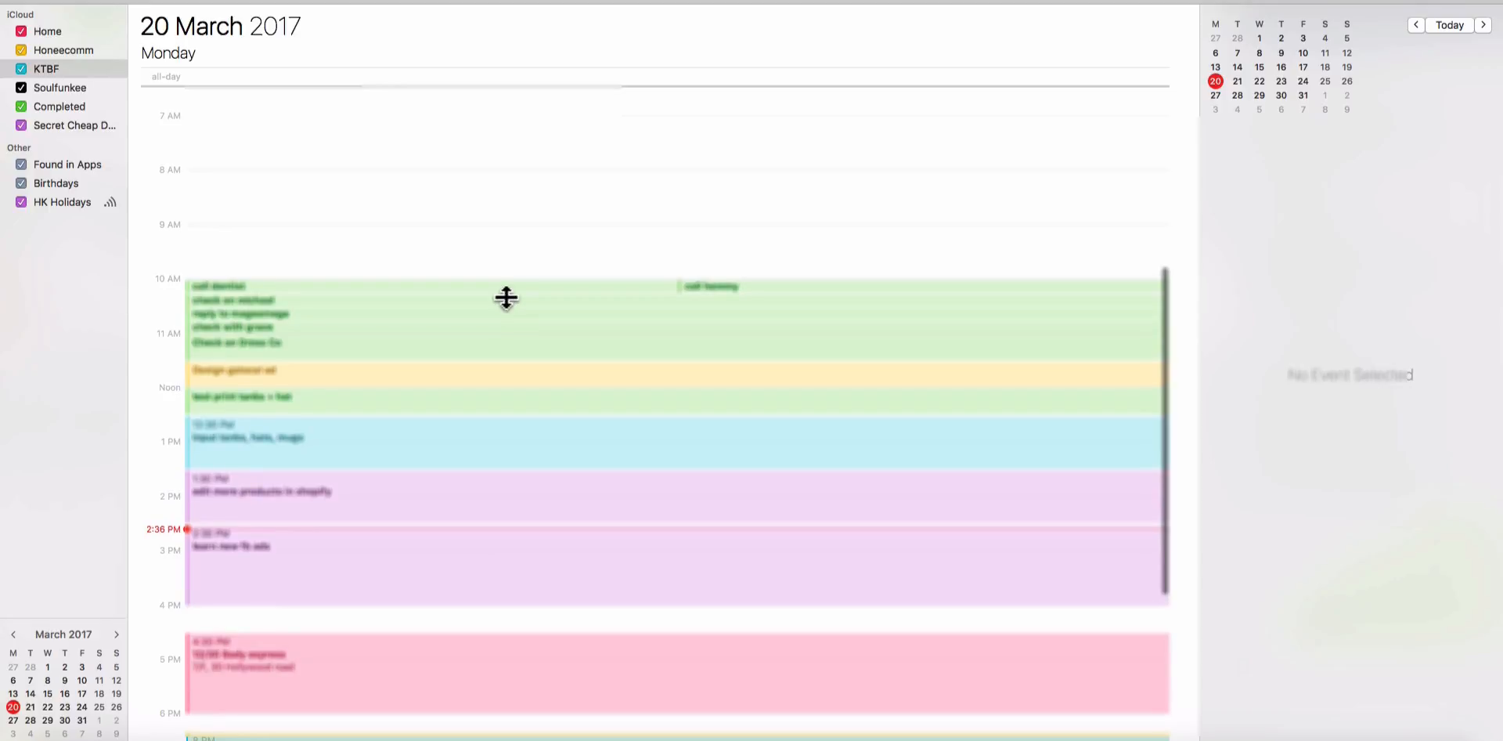
scroll(506, 297, "down", 7)
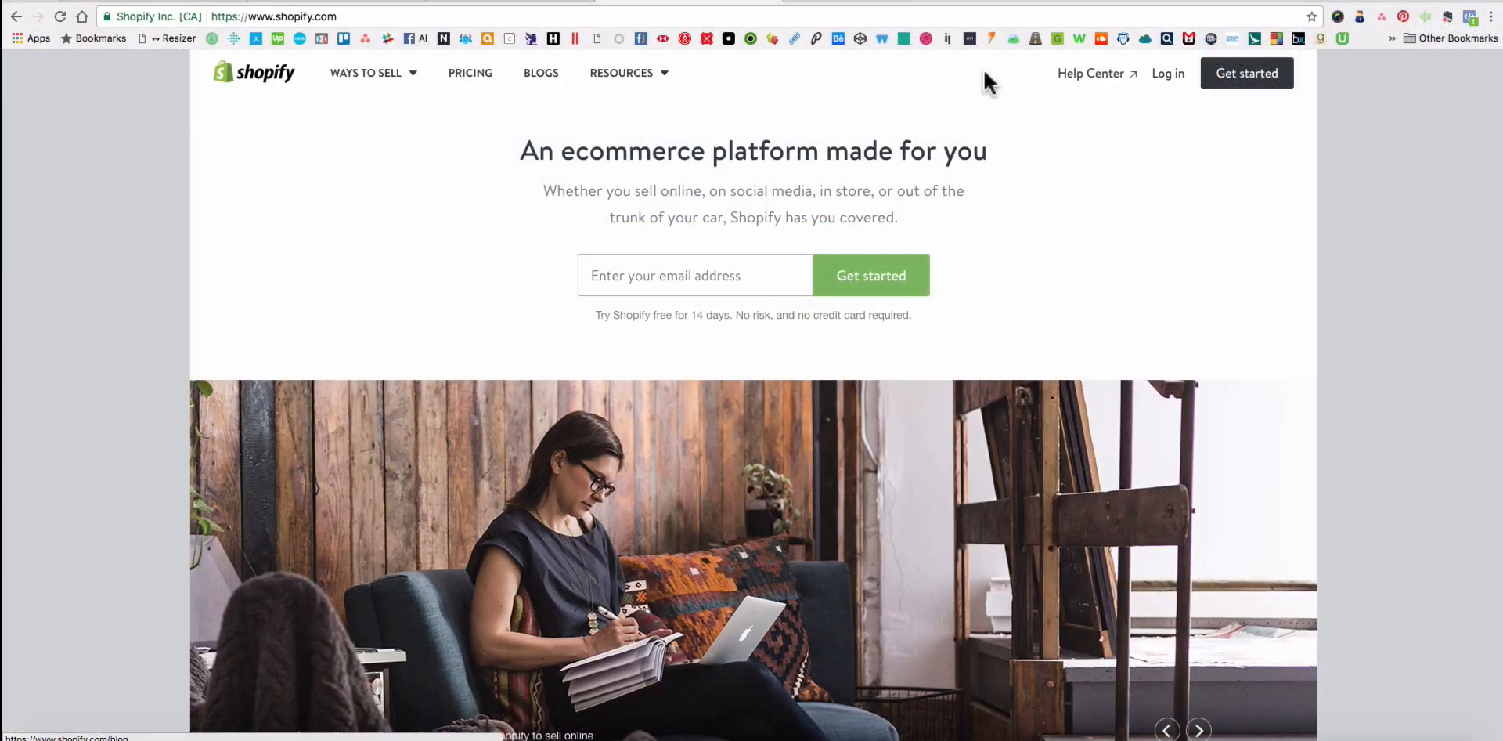
Switch to the Shopify website, open its store login form and set the store address to kthxbyefelicia.
left_click(1166, 75)
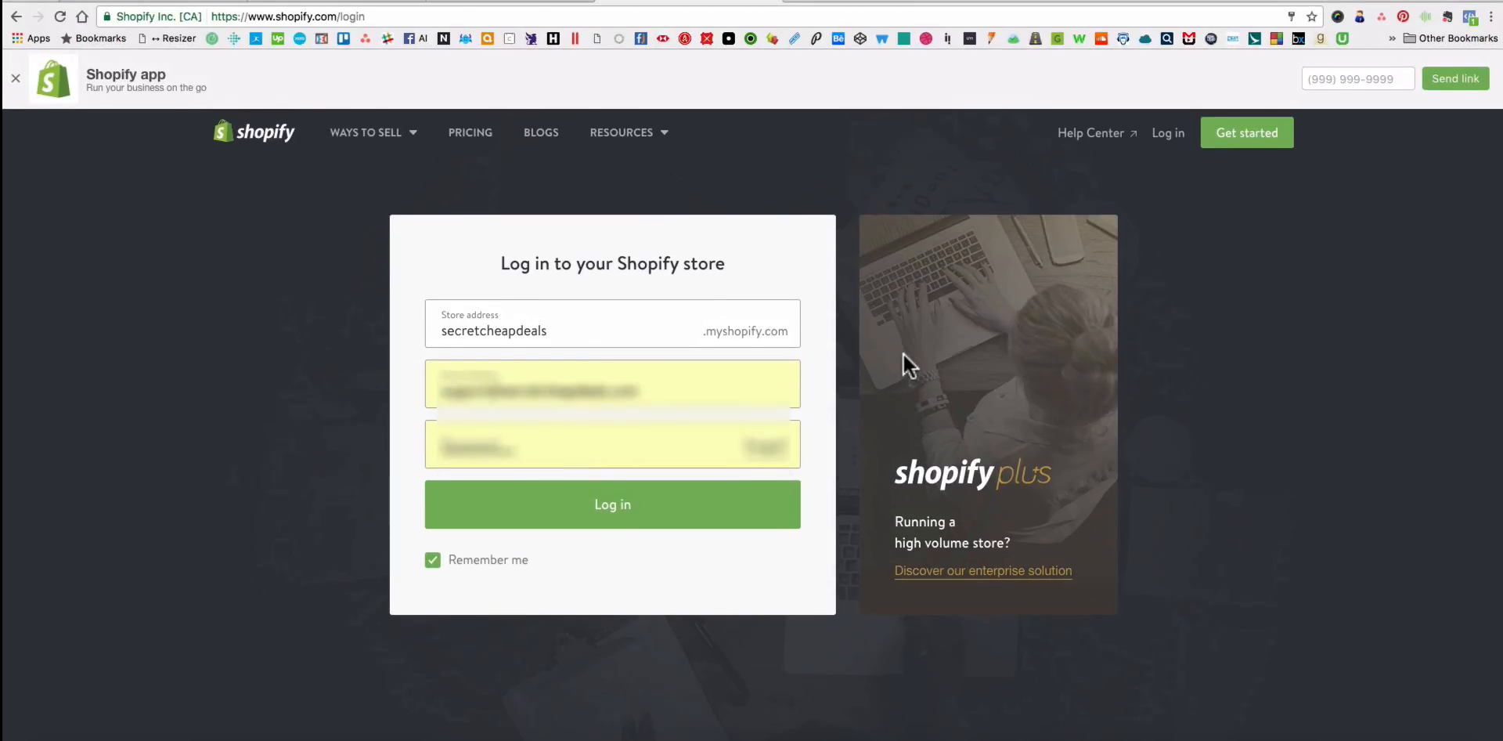
double_click(547, 332)
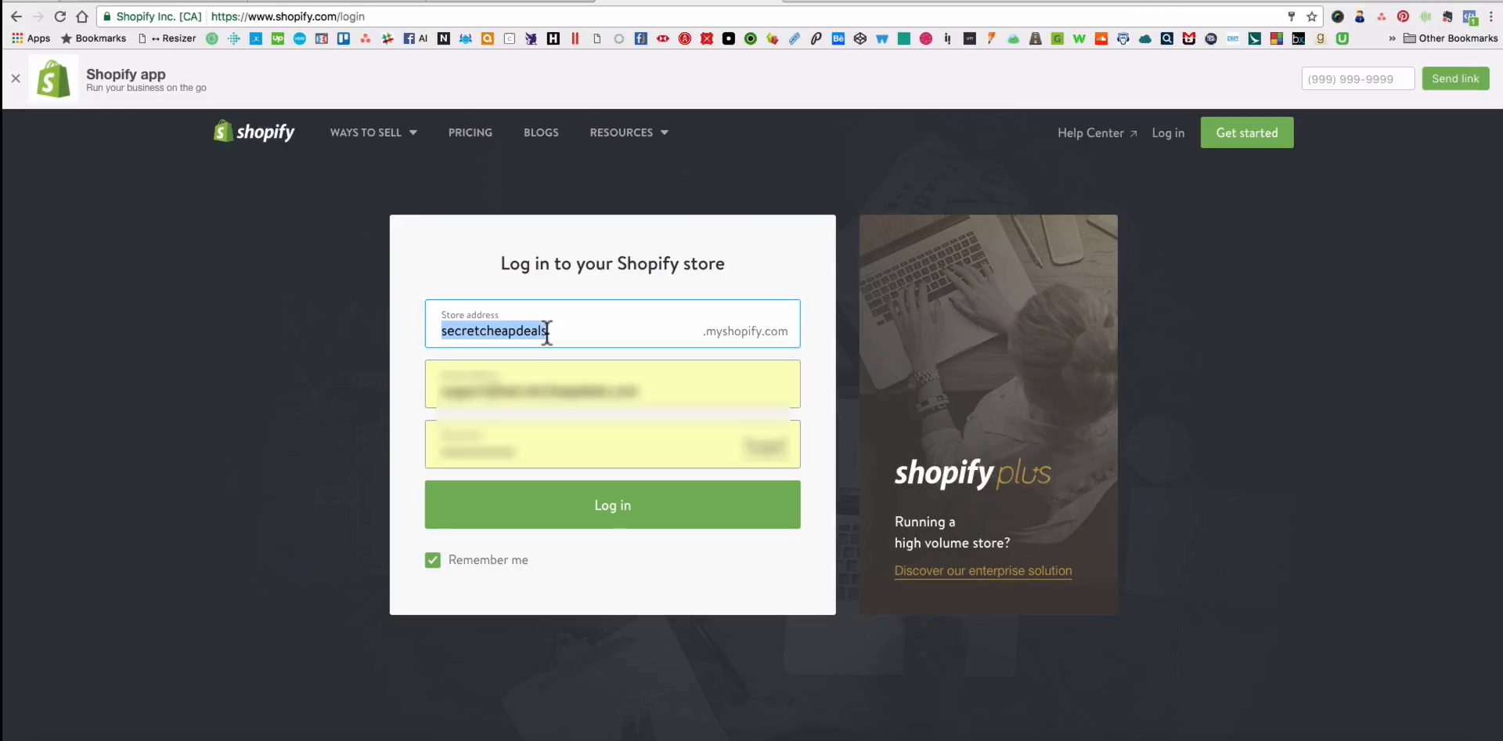
key("BackSpace")
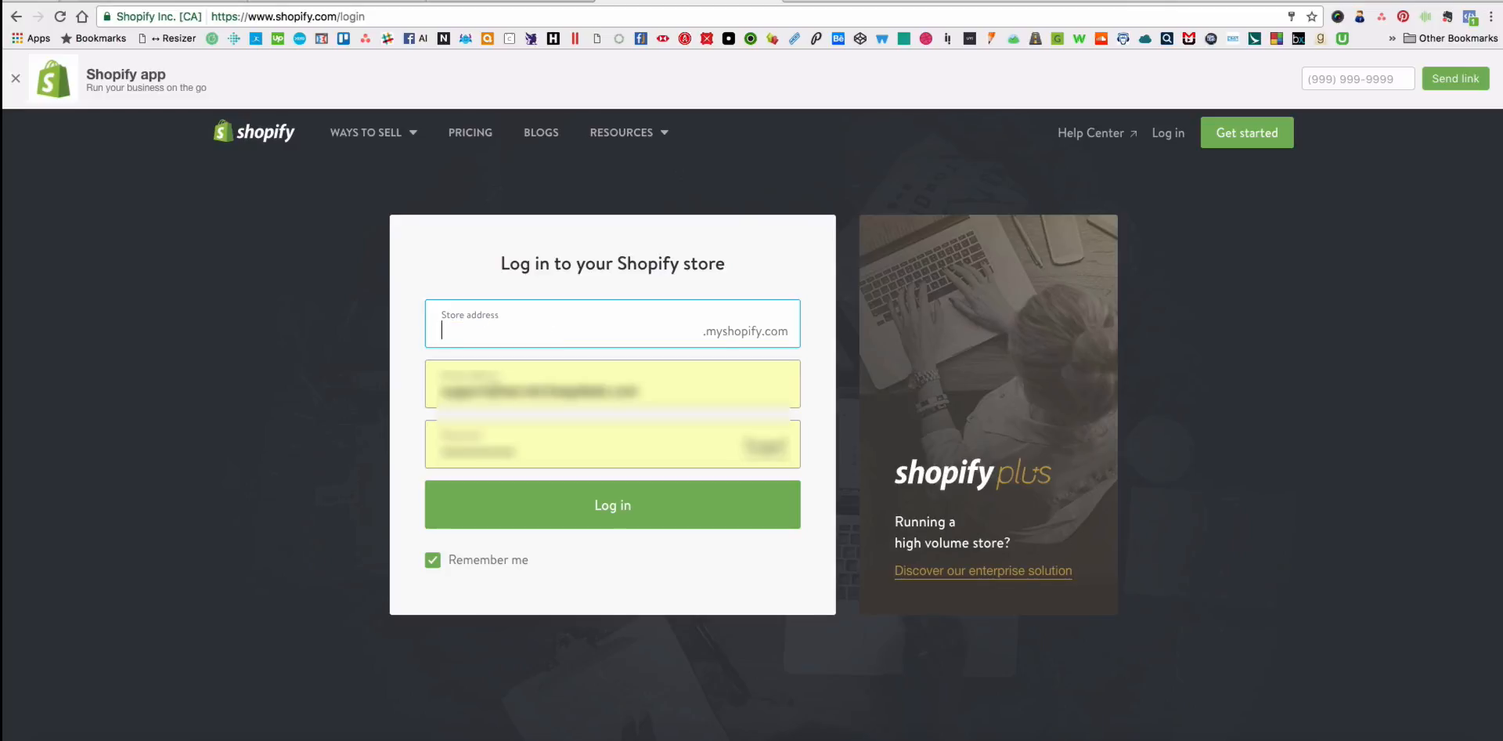
type("kthxbyefelicia")
key("Tab")
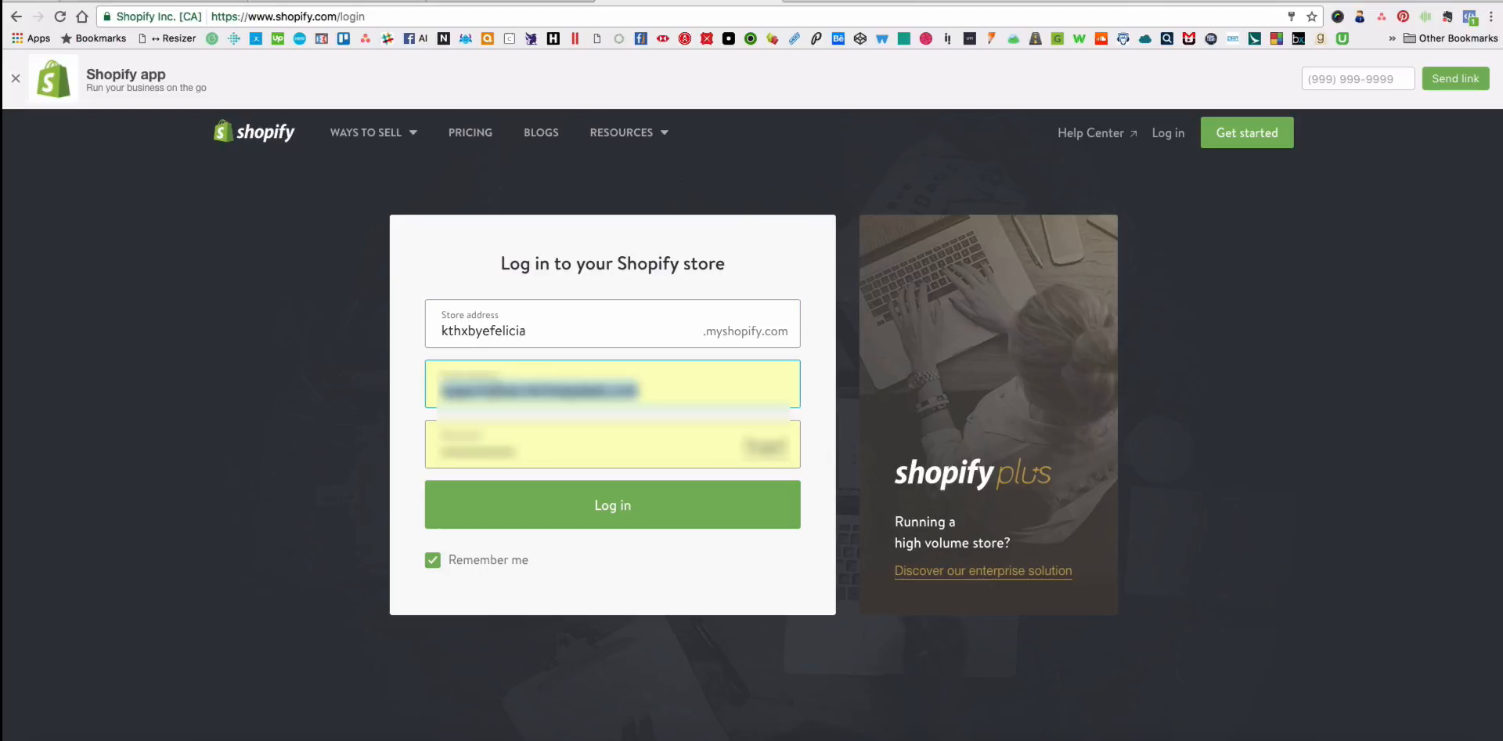
Replace the account e-mail with the second saved suggestion, log in and open the store's product list.
key("BackSpace")
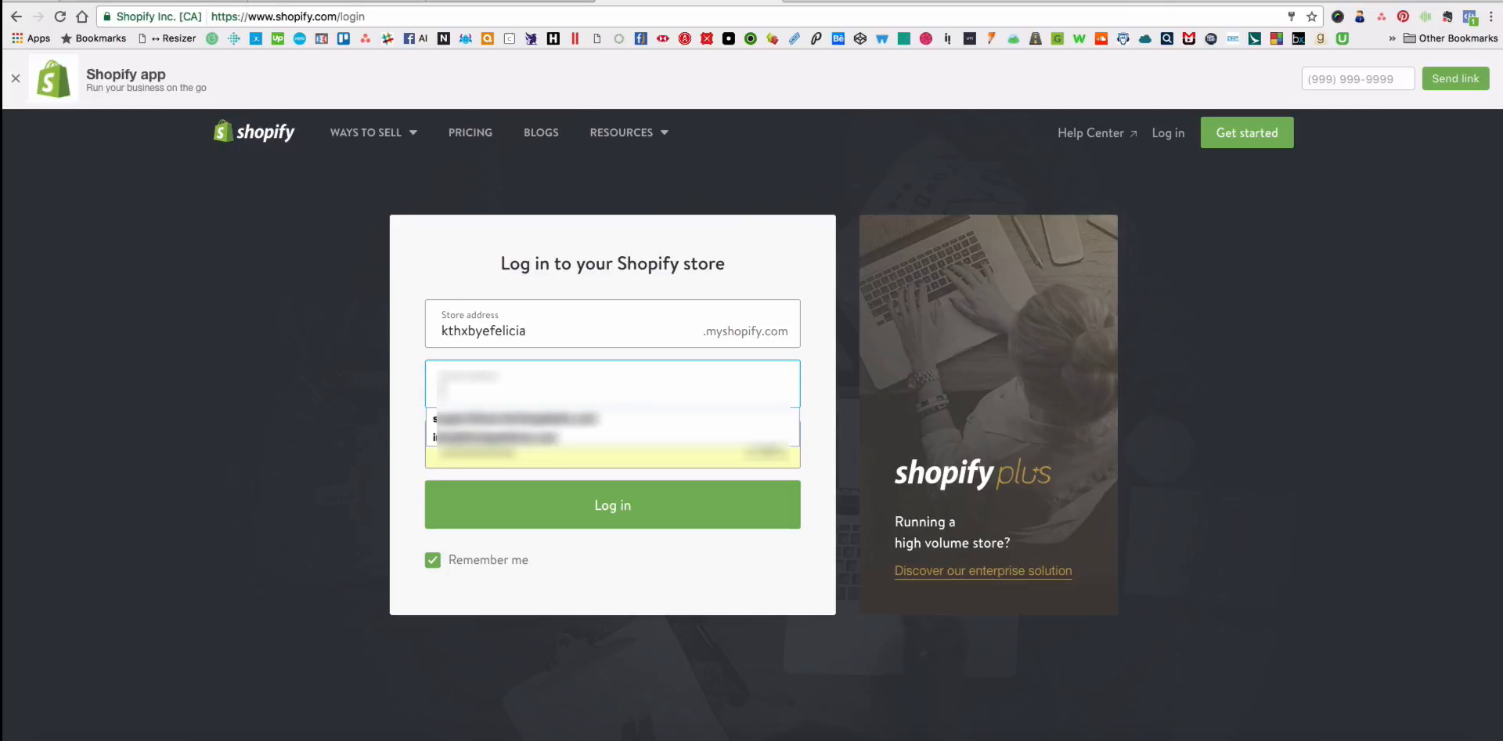
key("Down")
key("Down")
key("Return")
key("Return")
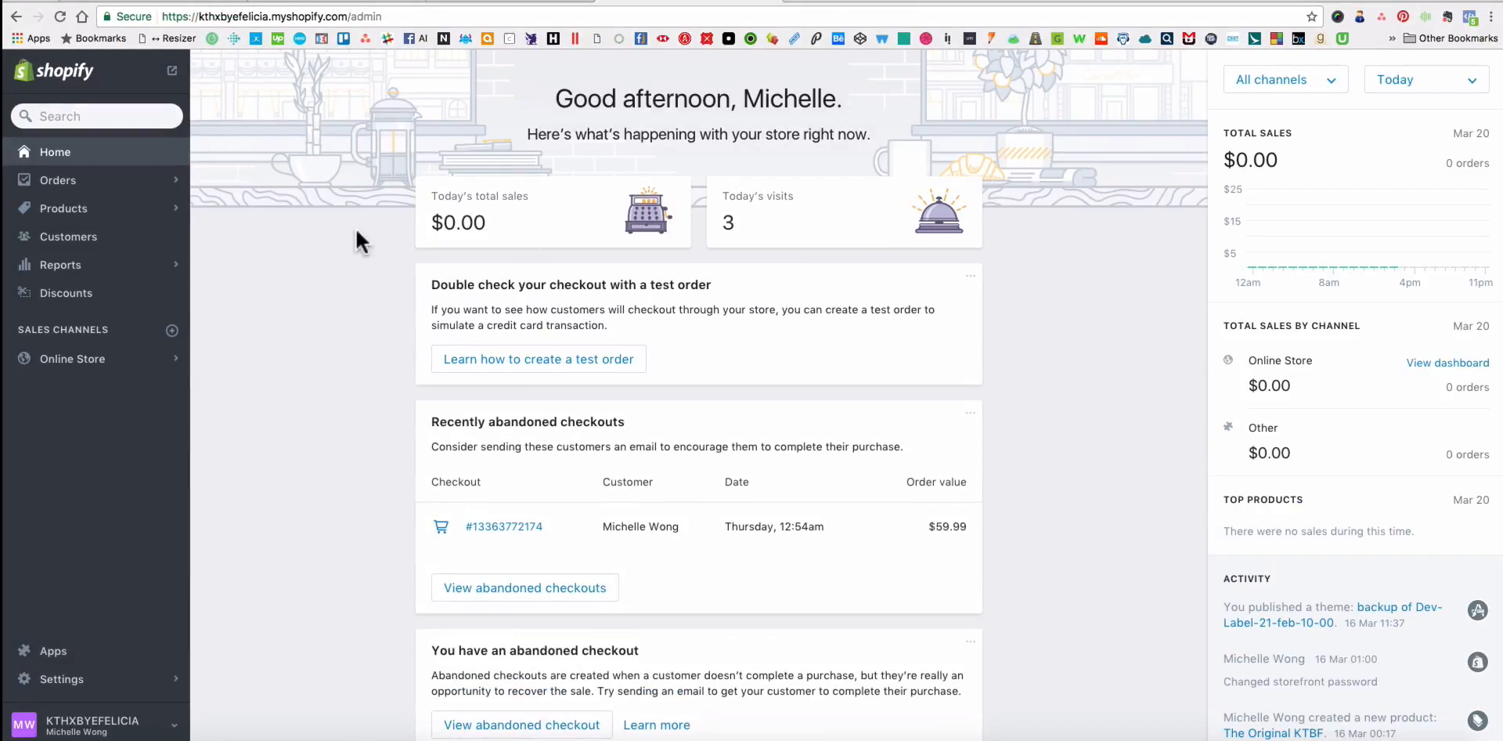
left_click(77, 202)
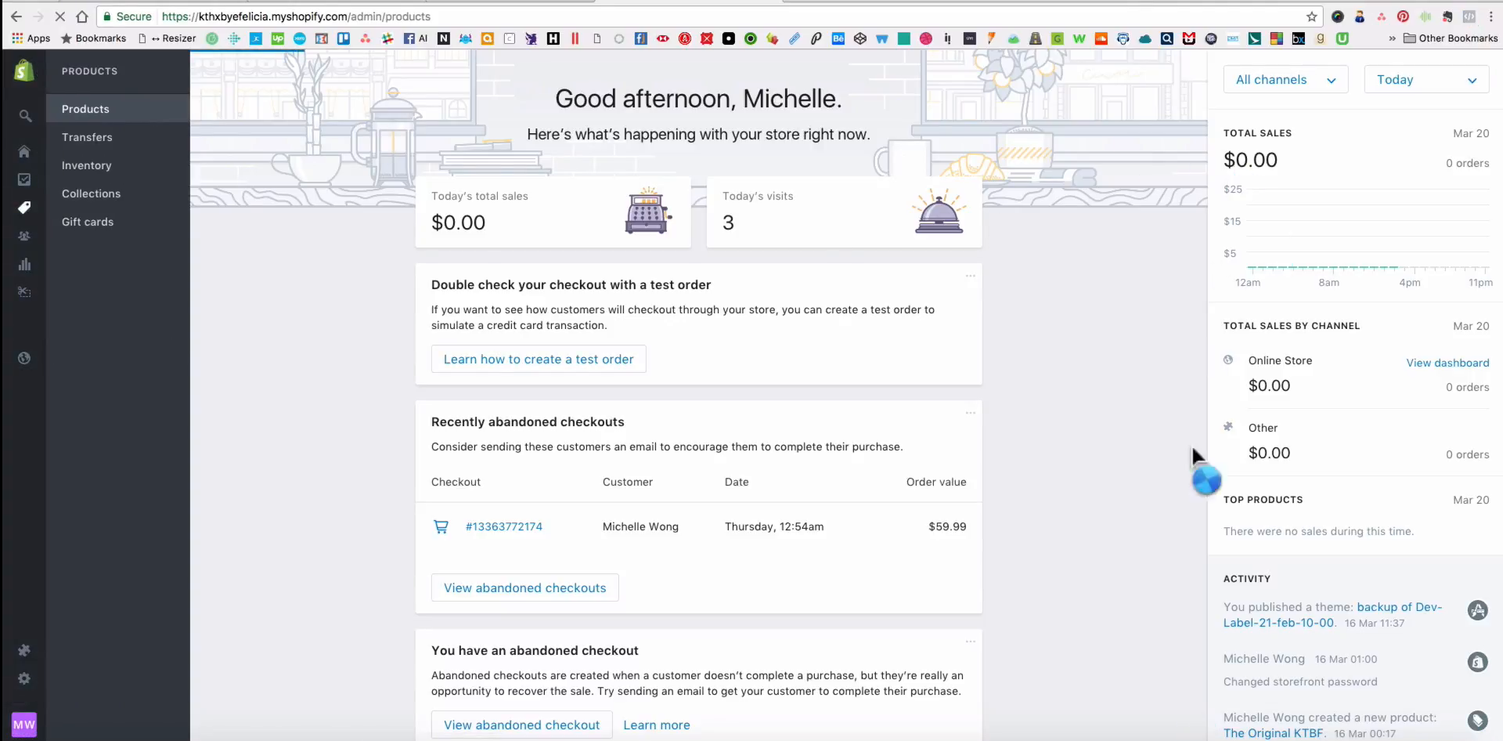
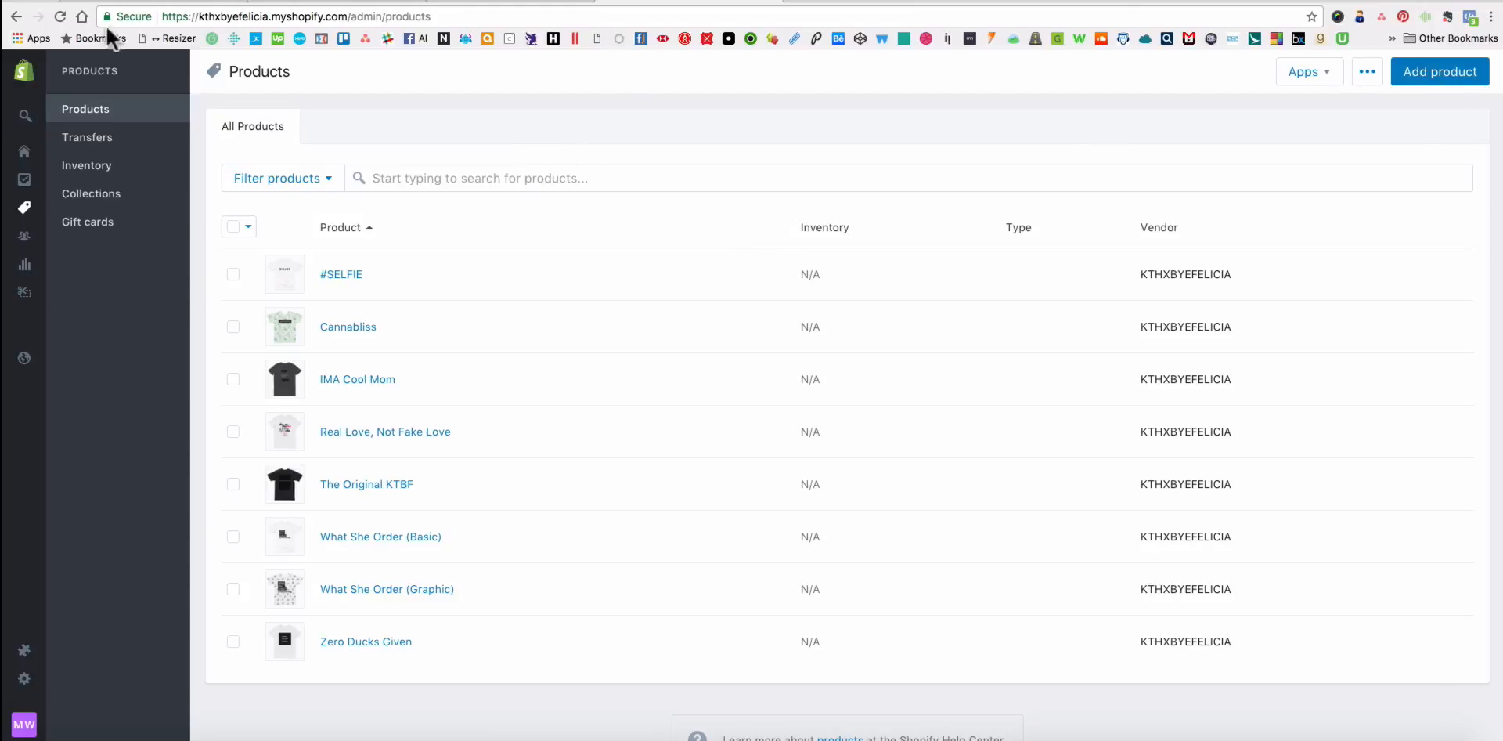
Switch to the public storefront, close The Original KTBF's product preview and look over the shop's product grid.
left_click(523, 4)
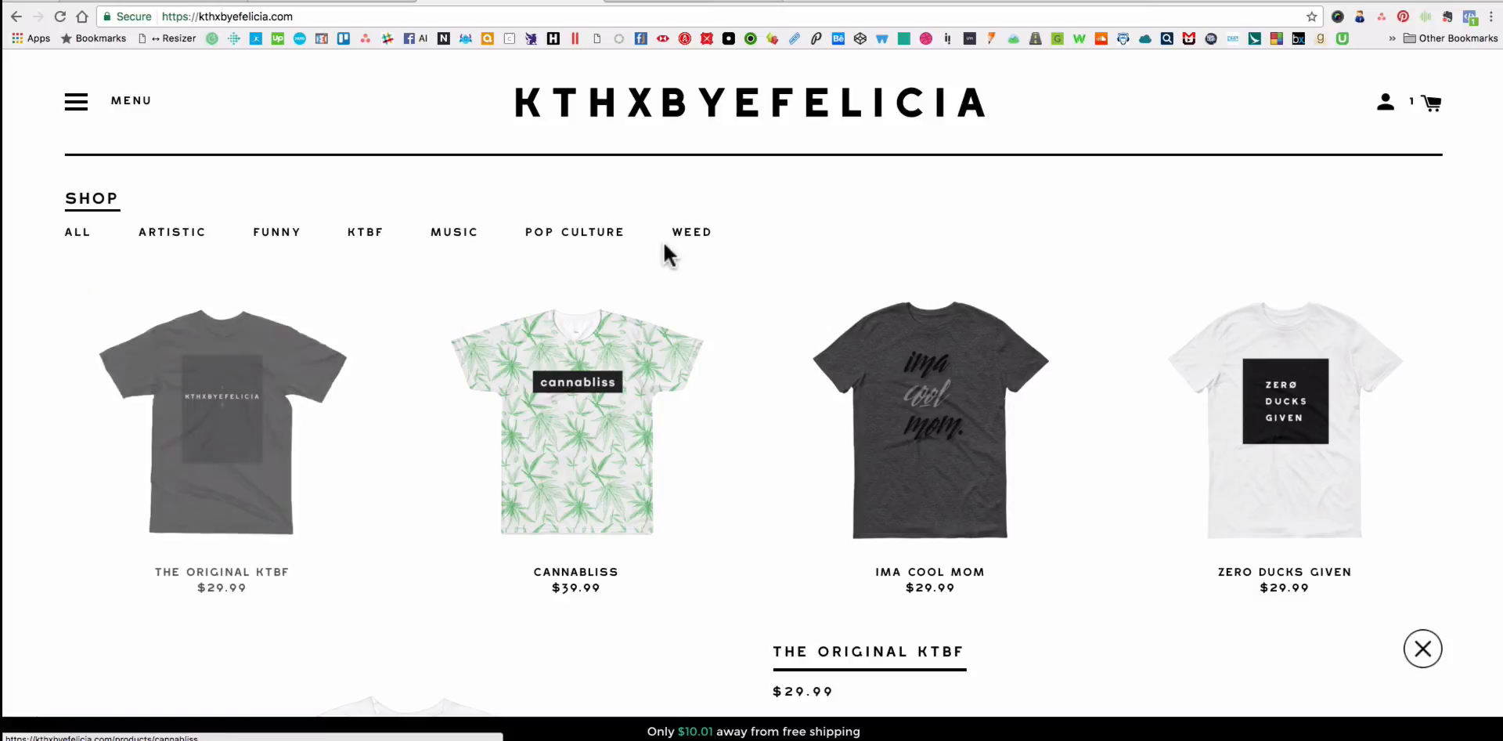
scroll(1182, 255, "down", 4)
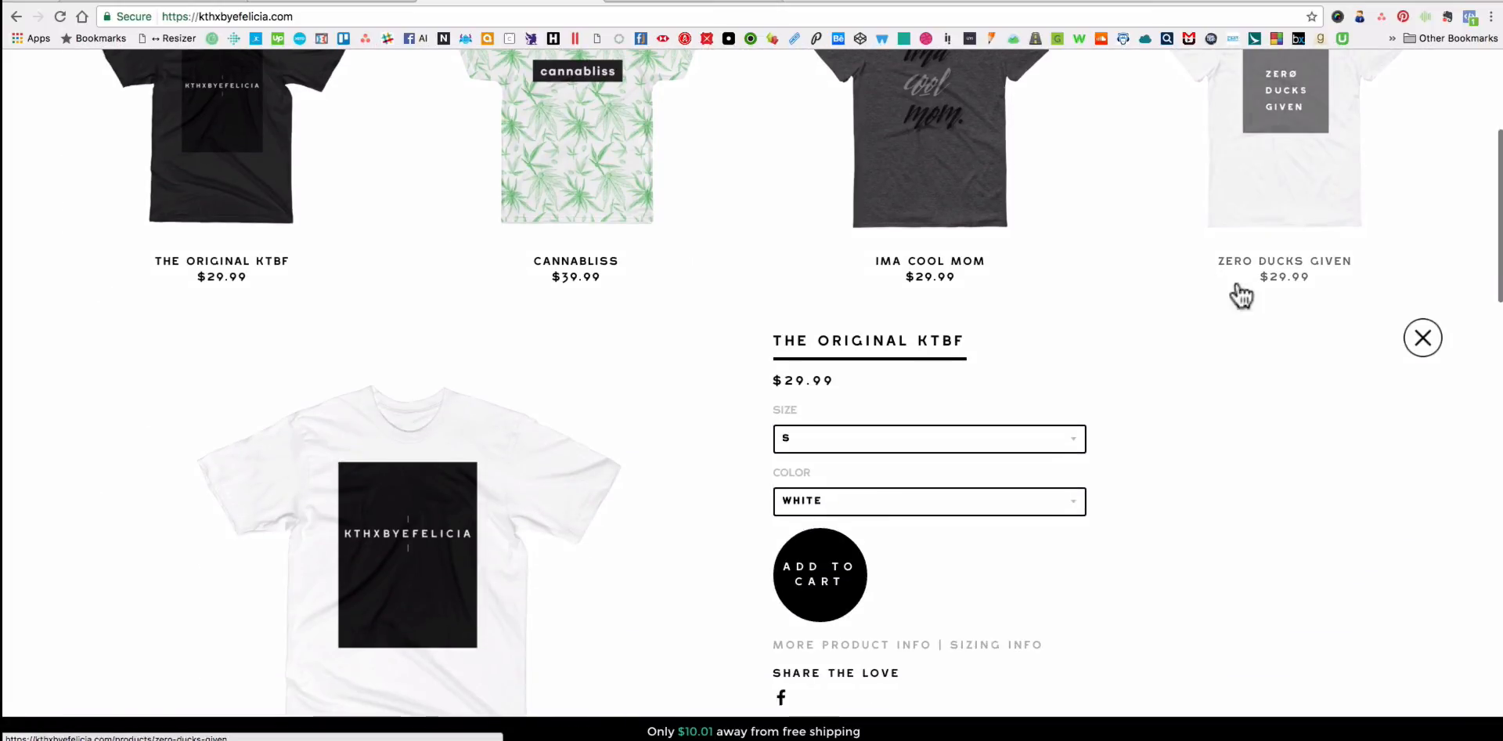
left_click(1422, 337)
scroll(1303, 370, "up", 3)
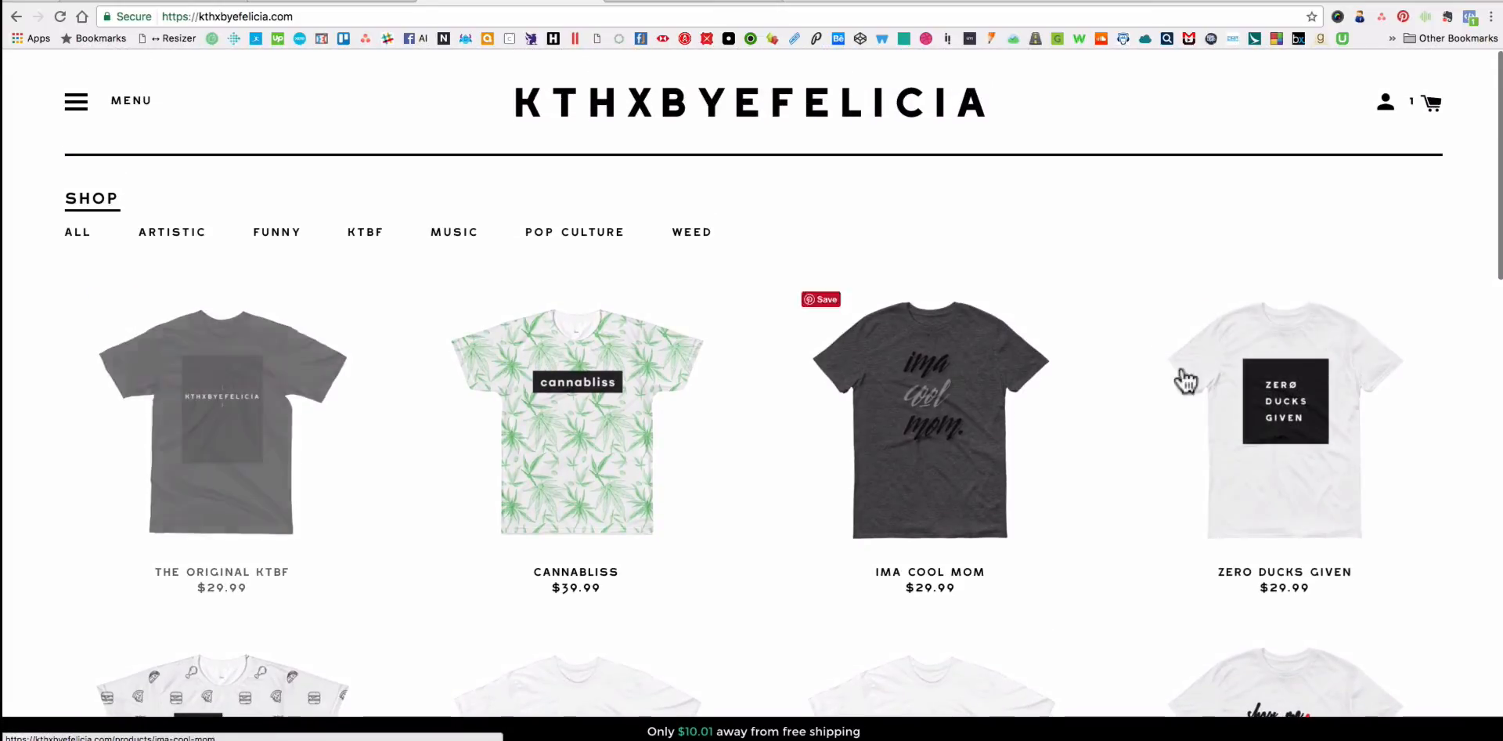
scroll(1255, 379, "down", 6)
scroll(296, 441, "up", 6)
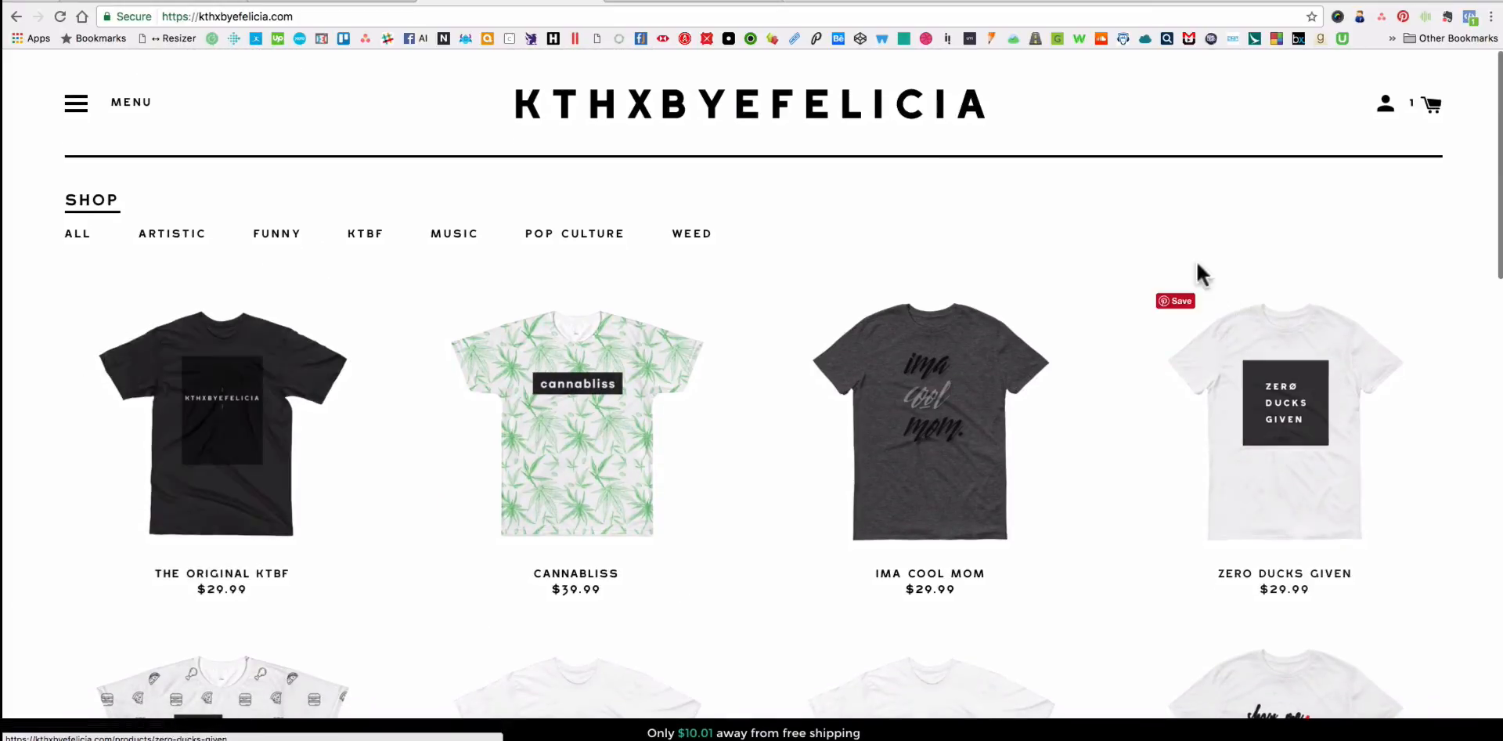
Start a new product in the store admin and bring up the Mug_11oz image folder, moving its window clear of the form.
left_click(712, 6)
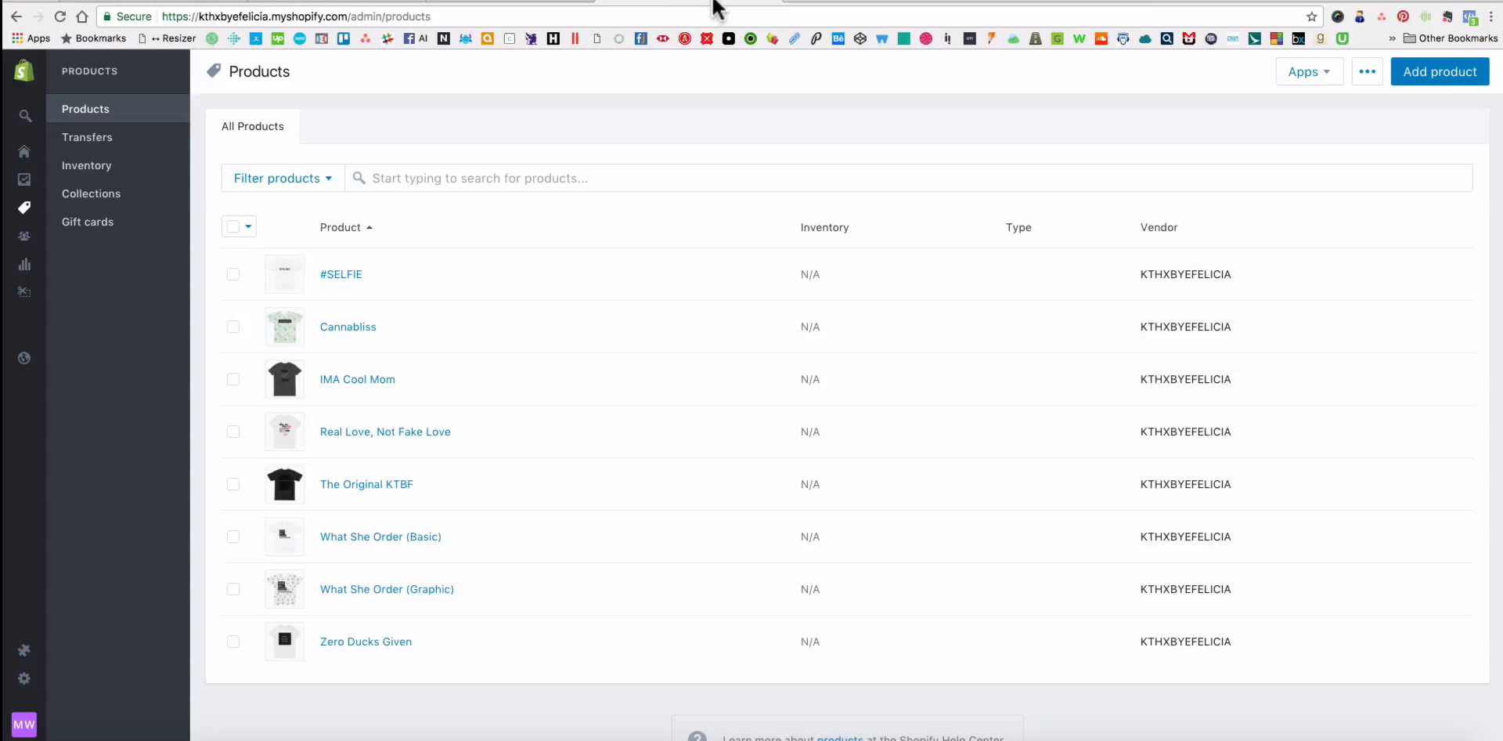
left_click(1414, 79)
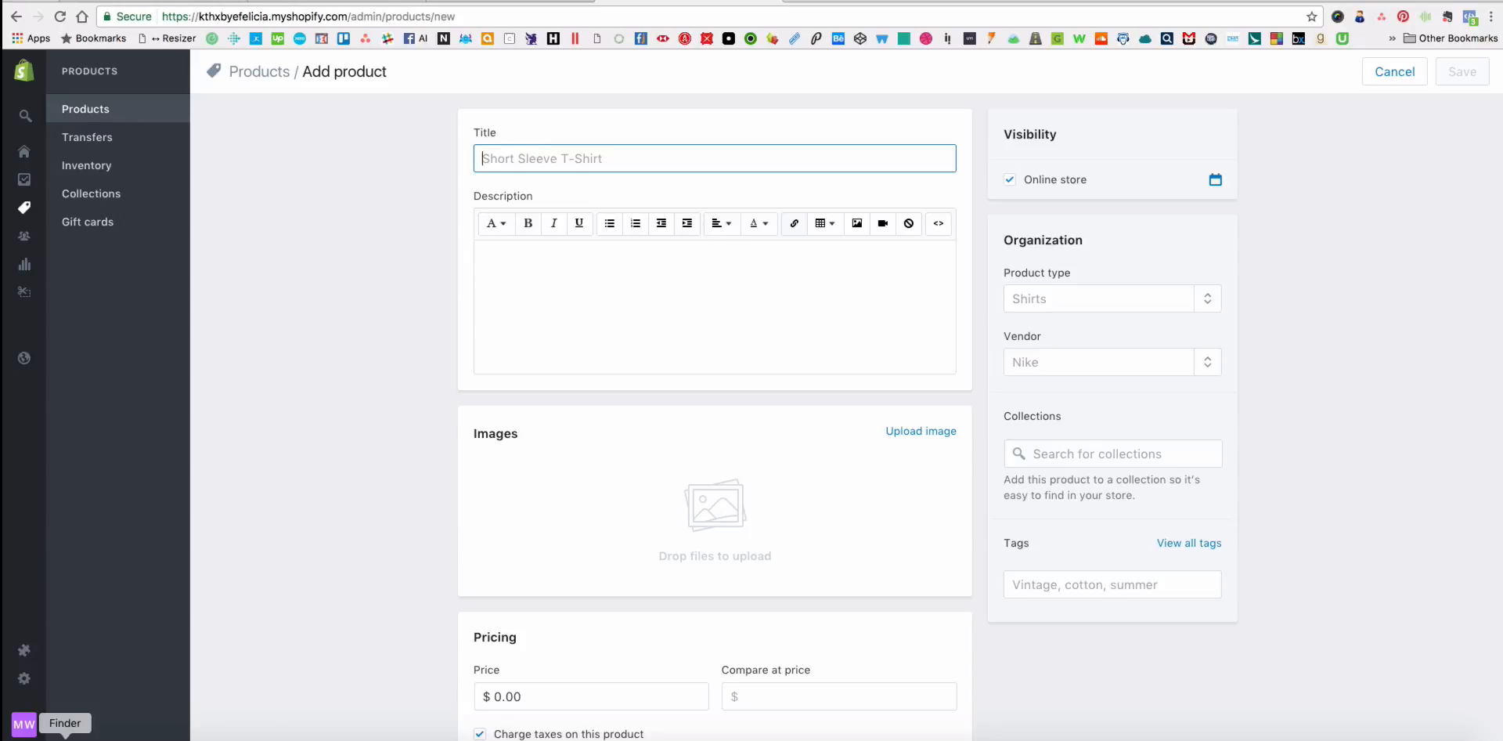
left_click(64, 739)
left_click_drag(105, 373, 264, 206)
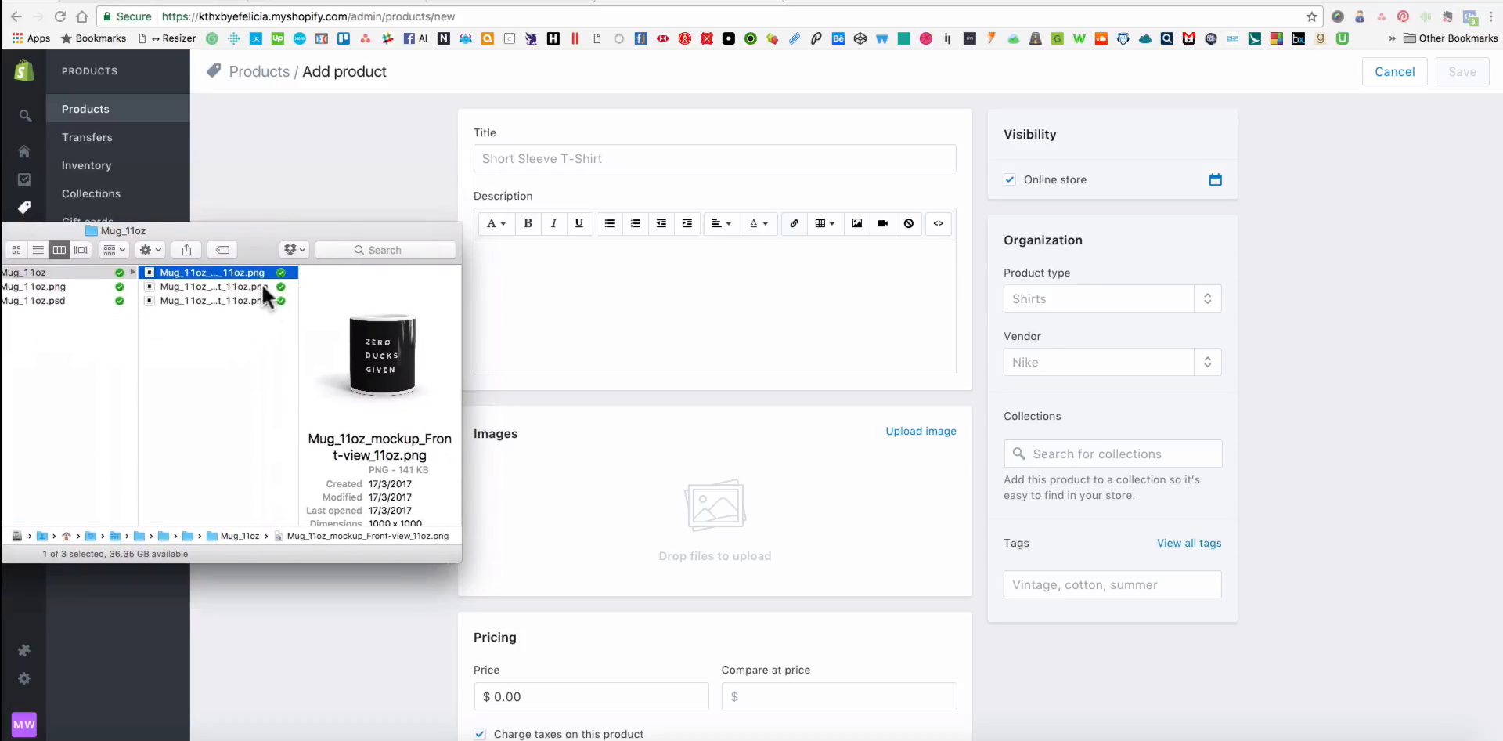
left_click(236, 285)
left_click_drag(218, 230, 135, 277)
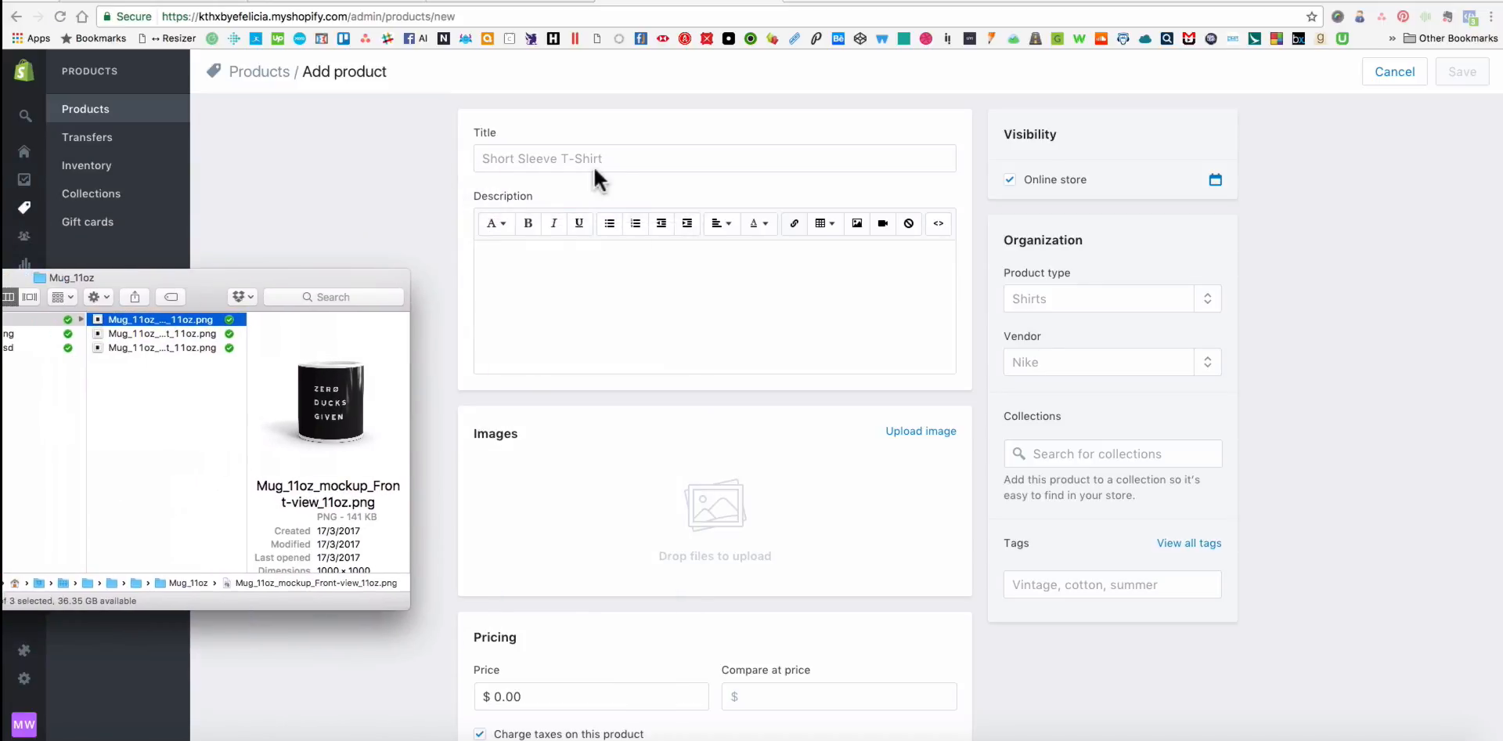
Title the new product Zero Ducks Given Mug and set its vendor to KTHXBYEFELICIA.
left_click(616, 157)
type("Zero Ducks Given Mug")
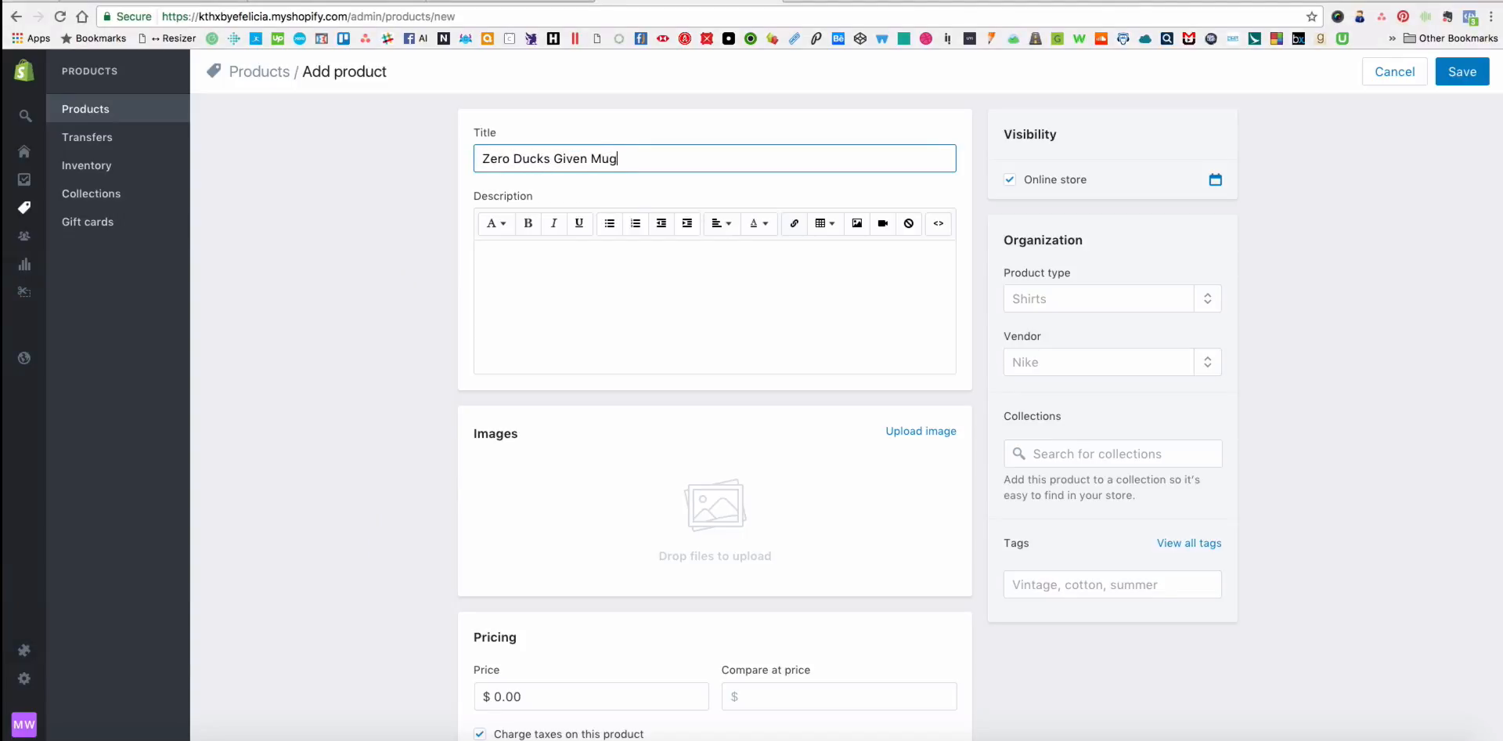
key("Tab")
left_click(627, 285)
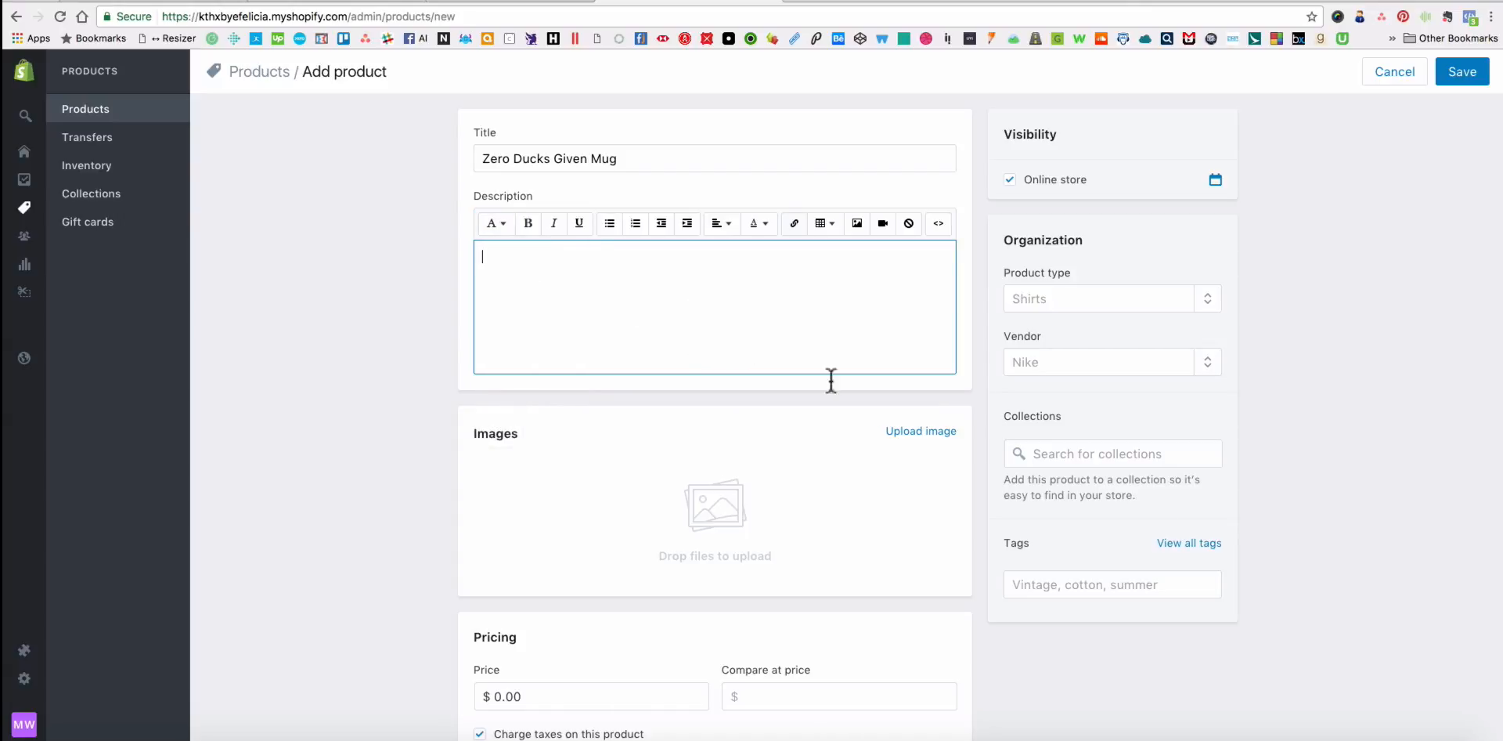
left_click(1074, 361)
type("KT")
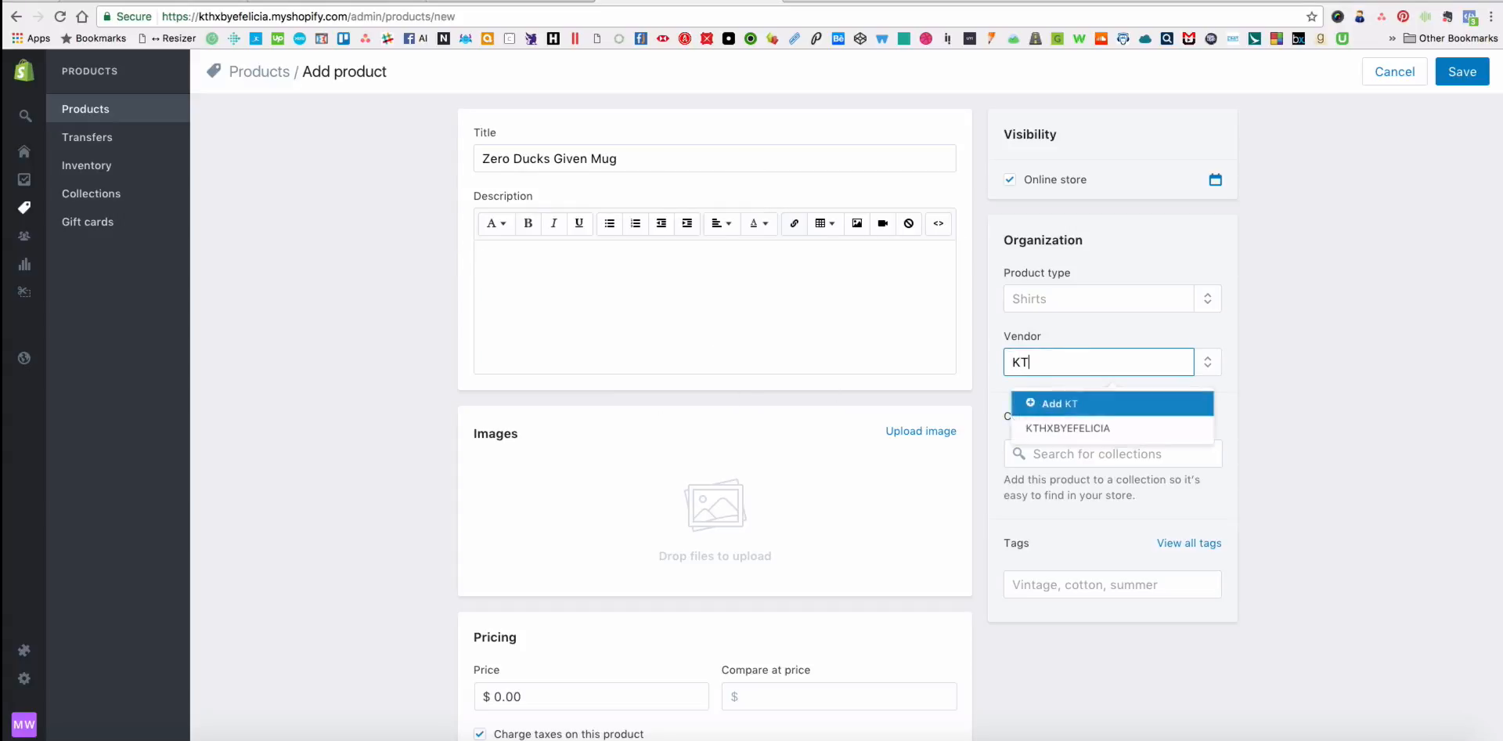
left_click(1080, 429)
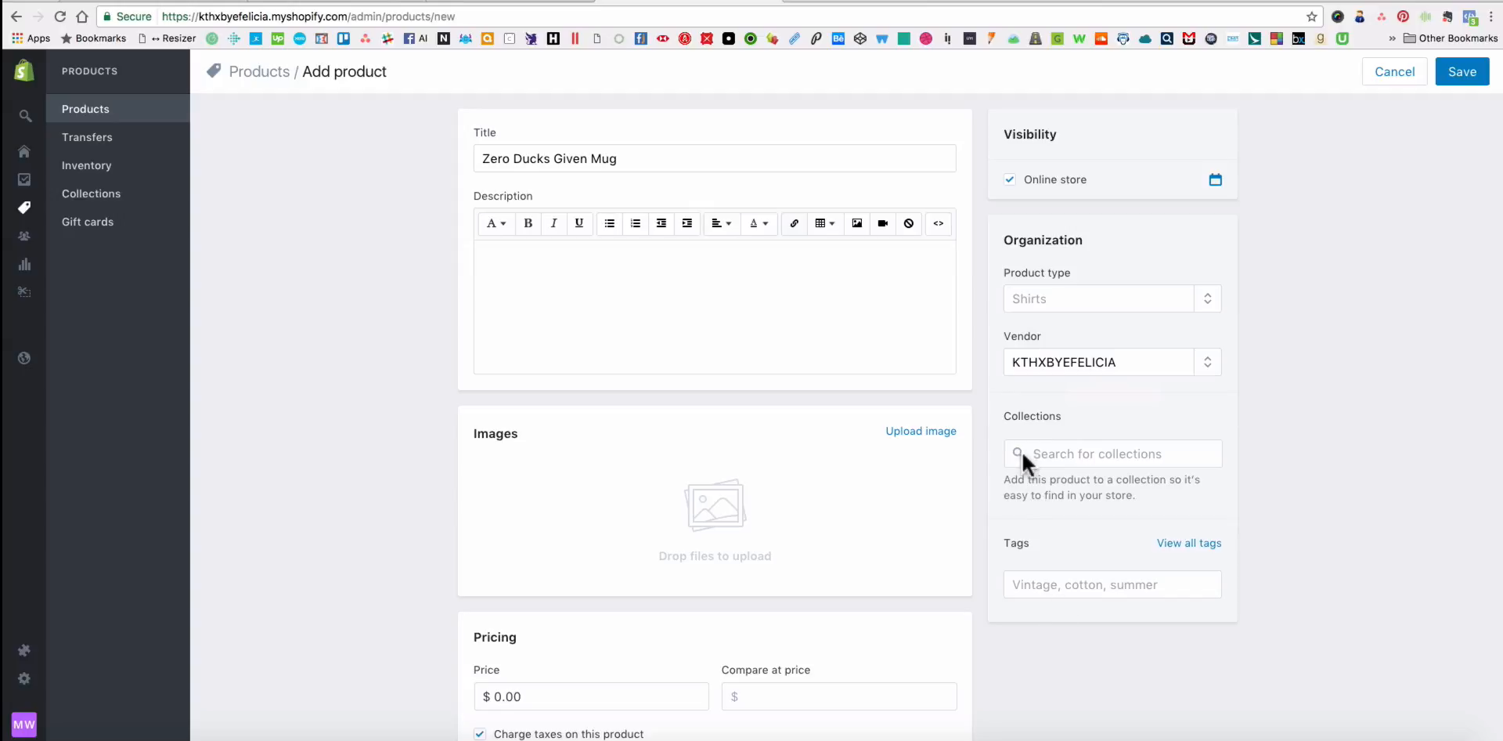
Add the mug product to the Apparel and Hats collections.
left_click(1088, 454)
scroll(1274, 513, "down", 2)
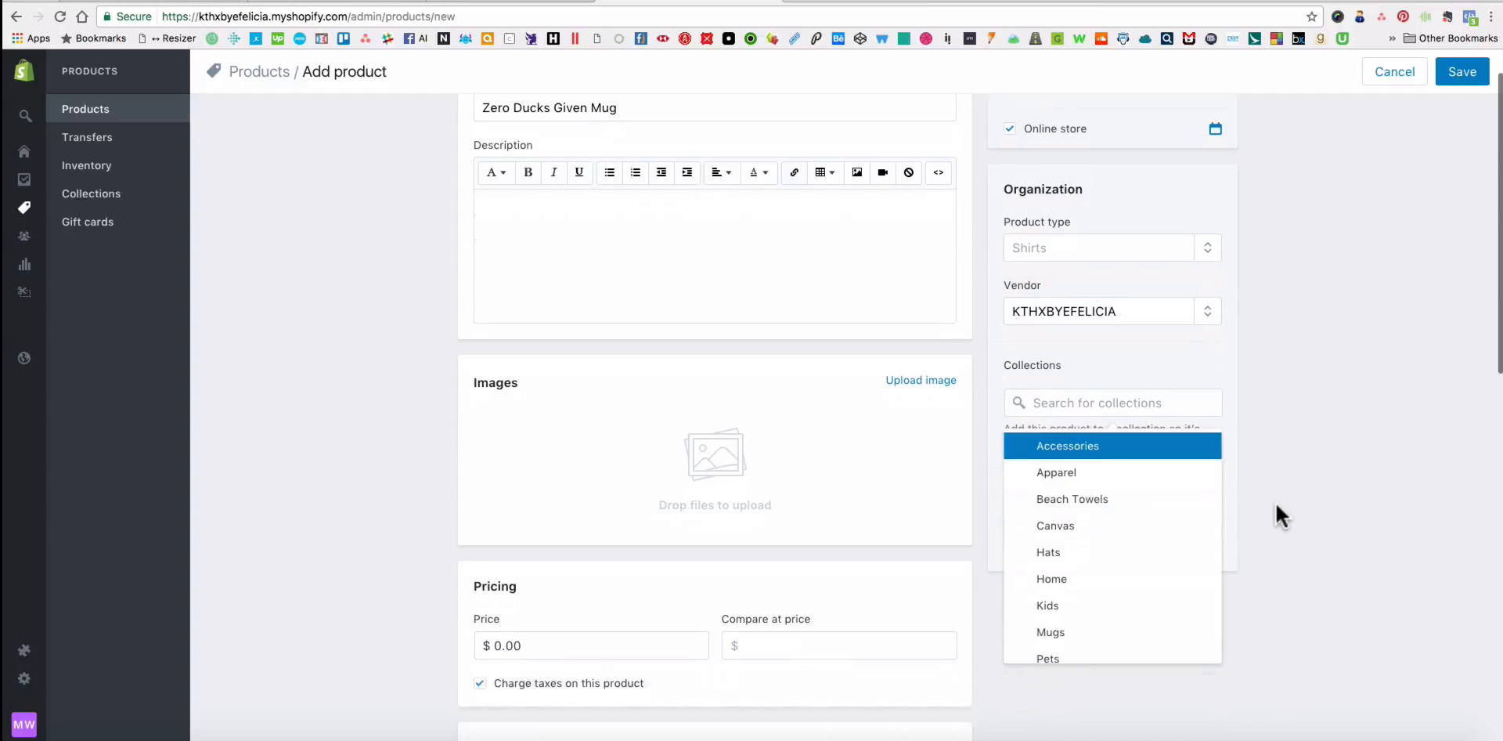
scroll(897, 464, "up", 2)
left_click(1090, 523)
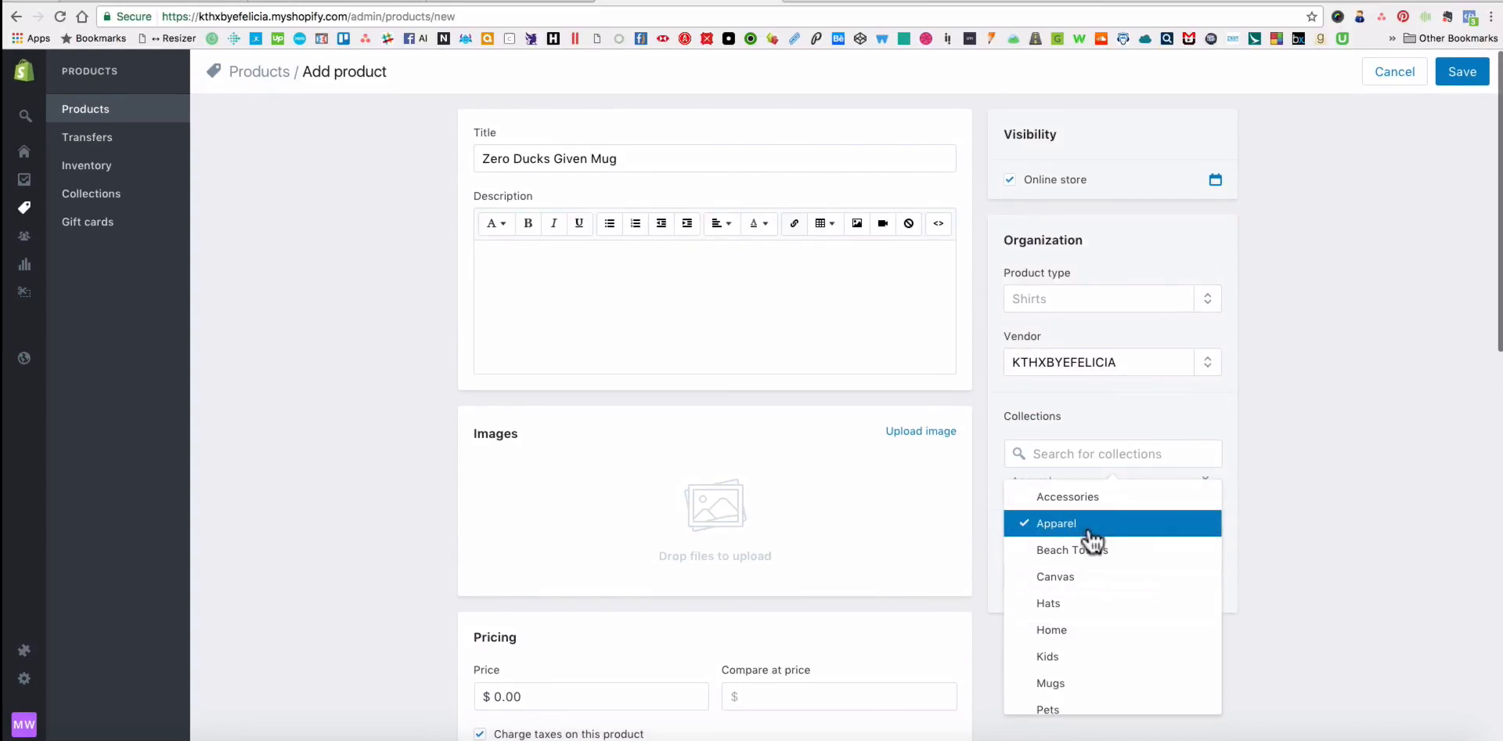
left_click(1098, 606)
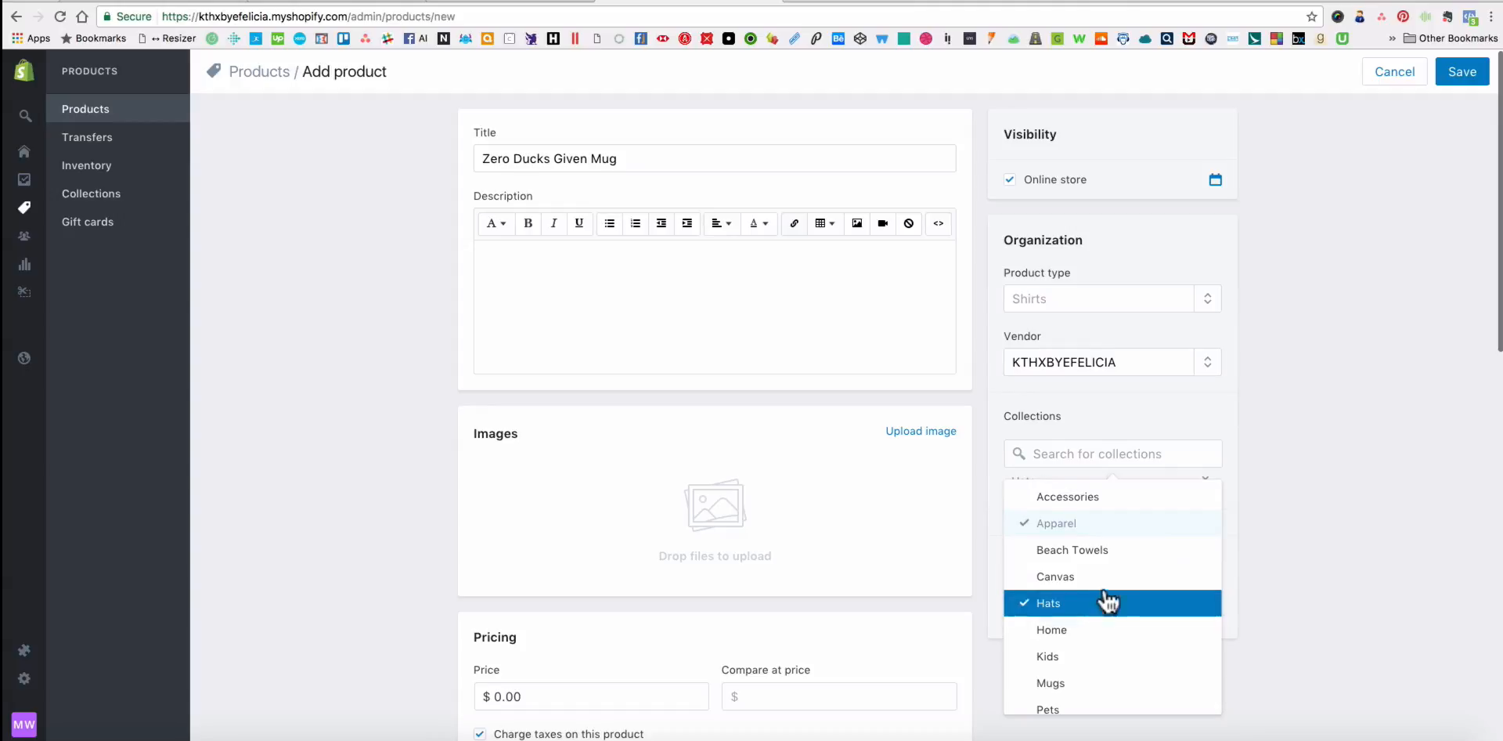
Look through the remaining available collections down to Totes and close the list.
scroll(1121, 560, "down", 5)
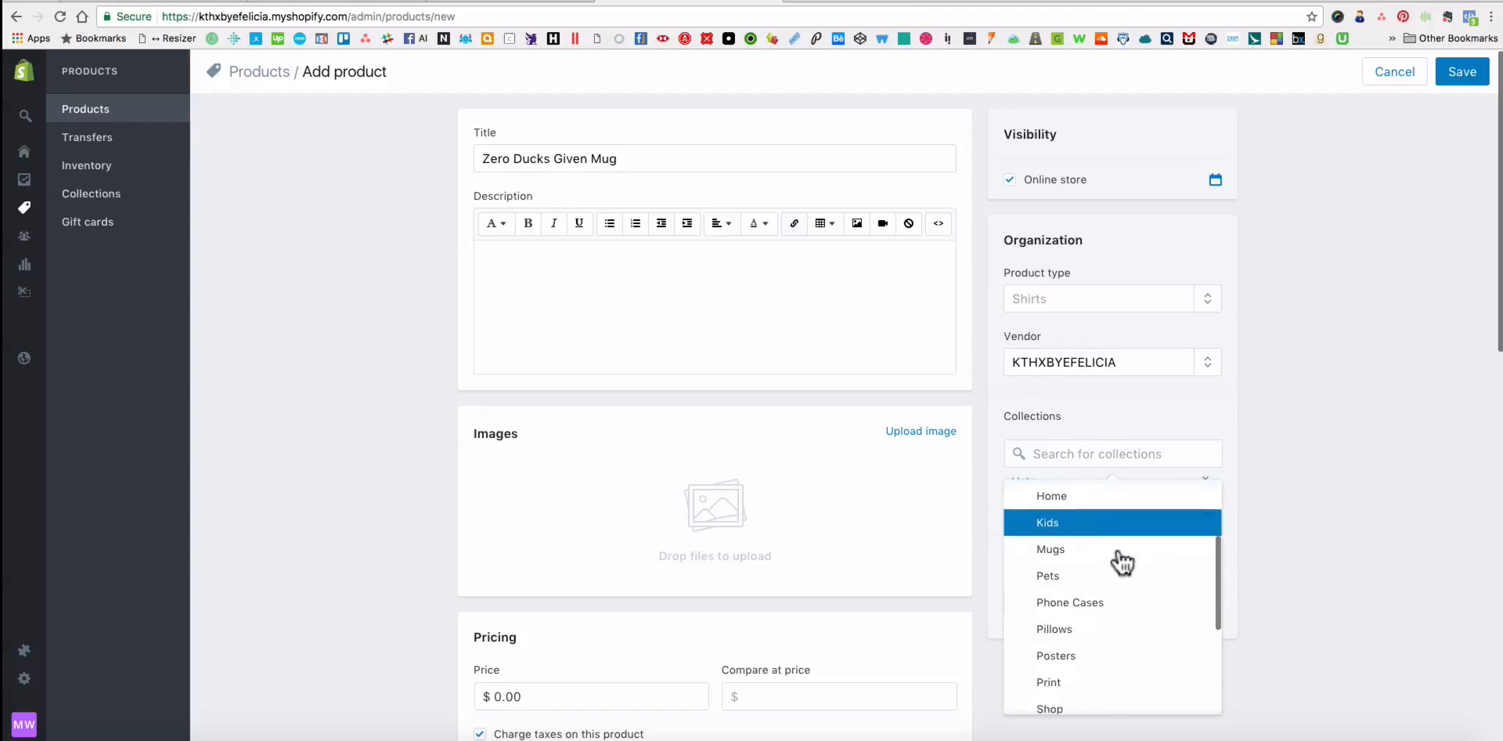
scroll(1122, 562, "down", 3)
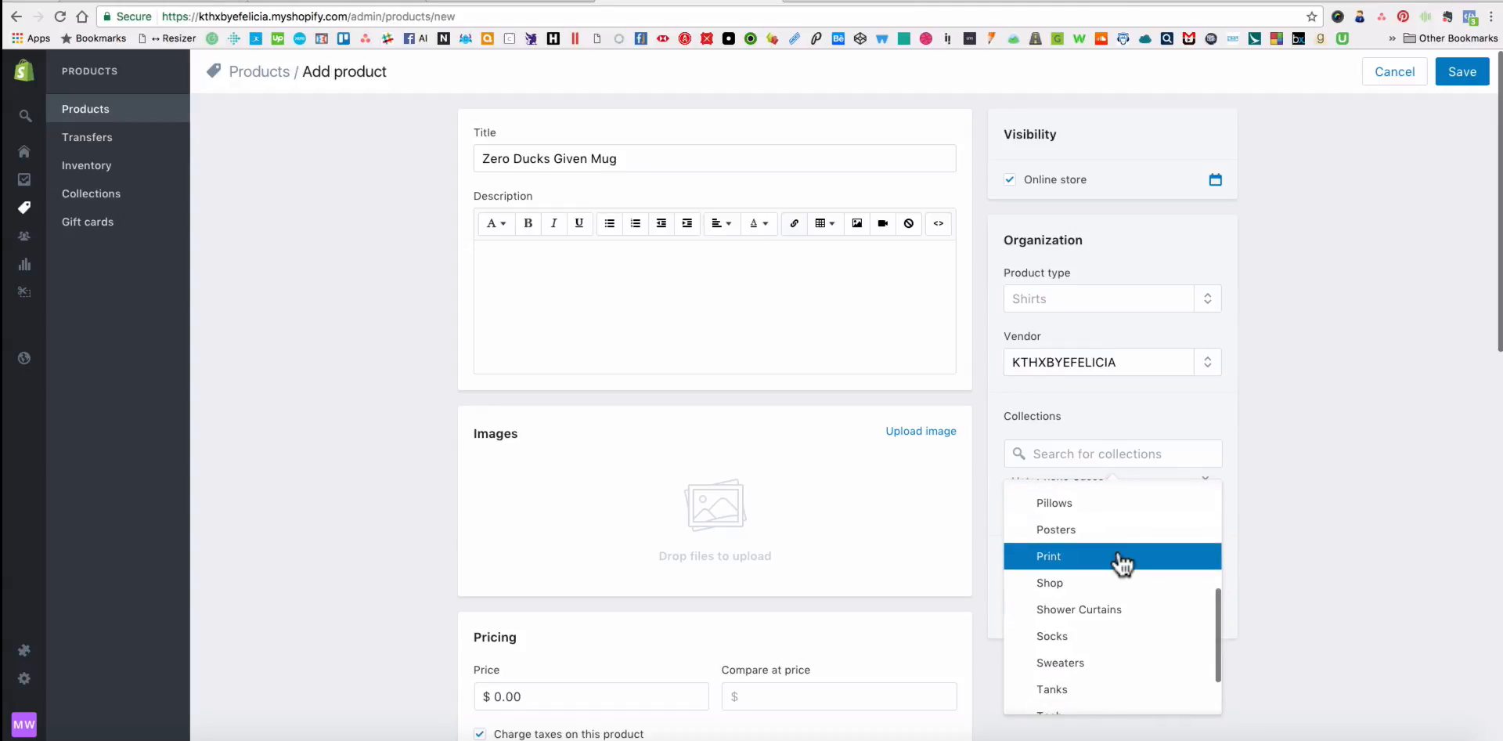
scroll(1122, 563, "down", 1)
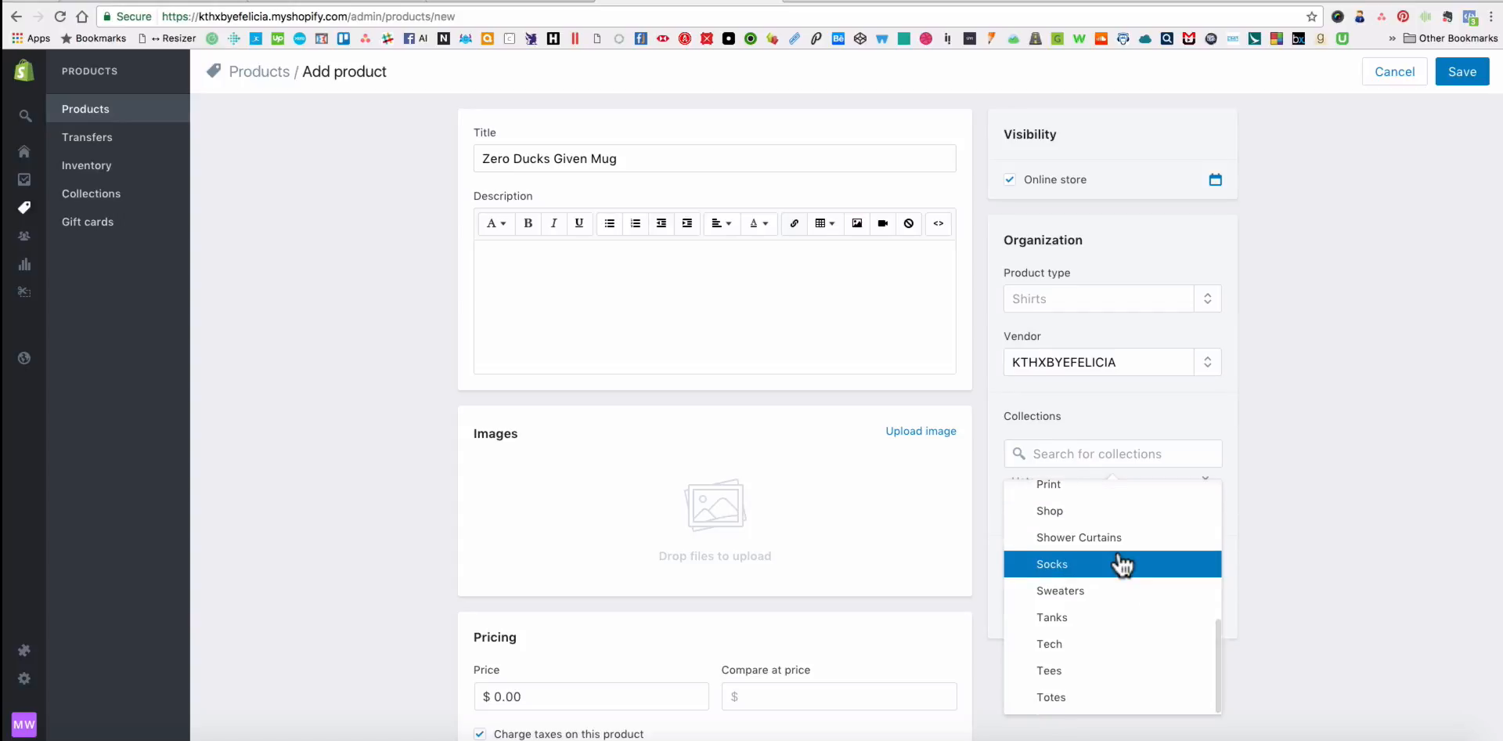
scroll(1122, 564, "up", 3)
scroll(1120, 564, "up", 3)
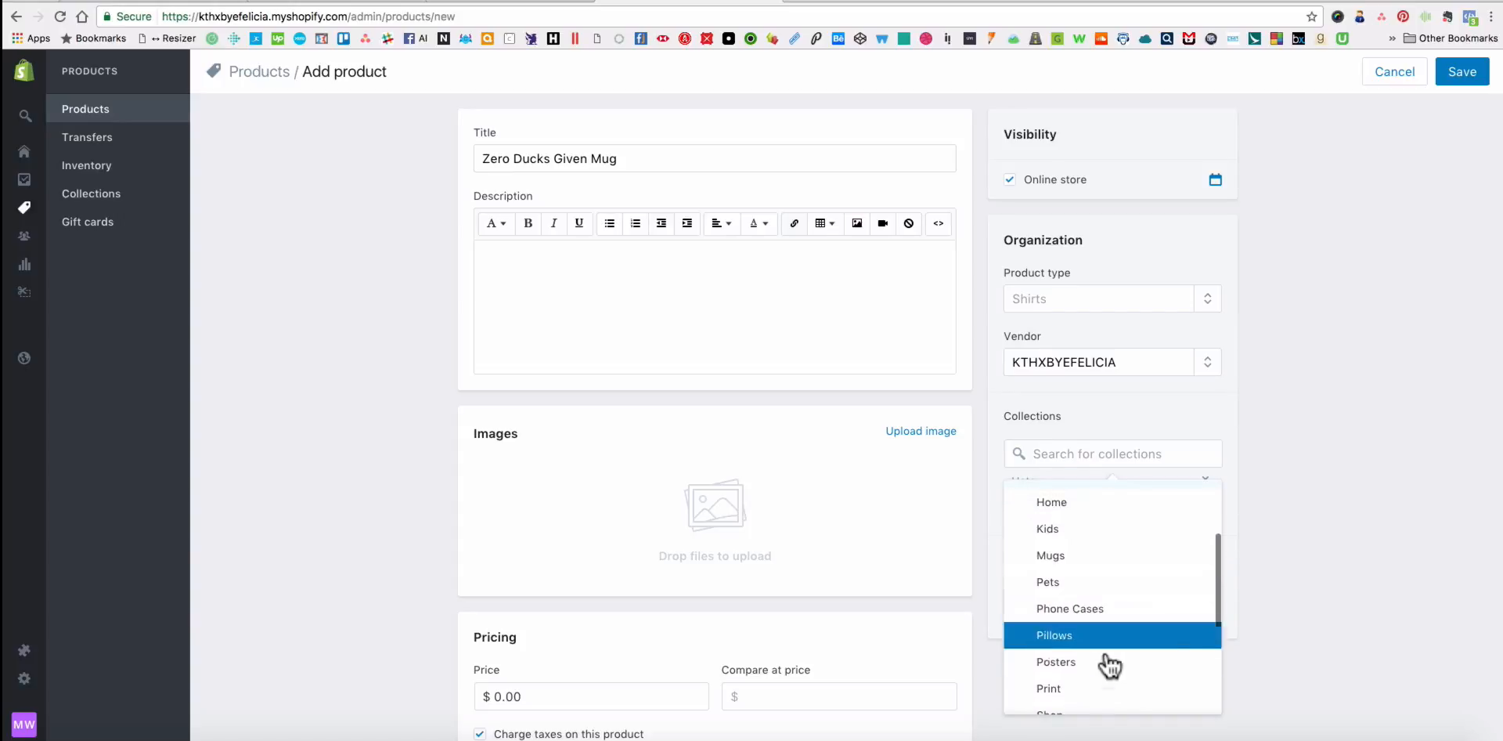
scroll(1106, 673, "down", 2)
scroll(1081, 650, "up", 5)
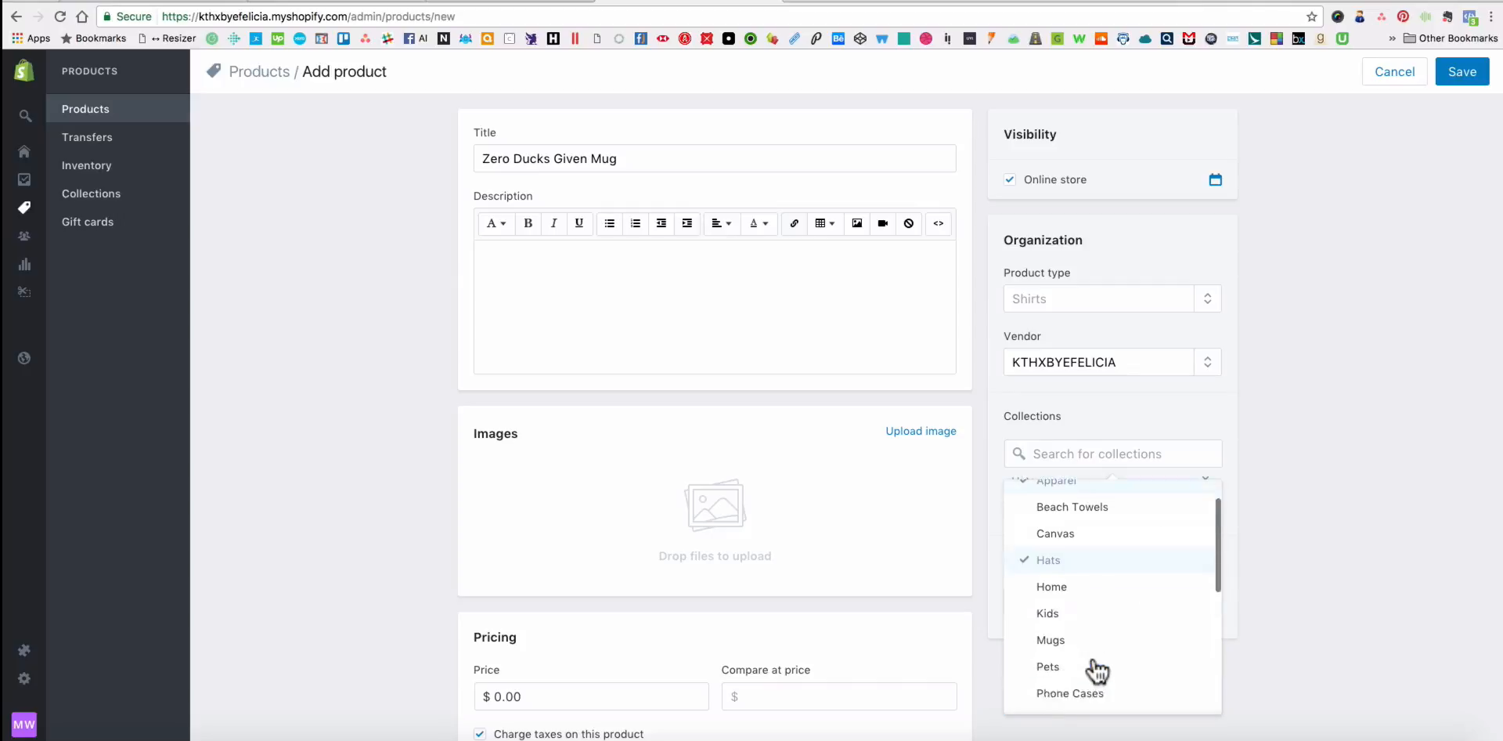
left_click(991, 631)
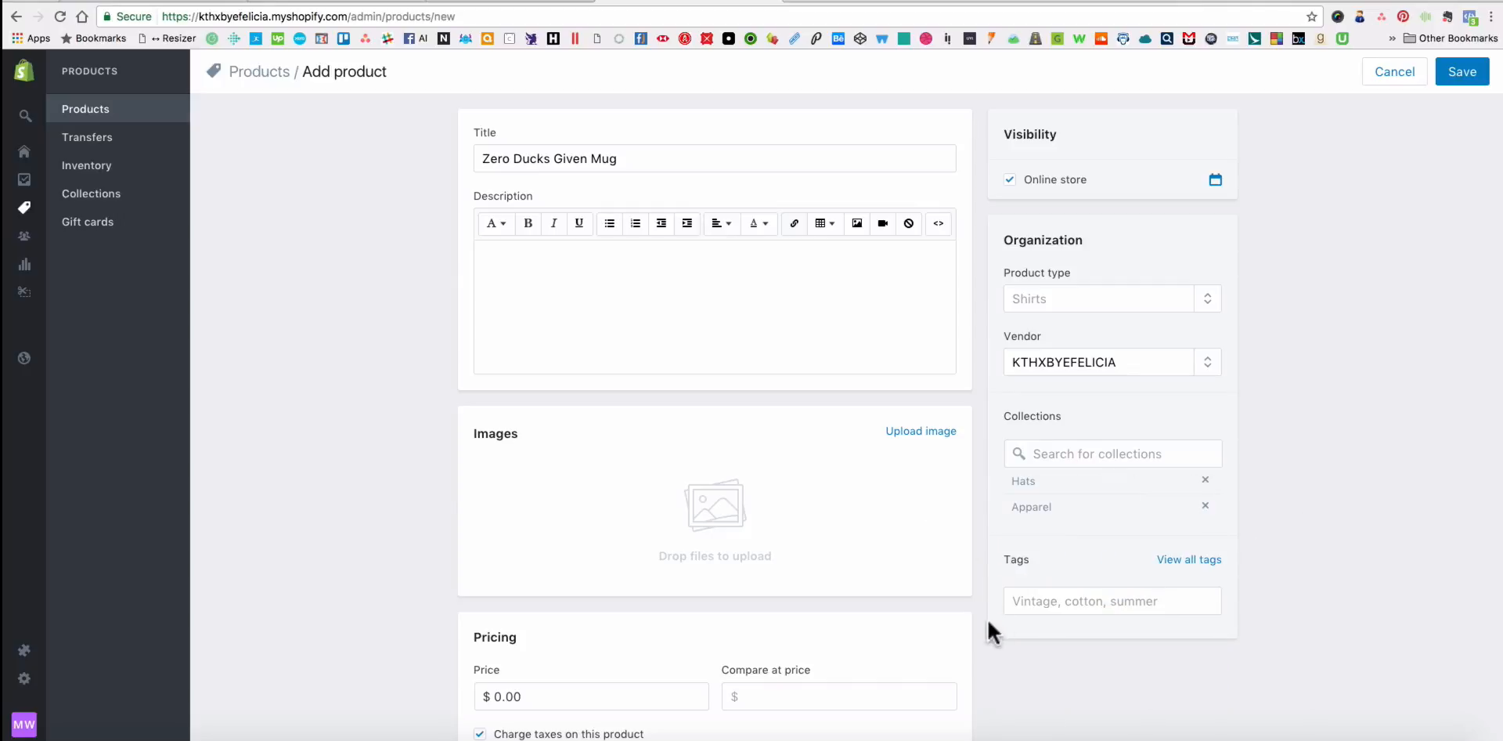
Tag the mug product with the frequently used tags Funny and Pop Culture.
left_click(1137, 601)
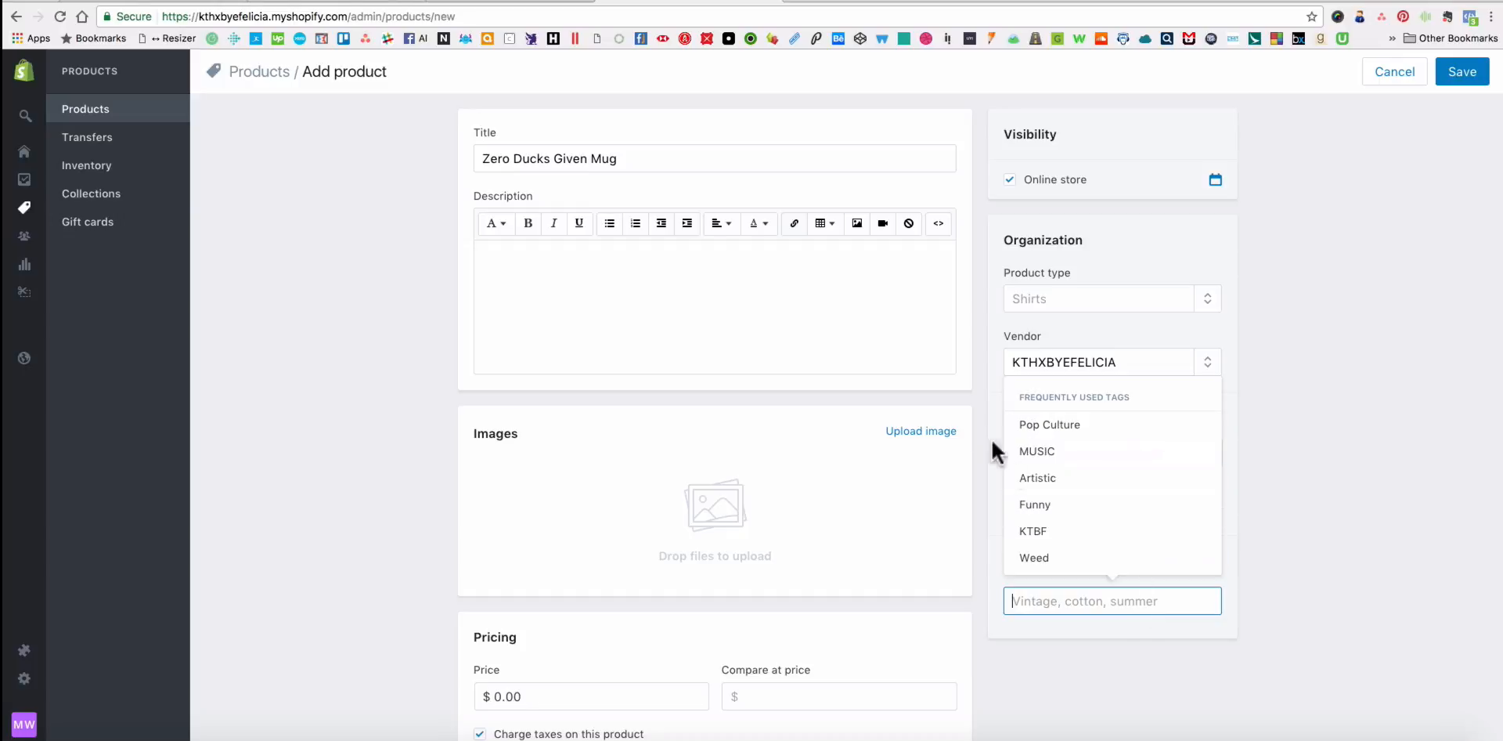
left_click(1113, 505)
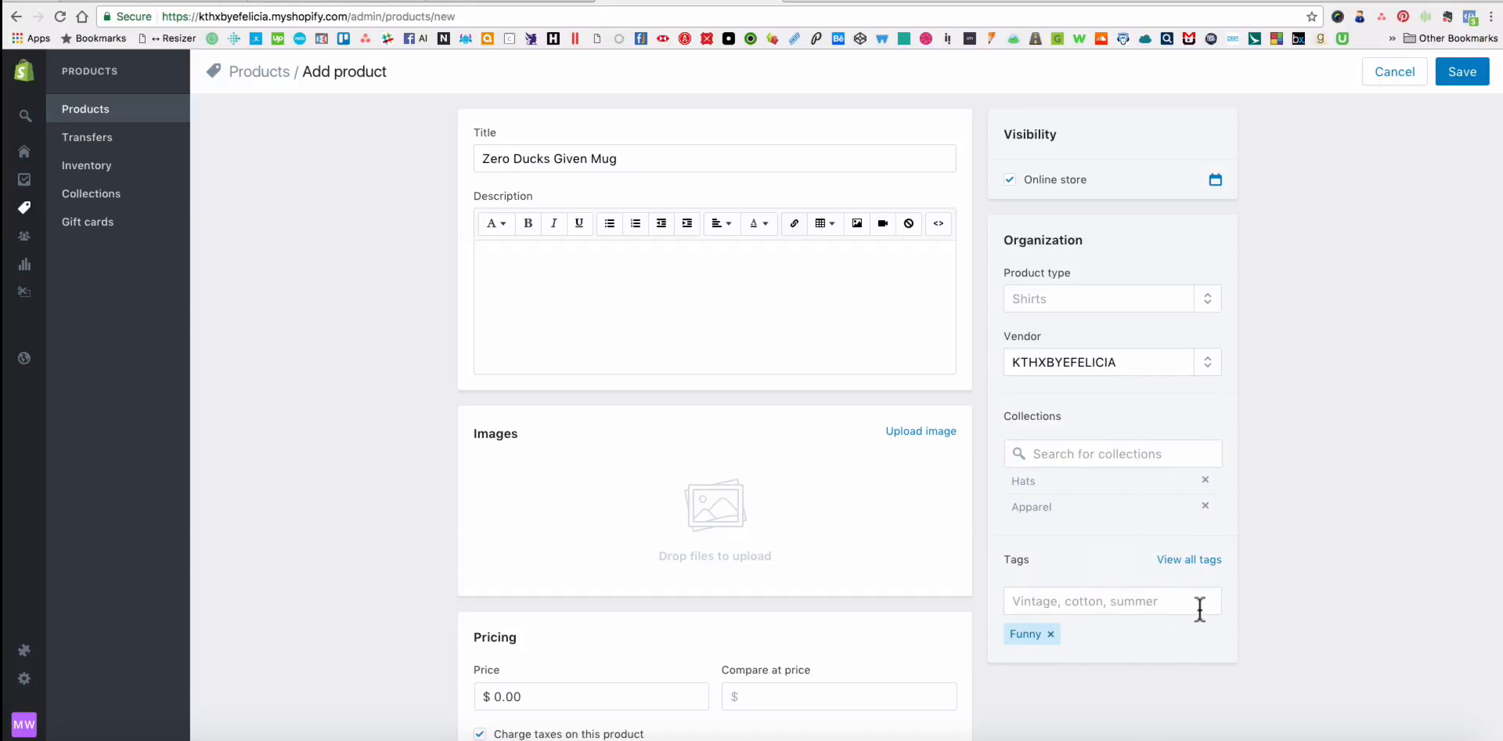
left_click(1117, 607)
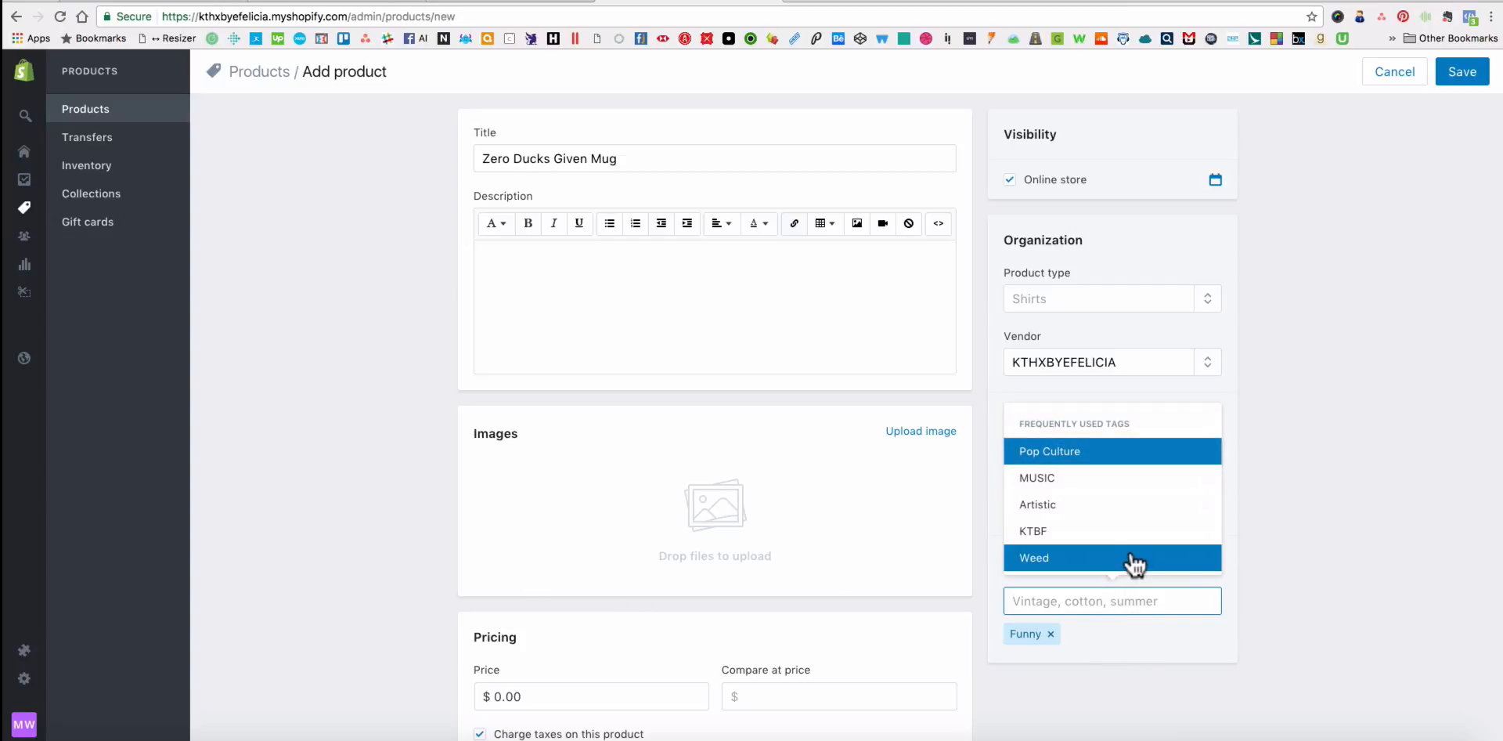
left_click(1256, 572)
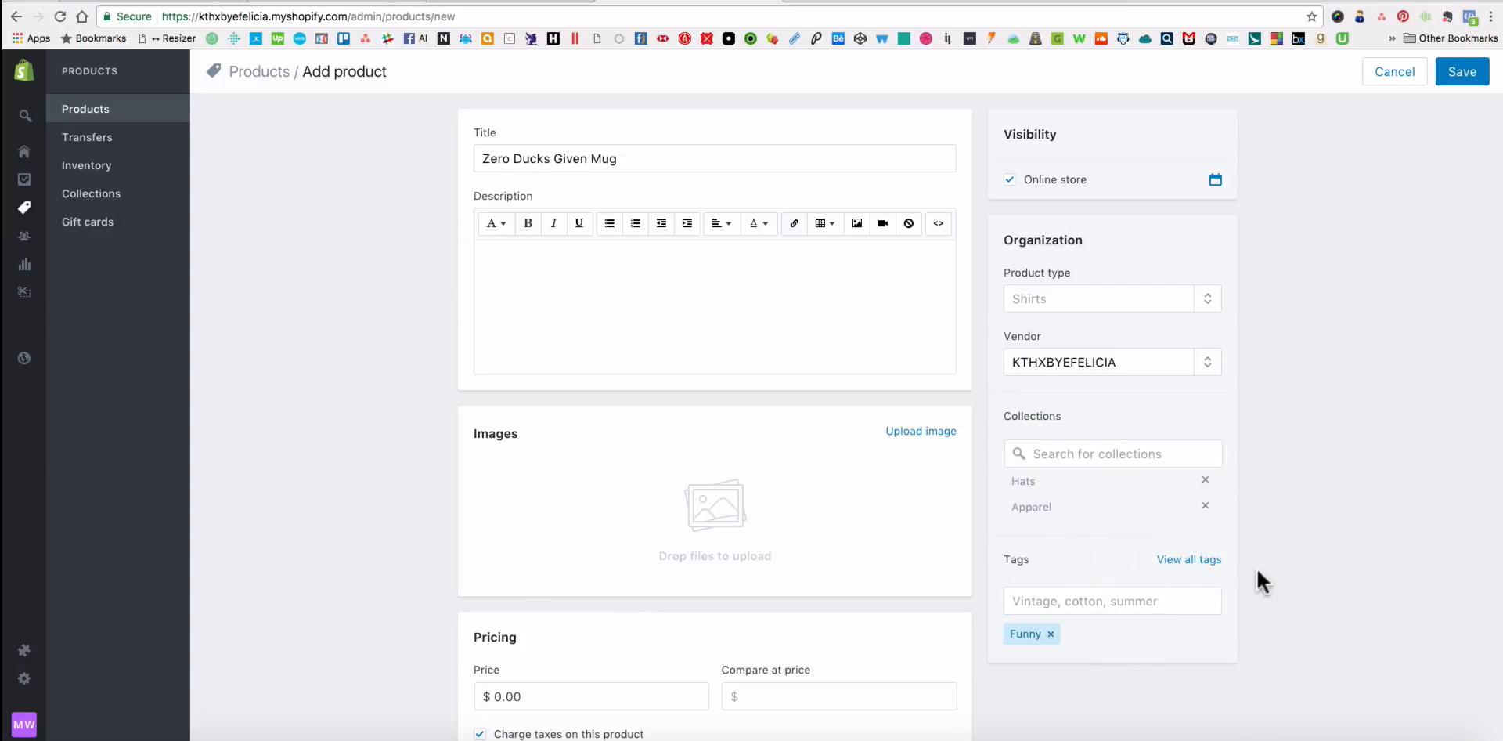
left_click(1063, 599)
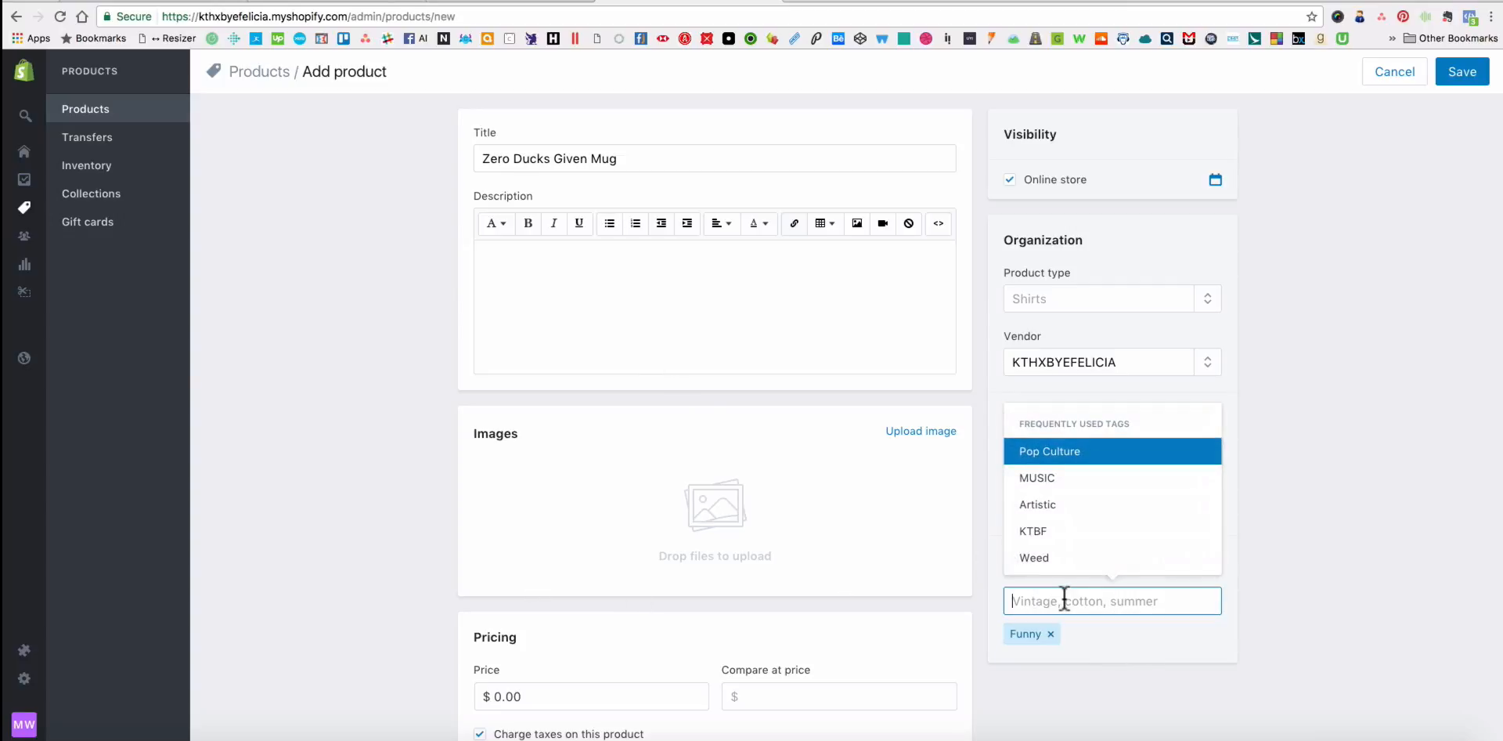
left_click(1050, 452)
left_click(385, 444)
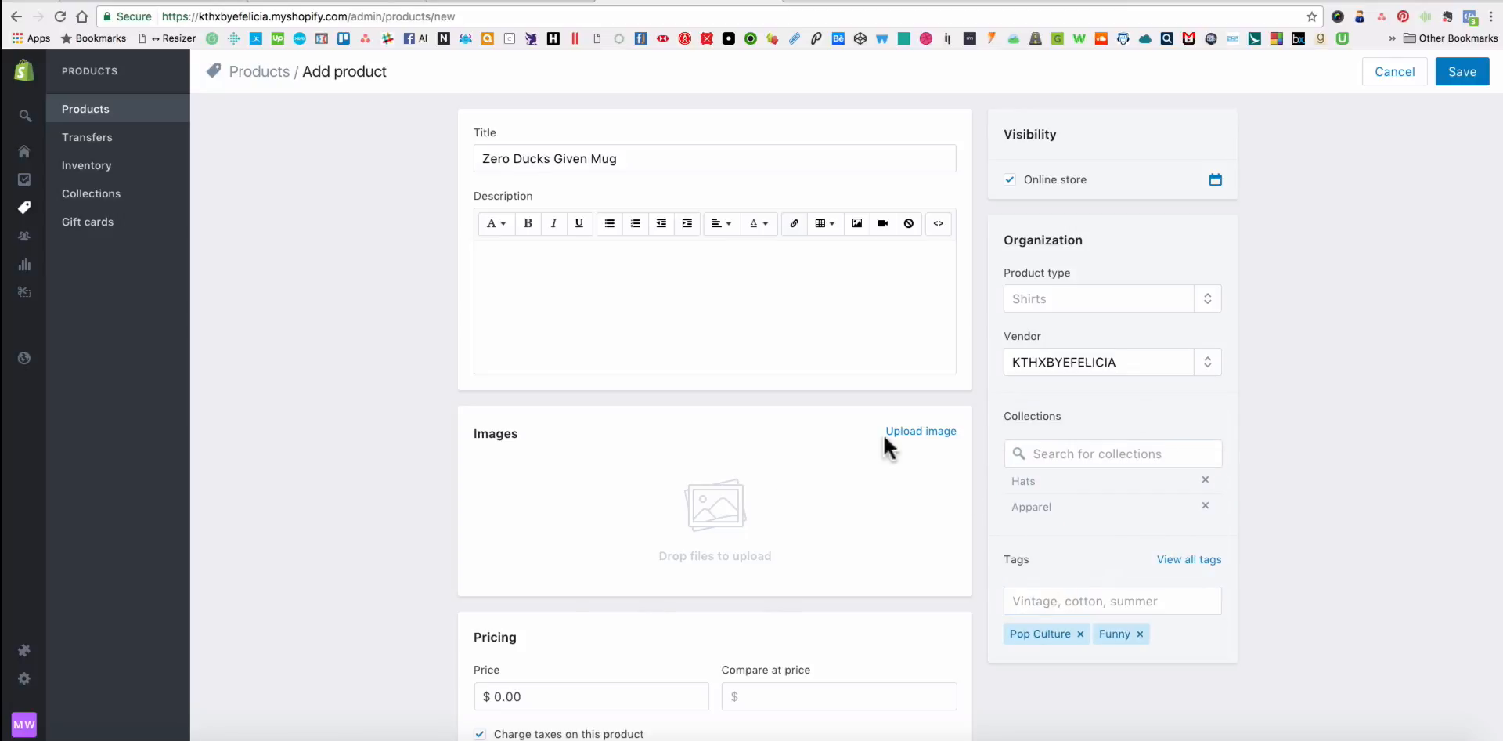
Upload the three PNG mockups from the Mug_11oz folder as product images, starting with the front view.
key("super+Tab")
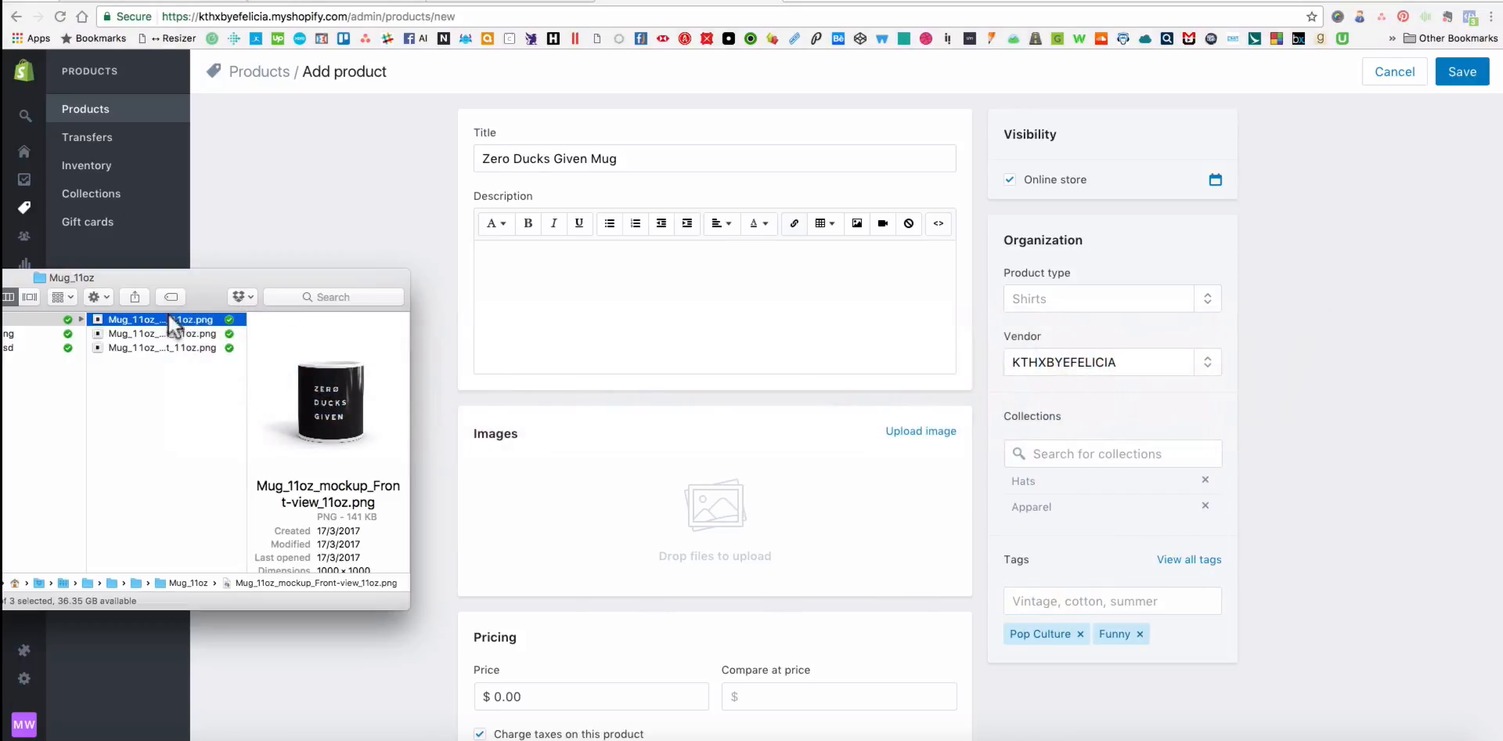
left_click_drag(167, 314, 689, 470)
left_click(167, 329)
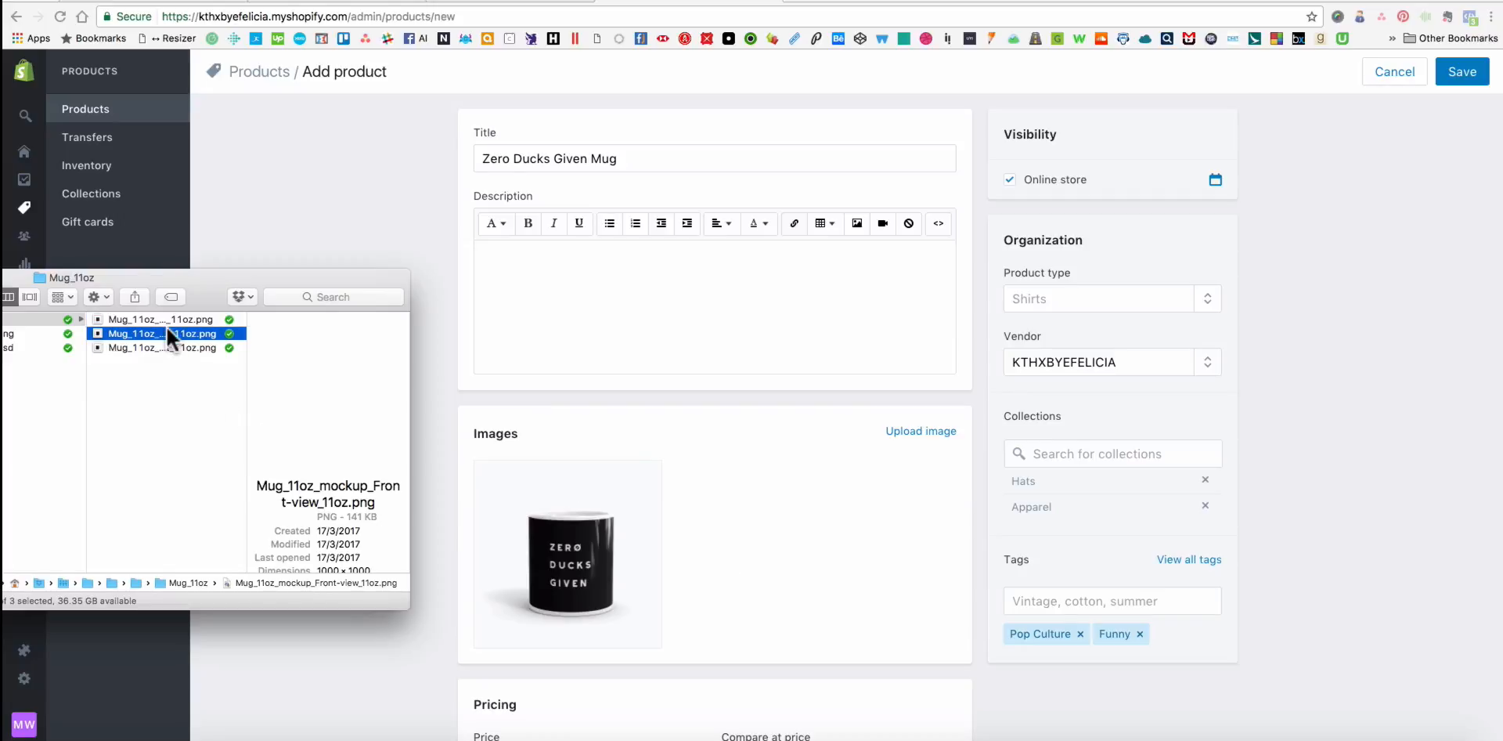
left_click_drag(166, 327, 554, 511)
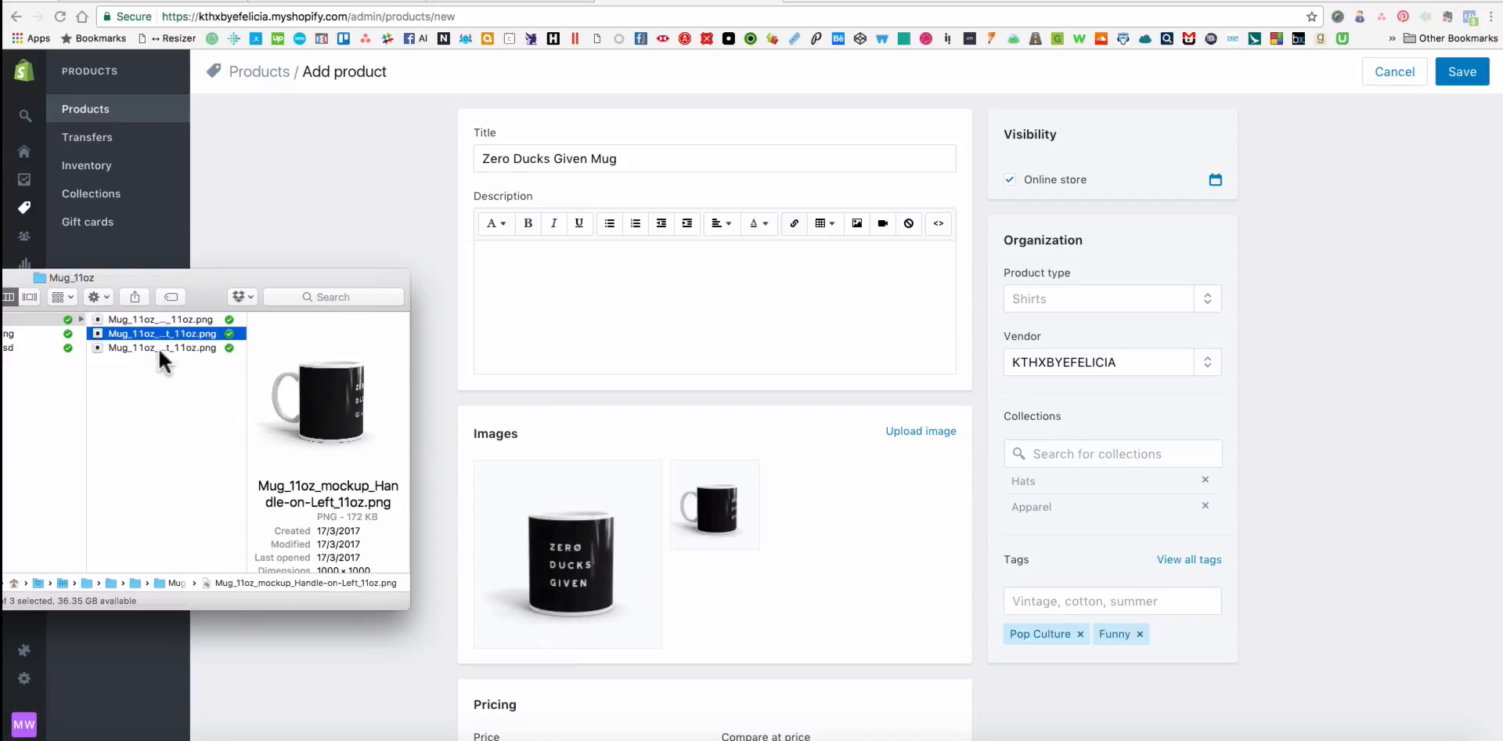
left_click_drag(157, 345, 728, 510)
left_click(1352, 580)
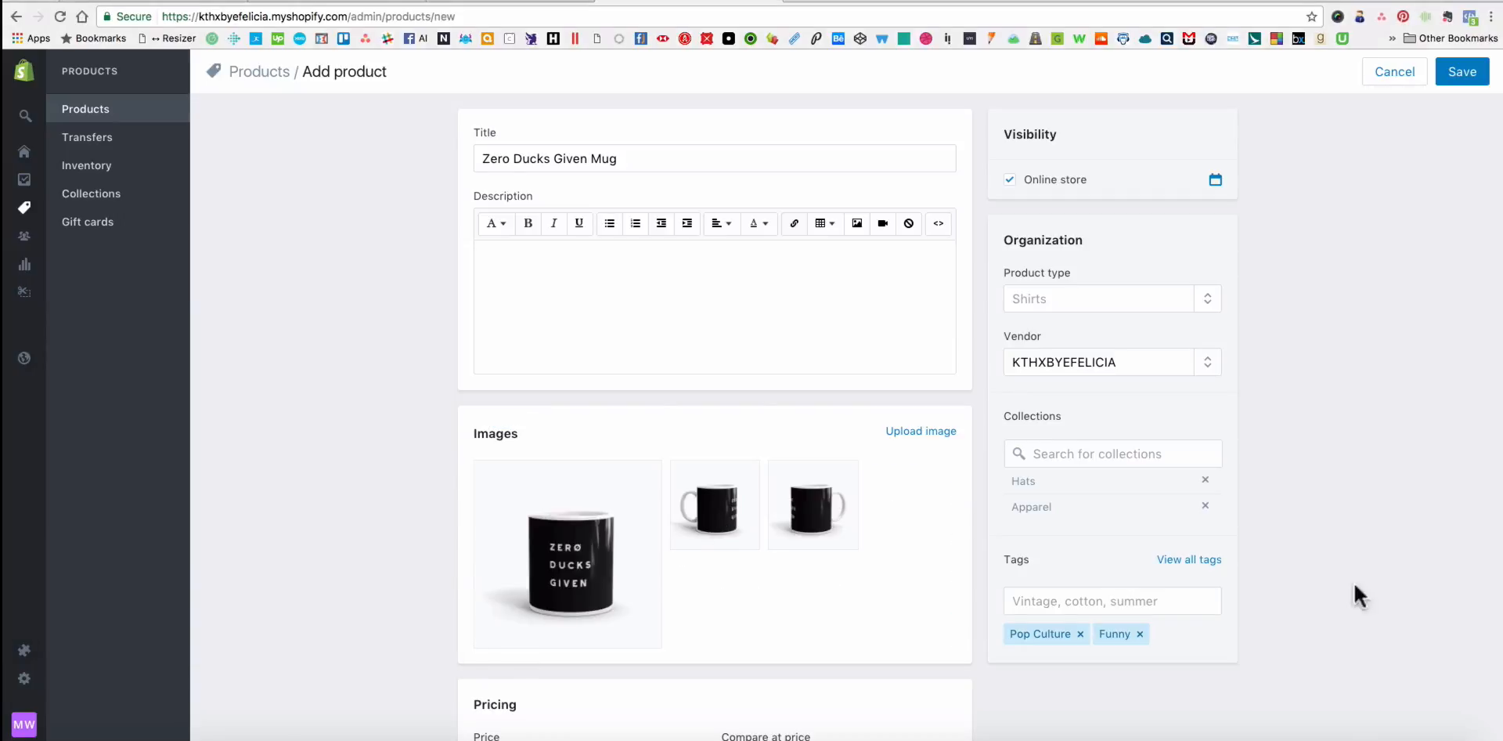
Start editing the mug's price, switch to the PRINTFUL pricing spreadsheet in Excel and view its product rows.
scroll(1318, 645, "down", 5)
left_click(552, 357)
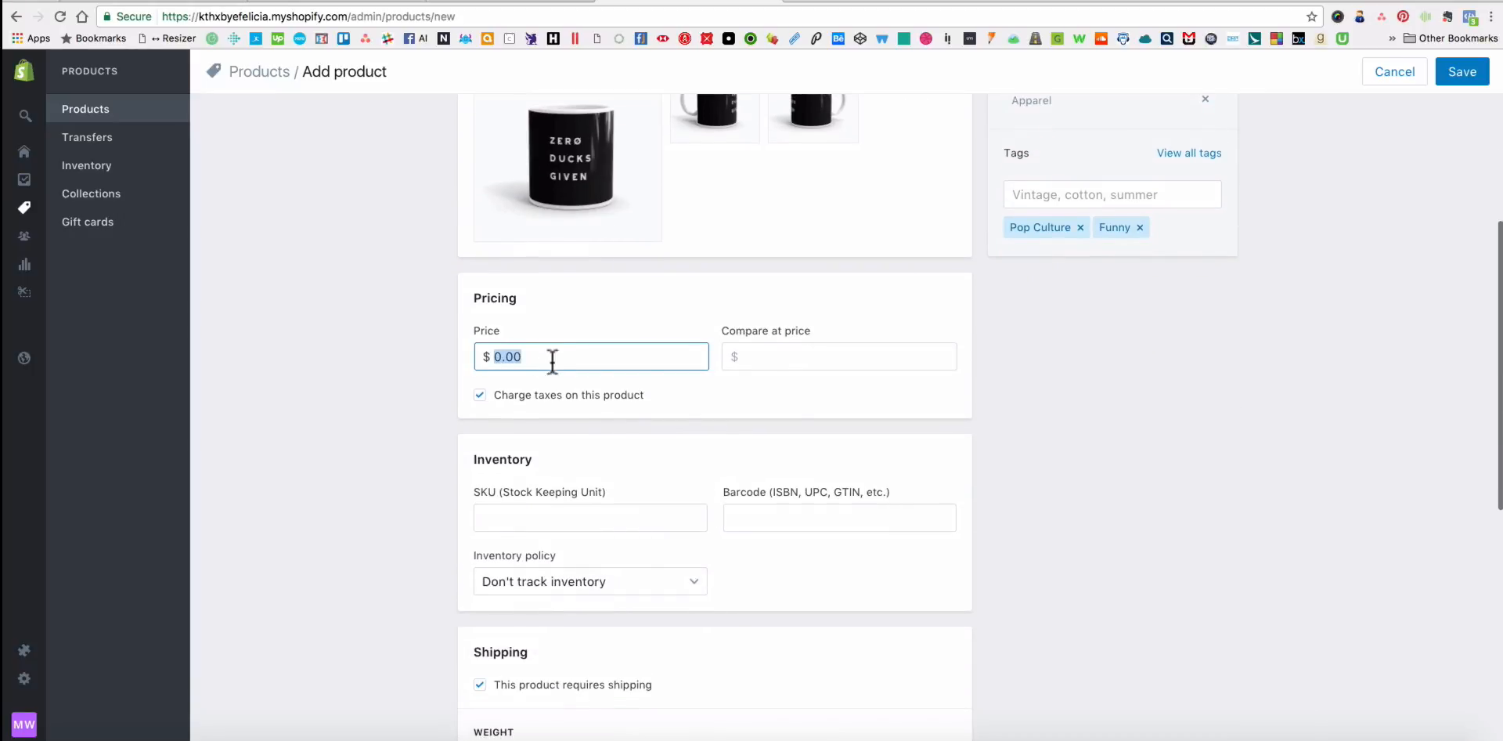
key("super+Tab")
key("super+Tab")
key("super+Tab")
key("super+Tab")
key("super+Tab")
key("super+Tab")
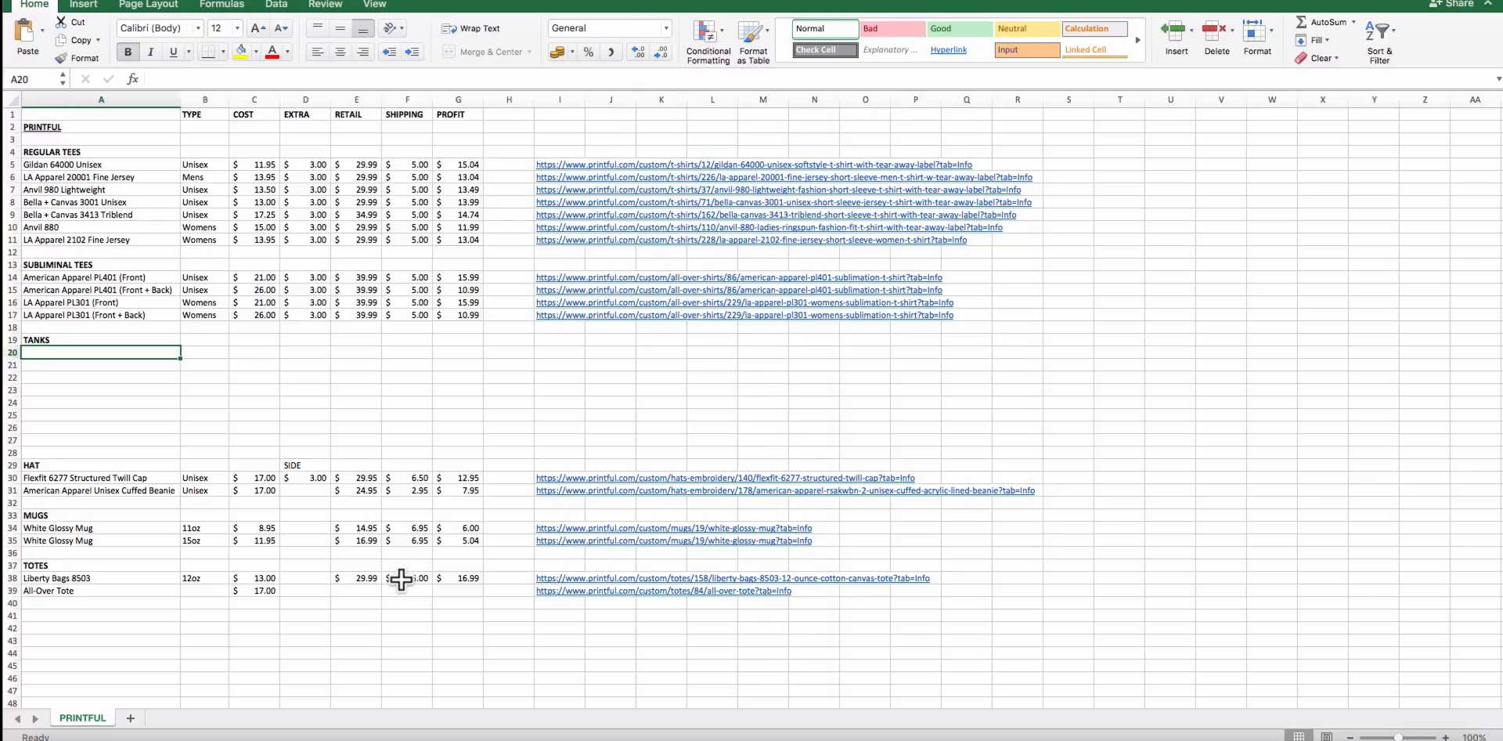
scroll(473, 538, "right", 1)
scroll(371, 526, "left", 1)
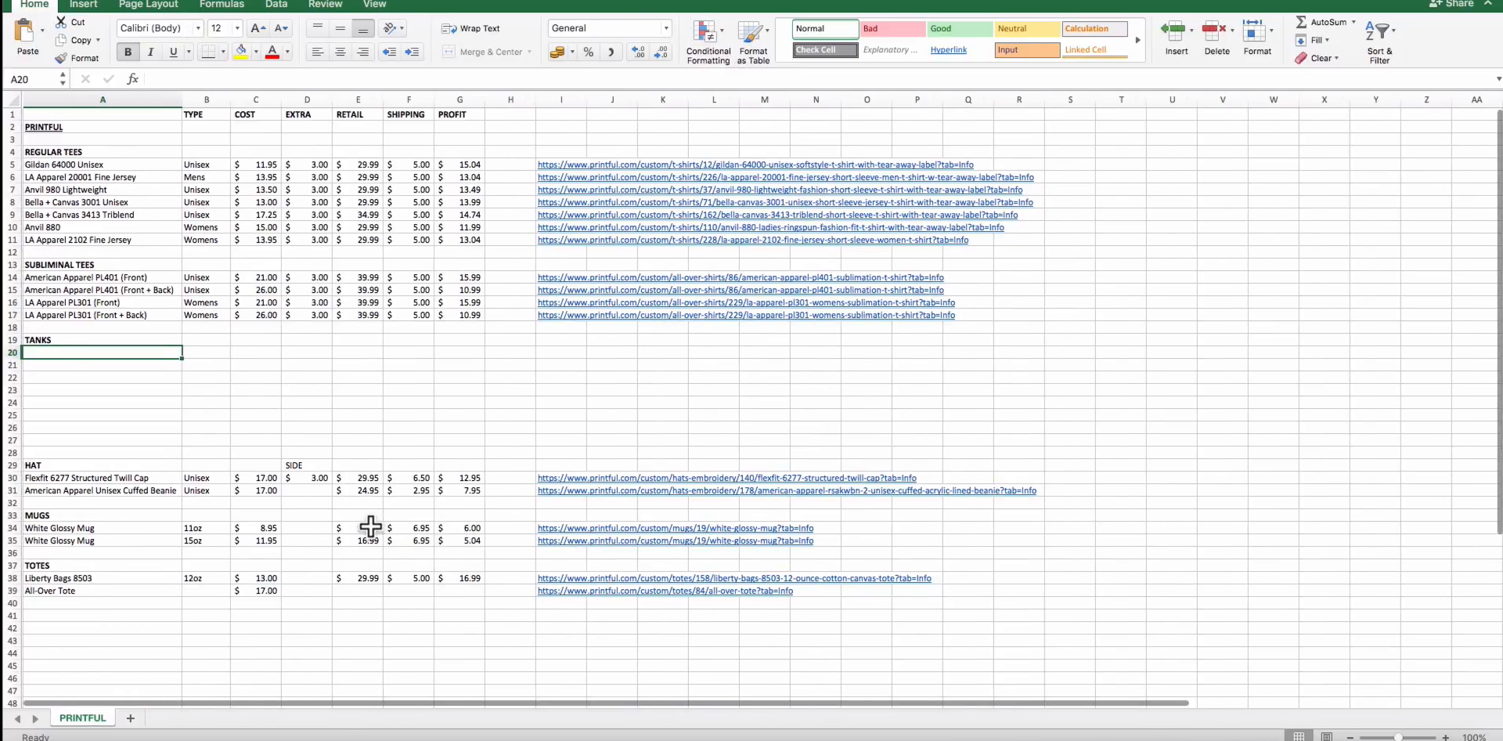
scroll(371, 526, "right", 1)
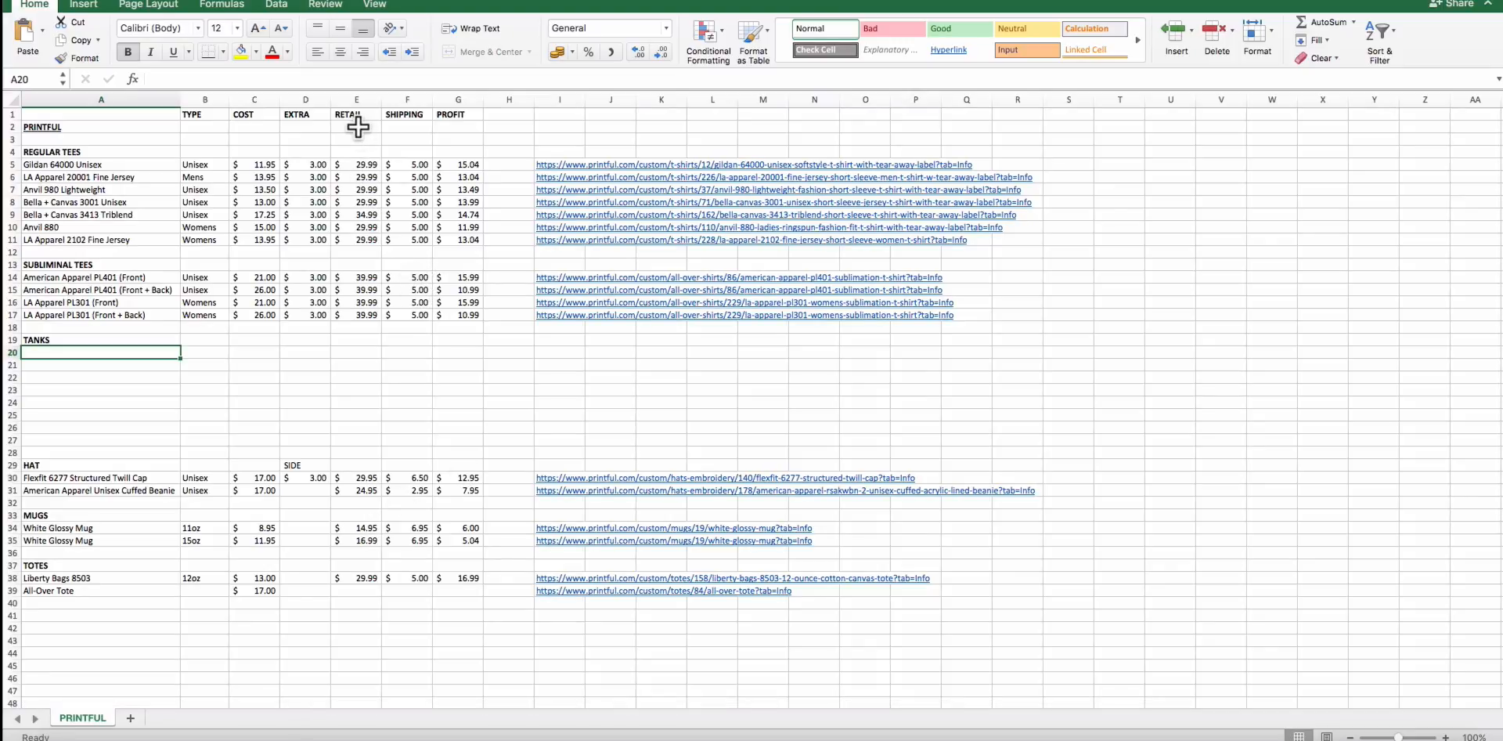
Review the Retail and Cost figures for the regular and subliminal tees in the pricing sheet.
left_click_drag(358, 127, 367, 320)
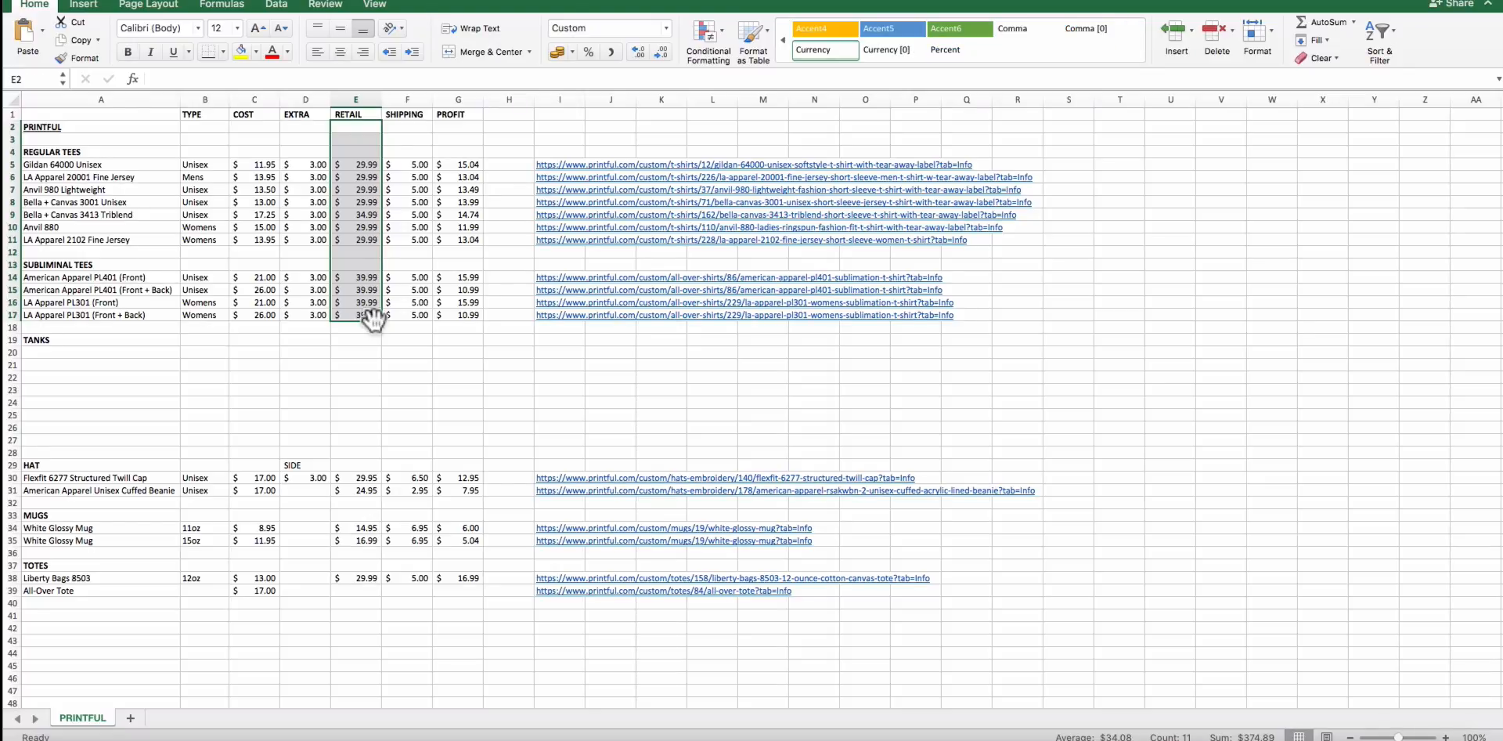
left_click(367, 352)
left_click(353, 159)
left_click_drag(353, 159, 372, 316)
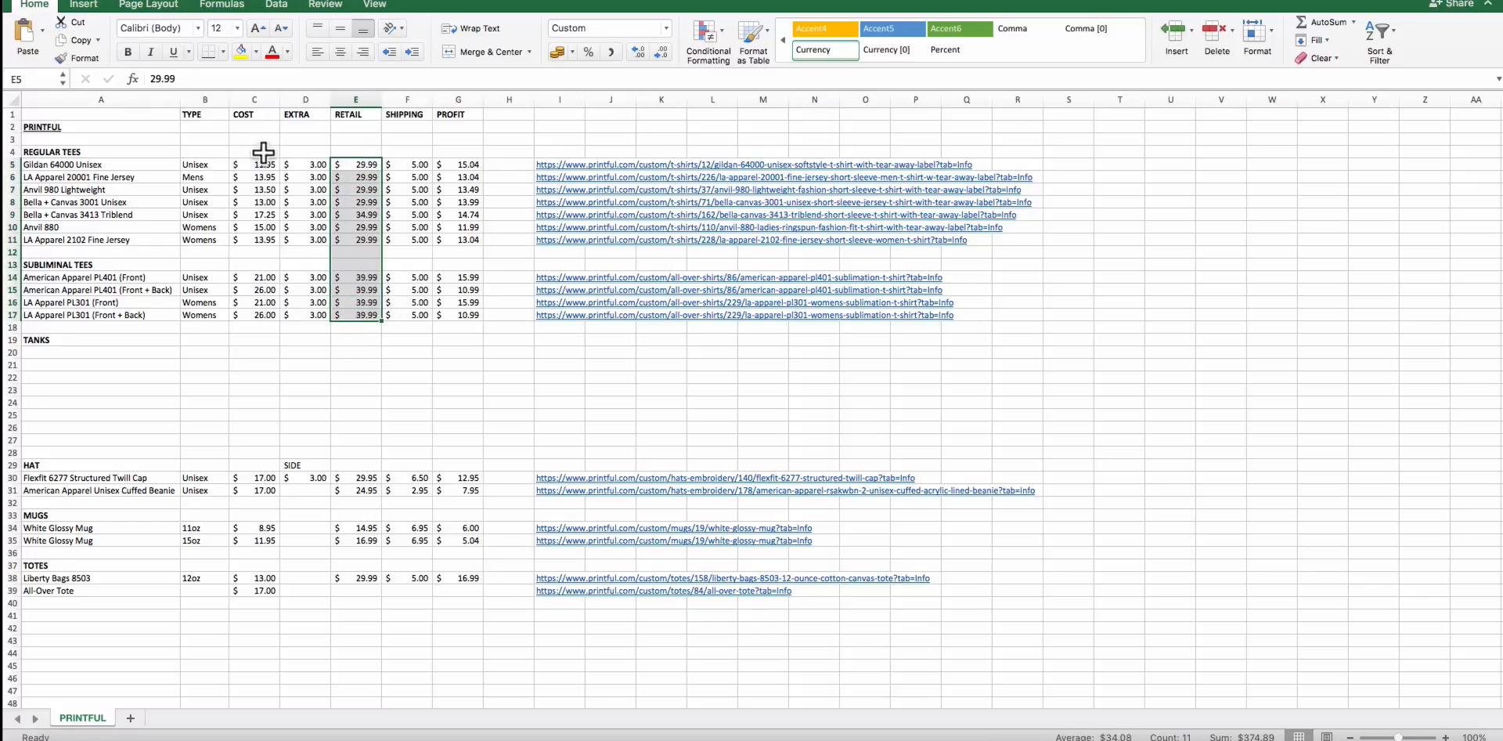
left_click_drag(258, 160, 259, 316)
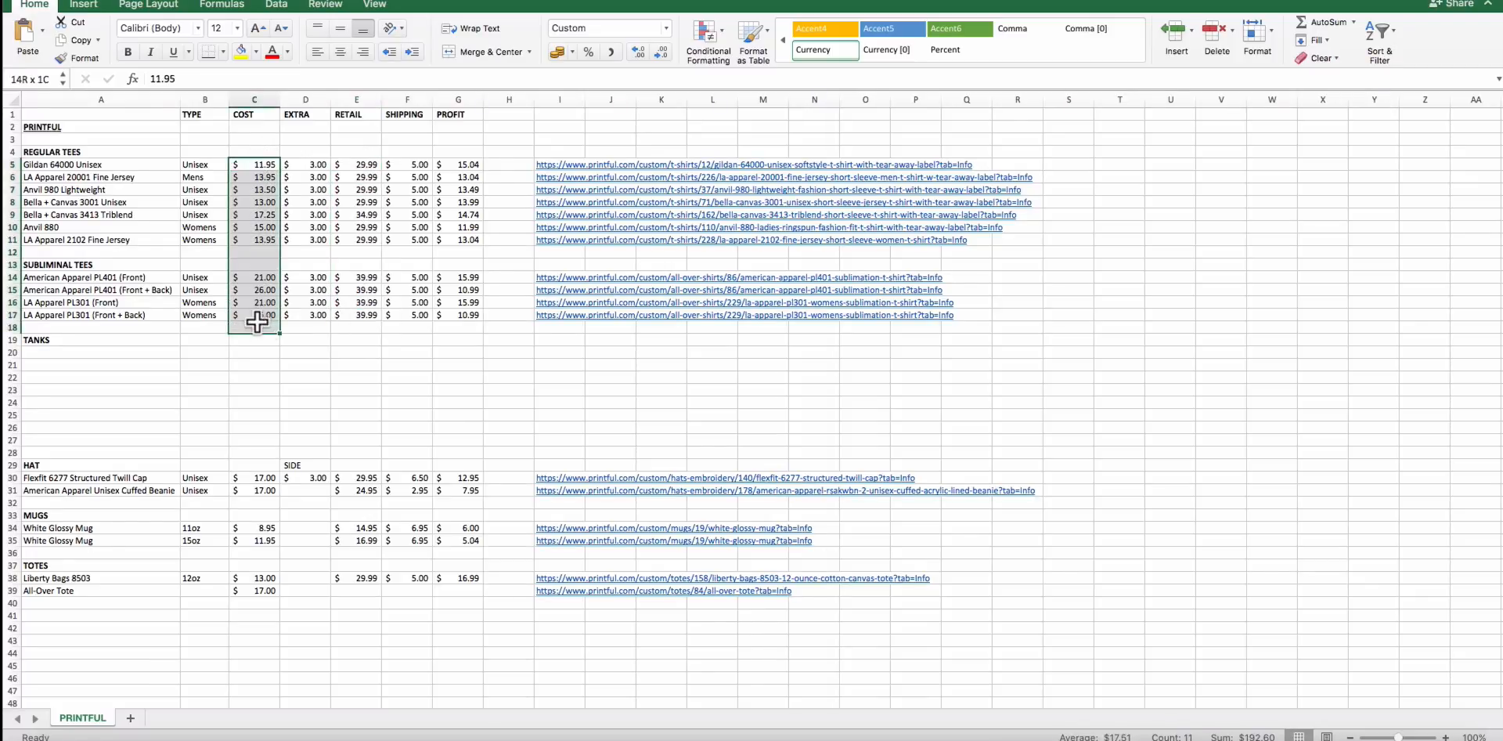
left_click(429, 405)
Review the Profit figures for the regular and subliminal tees.
left_click_drag(468, 169, 479, 317)
left_click(473, 399)
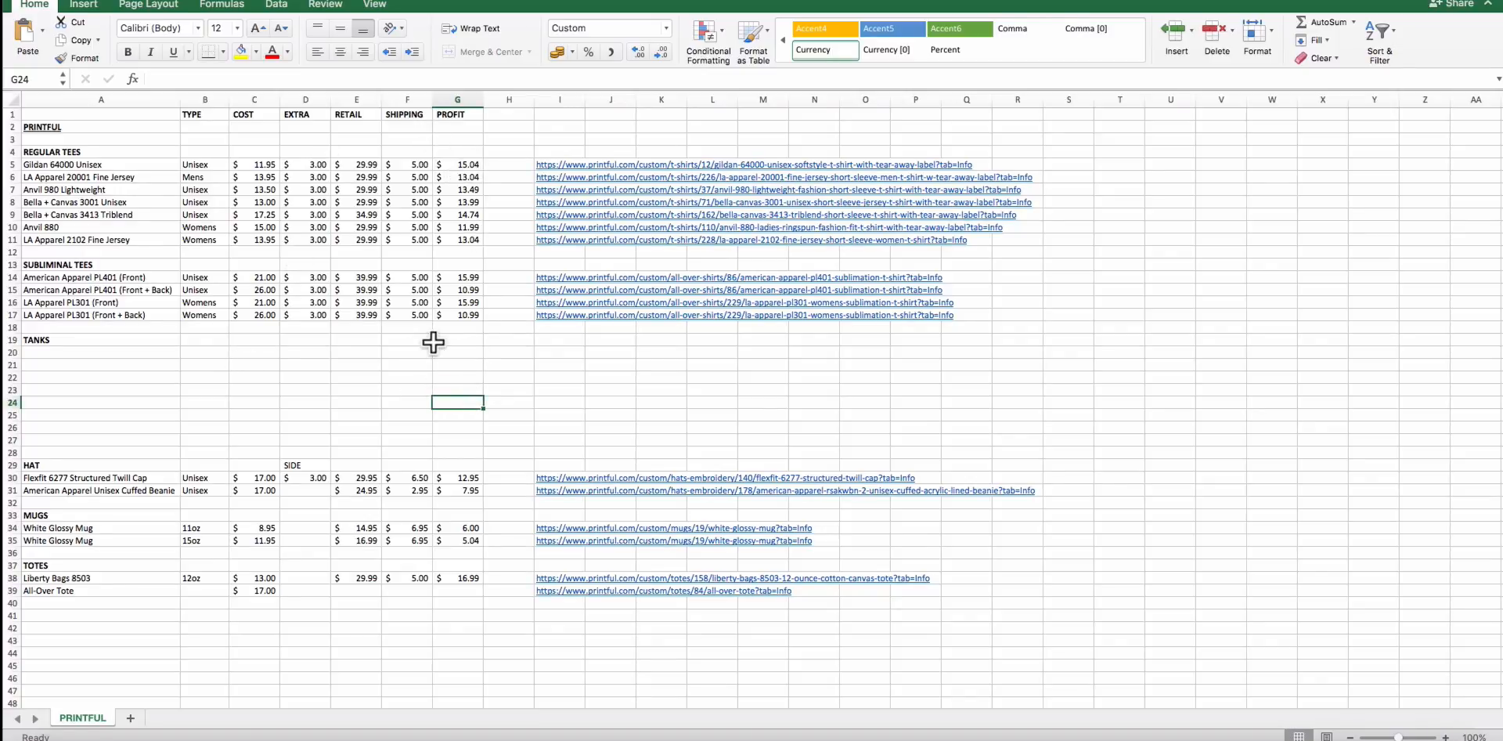
left_click_drag(462, 327, 443, 295)
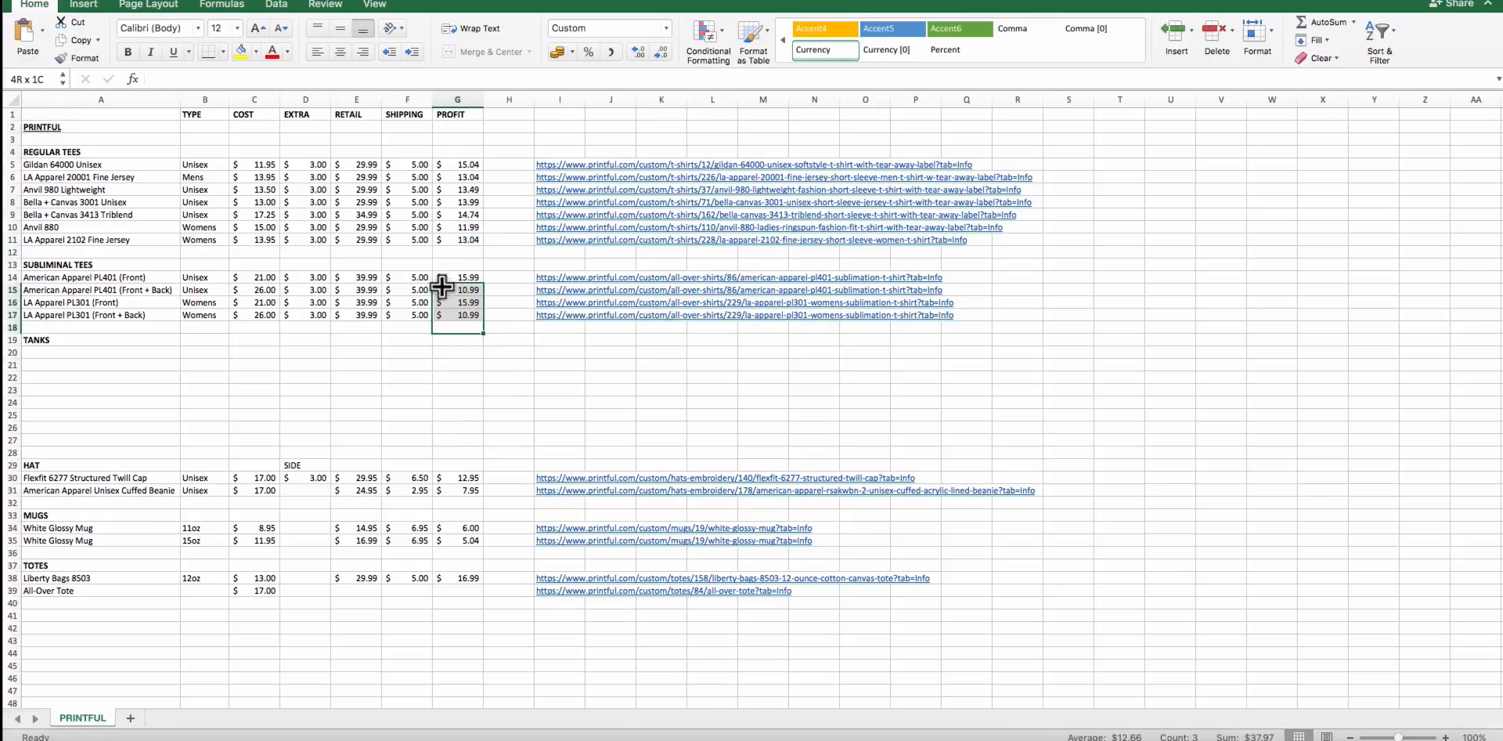
left_click(435, 374)
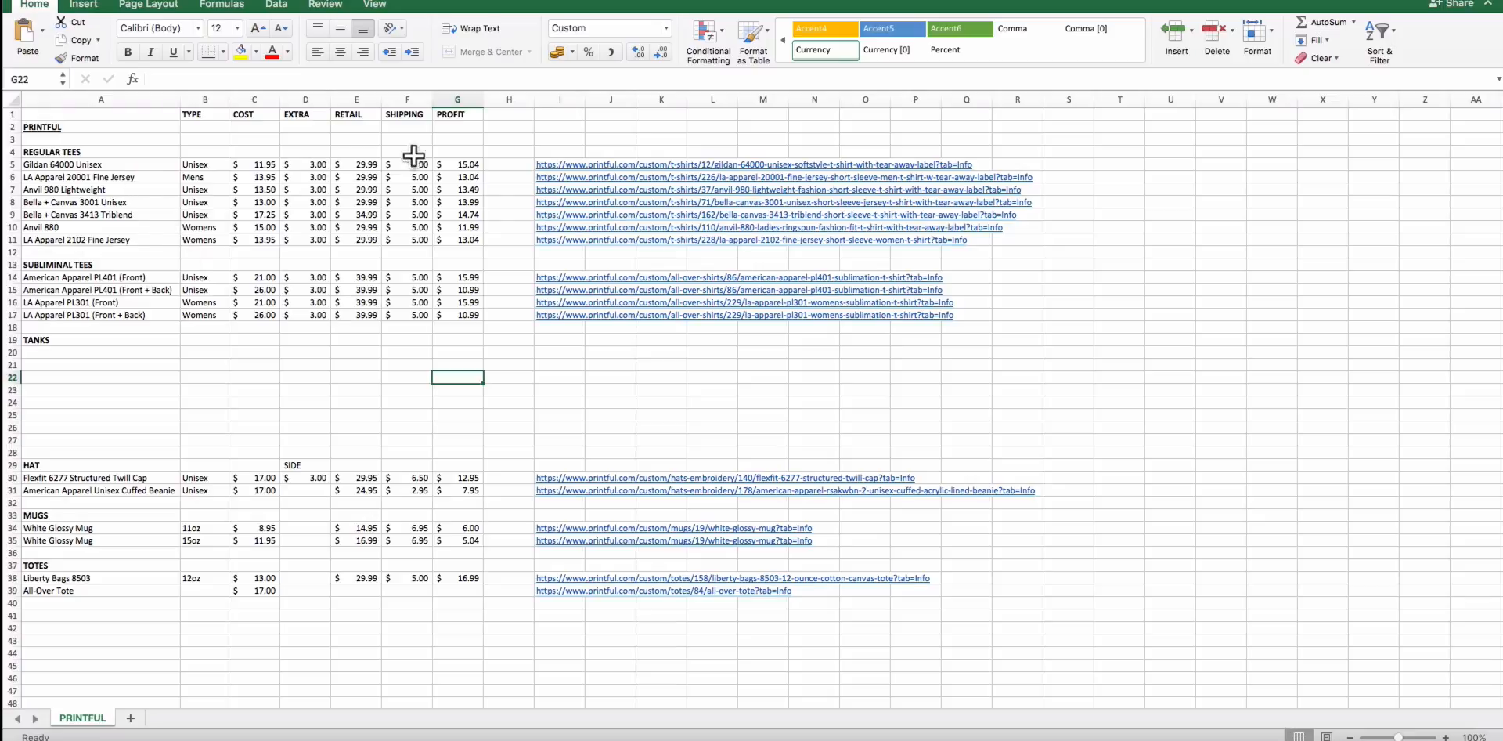
left_click_drag(458, 164, 479, 381)
left_click(479, 382)
Look up the retail price of the 11oz White Glossy Mug in the Mugs section.
scroll(235, 349, "down", 3)
scroll(227, 360, "down", 6)
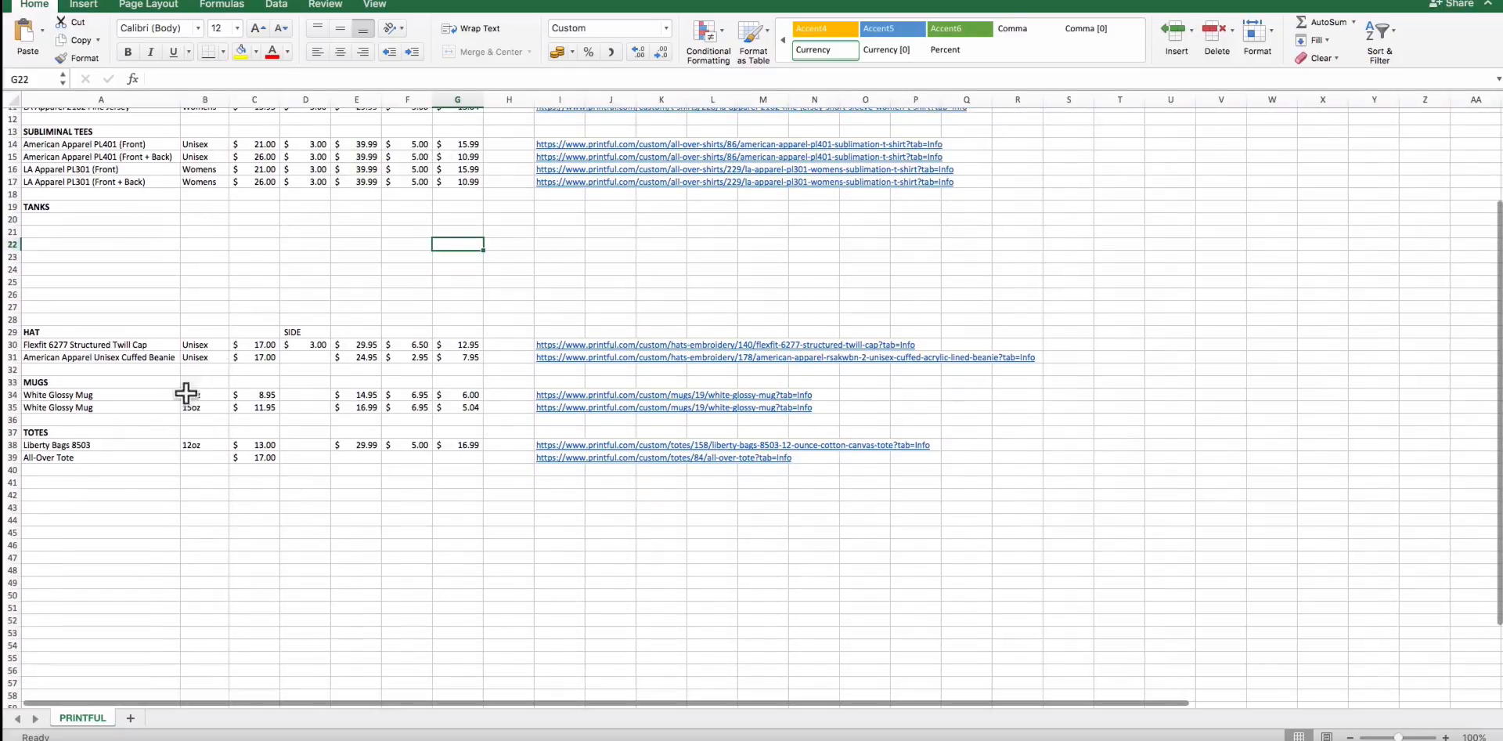
left_click(91, 391)
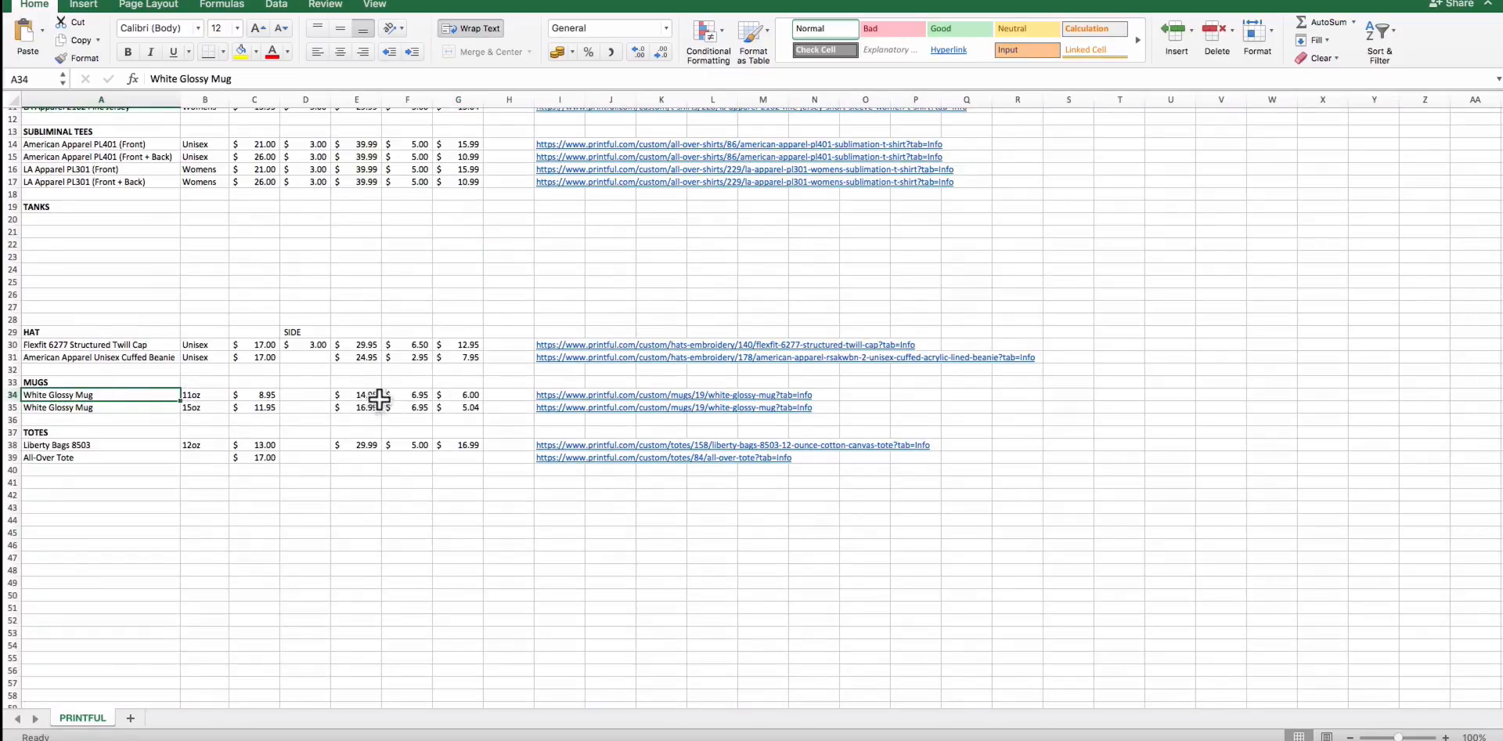
scroll(384, 400, "up", 8)
scroll(384, 400, "down", 2)
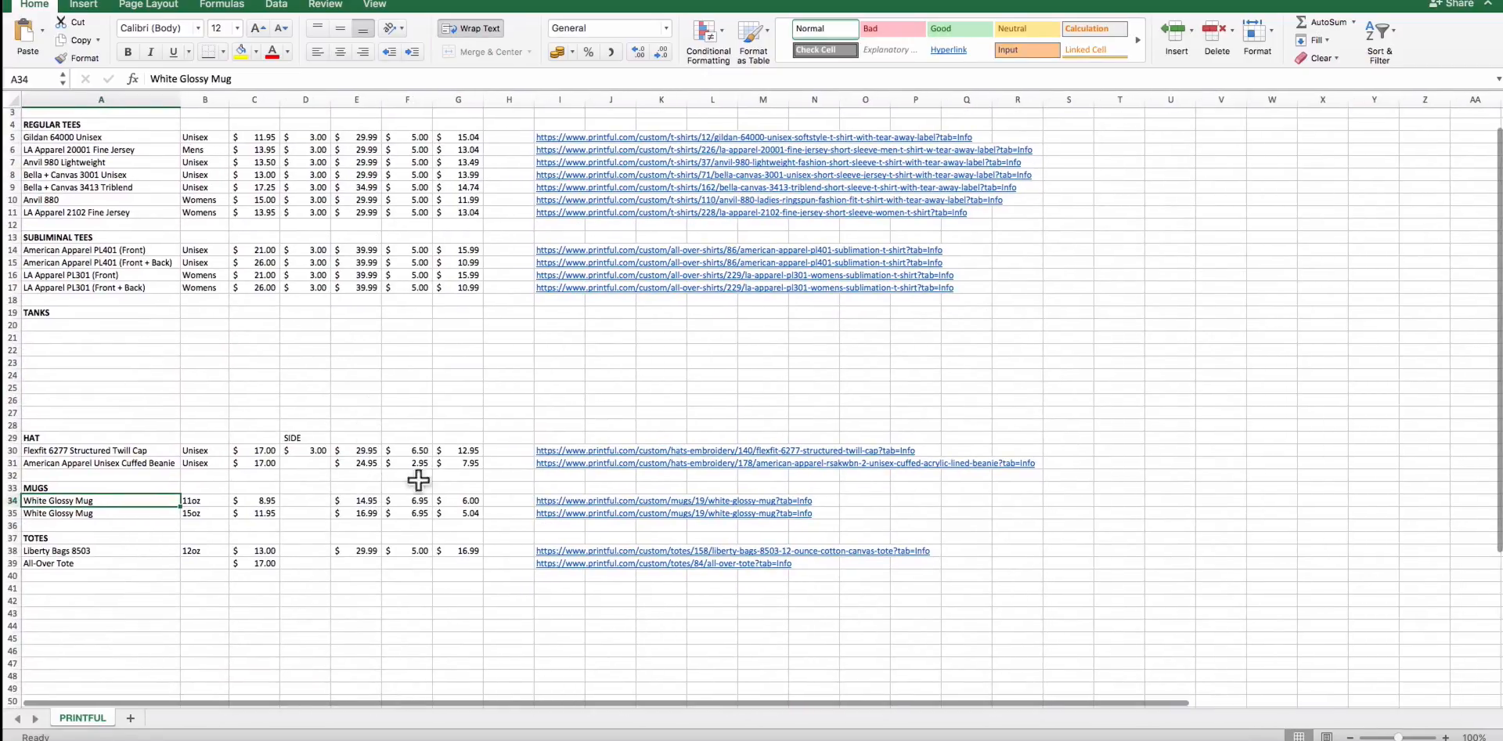
Switch back to the Shopify product form in the browser and set the mug's price to $14.95.
key("super+Tab")
key("super+shift+Tab")
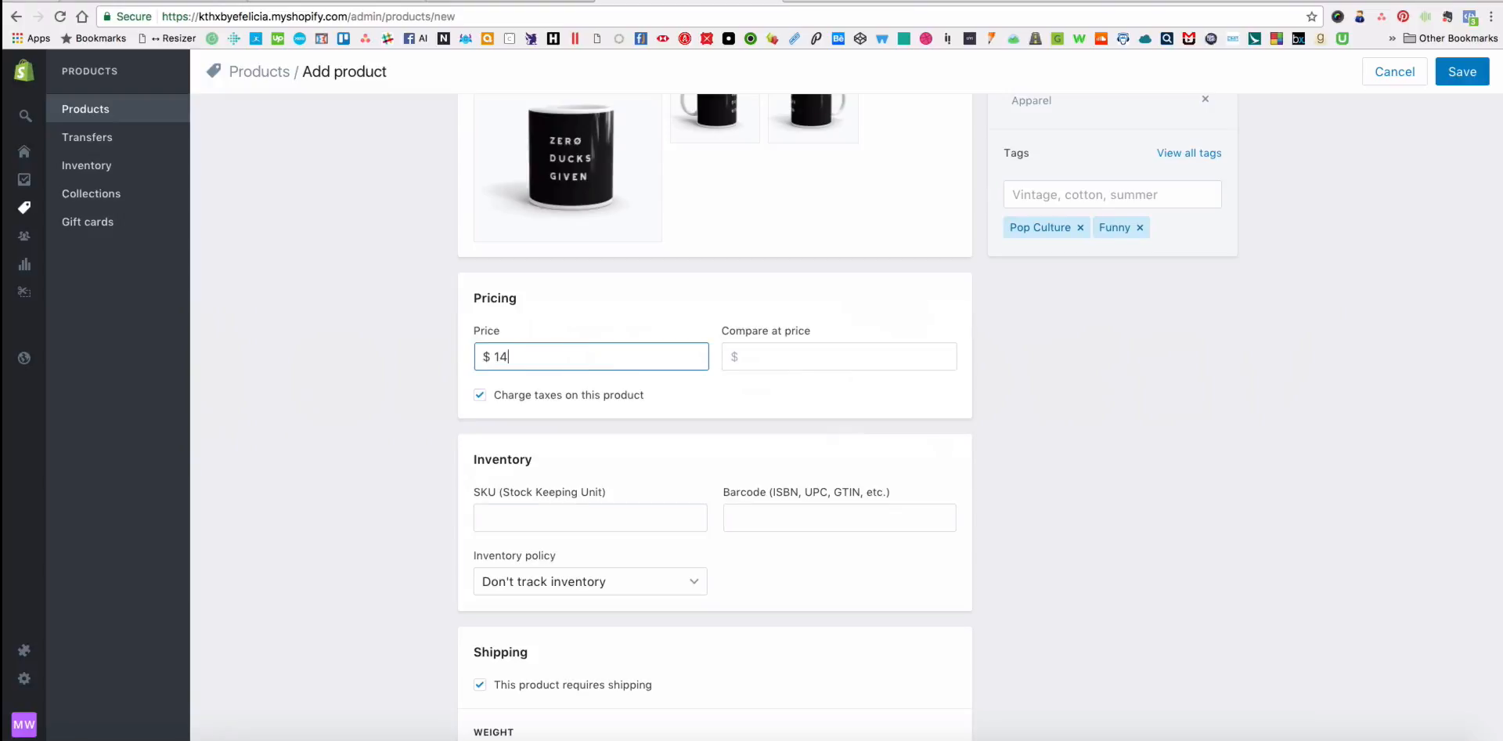
key("Tab")
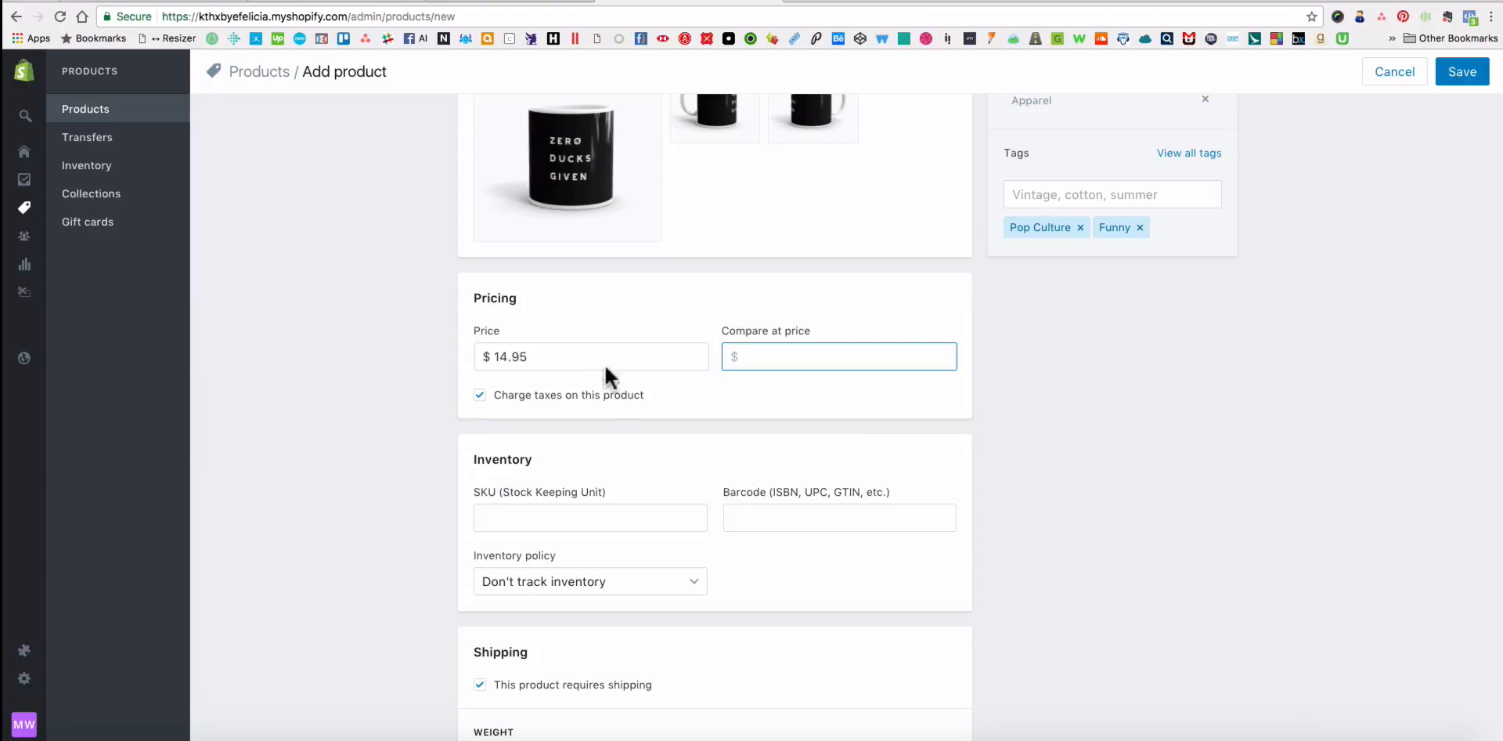
left_click(585, 406)
Examine the Inventory and Shipping sections and the available weight units, keeping kg selected.
scroll(774, 426, "down", 5)
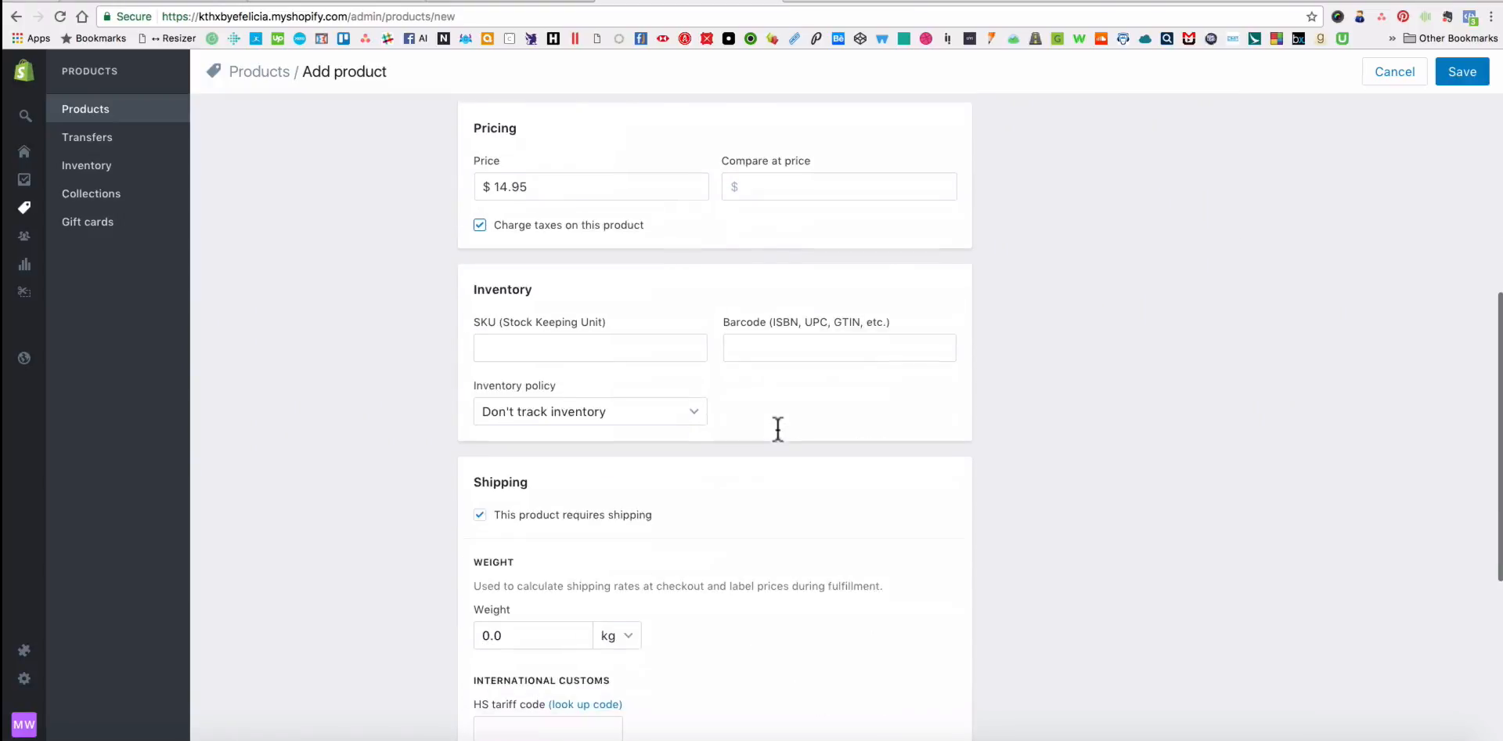
scroll(771, 427, "down", 3)
scroll(771, 428, "down", 3)
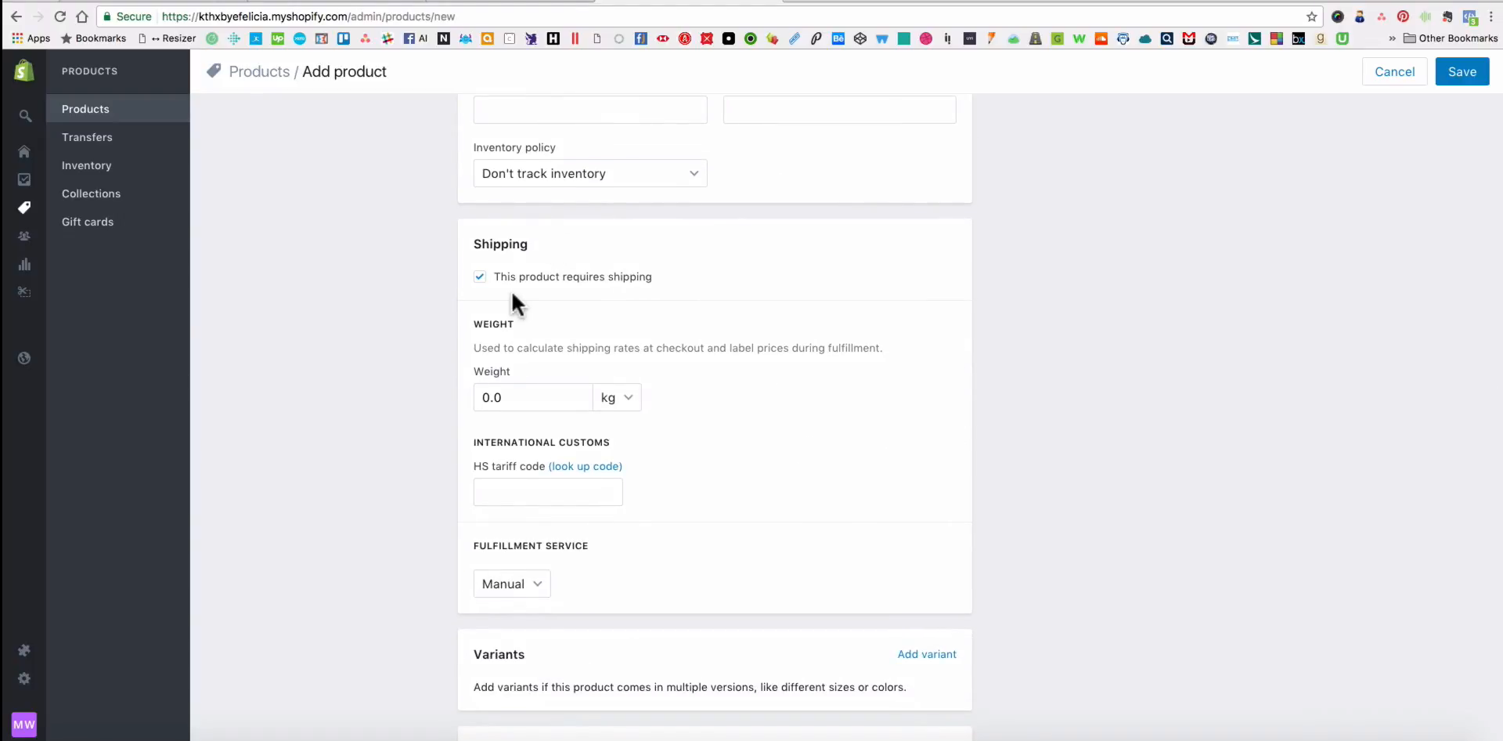
scroll(788, 374, "down", 2)
left_click(631, 281)
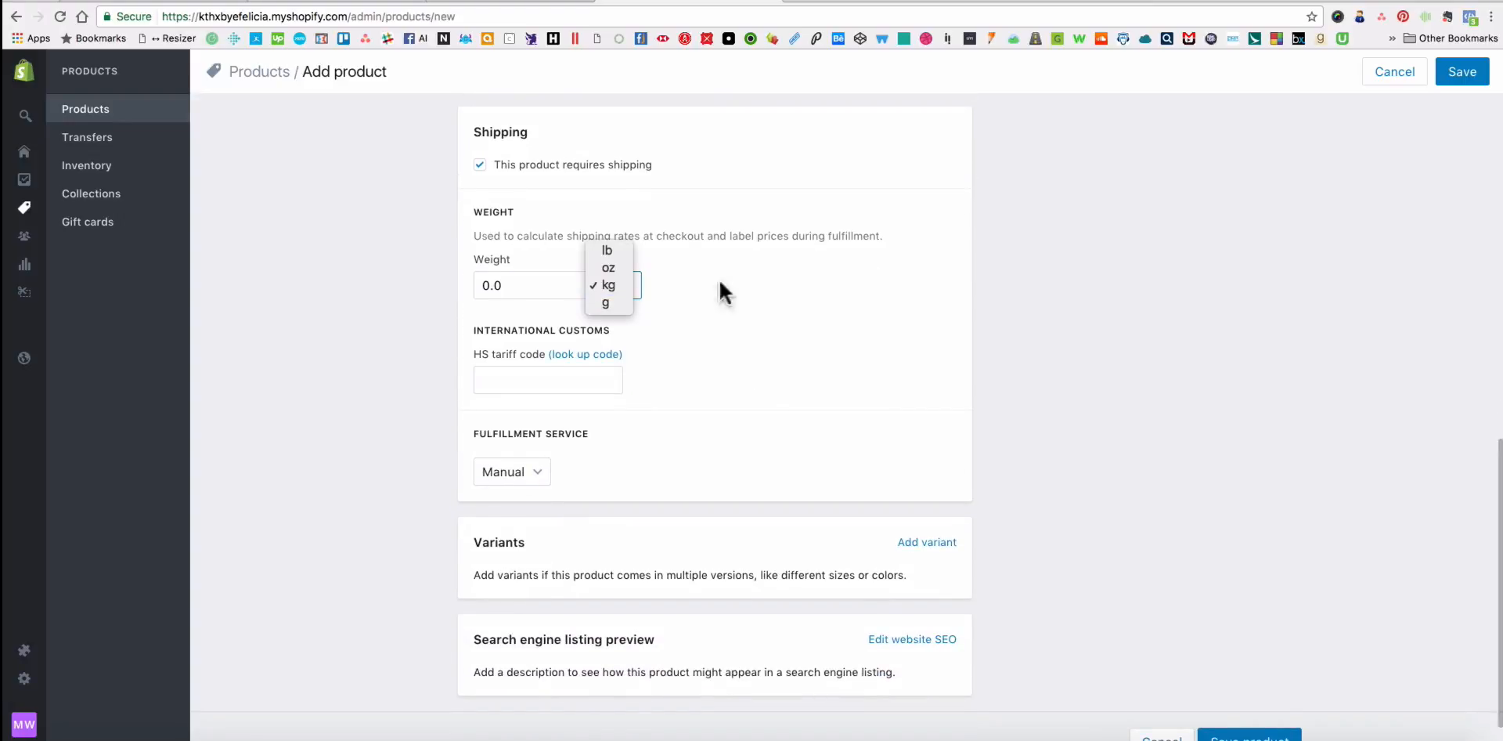
left_click(717, 279)
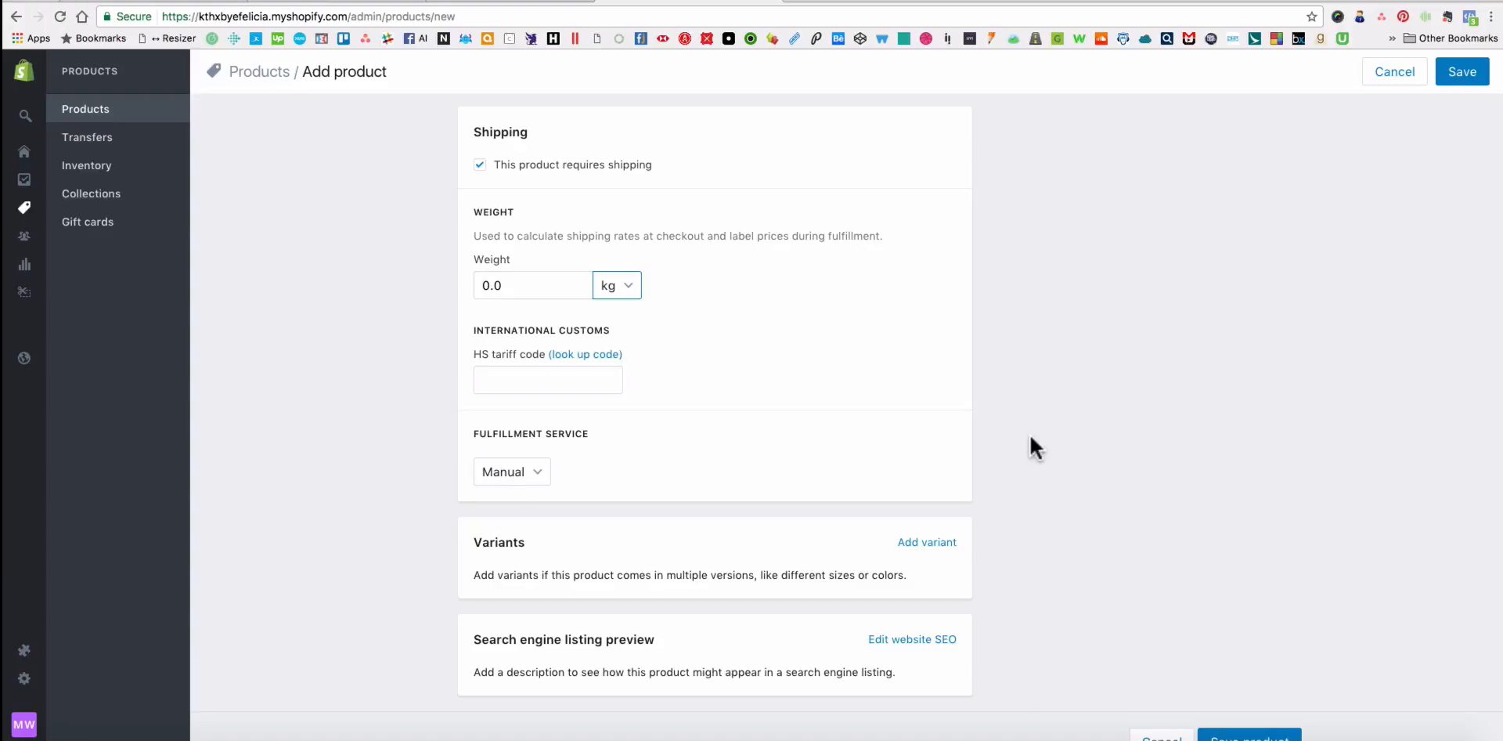
Review the mug's product form from the title and images through pricing, shipping and variants.
scroll(982, 401, "up", 10)
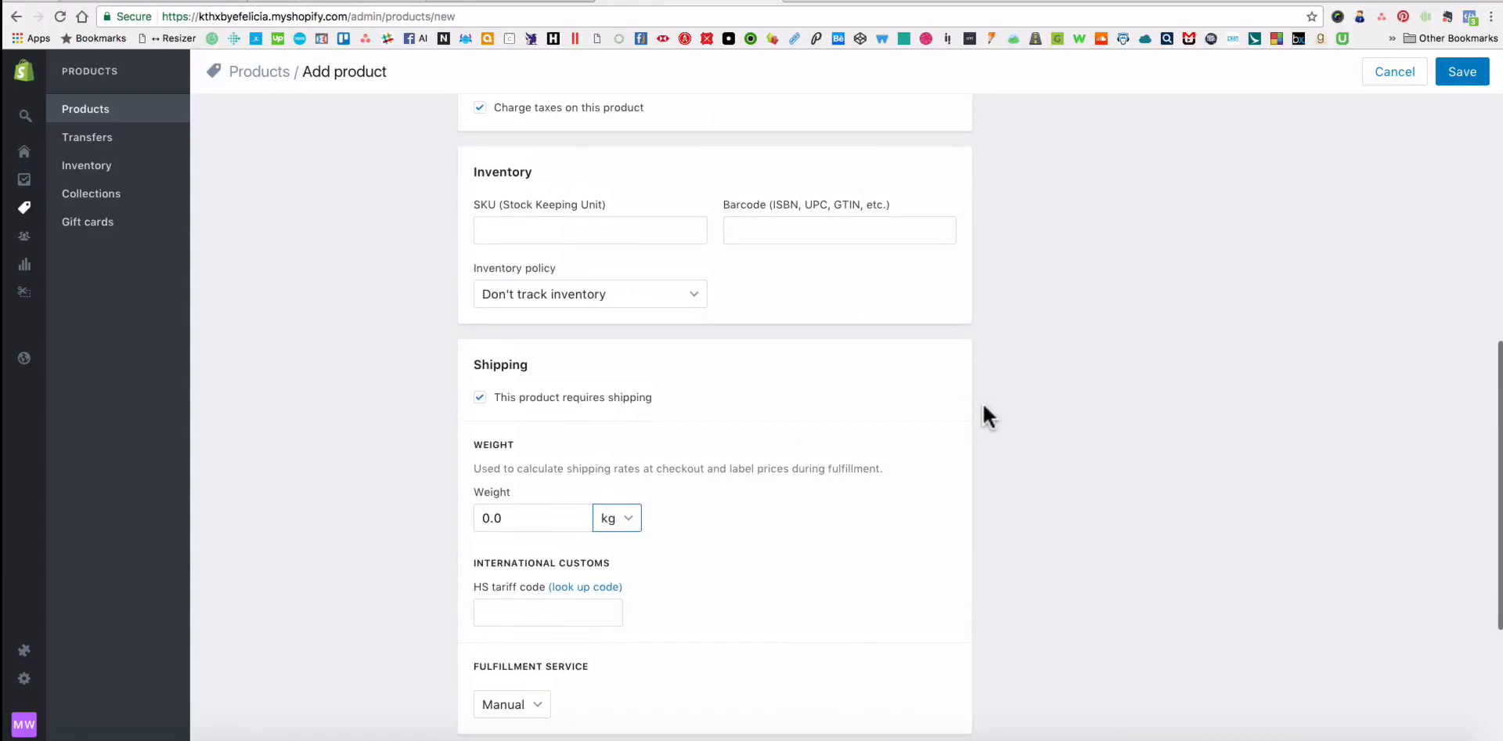
scroll(983, 400, "up", 6)
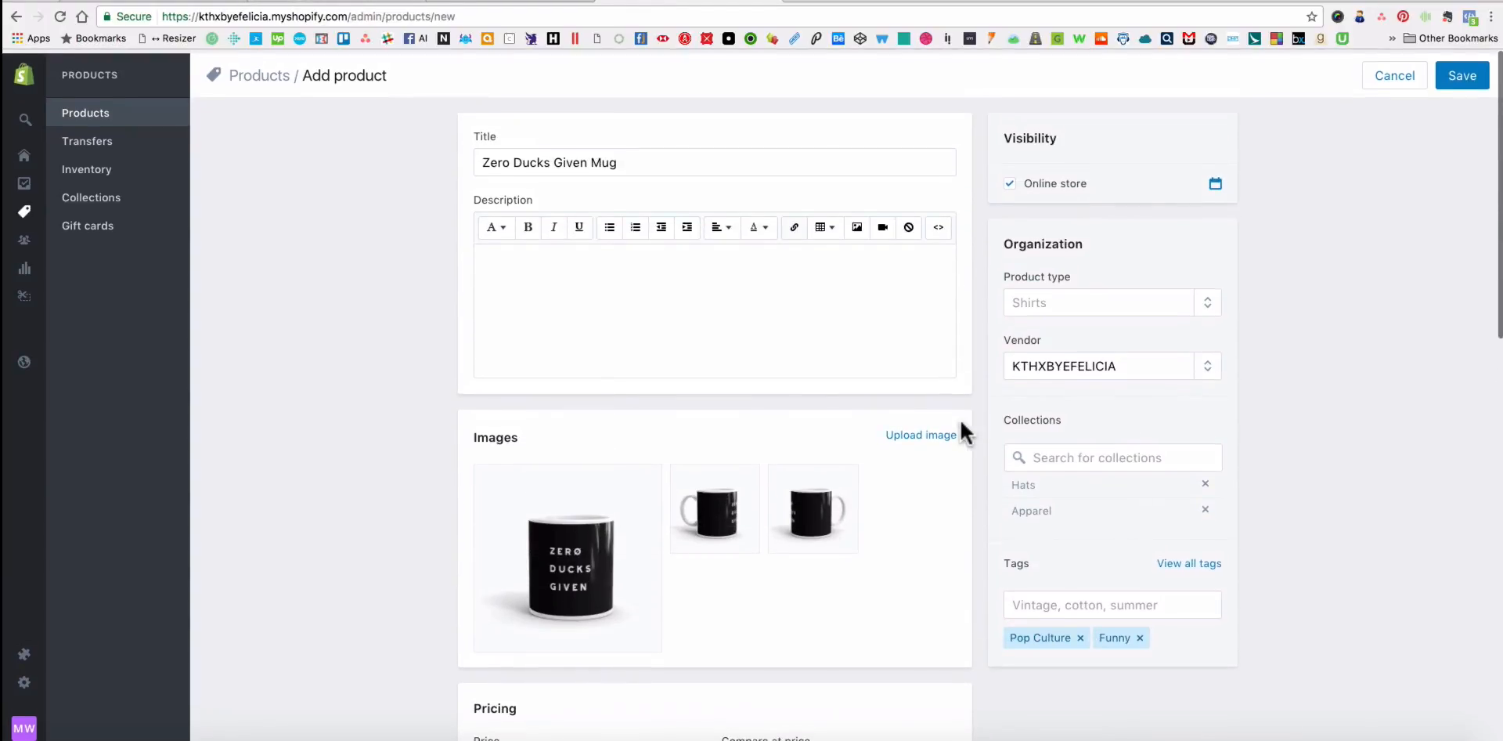
scroll(960, 416, "down", 4)
scroll(1041, 432, "down", 10)
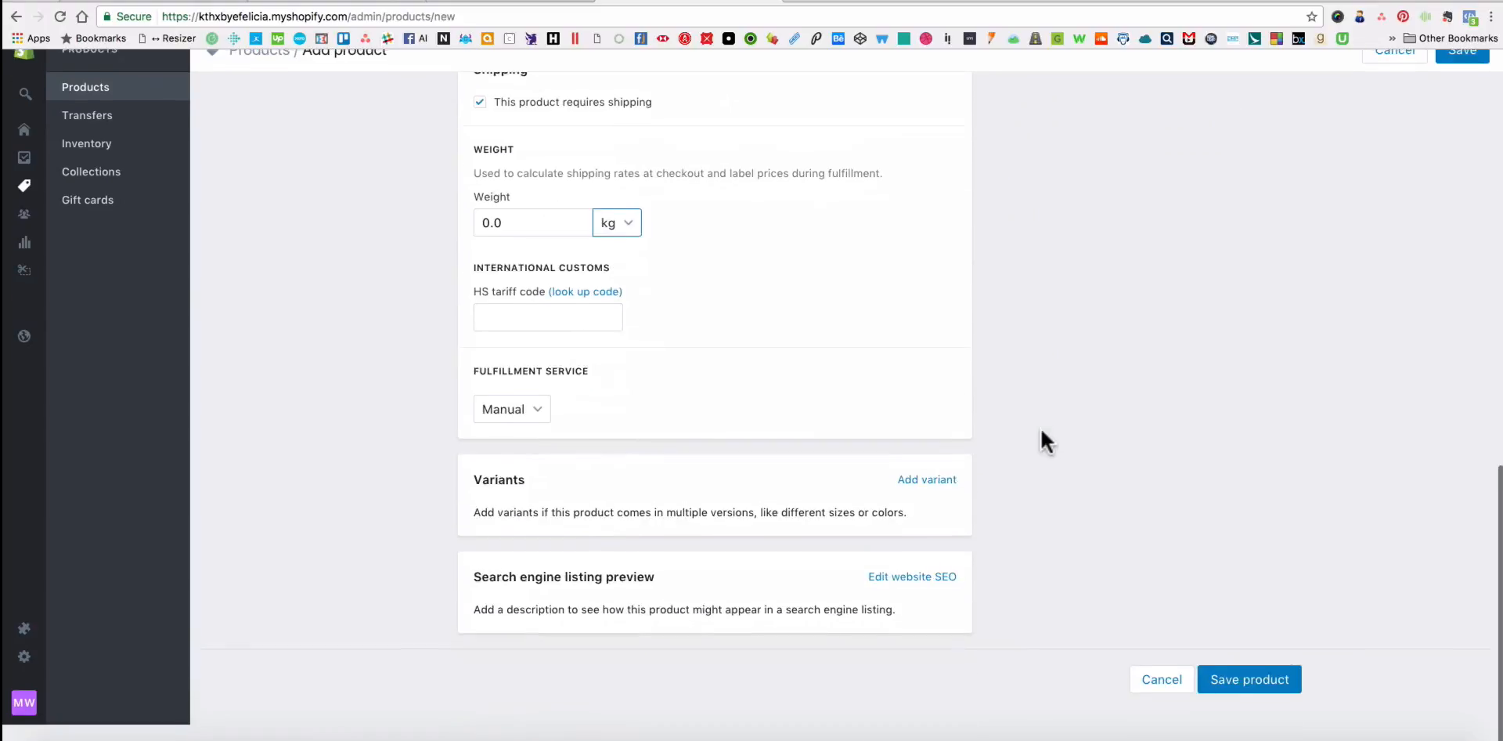
scroll(1160, 373, "up", 10)
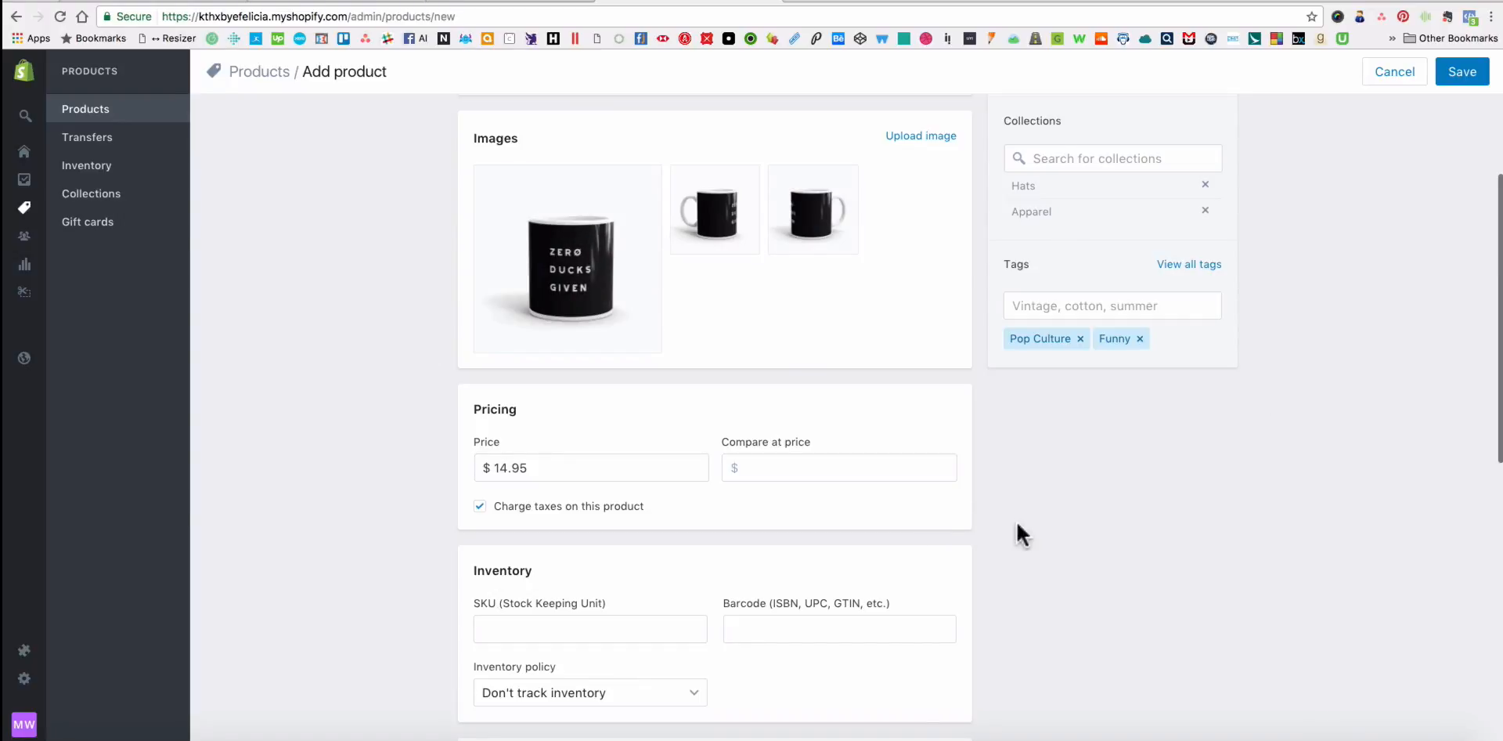
scroll(1017, 525, "down", 10)
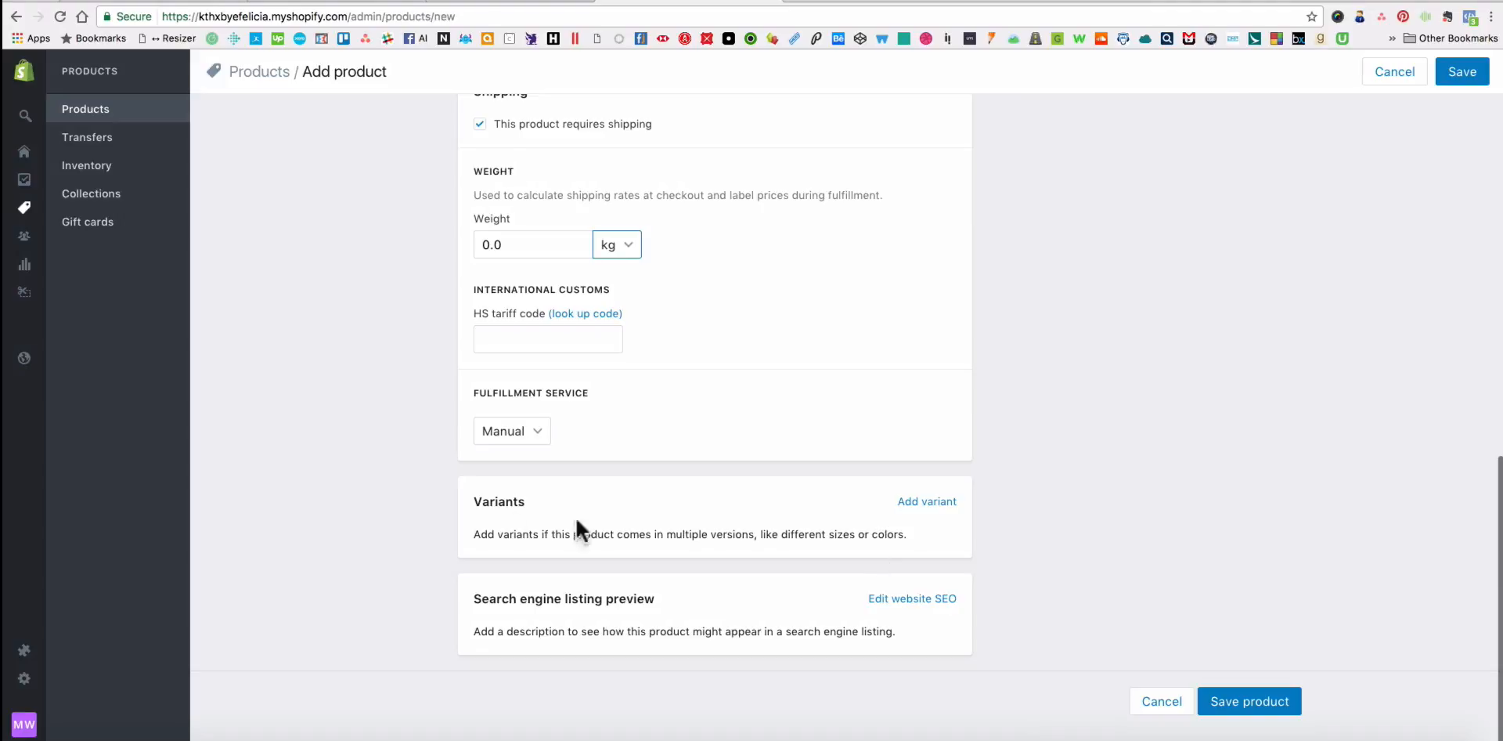
scroll(1089, 505, "up", 10)
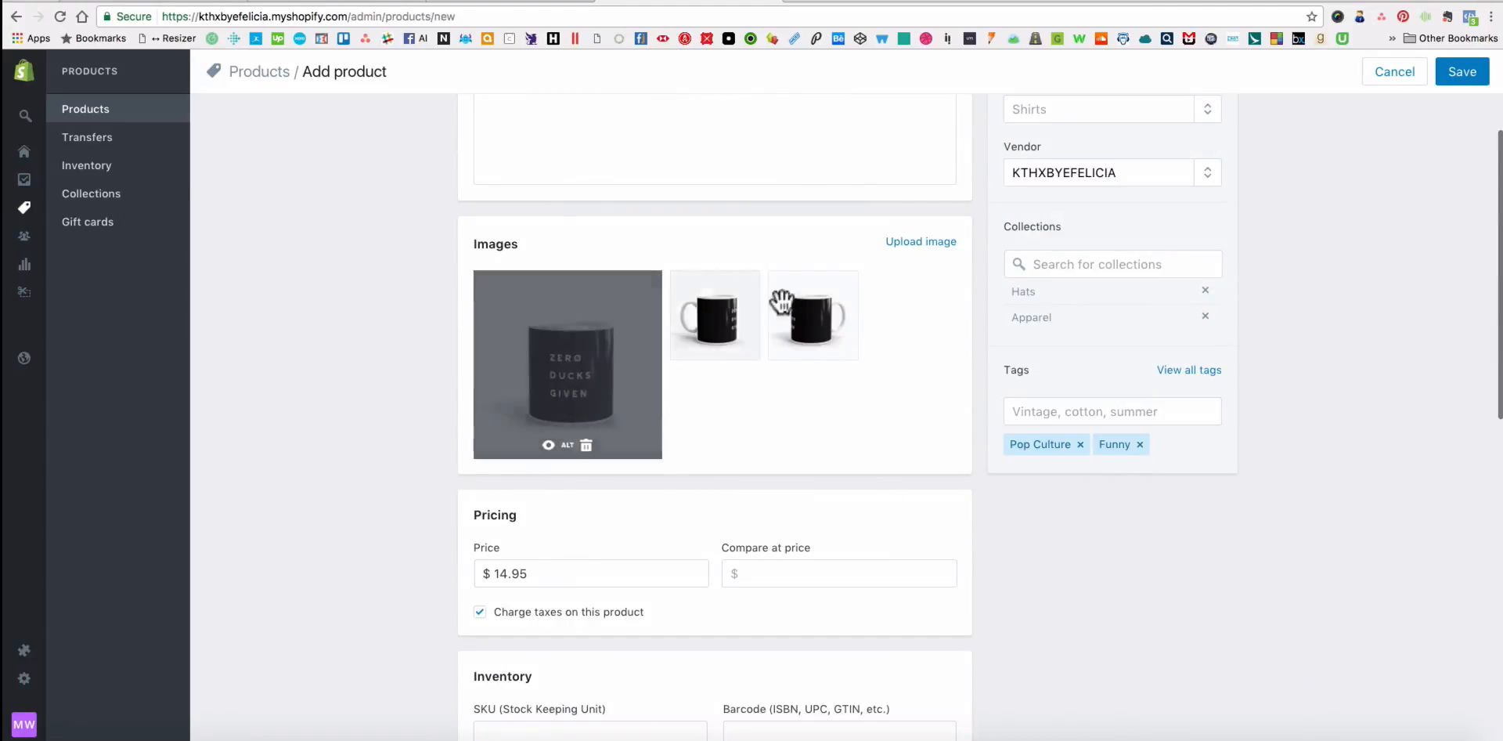
Open the website SEO fields of the search engine listing preview, leave them blank, and save the new mug product.
scroll(916, 385, "down", 10)
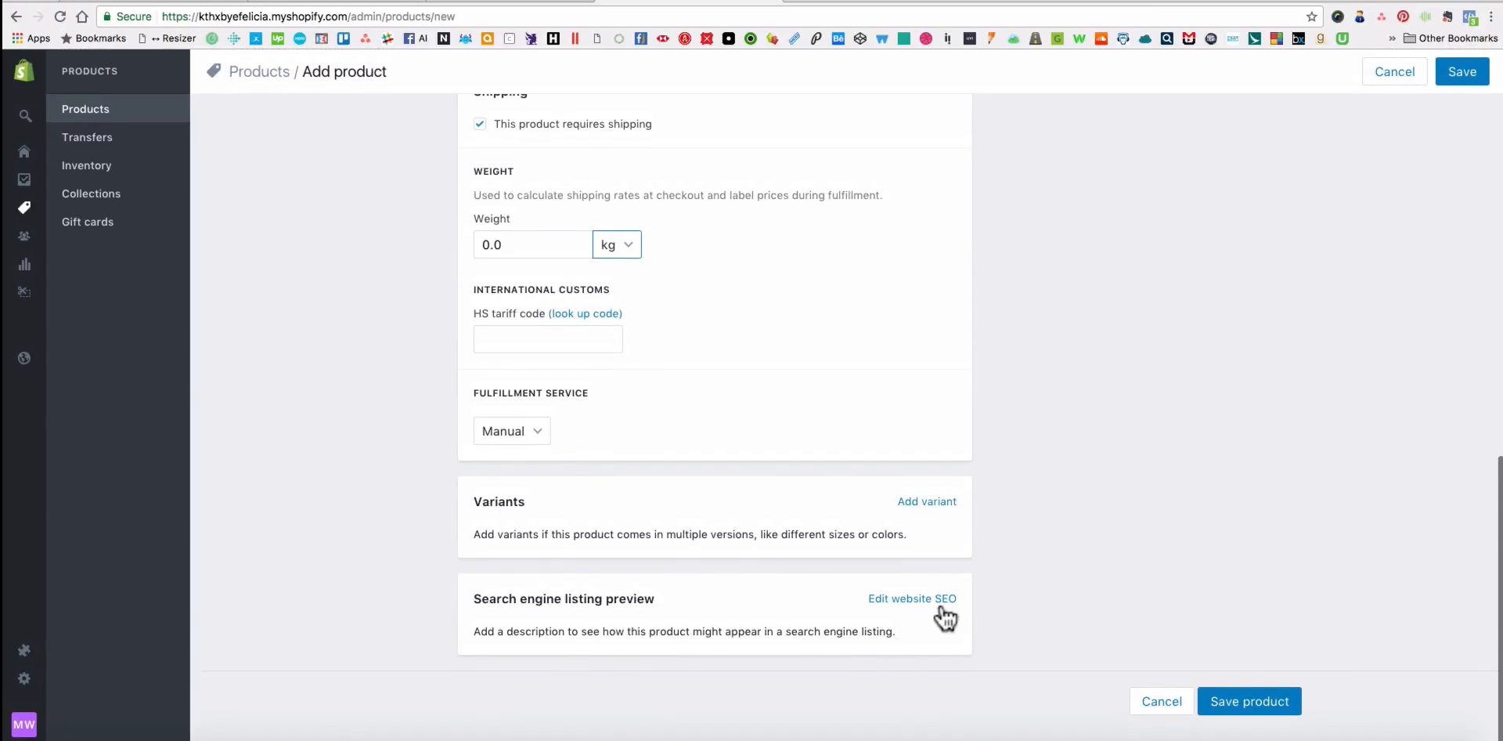
scroll(1236, 517, "down", 3)
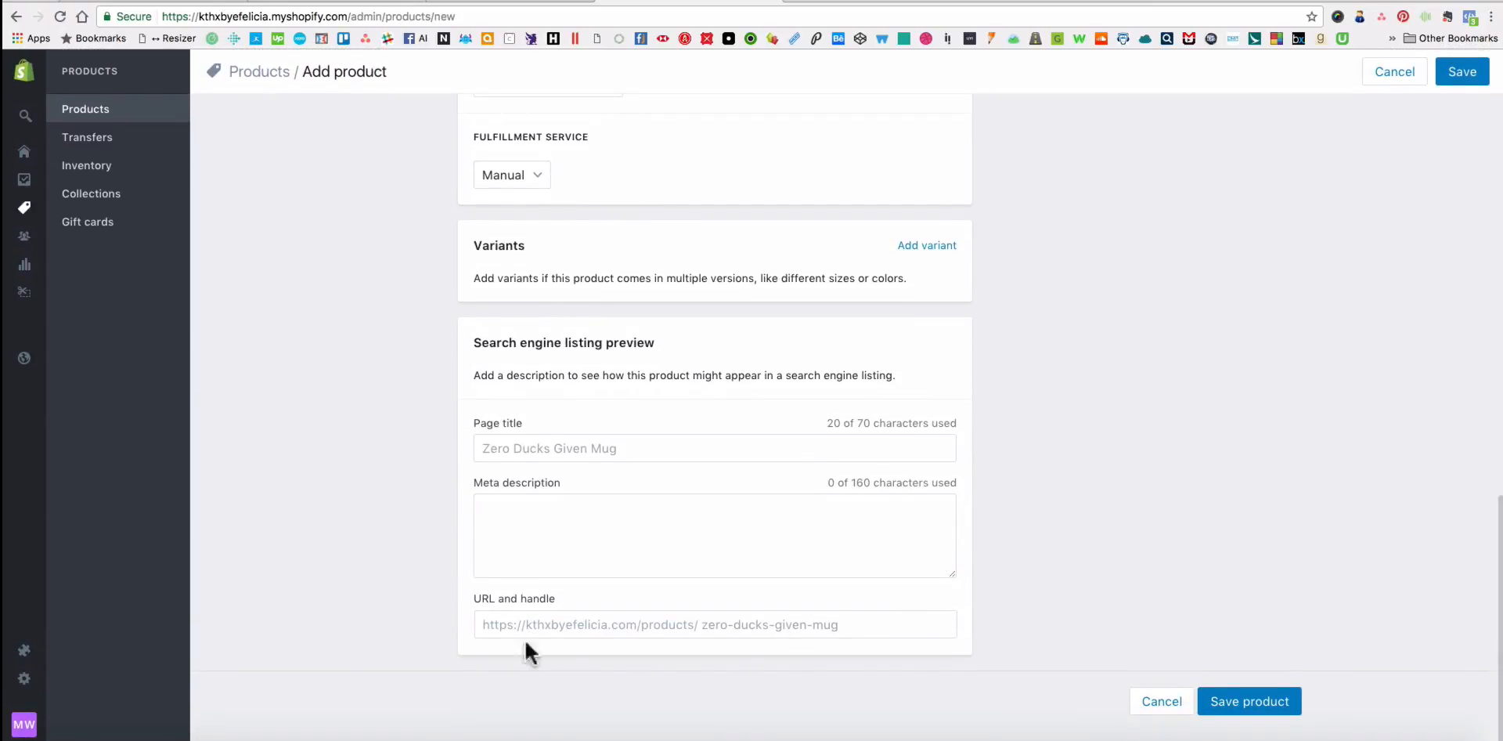
left_click(643, 522)
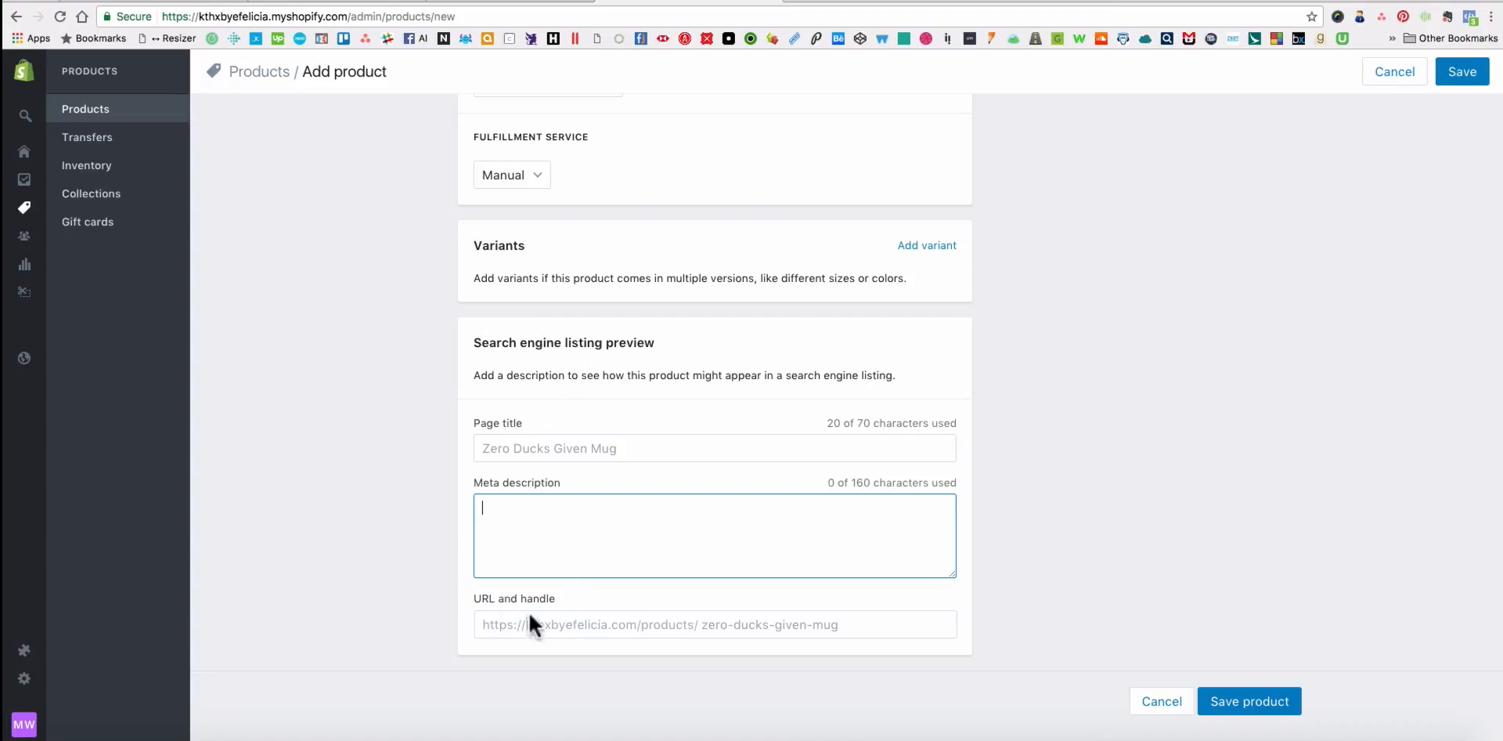
scroll(1253, 415, "up", 10)
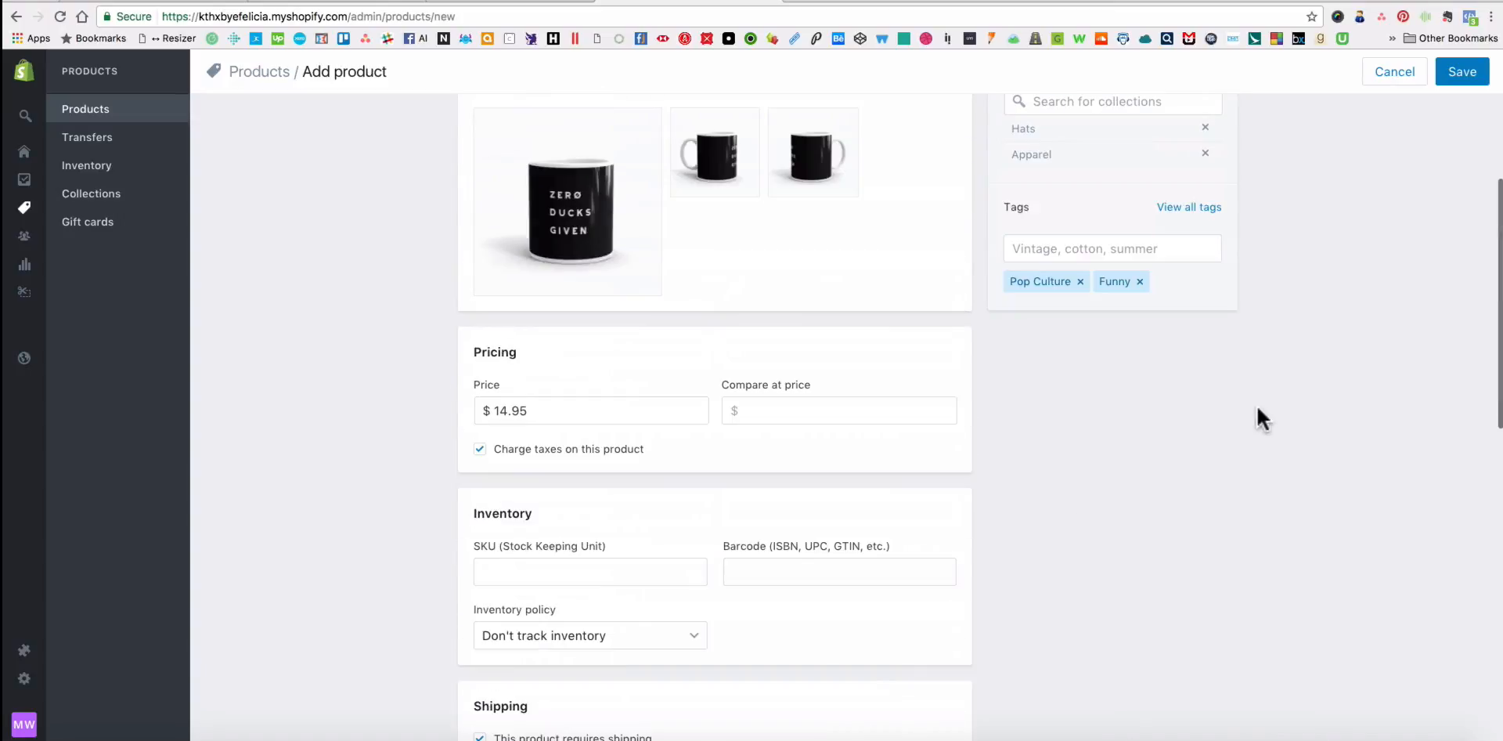
left_click(1461, 74)
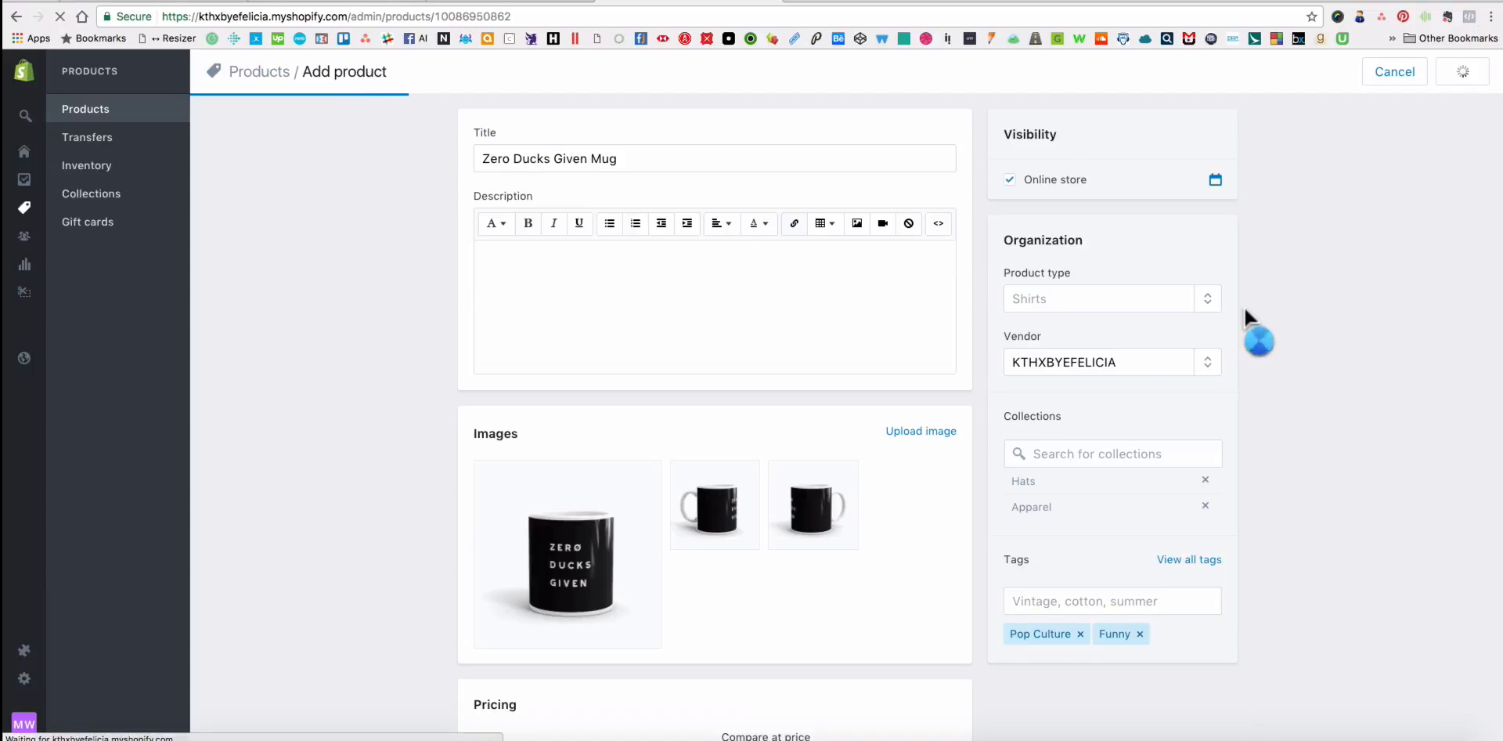
Switch to the KTHXBYEFELICIA storefront and open the Mugs collection listed under Home in the Shop menu.
left_click(507, 4)
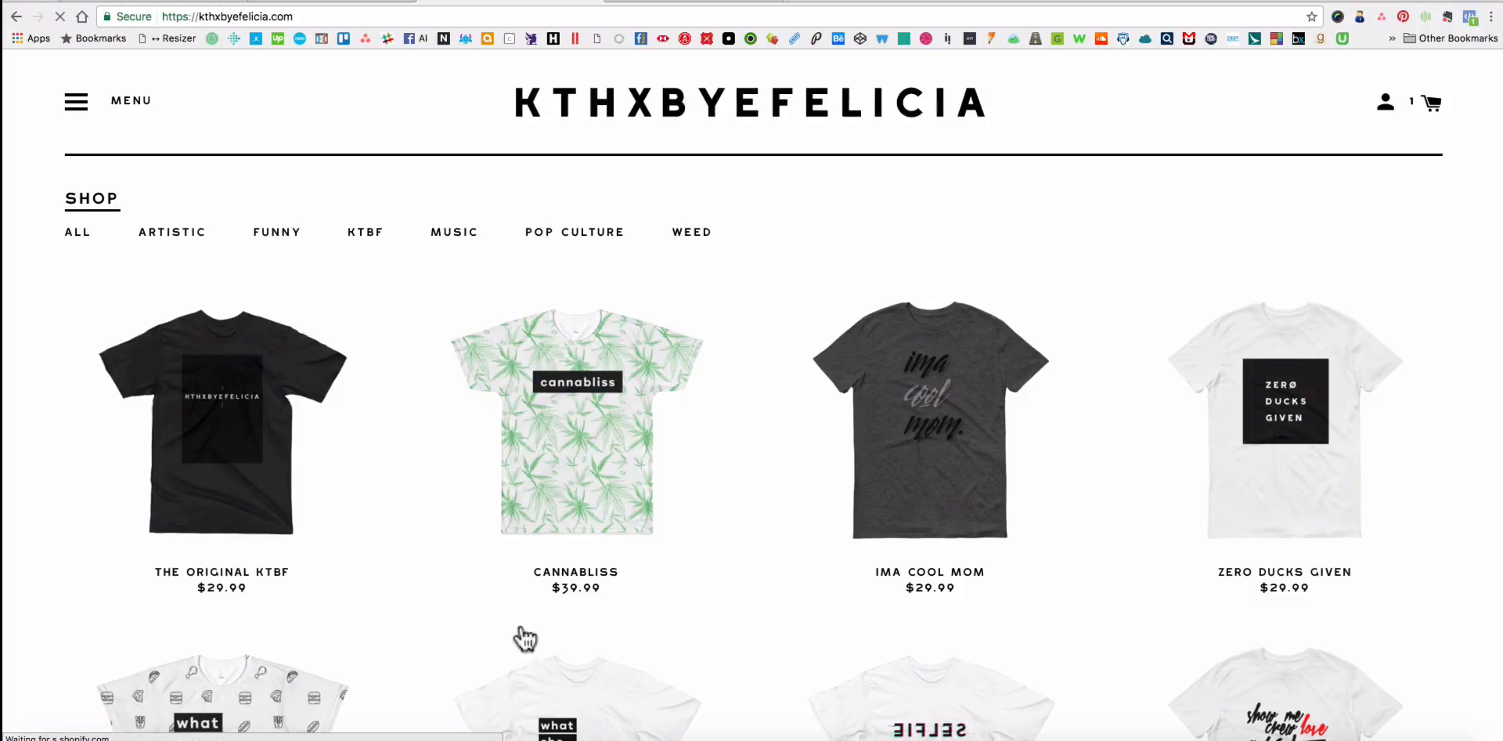
left_click(78, 104)
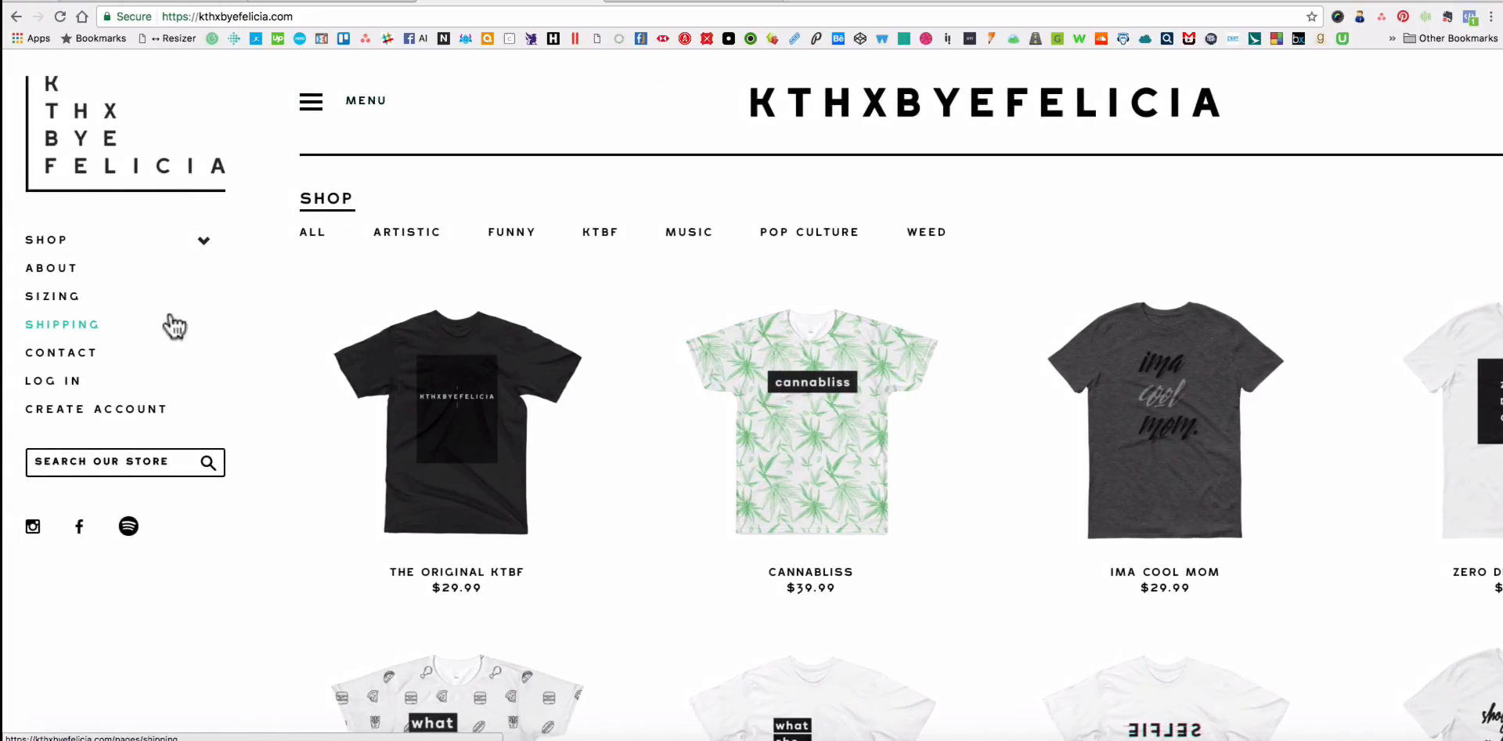
left_click(203, 242)
scroll(139, 474, "down", 2)
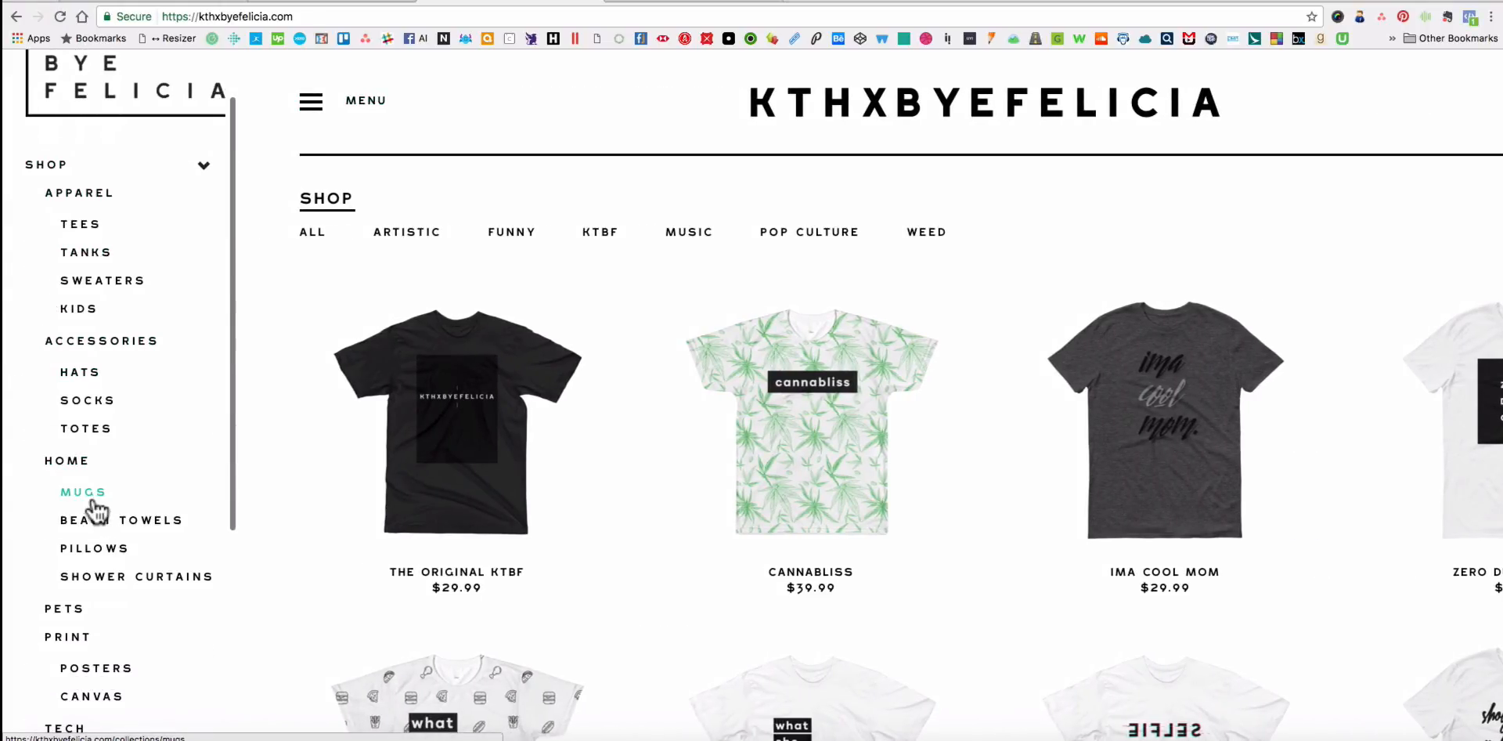
left_click(71, 494)
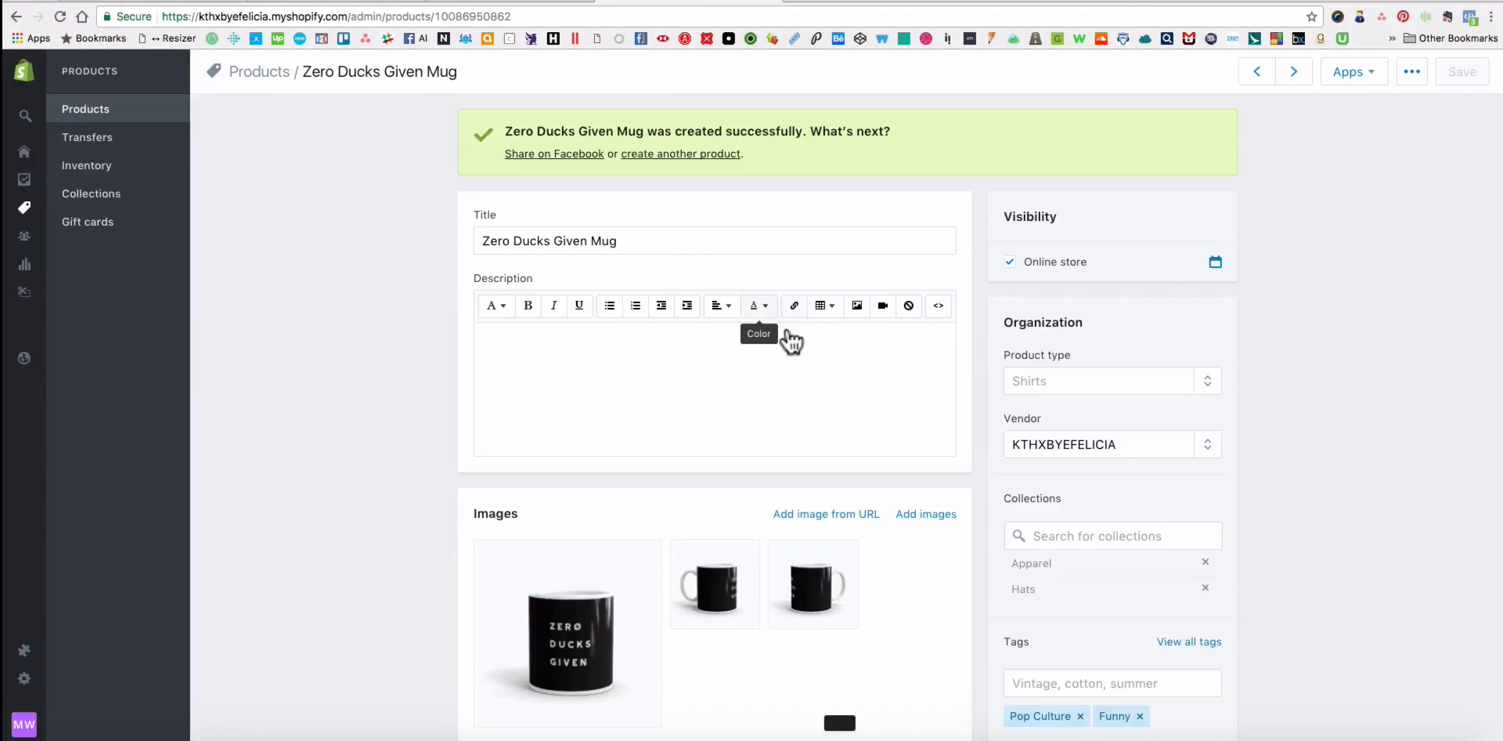
Return to the Zero Ducks Given Mug's admin page and remove the product from the Apparel and Hats collections.
scroll(1124, 439, "down", 4)
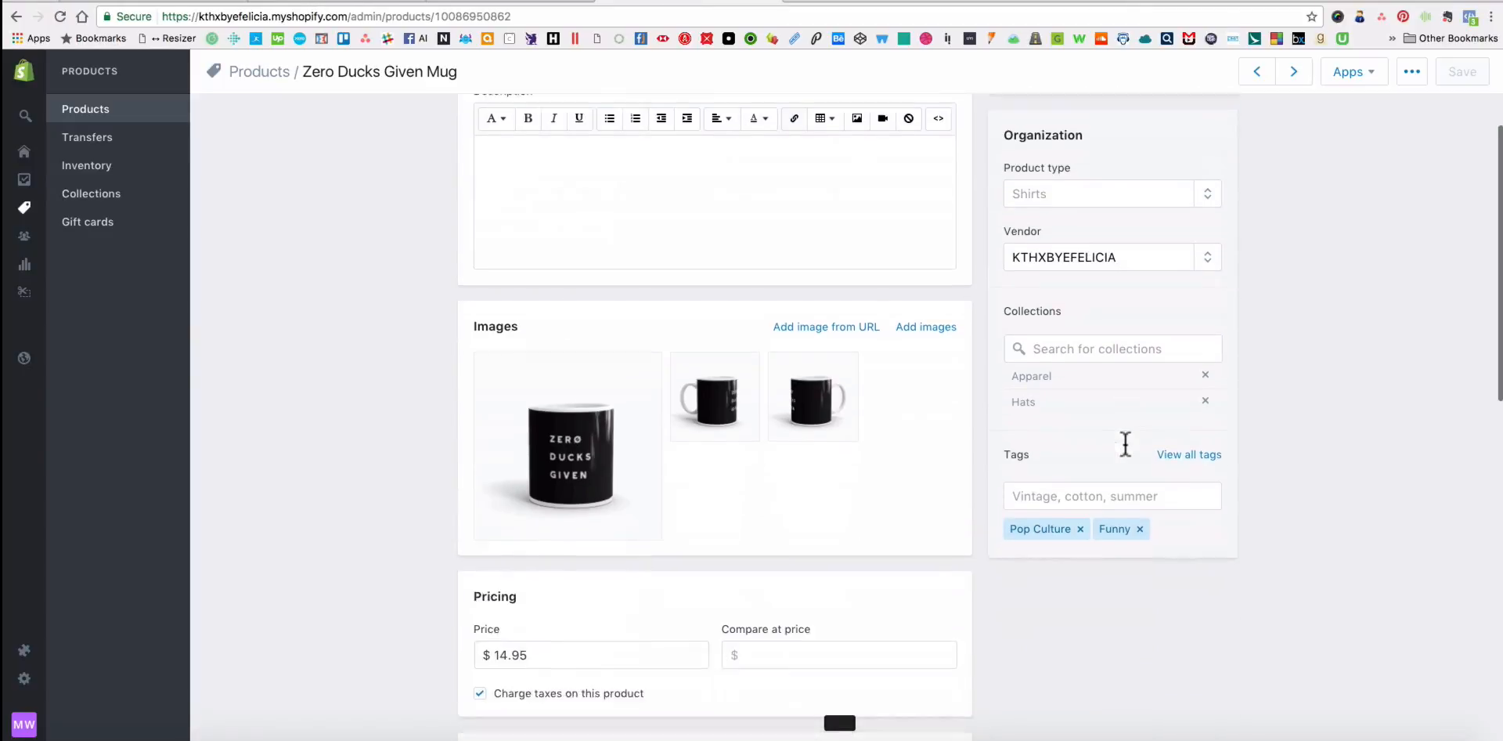
left_click(1205, 380)
left_click(1204, 354)
Add the mug to the Home and Mugs collections and save the product.
left_click(1099, 324)
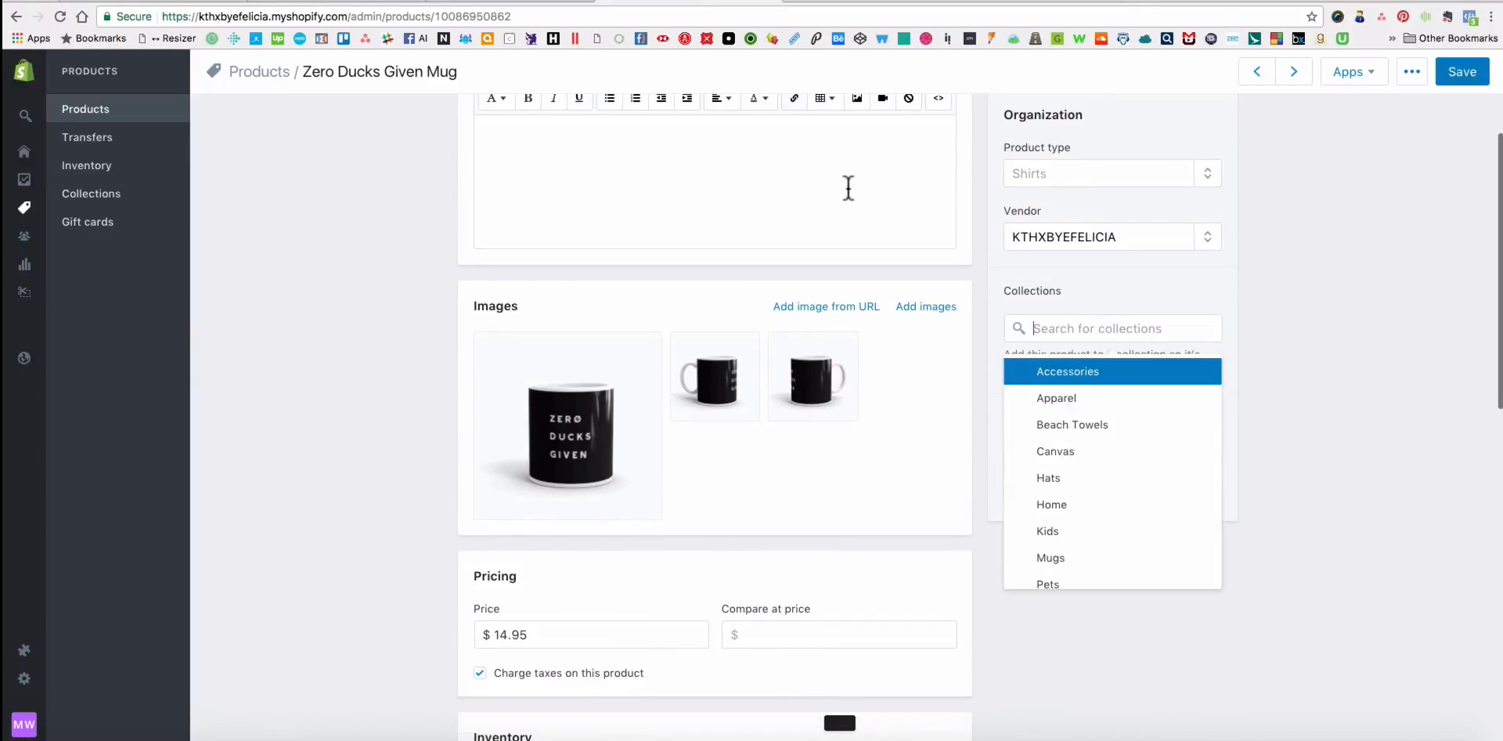
type("Home")
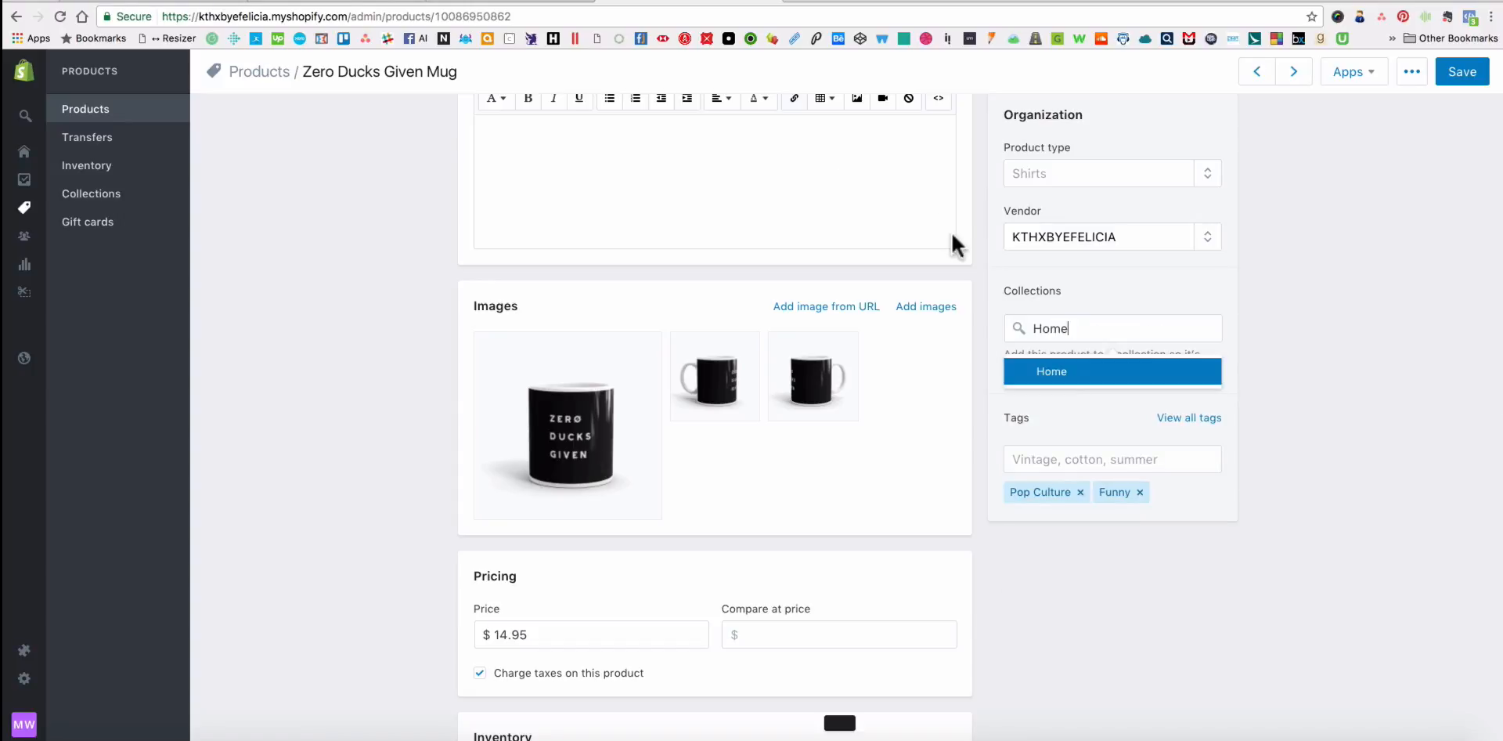
left_click(1067, 379)
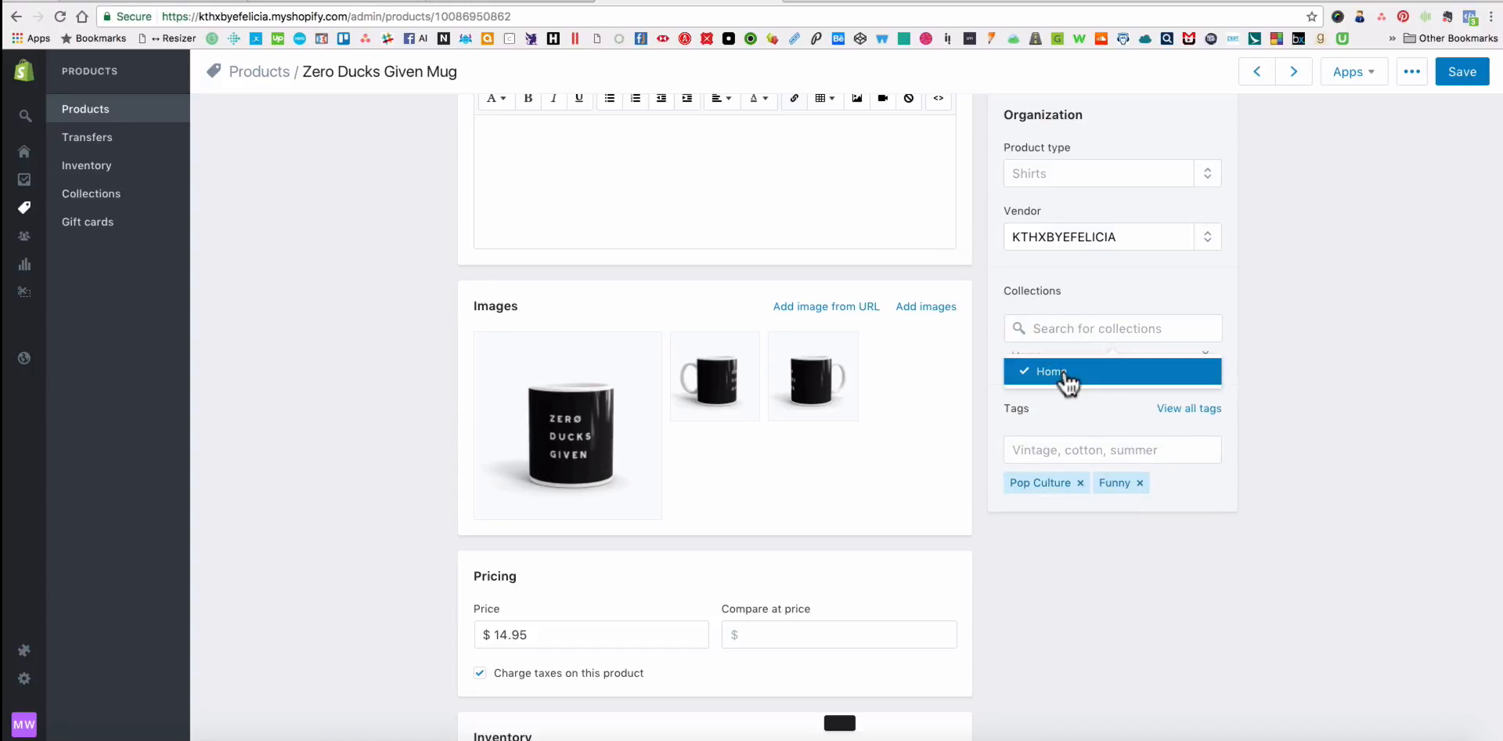
left_click(1060, 329)
type("Mug")
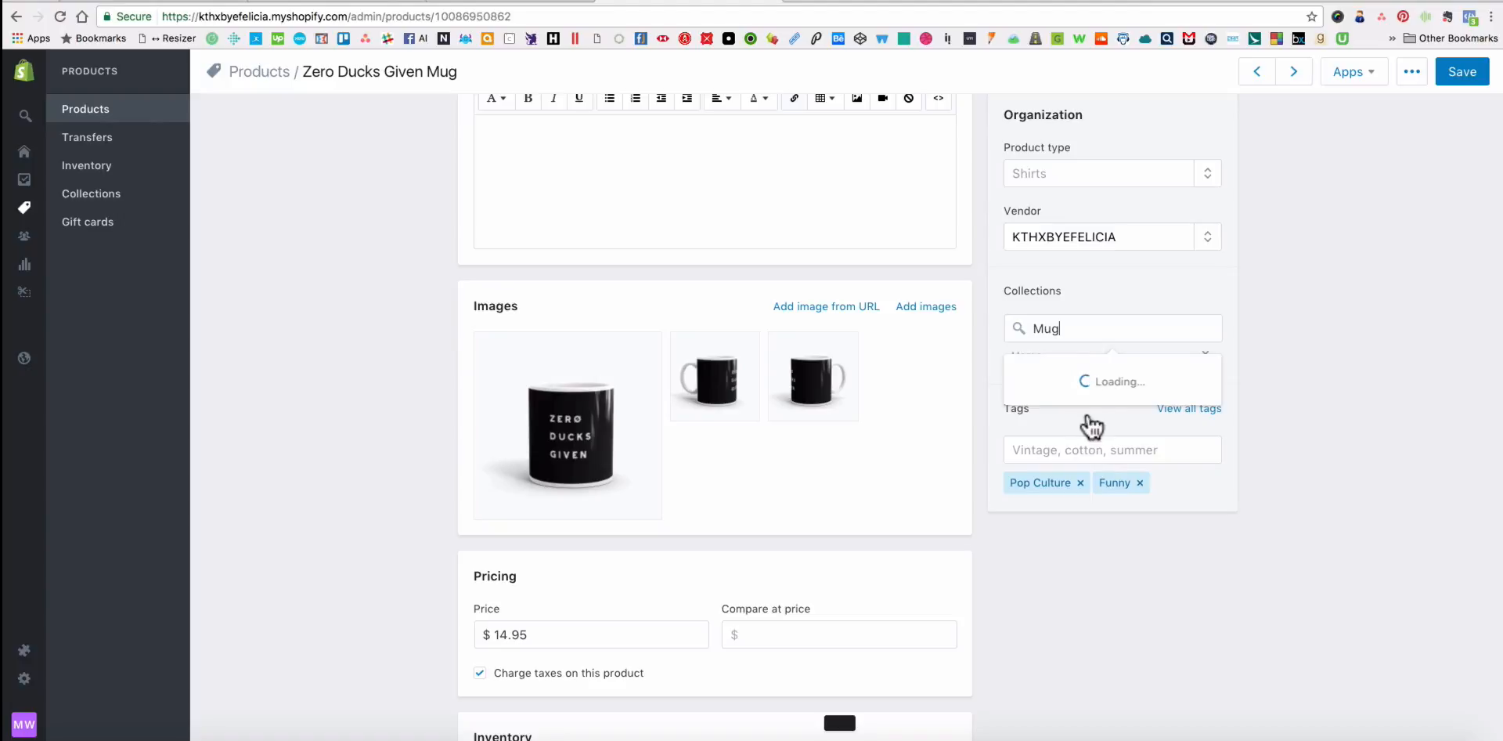
type("s")
left_click(1080, 382)
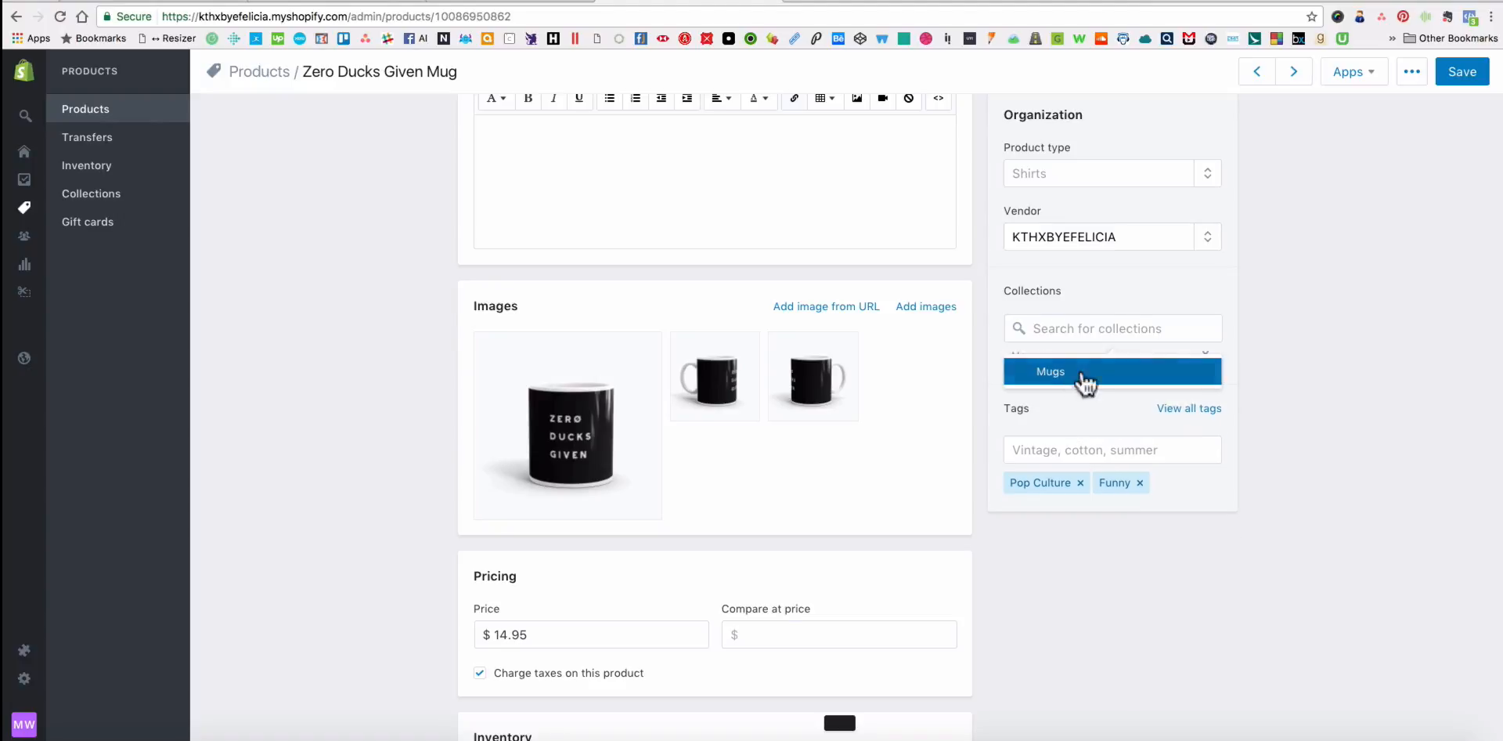
left_click(1464, 76)
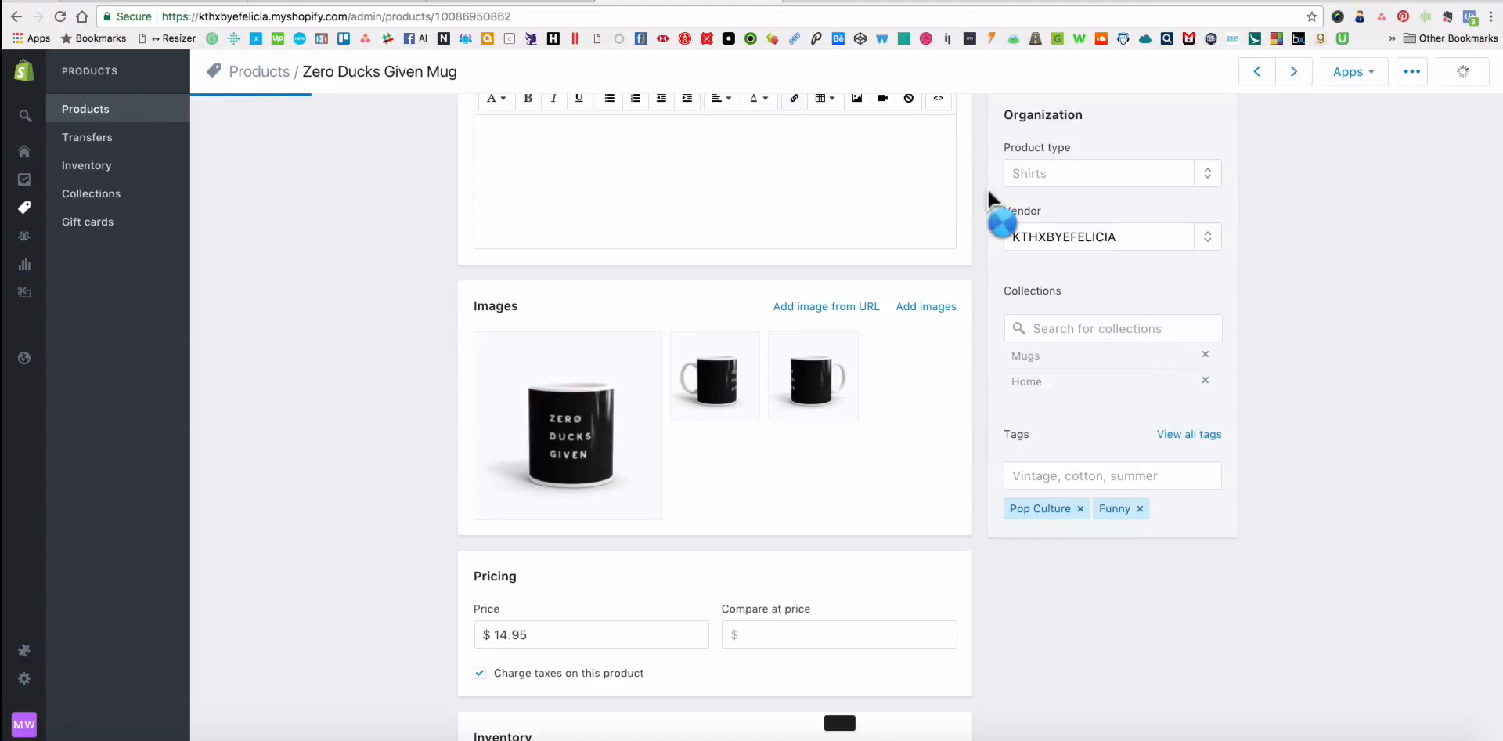
Review the mug's assigned collections, and check the Mugs collection page on the storefront against the product's admin page.
scroll(1024, 376, "down", 1)
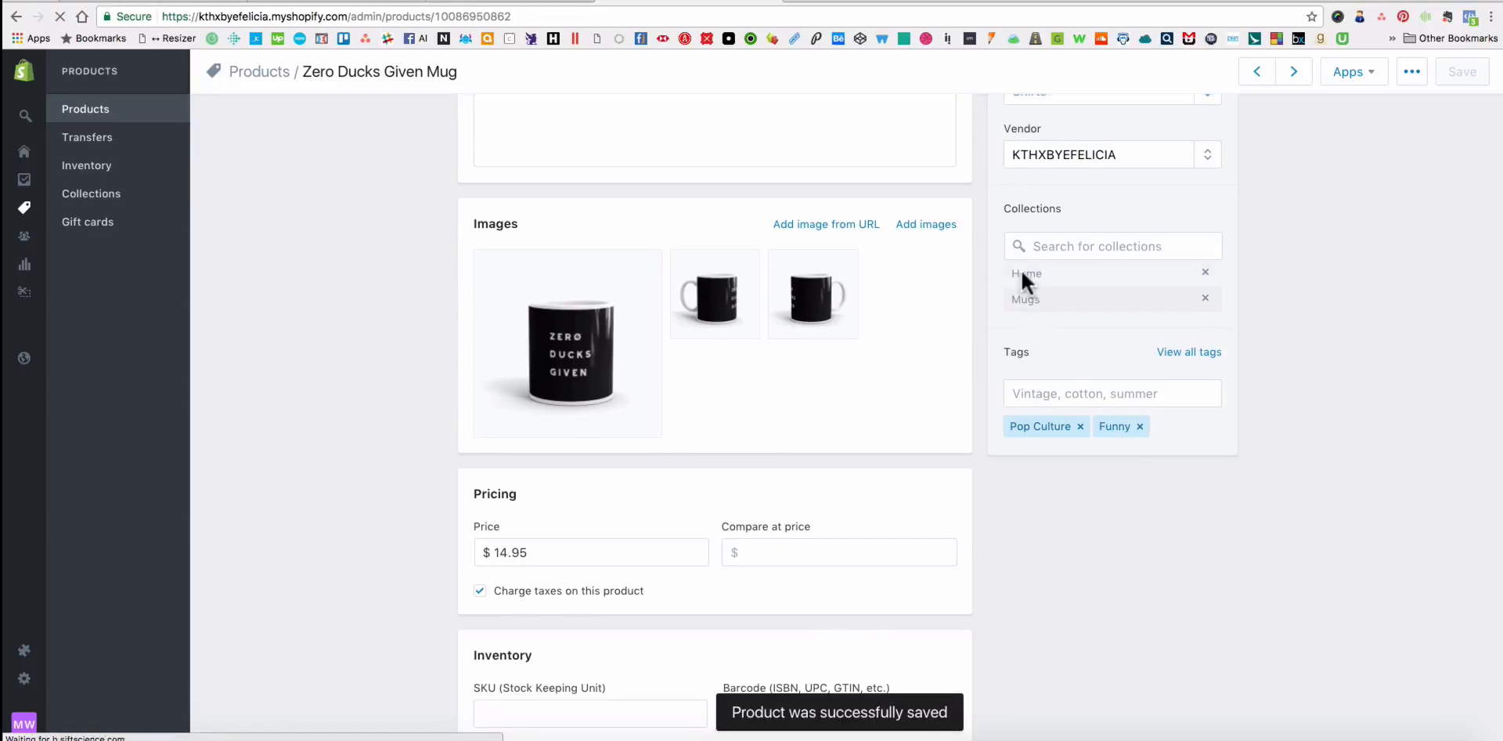
scroll(726, 137, "up", 1)
left_click(515, 6)
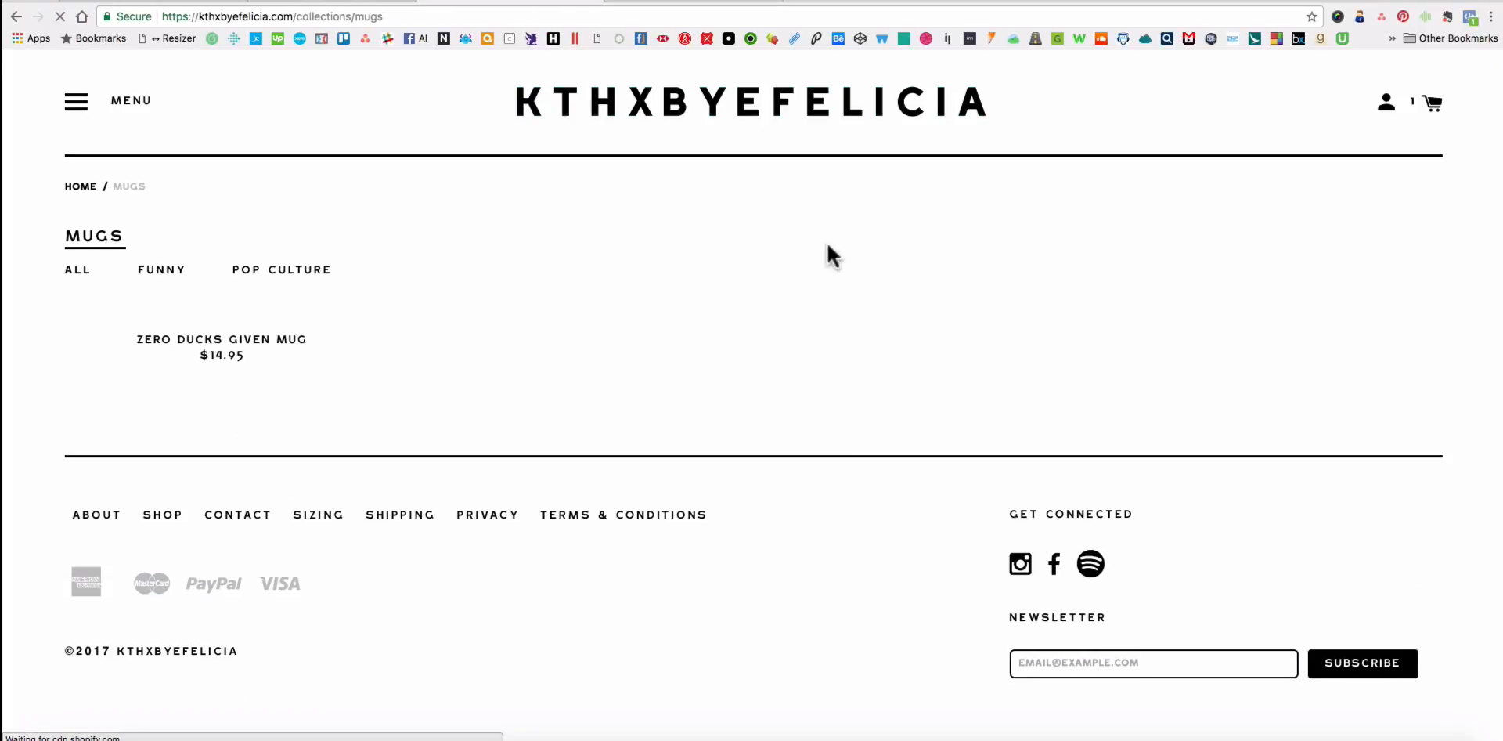
scroll(797, 275, "down", 2)
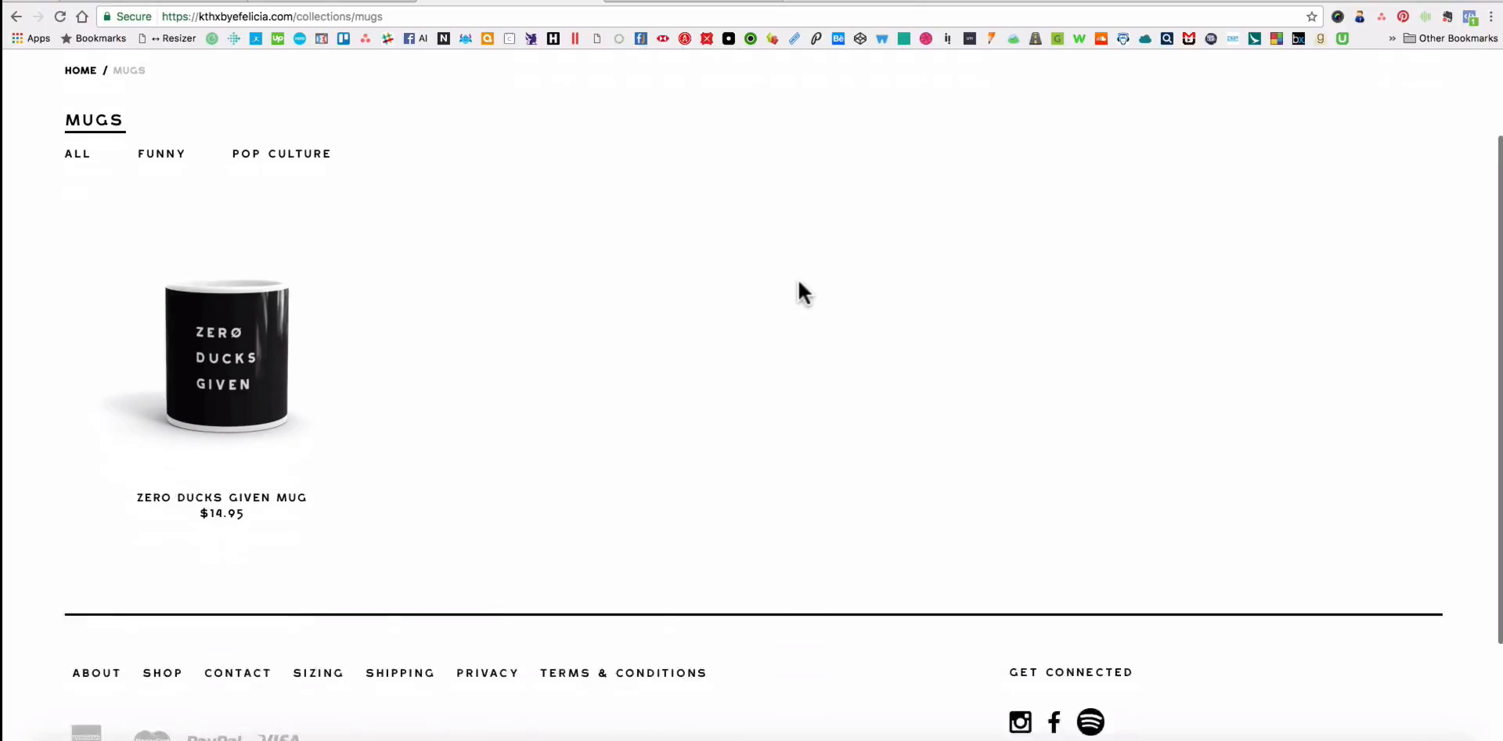
scroll(796, 275, "up", 1)
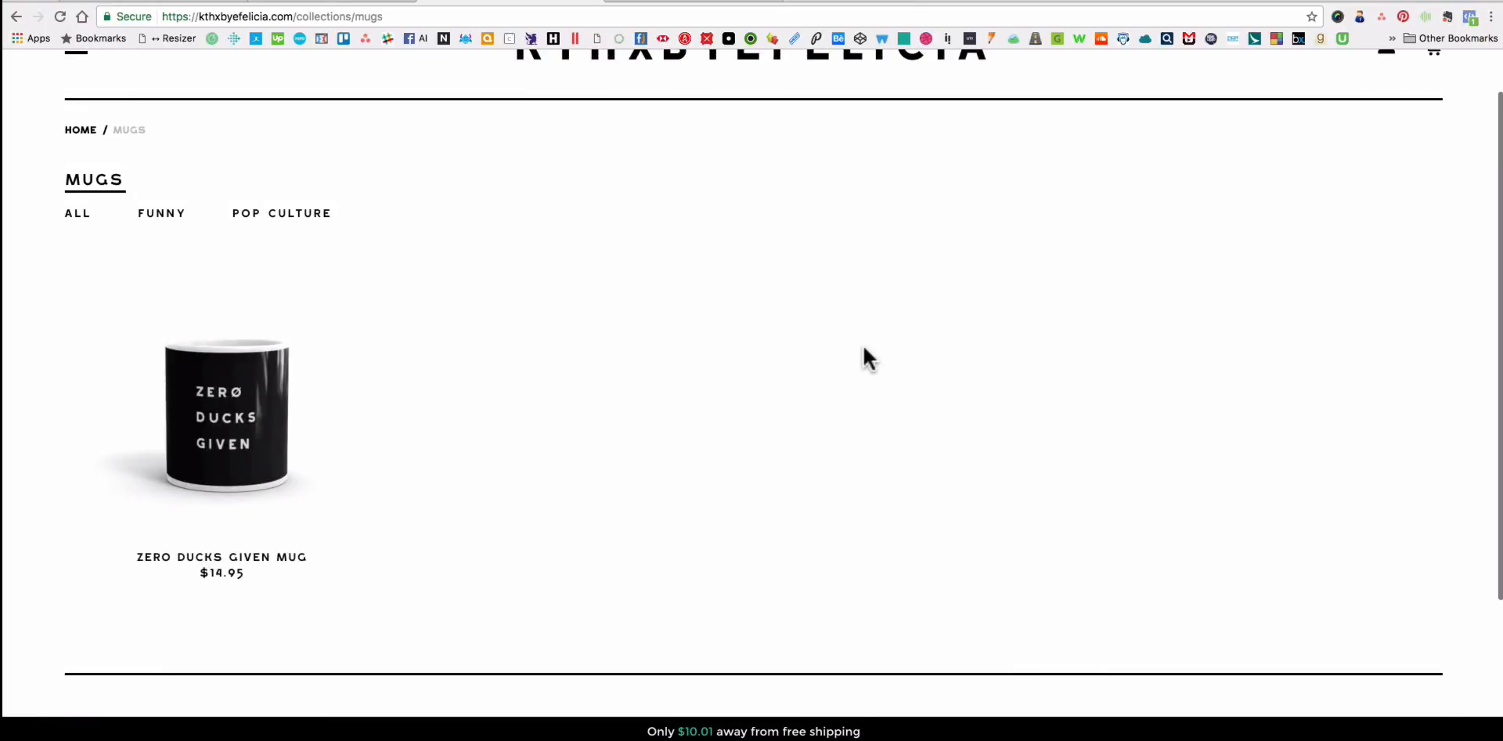
scroll(866, 360, "up", 2)
left_click(728, 3)
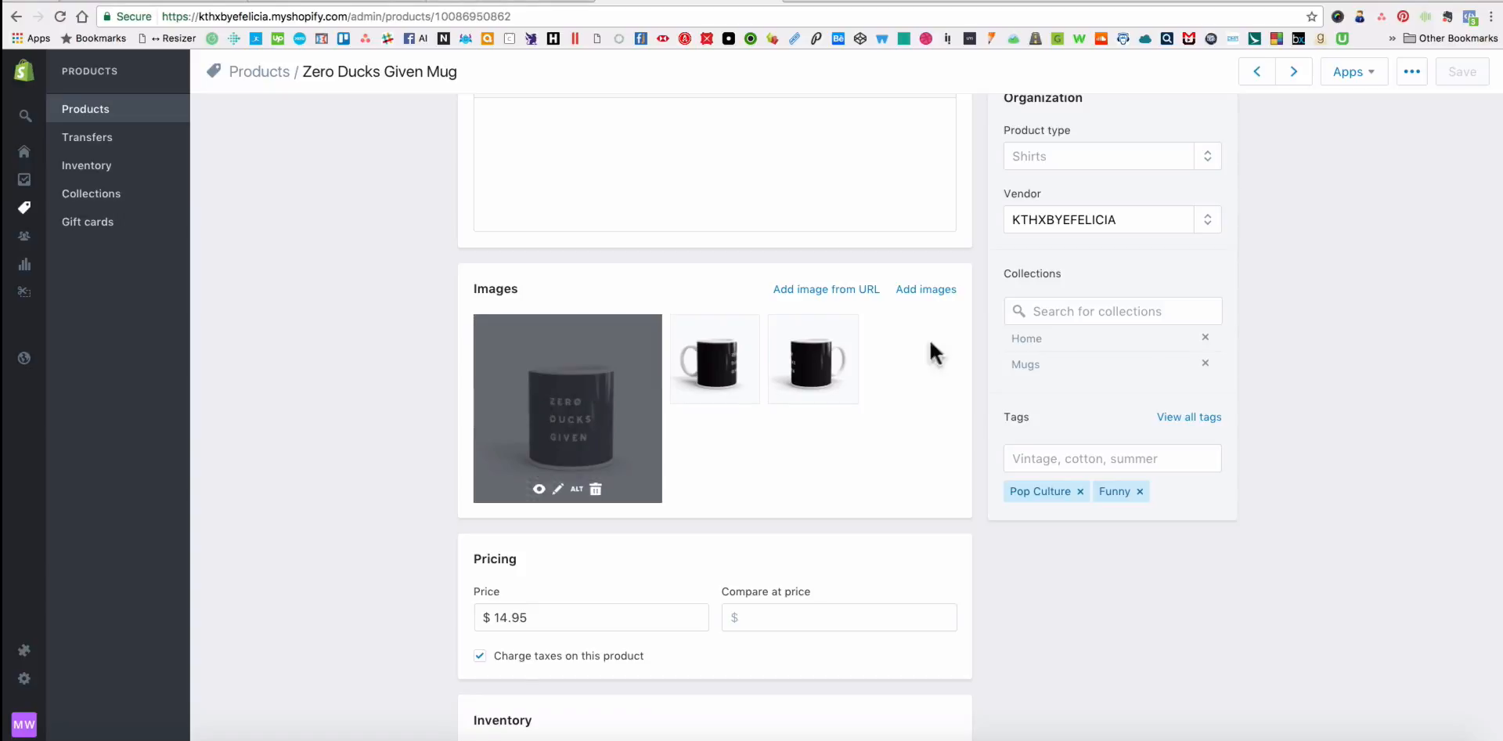
left_click(499, 4)
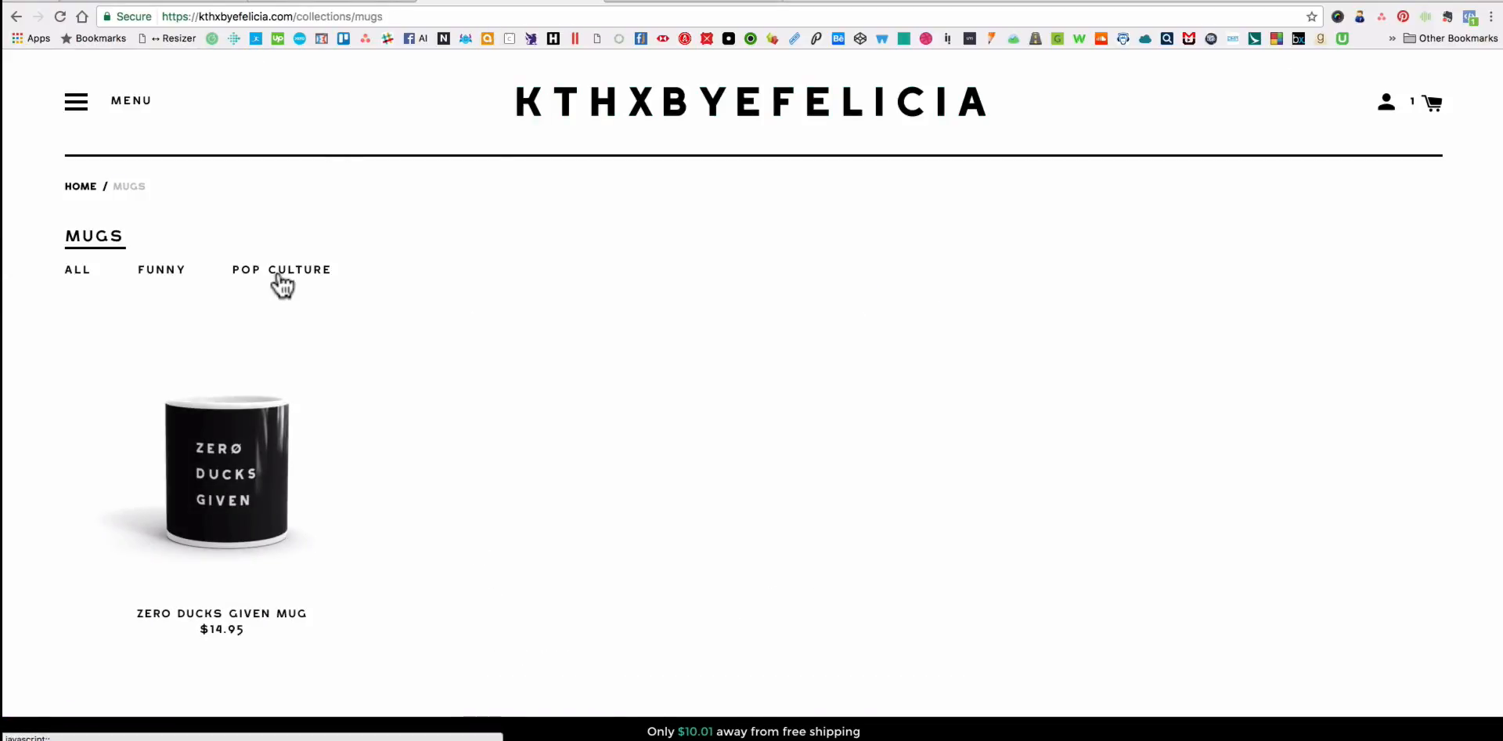
Open the storefront's home page and look through the T-shirts listed in the shop.
left_click(77, 108)
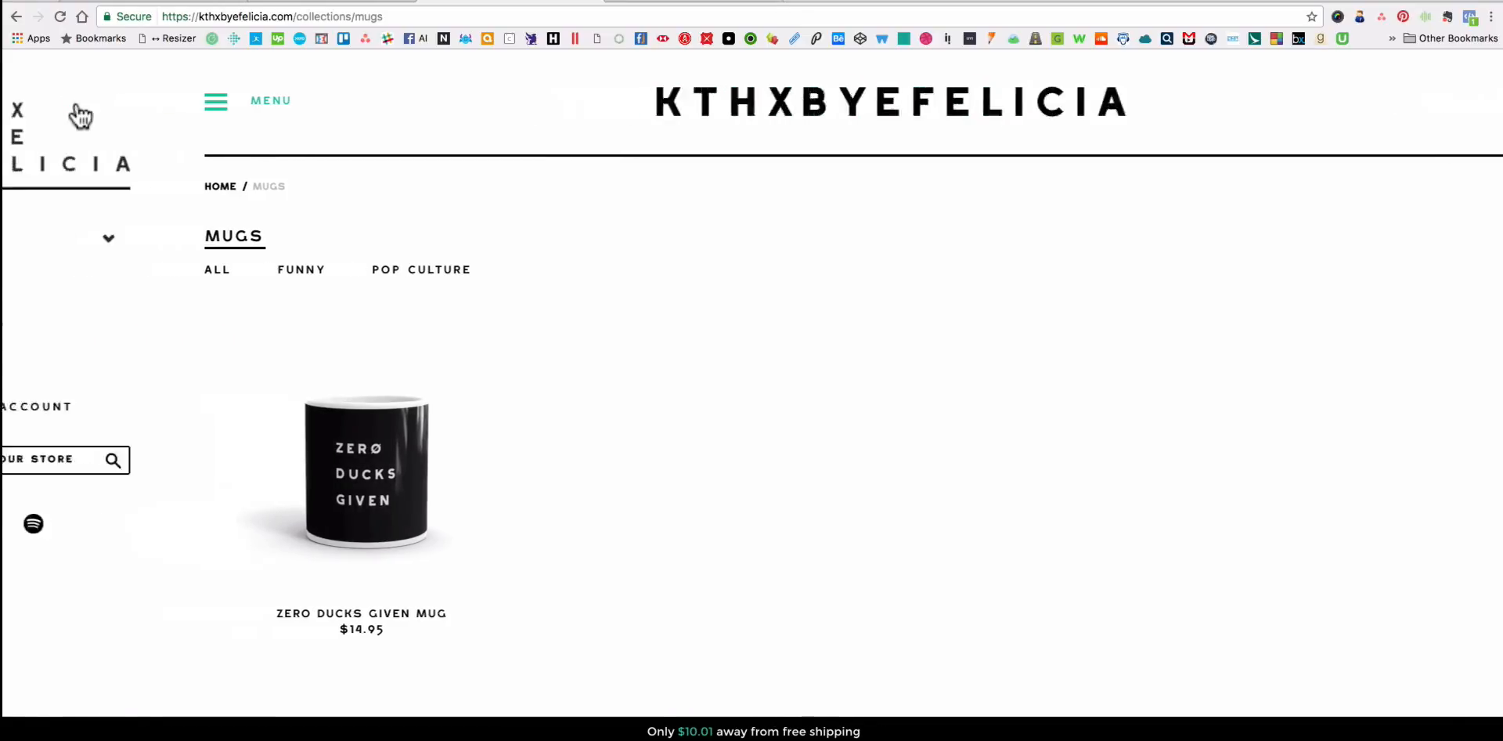
left_click(588, 116)
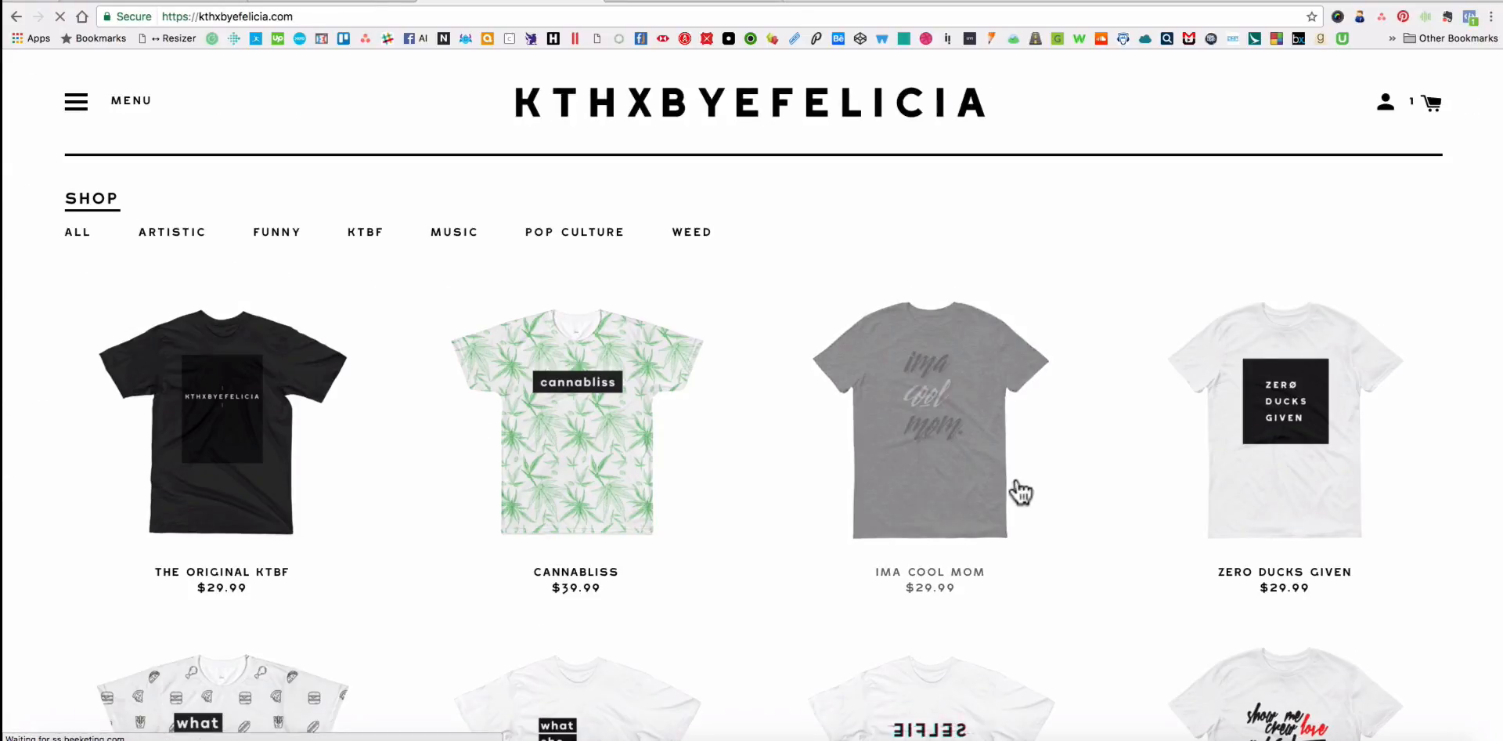
scroll(1022, 492, "down", 2)
scroll(1030, 489, "down", 2)
scroll(1265, 416, "up", 4)
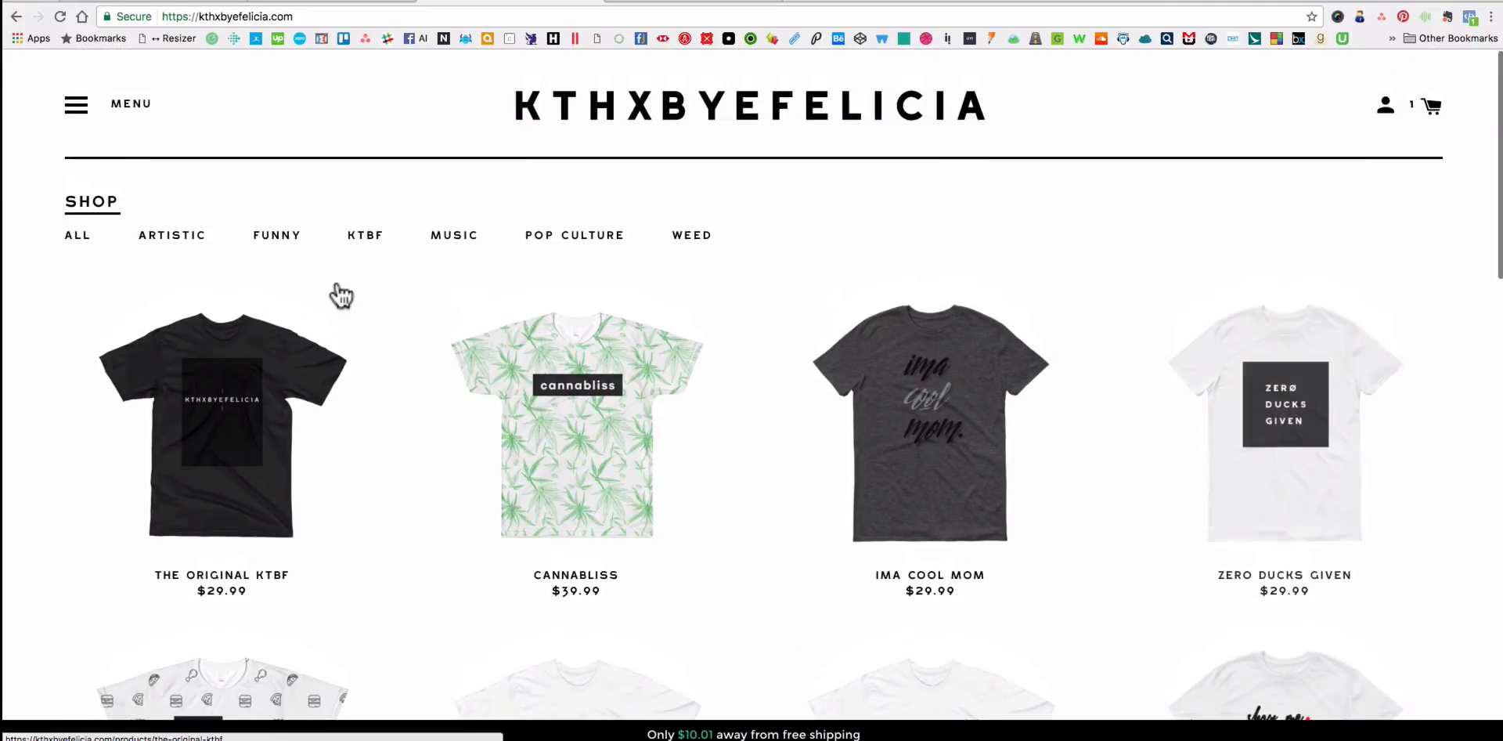
scroll(1315, 500, "down", 4)
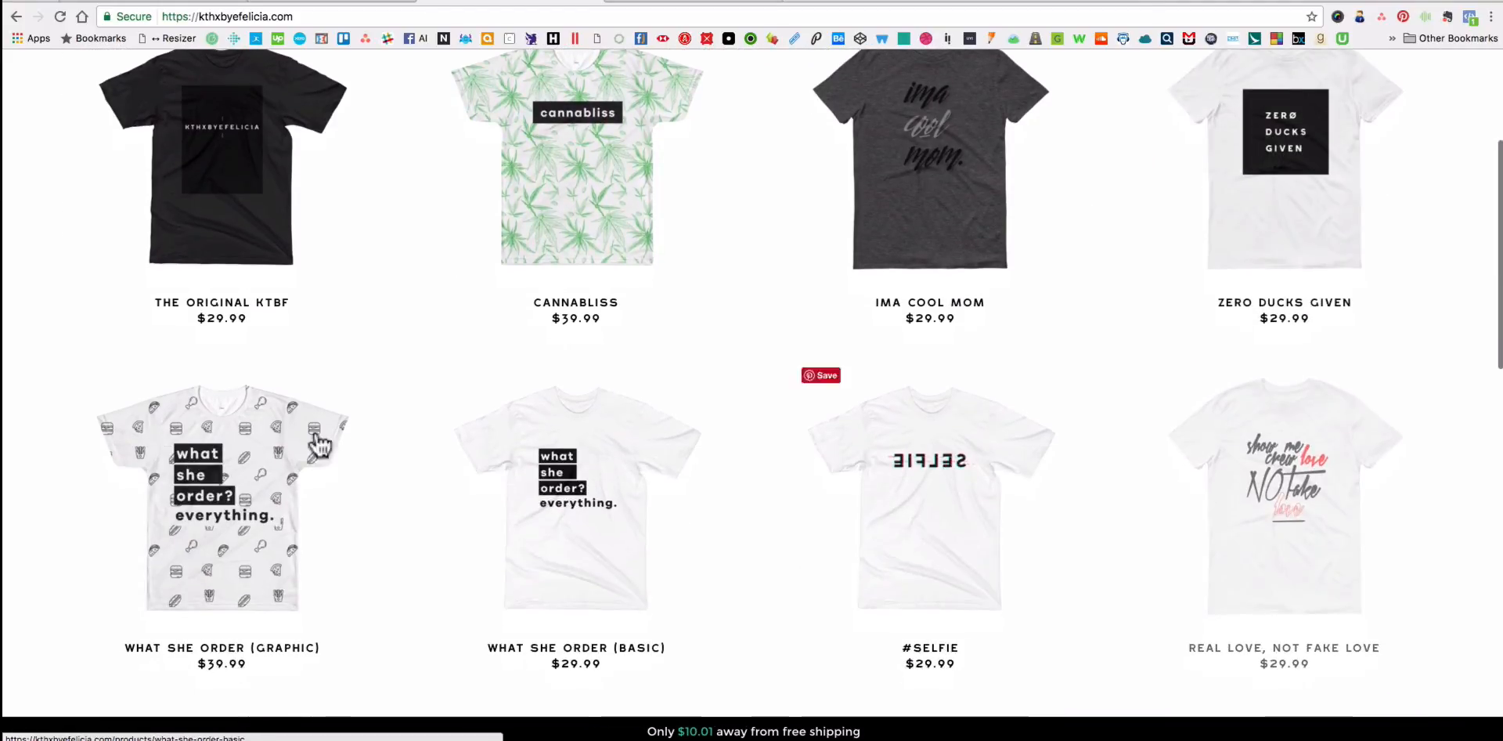
scroll(1171, 457, "down", 3)
scroll(1221, 362, "up", 5)
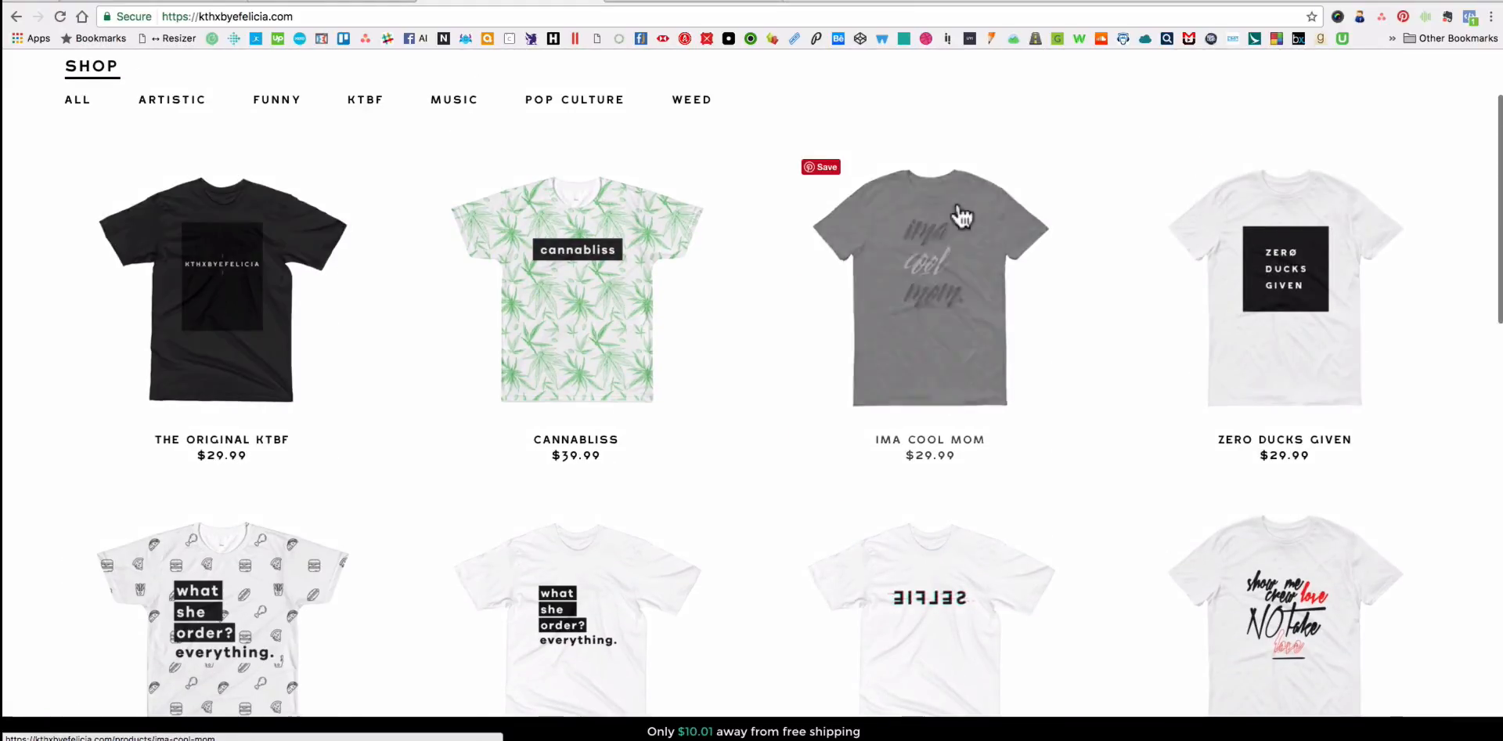
scroll(926, 179, "up", 2)
Return to the mug's admin page and examine the additional product actions, Duplicate and View, without choosing one.
left_click(706, 2)
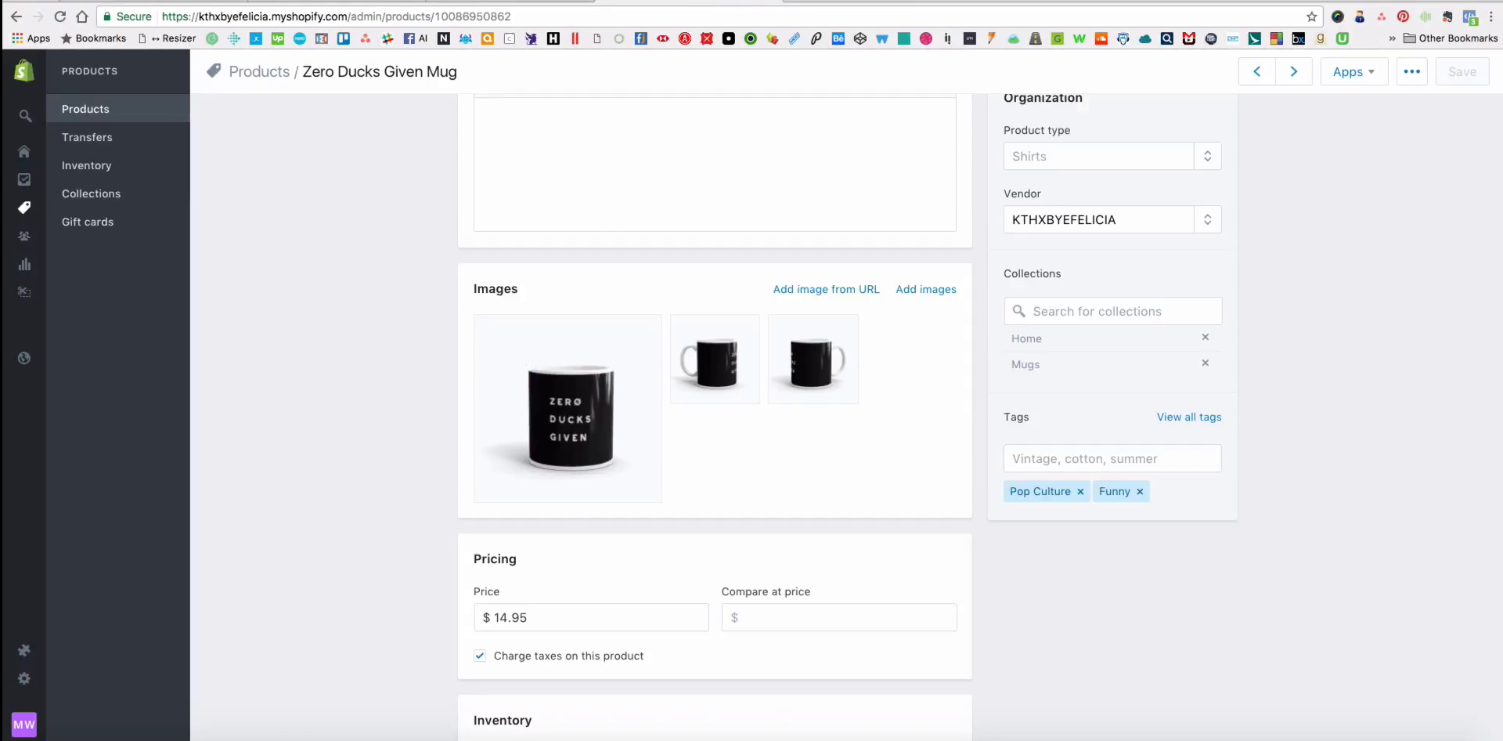
scroll(701, 506, "up", 3)
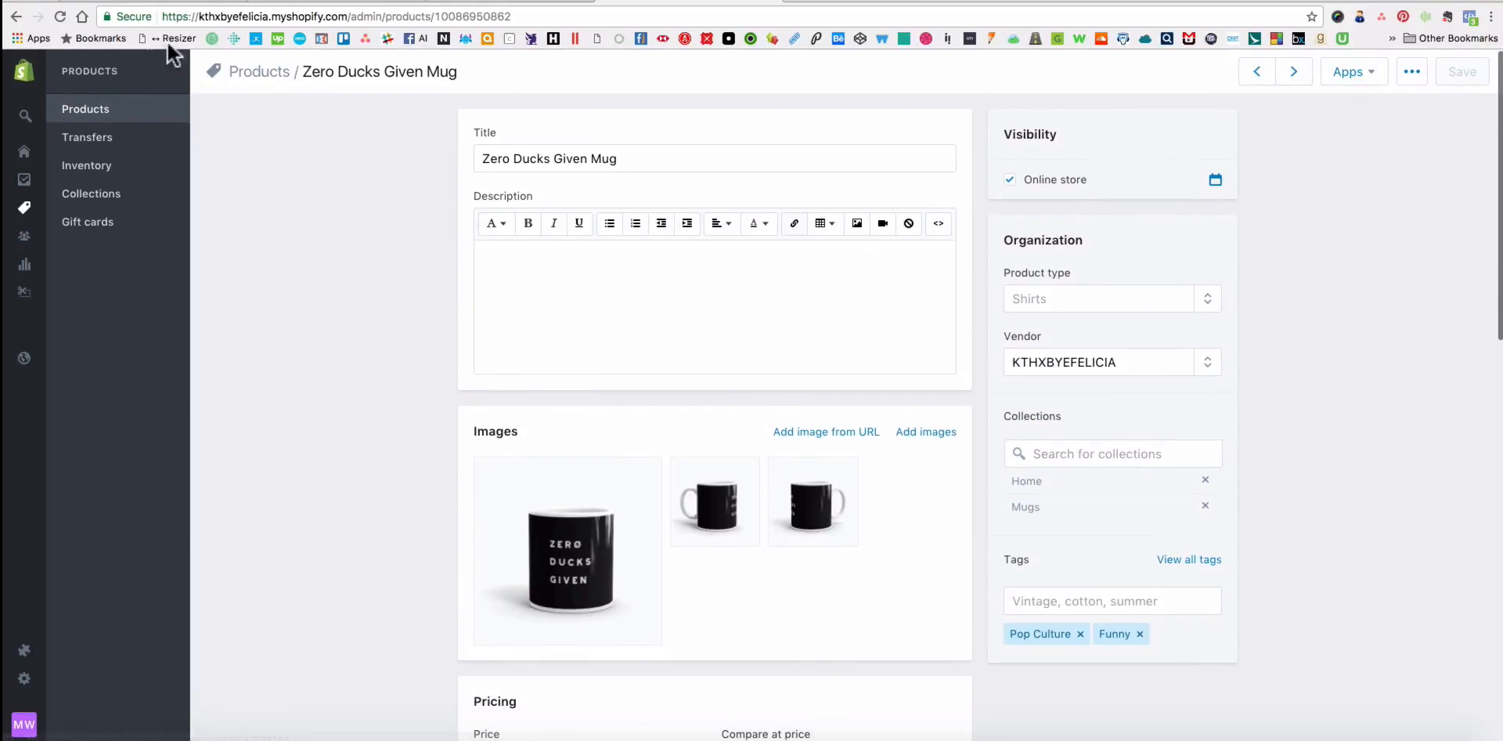
left_click(1412, 71)
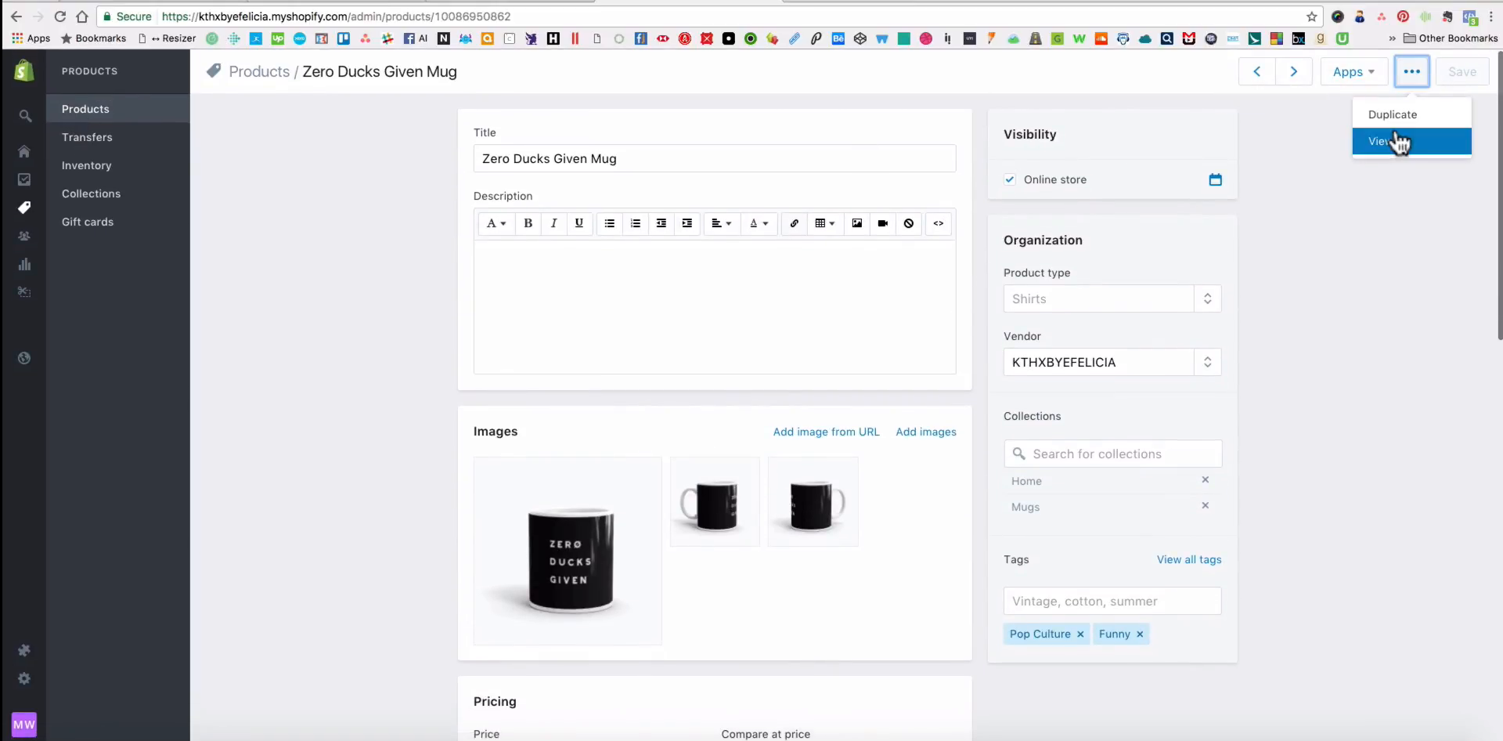
left_click(1345, 223)
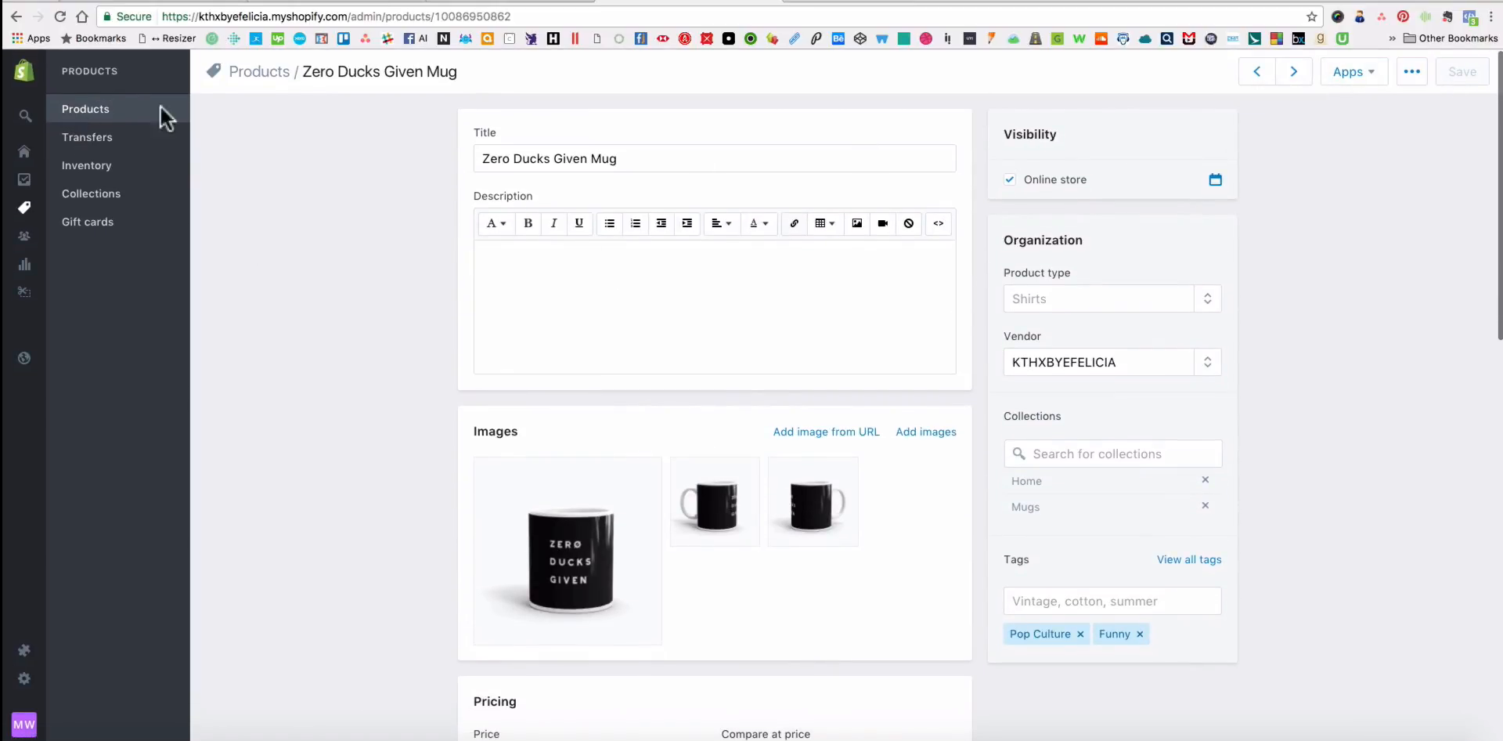
Open the list of all products in the store admin and look it over.
left_click(85, 110)
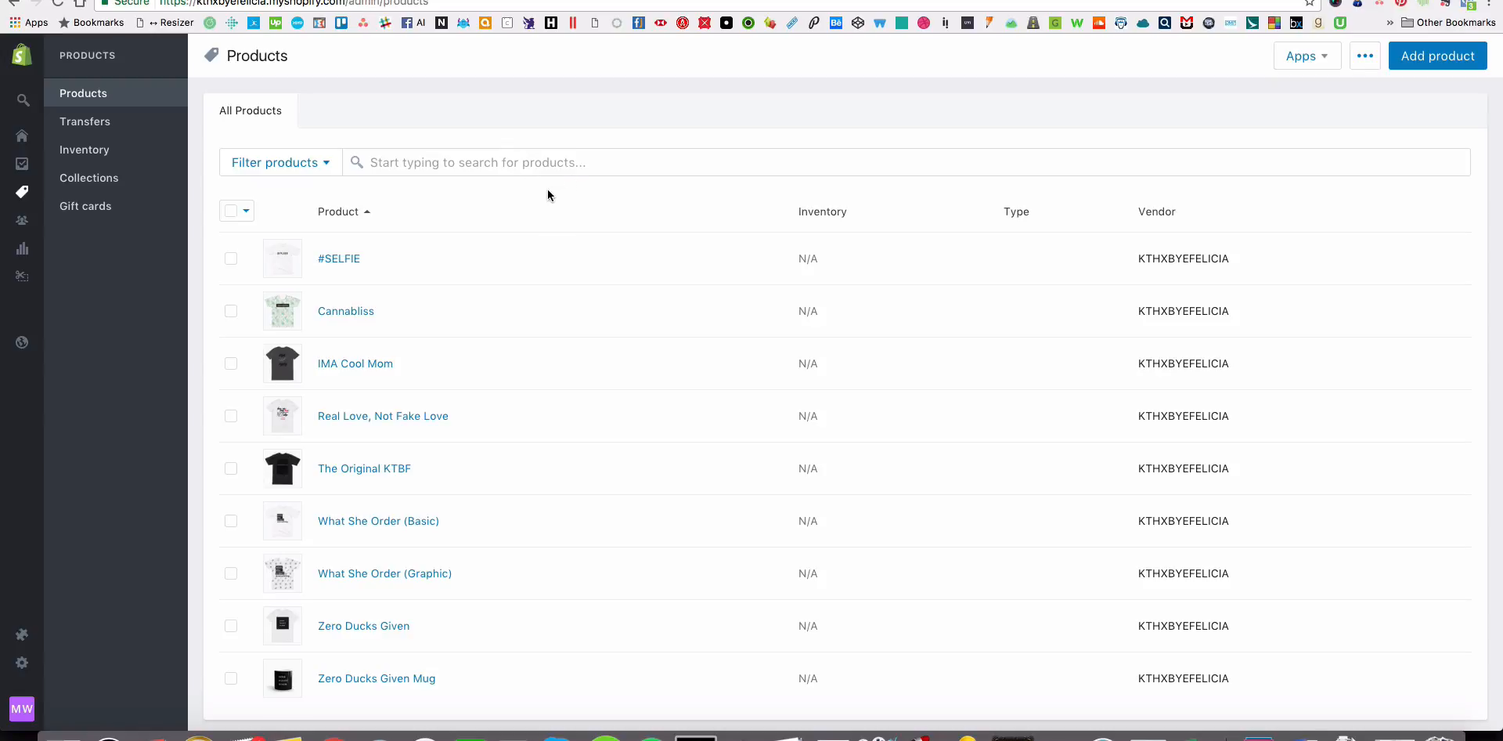
scroll(572, 249, "down", 3)
scroll(572, 248, "up", 3)
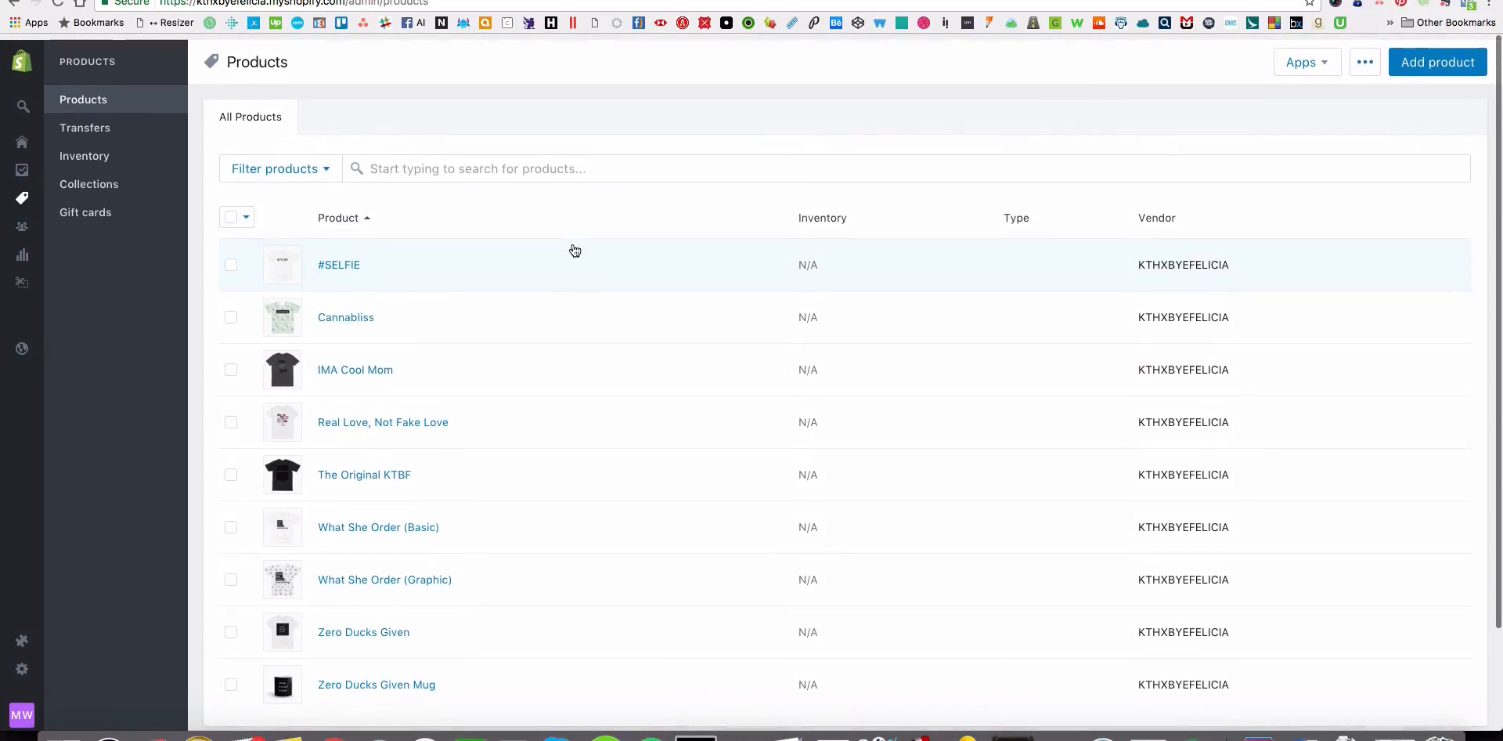
Switch to Finder, open the KTBF folder inside Tshirt Design, and move the window aside to uncover the product list.
key("super+Tab")
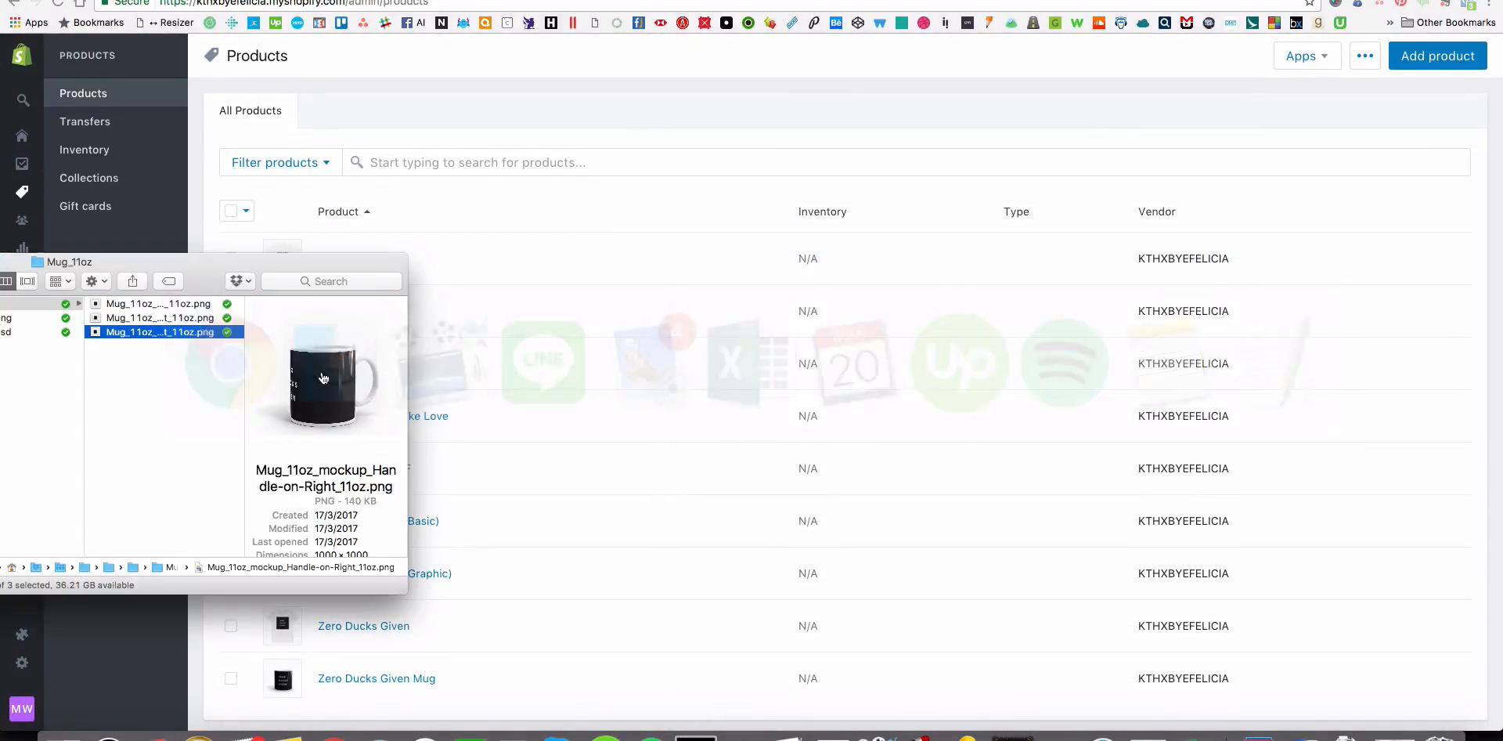
left_click_drag(200, 264, 231, 235)
scroll(158, 337, "left", 5)
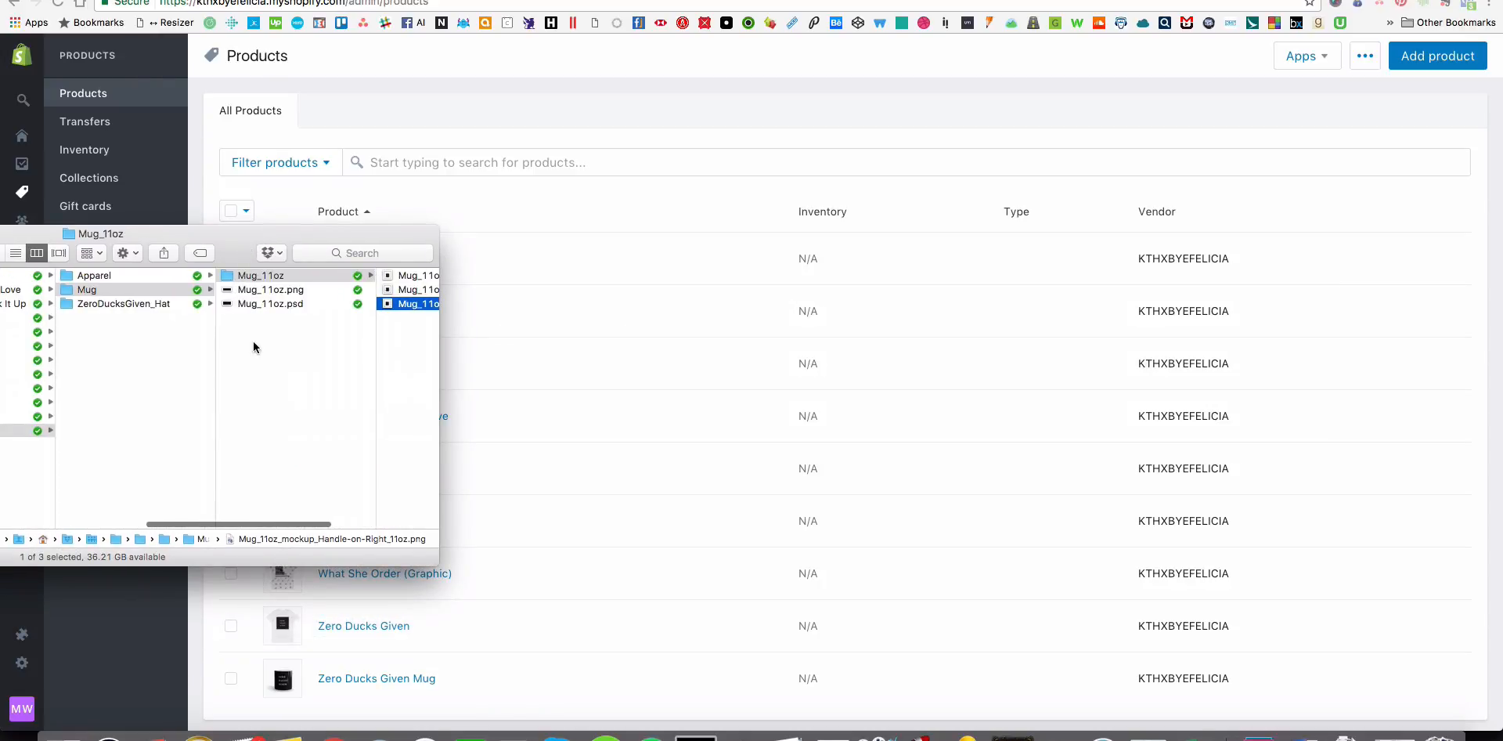
scroll(279, 338, "left", 3)
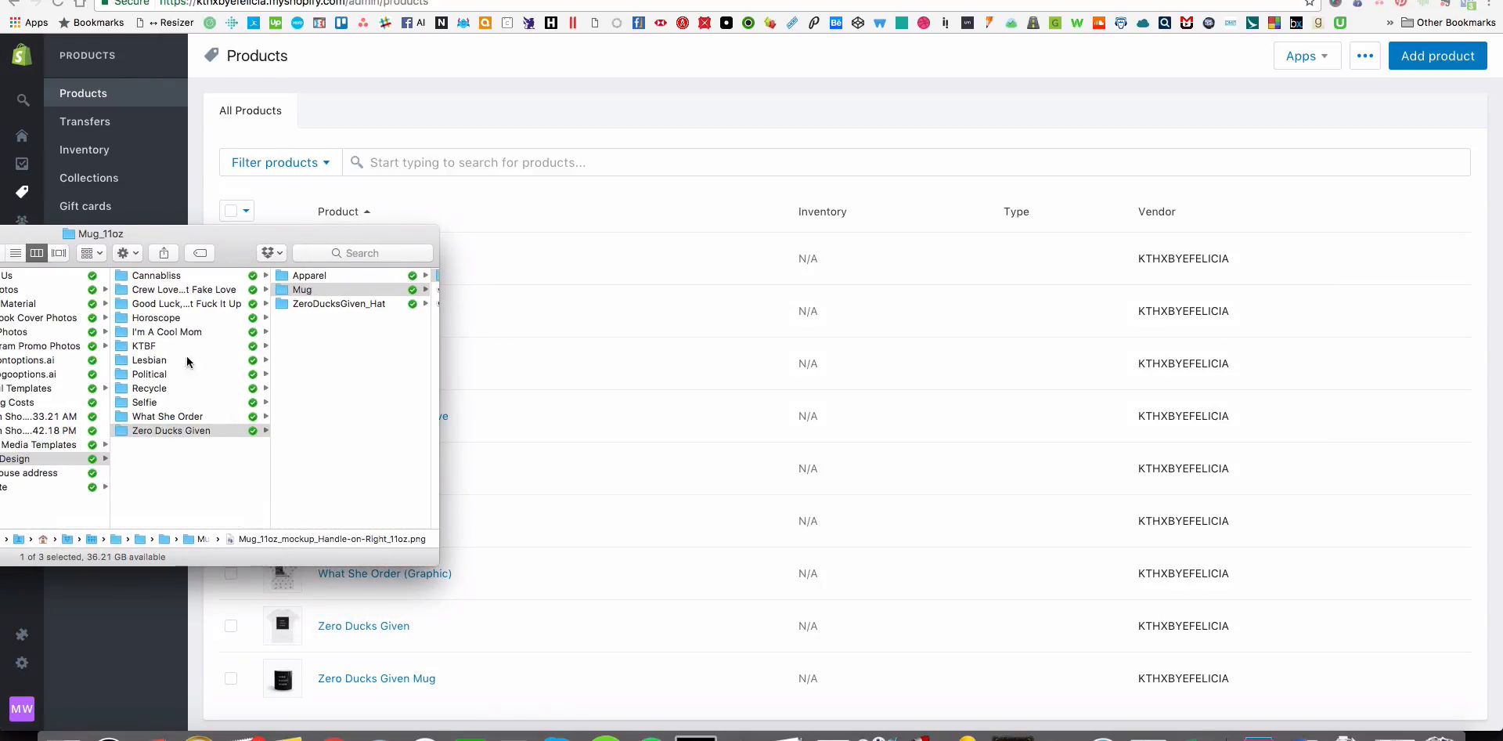
left_click(166, 345)
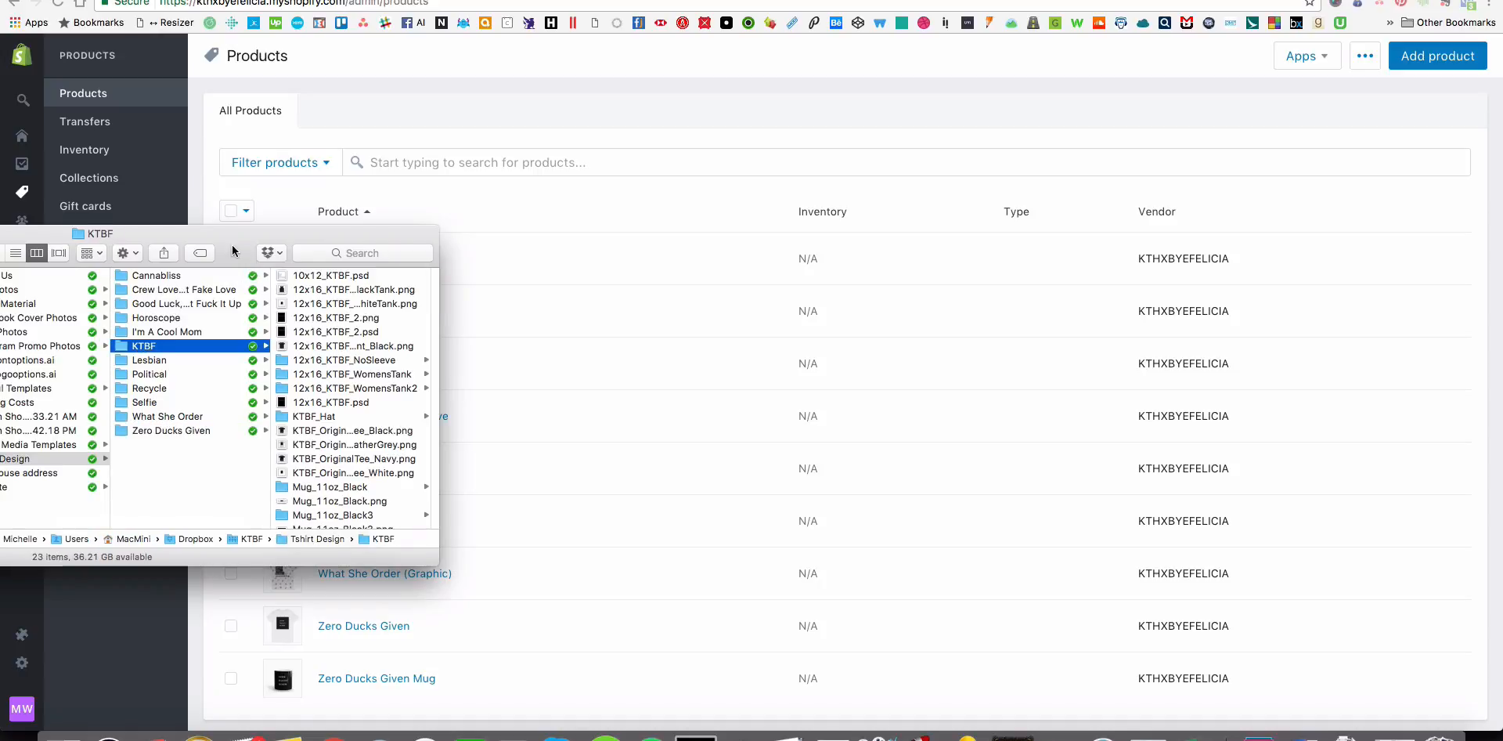
left_click_drag(232, 244, 86, 276)
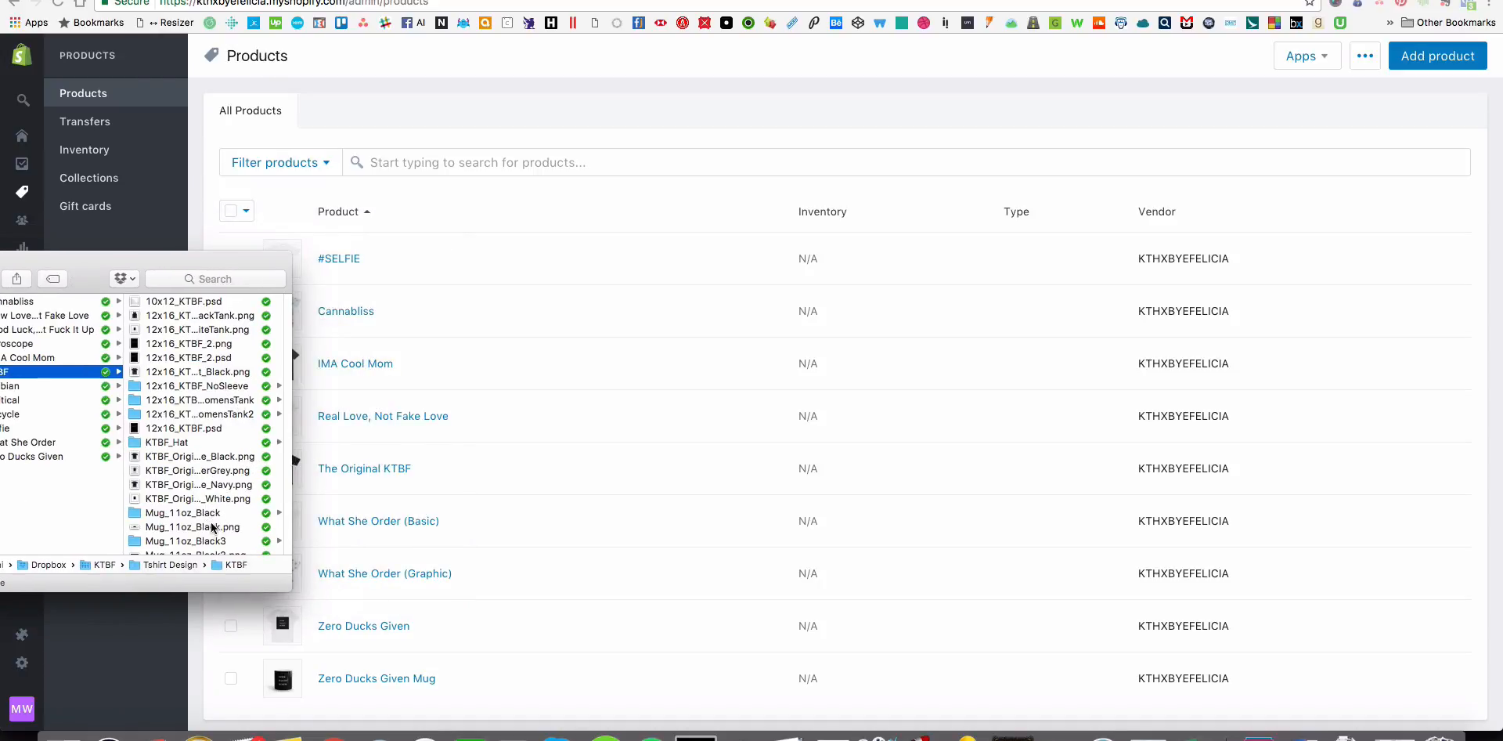
Open the Mug_11oz_KTBF folder and preview the front-view mug mockup image.
scroll(211, 527, "down", 5)
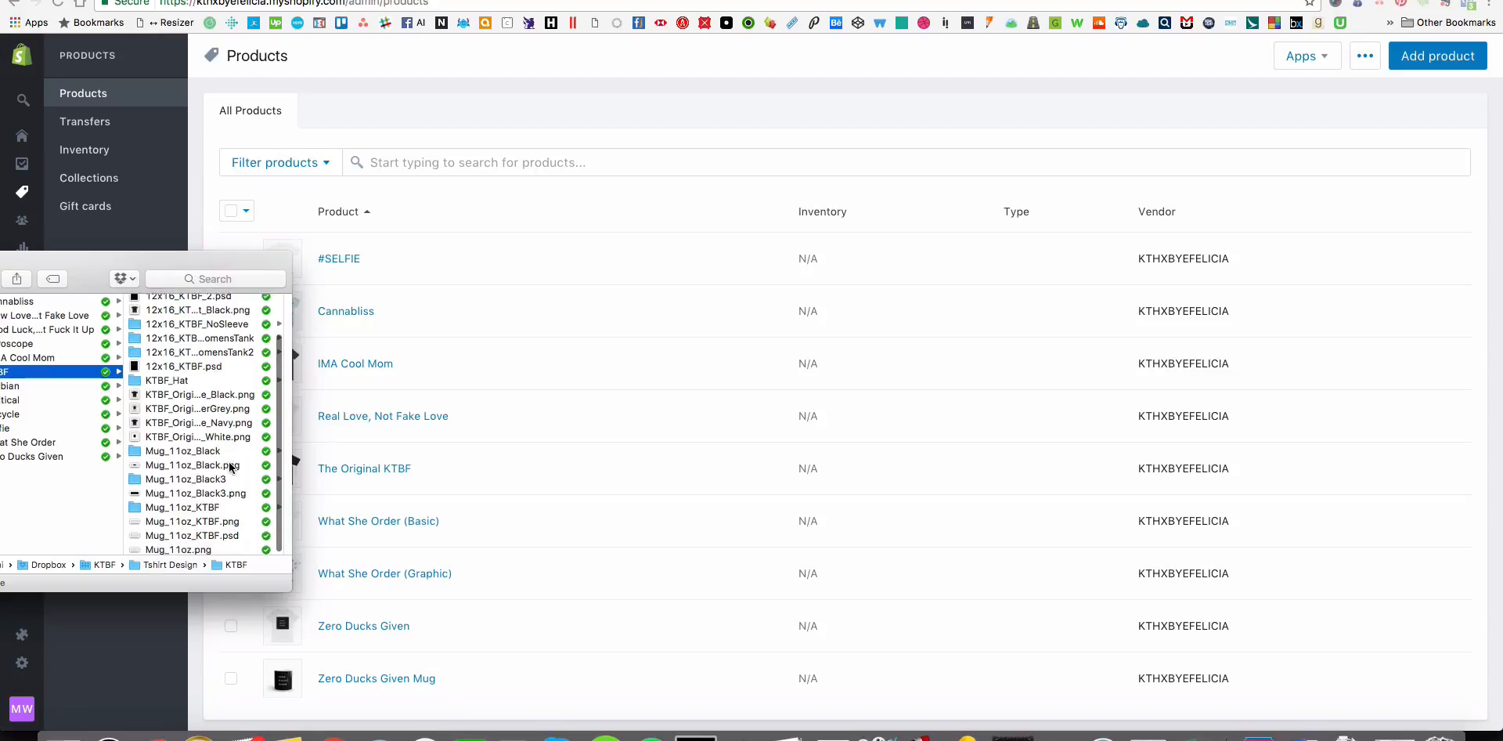
left_click(197, 507)
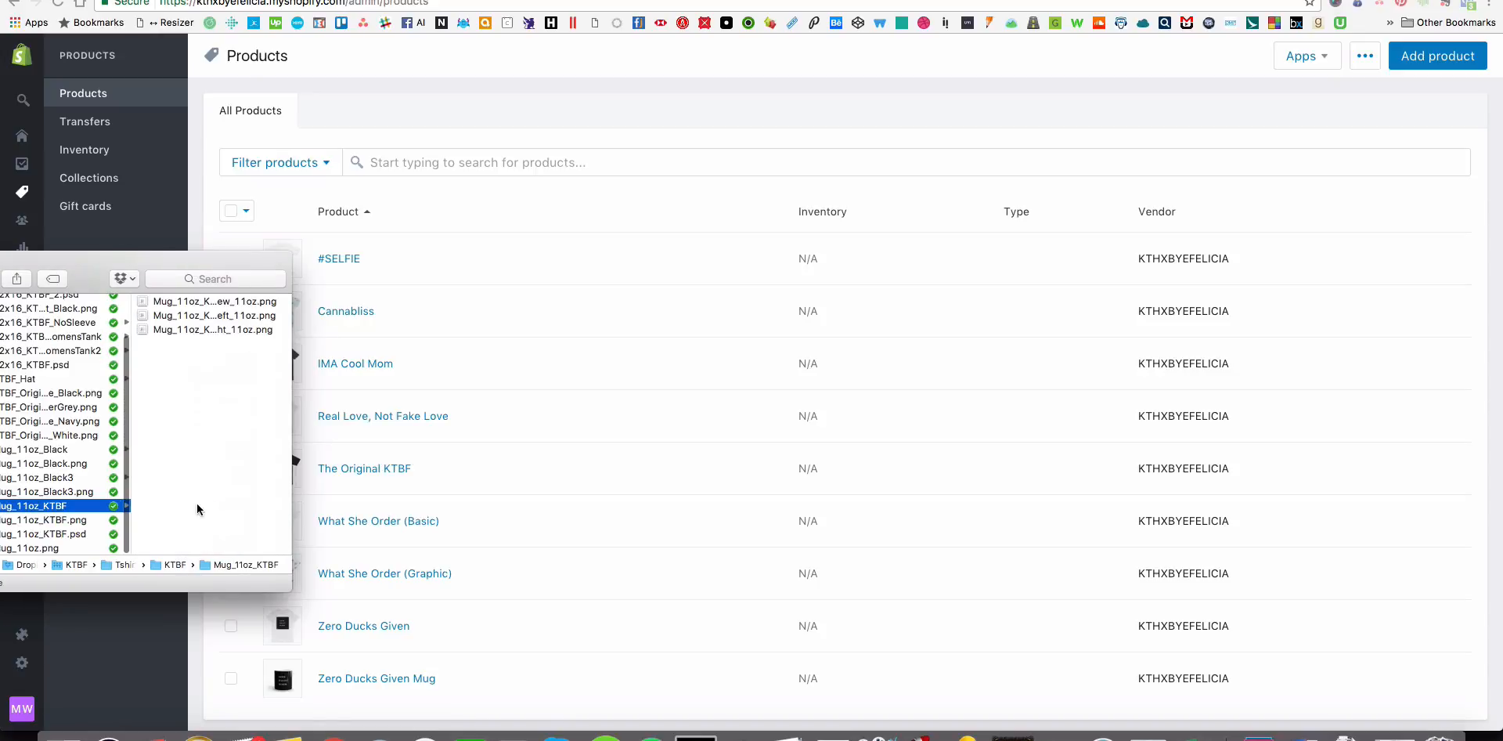
left_click(191, 301)
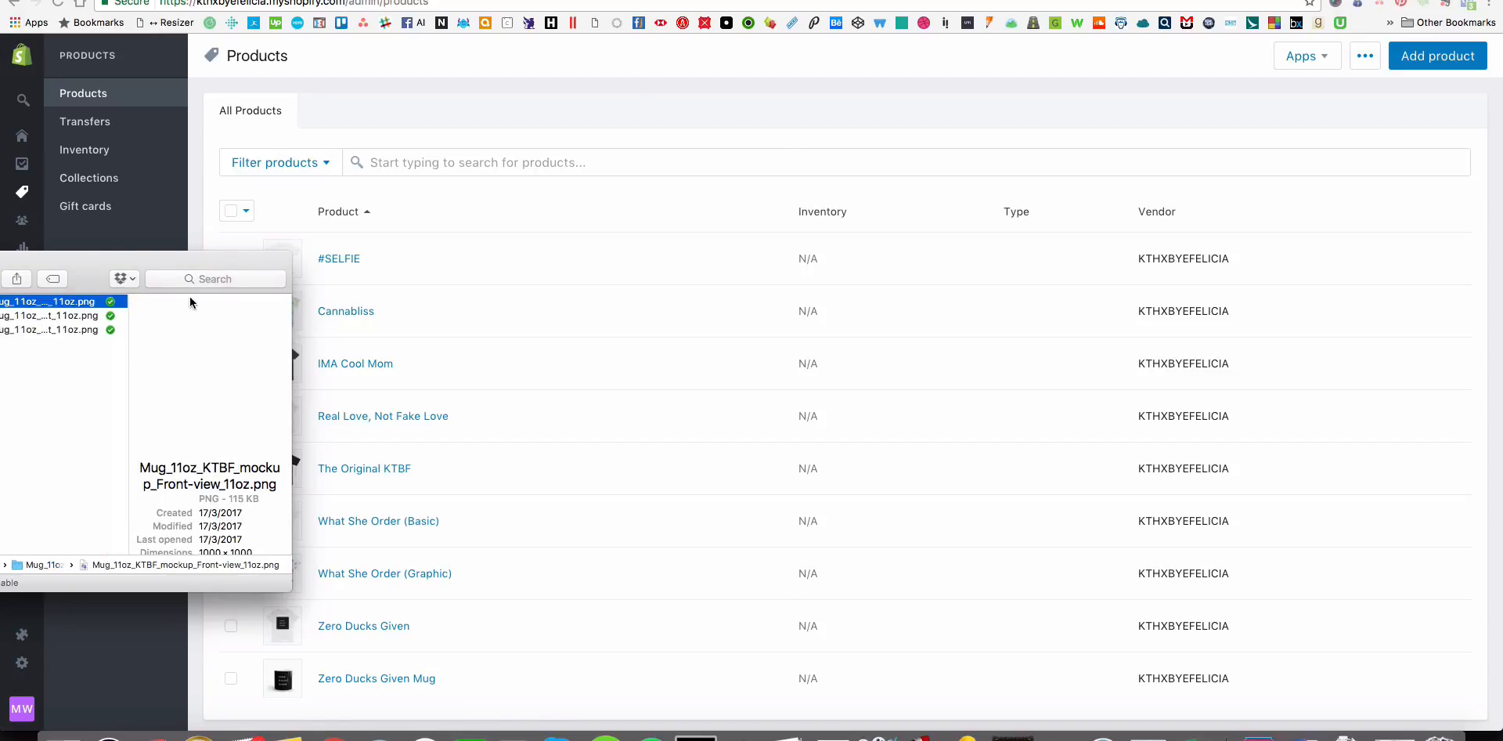
key("space")
key("space")
scroll(135, 439, "left", 5)
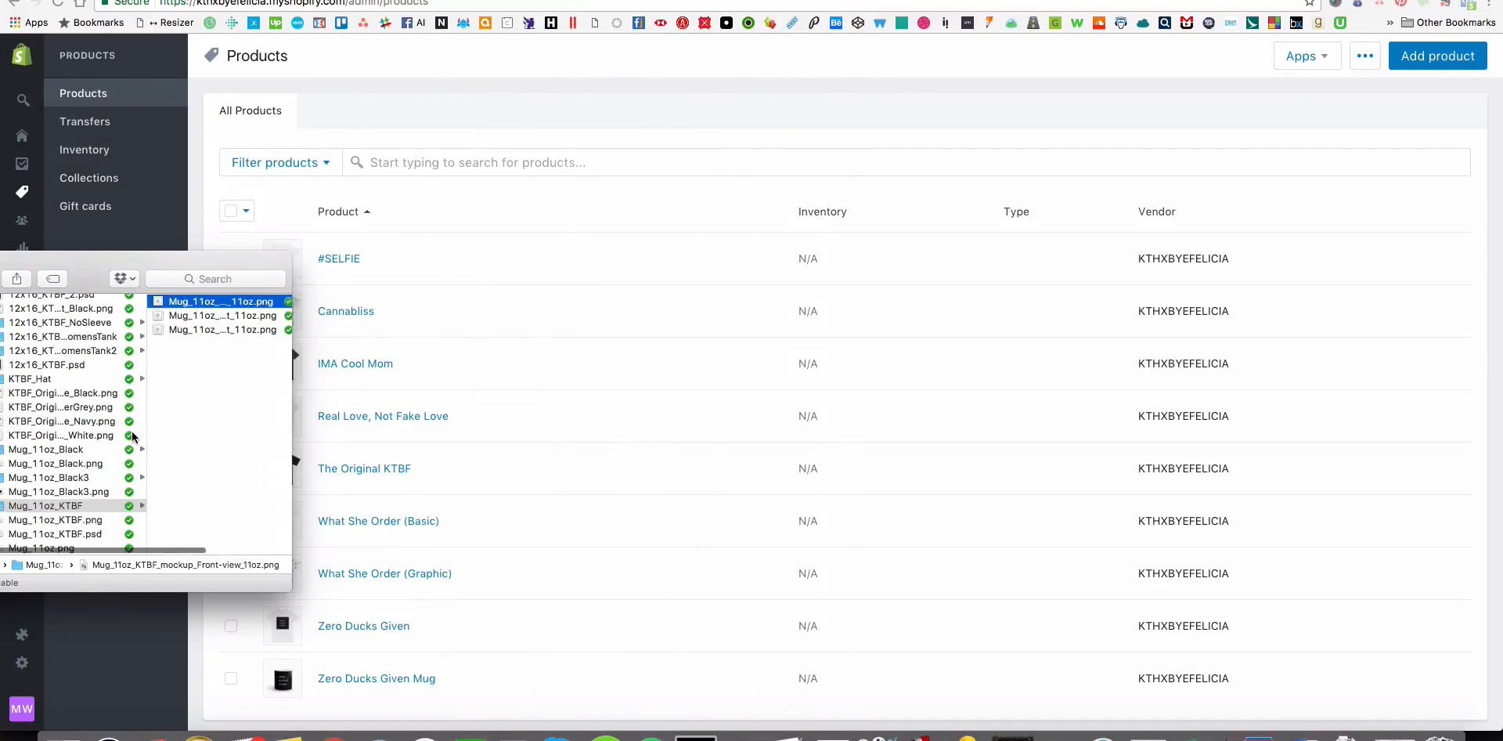
Open the Mug_11oz_Black3 folder, preview its front-view mockup, and go back to the KTBF folder's contents.
left_click(125, 479)
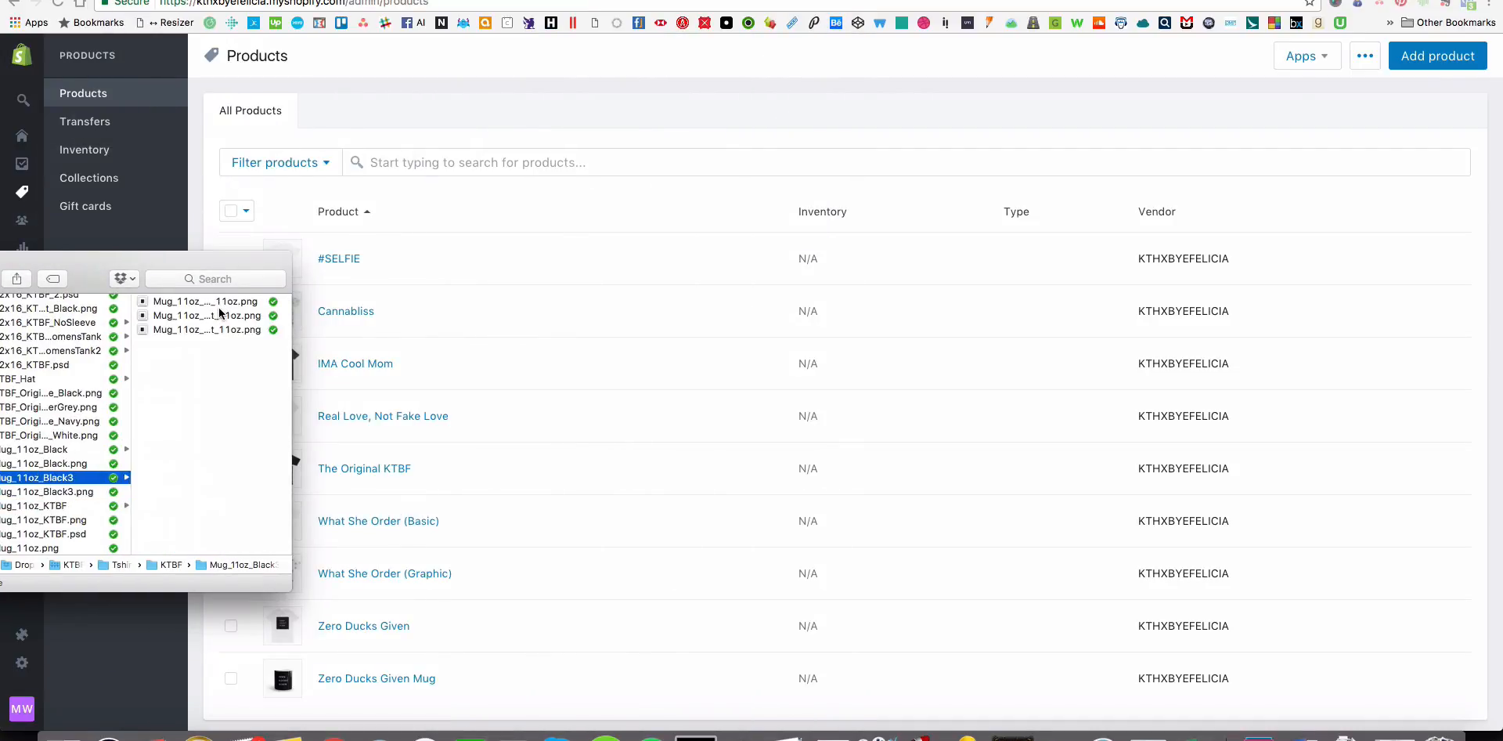
left_click(218, 301)
key("space")
Preview the front-view mug mockup image in the Mug_11oz_Black folder.
key("space")
scroll(166, 441, "left", 5)
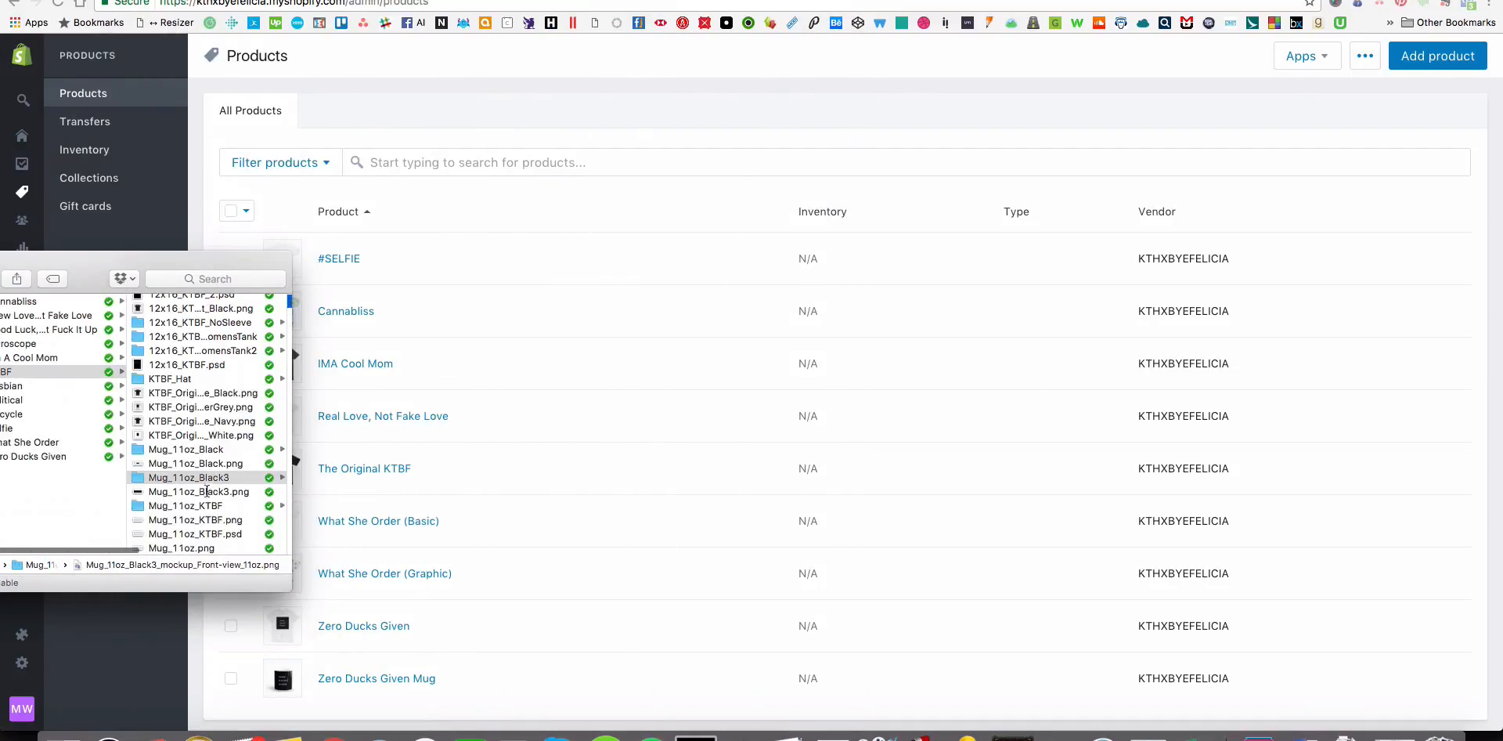
left_click(206, 451)
left_click(213, 300)
key("space")
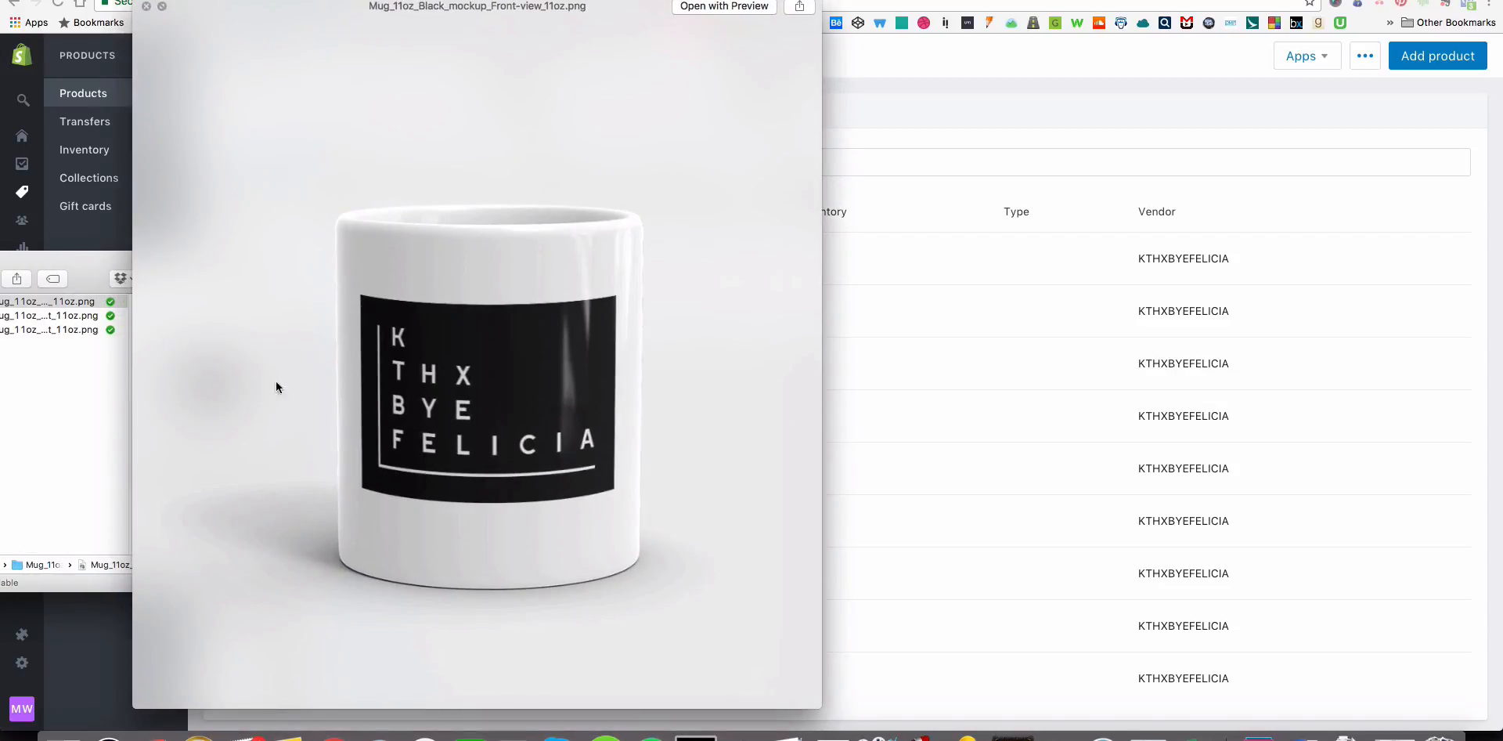
key("space")
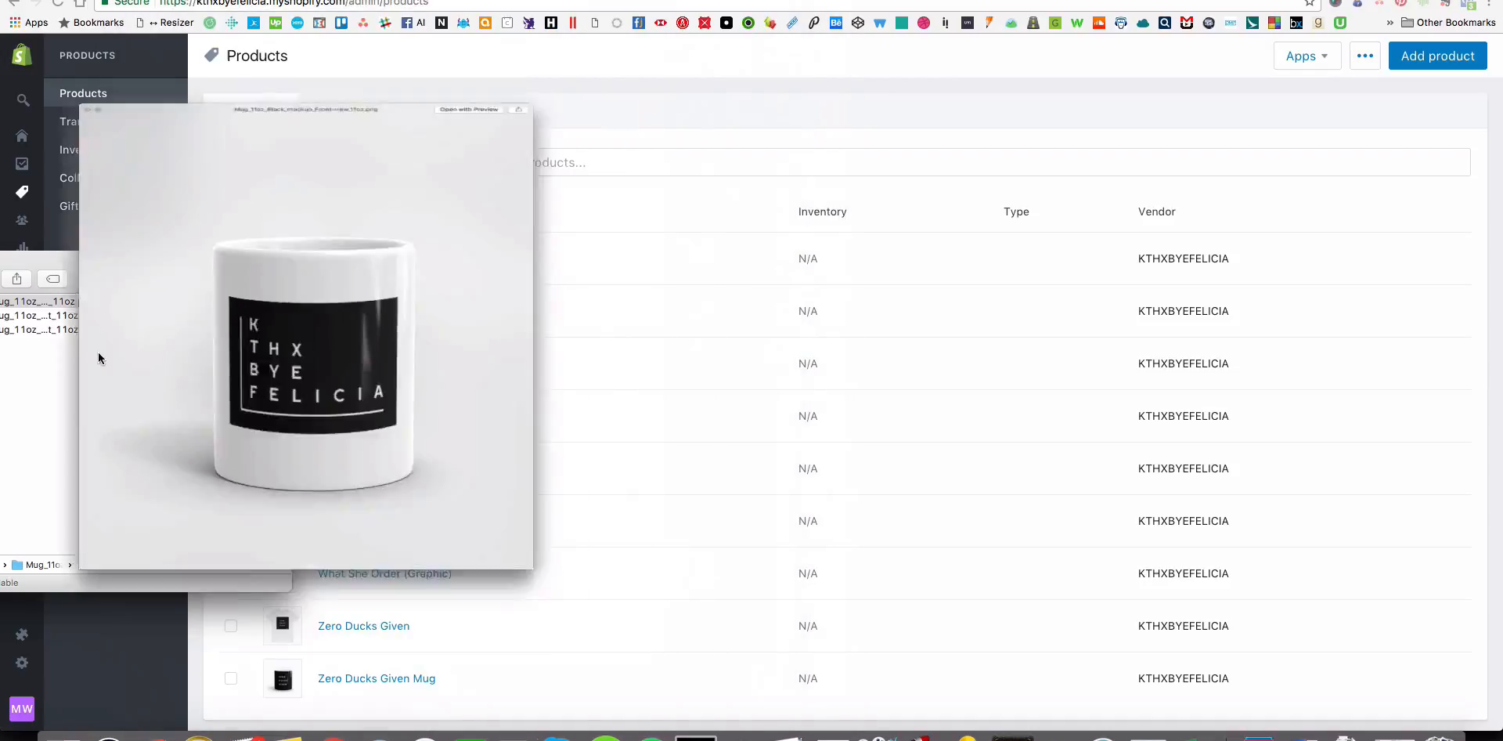
Open the Mug_11oz_Black3 folder in KTBF, and start adding a new product in the store admin.
scroll(97, 391, "left", 3)
scroll(99, 426, "down", 1)
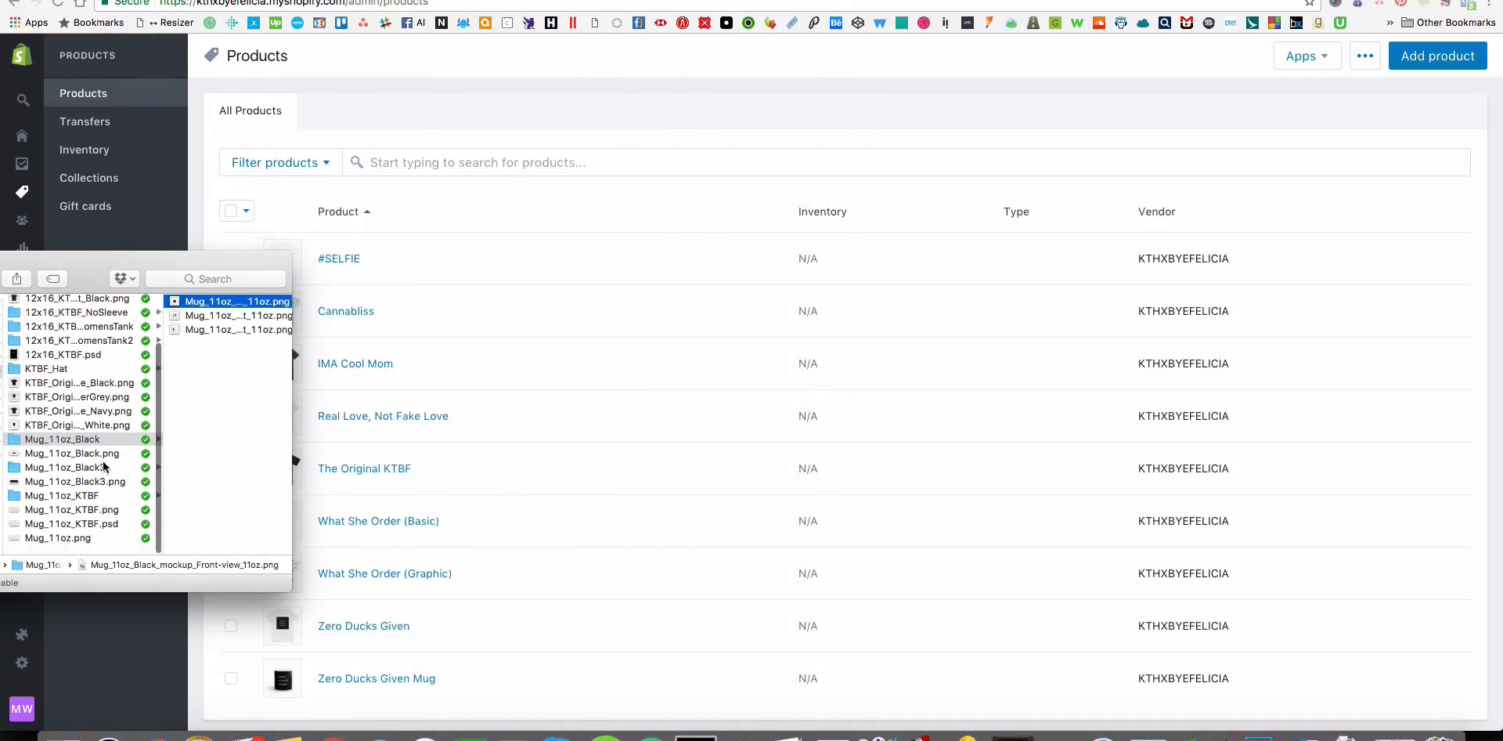
left_click(121, 466)
left_click(110, 479)
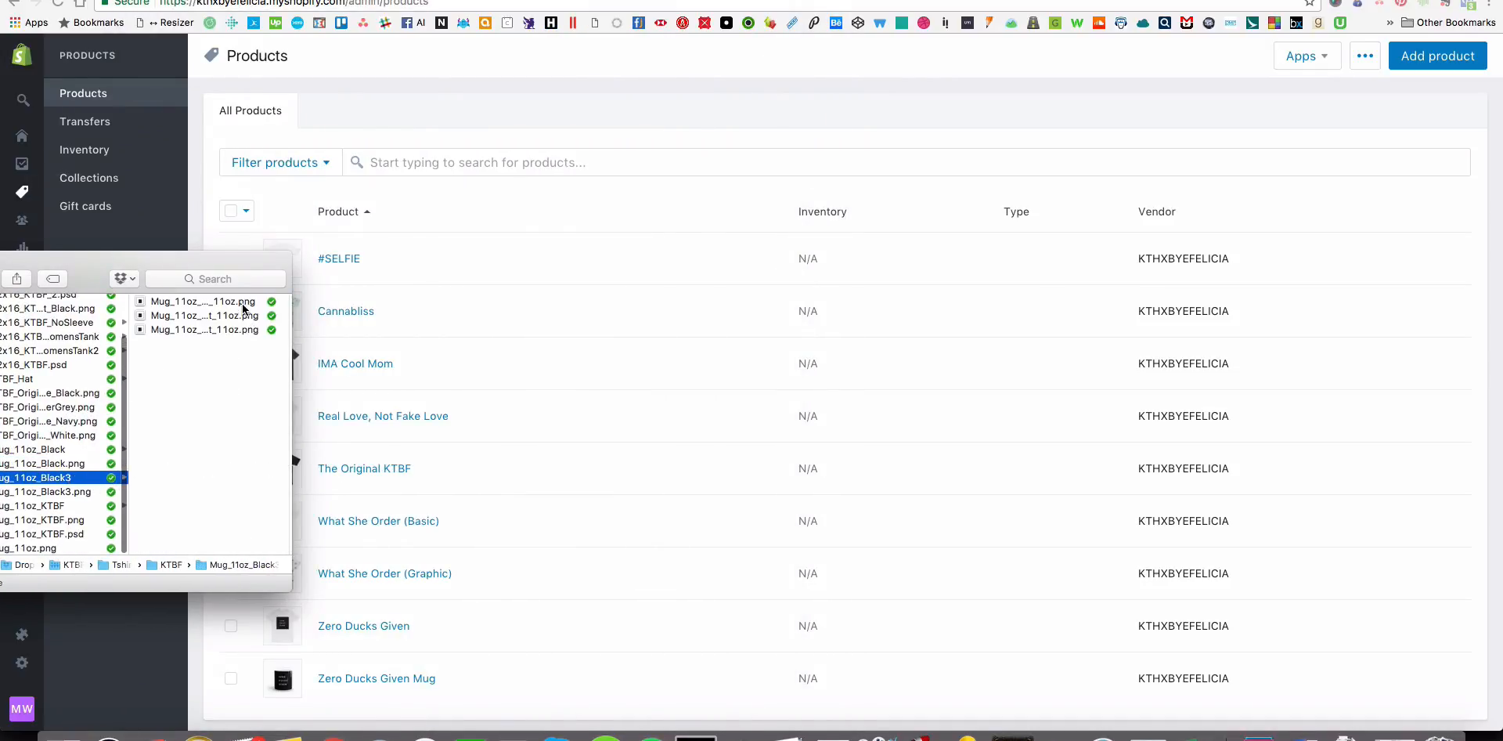
left_click(1312, 127)
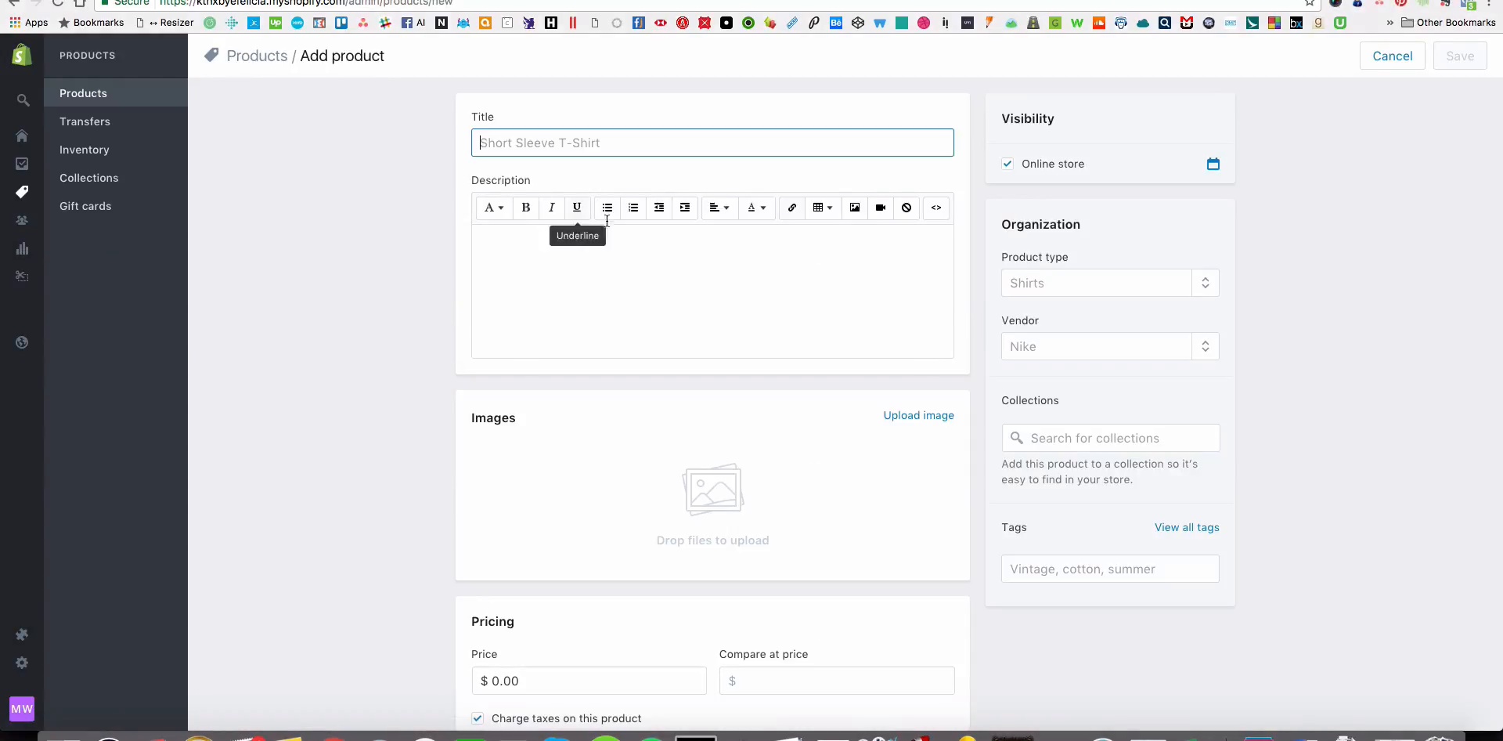
type("KT")
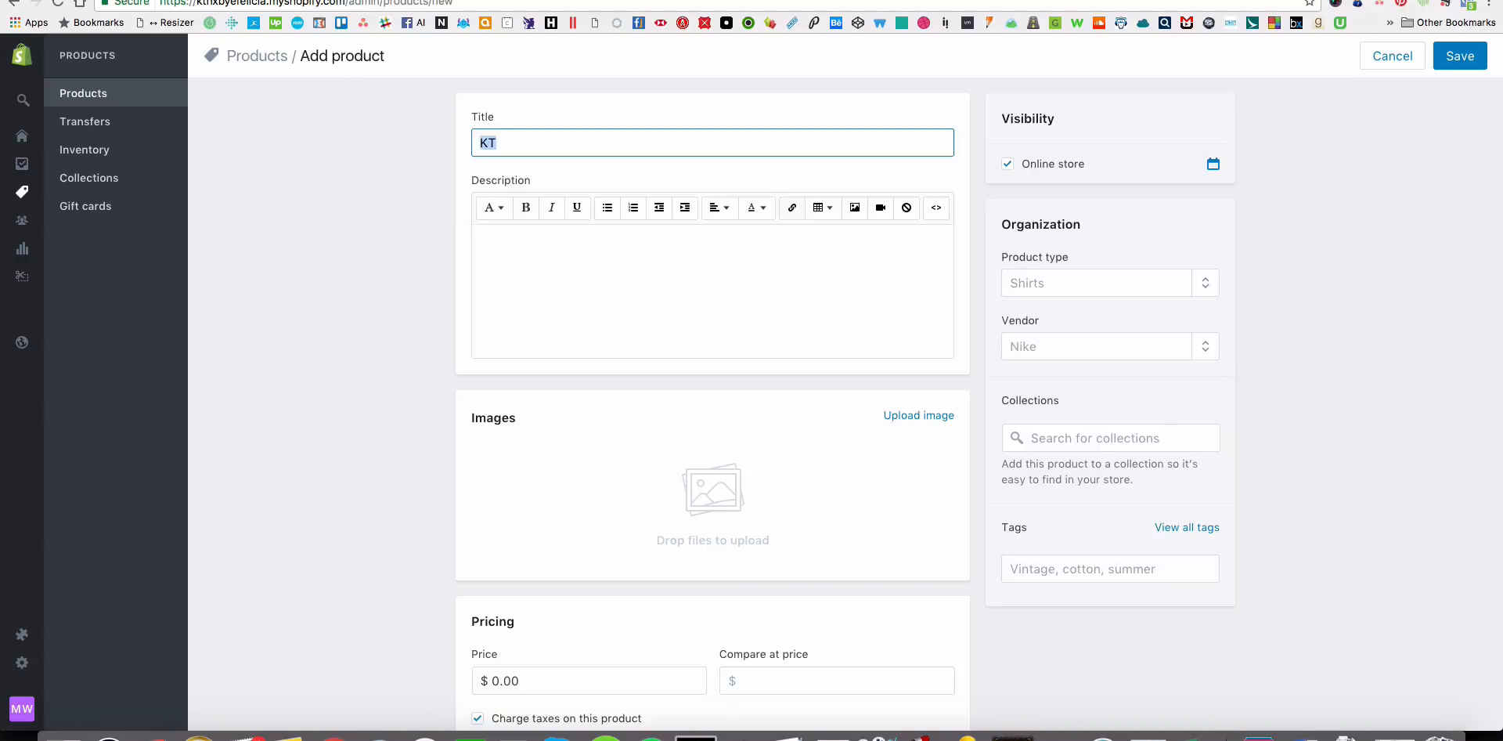
key("BackSpace")
key("BackSpace")
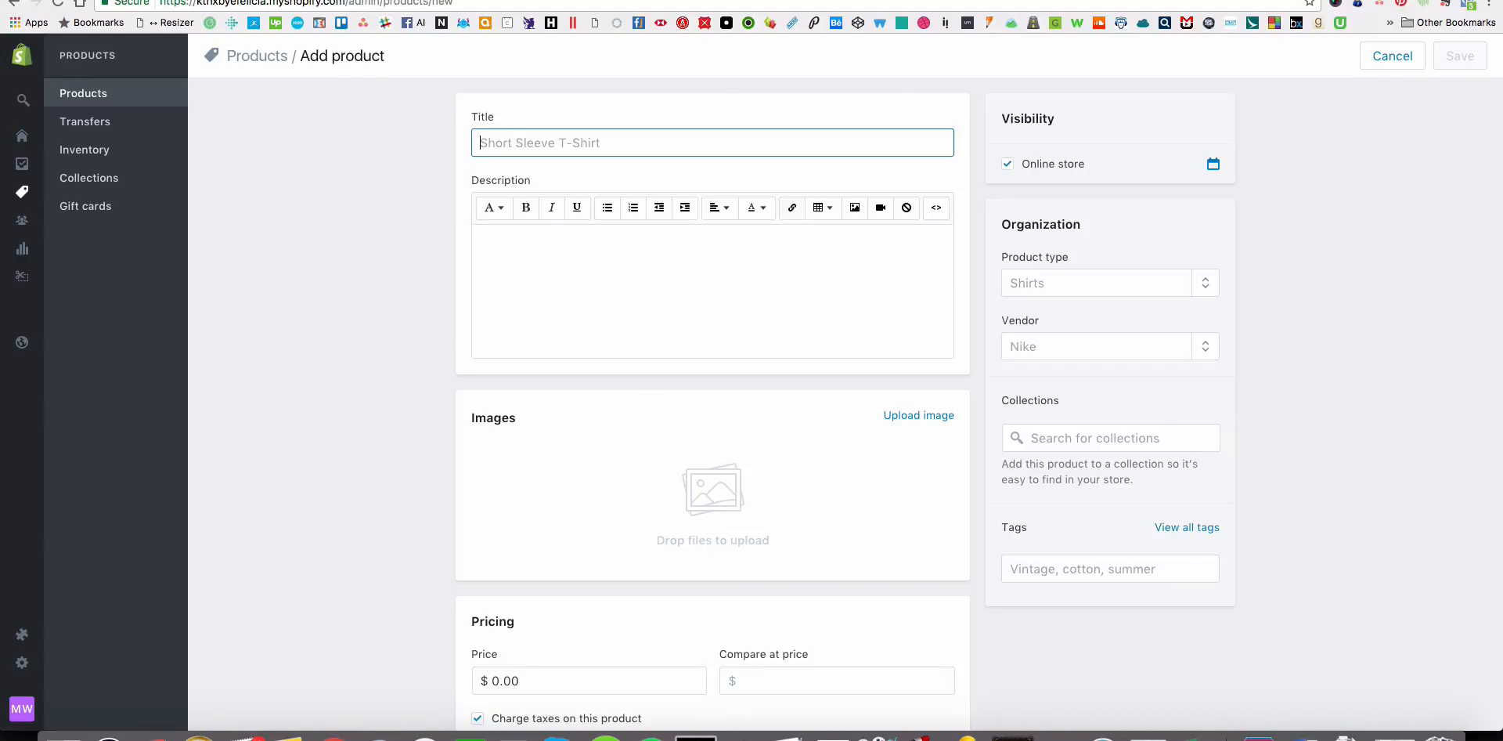
left_click(526, 2)
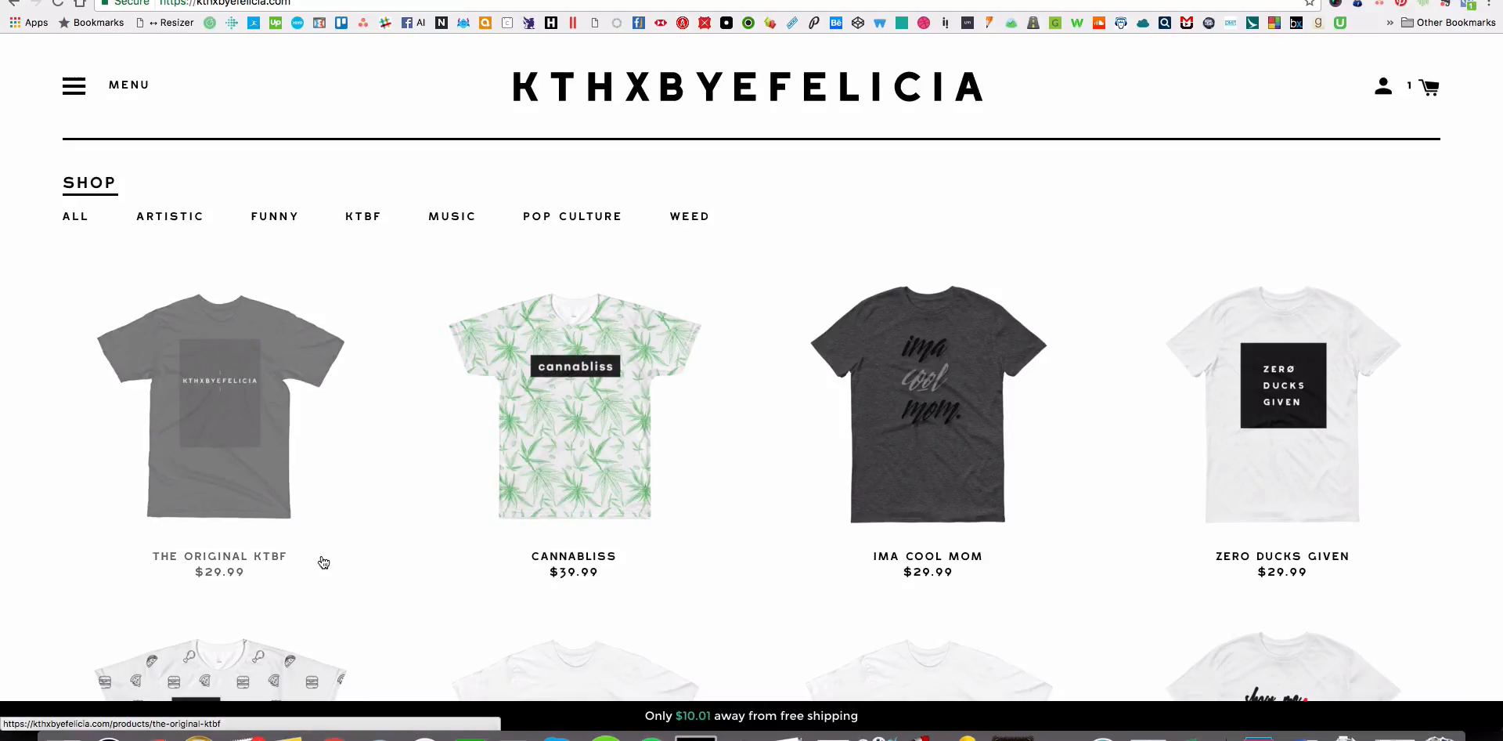
left_click(109, 1)
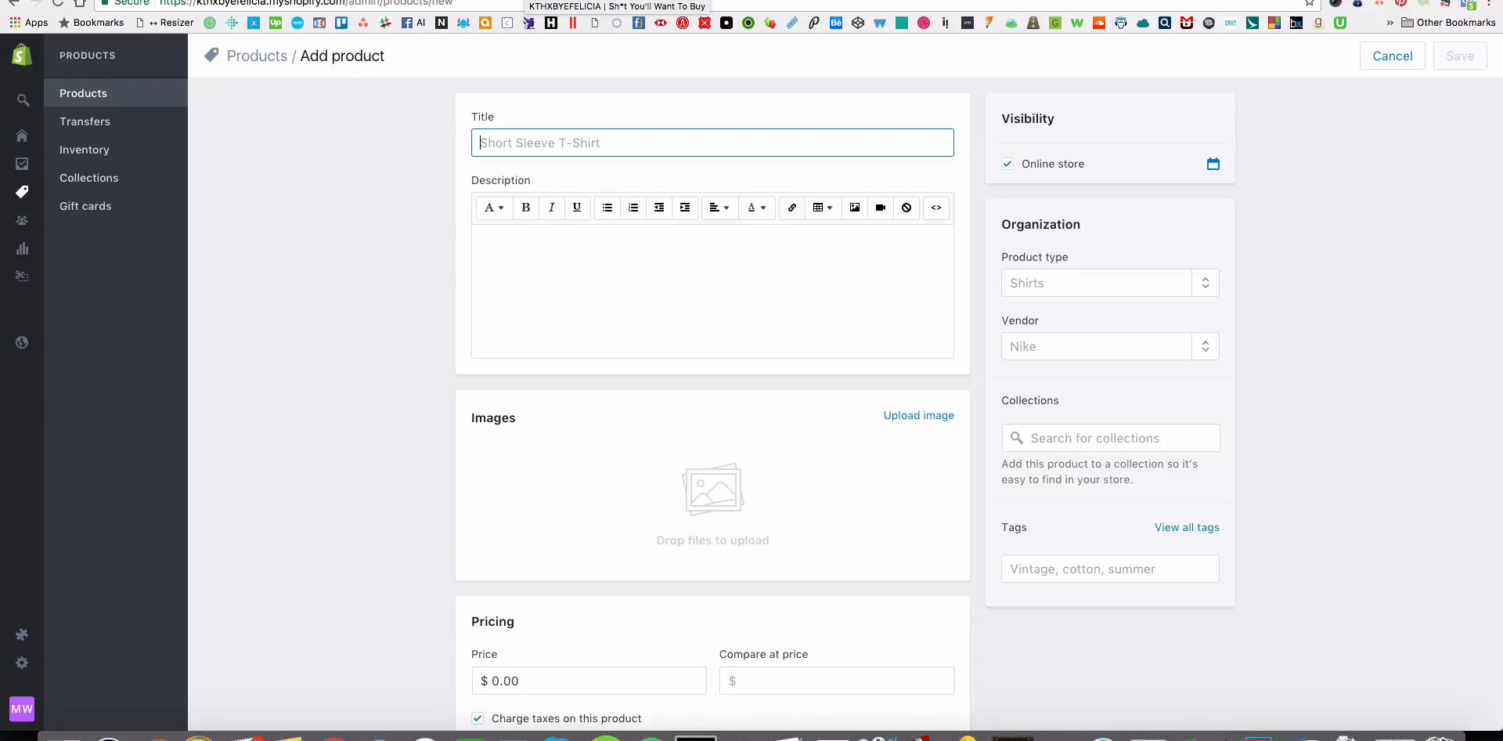
type("KT")
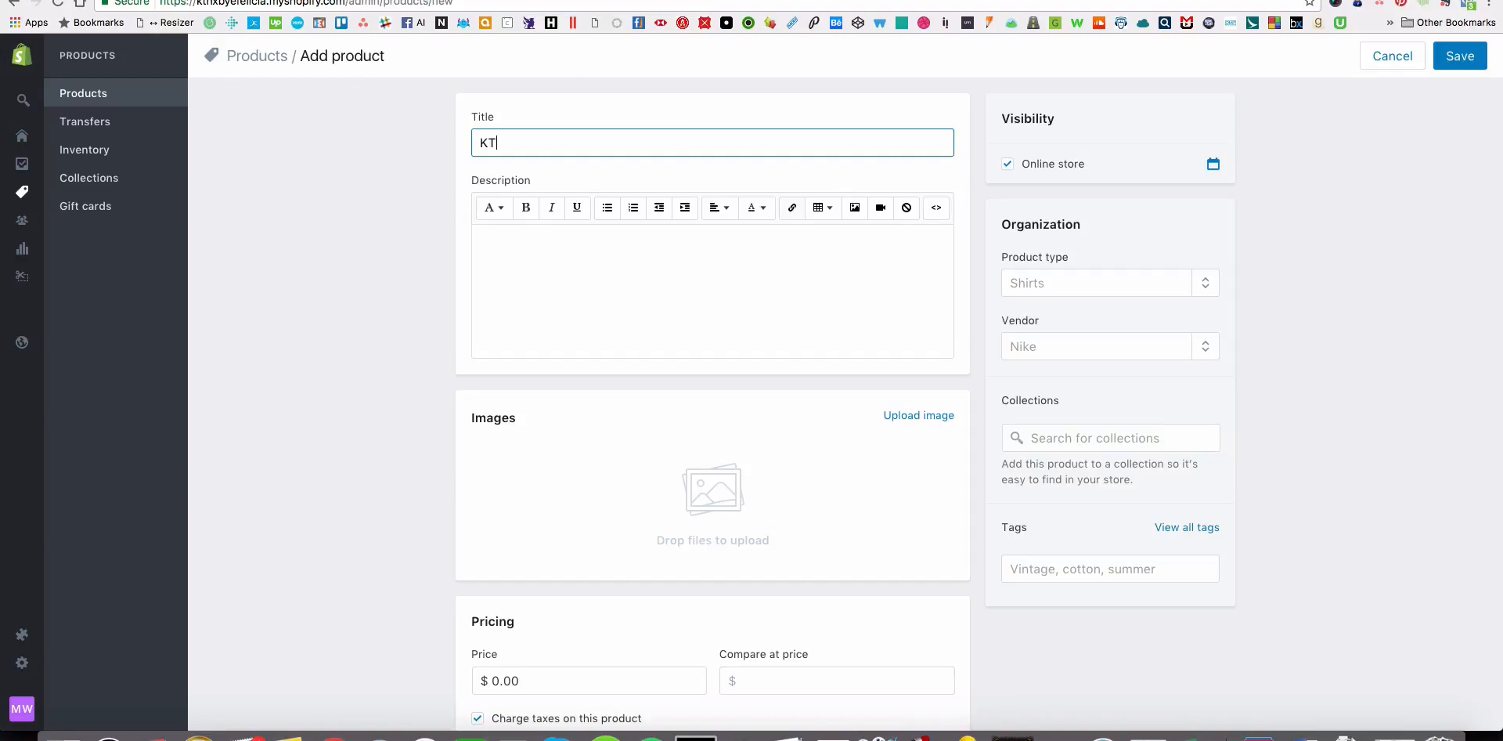
key("BackSpace")
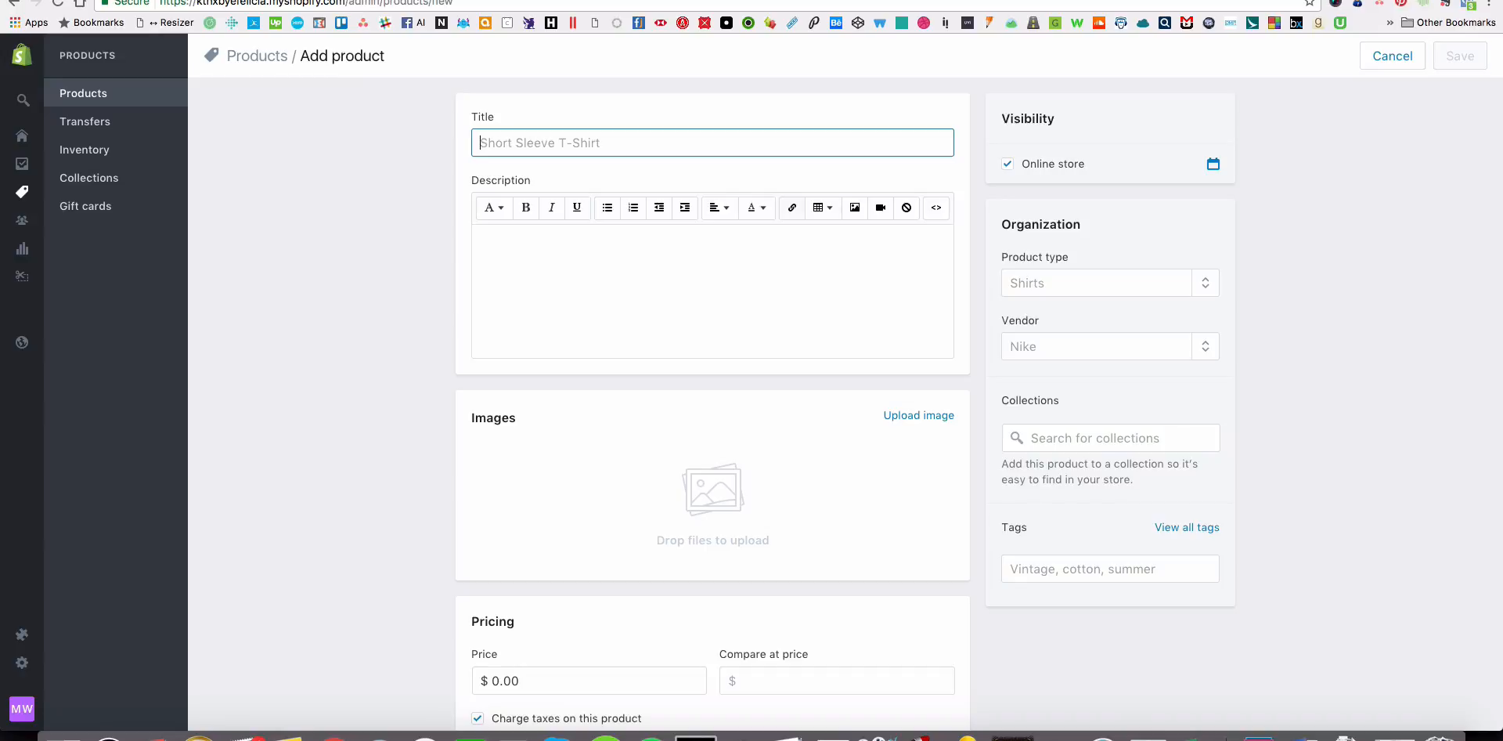
Title the new product KTHXBYEFELICIA MUG and set its vendor to KTHXBYEFELICIA.
type("KTHXBYEFELICIA MUG")
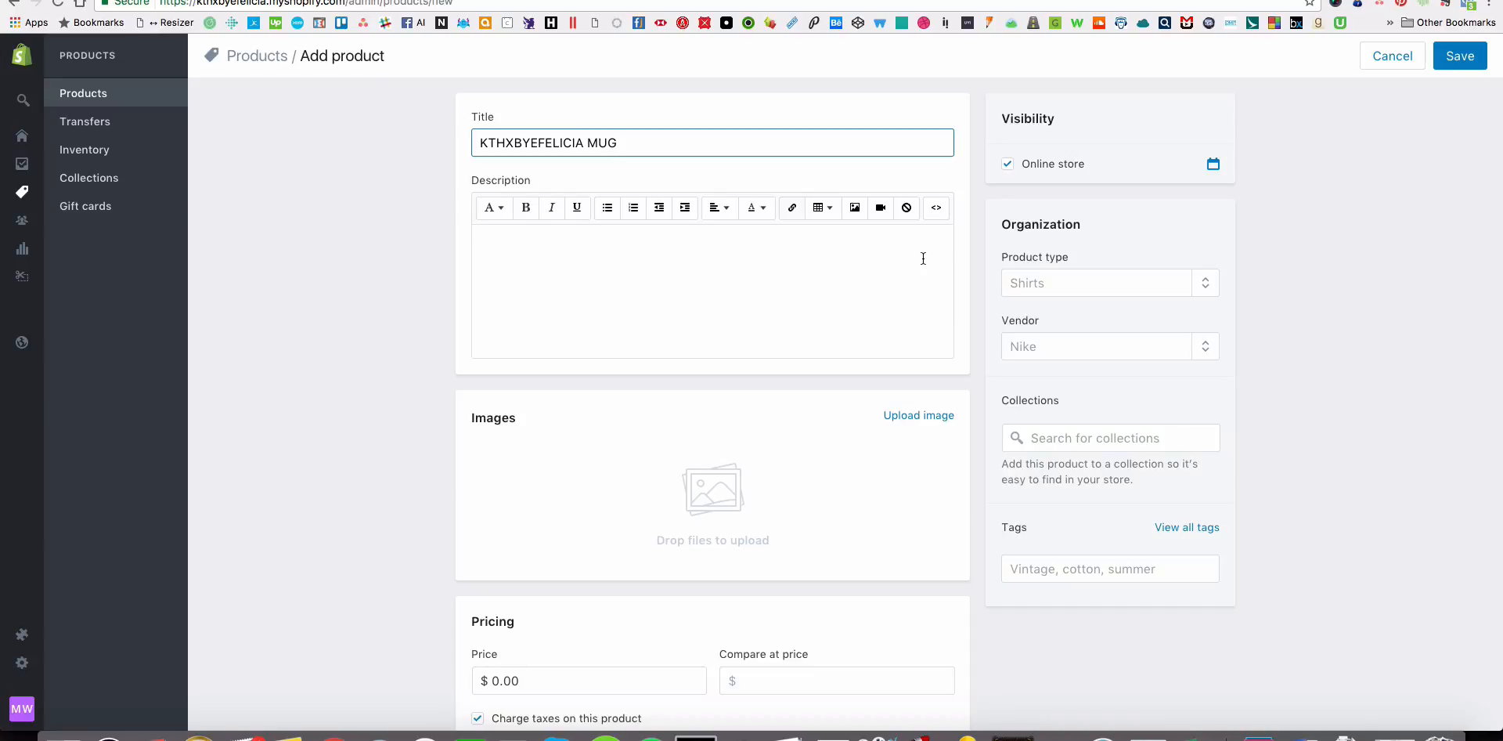
left_click(1125, 349)
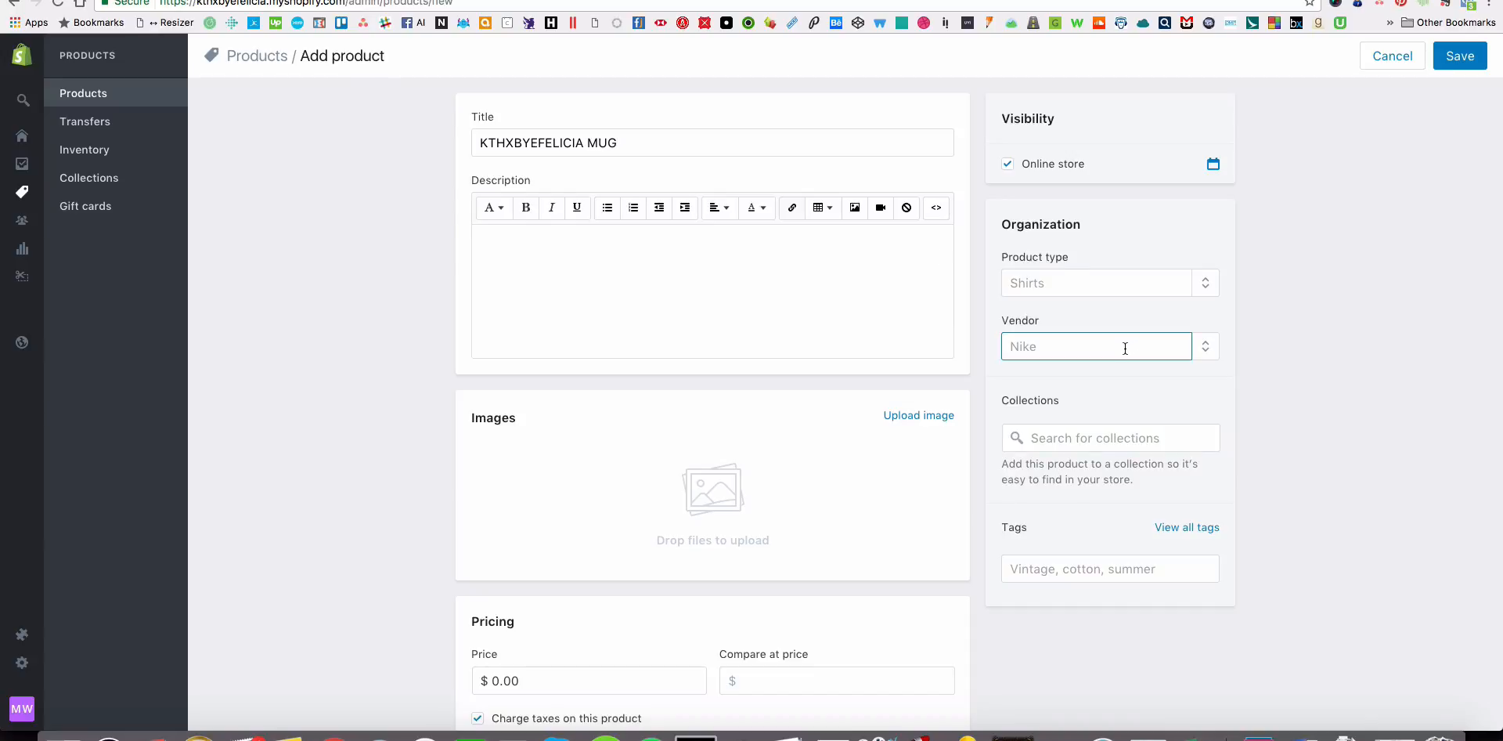
type("Kth")
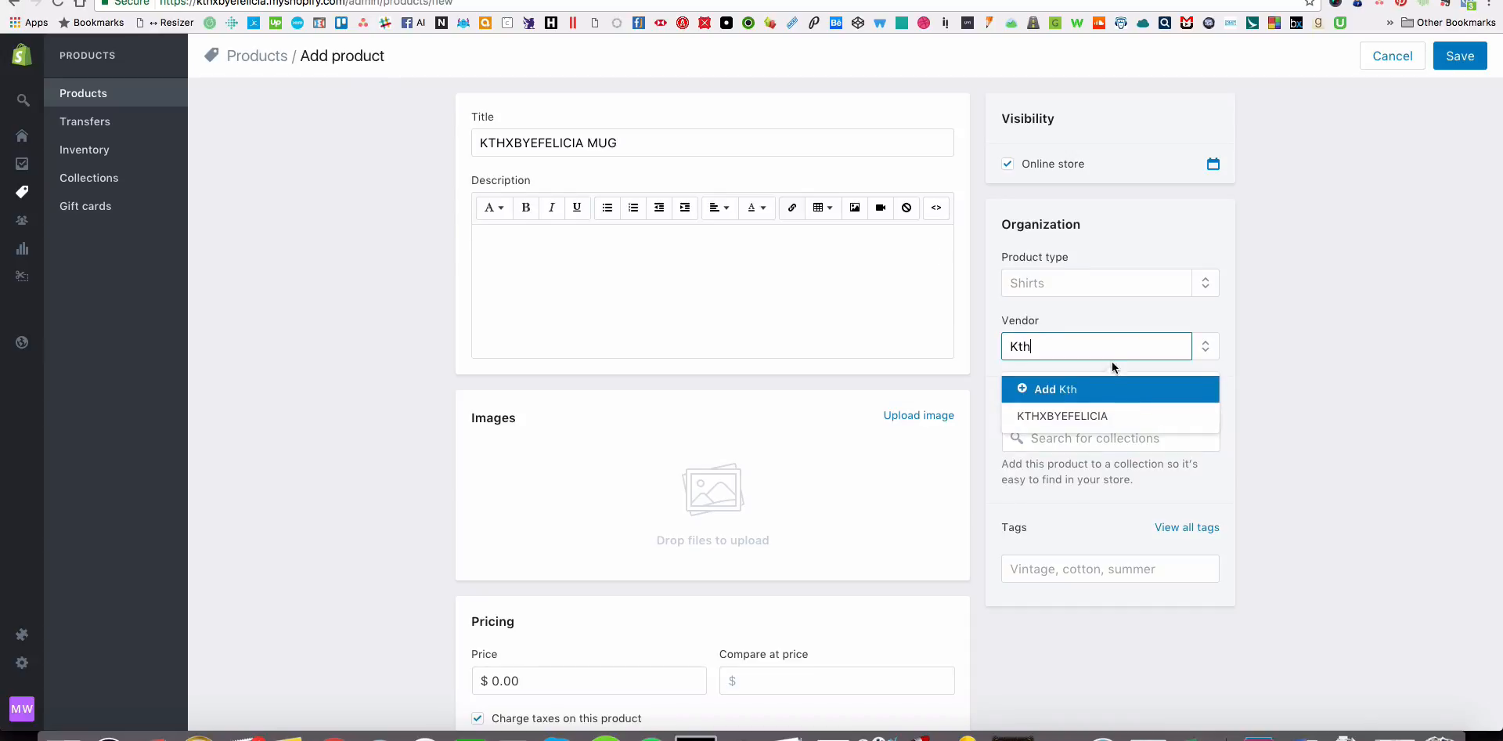
left_click(1104, 414)
Add the product to the Mugs and Home collections and give it the KTBF tag.
left_click(1103, 441)
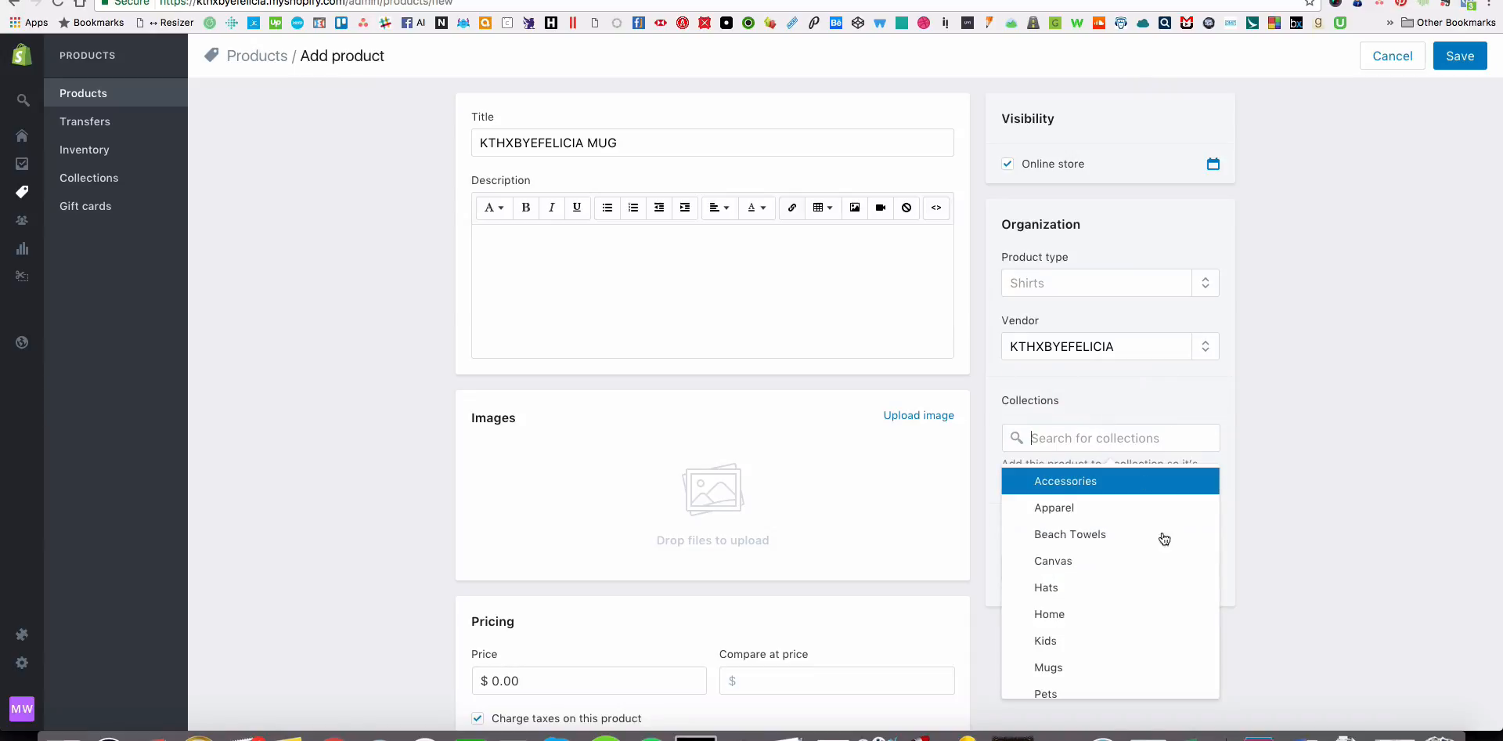
scroll(1164, 539, "down", 2)
left_click(1088, 553)
left_click(1083, 605)
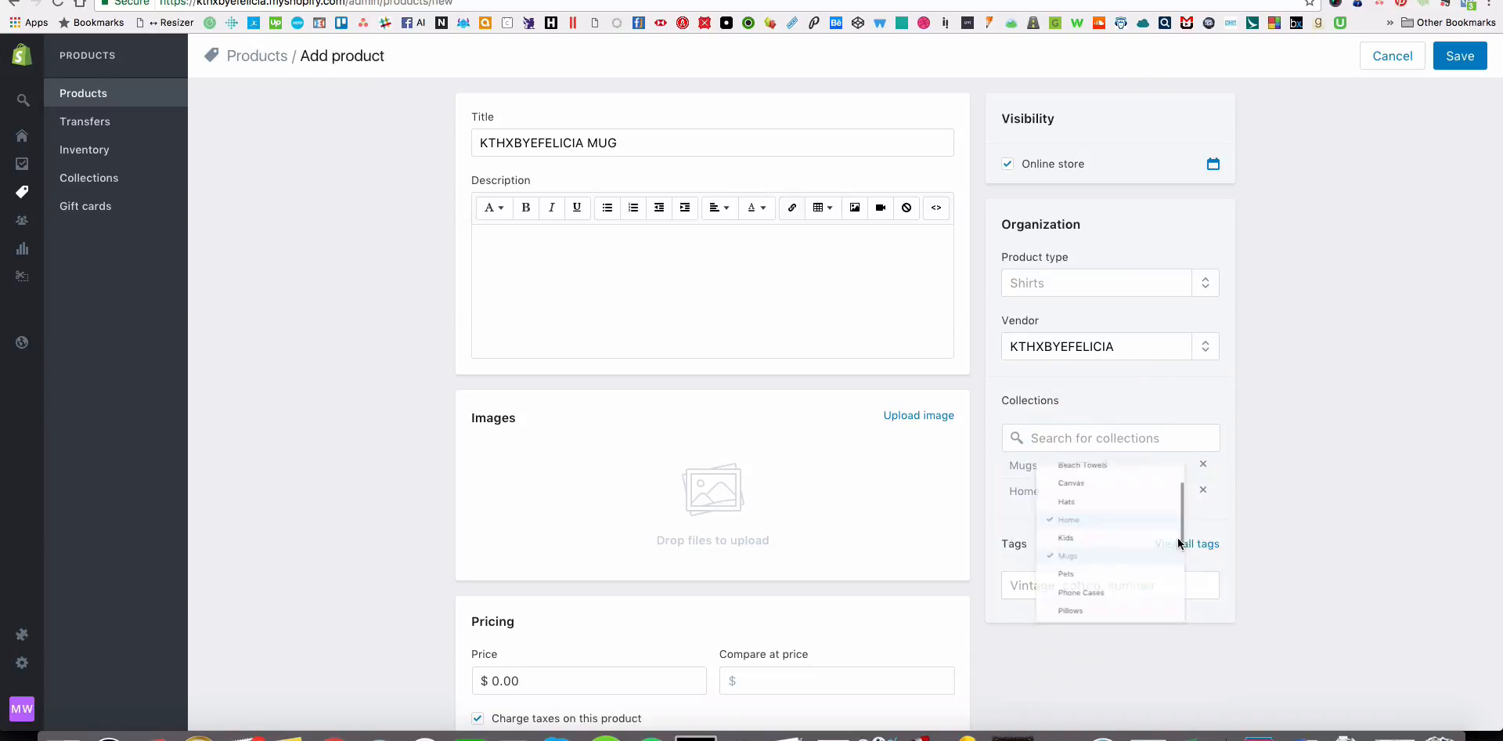
left_click(1067, 583)
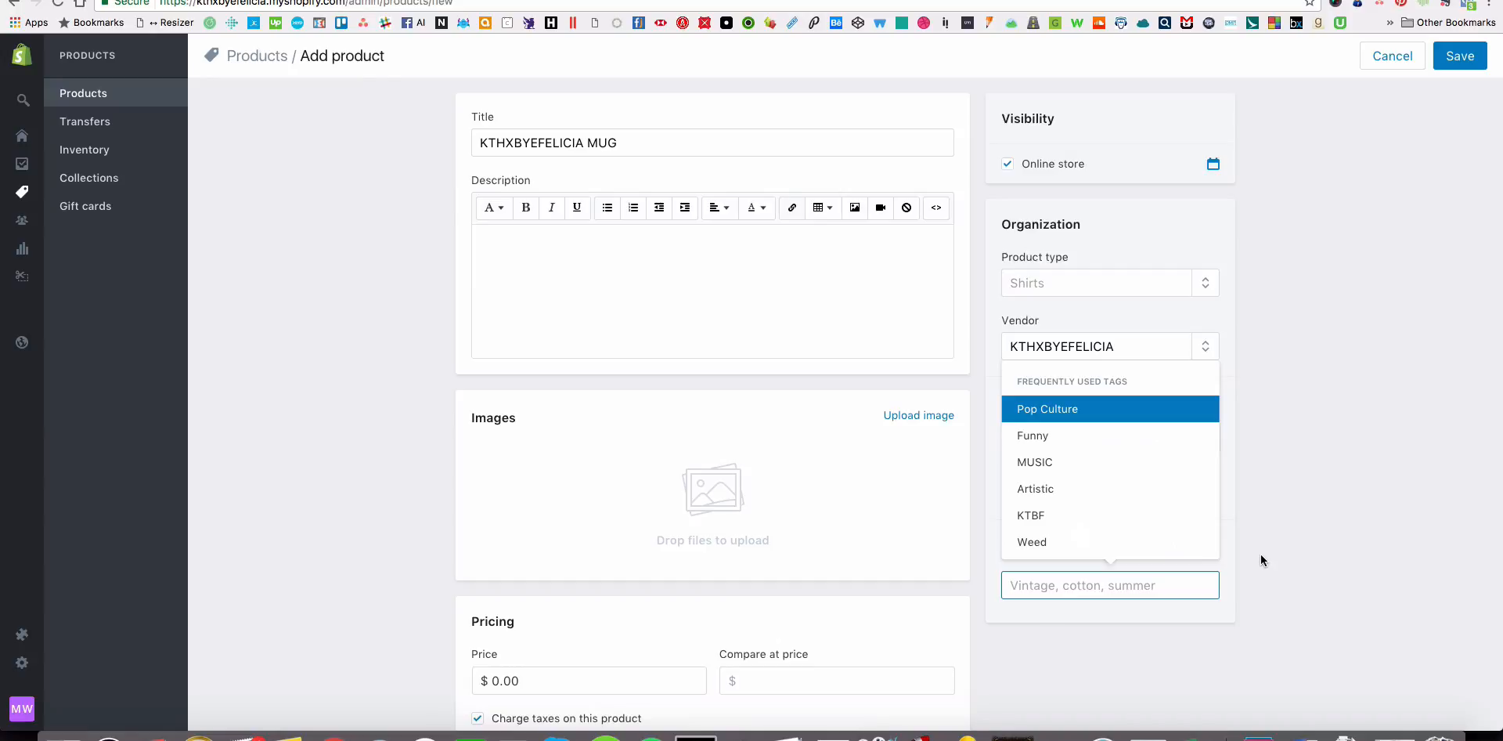
left_click(1151, 515)
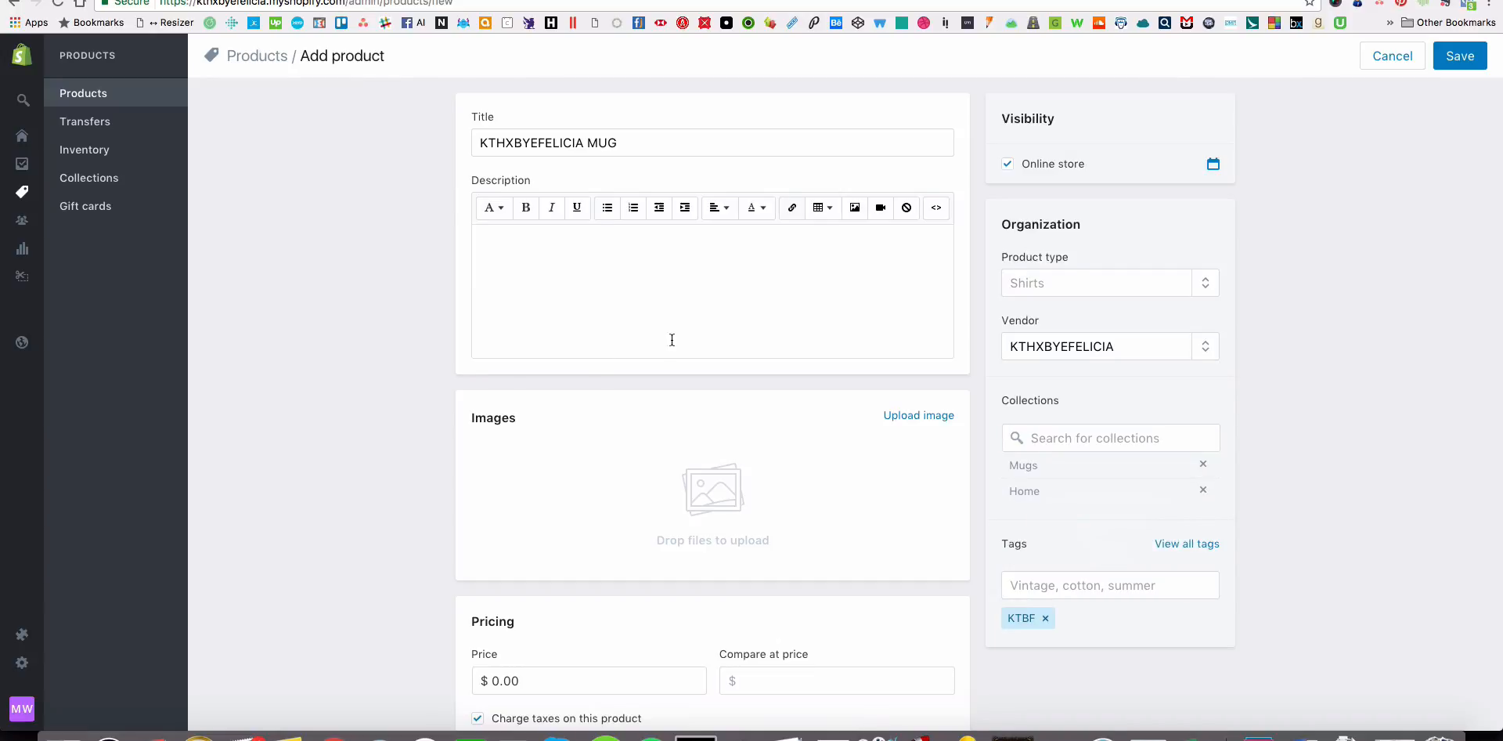
Add the front-view mockup from the Mug_11oz_Black3 folder in Finder to the product's images.
scroll(670, 352, "down", 2)
key("super+Tab")
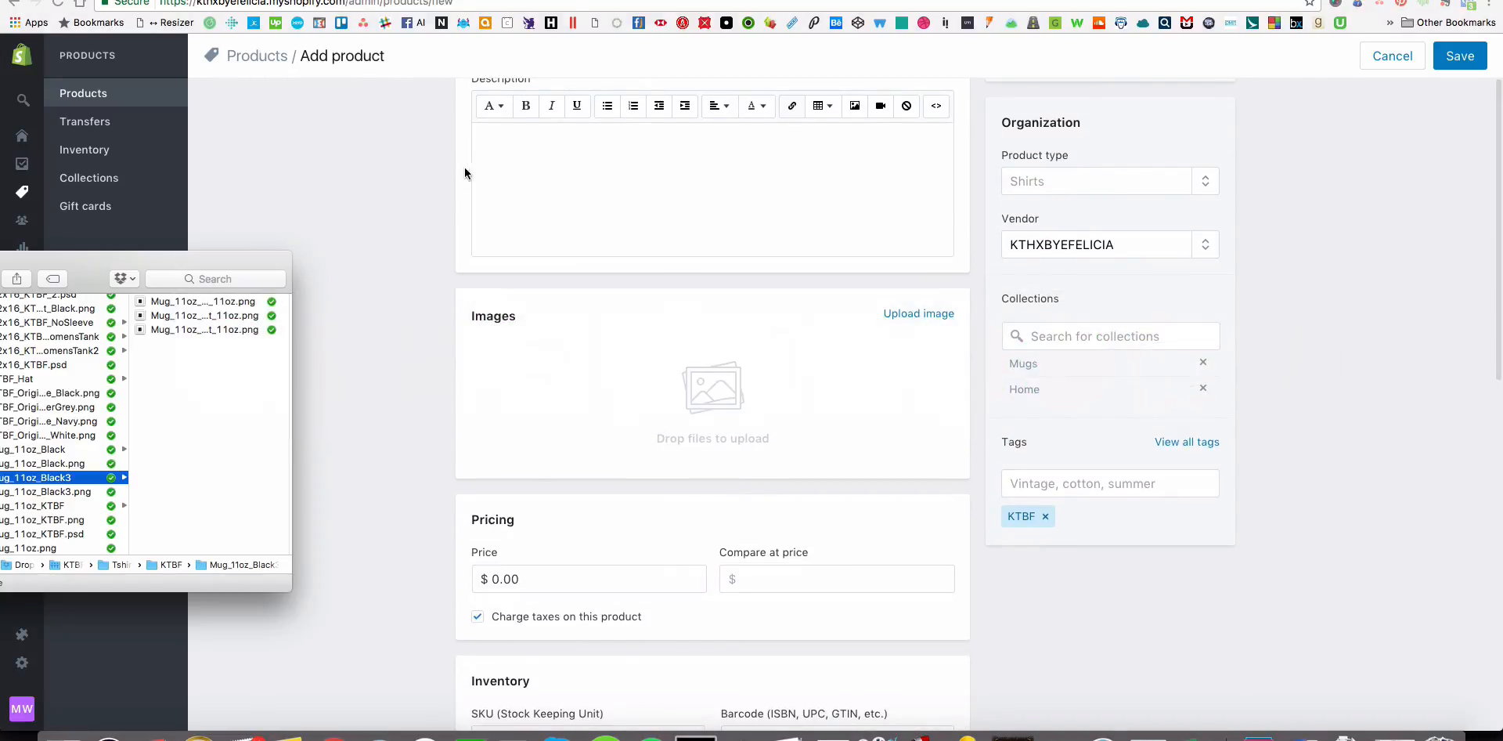
left_click(222, 316)
key("space")
key("space")
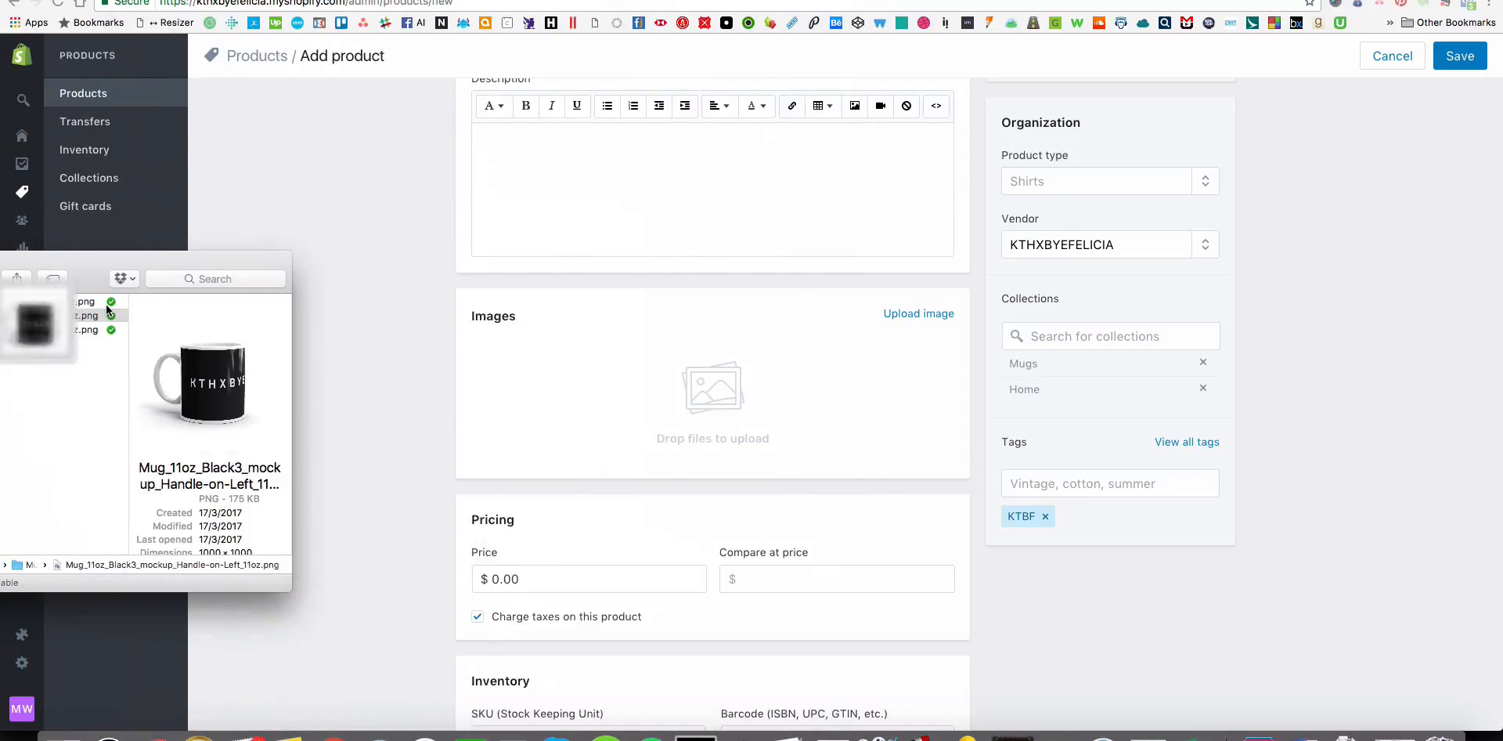
left_click(88, 302)
left_click_drag(88, 302, 576, 360)
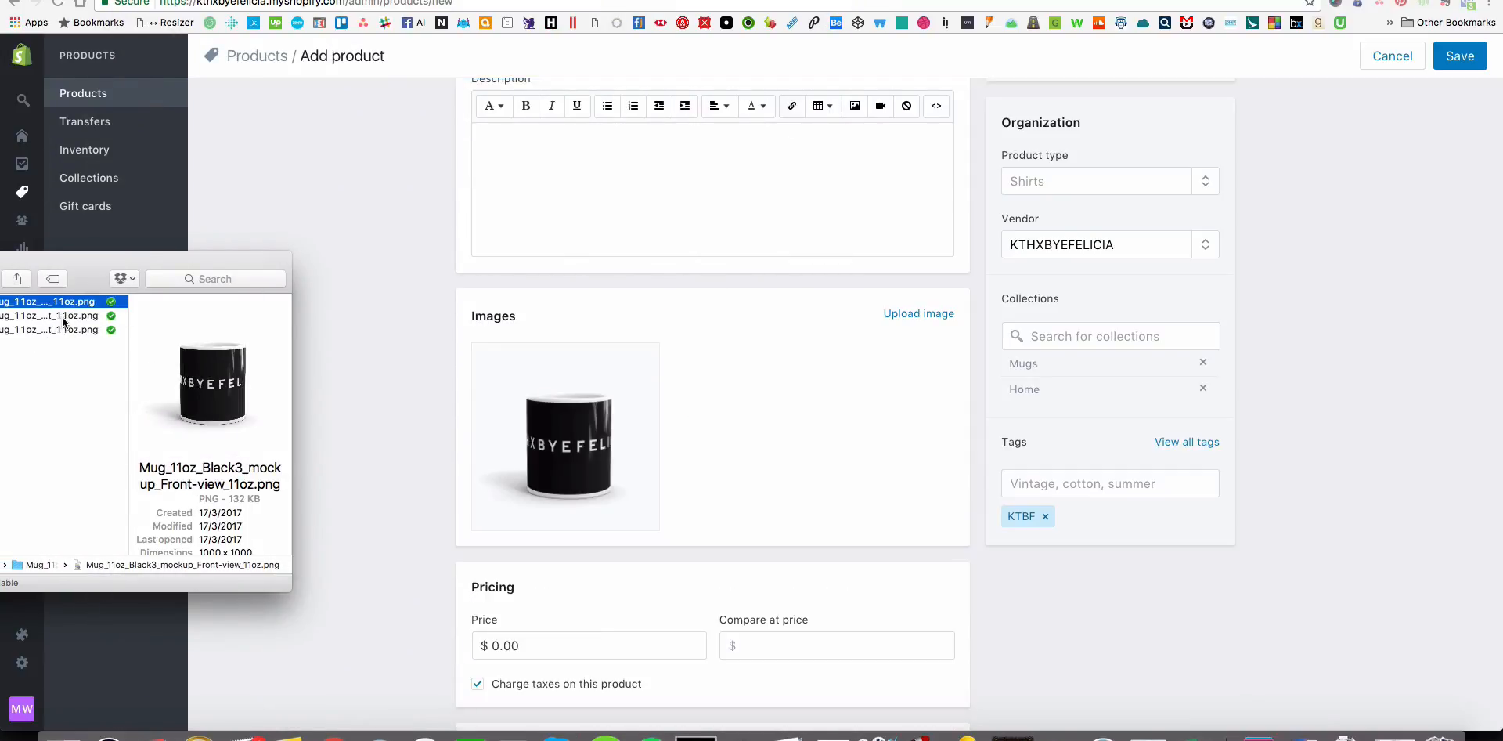
Add the two remaining Mug_11oz_Black3 mockups, showing the mug's handle, to the product's images together.
left_click(47, 315)
left_click(47, 330, "shift")
left_click_drag(47, 330, 706, 398)
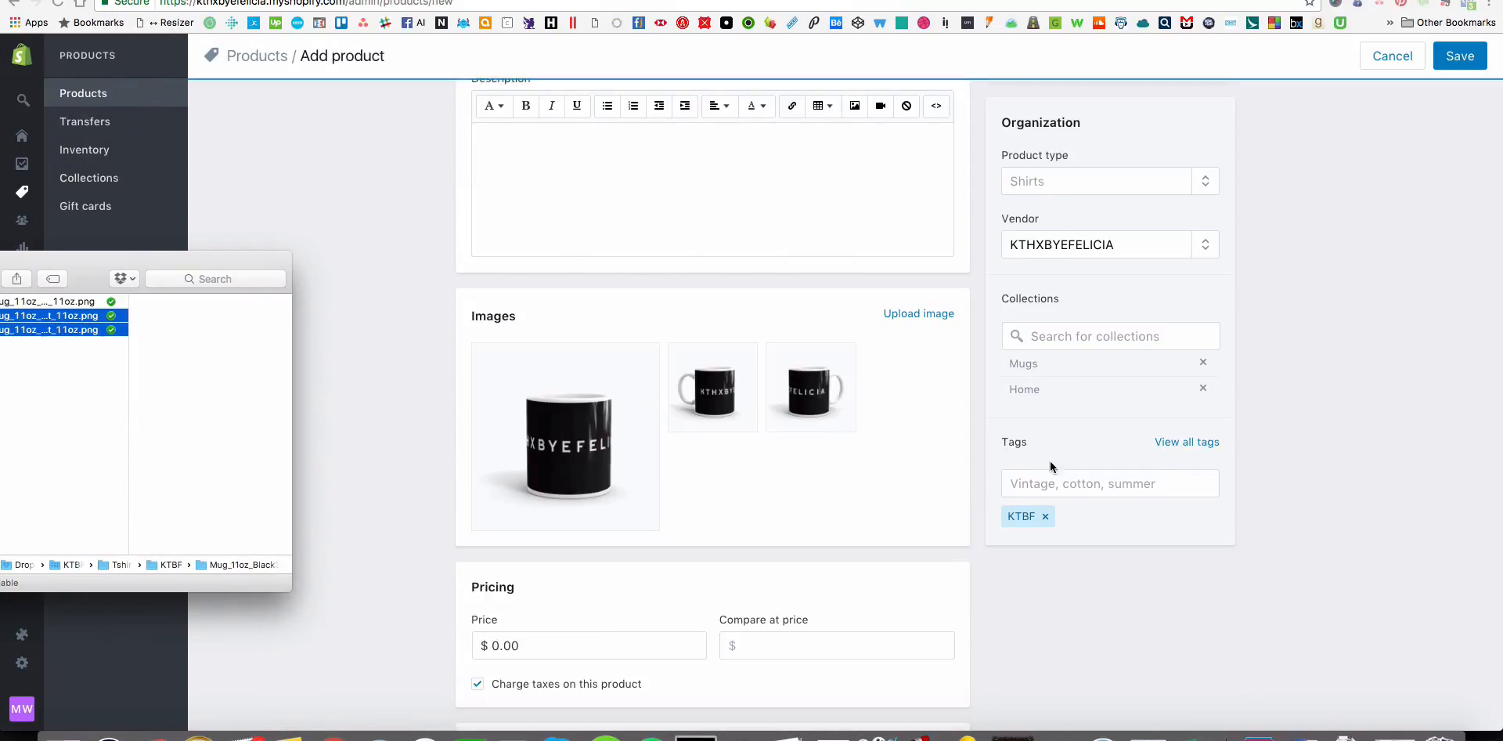
Reorder the product images so the mockup with the handle on the left comes first as the main image.
left_click(866, 498)
scroll(1387, 479, "down", 3)
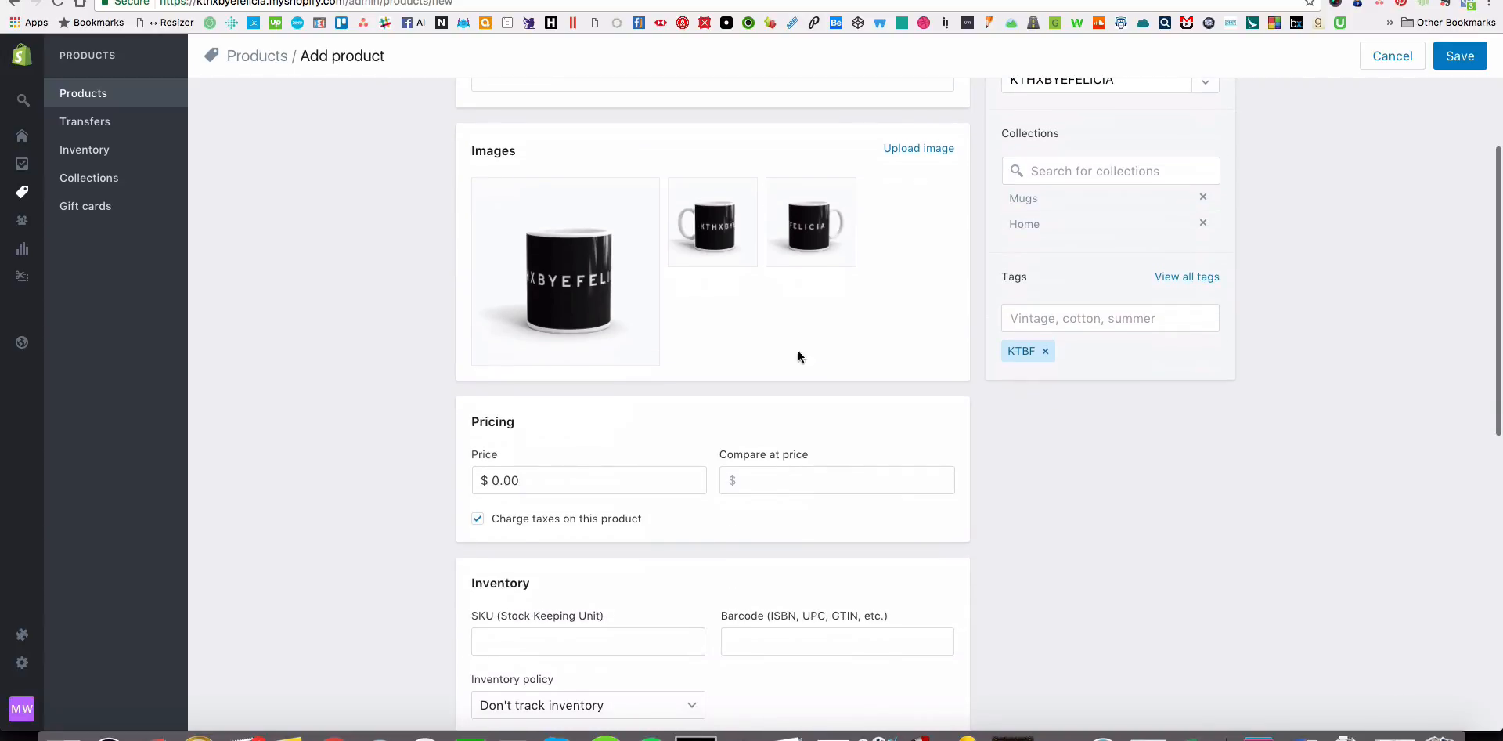
mouse_move(585, 276)
left_click_drag(721, 230, 540, 265)
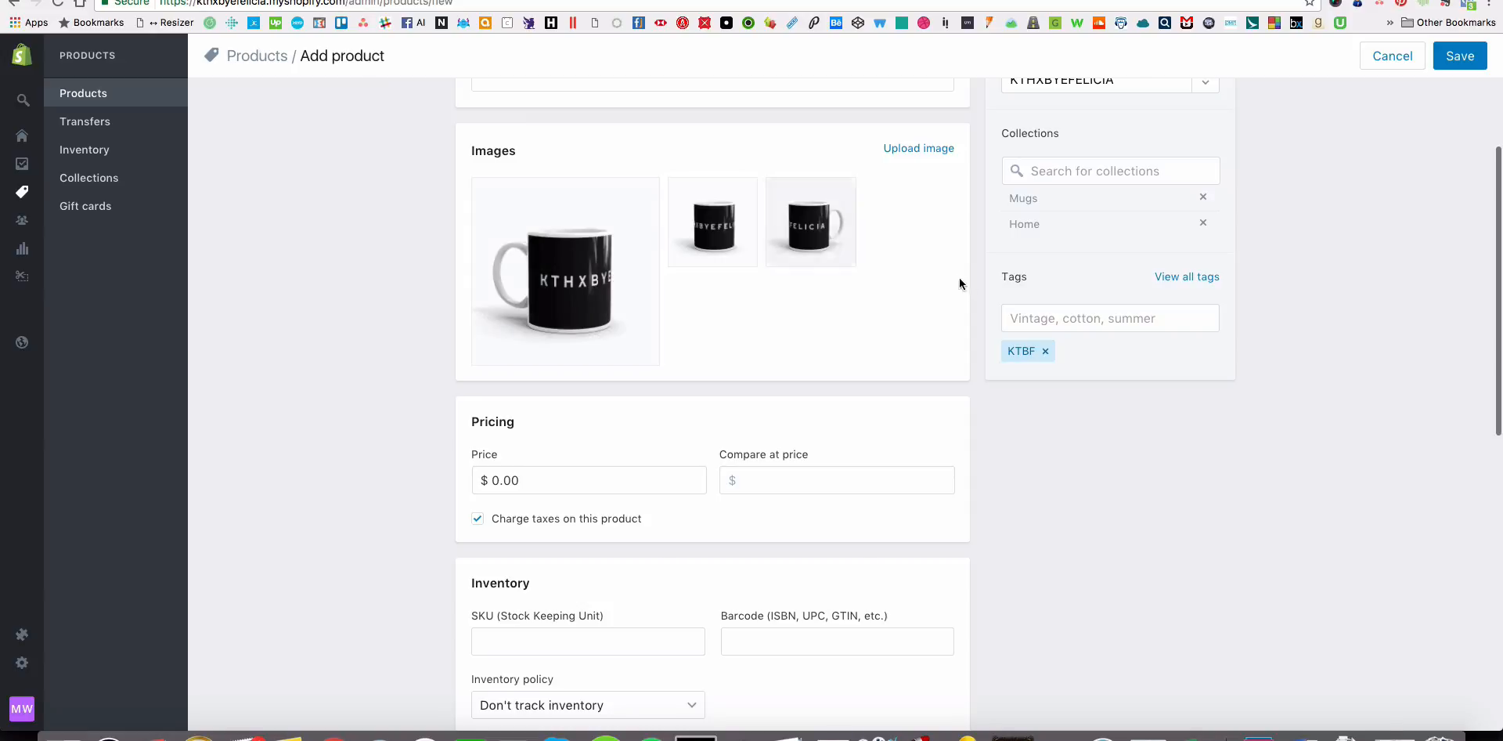
Set the product's price to $14.95 and check it against the mug prices in the Excel price sheet.
scroll(910, 429, "down", 3)
left_click(549, 373)
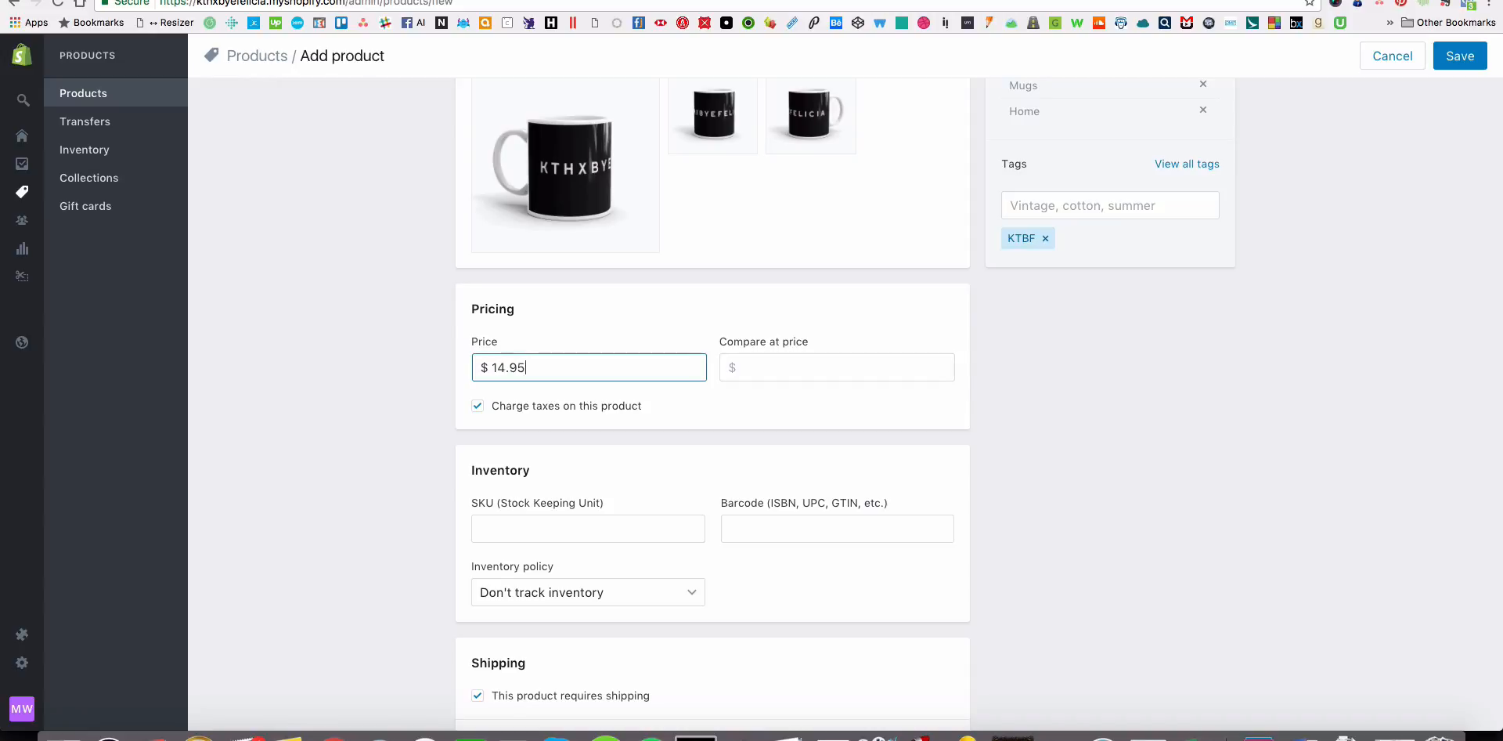
key("super+Tab")
key("super+Tab")
key("super+Tab")
key("super+Tab")
key("super+Tab")
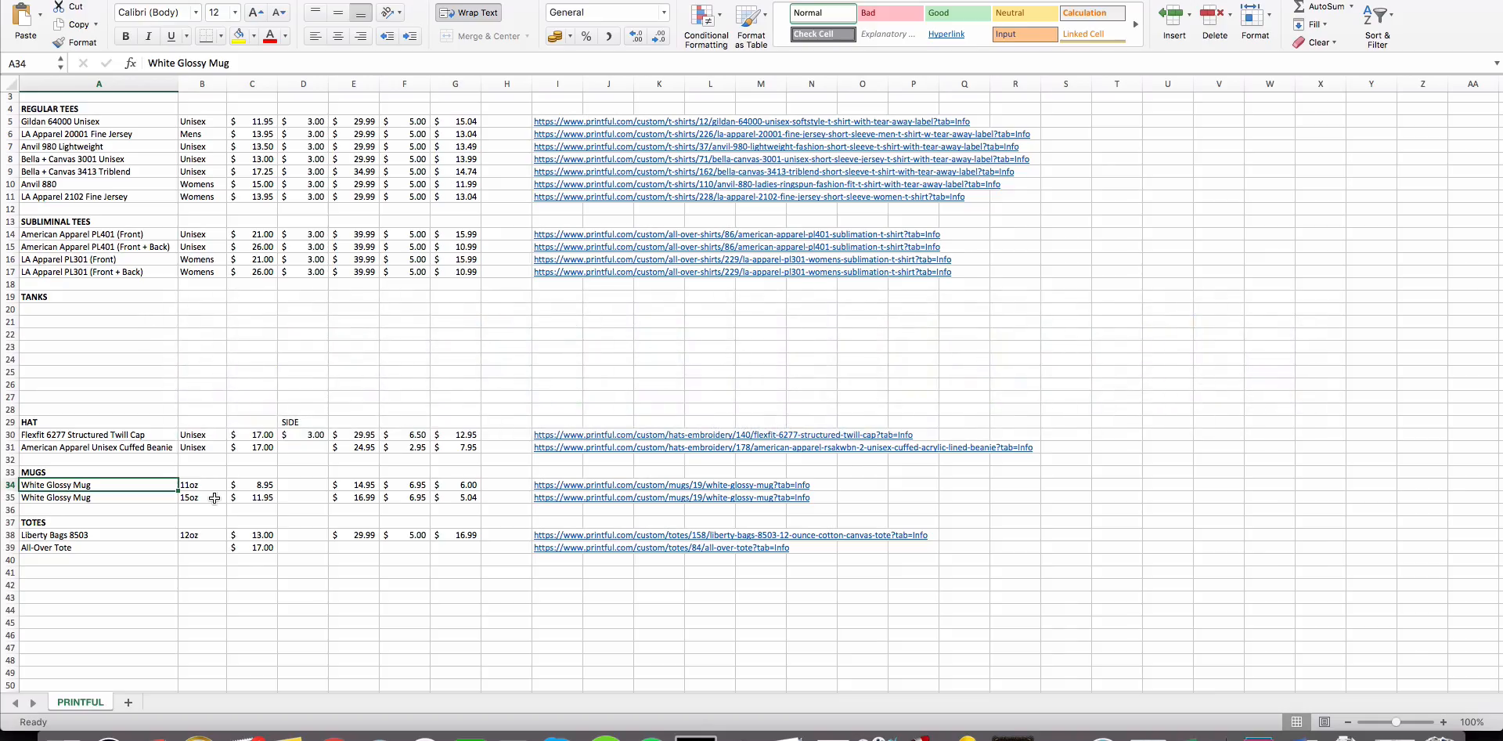
key("super+Tab")
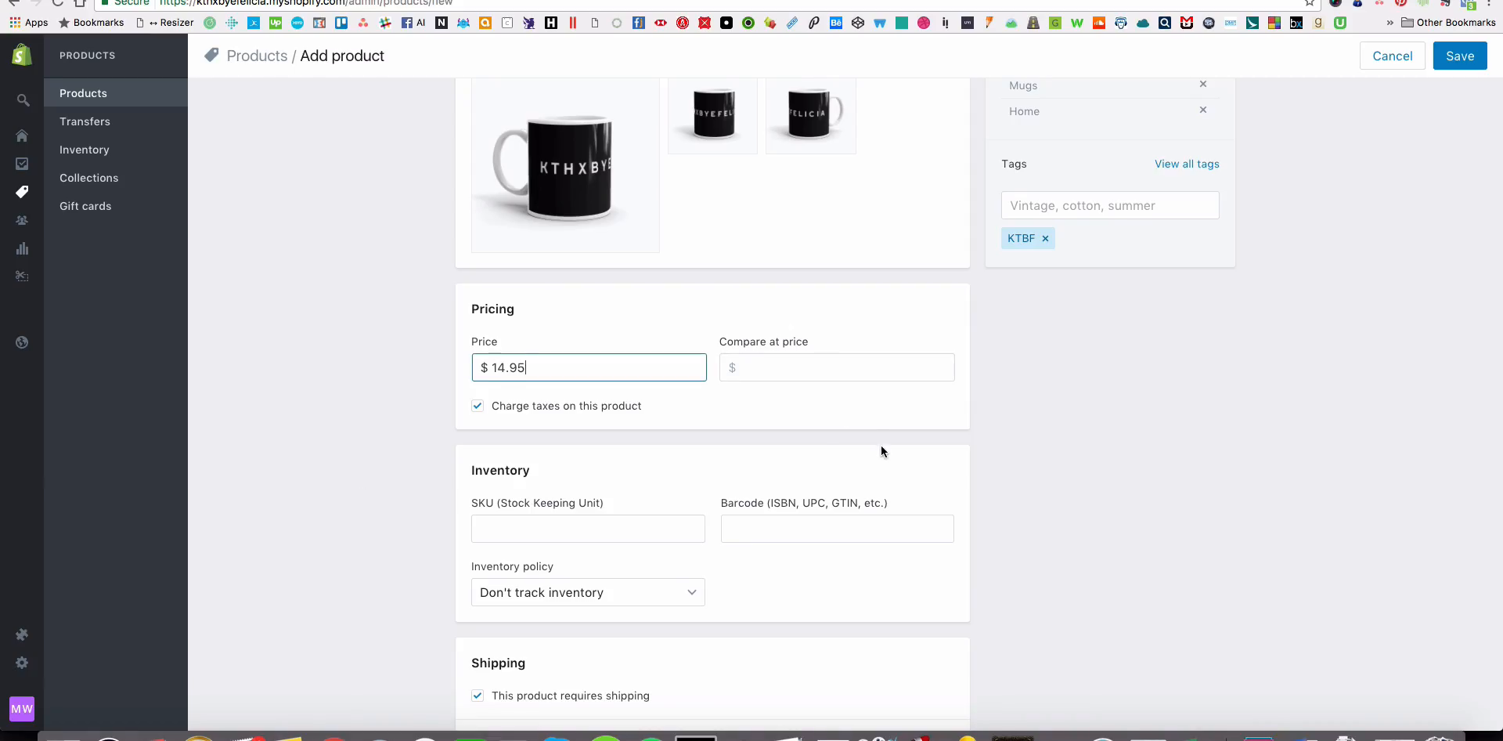
Open the search engine listing for editing and look over its page title, meta description and URL fields.
scroll(881, 445, "down", 10)
scroll(880, 446, "down", 3)
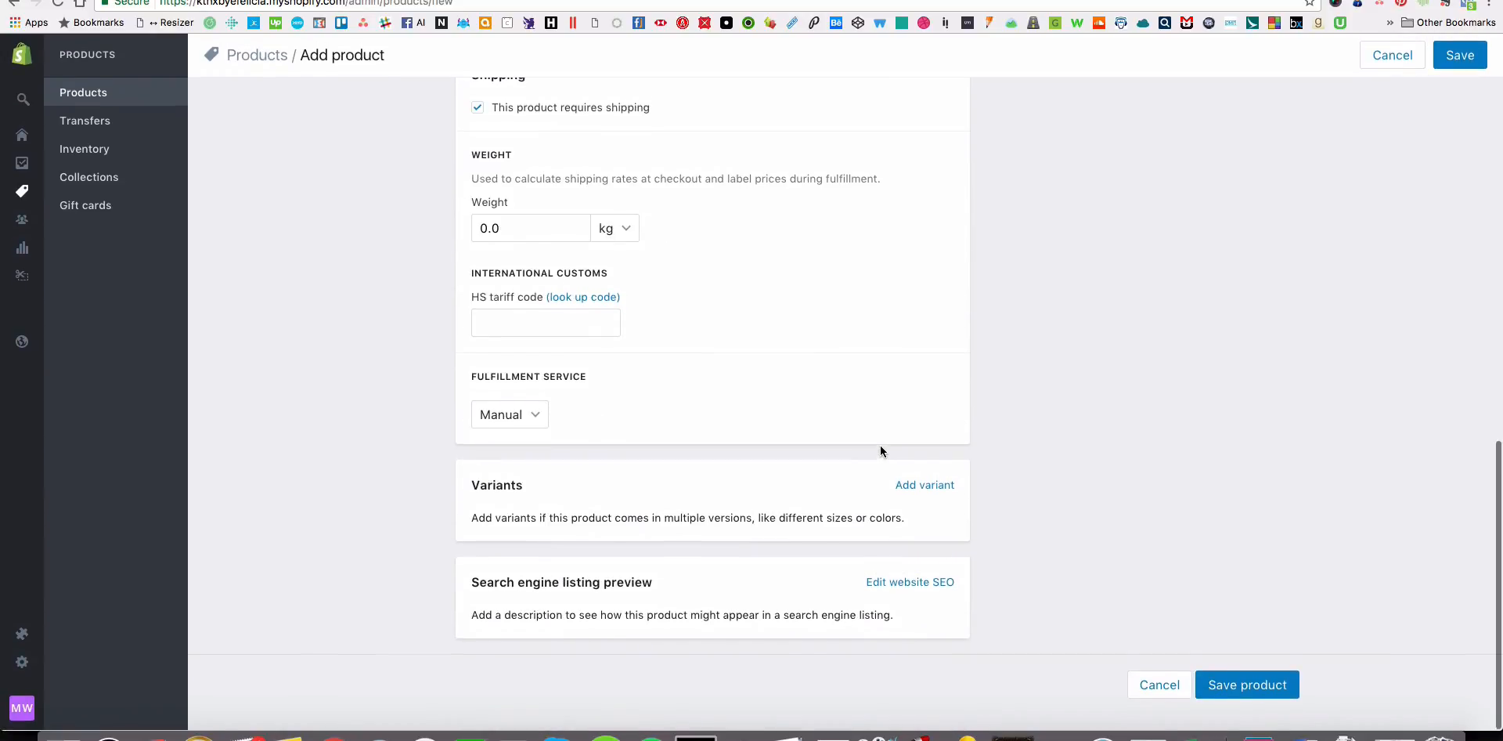
scroll(893, 586, "down", 5)
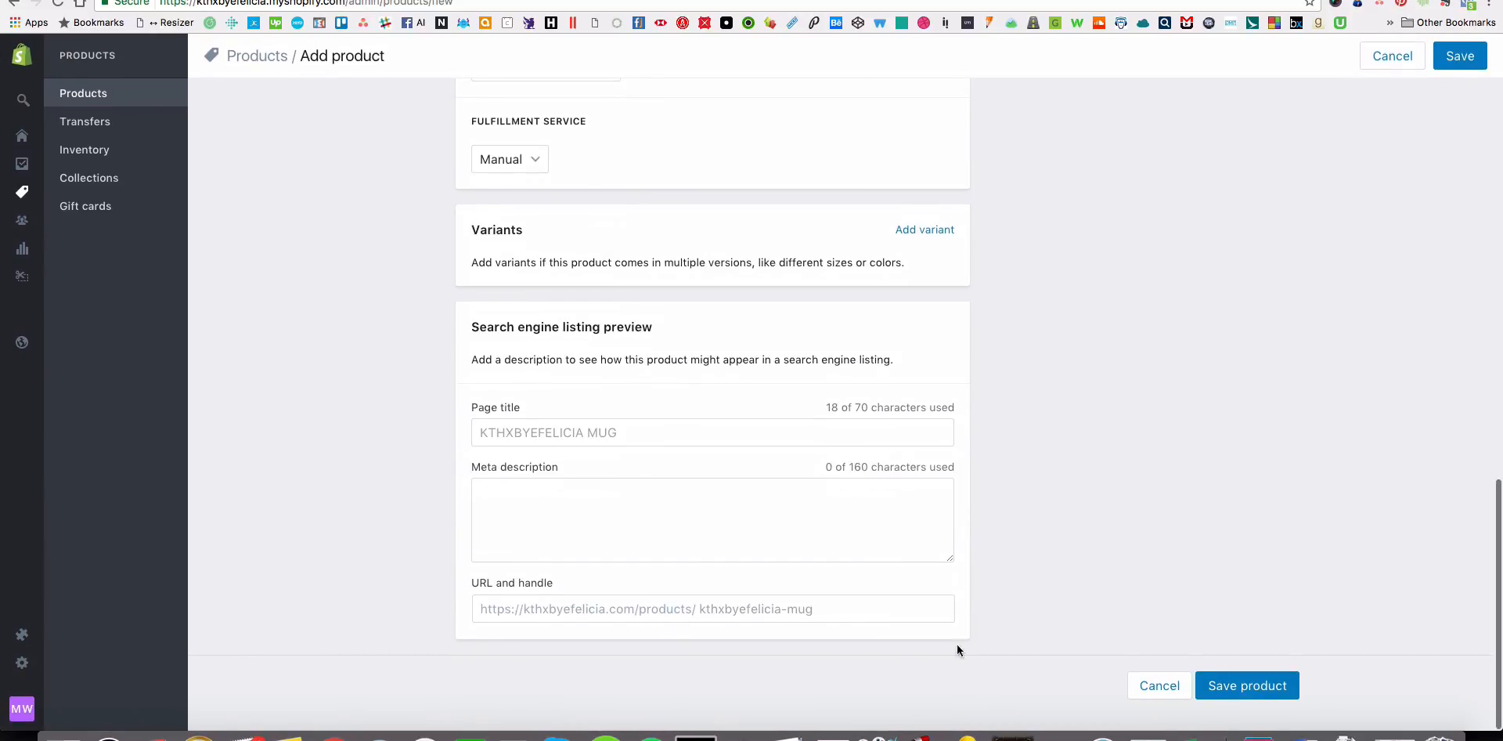
scroll(836, 396, "up", 3)
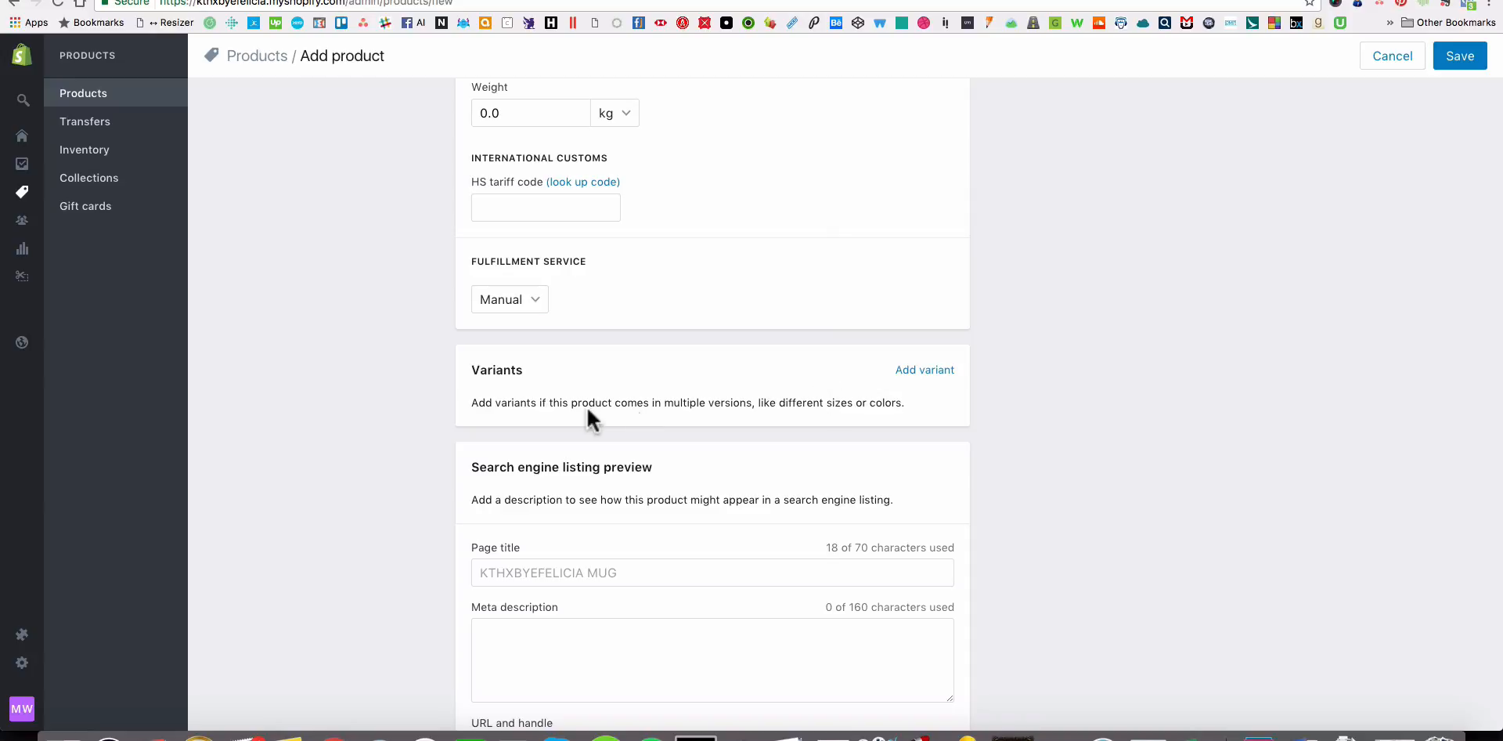
Add a variant option named Color with the values Black and White.
left_click(939, 373)
scroll(959, 475, "down", 3)
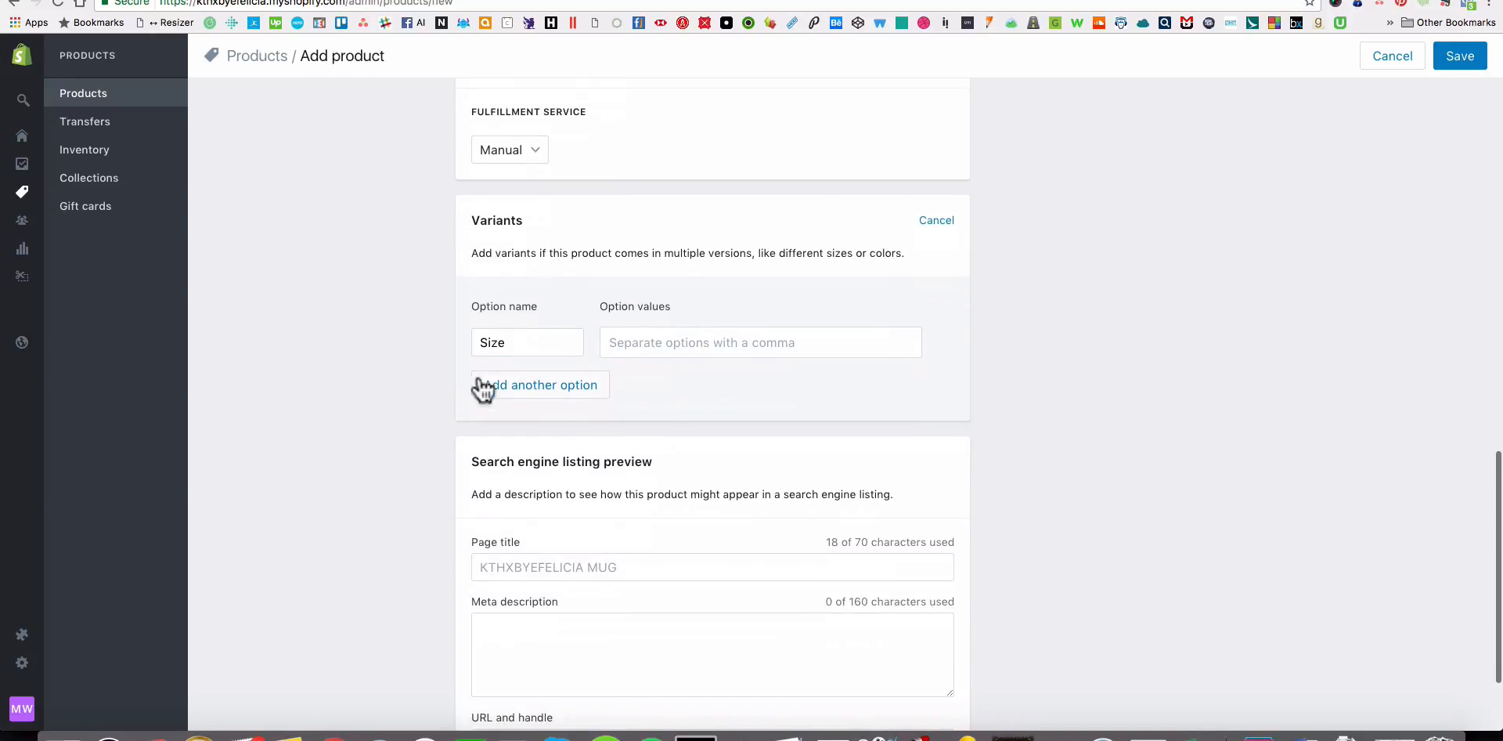
double_click(527, 342)
type("Color")
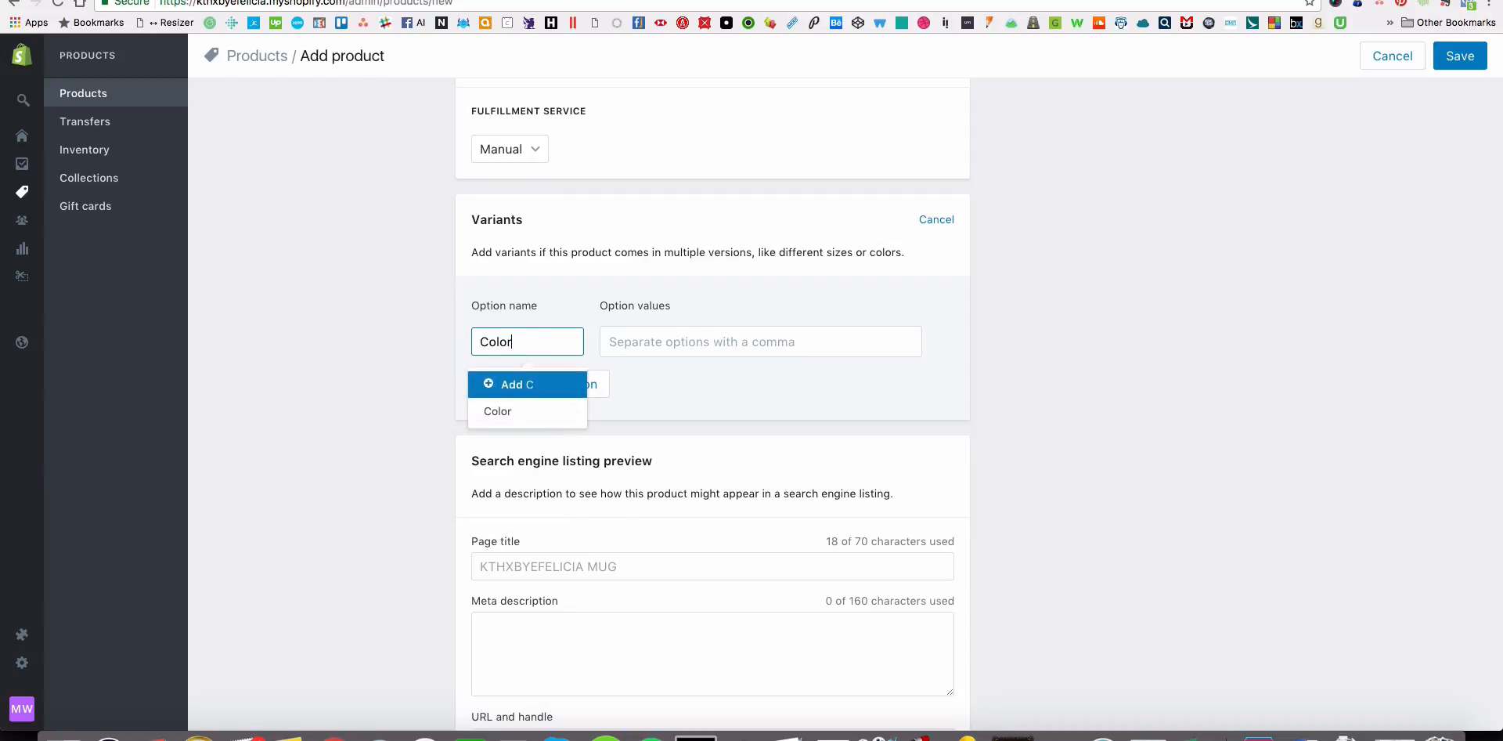
left_click(540, 382)
left_click(642, 342)
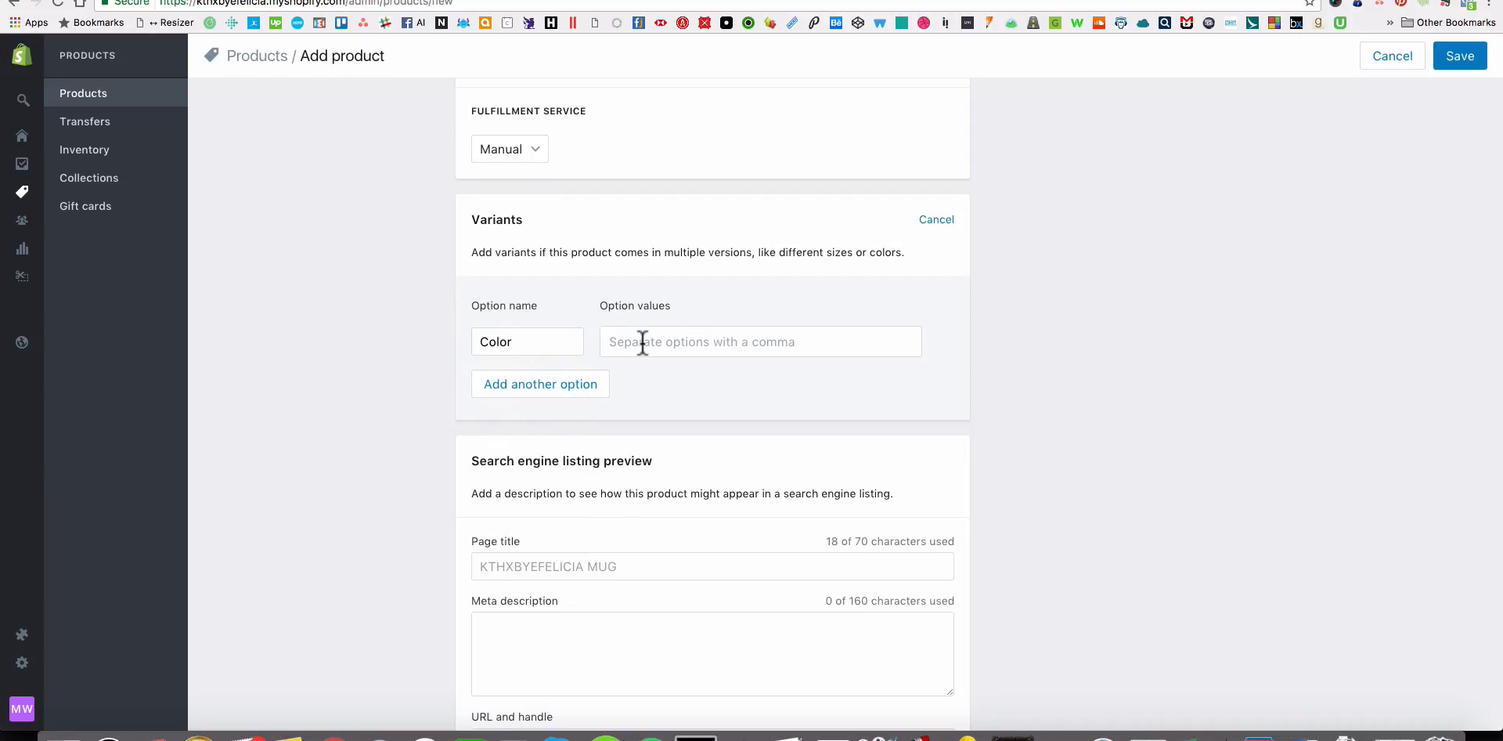
type("Black,White")
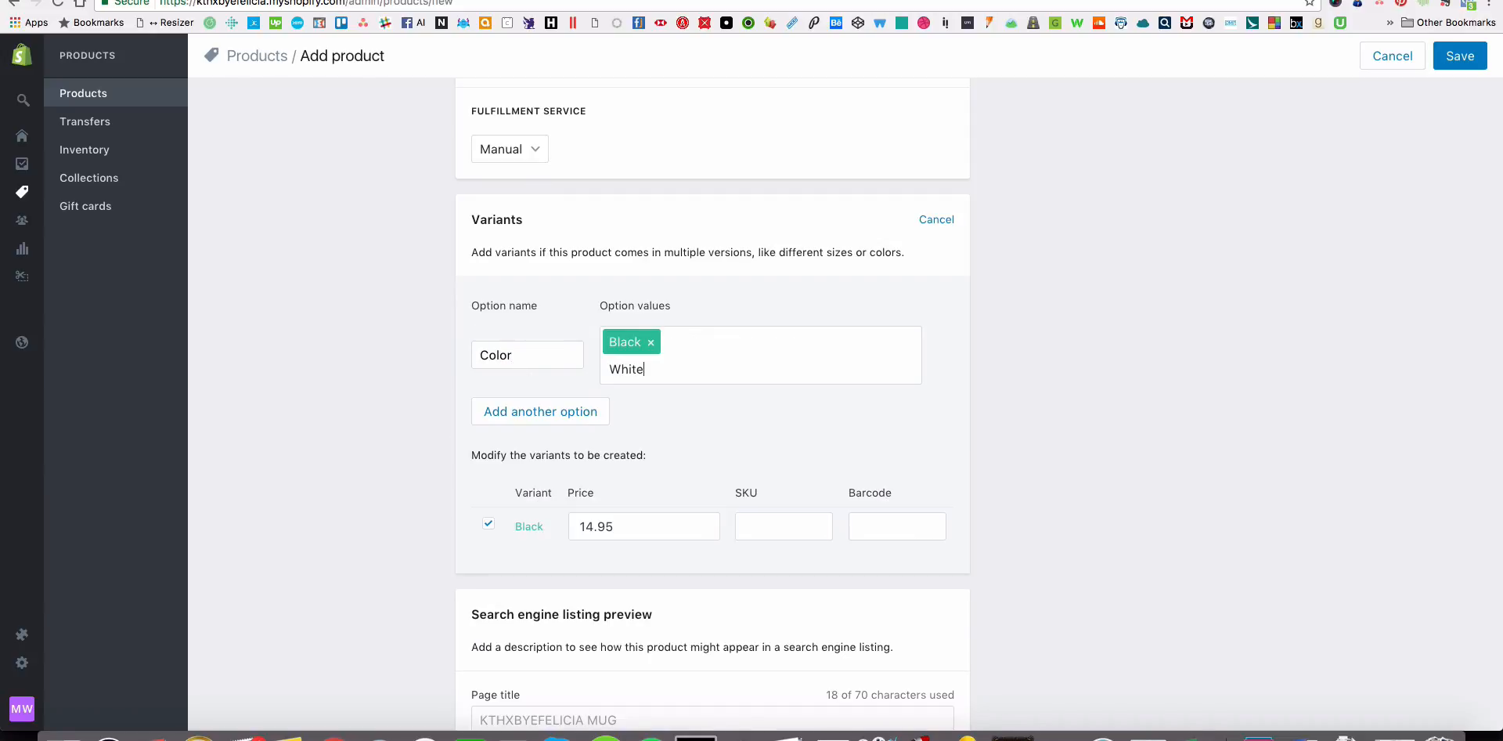
type(",")
scroll(1028, 404, "down", 5)
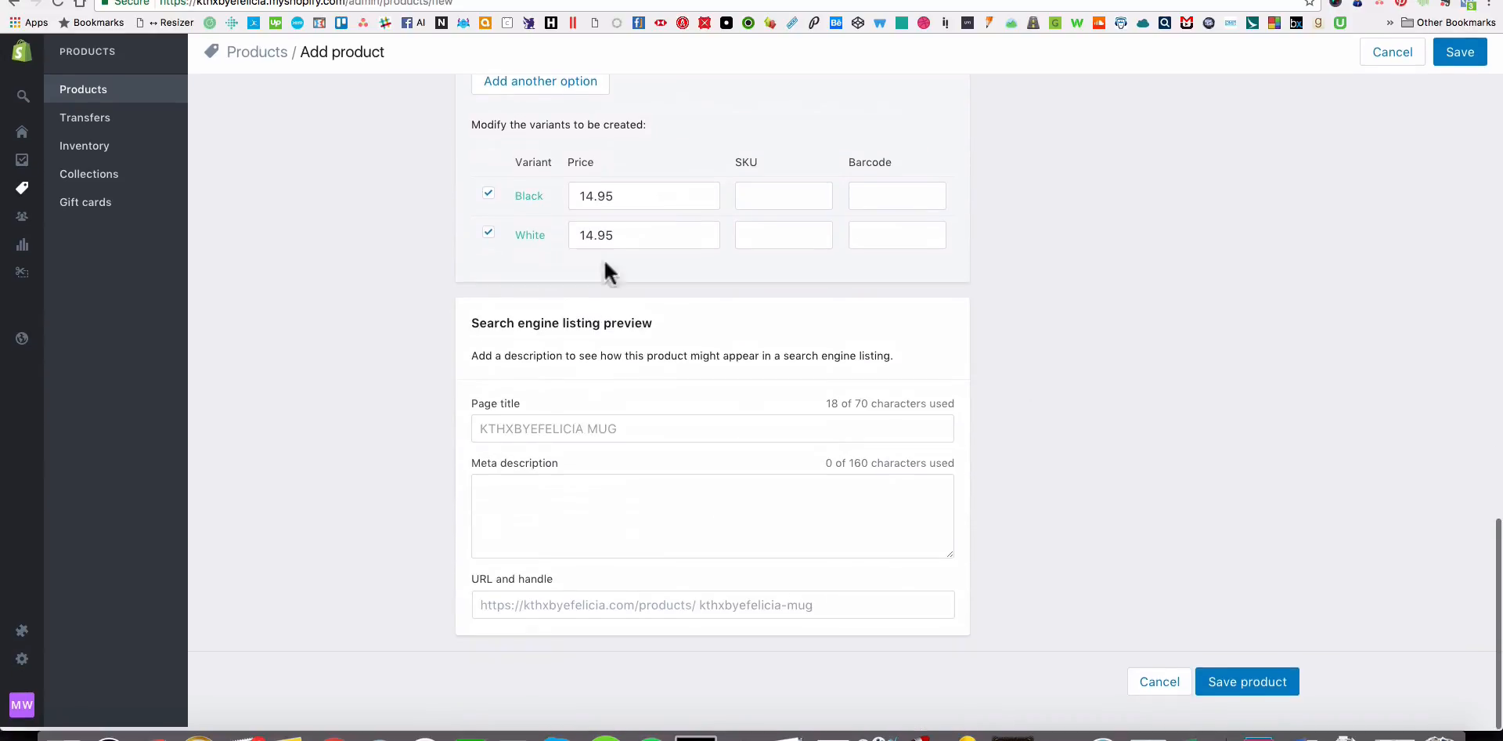
Add the three white mug mockups from the Mug_11oz_KTBF folder in Finder to the product images, handle-on-left view first.
scroll(1030, 397, "up", 5)
scroll(1031, 397, "up", 10)
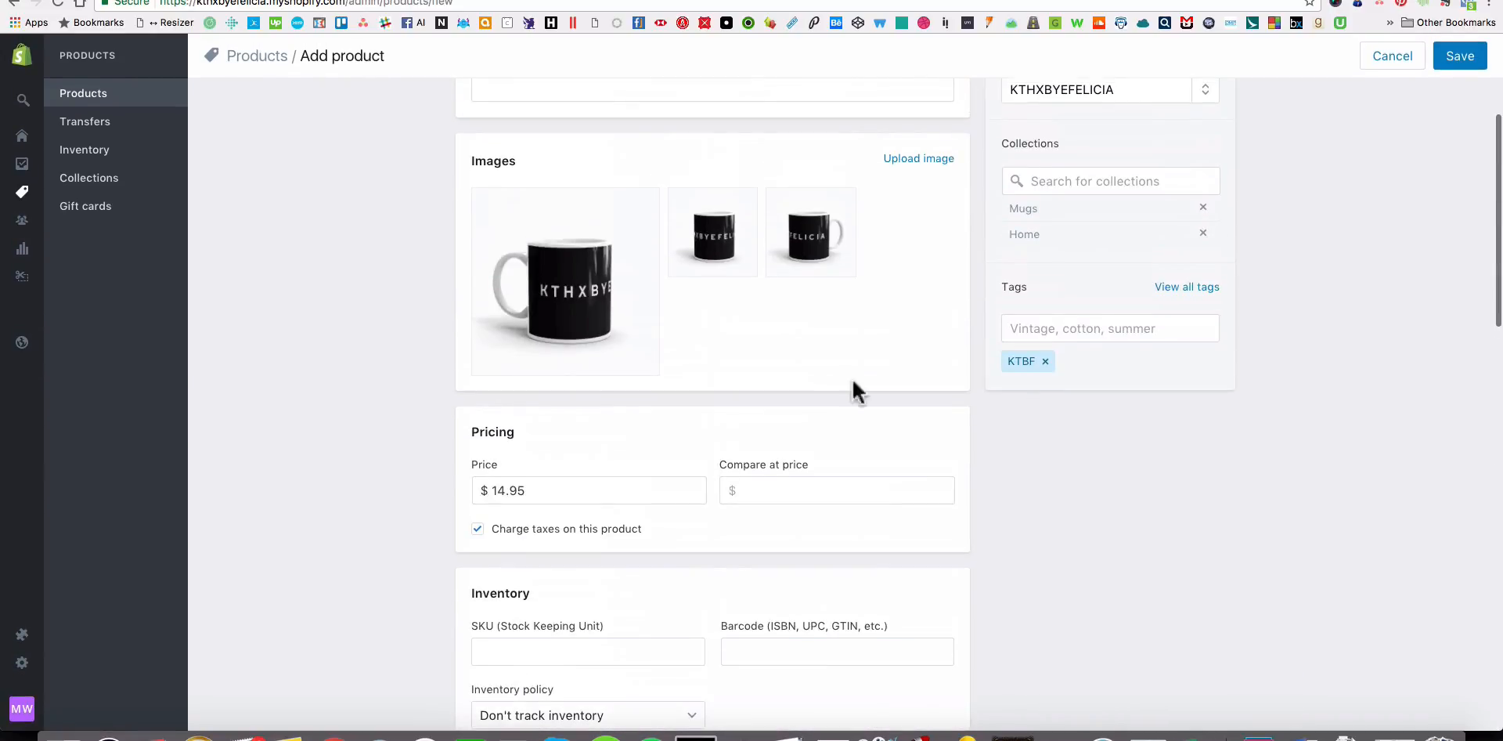
key("super+Tab")
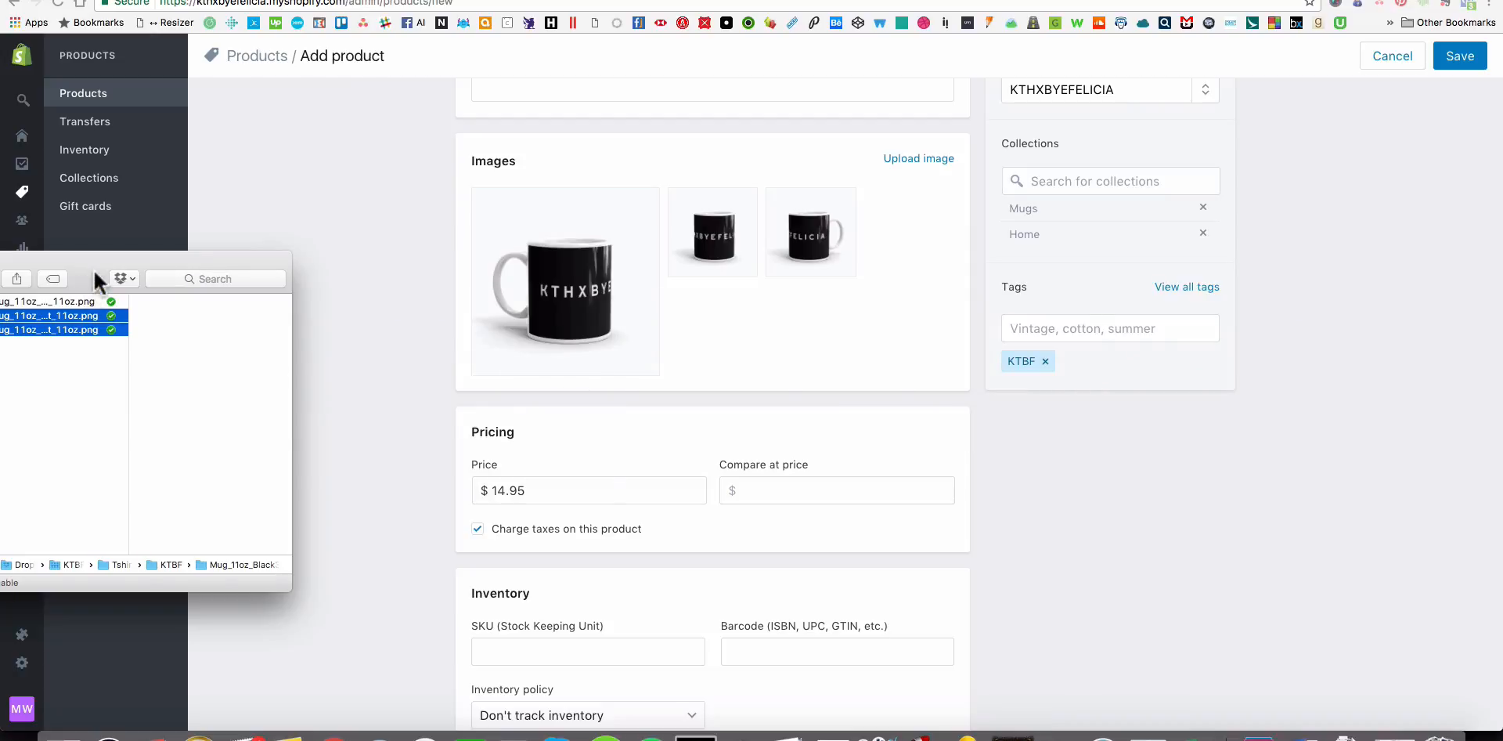
left_click_drag(92, 266, 373, 224)
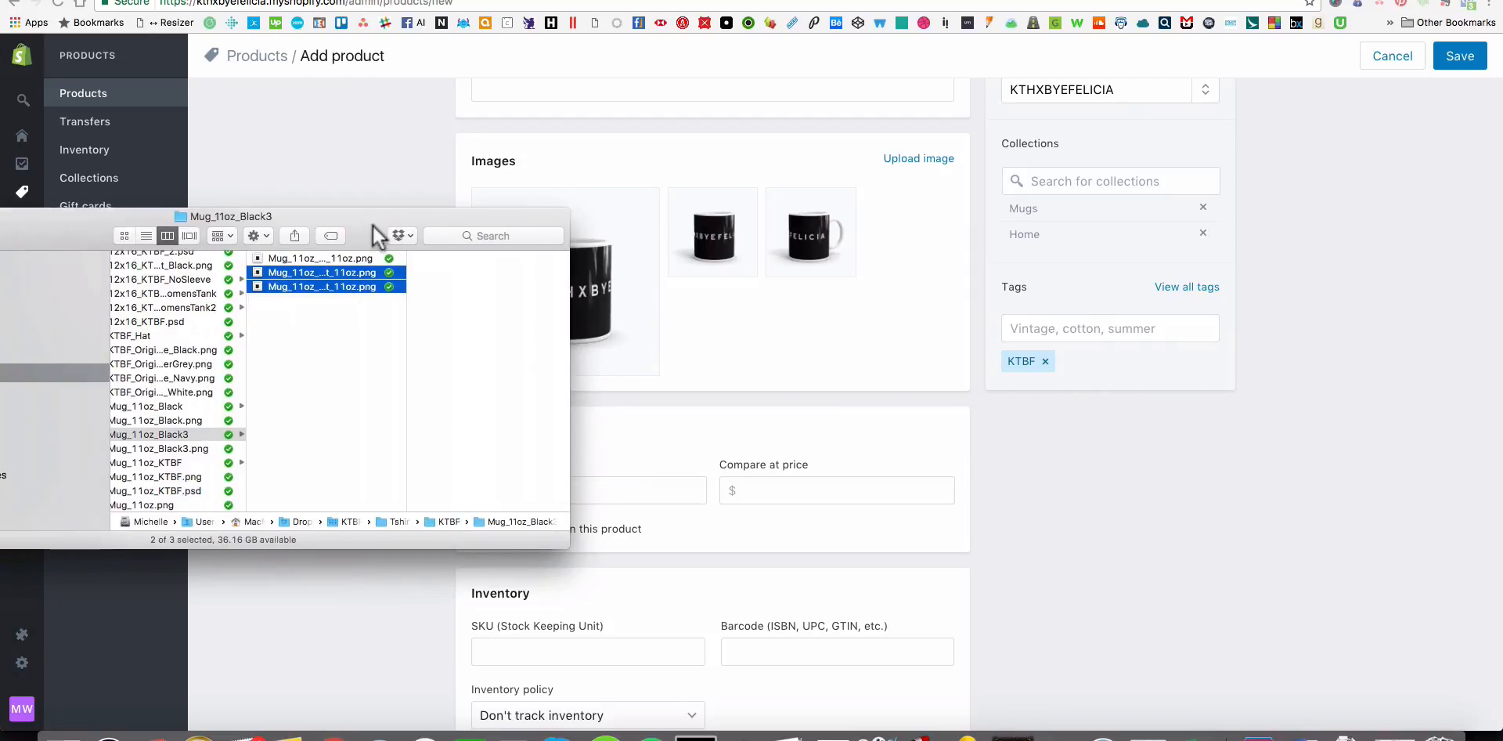
left_click(181, 462)
left_click(354, 260)
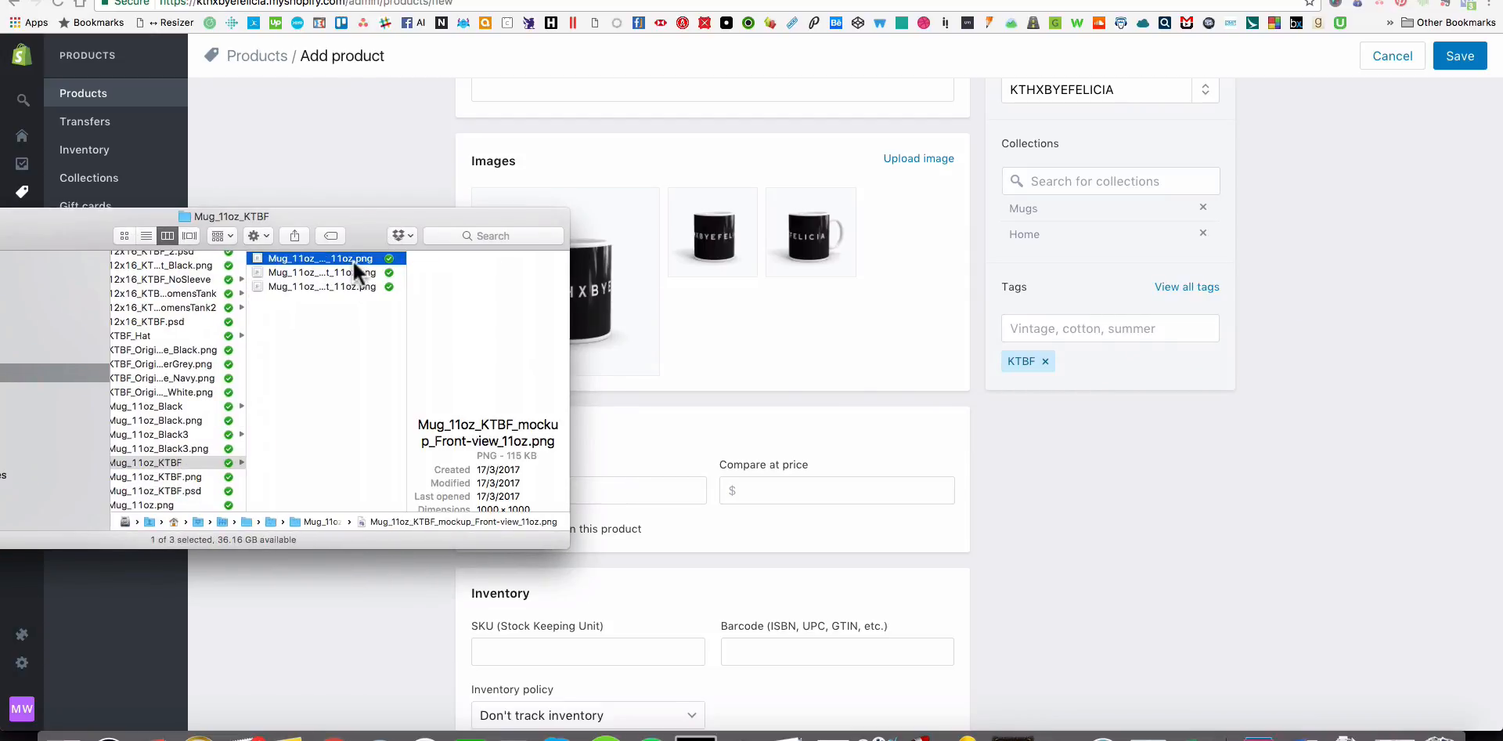
left_click(344, 272)
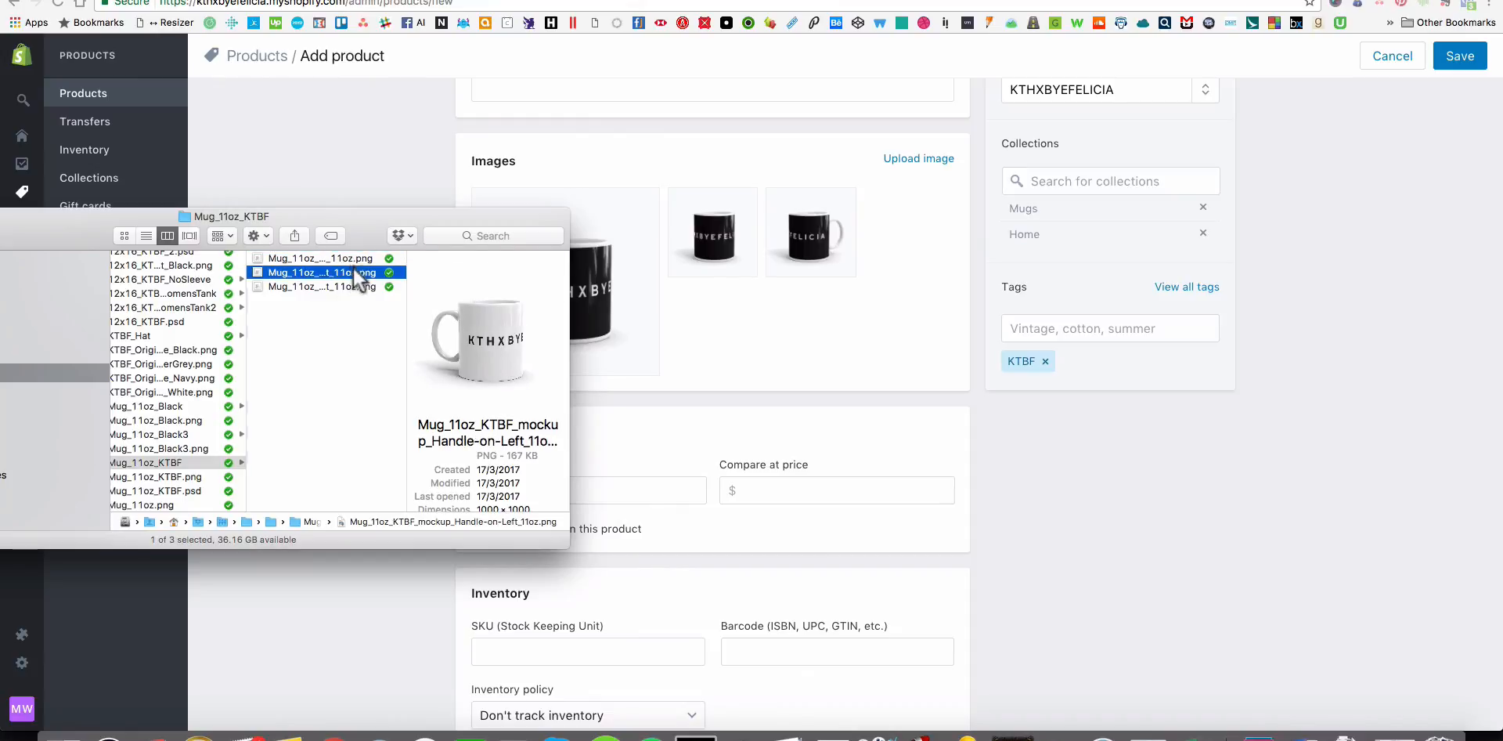
left_click_drag(353, 268, 821, 353)
left_click(338, 285, "super")
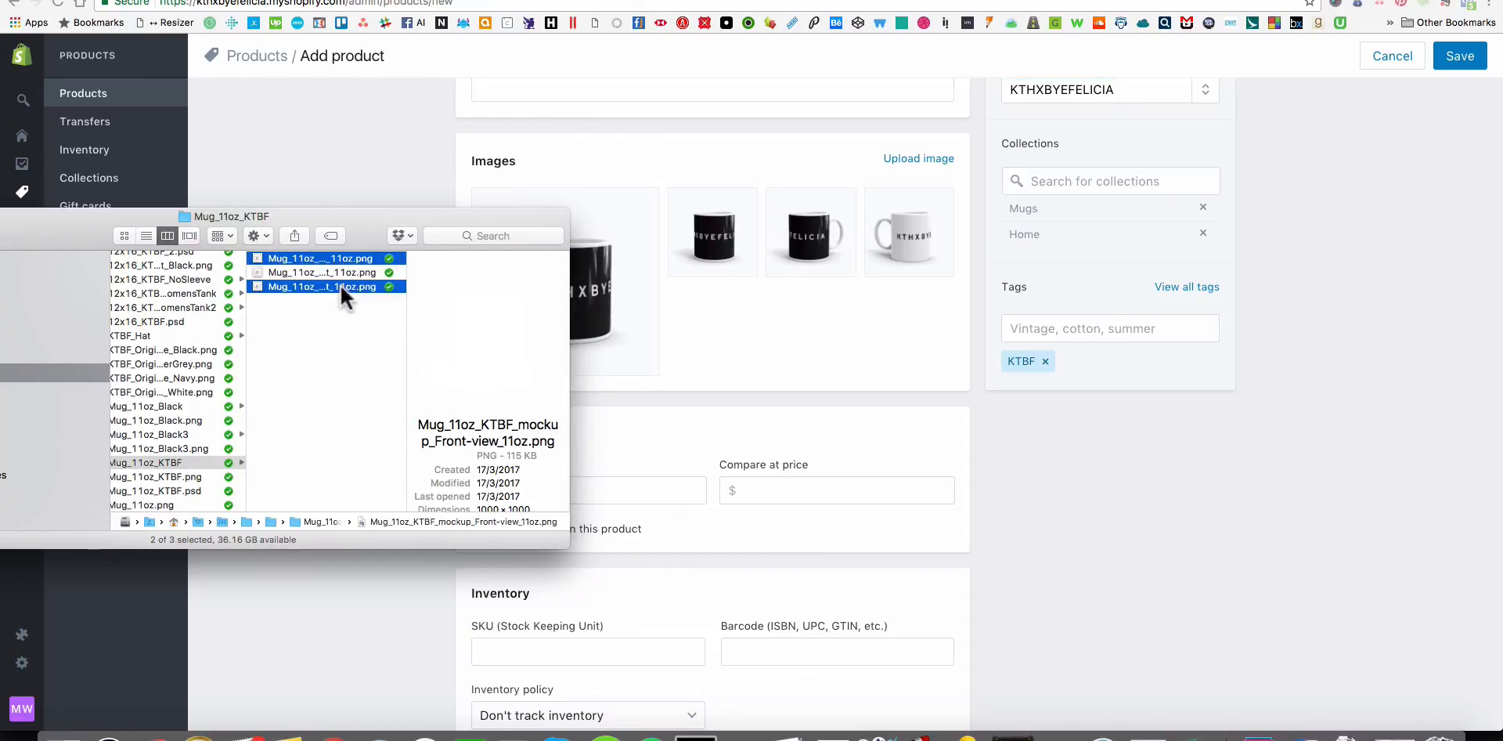
left_click_drag(341, 285, 951, 376)
left_click(1099, 485)
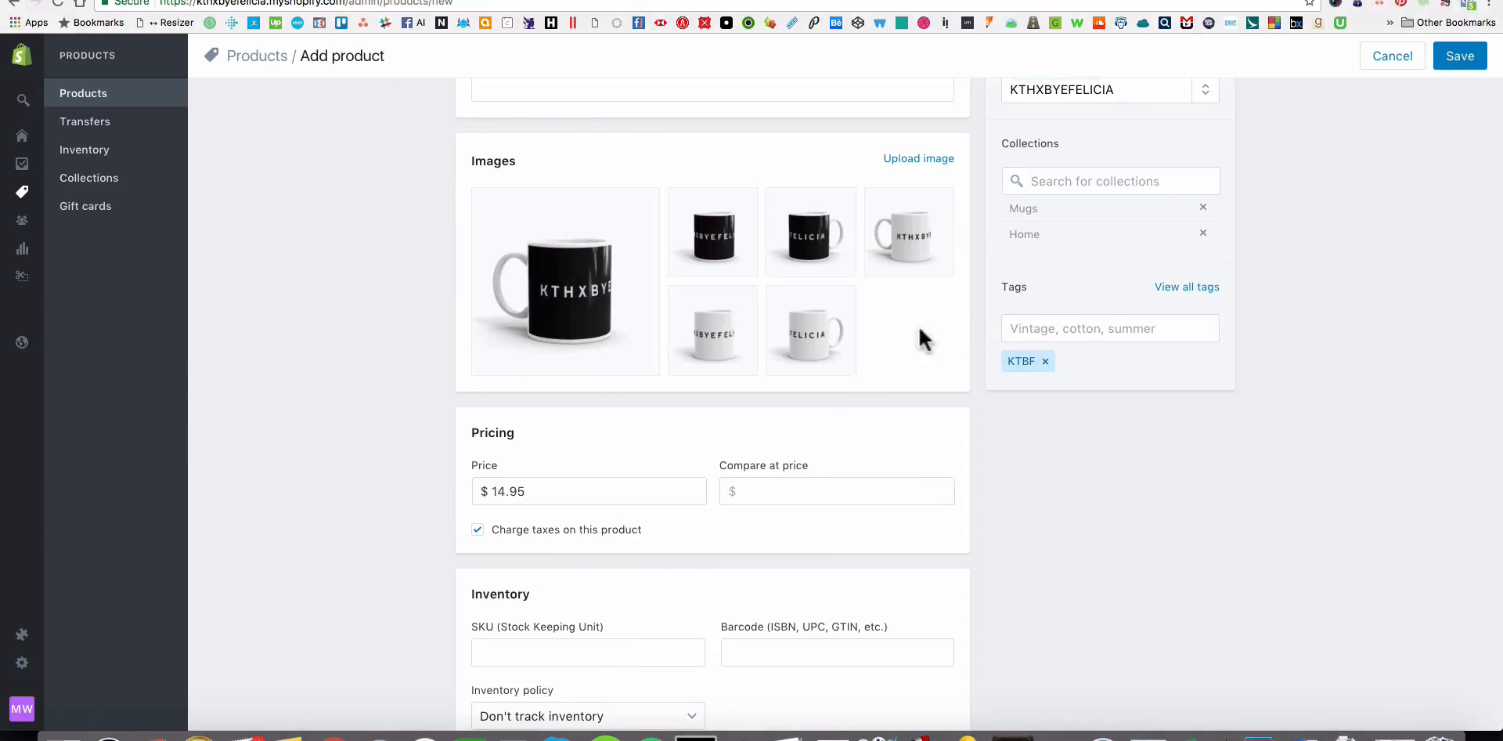
Review the Black and White variants and the search engine listing fields, and save the new product.
scroll(944, 313, "down", 15)
scroll(943, 317, "down", 5)
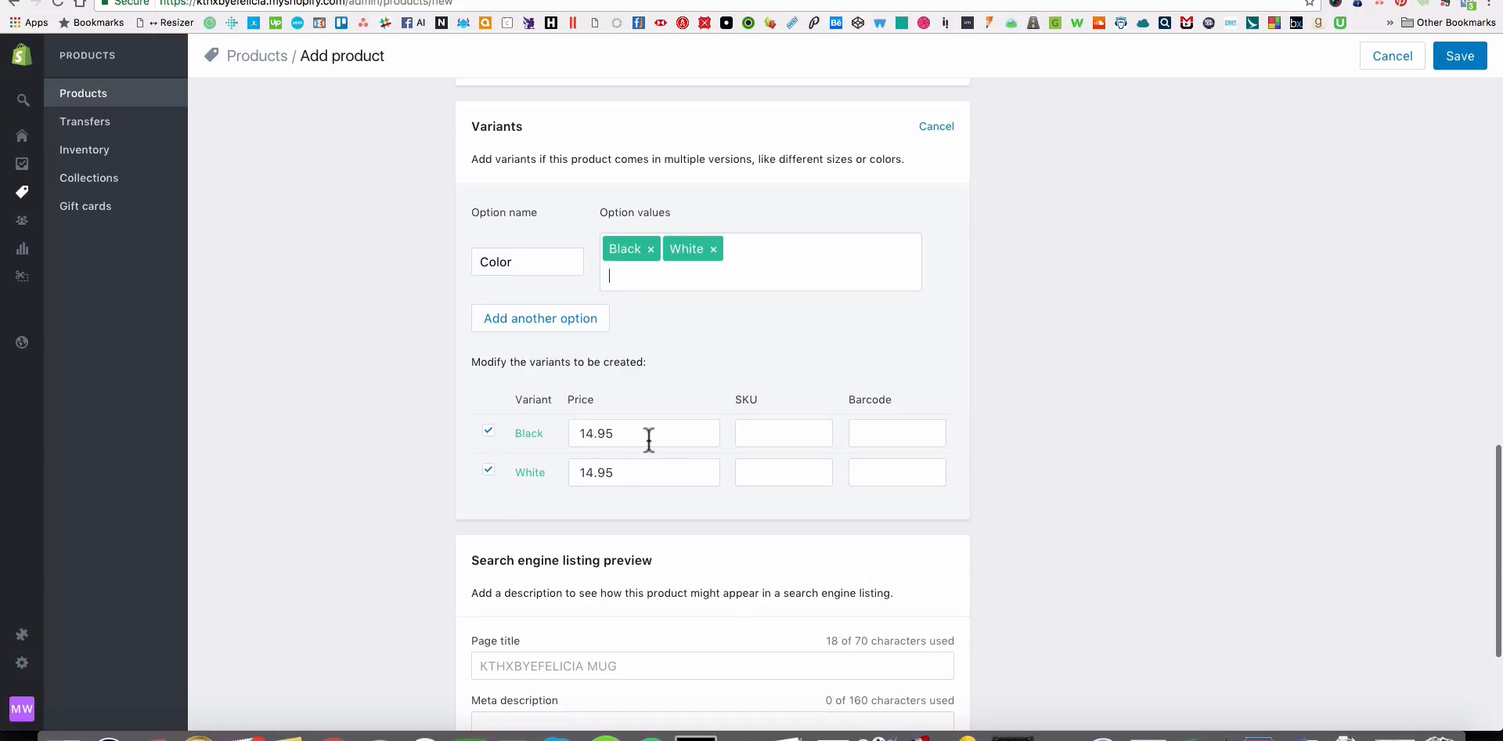
scroll(649, 436, "down", 5)
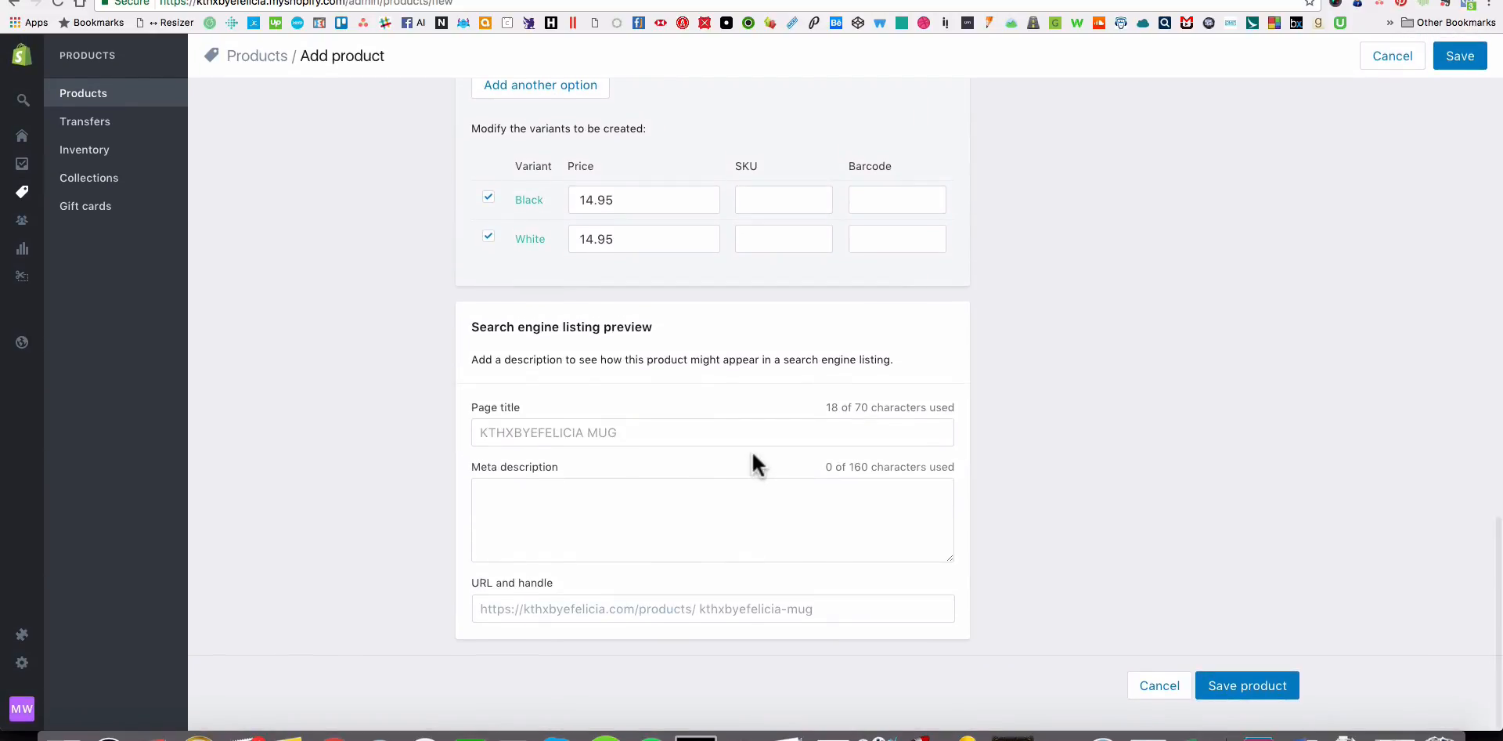
scroll(751, 462, "up", 15)
scroll(751, 466, "down", 10)
scroll(753, 452, "down", 5)
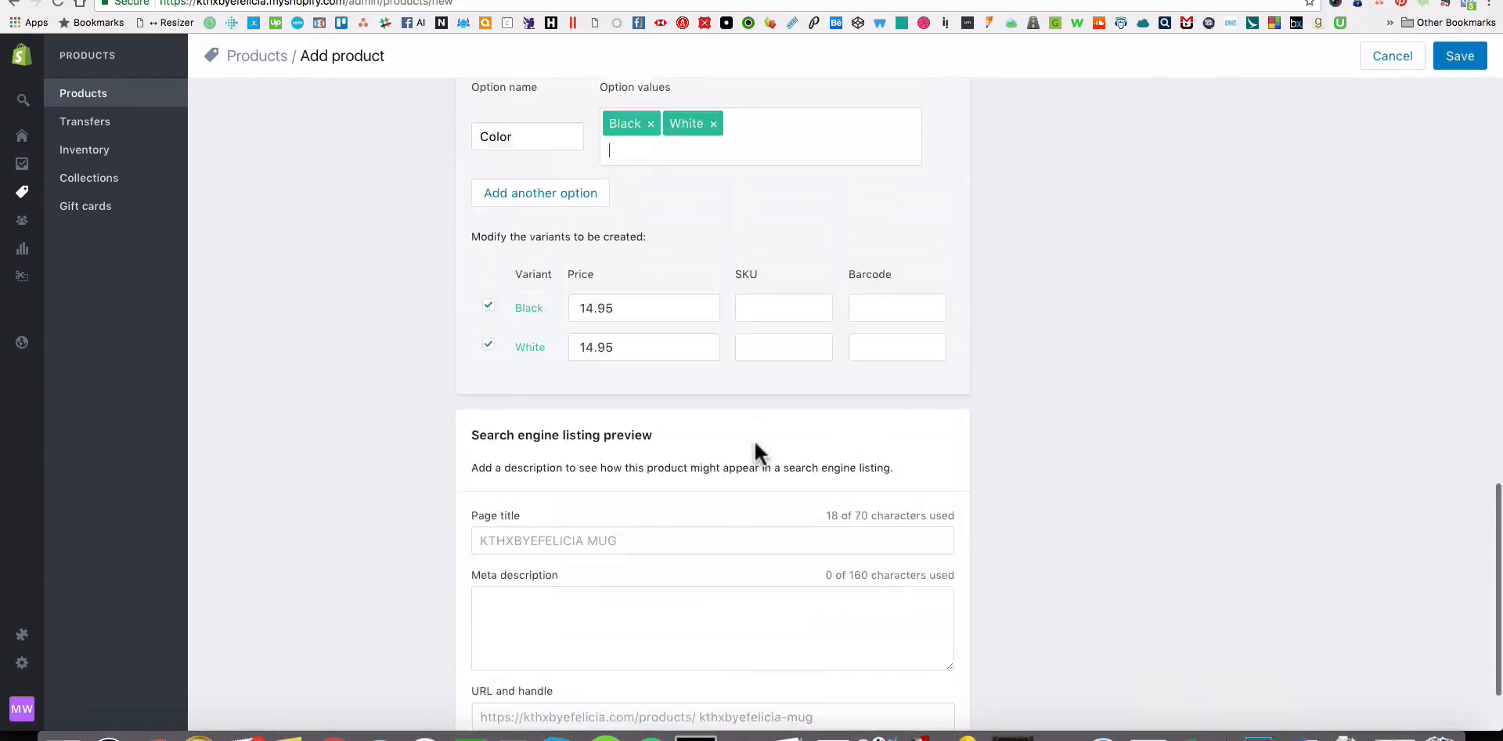
scroll(753, 437, "up", 20)
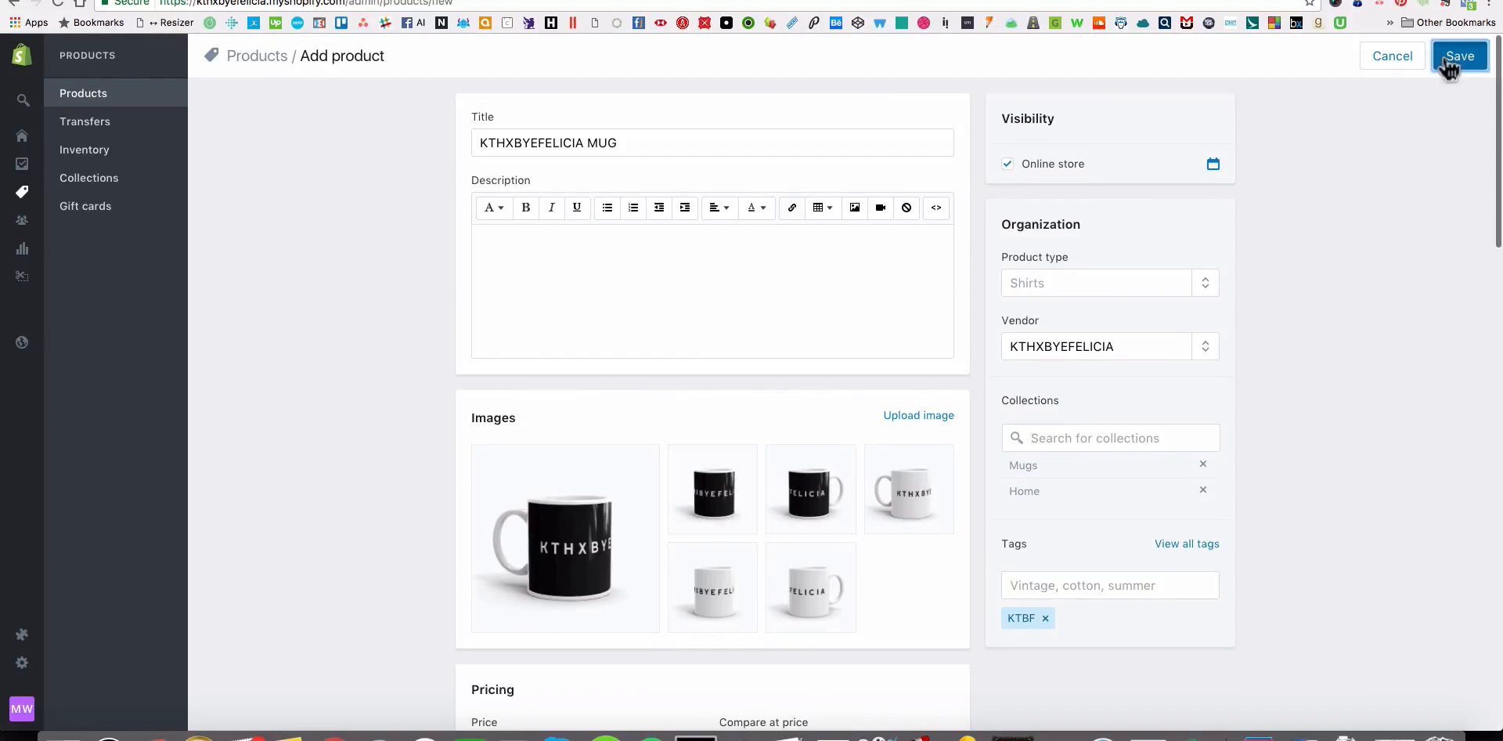
left_click(1447, 64)
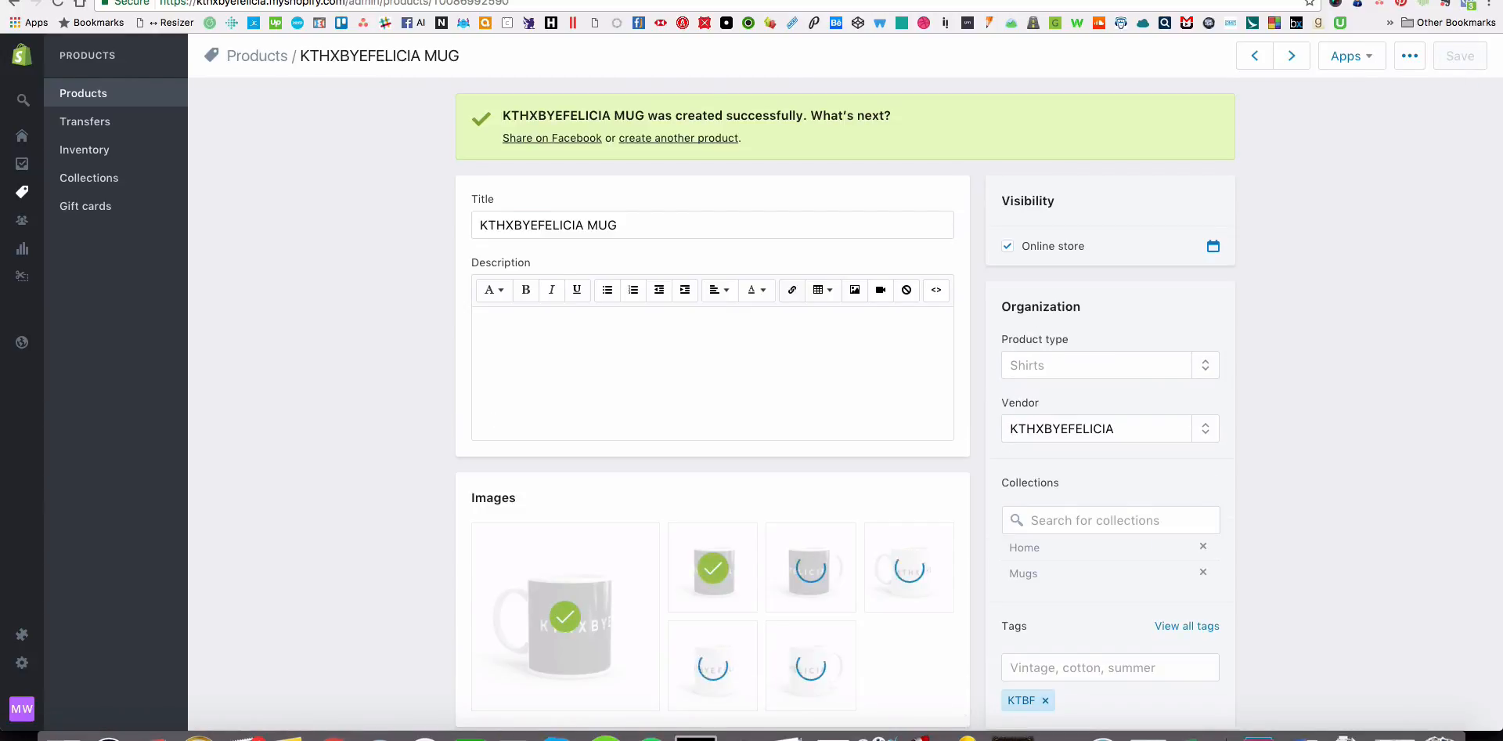
Switch to the live storefront, go to the Mugs collection and open the KTHXBYEFELICIA MUG.
key("ctrl+Tab")
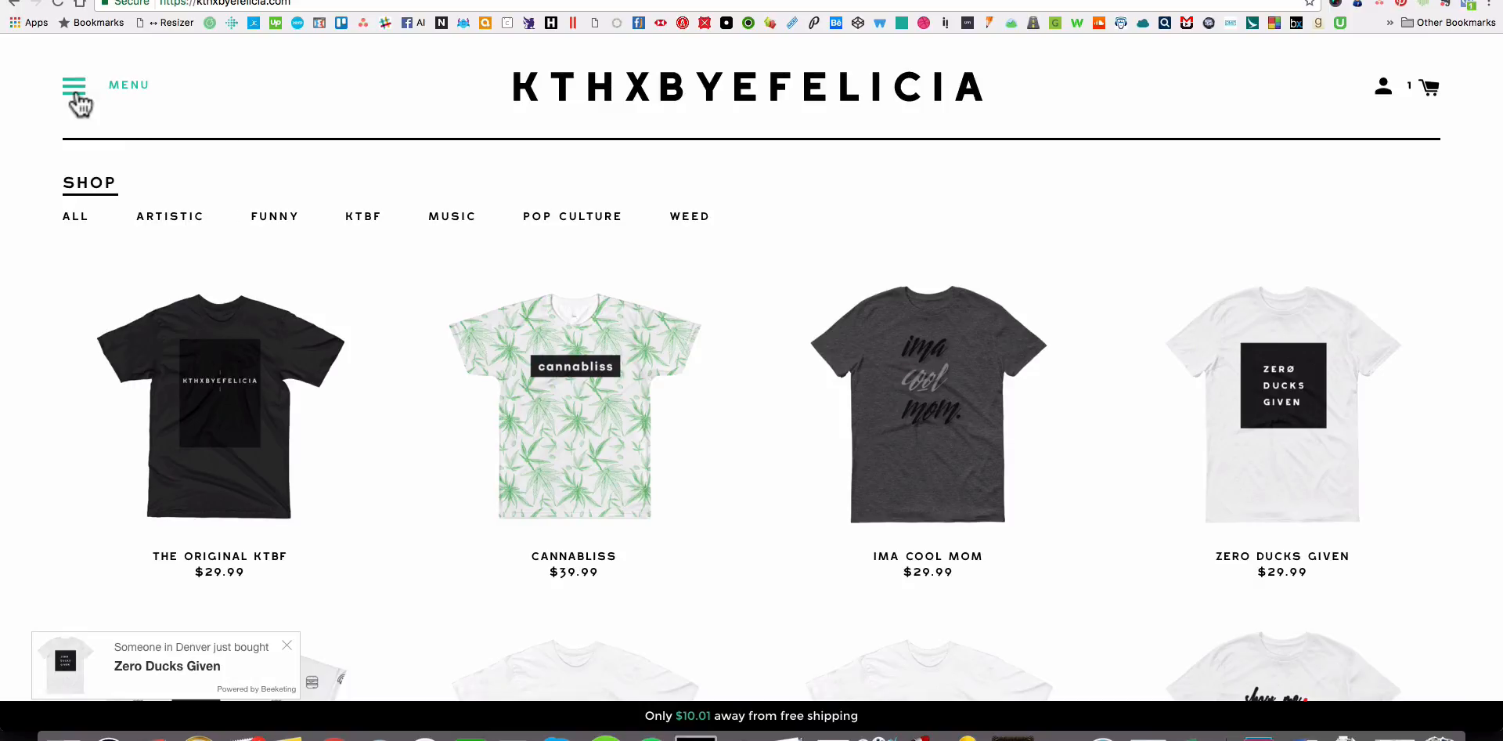
left_click(75, 92)
left_click(201, 226)
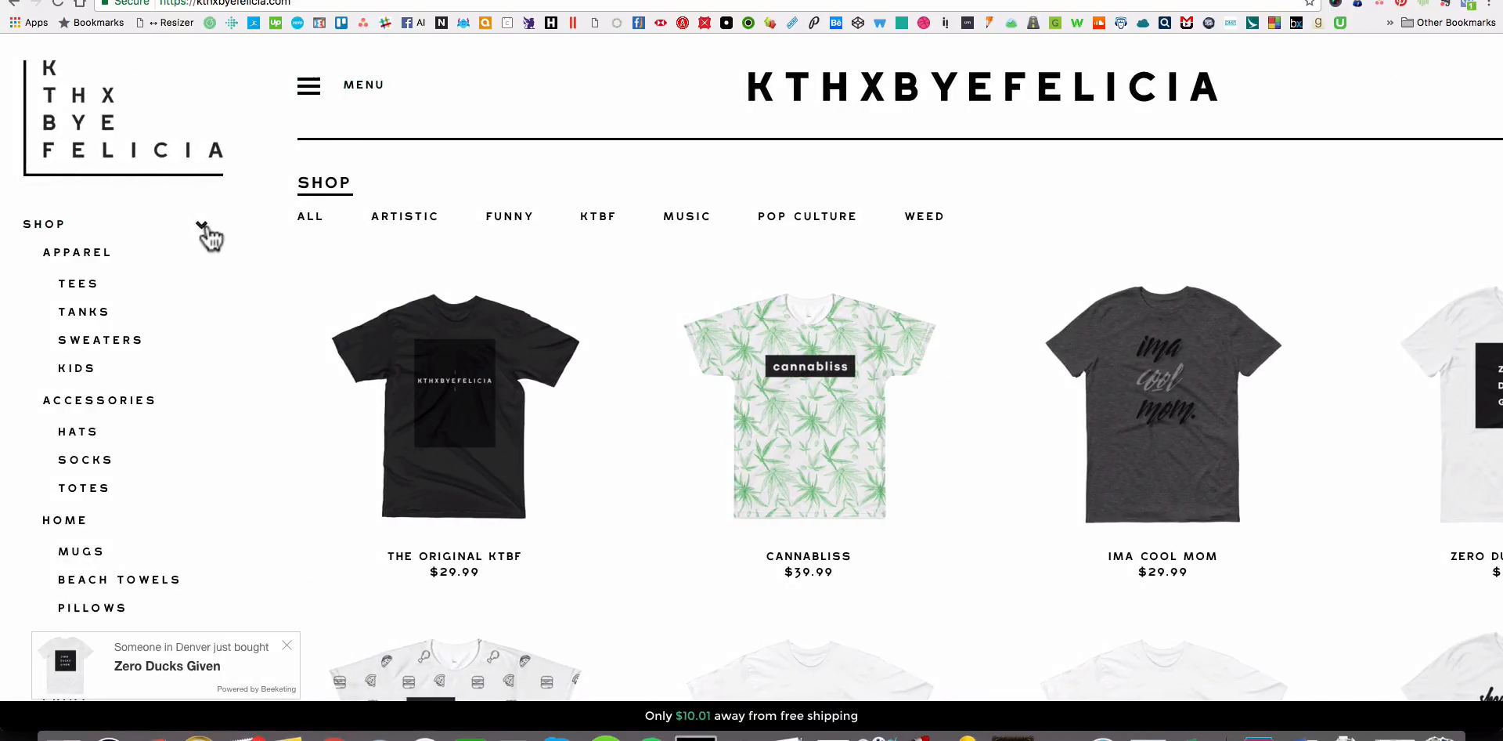
left_click(931, 376)
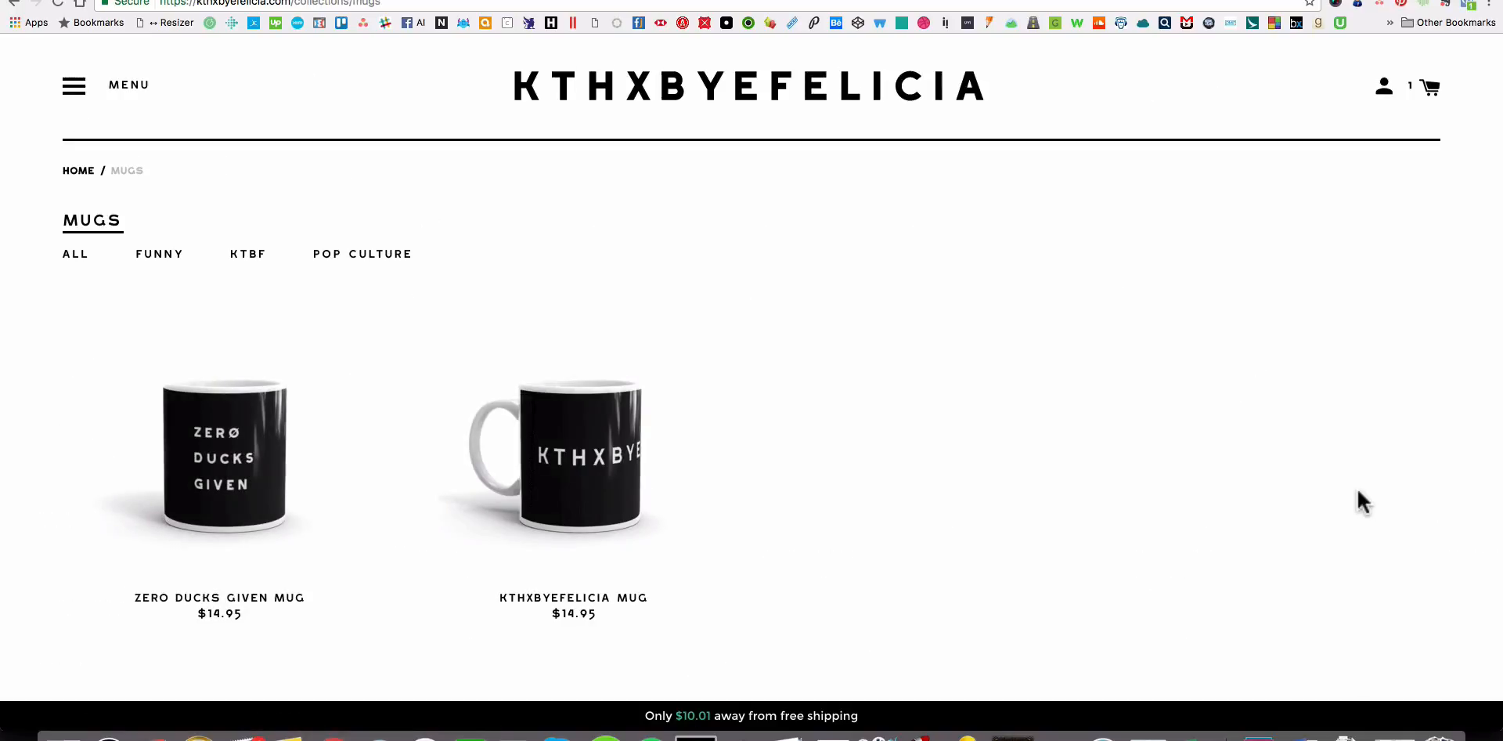
left_click(577, 486)
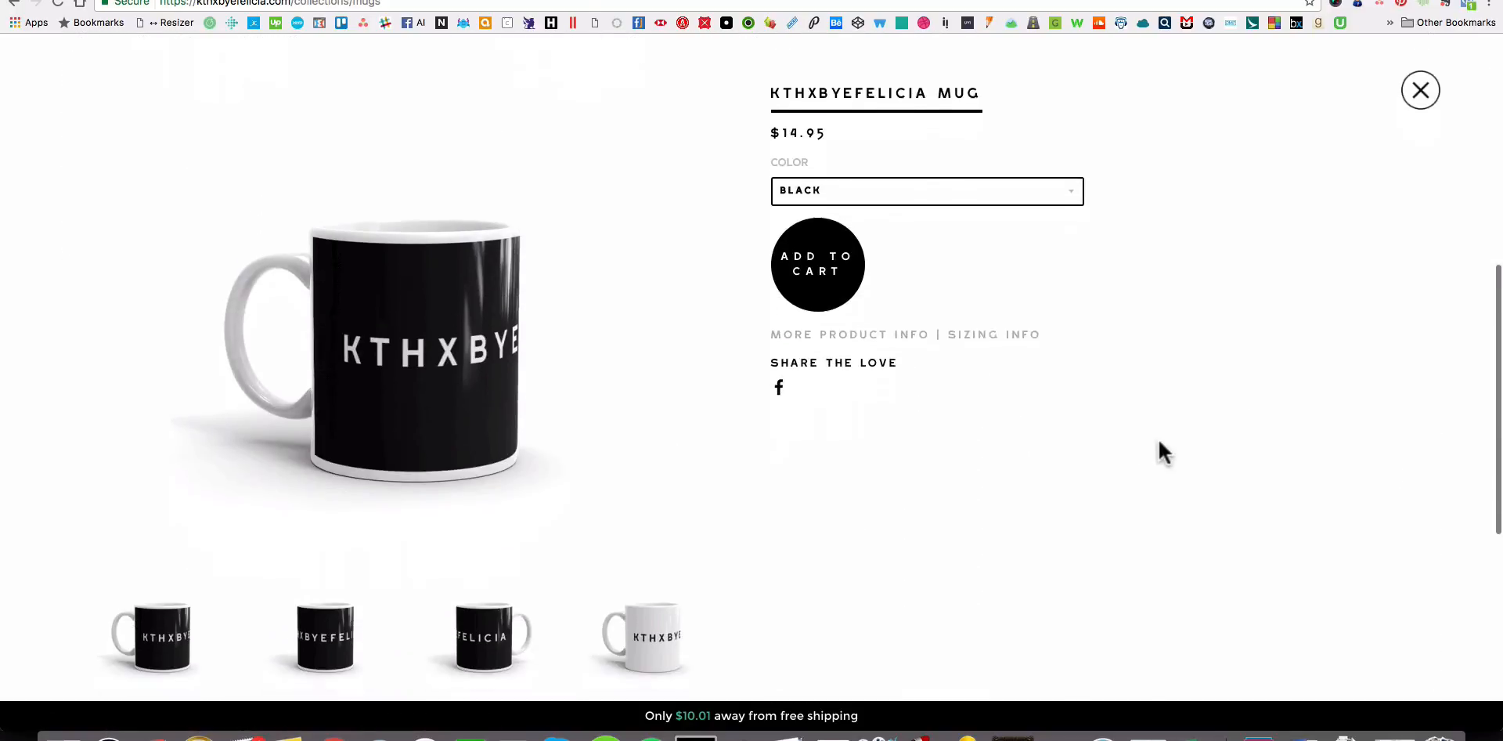
Select the White color for the mug, look over its thumbnails and view the white handle-on-left image.
left_click(920, 185)
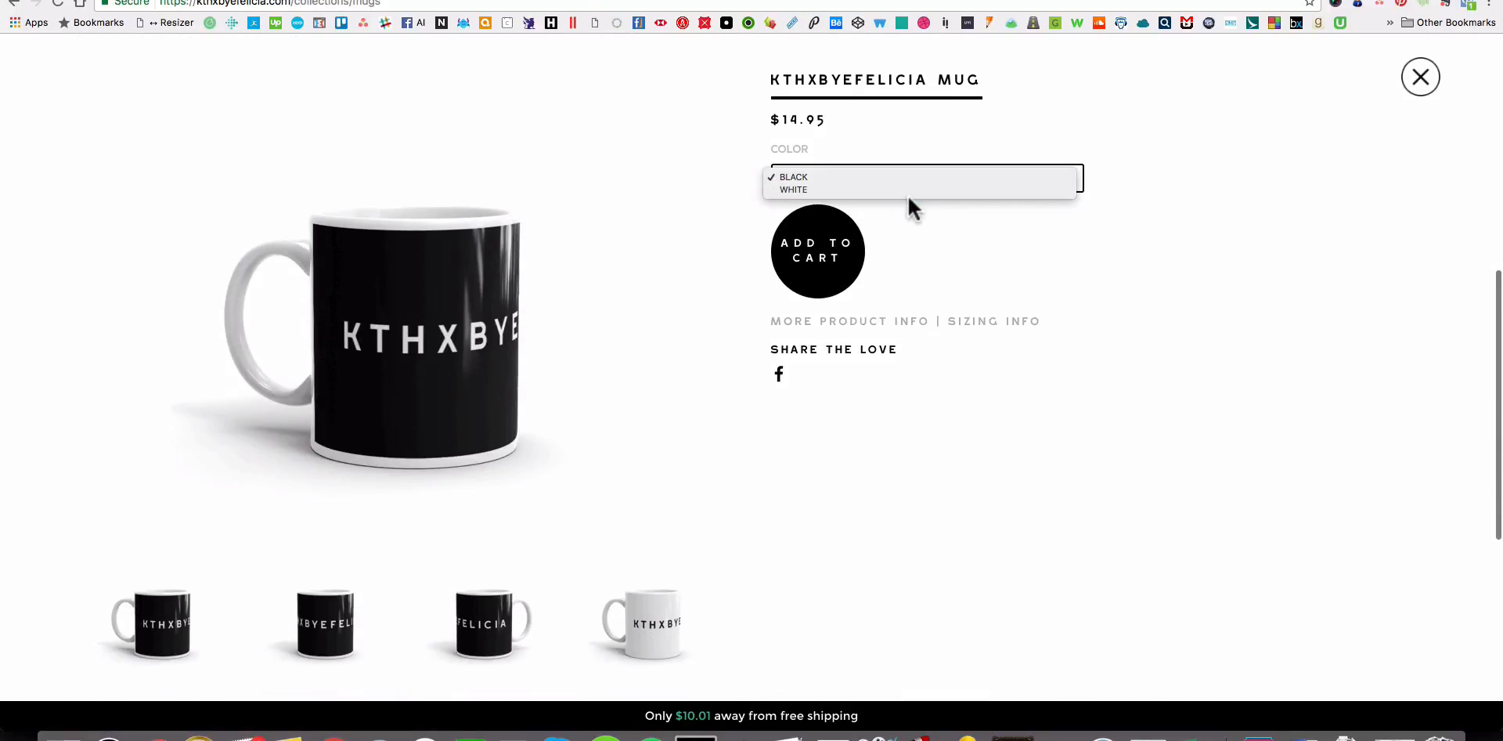
left_click(908, 189)
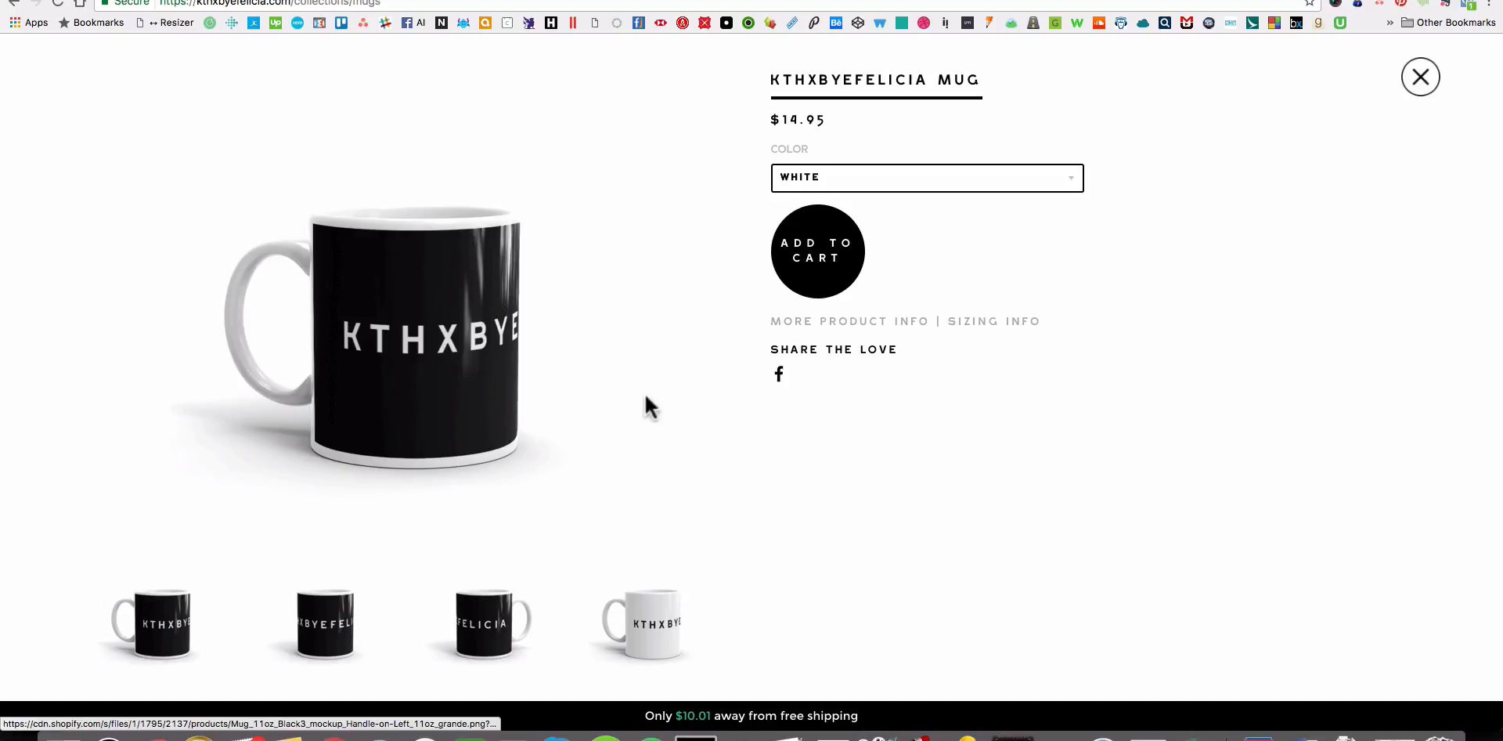
scroll(1010, 530, "down", 3)
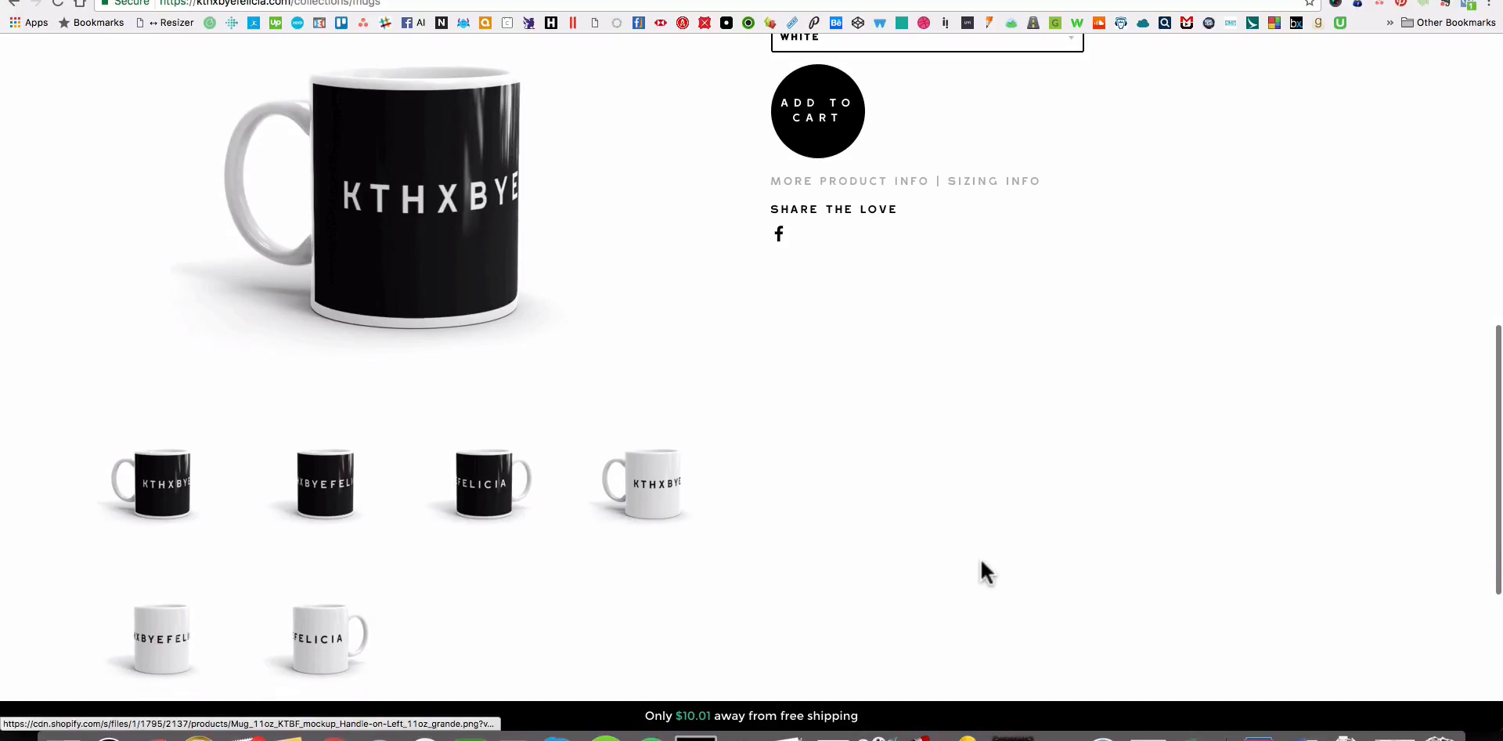
scroll(979, 556, "up", 3)
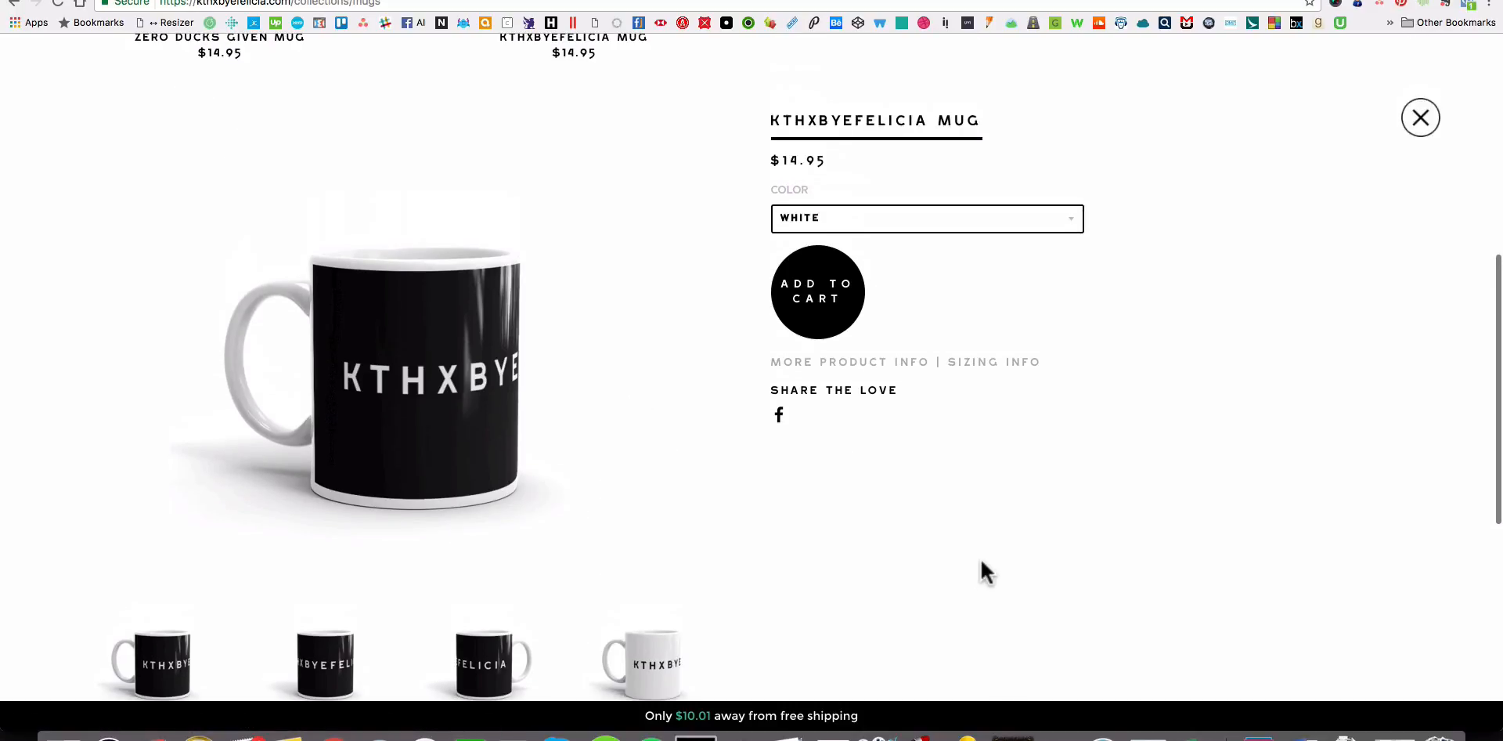
left_click(660, 649)
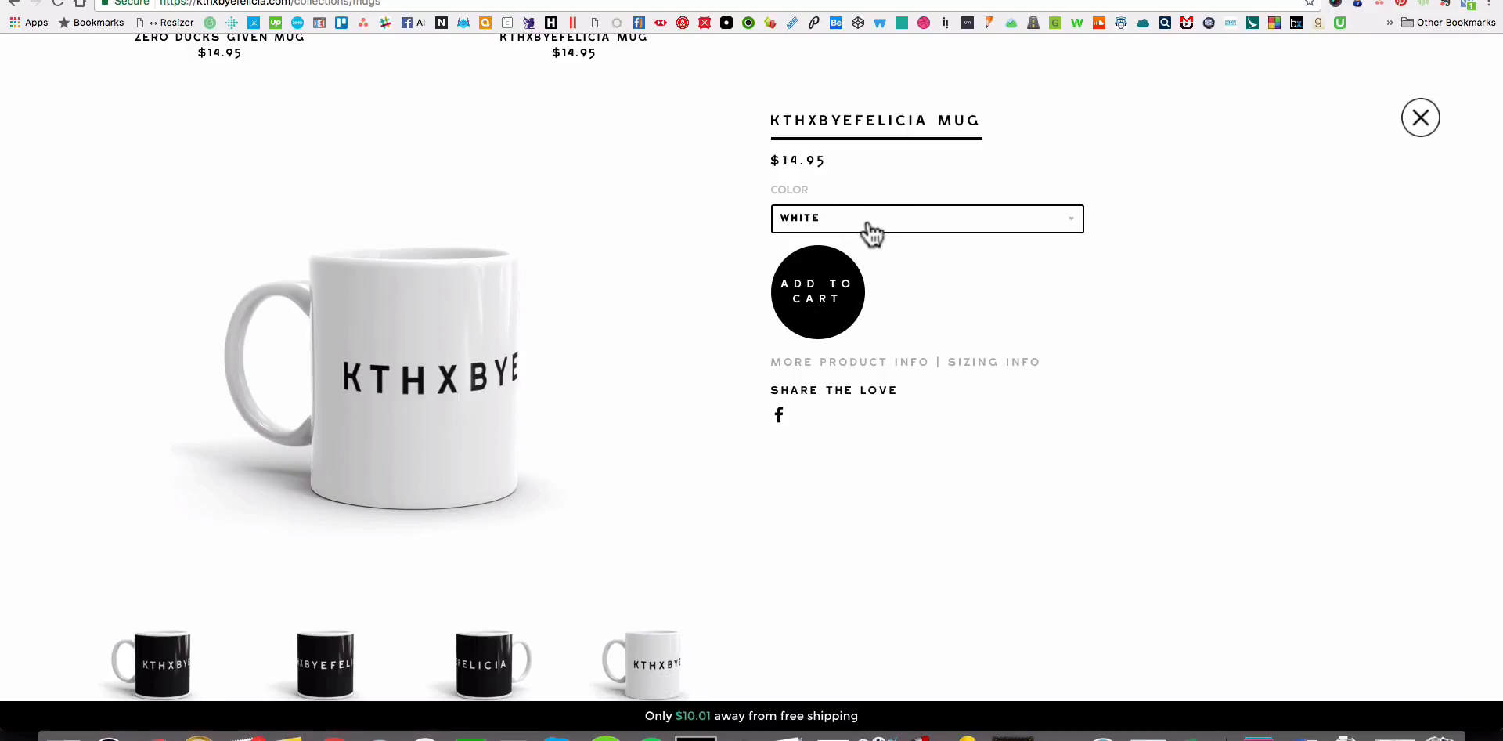
Return to the product in the Shopify admin and assign the black handle-on-left mockup to the Black variant.
left_click(699, 0)
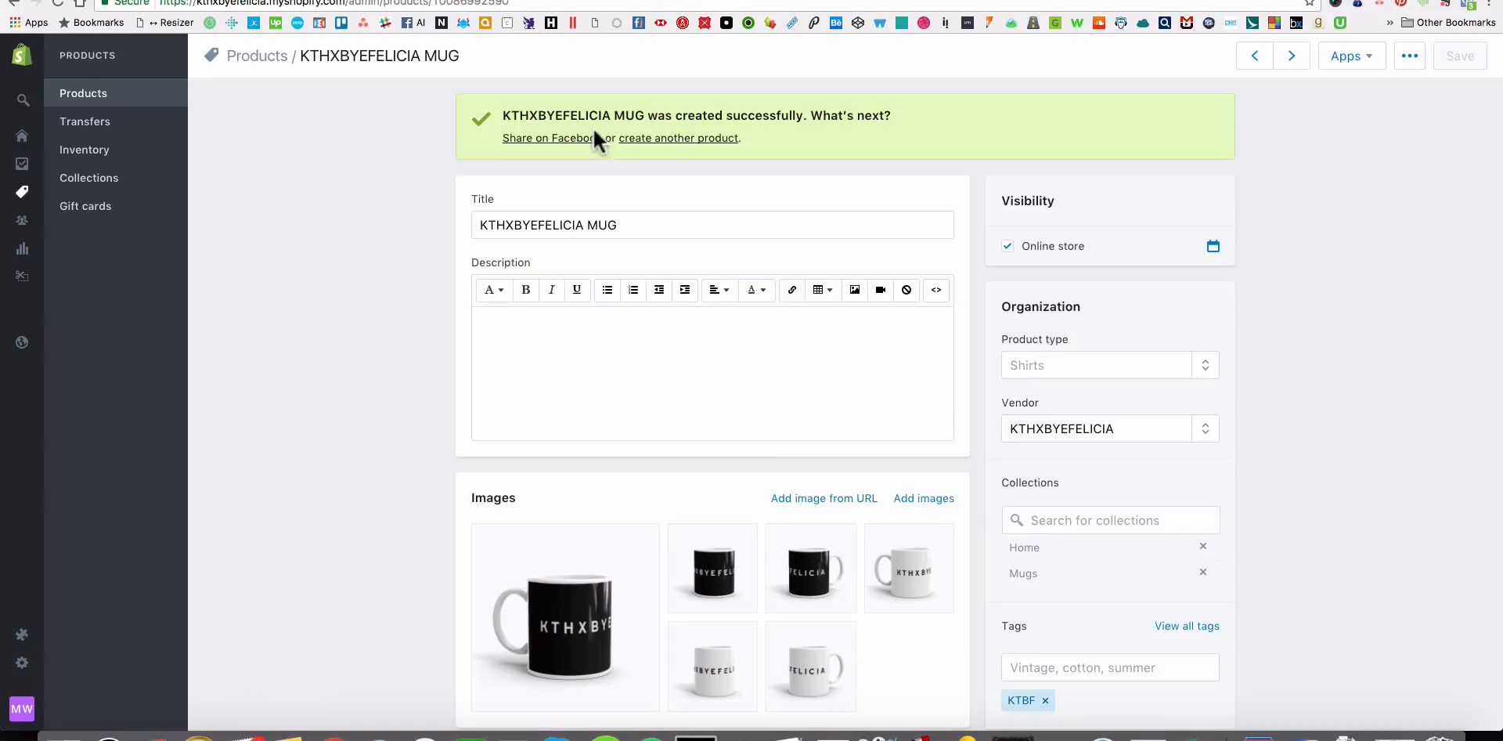
scroll(922, 354, "down", 2)
scroll(922, 360, "down", 3)
scroll(1344, 106, "up", 4)
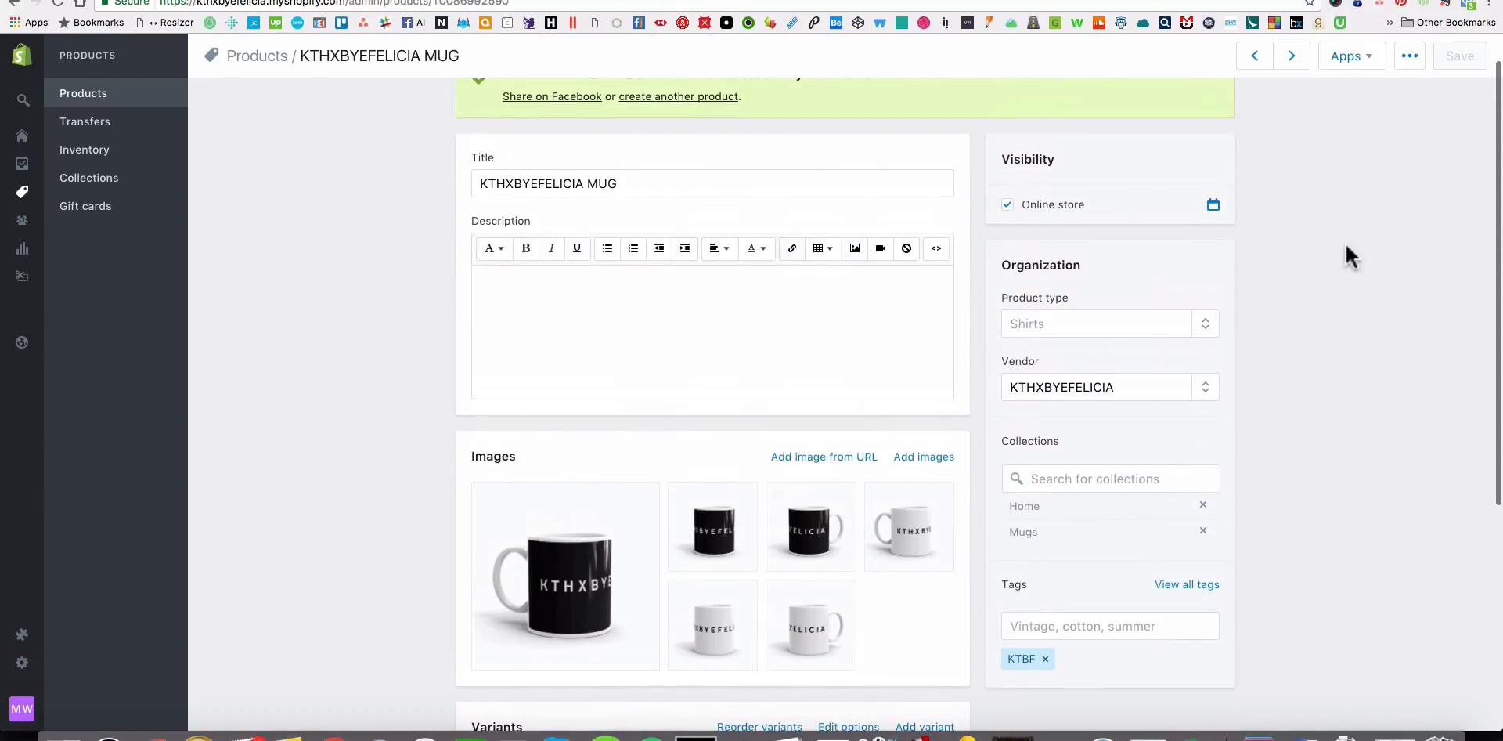
scroll(900, 243, "down", 5)
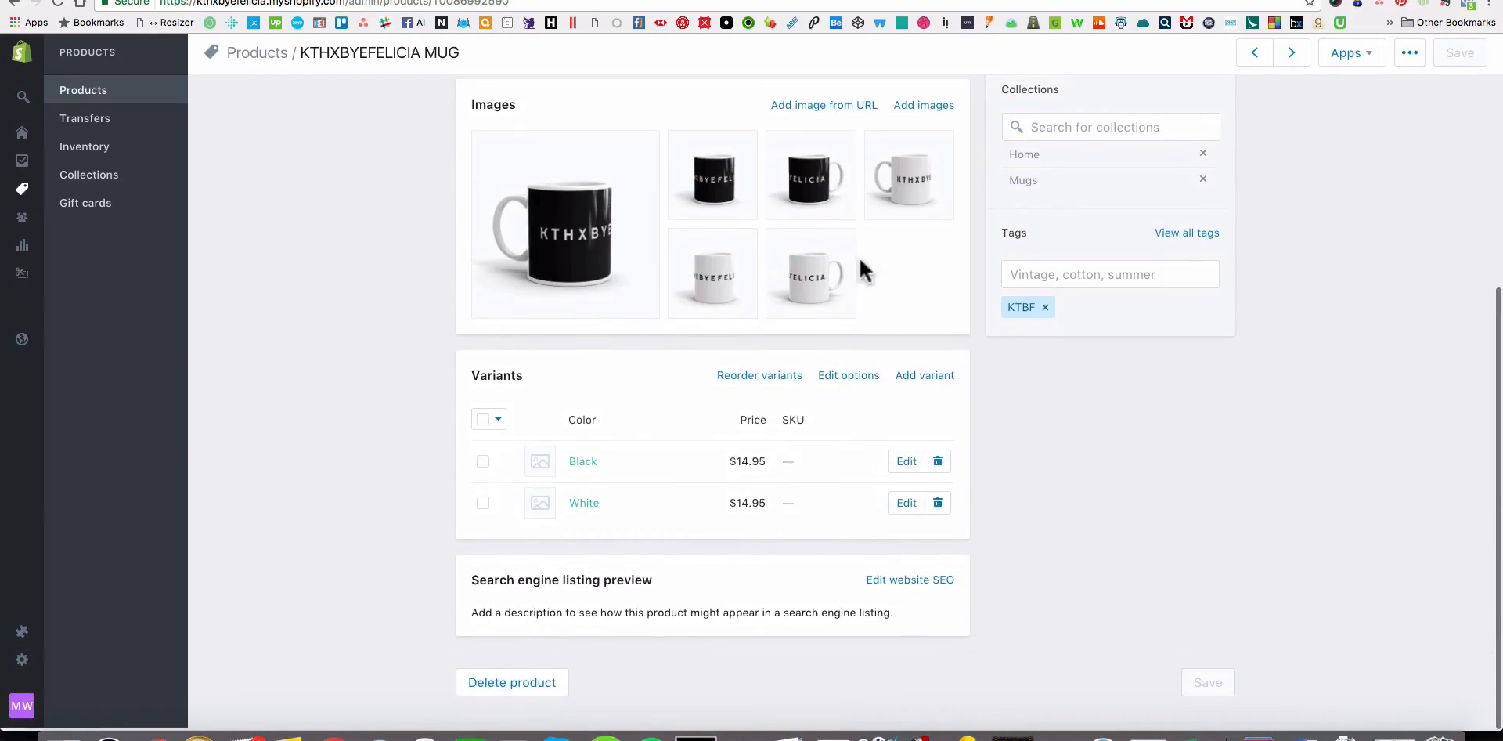
left_click(540, 465)
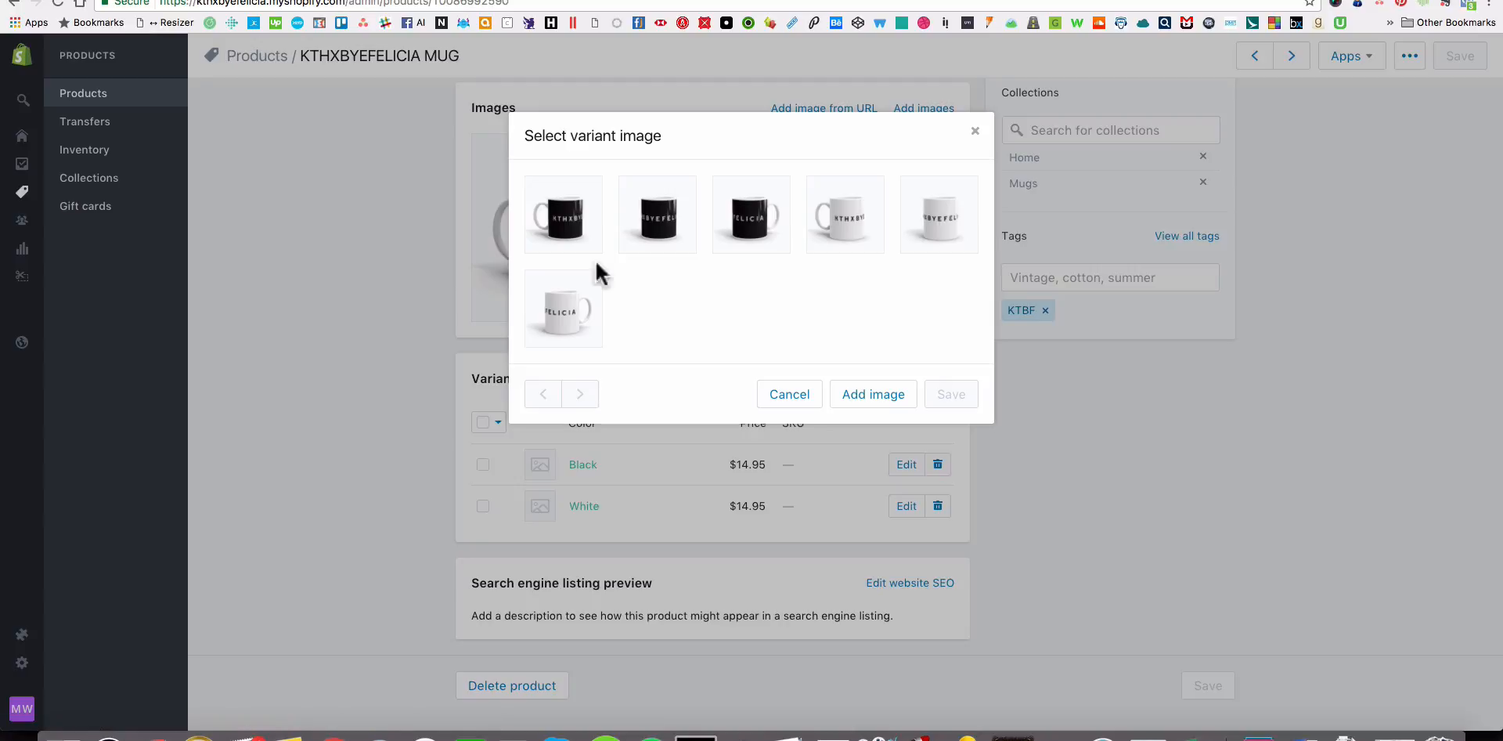
left_click(588, 227)
left_click(683, 219)
left_click(587, 233)
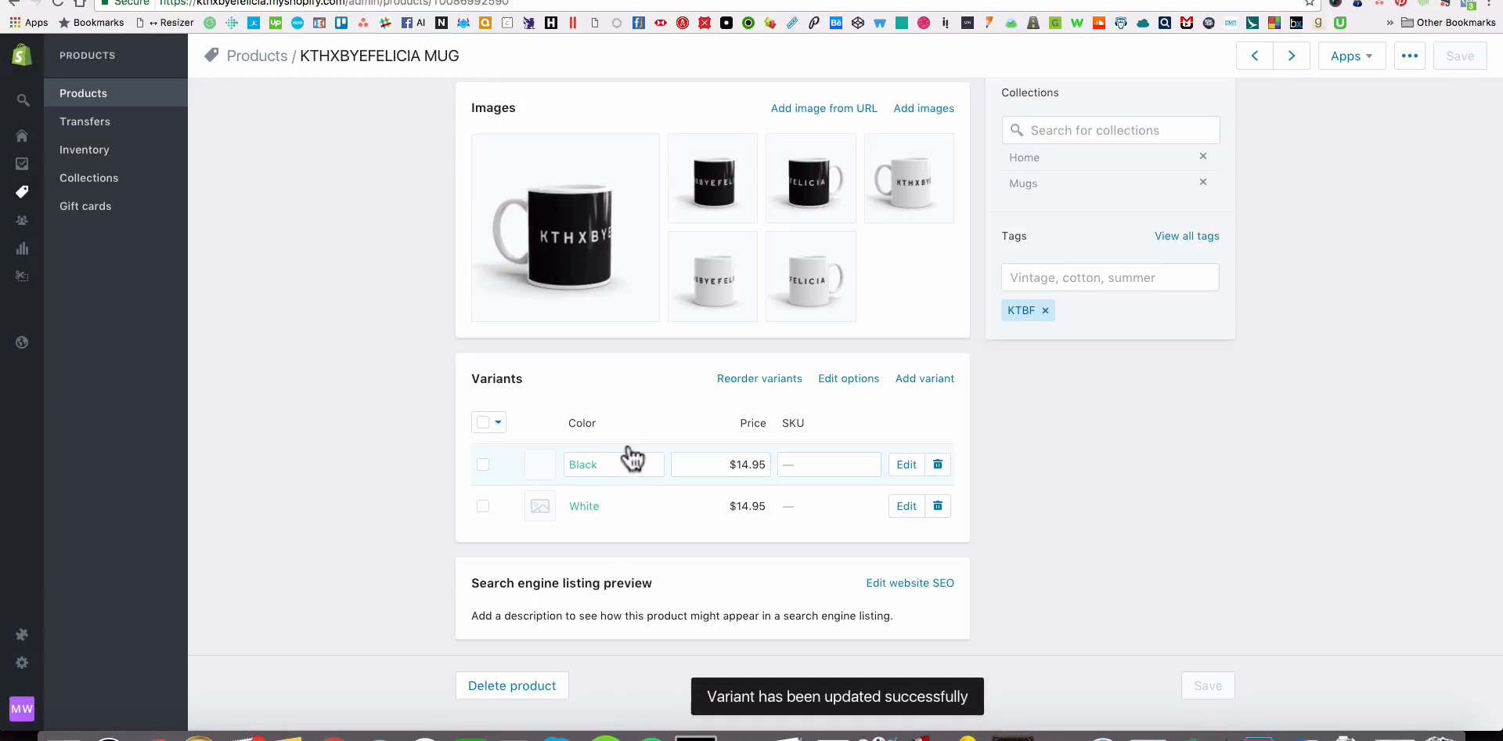
Assign the white handle-on-left mockup to the White variant and save it.
left_click(539, 509)
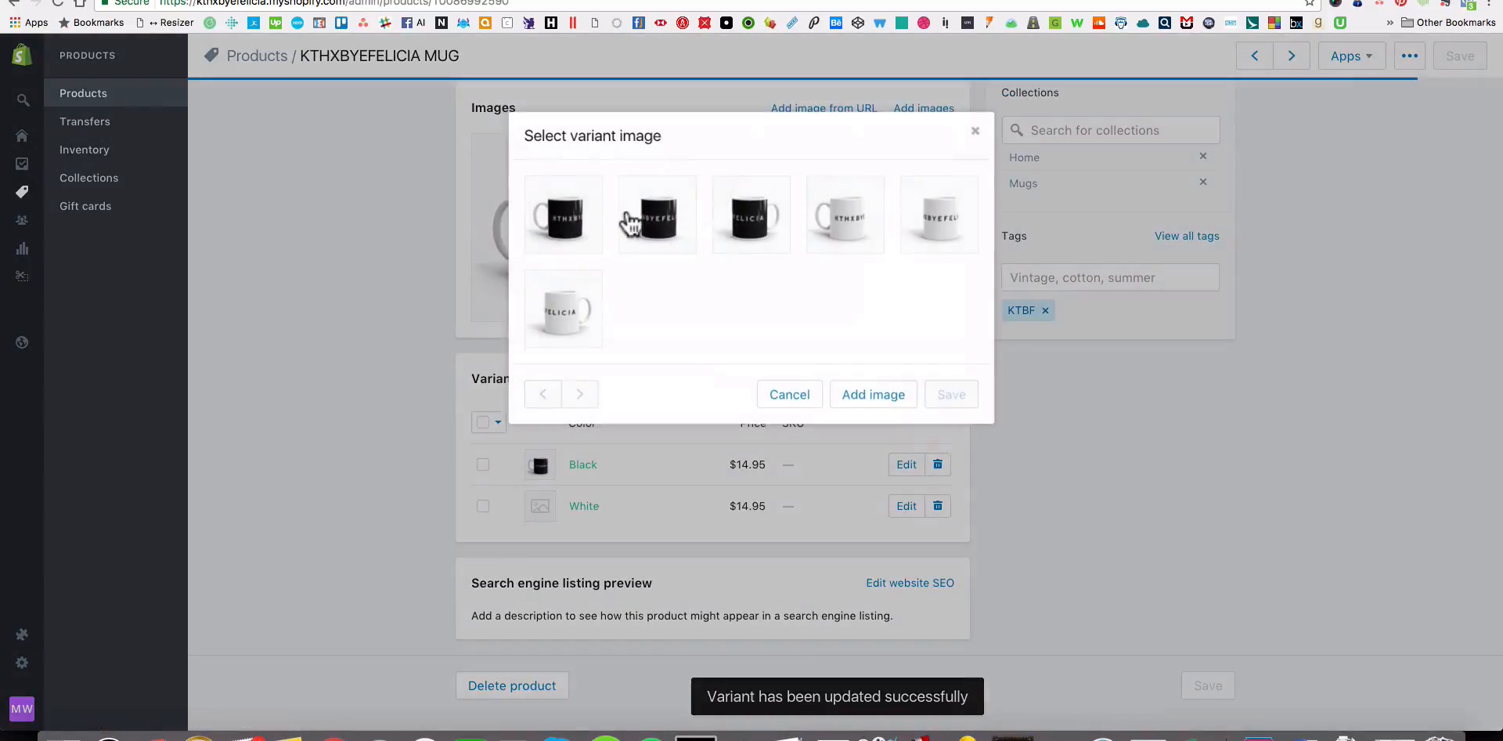
left_click(832, 249)
left_click(950, 396)
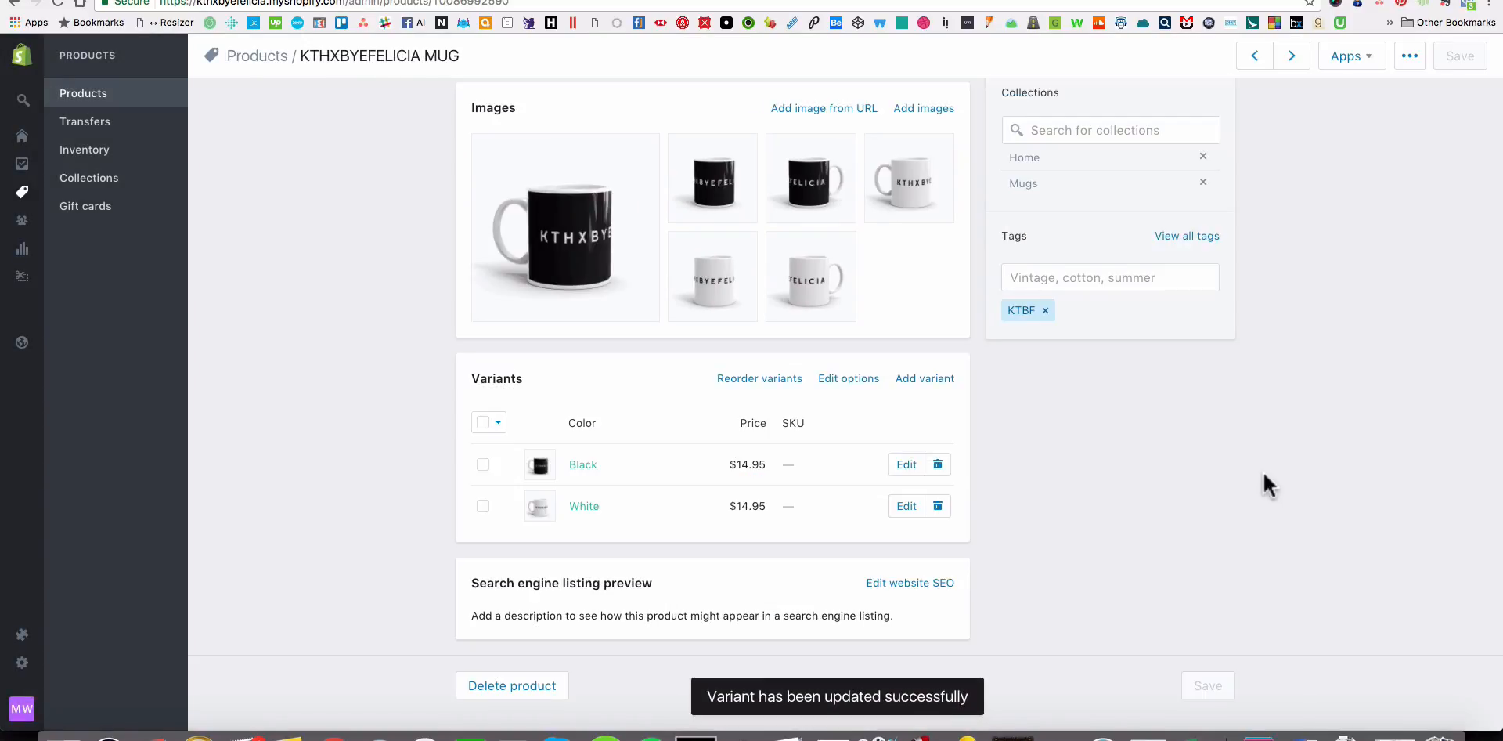
Return to the storefront, reload the Mugs collection and reopen the KTHXBYEFELICIA MUG.
scroll(1188, 529, "up", 10)
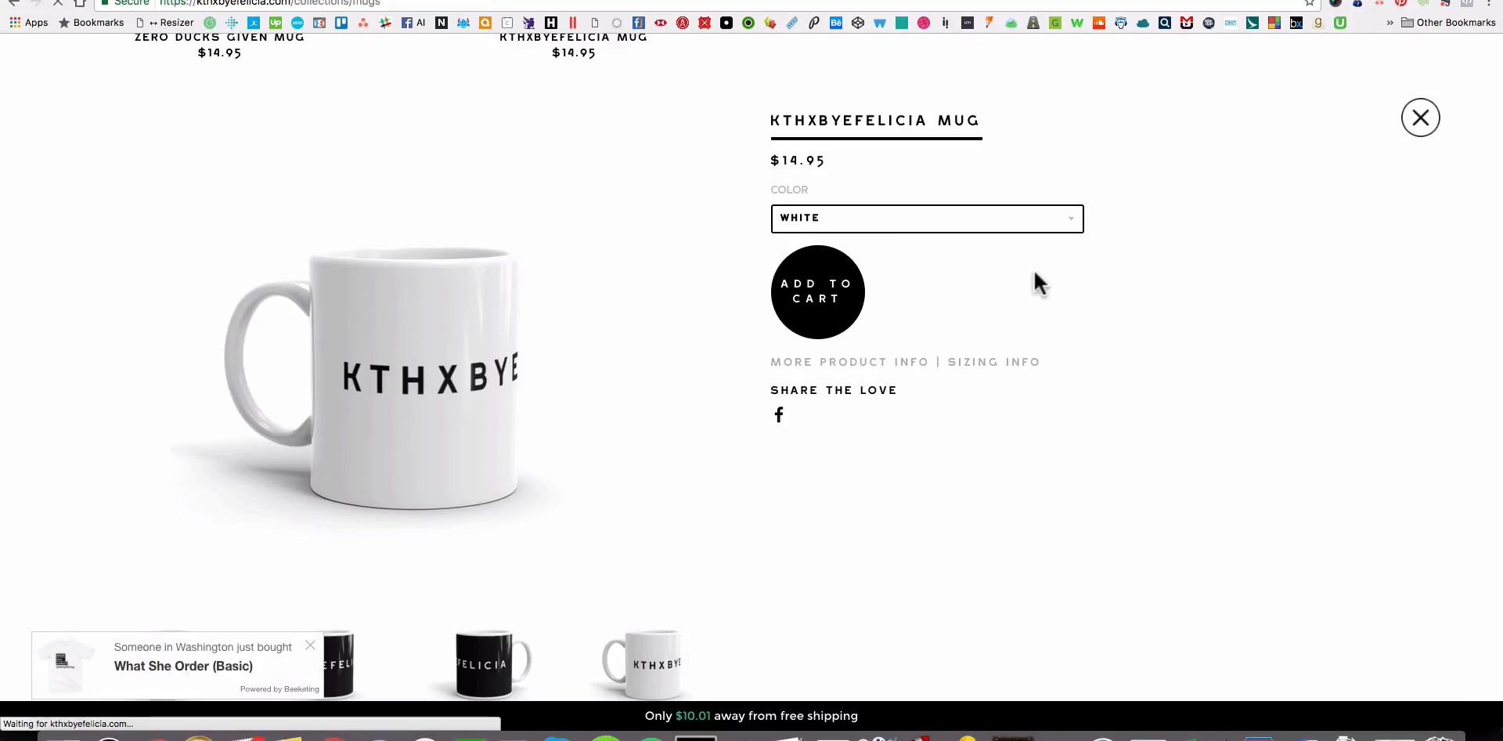
key("Escape")
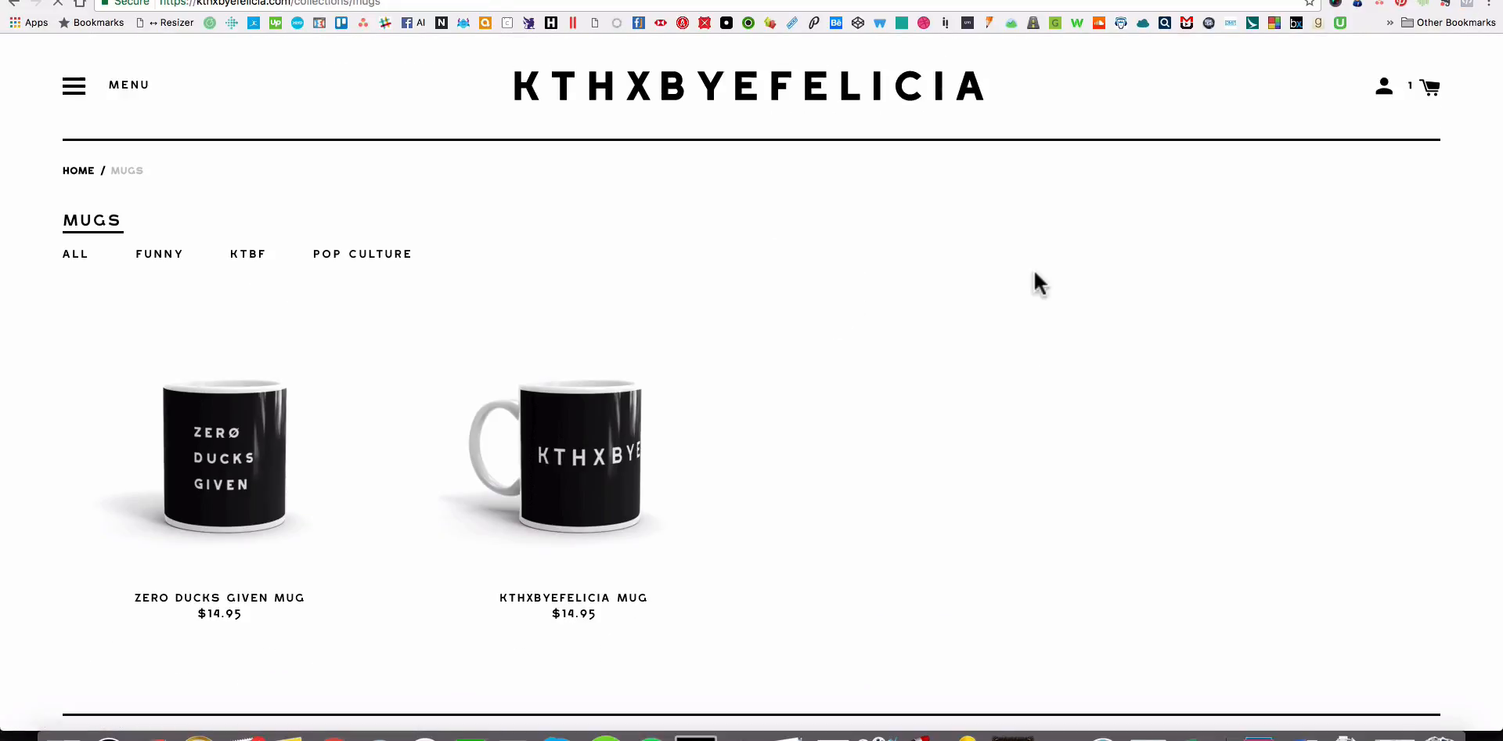
scroll(1034, 273, "down", 5)
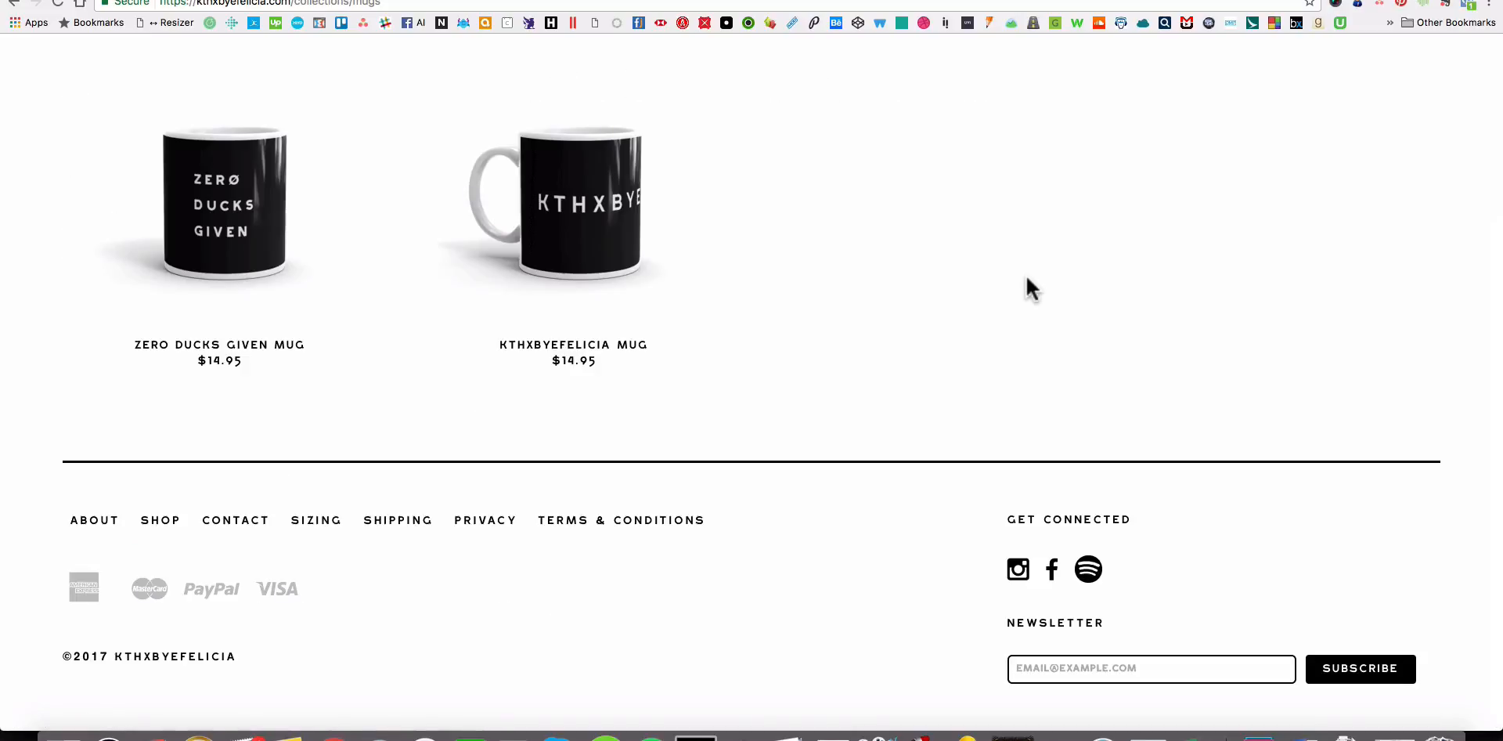
scroll(1028, 282, "up", 3)
left_click(627, 362)
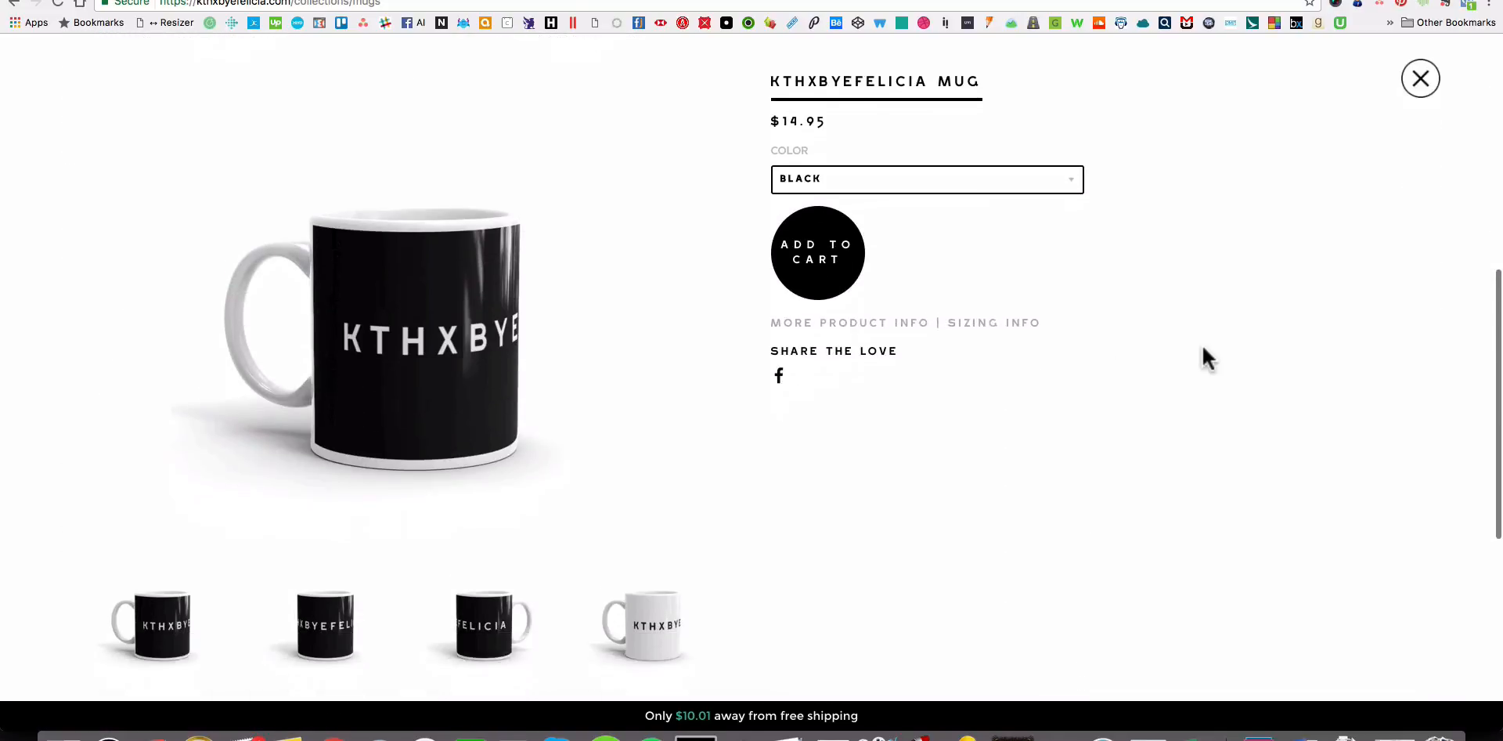
Switch the mug's color between White and Black to check that the main image follows the selected variant.
left_click(899, 179)
left_click(875, 189)
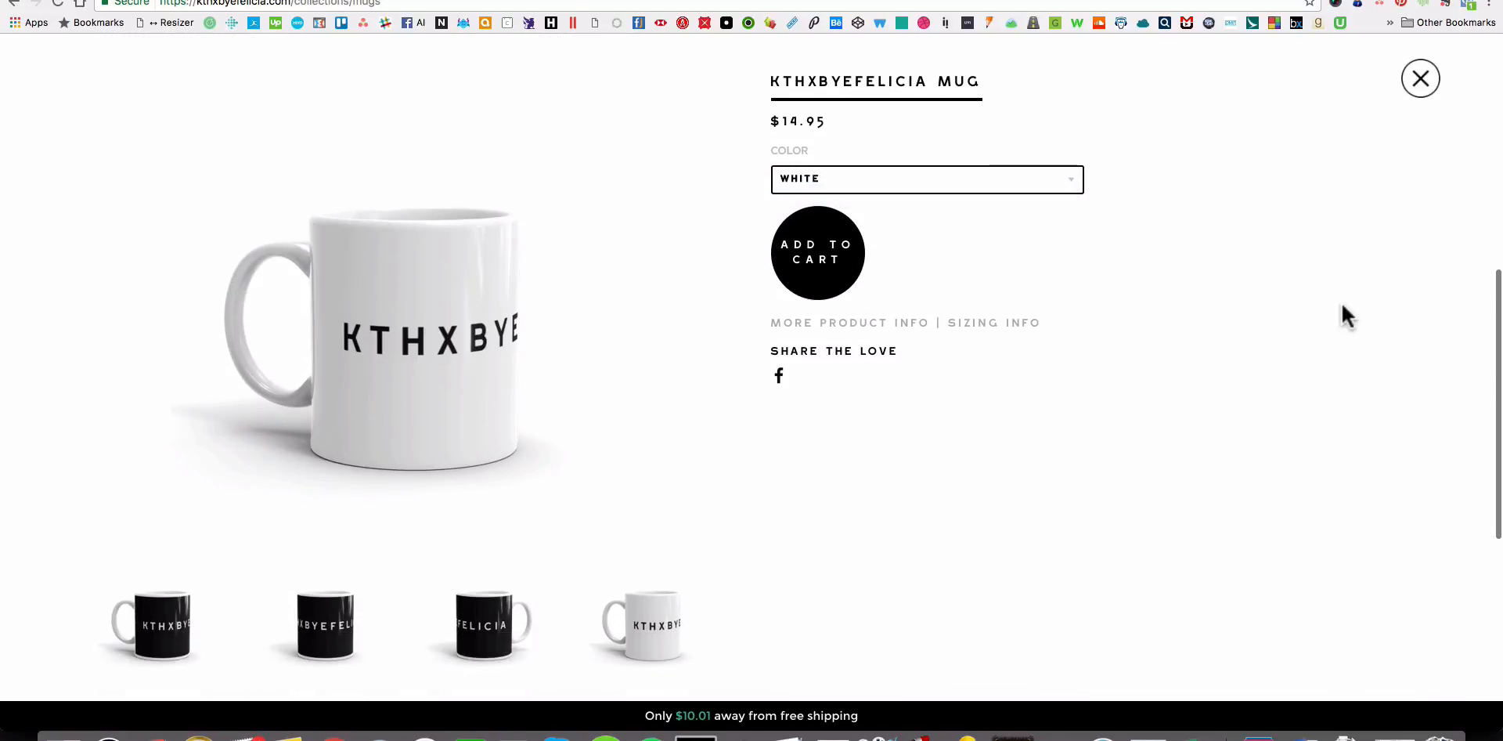
left_click(852, 180)
key("Up")
key("Return")
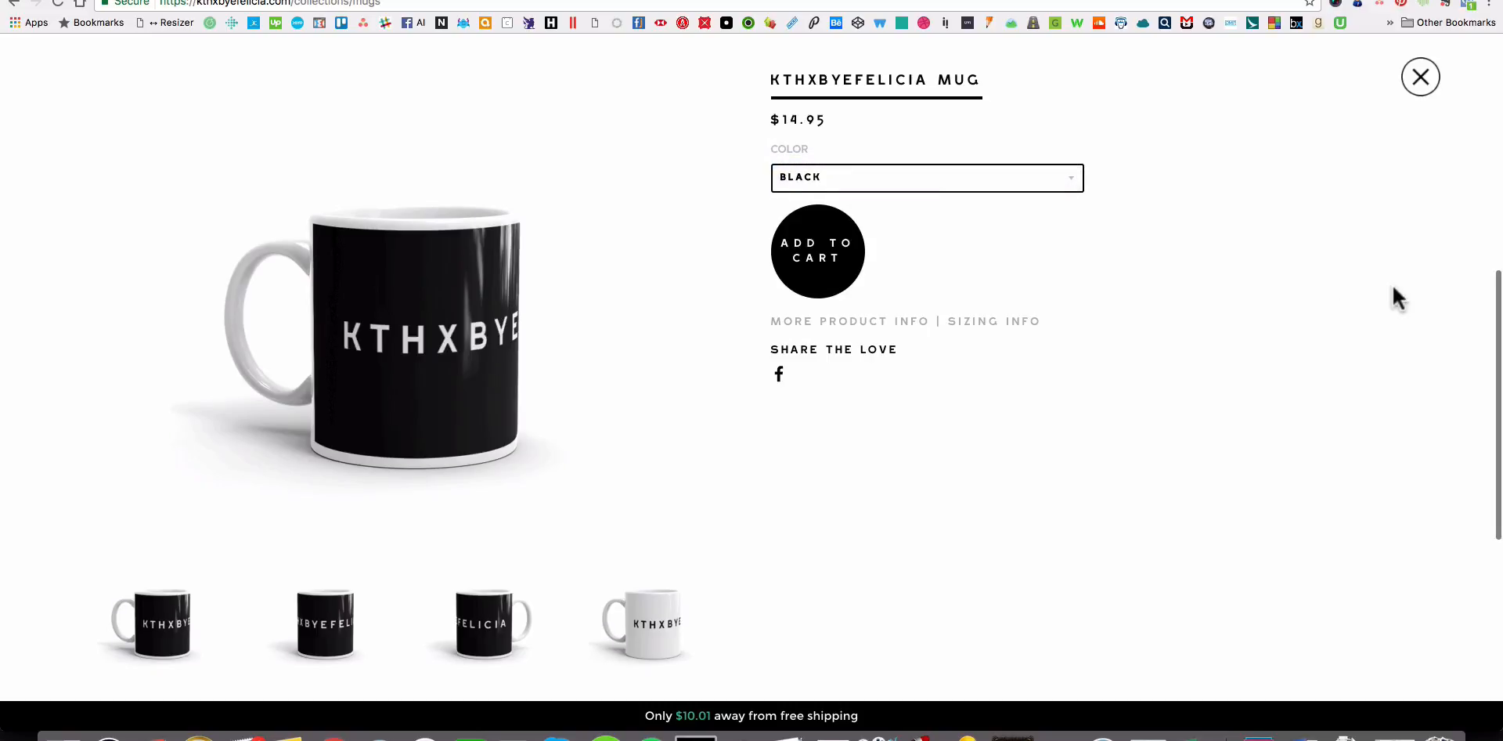
left_click(930, 175)
left_click(926, 188)
left_click(929, 186)
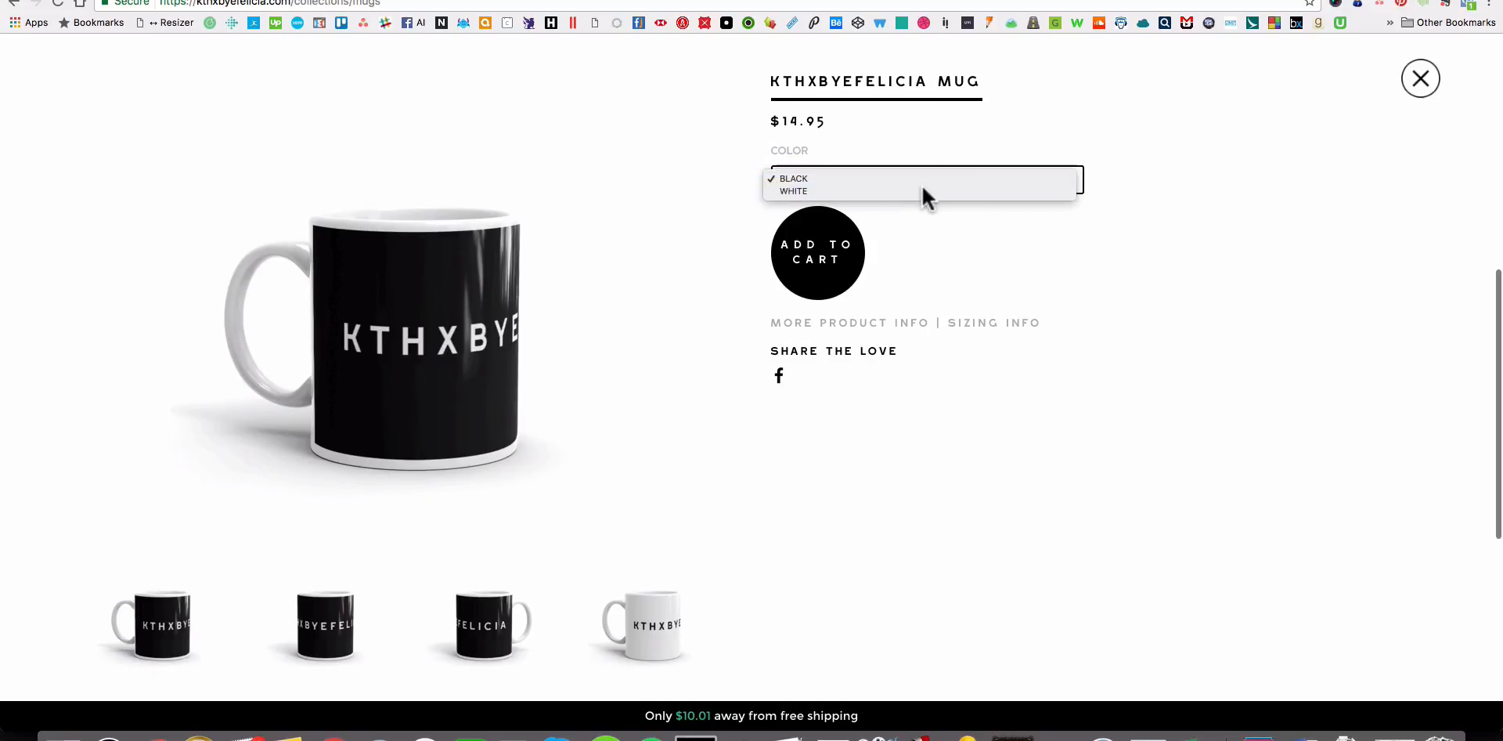
Select the White variant of the mug and view its front and handle-on-right mockups among the product images.
left_click(926, 193)
scroll(145, 572, "down", 3)
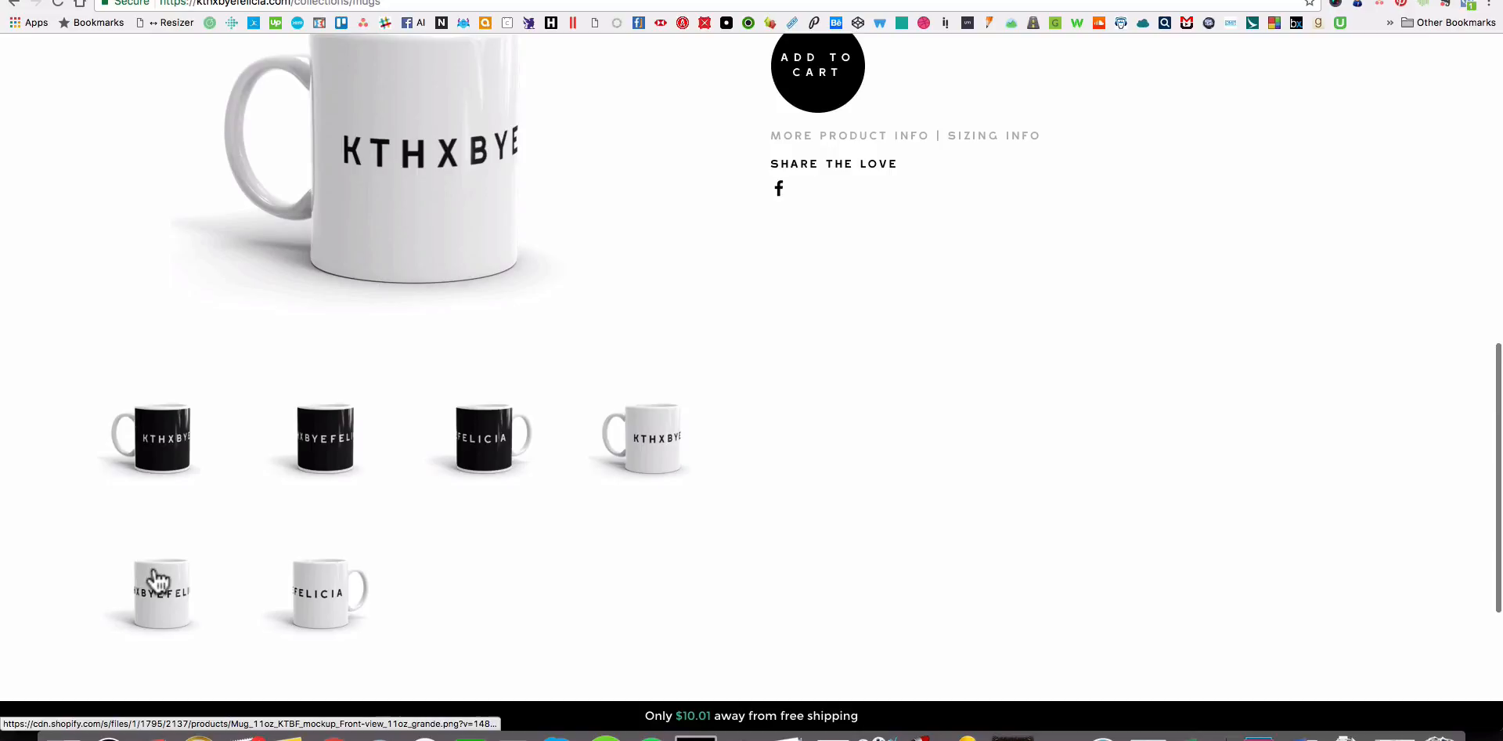
left_click(156, 580)
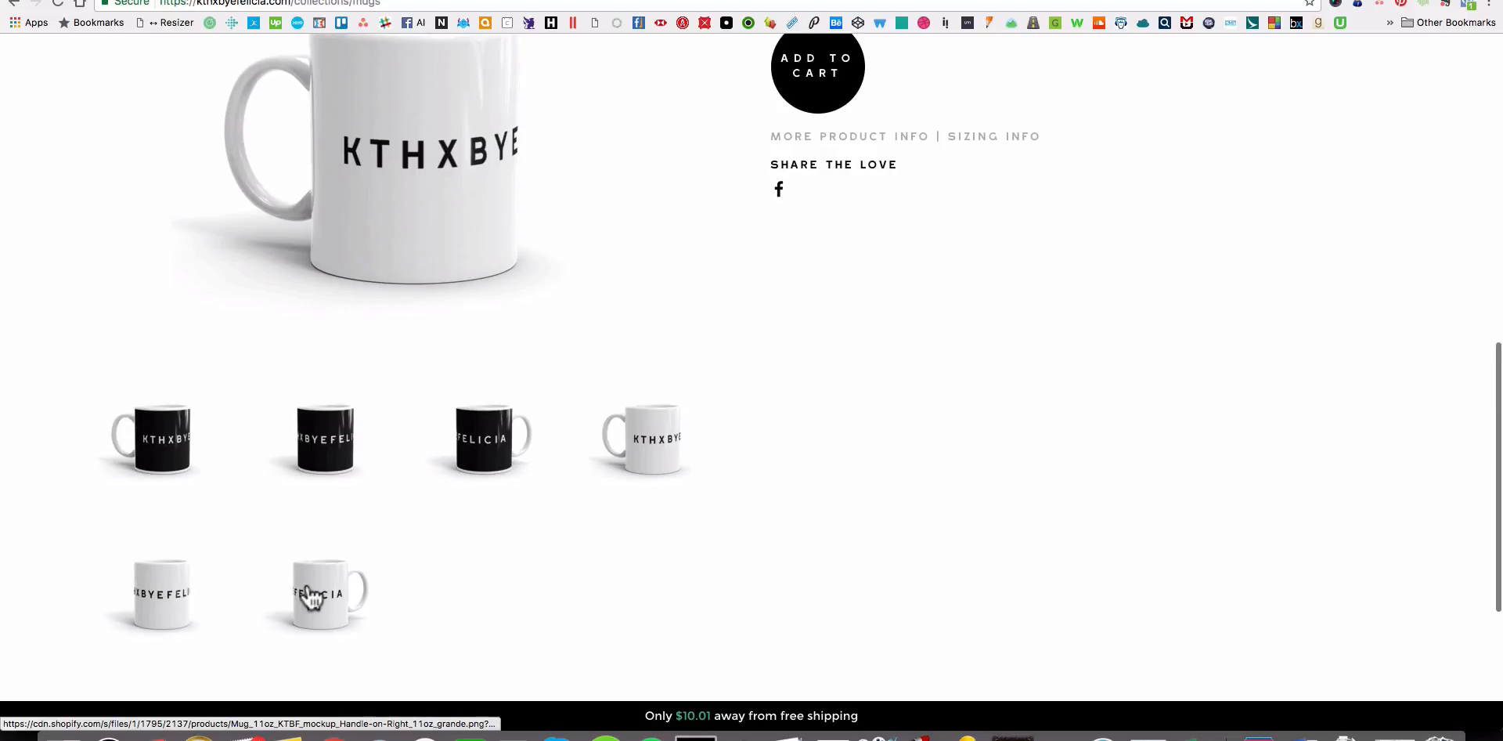
left_click(333, 622)
scroll(470, 599, "up", 2)
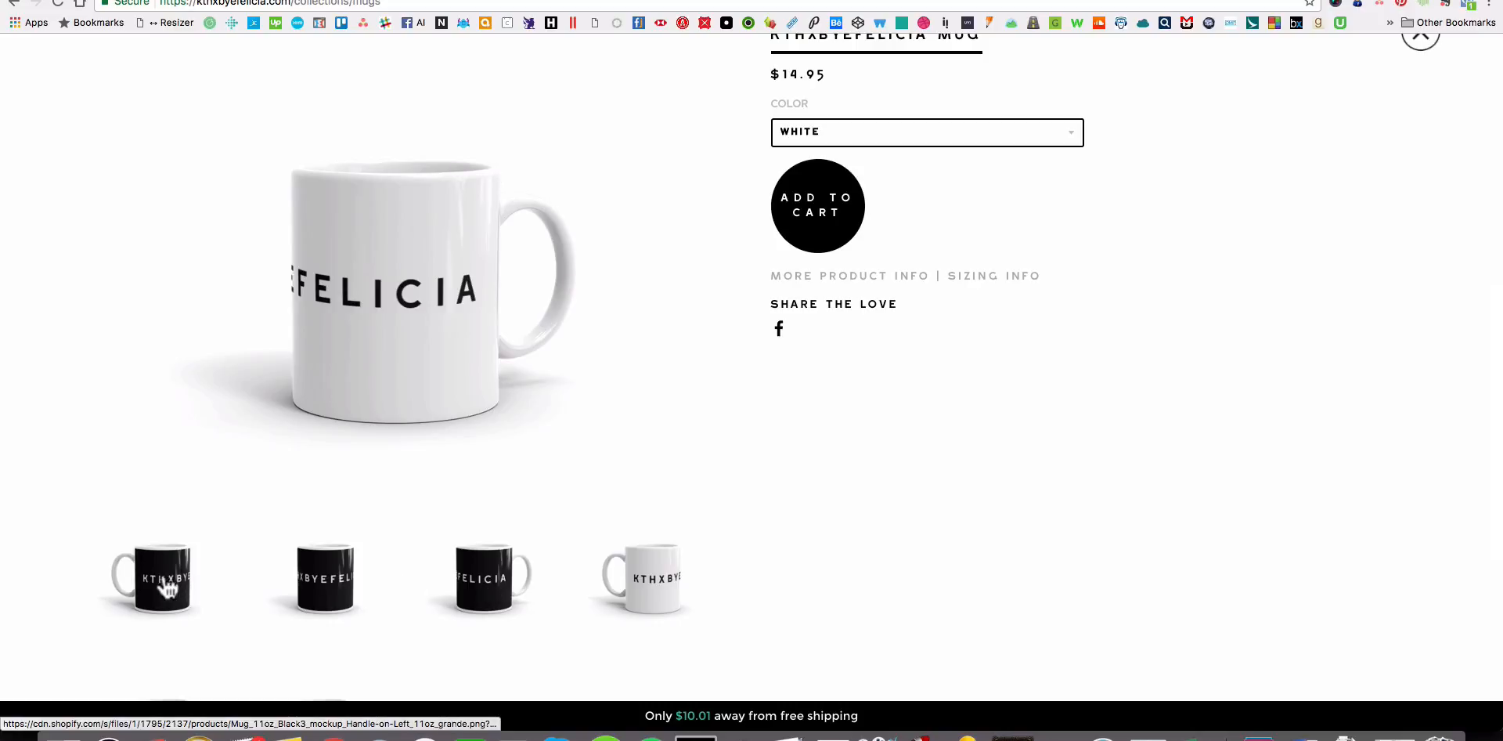
scroll(627, 579, "down", 2)
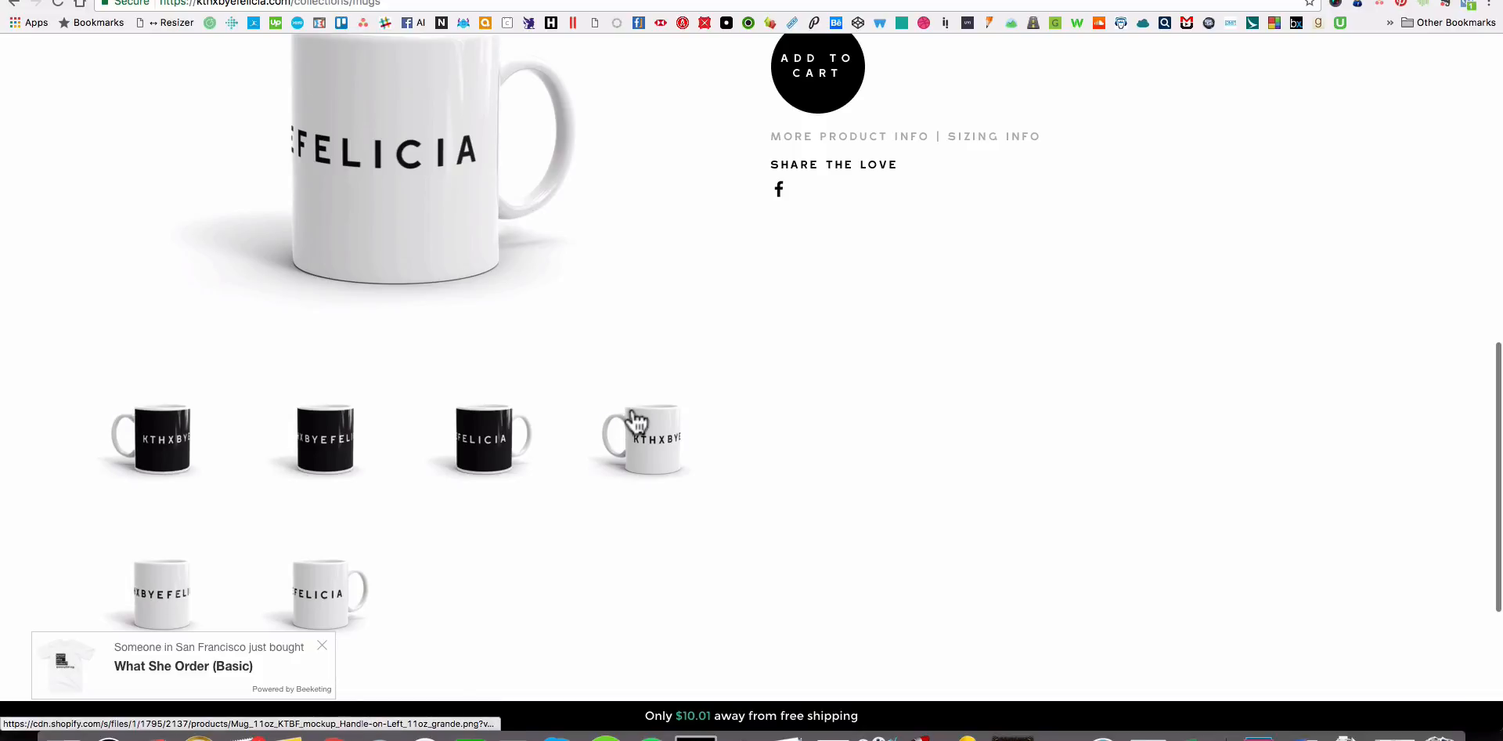
scroll(727, 476, "up", 2)
scroll(724, 467, "up", 2)
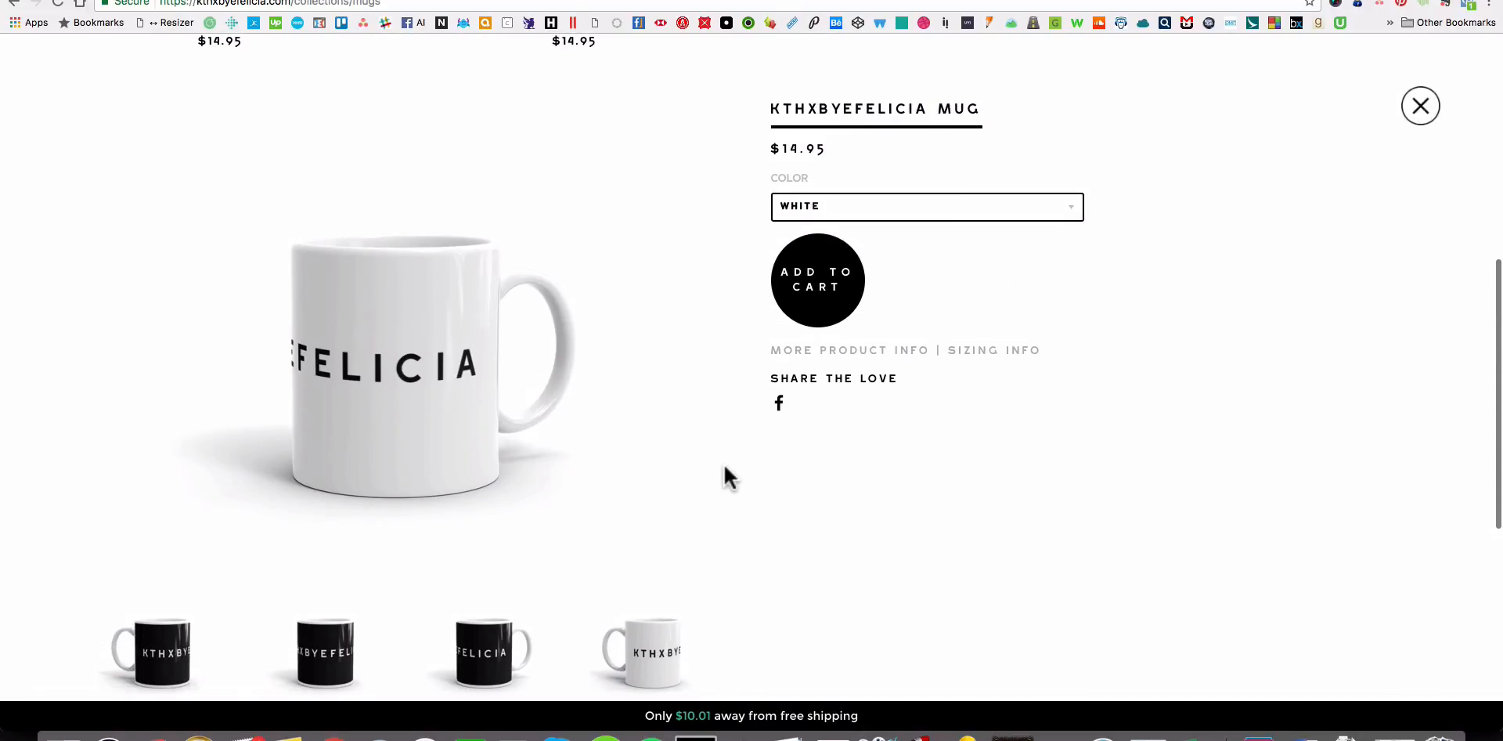
scroll(724, 468, "down", 3)
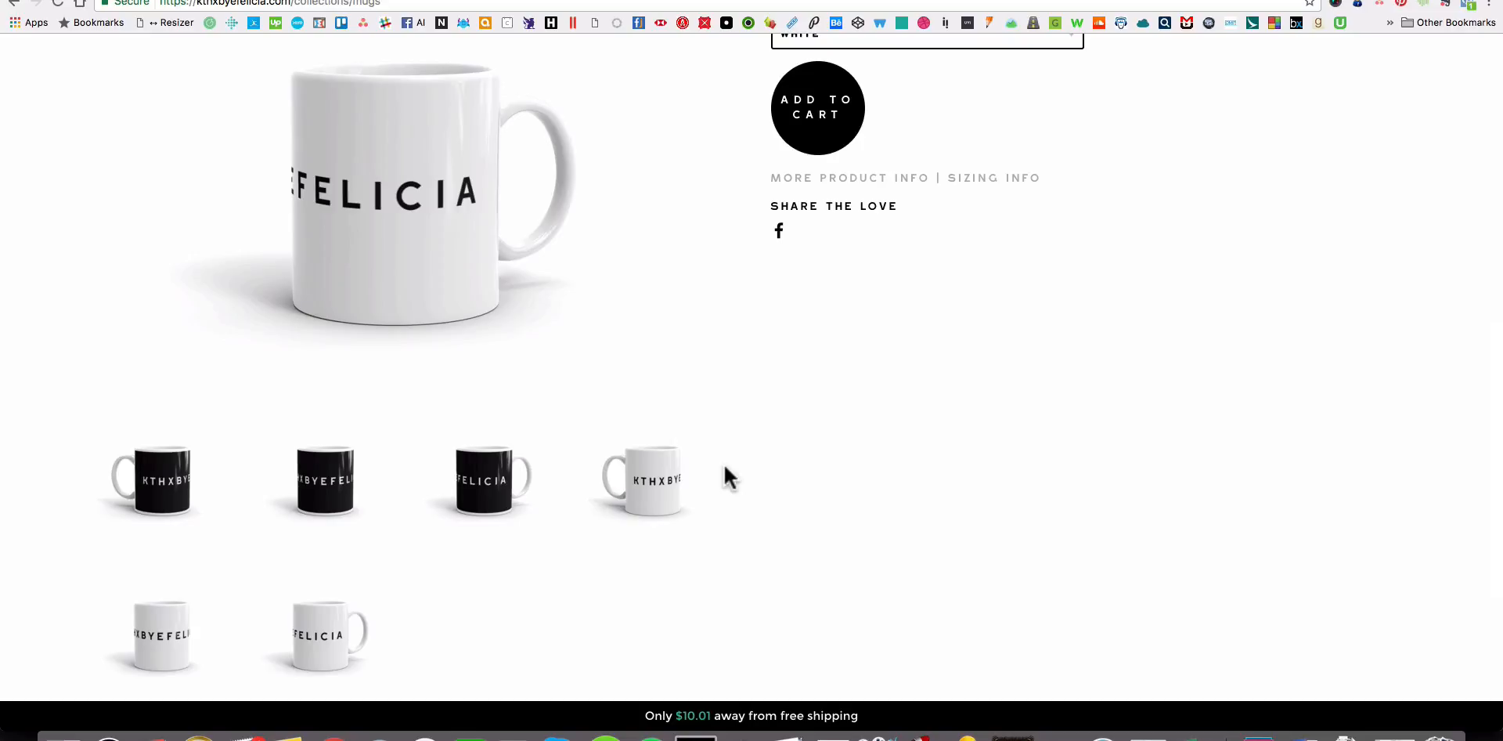
scroll(724, 467, "up", 2)
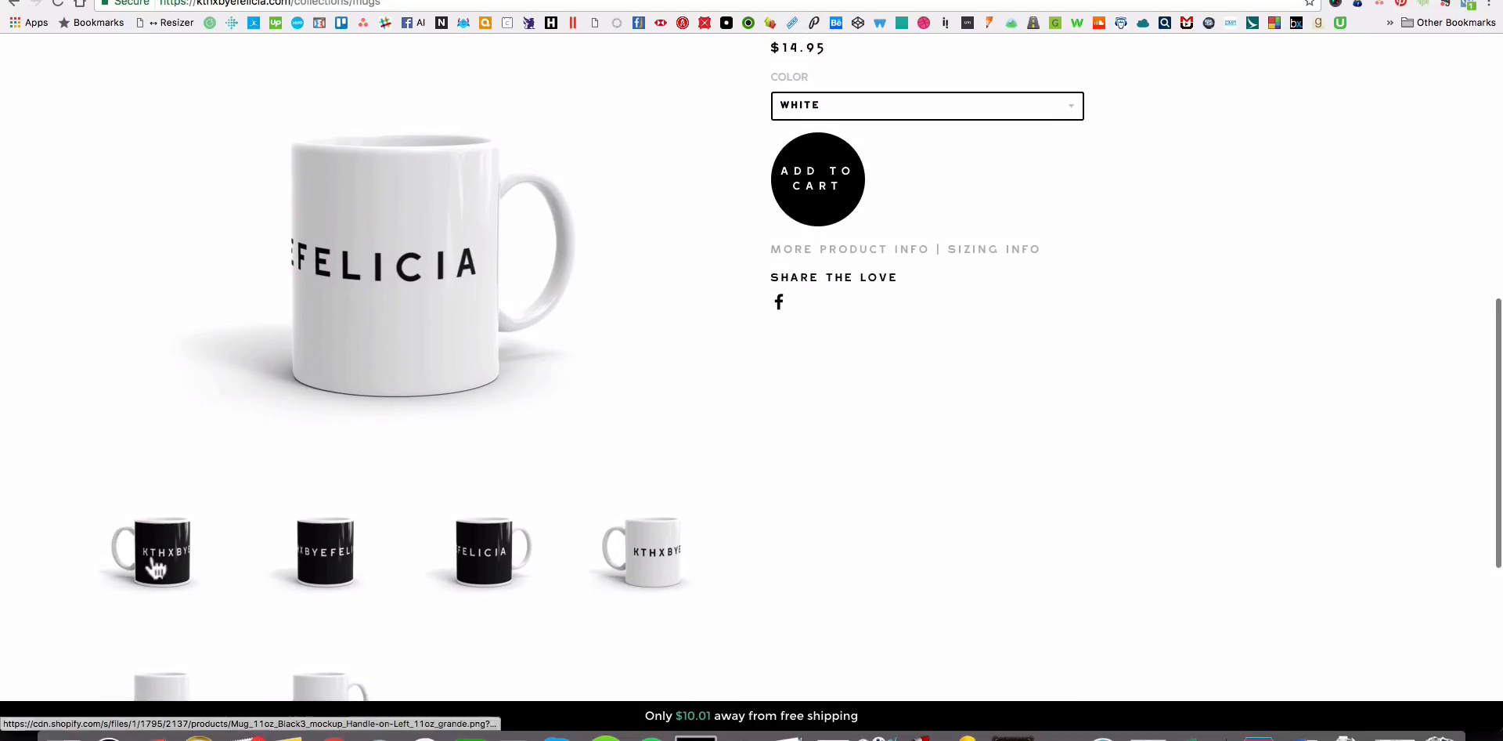
View the black mug's handle-on-left, front and handle-on-right mockups in turn to simulate rotating the mug.
left_click(156, 565)
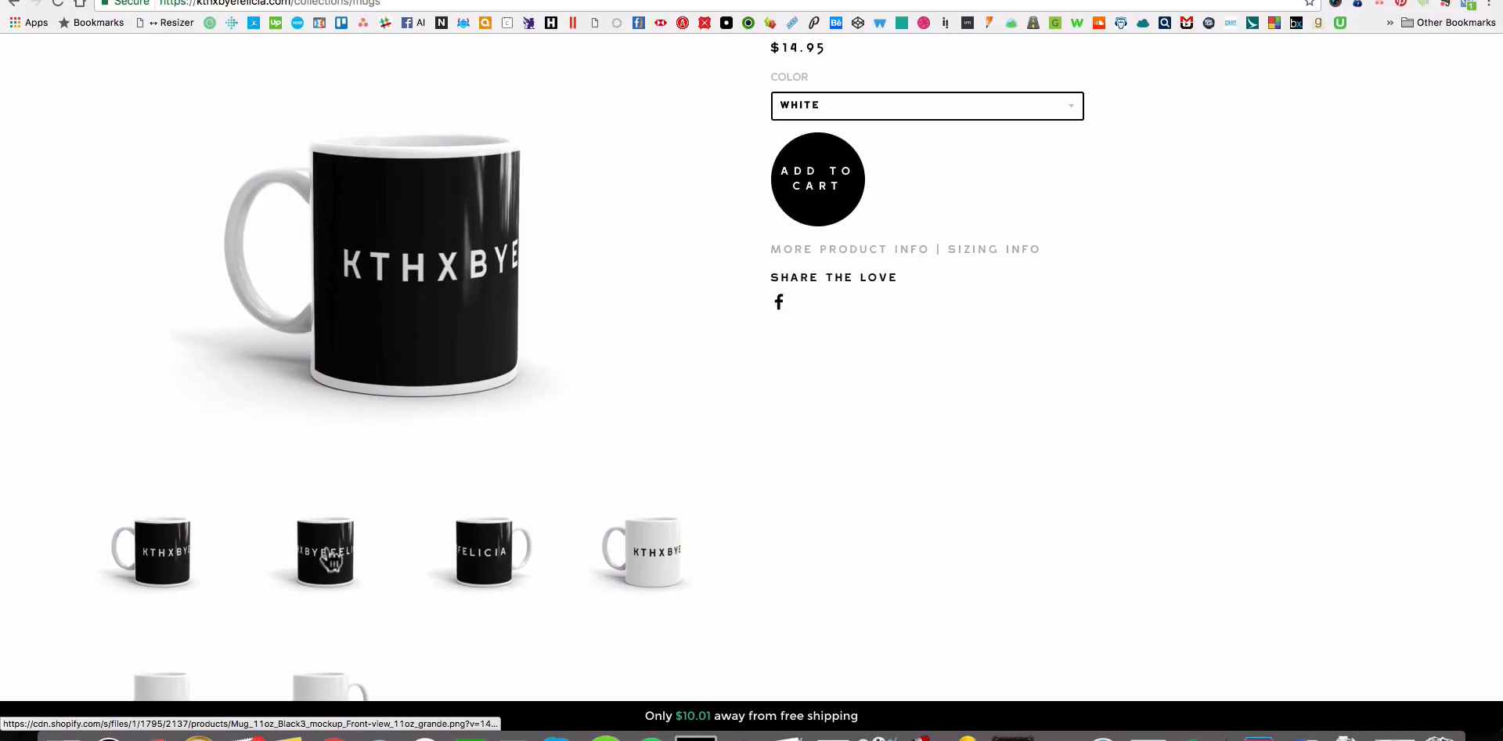
left_click(332, 561)
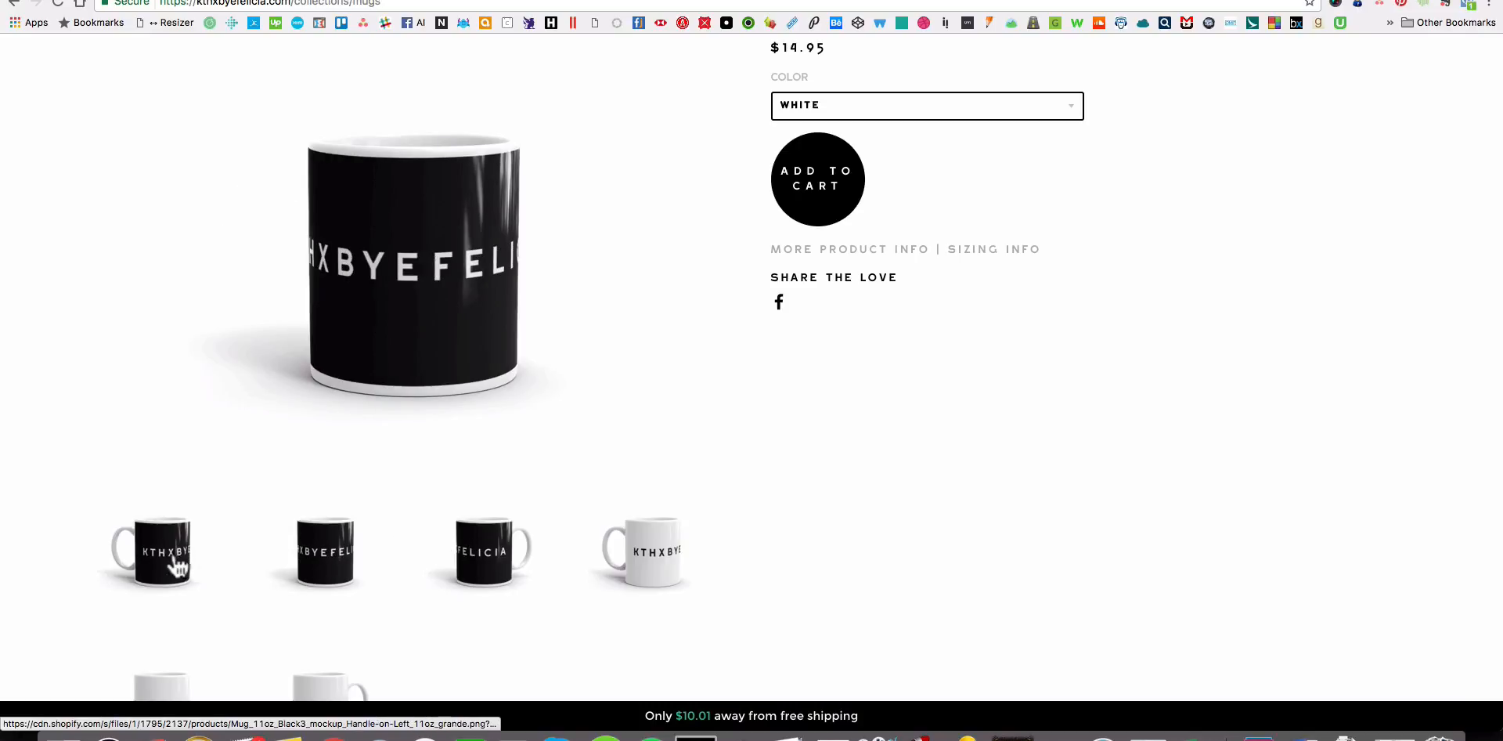
left_click(177, 564)
left_click(318, 563)
left_click(488, 558)
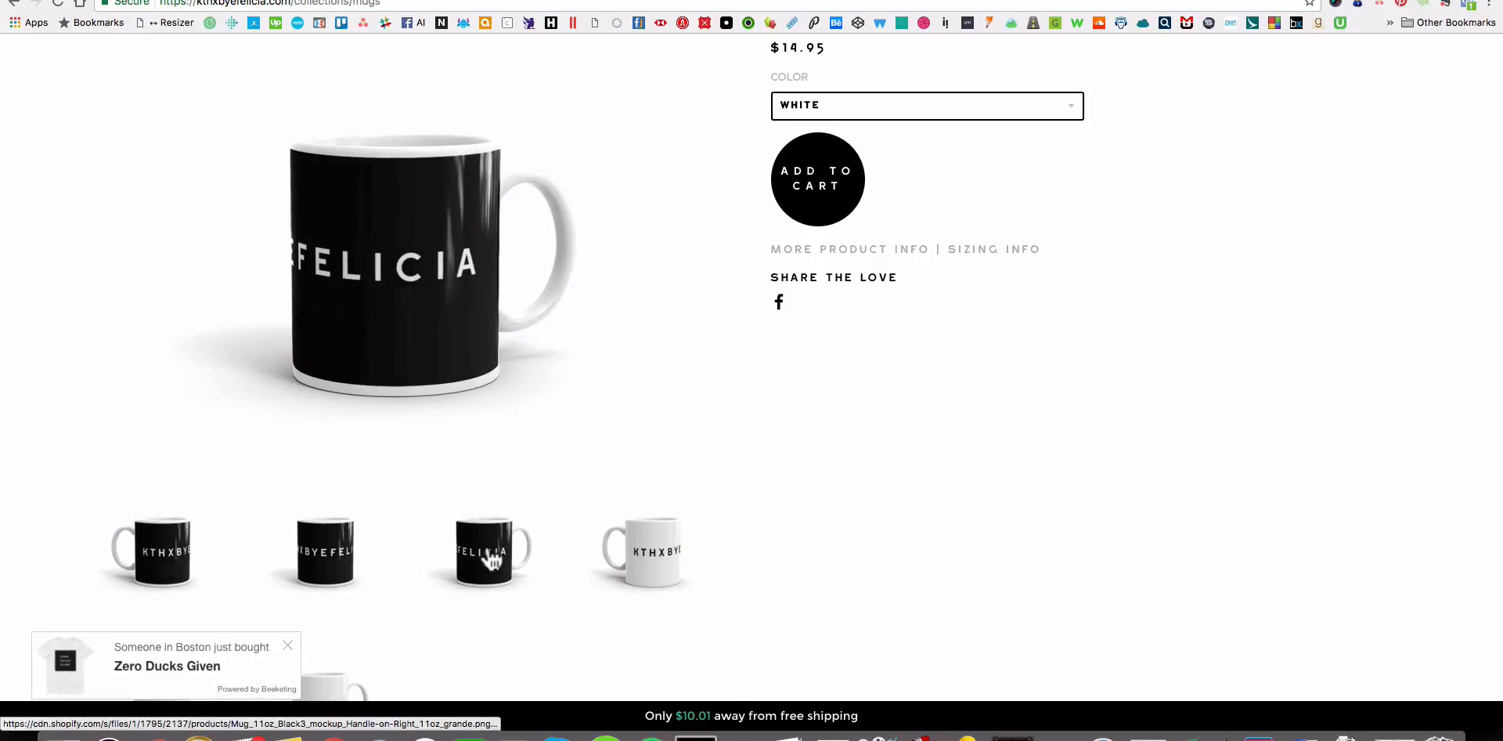
left_click(148, 565)
left_click(321, 568)
left_click(483, 567)
scroll(941, 533, "down", 3)
Switch to Calendar, shorten Monday's 8 PM event to end at 8:30 PM and make the 9 PM event start at 9:30 PM.
key("super+Tab")
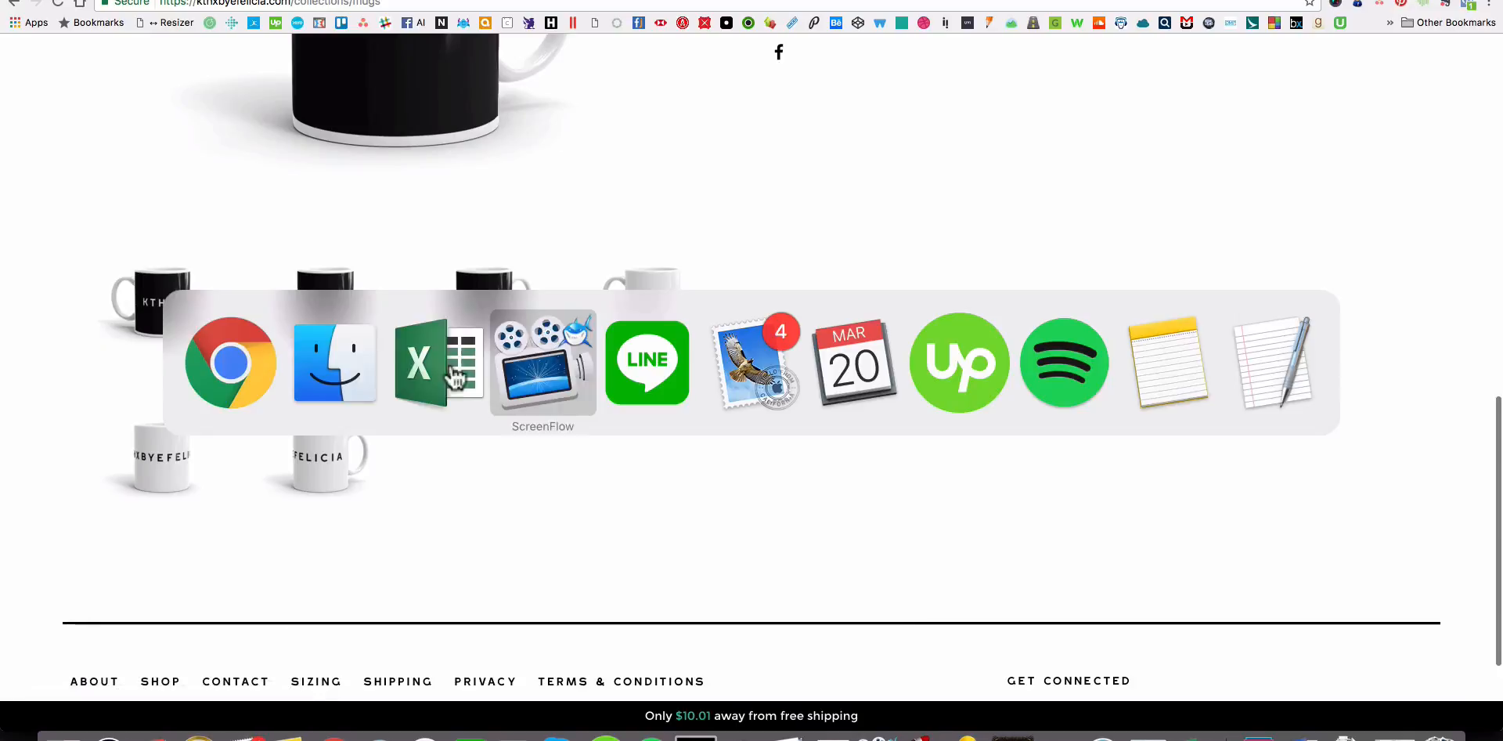
key("super+Tab")
key("super+Tab")
key("super+Tab")
scroll(304, 466, "down", 2)
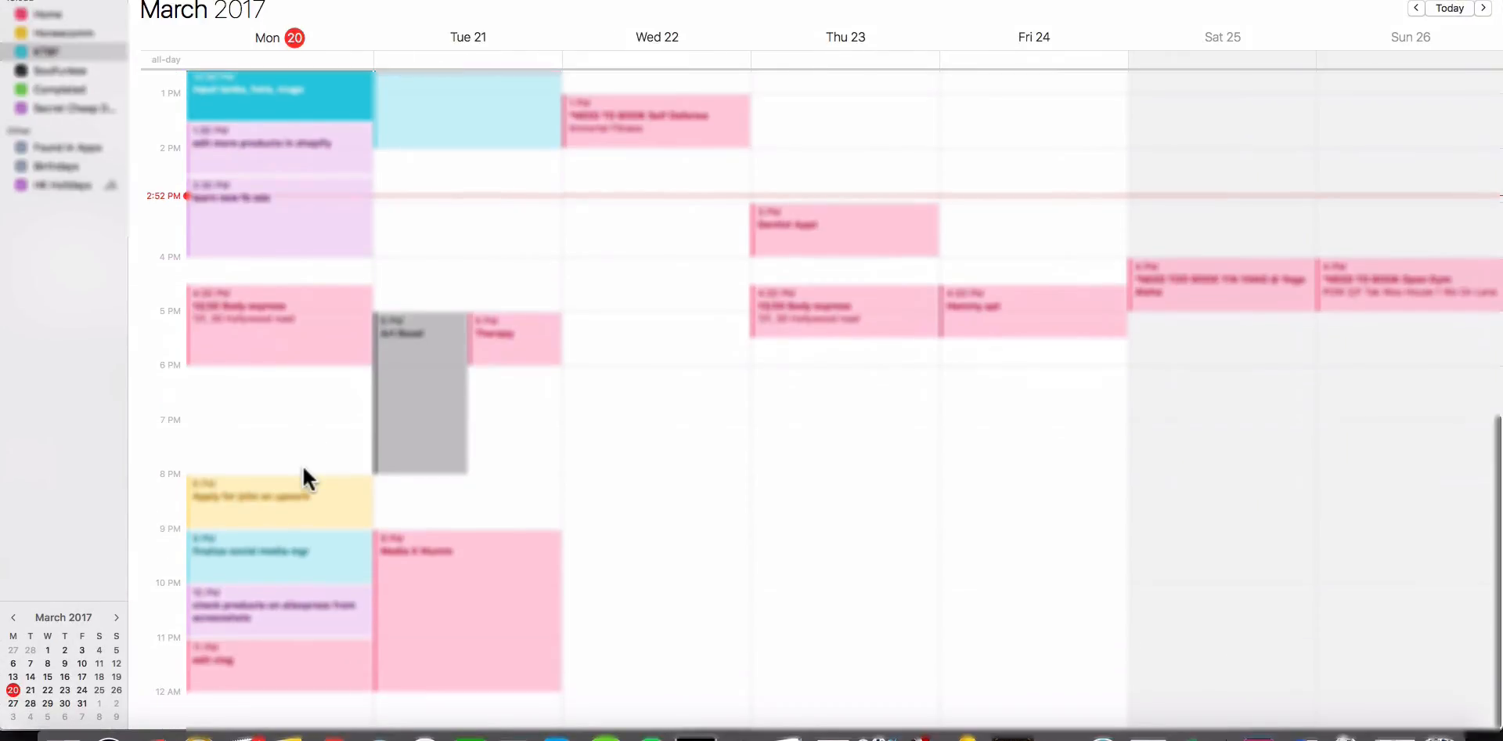
left_click(299, 507)
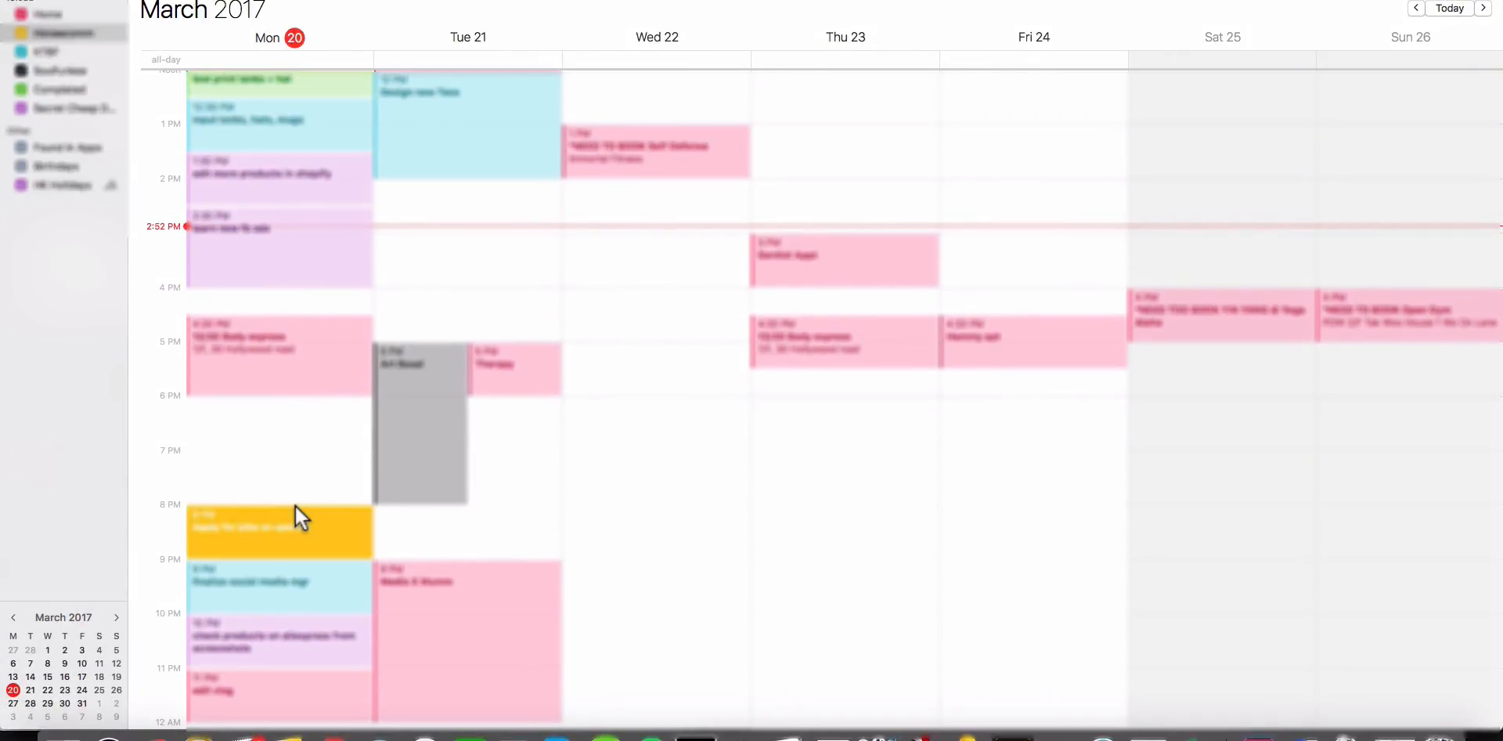
left_click_drag(297, 553, 297, 535)
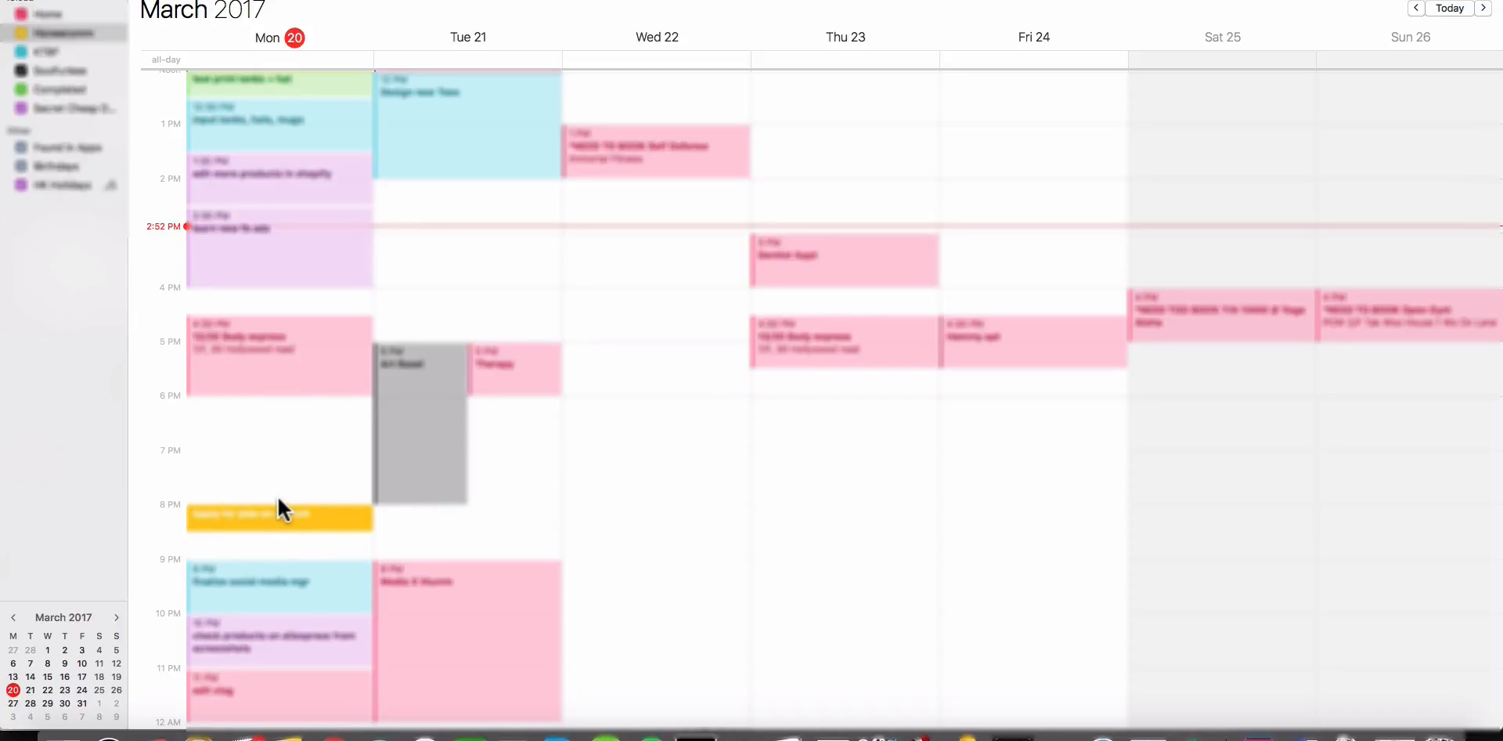
left_click(291, 565)
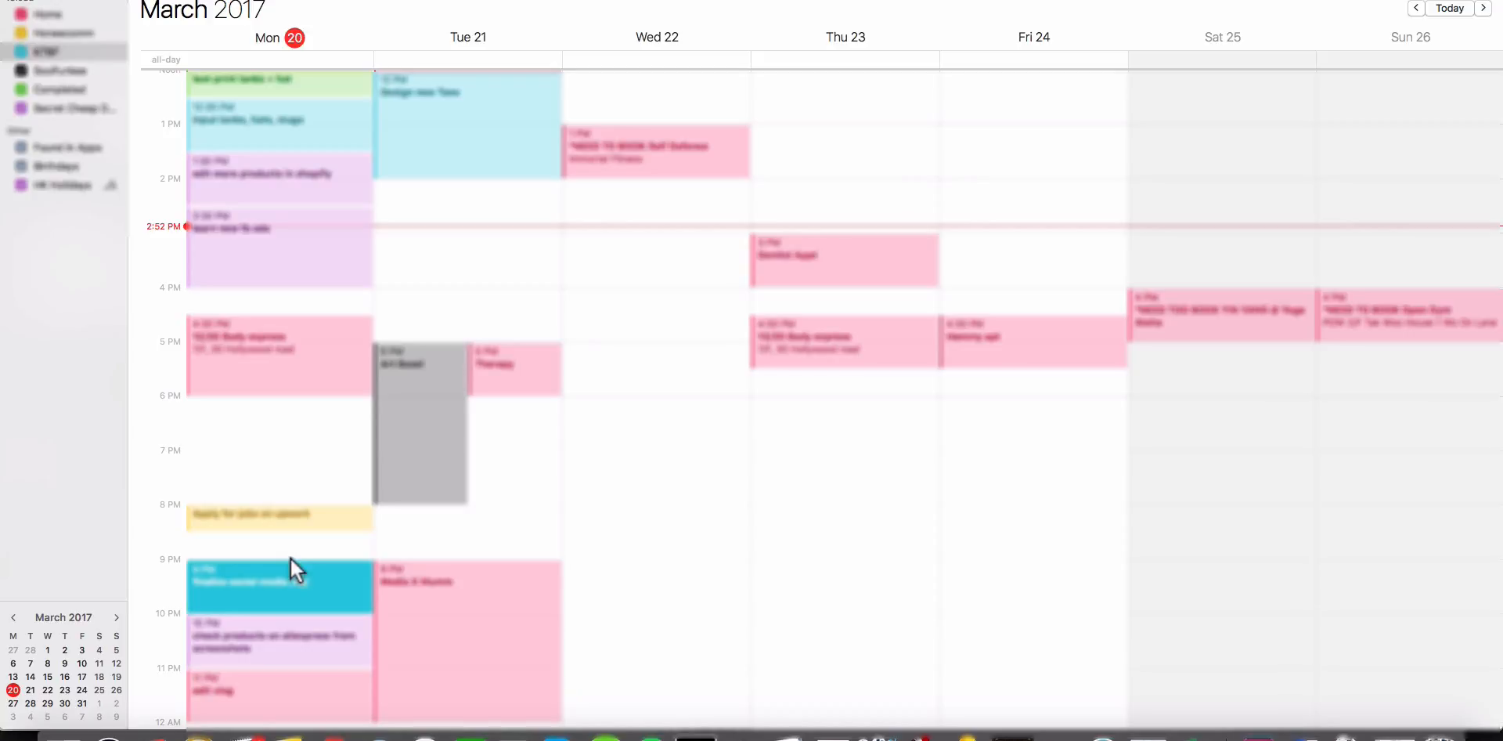
left_click_drag(291, 566, 289, 582)
Create a Monday 8:30 PM event titled "Find 360 product viewer for mugs and hats" in the KTBF calendar.
double_click(263, 535)
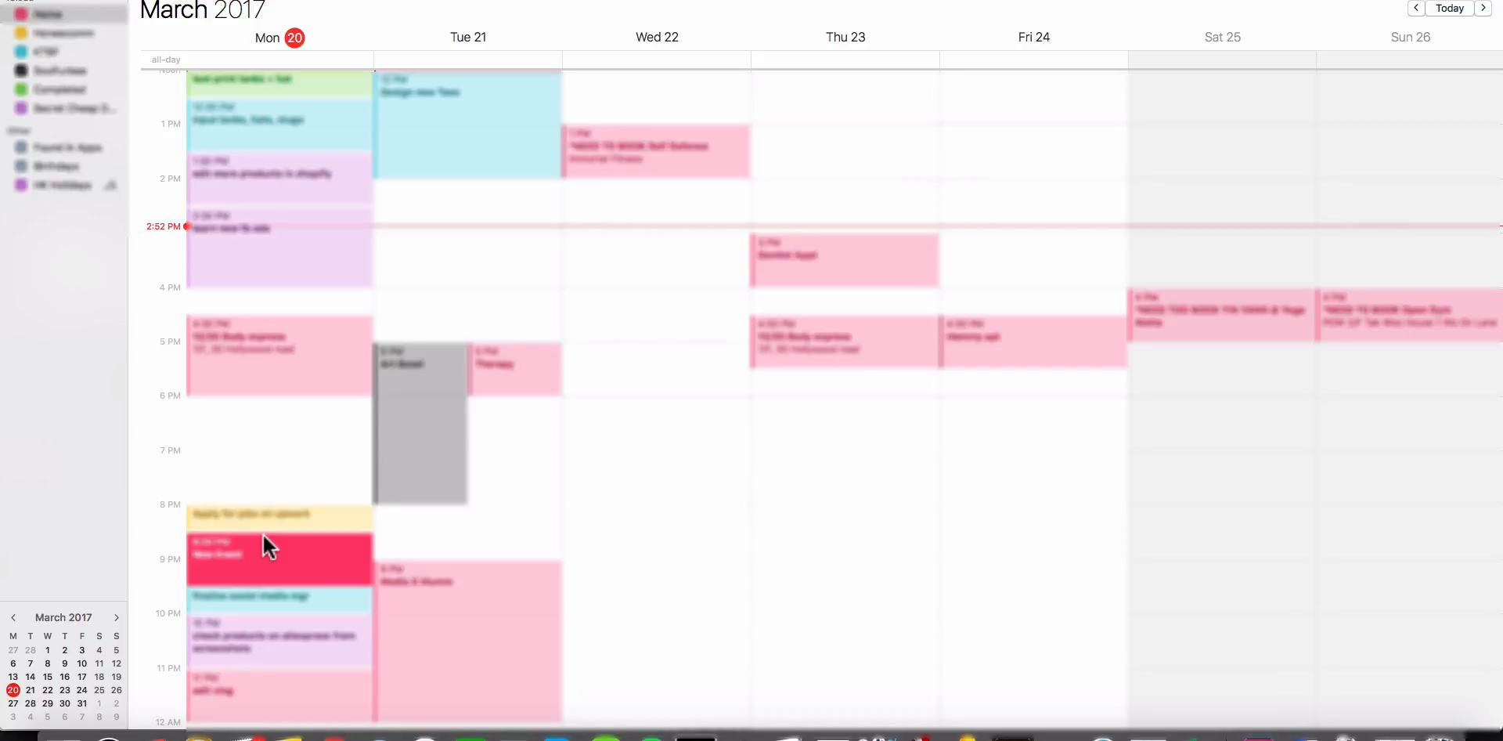
left_click(583, 506)
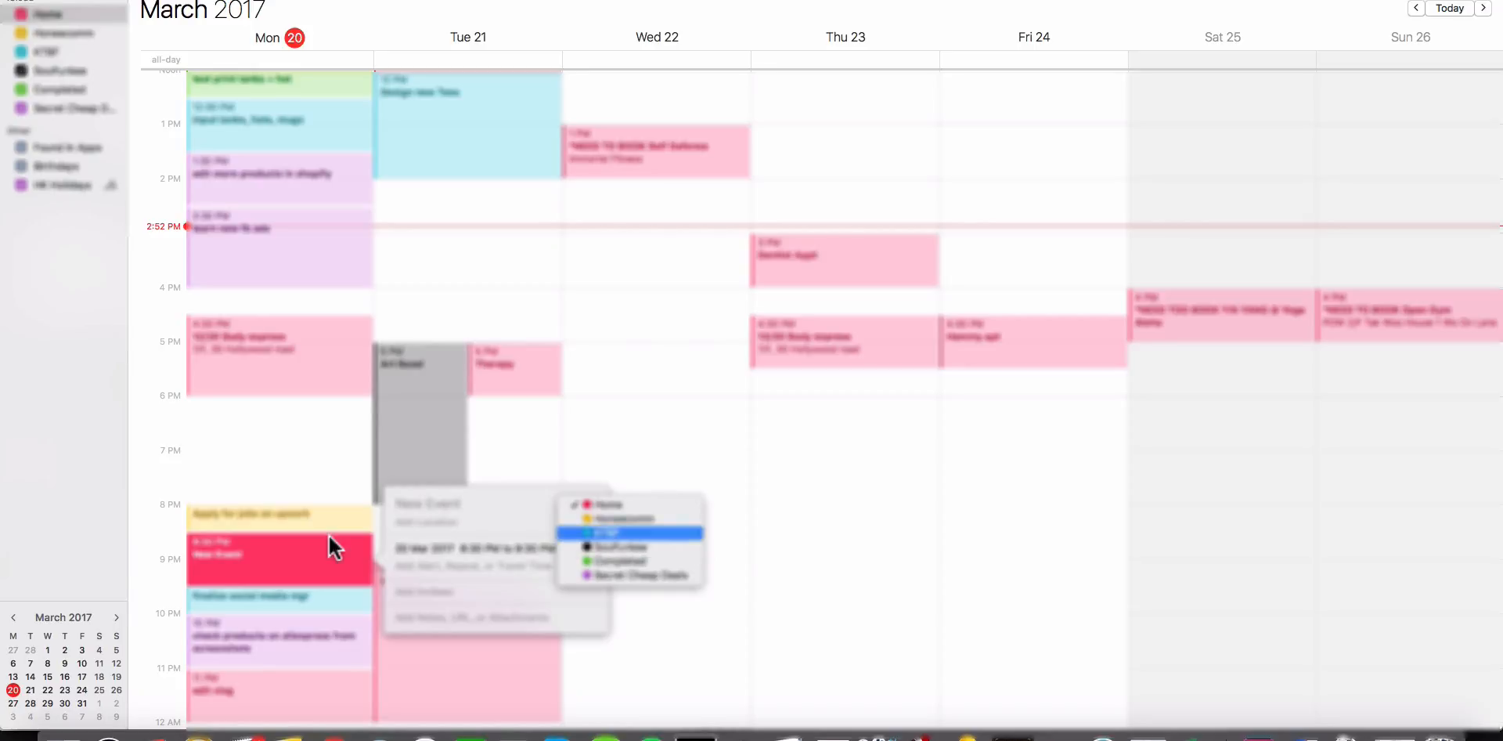
left_click(603, 533)
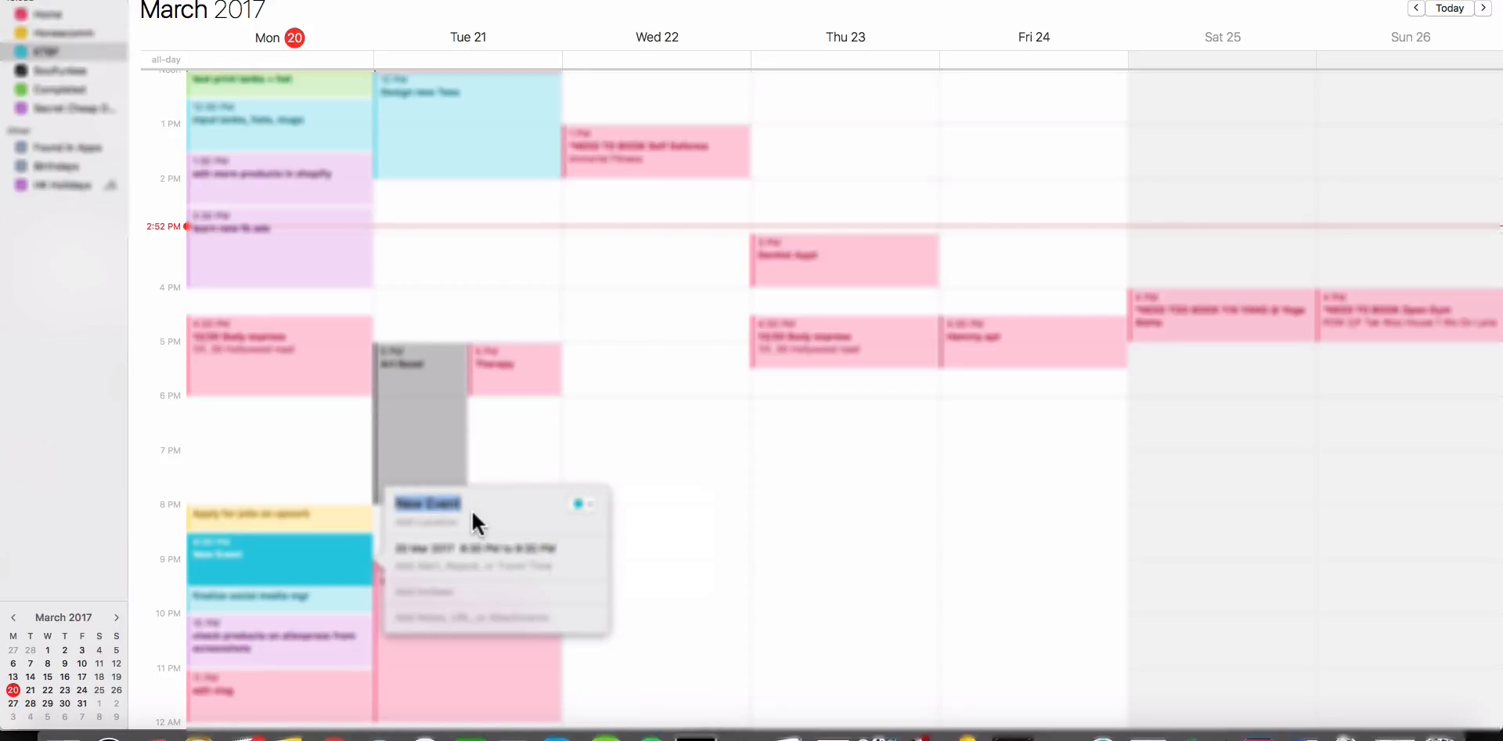
type("Find 360 product viewe")
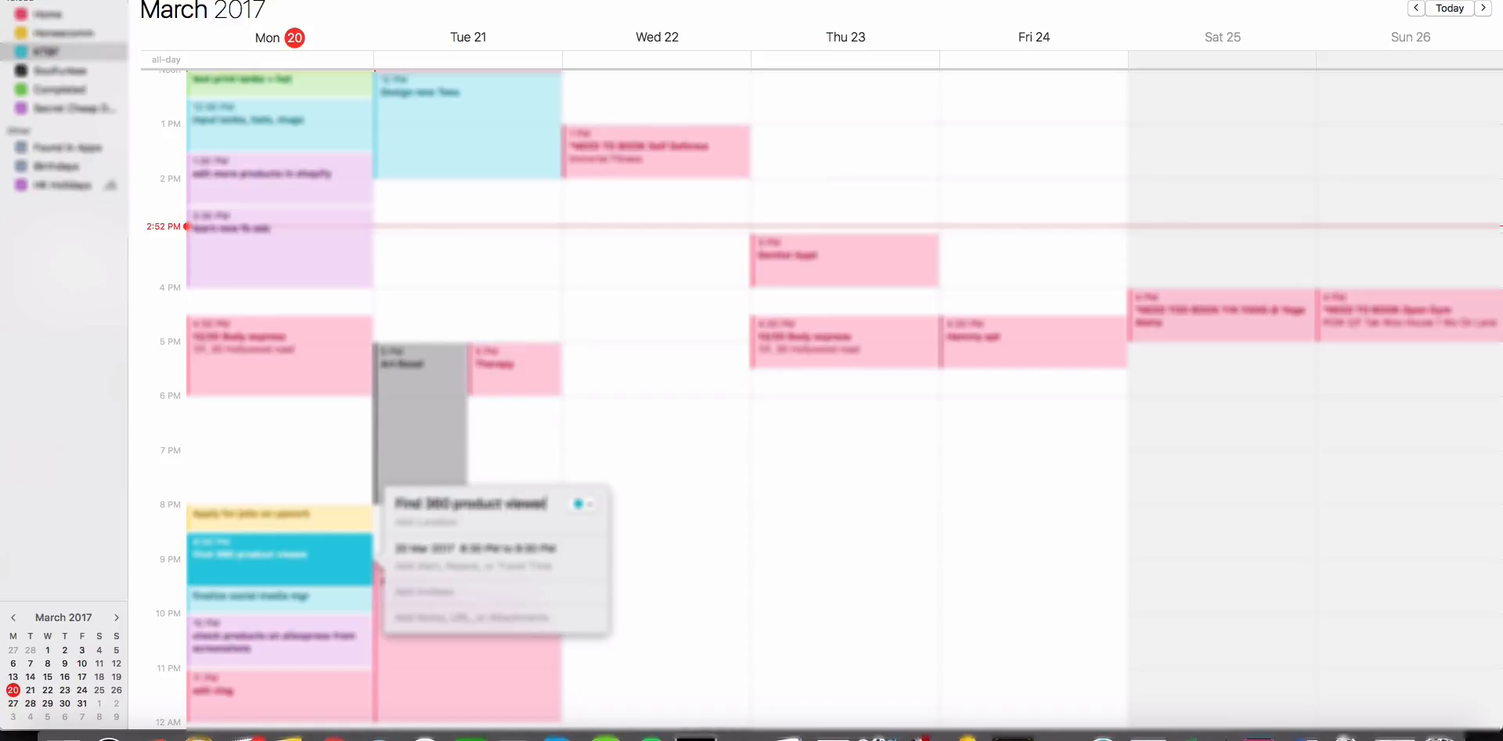
type("r for ri")
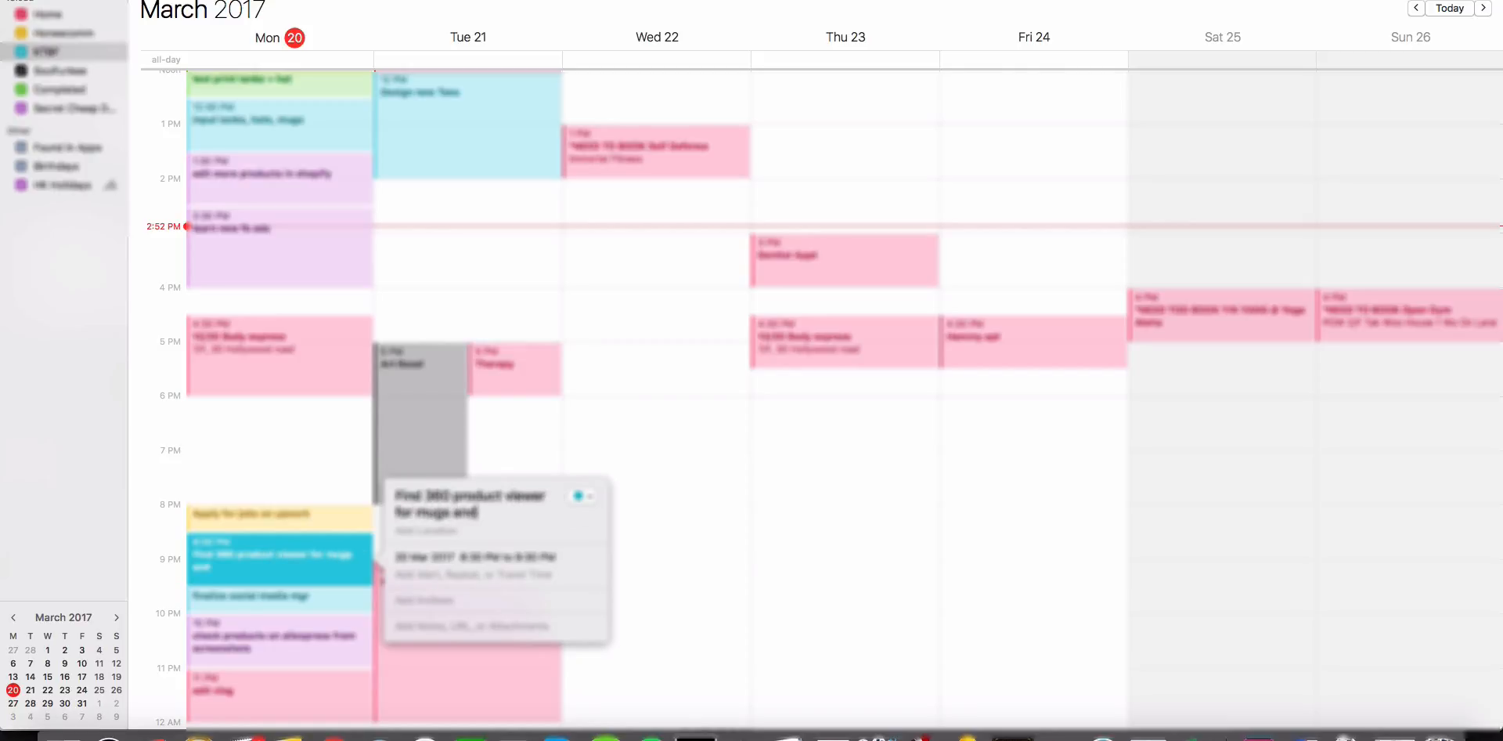
left_click(533, 565)
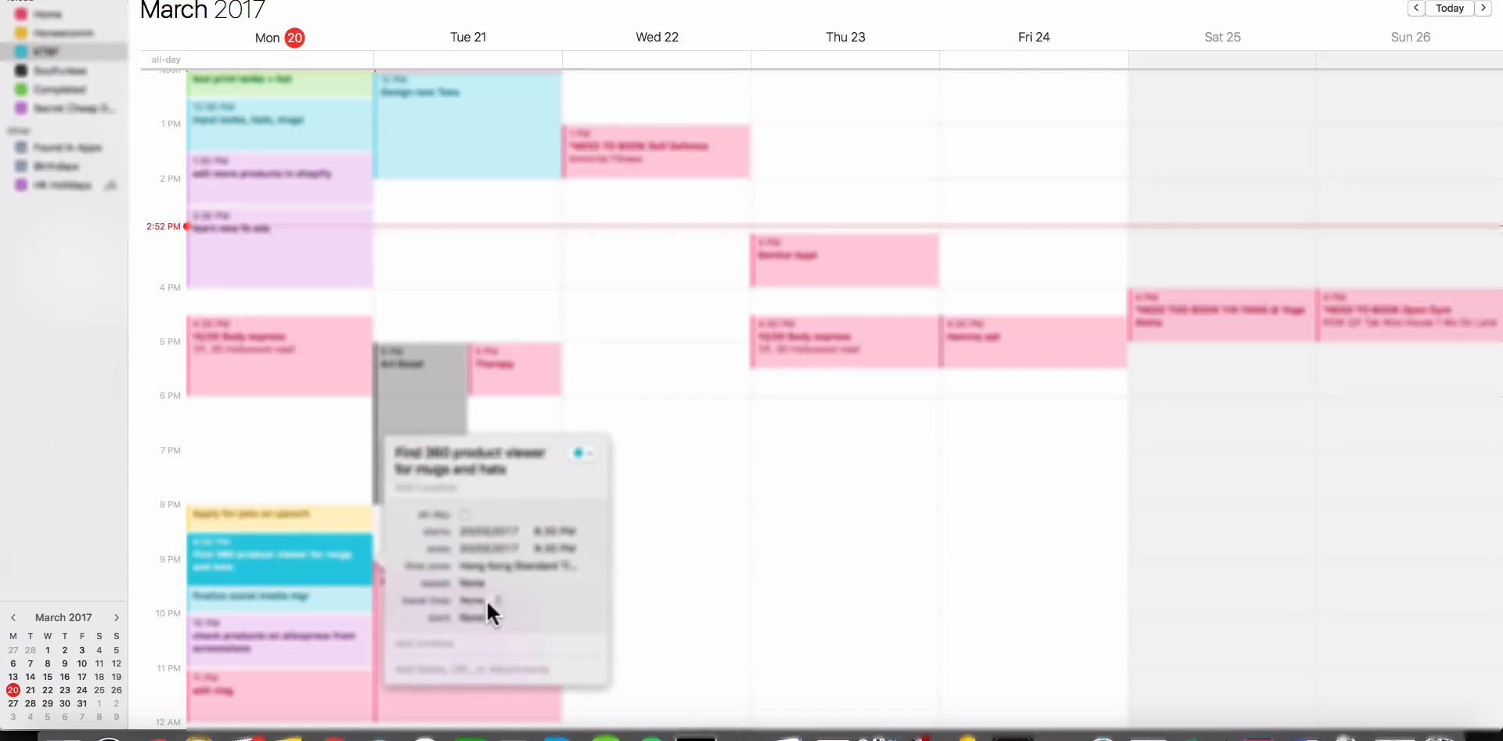
left_click(488, 617)
left_click(708, 597)
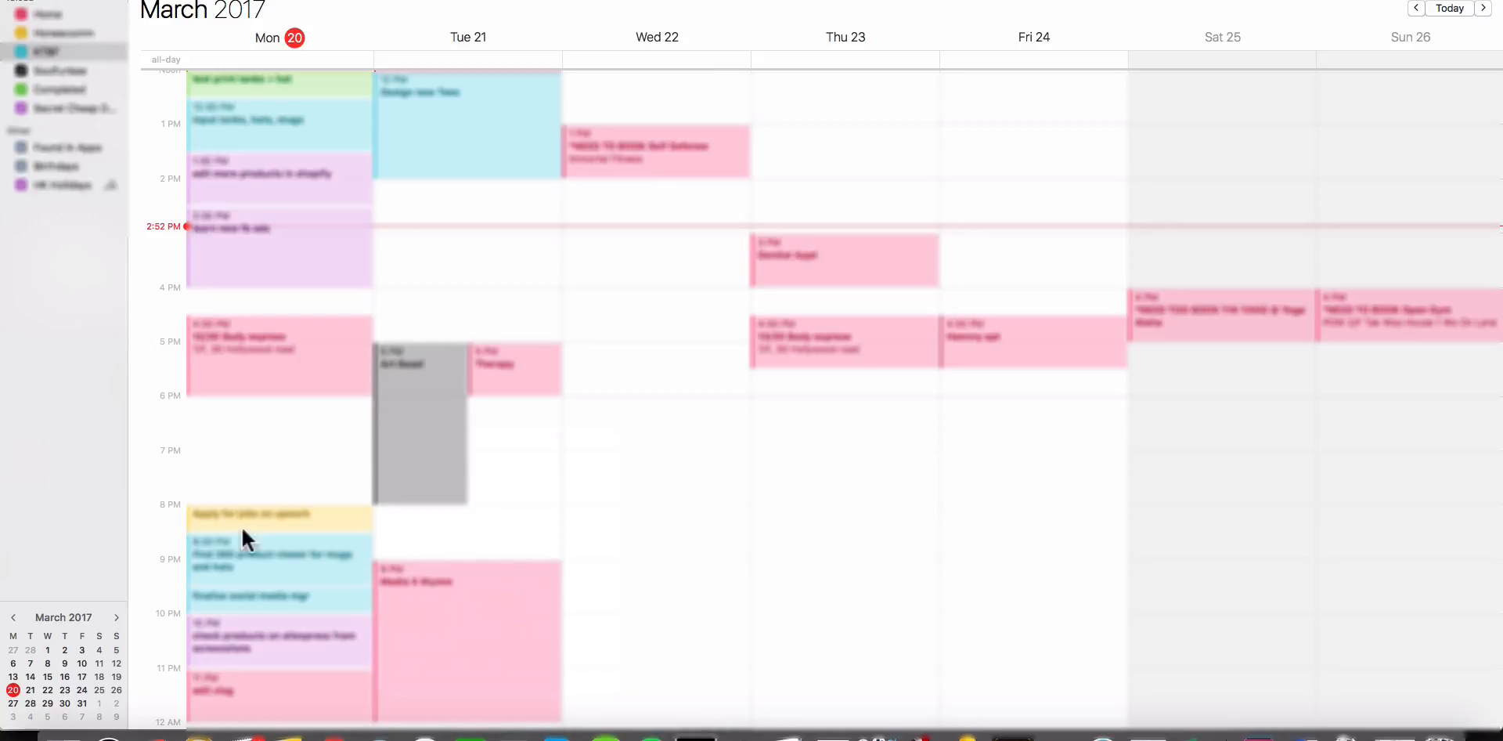
Return to the Shopify product list, switch to Finder and open the Mug_11oz_Cannabliss folder inside the Cannabliss design folder.
scroll(674, 491, "up", 5)
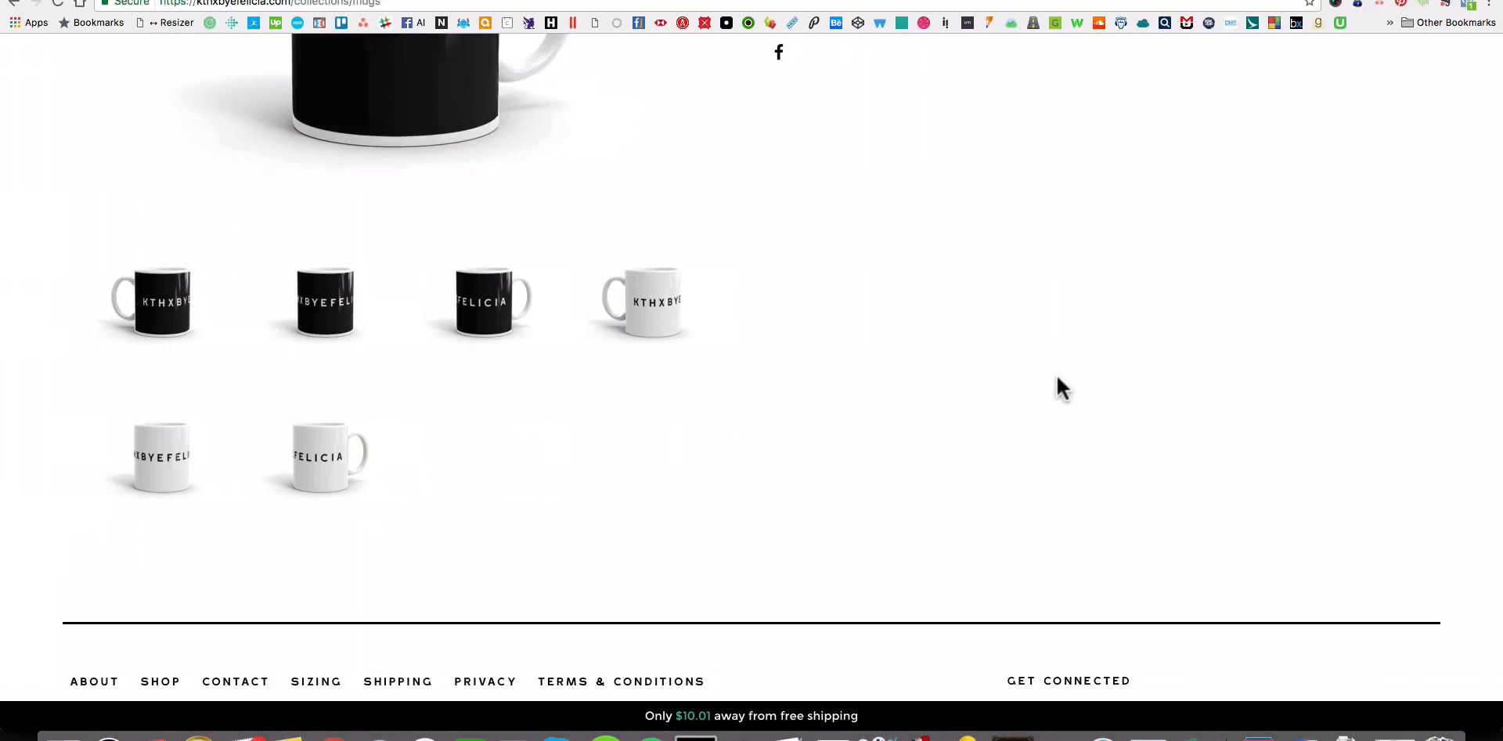
scroll(1055, 372, "up", 12)
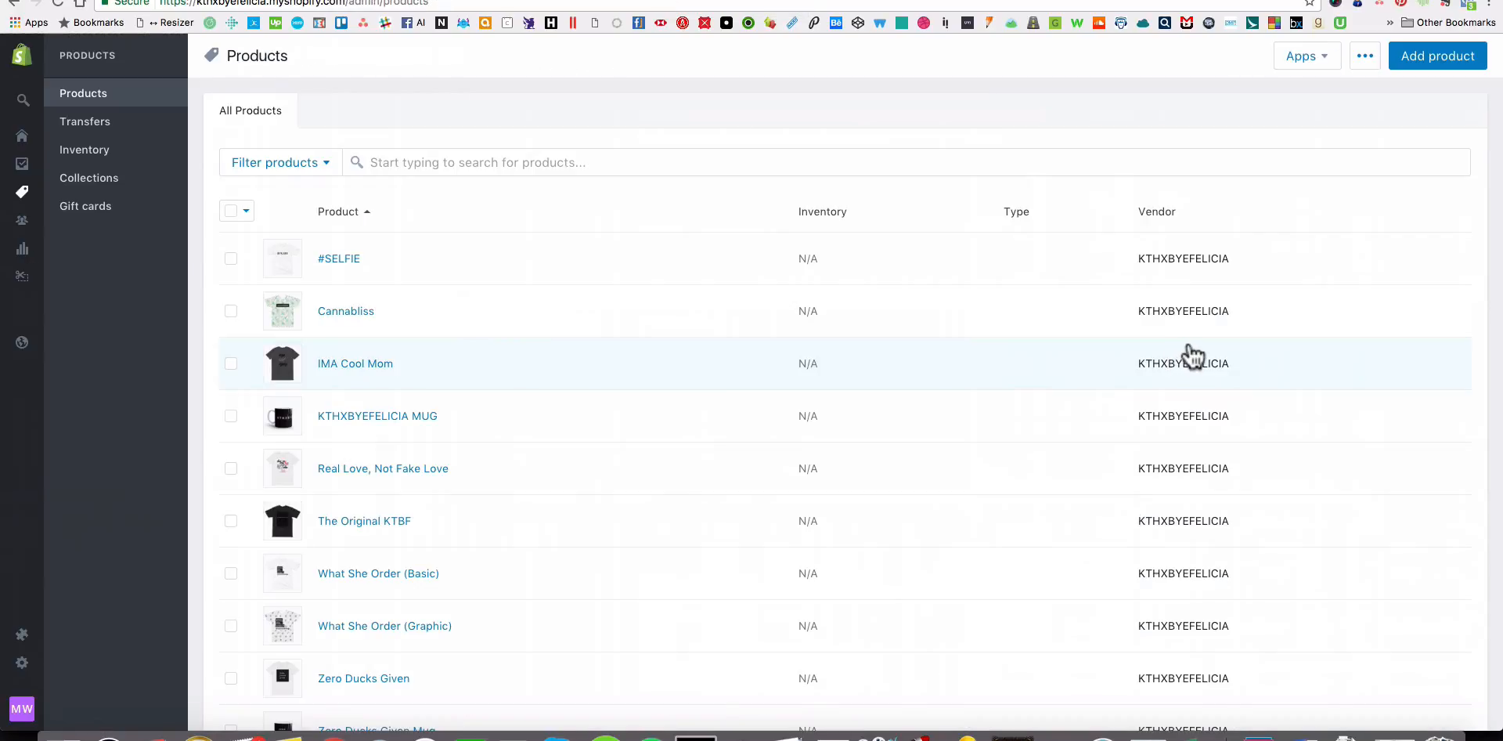
key("super+Tab")
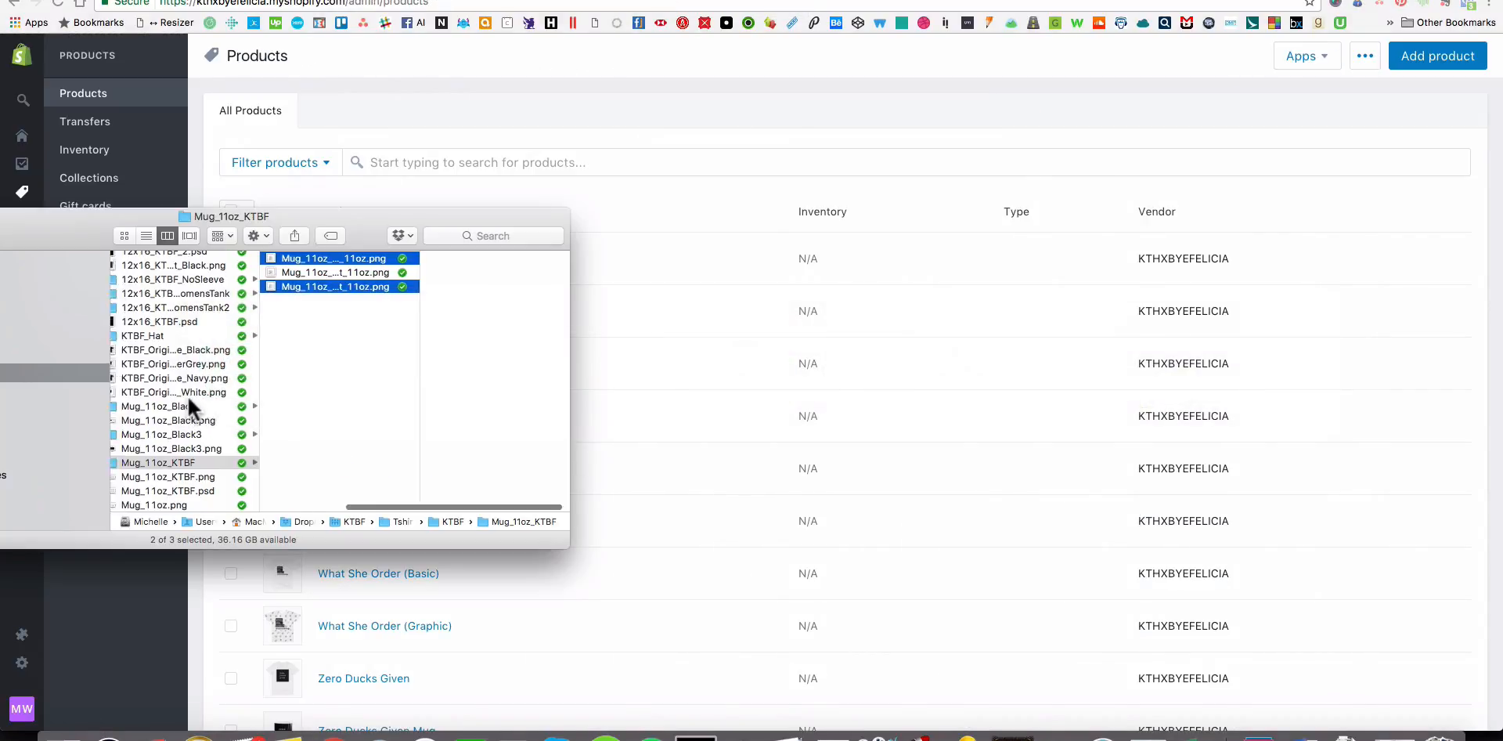
scroll(190, 393, "left", 5)
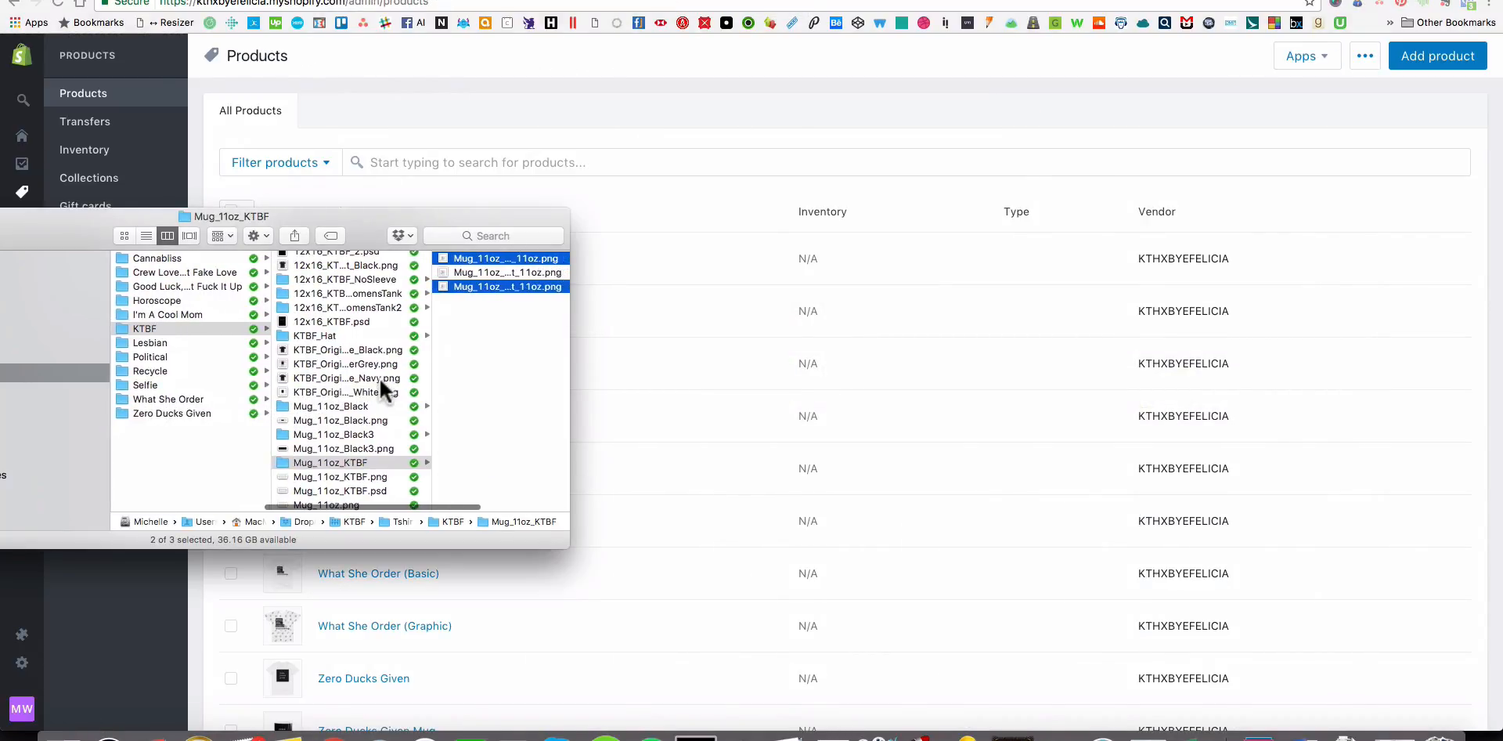
scroll(379, 378, "left", 3)
scroll(364, 378, "up", 3)
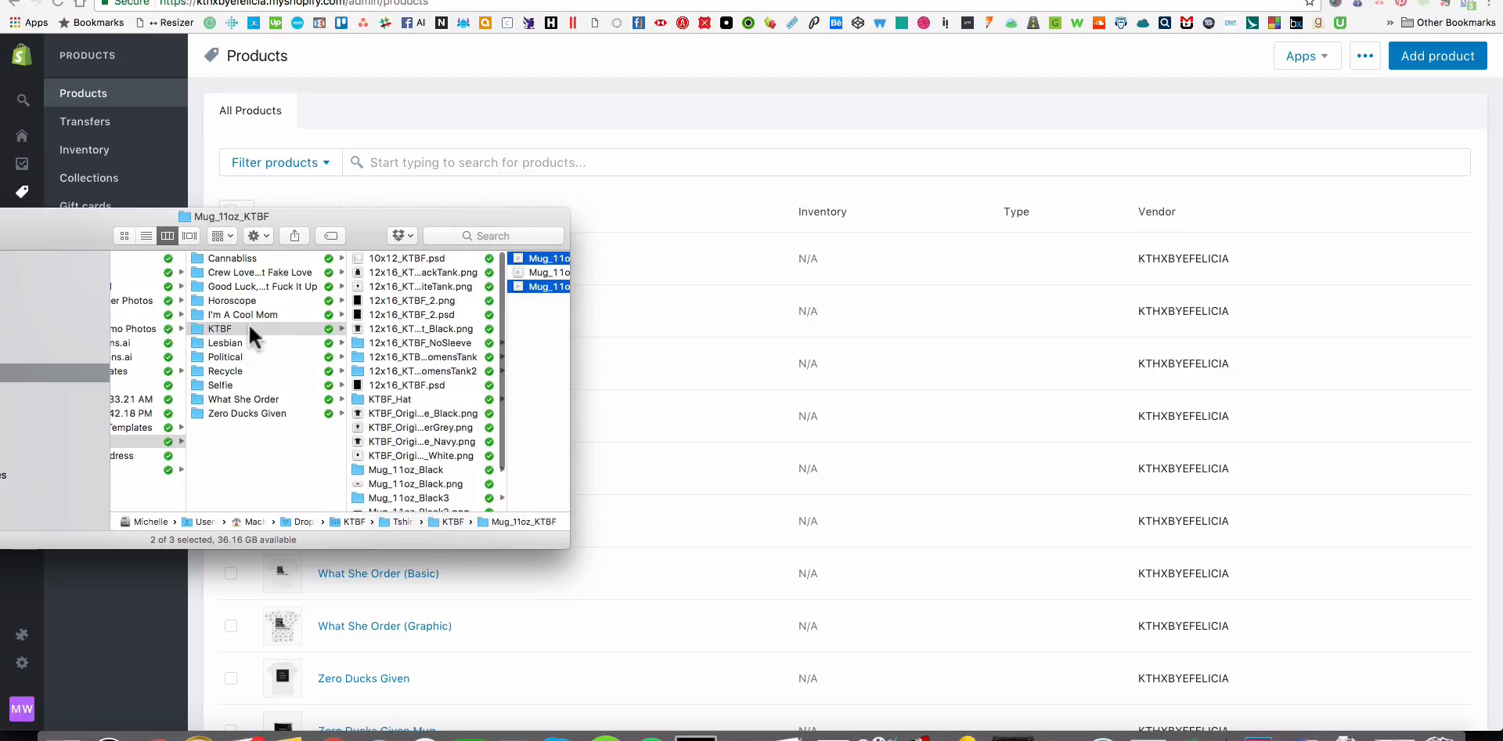
left_click(242, 256)
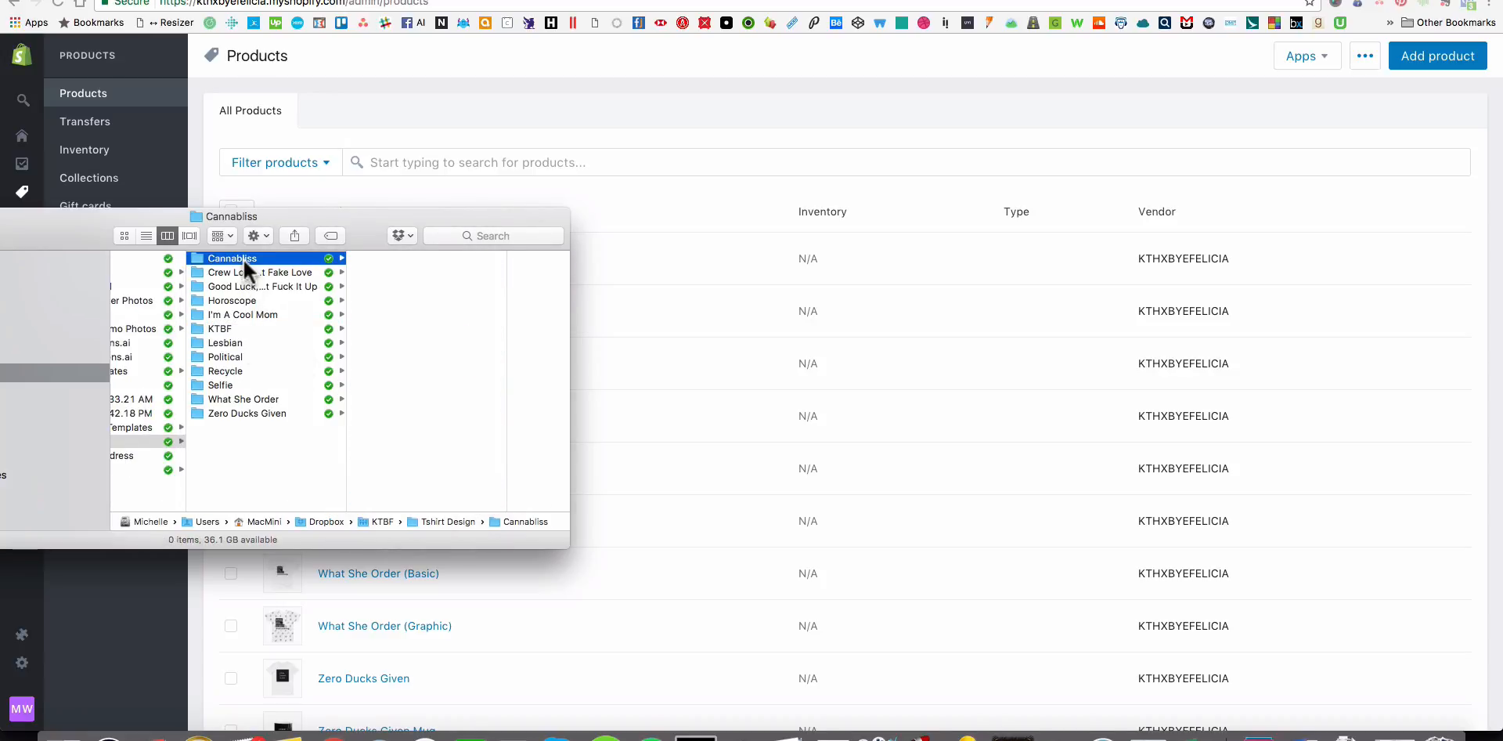
left_click(455, 297)
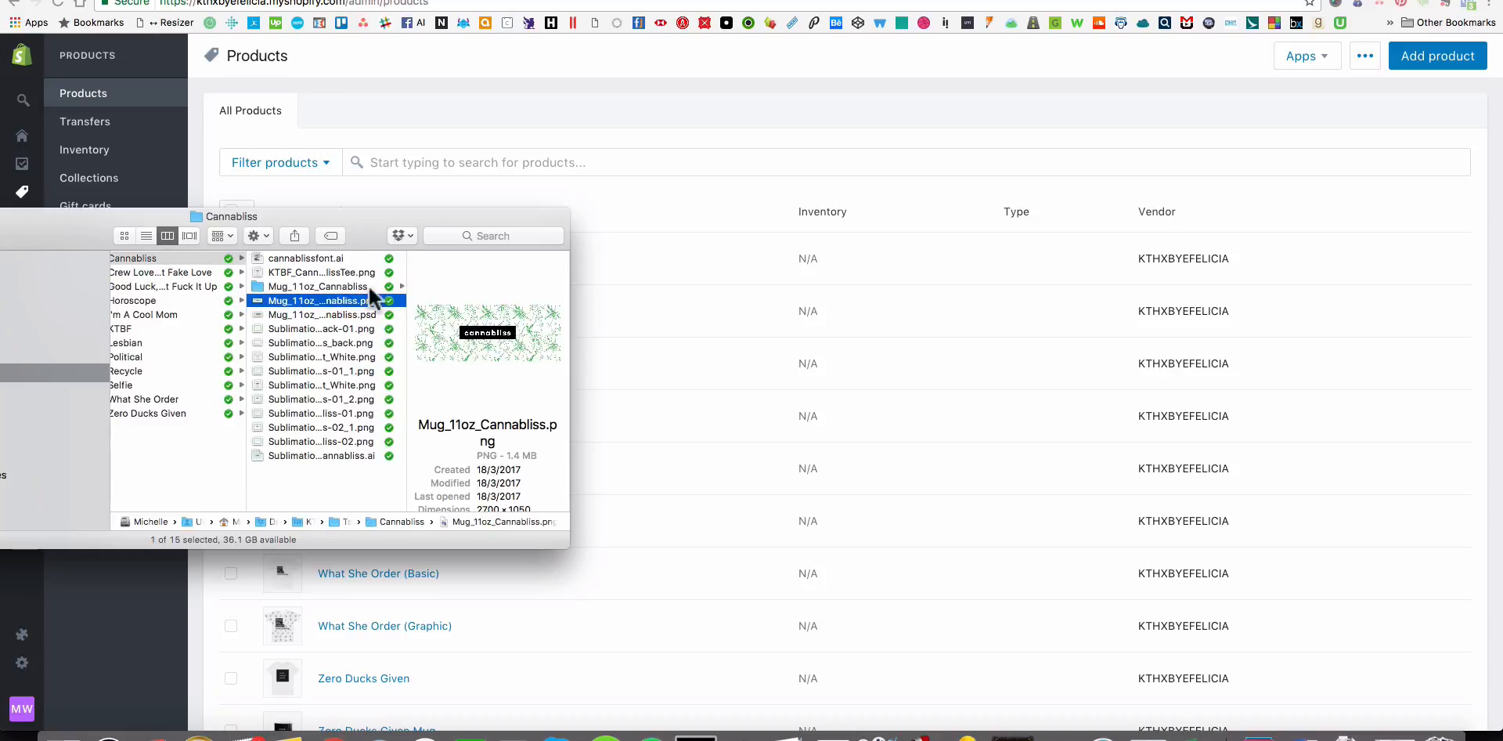
left_click(423, 286)
Preview the Cannabliss mug mockup images, including the front view and the handle-on-left view.
left_click(518, 259)
key("space")
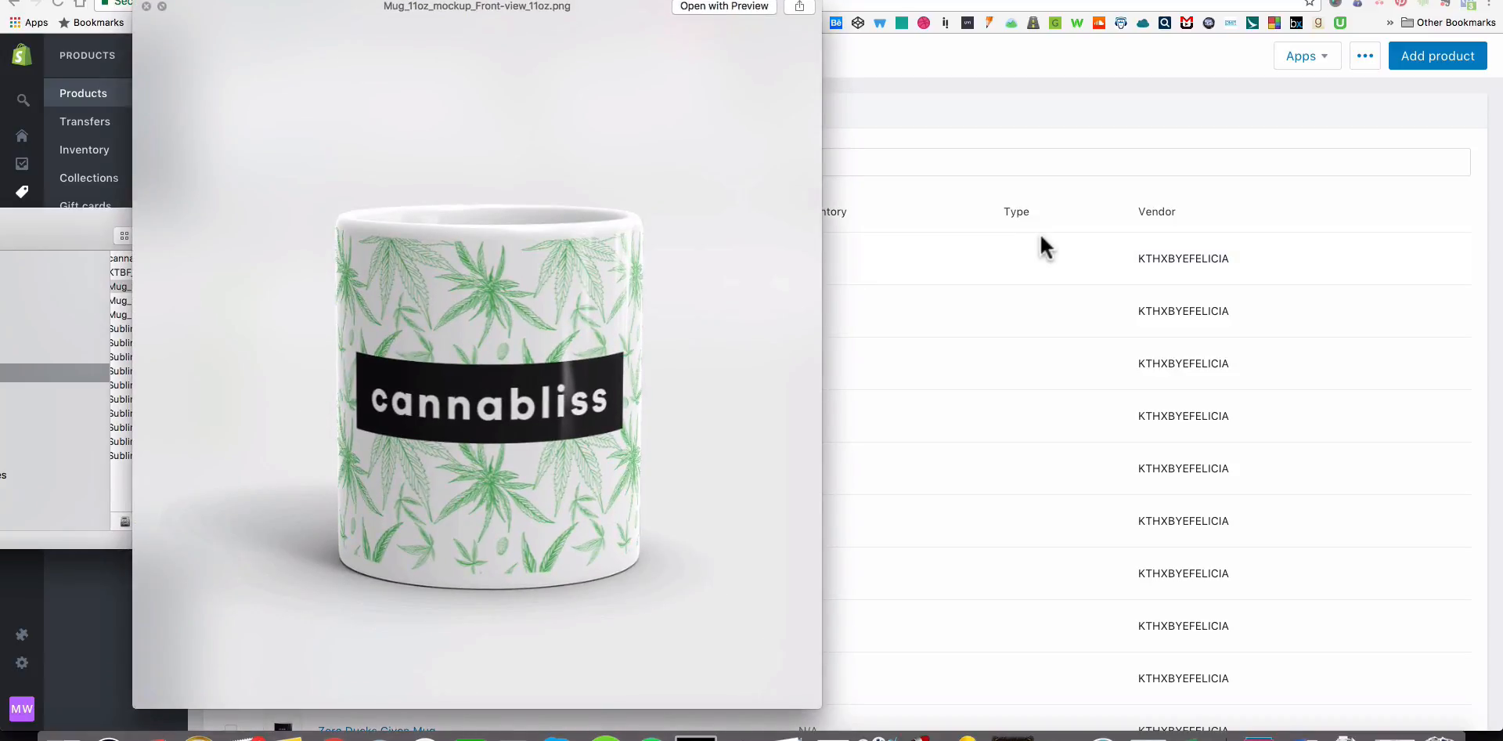
key("Down")
key("Down")
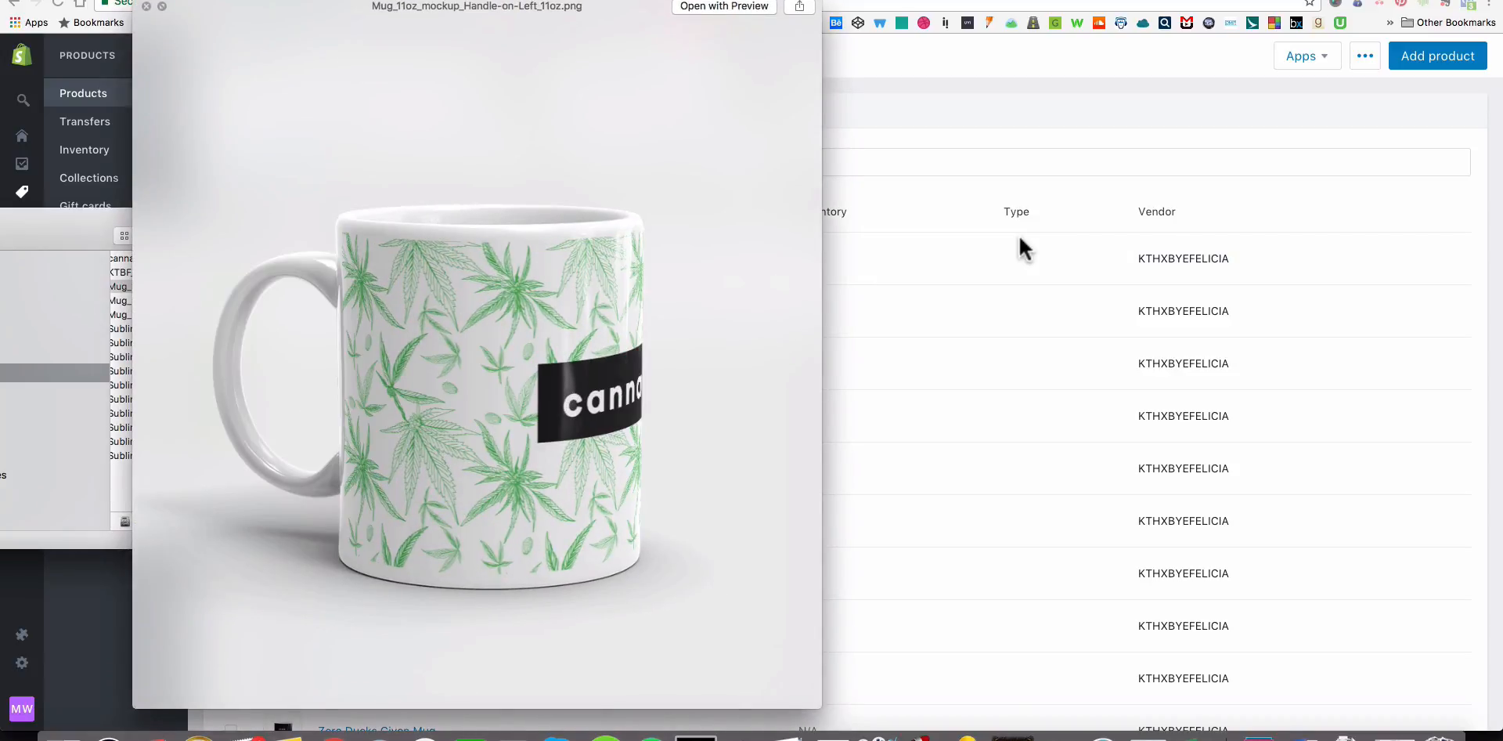
key("space")
Start a new product titled "Cannabliss Mug" and set its vendor to KTHXBYEFELICIA.
left_click(1021, 231)
left_click(1482, 55)
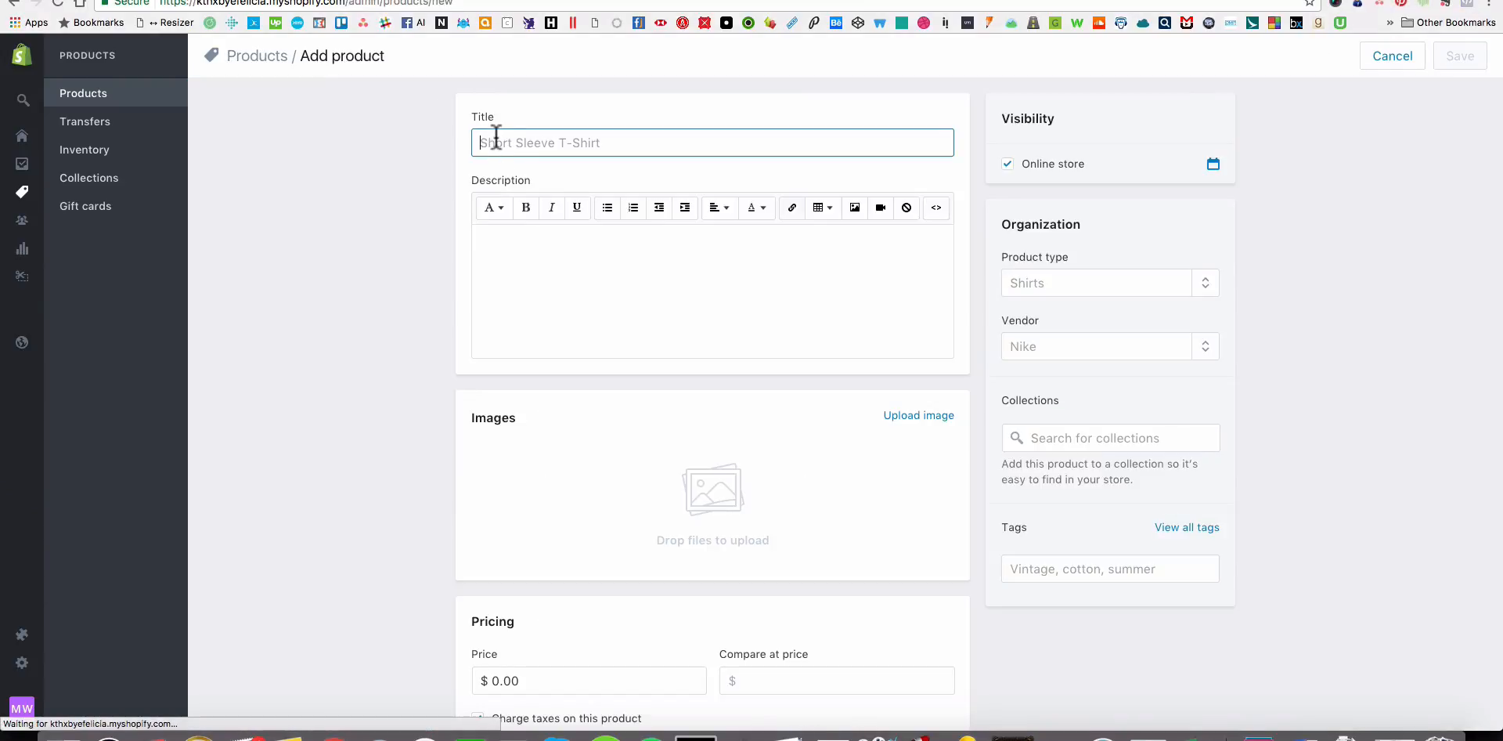
type("Cannabl")
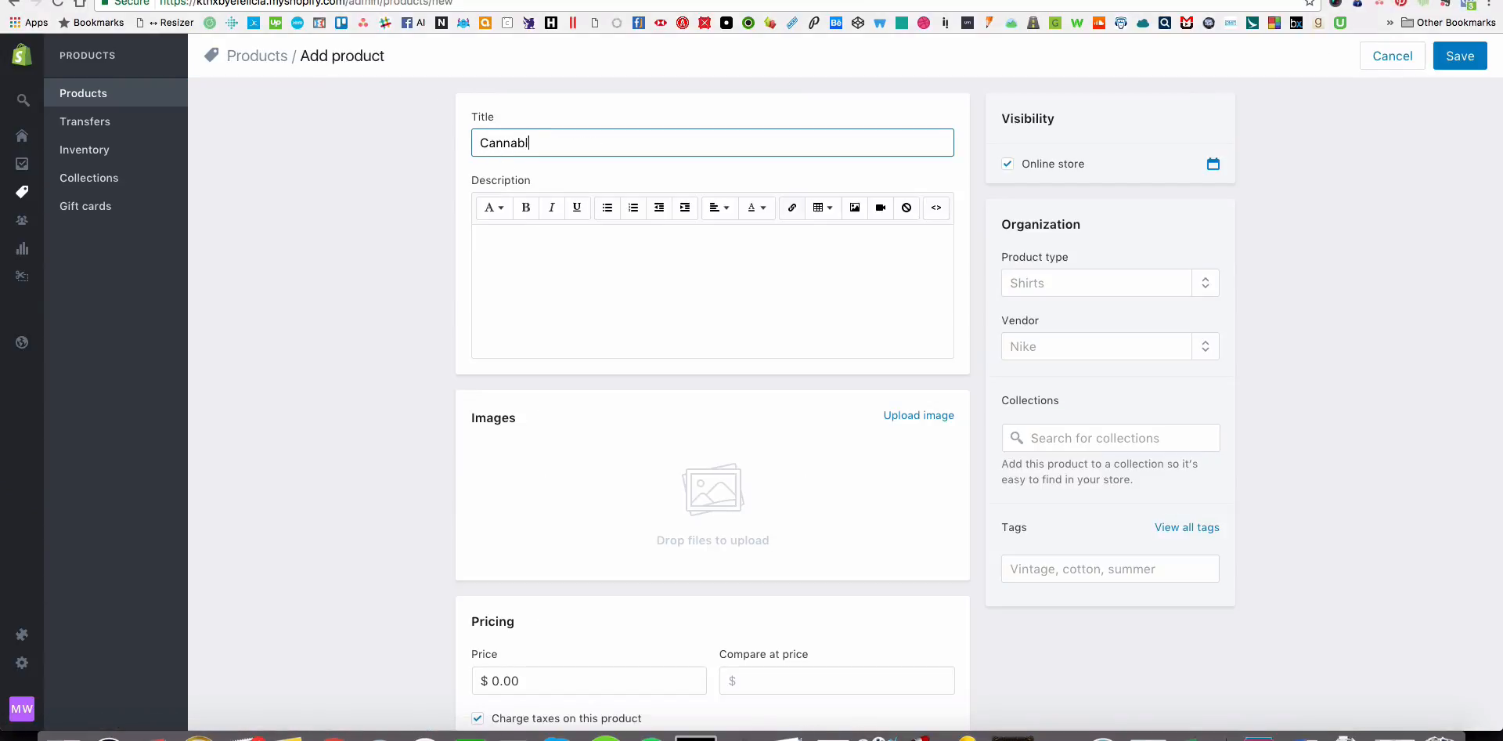
type("iss Mug")
key("Tab")
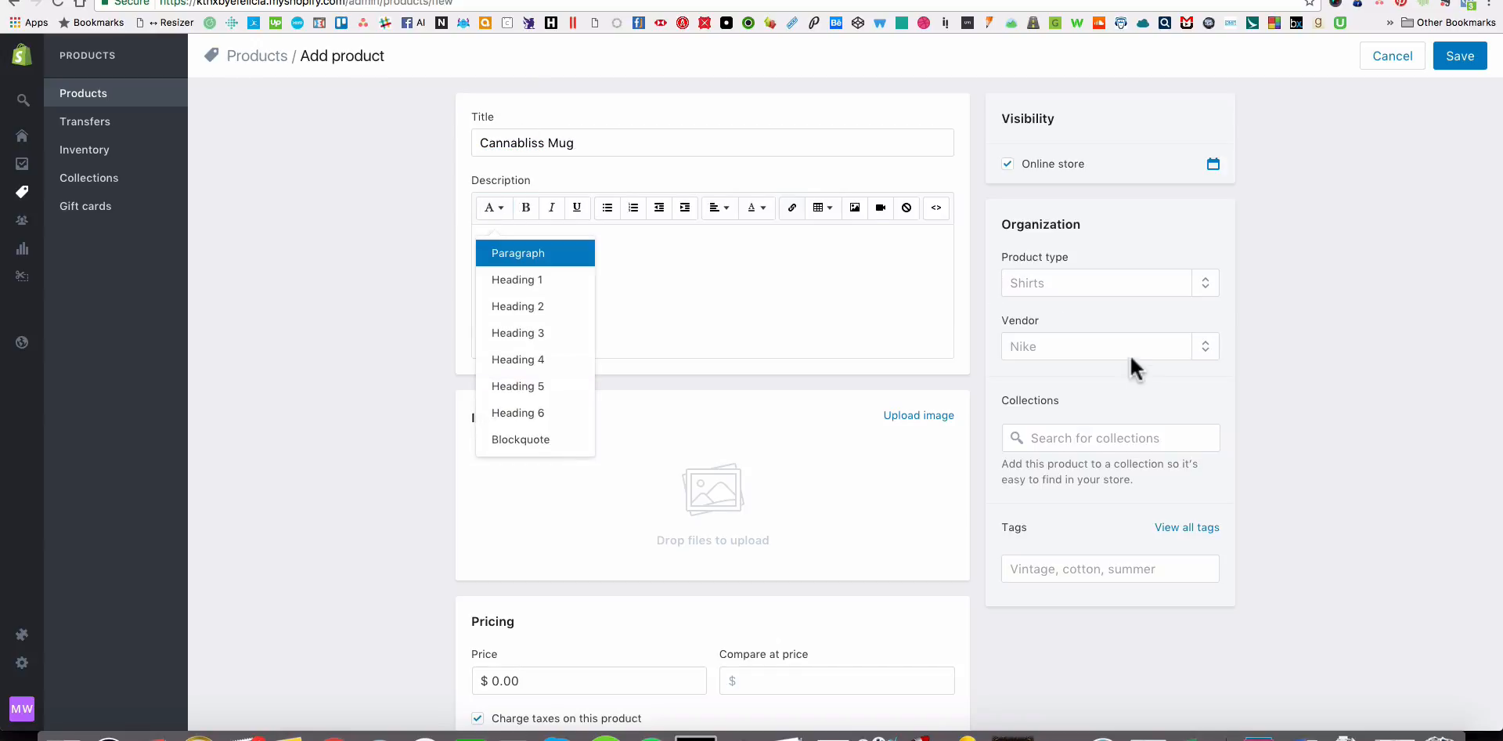
left_click(1130, 352)
type("KTHX")
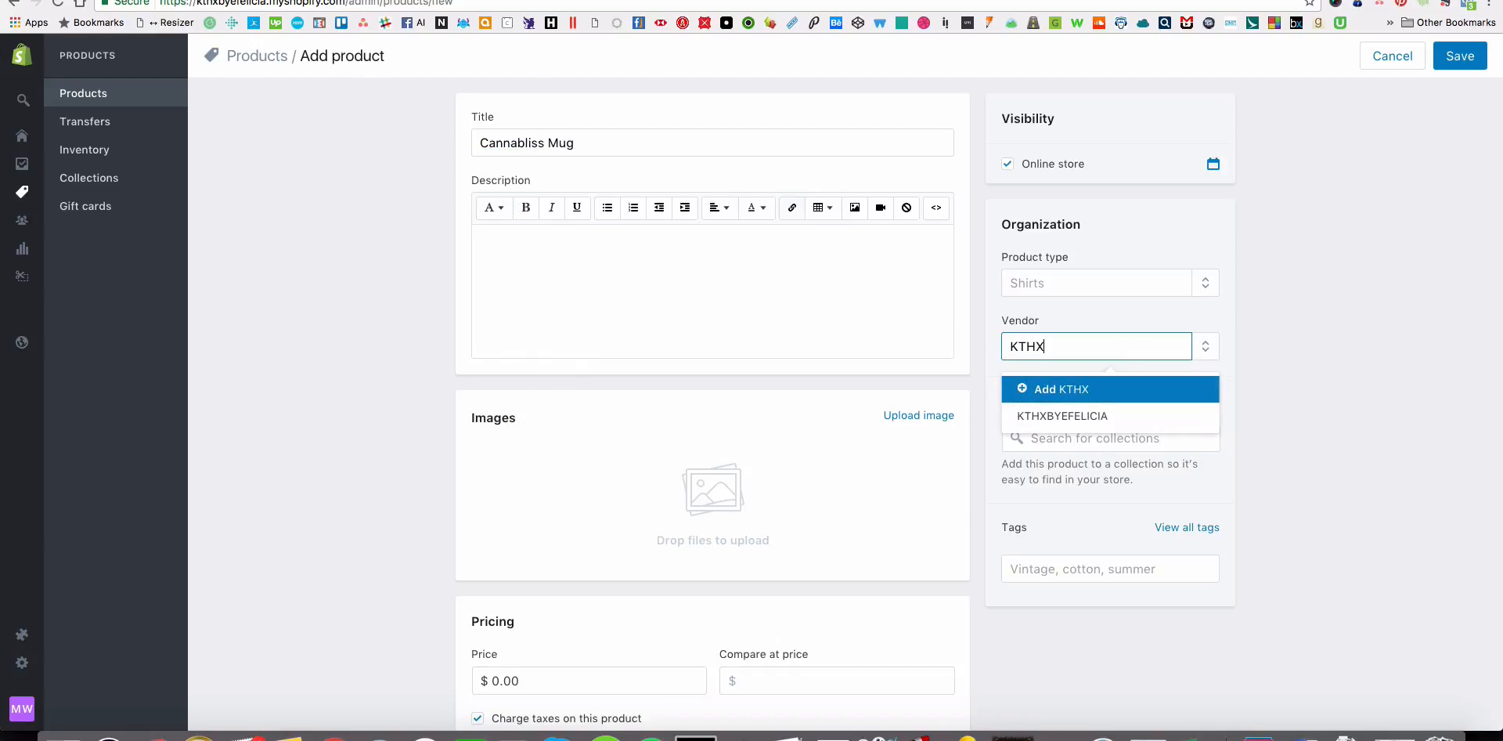
left_click(1112, 416)
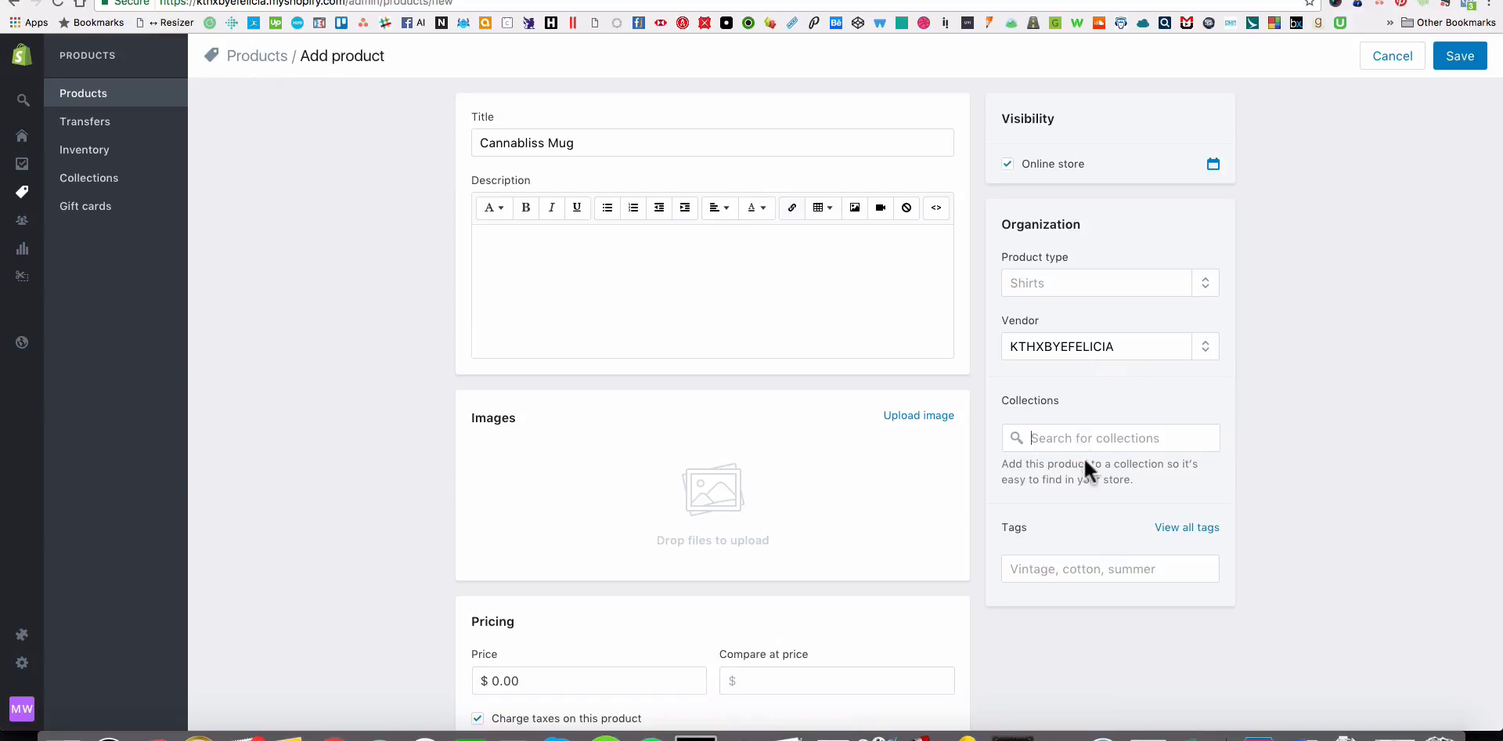
Assign the Cannabliss Mug to the Home and Mugs collections.
type("Home")
left_click(1074, 487)
left_click(1096, 440)
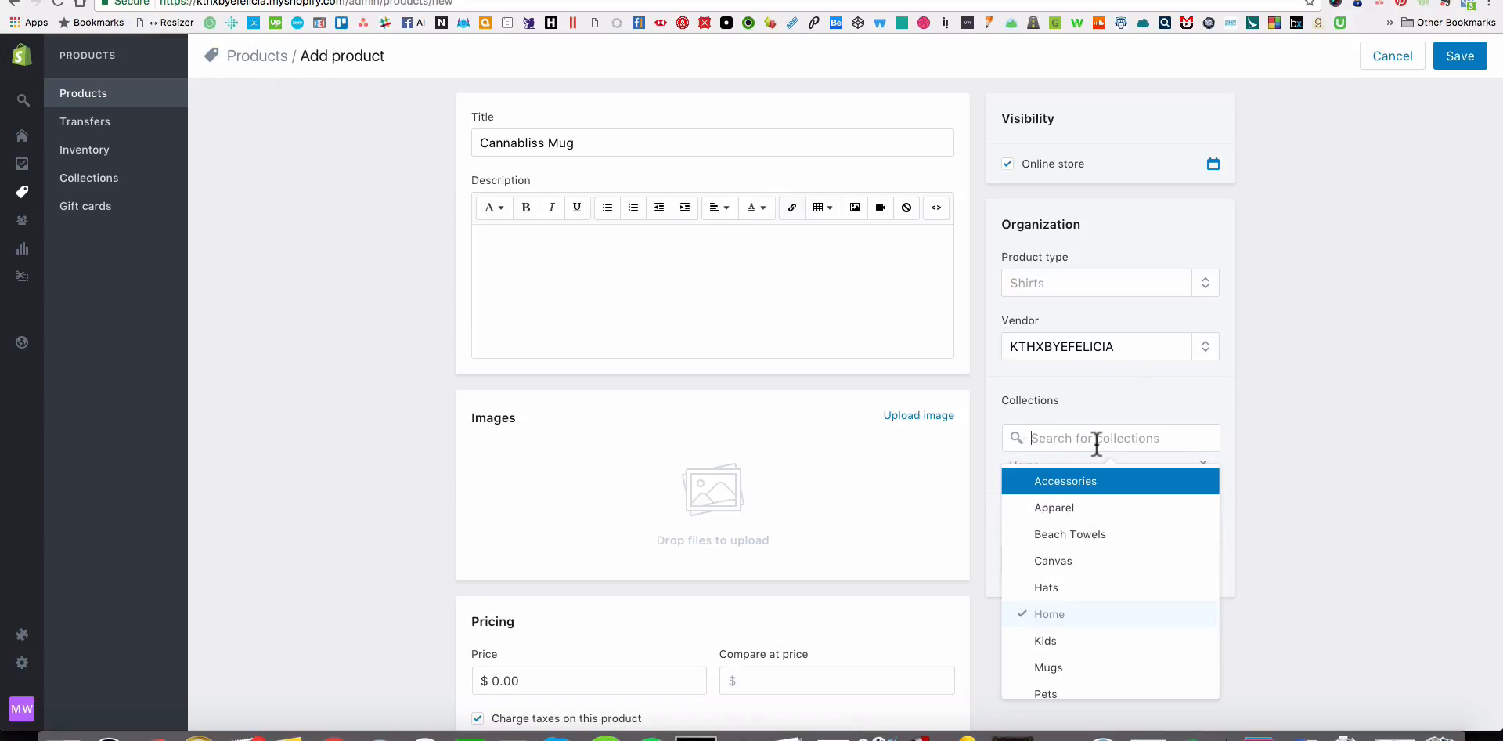
scroll(1080, 641, "down", 3)
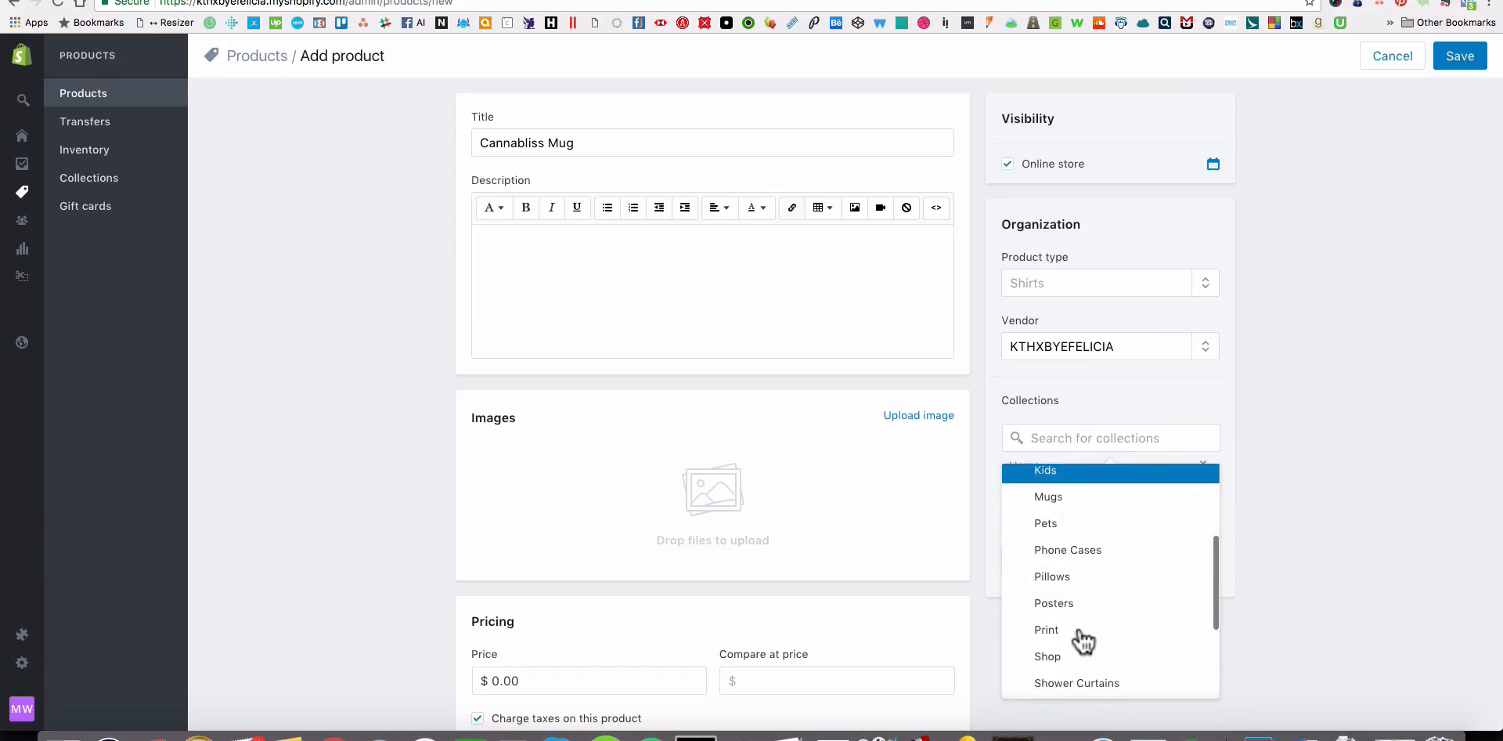
left_click(1074, 505)
left_click(1348, 505)
Add the frequently used tag Weed to the Cannabliss Mug product.
scroll(1340, 521, "down", 3)
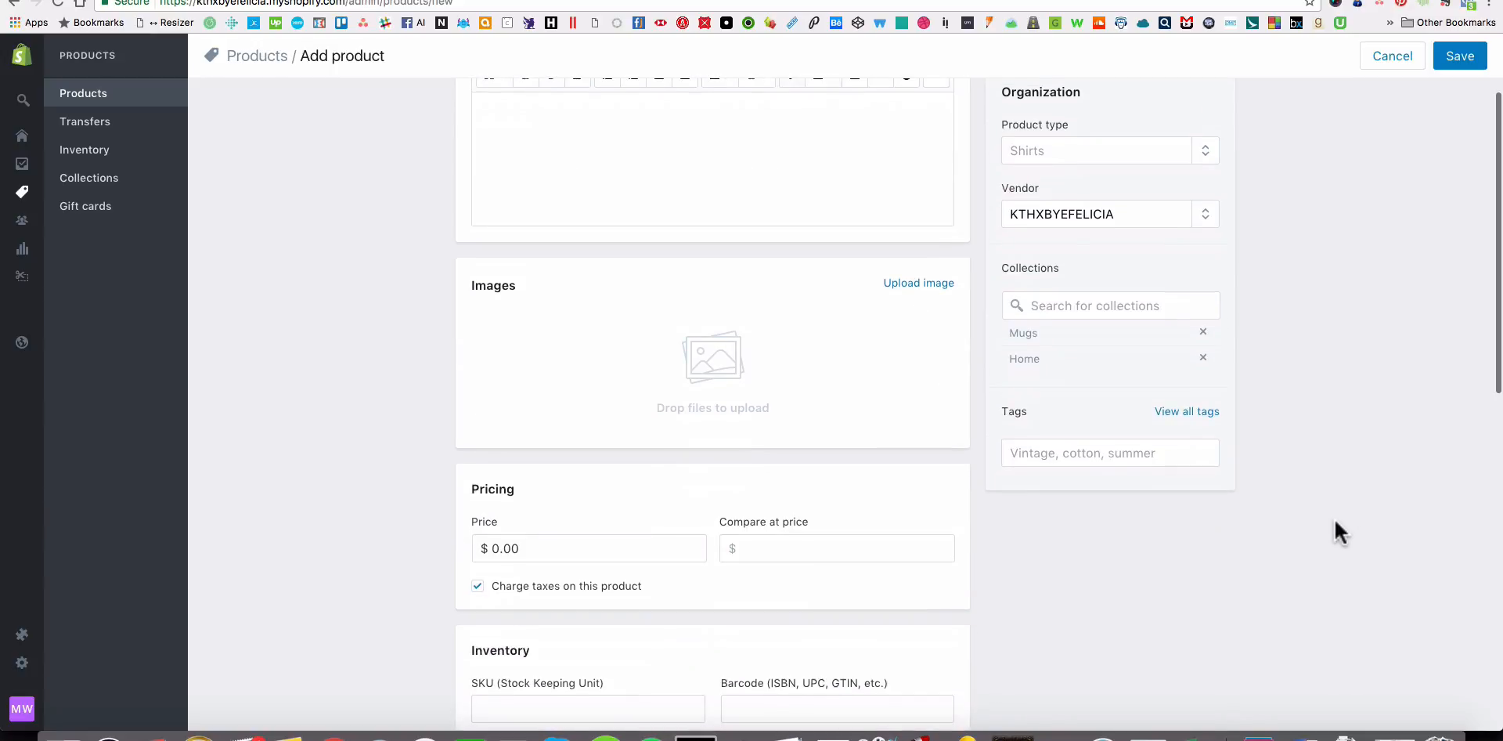
left_click(1037, 462)
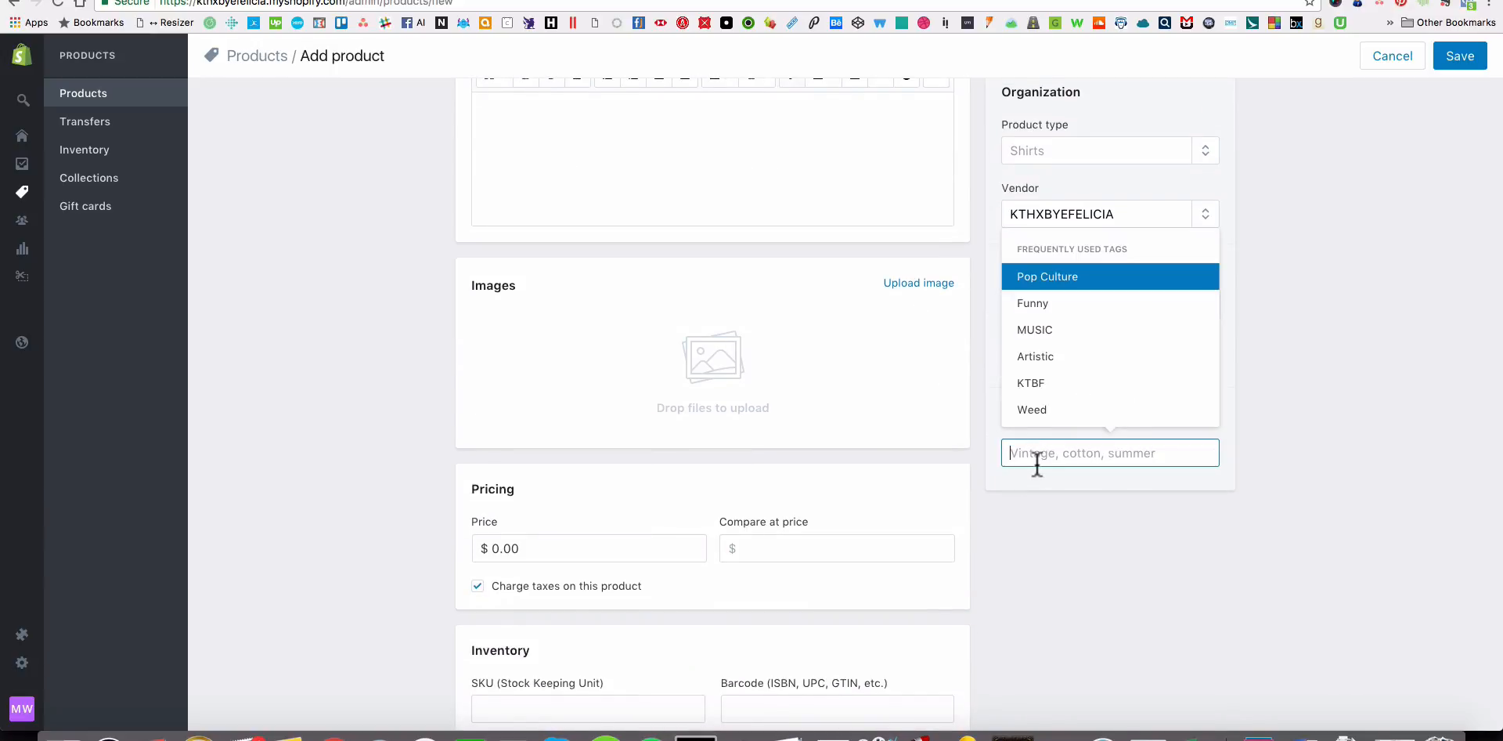
left_click(1032, 408)
scroll(752, 587, "down", 2)
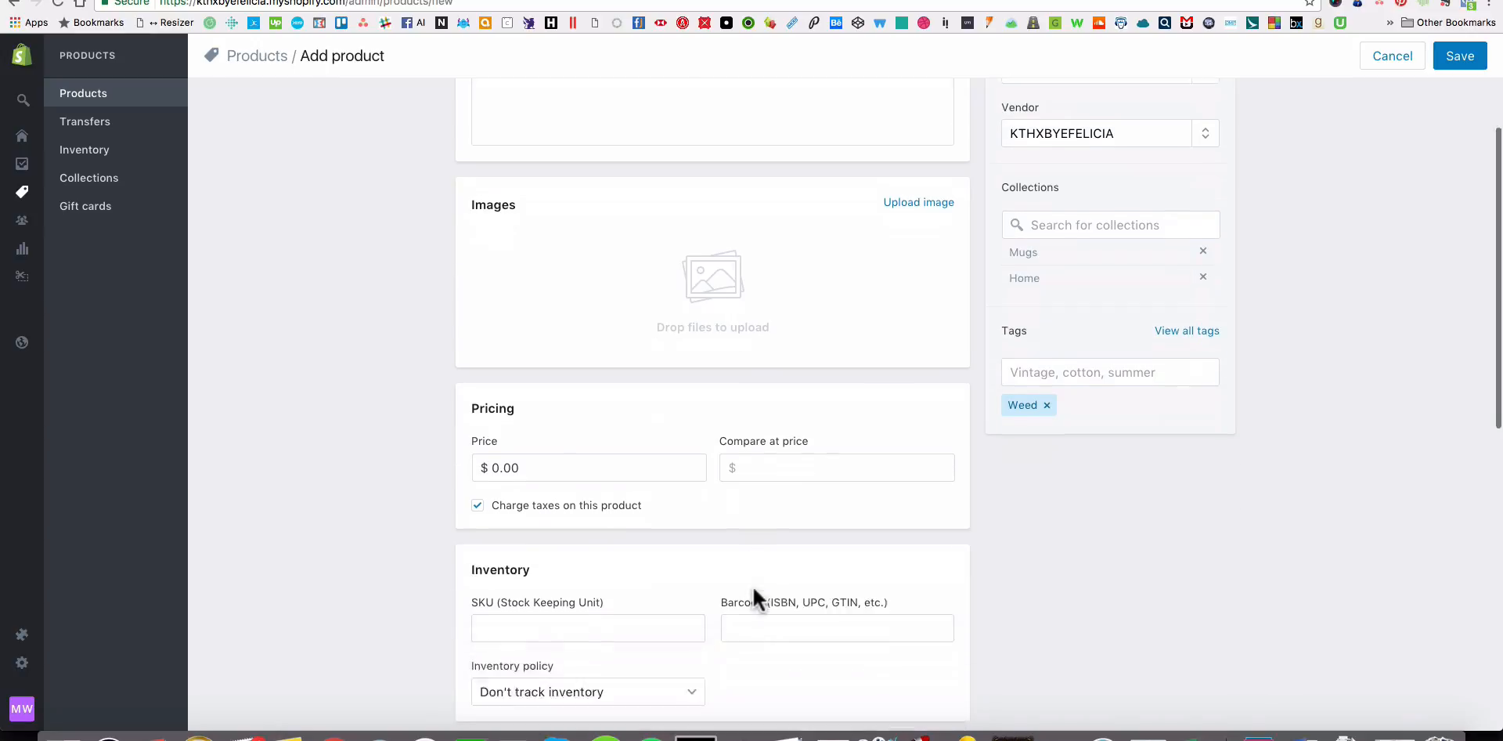
Add the three mug mockup images from Finder's Mug_11oz_Cannabliss folder to the product, with the front view first.
scroll(939, 607, "up", 3)
scroll(939, 619, "down", 4)
key("super+Tab")
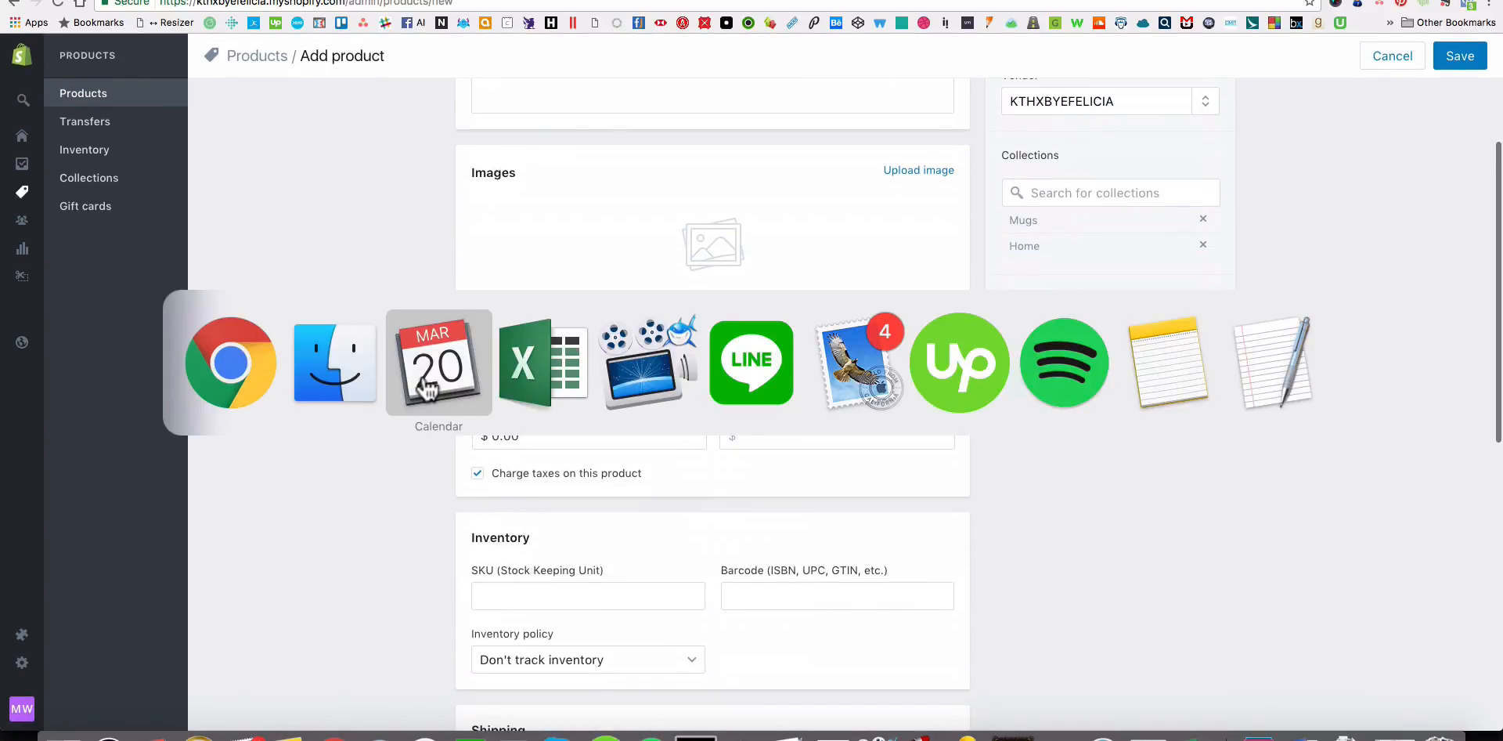
left_click(335, 375)
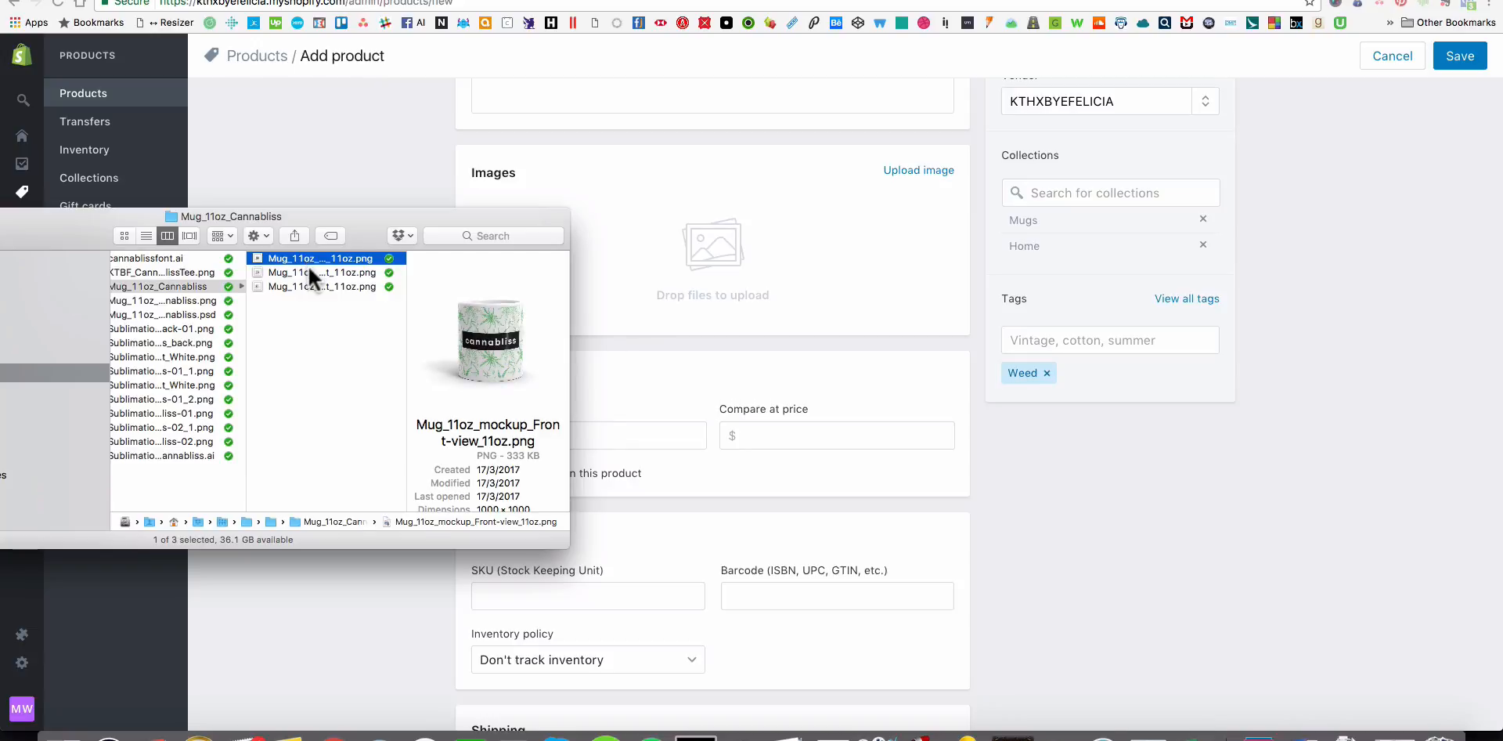
left_click_drag(299, 261, 921, 274)
left_click_drag(358, 303, 822, 348)
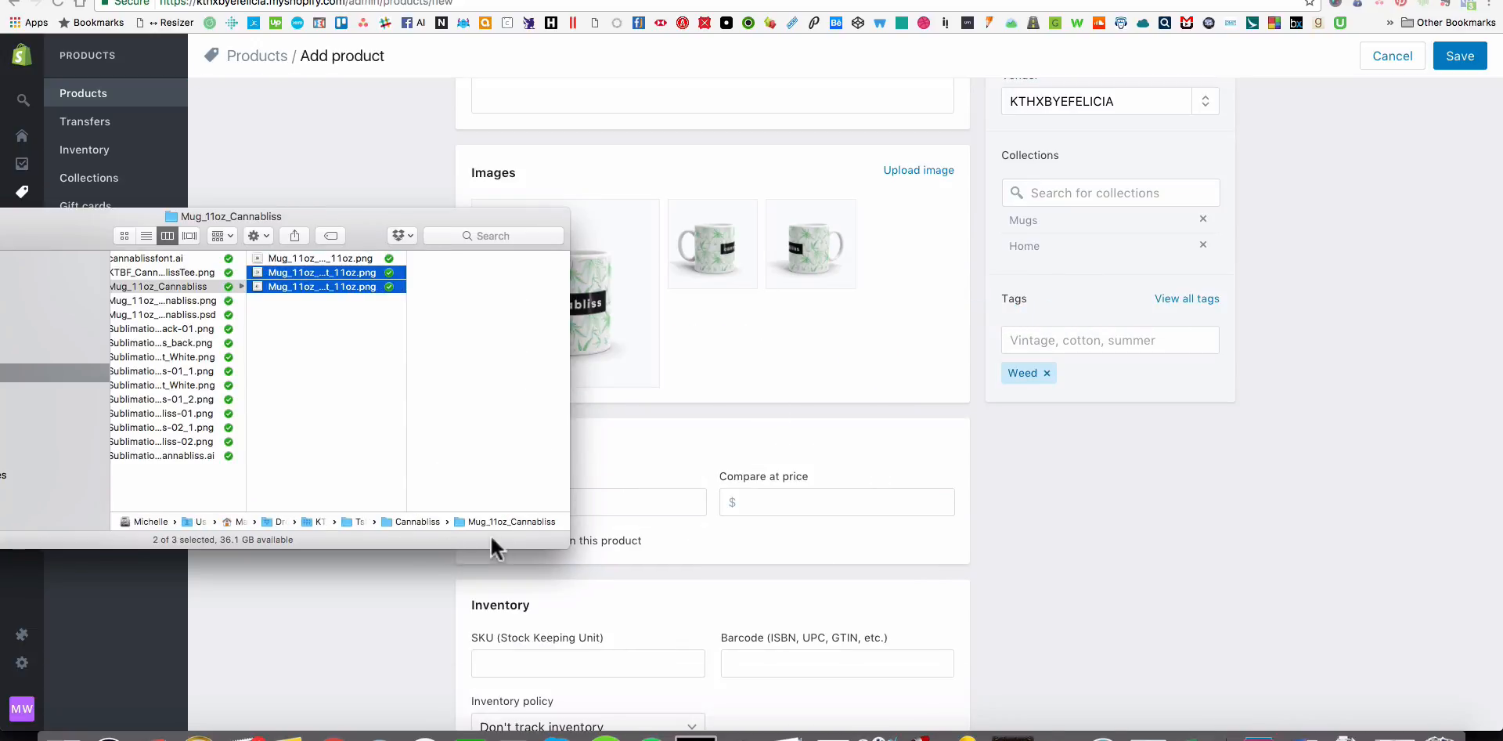
left_click(373, 588)
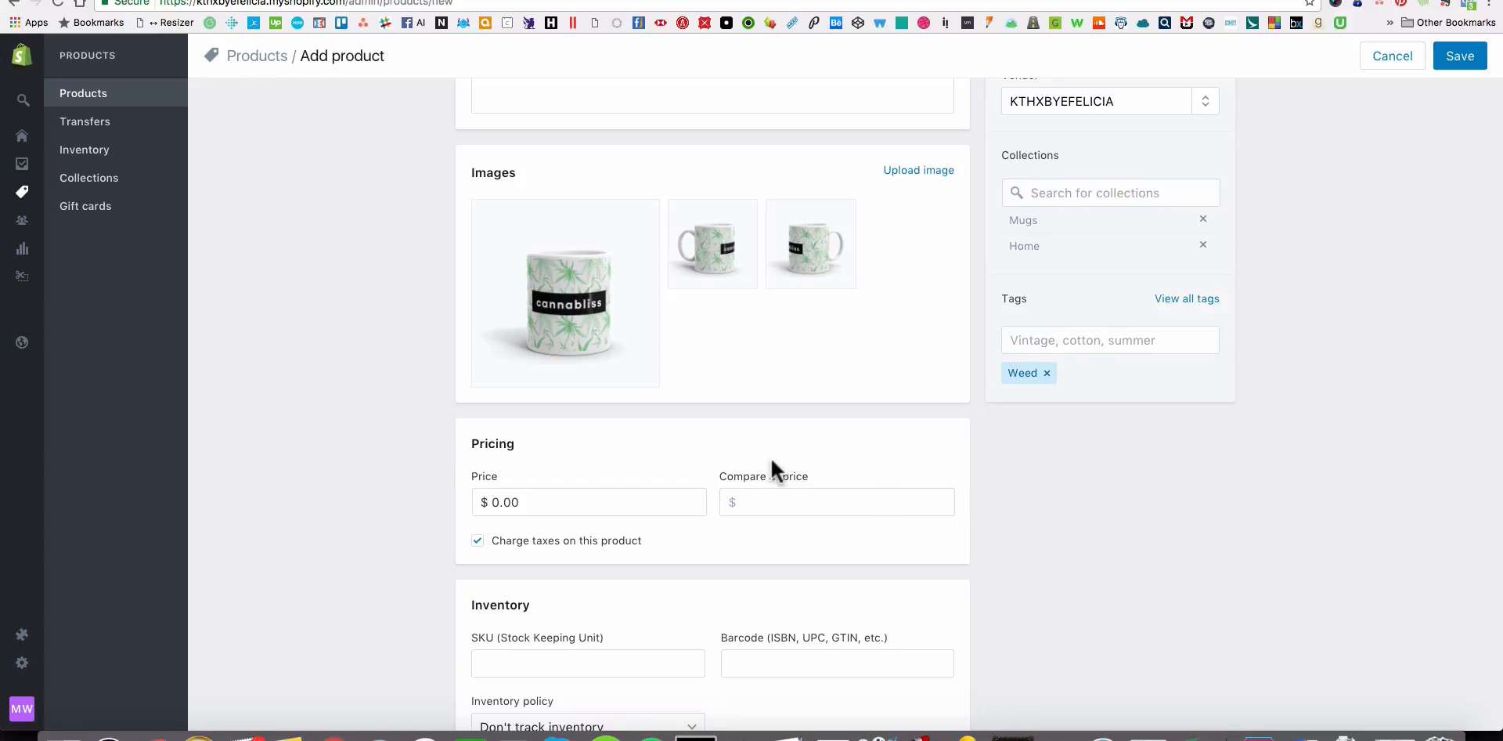
Set the Cannabliss Mug's price to $14.95.
scroll(568, 316, "down", 3)
left_click(567, 257)
type("14.95")
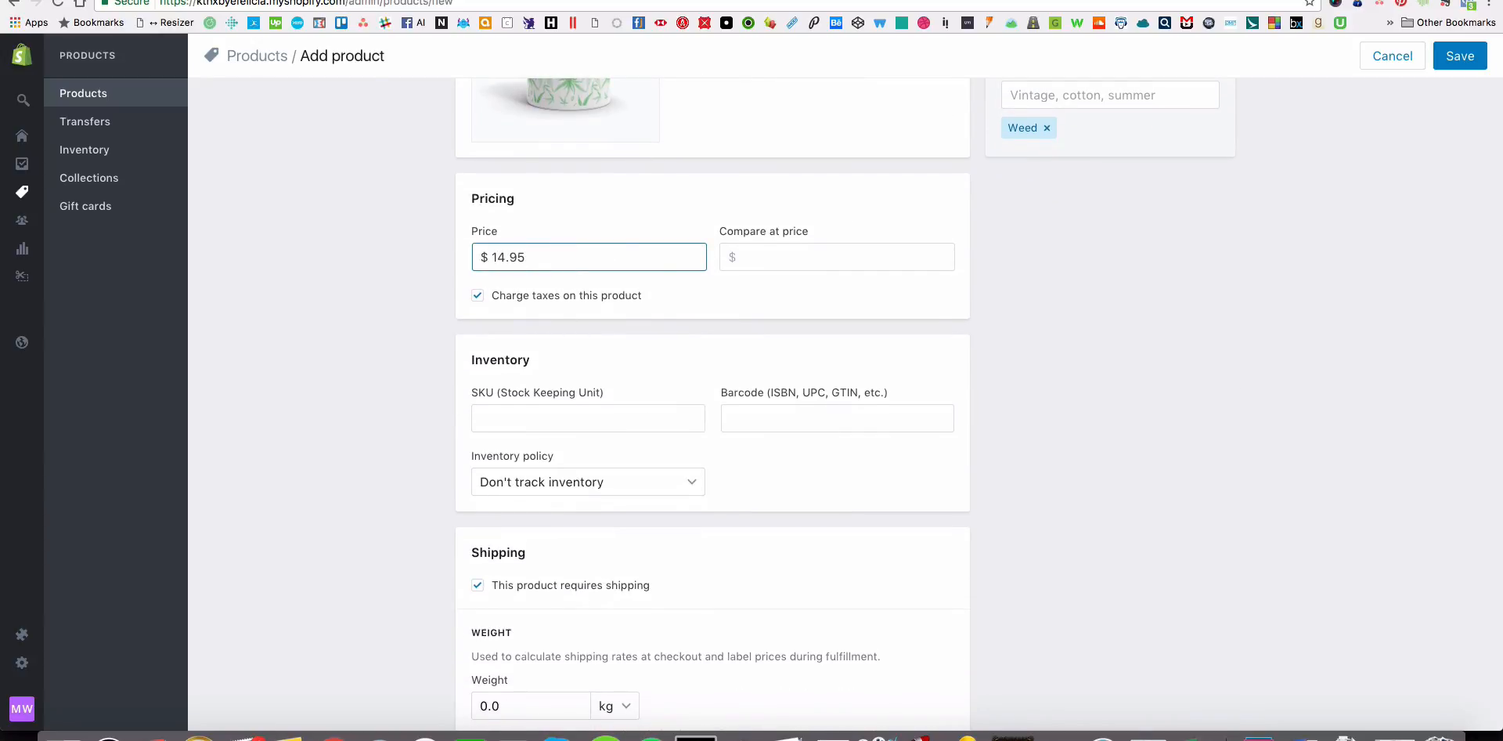
left_click(1066, 317)
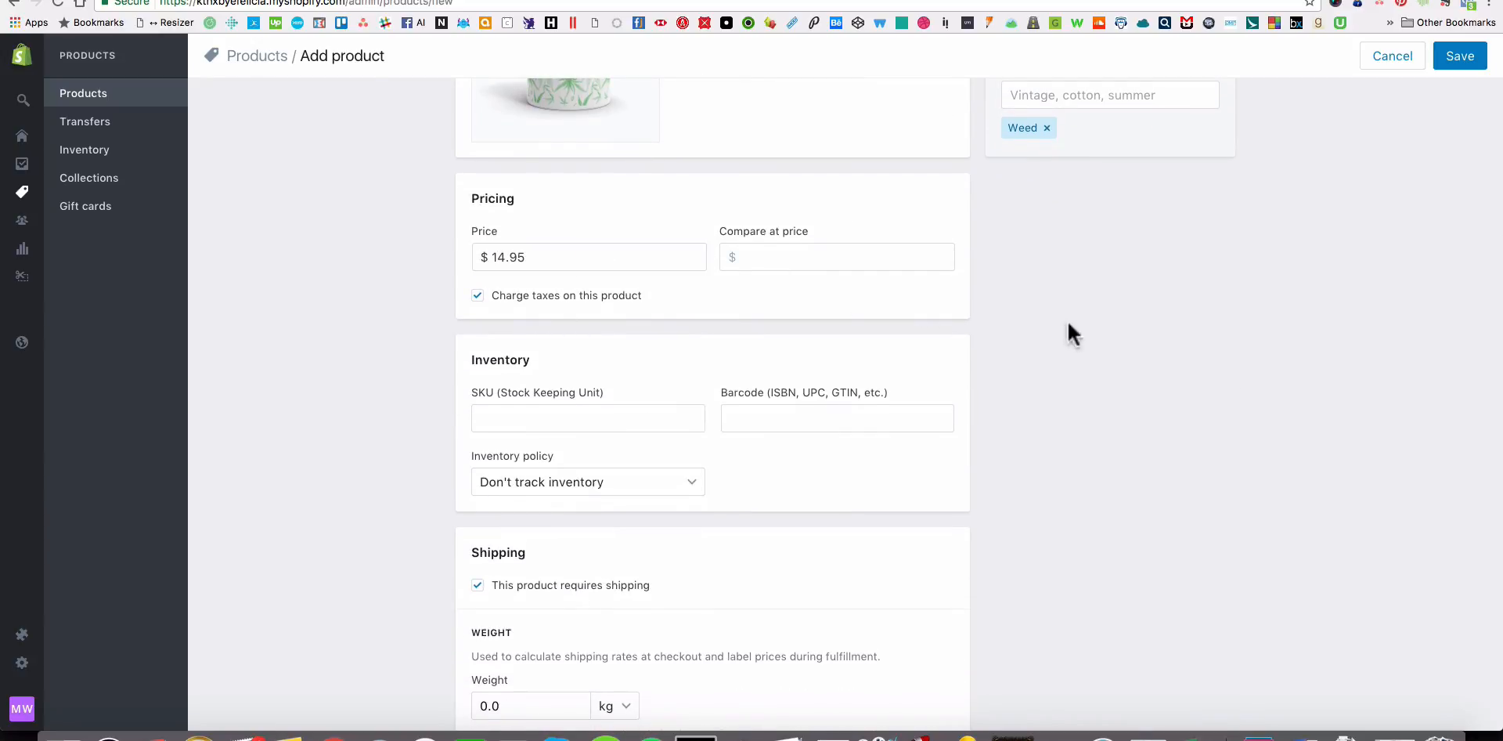
Expand the website SEO fields for review and save the Cannabliss Mug product.
scroll(943, 375, "down", 5)
scroll(570, 415, "down", 2)
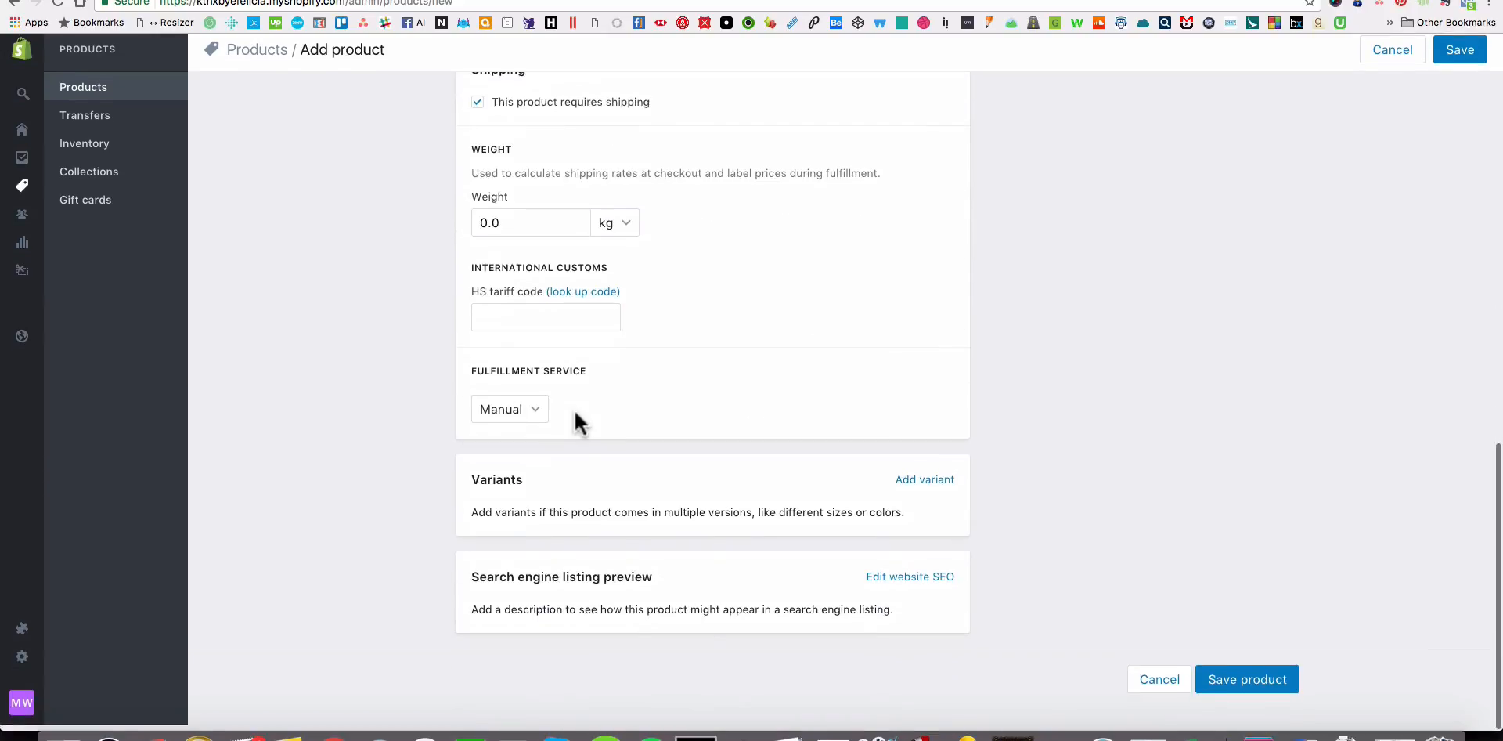
left_click(901, 584)
scroll(626, 563, "down", 3)
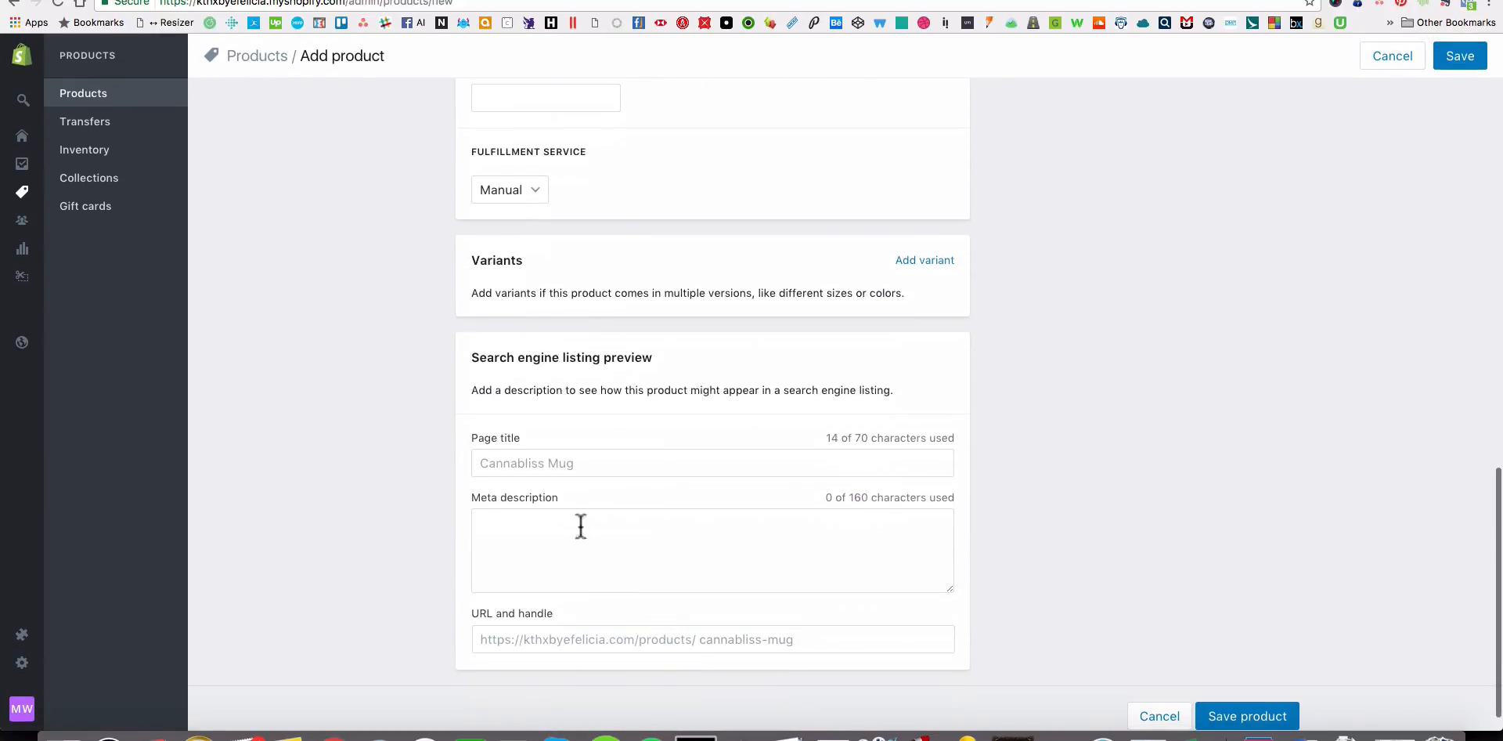
scroll(1035, 651, "up", 20)
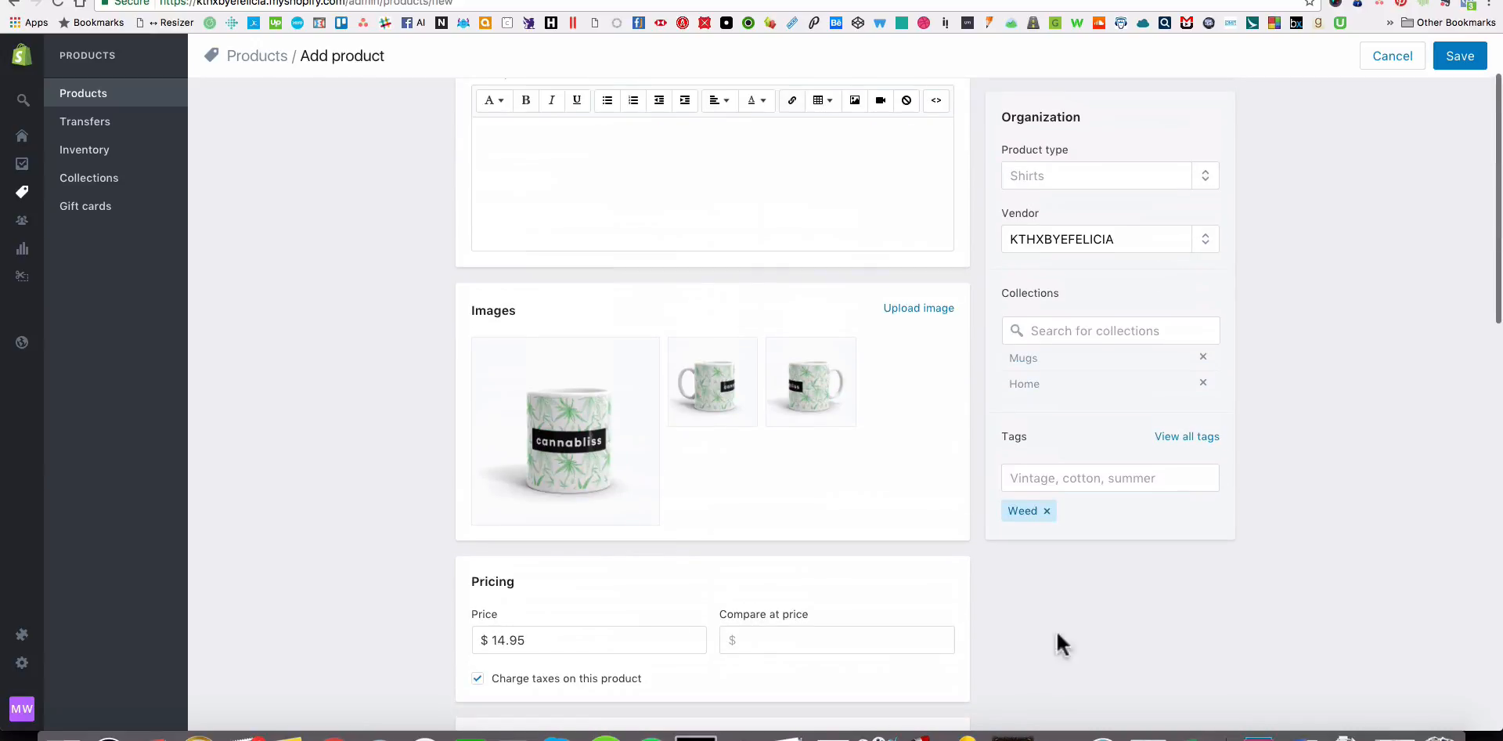
left_click(1429, 67)
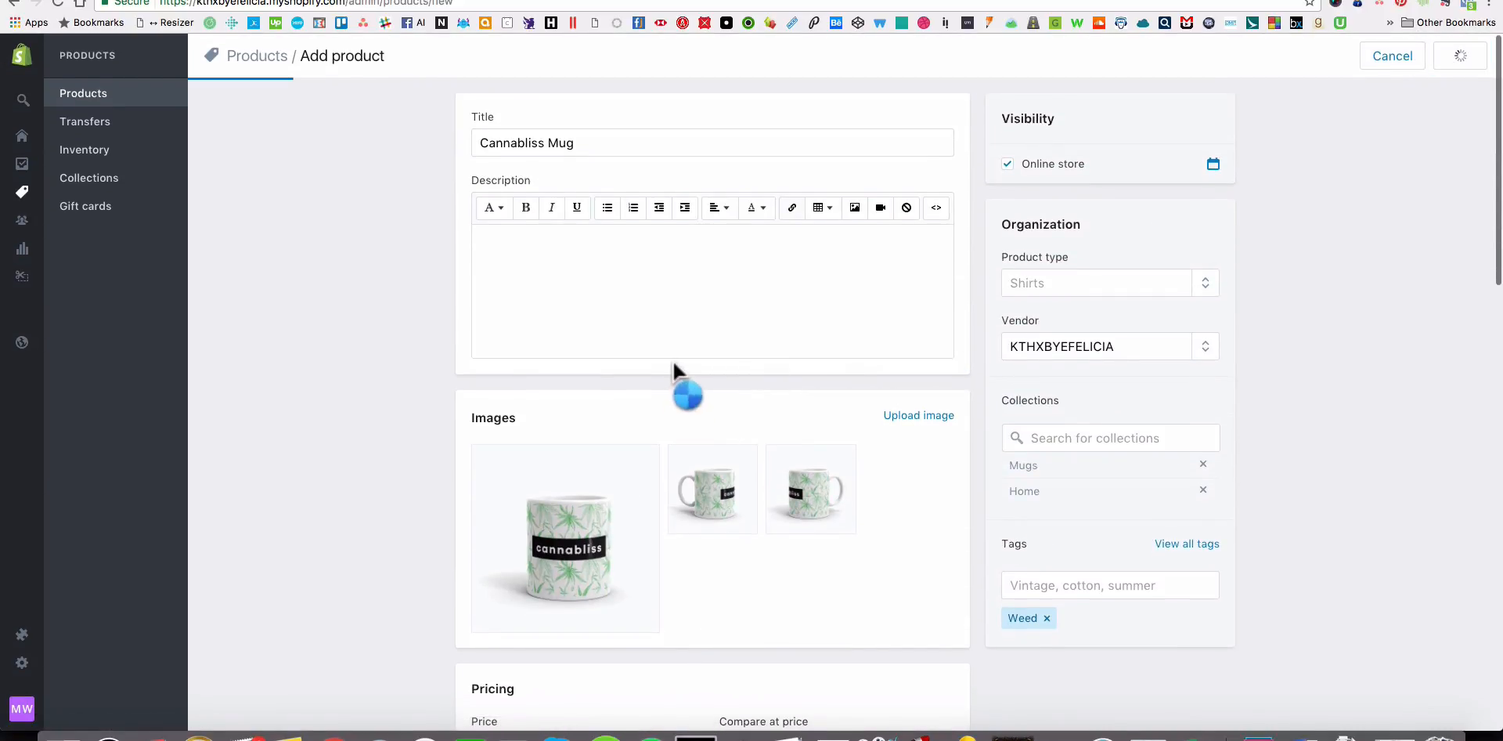
Switch to Finder and move the Cannabliss mug PNG and PSD design files into the Mug_11oz_Cannabliss folder.
key("super+Tab")
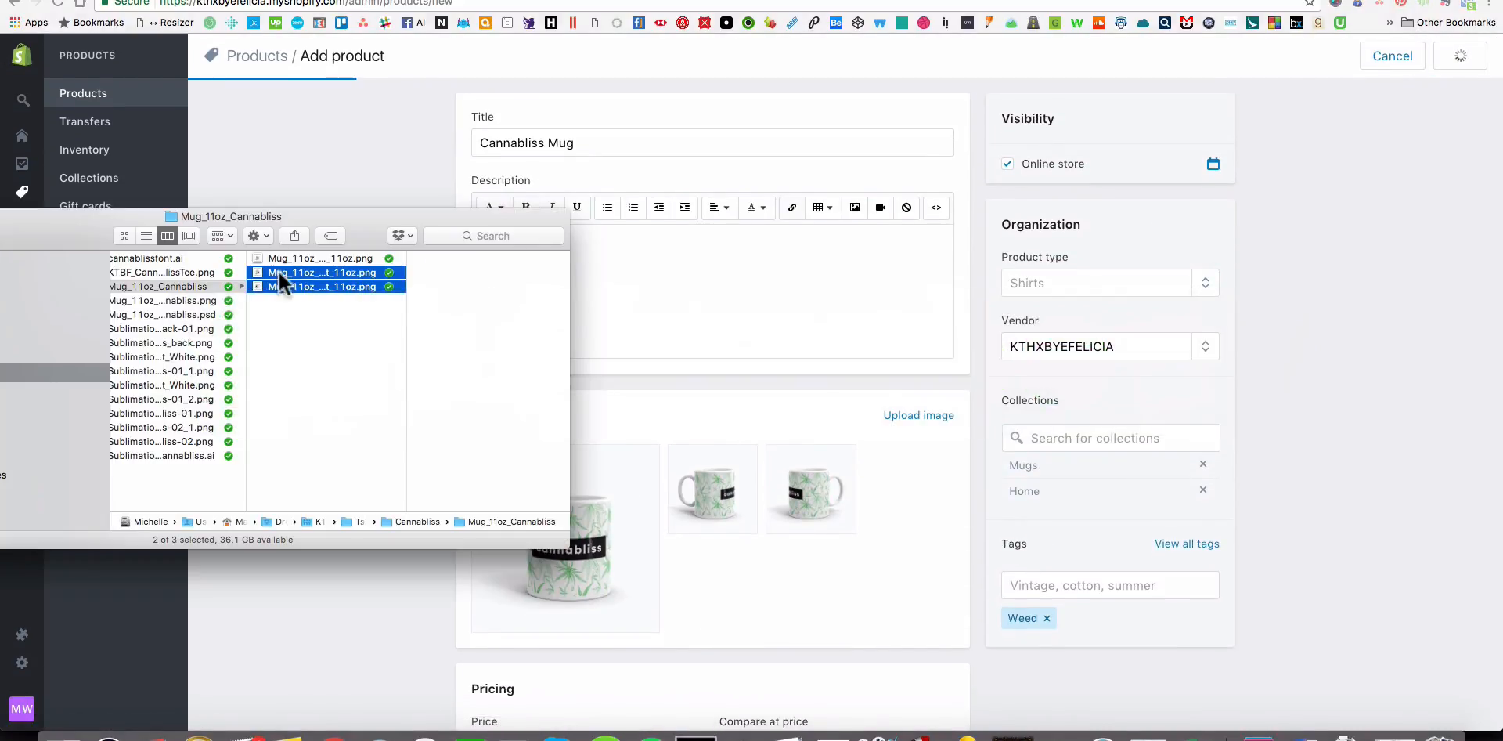
scroll(301, 327, "left", 3)
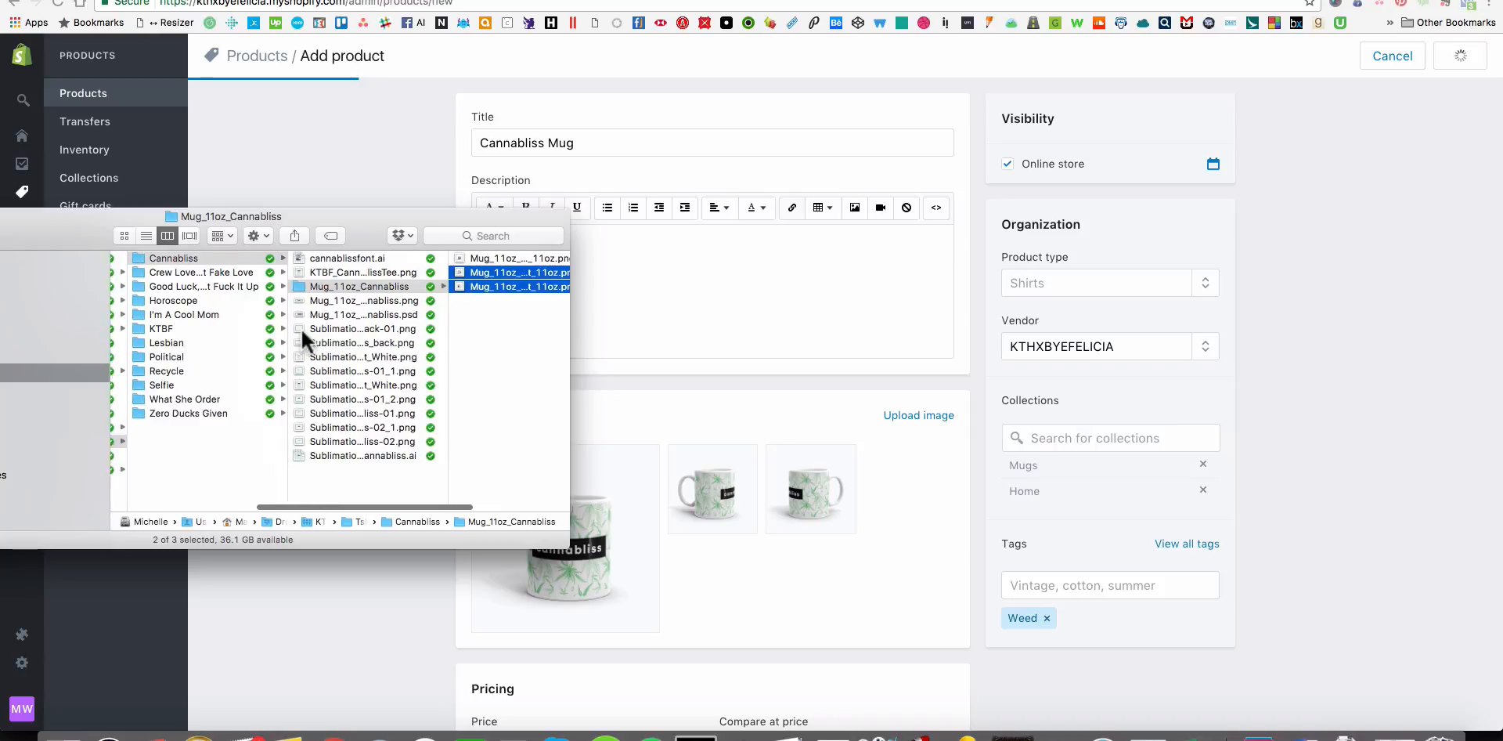
left_click(405, 302)
scroll(200, 343, "left", 3)
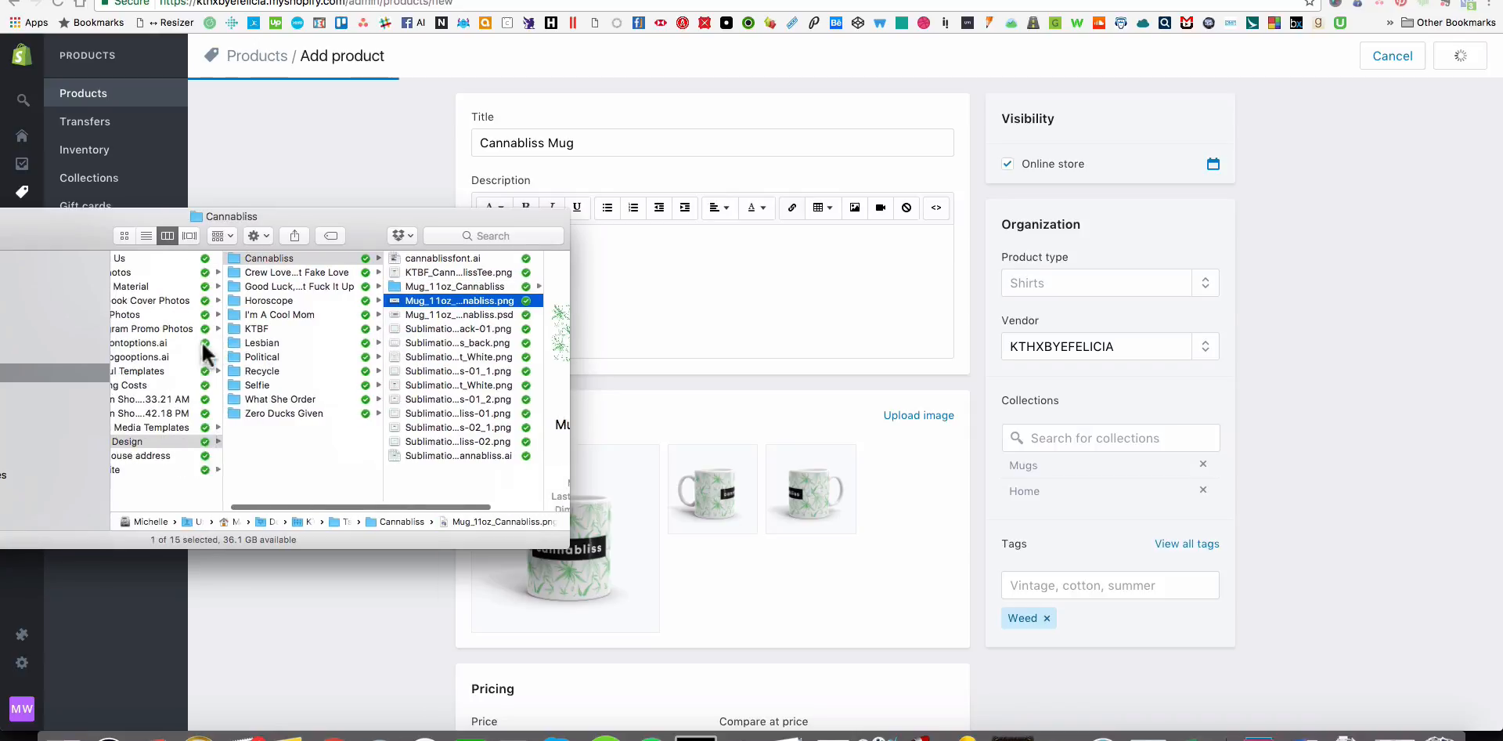
left_click(468, 311, "shift")
left_click_drag(452, 299, 445, 285)
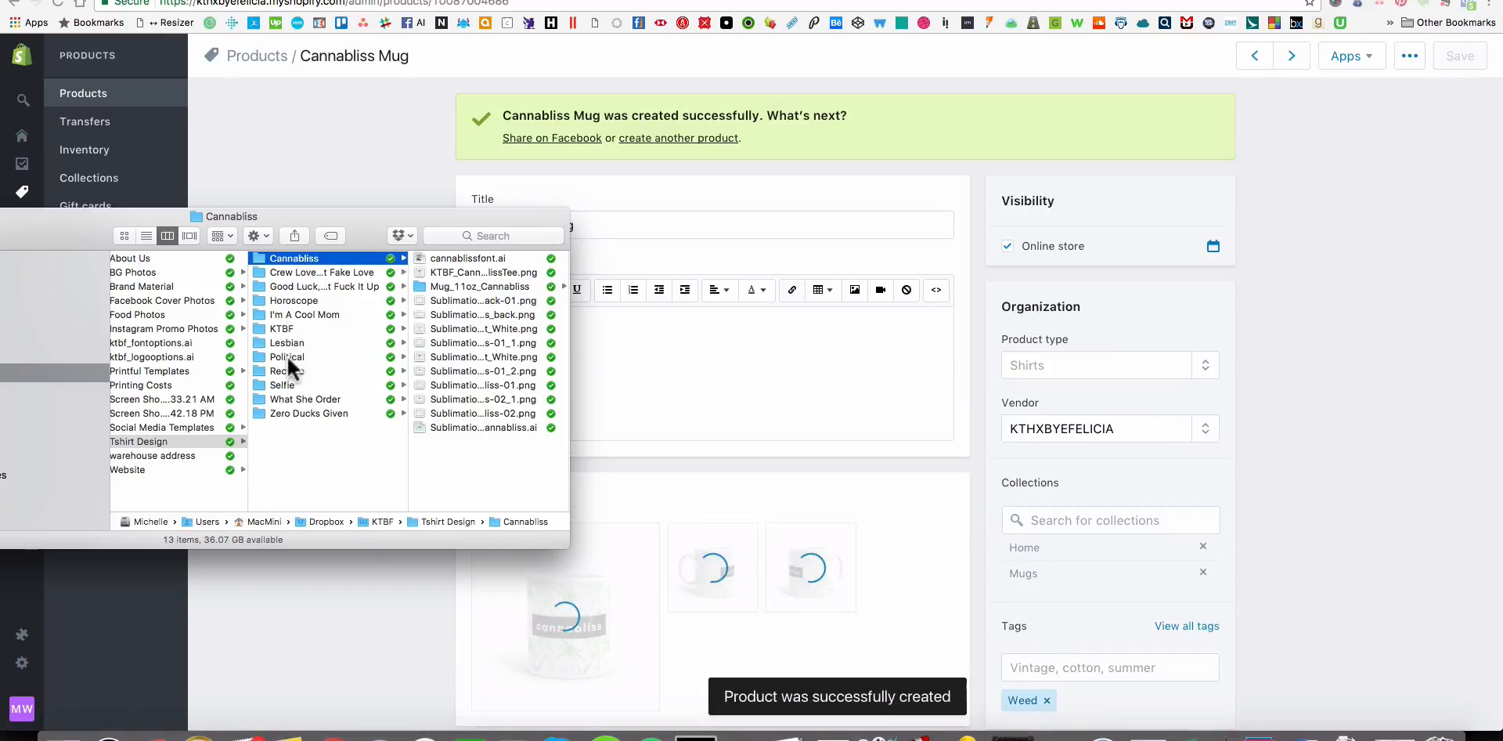
Browse the Tshirt Design folders in Finder and look through the mug files in the What She Order folder.
left_click(303, 385)
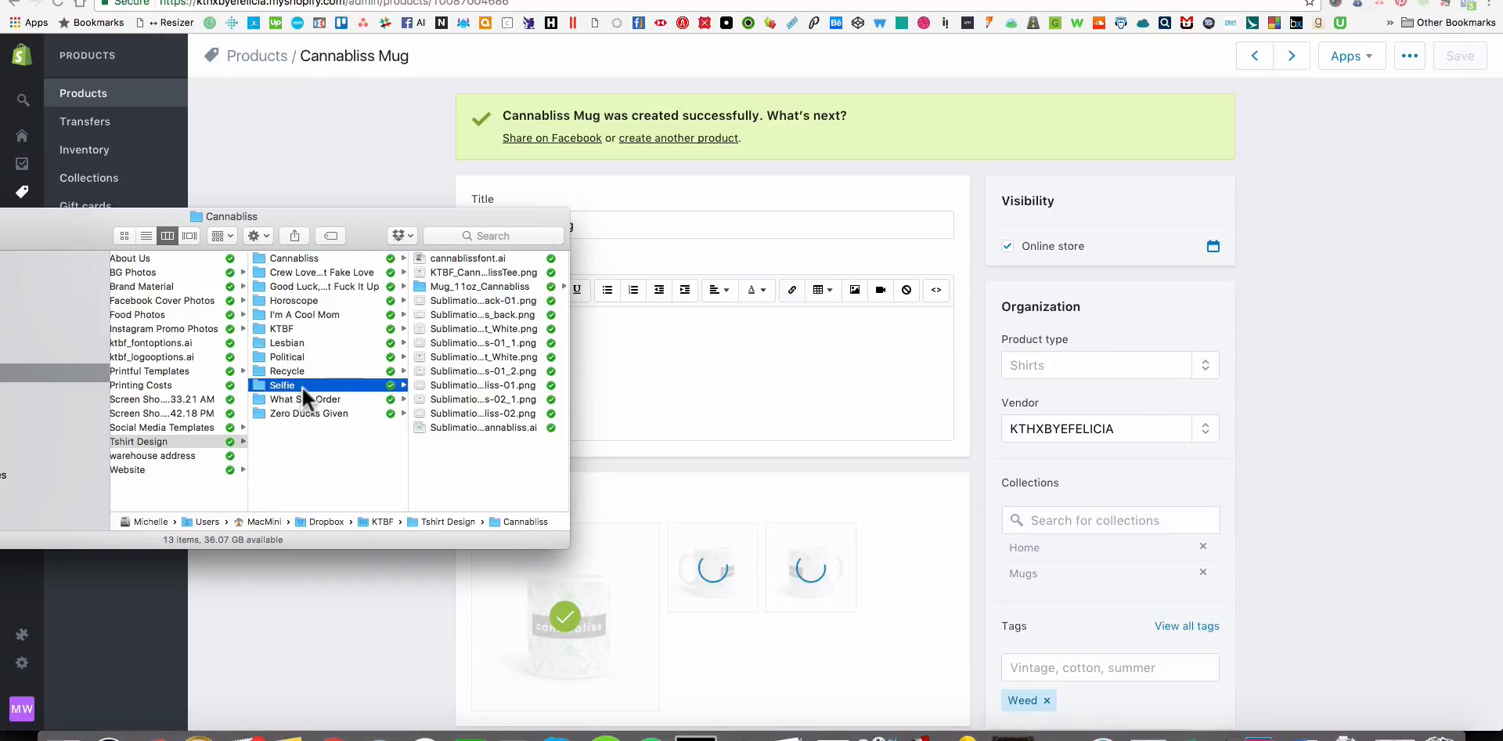
left_click(312, 411)
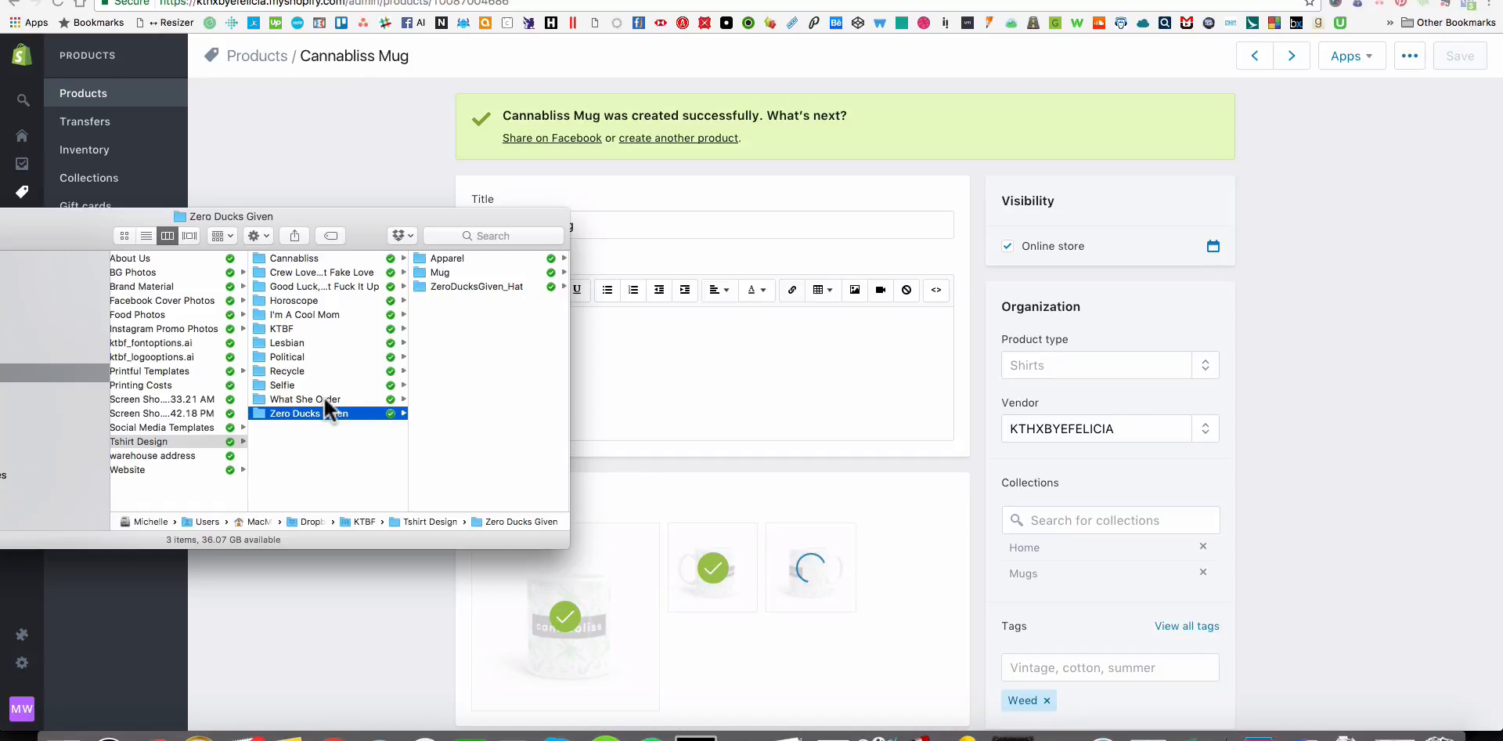
left_click(324, 399)
left_click(509, 273)
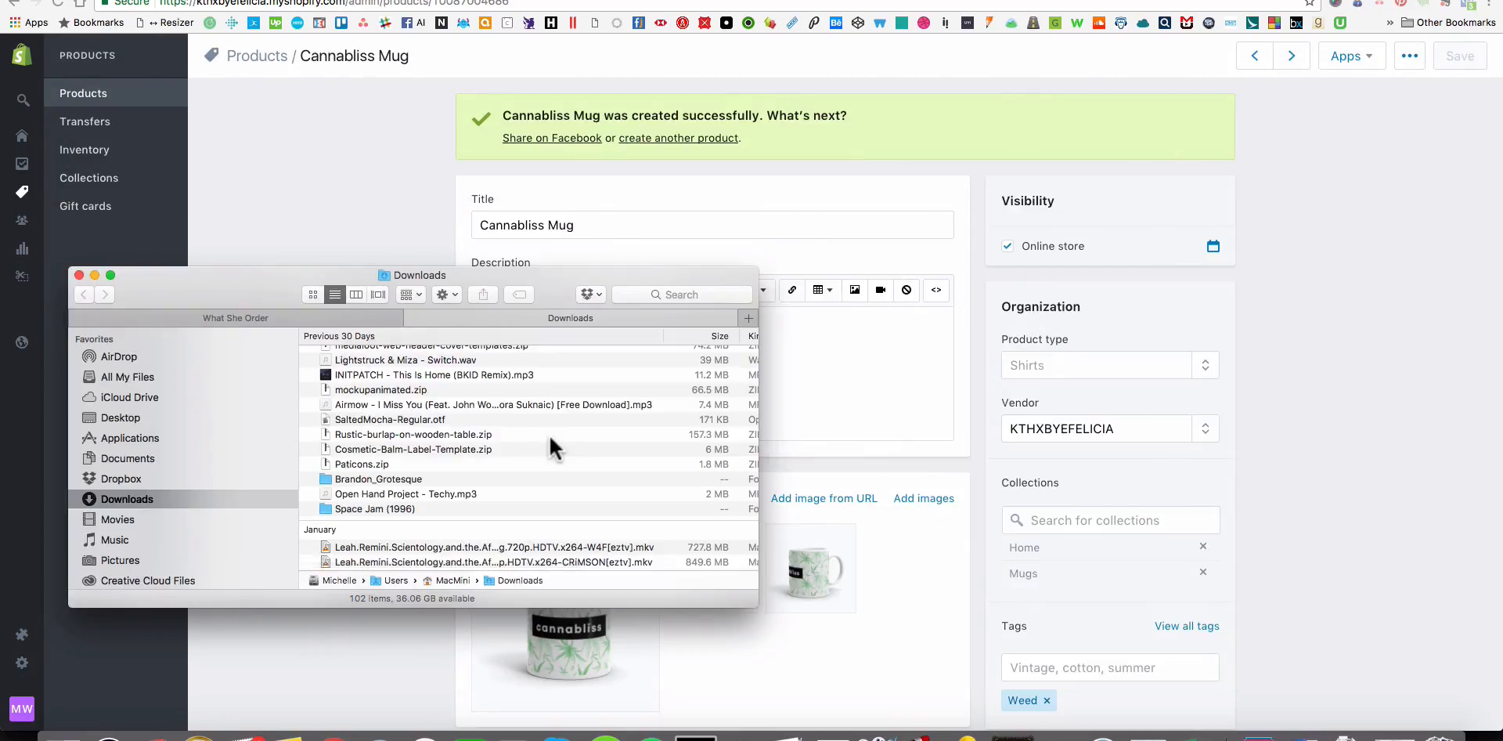
scroll(548, 435, "down", 6)
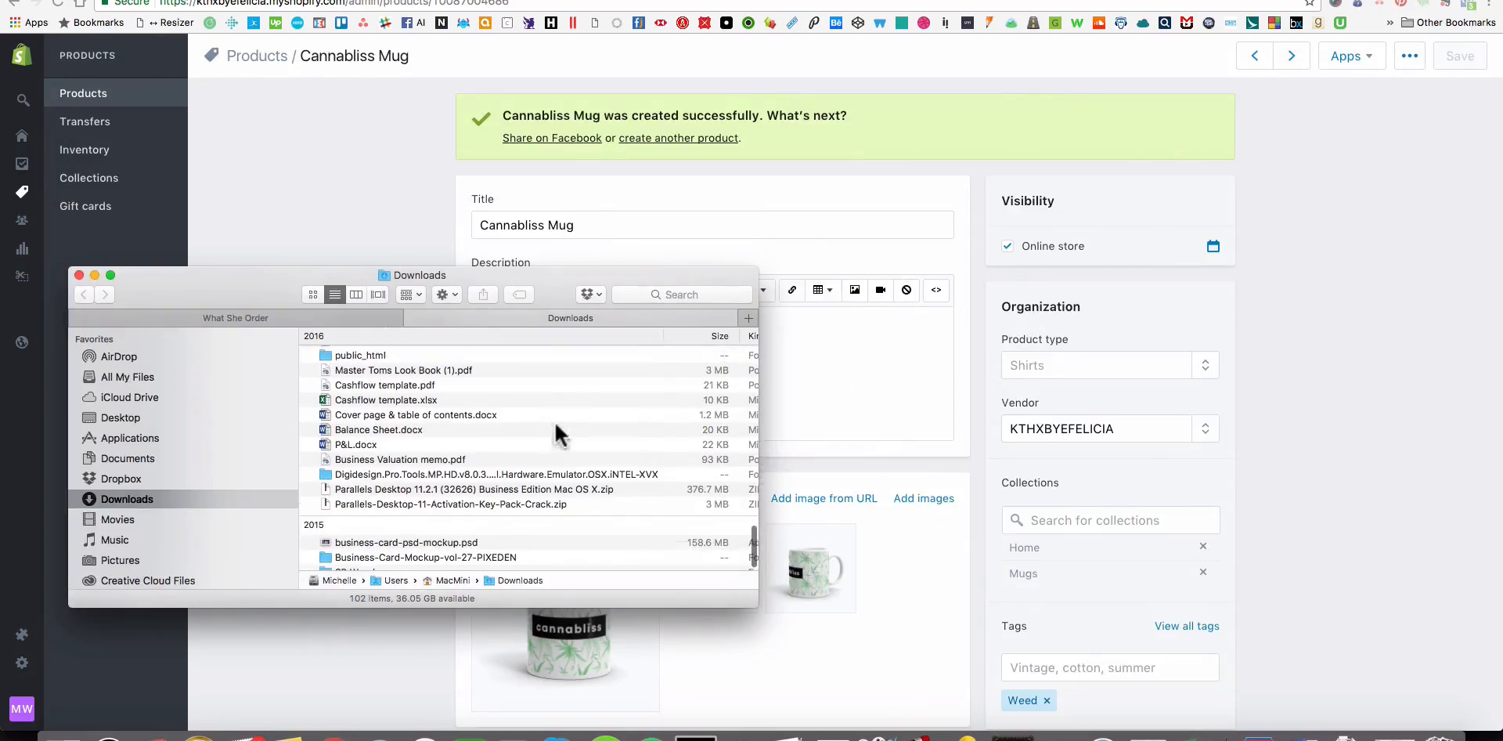
left_click(380, 313)
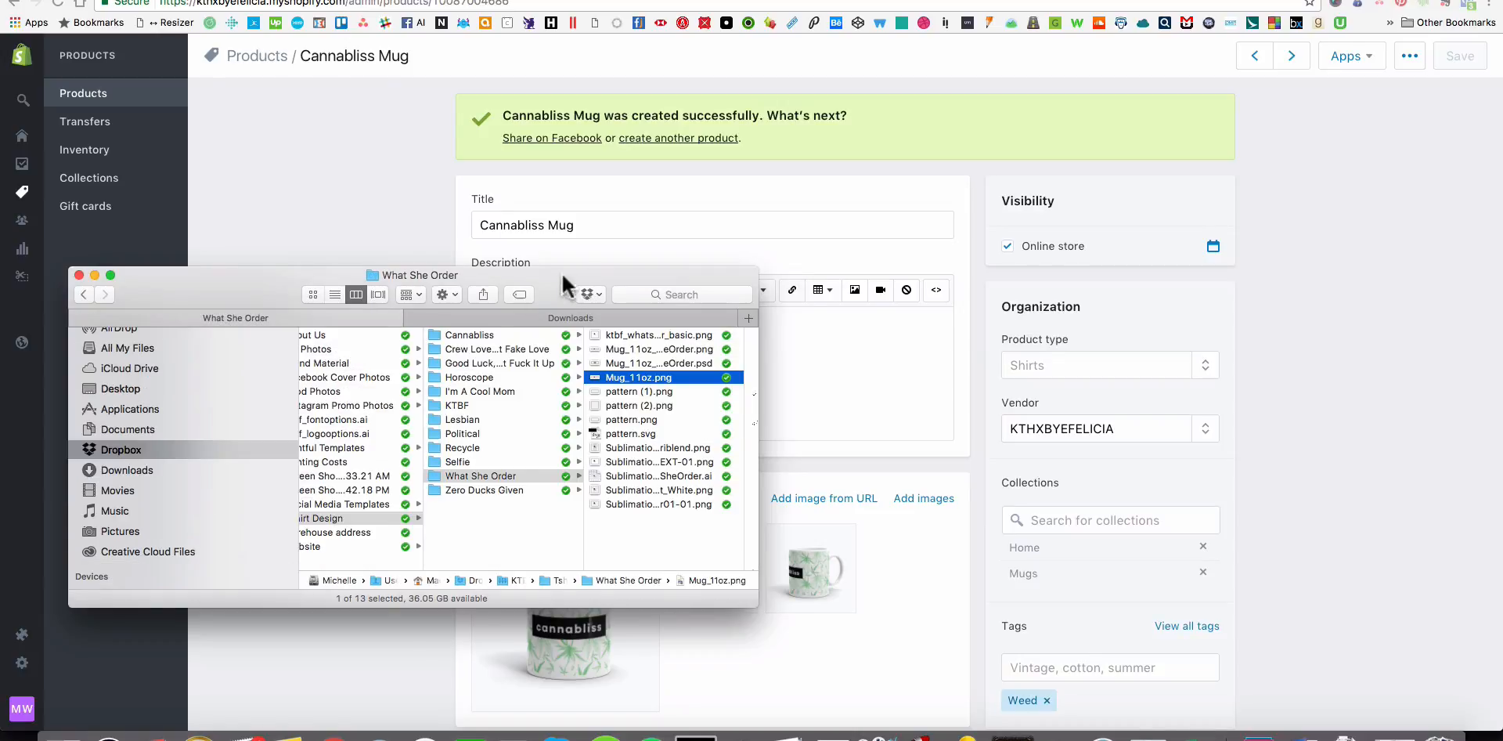
Move the Finder window aside and compare the What She Order mug design files, including Mug_11oz_WhatSheOrder.psd and Mug_11oz.png.
left_click_drag(561, 270, 130, 312)
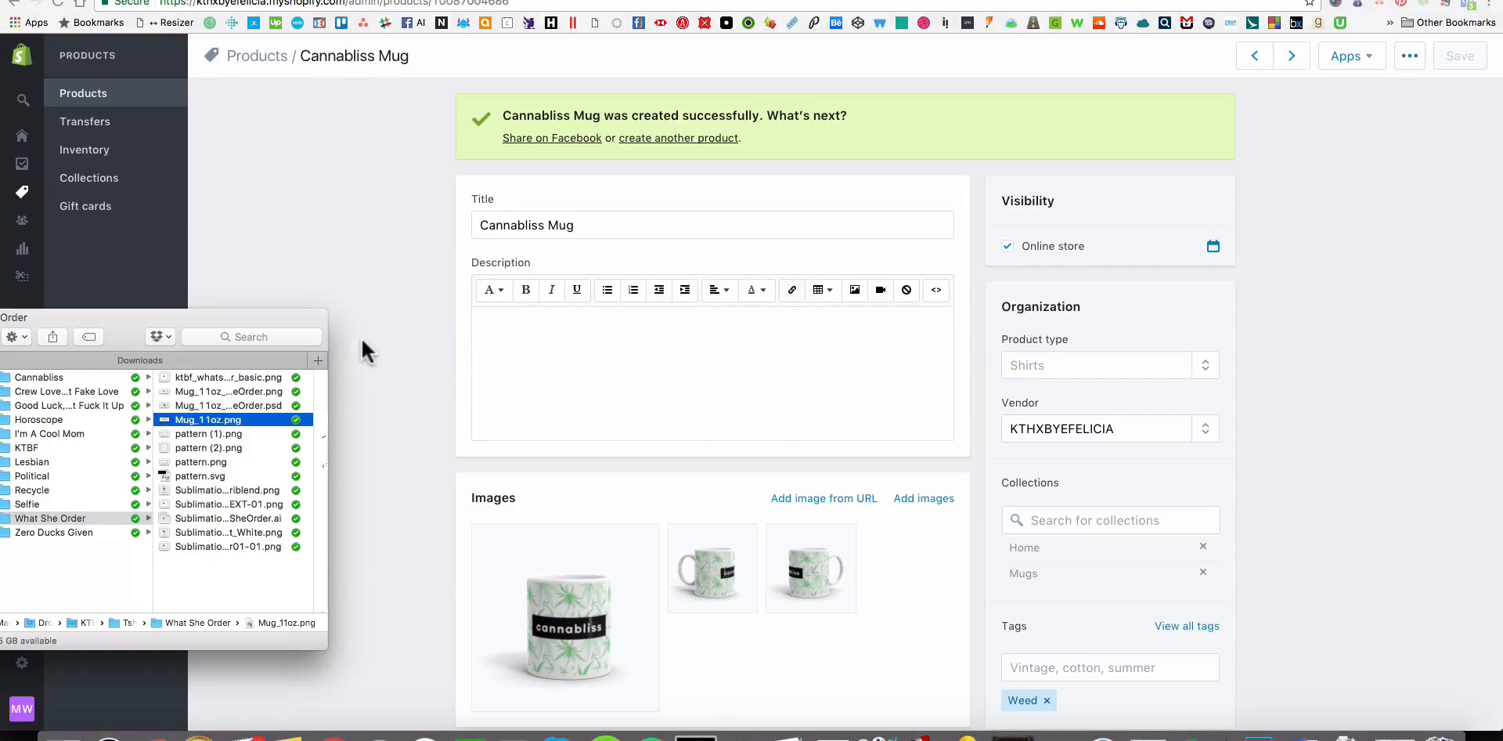
left_click(235, 391)
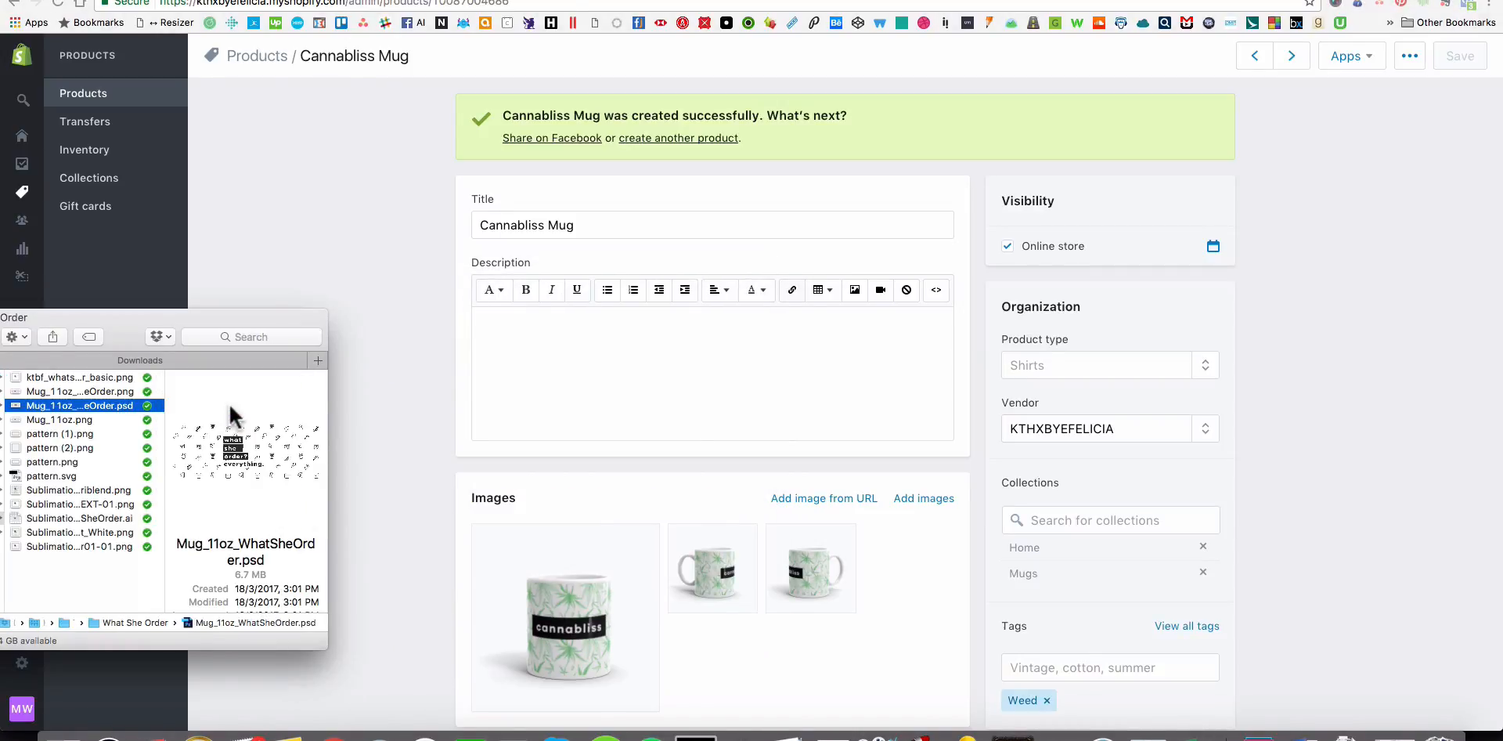
left_click(106, 374)
left_click(88, 417)
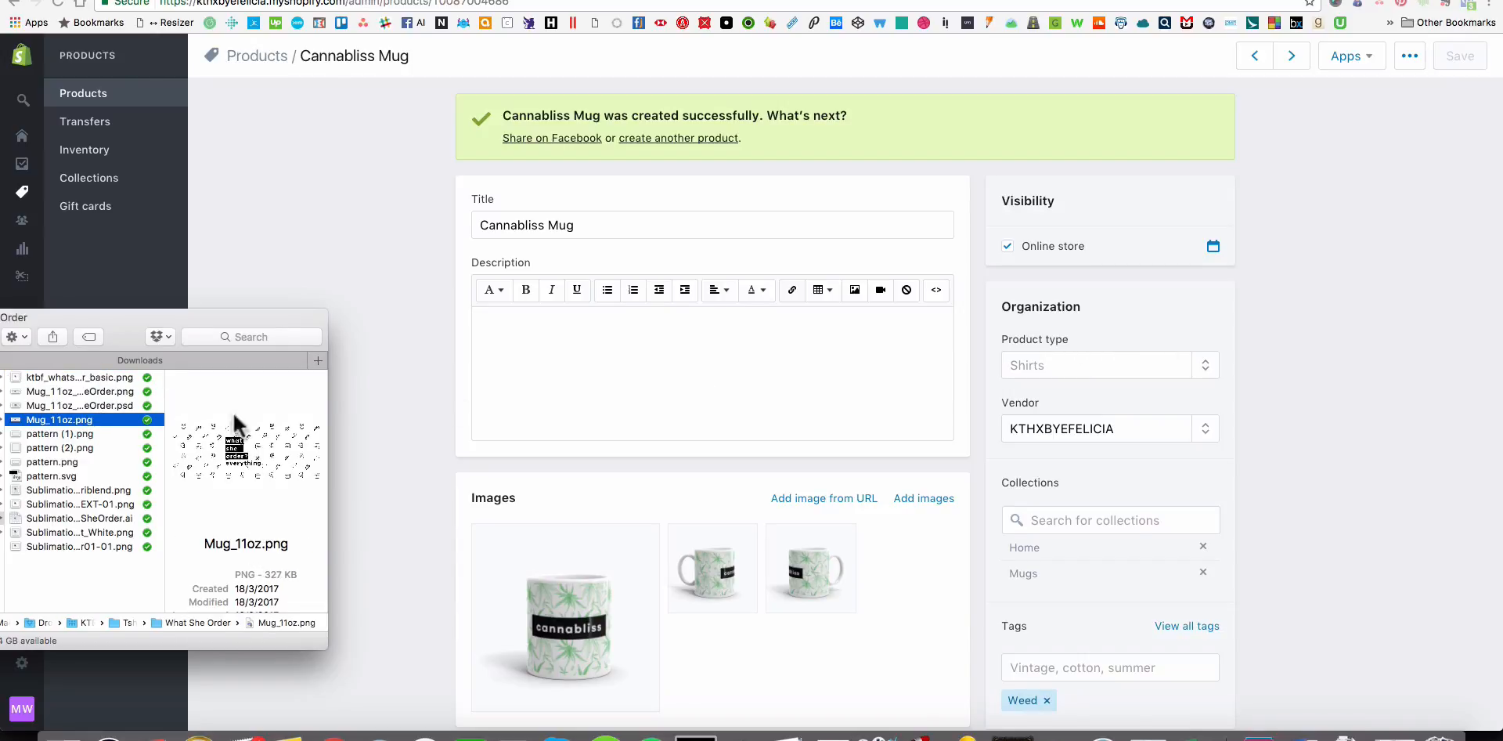
Return to the browser, open the Printful dashboard and go to the Printful home page.
left_click(377, 419)
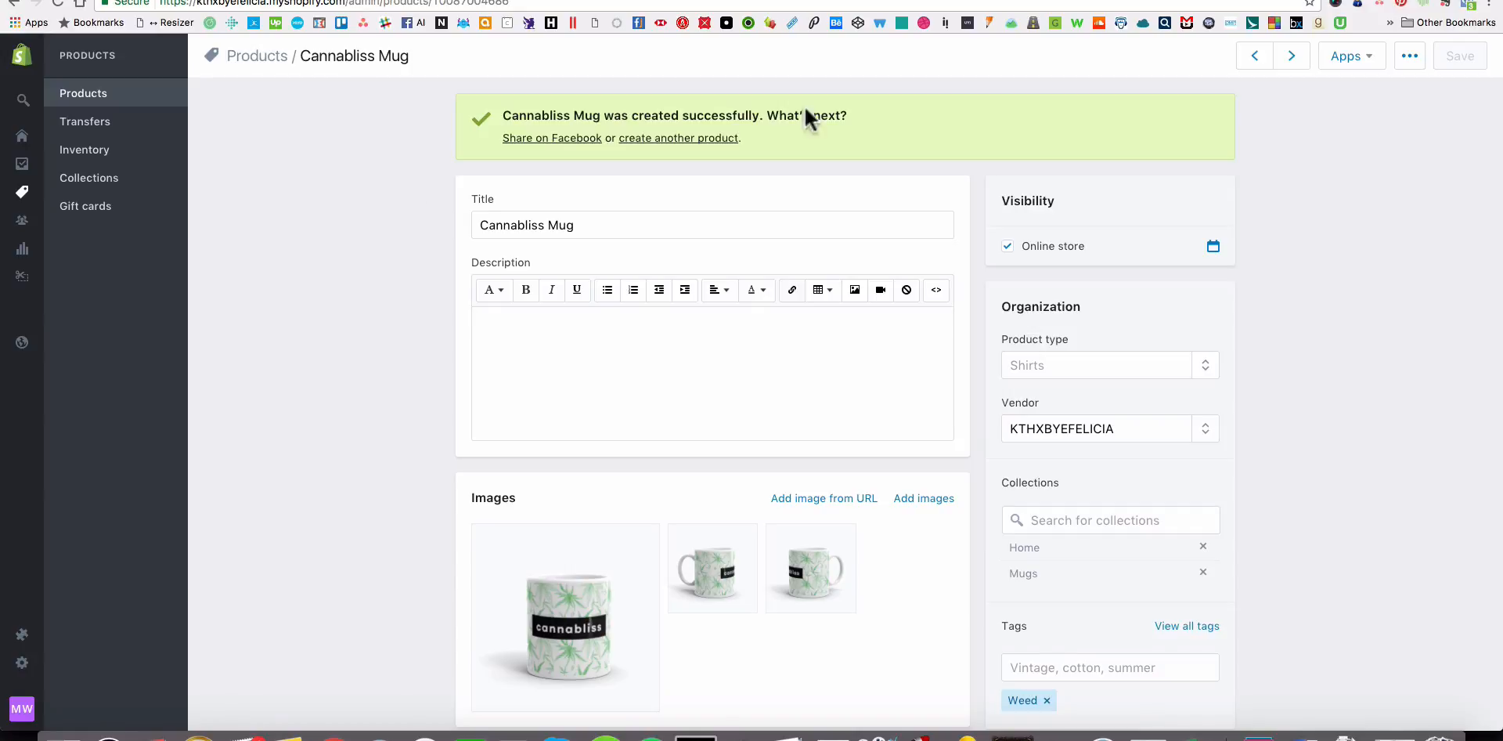
left_click(531, 22)
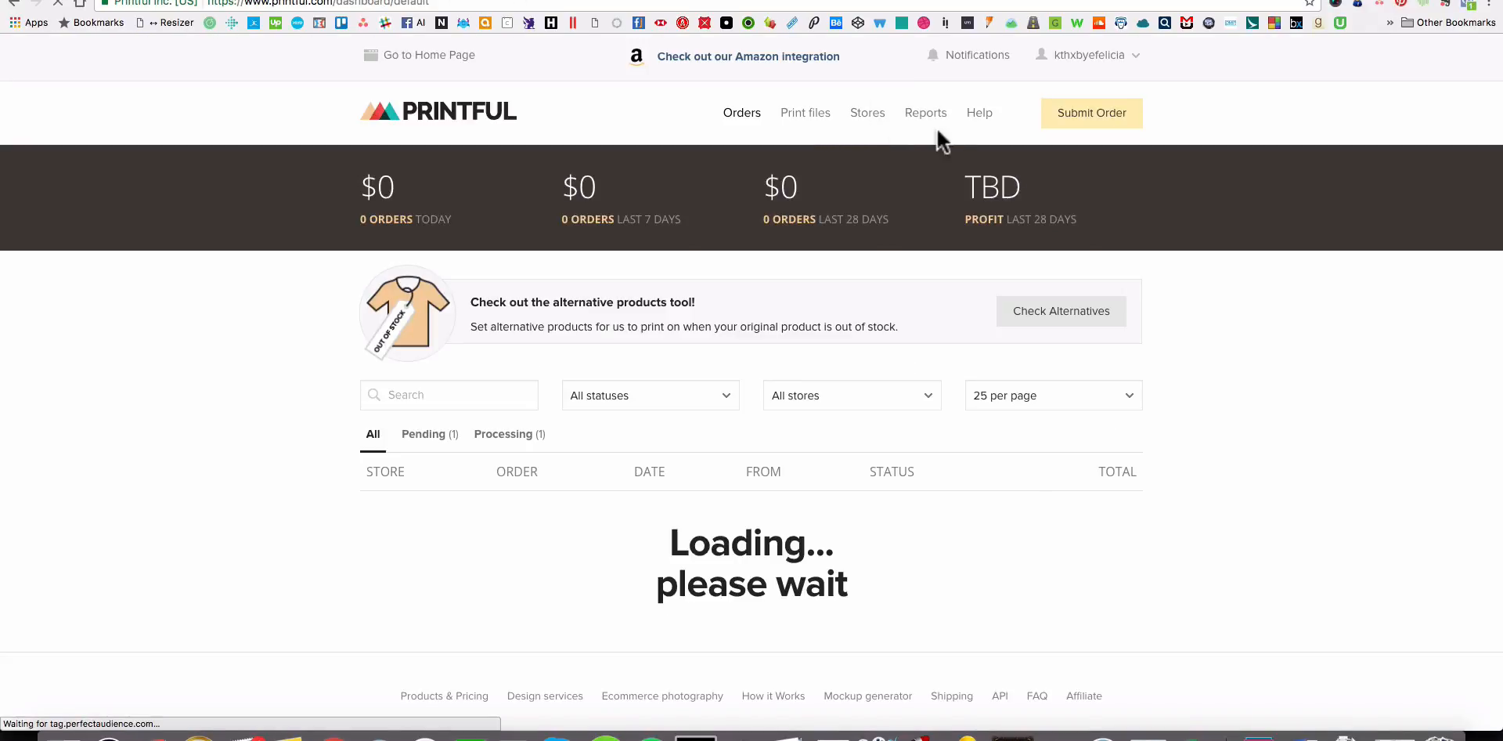
left_click(400, 58)
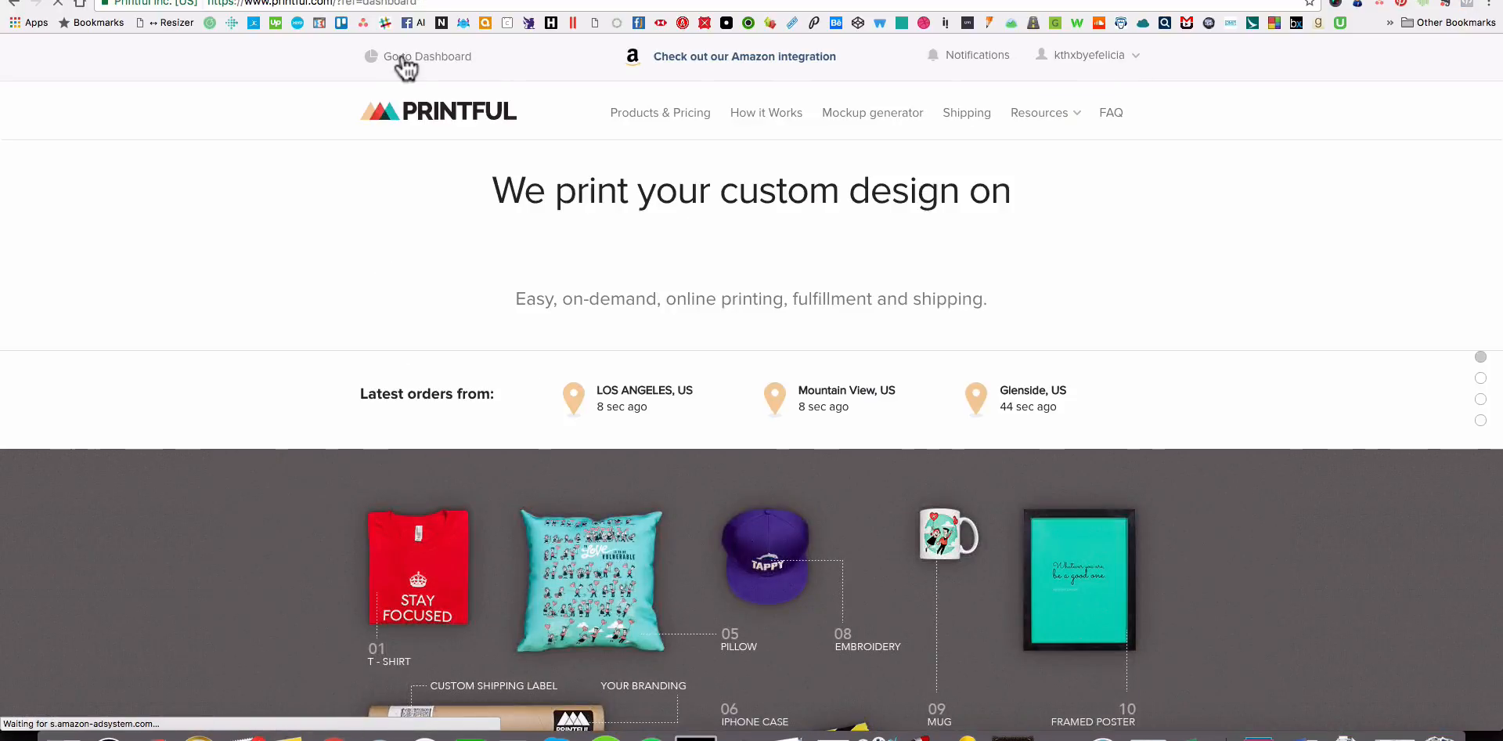
Open the Printful mockup generator and start a White Glossy Mug mockup.
left_click(887, 127)
scroll(1140, 255, "down", 2)
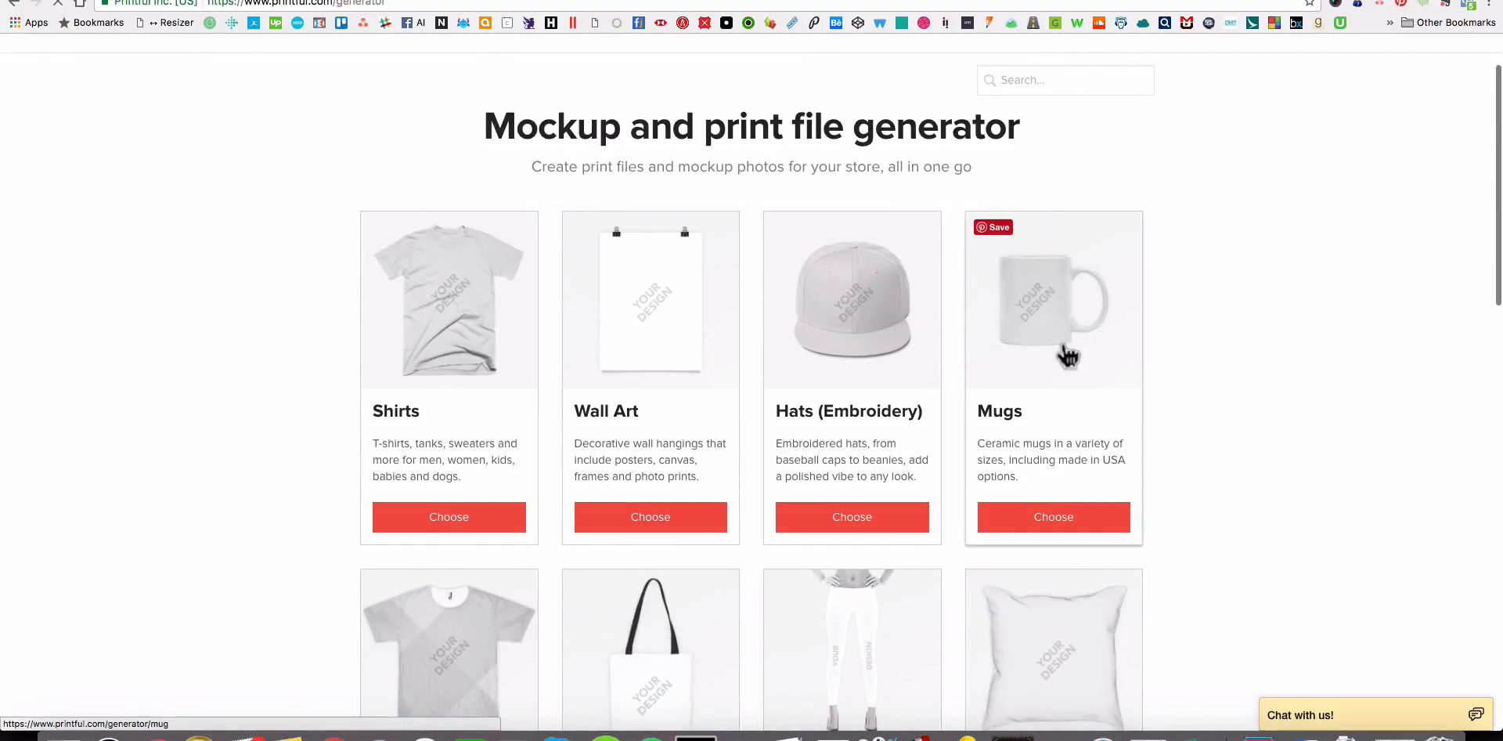
left_click(1063, 354)
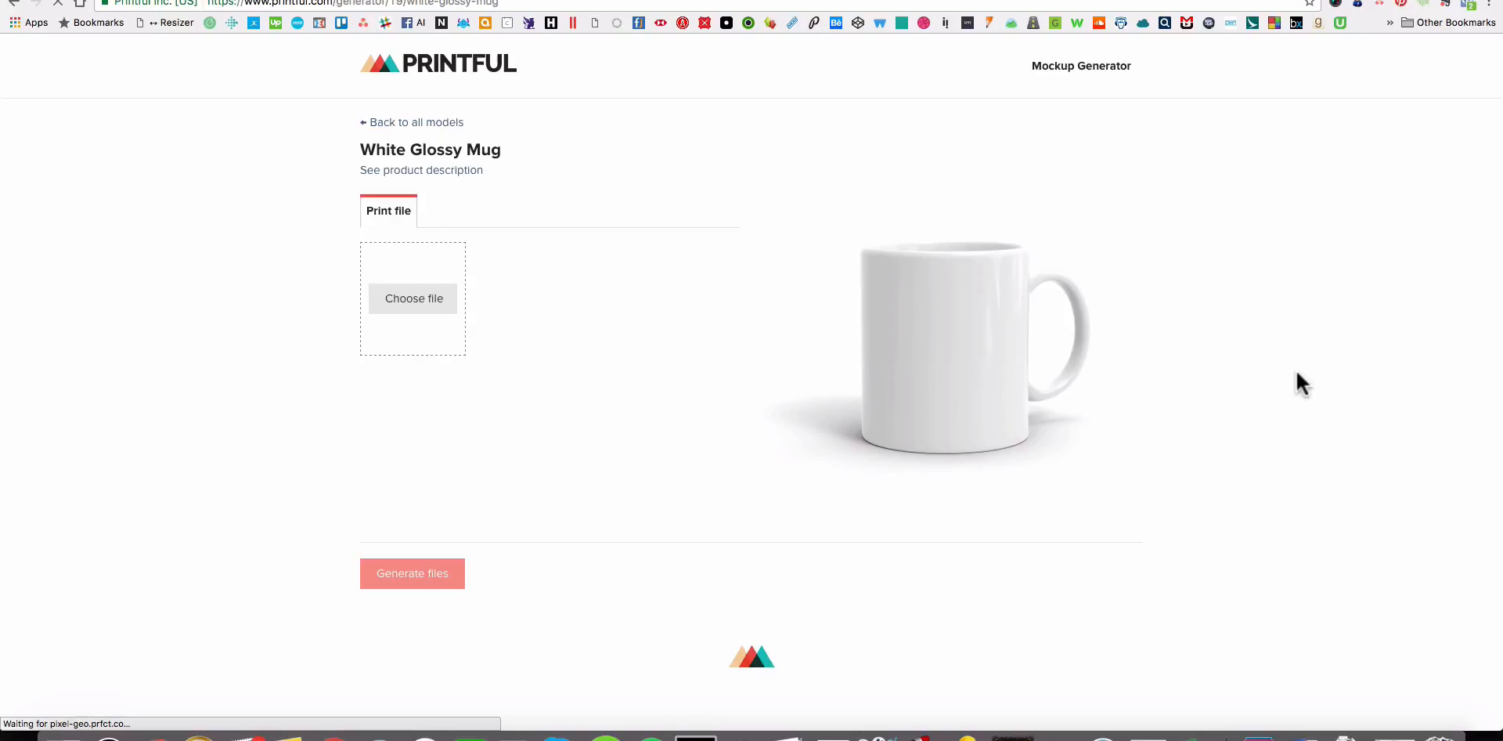
left_click(399, 298)
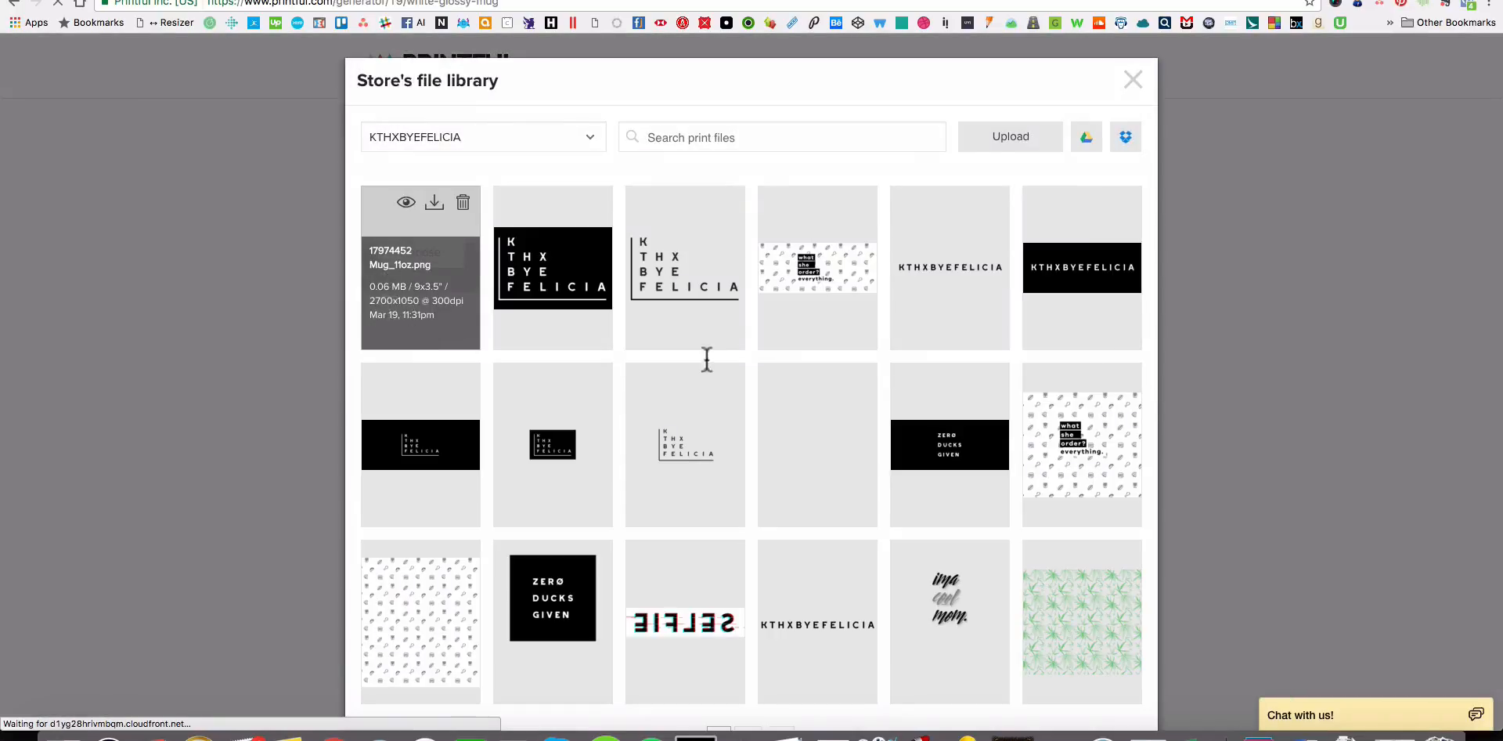
left_click(819, 263)
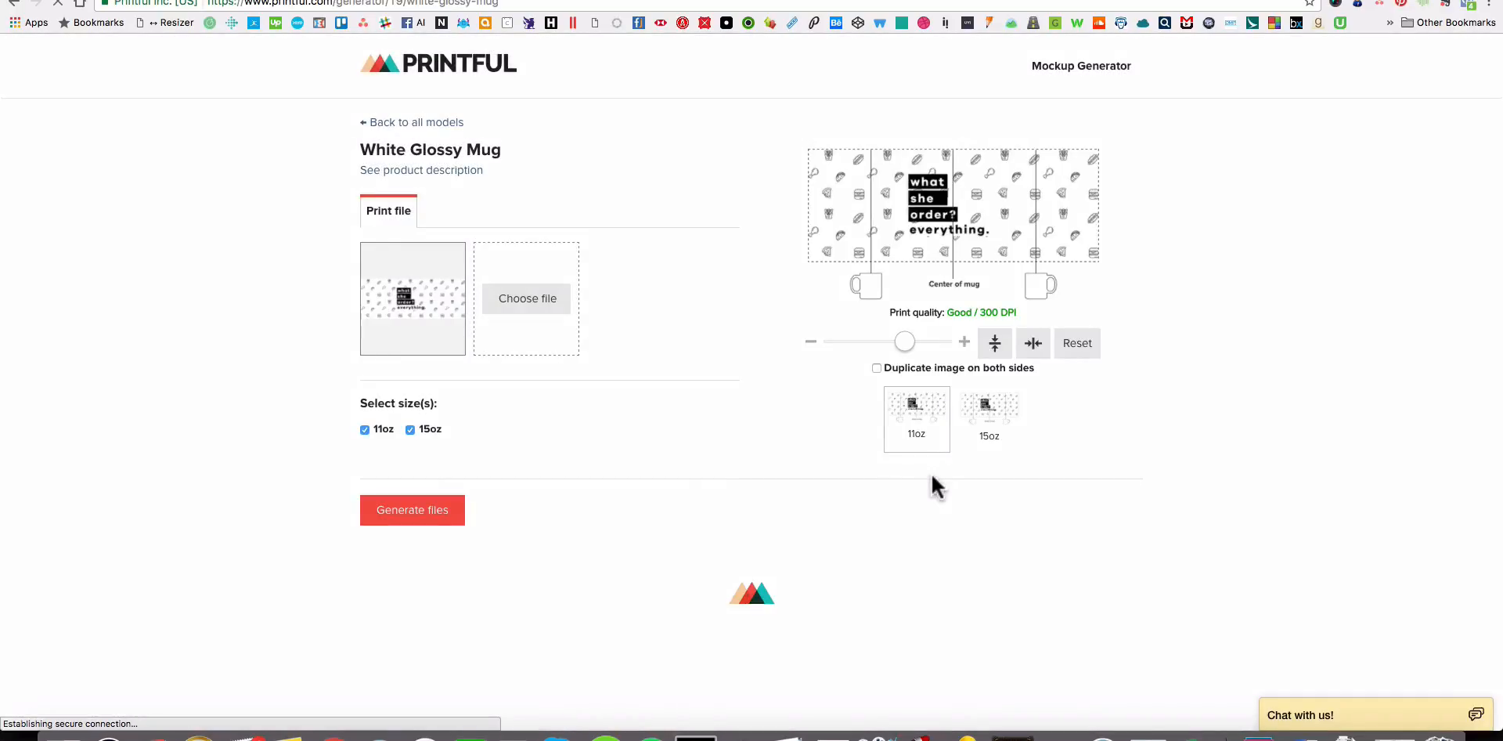
mouse_move(470, 302)
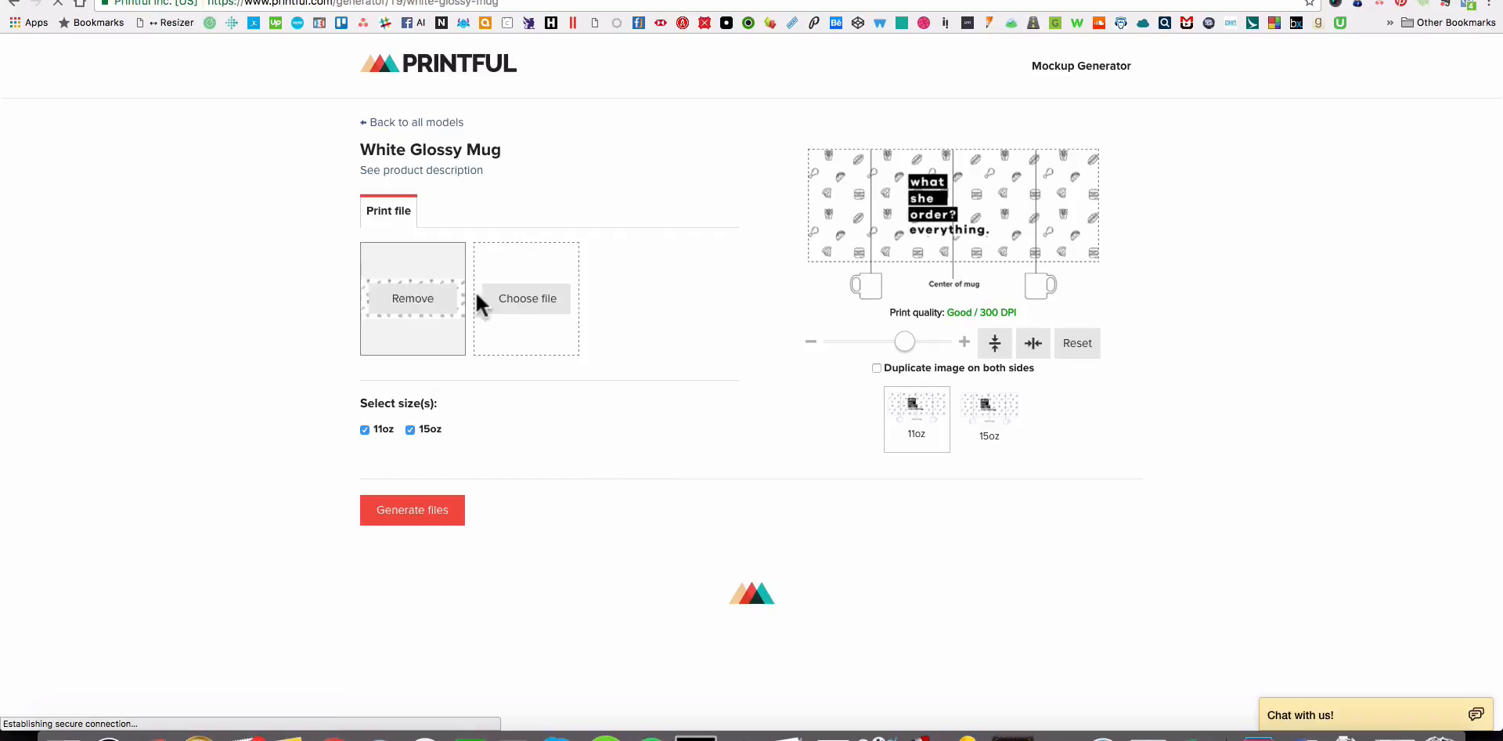
left_click(419, 307)
Delete the old wide What She Order mug print from the store's file library and close the library.
left_click(441, 307)
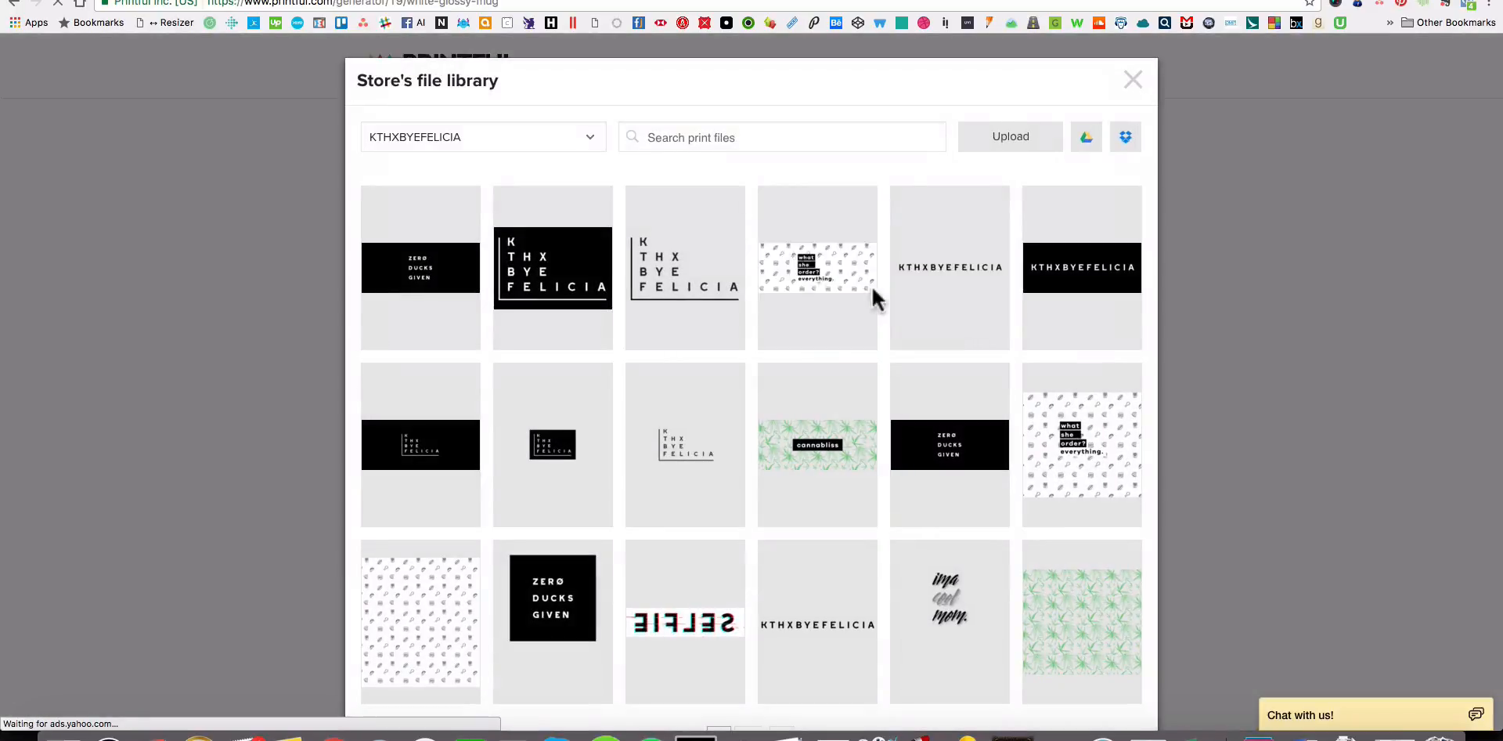
mouse_move(865, 258)
left_click(858, 203)
left_click(859, 215)
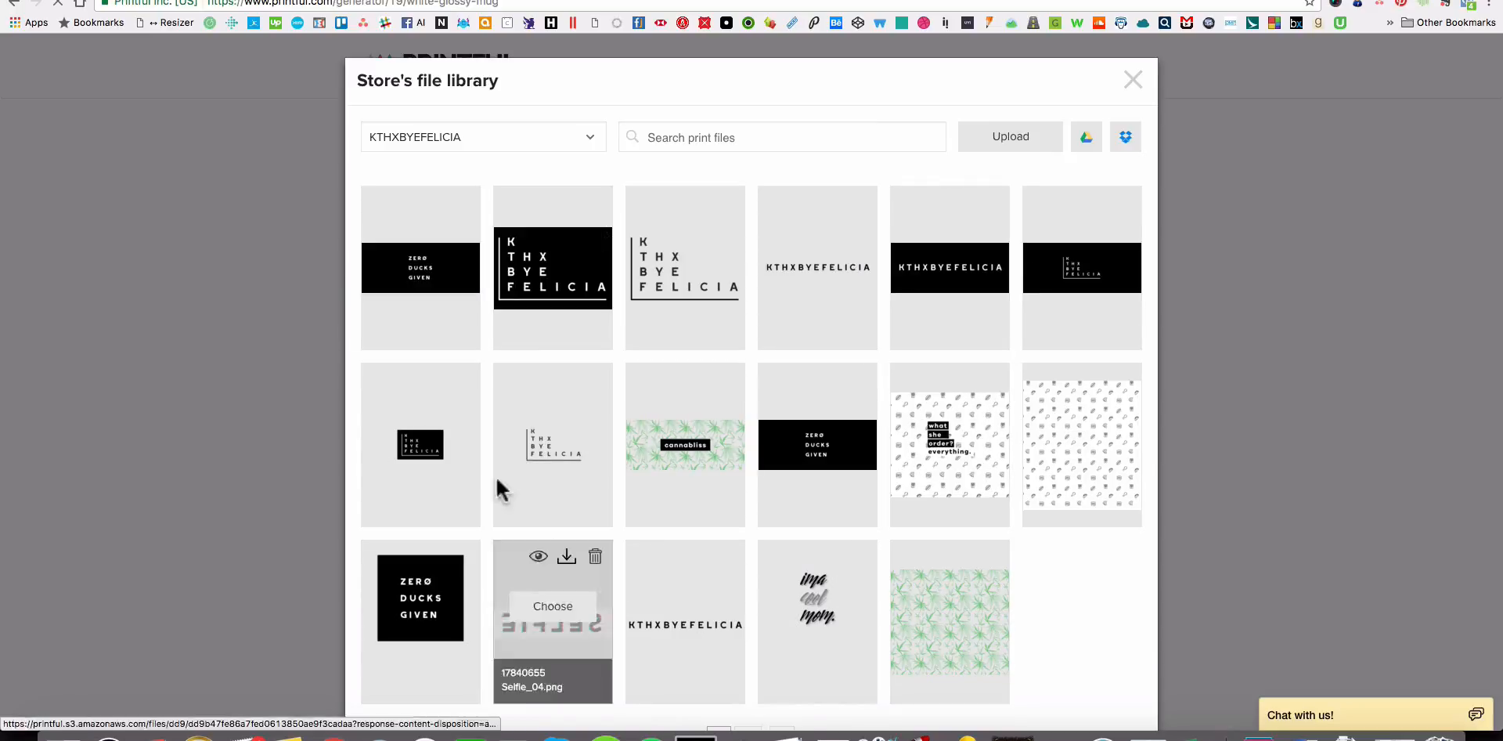
left_click(140, 388)
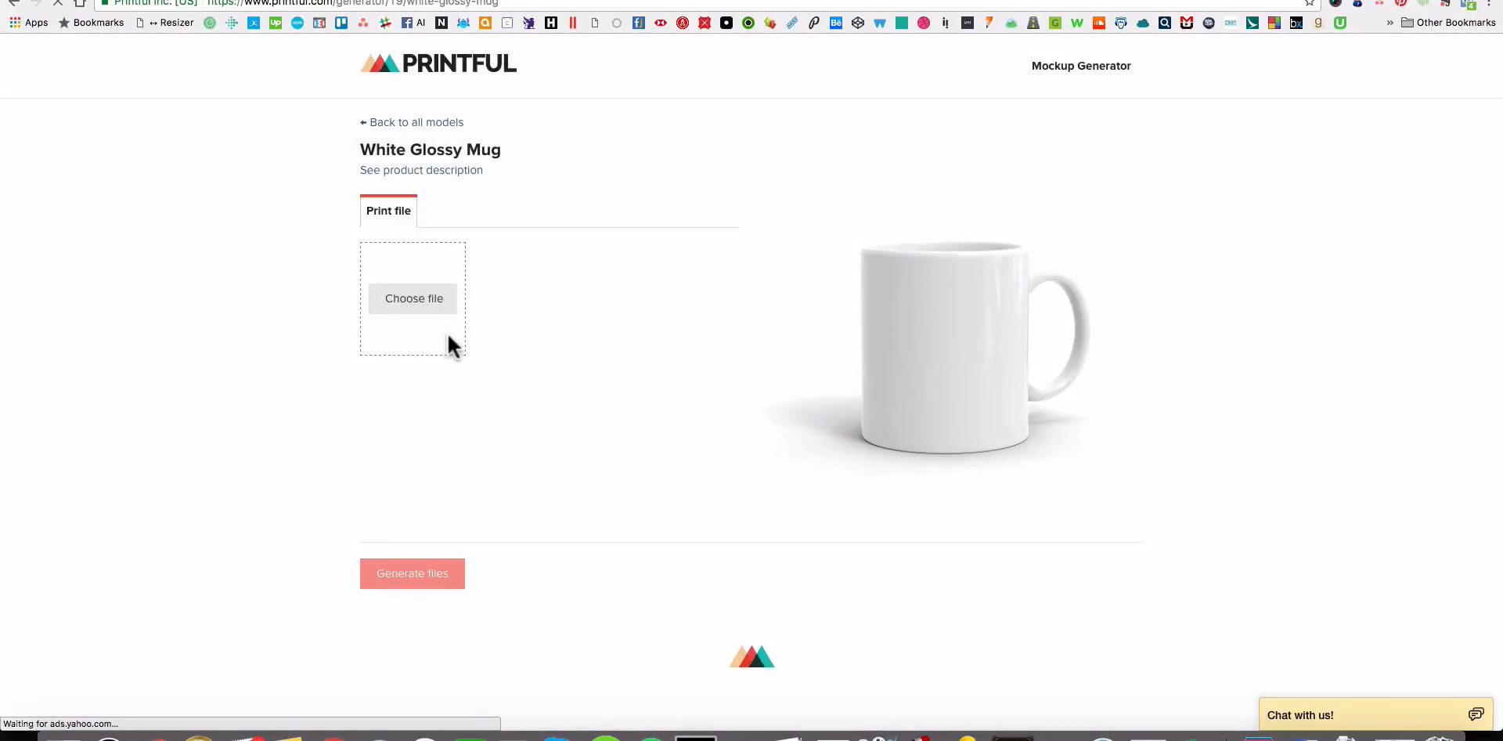
Switch to Finder and compare the previews and details of Mug_11oz.png and Mug_11oz_WhatSheOrder.png.
key("super+Tab")
key("space")
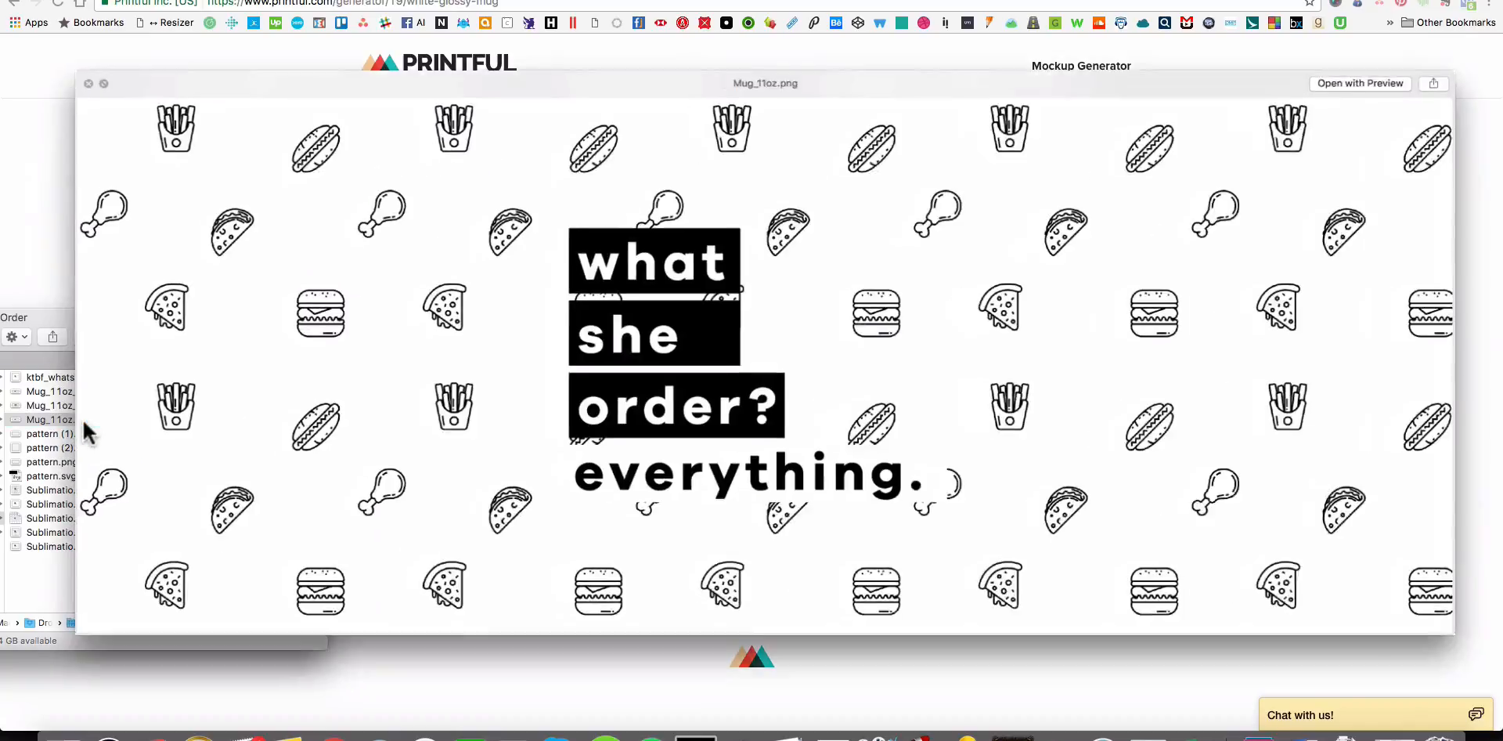
key("space")
left_click(96, 389)
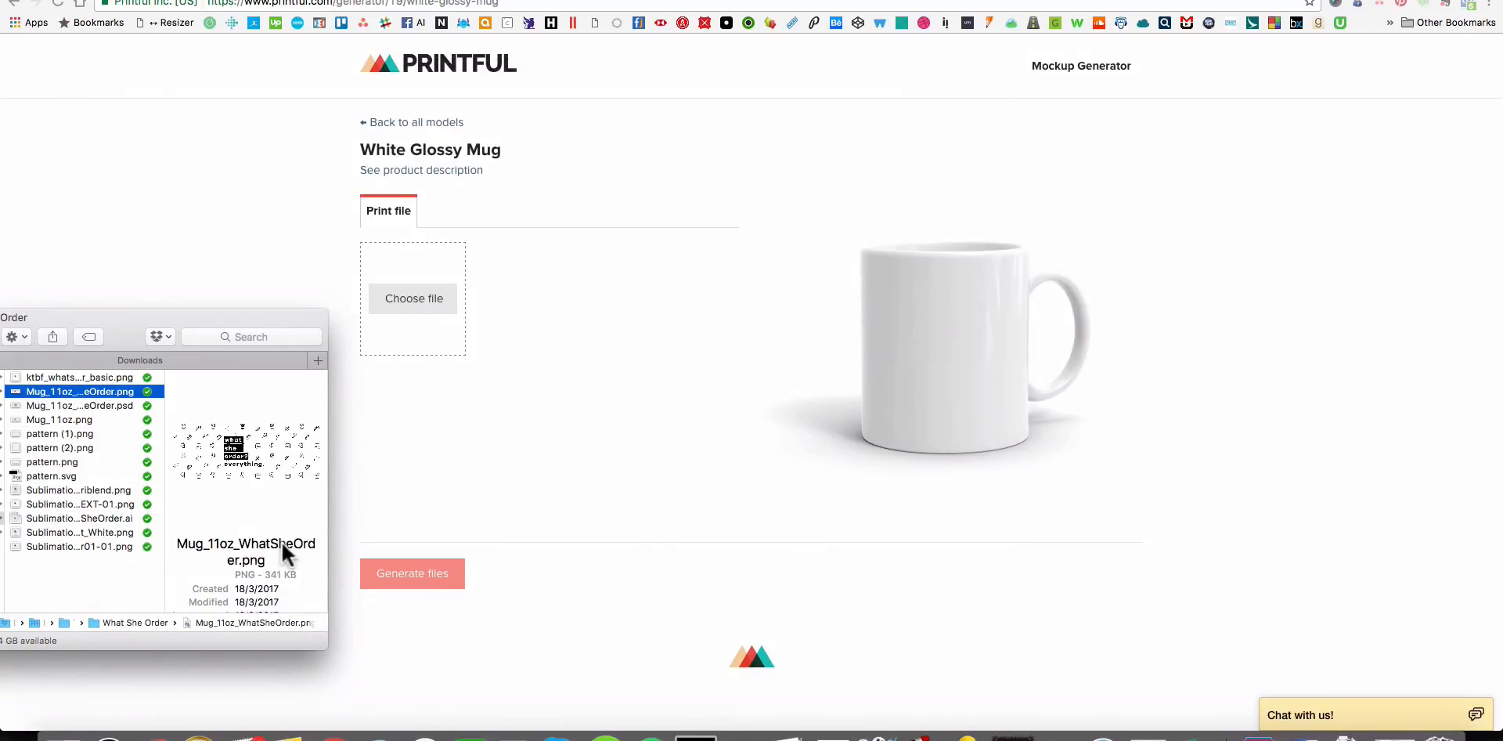
left_click_drag(326, 648, 323, 710)
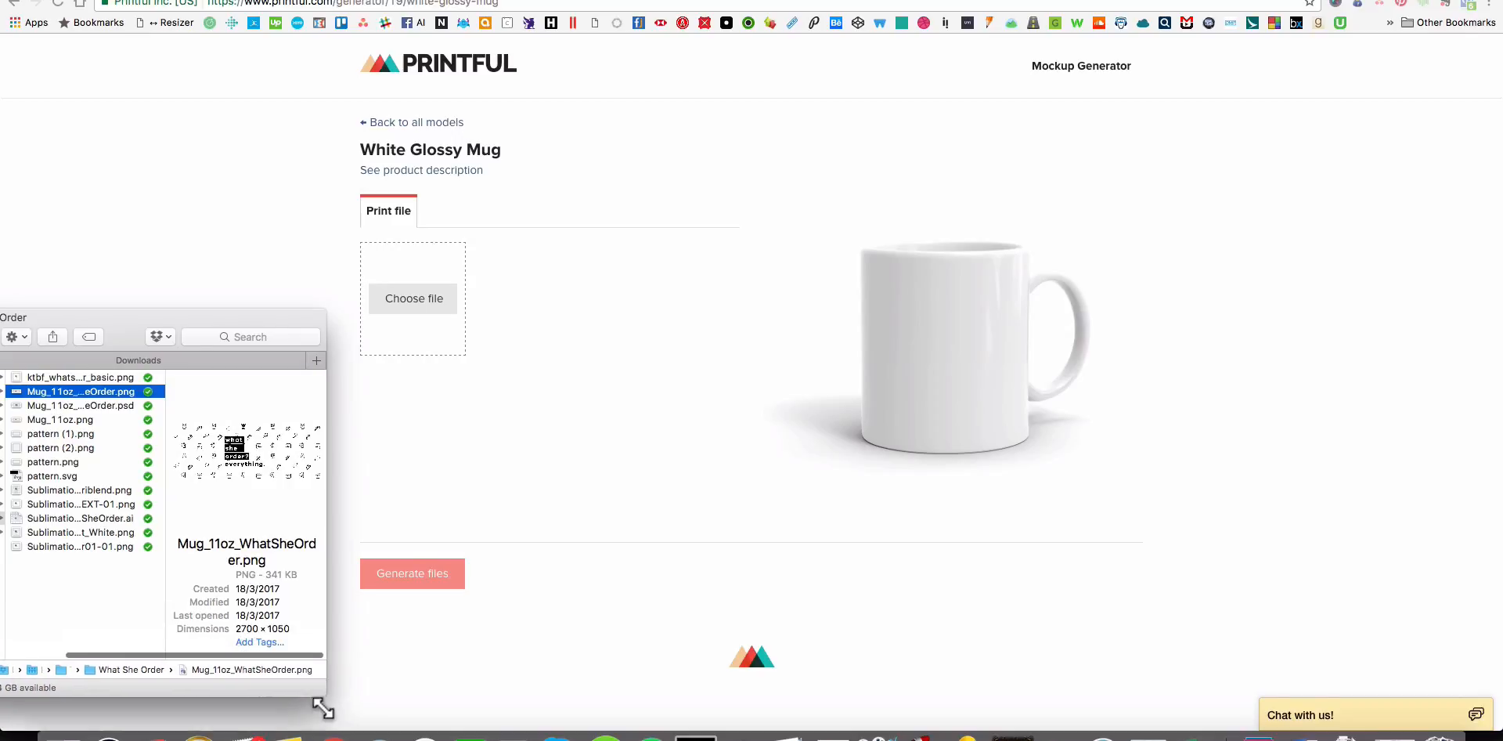
left_click(80, 418)
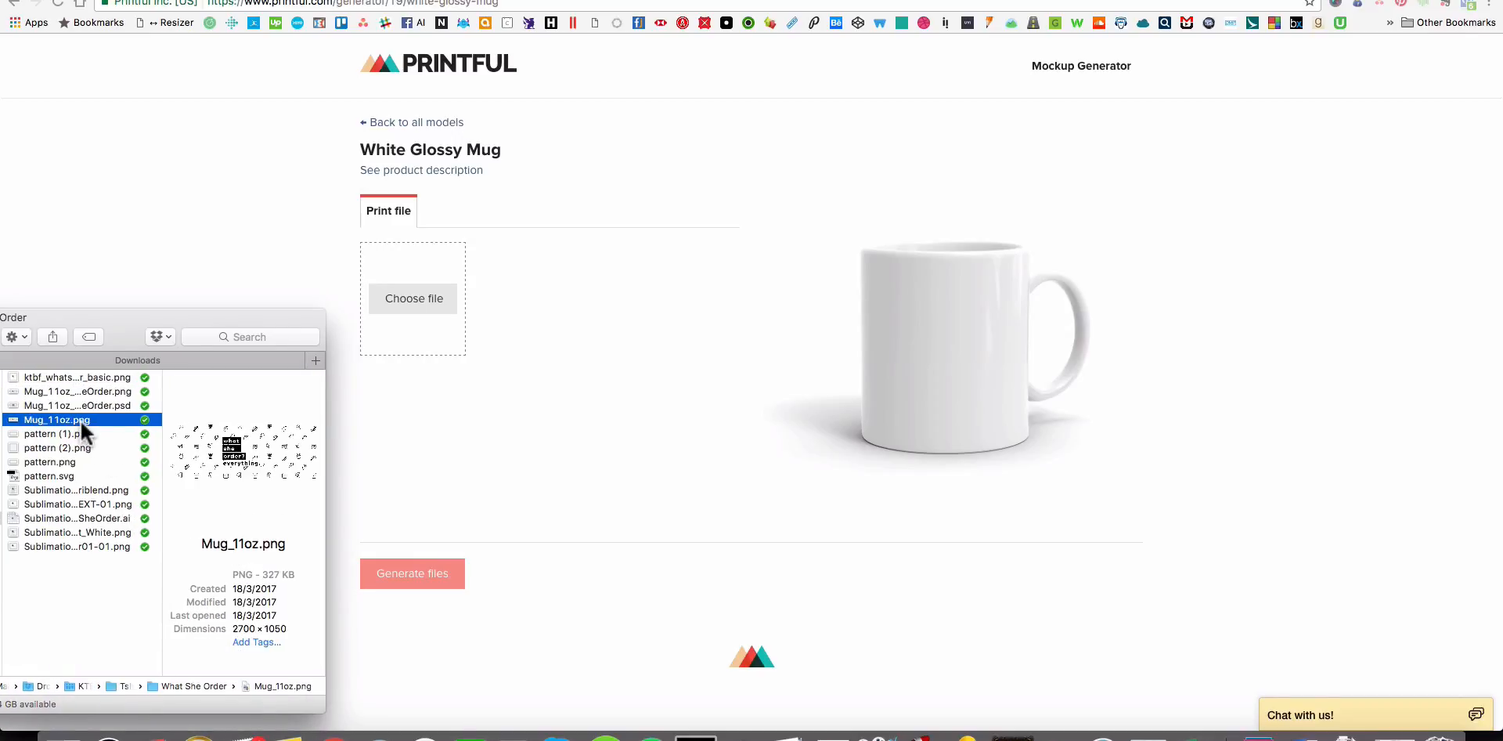
key("space")
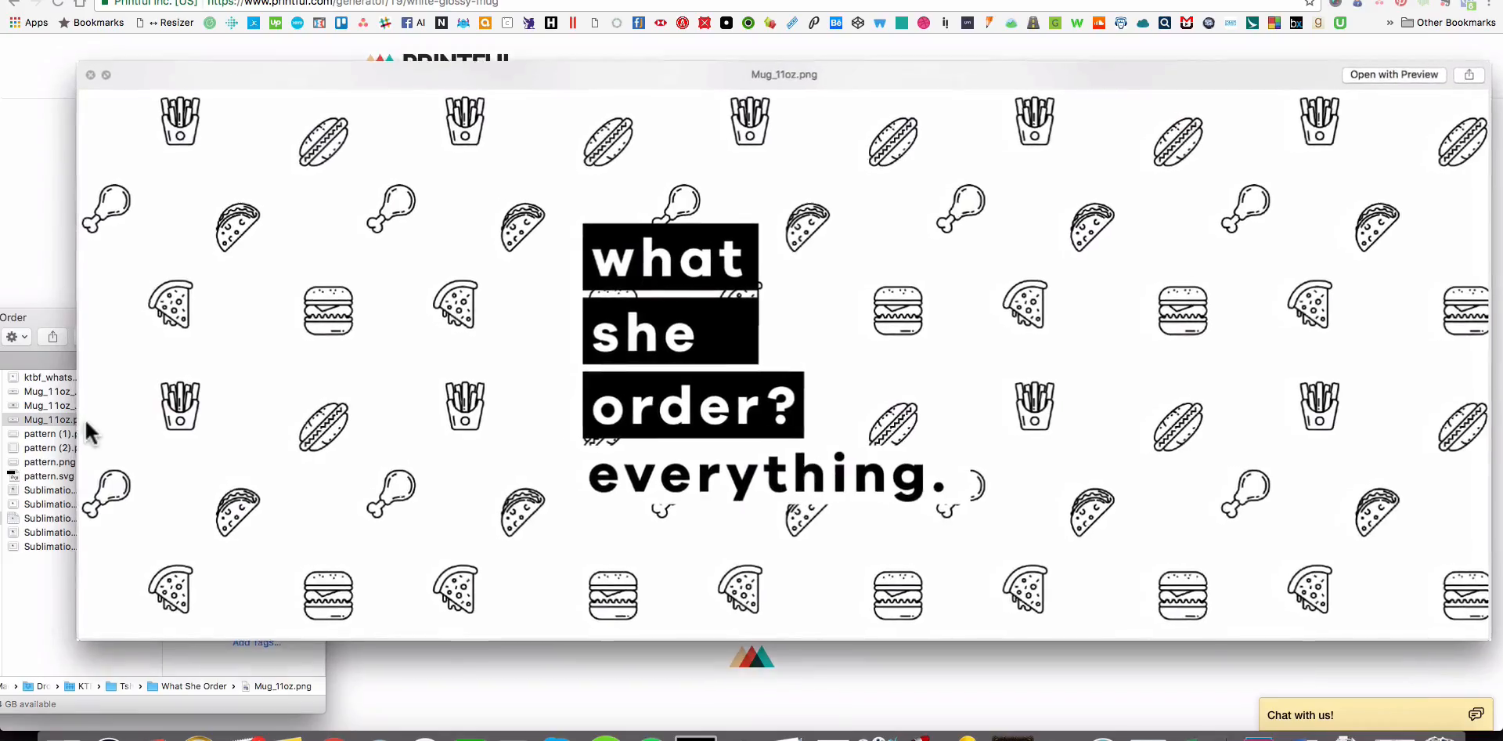
left_click(47, 391)
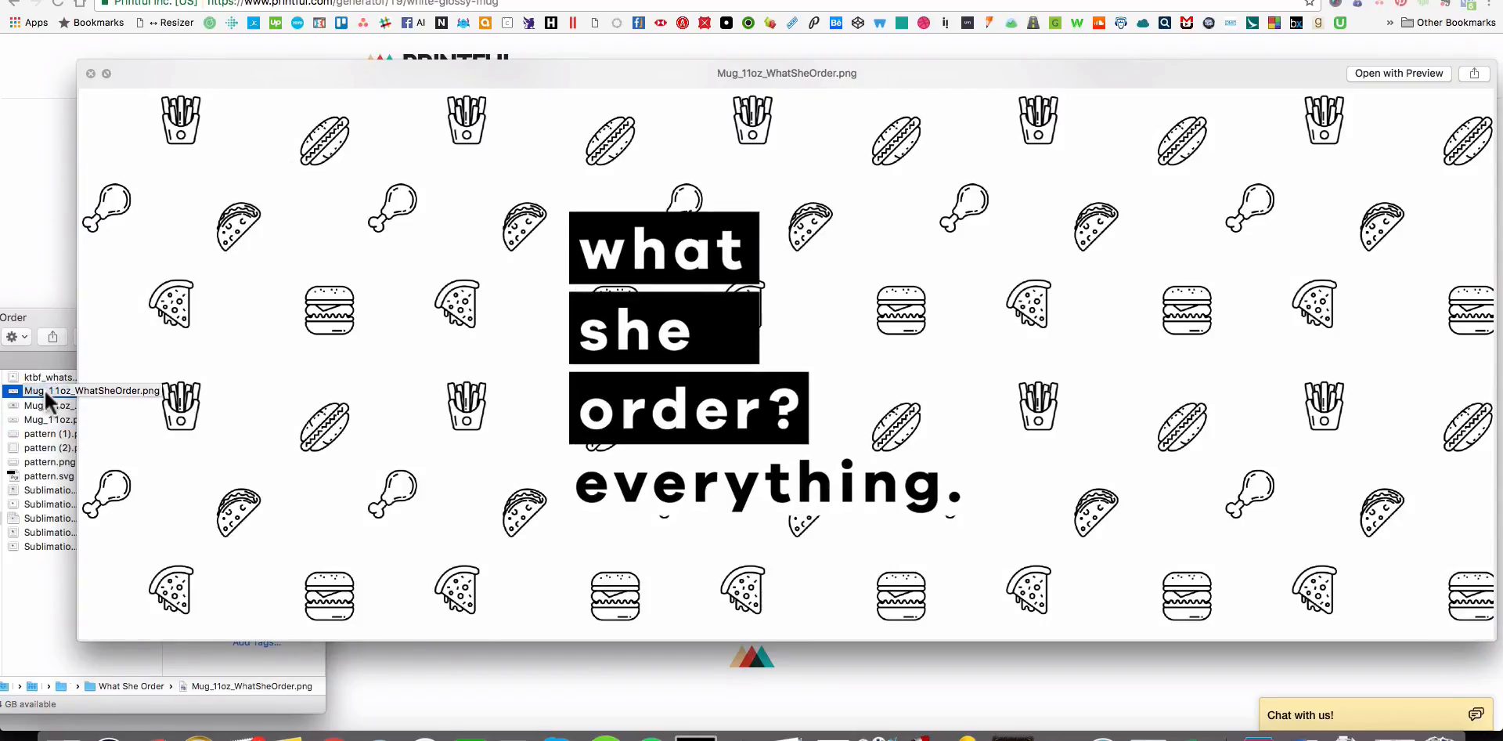
left_click(53, 418)
key("space")
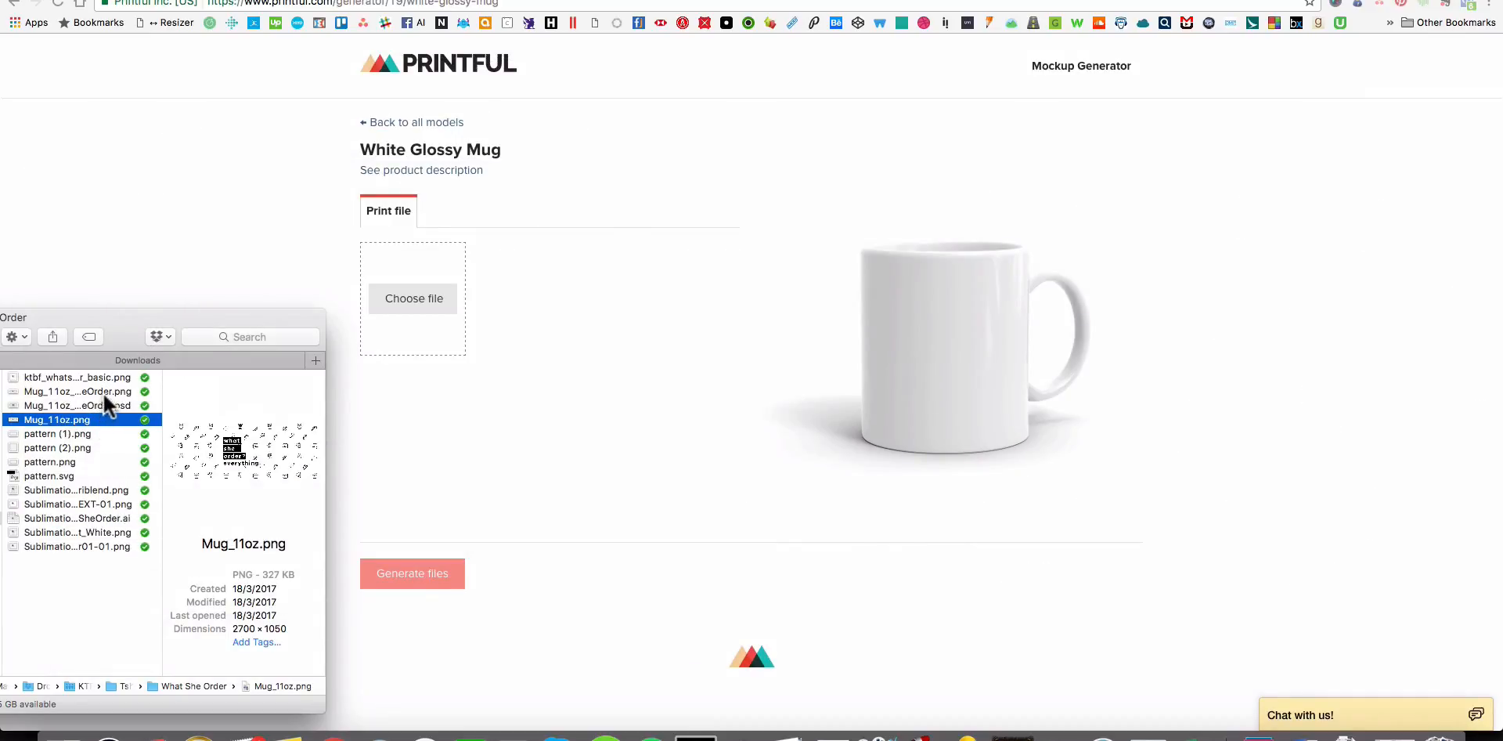
left_click(104, 393)
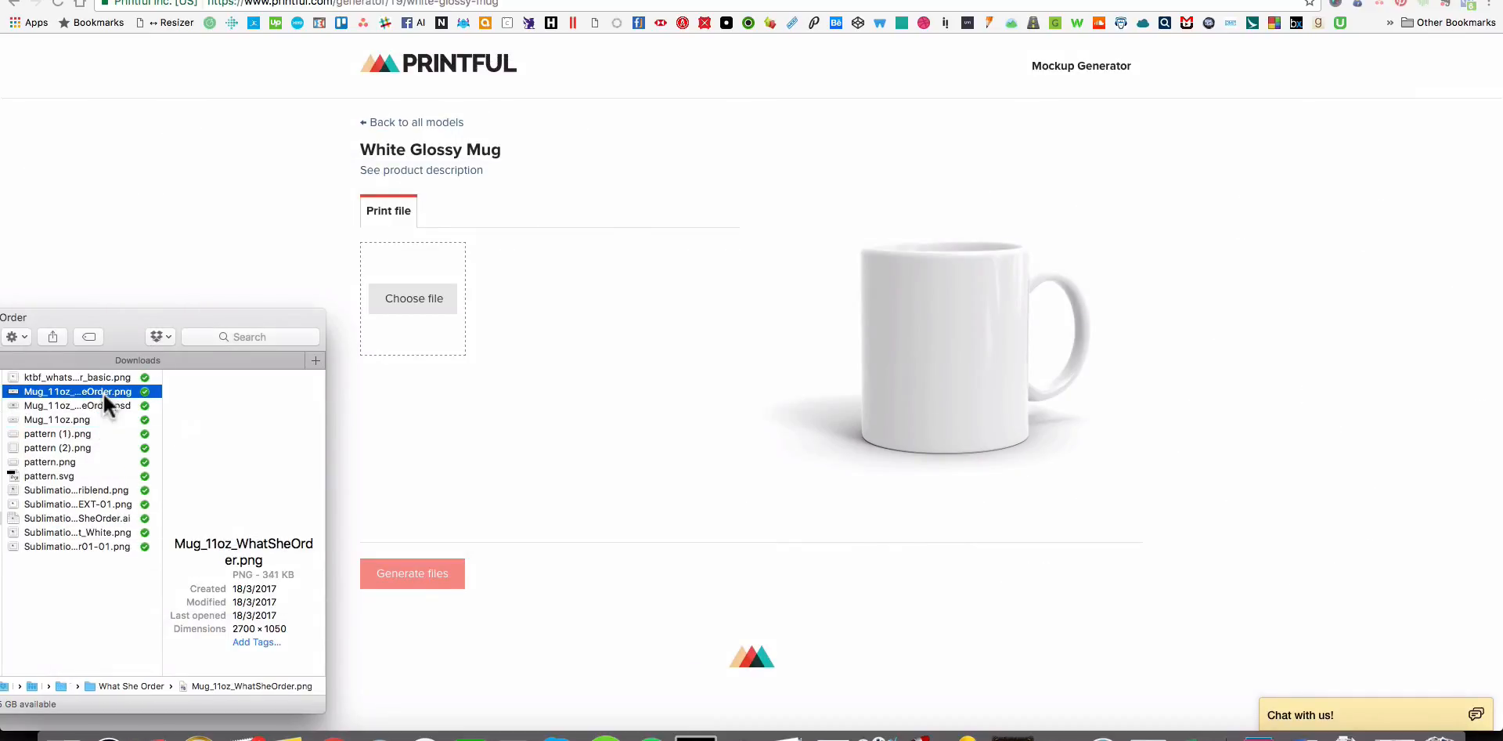
Show the What She Order folder as a list sorted by modification date and check its mug design files.
left_click_drag(125, 335, 443, 341)
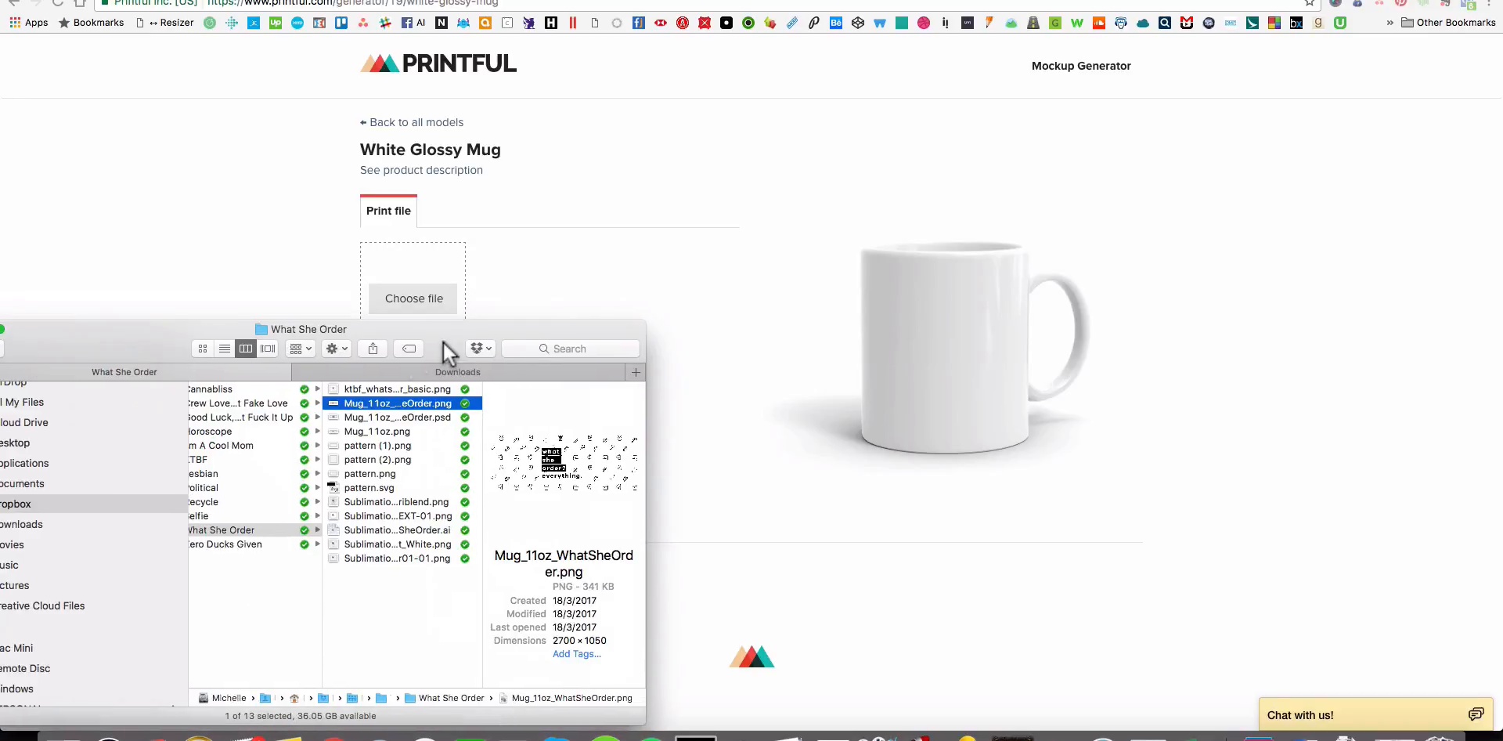
left_click(228, 349)
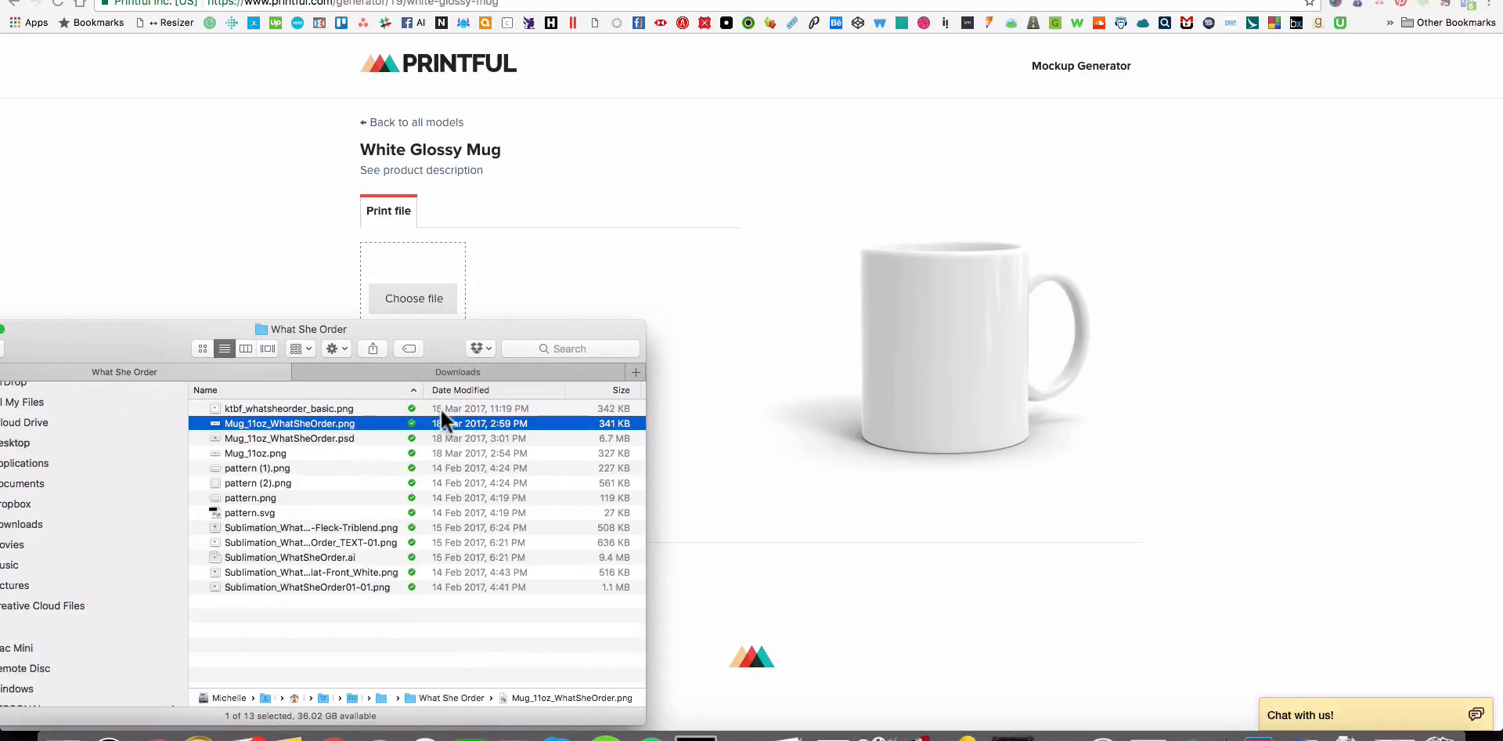
left_click(468, 388)
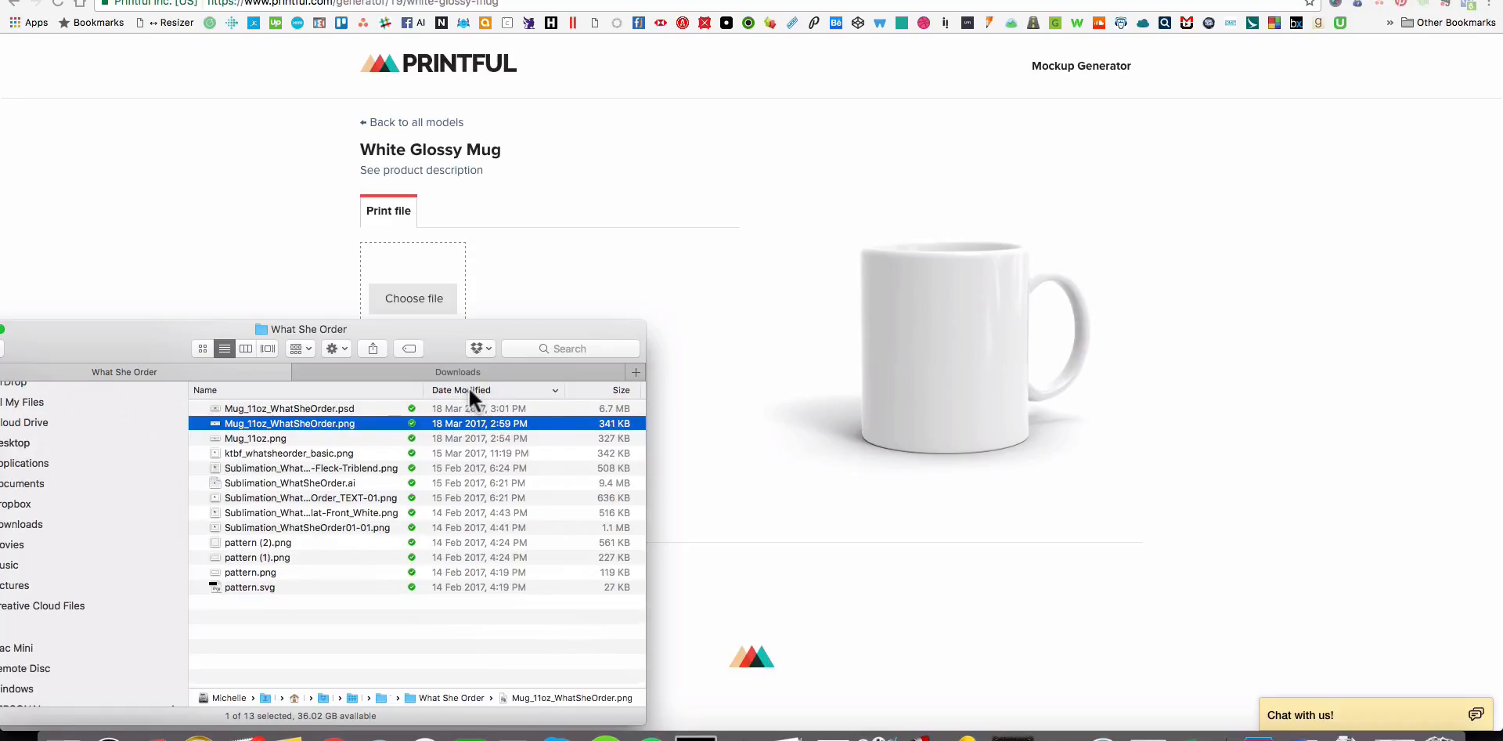
left_click(308, 406)
left_click(313, 421)
left_click(308, 438)
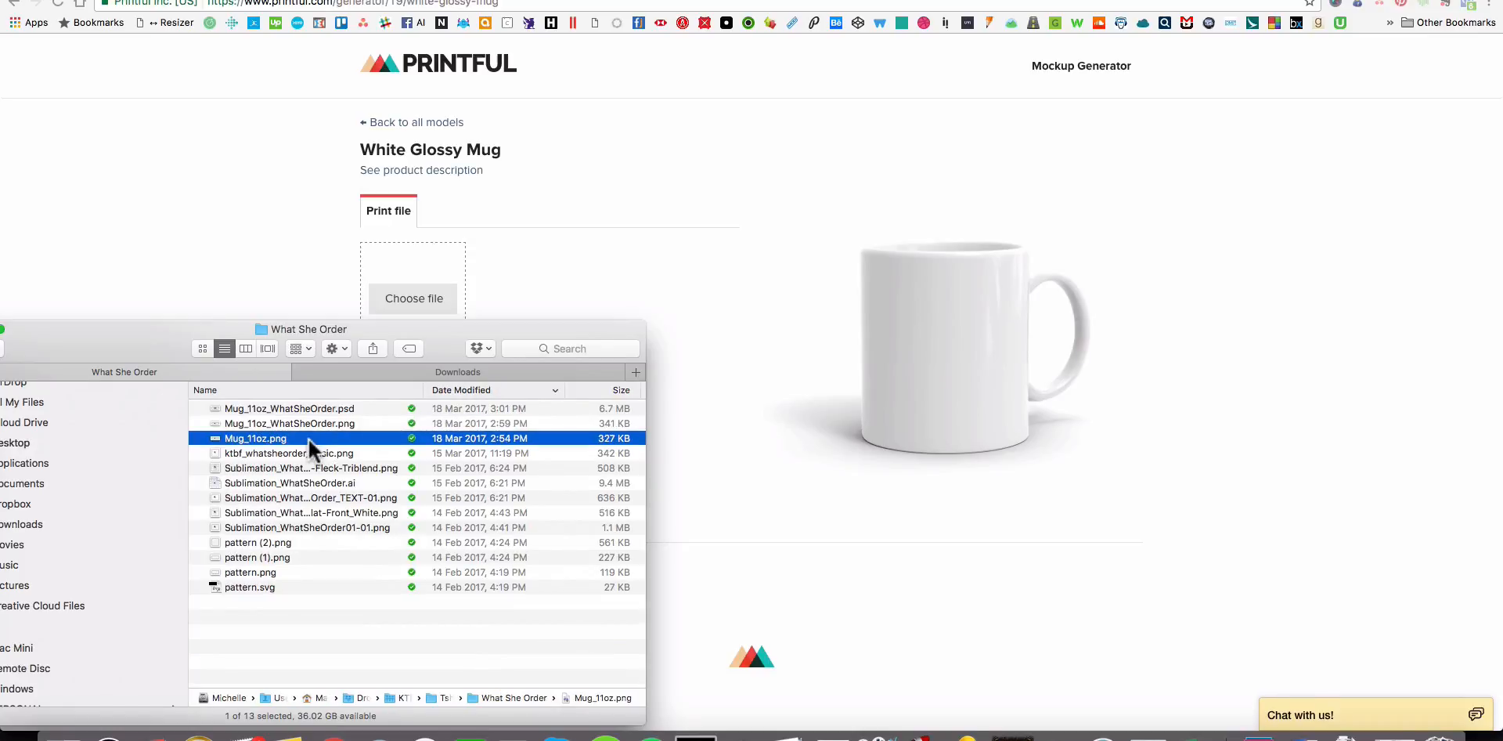
key("space")
key("space")
Upload Mug_11oz_WhatSheOrder.png from Finder as the White Glossy Mug's print file and return to the mockup generator.
left_click(314, 422)
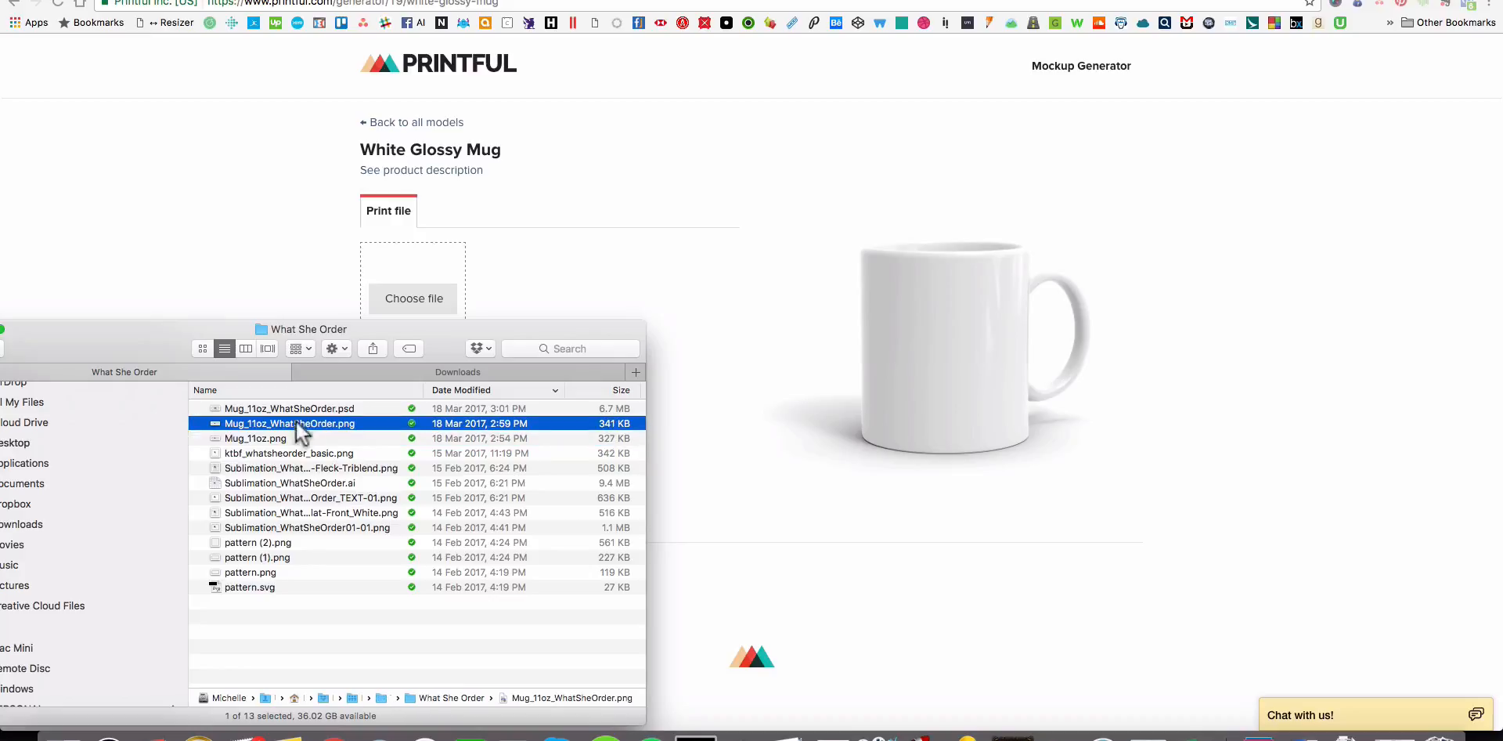
left_click_drag(313, 422, 396, 289)
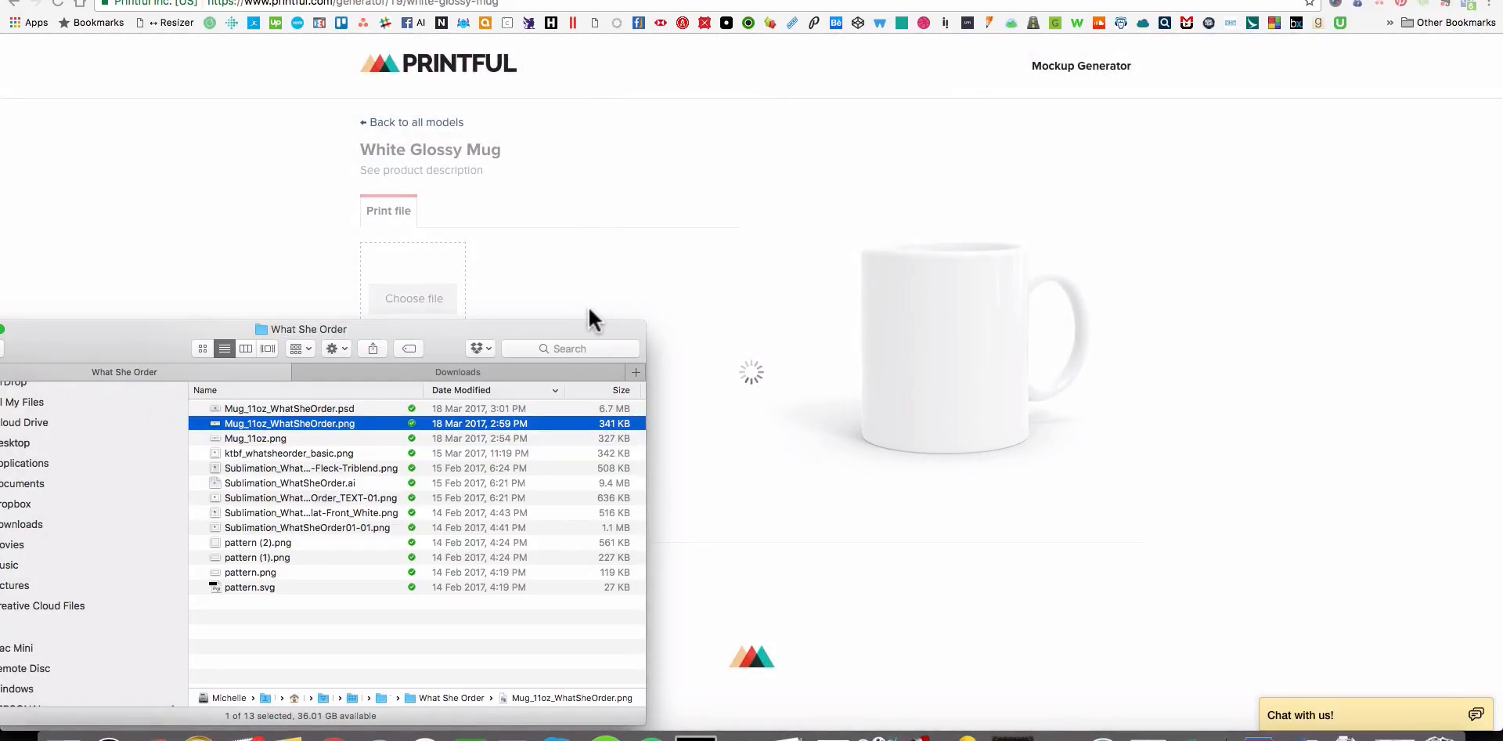
left_click(274, 438)
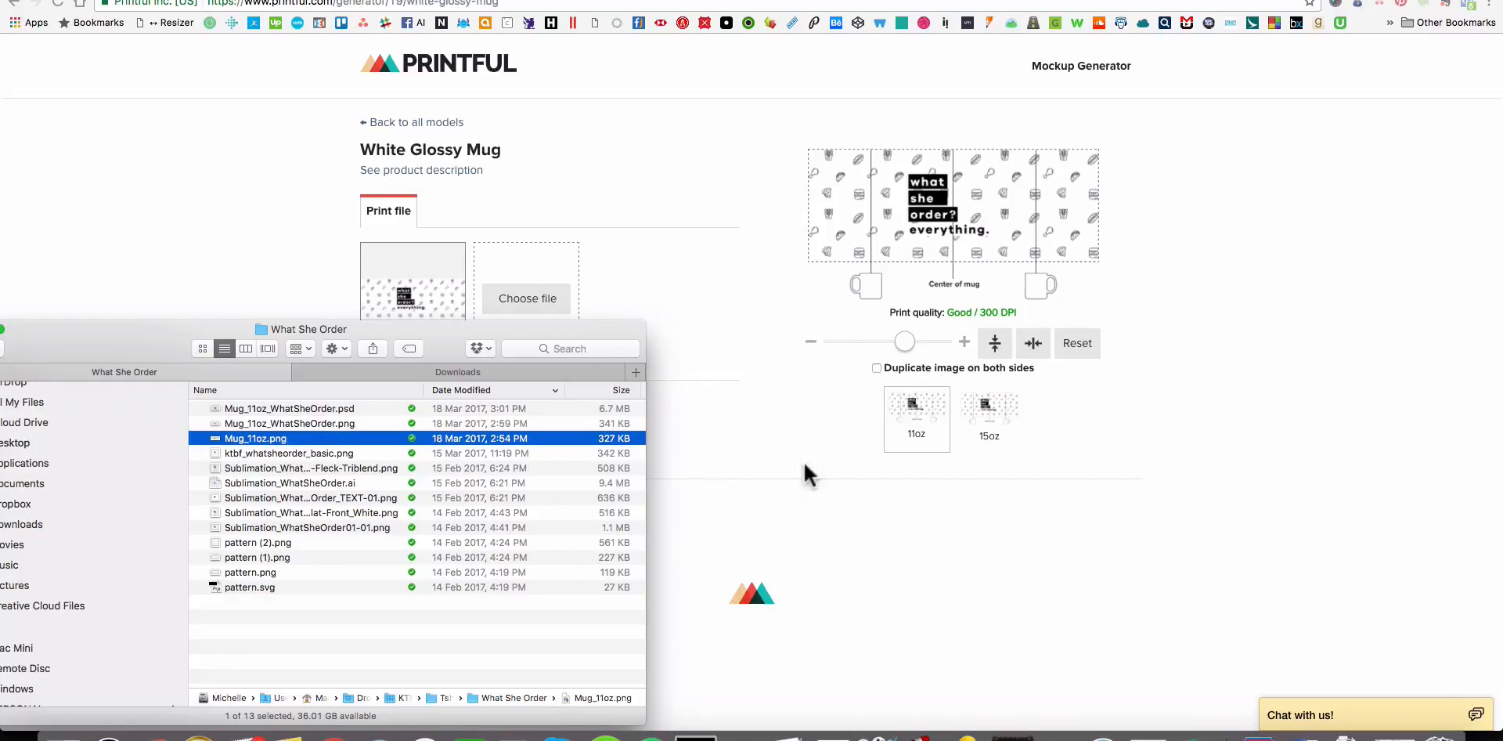
left_click(985, 525)
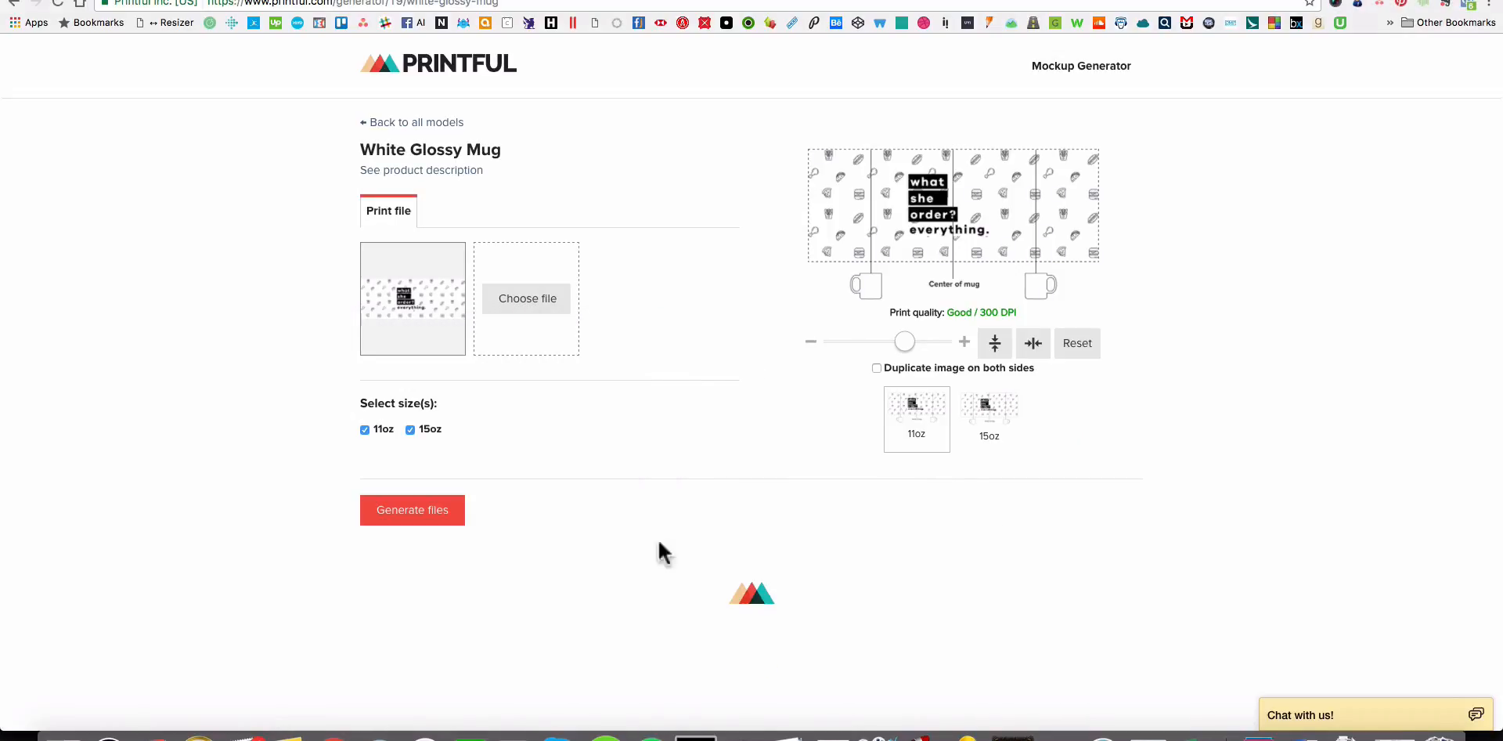
Generate mockups for the 11oz size only, leaving out the print files, and download them.
left_click(409, 429)
left_click(410, 515)
scroll(708, 509, "down", 5)
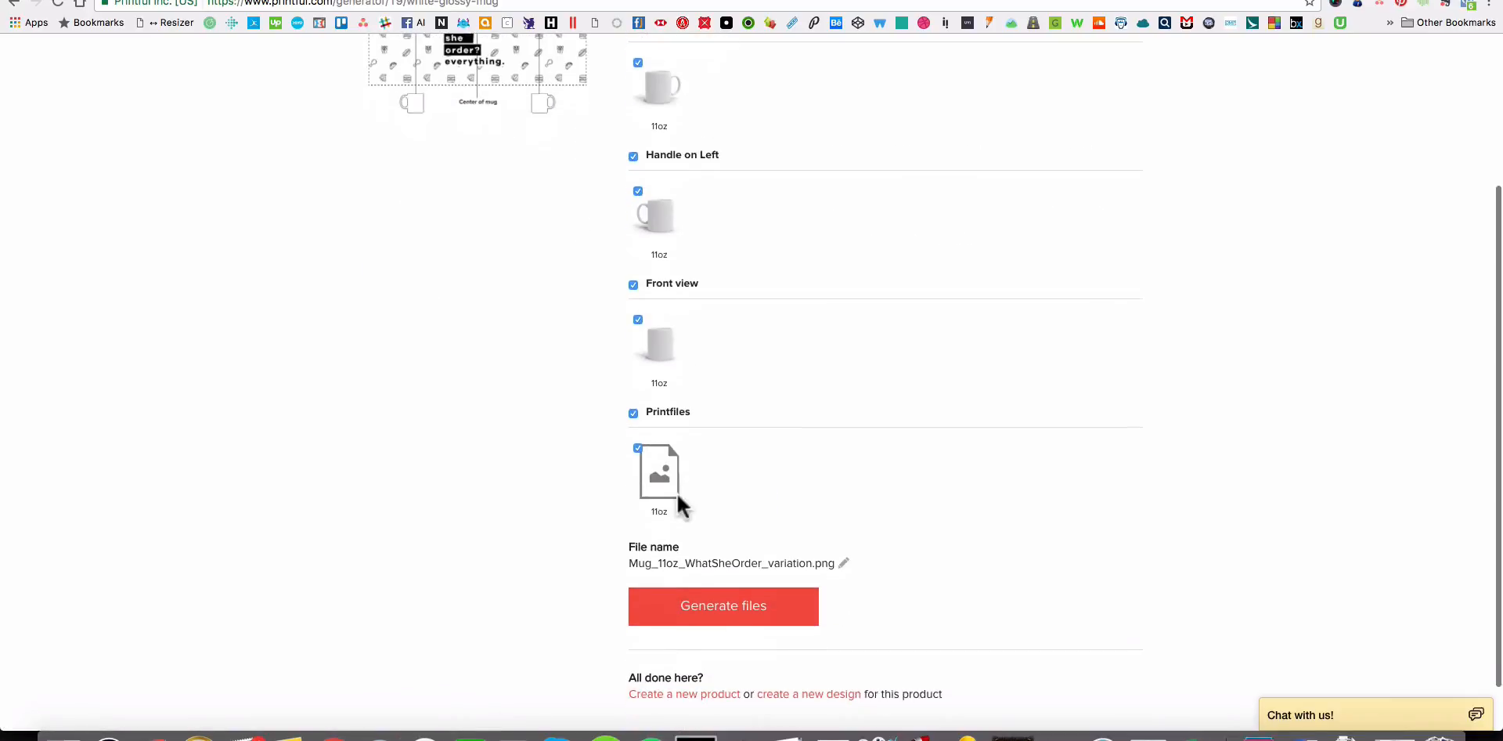
left_click(633, 405)
left_click(728, 538)
scroll(979, 501, "up", 5)
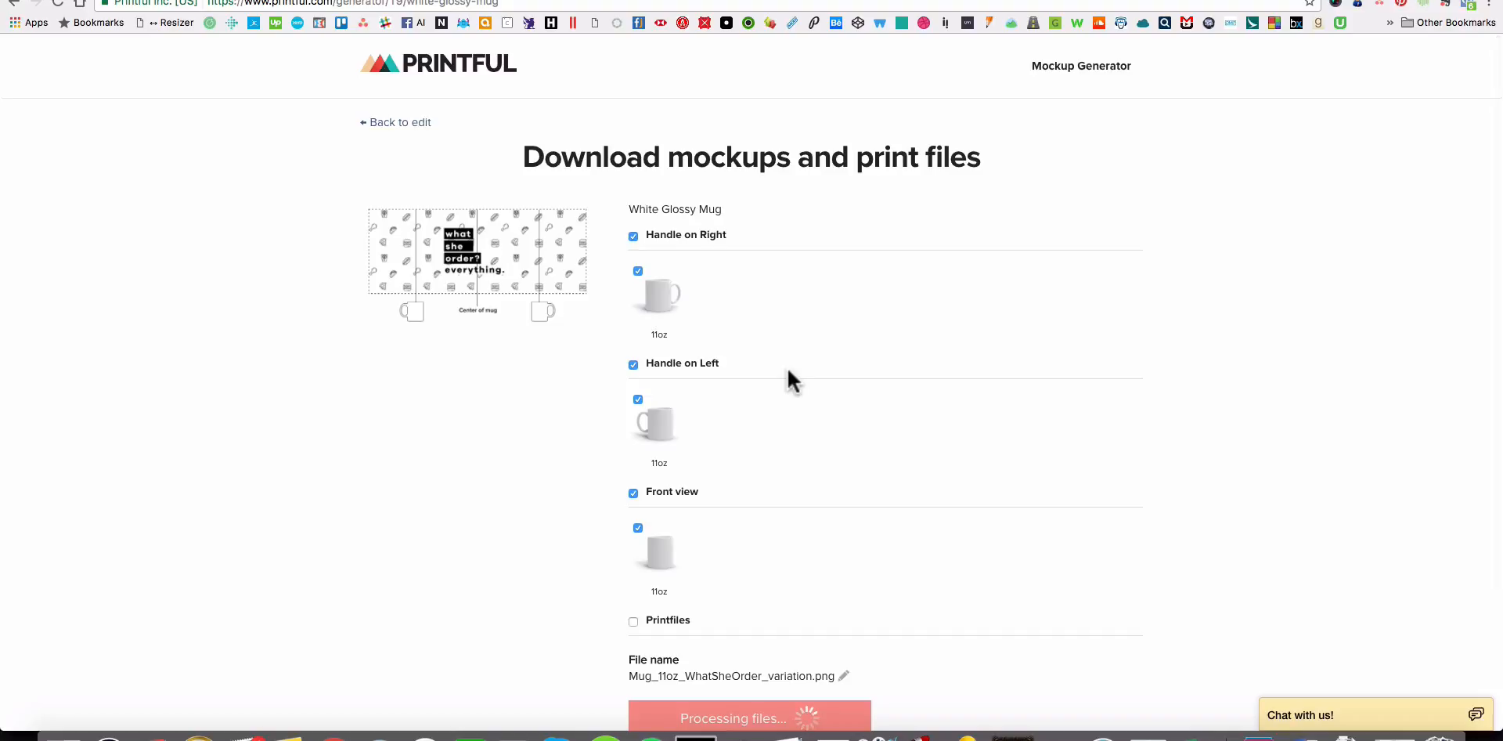
scroll(822, 368, "down", 3)
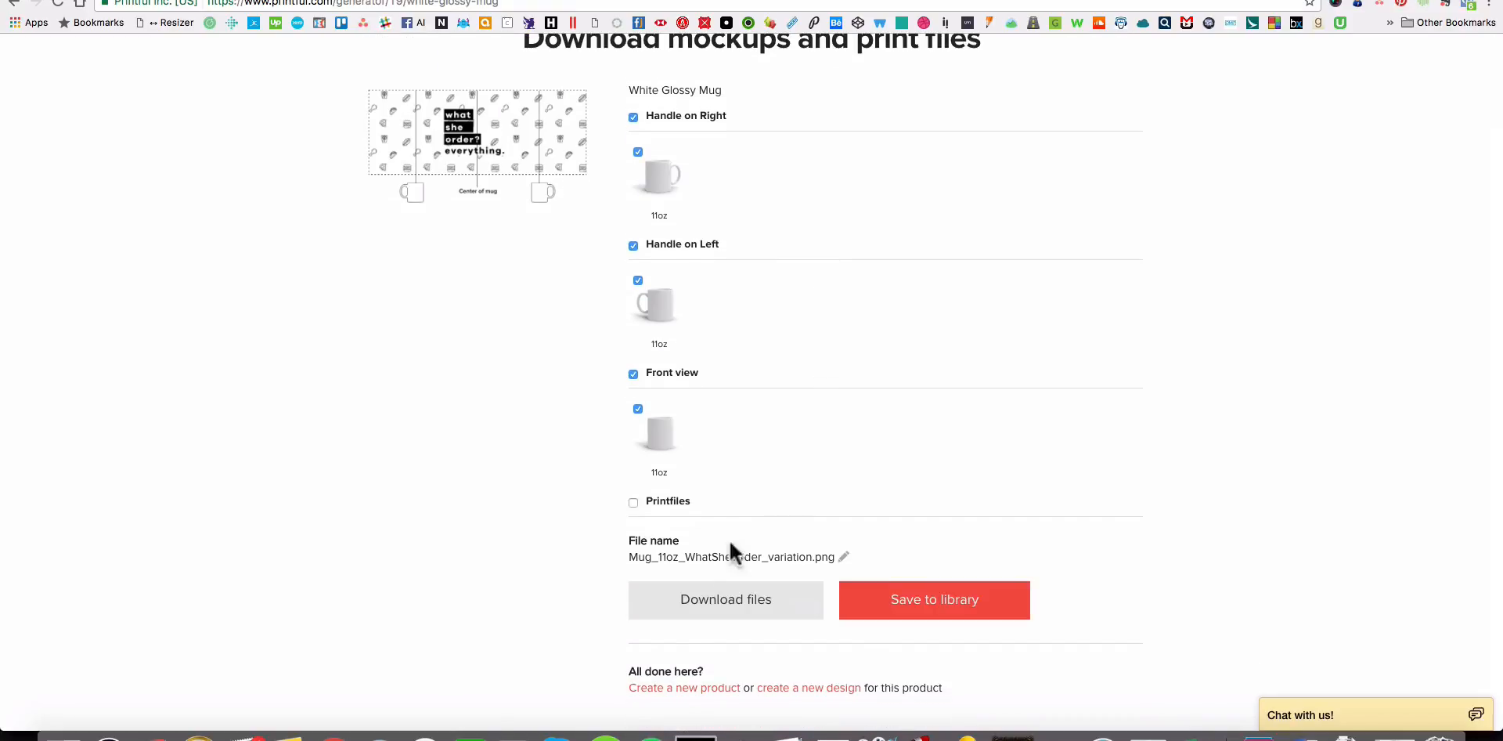
left_click(691, 599)
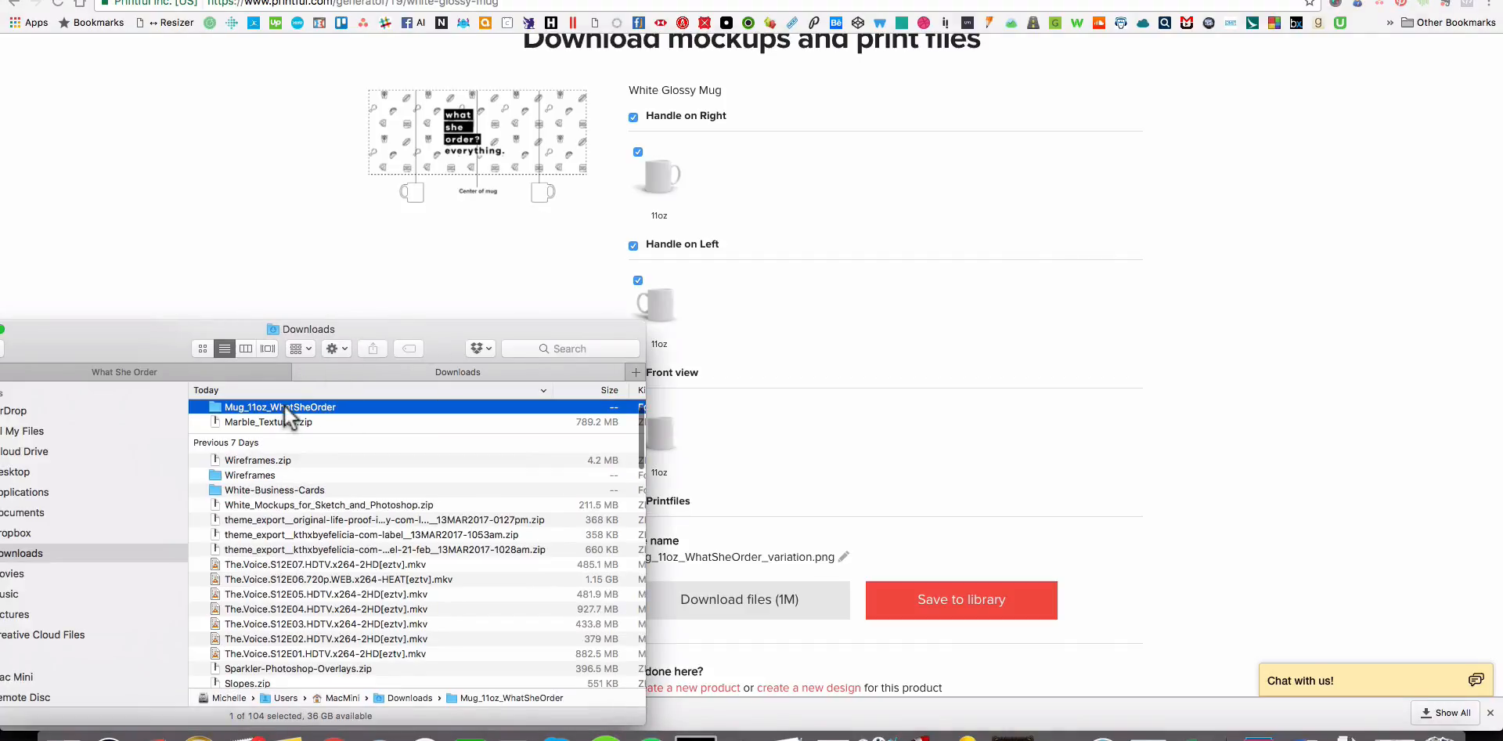
Open the downloaded Mug_11oz_WhatSheOrder folder in Finder and preview the front-view and handle mockups.
double_click(285, 405)
left_click(277, 404)
key("space")
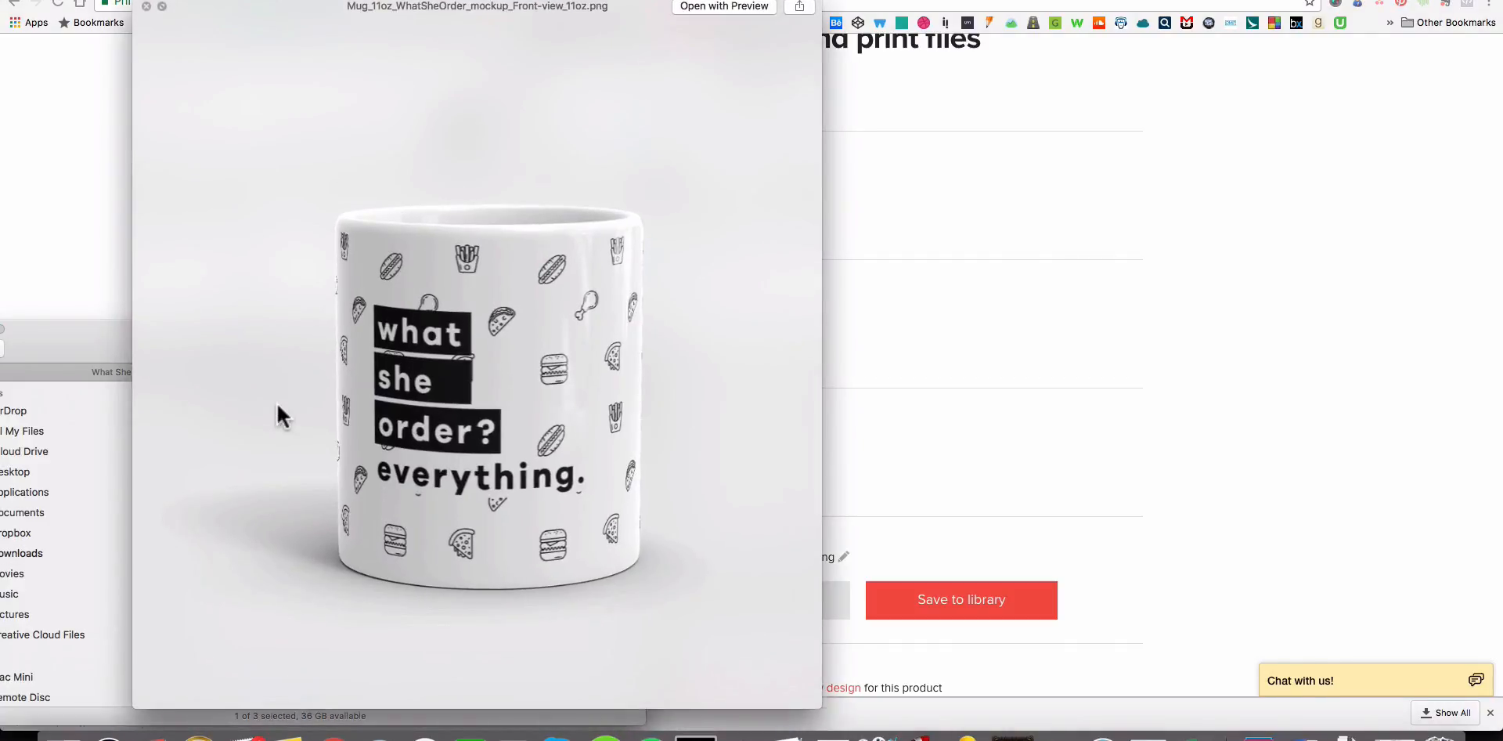
key("Down")
key("Down")
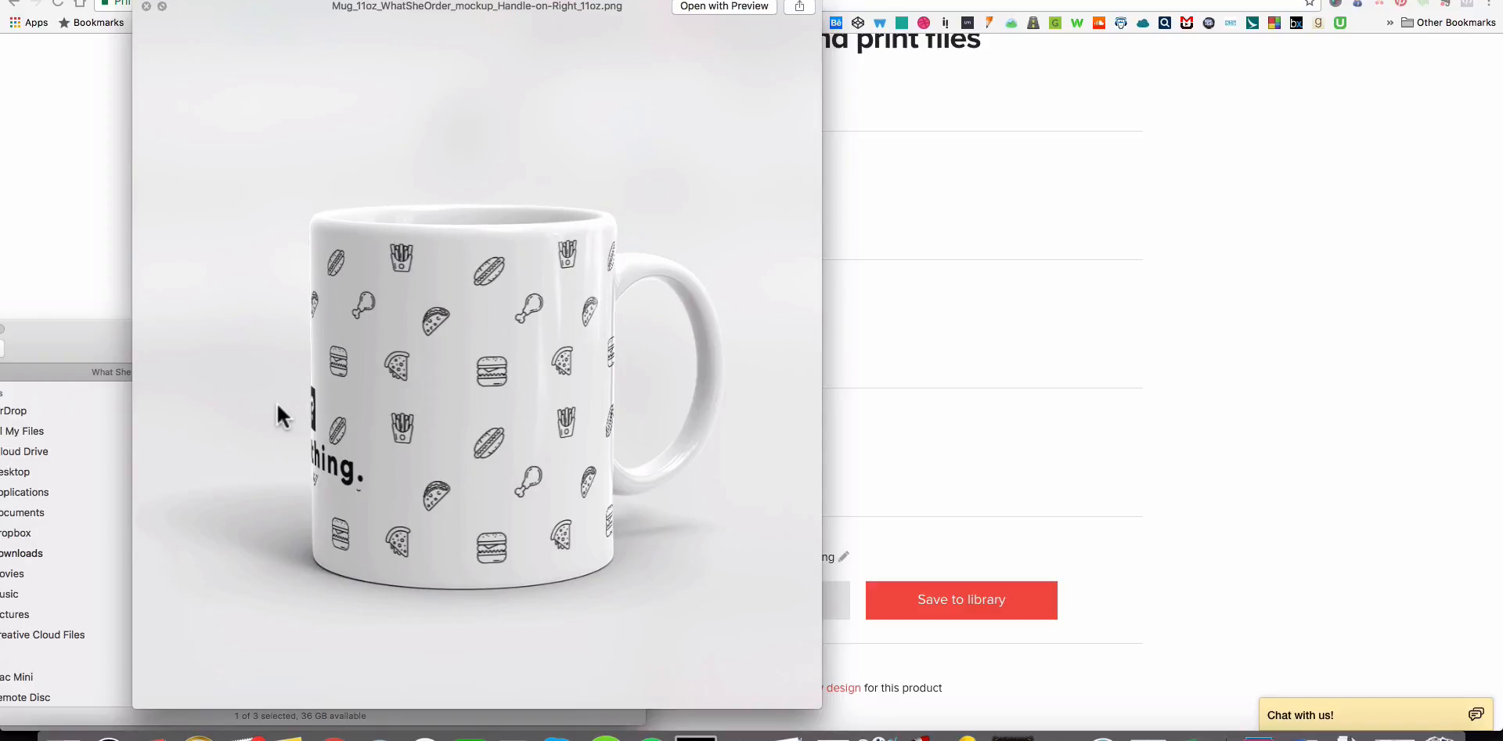
key("Up")
key("Up")
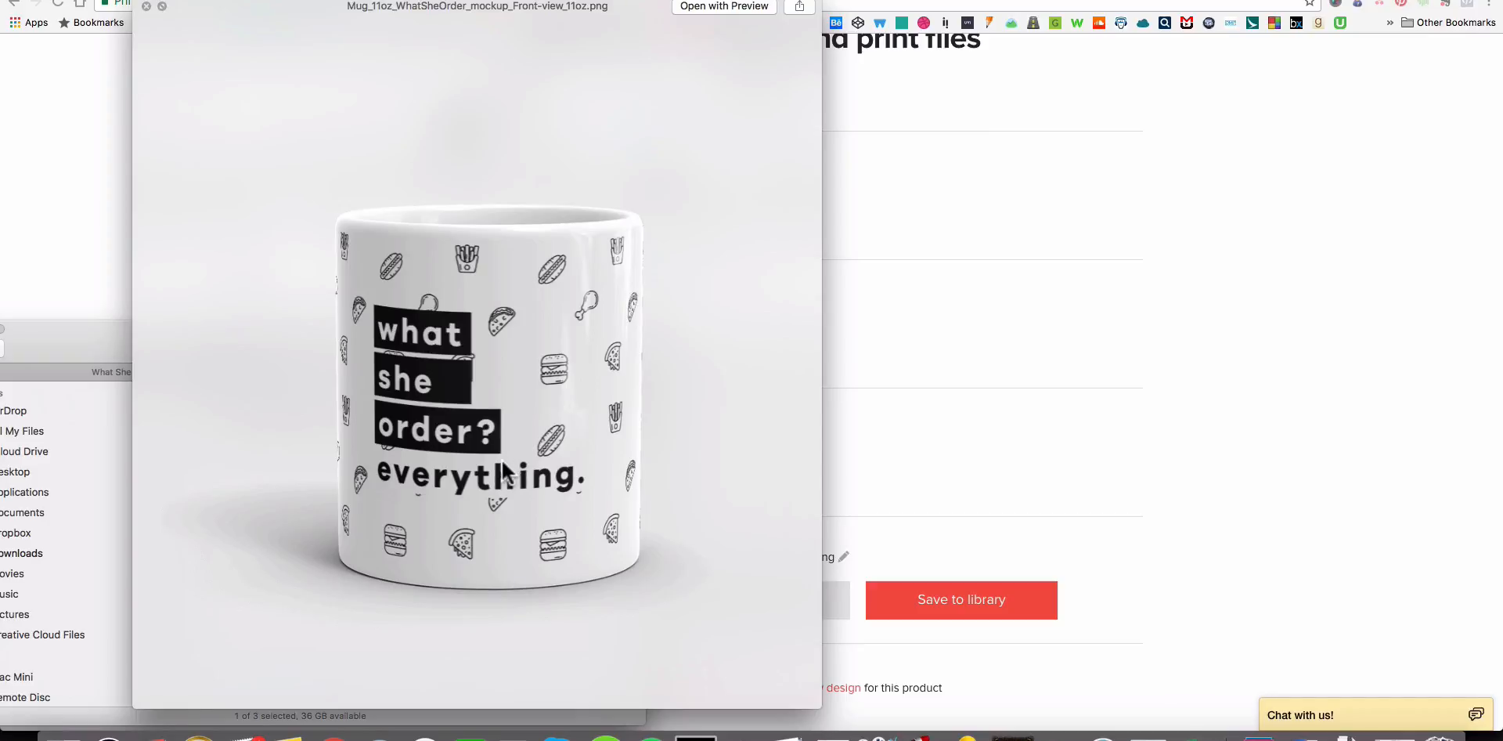
key("space")
Return to the What She Order folder, recheck the mug designs and delete the outdated Mug_11oz.png.
left_click_drag(149, 373, 180, 335)
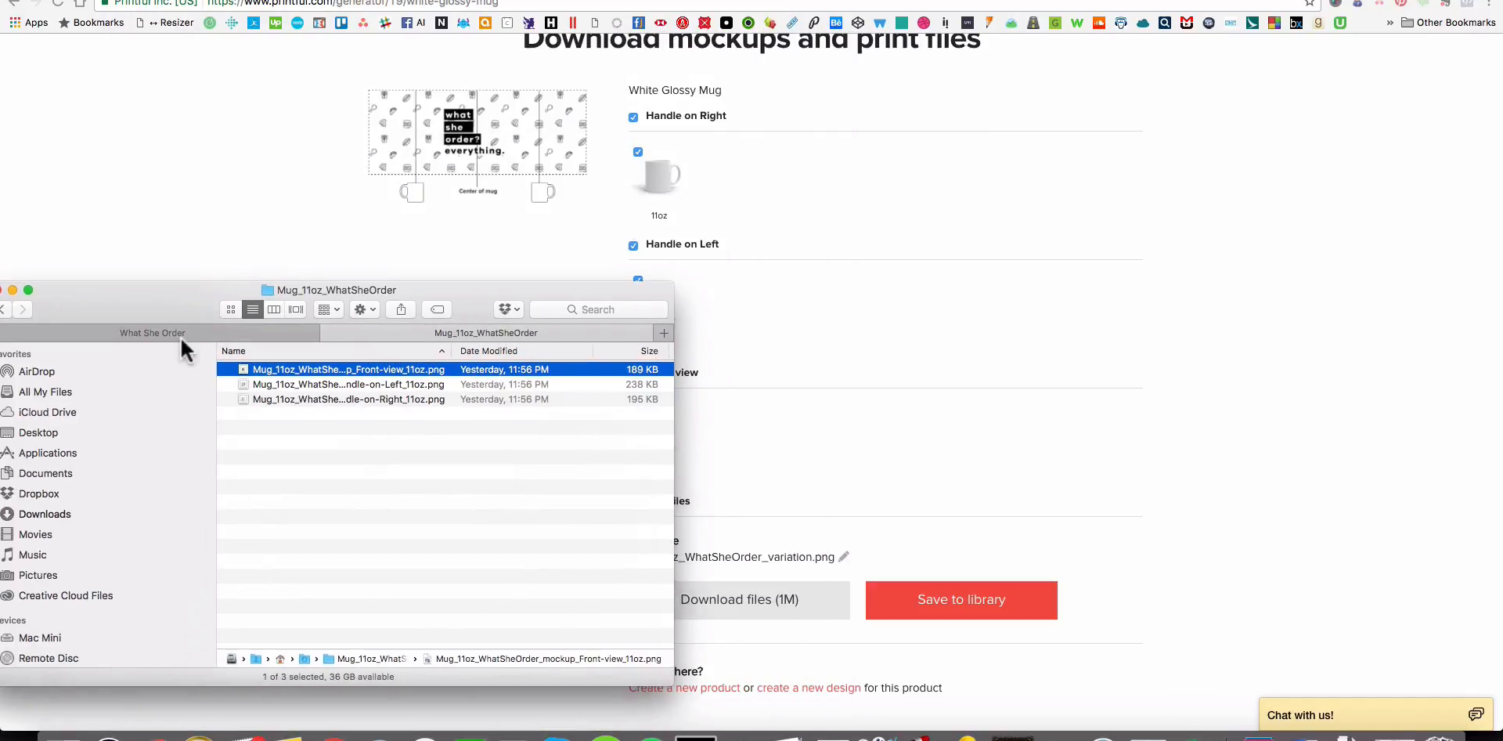
left_click(181, 335)
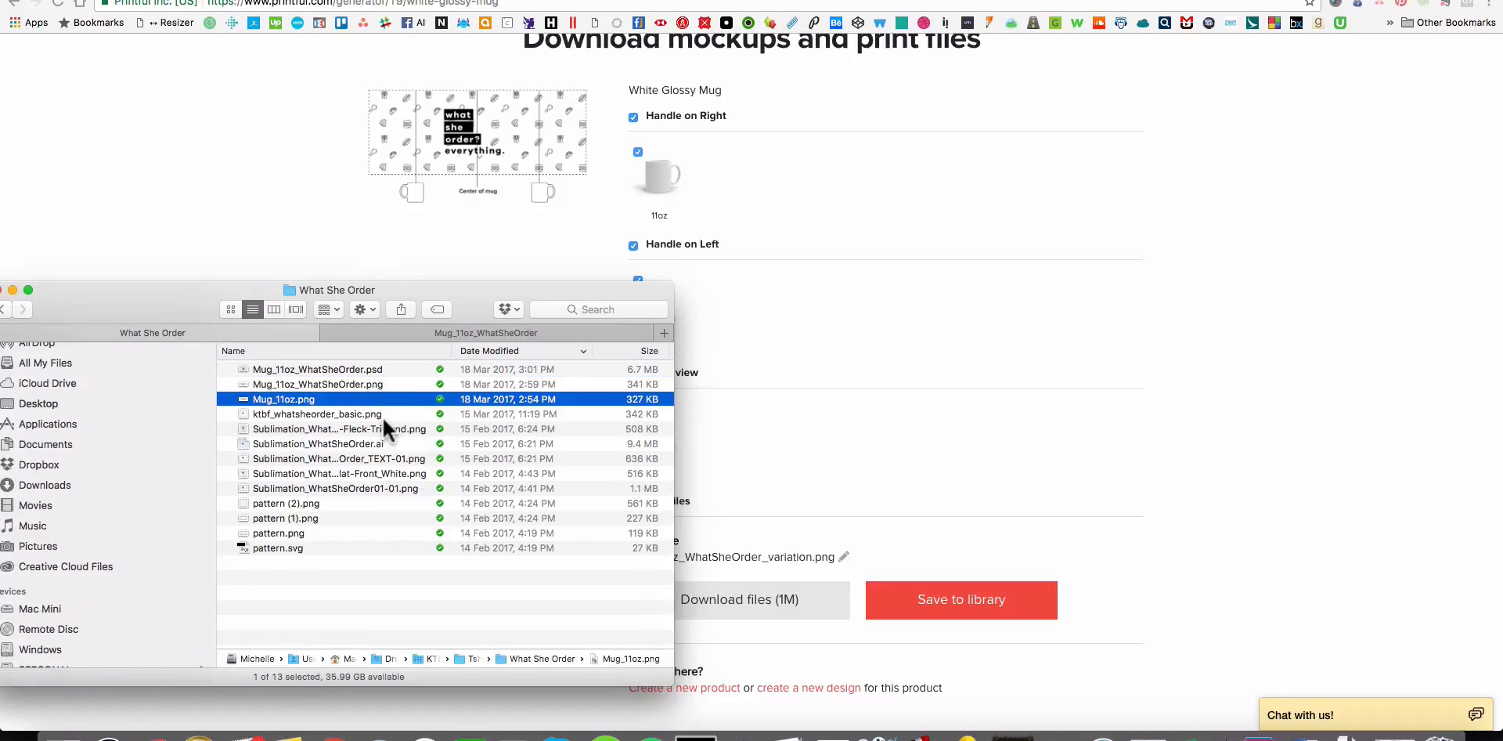
key("space")
key("space")
key("space")
key("Up")
key("Down")
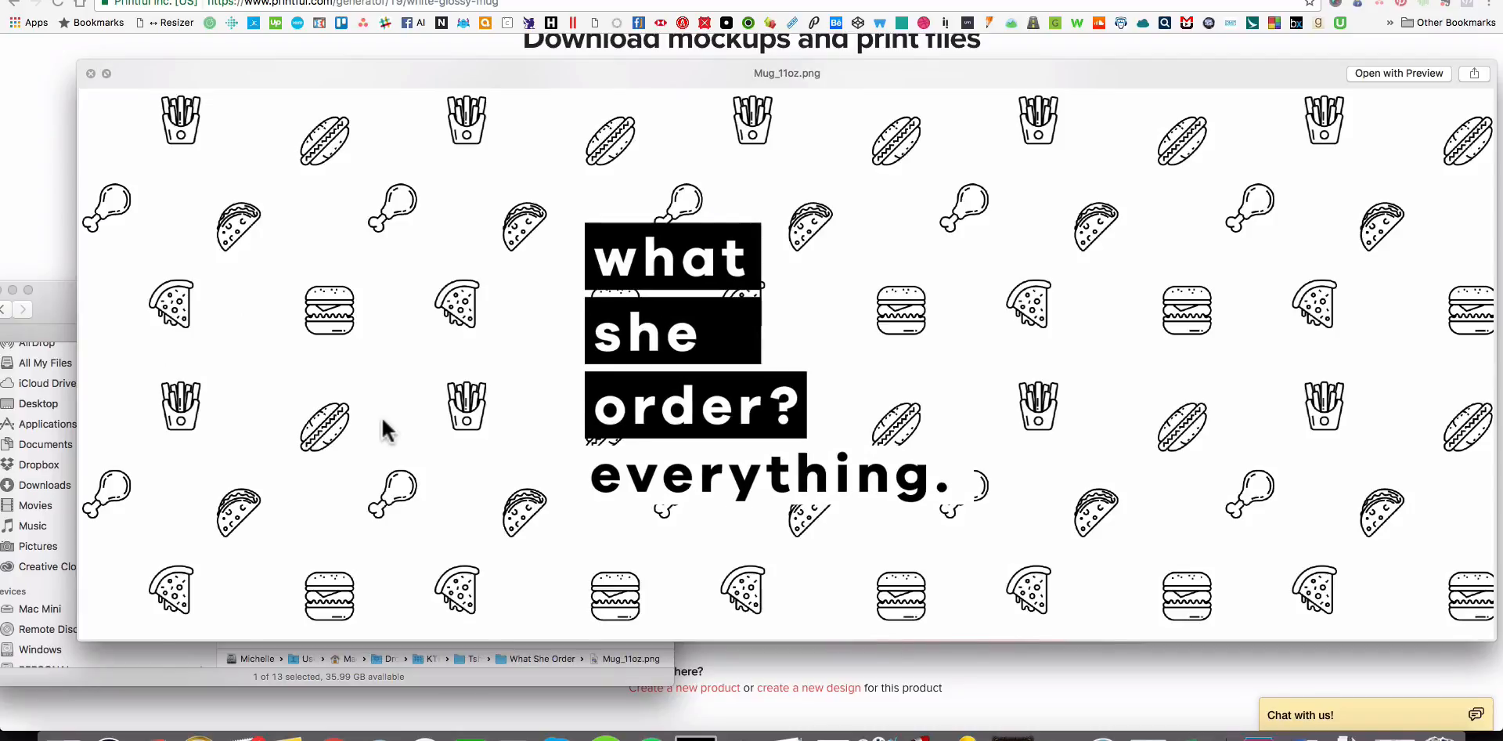
key("space")
key("super+BackSpace")
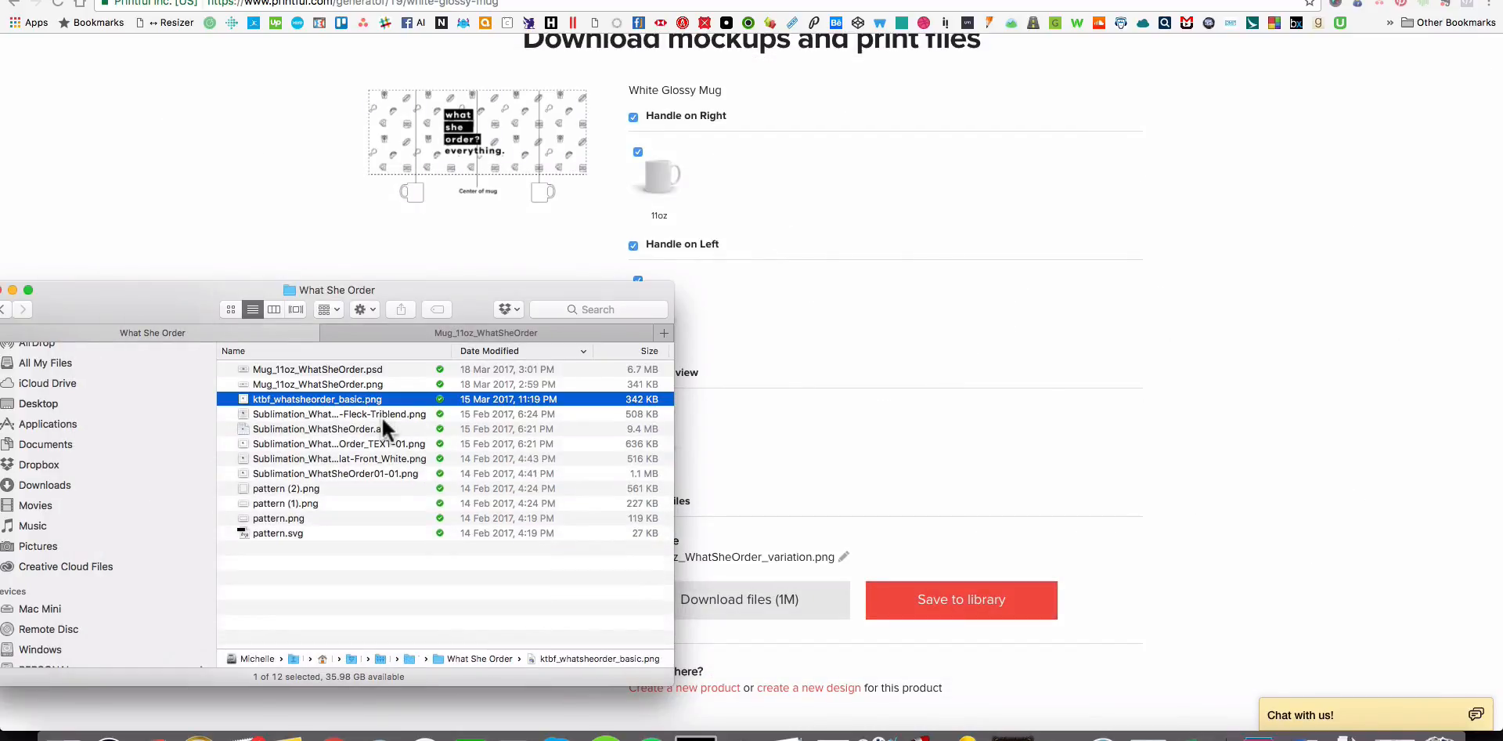
In Finder, move the downloaded Mug_11oz_WhatSheOrder mockup folder from Downloads into the What She Order design folder.
left_click(1218, 366)
key("super+Tab")
left_click(487, 330)
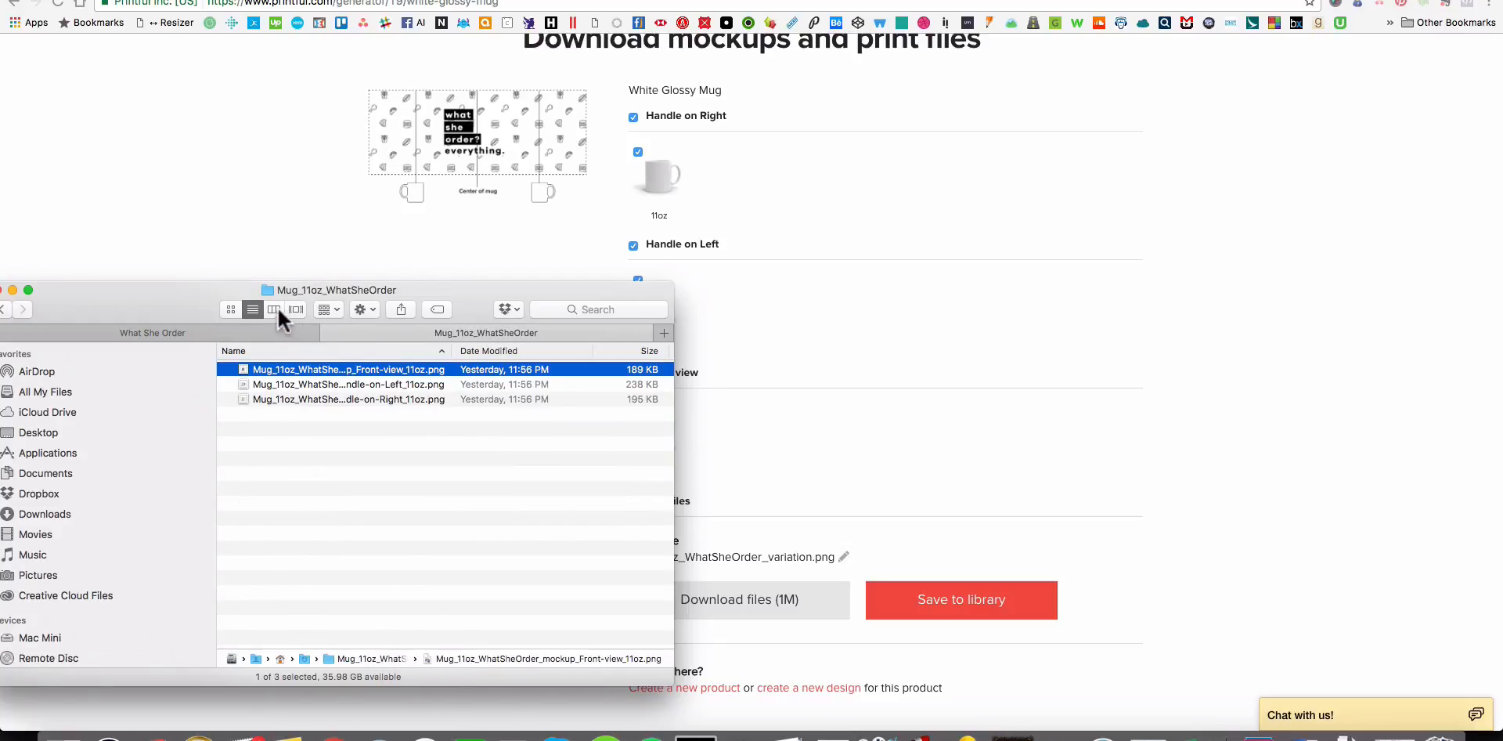
left_click_drag(359, 656, 152, 327)
left_click(152, 330)
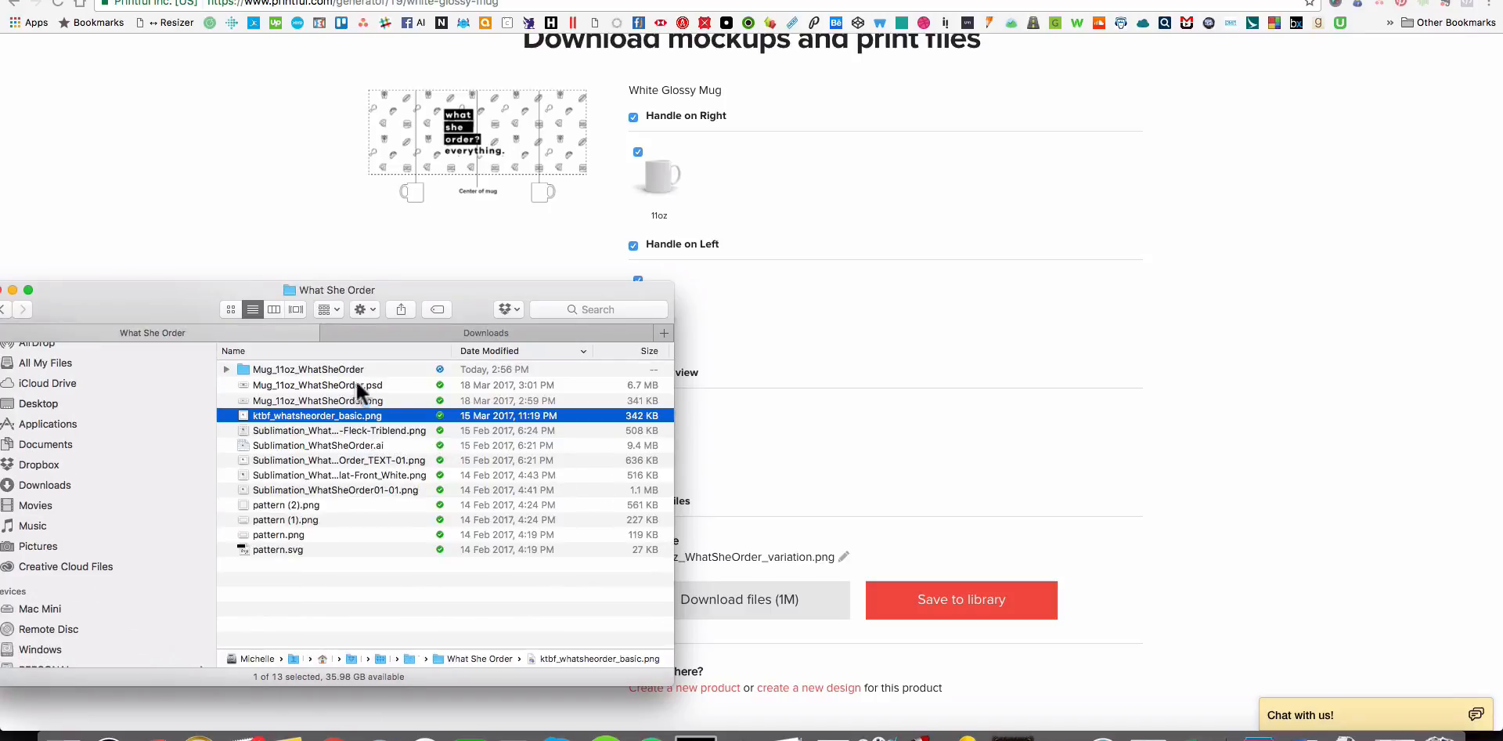
Move Mug_11oz_WhatSheOrder.psd and Mug_11oz_WhatSheOrder.png into the Mug_11oz_WhatSheOrder folder.
left_click(309, 392)
left_click(308, 385, "shift")
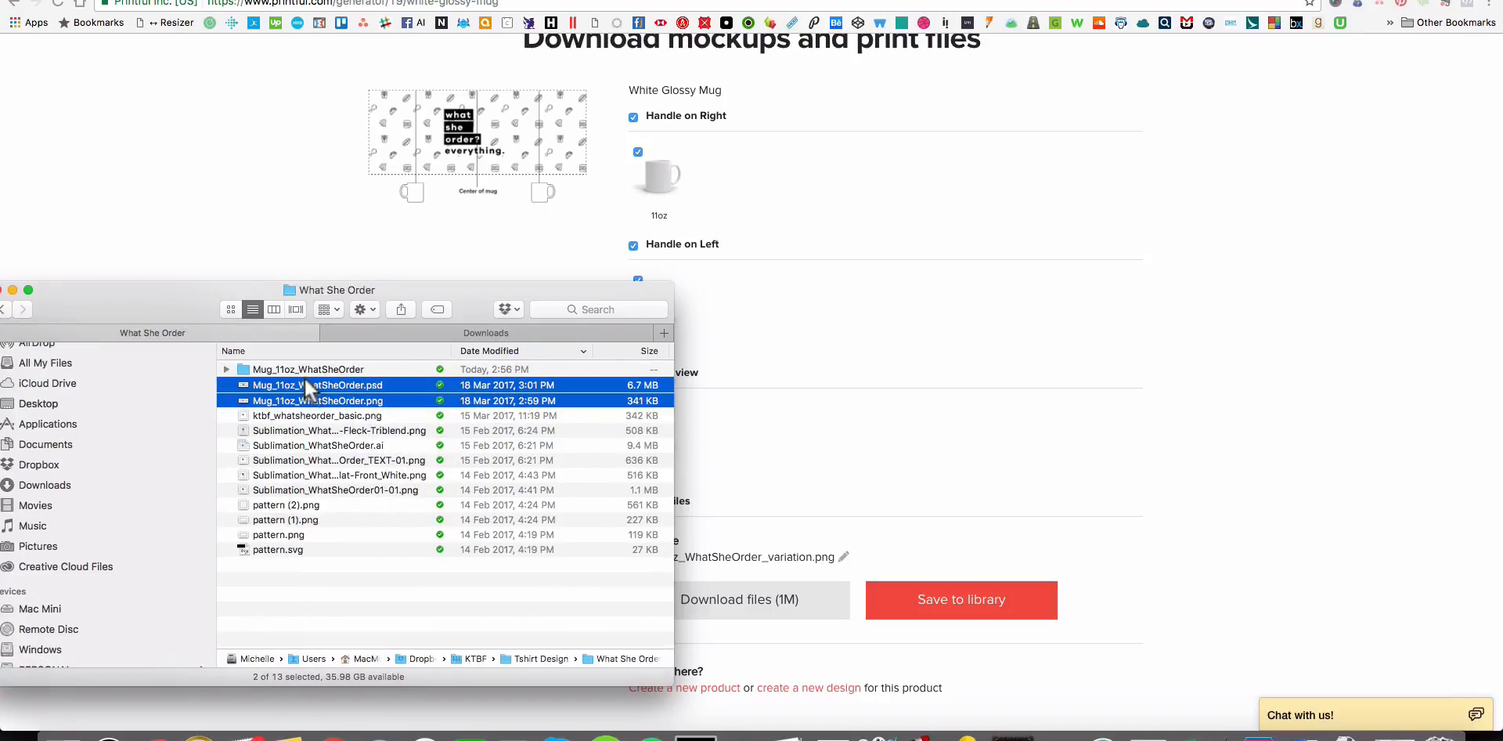
left_click_drag(304, 377, 295, 366)
Return to the Shopify admin in the browser and start another product titled What She Order Mug.
left_click(1025, 329)
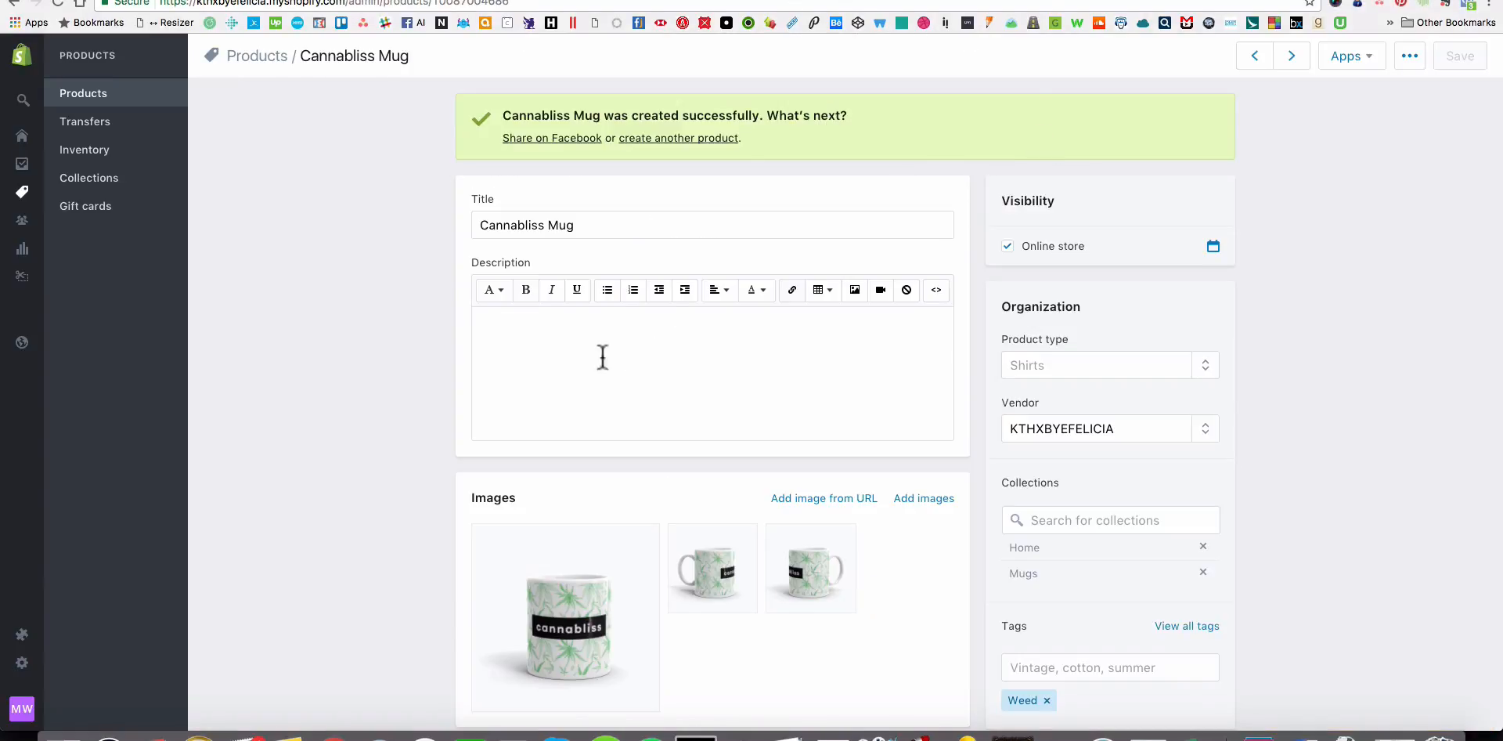
scroll(618, 356, "down", 3)
scroll(637, 355, "up", 3)
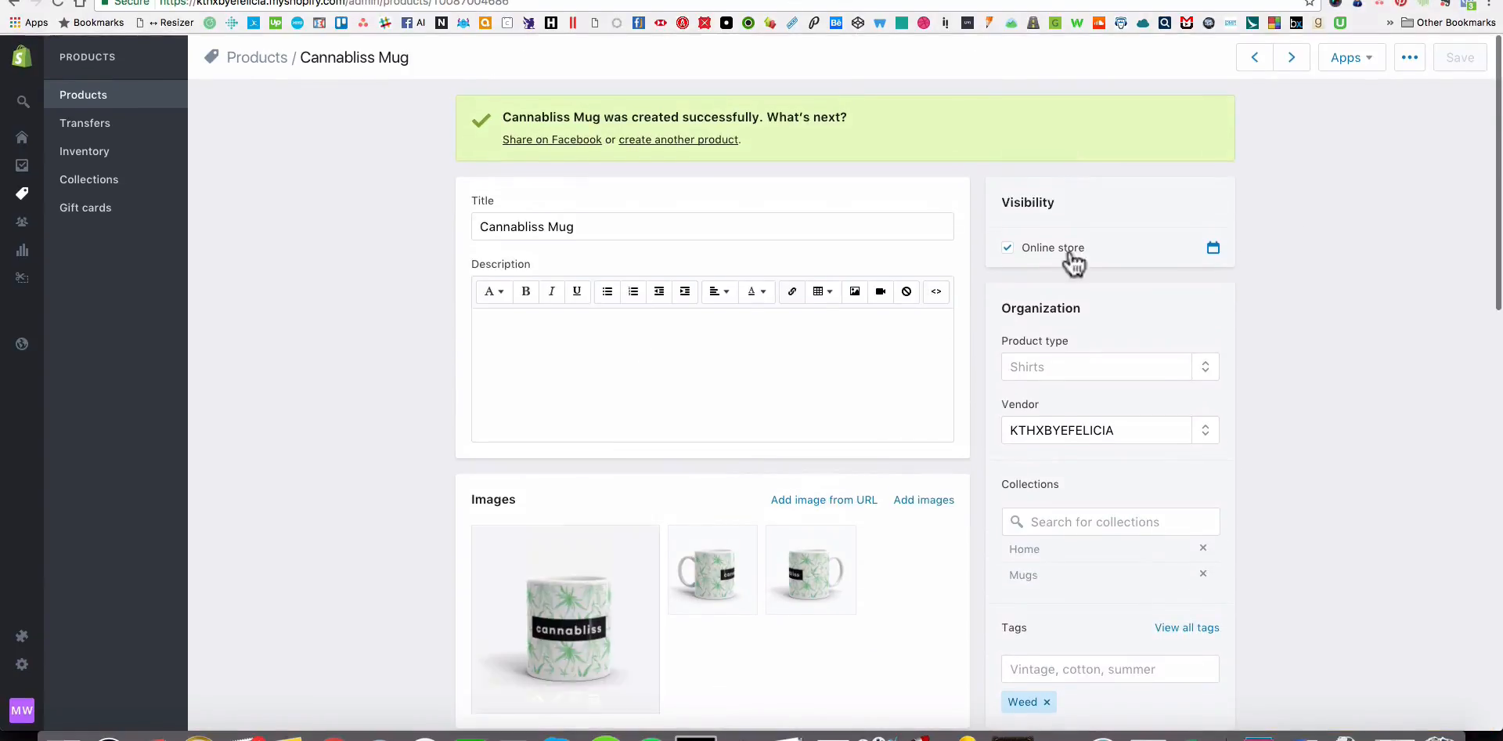
left_click(1409, 56)
left_click(707, 144)
left_click(678, 138)
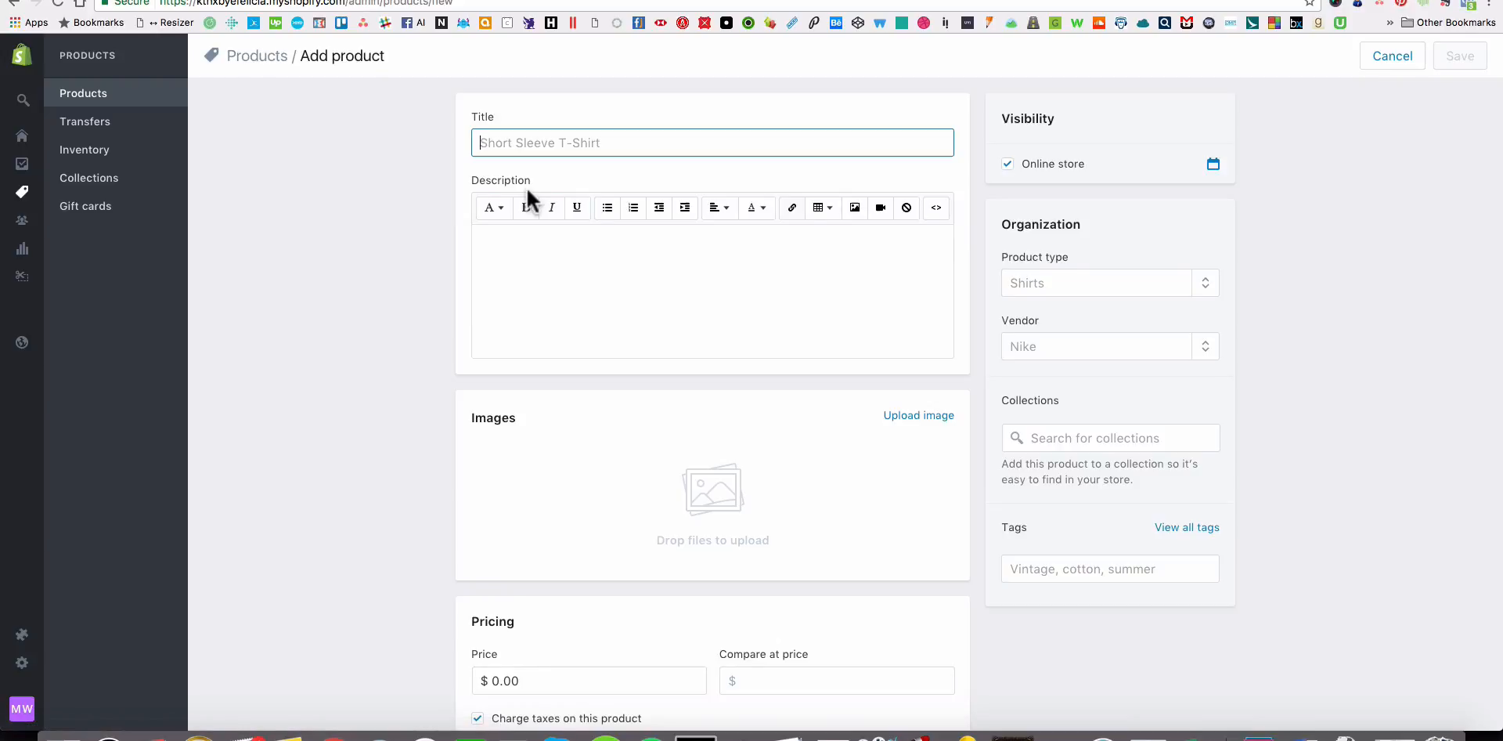
type("What She Order Mug")
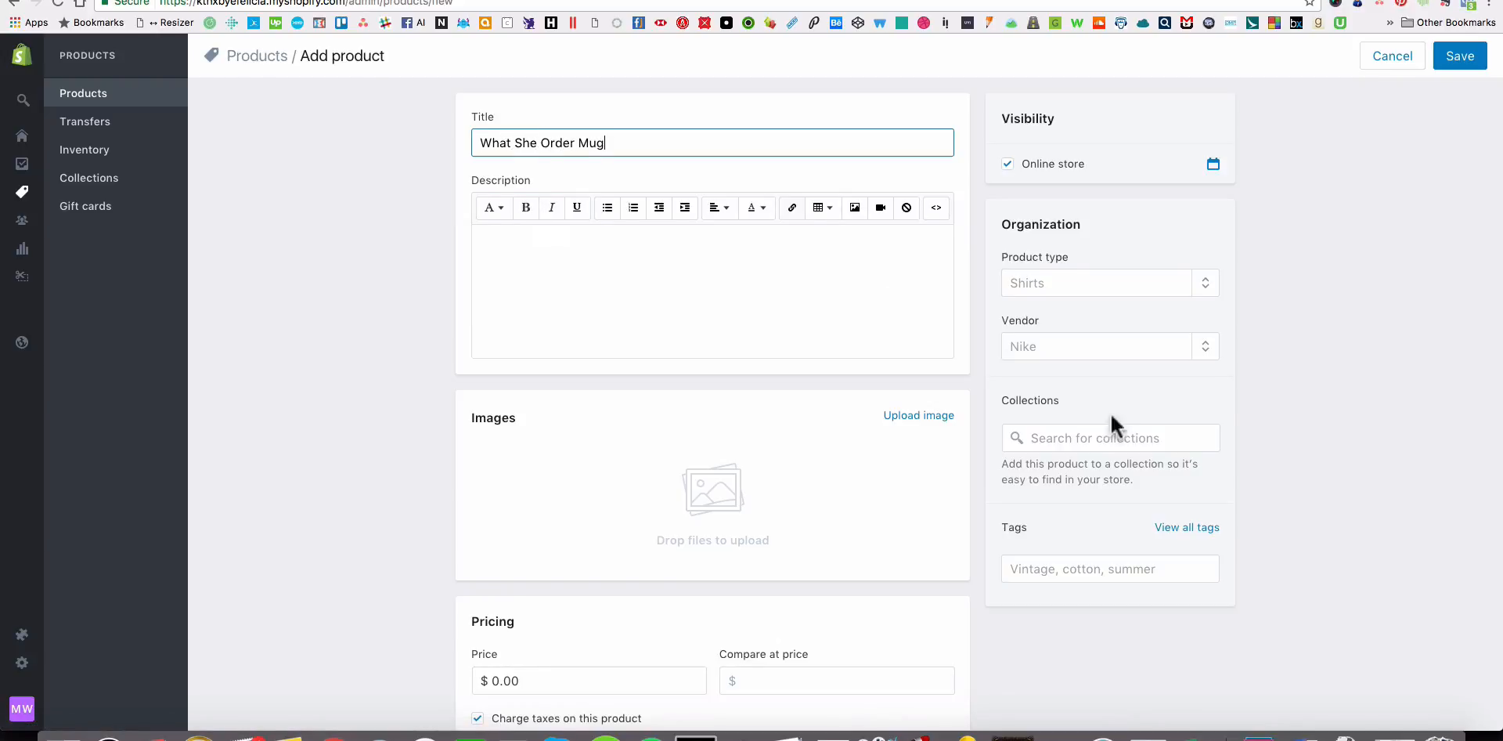
Add the What She Order Mug to the Home and Mugs collections.
left_click(1088, 437)
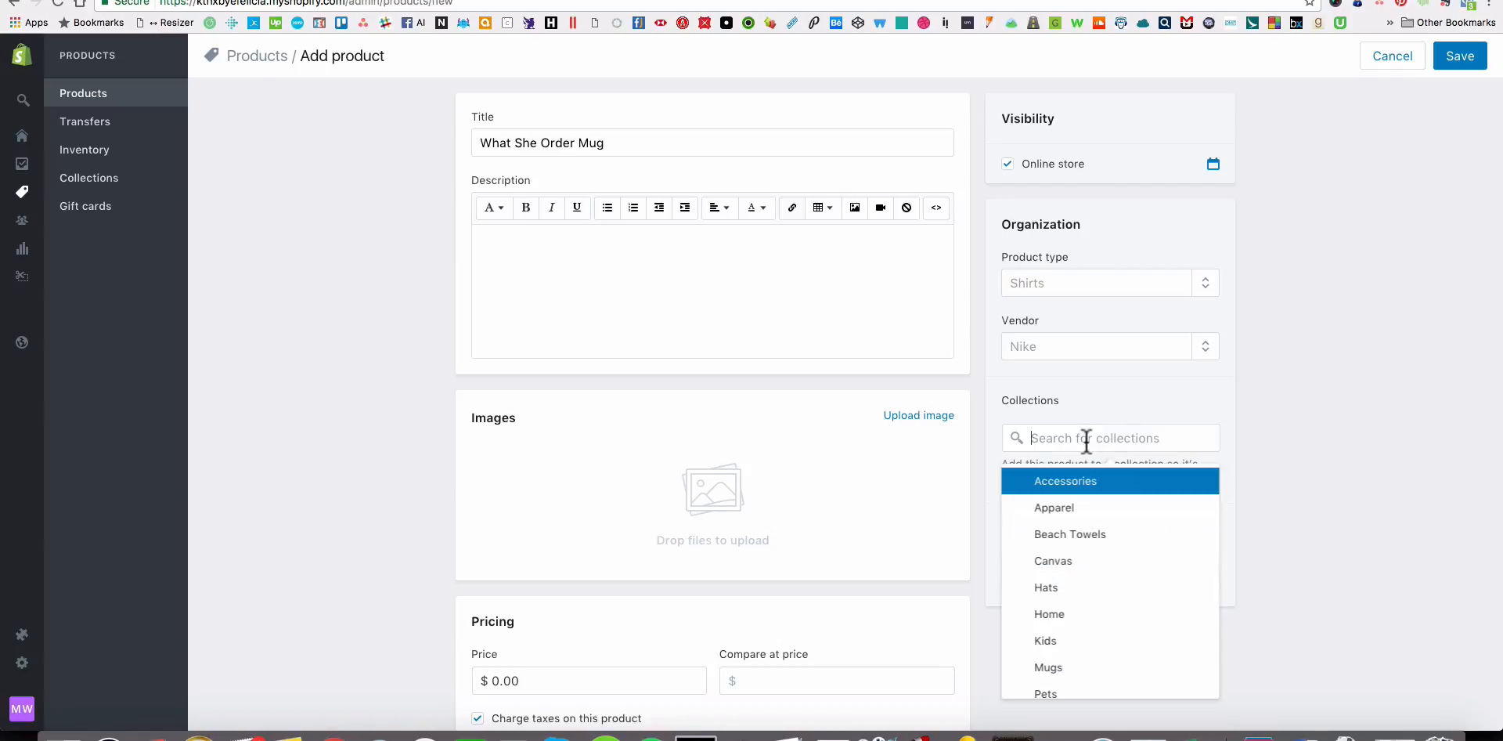
left_click(1067, 613)
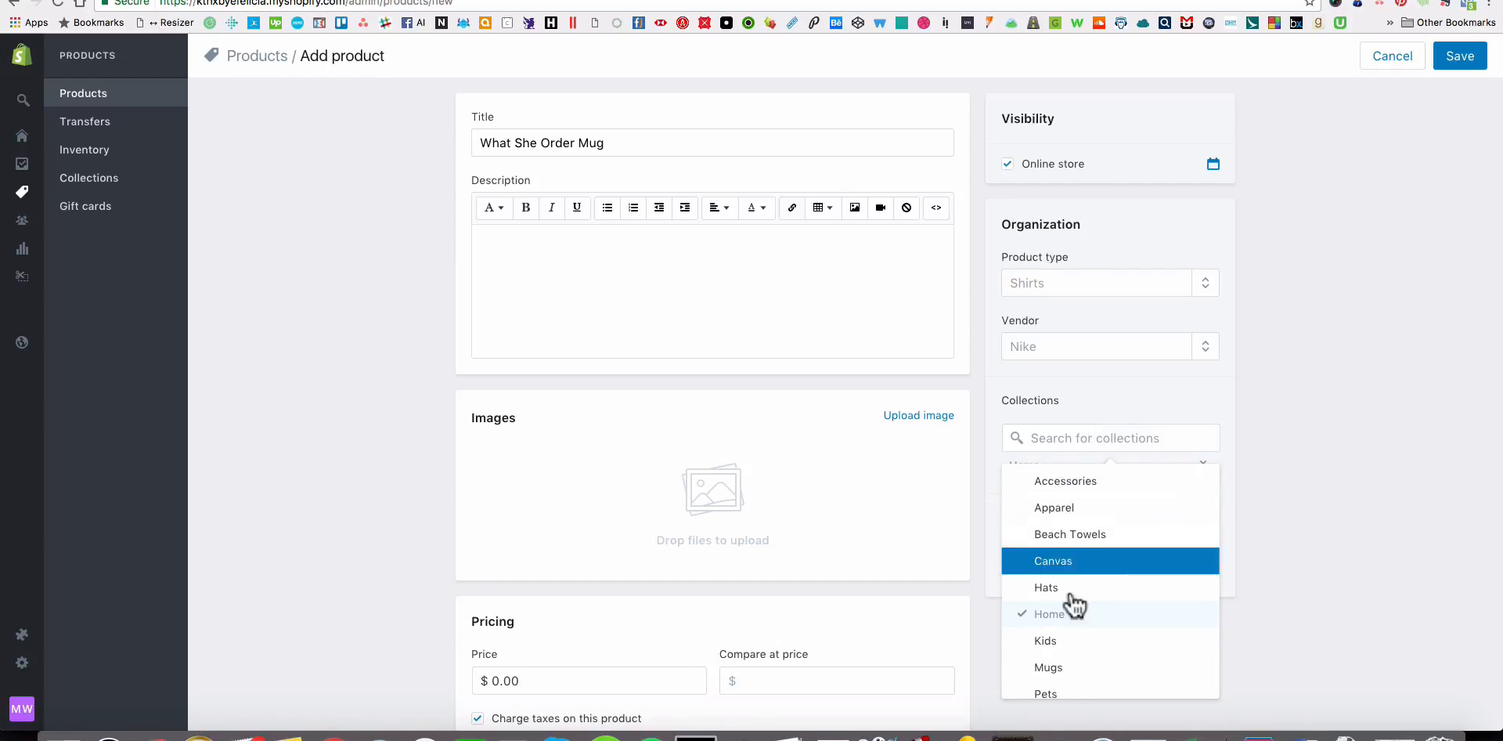
scroll(1074, 611, "down", 3)
left_click(1053, 567)
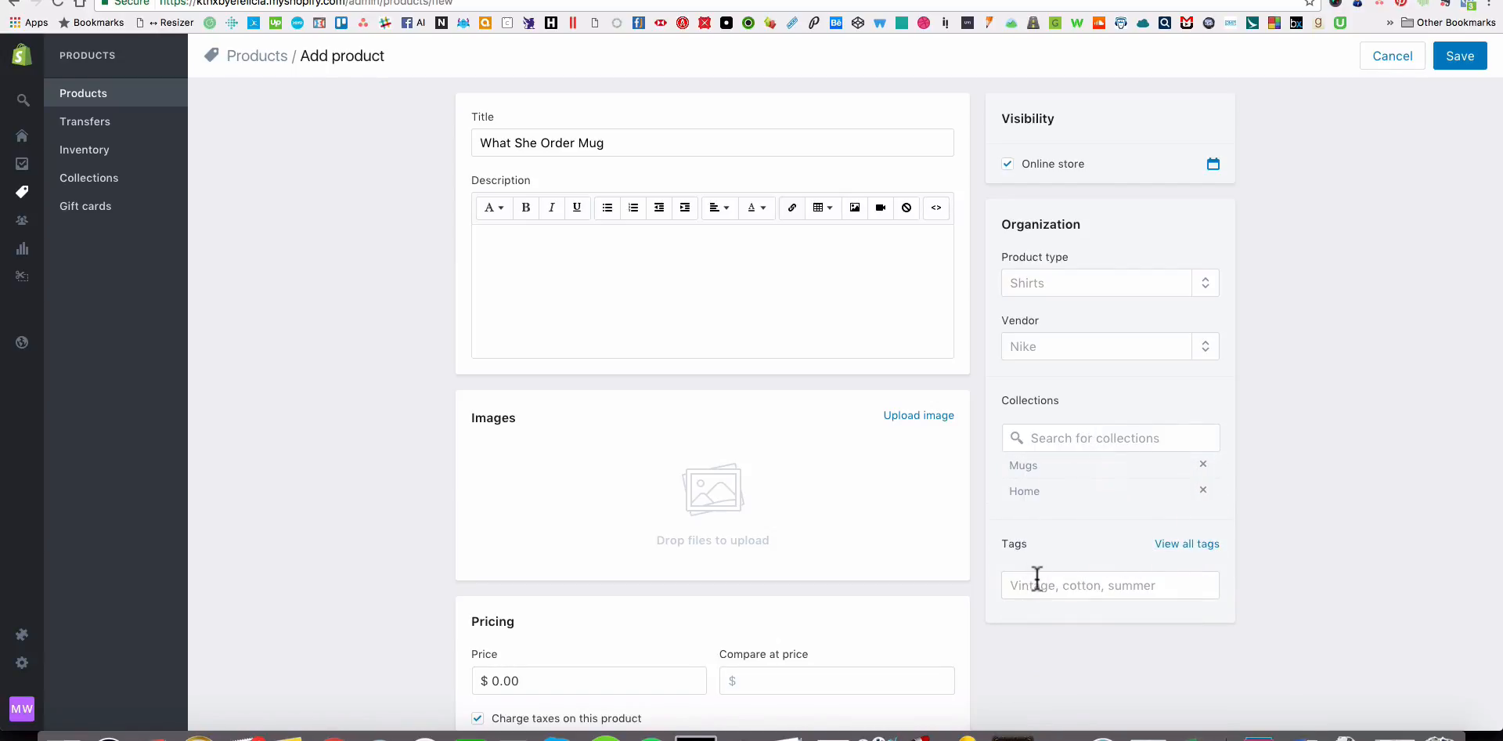
Tag the mug product with Funny, Pop Culture and MUSIC.
left_click(1037, 583)
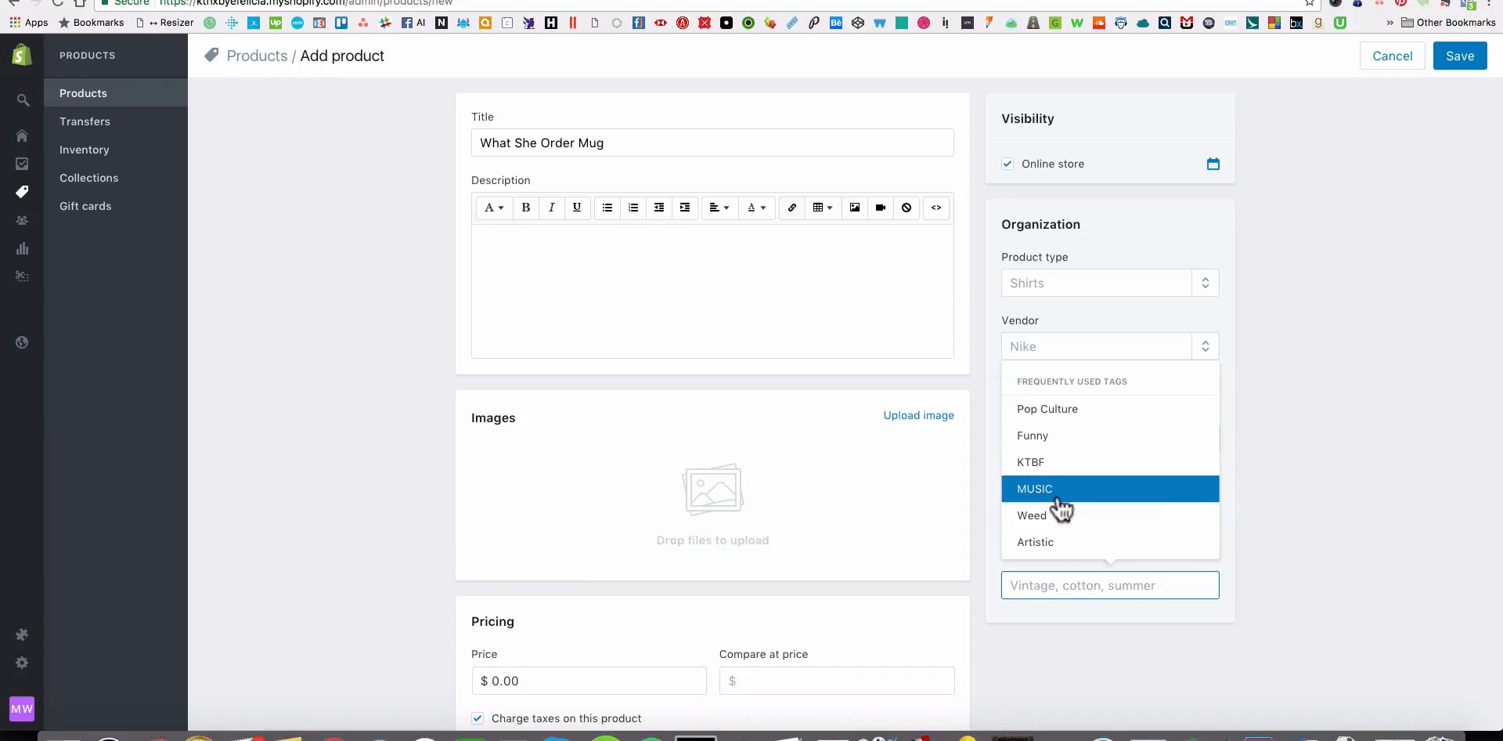
left_click(1080, 435)
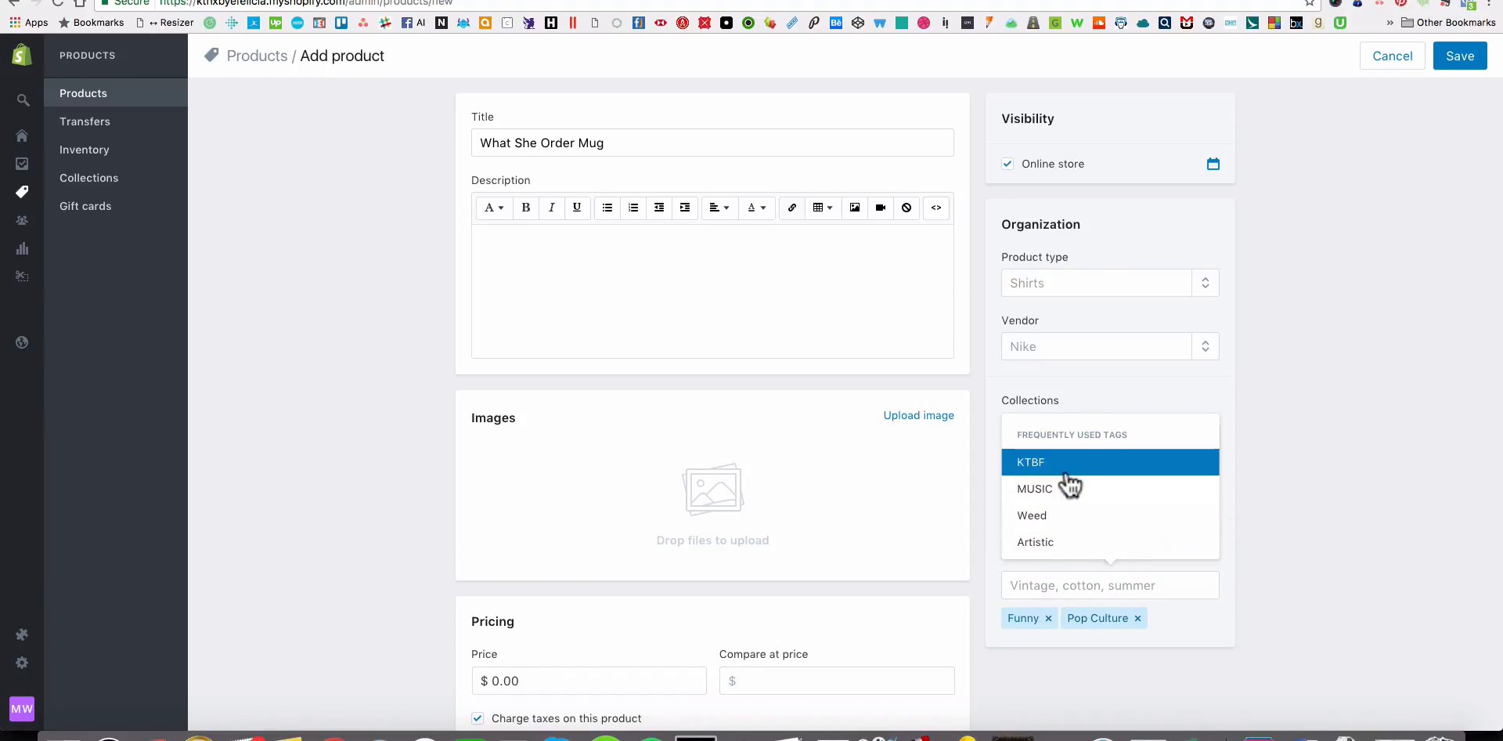
left_click(1070, 489)
left_click(1309, 599)
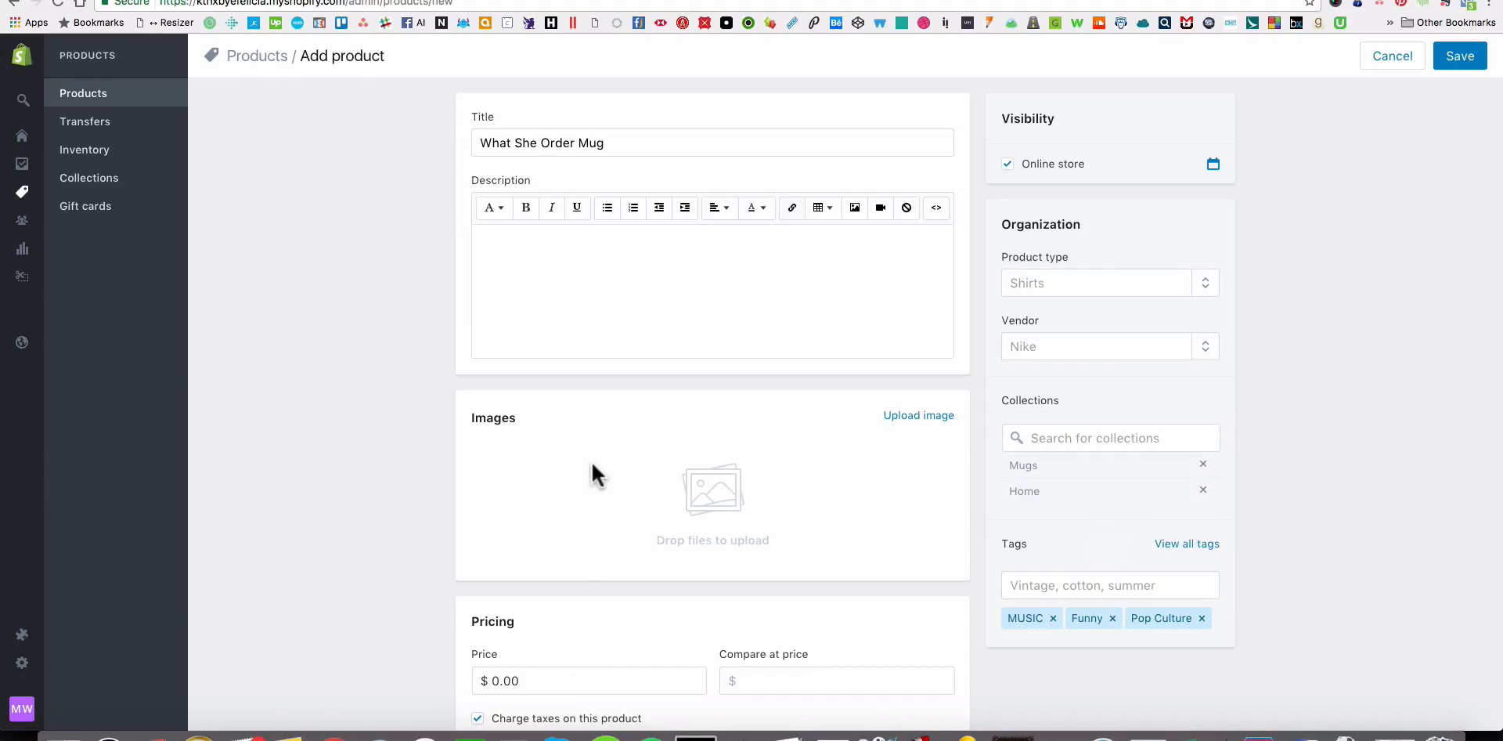
Preview the mockups in Finder and upload the front-view, Handle-on-Left and Handle-on-Right images to the product.
key("super+Tab")
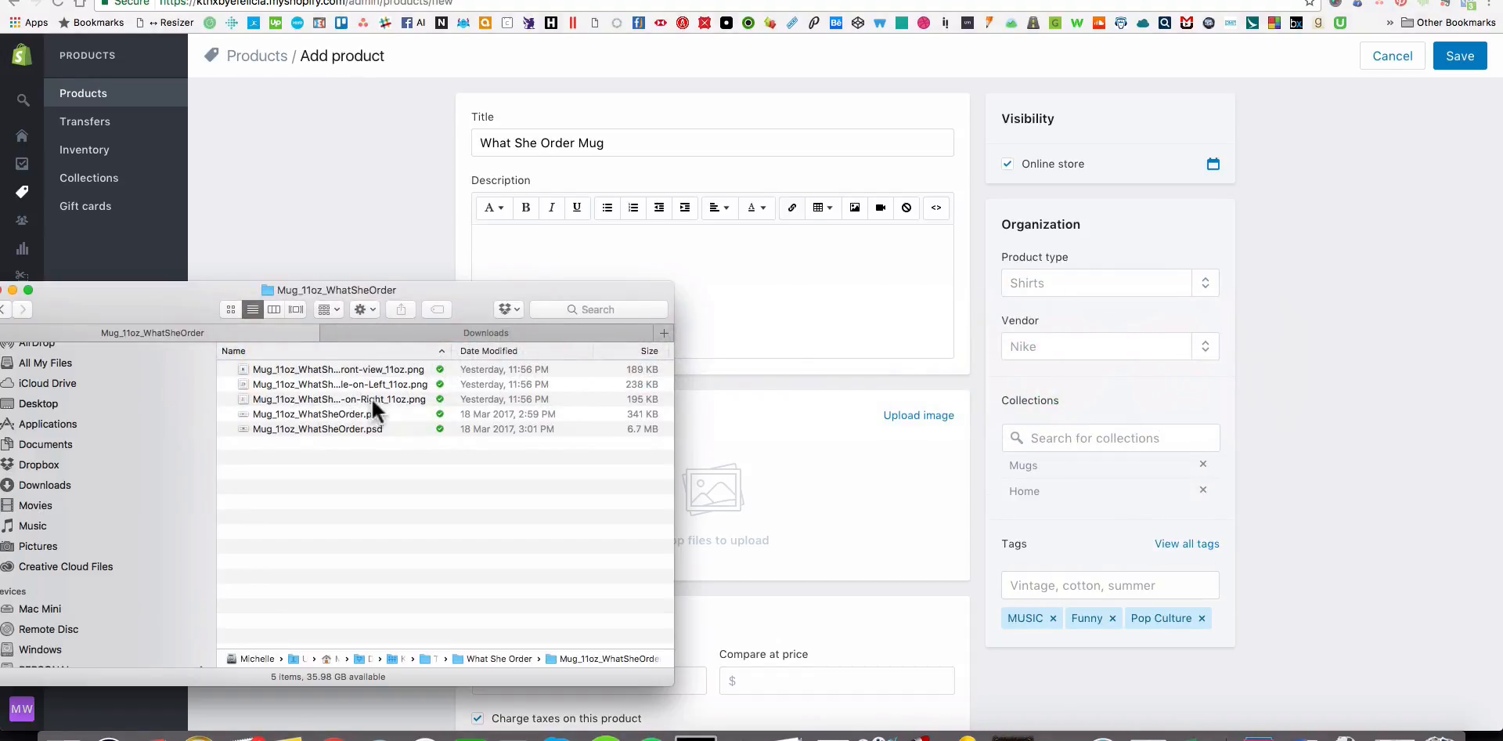
left_click(411, 368)
key("space")
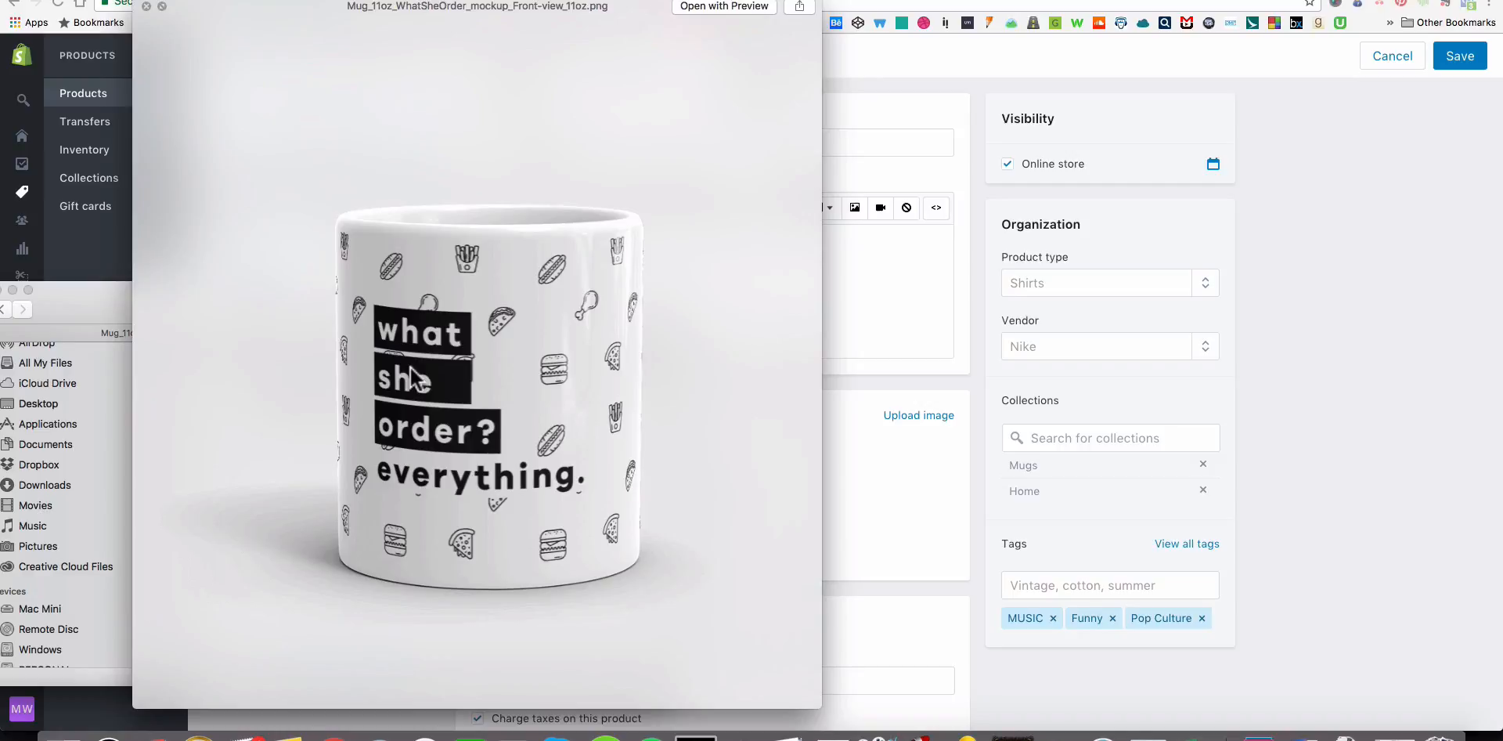
key("Down")
key("Down")
key("space")
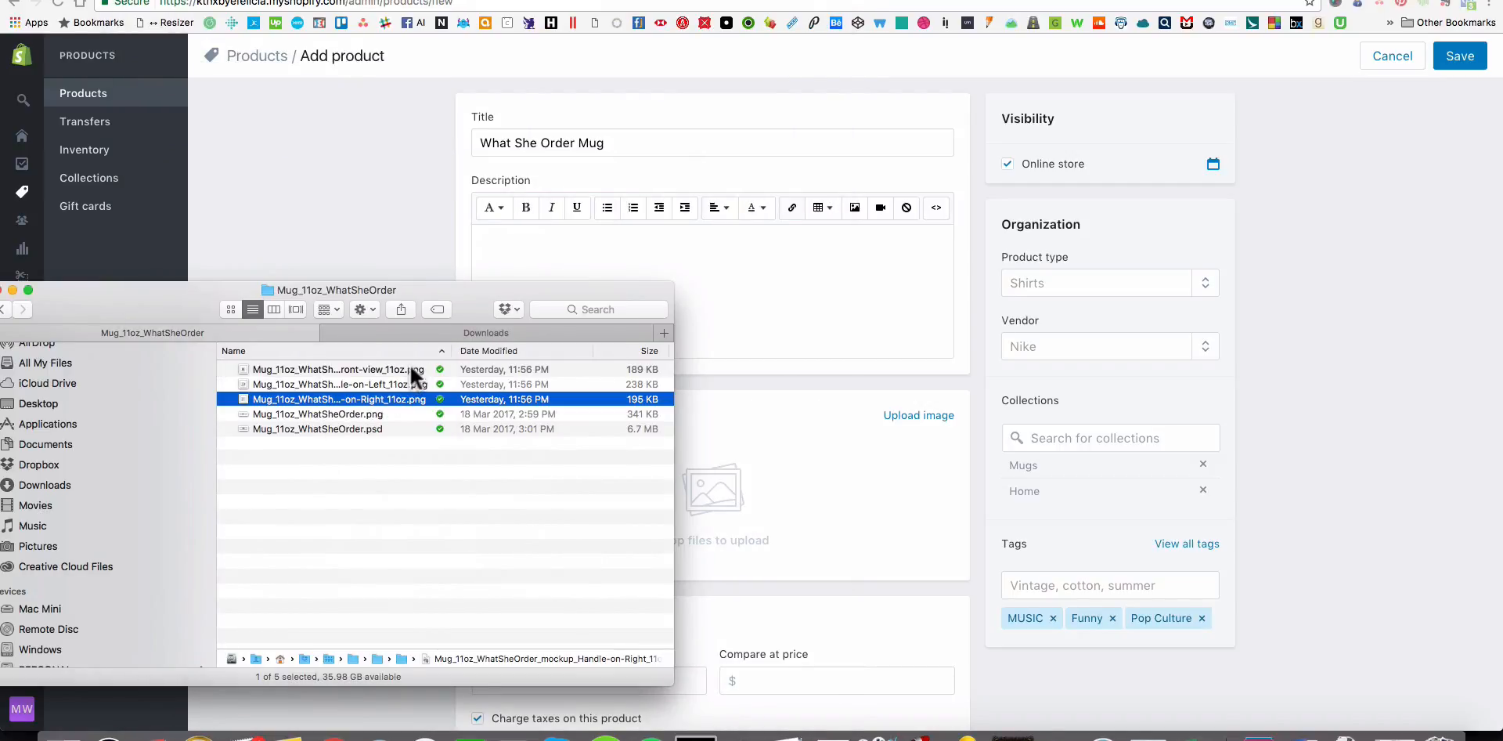
key("Up")
key("Up")
left_click(396, 399, "shift")
left_click_drag(396, 399, 932, 446)
left_click(368, 274)
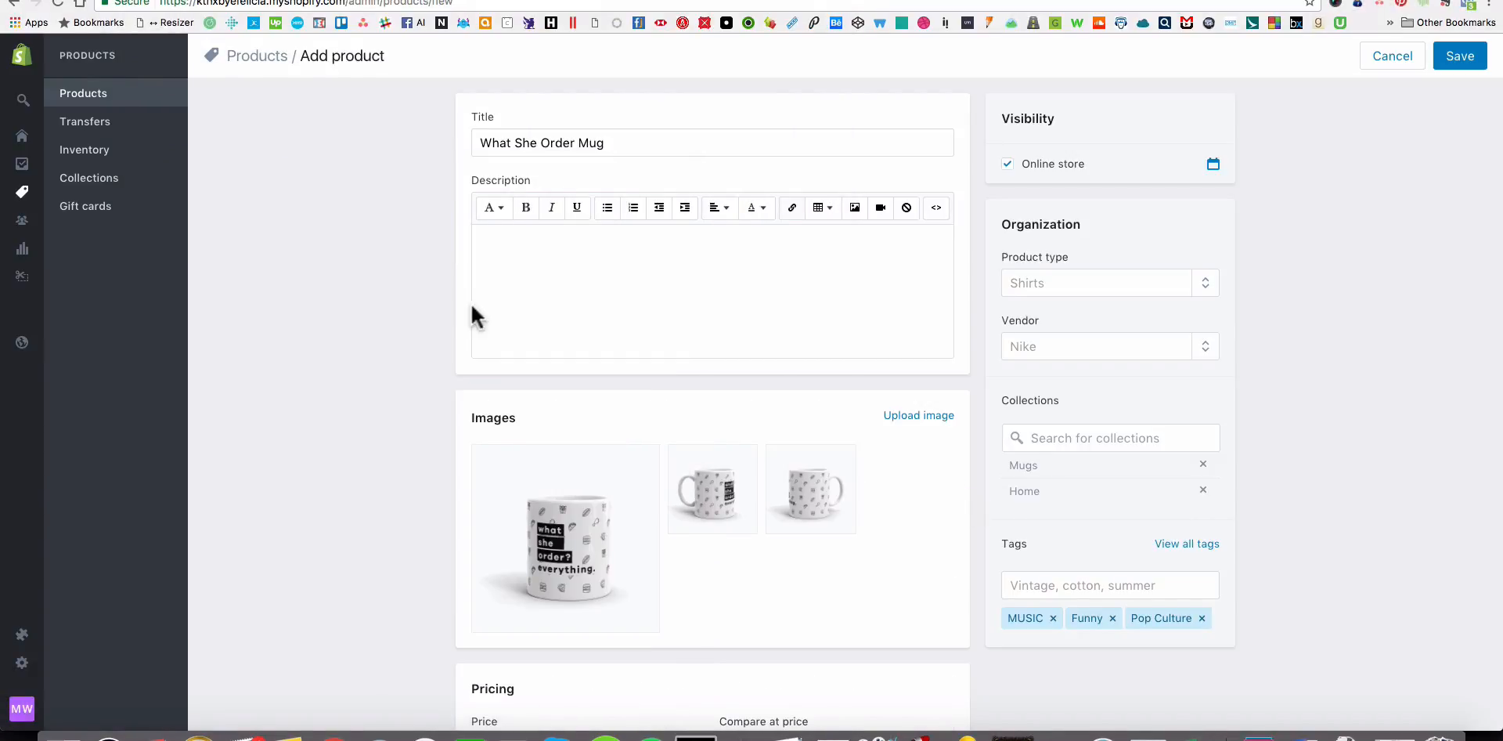
Set the What She Order Mug's price to $14.
scroll(462, 313, "down", 3)
scroll(457, 313, "down", 3)
left_click(522, 276)
double_click(509, 276)
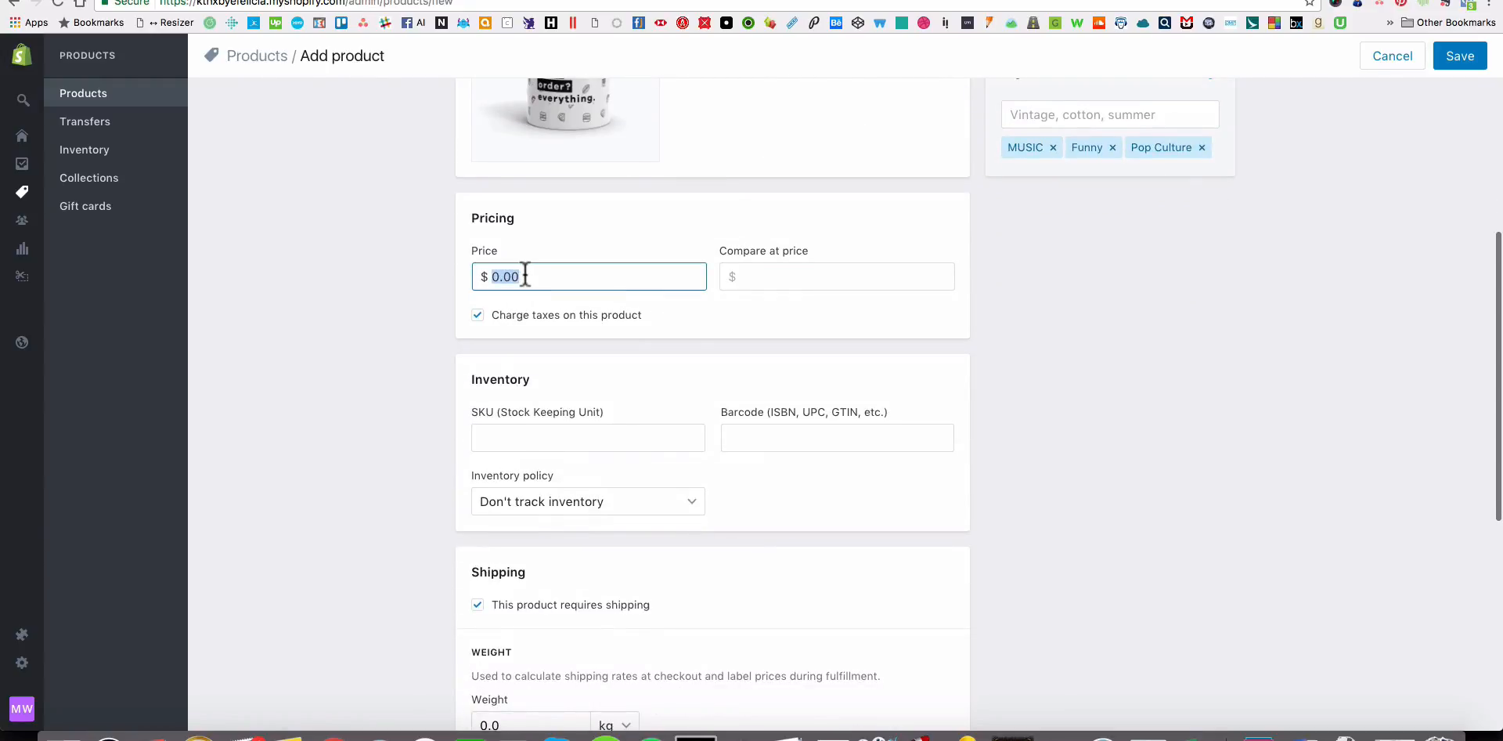
type("14.95")
key("Tab")
Open the product's website SEO details for editing and review the product's entries from the title down.
scroll(627, 287, "down", 10)
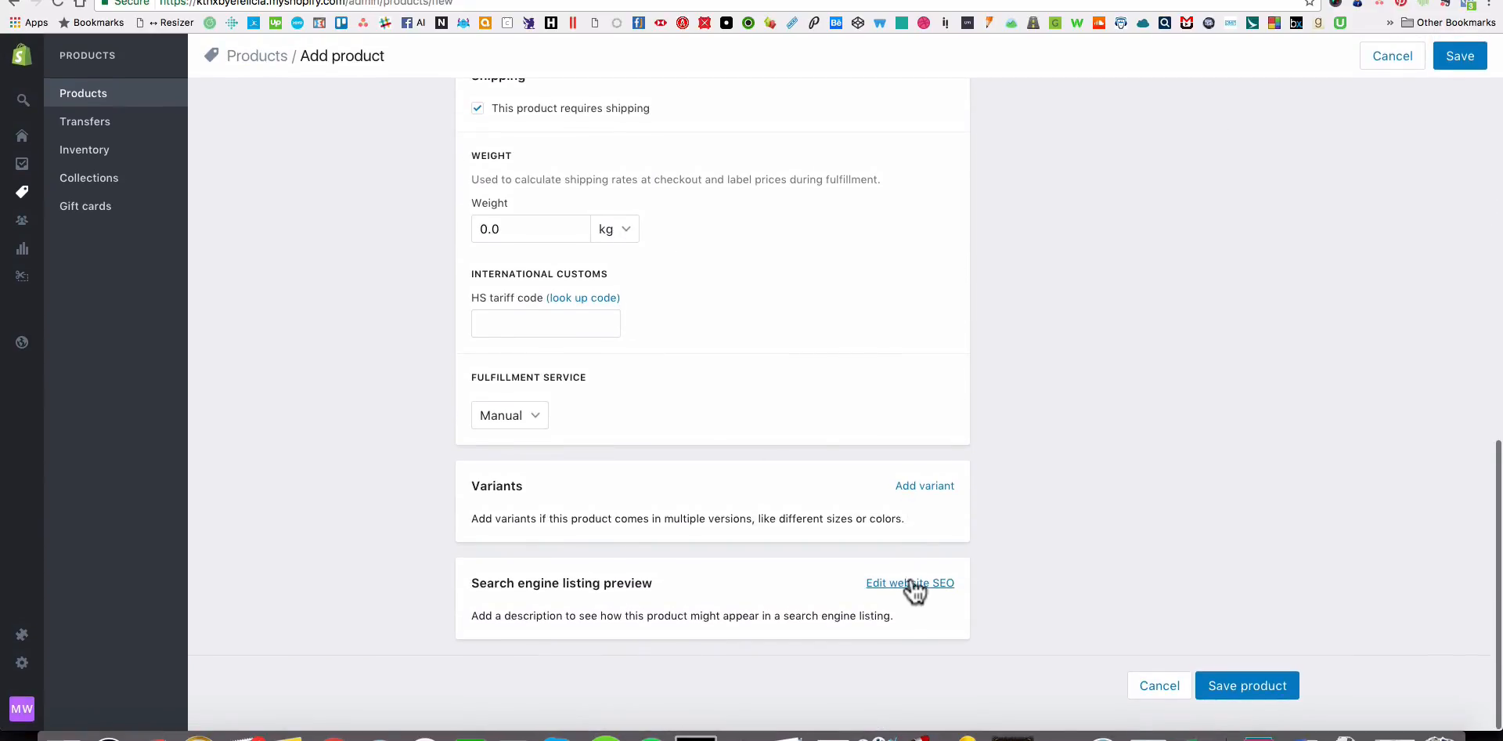
left_click(908, 580)
scroll(1130, 560, "down", 3)
scroll(1124, 560, "up", 20)
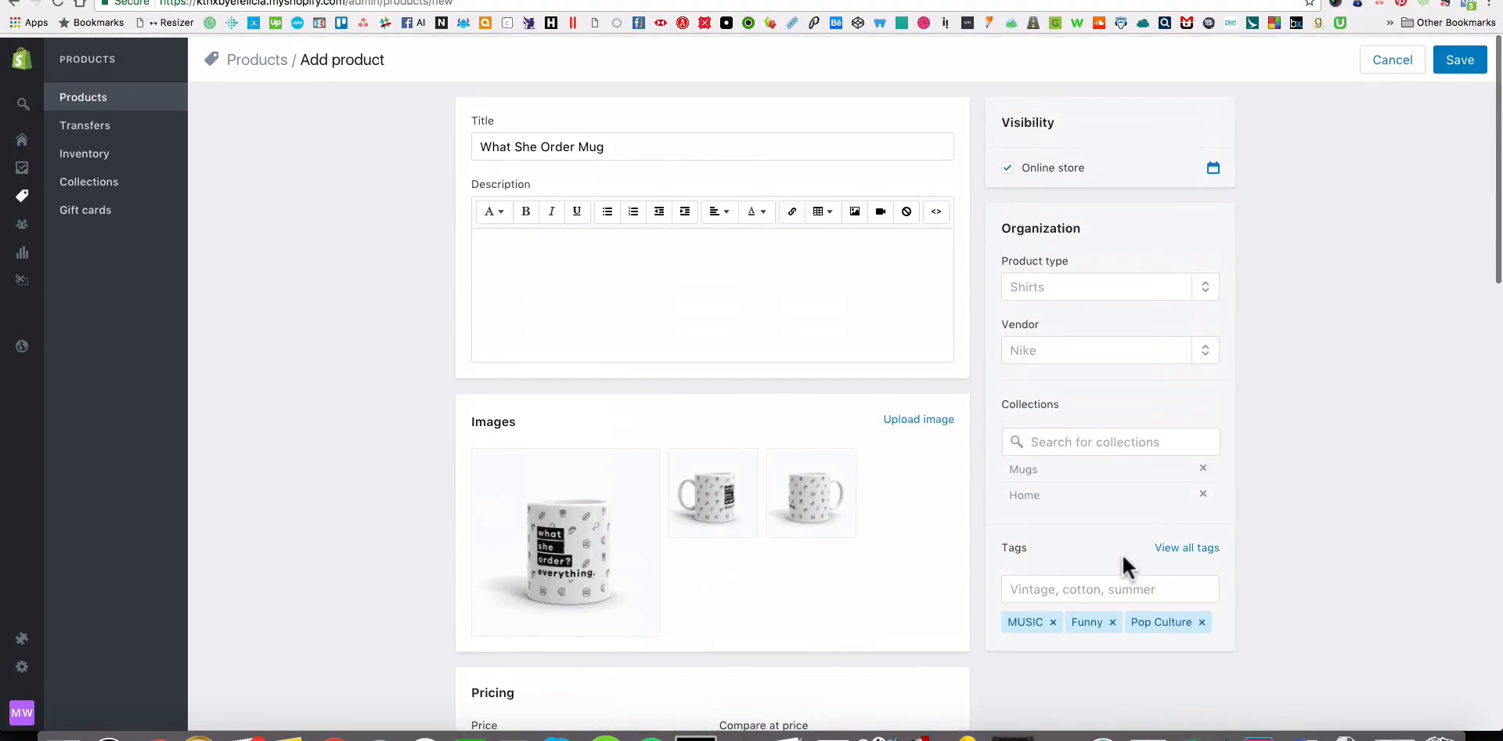
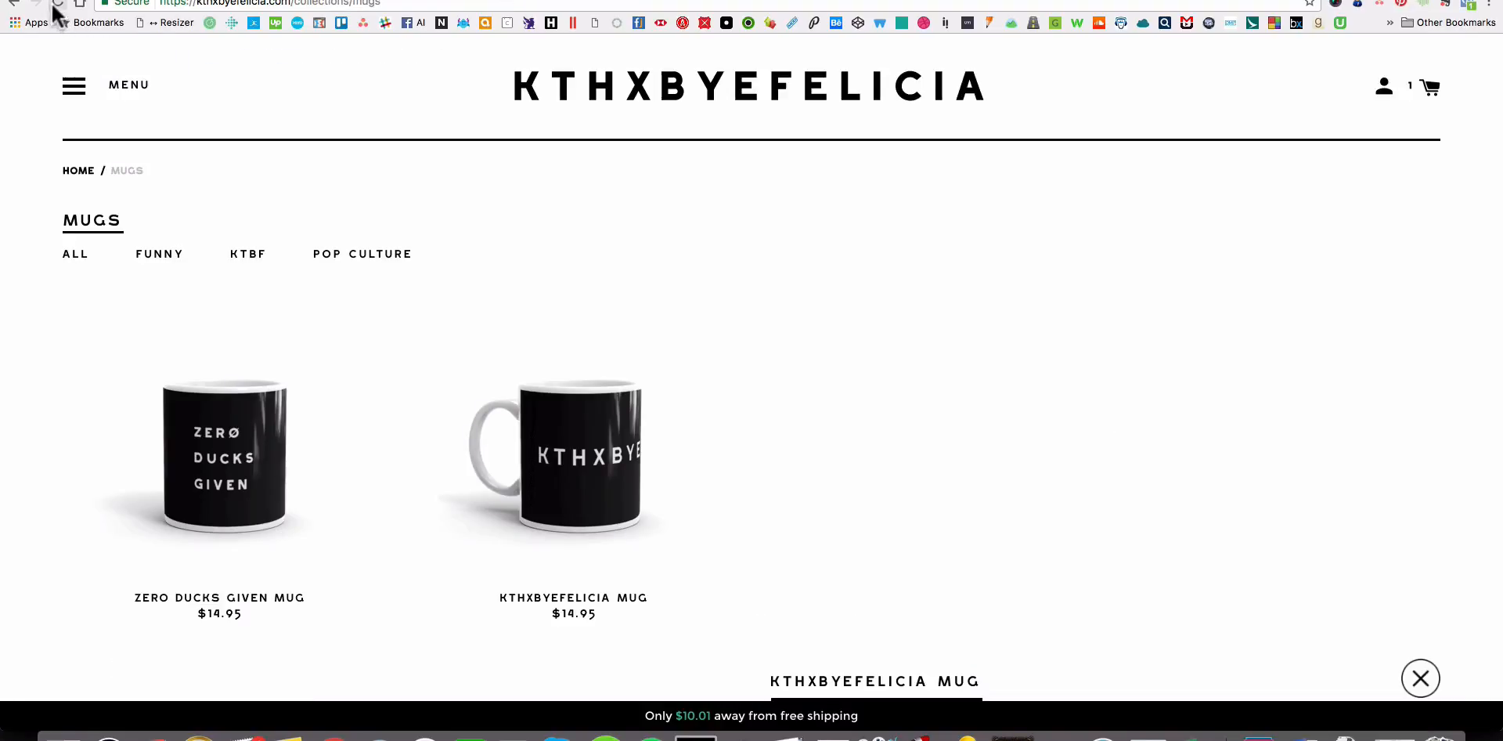
Reload the storefront's Mugs collection page and inspect the What She Order and Cannabliss mug details.
left_click(57, 4)
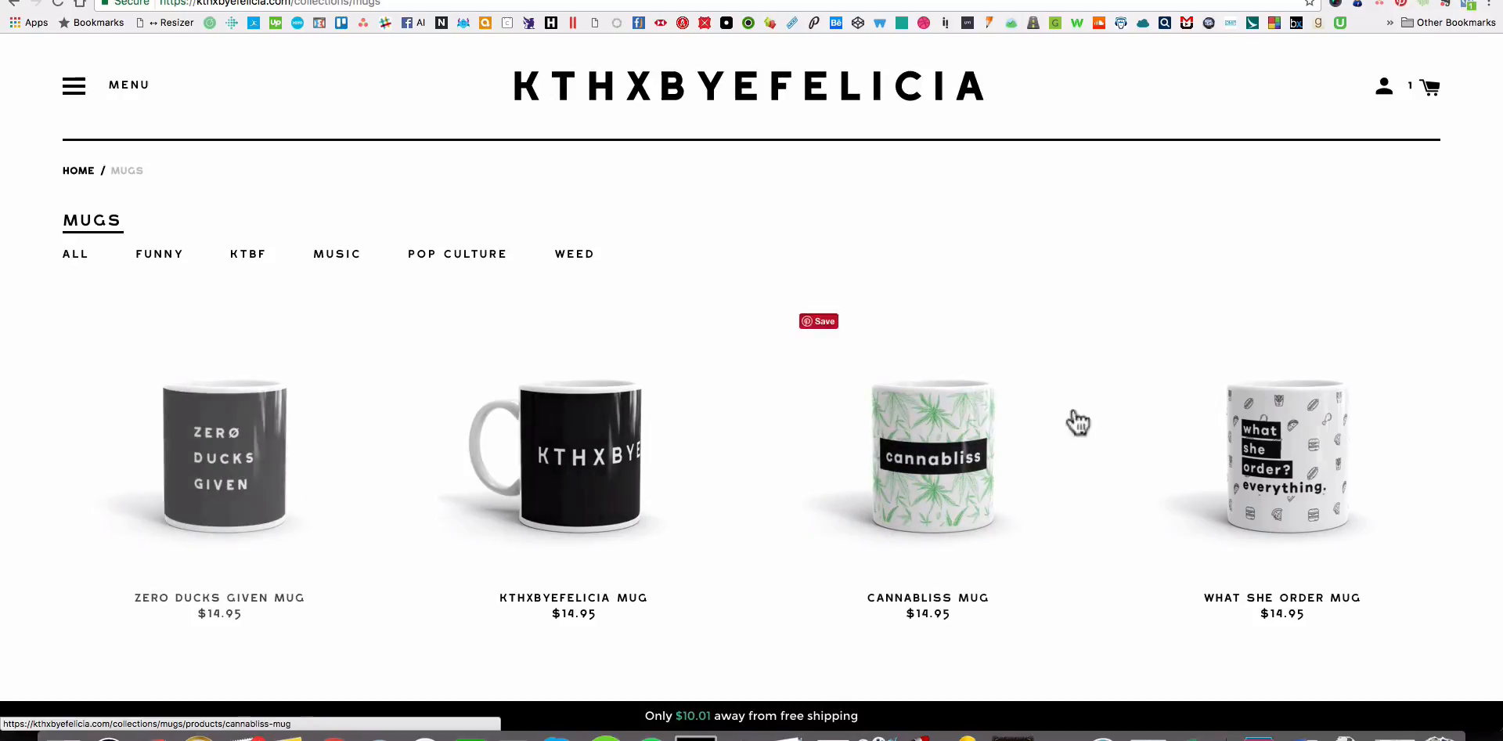
left_click(1318, 486)
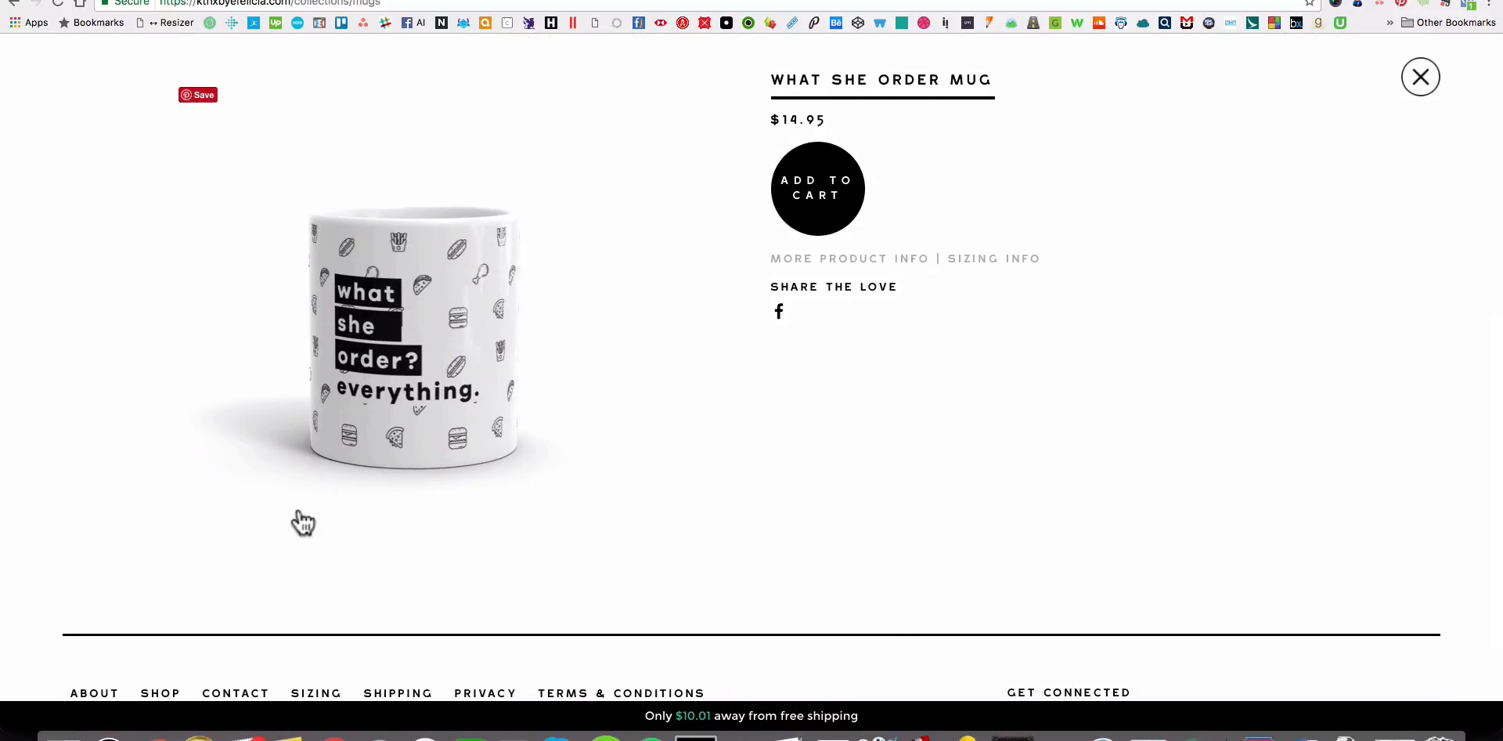
scroll(556, 576, "up", 2)
scroll(556, 583, "down", 3)
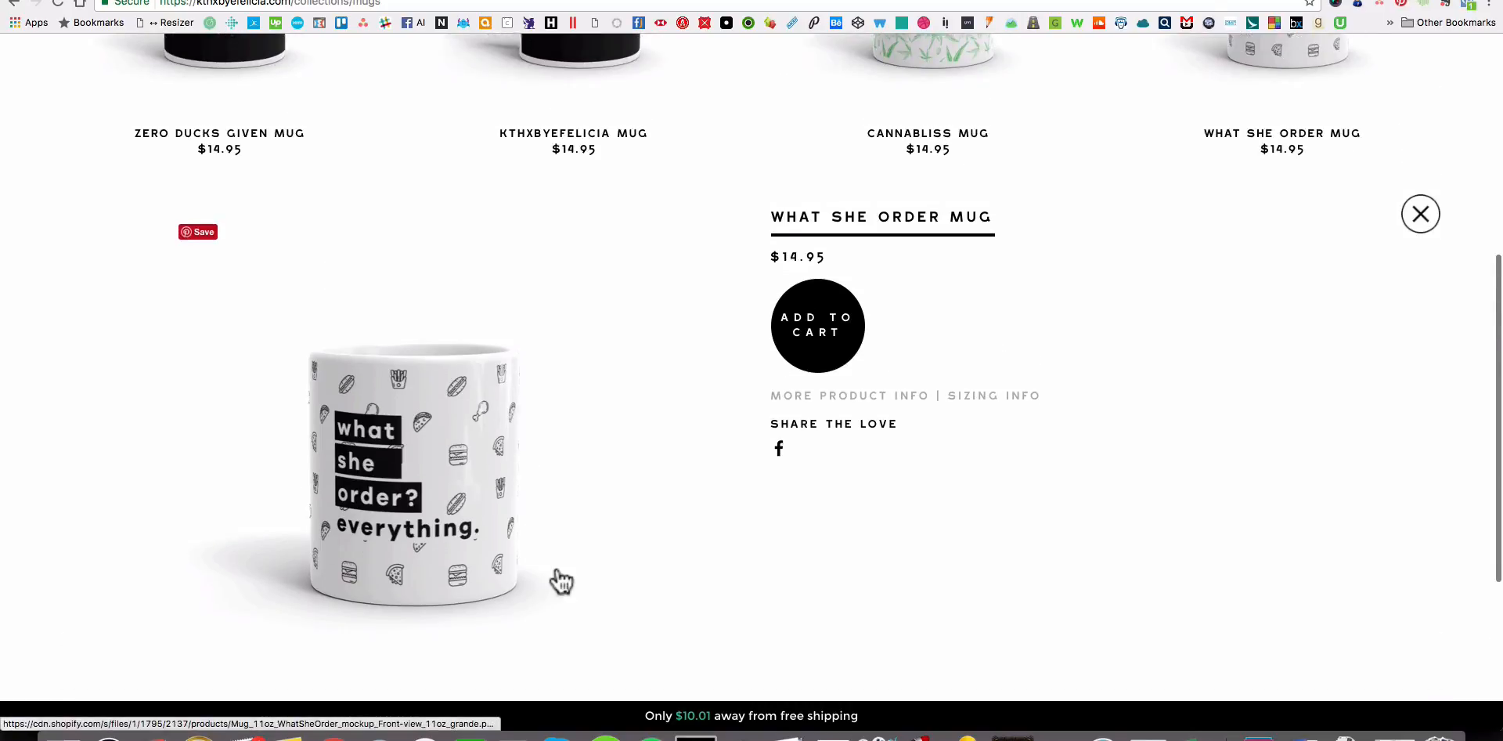
scroll(912, 440, "up", 3)
left_click(942, 74)
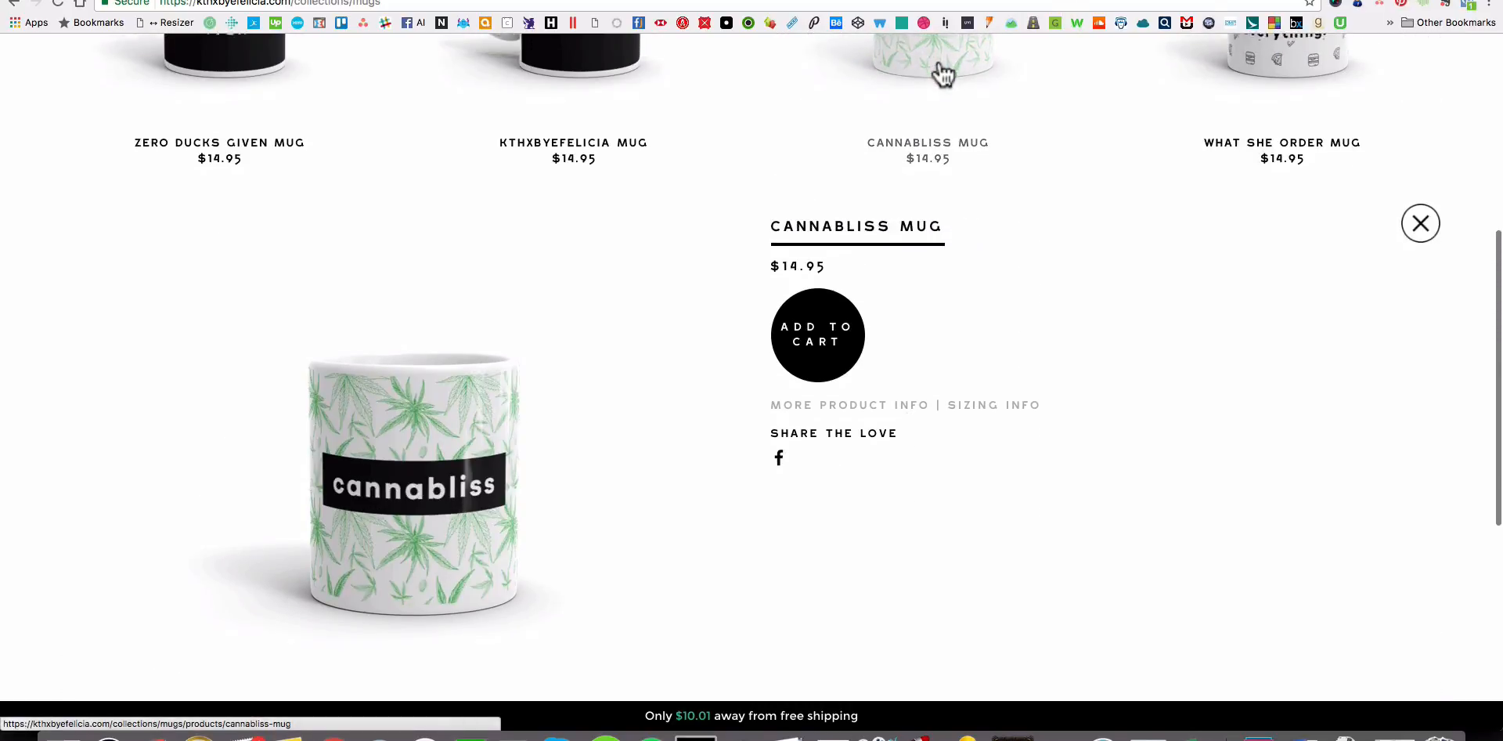
scroll(523, 553, "up", 5)
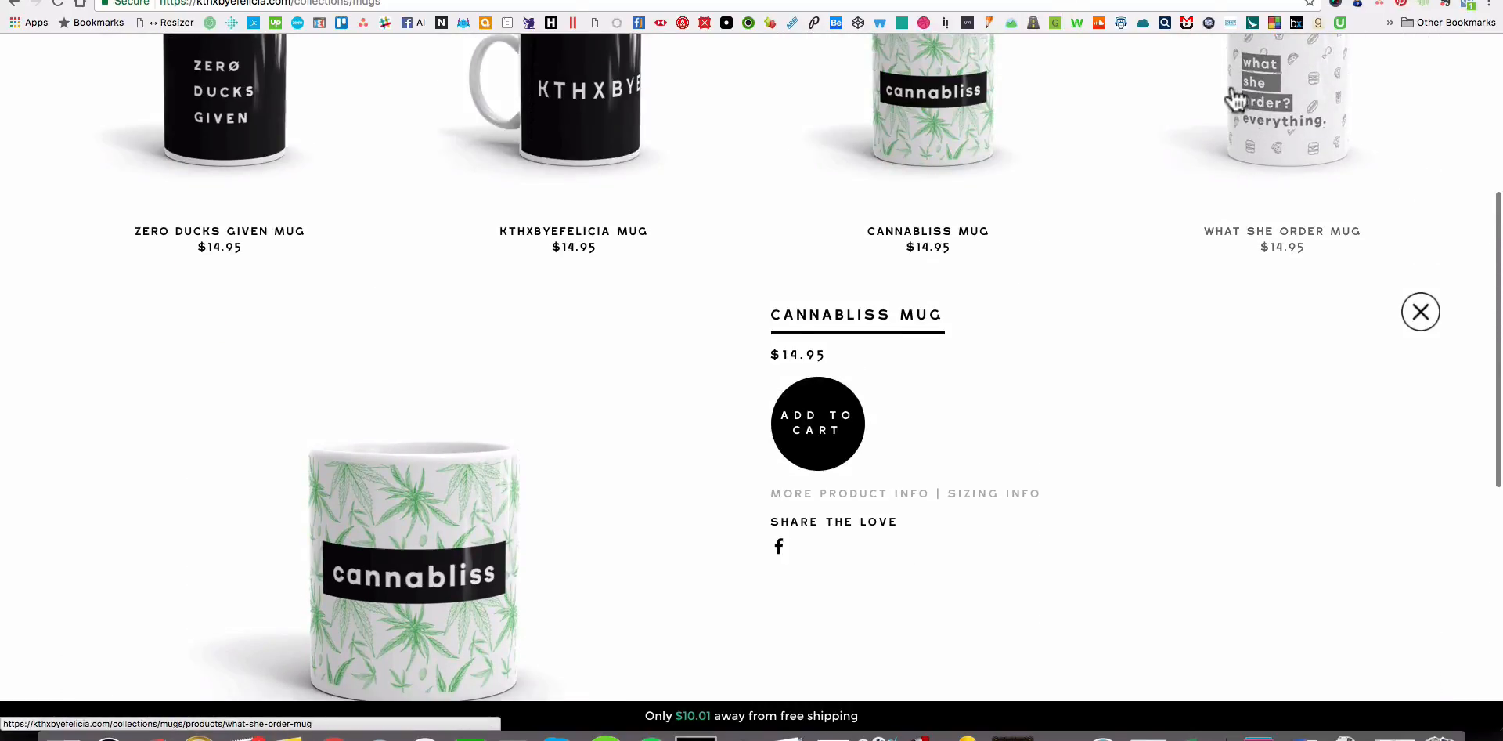
left_click(1229, 101)
Reload the Mugs collection again, check the What She Order Mug's images, and close its product details.
left_click(61, 1)
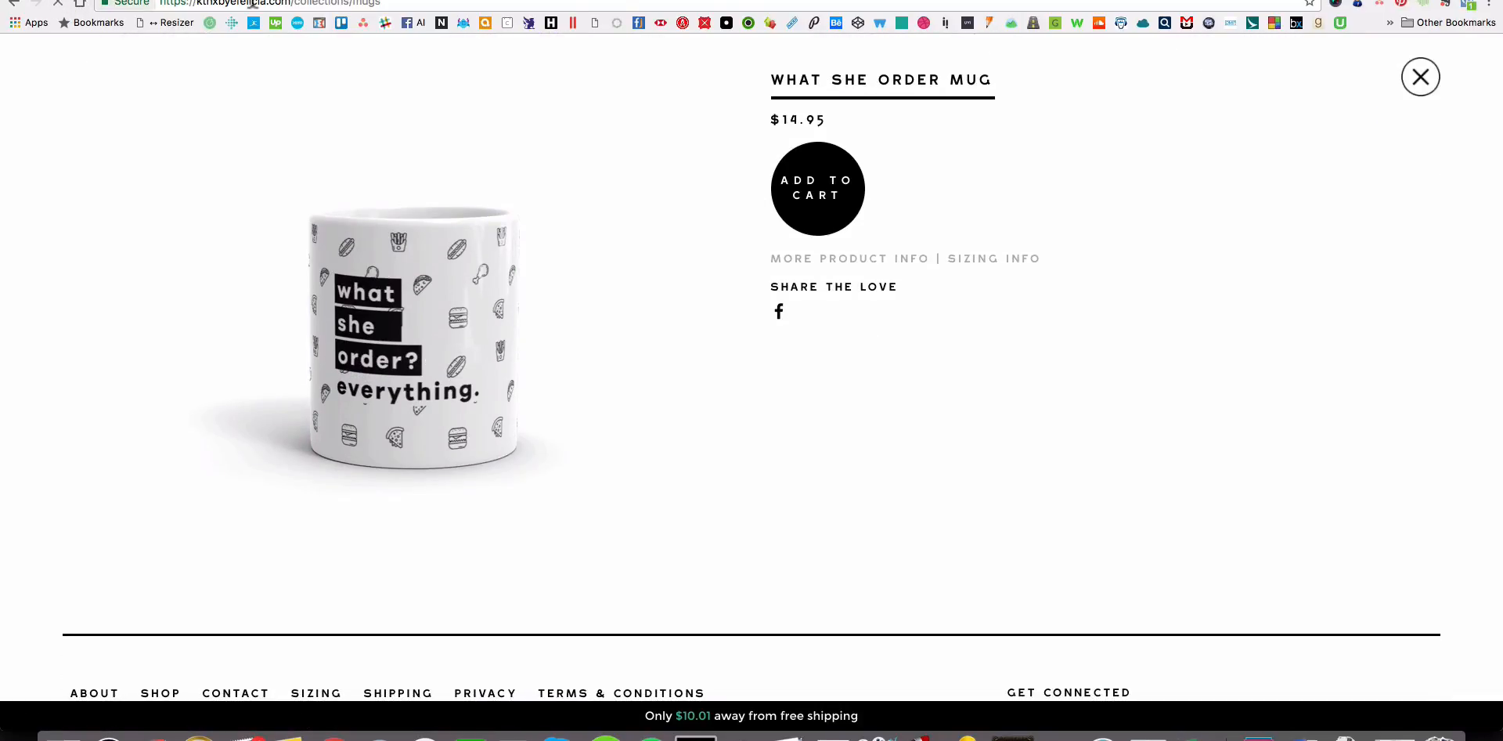
key("ctrl+Tab")
key("super+r")
scroll(1158, 344, "down", 4)
left_click(1294, 246)
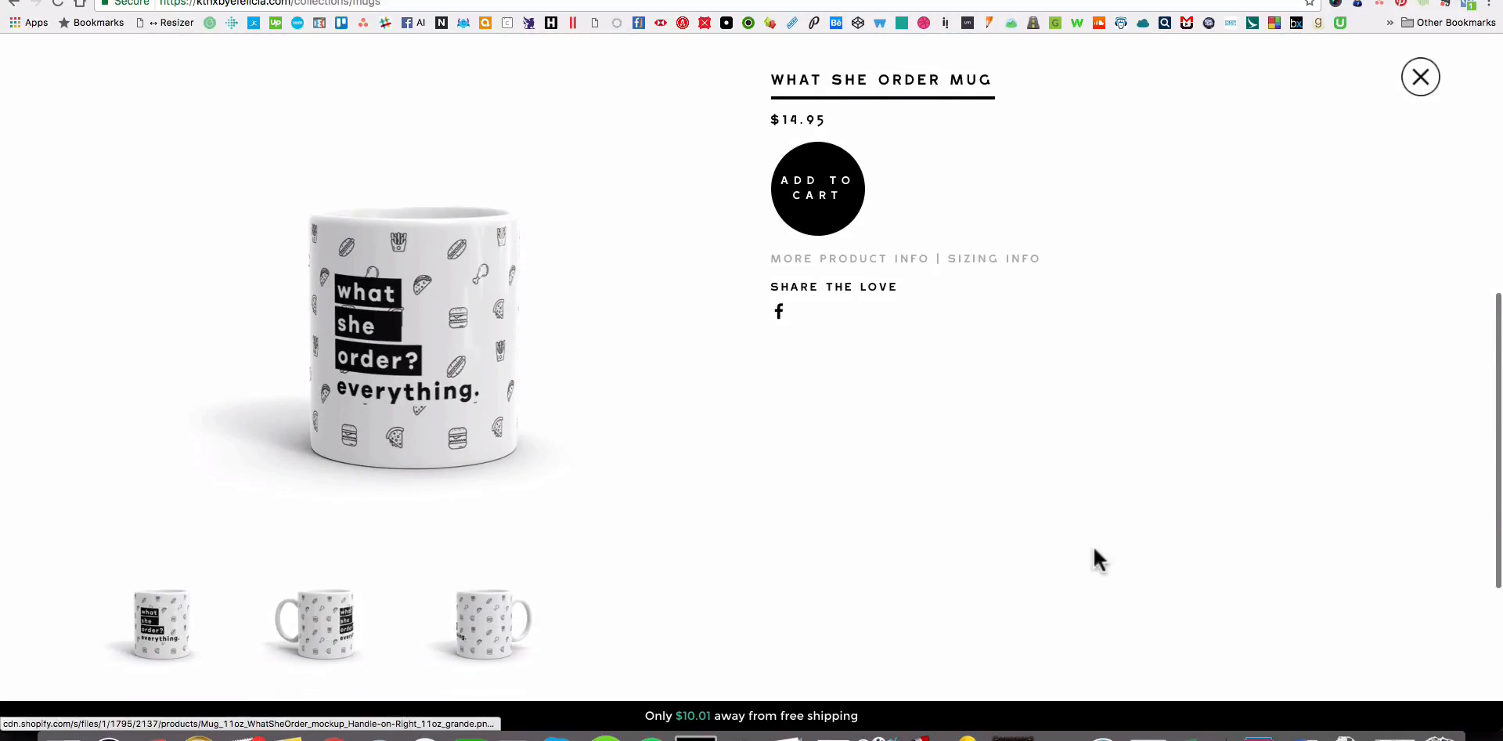
scroll(1362, 328, "up", 3)
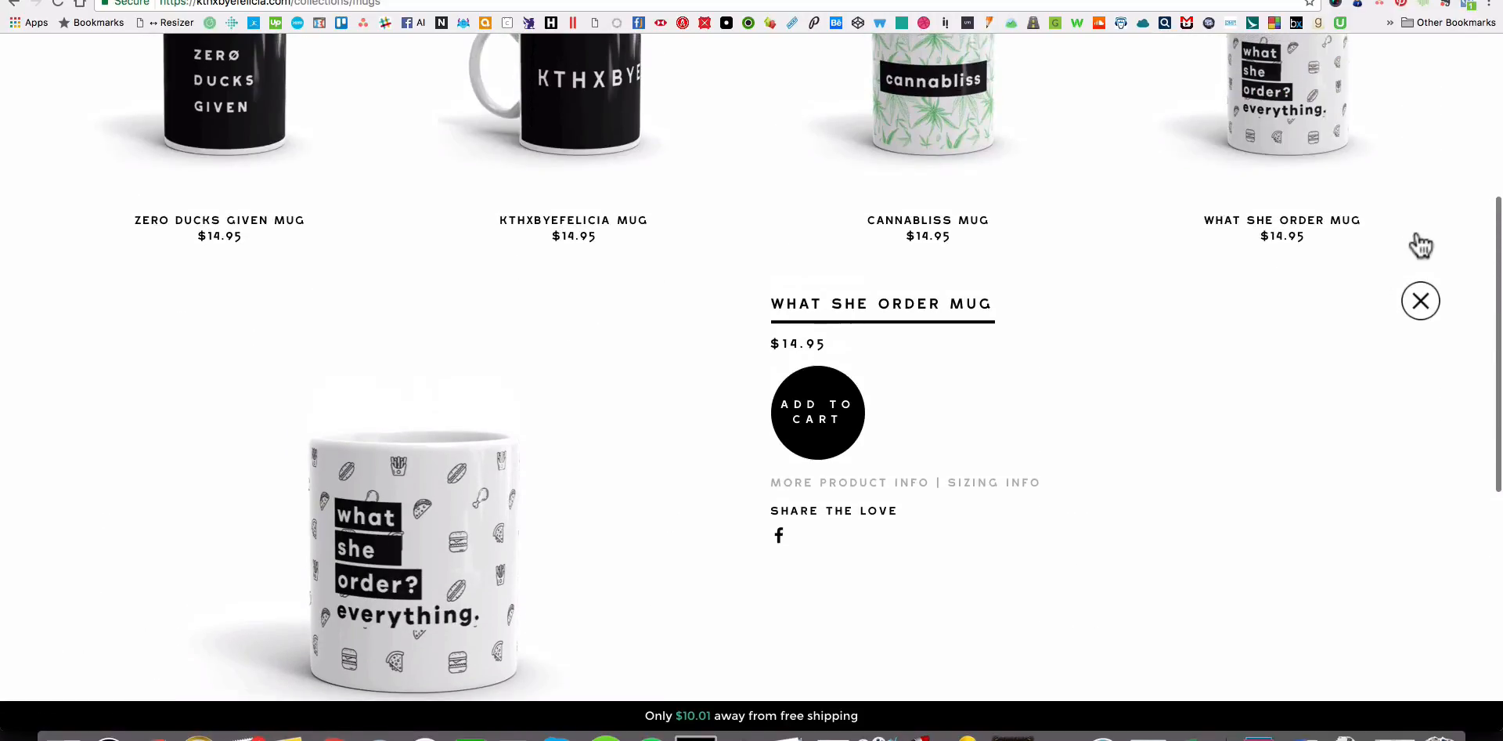
left_click(1420, 307)
scroll(1425, 387, "up", 2)
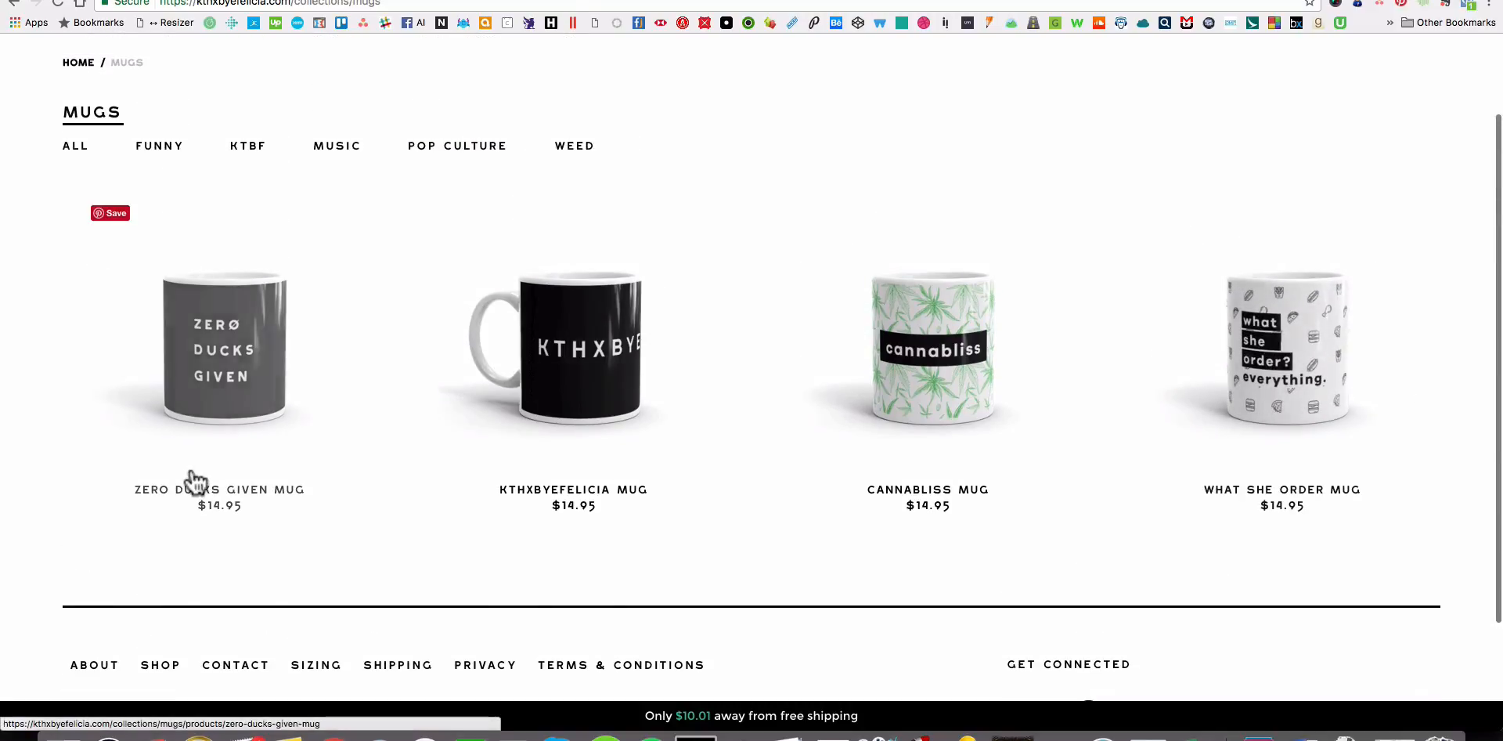
Switch to Finder and go back to the Tshirt Design folder to browse the available designs.
left_click(63, 736)
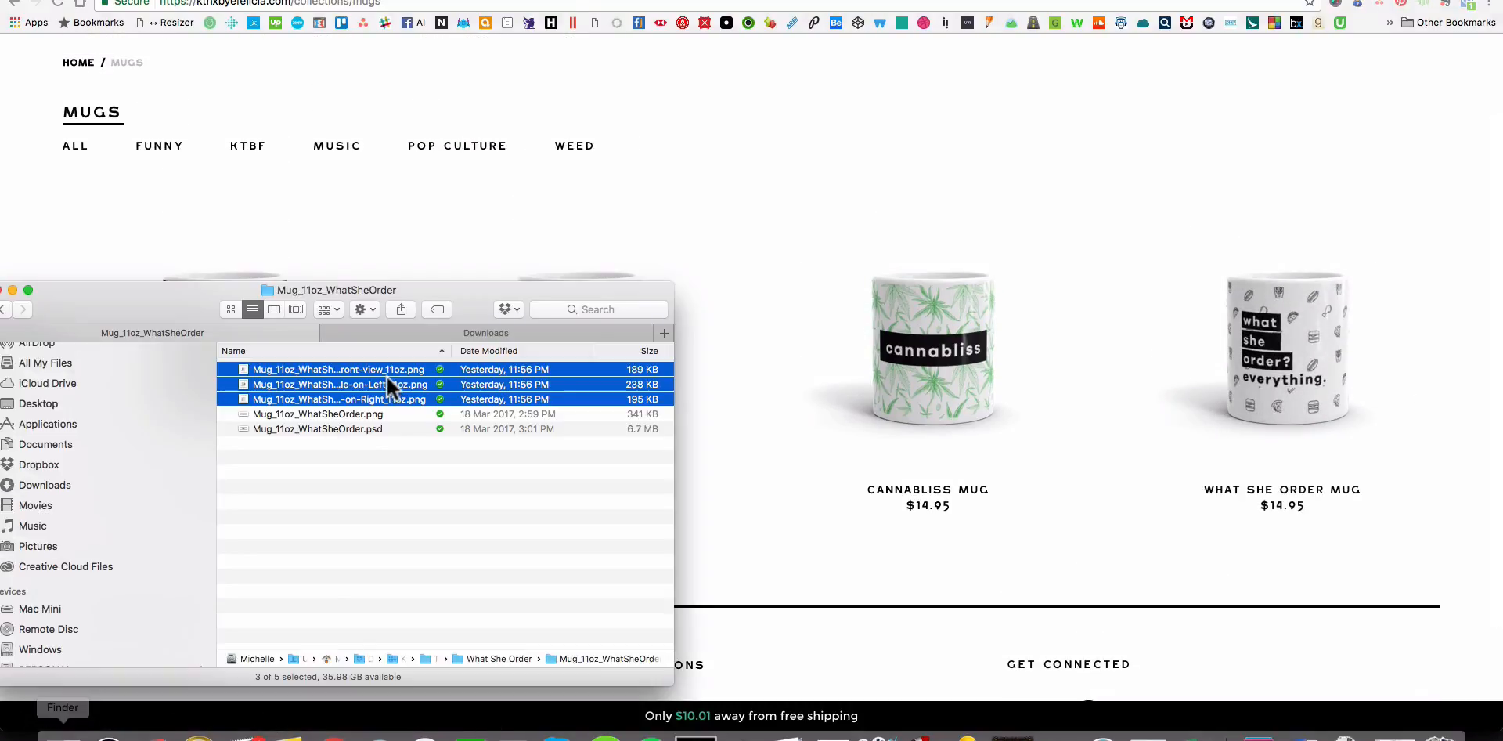
left_click(3, 309)
left_click(5, 310)
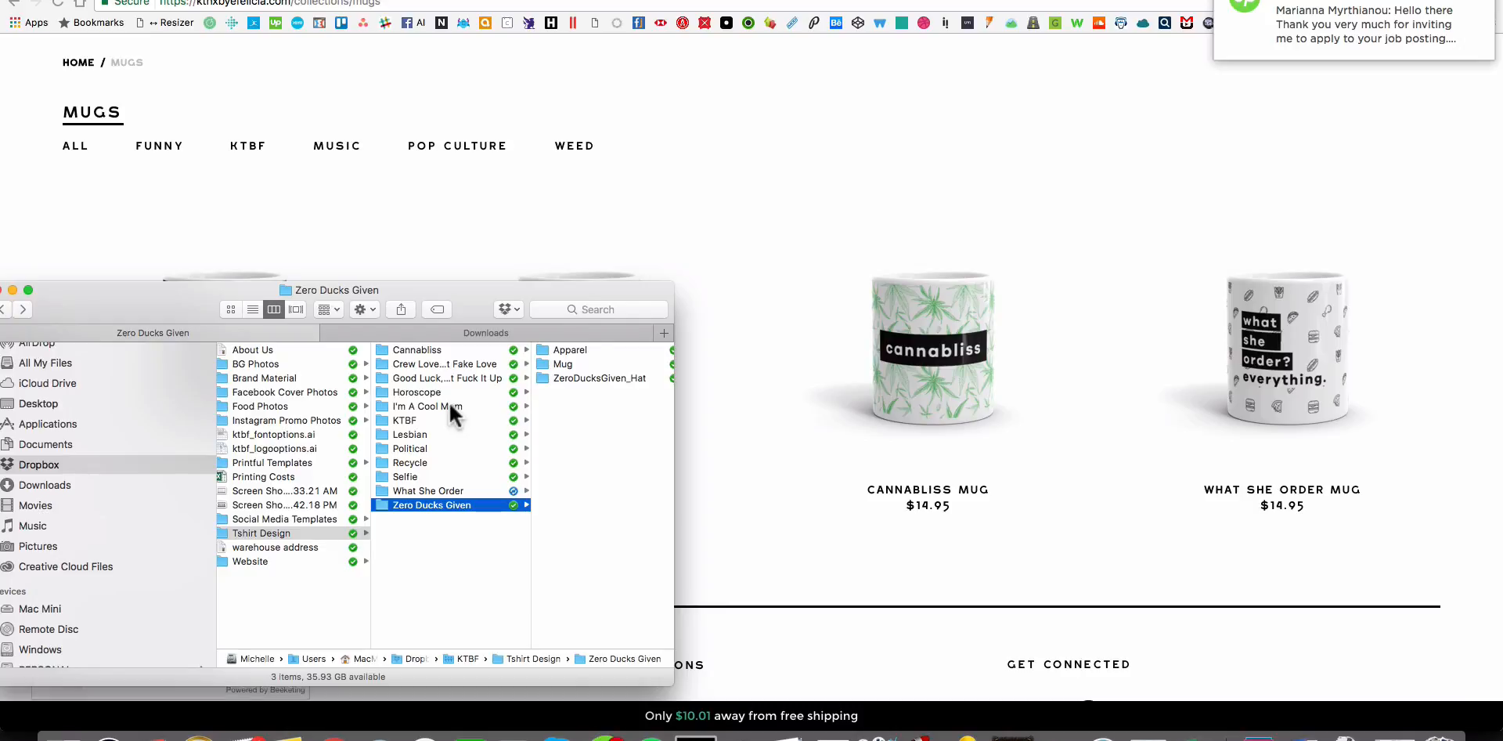
left_click(1479, 4)
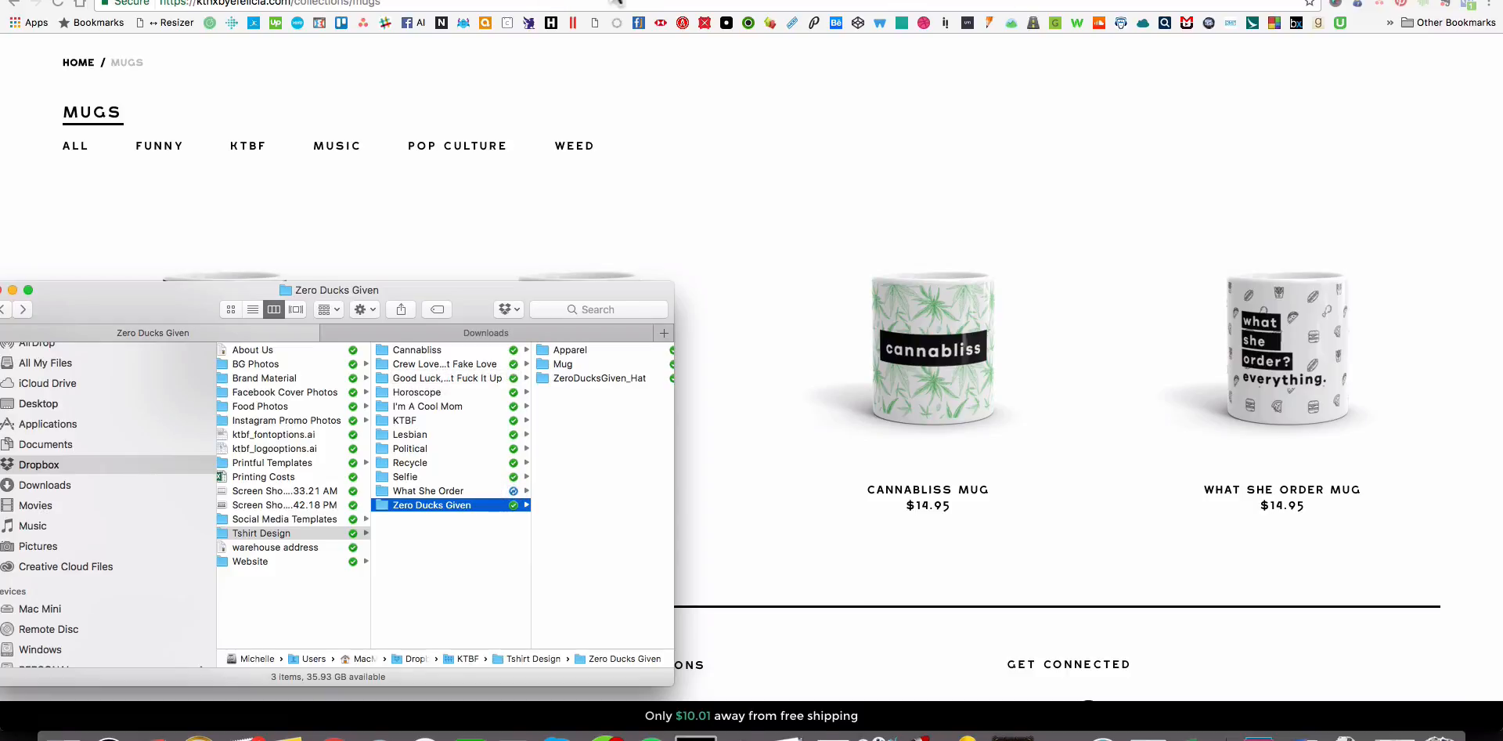
Start another new product in the Shopify admin and open the KTBF_Hat folder inside the KTBF designs in Finder.
left_click(631, 0)
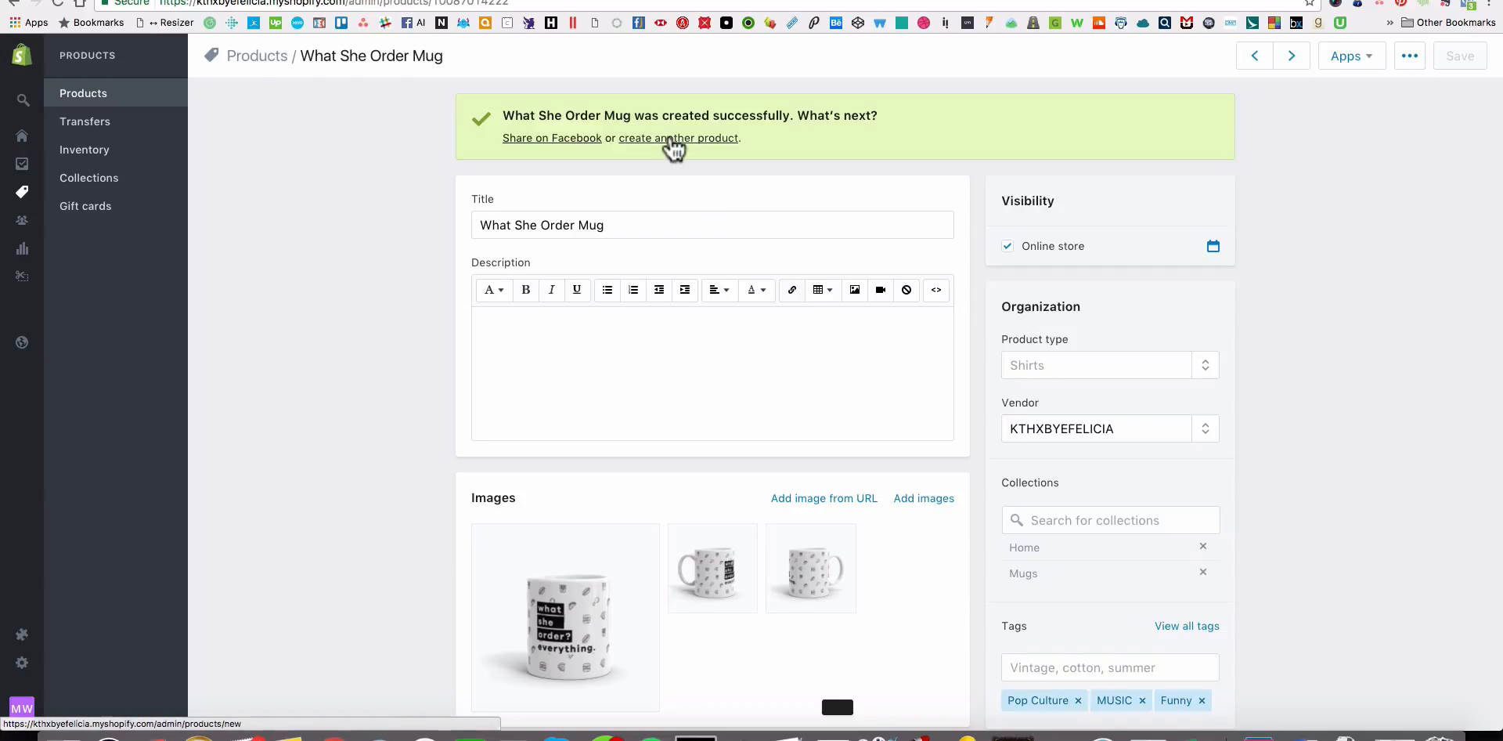
left_click(674, 140)
left_click(63, 736)
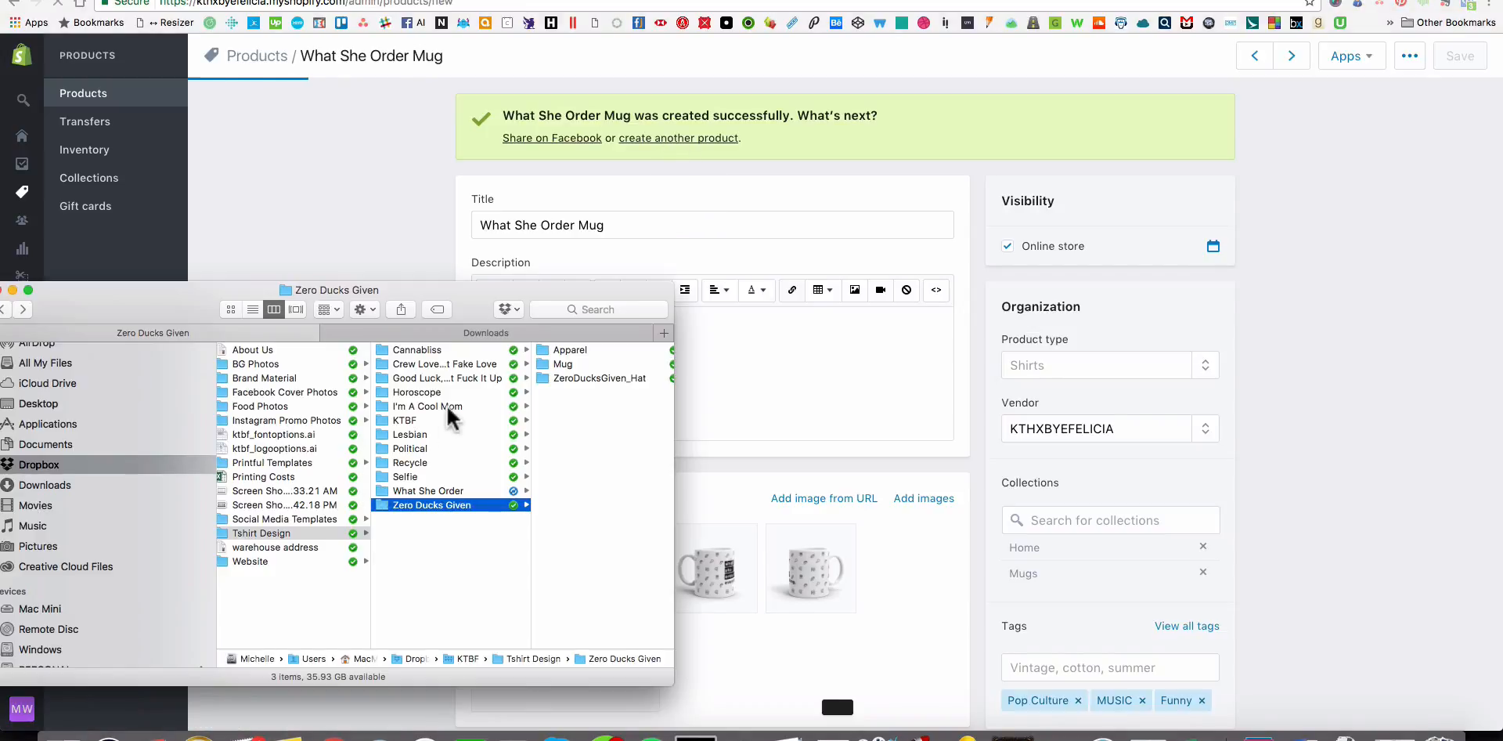
left_click(445, 350)
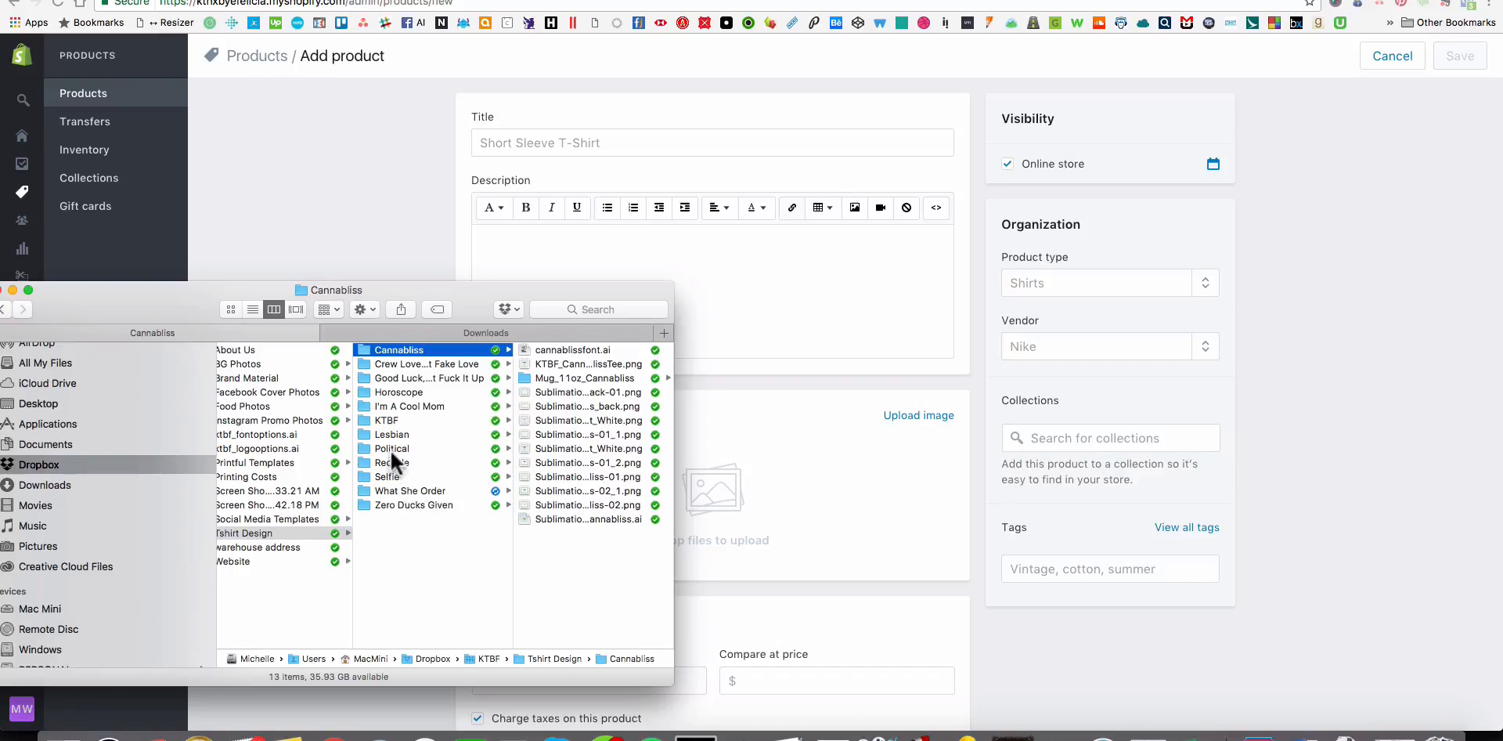
left_click(393, 420)
left_click(595, 490)
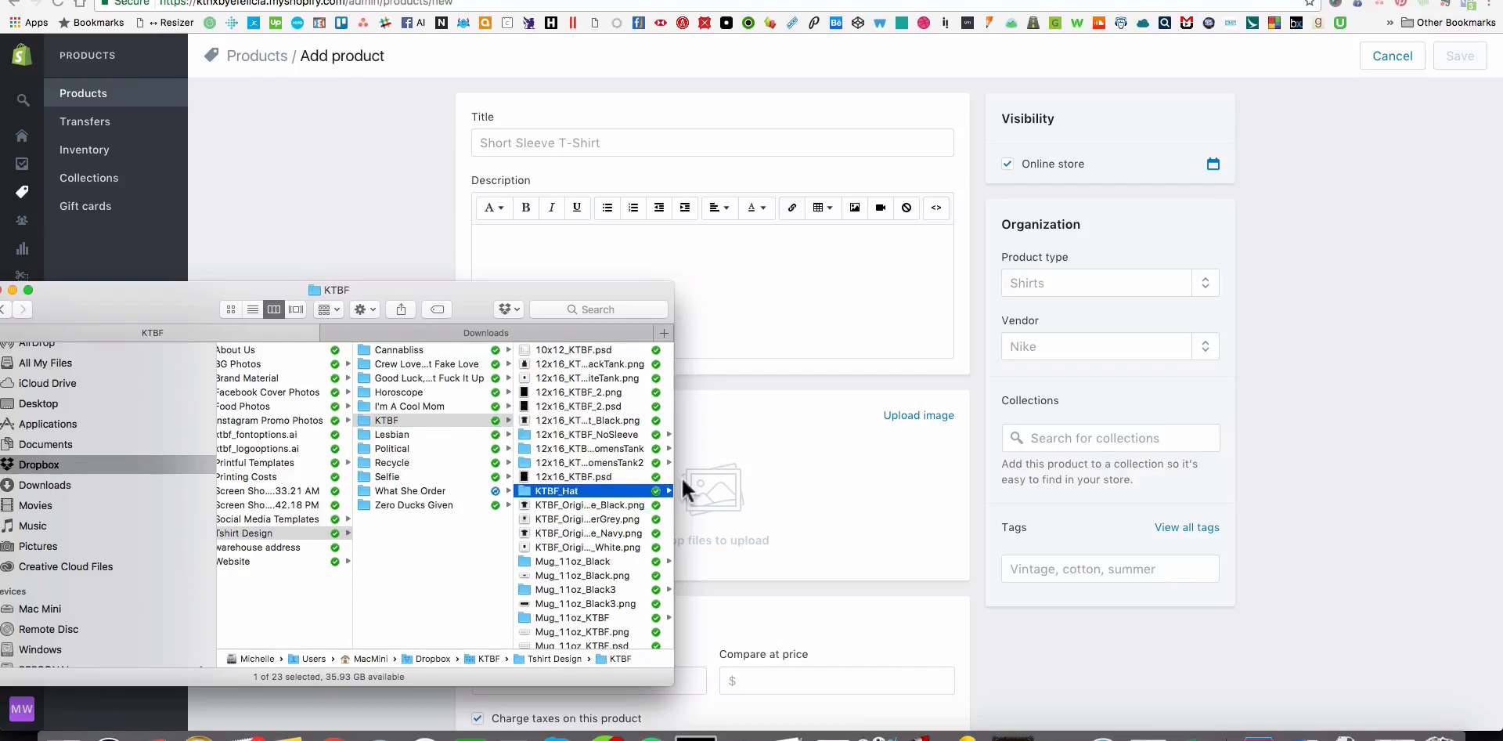
left_click_drag(513, 508, 570, 507)
Preview the black hat mockup from the KTBF_Hat folder.
left_click(84, 101)
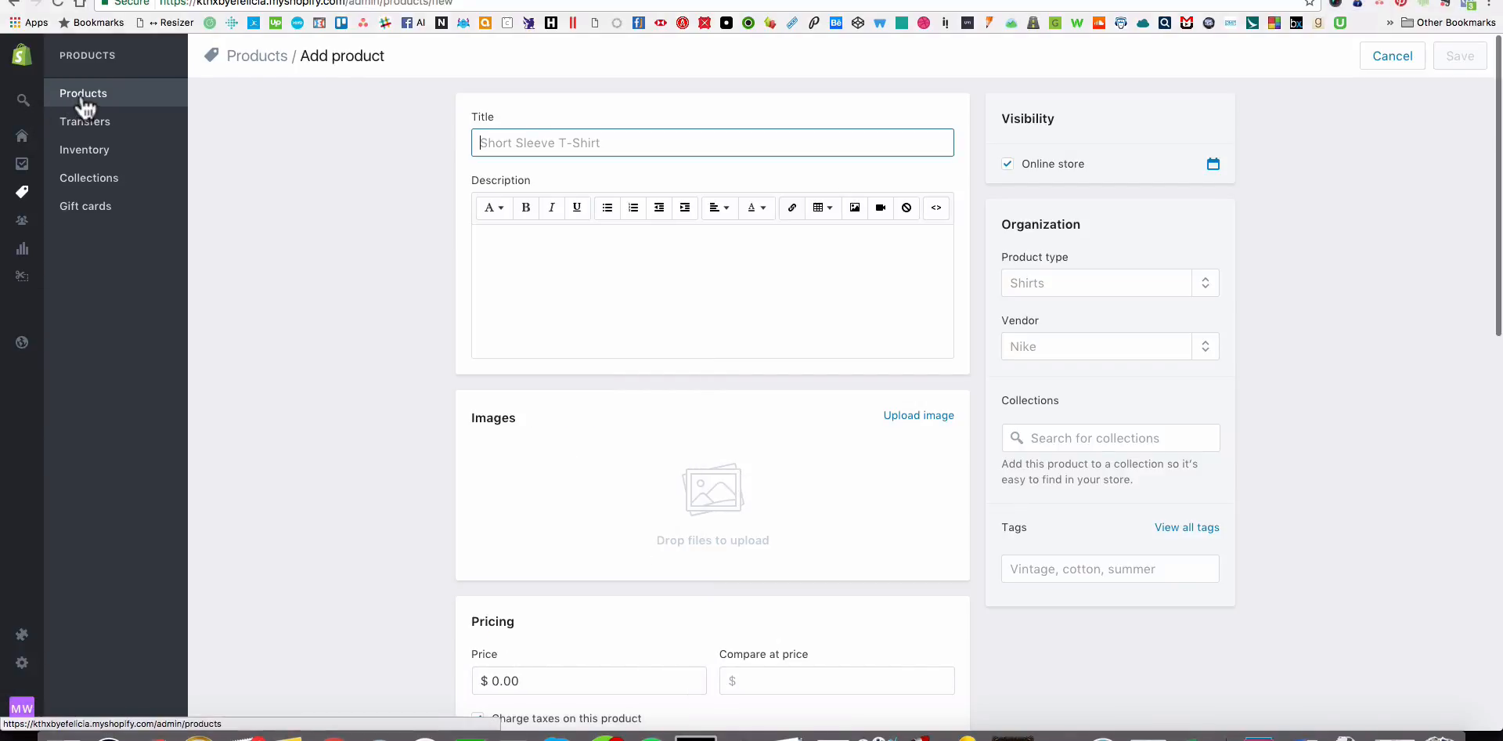
key("super+Tab")
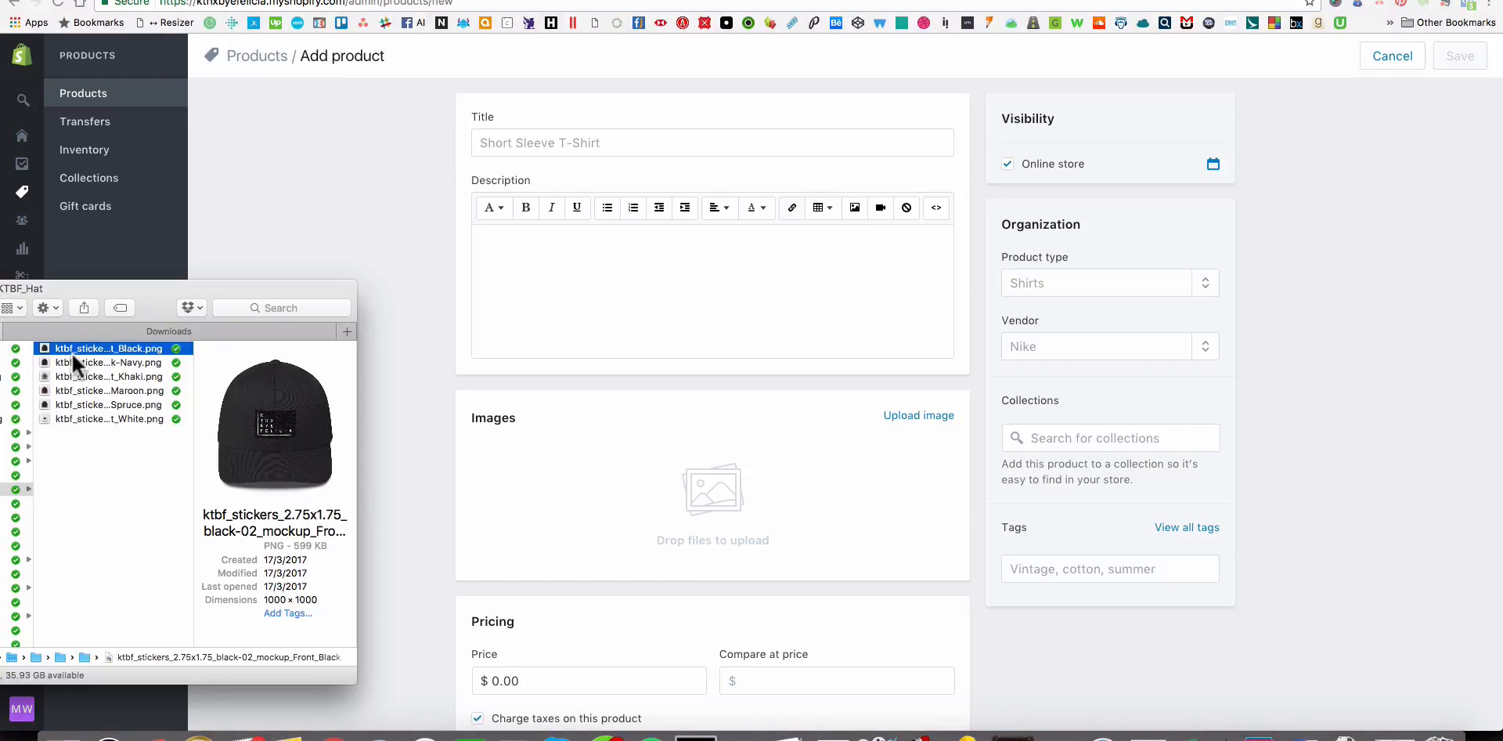
key("space")
key("space")
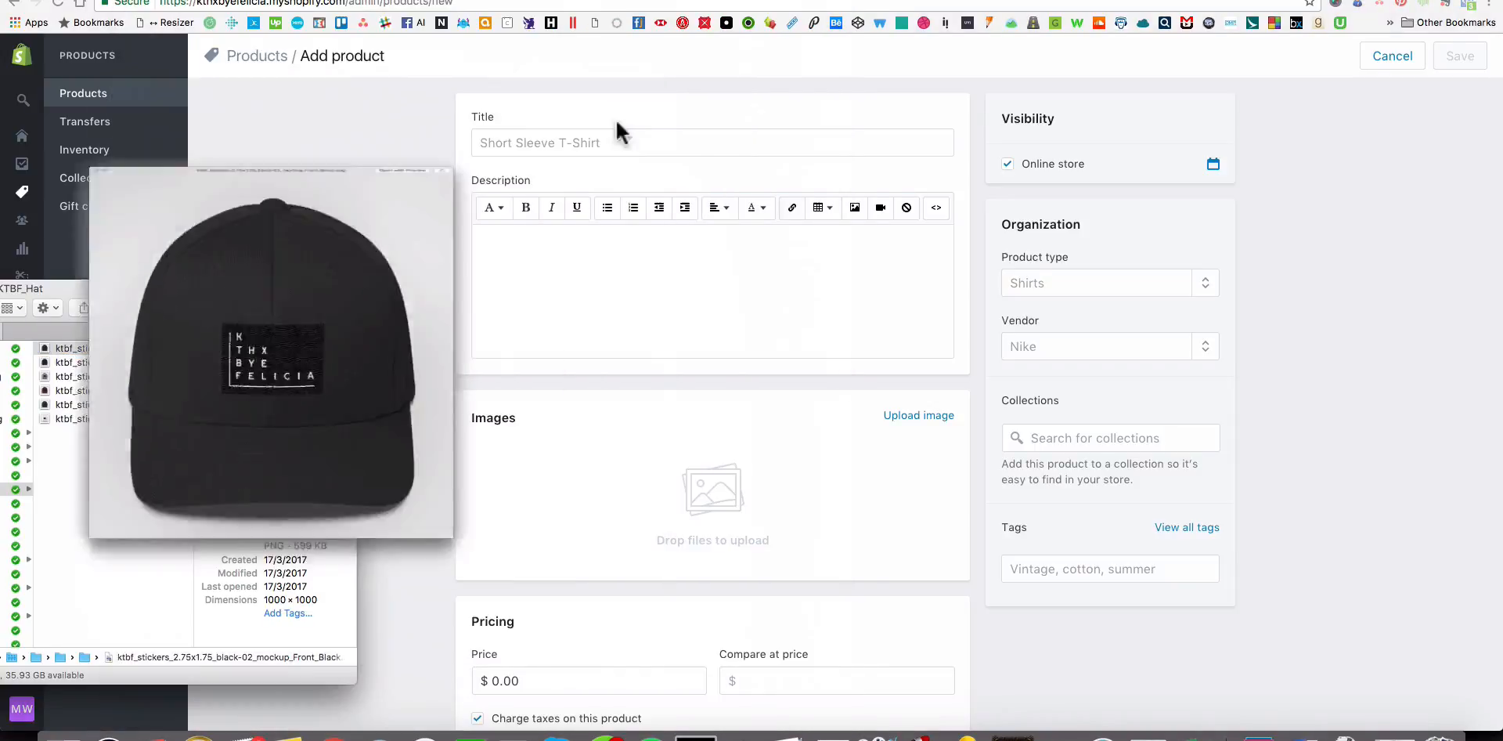
Title the new product The Original KTBF Hat and set its vendor to KTHXBYEFELICIA.
left_click(609, 145)
left_click(609, 144)
type("The Original KTBF Hat")
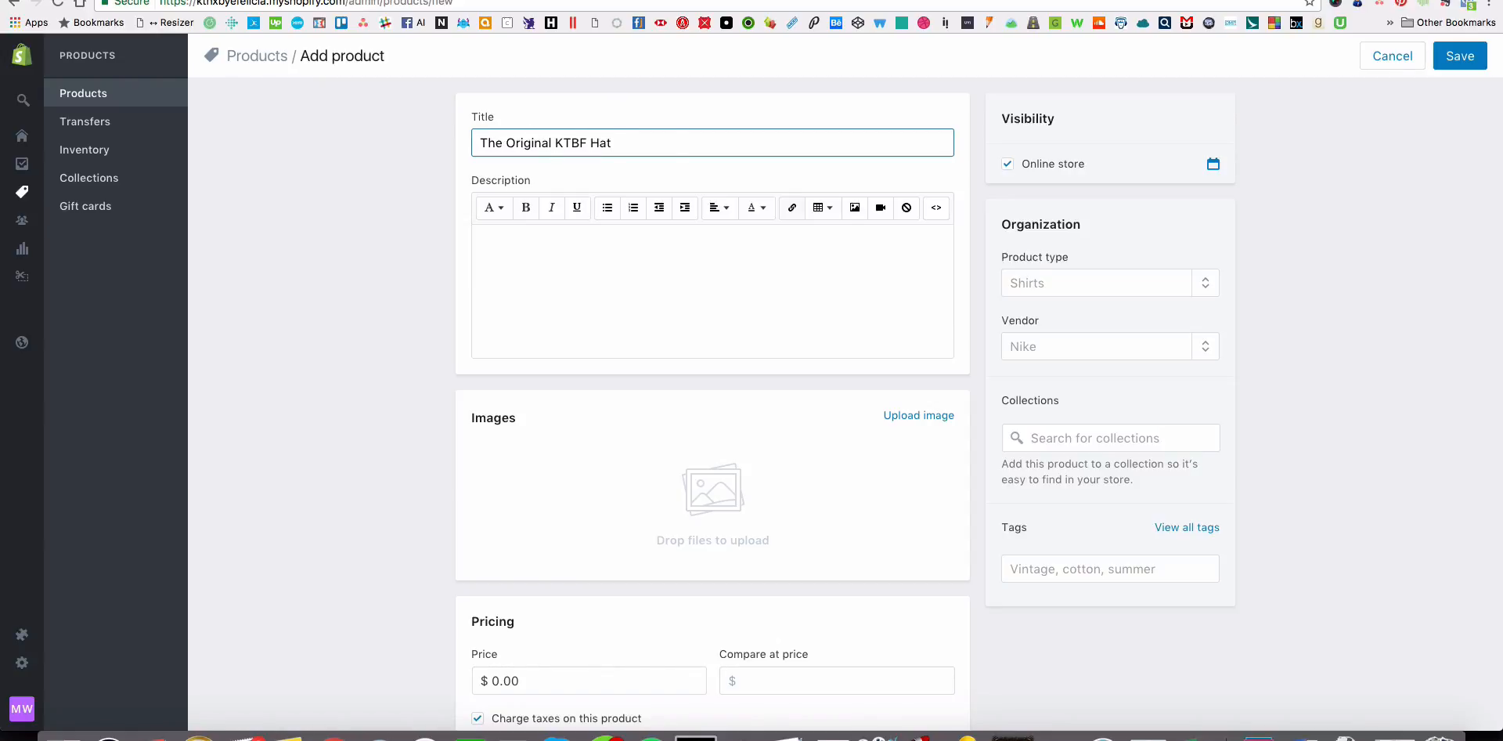
left_click(851, 259)
left_click(1028, 344)
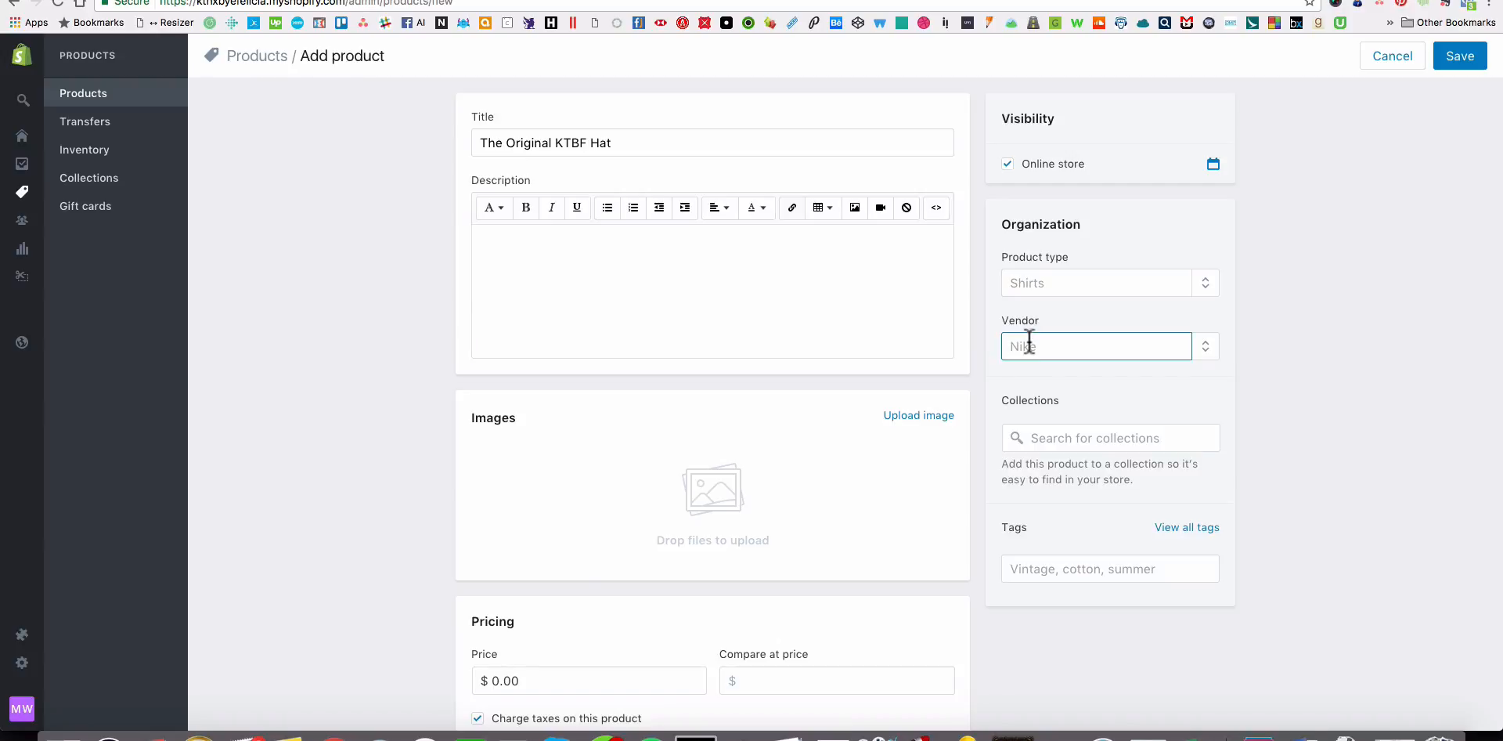
type("KTHX")
left_click(1045, 417)
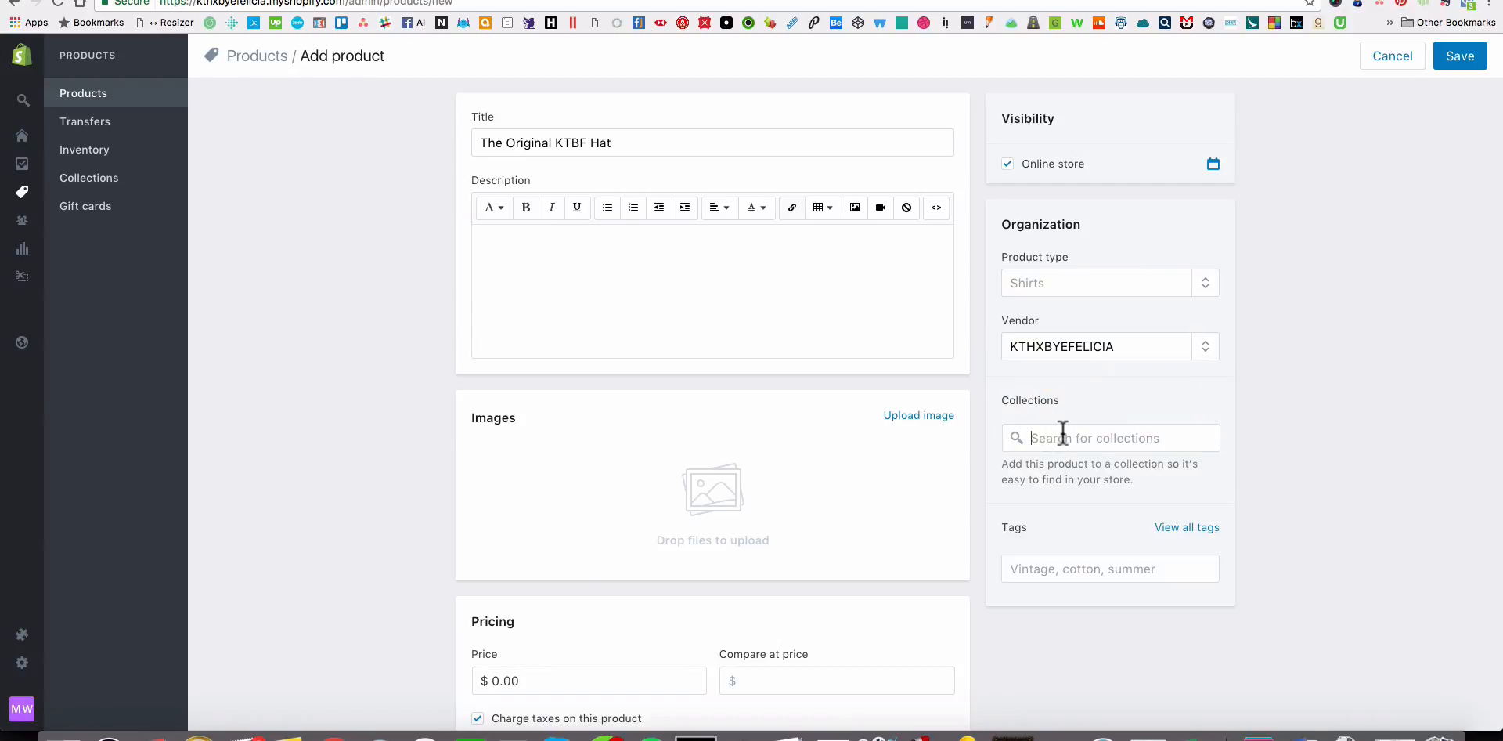
Add the hat to the Apparel and Hats collections and tag it KTBF.
left_click(1062, 435)
left_click(1057, 506)
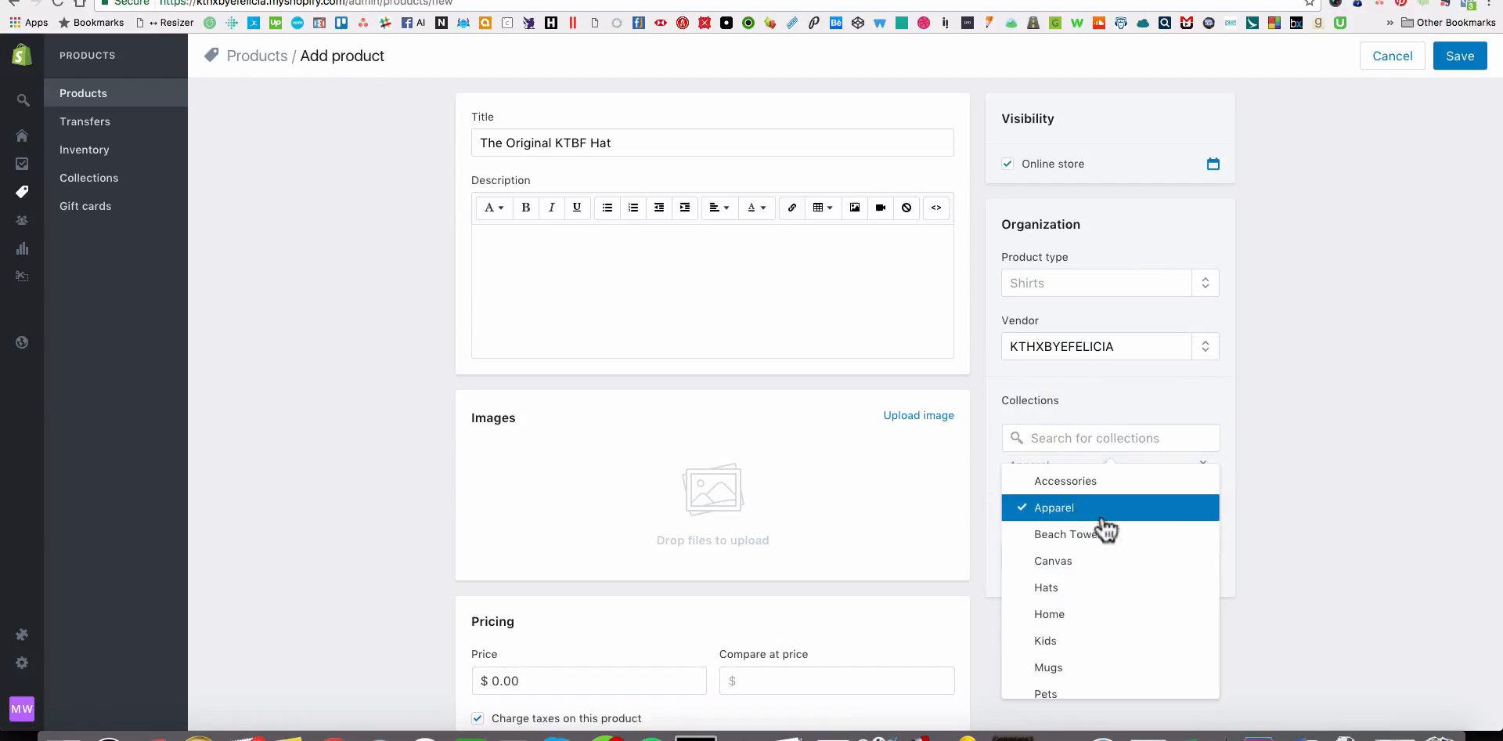
scroll(1096, 523, "down", 3)
scroll(1094, 525, "up", 2)
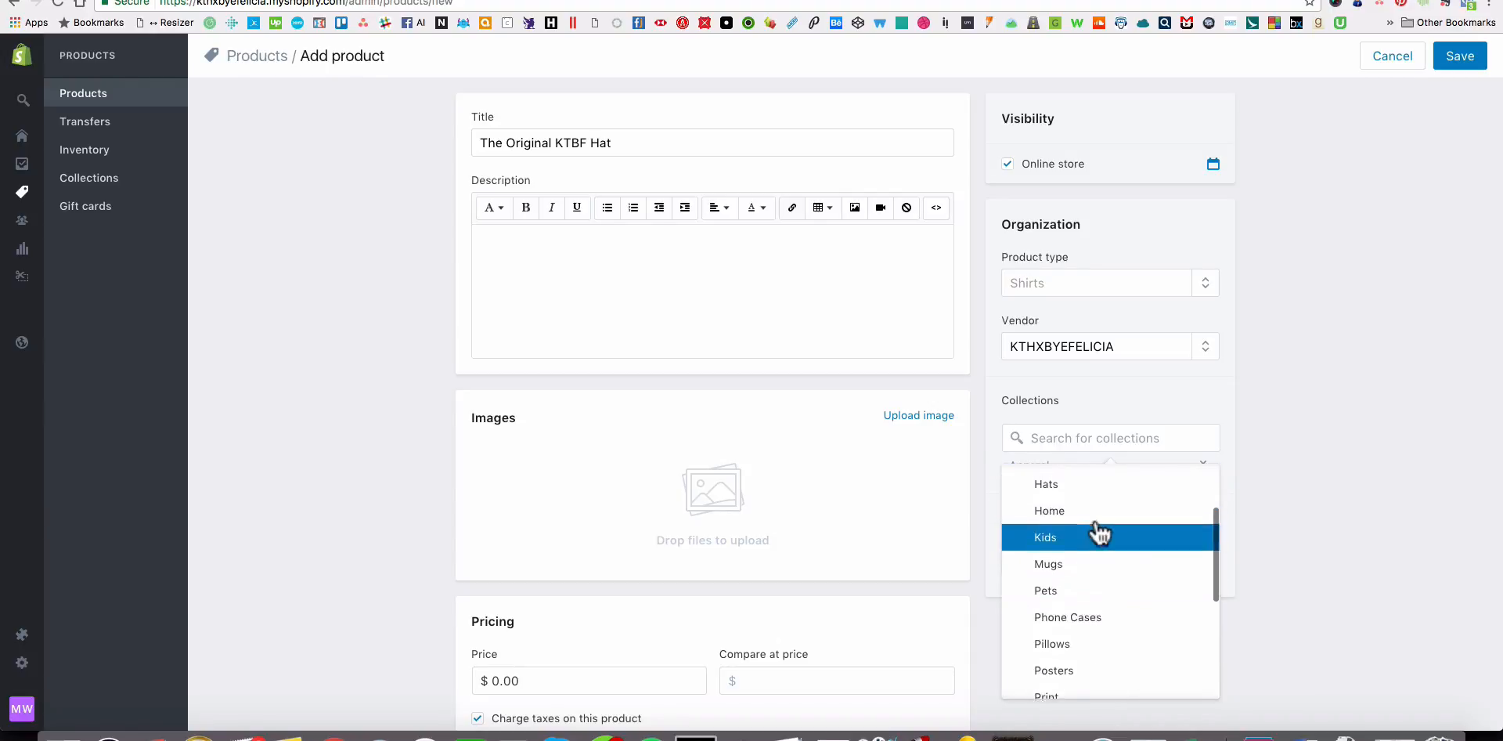
left_click(1075, 535)
scroll(1150, 548, "down", 5)
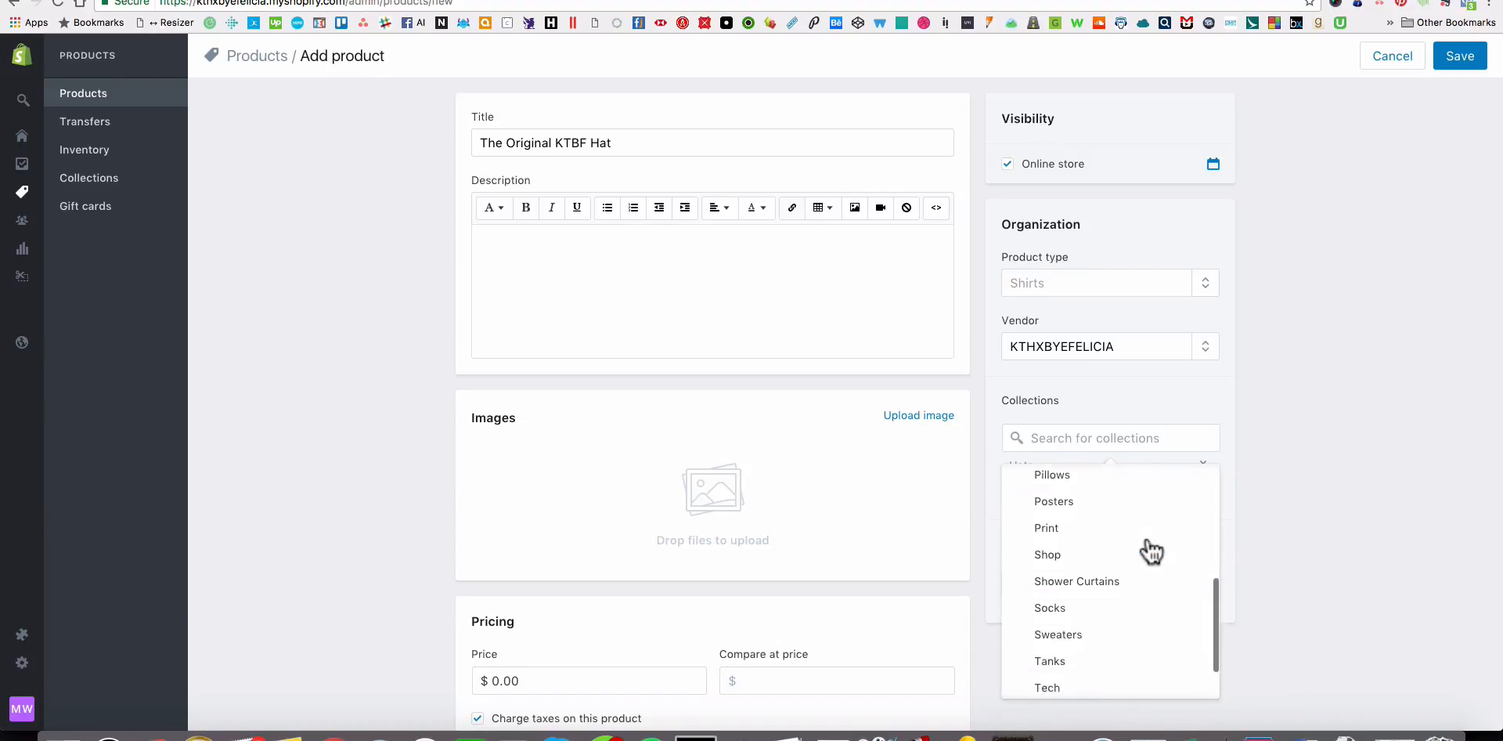
left_click(1293, 548)
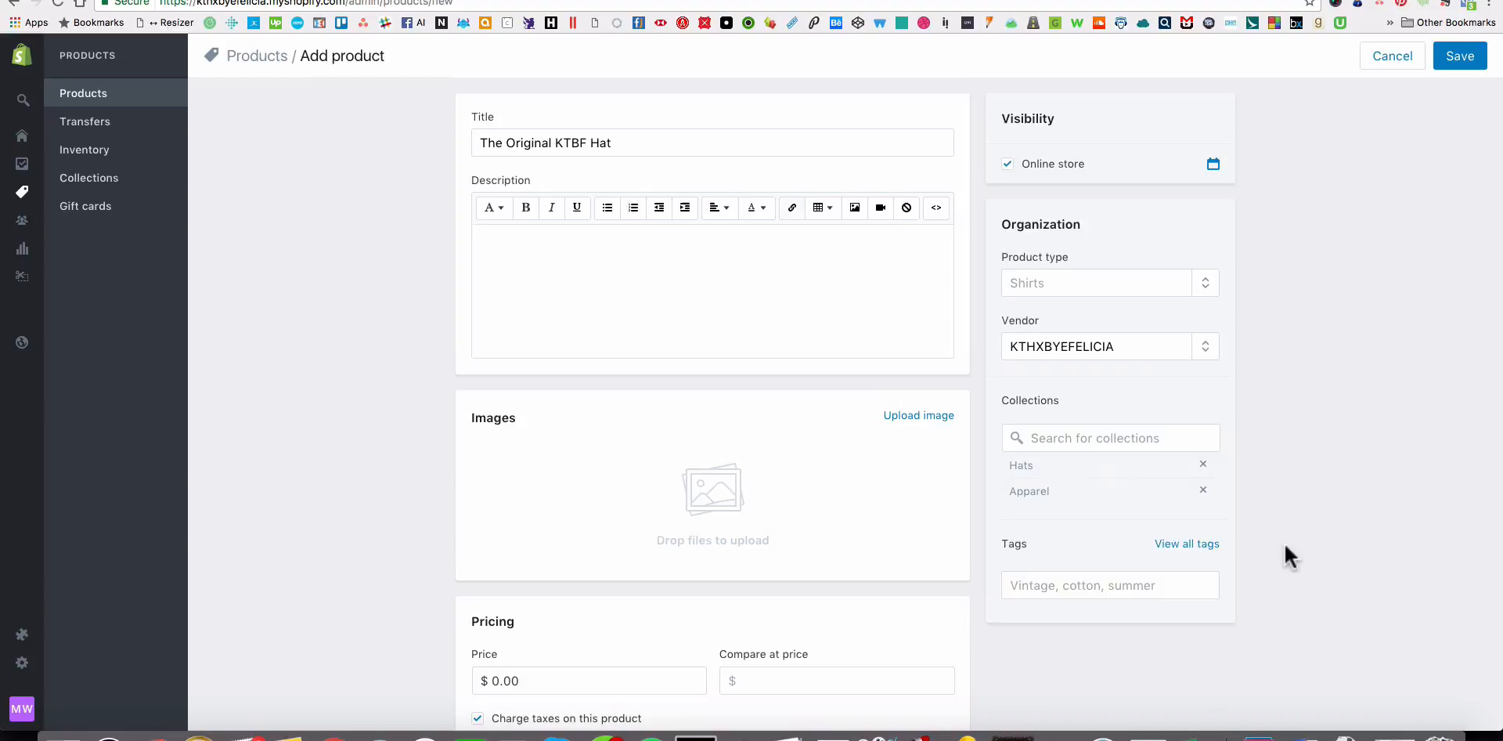
left_click(1118, 579)
left_click(1060, 520)
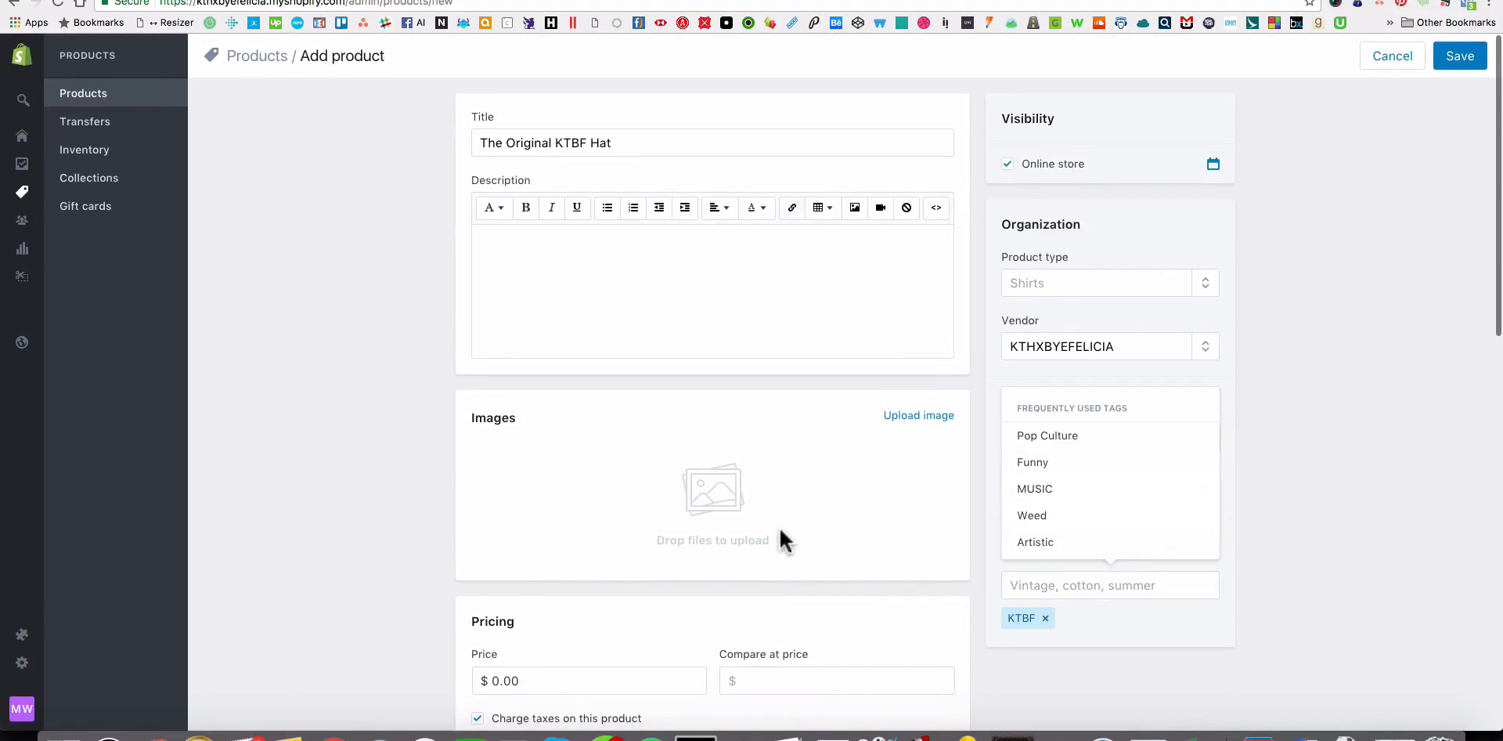
Upload all six hat mockups, Black through White, from the KTBF_Hat folder to the product's images.
key("super+Tab")
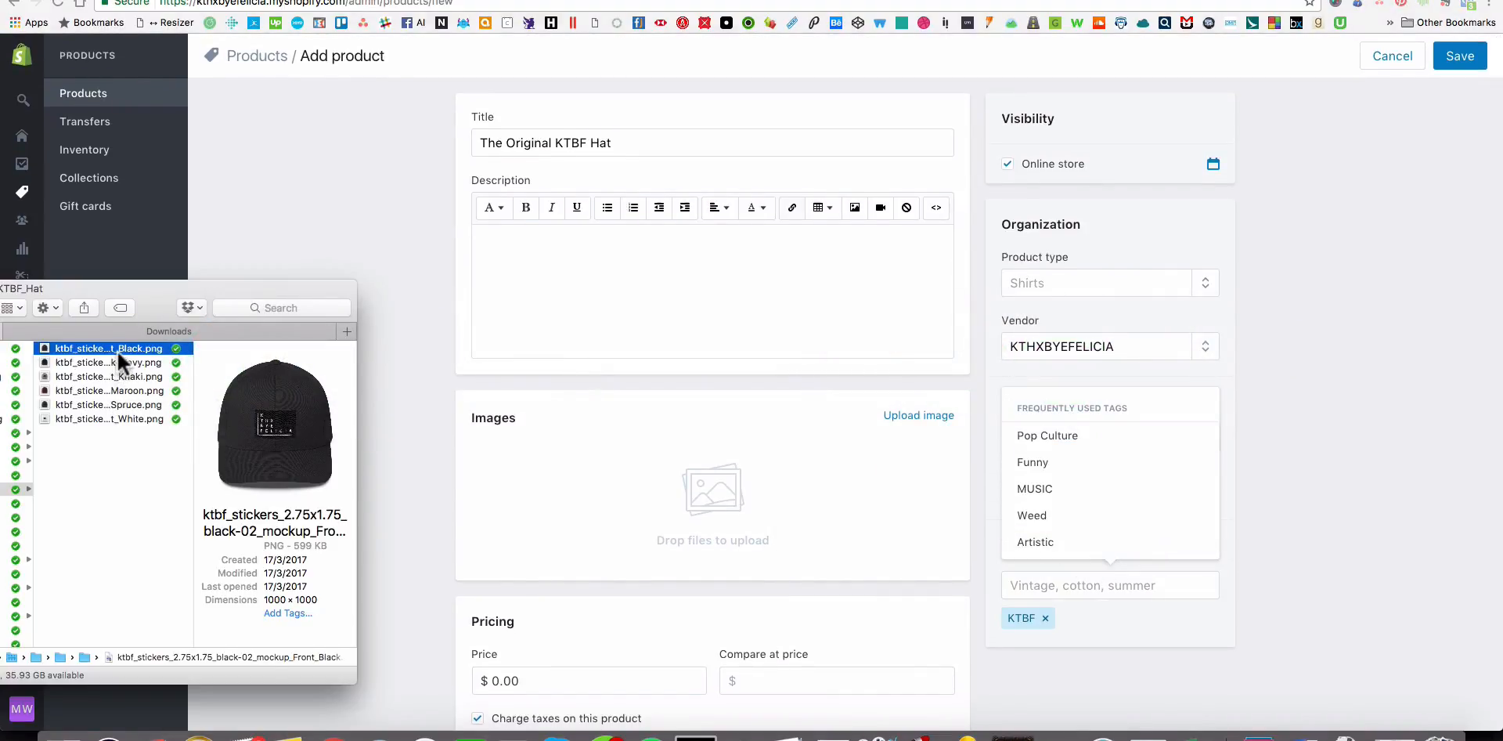
left_click(104, 418)
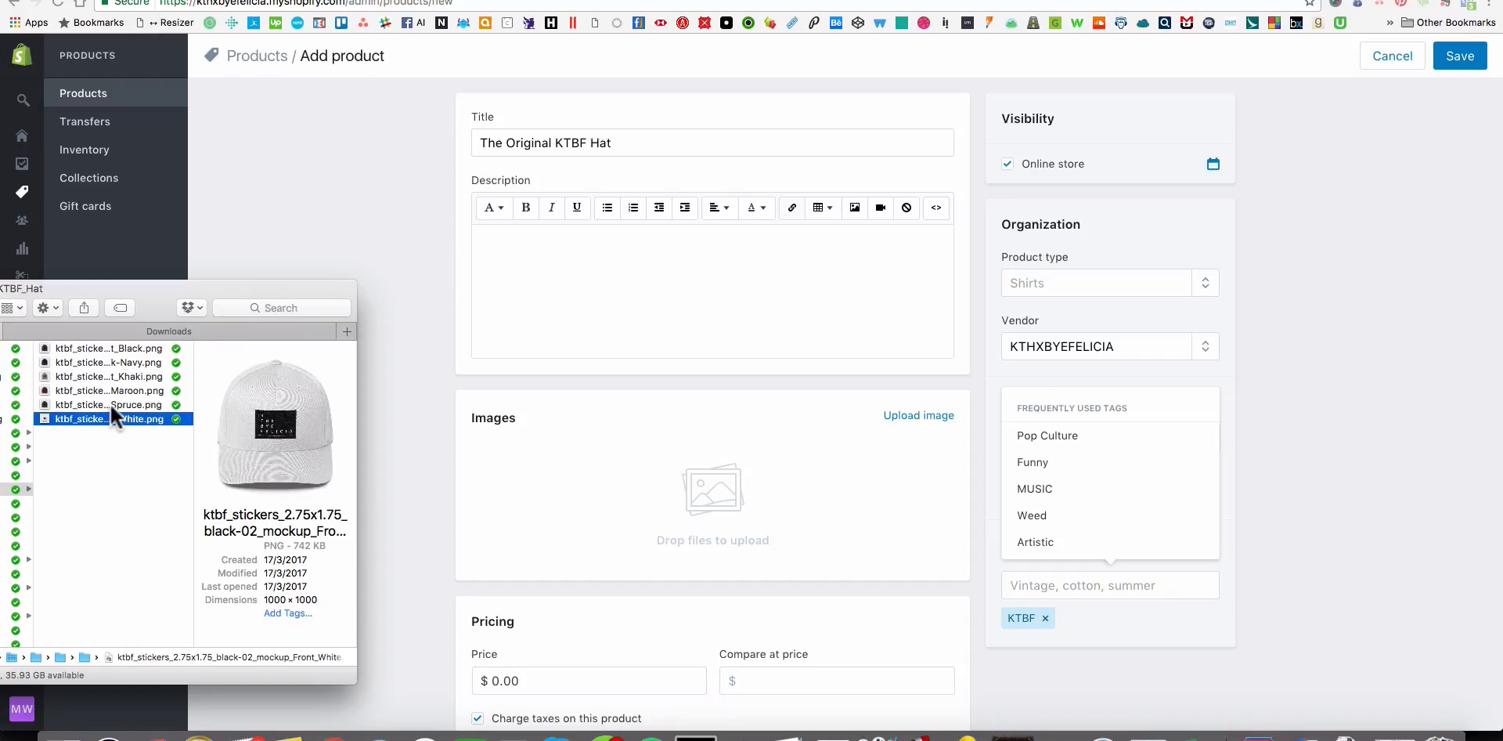
left_click(108, 362, "shift")
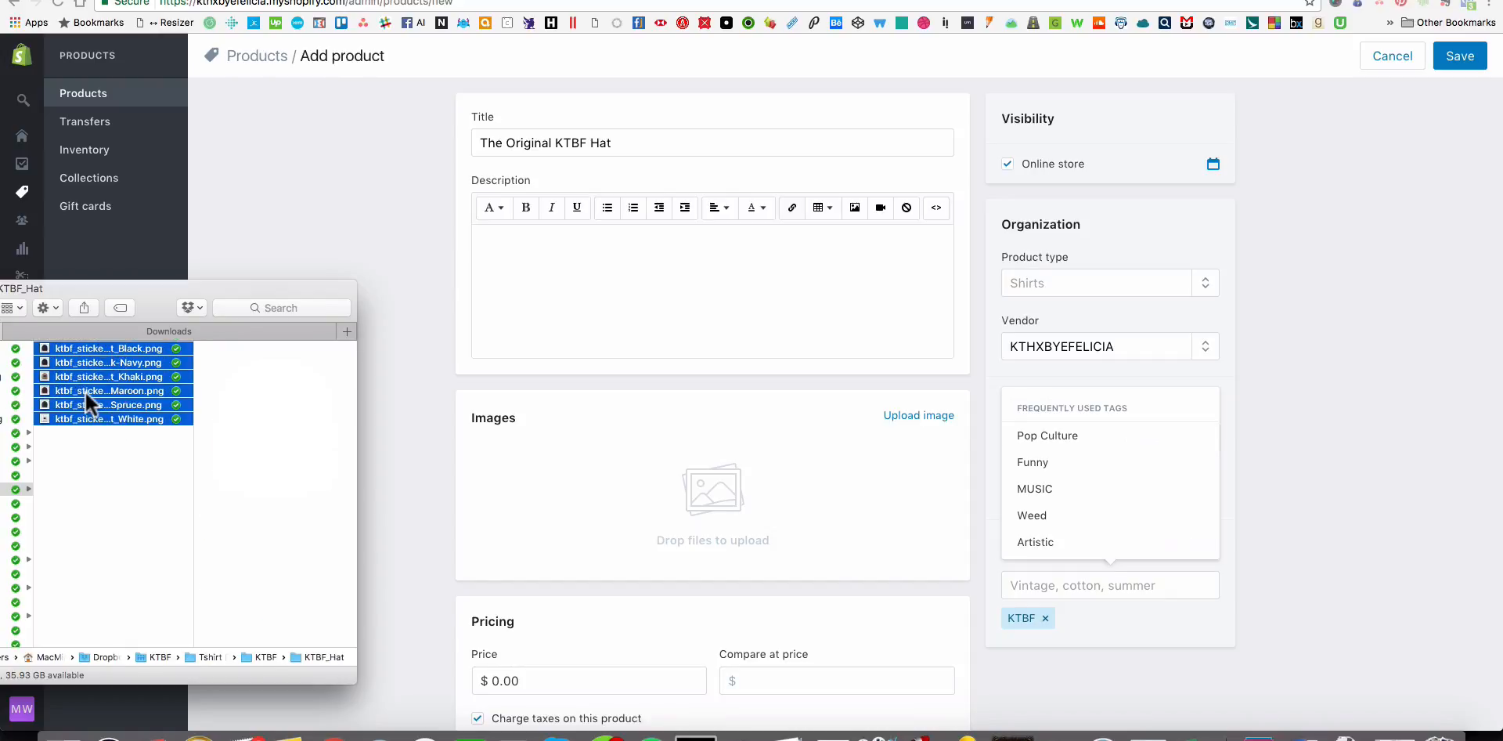
left_click_drag(86, 391, 919, 506)
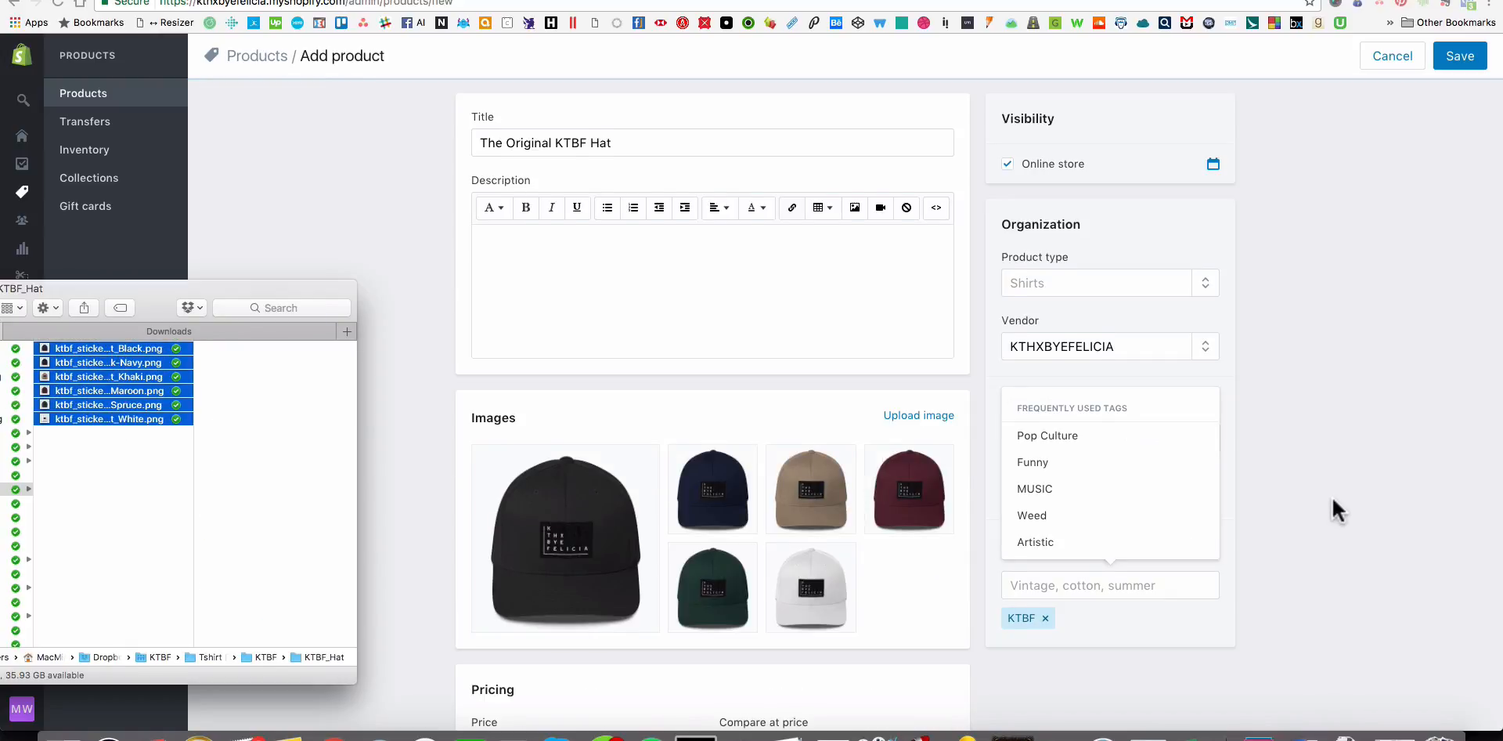
Reorder the hat images after the black one as white, navy, maroon, spruce green and khaki.
scroll(1332, 497, "down", 3)
left_click(895, 469)
left_click_drag(814, 465, 710, 366)
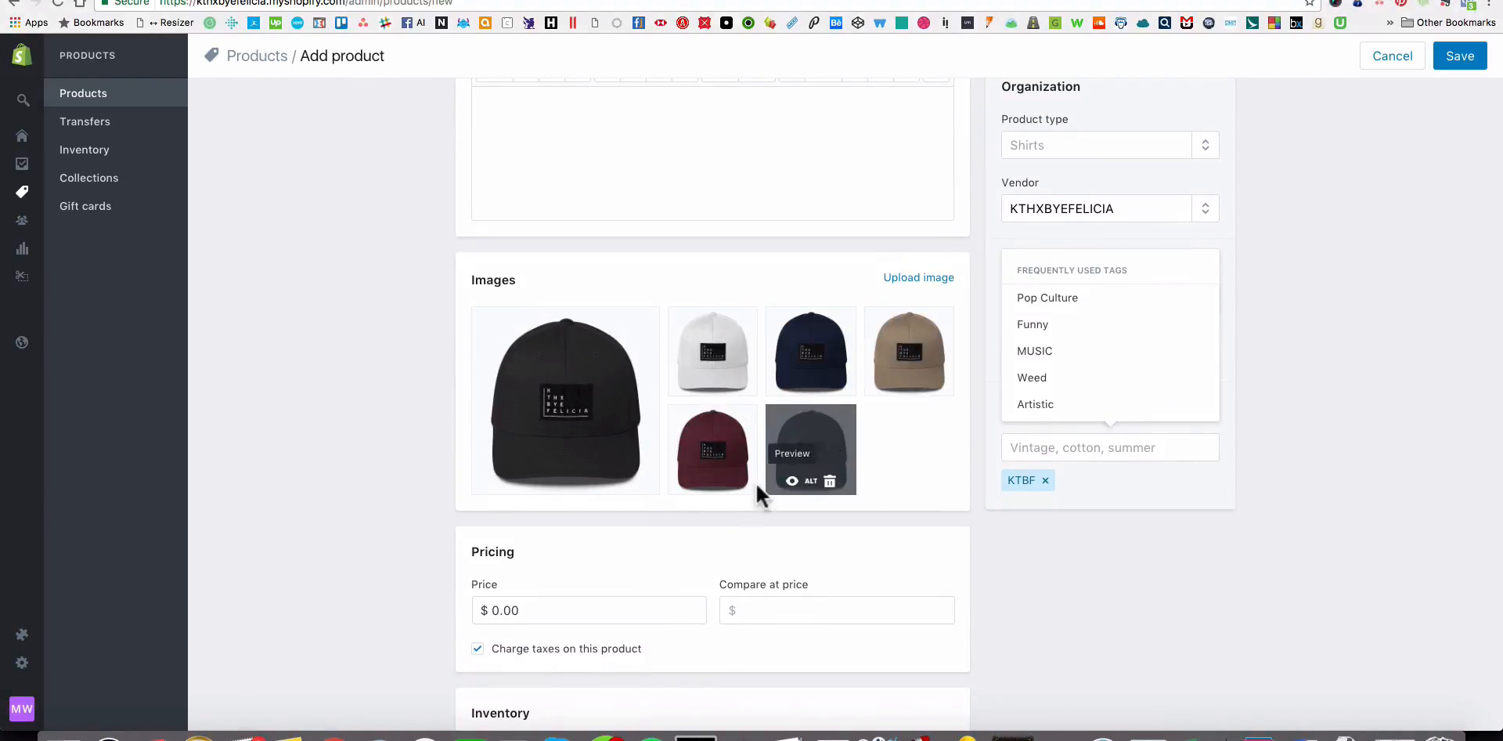
left_click_drag(753, 478, 790, 349)
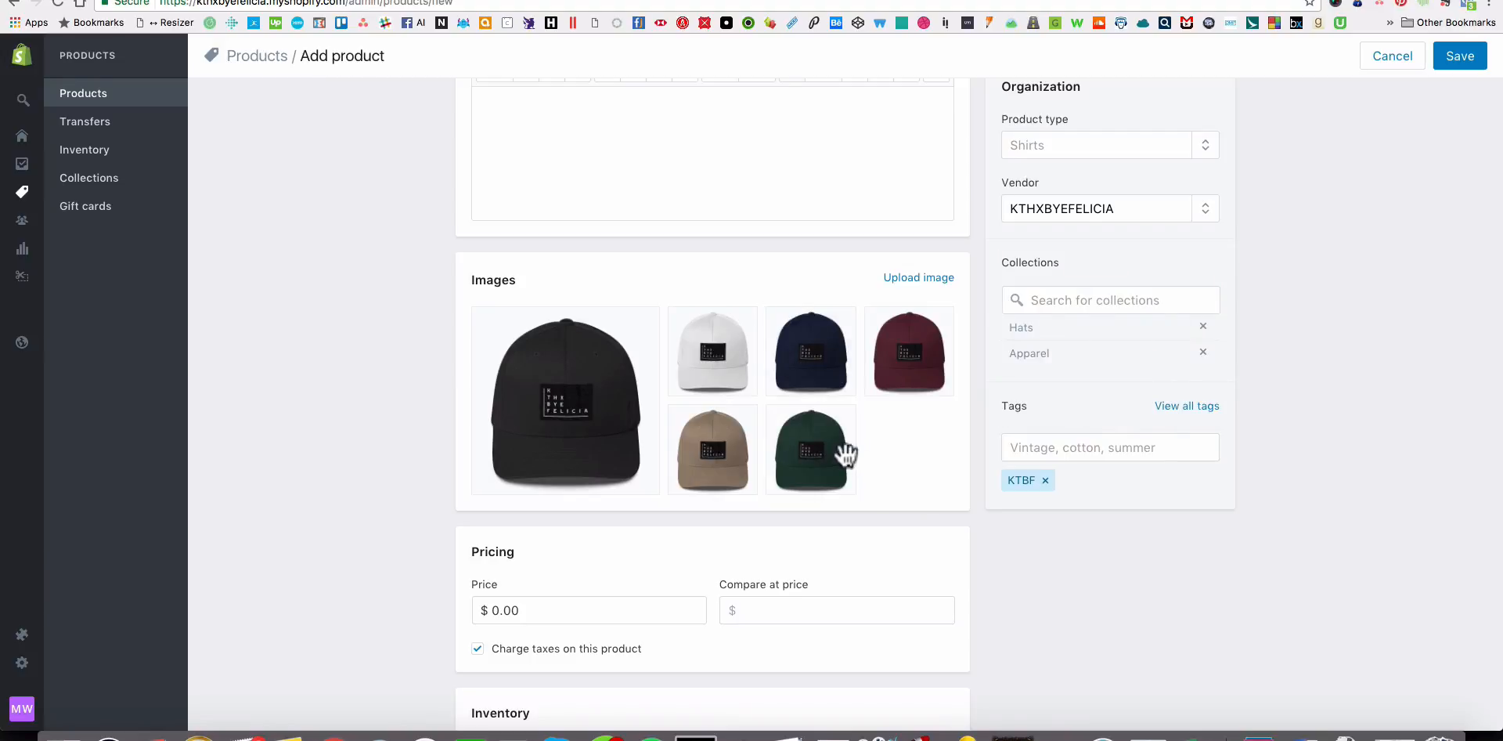
left_click_drag(839, 452, 724, 454)
Look up the hat's price in the Excel workbook and set the product's price to $29.95.
scroll(1409, 434, "down", 4)
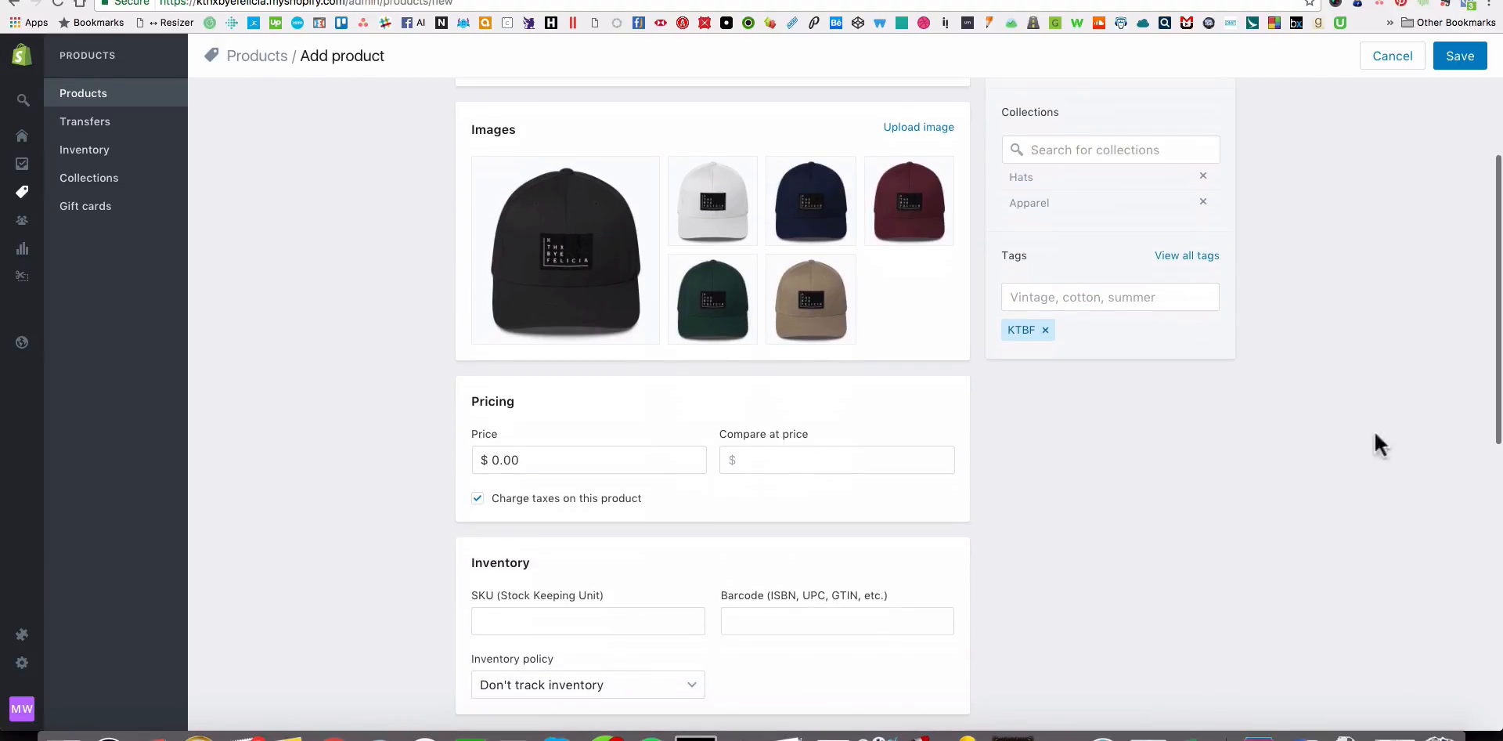
scroll(569, 425, "down", 1)
key("super+Tab")
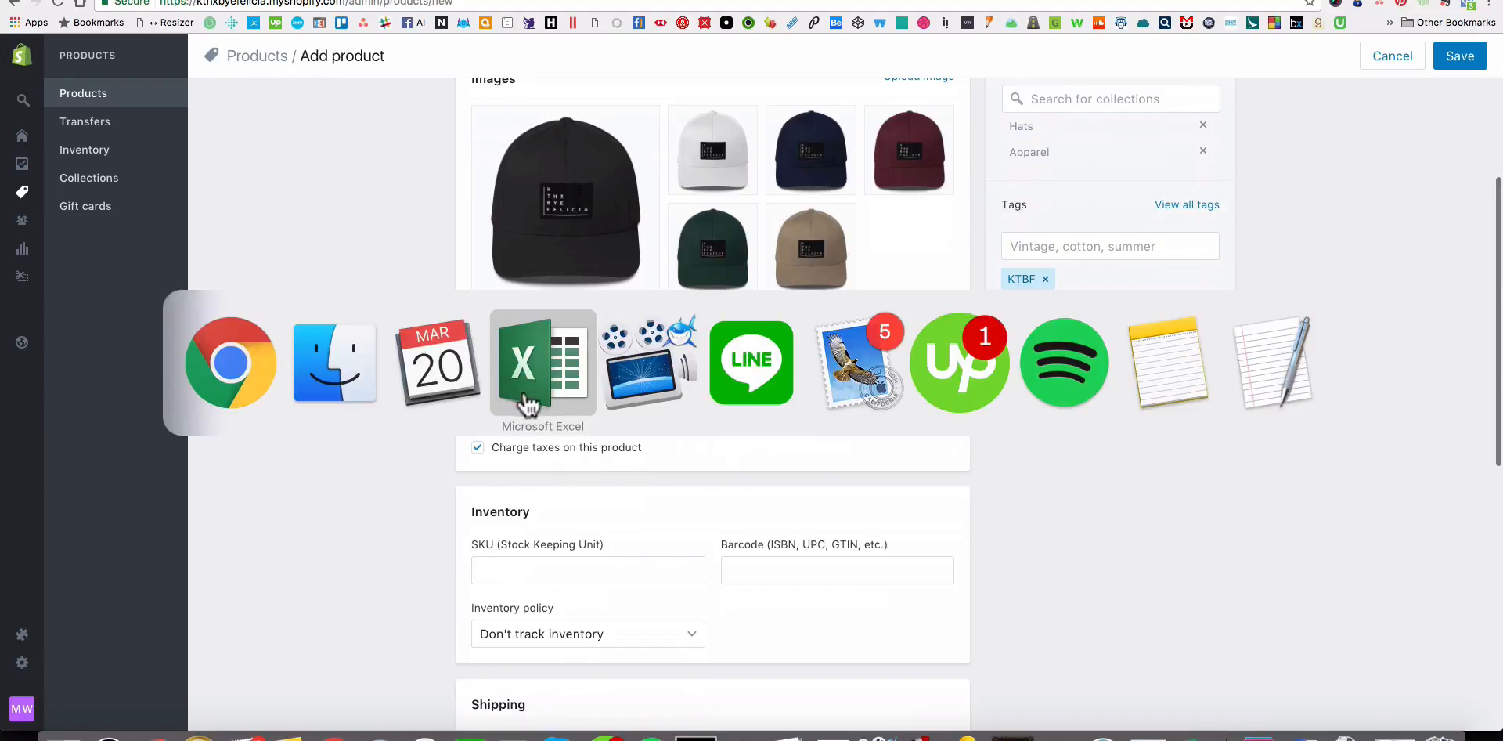
left_click(117, 571)
left_click_drag(61, 430, 359, 434)
key("super+Tab")
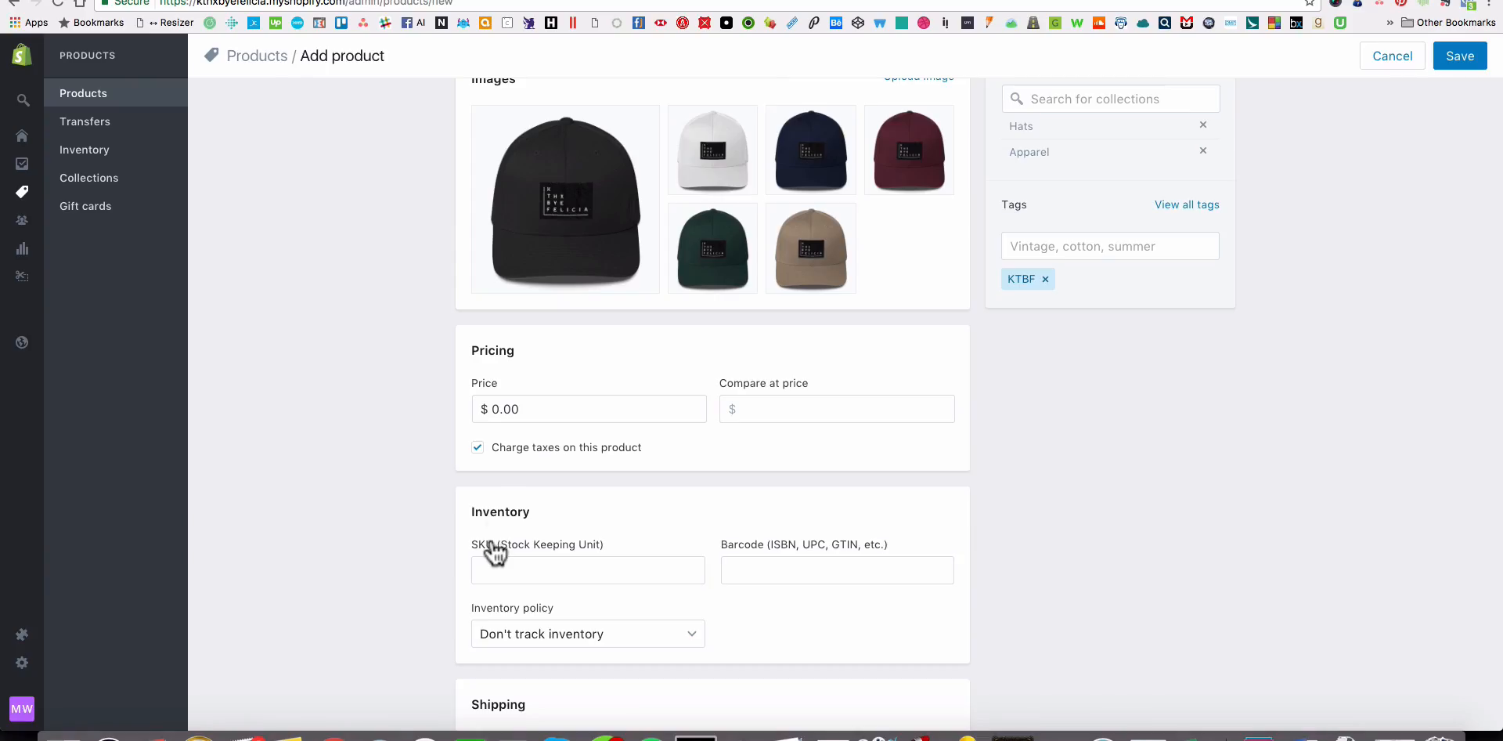
key("super+Tab")
key("super+Tab")
left_click(512, 413)
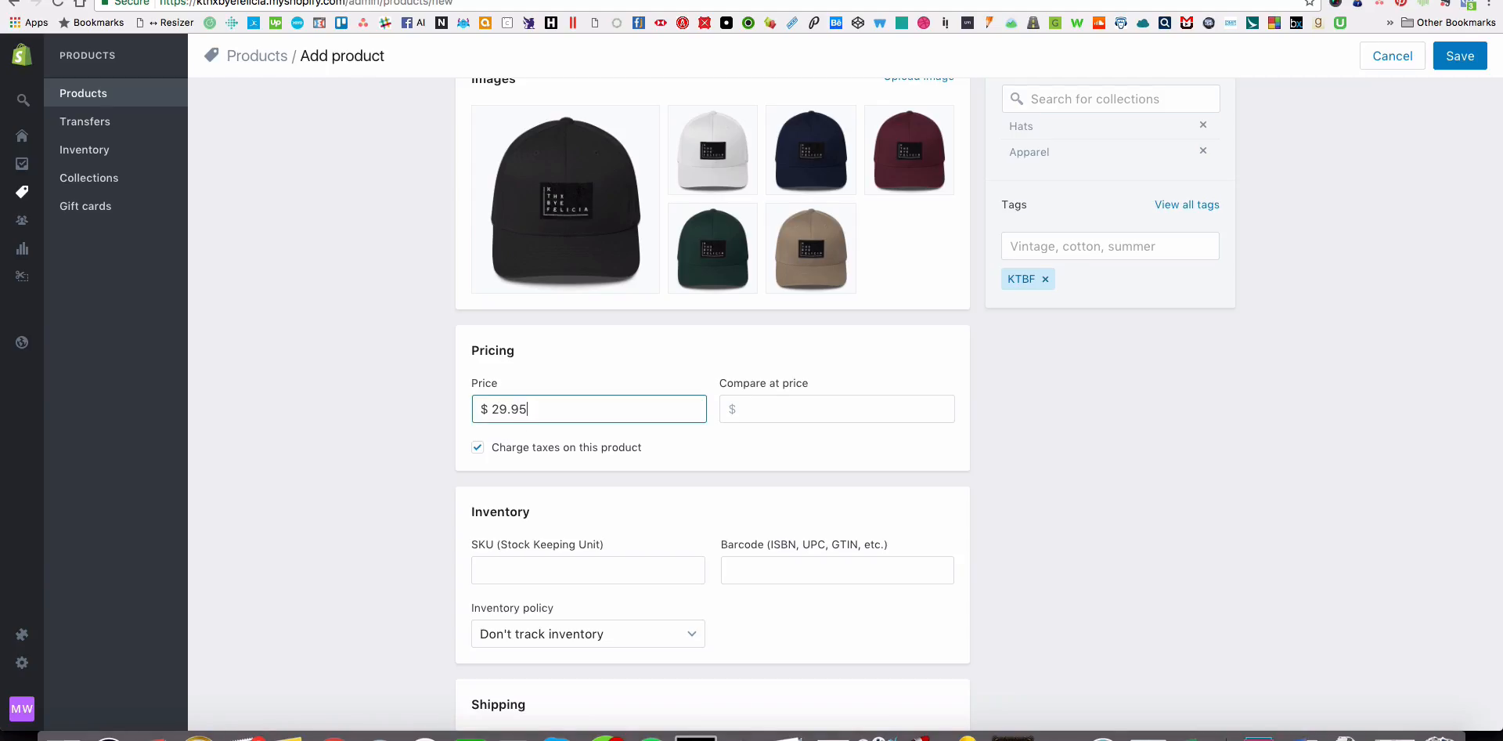
type("29.95")
key("Tab")
Start adding variants to the hat and name the first option Color.
scroll(593, 429, "down", 6)
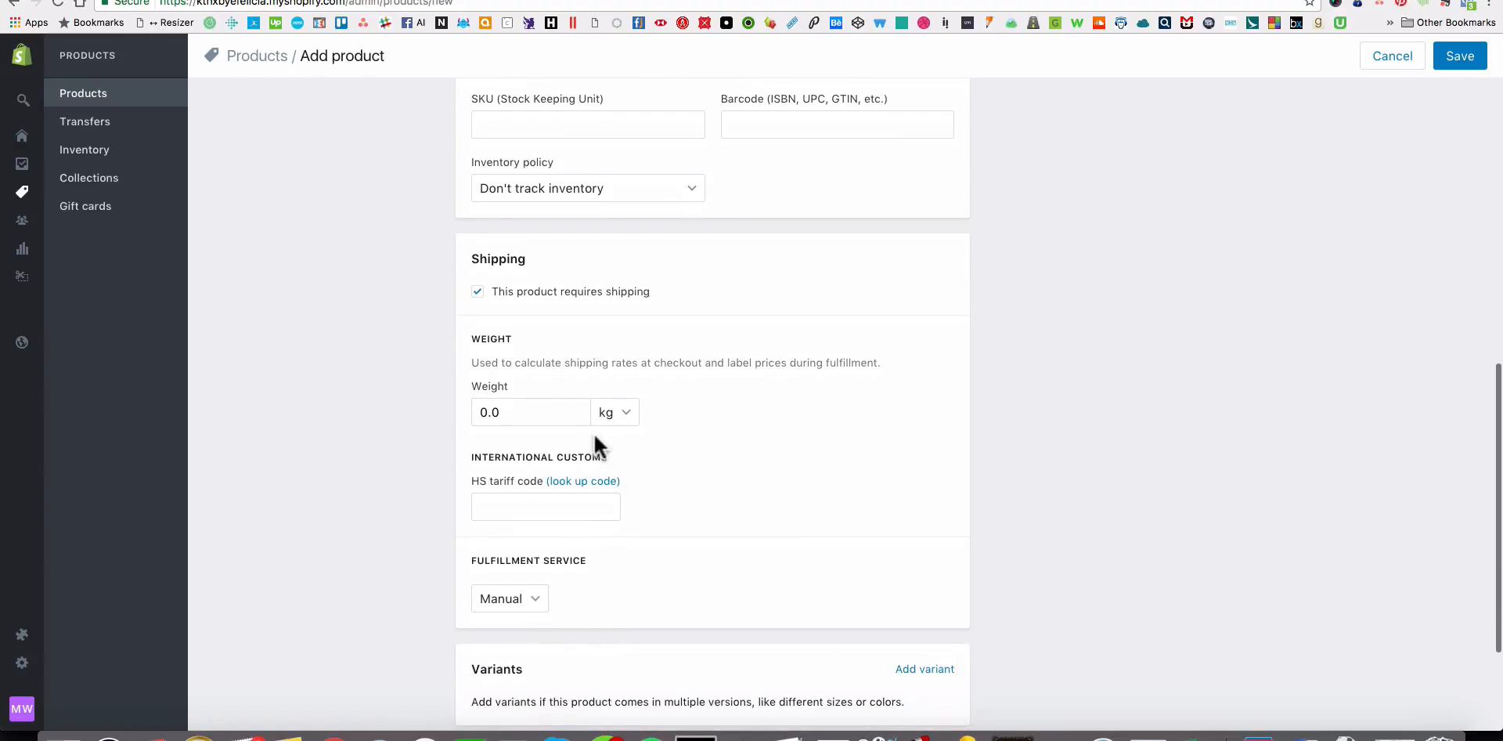
scroll(588, 432, "down", 3)
left_click(927, 491)
scroll(1035, 455, "up", 20)
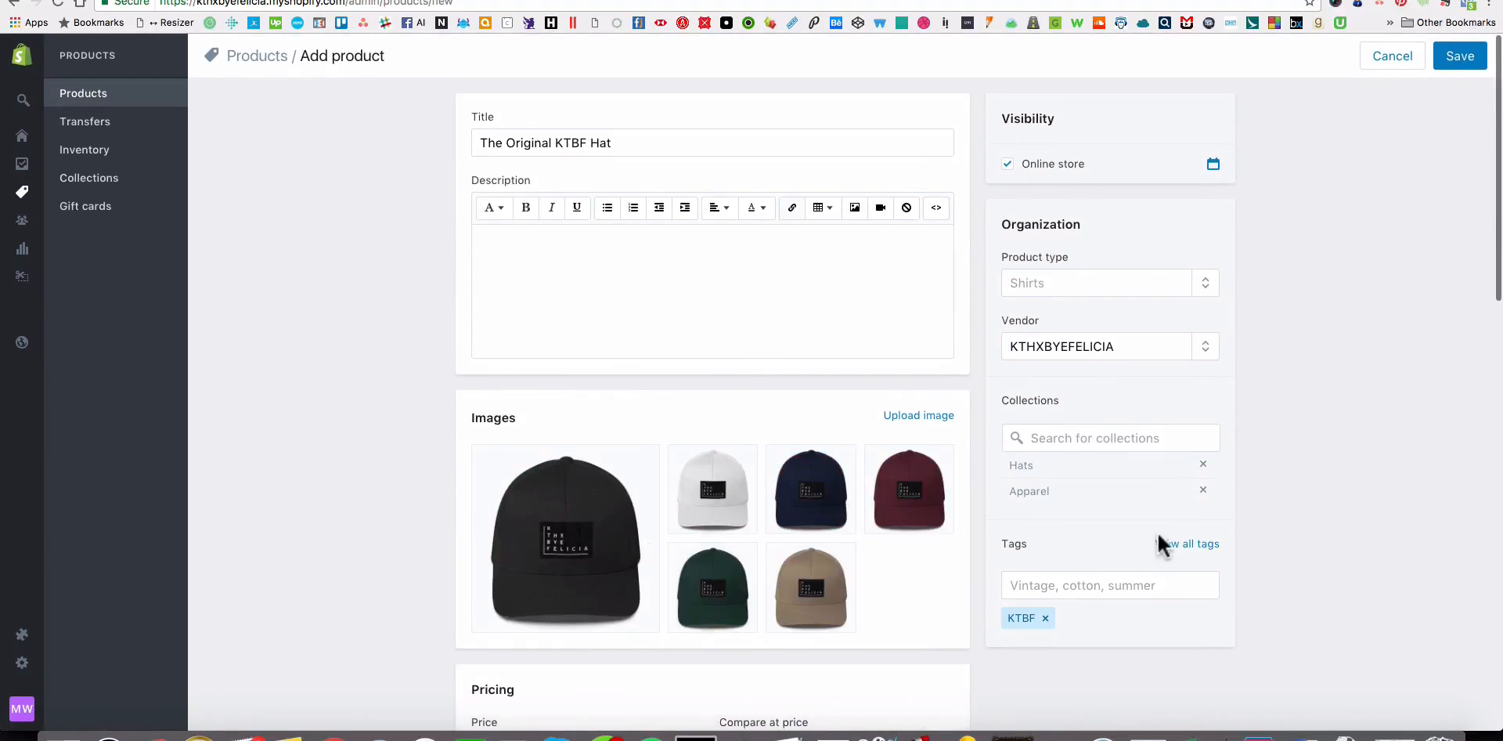
scroll(1143, 528, "down", 15)
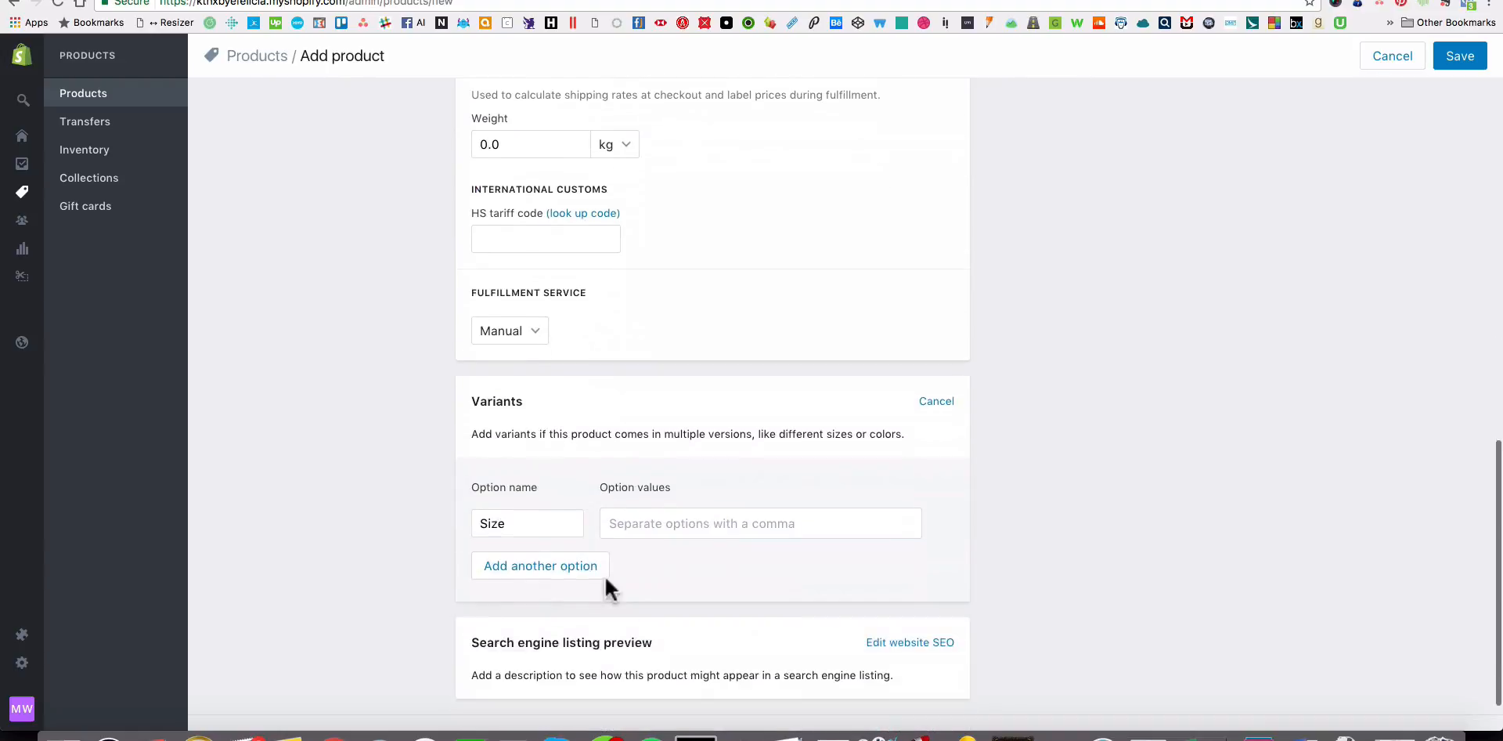
double_click(570, 516)
type("C")
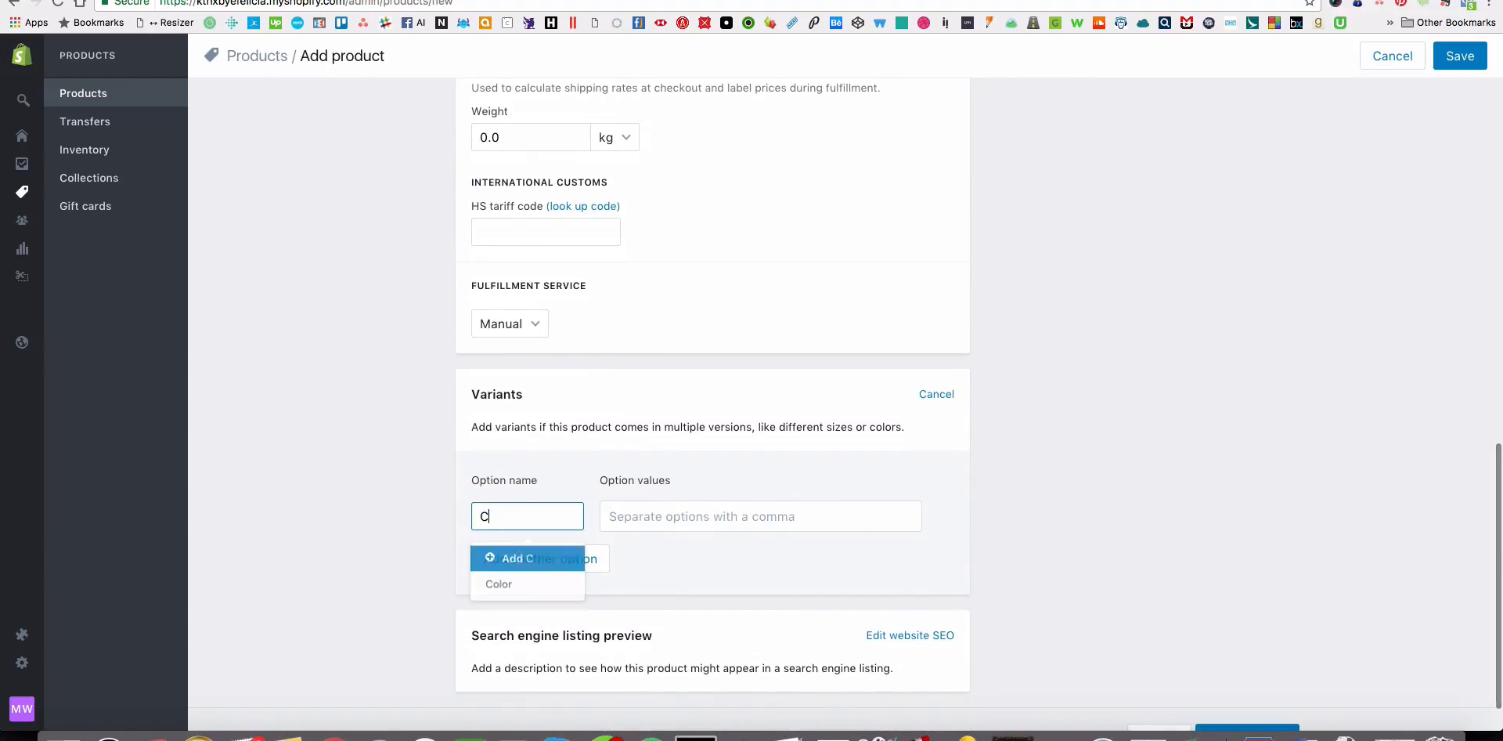
type("olor")
key("Tab")
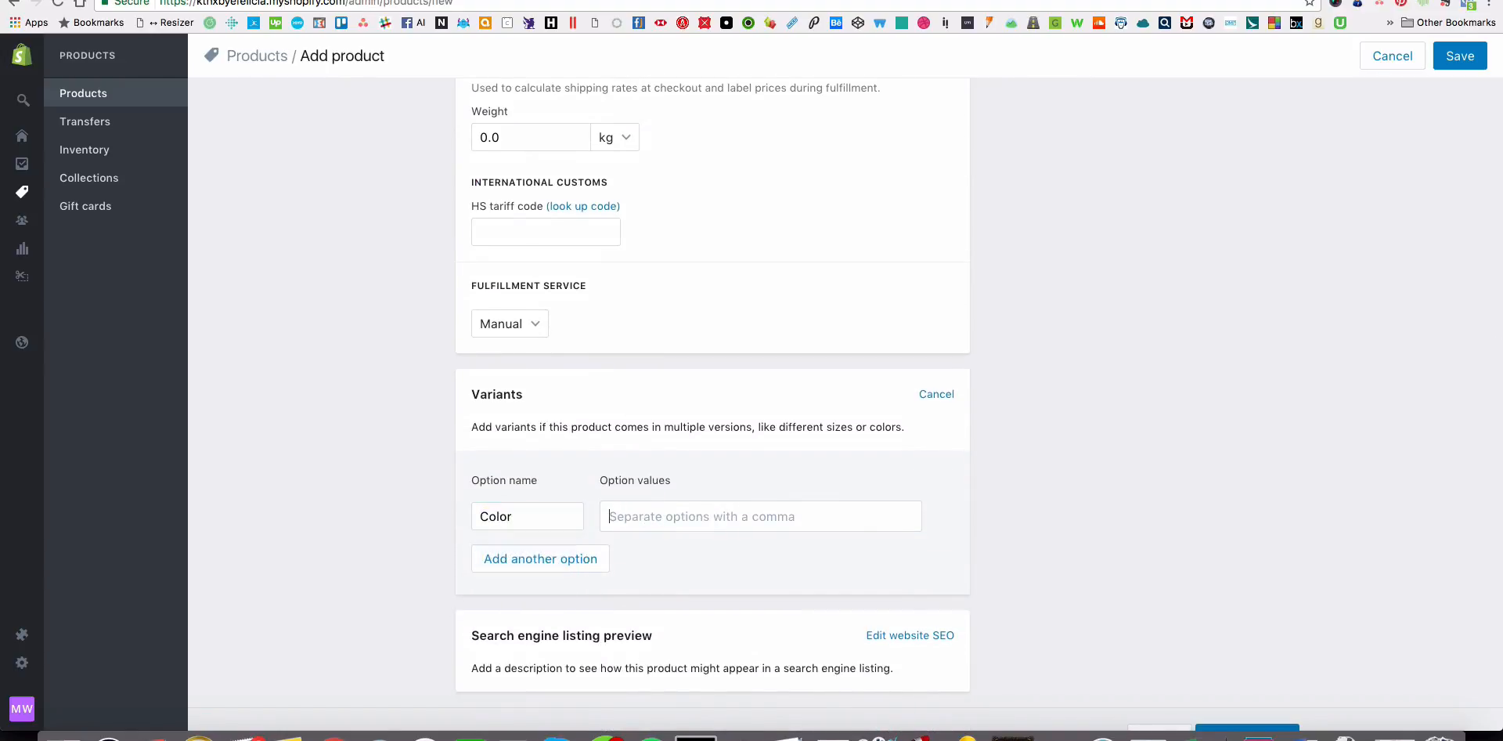
Enter Black, White, Navy and Maroon as the Color option's values.
type("Black,White,")
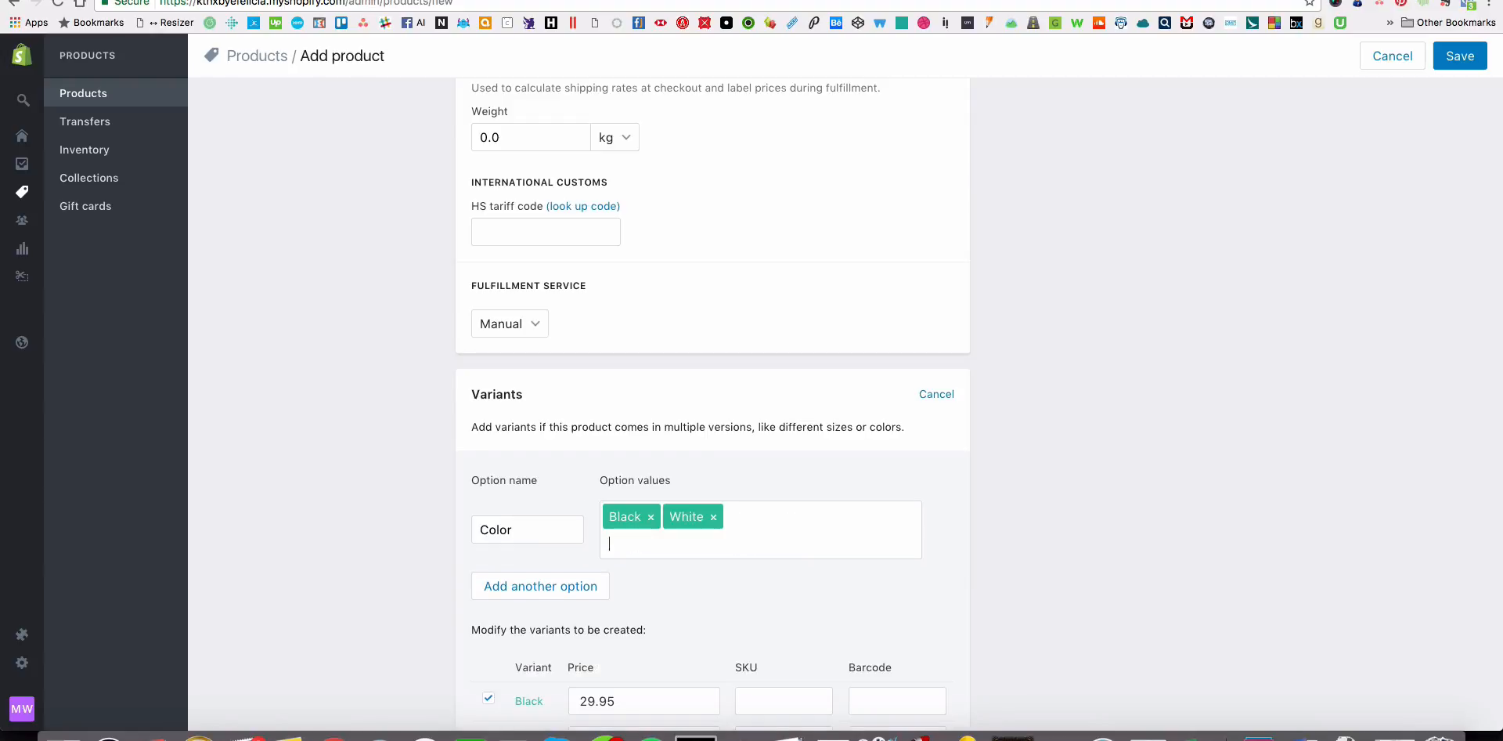
type("Navy,")
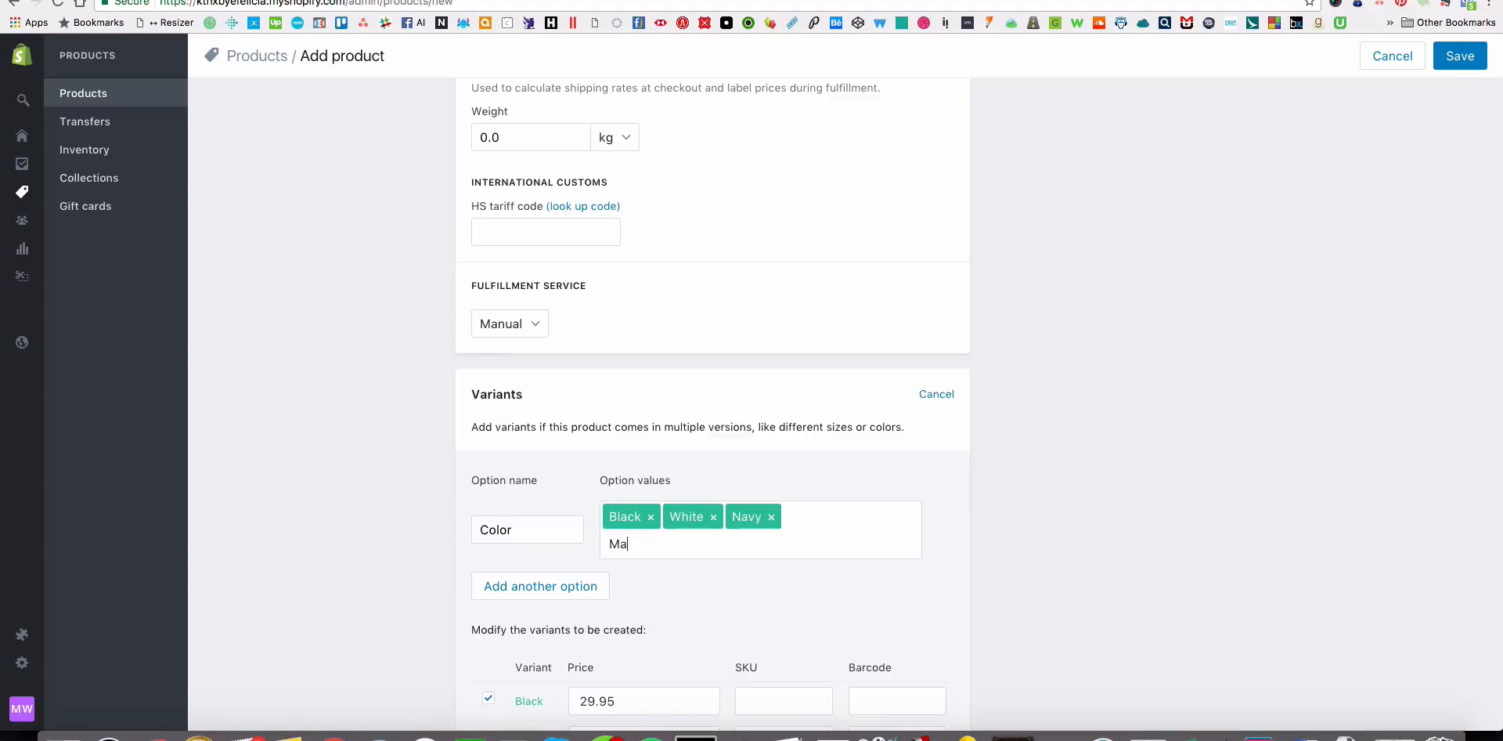
type("Maroon,")
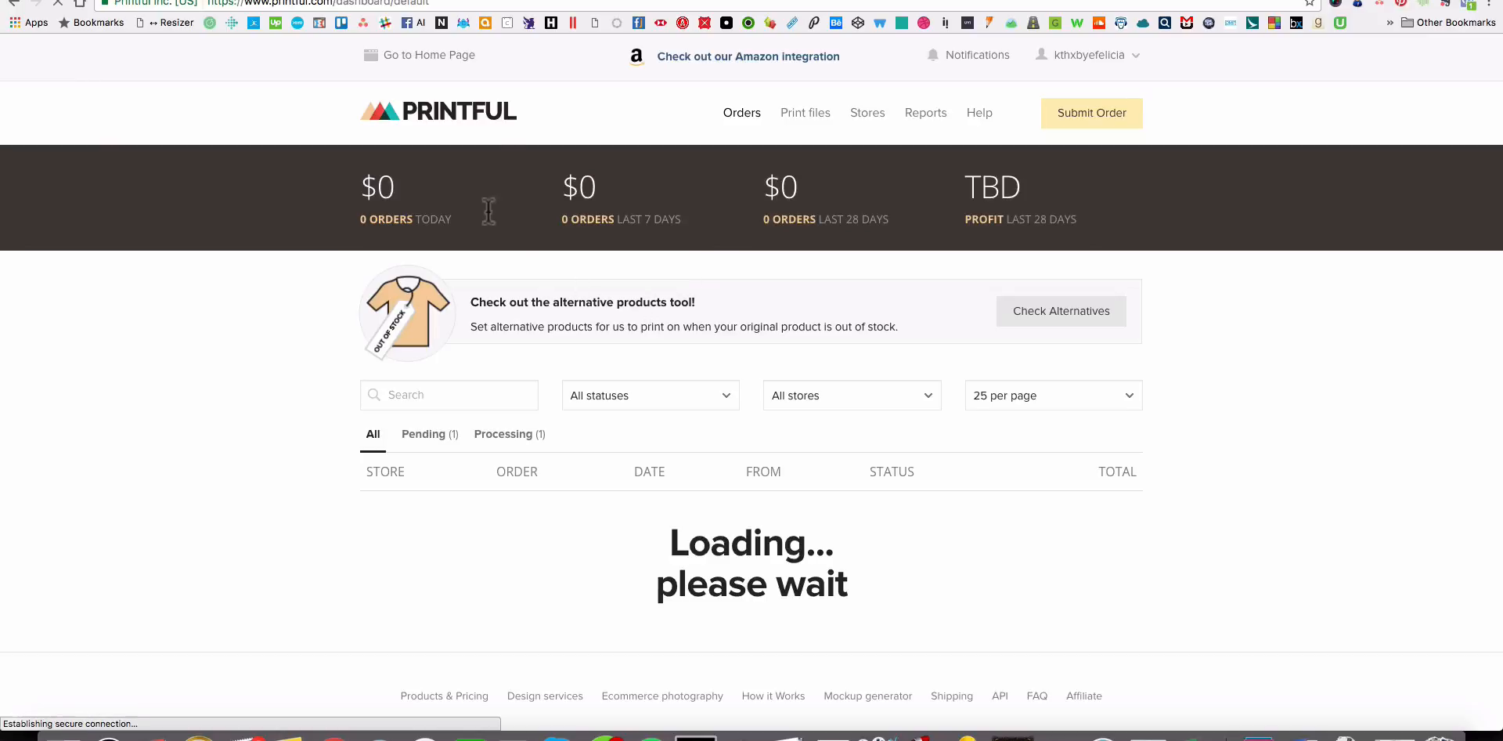
In Printful's embroidered hats catalog, open the Flexfit 6277 Structured Twill Cap to check its color names.
left_click(458, 56)
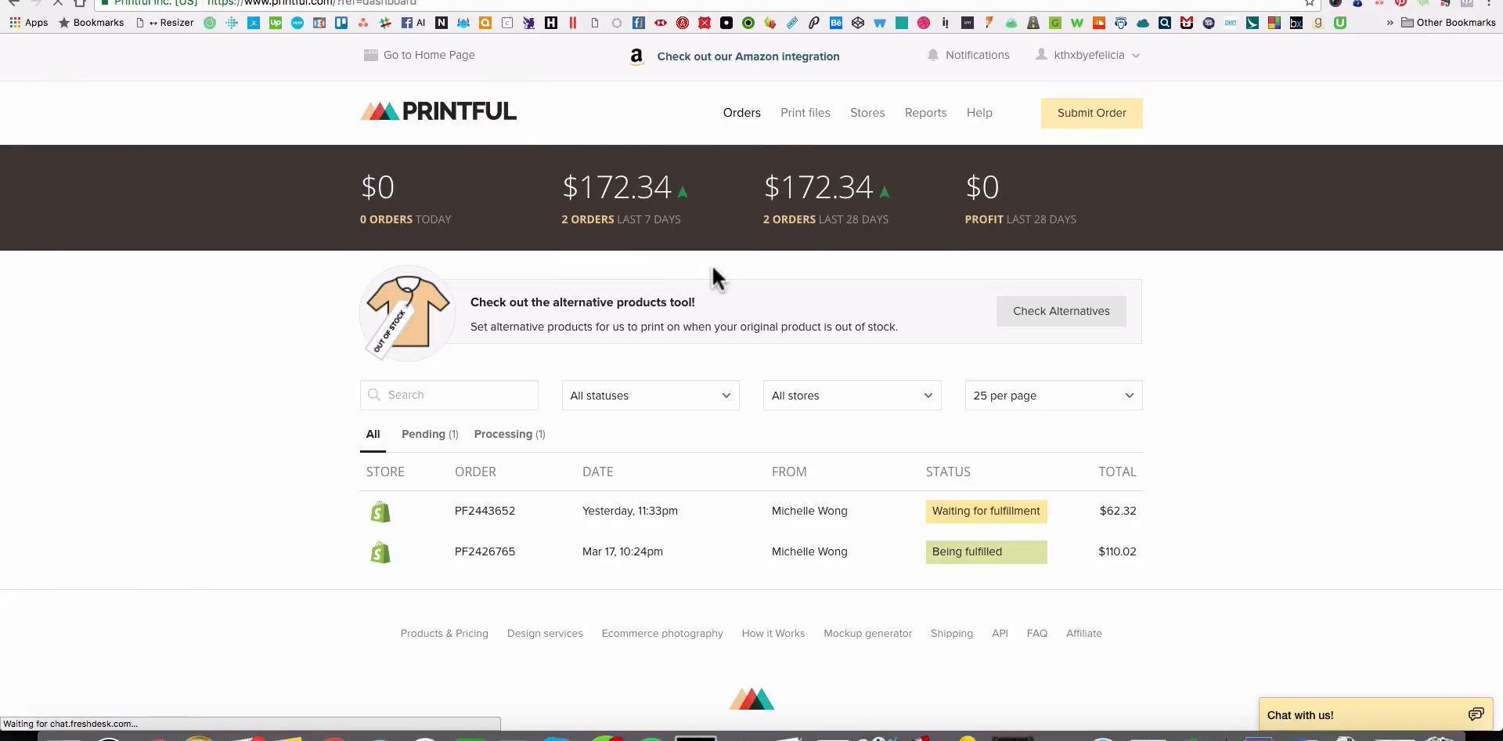
scroll(689, 380, "down", 3)
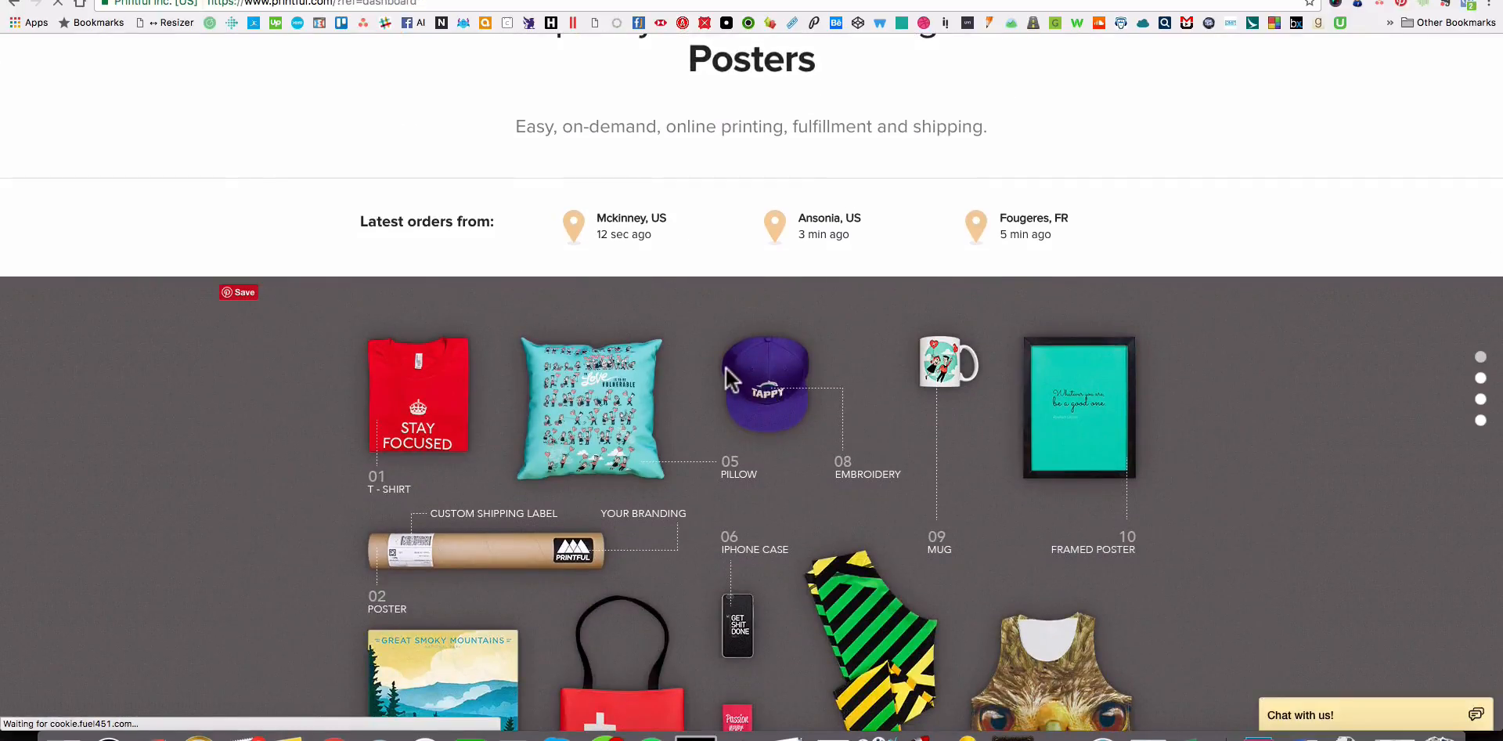
scroll(678, 336, "up", 3)
left_click(689, 116)
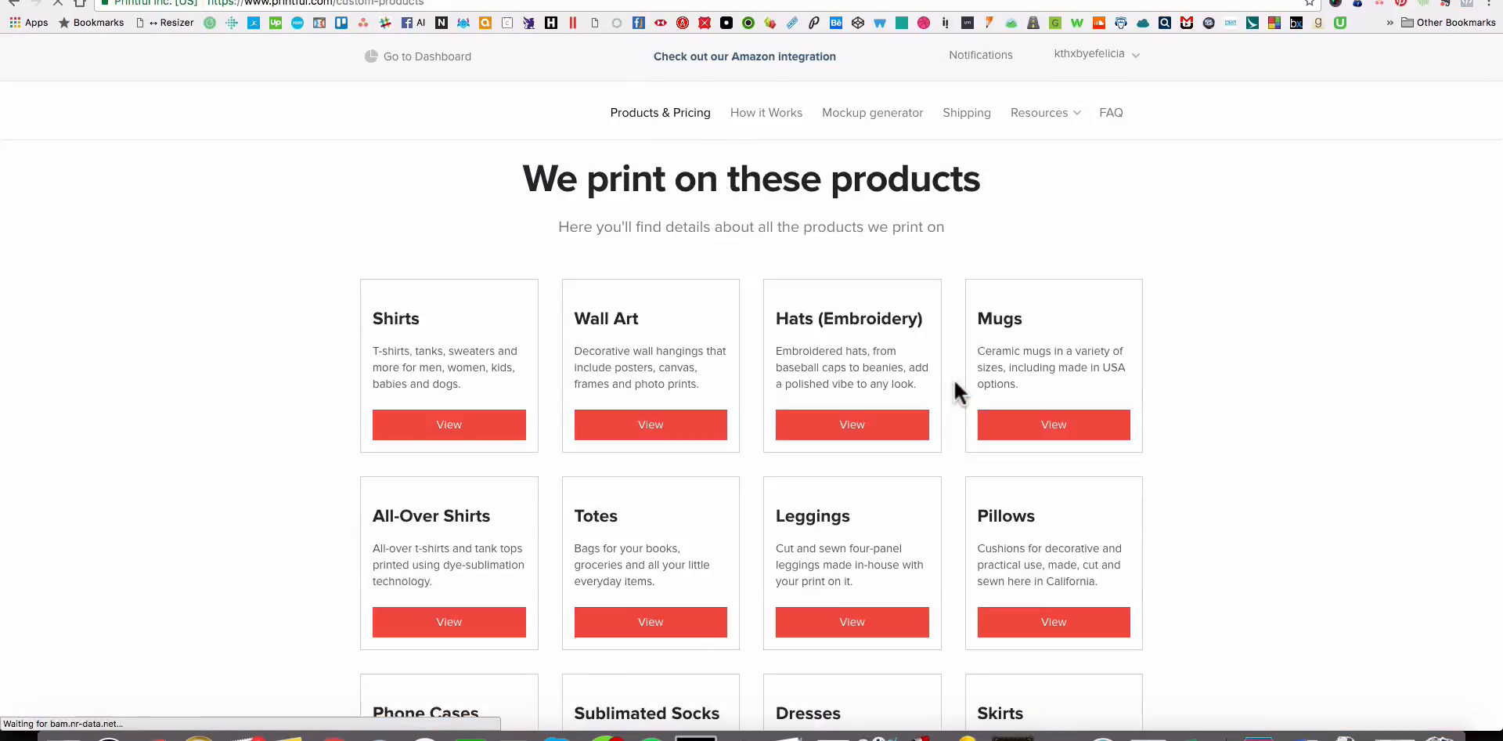
left_click(865, 384)
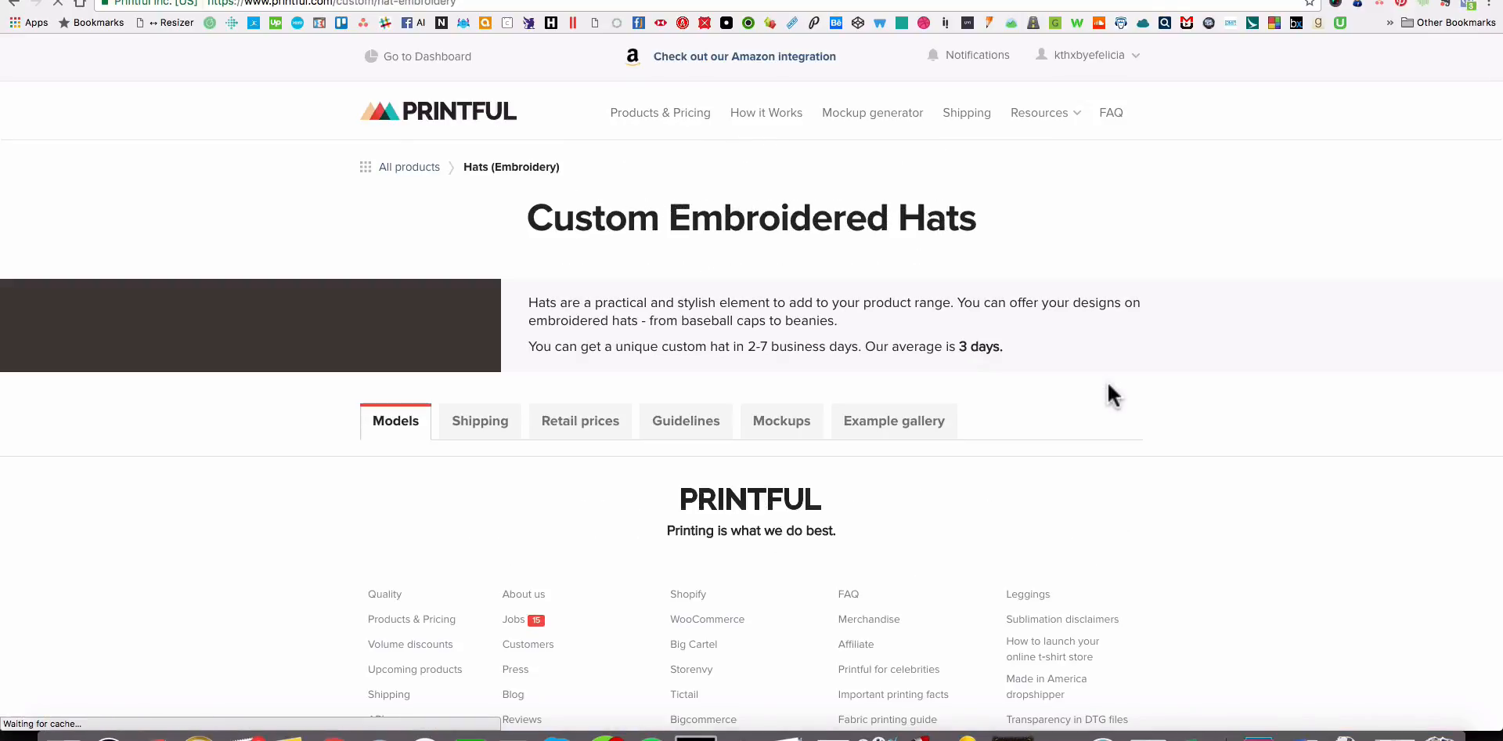
scroll(1108, 384, "down", 2)
scroll(1107, 388, "down", 10)
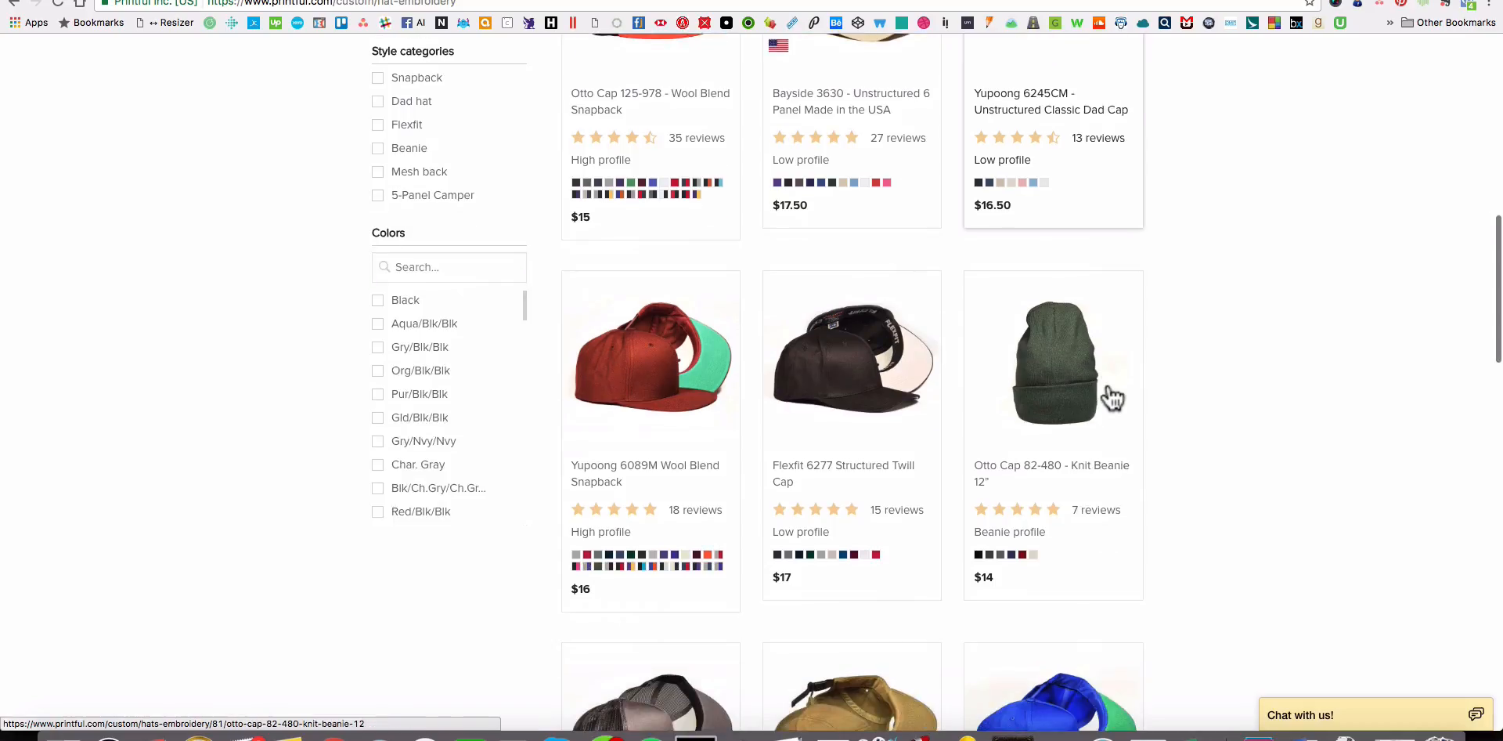
left_click(835, 110)
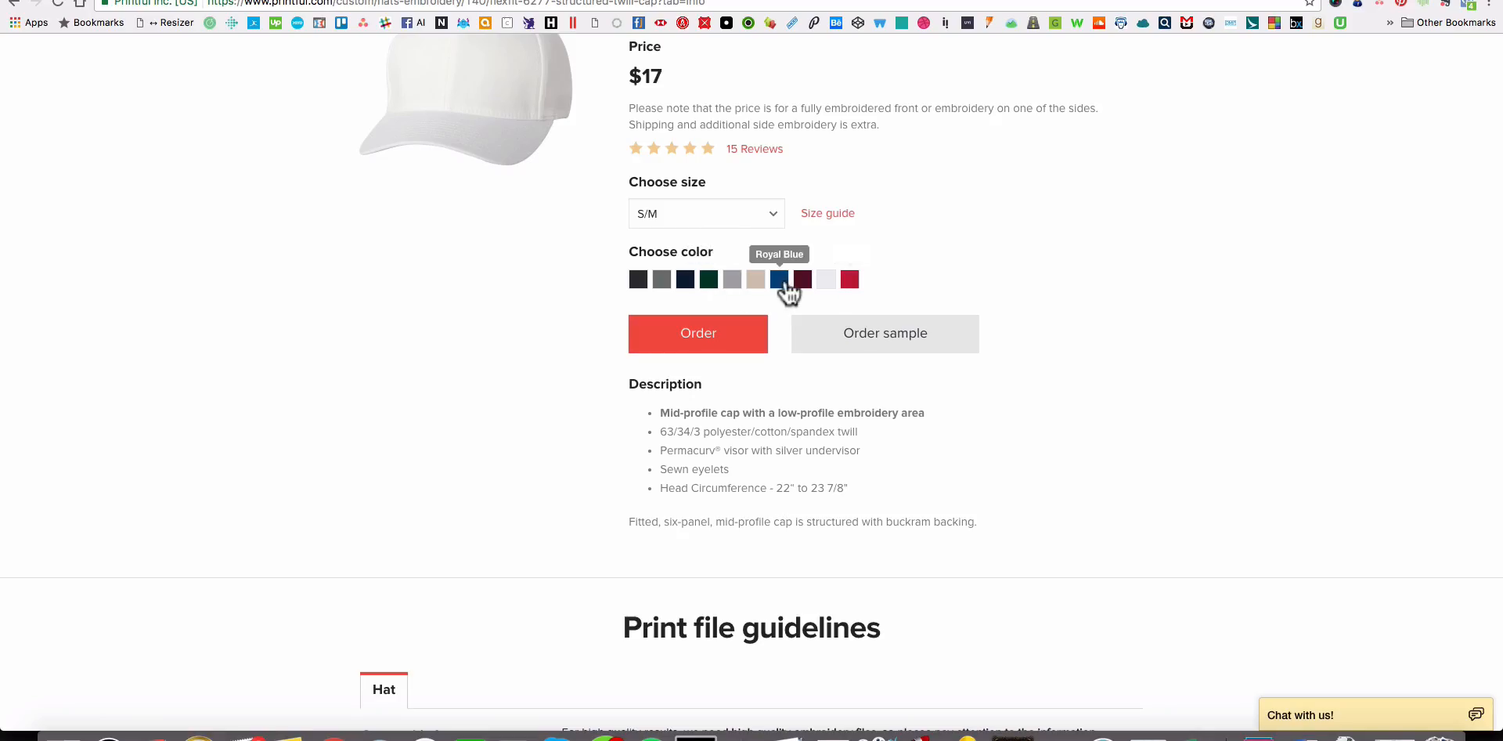
Back in Shopify, remove the stray G value from the Color option and add Spruce and Khaki.
key("ctrl+Tab")
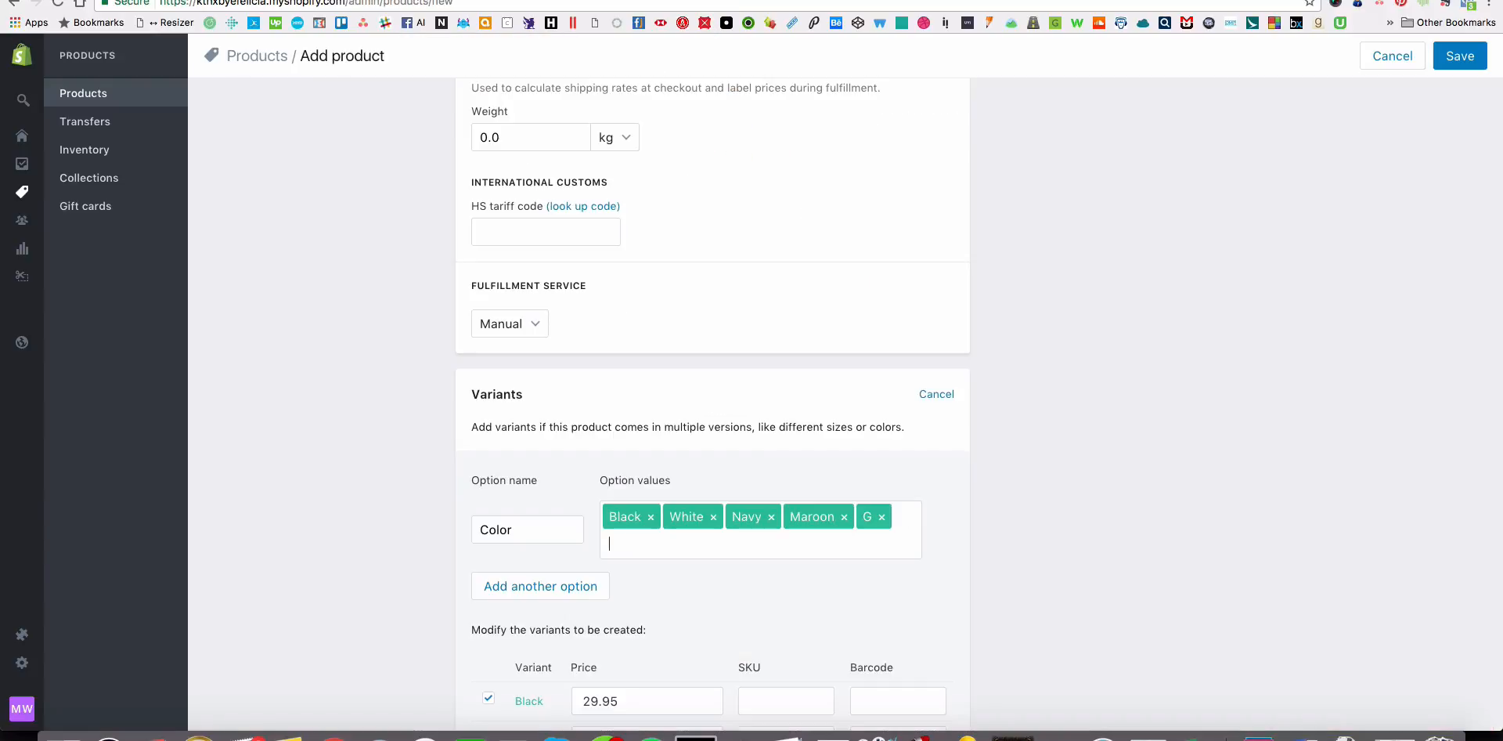
key("BackSpace")
type("Spruce")
key("Return")
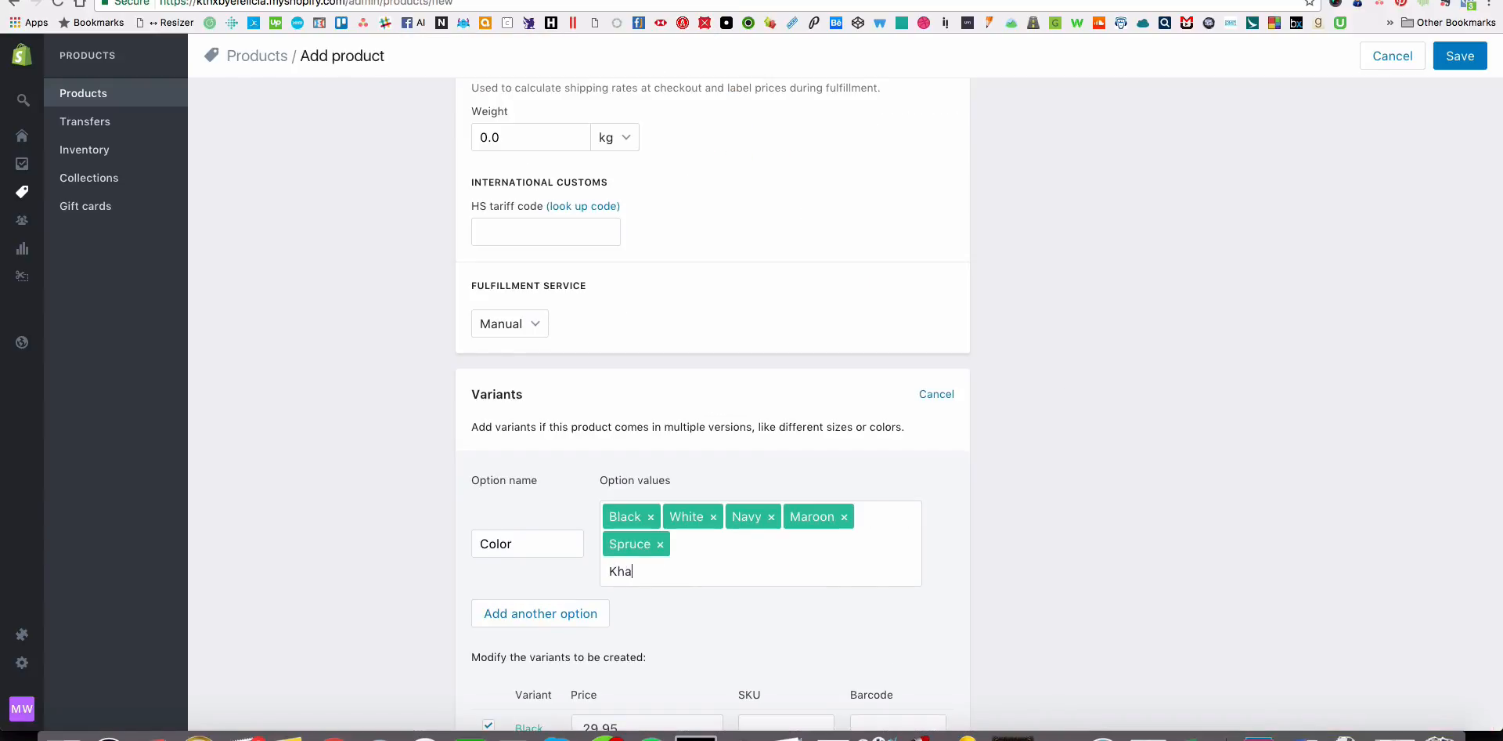
type("Khaki")
key("Return")
Open the search engine listing fields, review the product form and save the new hat product.
scroll(1229, 376, "down", 5)
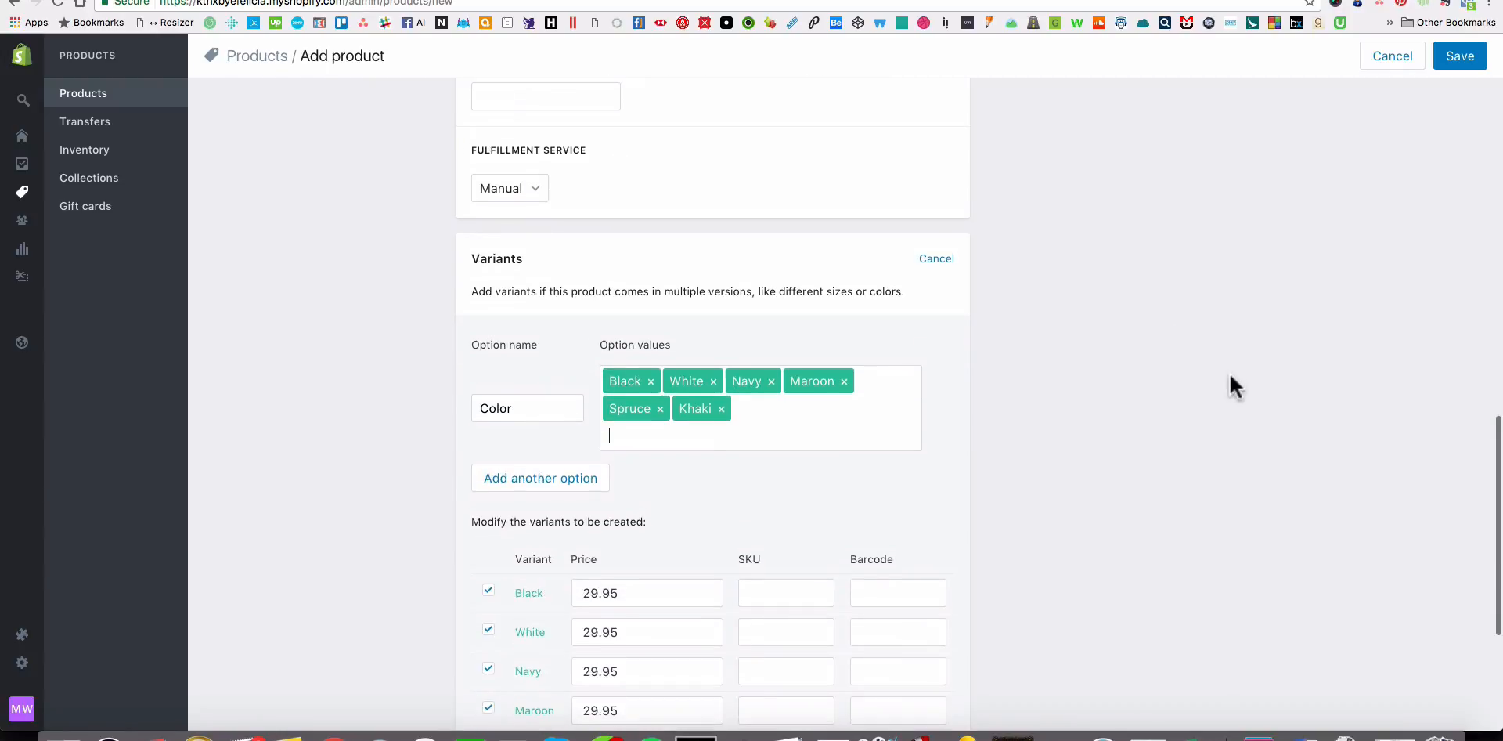
scroll(647, 505, "down", 2)
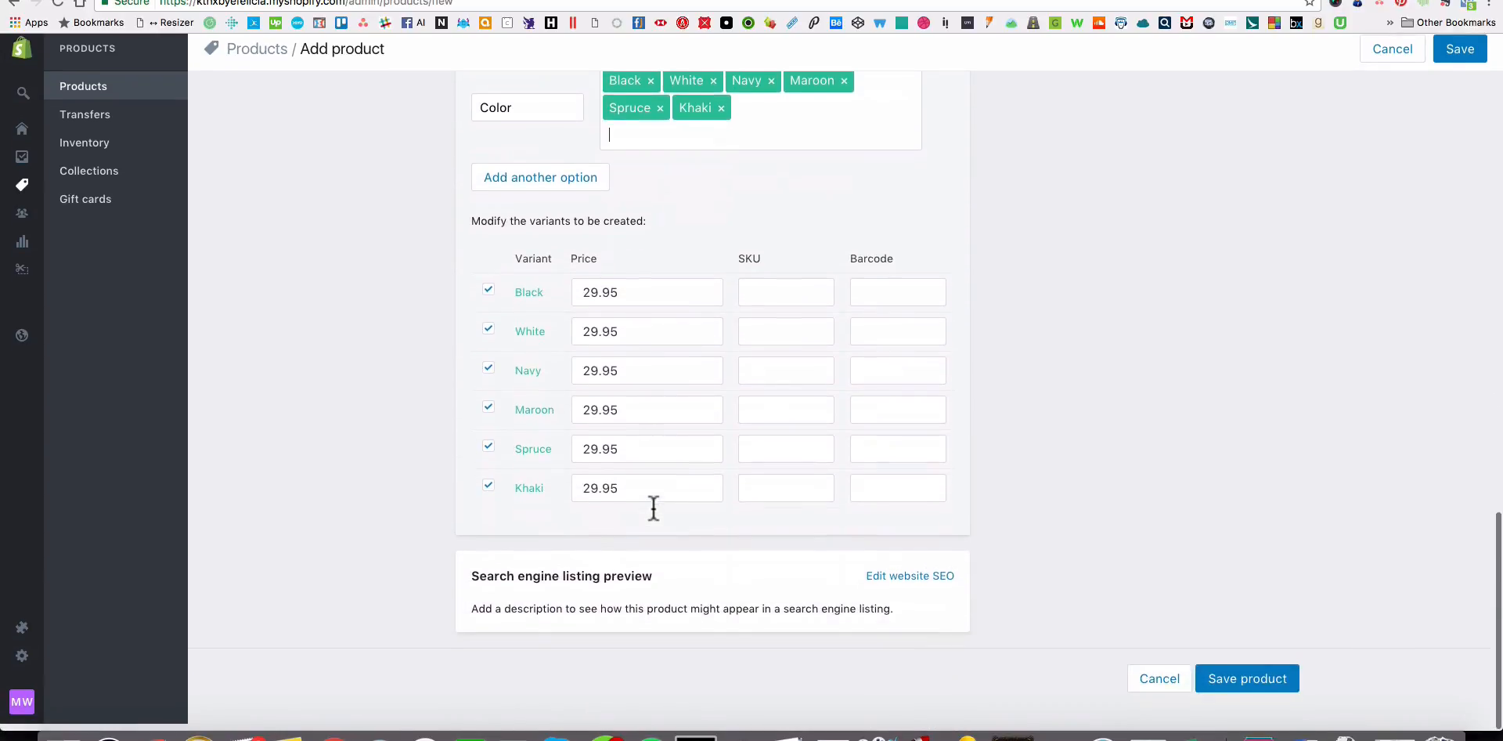
left_click(870, 581)
scroll(1012, 548, "down", 3)
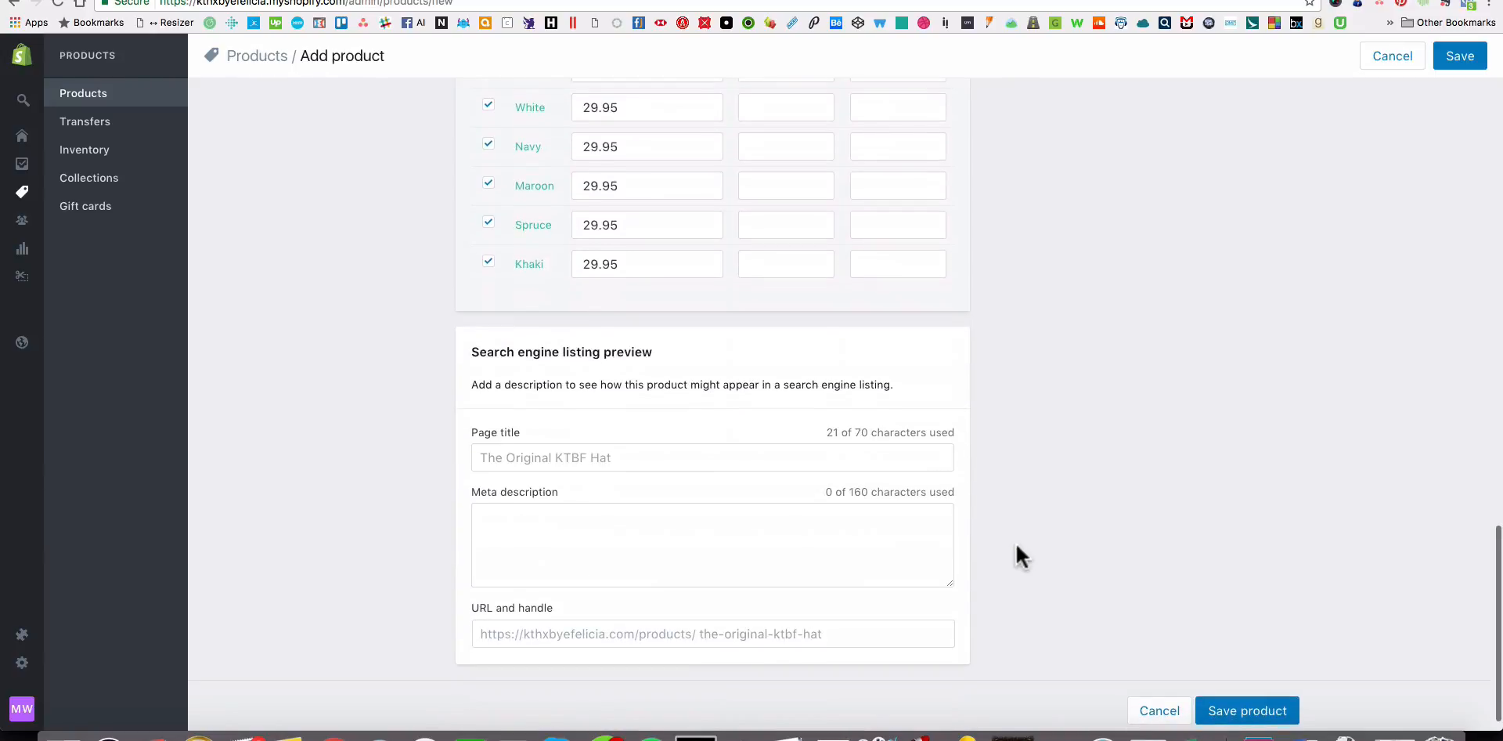
scroll(1112, 404, "up", 6)
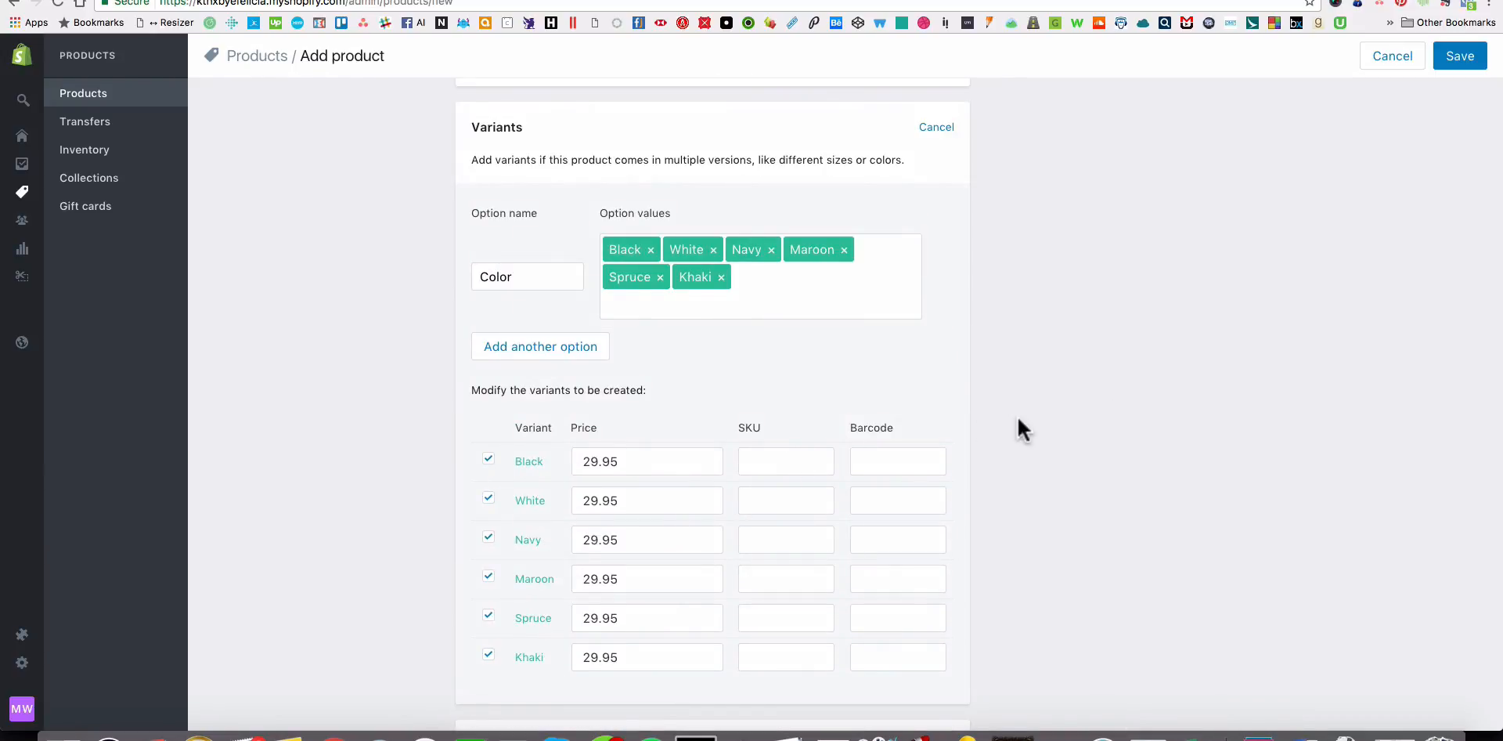
scroll(993, 427, "up", 15)
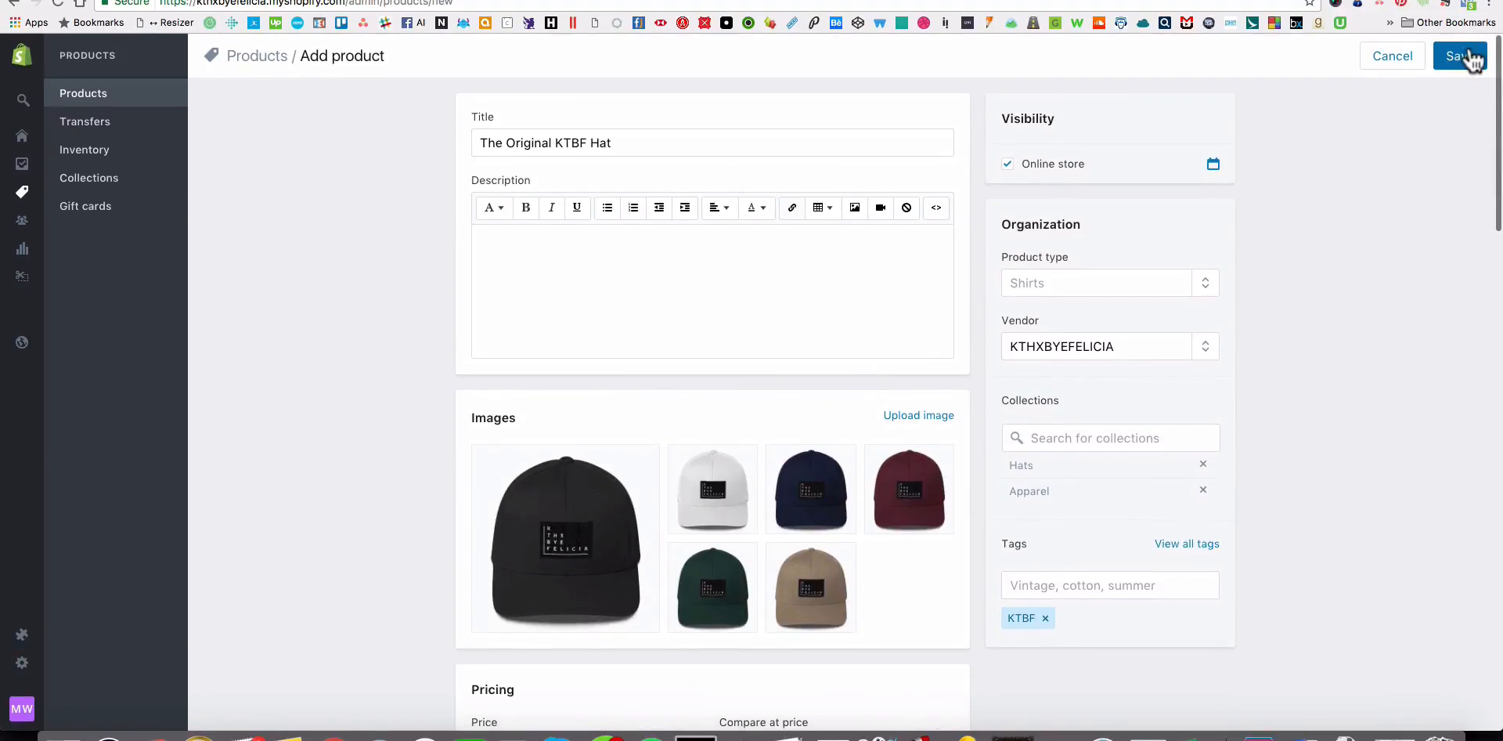
left_click(1461, 56)
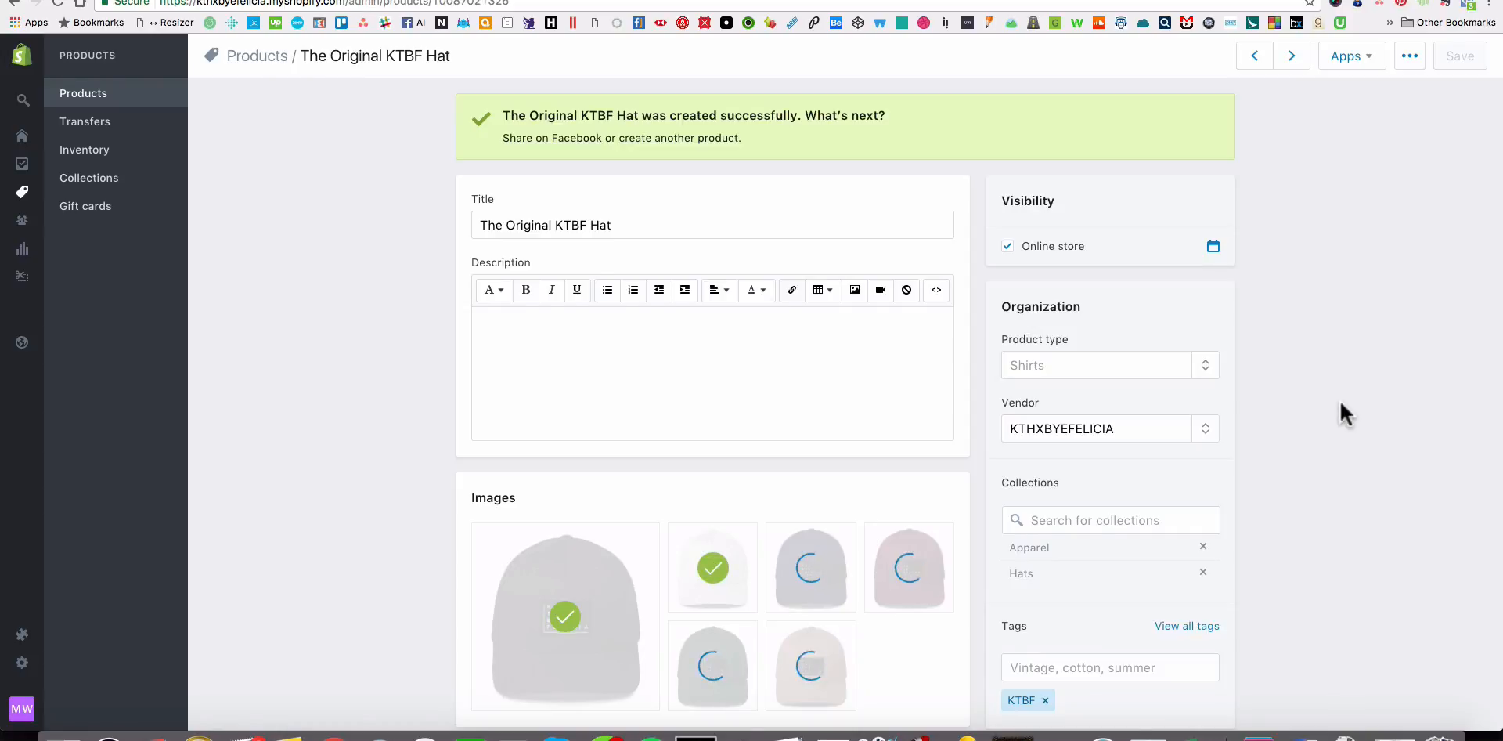
Assign the black hat image to the Black variant and the white hat image to the White variant.
scroll(781, 349, "down", 3)
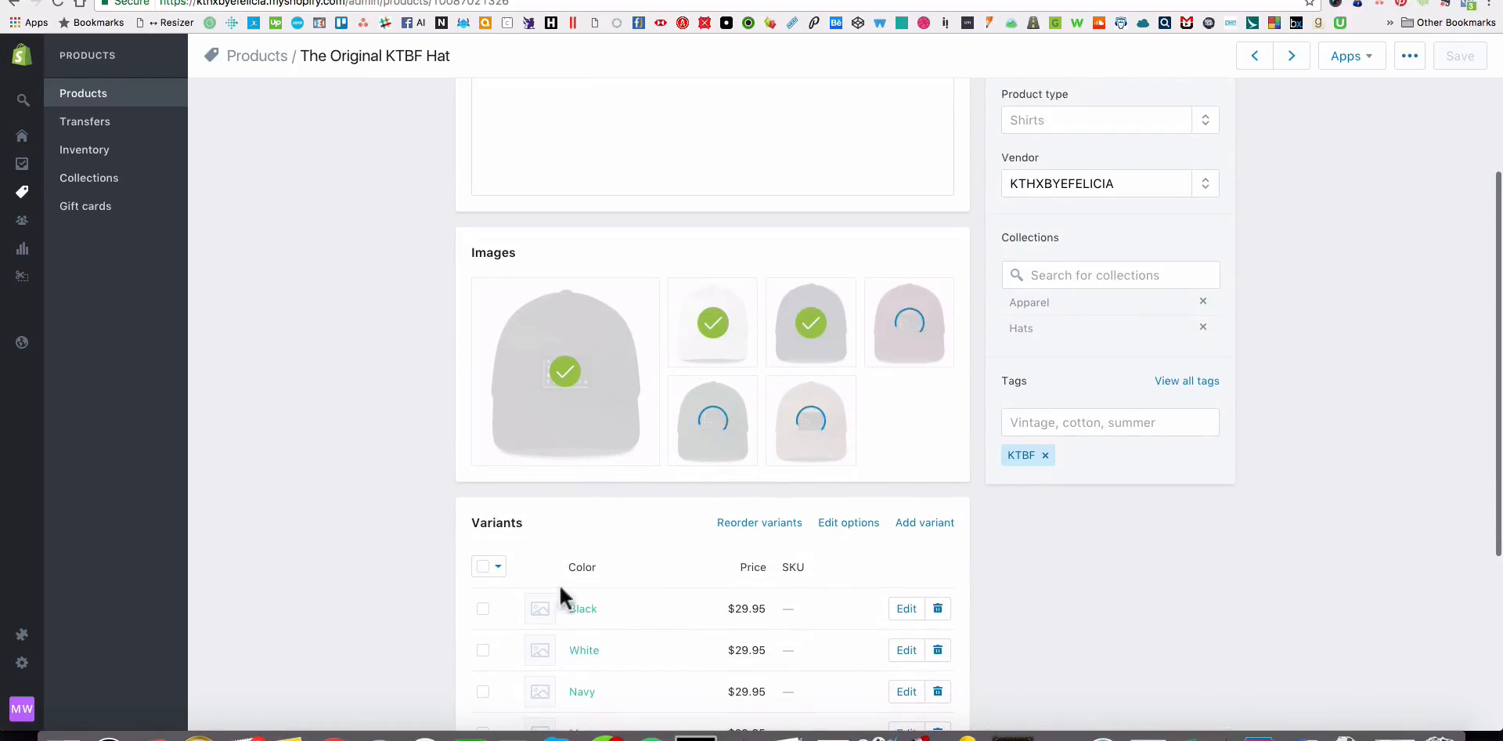
left_click(542, 611)
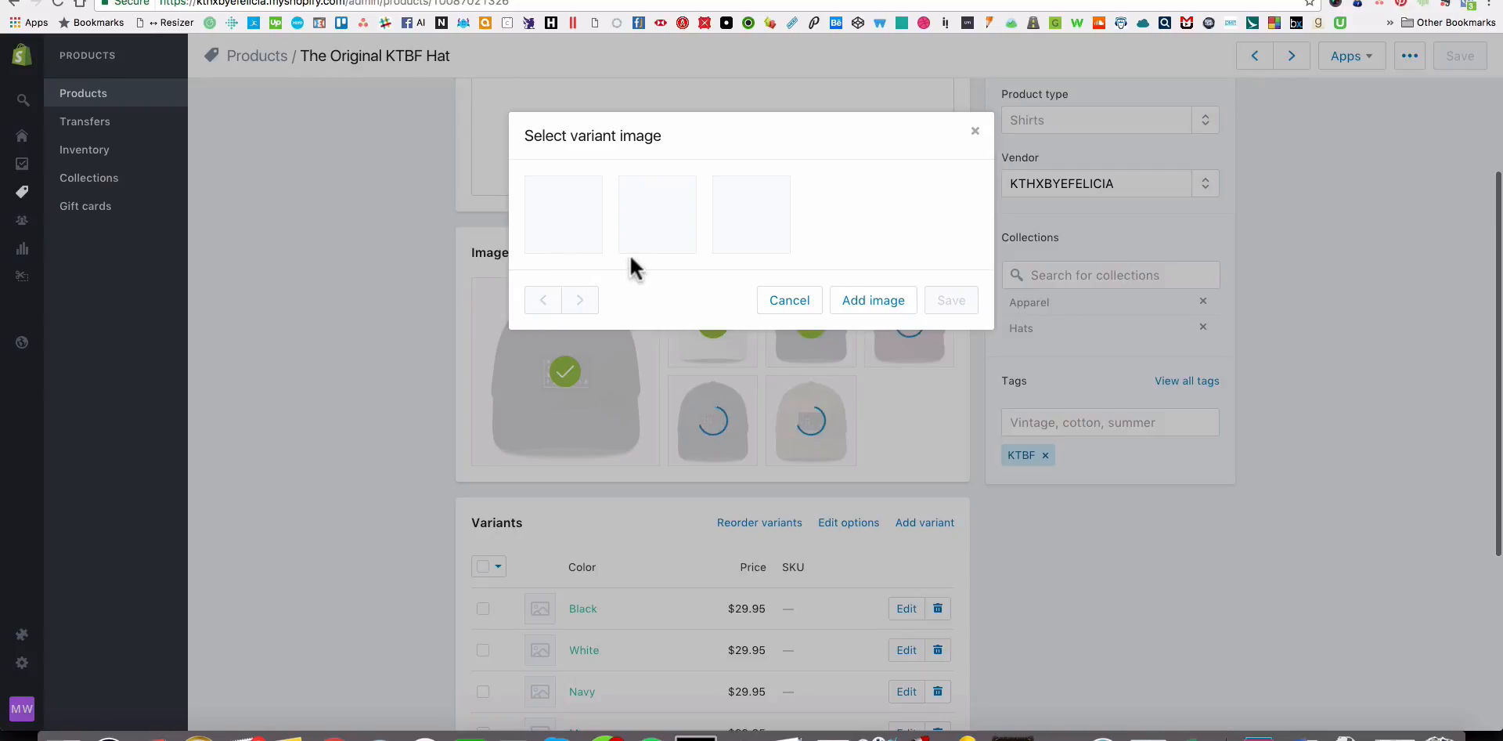
left_click(601, 243)
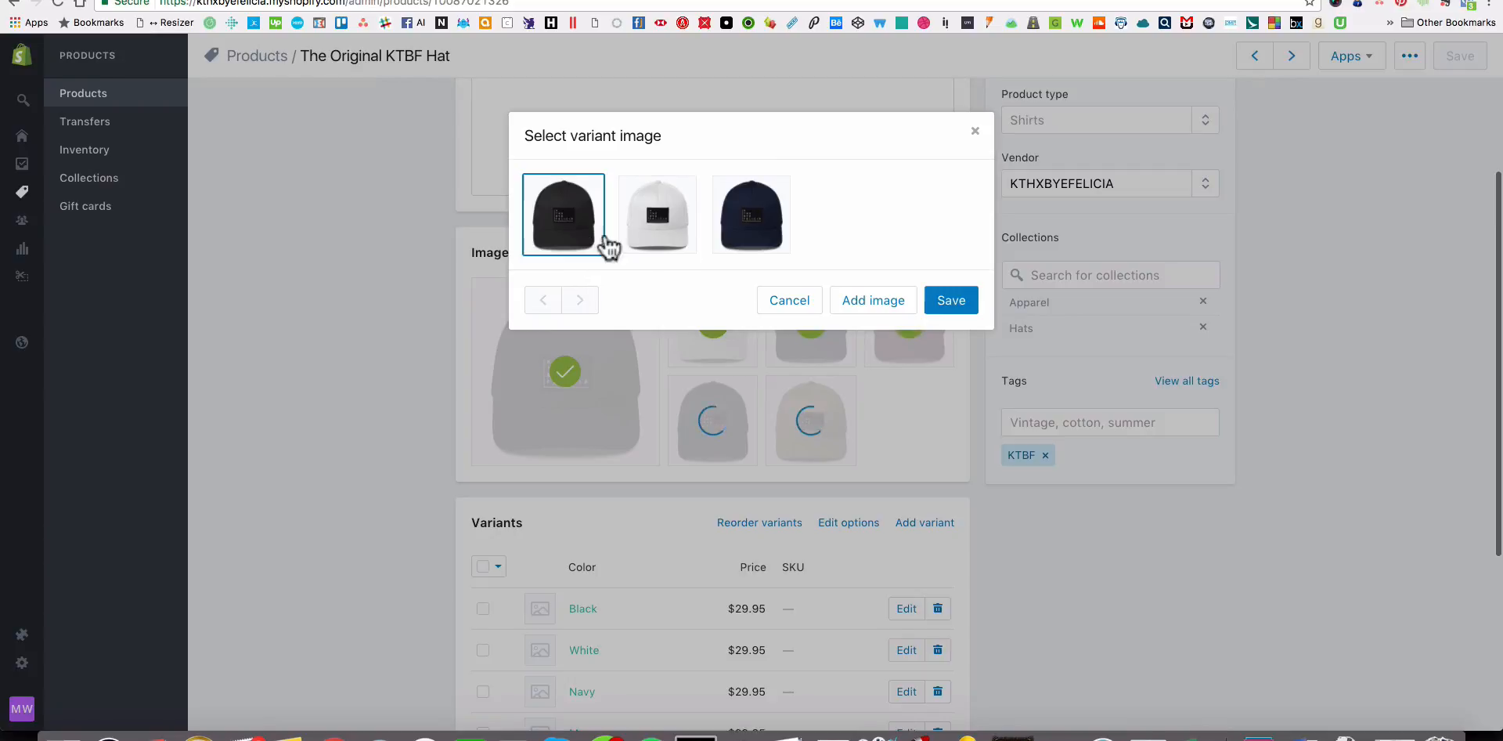
left_click(949, 304)
scroll(501, 603, "down", 2)
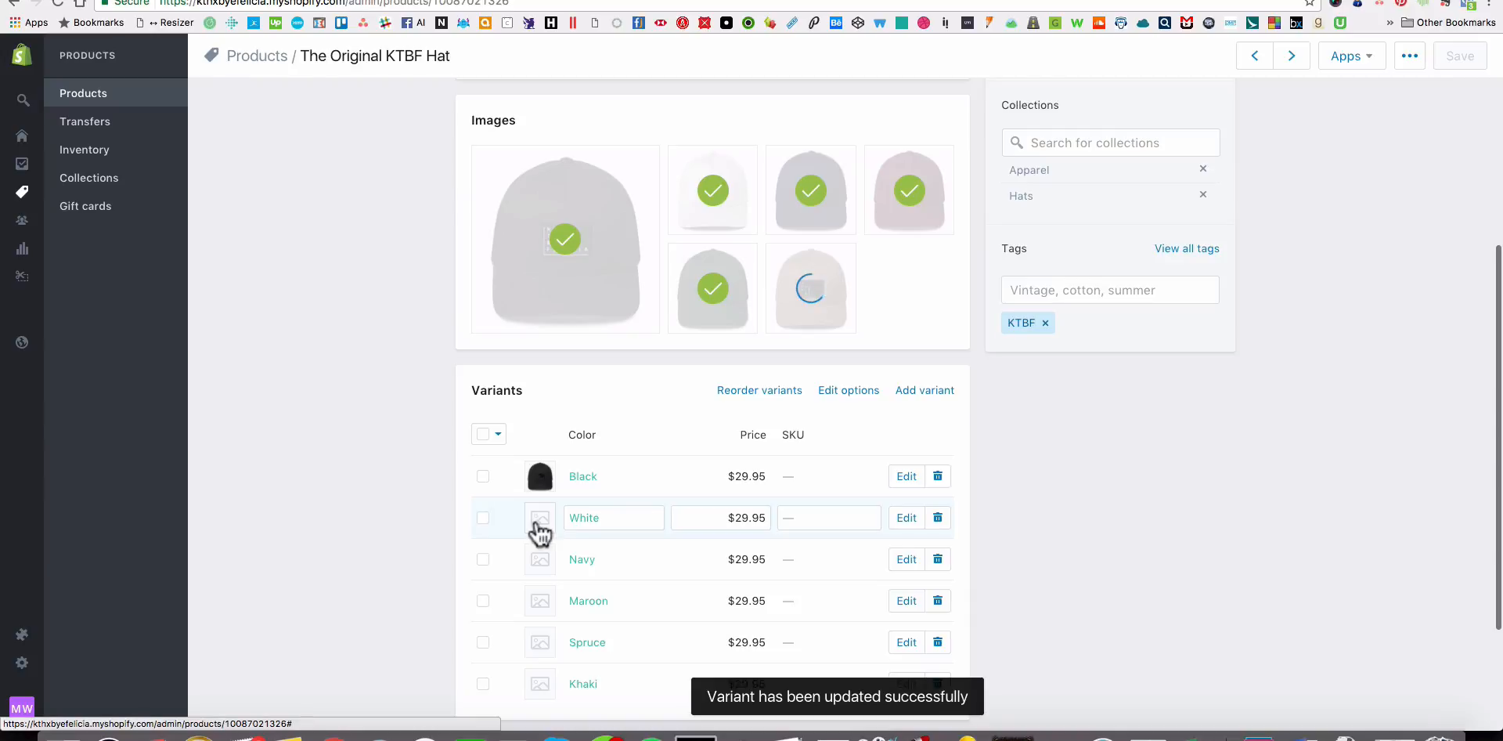
left_click(538, 523)
left_click(670, 242)
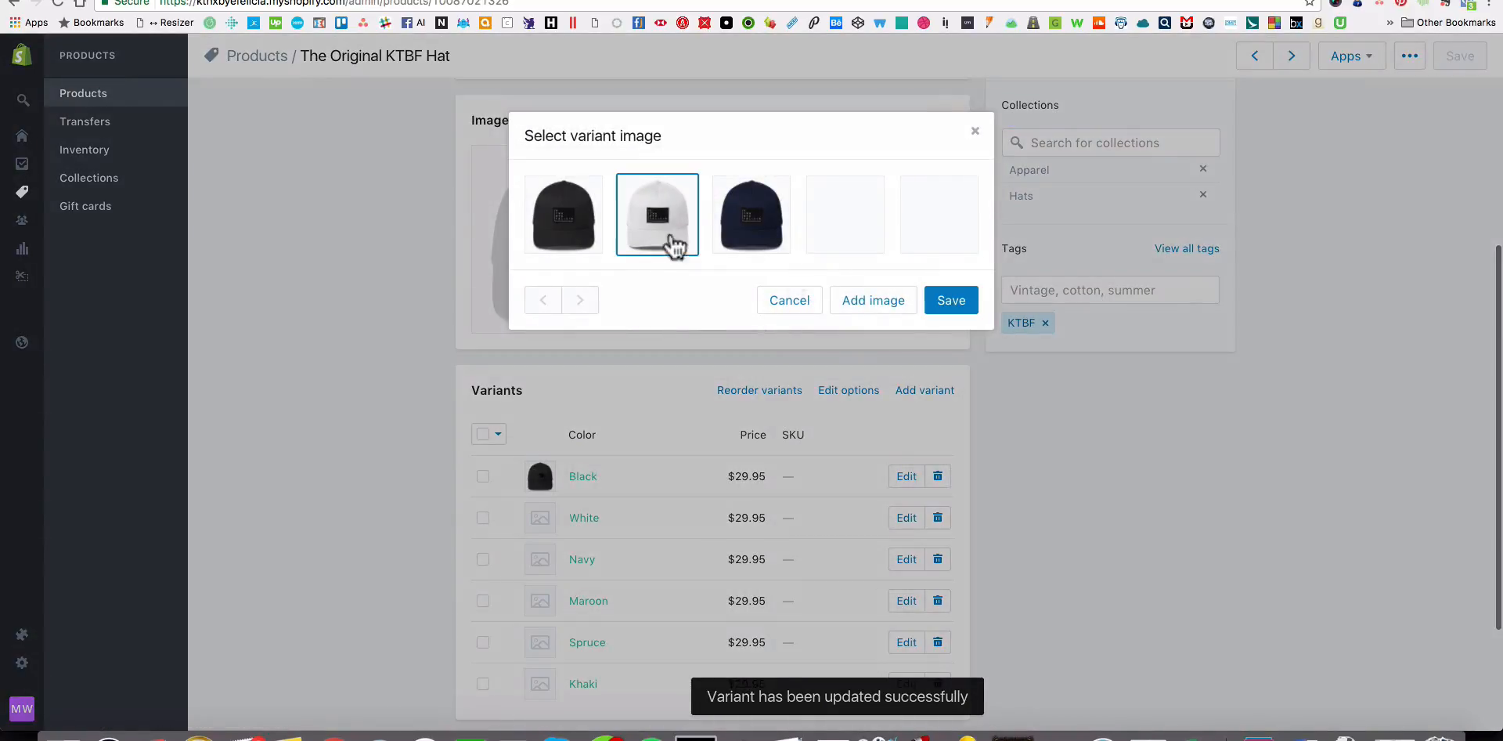
left_click(947, 302)
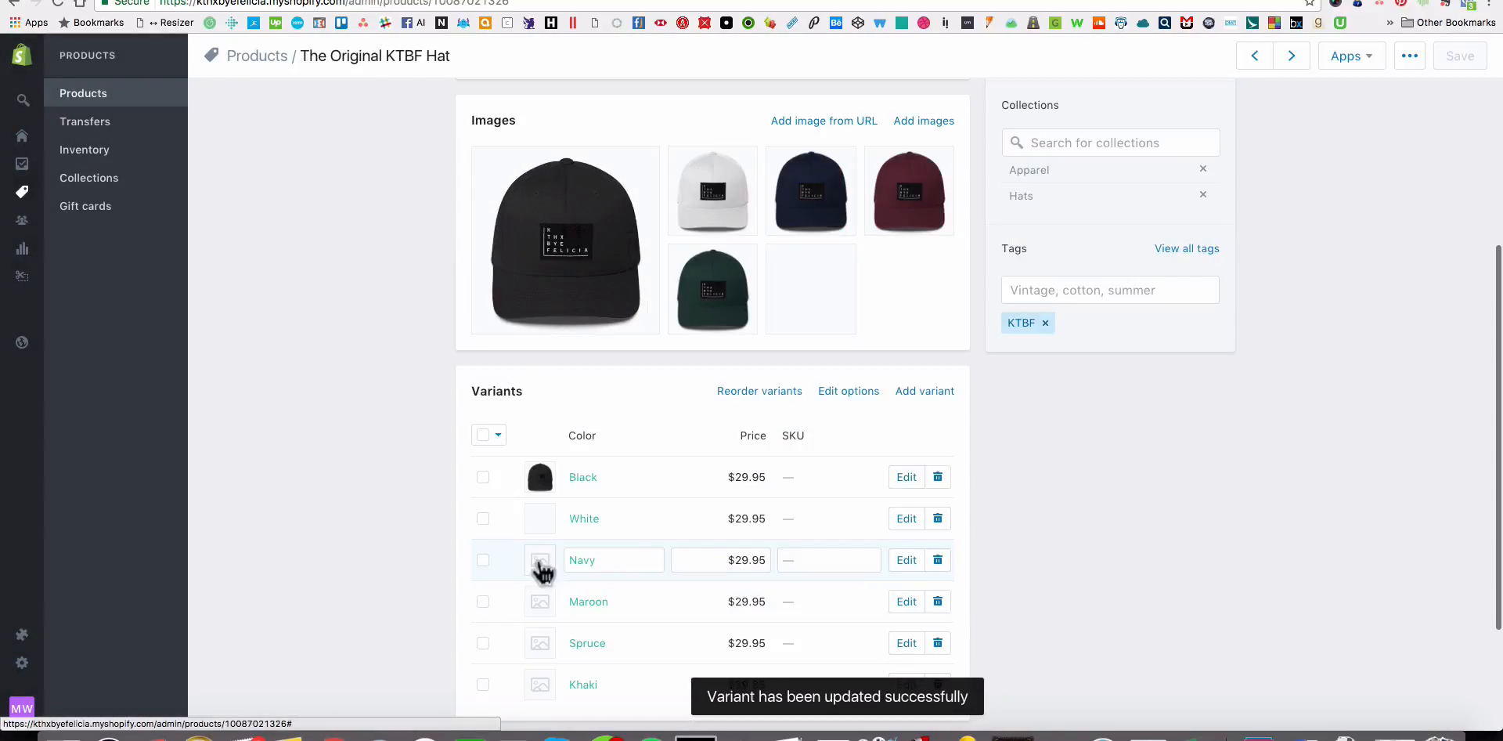
Assign the navy hat image to the Navy variant.
left_click(538, 560)
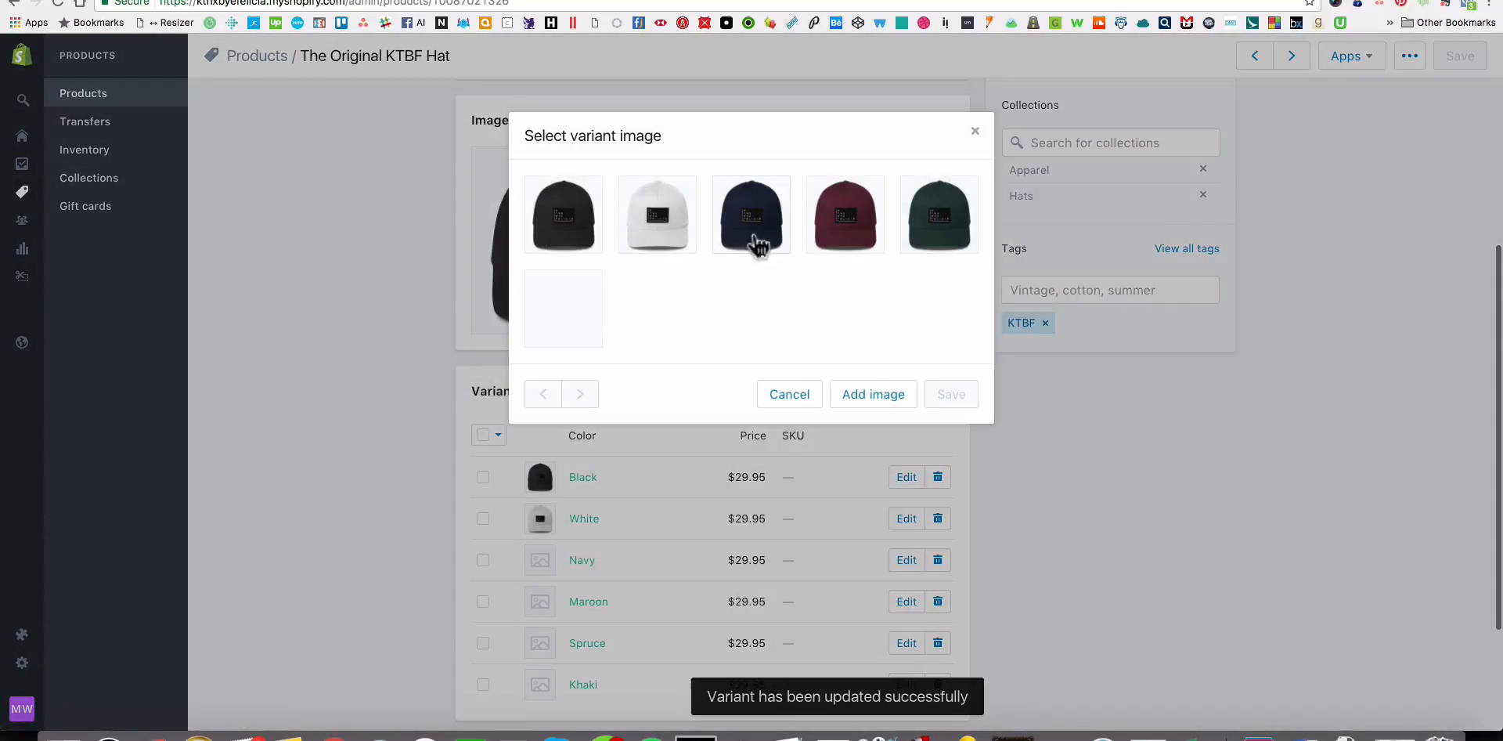
left_click(756, 244)
scroll(595, 548, "down", 1)
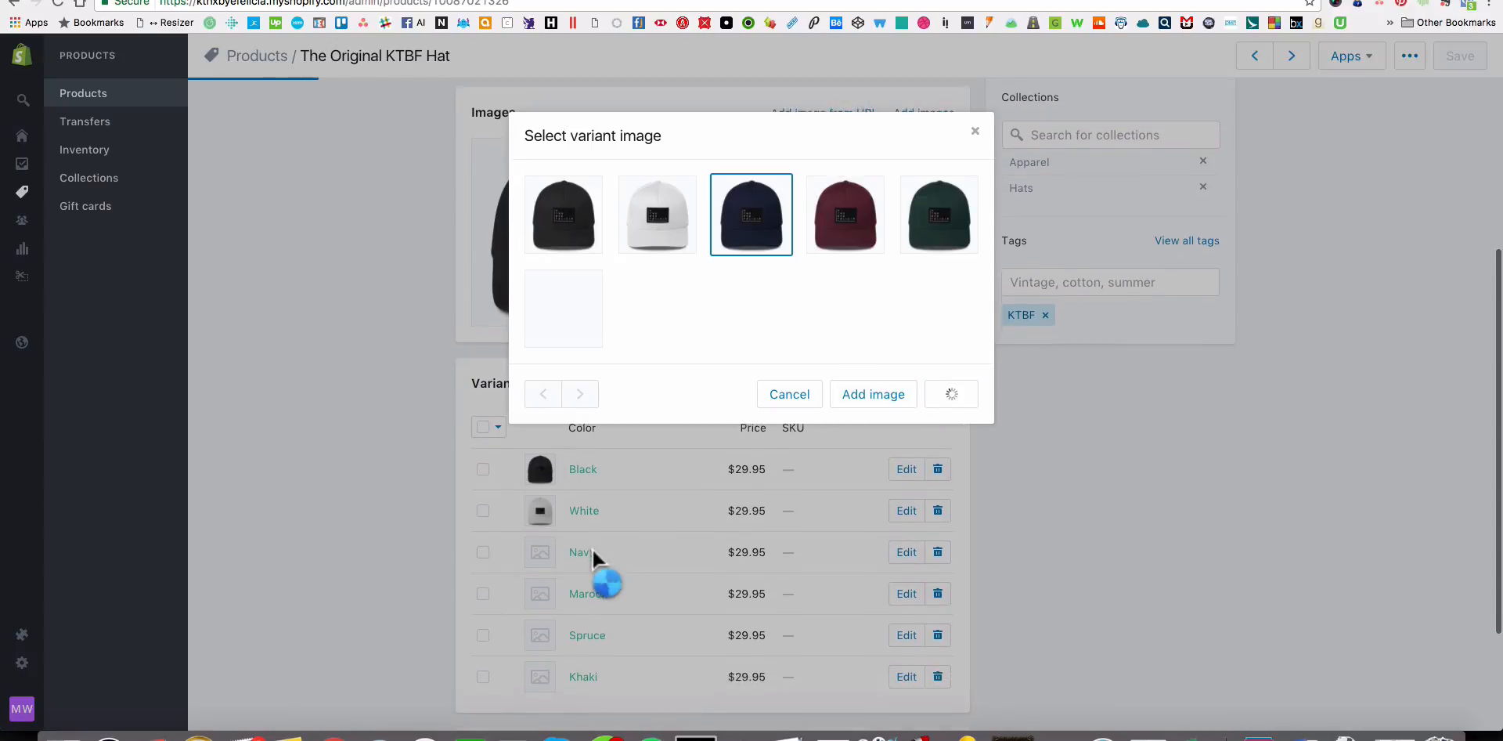
scroll(539, 593, "down", 3)
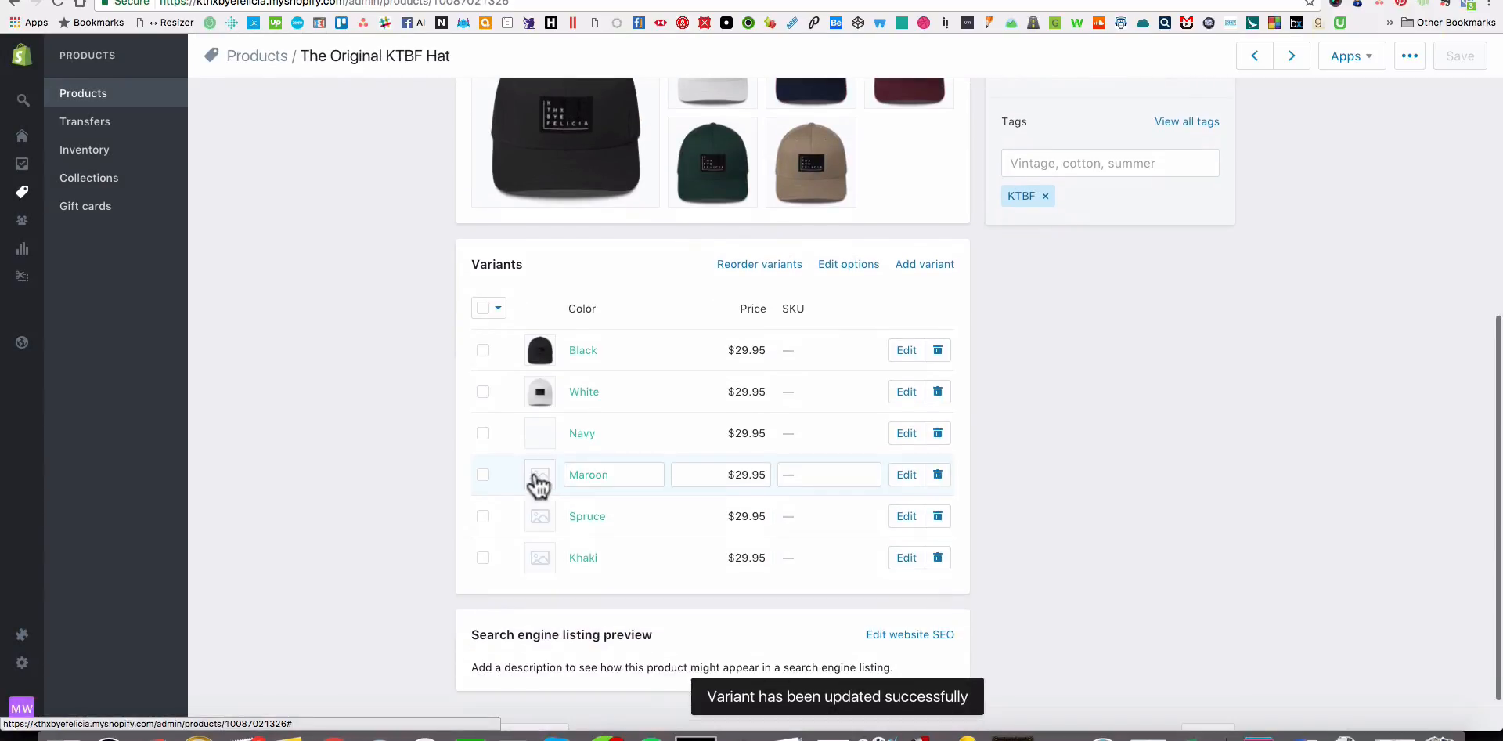
Assign the maroon hat image to the Maroon variant and the green hat image to the Spruce variant.
left_click(539, 475)
left_click(875, 251)
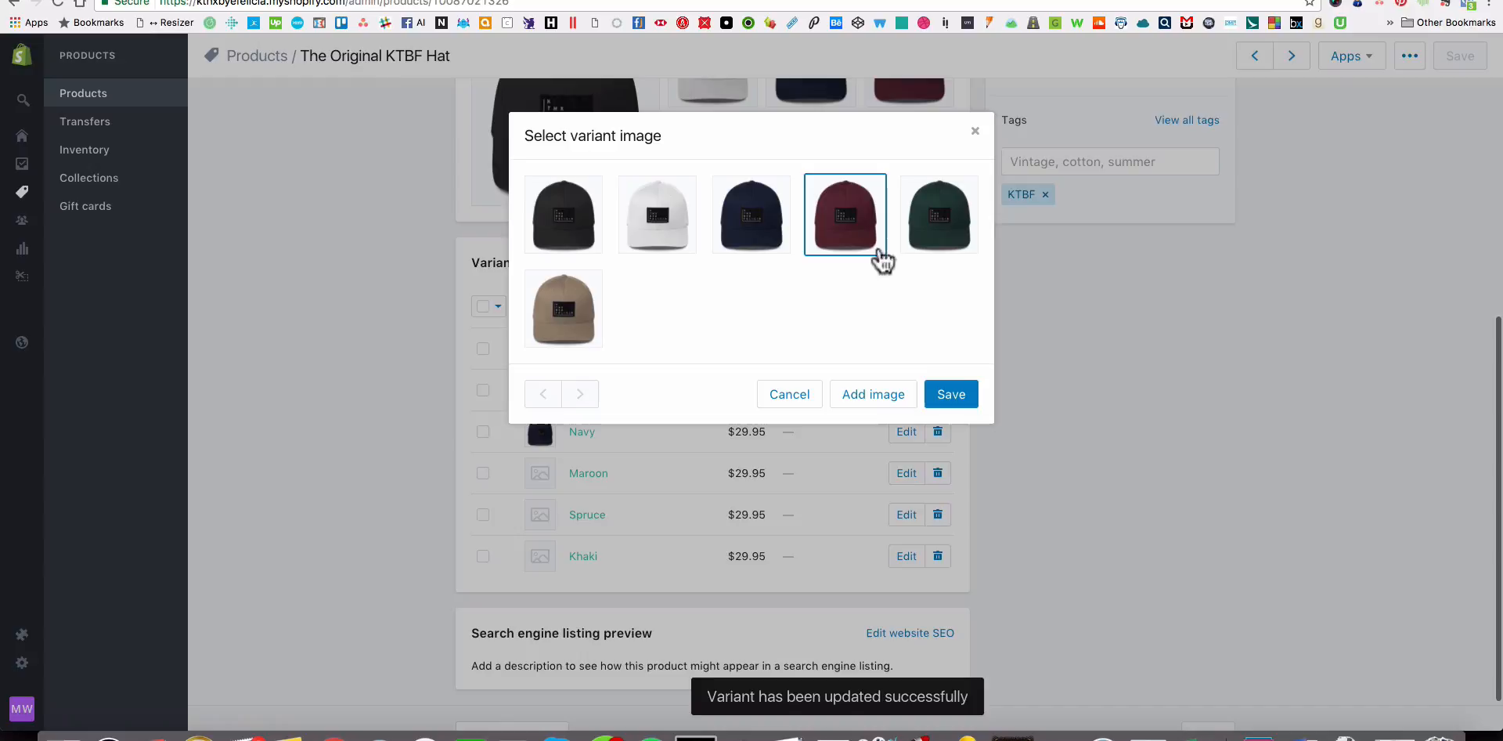
left_click(951, 394)
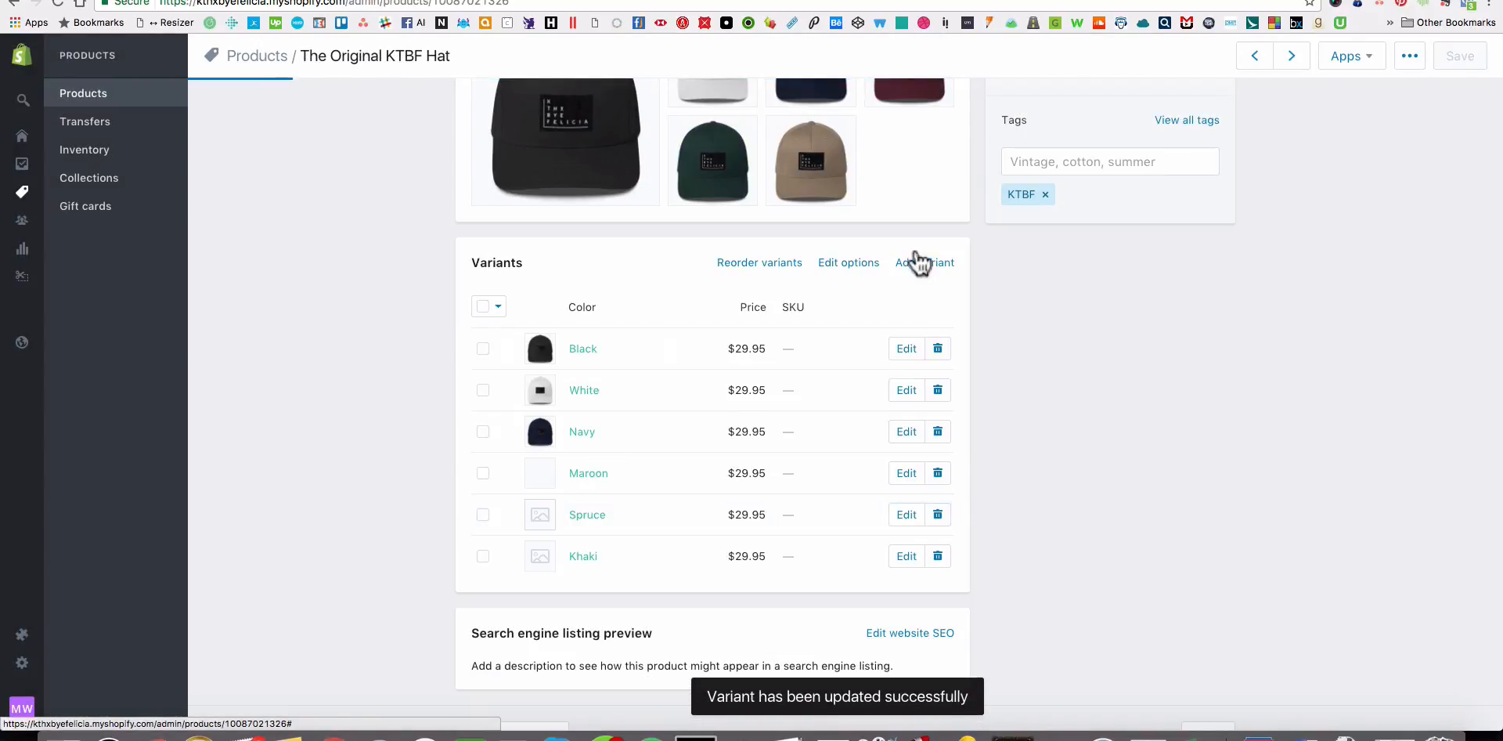
left_click(539, 514)
left_click(939, 214)
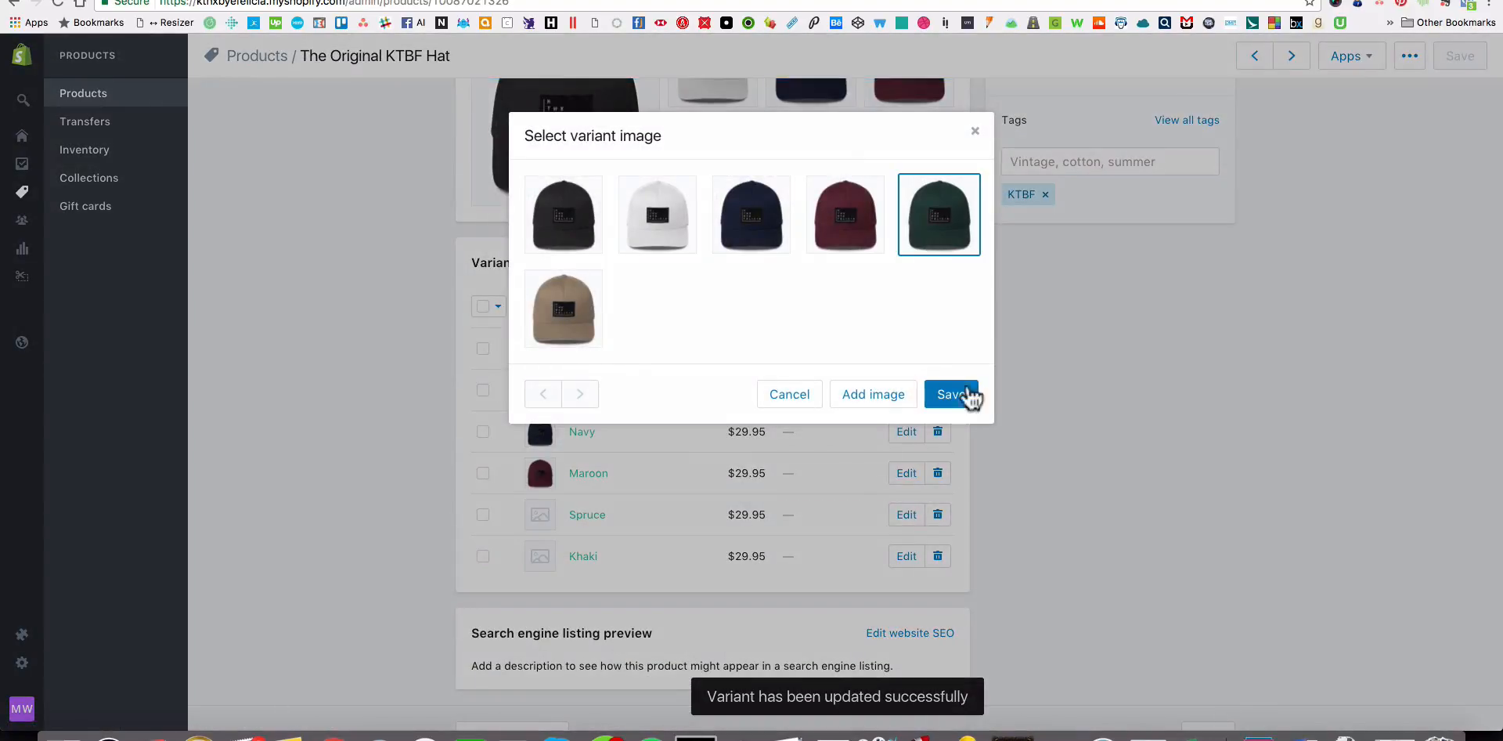
left_click(951, 394)
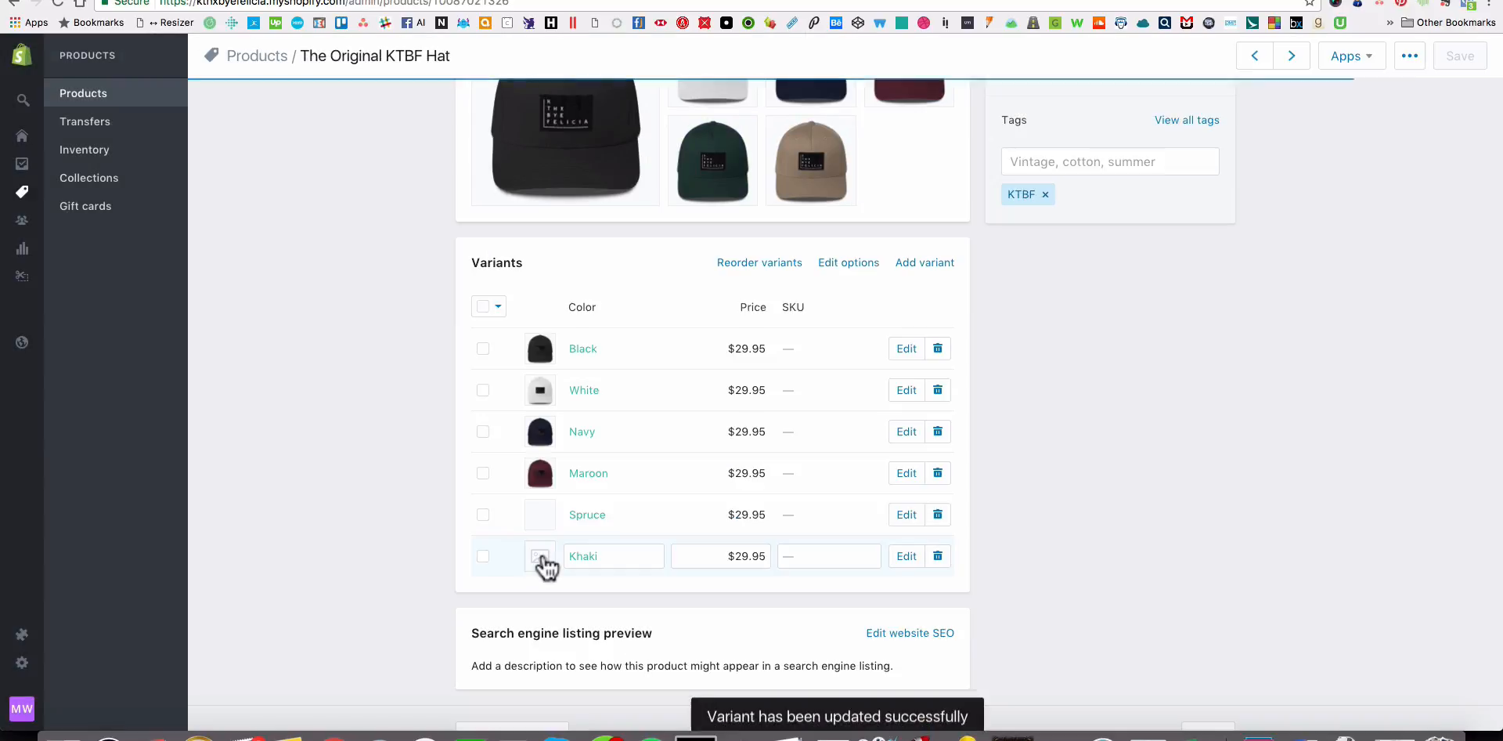
Assign the khaki hat image to the Khaki variant and review the variant list.
left_click(539, 555)
left_click(565, 333)
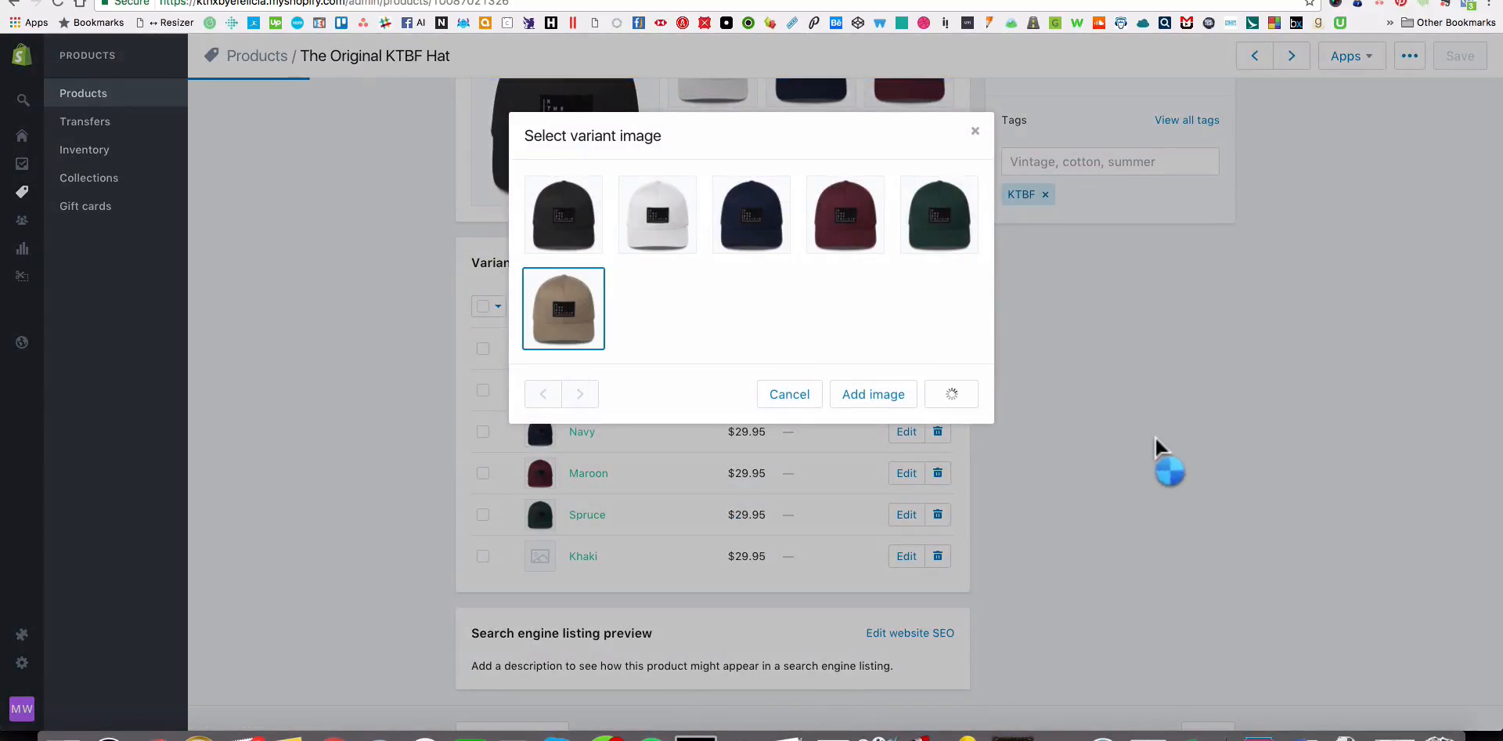
scroll(1167, 457, "up", 10)
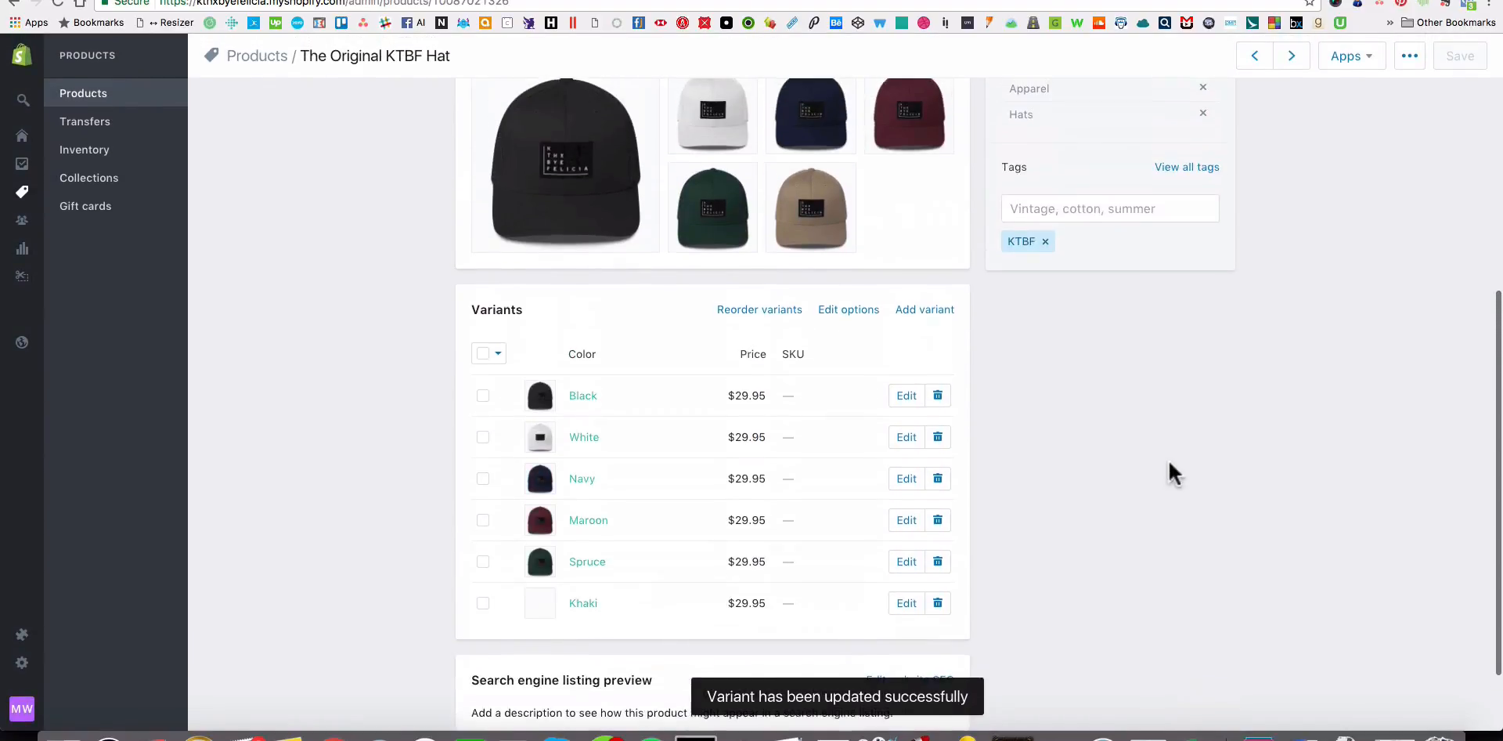
scroll(1369, 471, "down", 5)
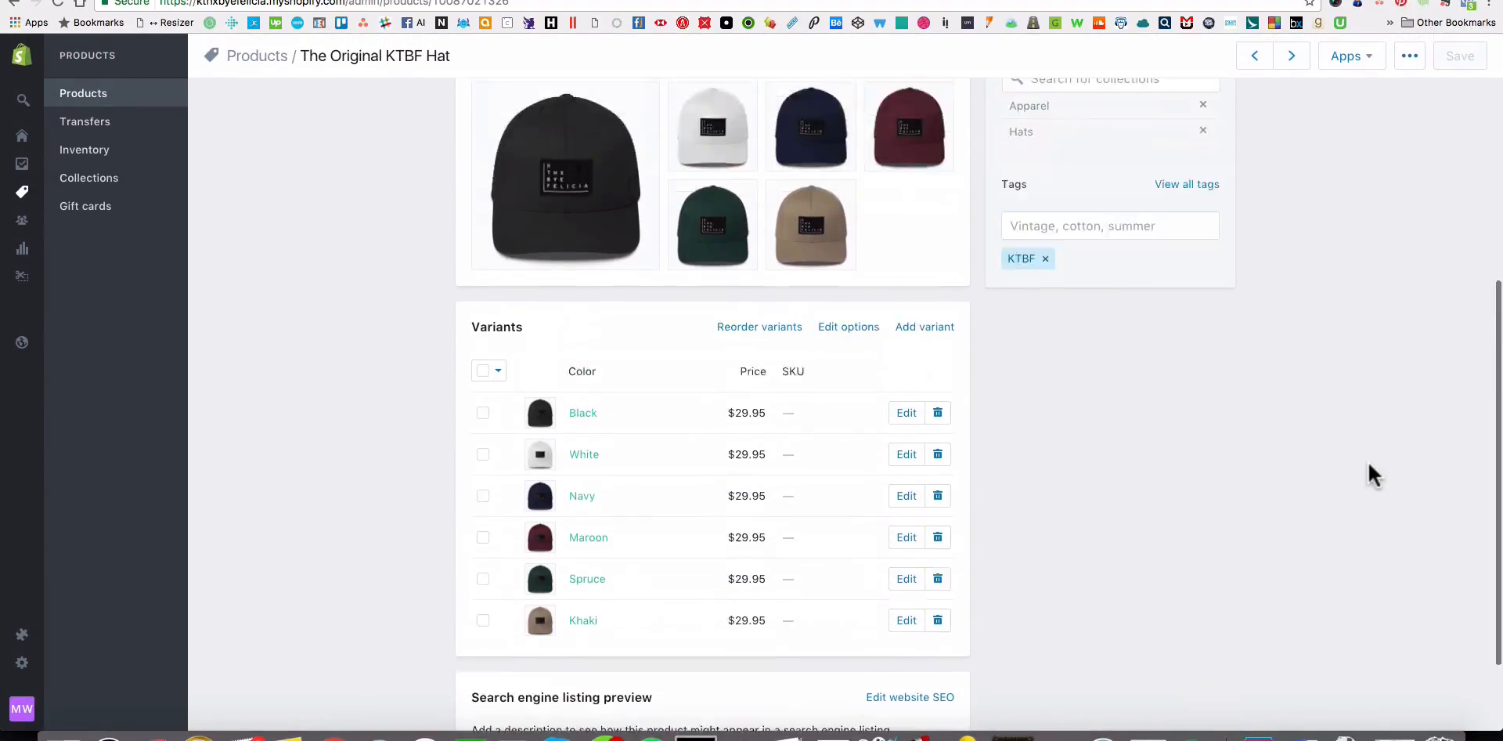
scroll(1367, 459, "up", 5)
Switch to the KTHXBYEFELICIA storefront and open its Hats collection.
left_click(586, 0)
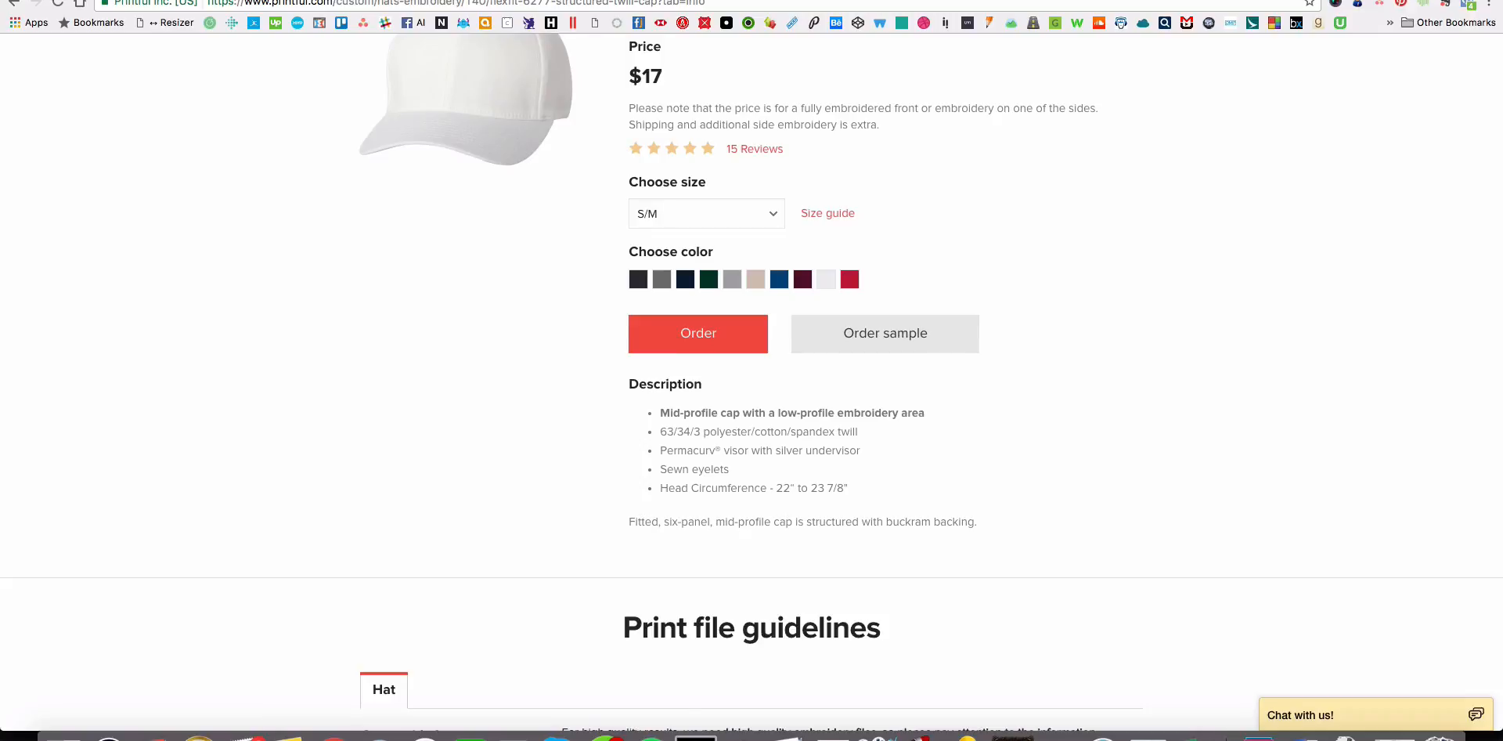
left_click(720, 0)
scroll(744, 175, "up", 4)
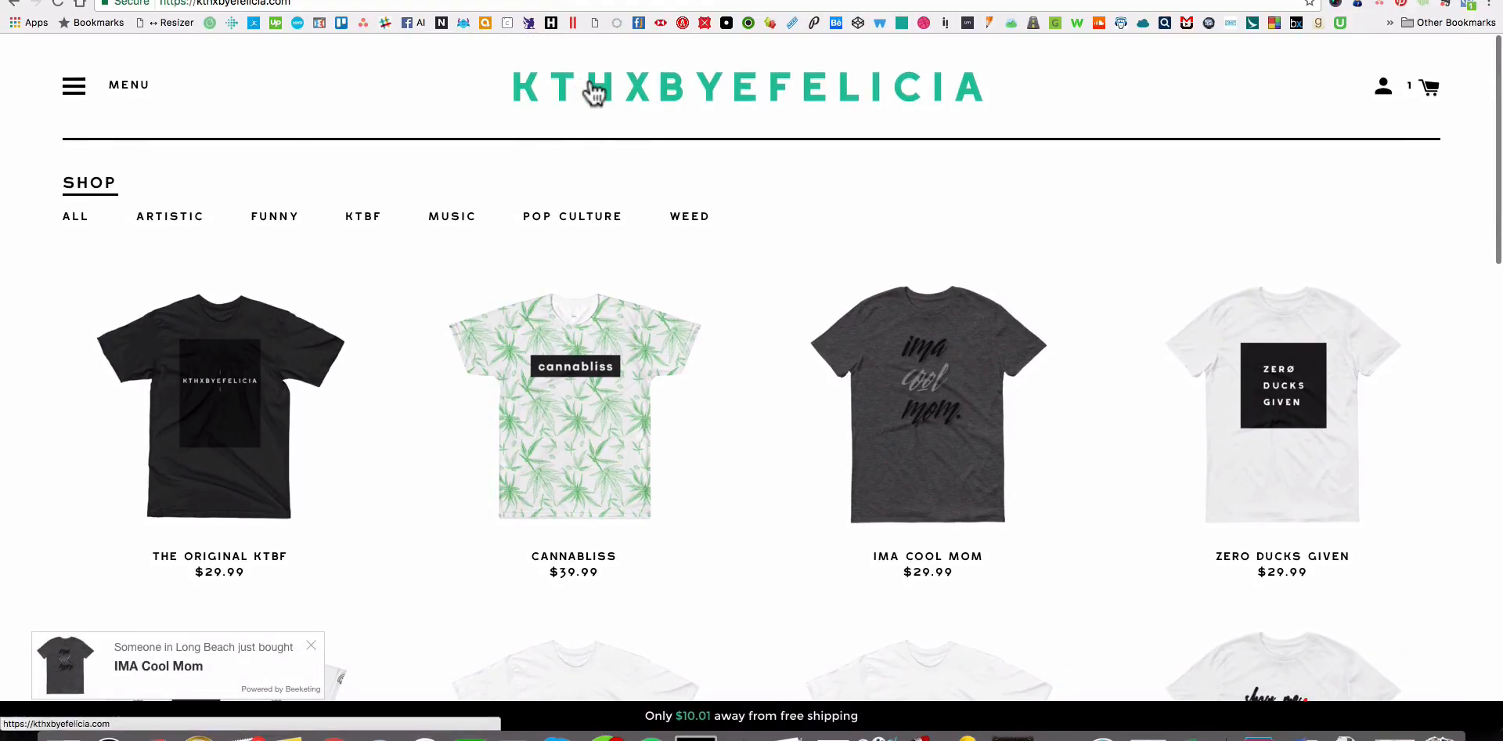
left_click(119, 86)
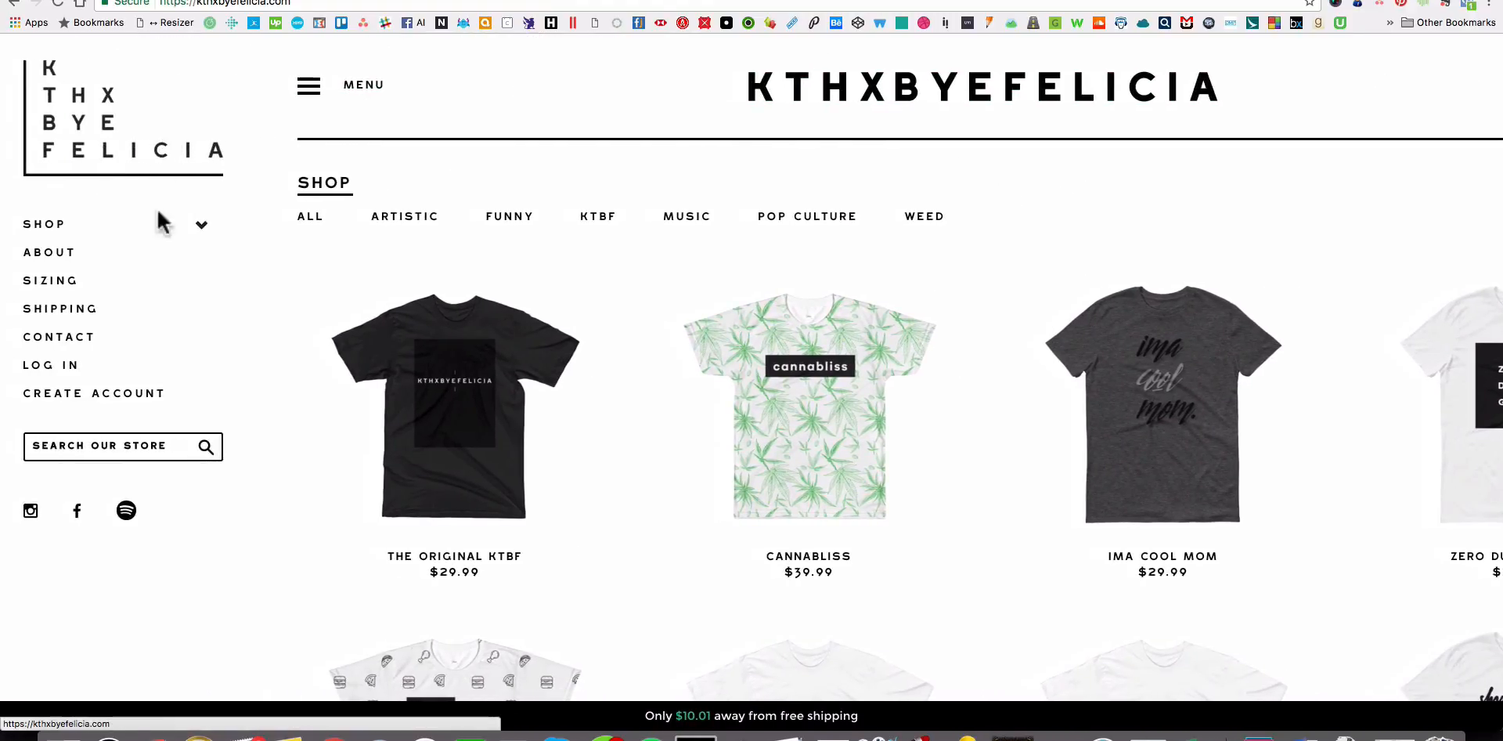
left_click(201, 227)
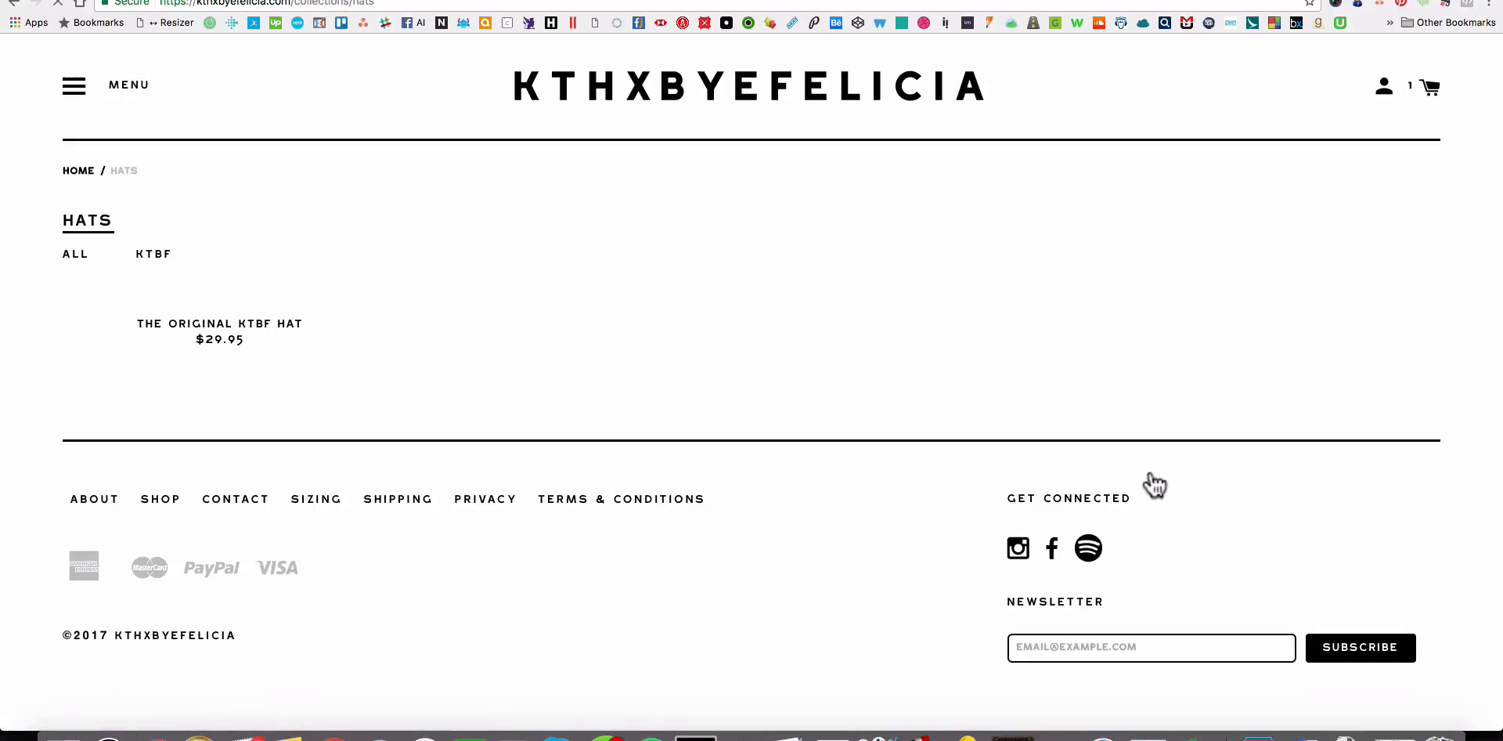
Open The Original KTBF Hat in the storefront and review its images and purchase options.
left_click(292, 481)
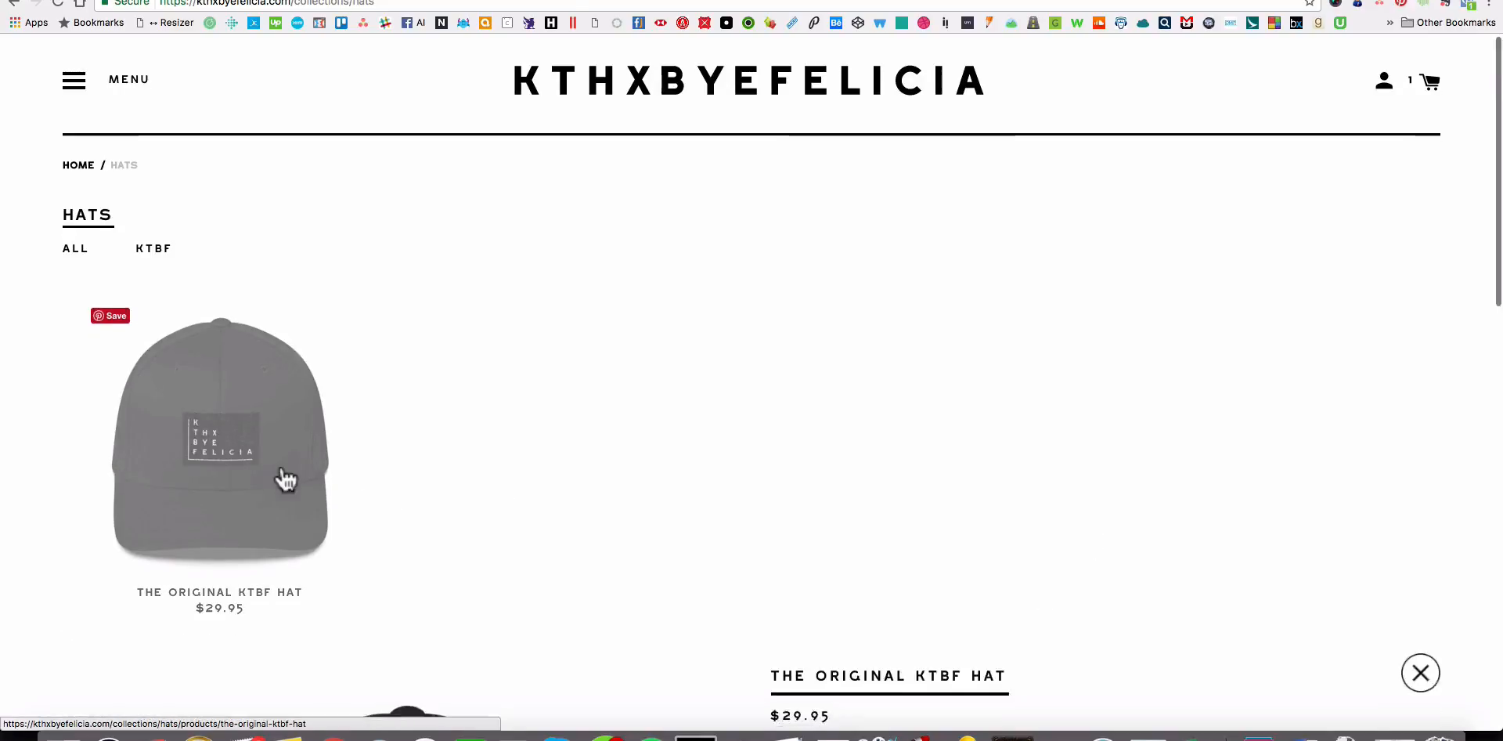
scroll(987, 398, "down", 3)
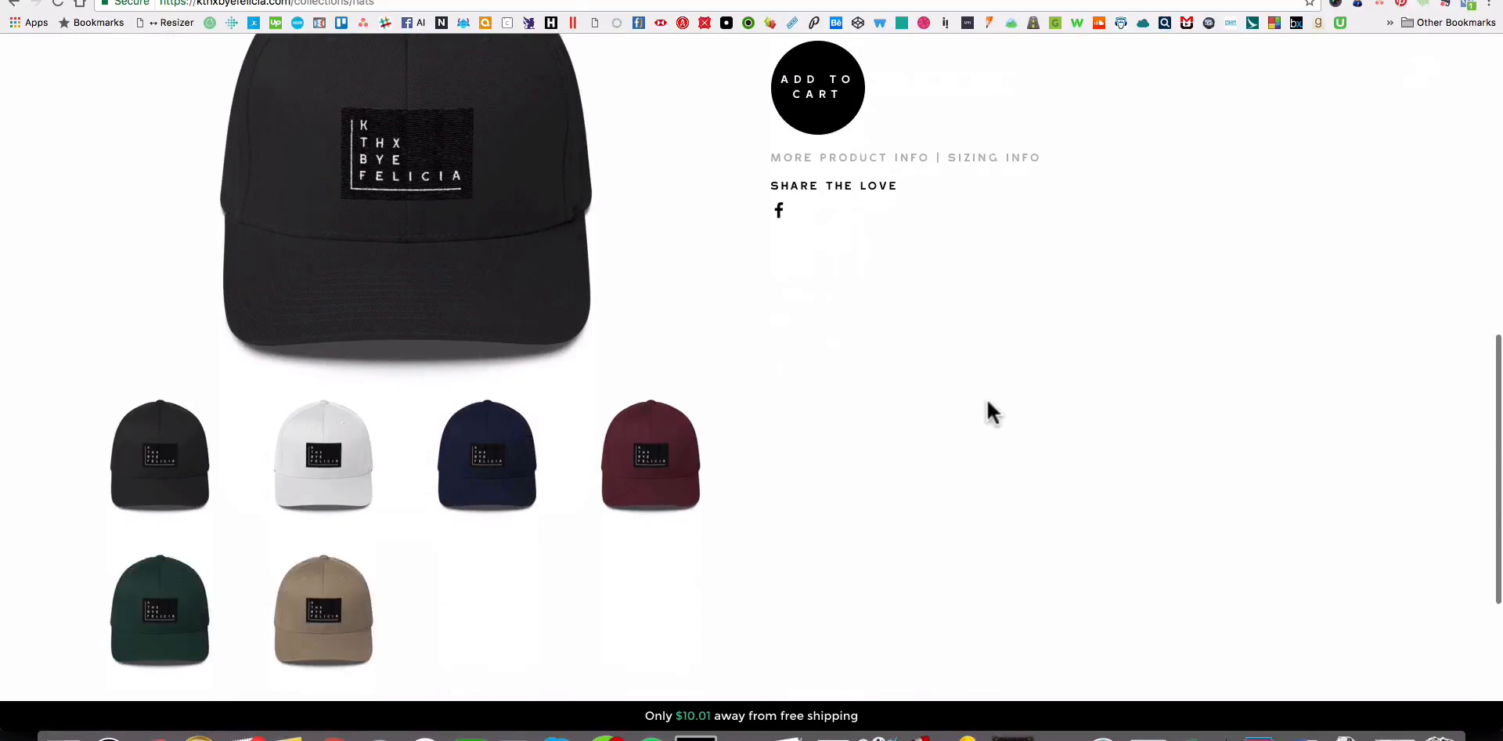
scroll(987, 396, "up", 3)
scroll(1127, 299, "down", 2)
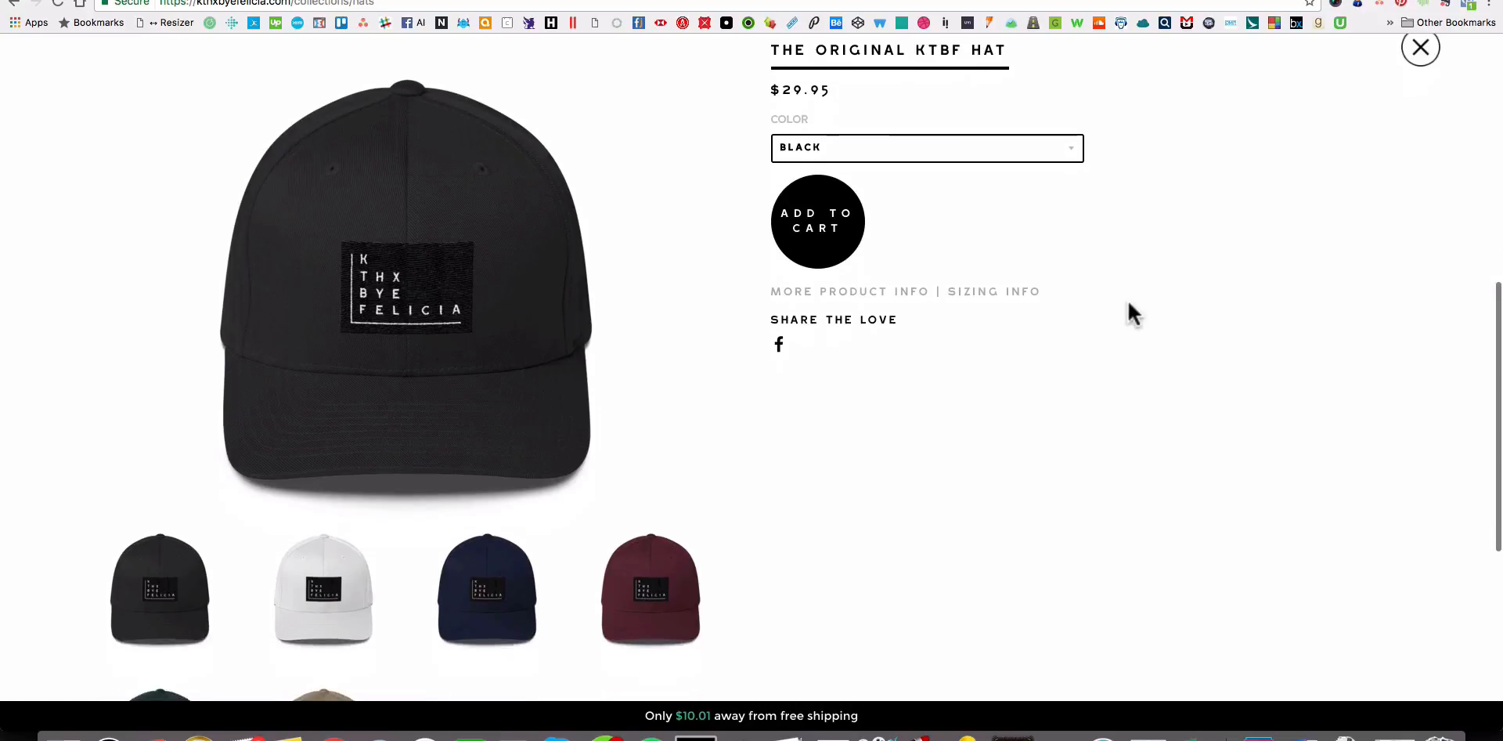
scroll(1125, 303, "up", 1)
Preview the White and Navy color options of the hat.
left_click(844, 188)
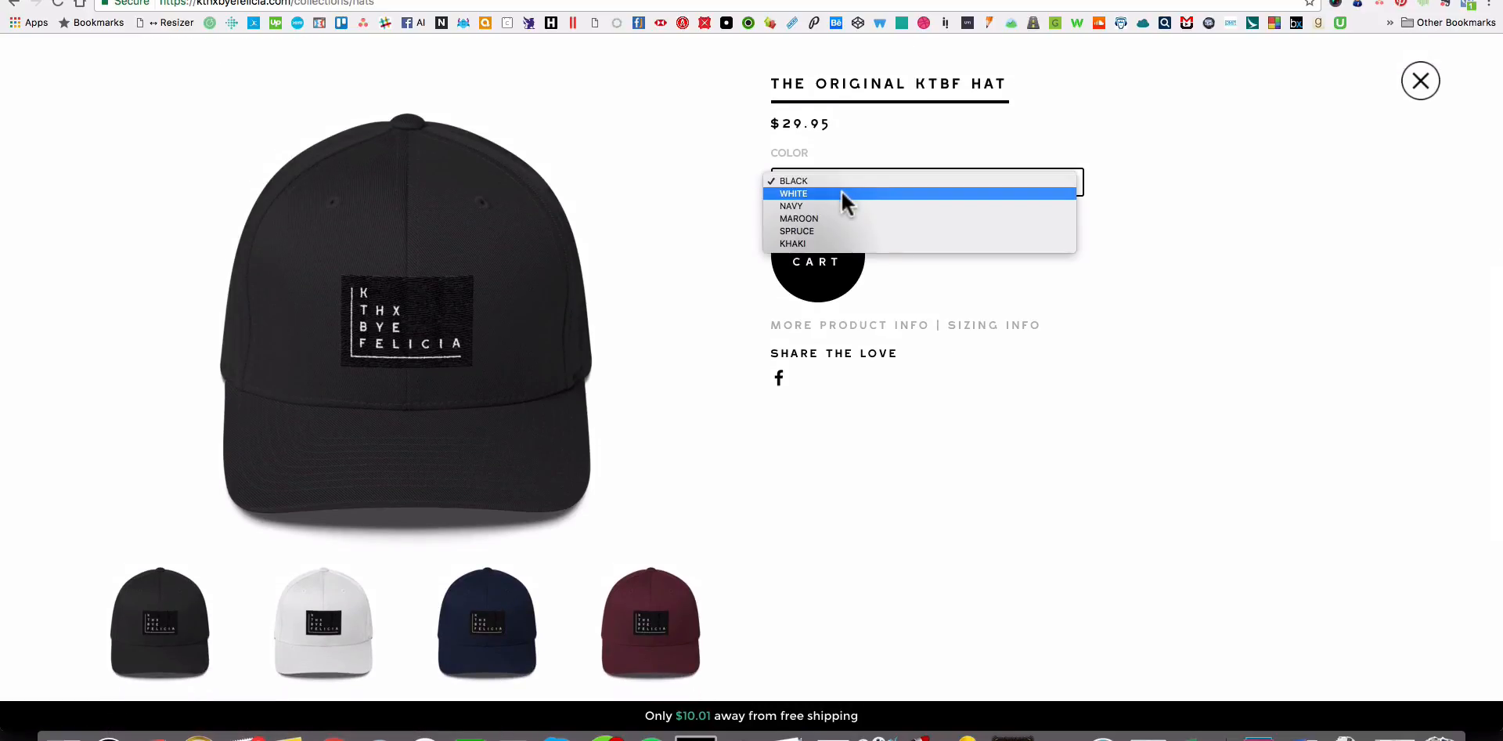
left_click(842, 191)
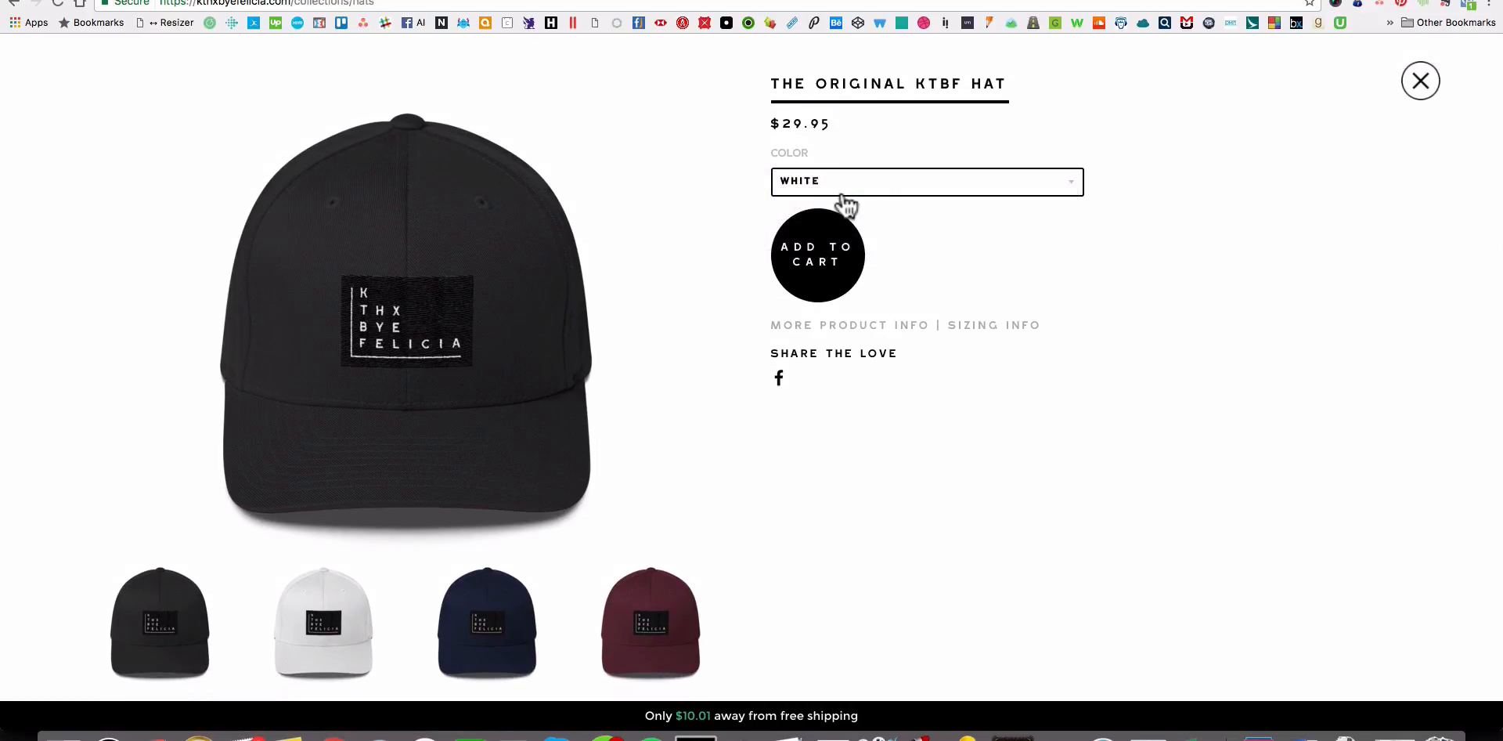
left_click(900, 186)
left_click(901, 194)
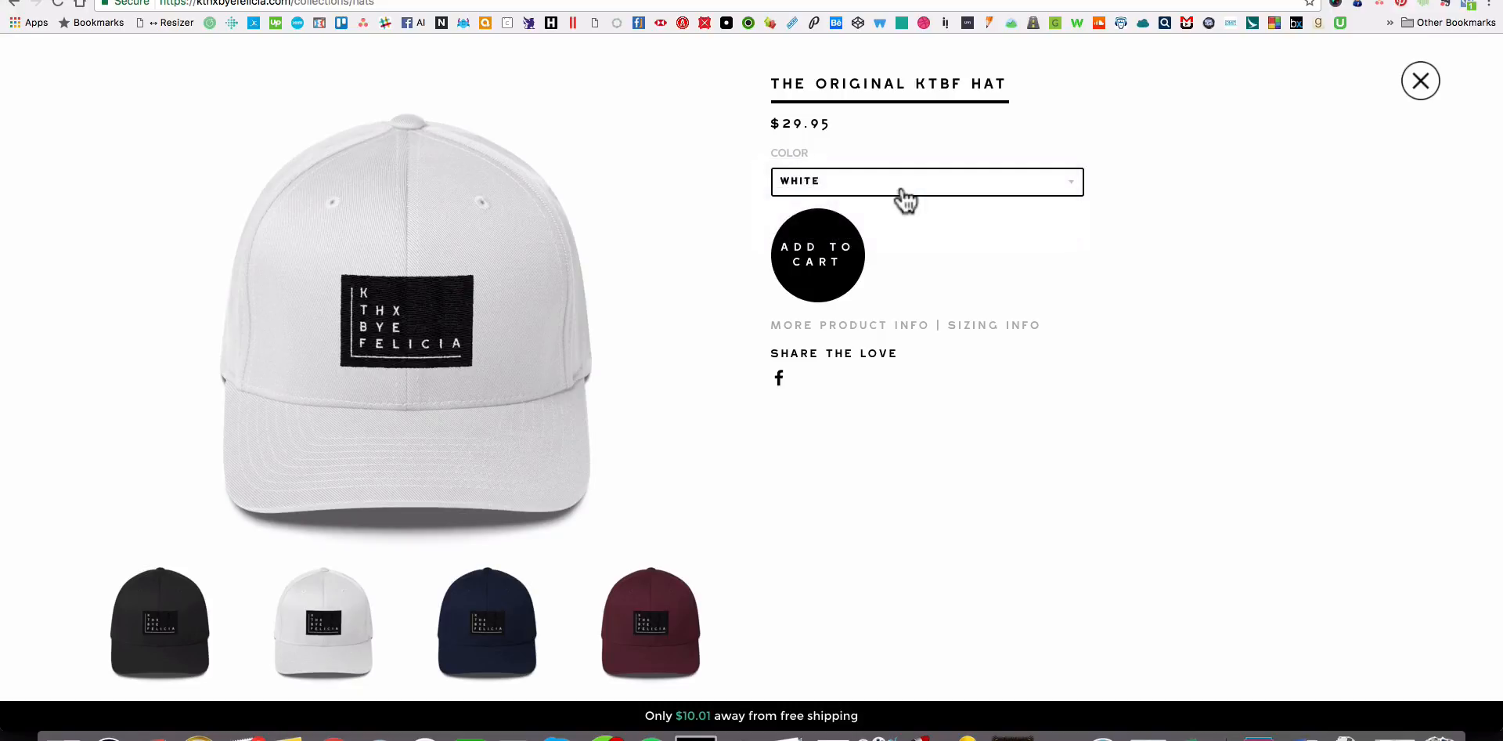
Examine the navy hat's large image, the color thumbnails and the product details.
scroll(1158, 276, "down", 3)
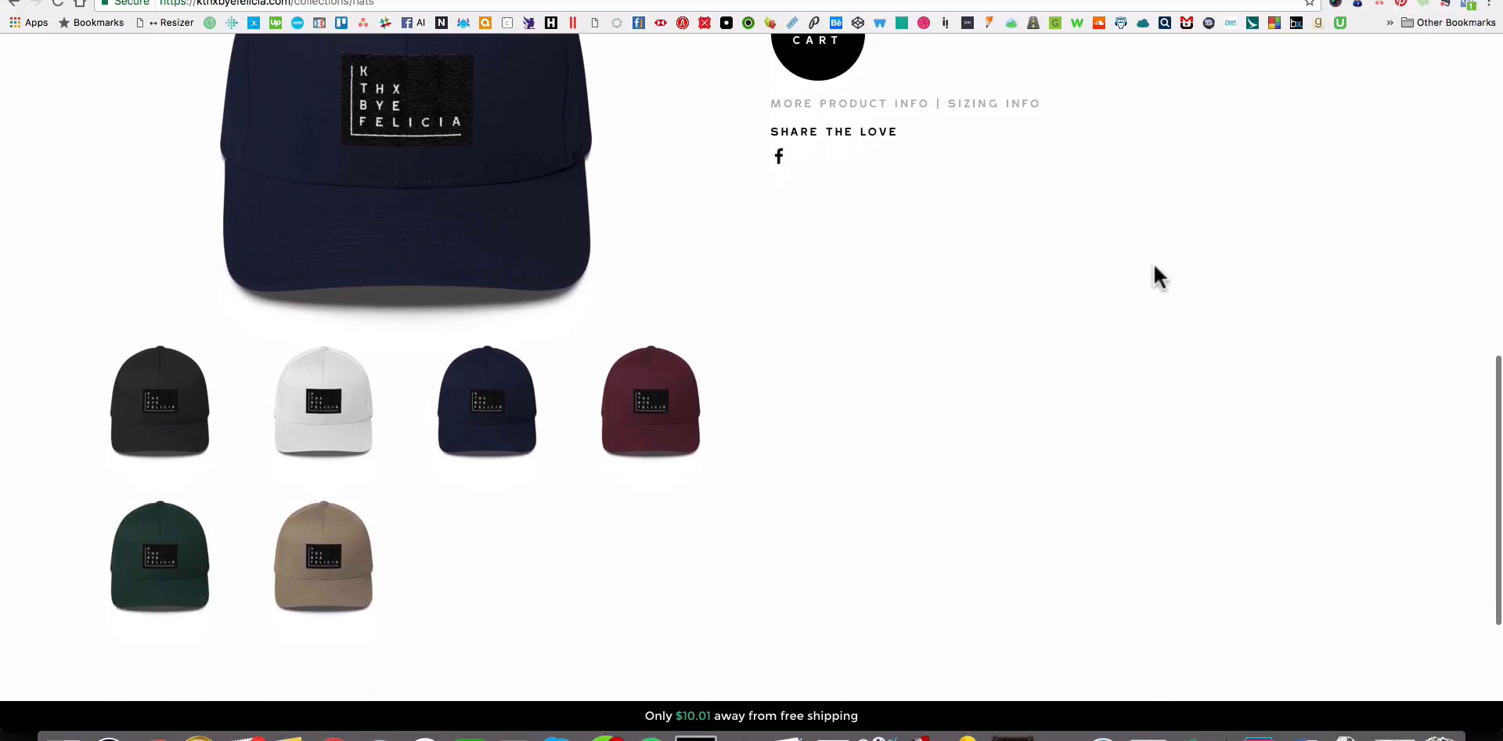
scroll(1159, 275, "up", 3)
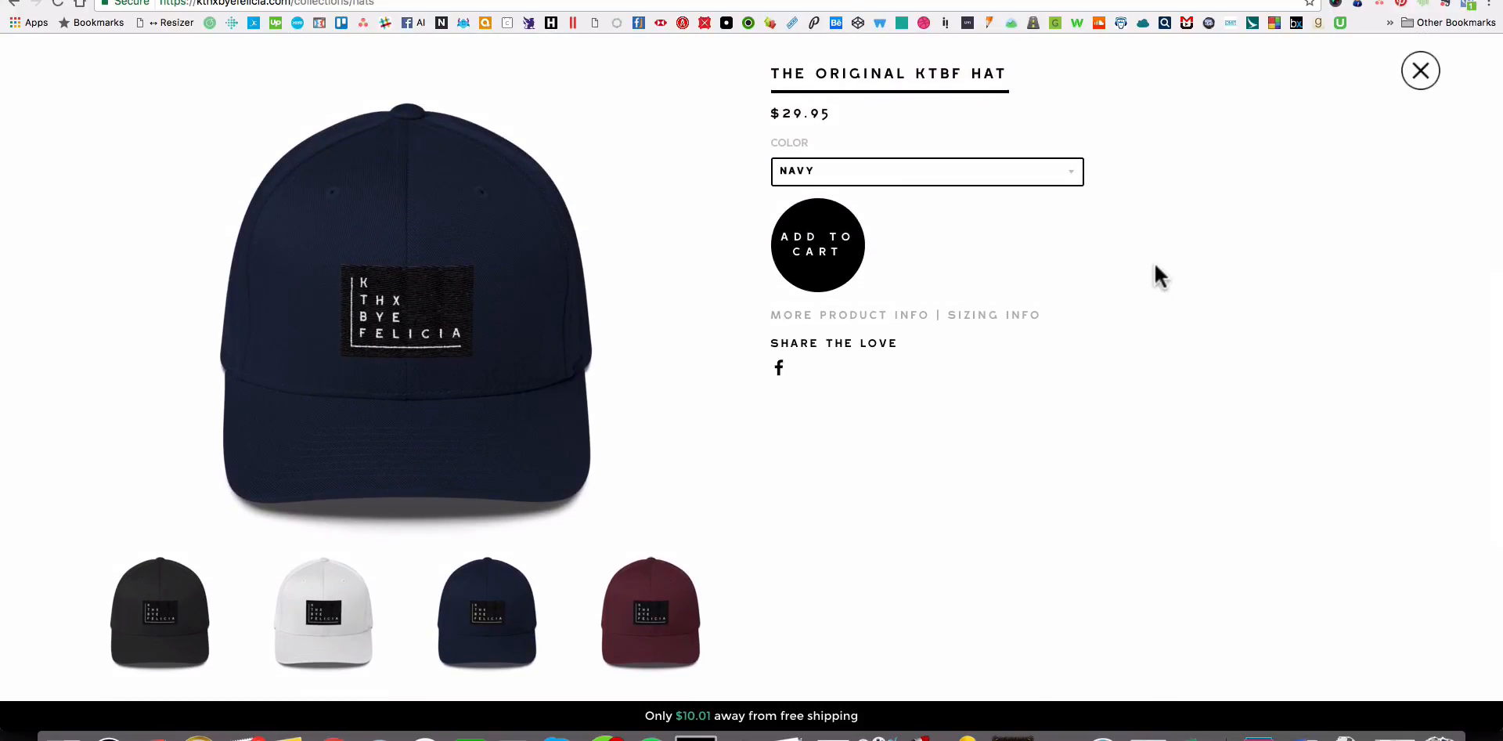
scroll(1154, 277, "down", 3)
scroll(1154, 277, "up", 3)
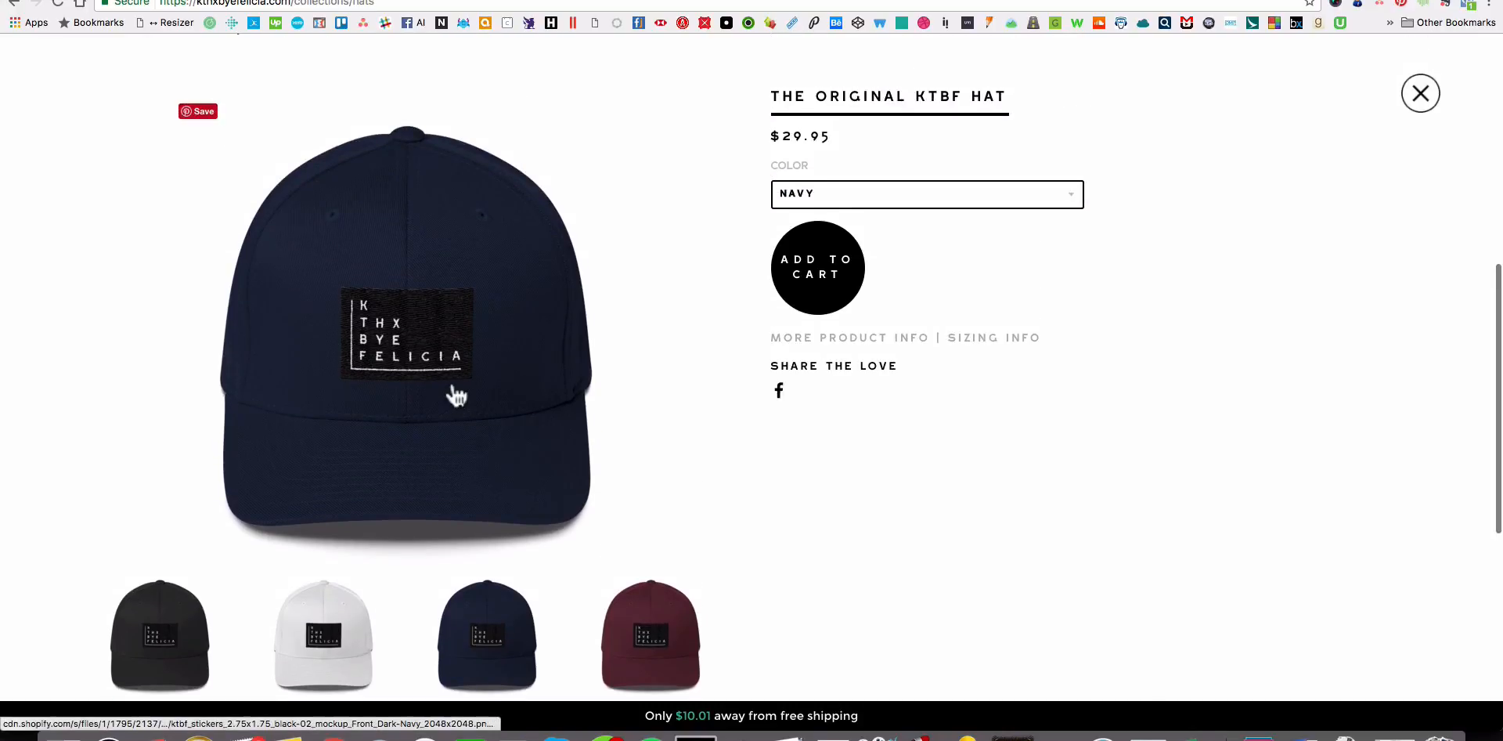
scroll(470, 469, "down", 3)
scroll(921, 509, "up", 5)
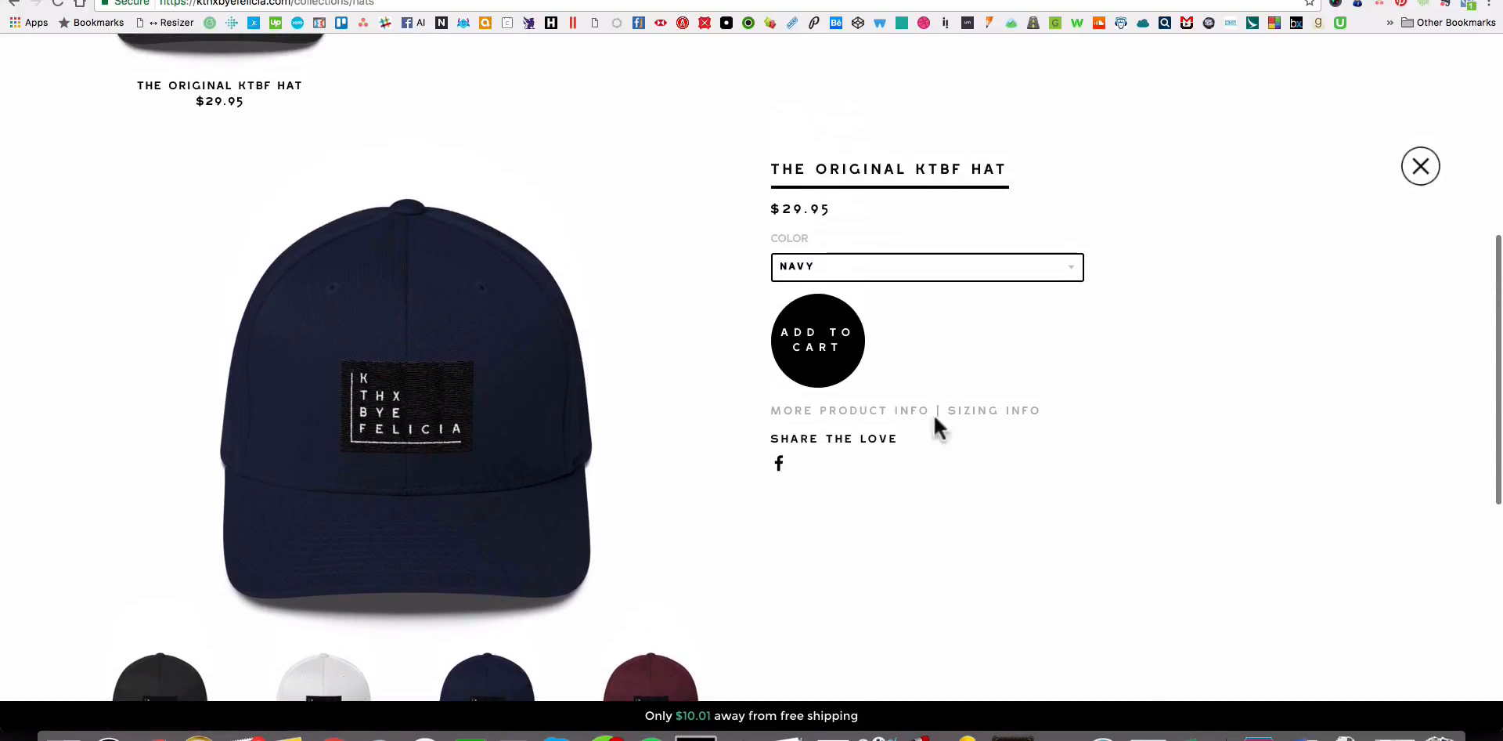
scroll(992, 329, "down", 3)
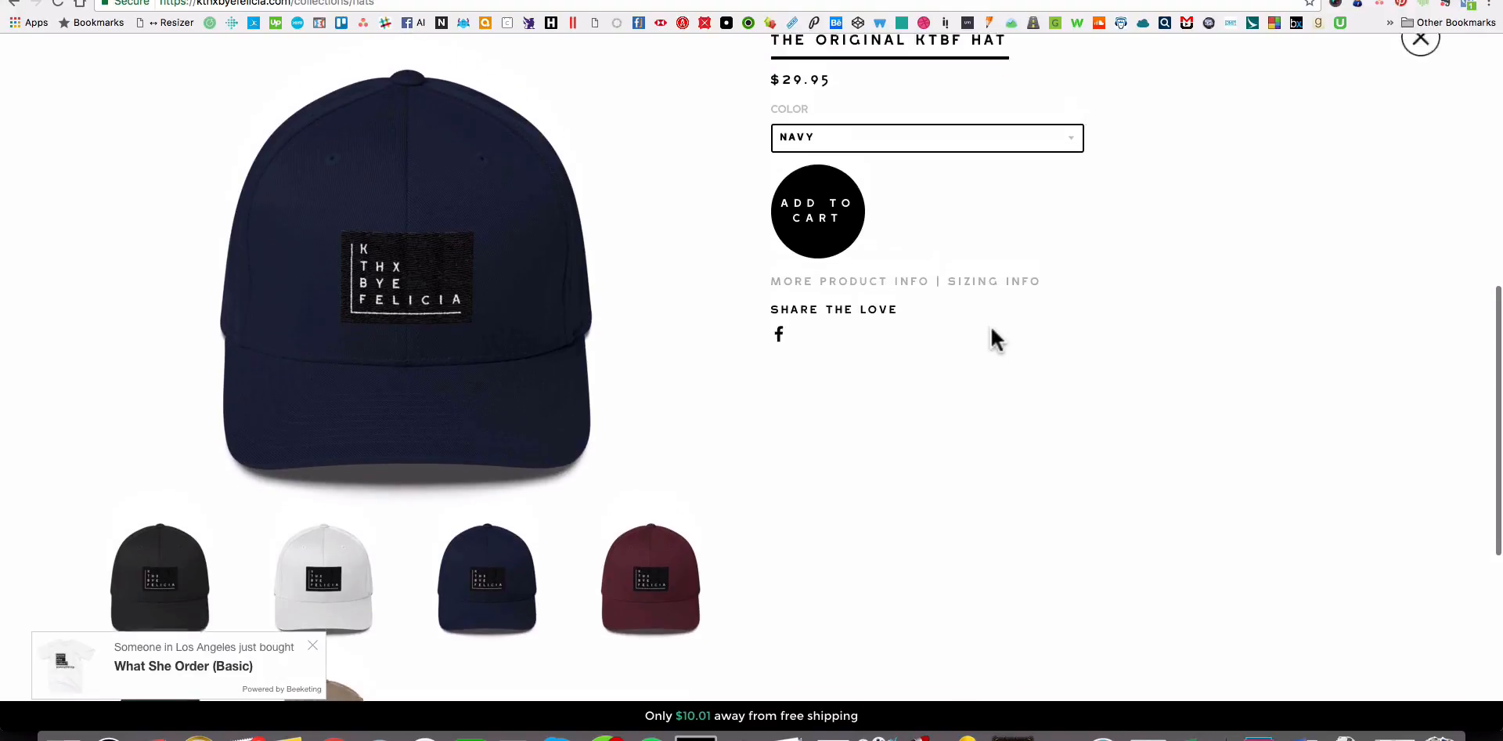
scroll(995, 338, "up", 1)
Preview the Spruce and Khaki color options, and close the hat's product details.
left_click(844, 168)
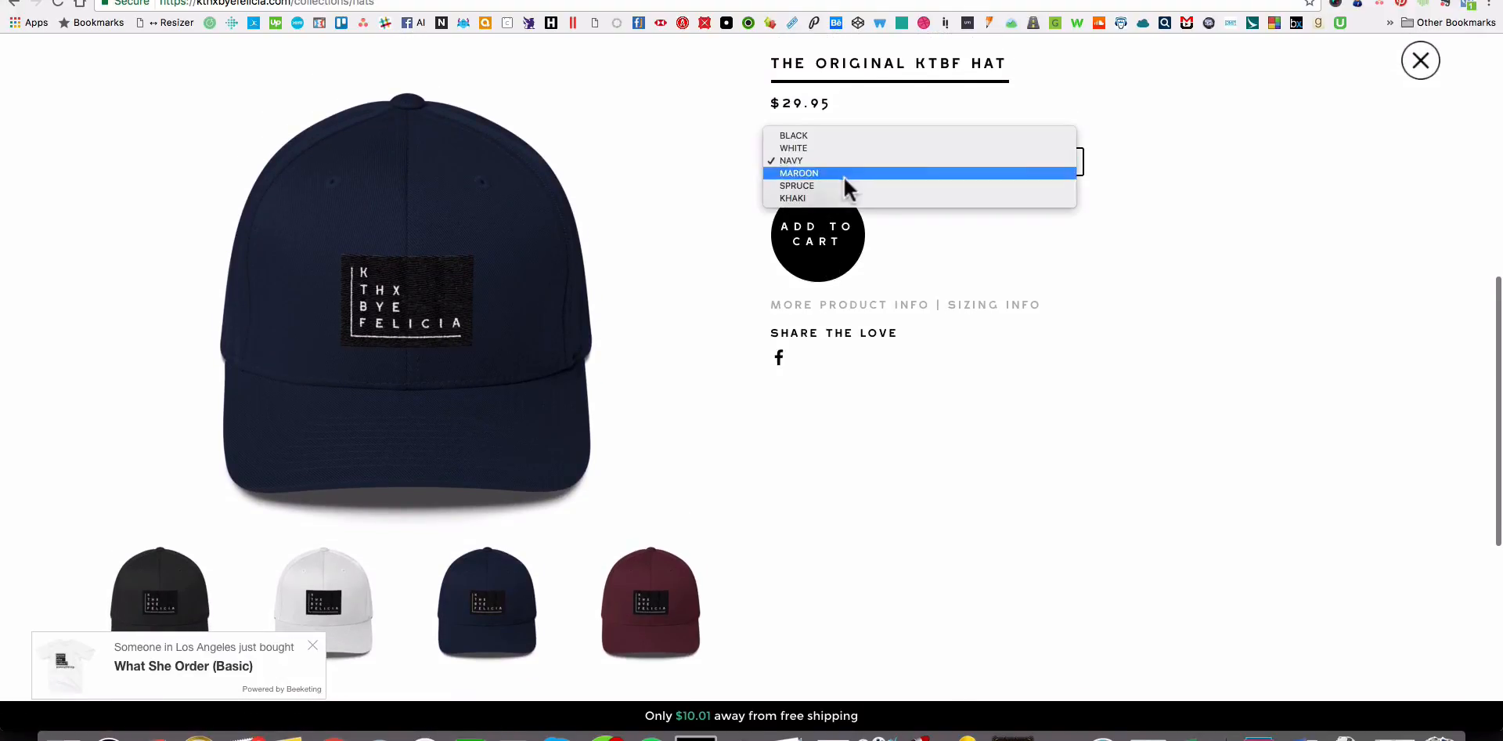
left_click(846, 186)
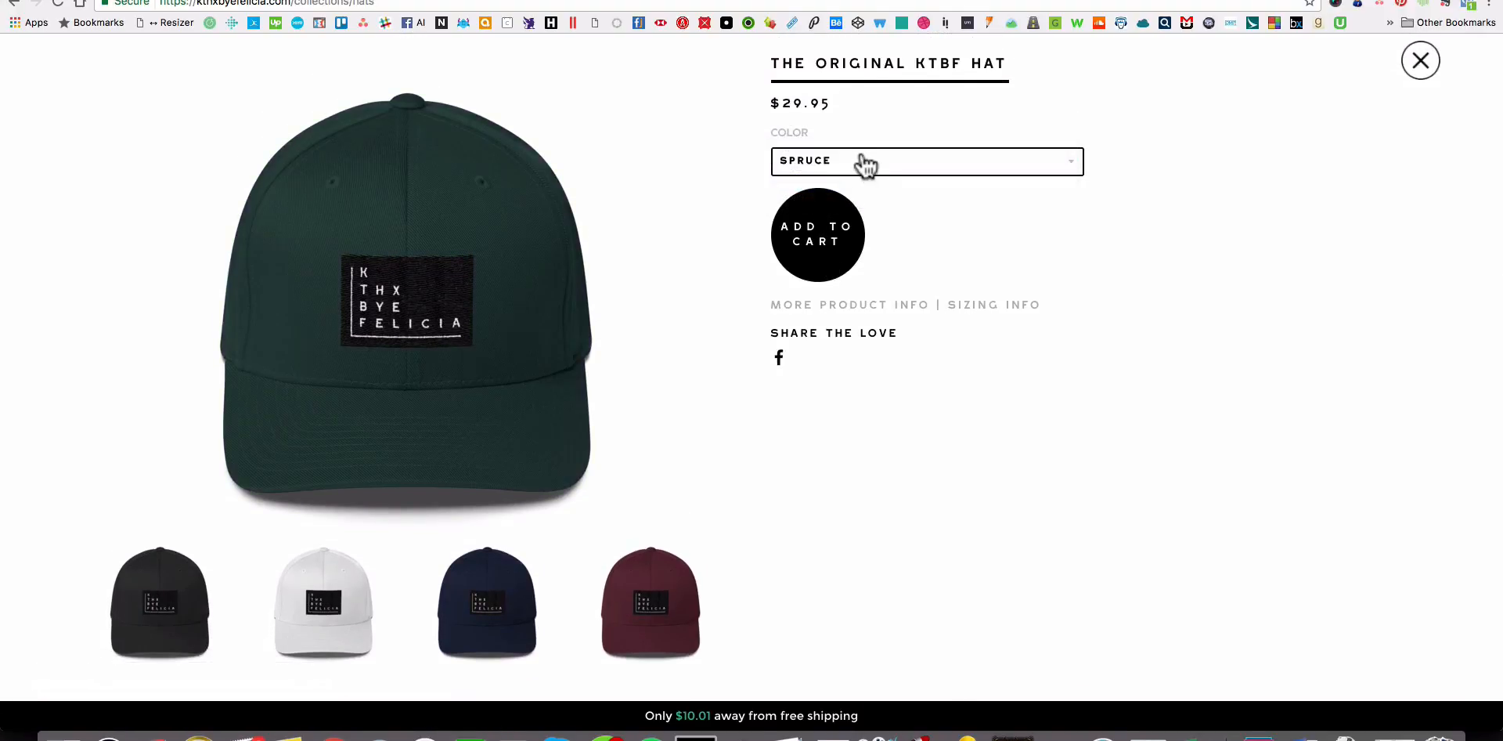
left_click(866, 166)
left_click(857, 168)
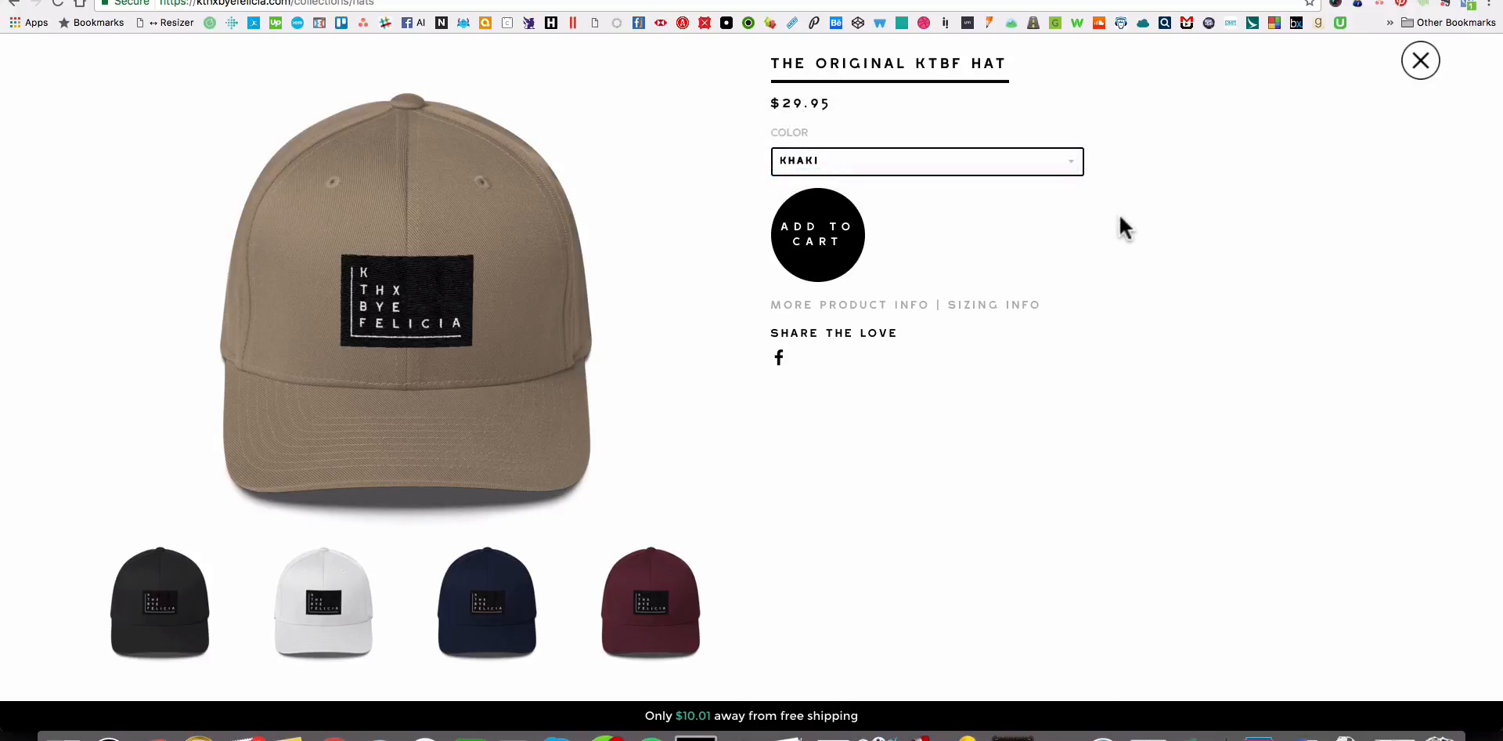
scroll(1091, 267, "down", 4)
scroll(1091, 267, "up", 4)
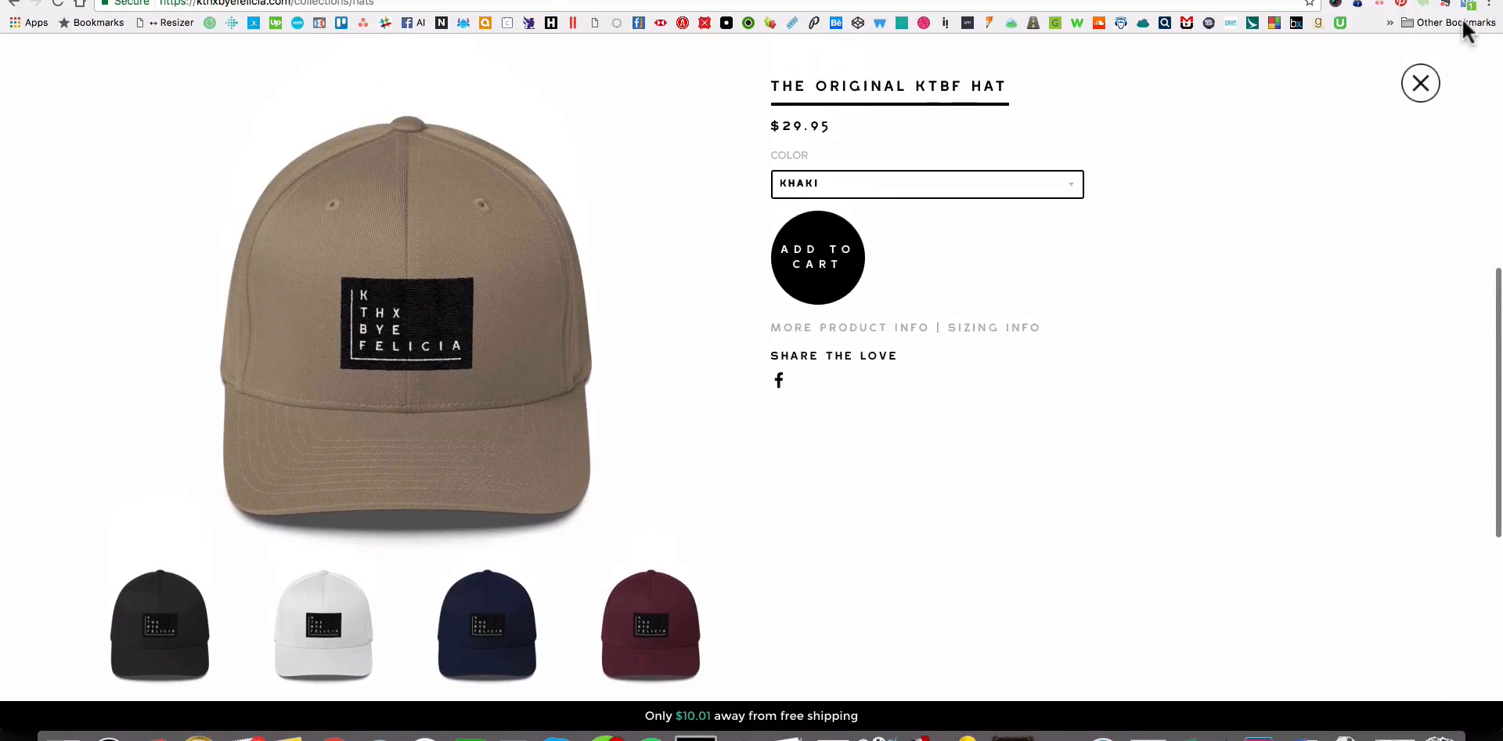
left_click(1420, 83)
scroll(1309, 203, "up", 3)
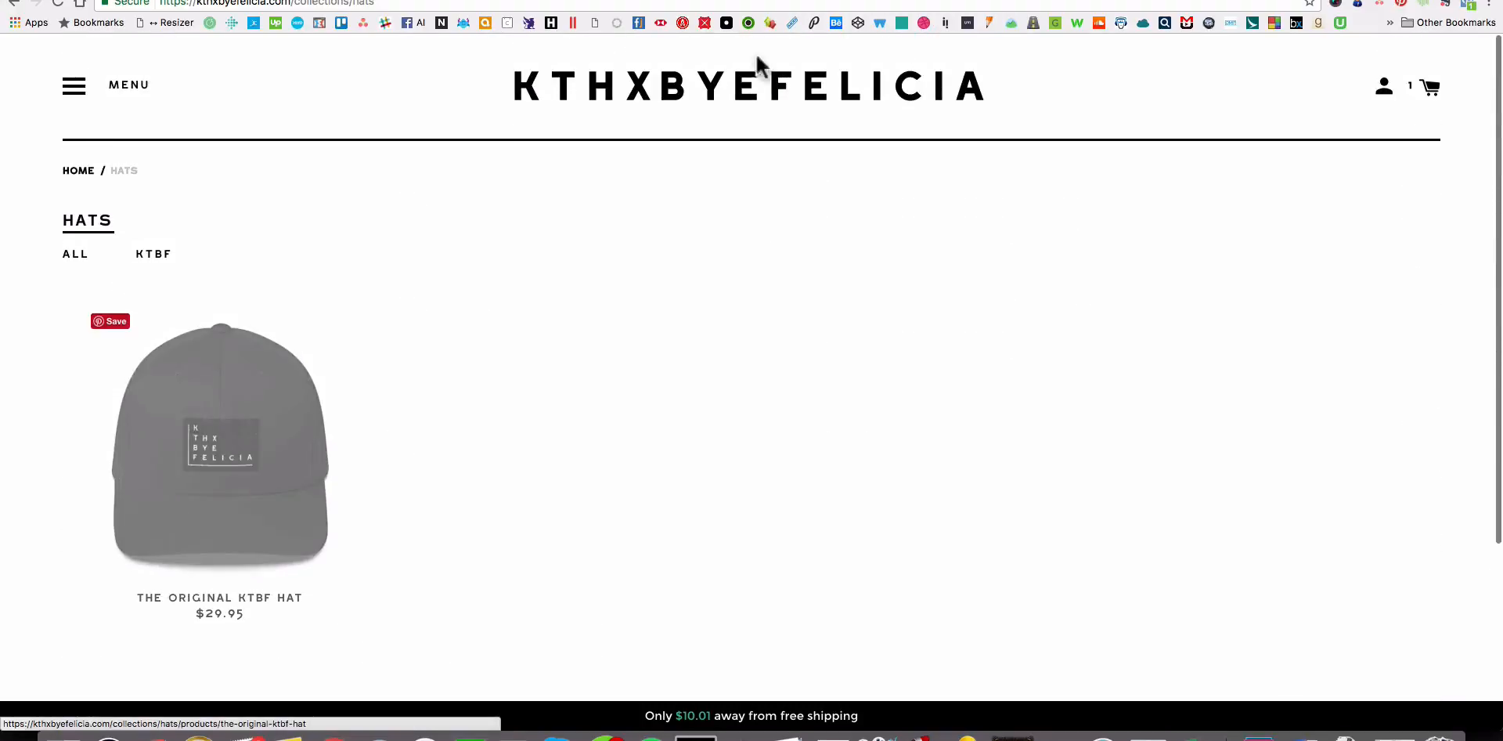
Return to the Shopify admin, start another product and bring the Finder window with the mockup files into view.
left_click(683, 0)
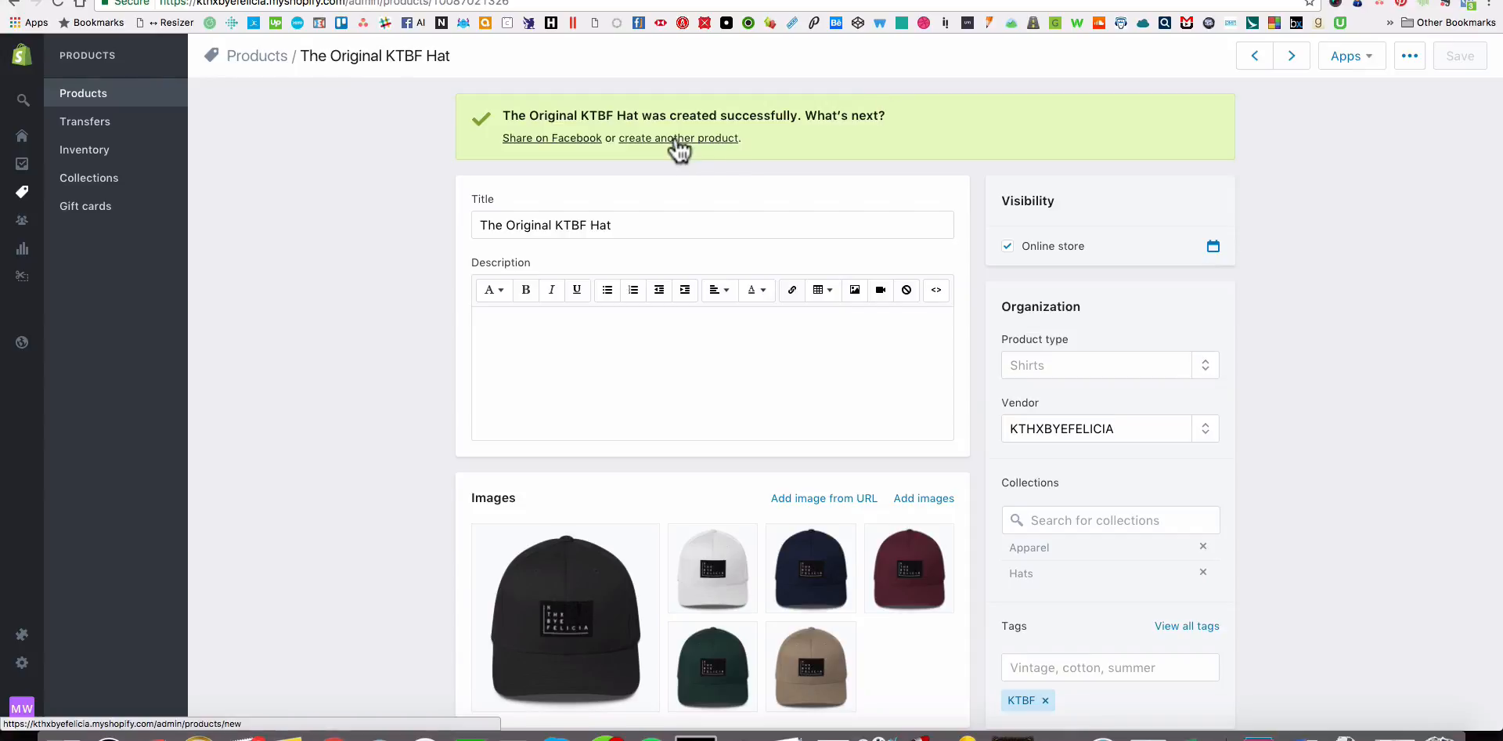
key("super+Tab")
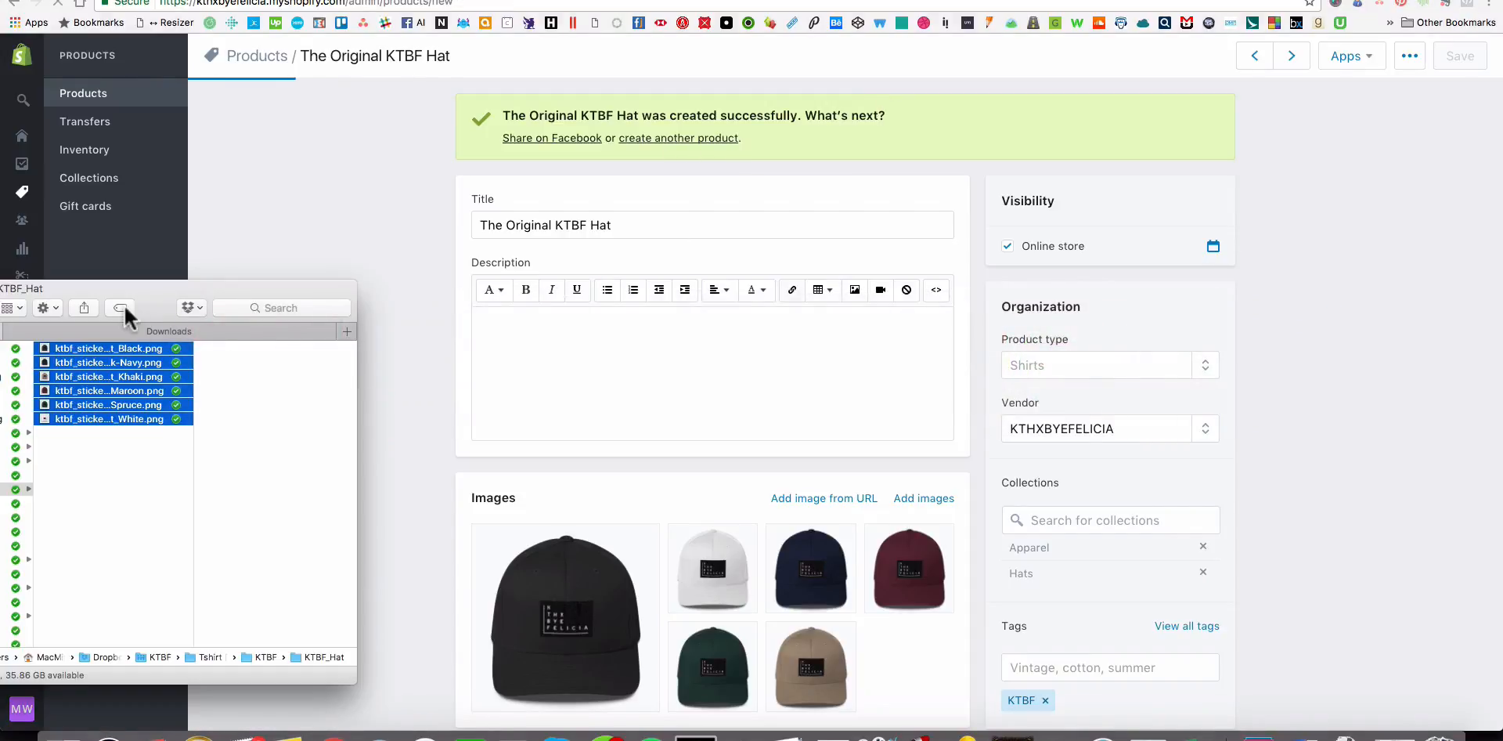
left_click_drag(142, 291, 346, 287)
scroll(331, 407, "left", 5)
scroll(379, 431, "right", 3)
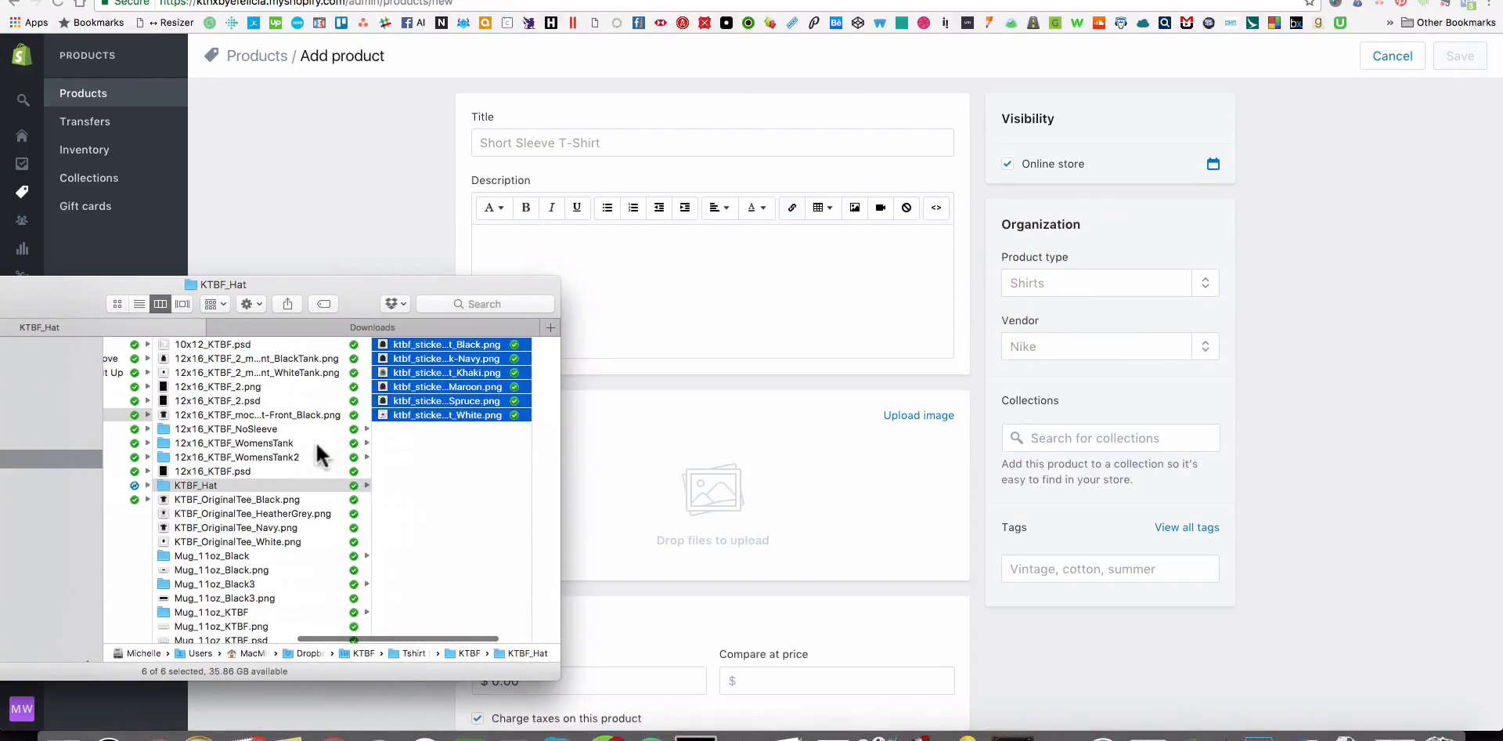
Open the ZeroDucksGiven_Hat folder inside Zero Ducks Given and move the Finder window clear of the product form.
scroll(305, 443, "left", 3)
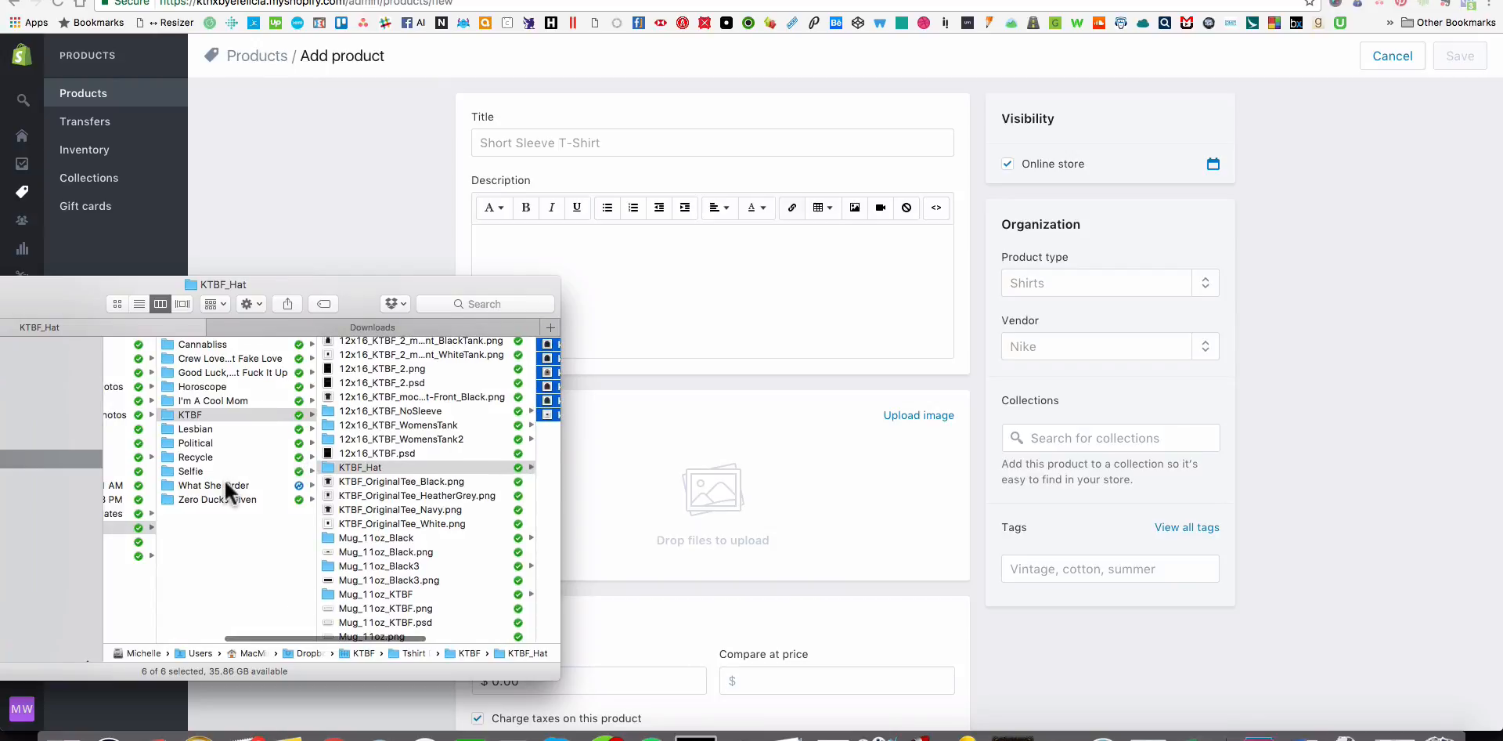
left_click(223, 497)
left_click(378, 357)
left_click(327, 344)
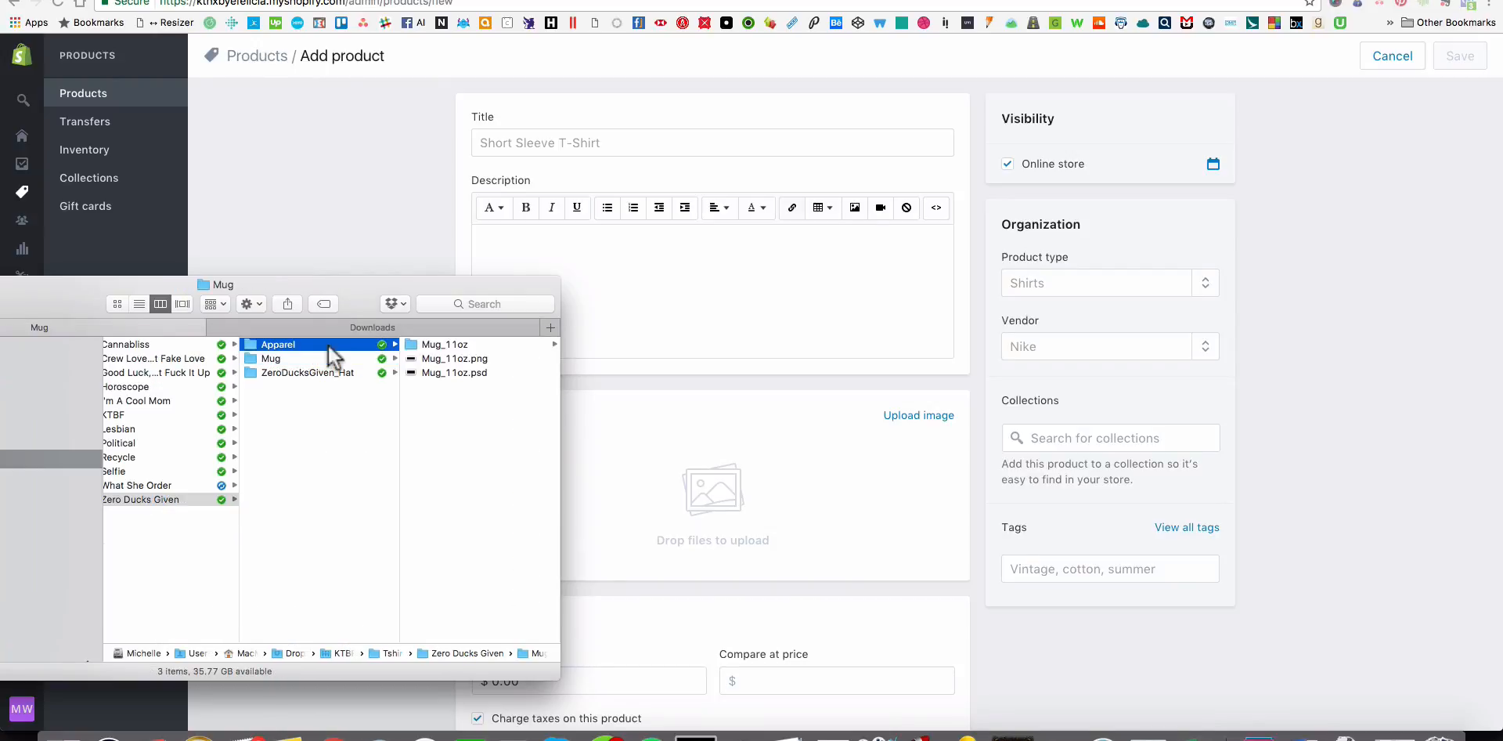
left_click(323, 371)
left_click_drag(319, 291, 70, 312)
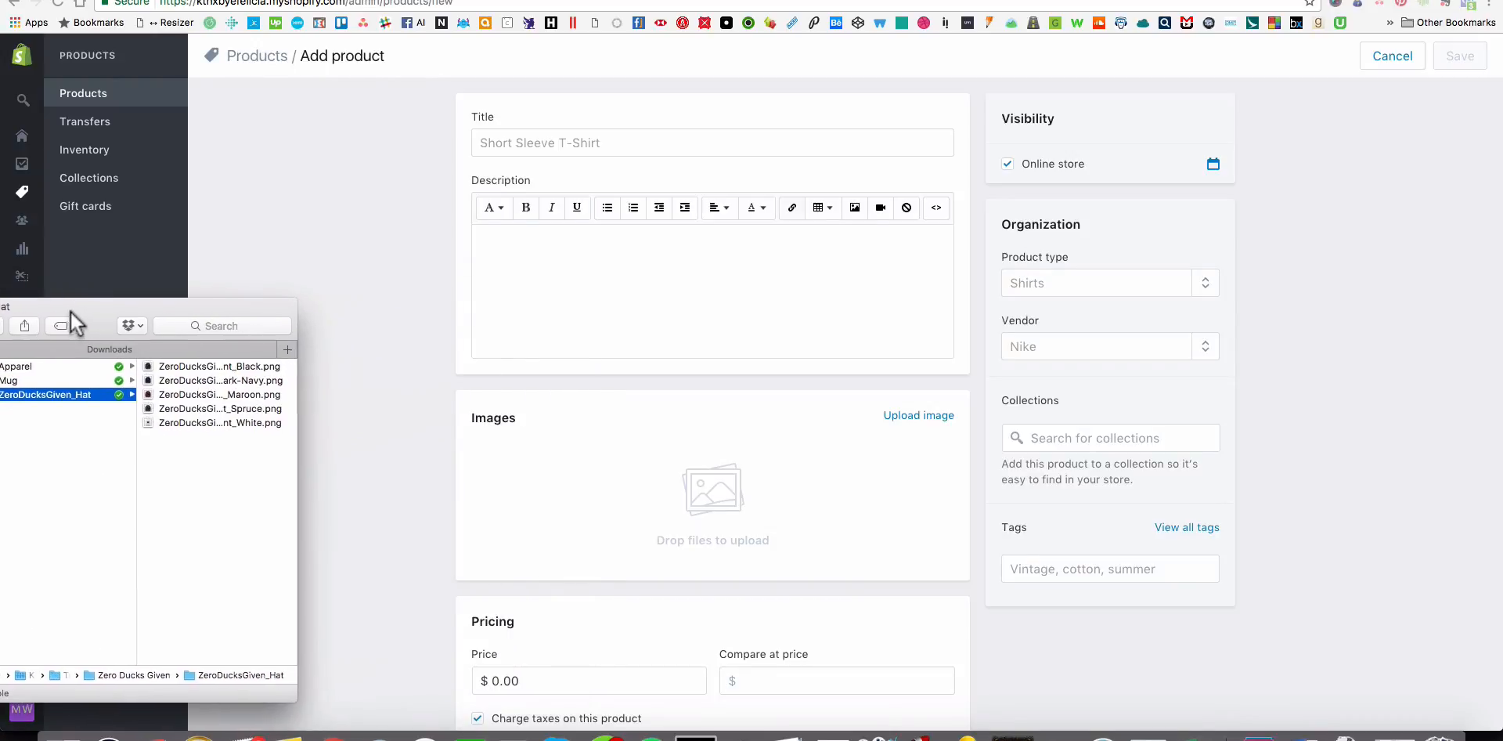
Add the Black, Navy, Maroon, Spruce and White hat mockups to the new product's images.
left_click(174, 366)
left_click(61, 418, "shift")
left_click_drag(61, 419, 693, 503)
Title the new product "Zero Ducks Given Hat" and set its vendor to KTHXBYEFELICIA.
left_click(518, 143)
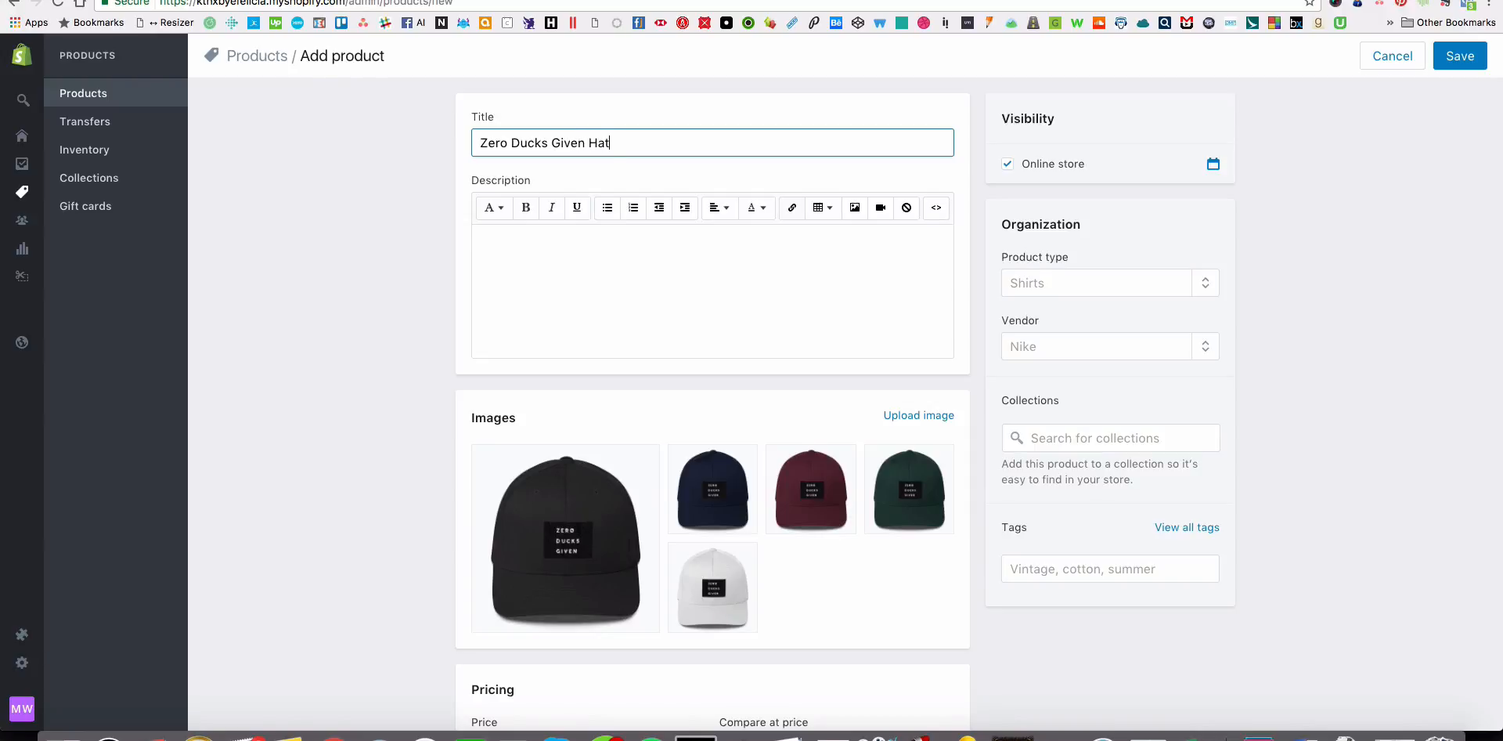
left_click(1082, 349)
type("K")
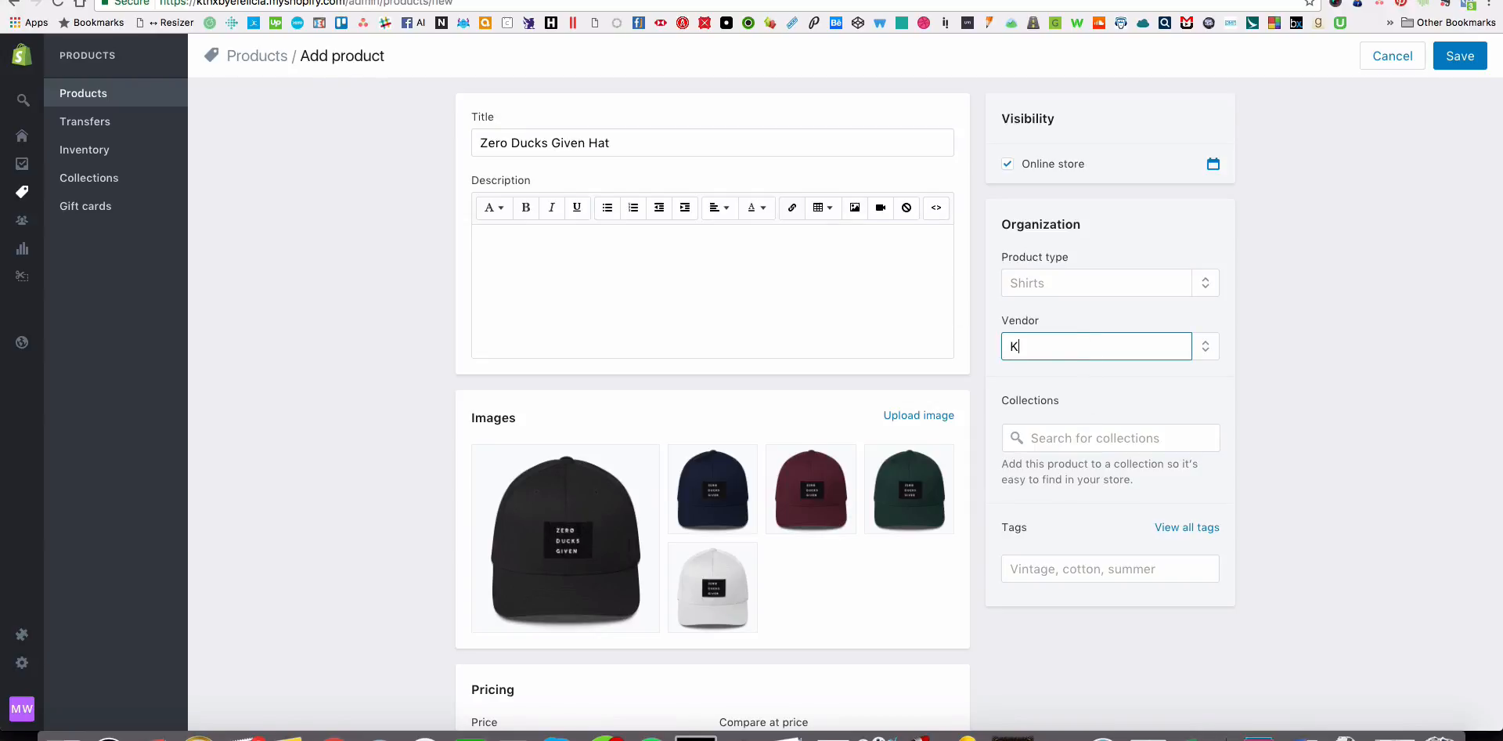
type("THX")
left_click(1106, 411)
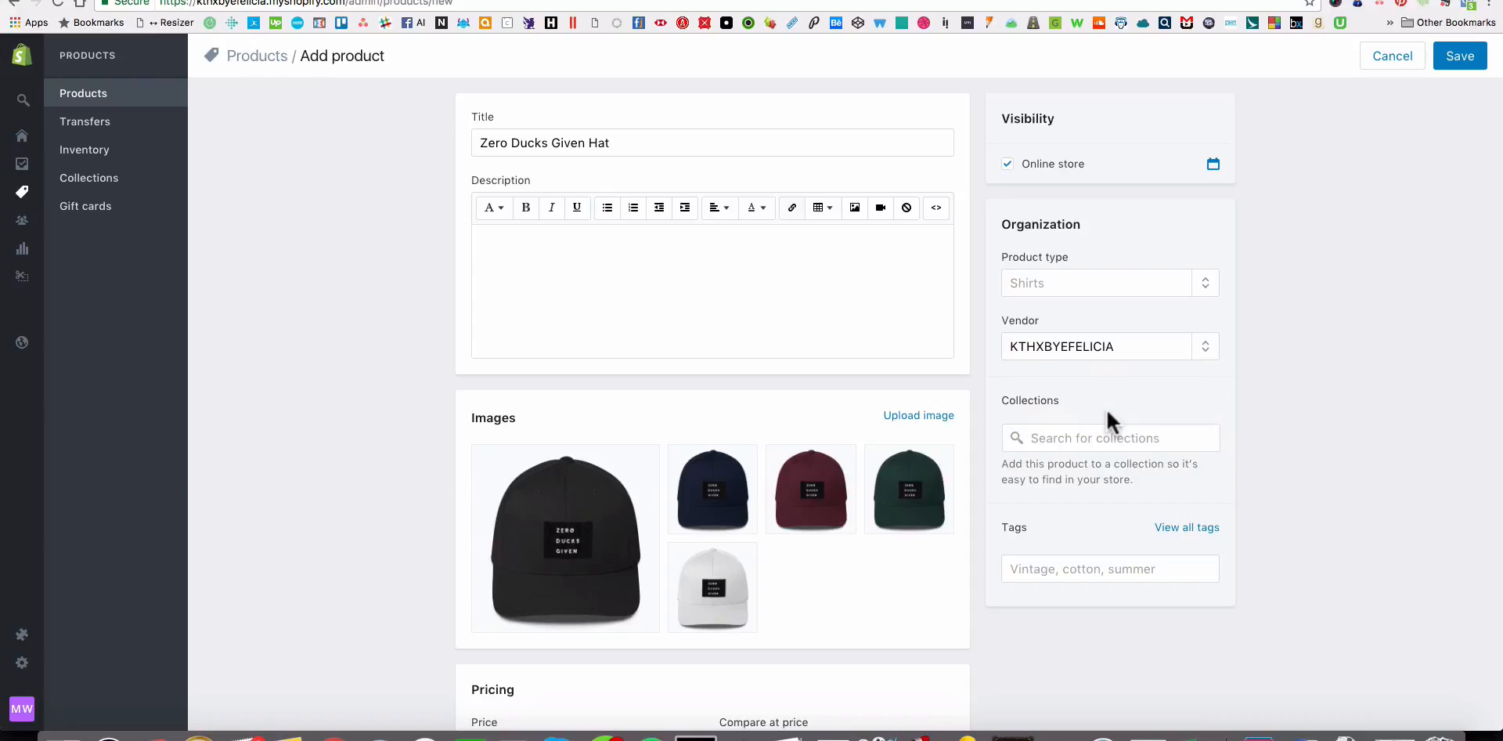
Add the hat product to the Hats and Accessories collections.
mouse_move(631, 537)
key("BackSpace")
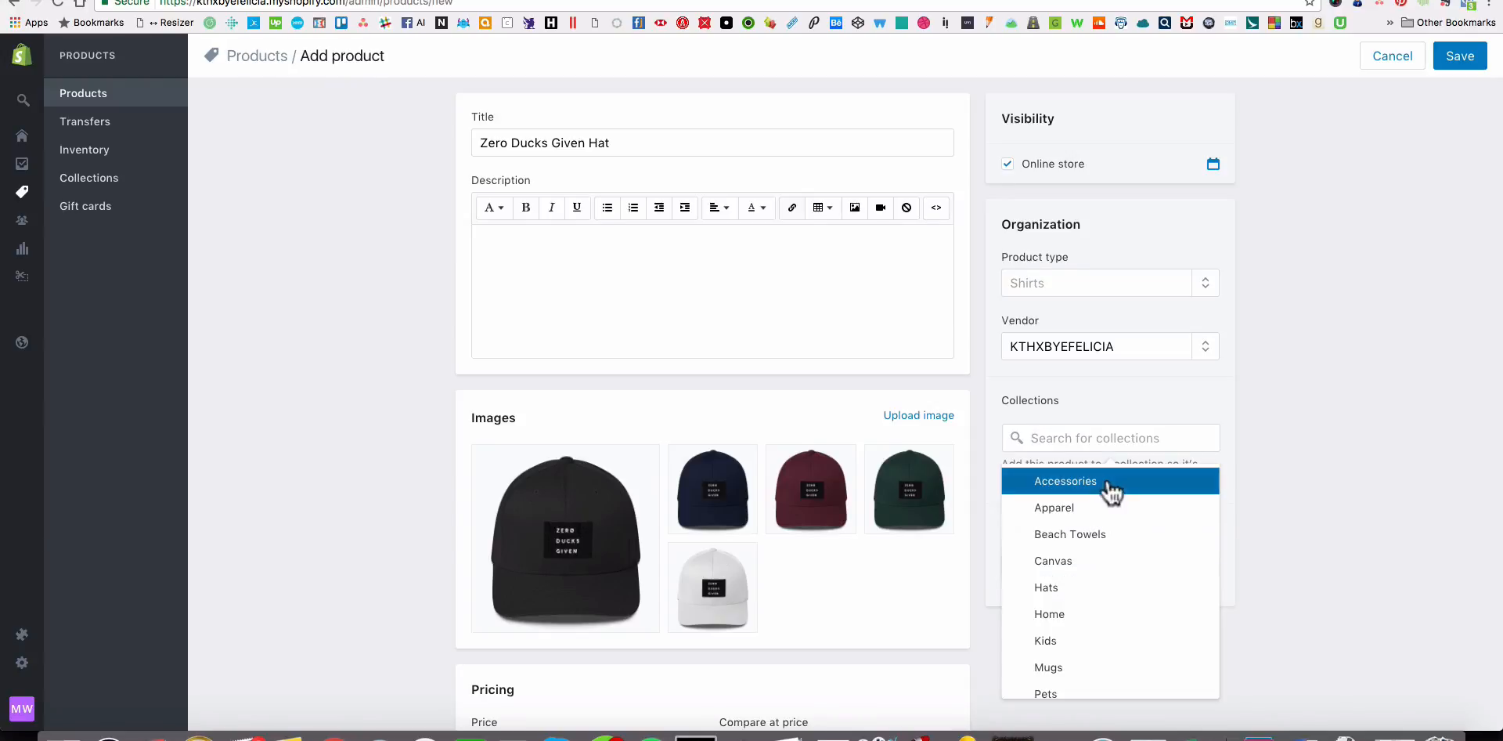
scroll(1117, 562, "down", 3)
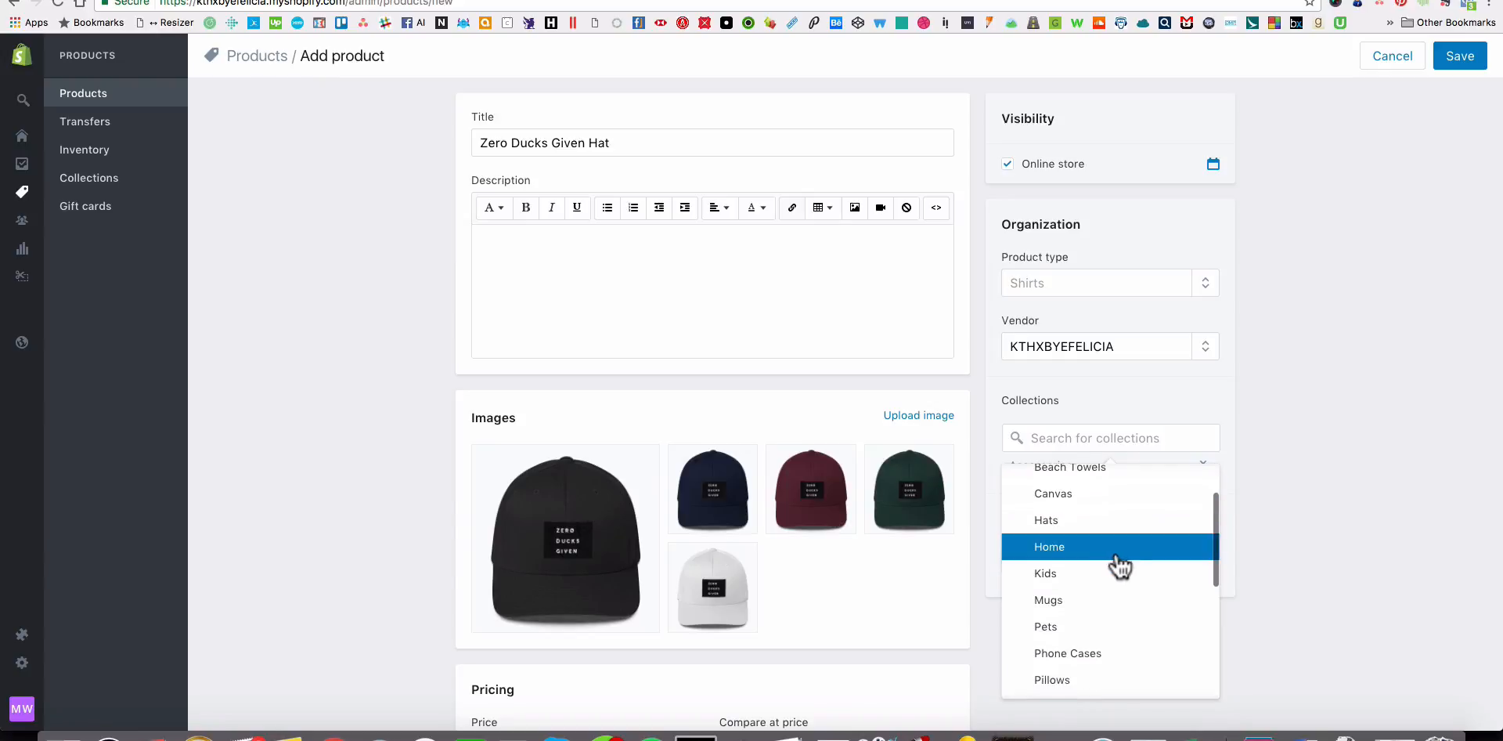
scroll(1118, 564, "down", 2)
scroll(1119, 564, "up", 2)
left_click(1084, 519)
scroll(1137, 565, "down", 2)
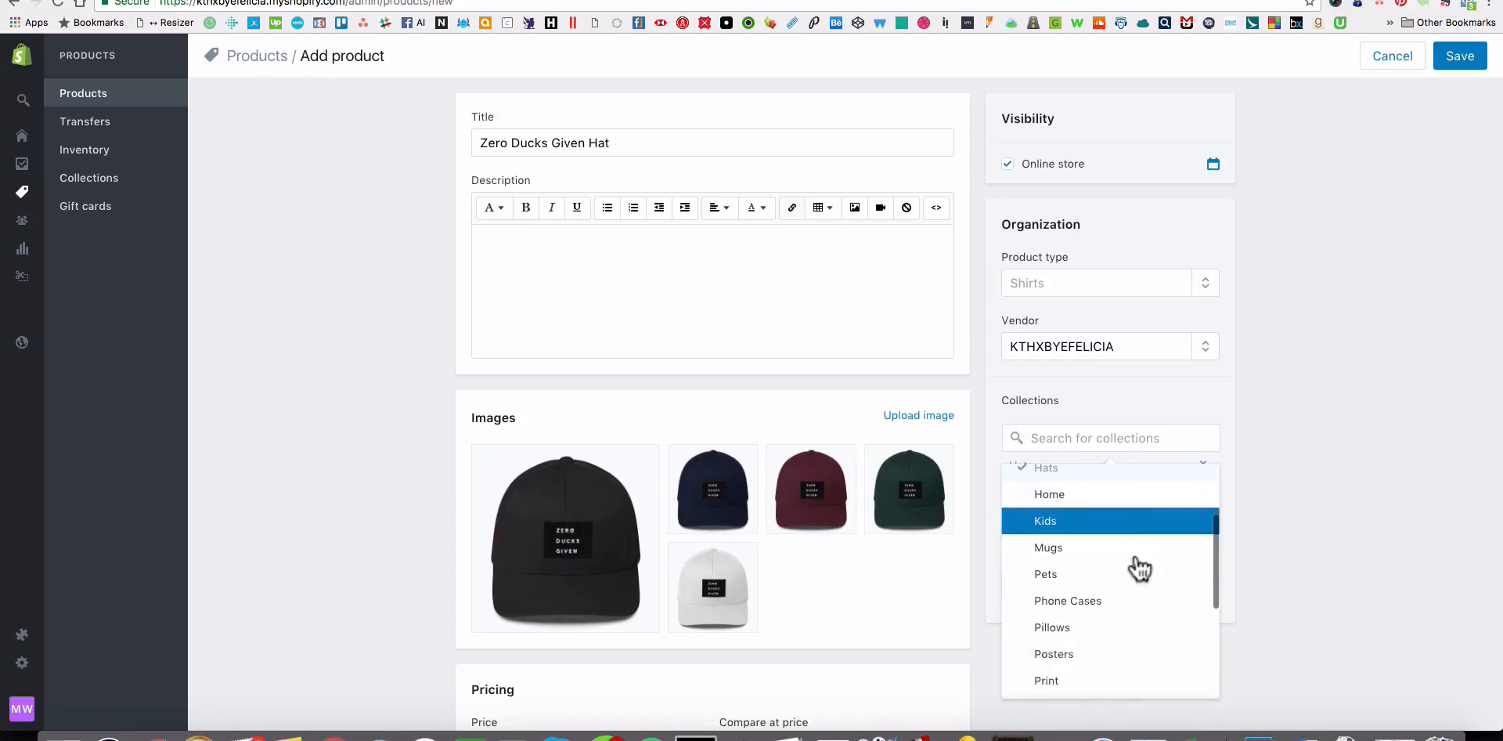
scroll(1139, 567, "down", 5)
scroll(1139, 568, "up", 5)
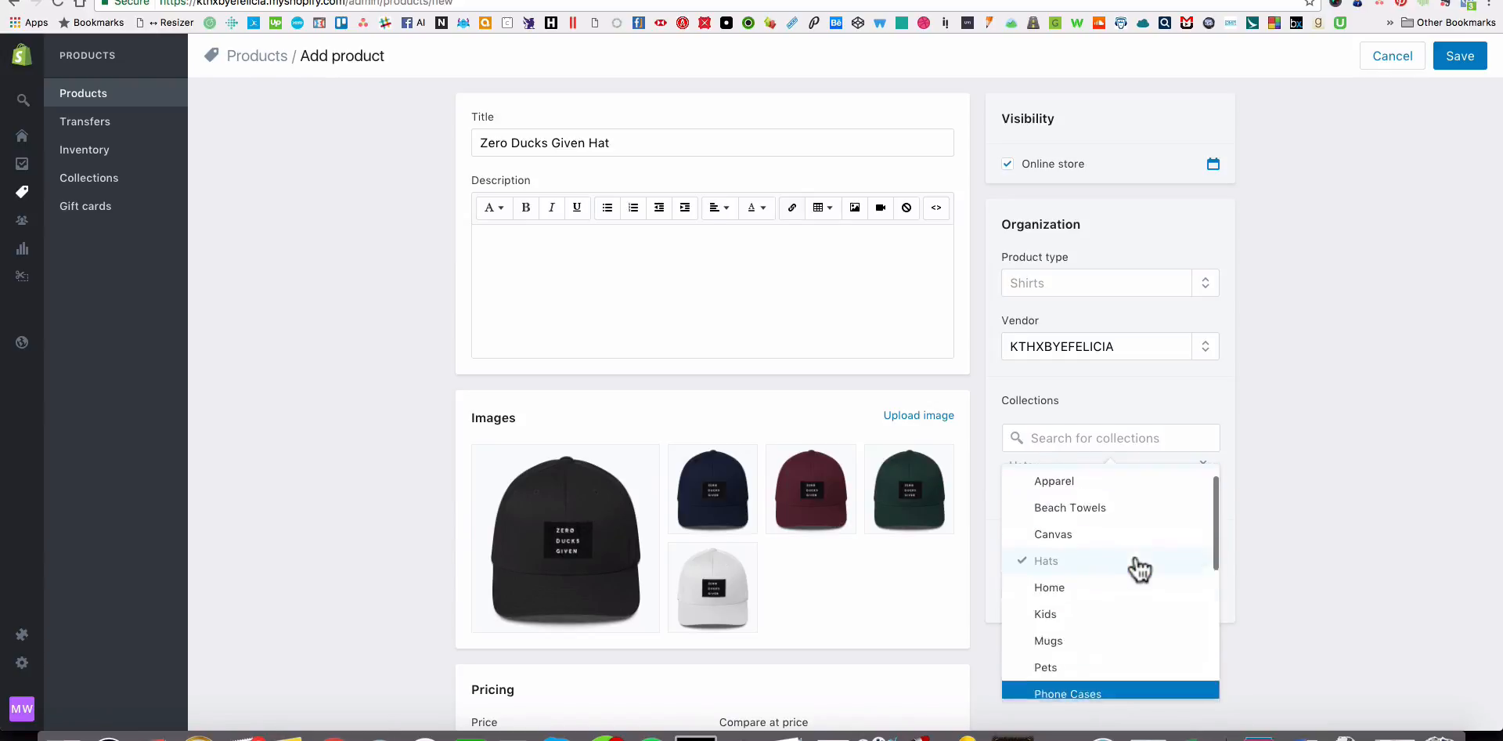
left_click(1453, 553)
Tag the hat product with the frequently used tags Funny and Pop Culture.
left_click(1138, 584)
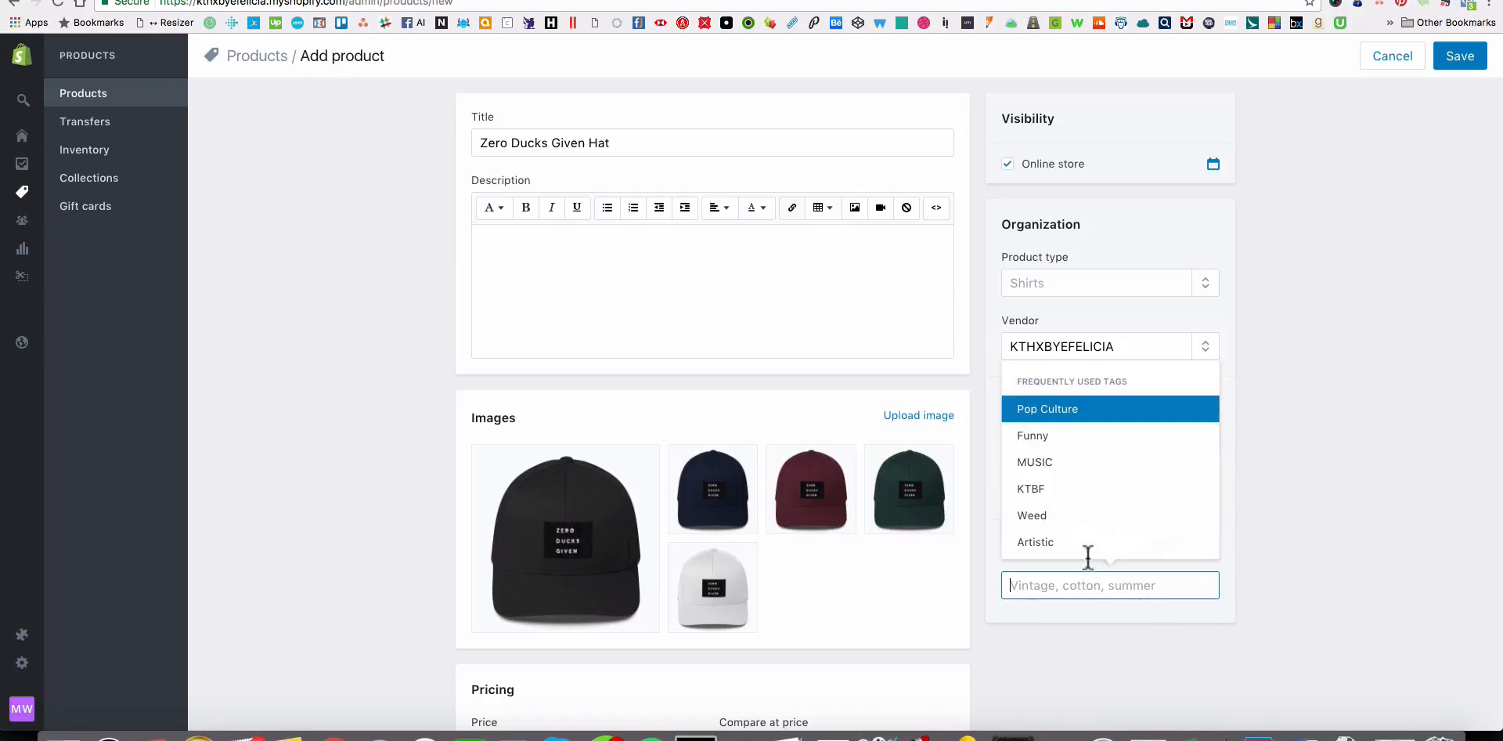
left_click(1066, 438)
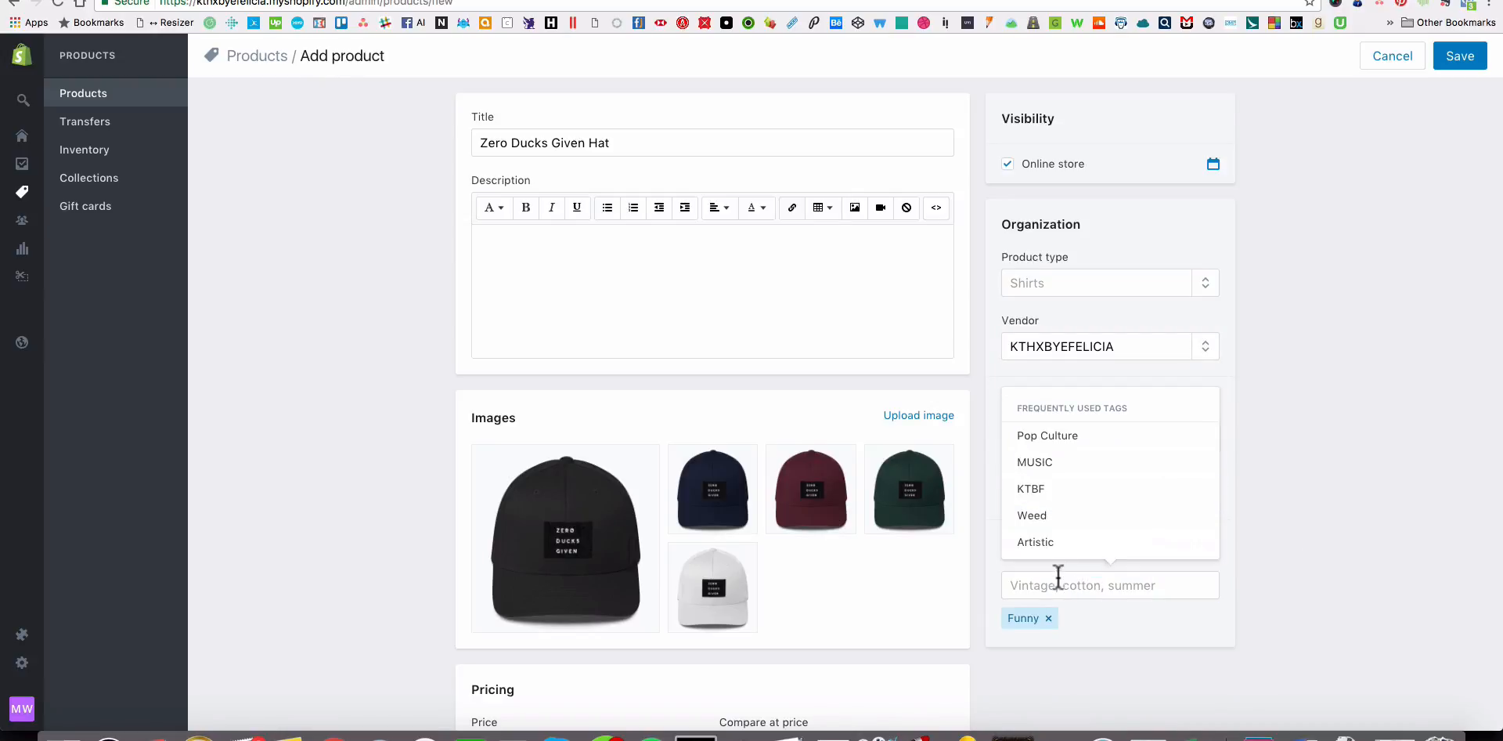
left_click(1060, 437)
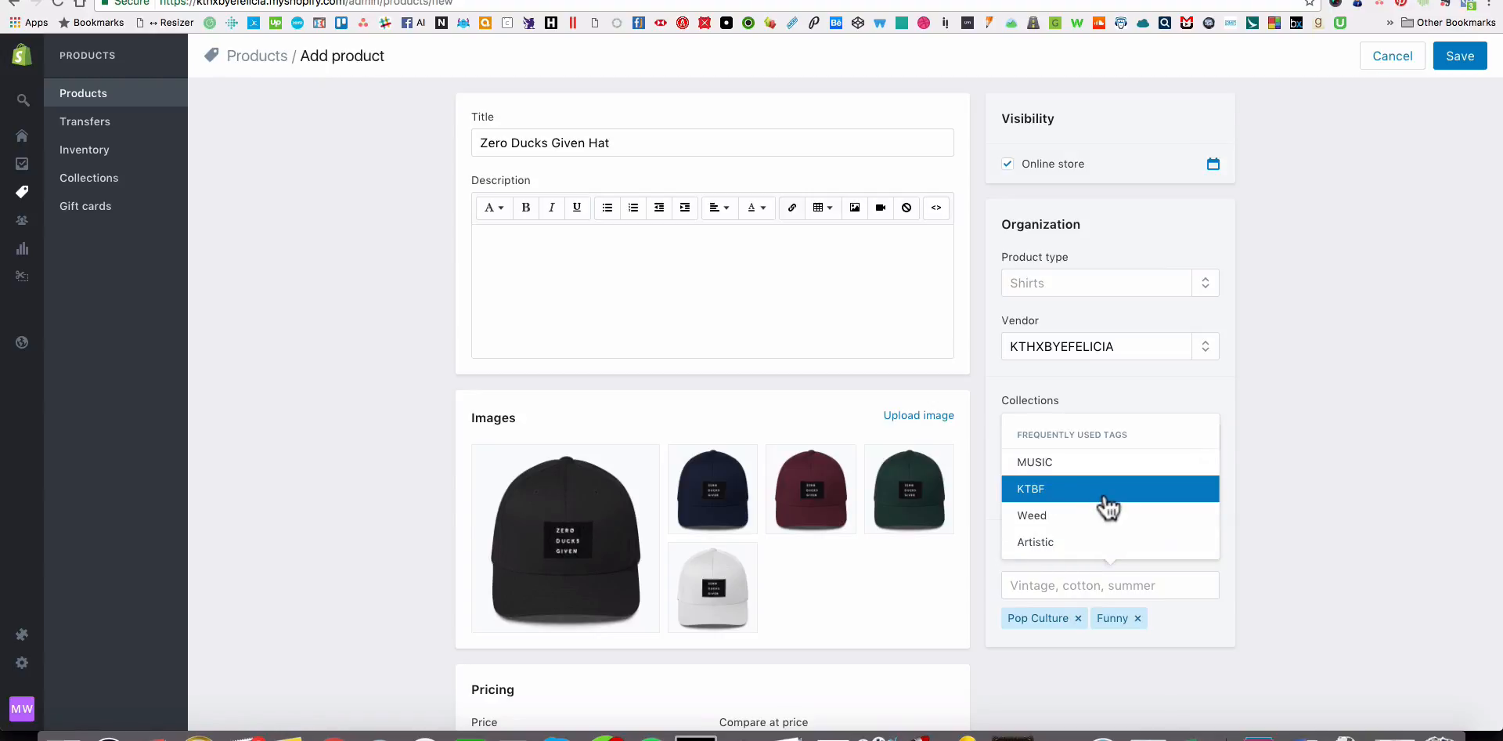
Look up the Flexfit 6277 cap's retail price in the Excel price sheet and set the product's price to $29.95.
scroll(1292, 532, "down", 5)
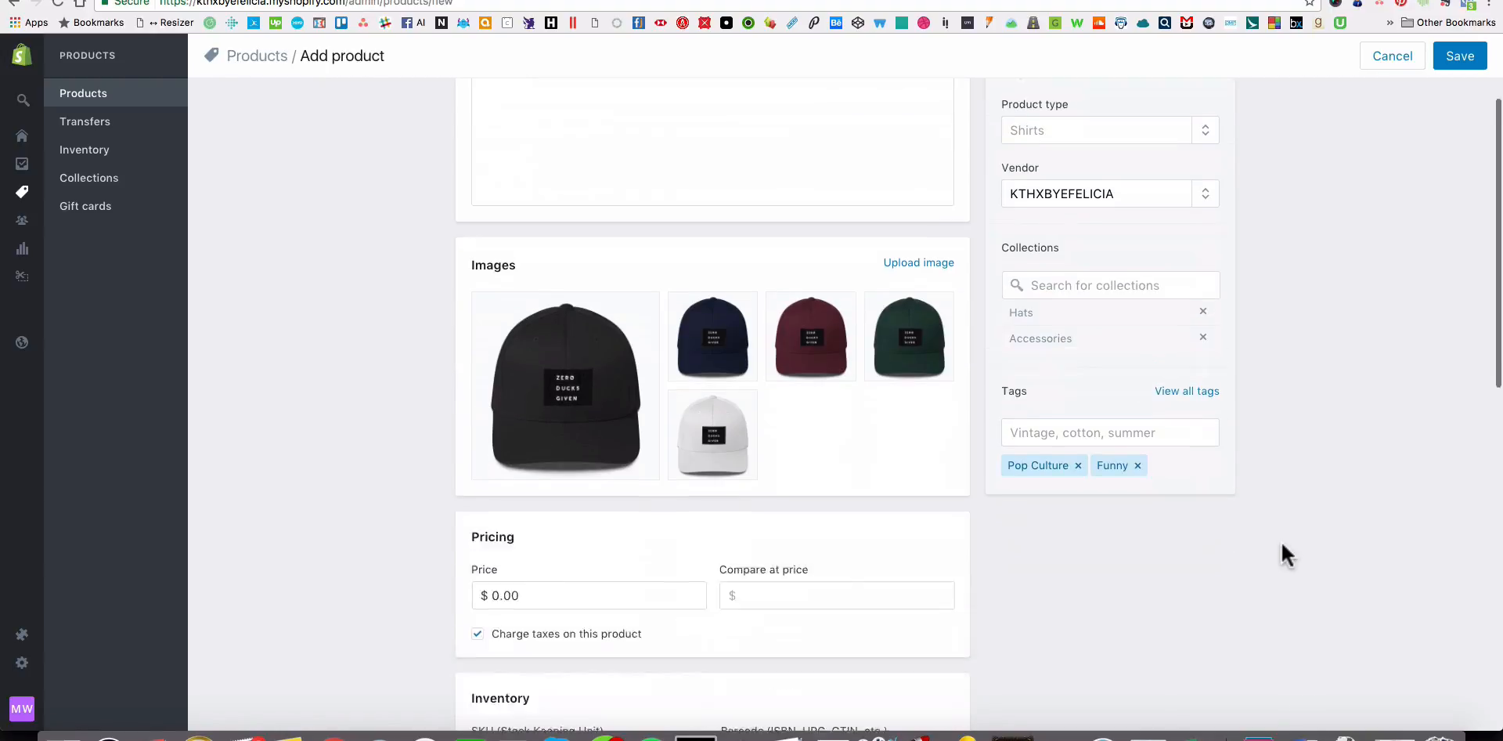
left_click(618, 494)
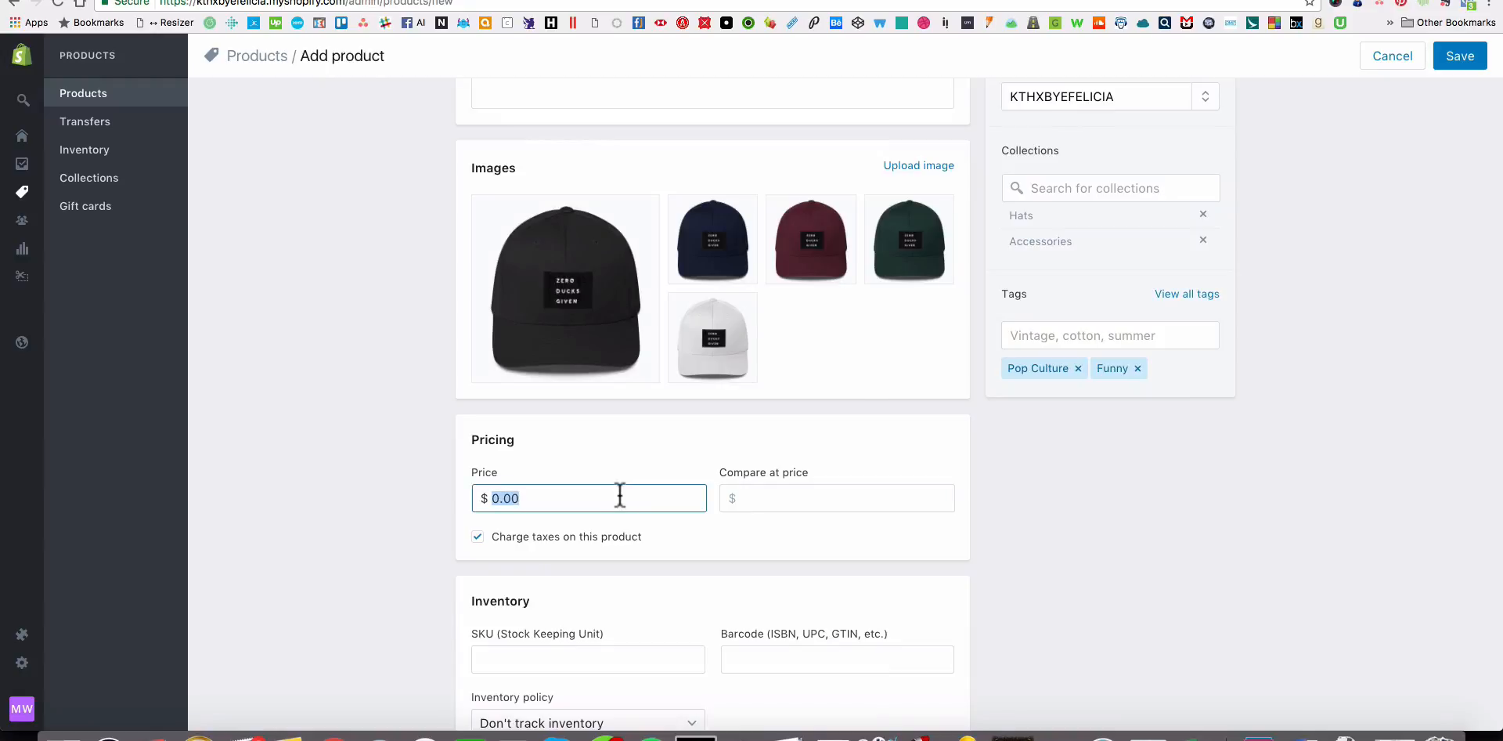
key("super+Tab")
key("super+Tab")
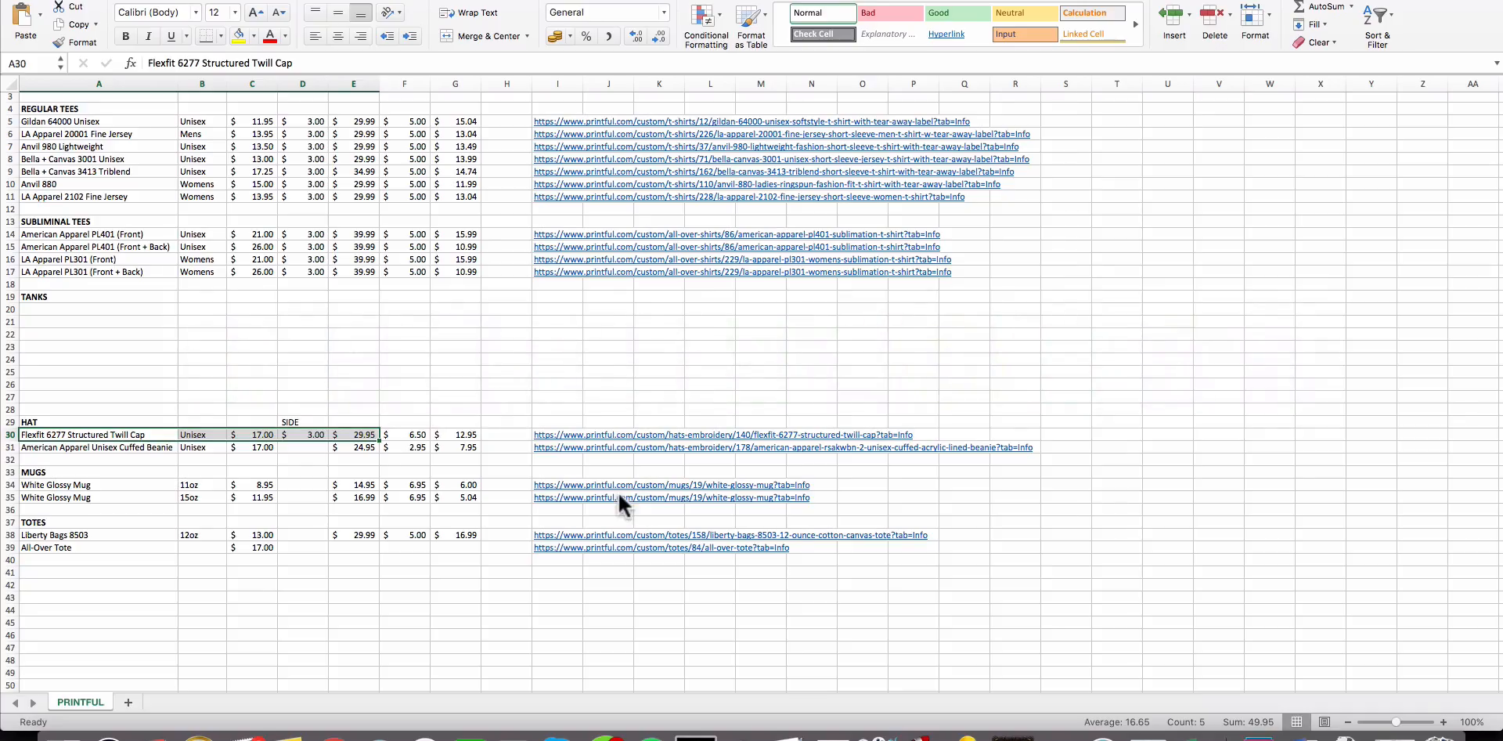
key("super+Tab")
type("29.")
key("Tab")
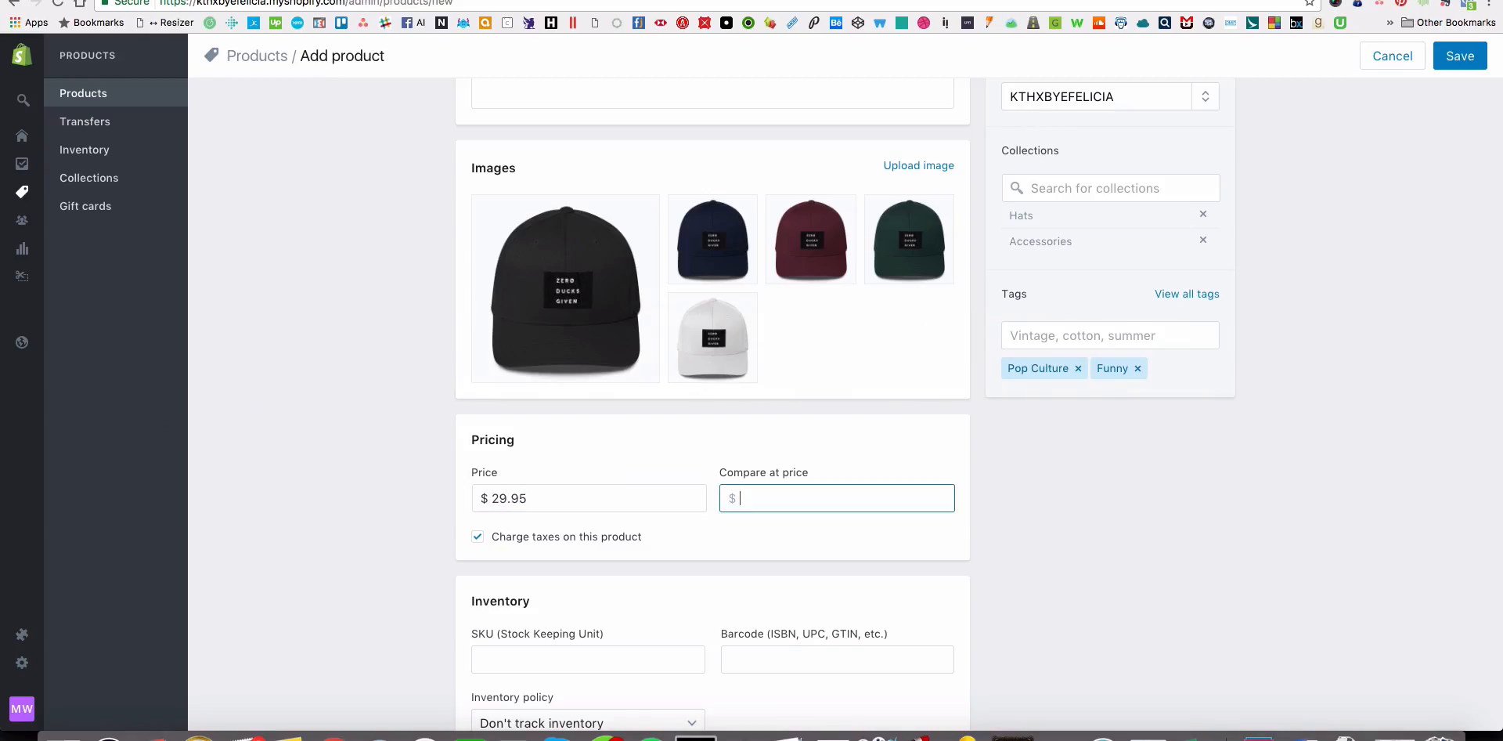
Start adding variants to the hat product and name the option Color.
scroll(647, 517, "down", 5)
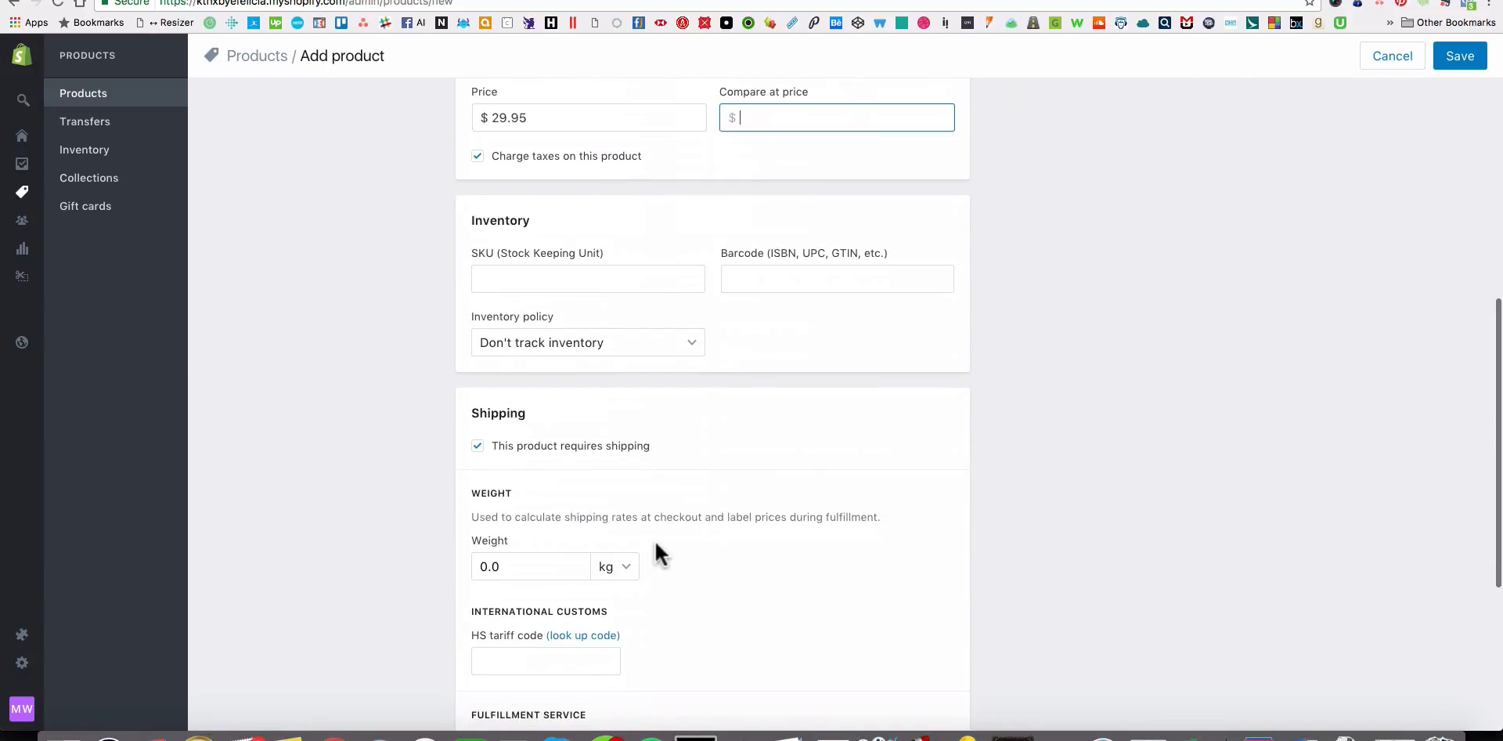
scroll(656, 548, "down", 4)
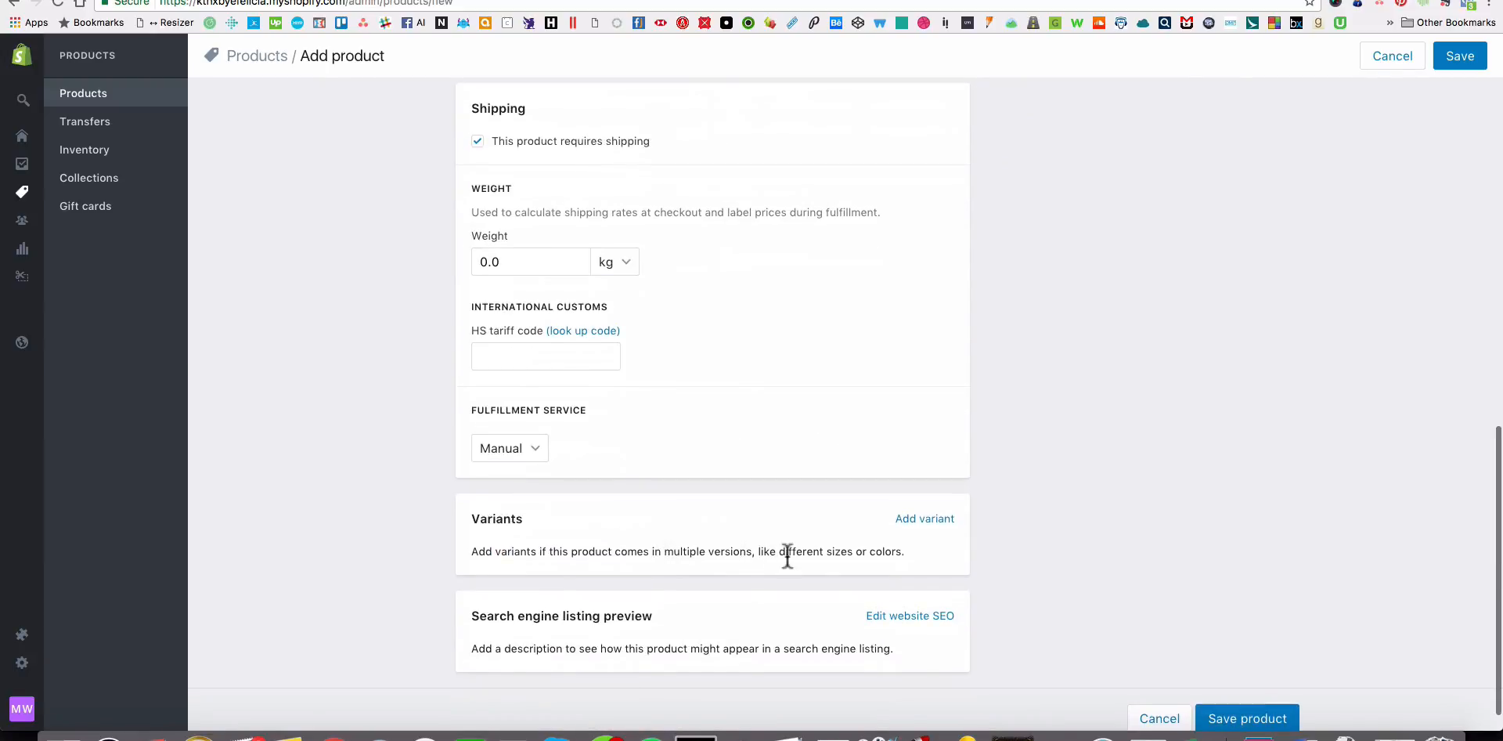
left_click(932, 520)
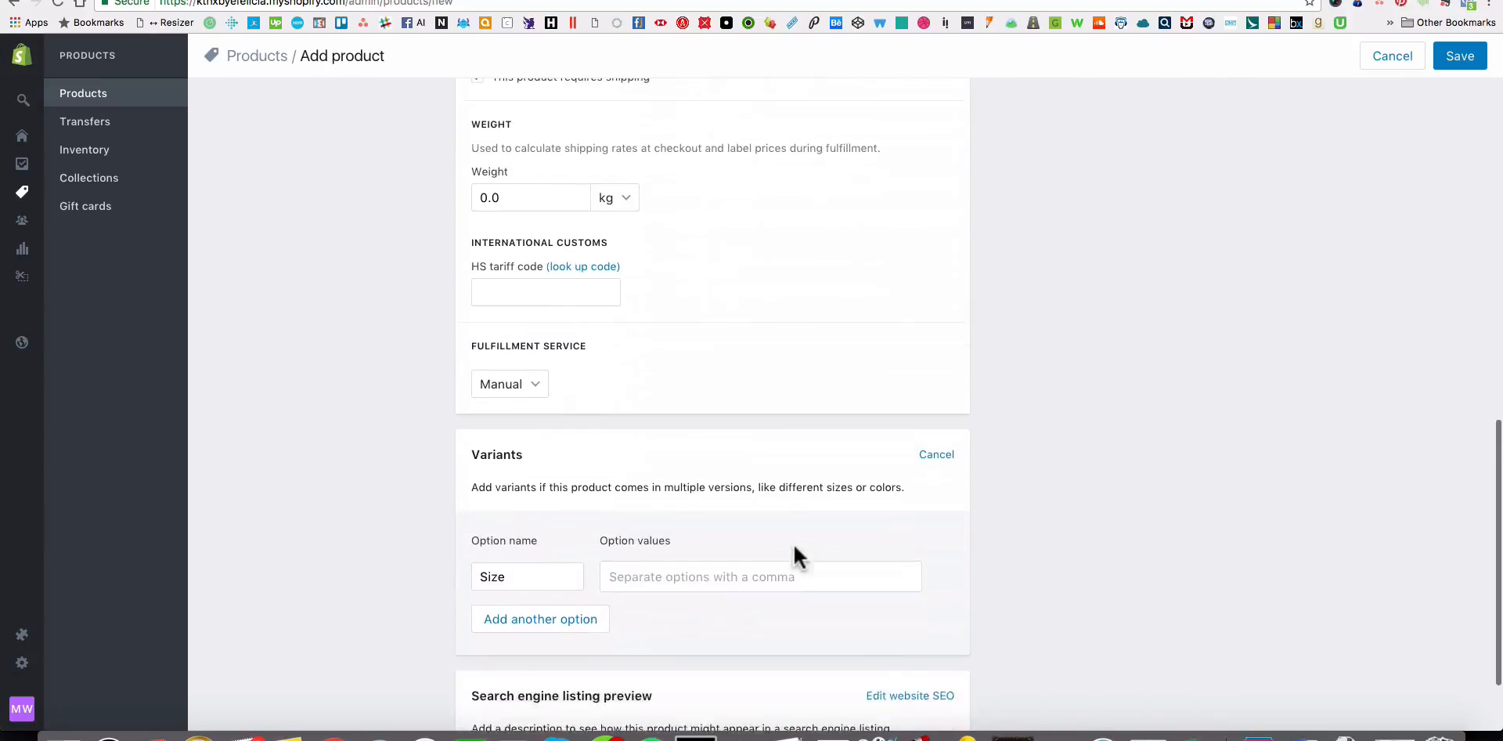
scroll(792, 541, "down", 1)
double_click(531, 492)
type("Color")
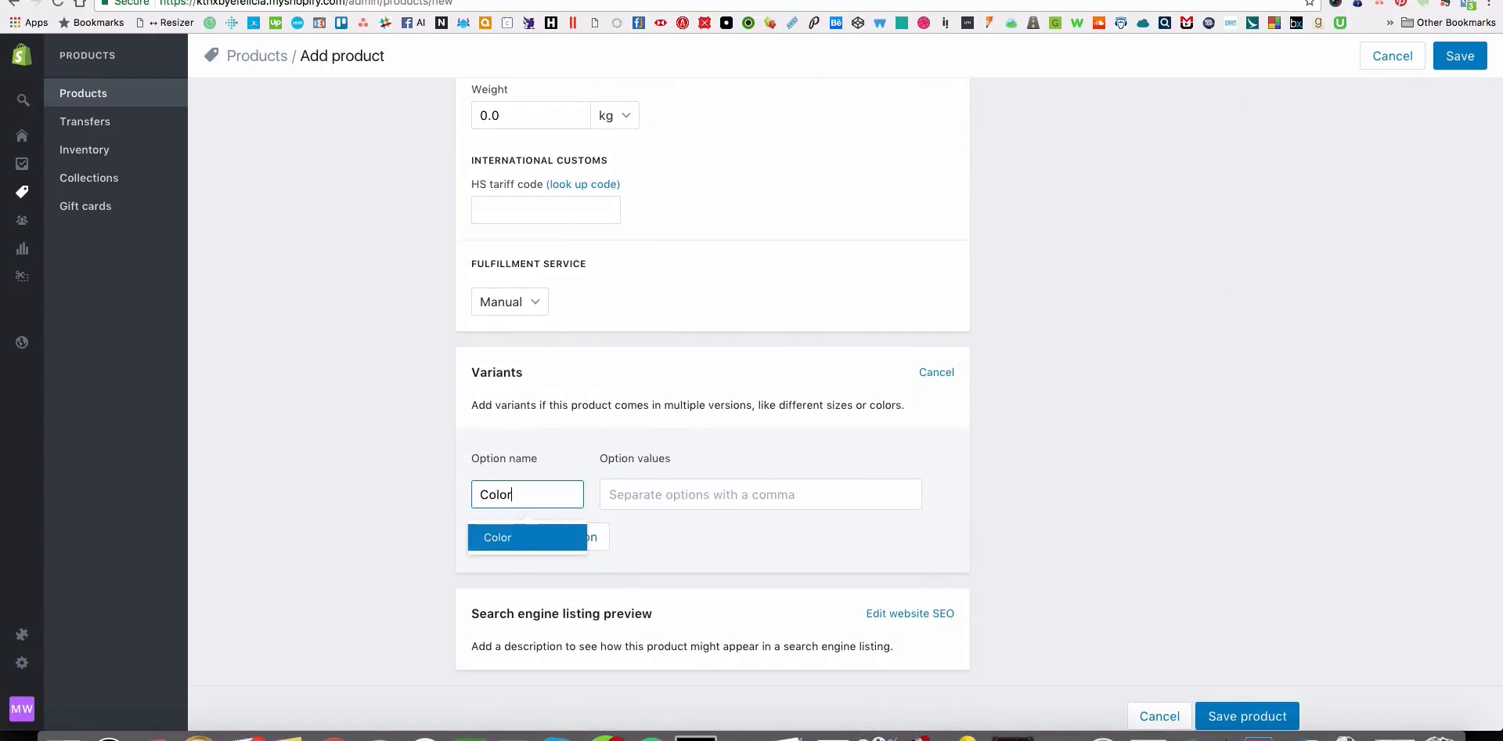
Reorder the product images so the white hat comes directly after the black one.
scroll(756, 454, "up", 10)
scroll(760, 429, "down", 5)
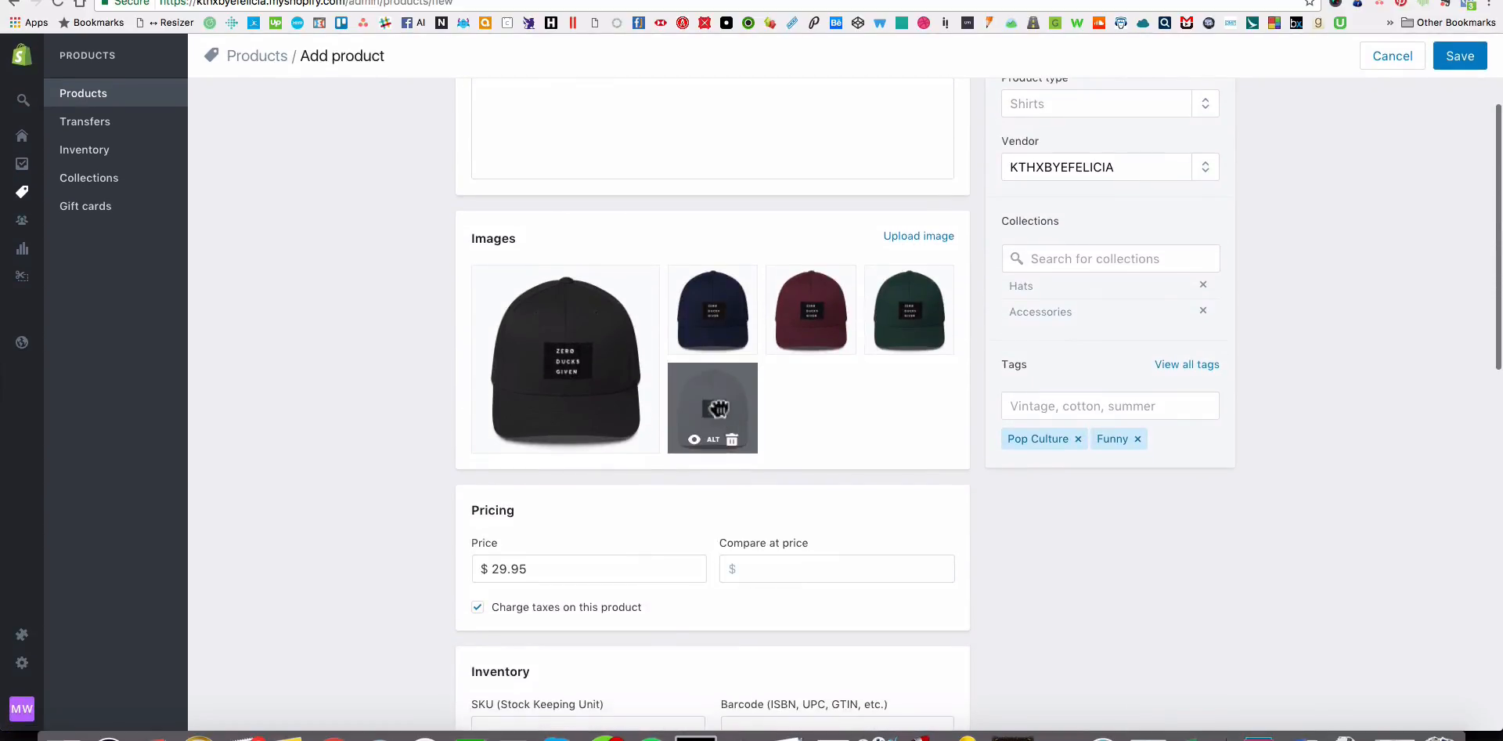
left_click_drag(712, 403, 693, 344)
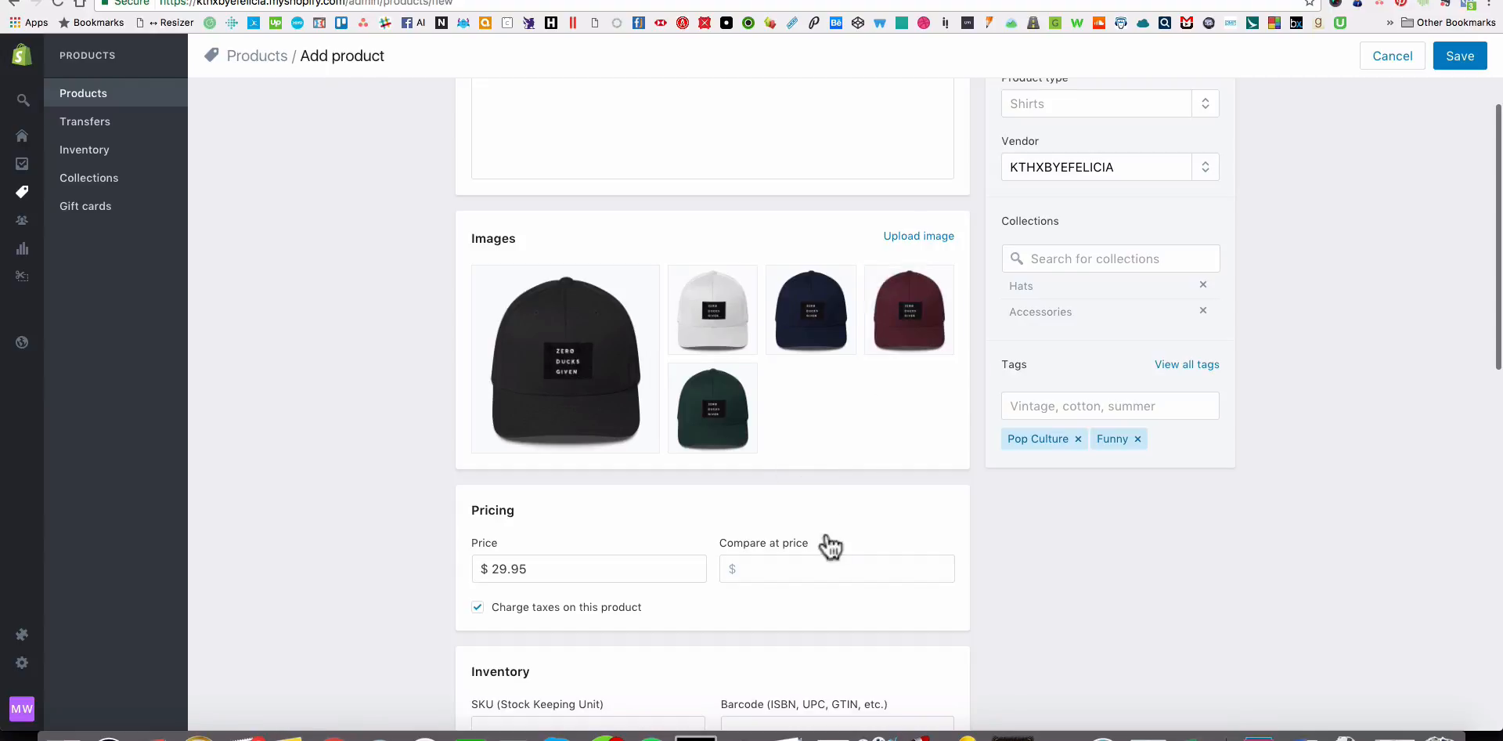
Enter Black, White, Navy, Maroon and Spruce as the Color option values and save the product.
scroll(829, 546, "down", 12)
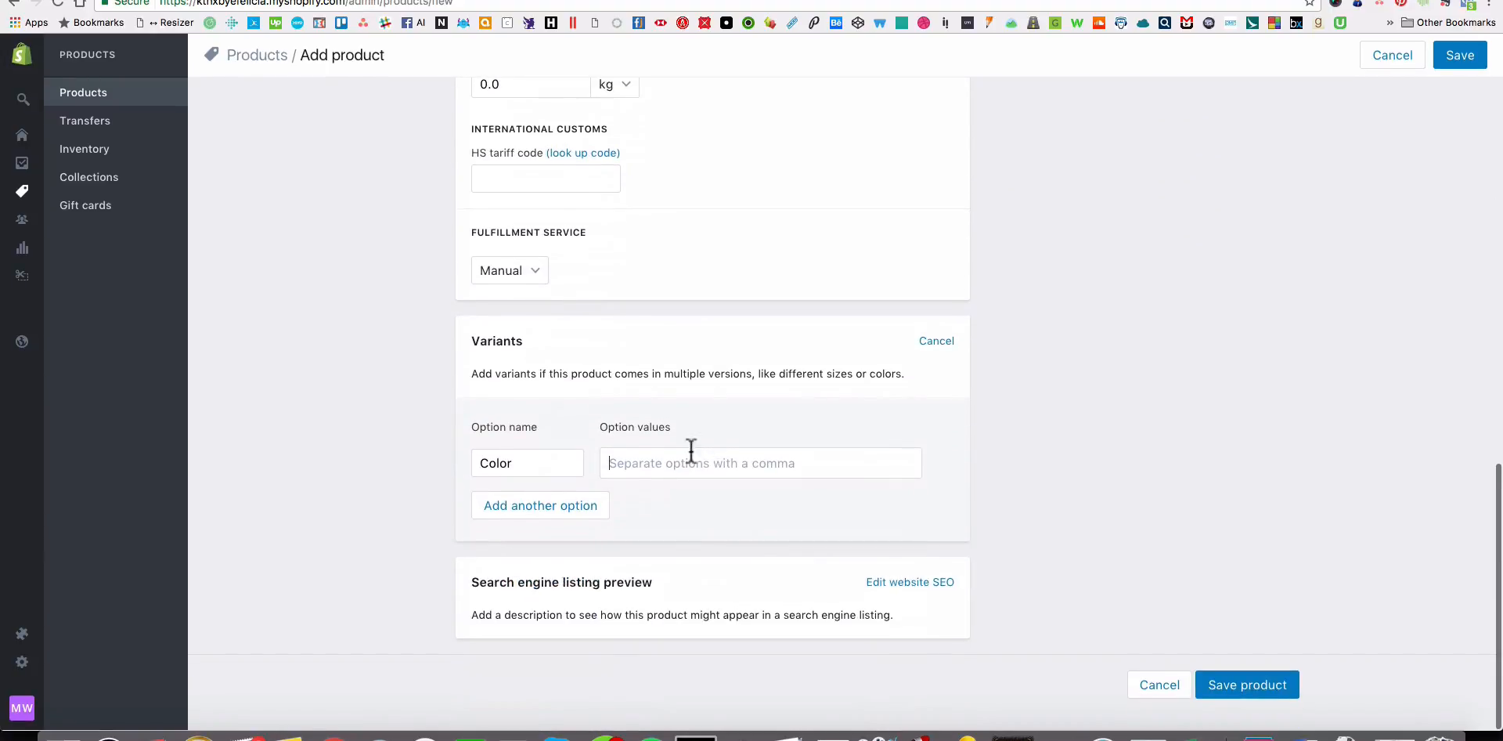
type("Black,White,")
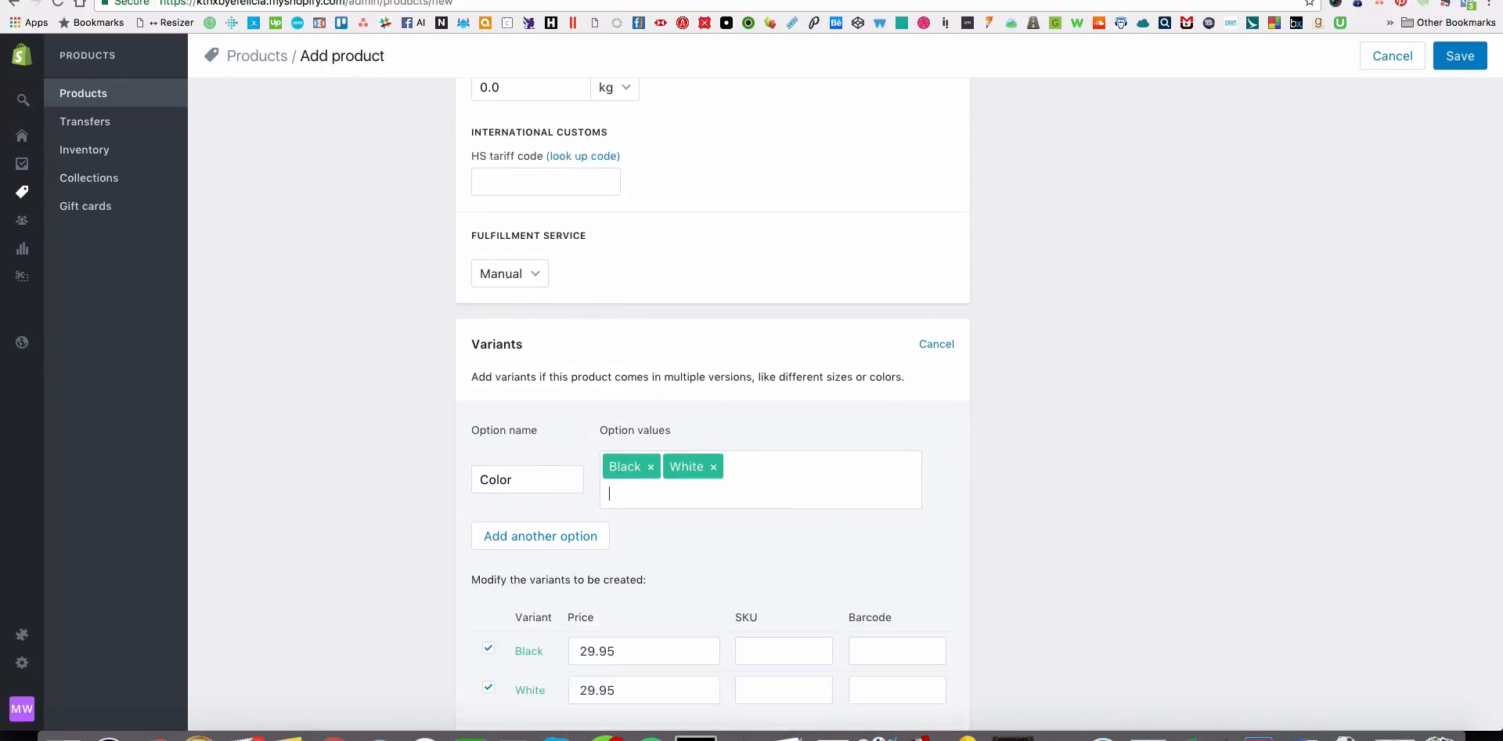
type("Navy,")
type("Maroon")
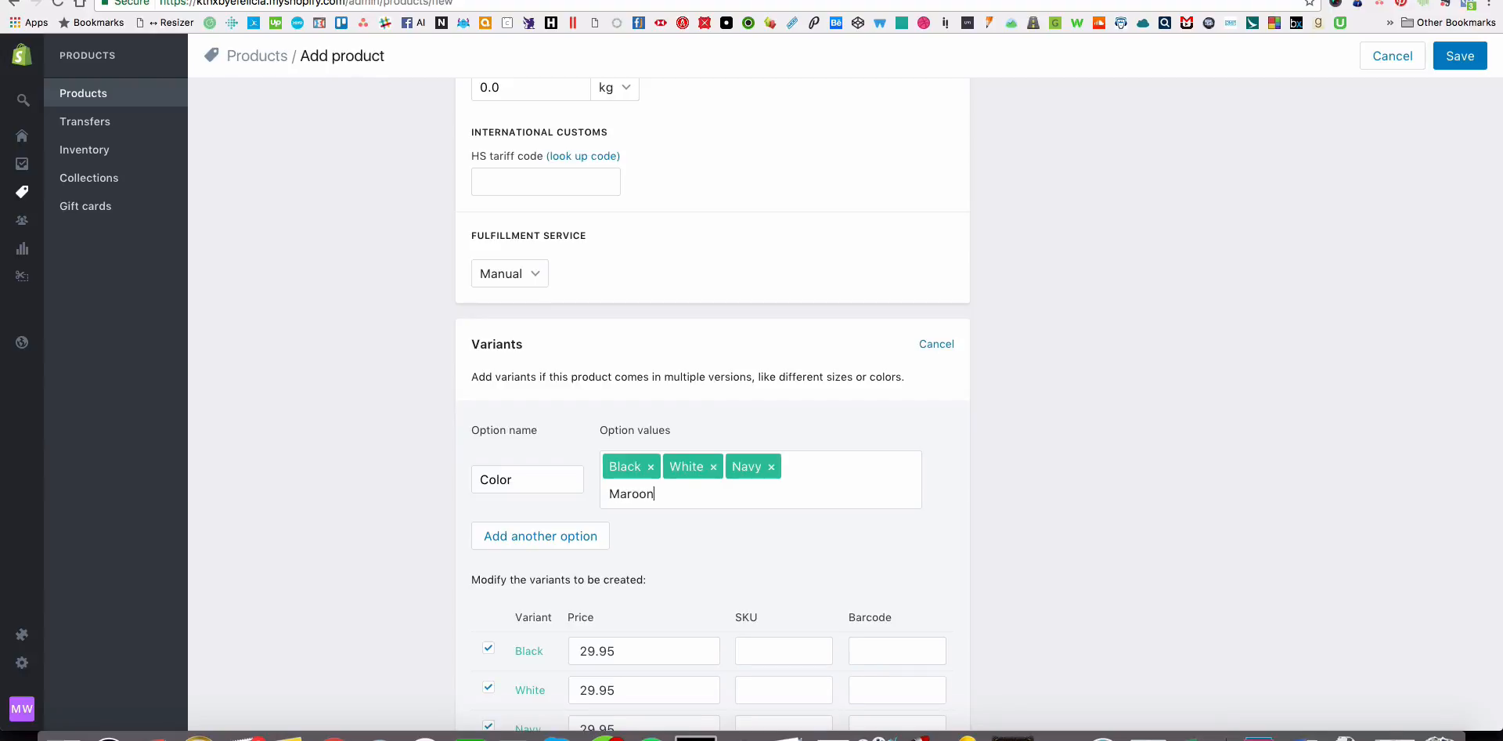
type(",")
type("Spruce,")
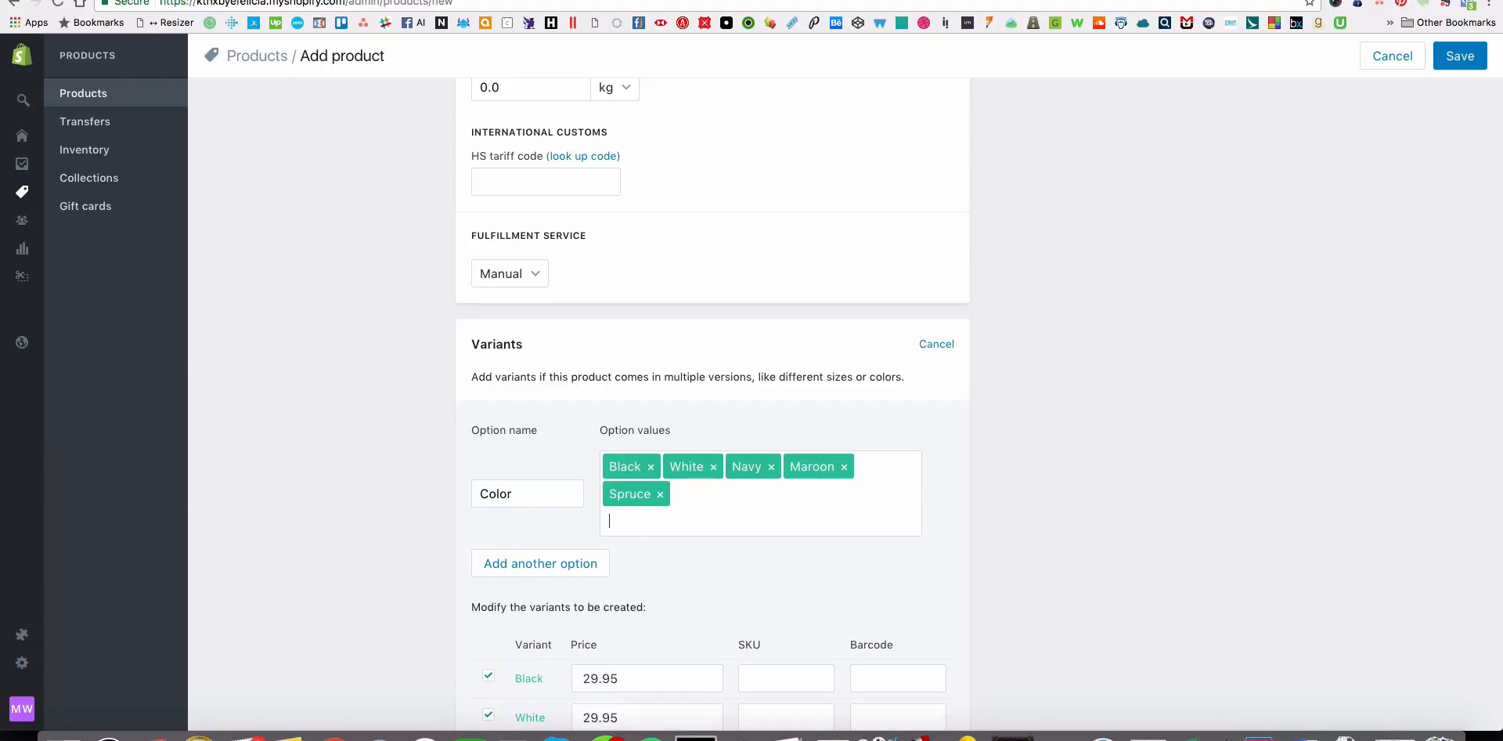
scroll(745, 604, "down", 5)
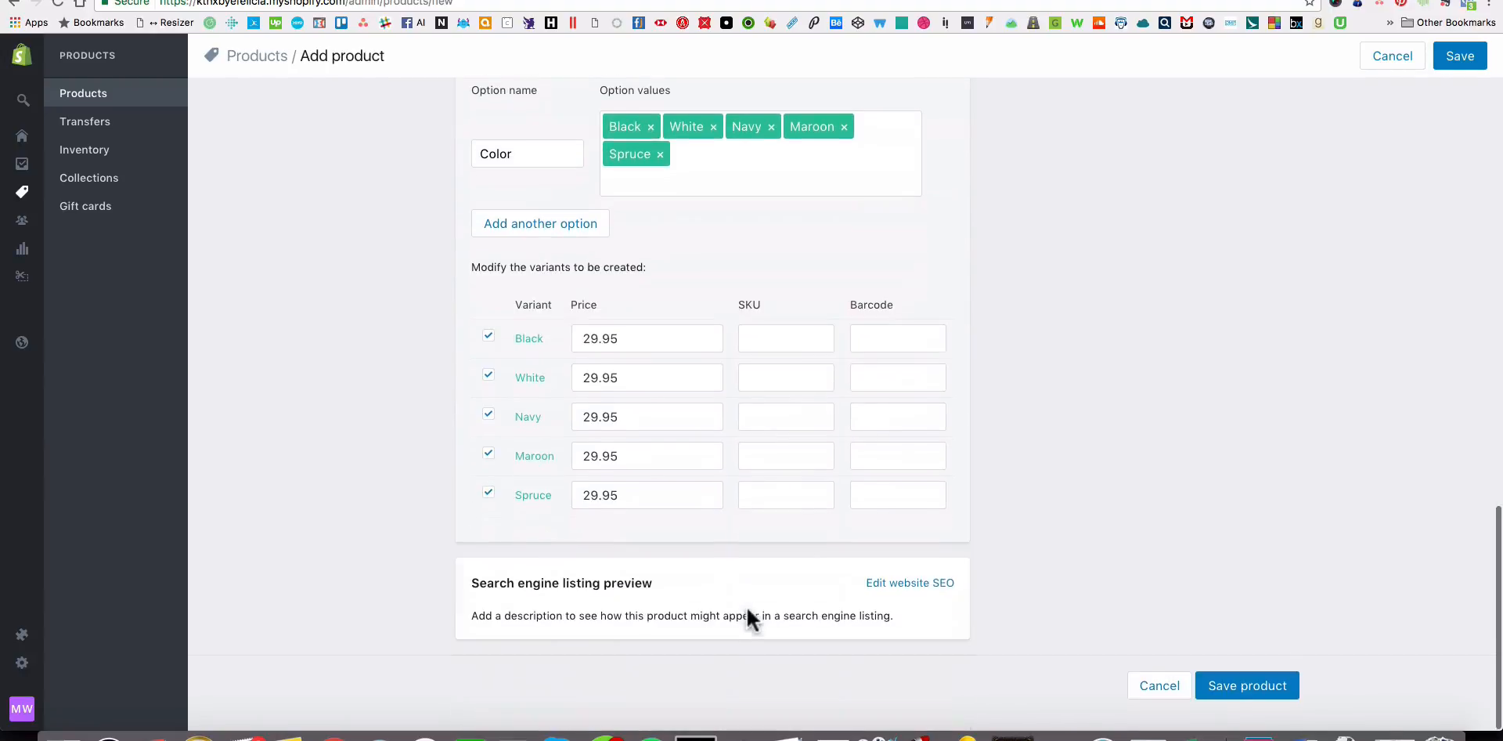
left_click(1231, 687)
Open the store's product list in a new browser tab and switch to it.
right_click(95, 95)
left_click(126, 95)
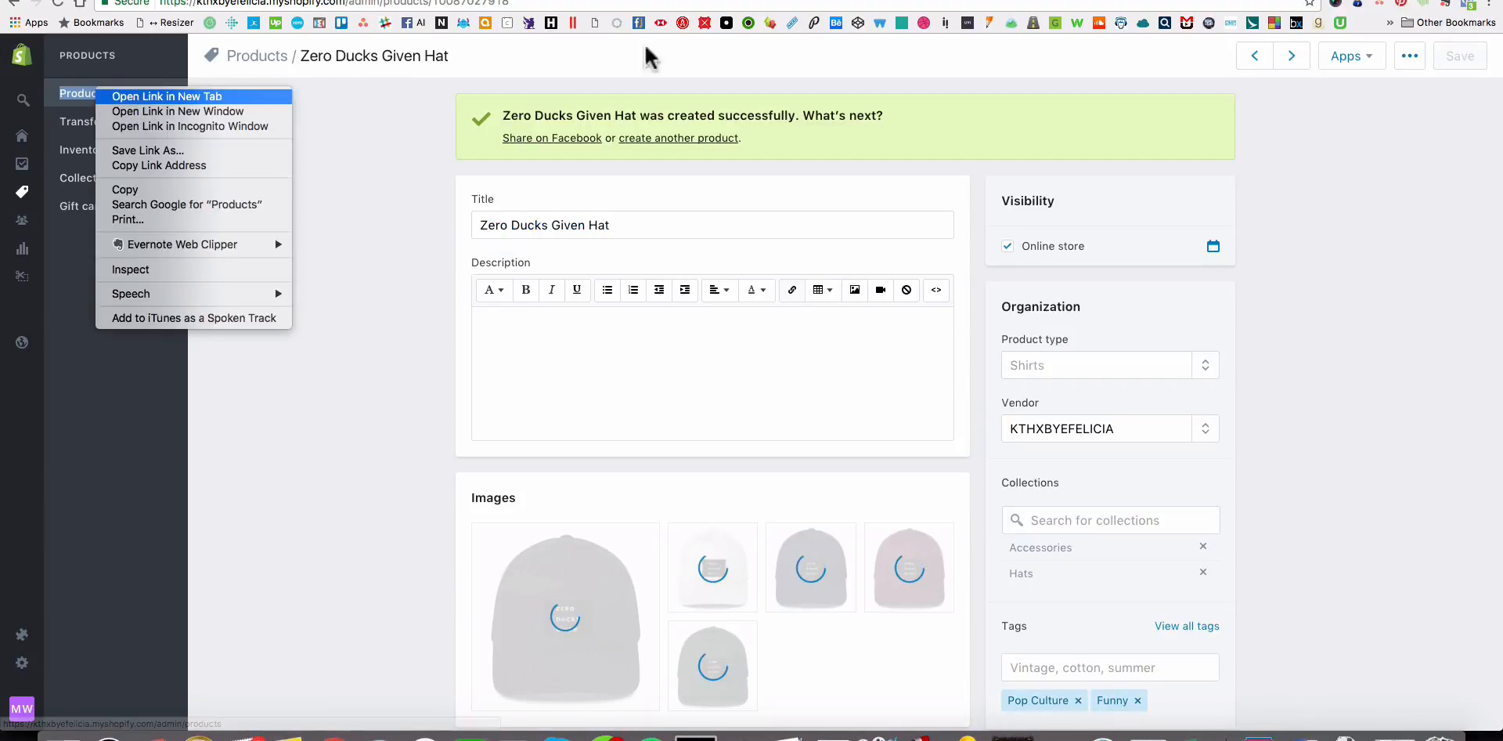
left_click(764, 4)
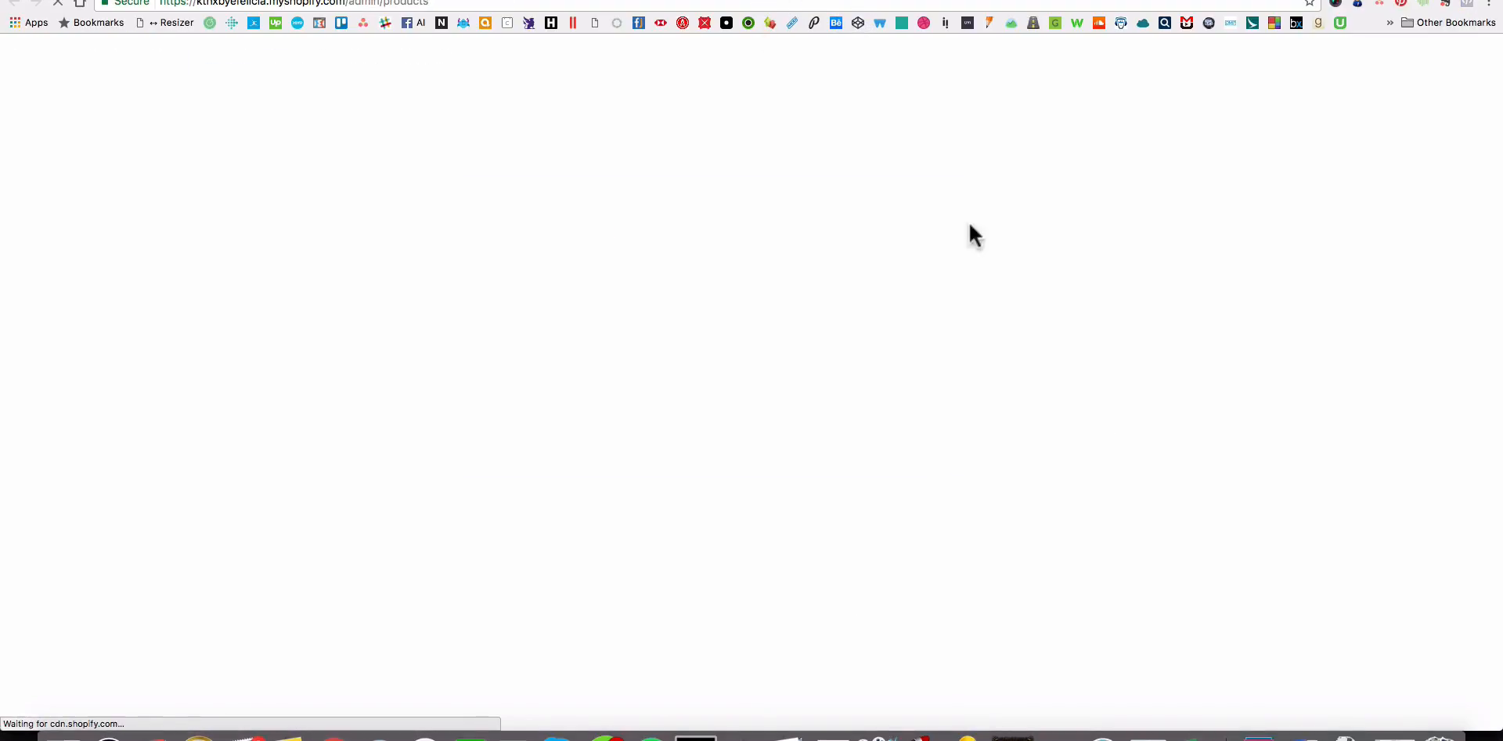
scroll(480, 342, "down", 5)
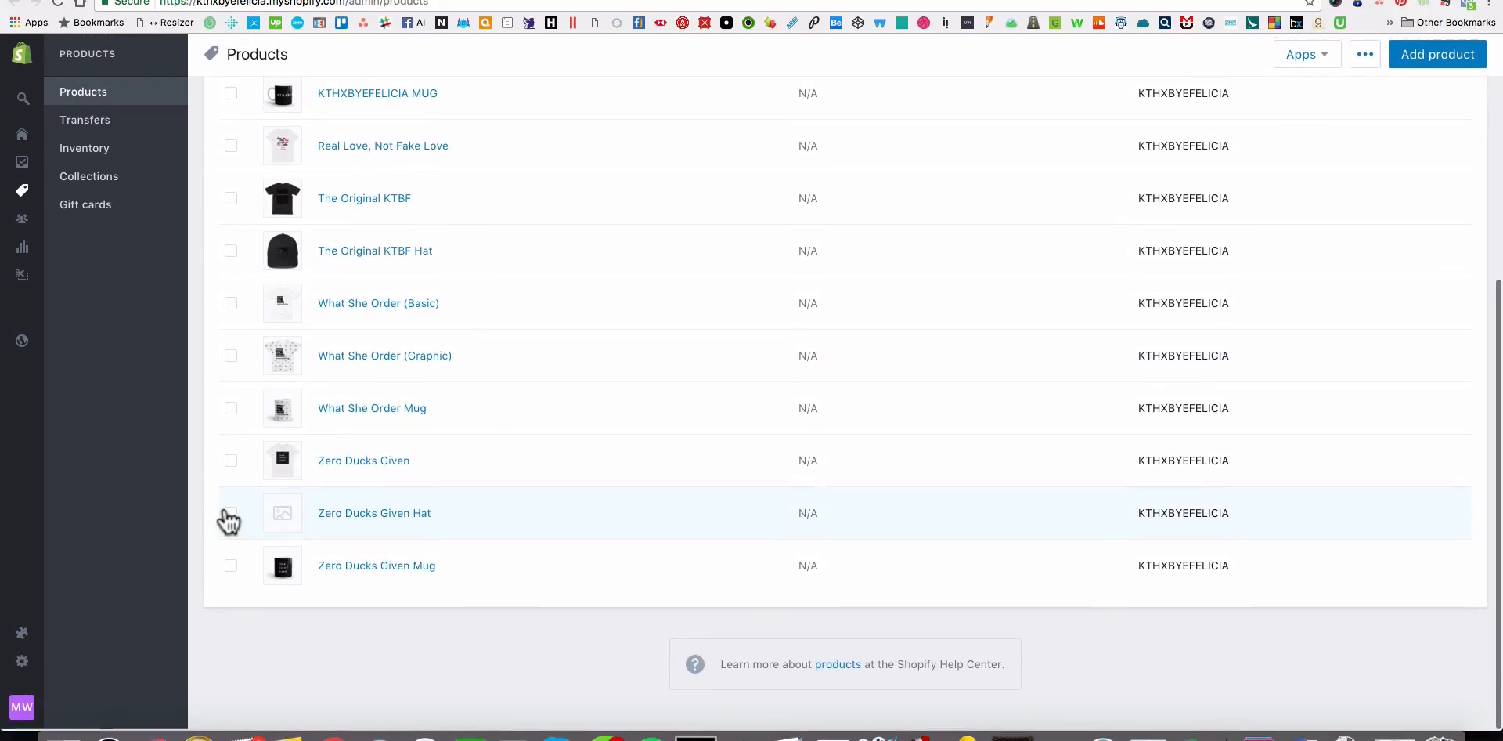
left_click(231, 252)
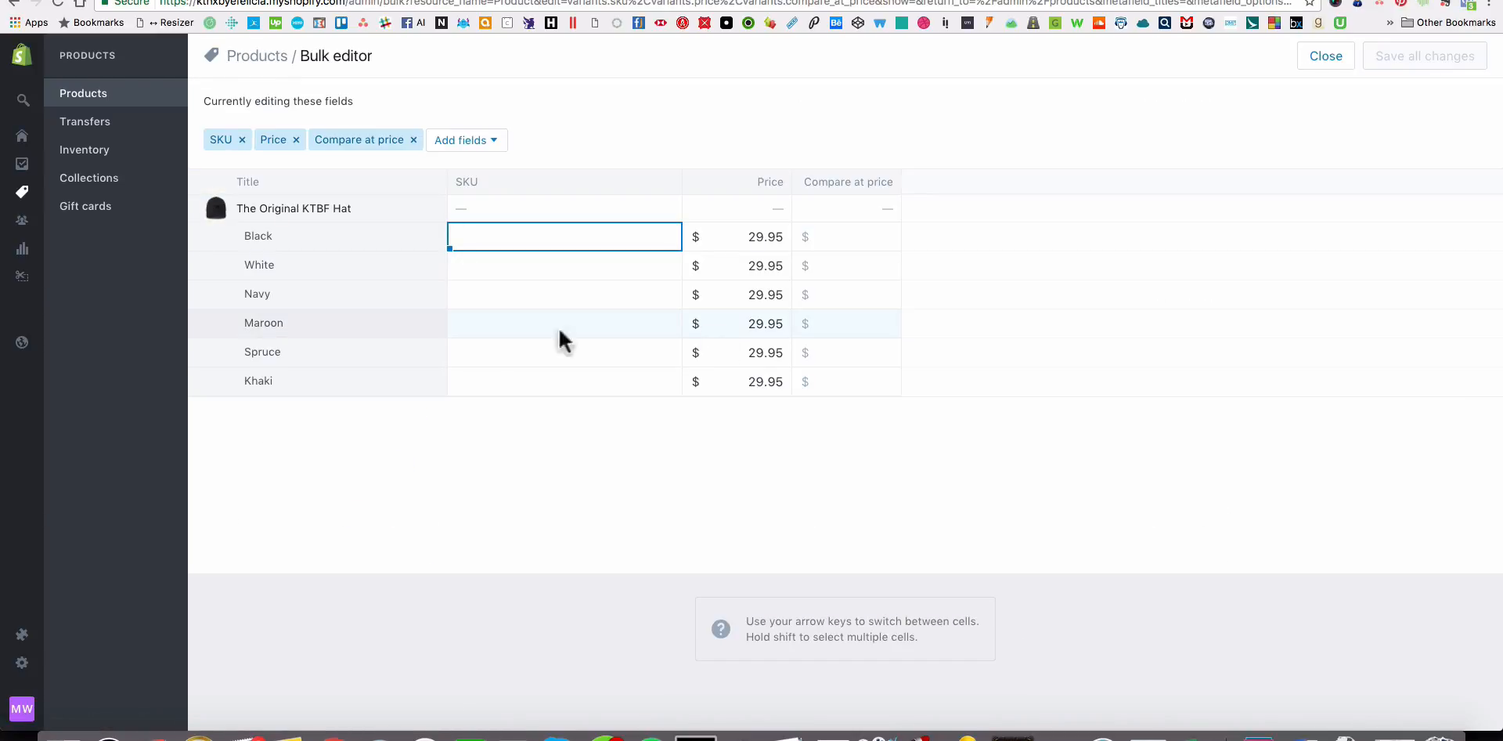
left_click(1329, 56)
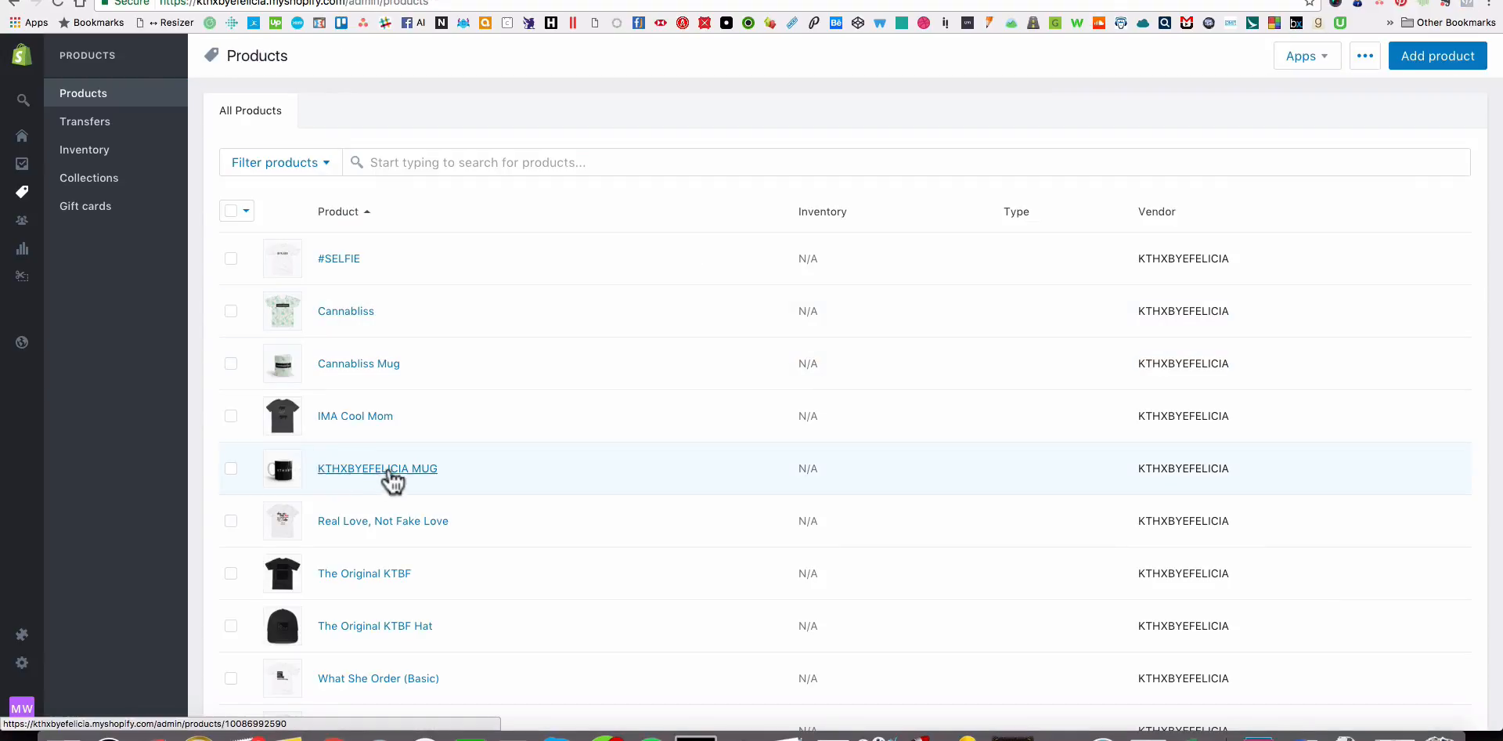
Open The Original KTBF Hat from the product list.
scroll(392, 479, "down", 5)
scroll(388, 415, "down", 3)
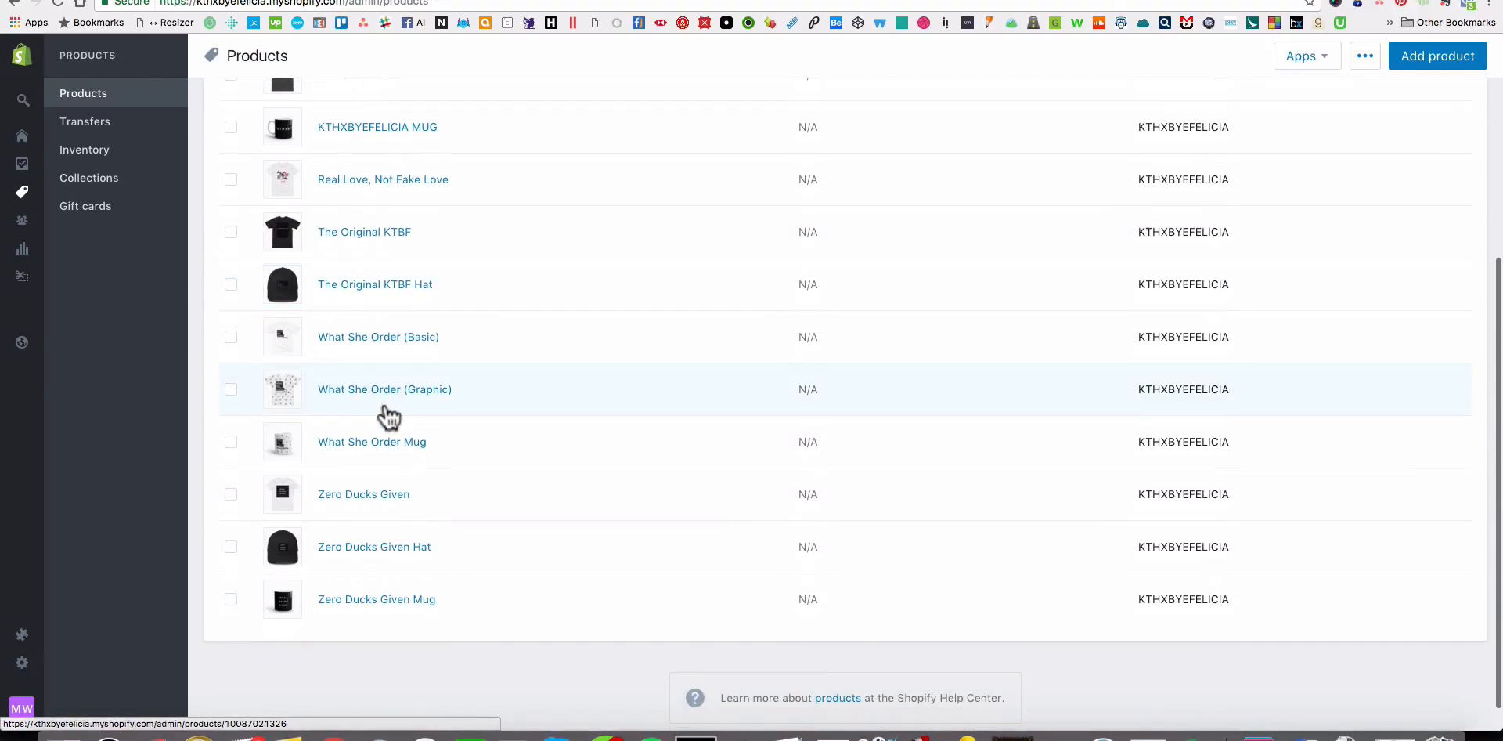
scroll(387, 415, "up", 2)
left_click(379, 373)
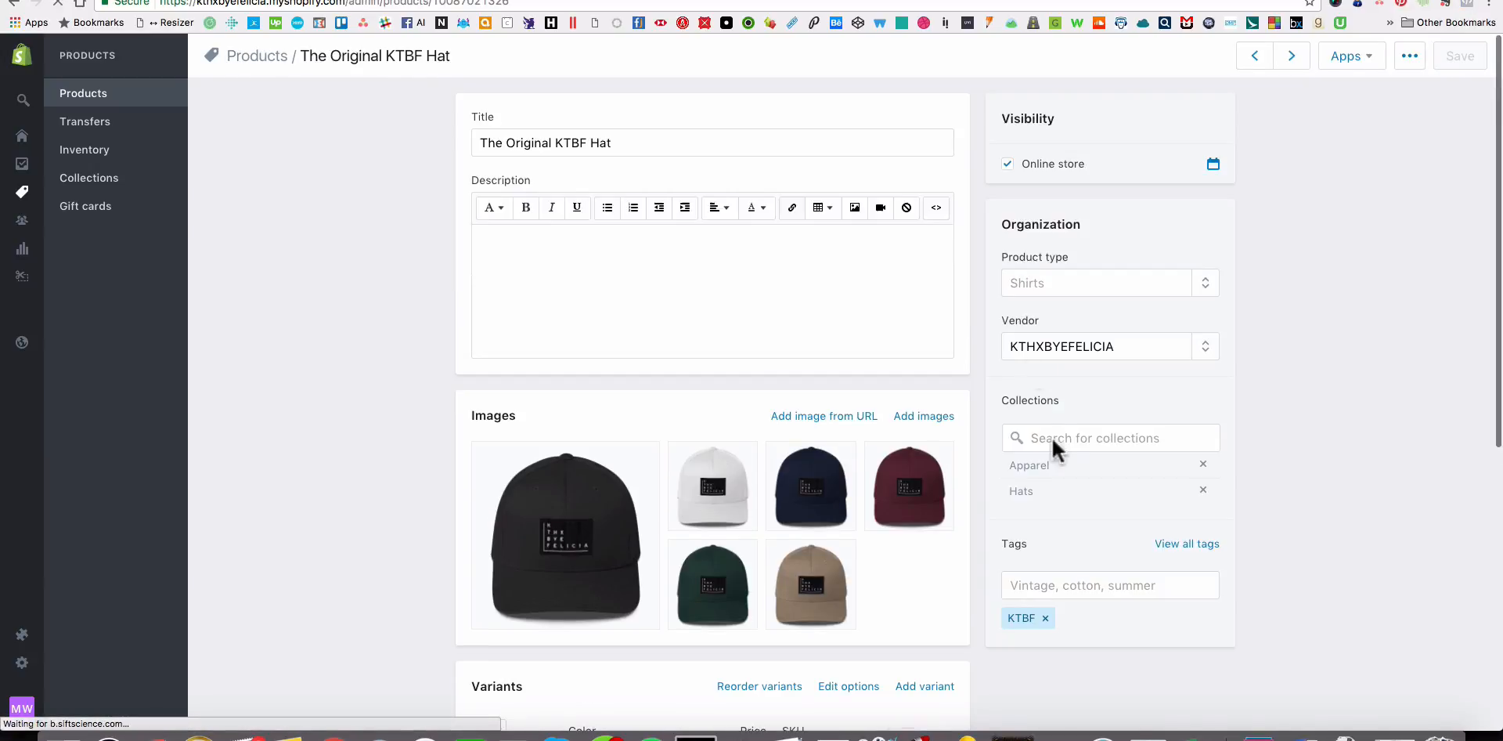
Replace the Apparel collection of The Original KTBF Hat with Accessories and save the product.
left_click(1203, 466)
left_click(1071, 436)
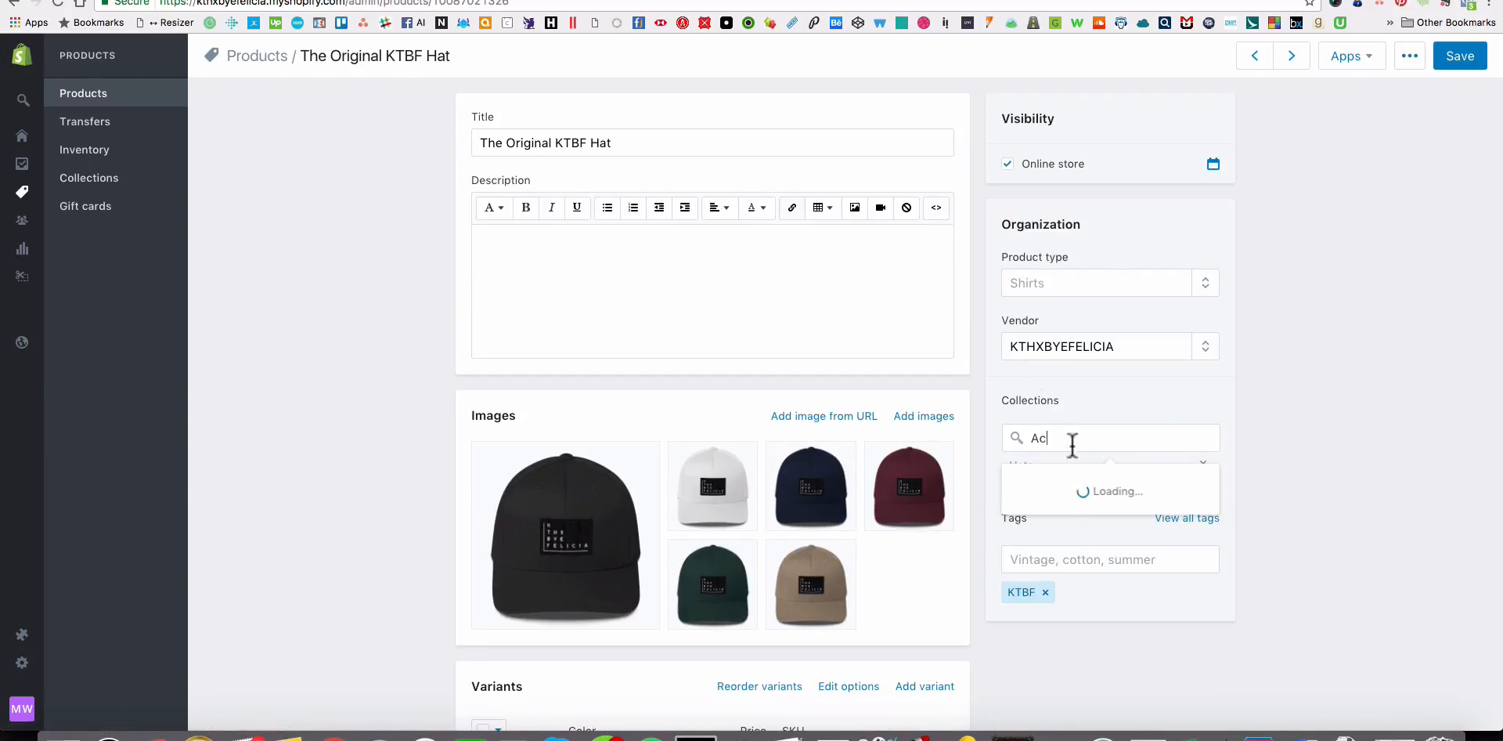
left_click(1080, 484)
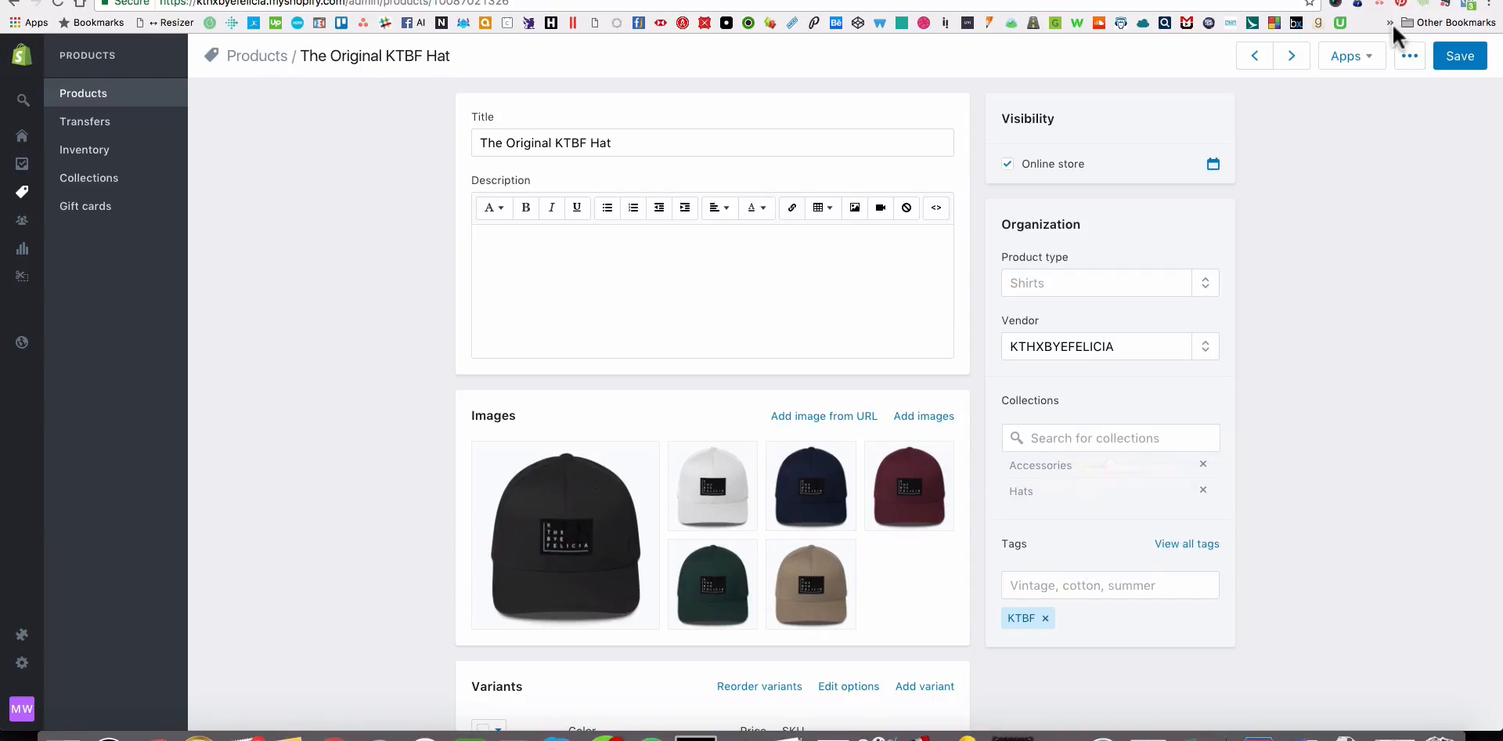
left_click(1458, 55)
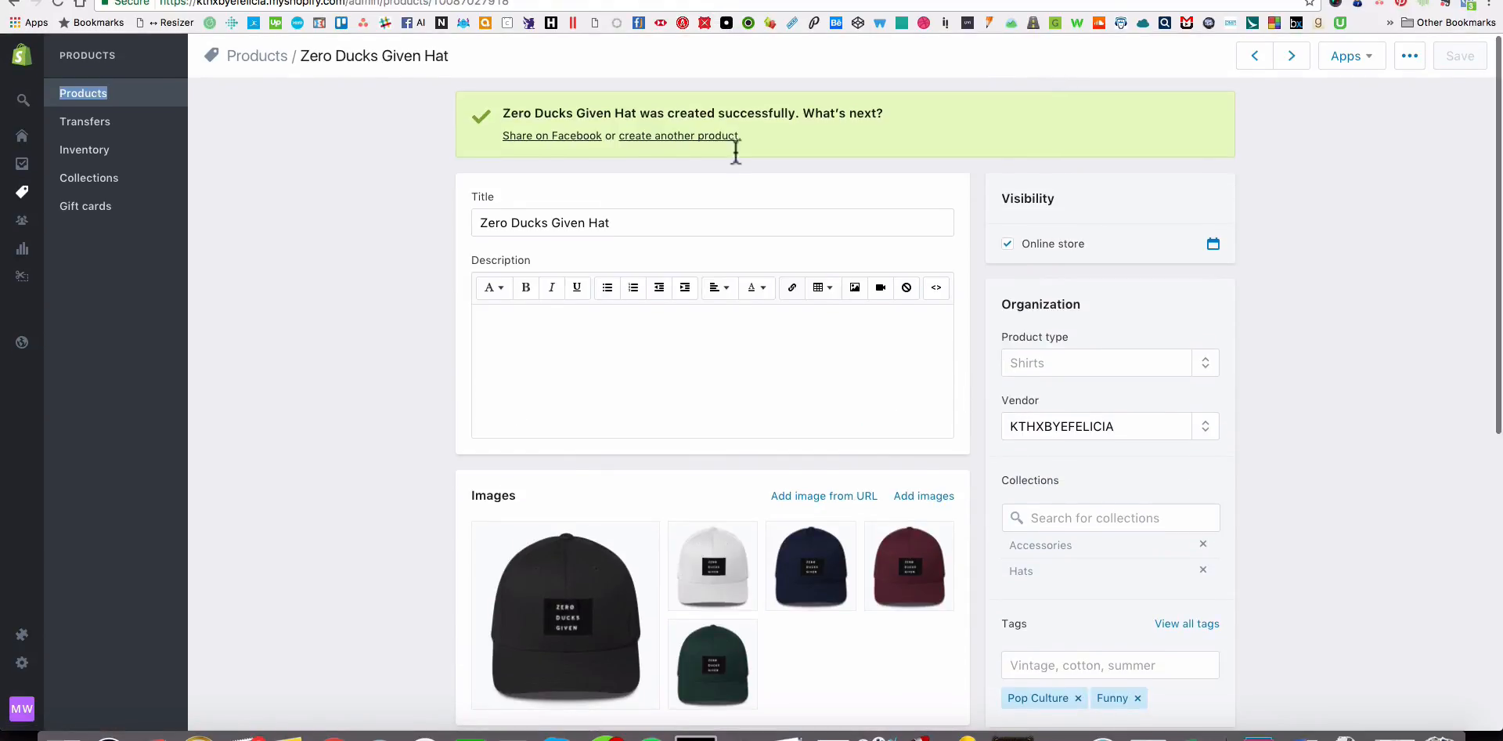
Assign the black hat image to the Black variant and the white hat image to the White variant.
scroll(843, 304, "down", 5)
scroll(843, 309, "down", 2)
left_click(540, 404)
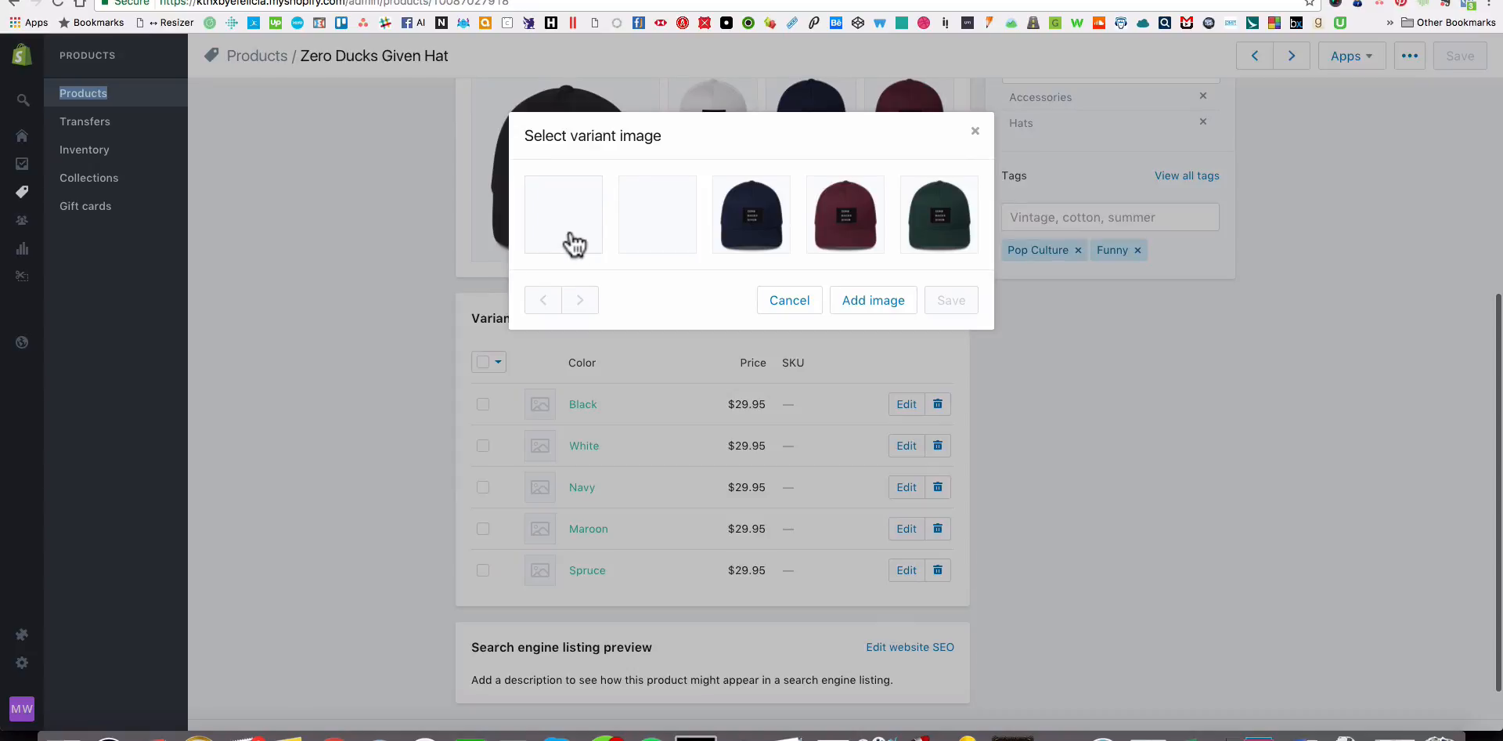
left_click(537, 231)
left_click(951, 300)
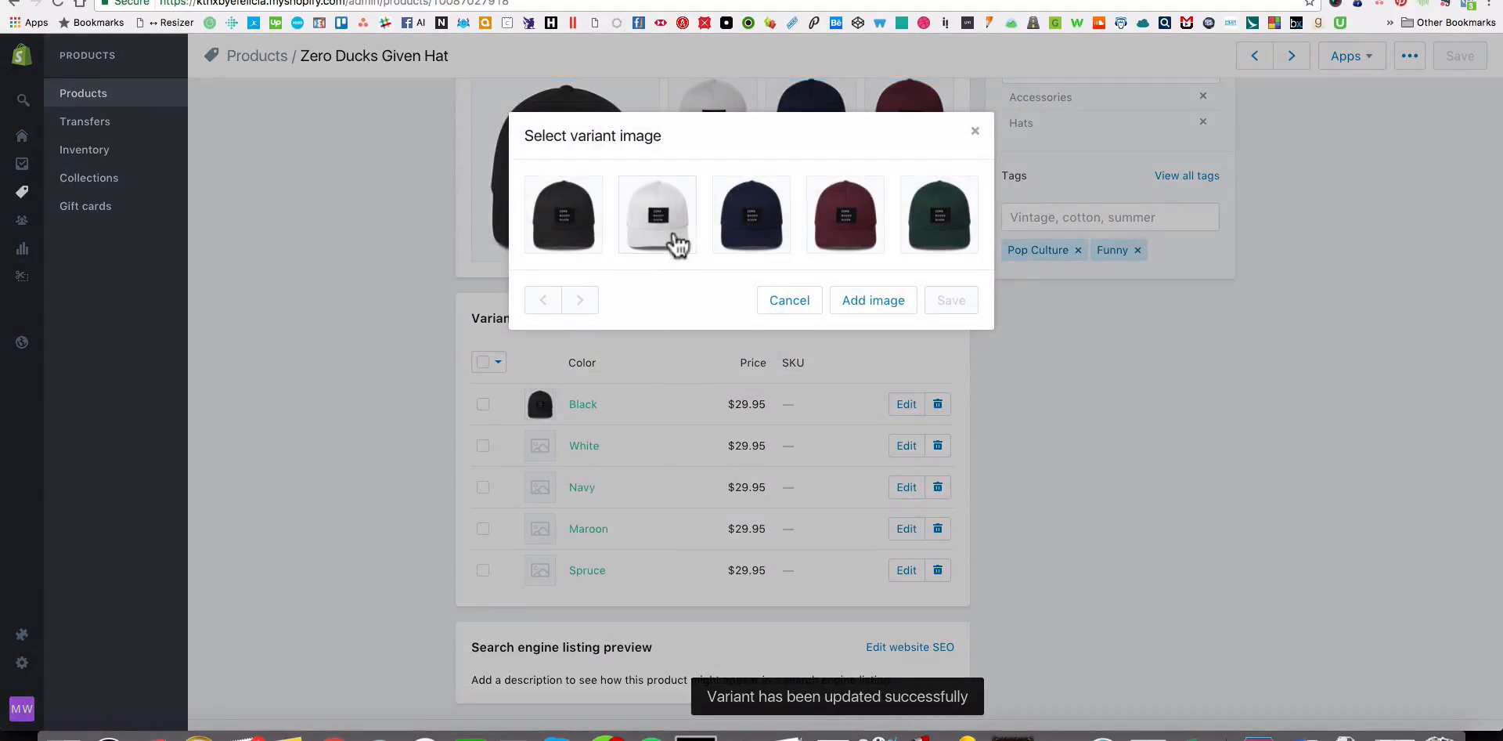
left_click(667, 237)
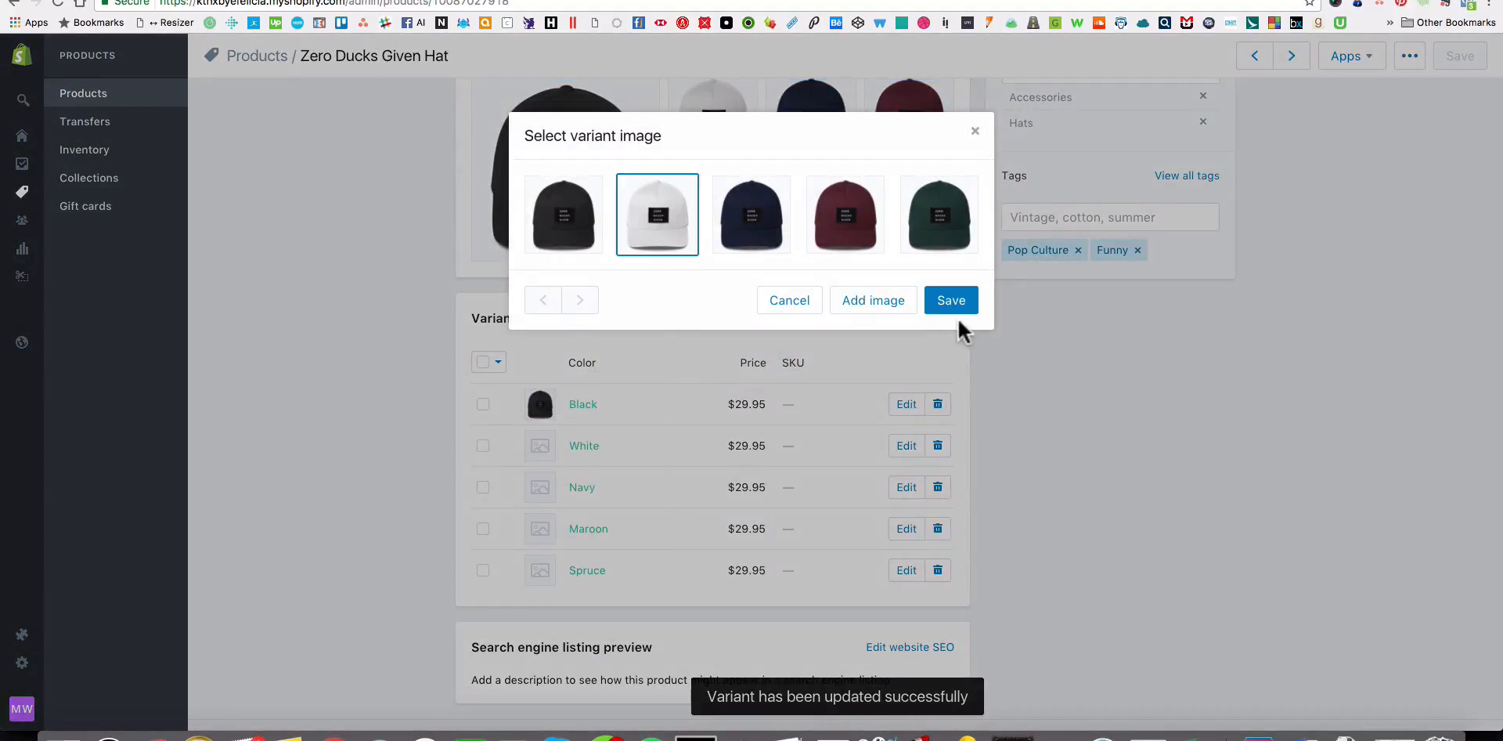
left_click(952, 305)
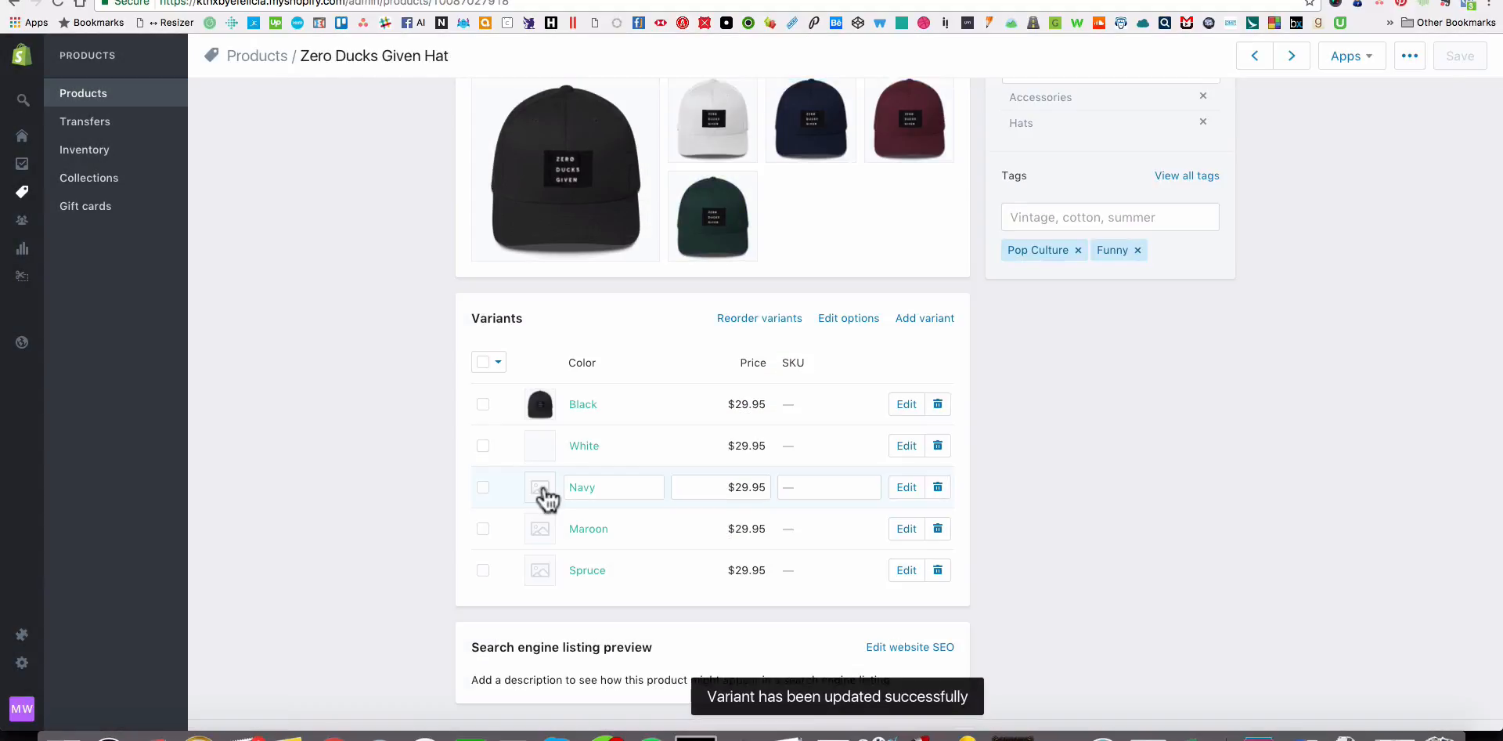
Assign the navy hat image to the Navy variant and the maroon hat image to the Maroon variant.
left_click(542, 488)
left_click(771, 230)
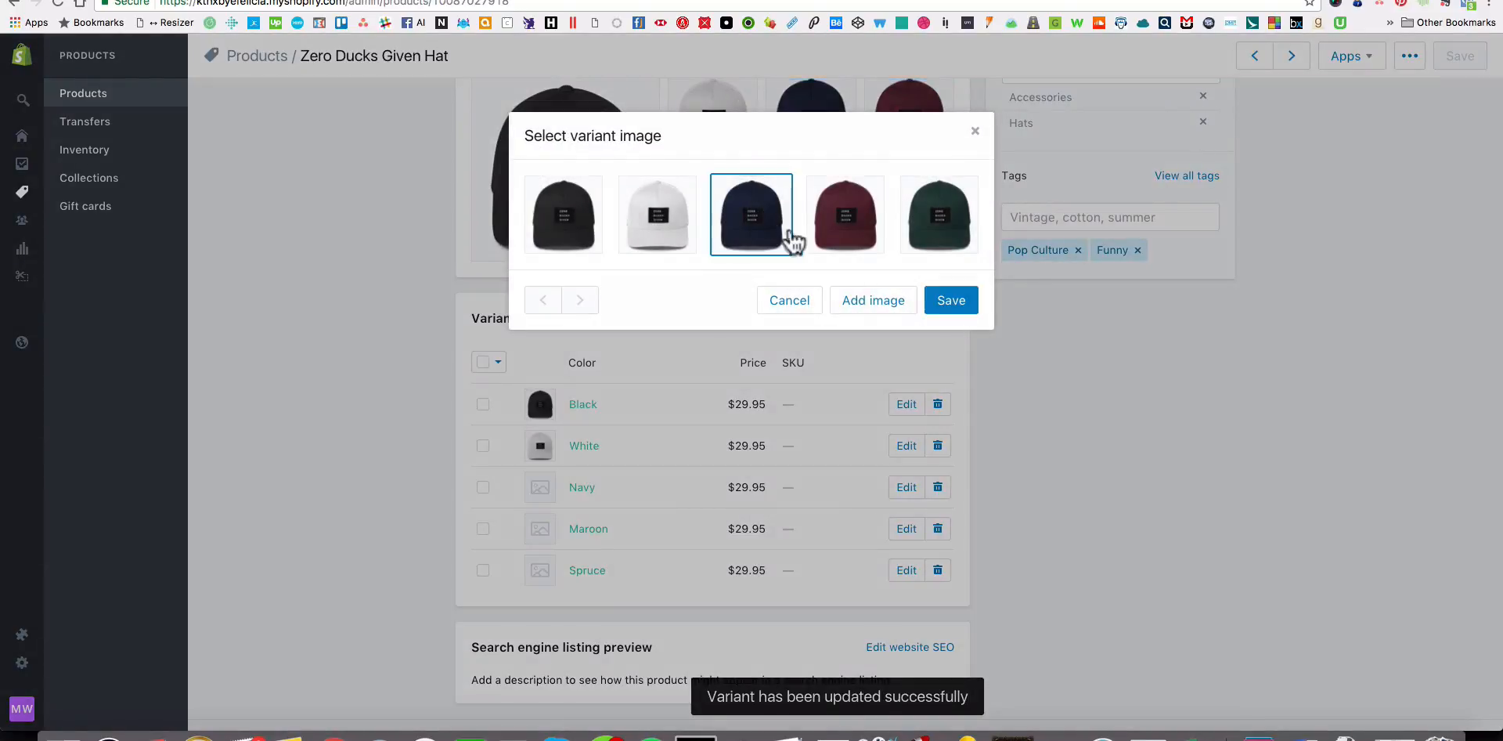
left_click(951, 300)
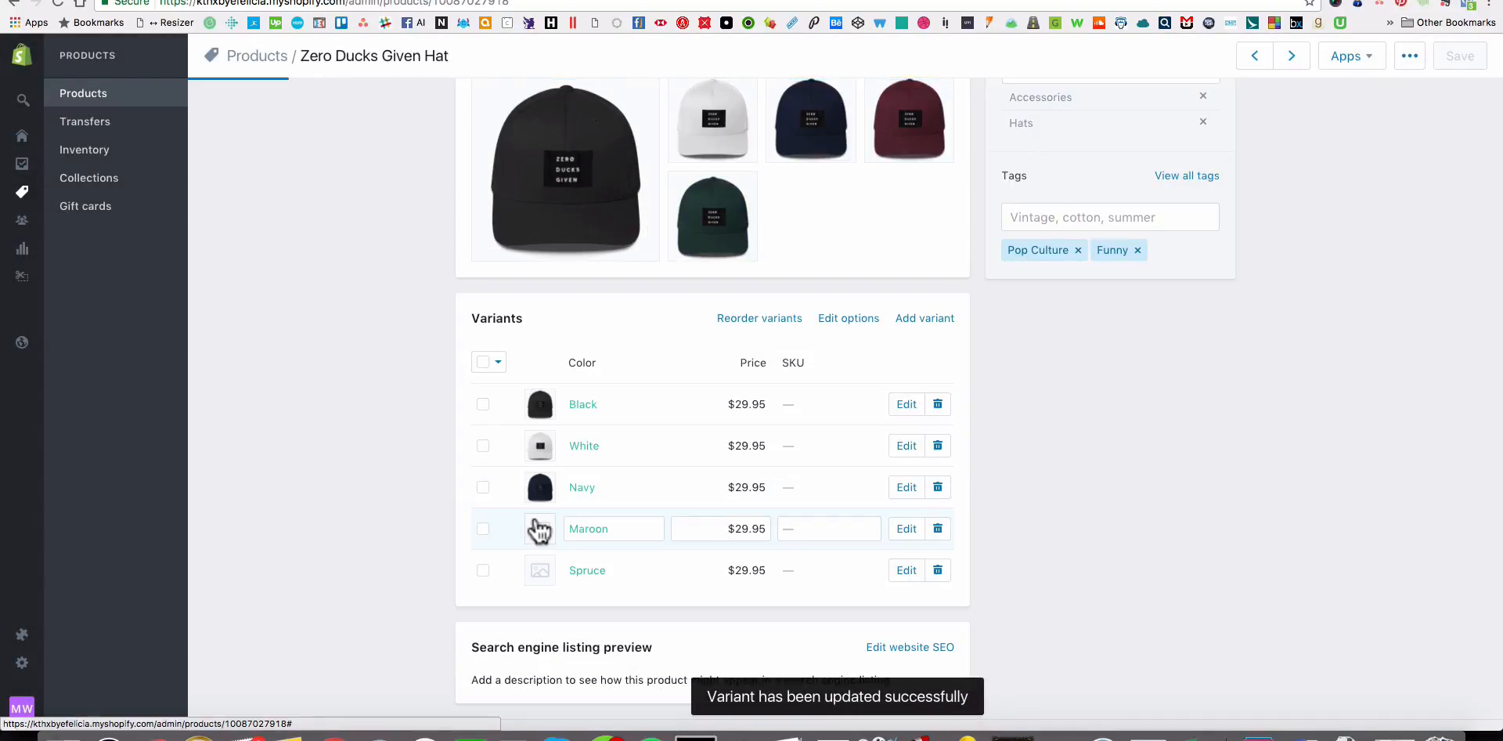
left_click(539, 529)
left_click(846, 215)
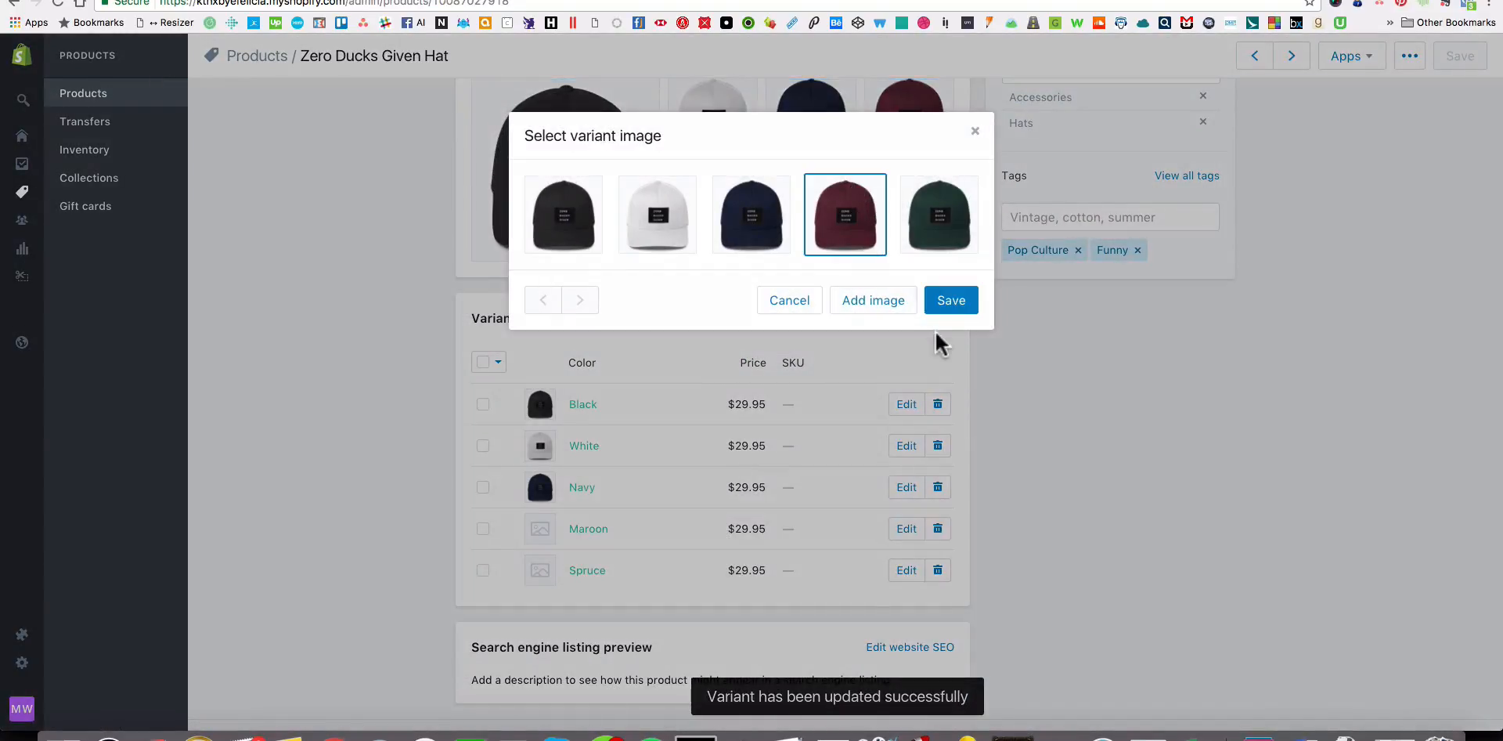
left_click(947, 304)
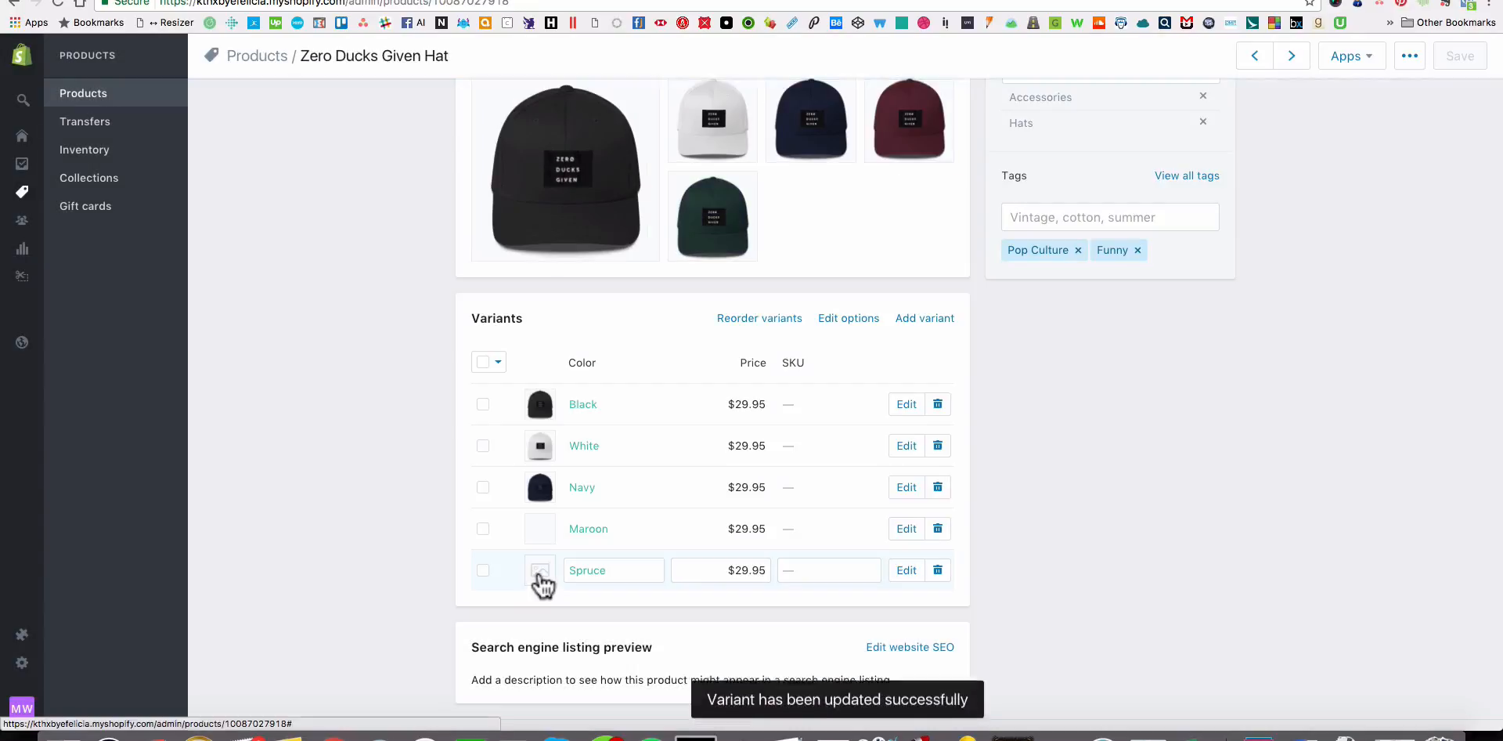
Assign the green hat image to the Spruce variant.
left_click(538, 572)
left_click(920, 248)
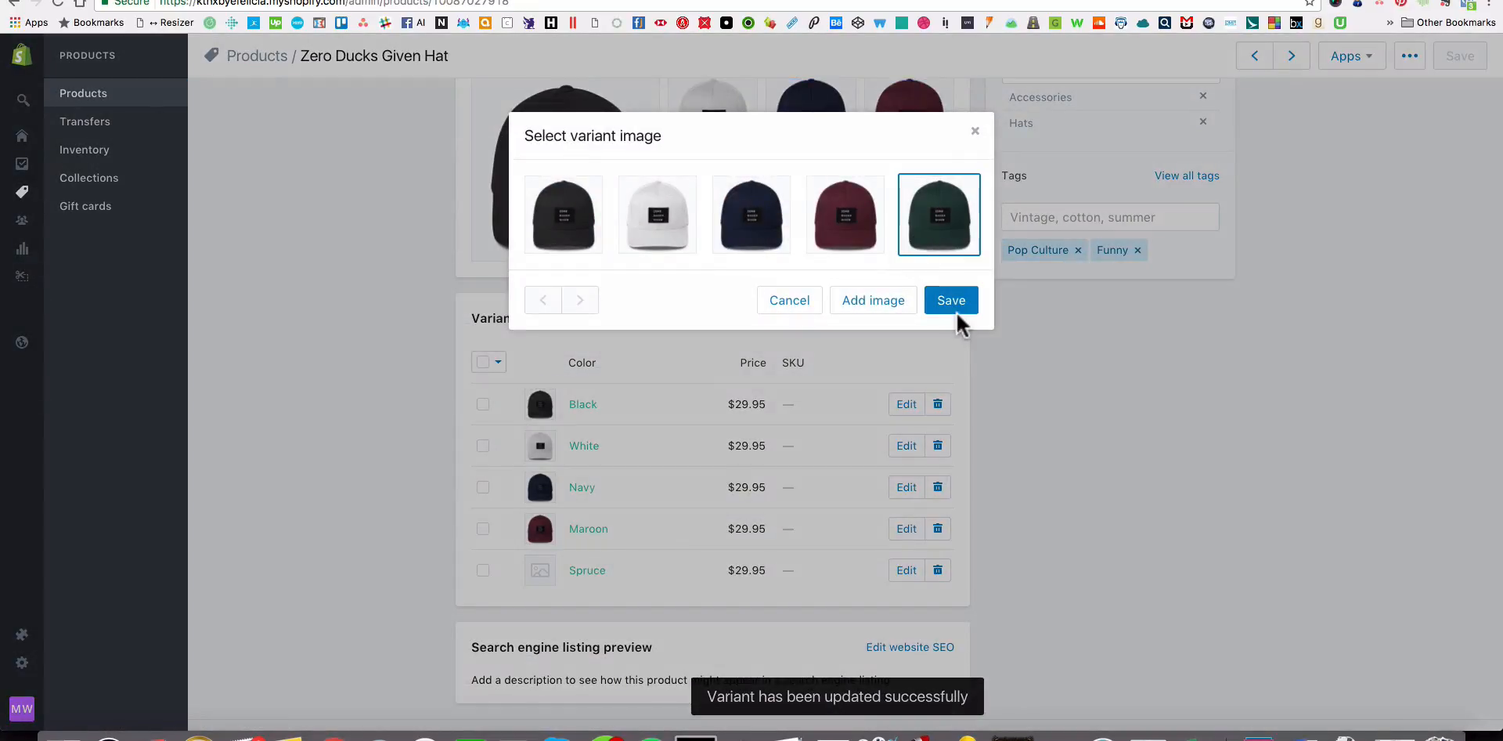
left_click(954, 303)
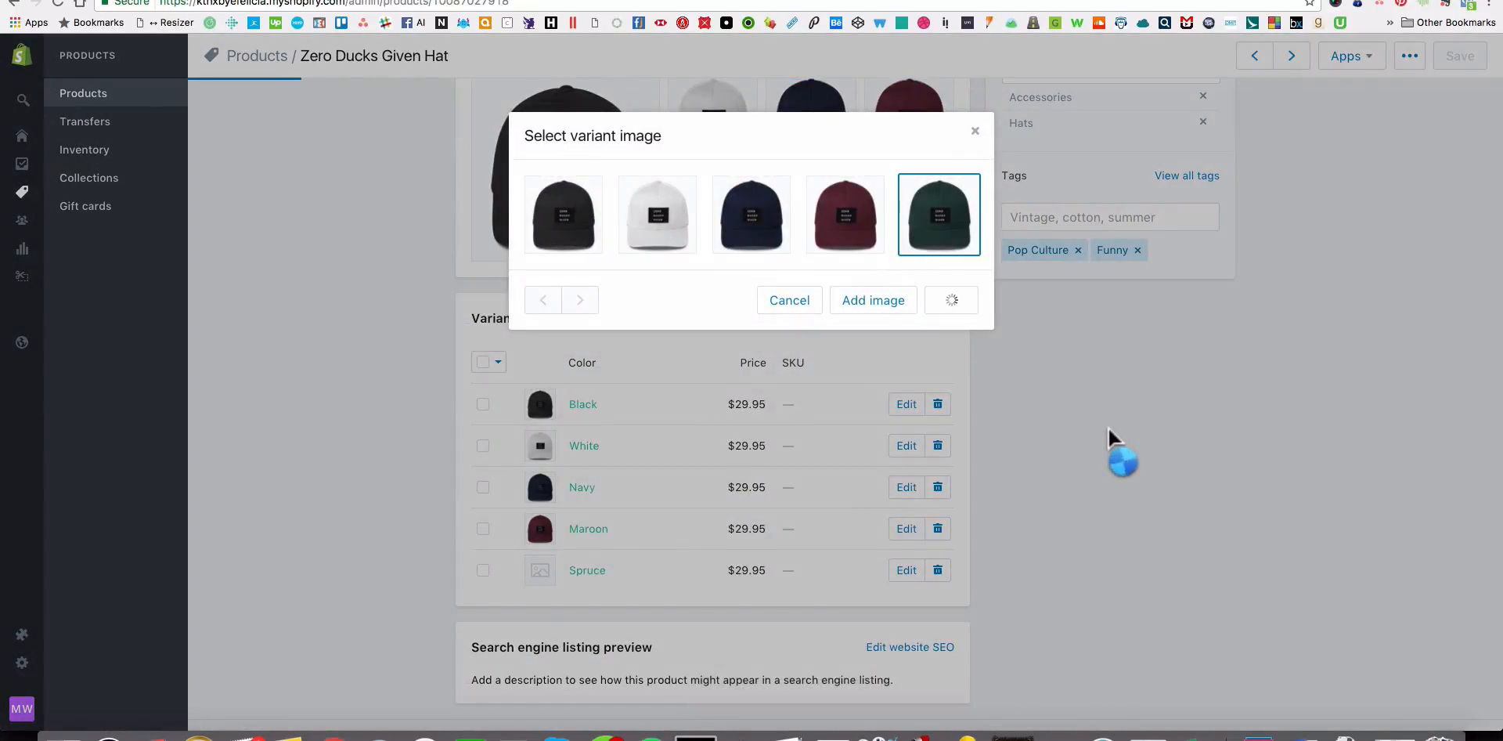
scroll(1107, 428, "up", 10)
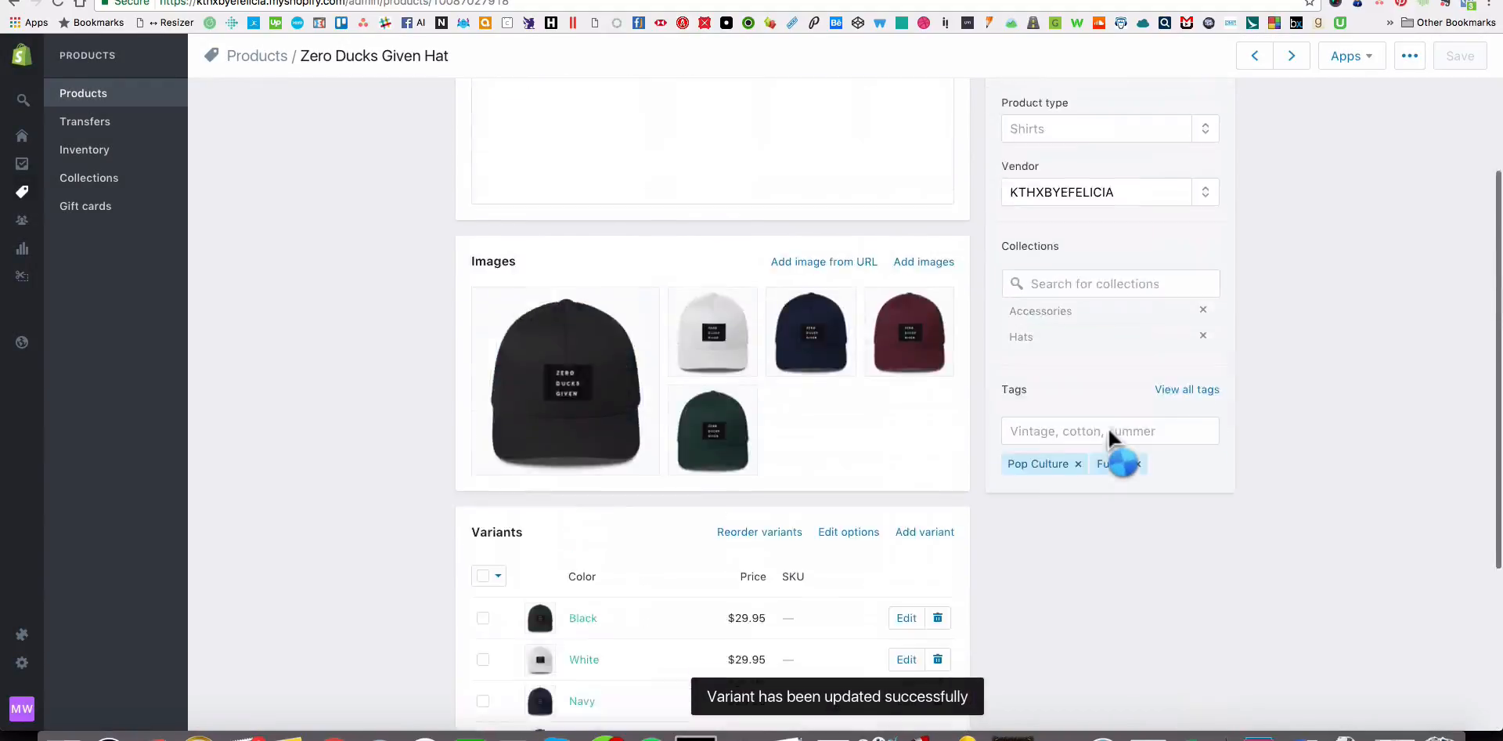
Preview The Original KTBF Hat in Navy on the storefront's Hats collection page, and close the preview.
left_click(391, 0)
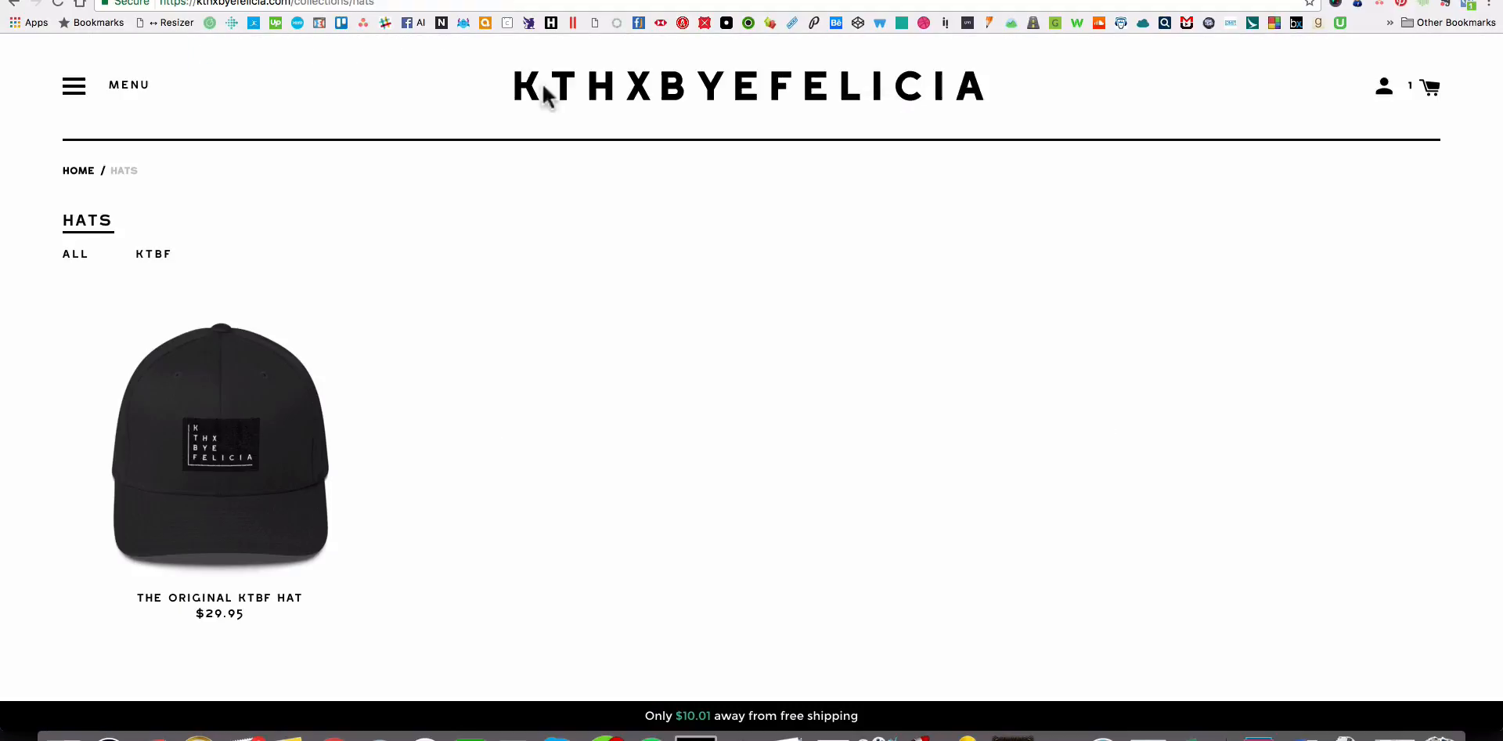
left_click(237, 448)
left_click(839, 186)
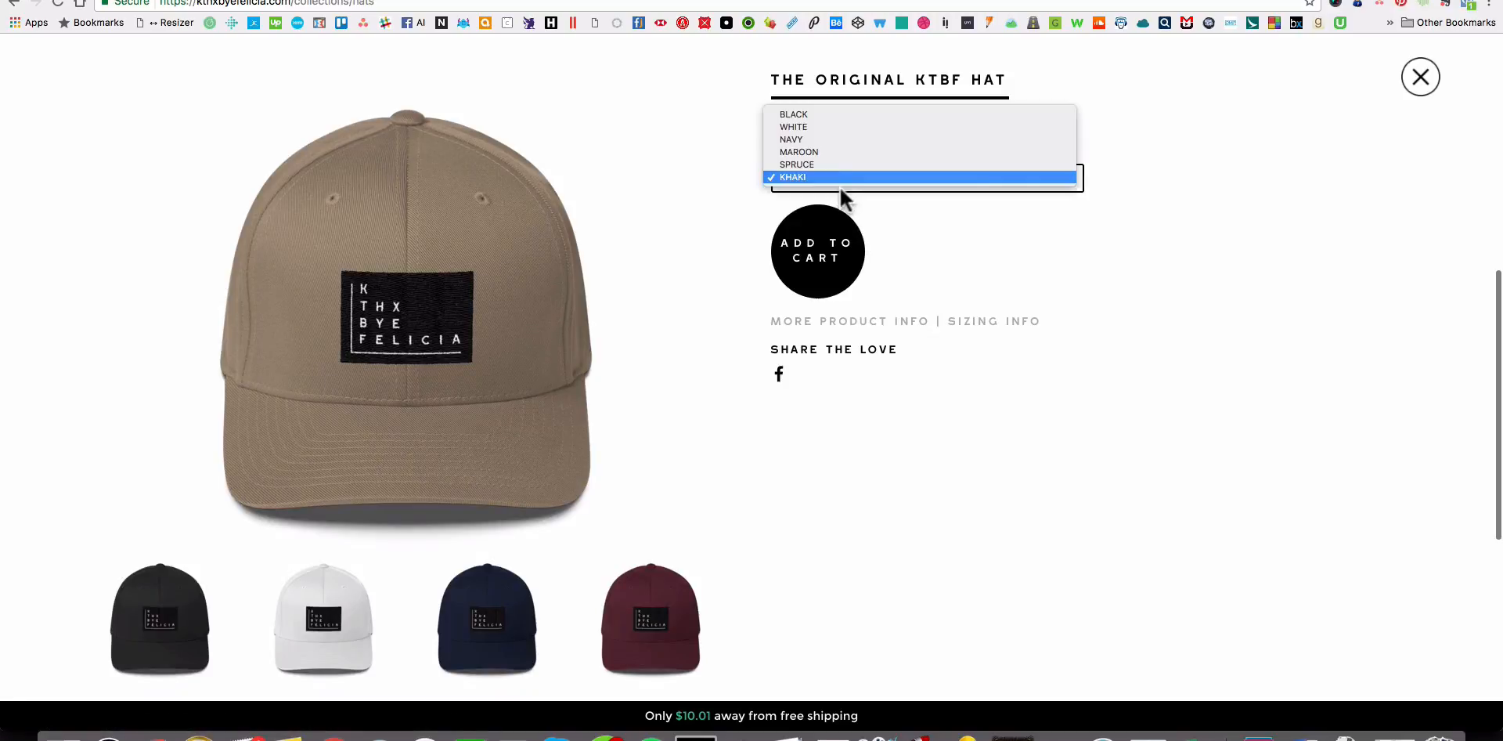
left_click(834, 136)
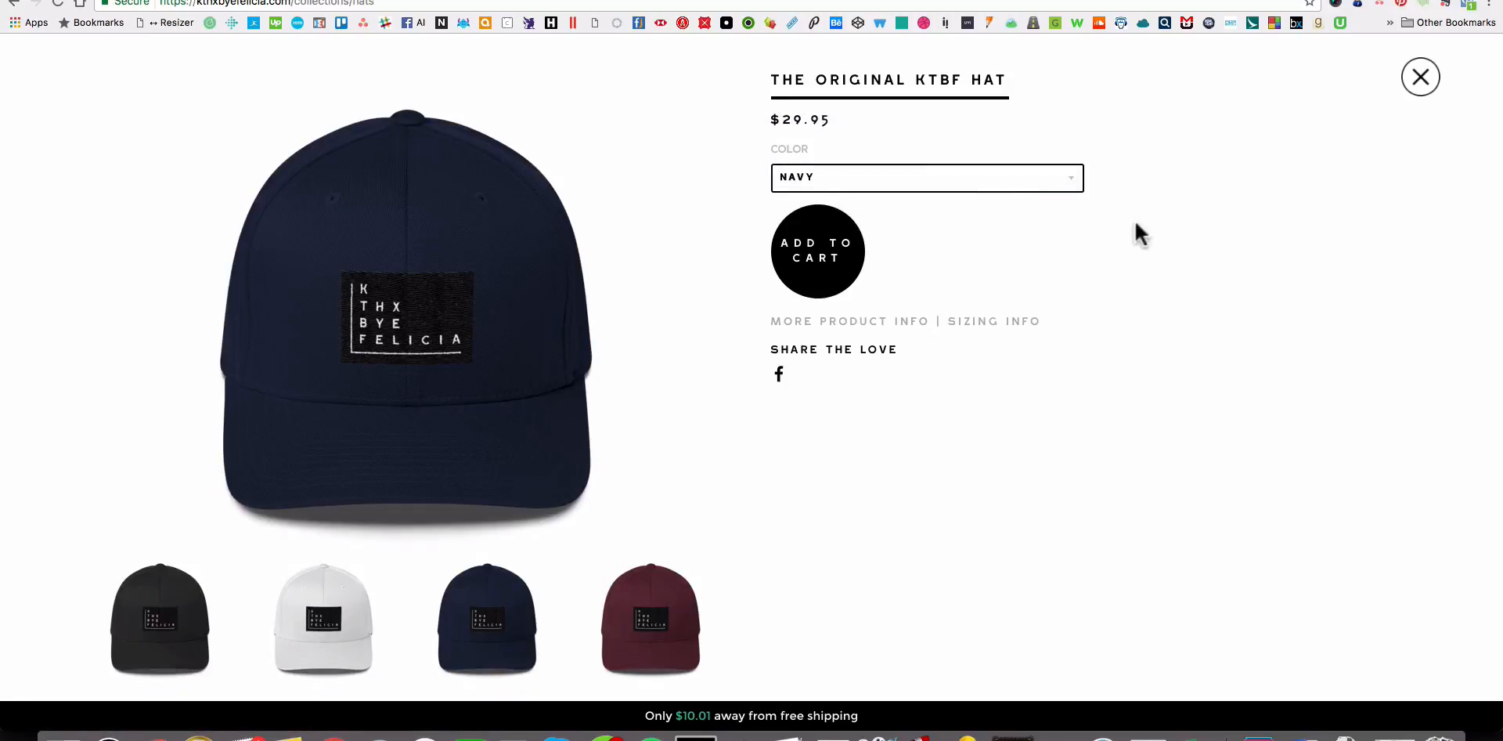
left_click(1434, 81)
scroll(1372, 200, "up", 5)
Review the Zero Ducks Given Hat in the admin and reload the storefront's Hats collection to check its listing.
left_click(235, 0)
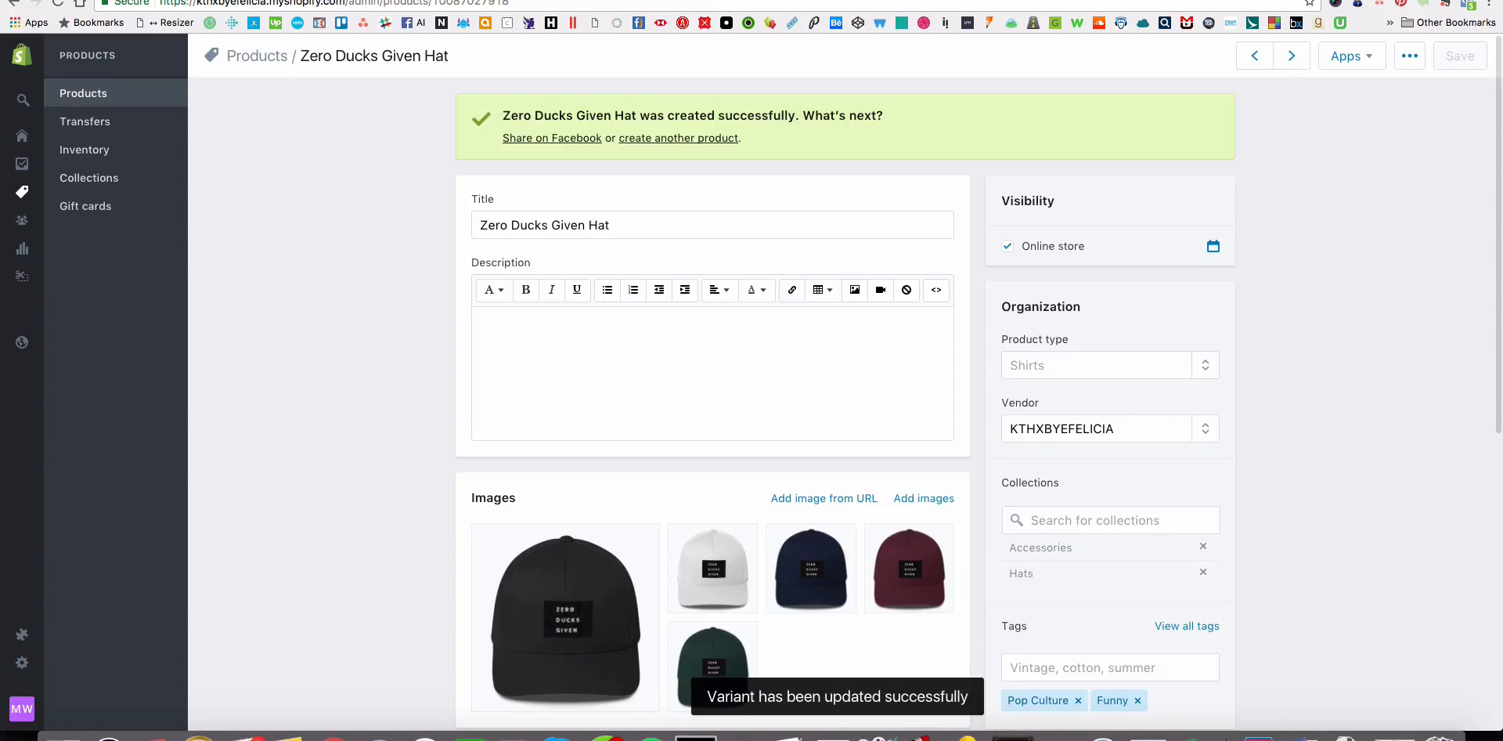
scroll(1039, 344, "down", 10)
scroll(1032, 349, "up", 10)
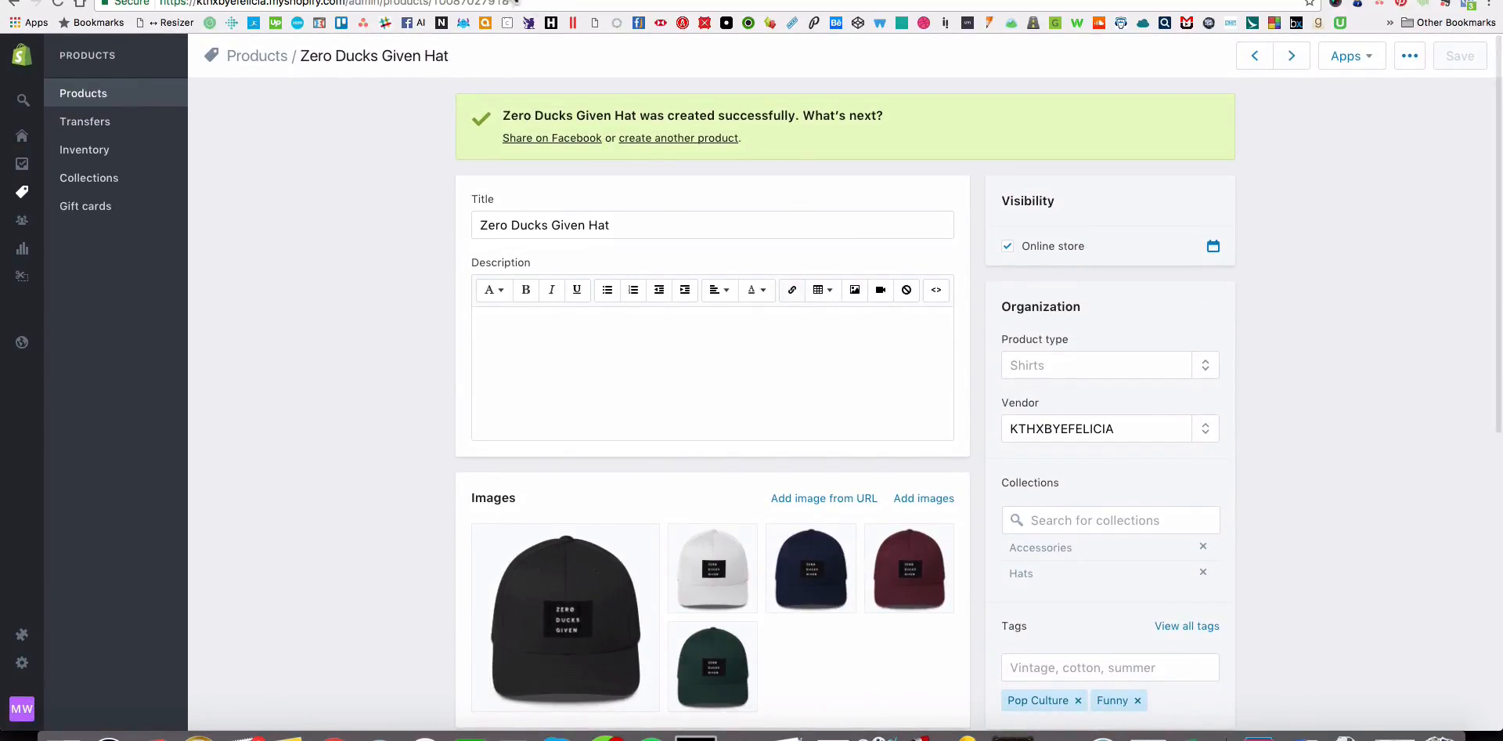
left_click(517, 1)
key("super+r")
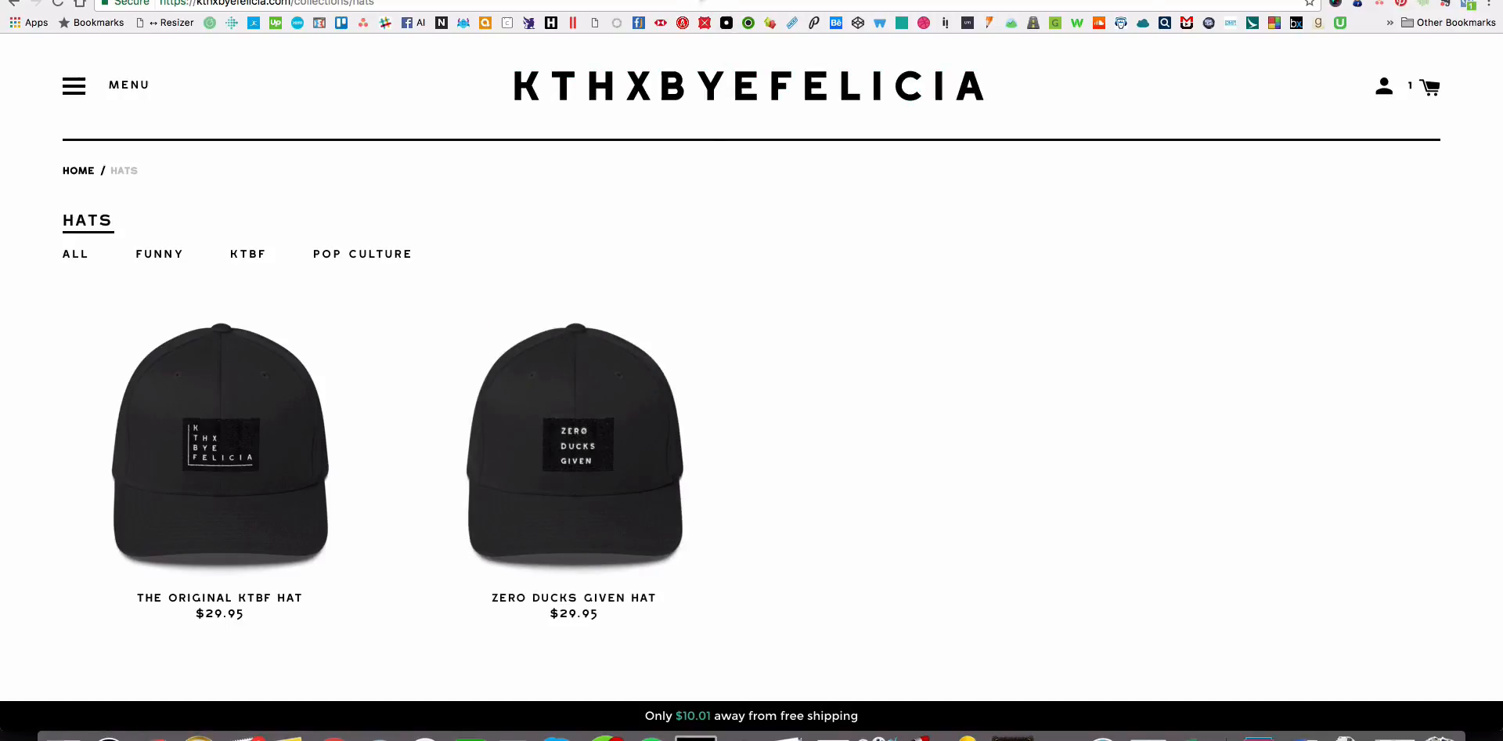
Make the white hat the first image of the Zero Ducks Given Hat and reload the storefront's Hats collection.
left_click(699, 0)
left_click_drag(712, 571, 590, 593)
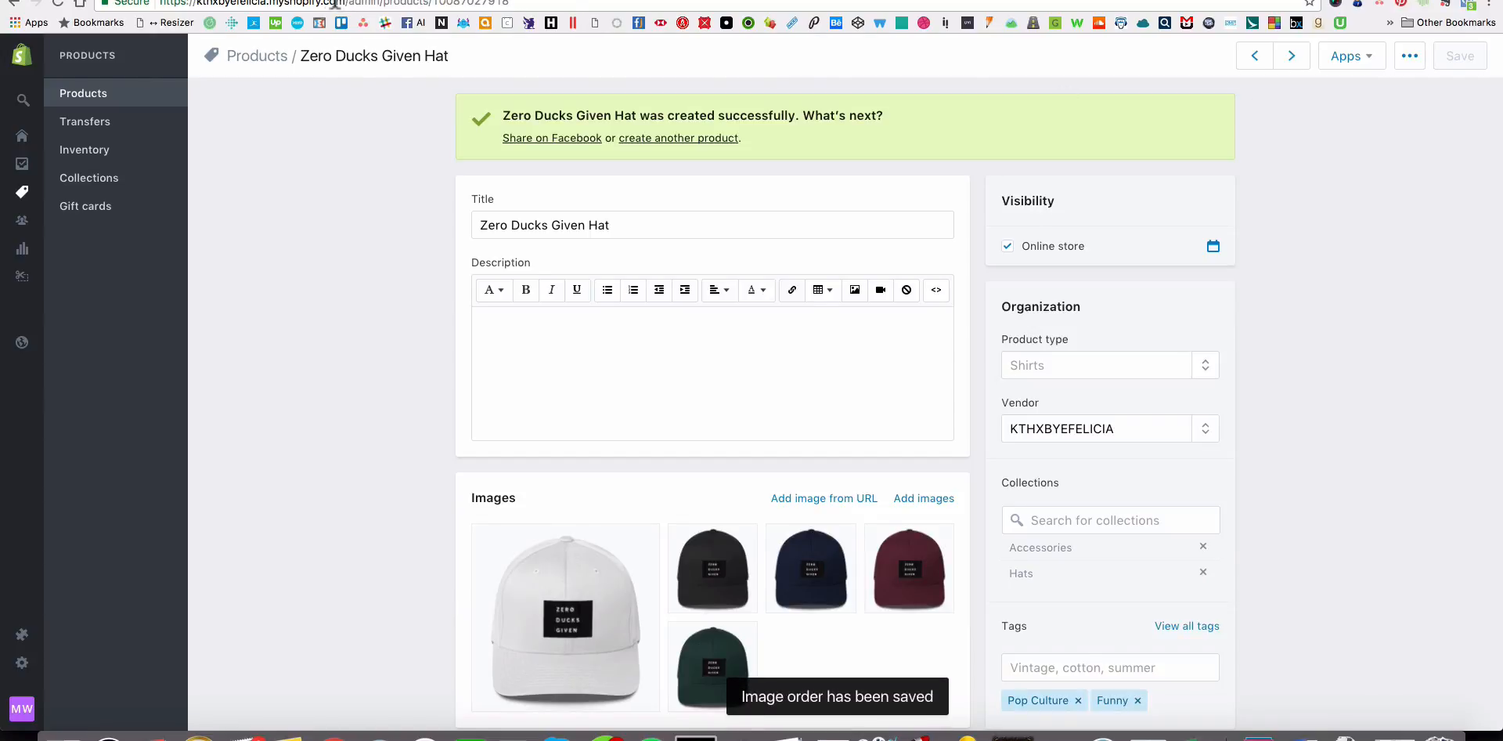
left_click(498, 0)
left_click(57, 5)
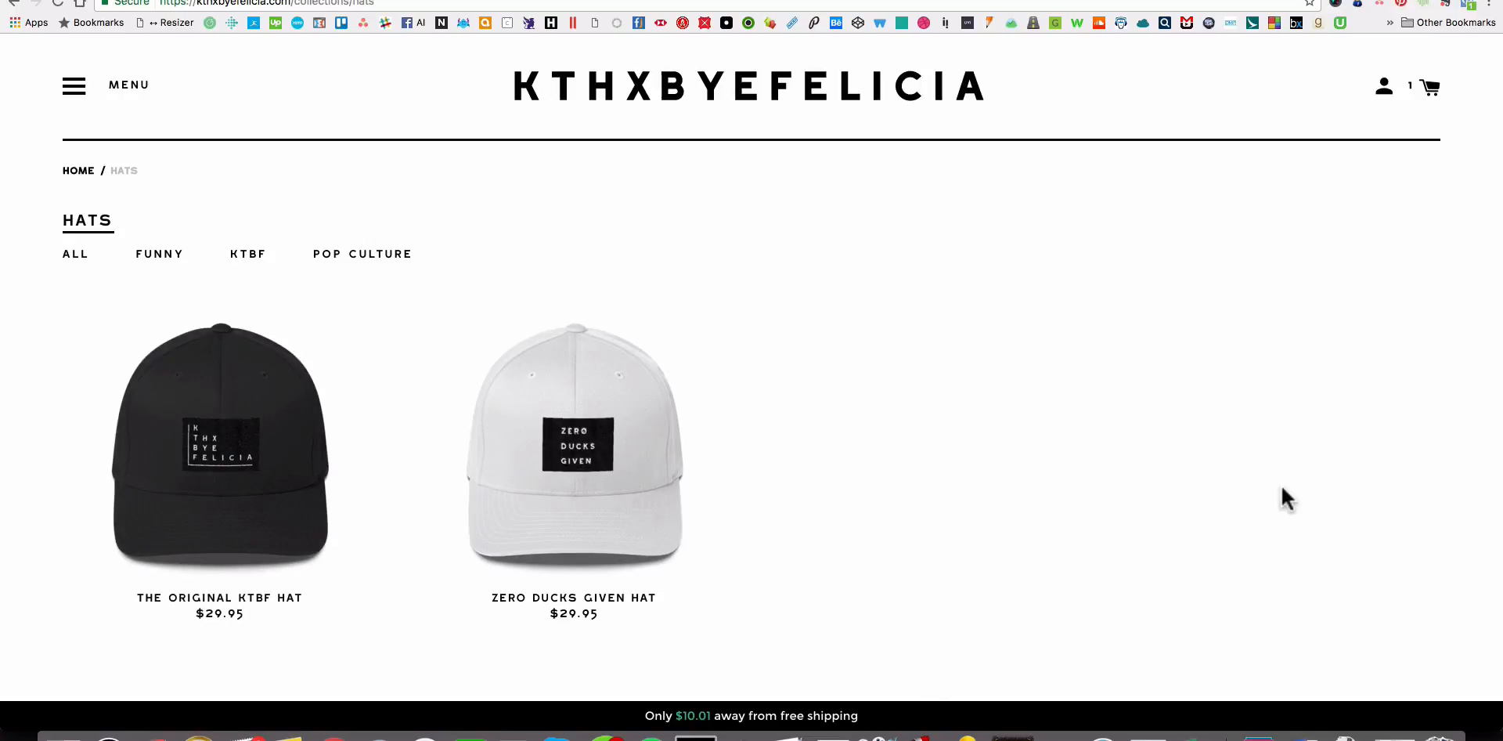
scroll(1268, 489, "down", 3)
scroll(806, 313, "up", 3)
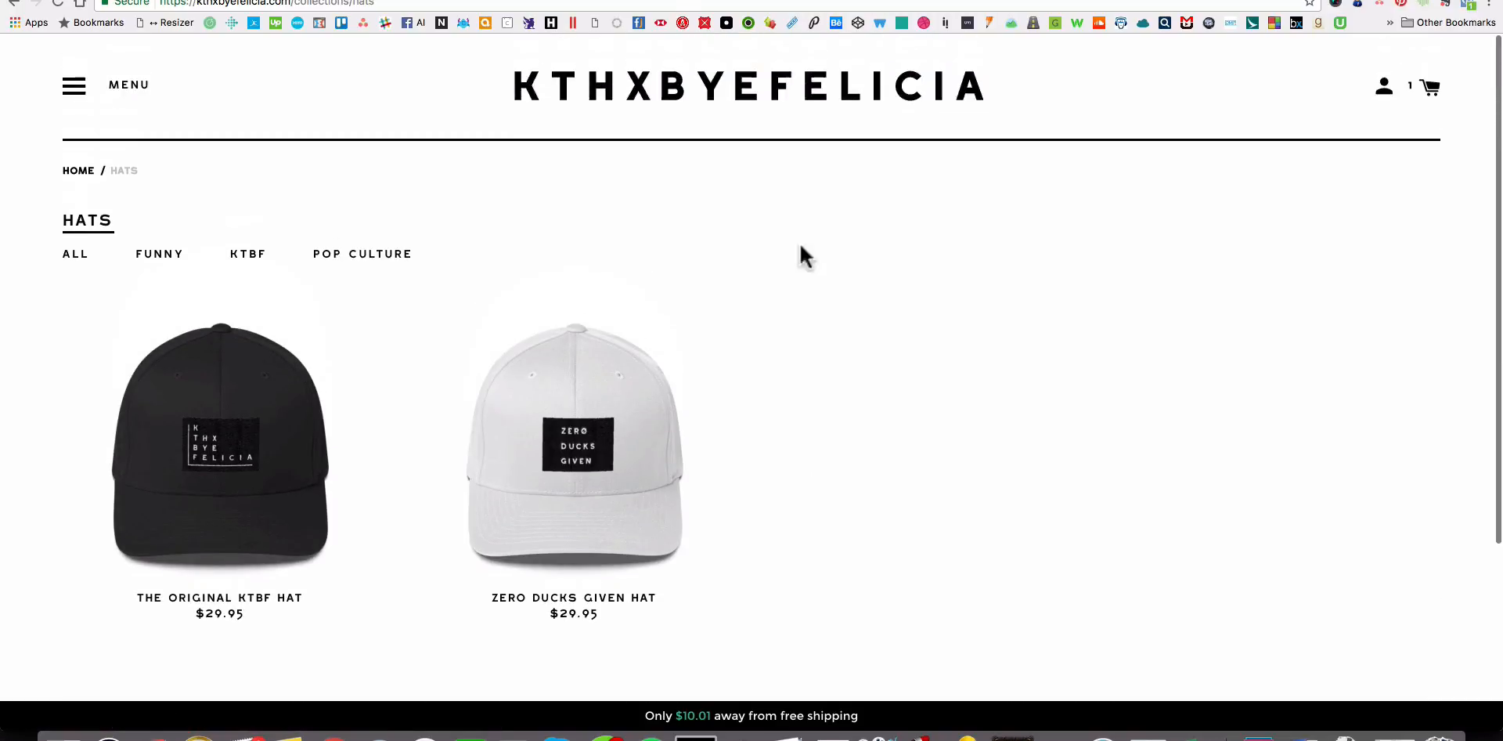
Switch to Finder, look through the Cannabliss, KTBF and Zero Ducks Given design folders, and return to the product page.
key("ctrl+shift+Tab")
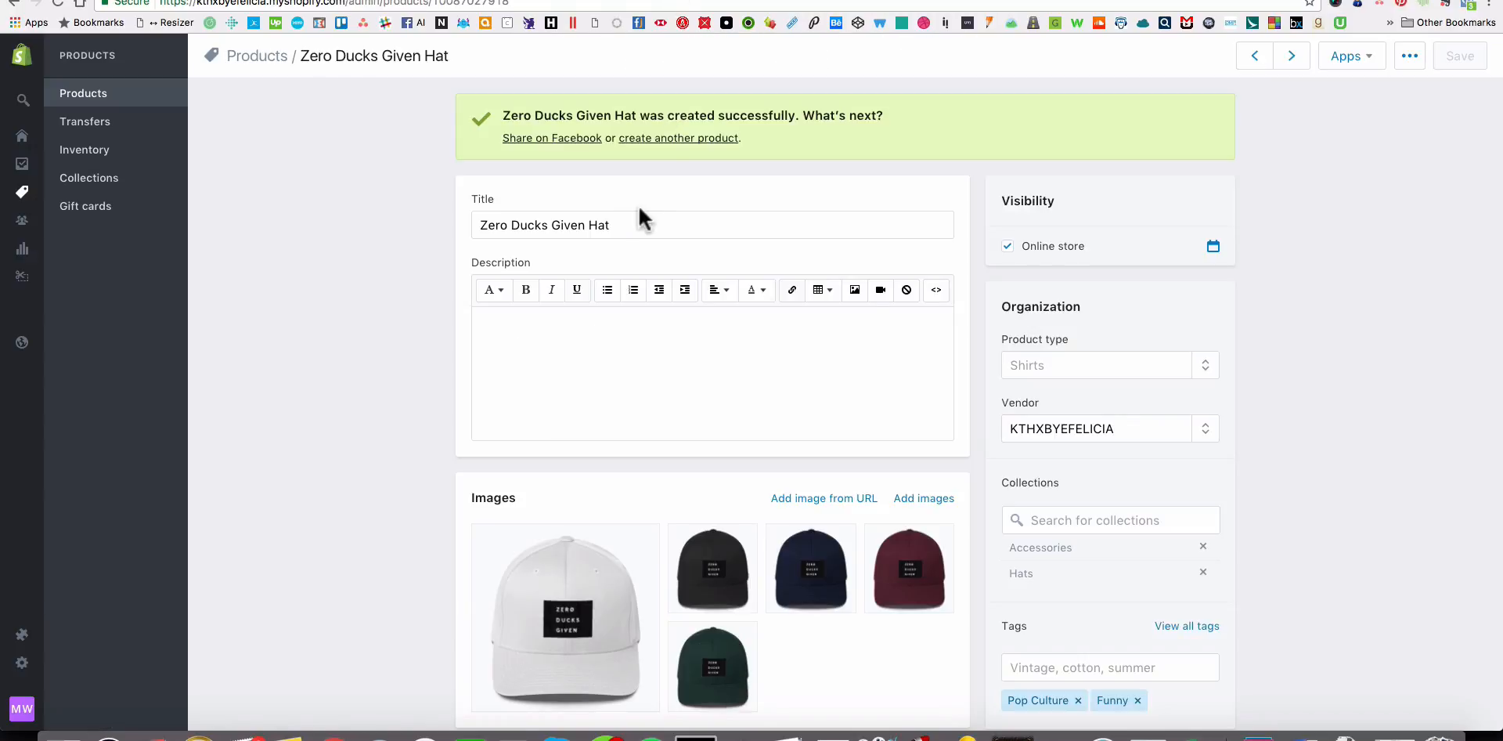
key("super+Tab")
key("super+Tab")
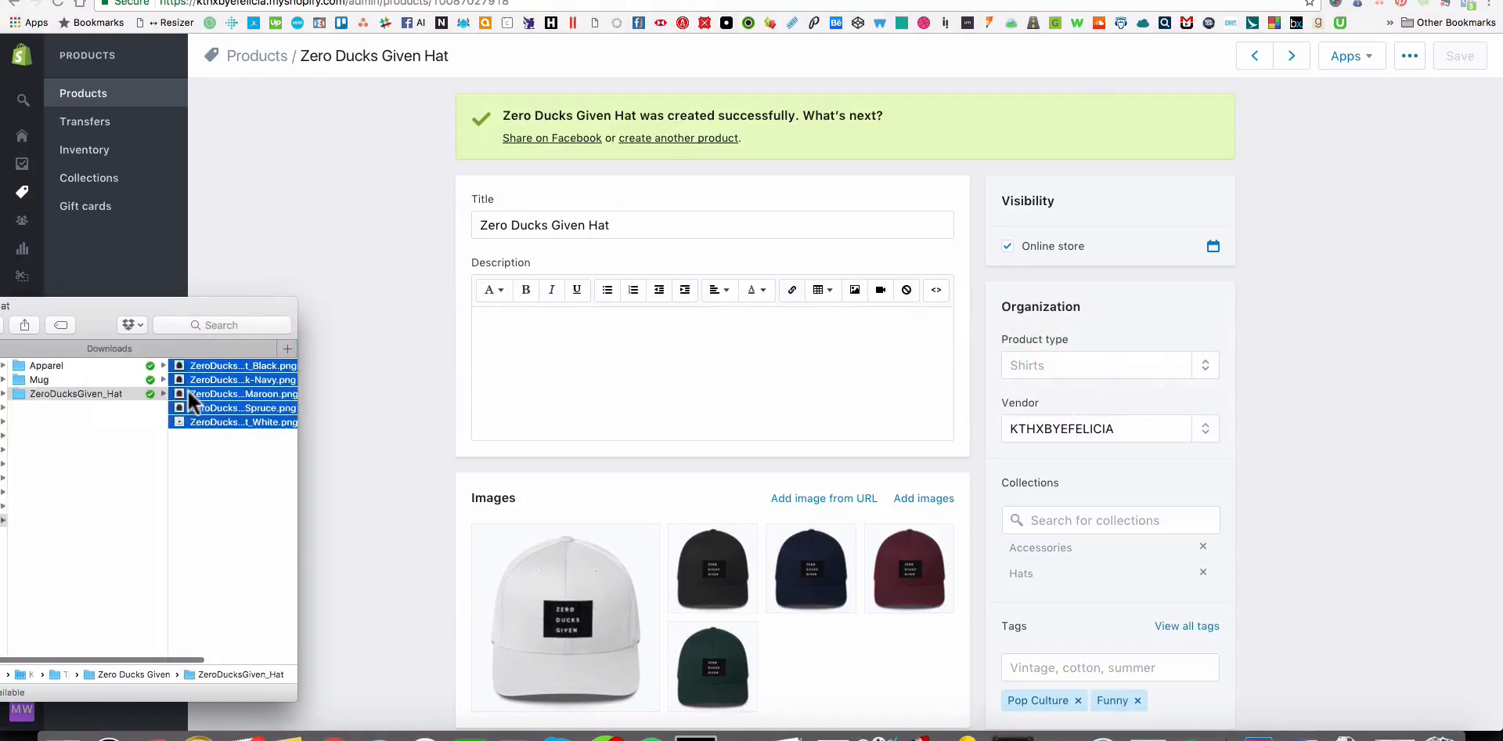
scroll(188, 390, "left", 3)
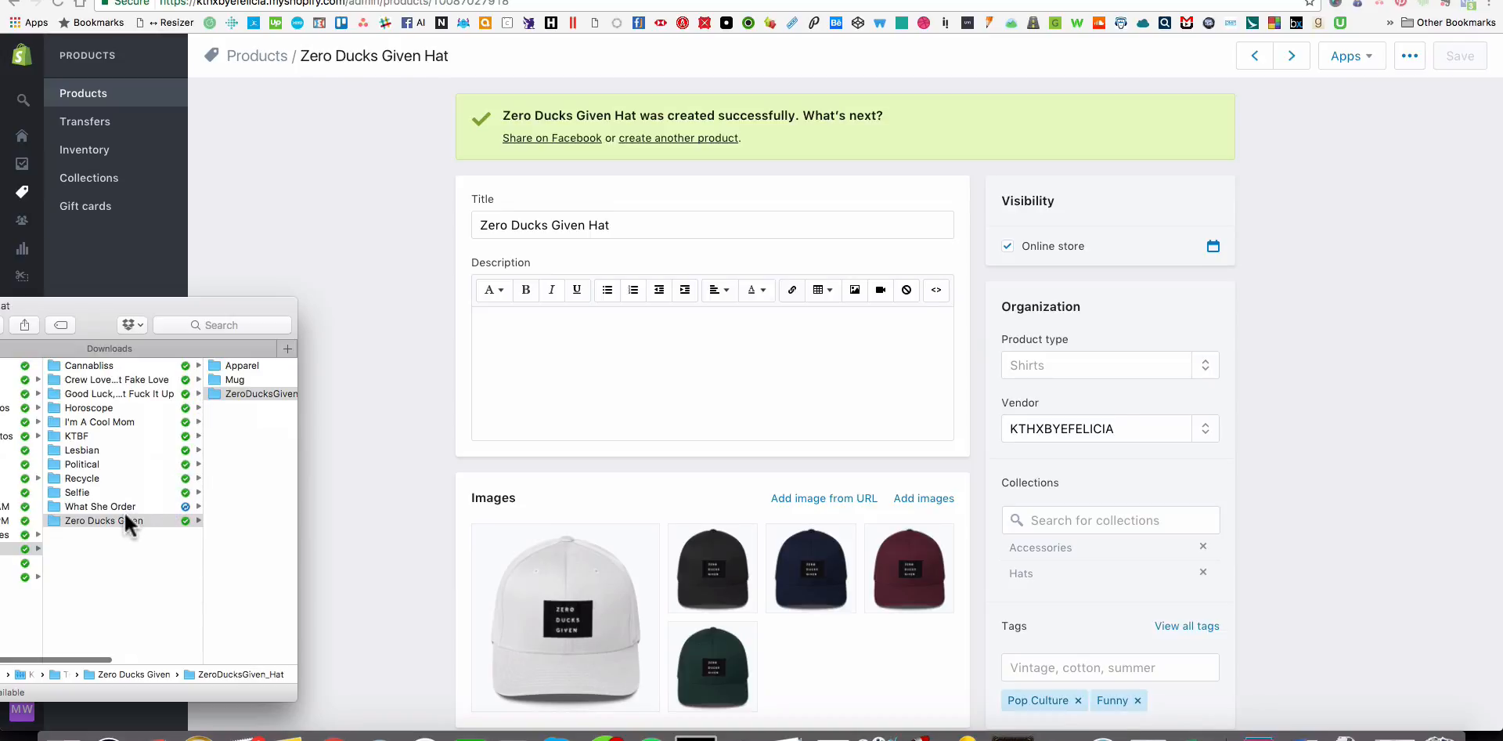
left_click(97, 364)
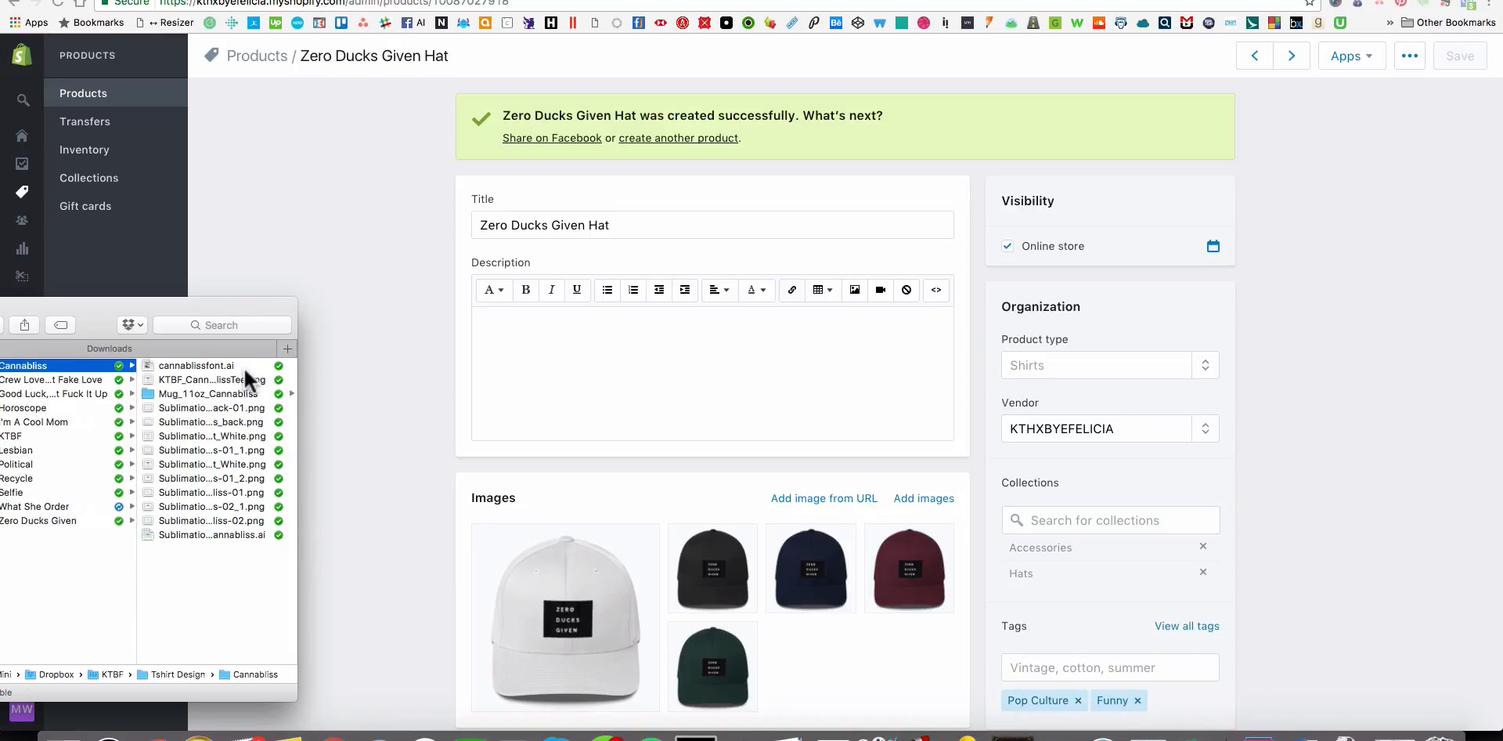
left_click_drag(123, 307, 190, 306)
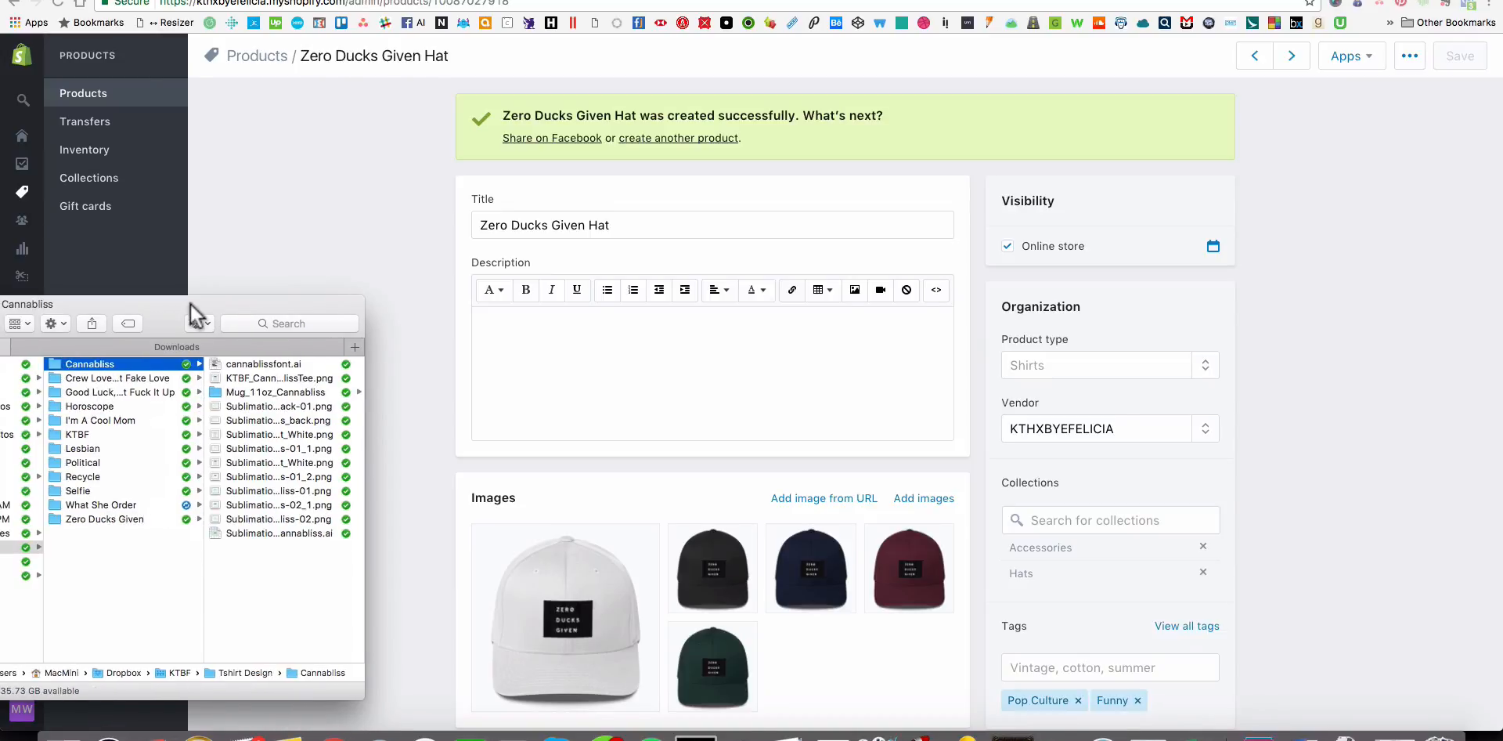
left_click(111, 433)
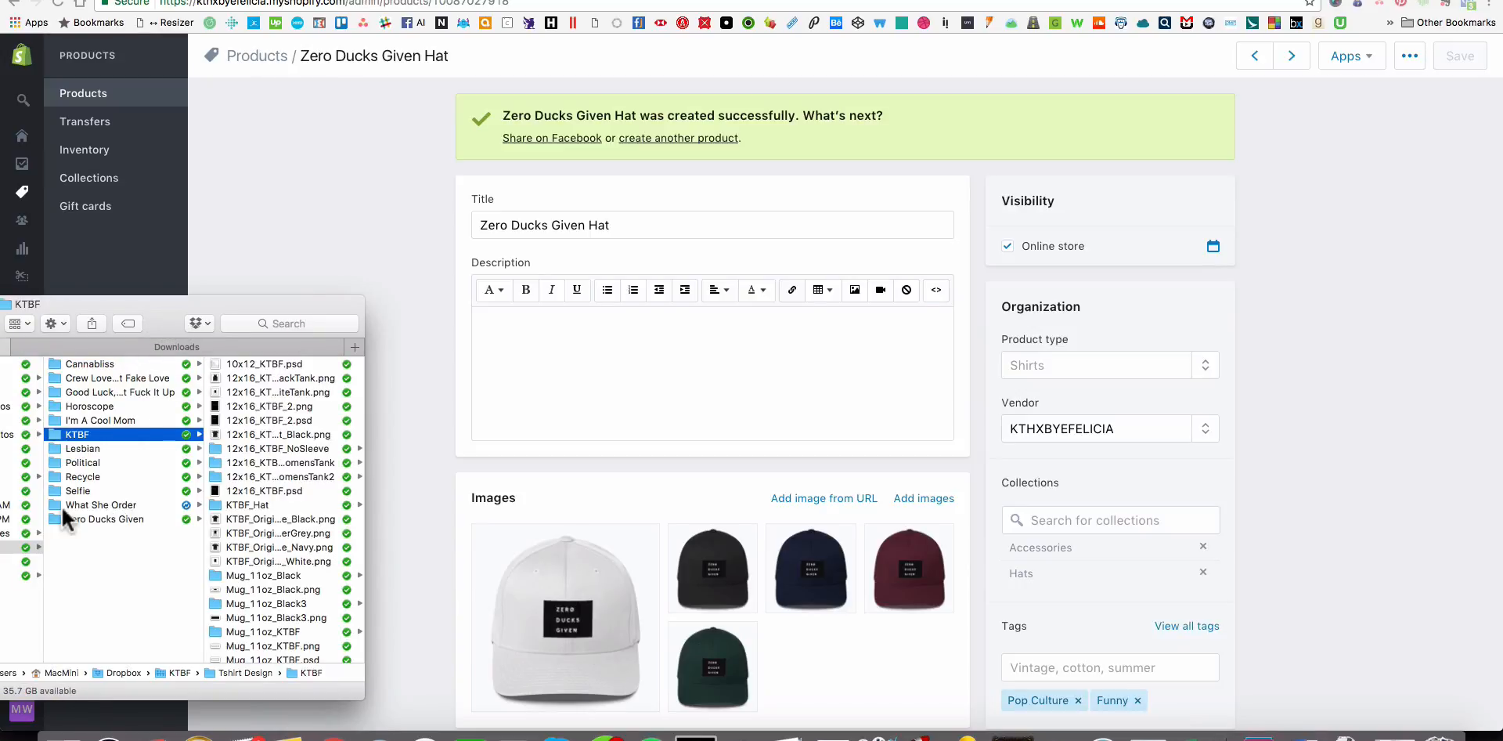
left_click(107, 518)
left_click(78, 434)
left_click_drag(148, 314, 20, 332)
left_click(1054, 285)
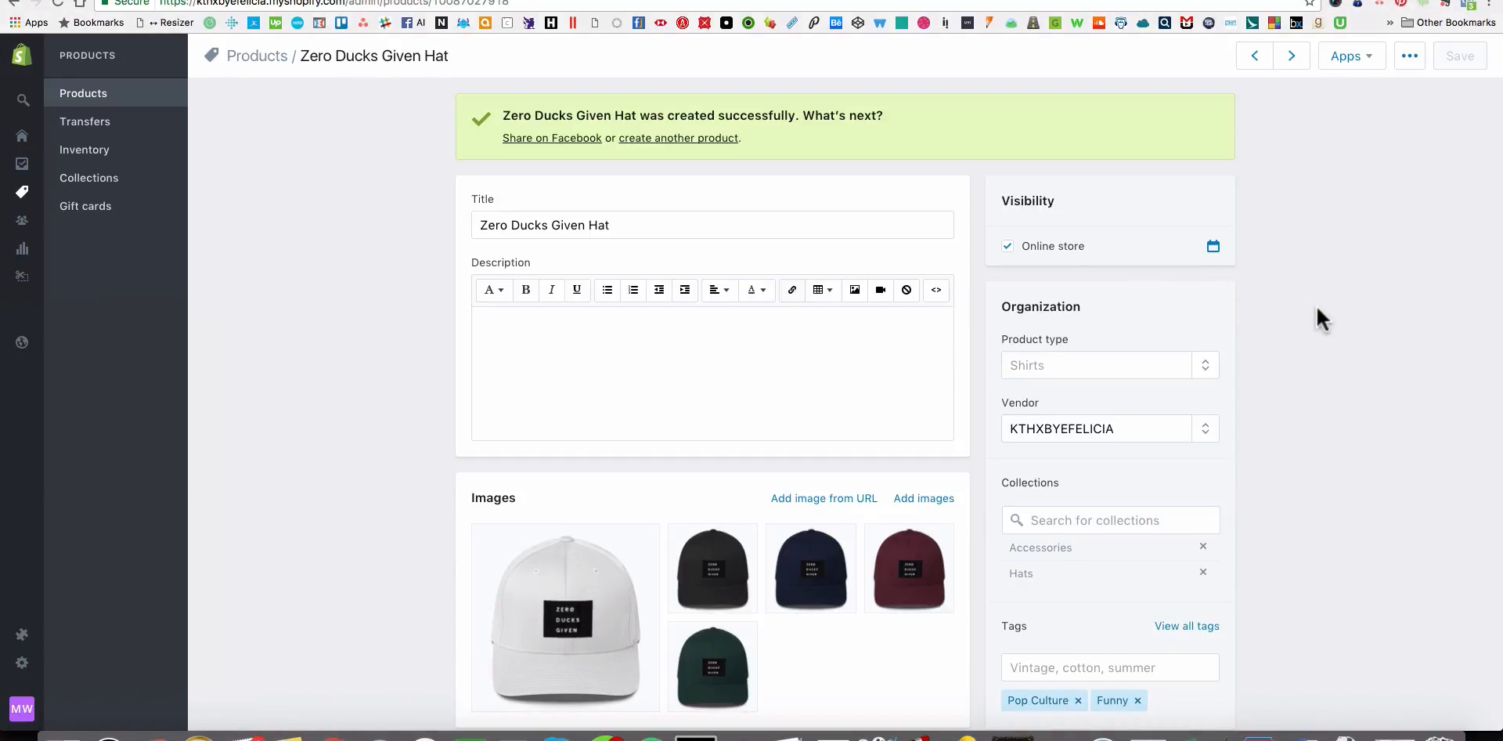
Open the store's full product list and look through all its products.
scroll(1315, 303, "down", 5)
scroll(1316, 303, "up", 5)
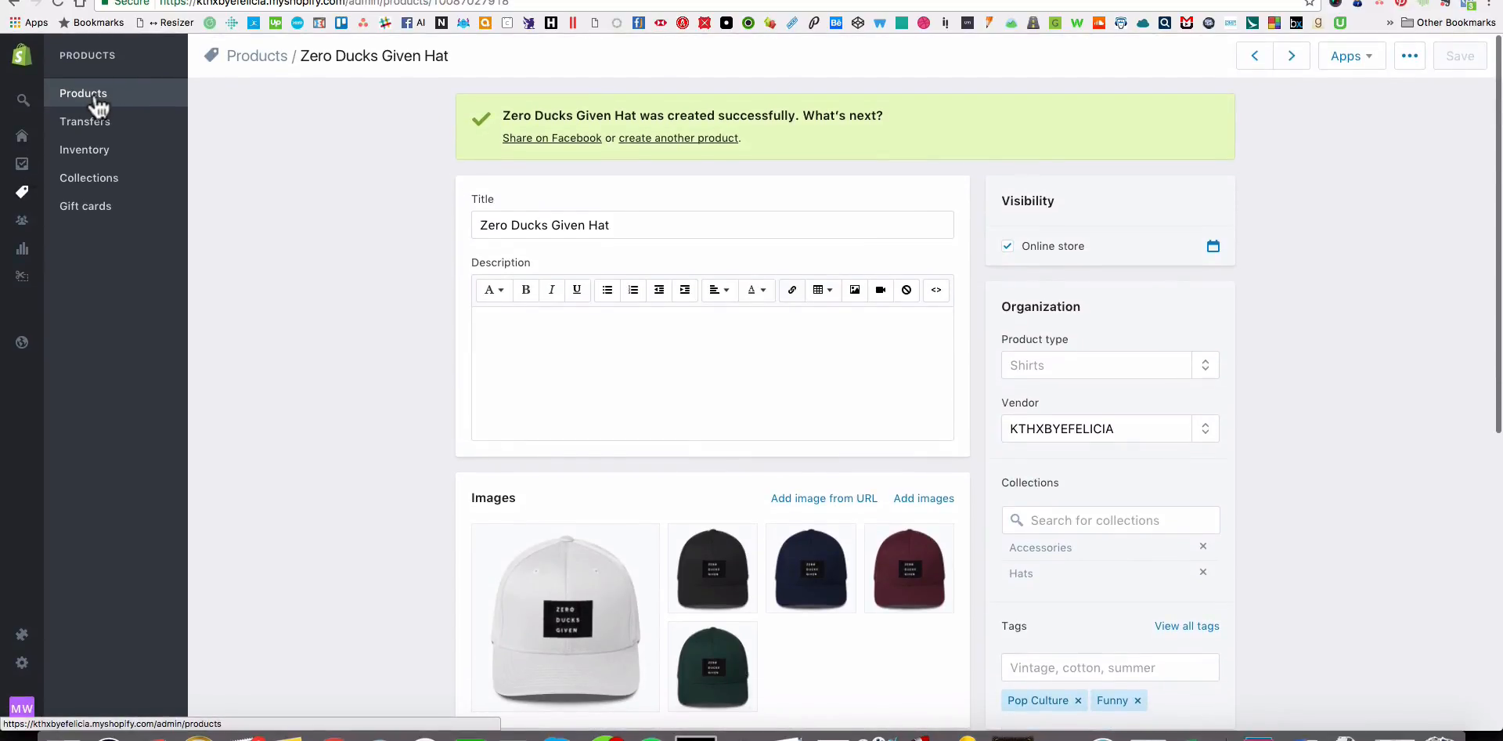
left_click(96, 102)
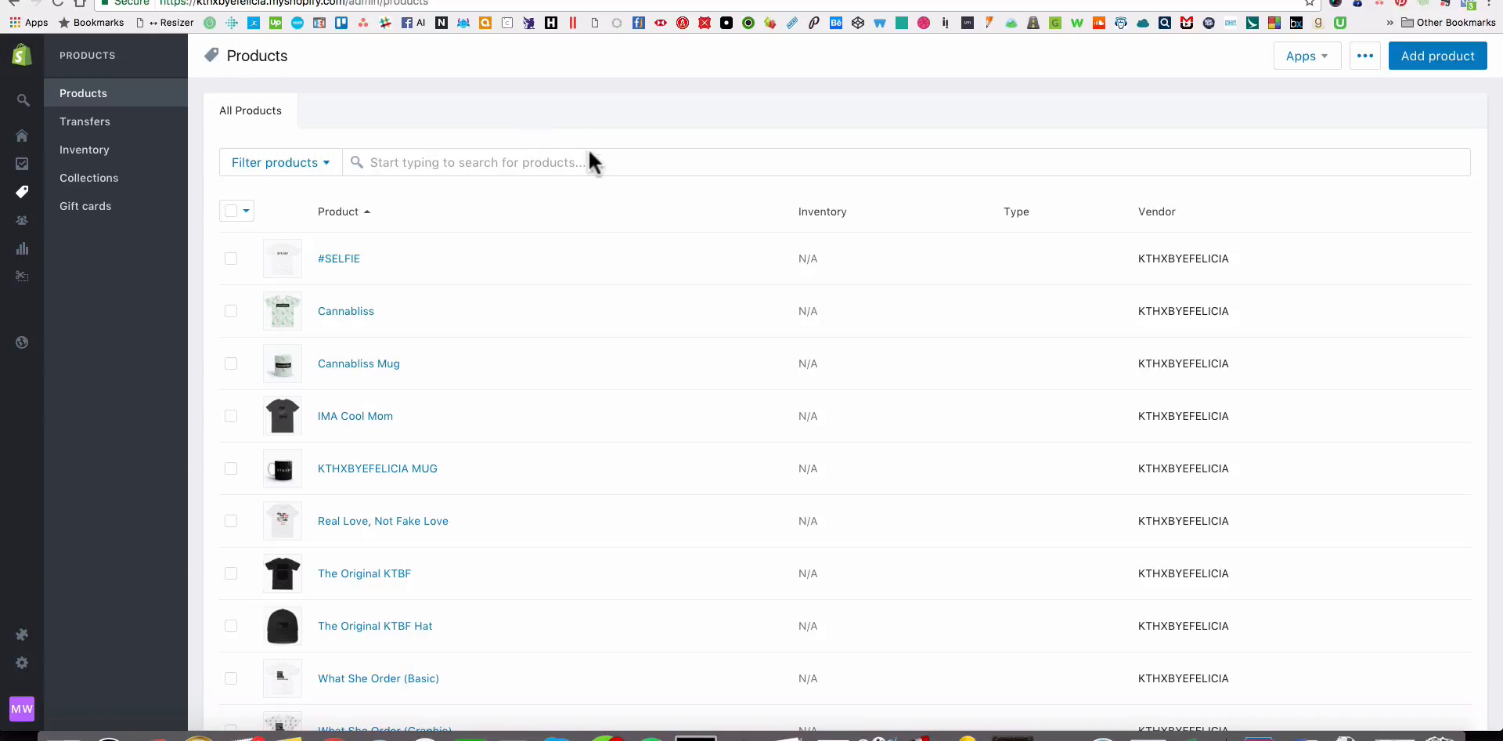
scroll(637, 329, "down", 5)
scroll(641, 333, "down", 1)
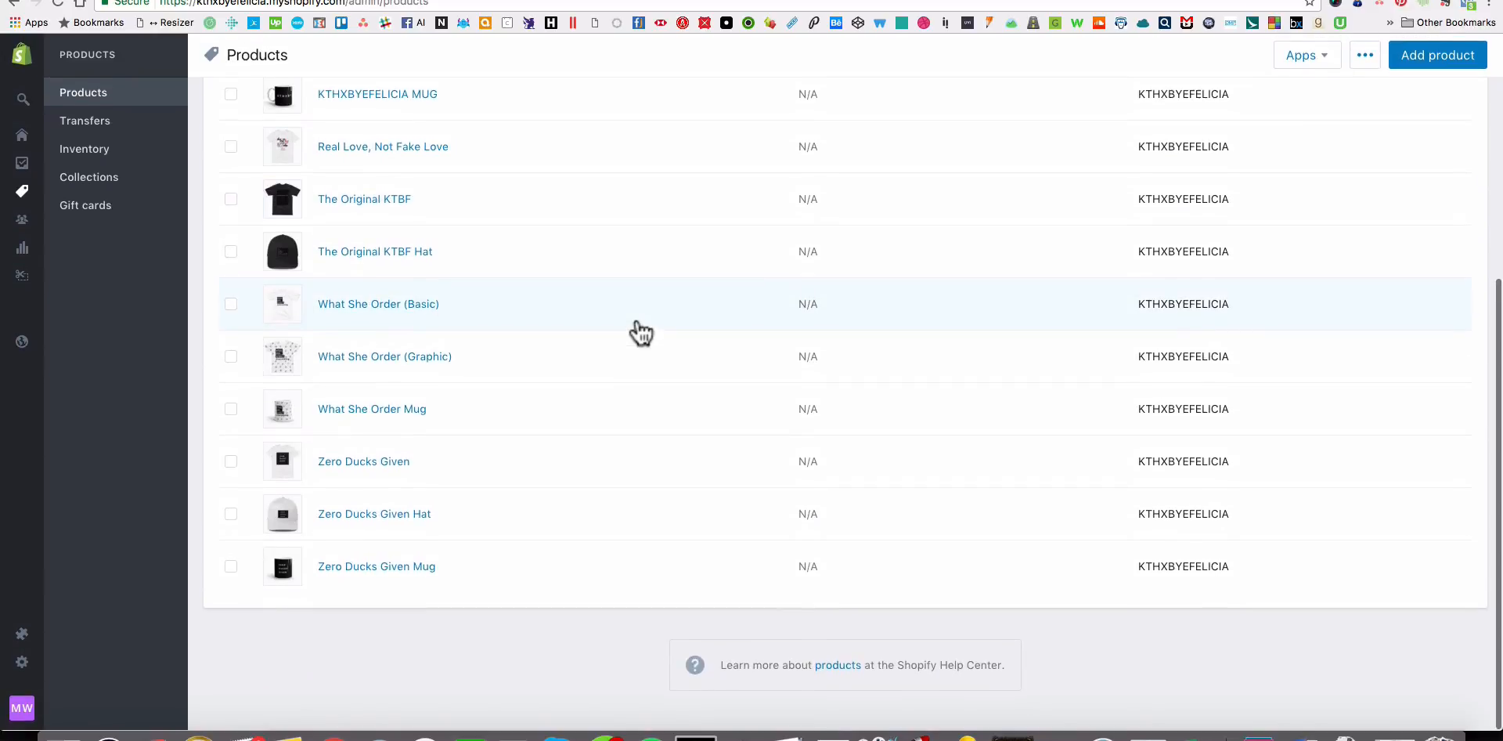
scroll(640, 332, "up", 2)
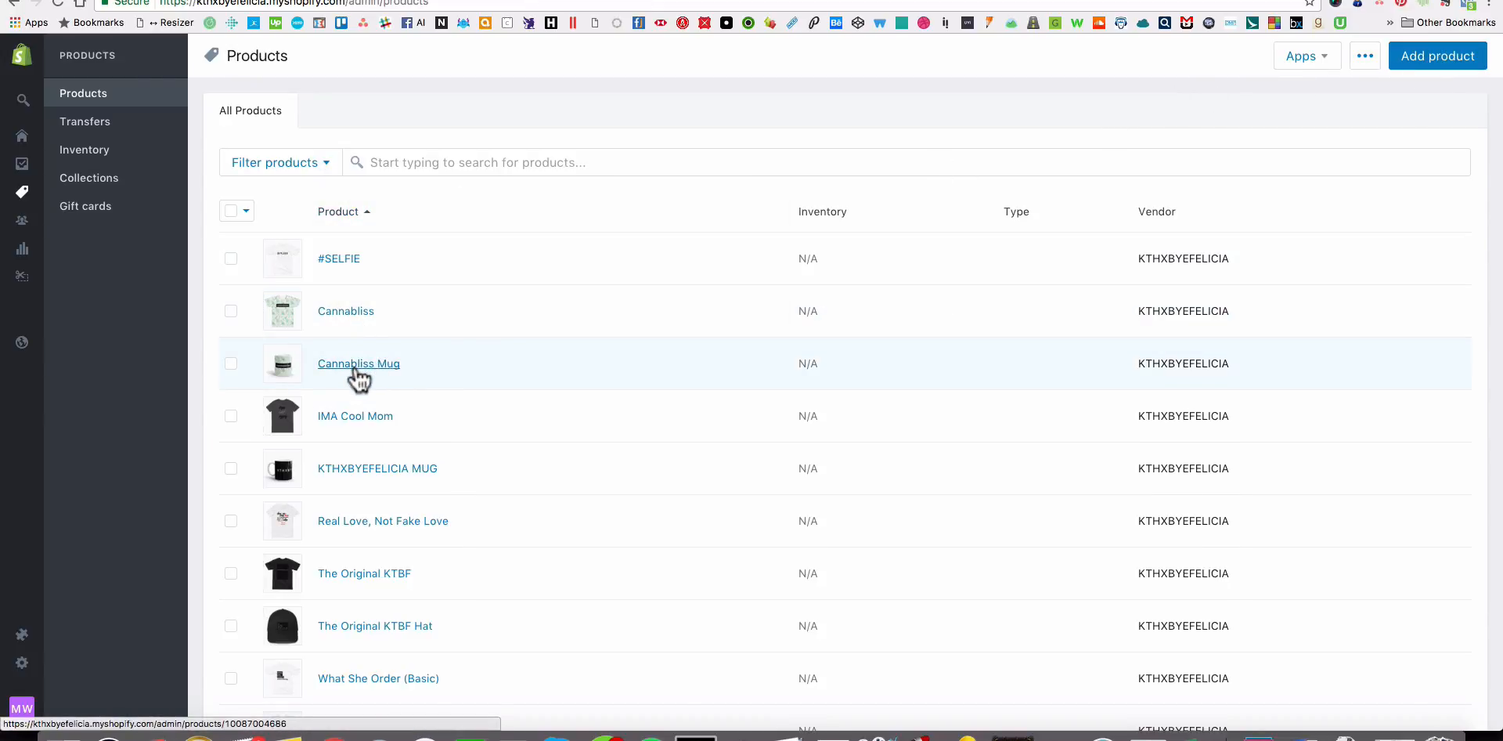
Open The Original KTBF Hat from the product list and review its images, variants, collections and tags.
scroll(423, 446, "down", 3)
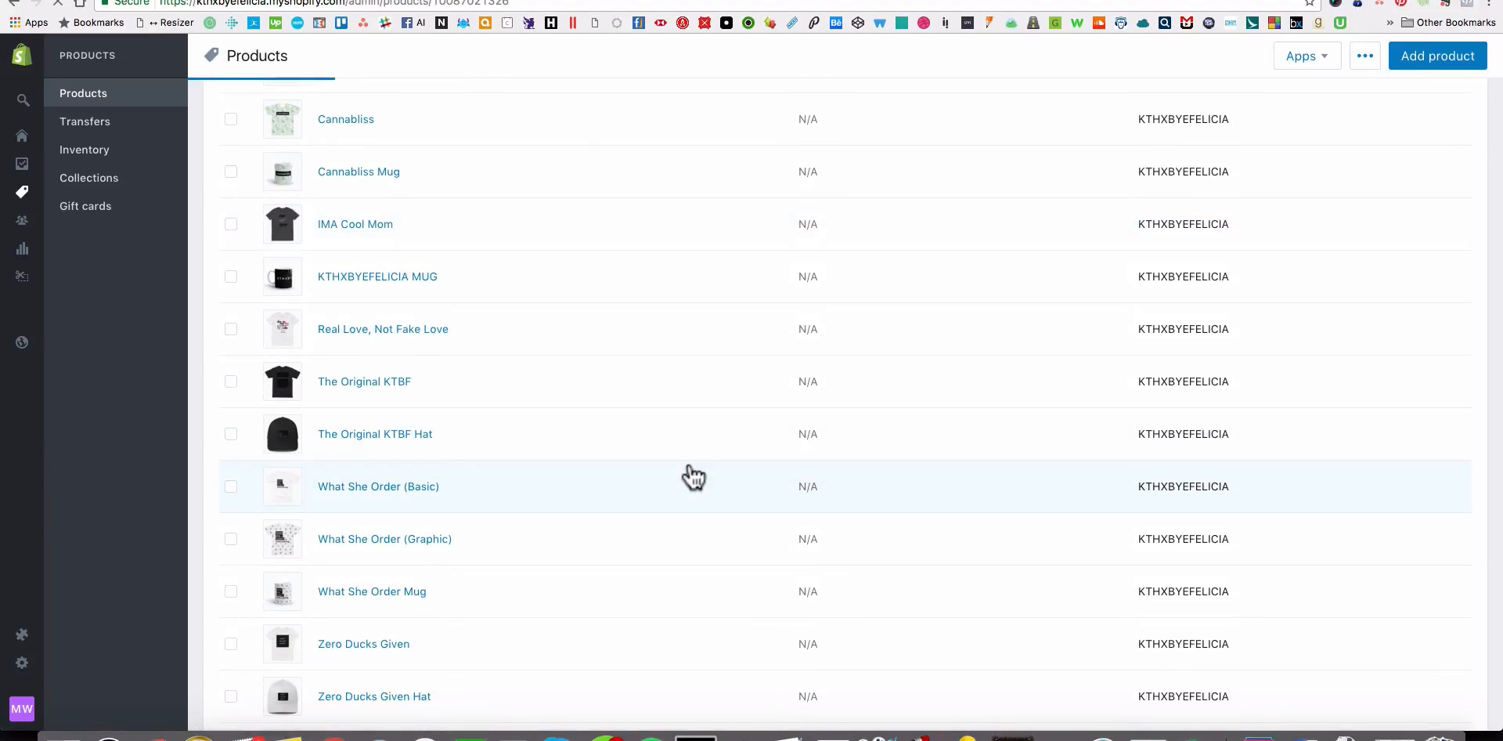
scroll(432, 446, "down", 6)
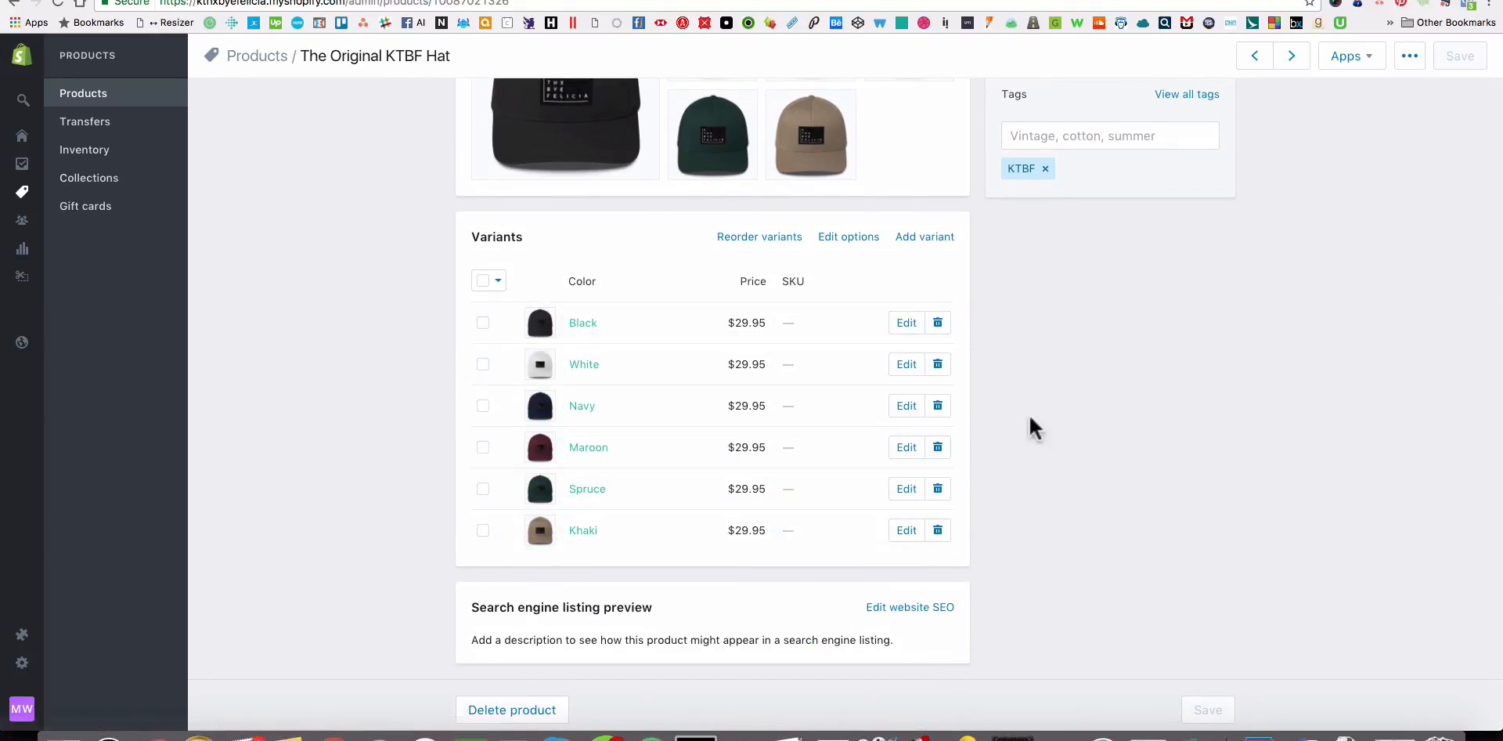
scroll(1032, 422, "up", 3)
scroll(1001, 470, "down", 4)
scroll(973, 493, "up", 4)
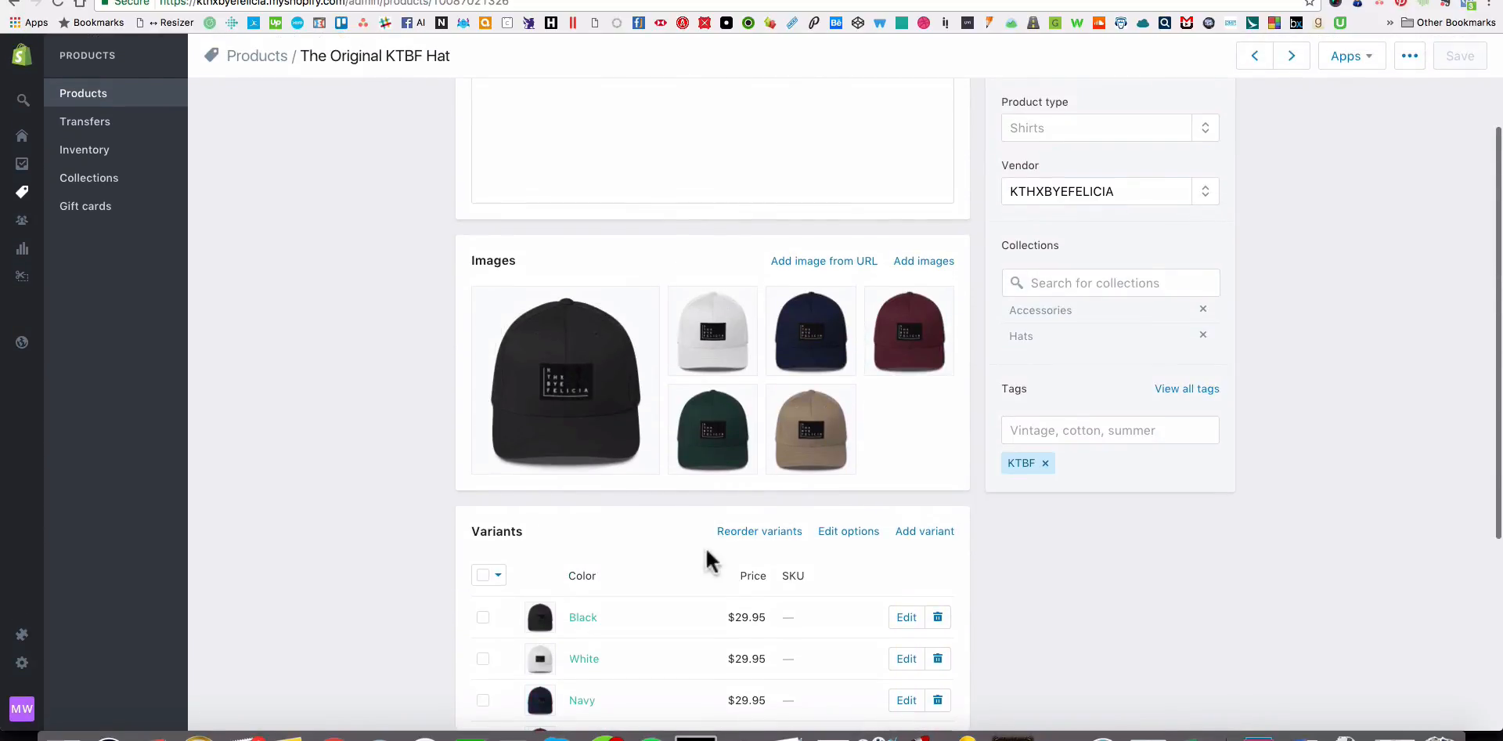
scroll(1276, 501, "up", 2)
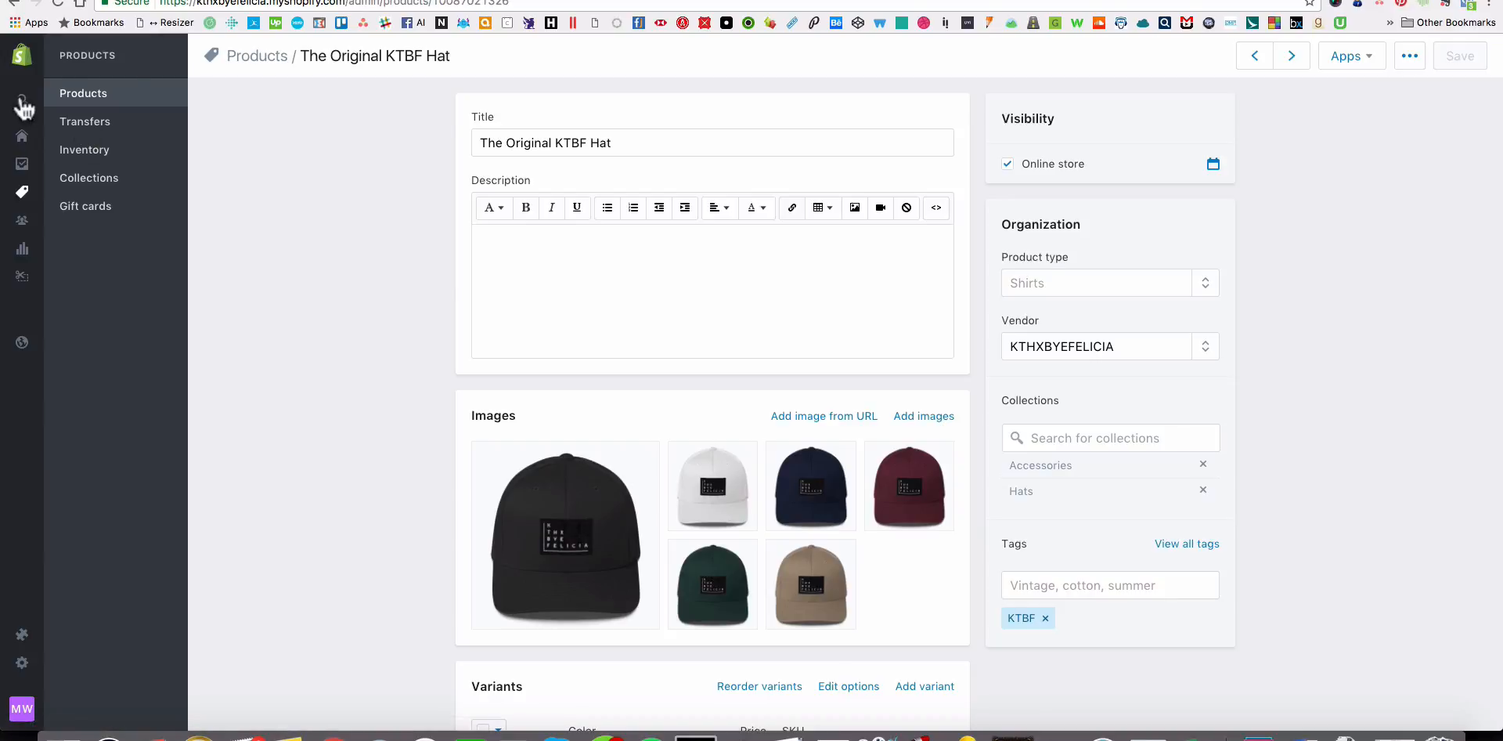
Open the store's admin home dashboard, look over the list of settings sections, and return to the dashboard.
mouse_move(47, 67)
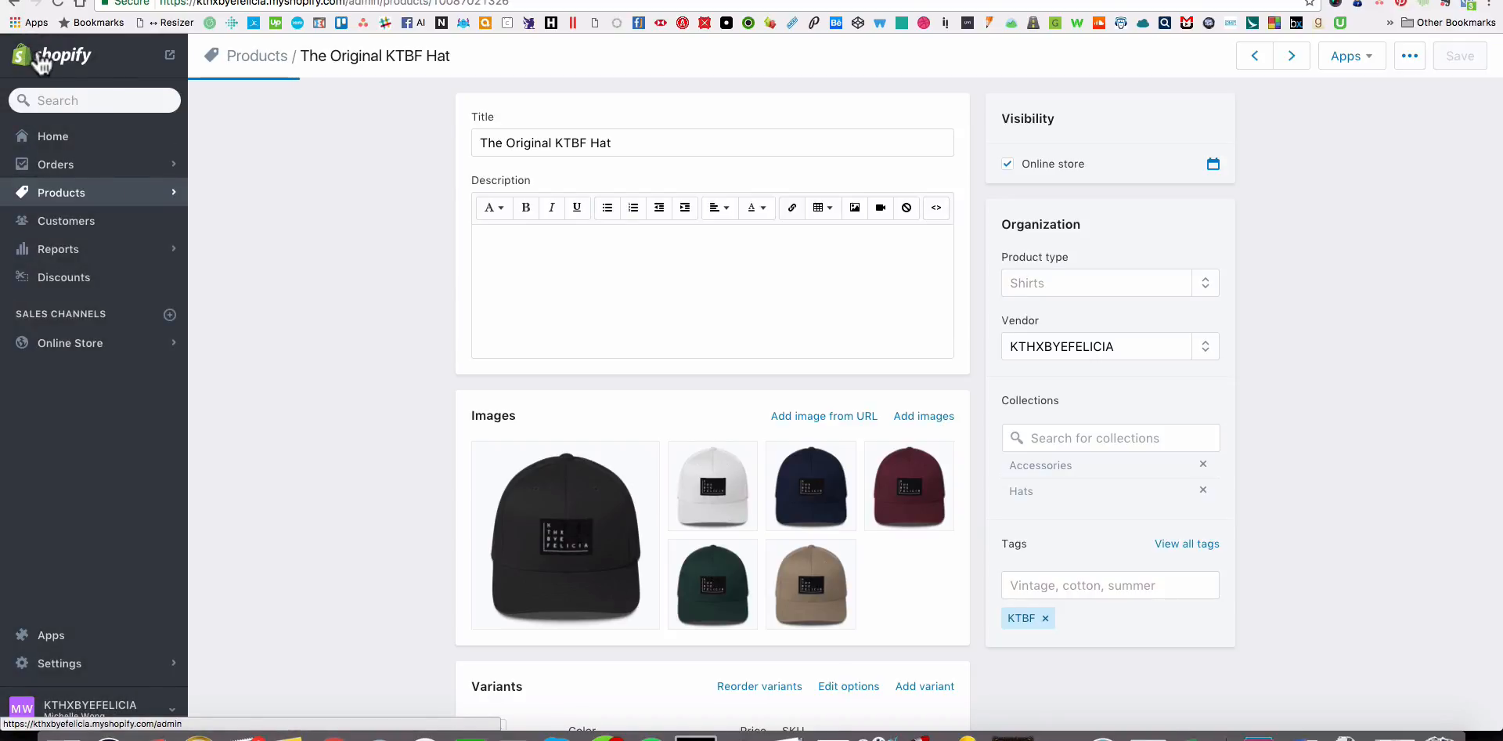
left_click(41, 68)
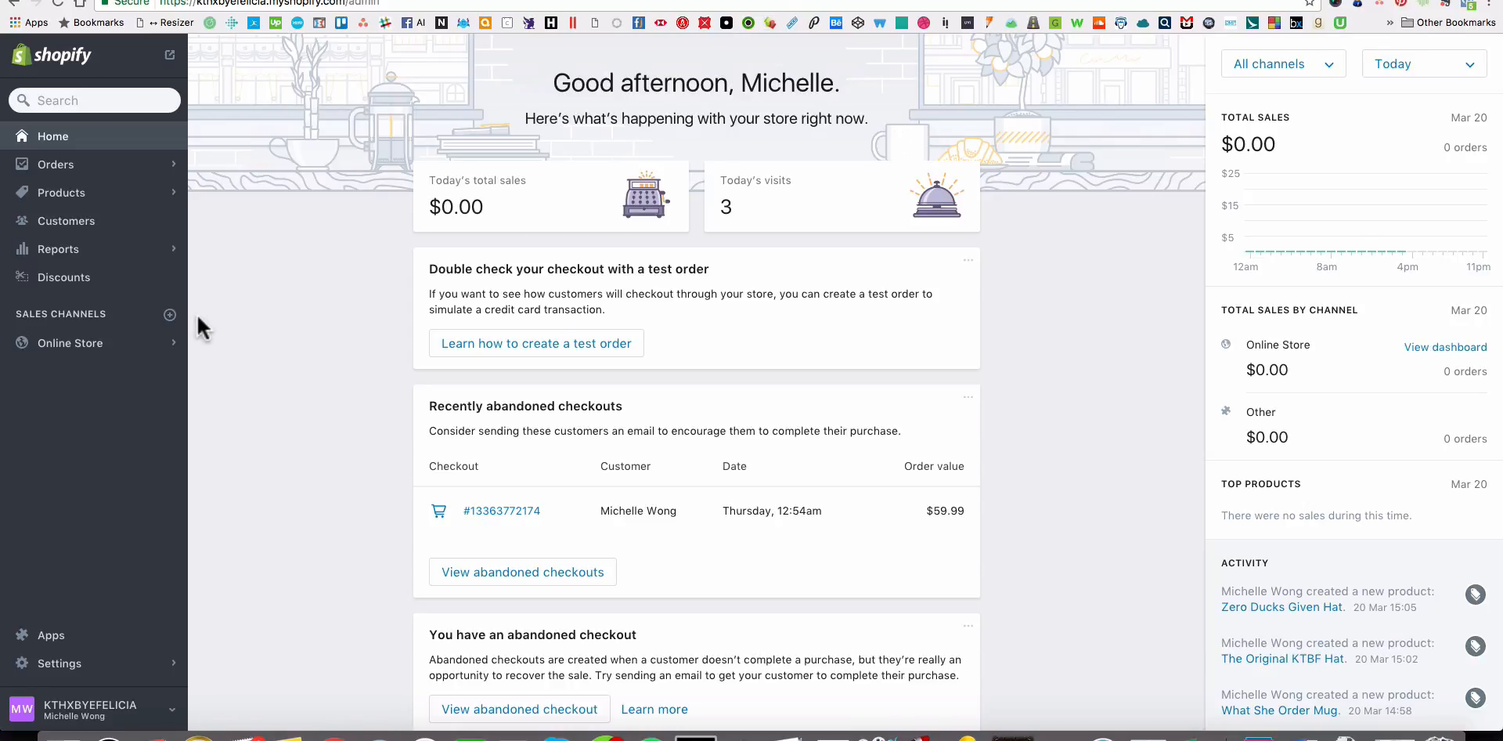
left_click(79, 664)
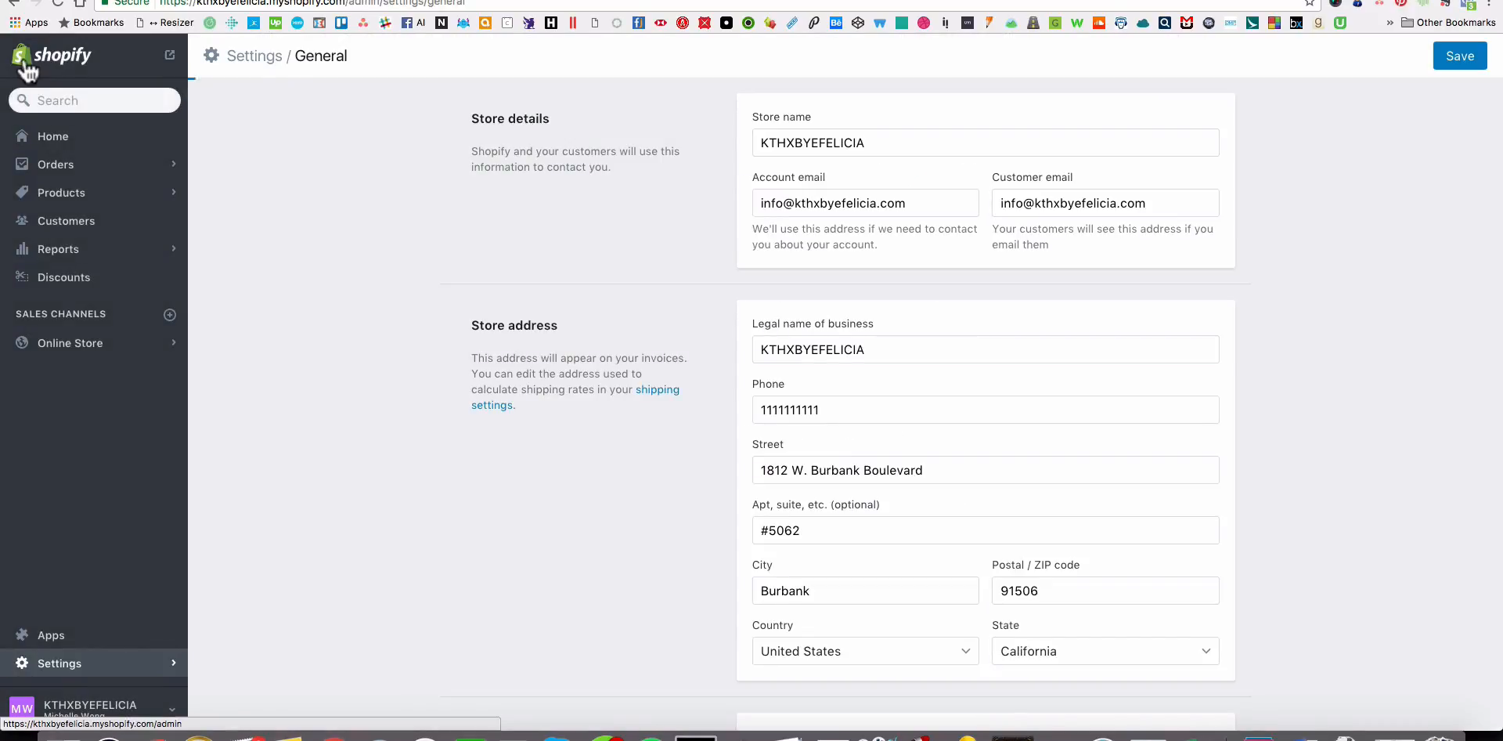
left_click(26, 68)
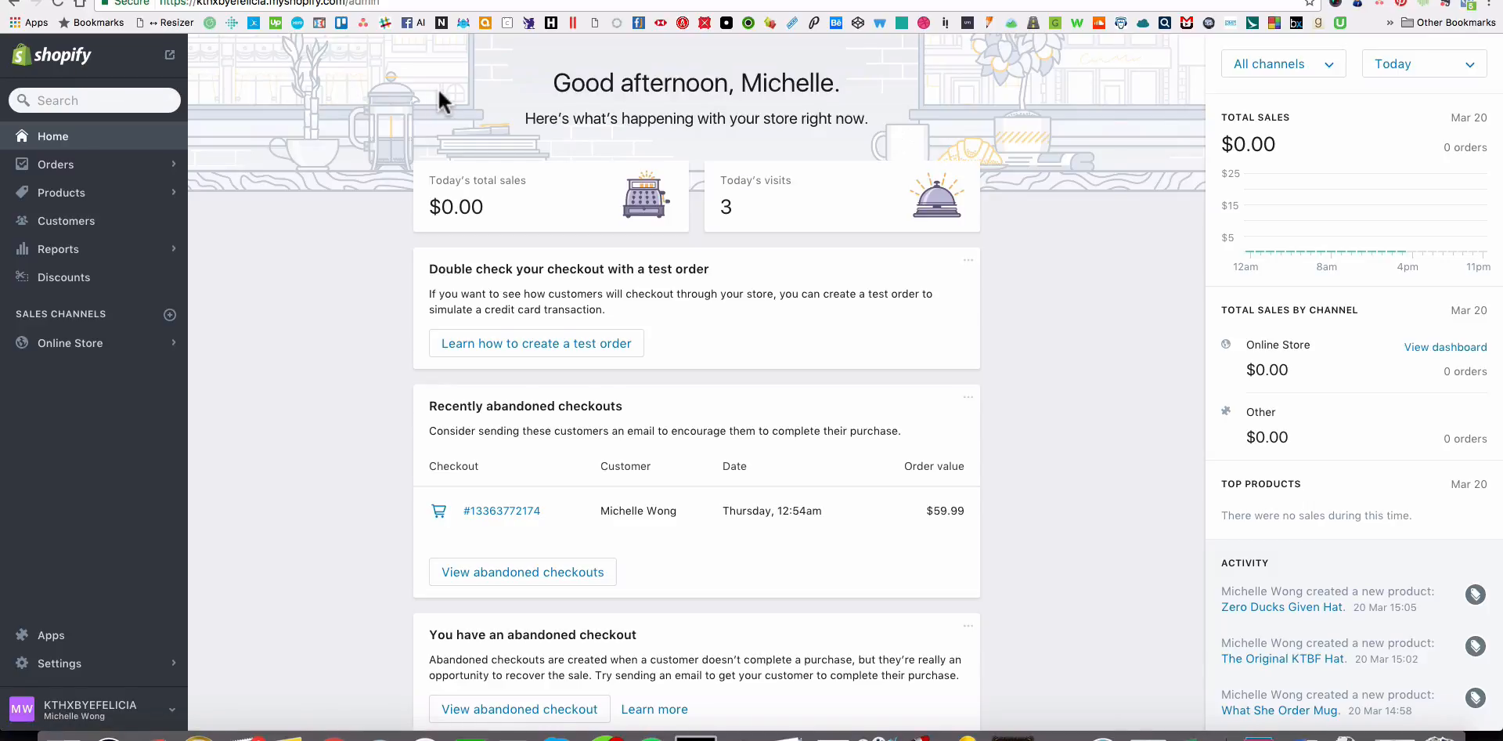
Open the store's installed apps and look through the whole list, including Printful.
left_click(48, 635)
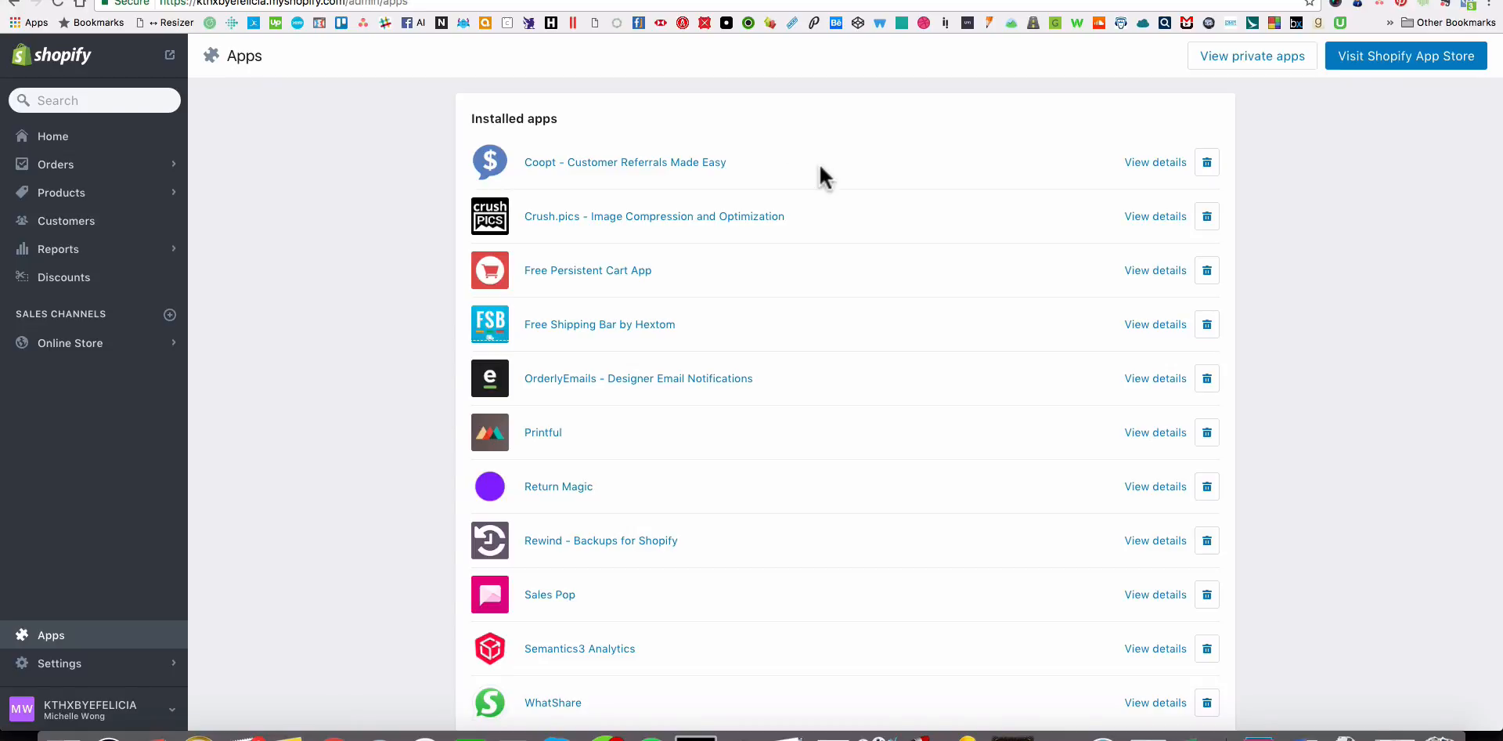
scroll(815, 173, "down", 5)
scroll(563, 438, "up", 5)
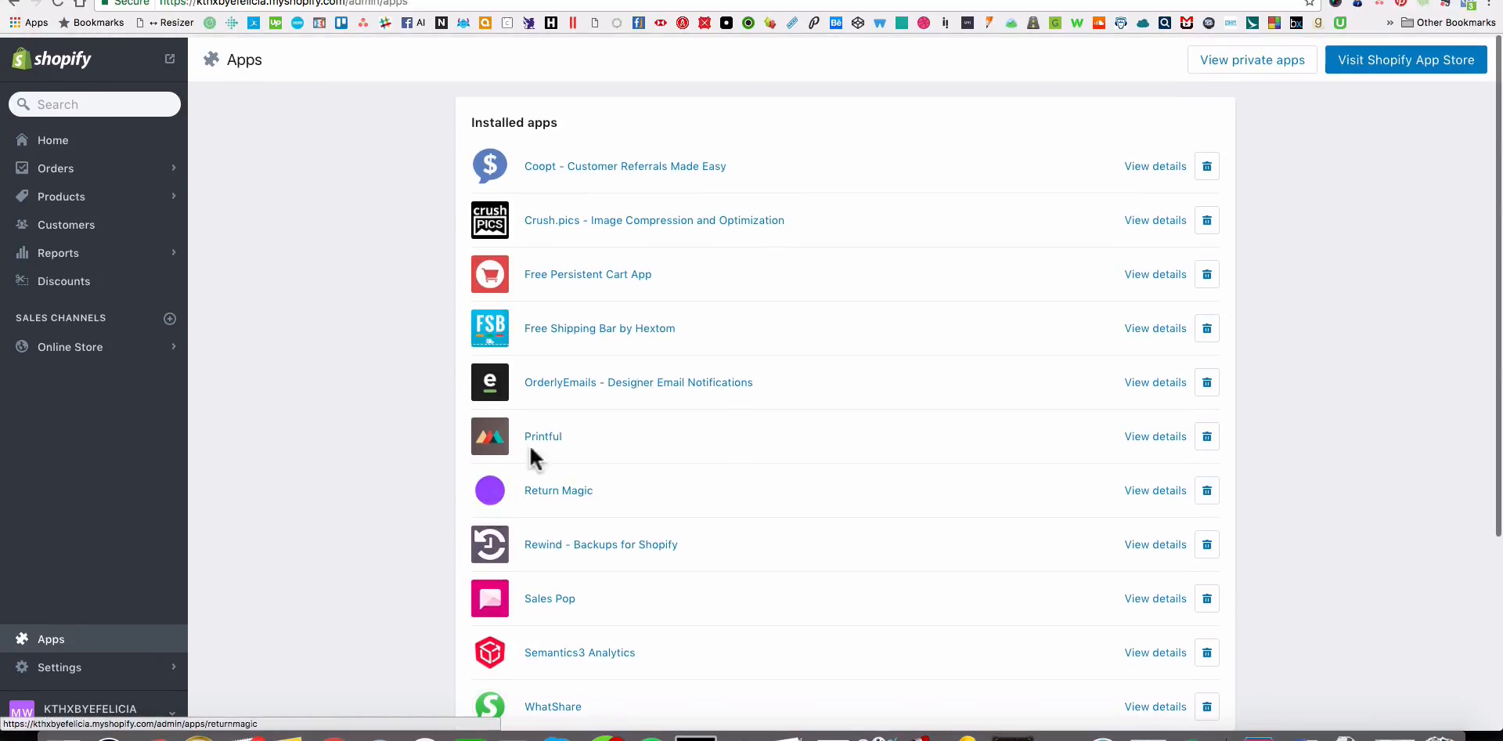
scroll(634, 396, "down", 3)
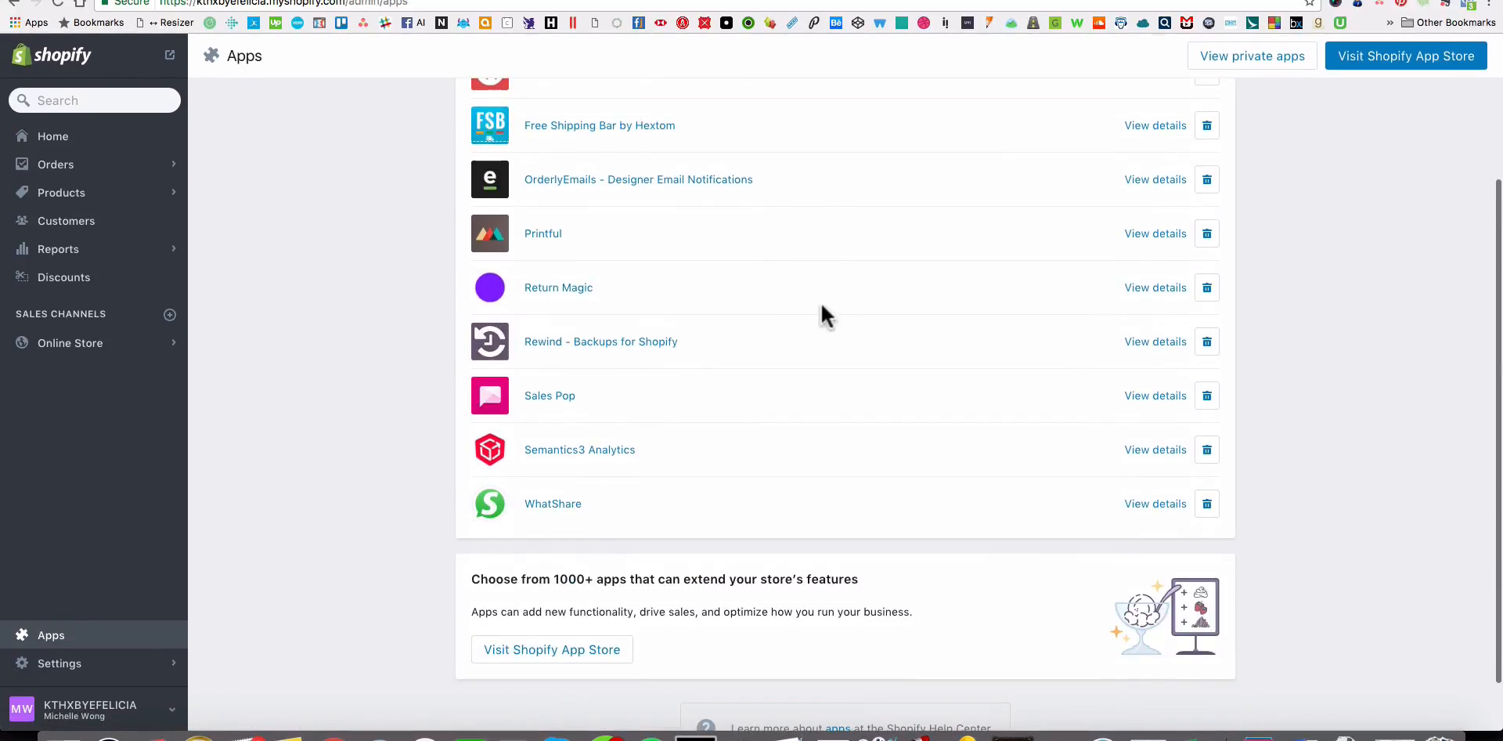
scroll(820, 305, "up", 3)
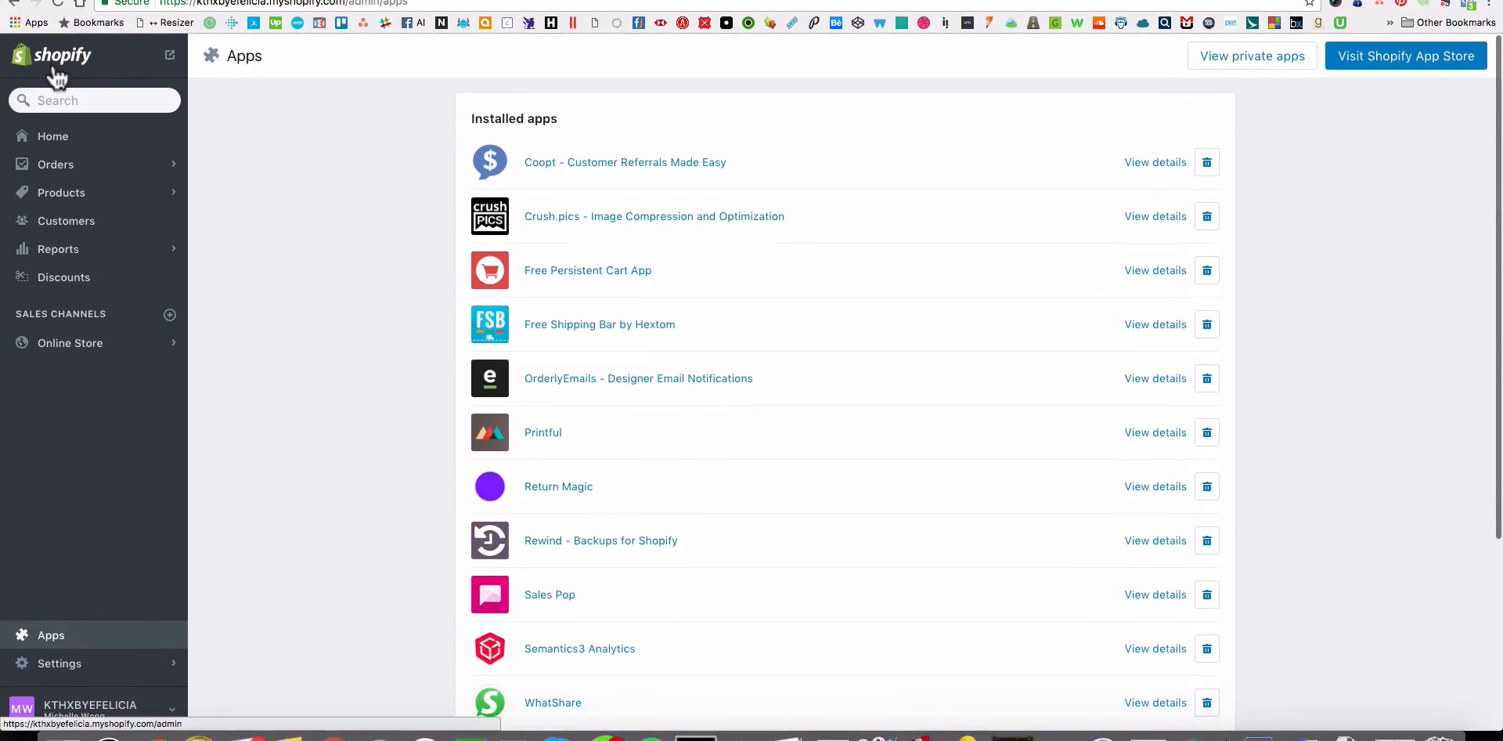
Return to the admin home dashboard and switch to the storefront's Hats collection page.
left_click(65, 146)
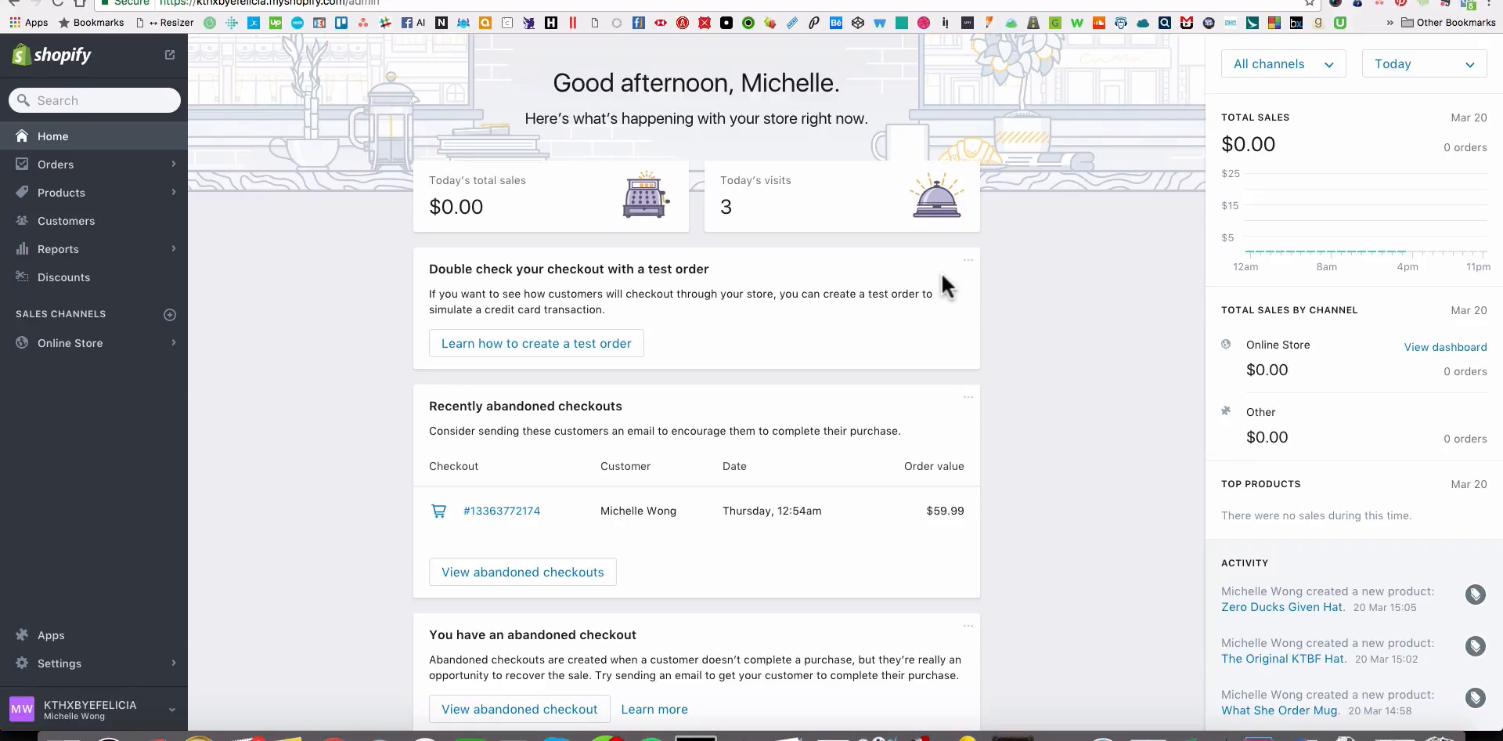
left_click(529, 3)
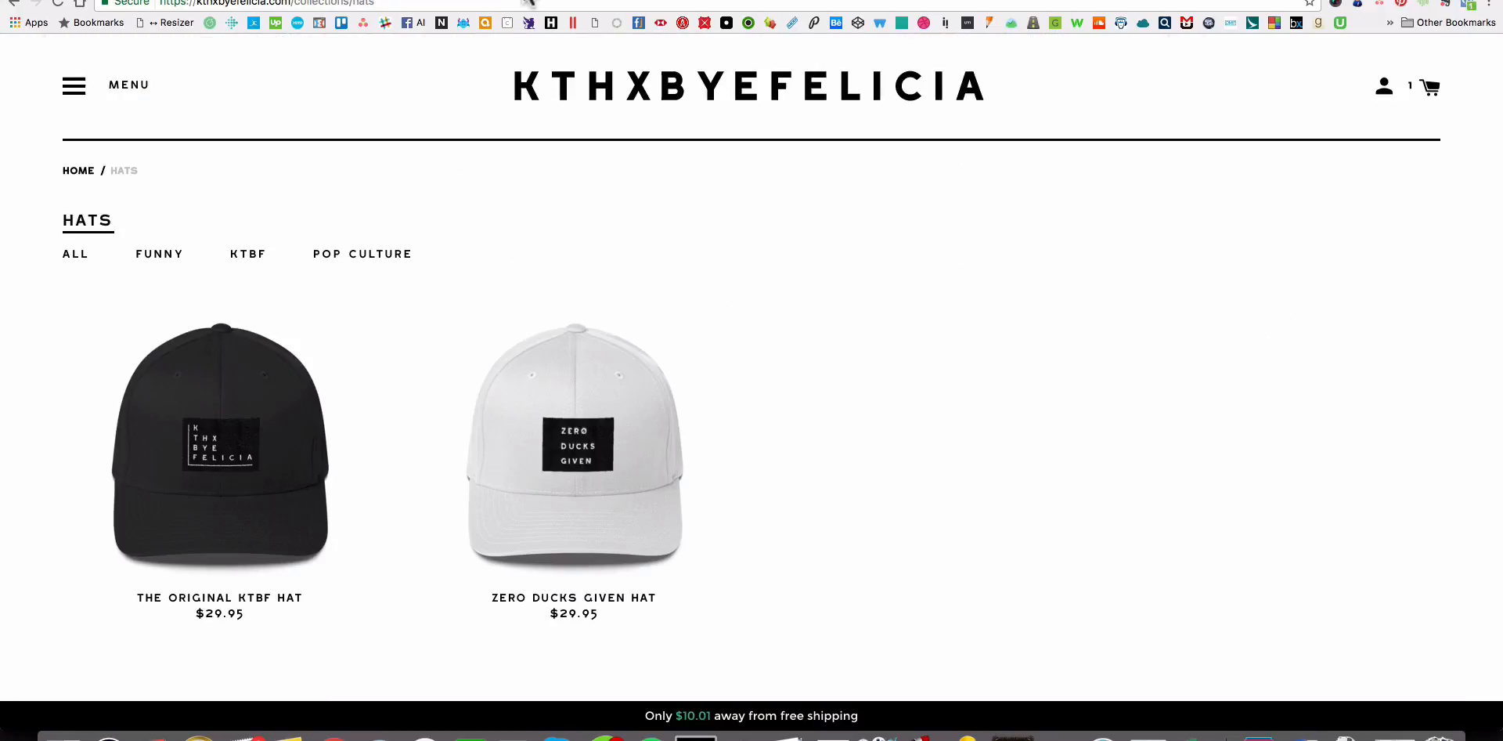